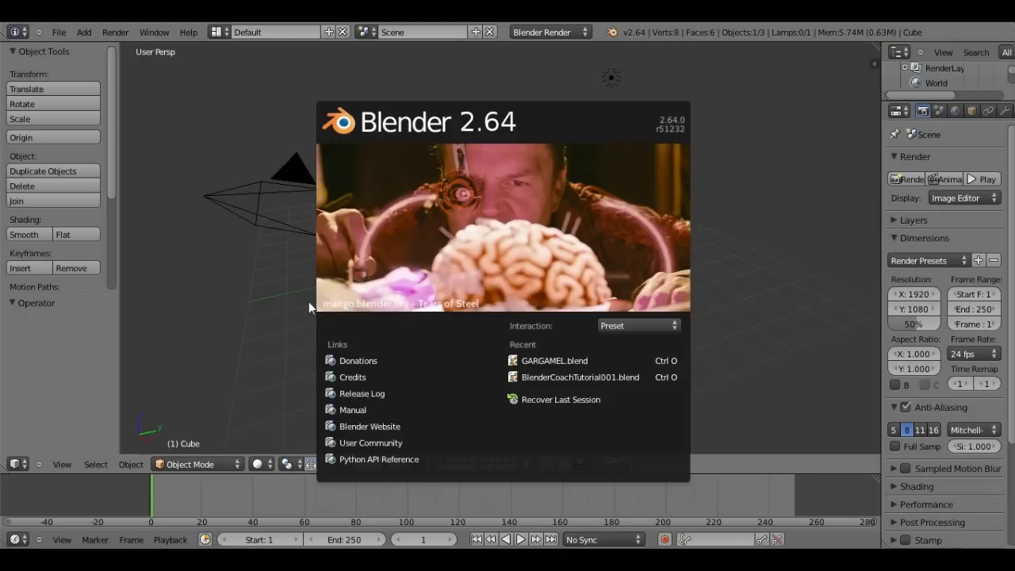
- Dismiss the splash screen, orbit and zoom out on the default scene, and select the lamp
{"action": "mouse_move", "coordinate": [197, 315]}
{"action": "middle_mouse_down"}
{"action": "mouse_move", "coordinate": [544, 297]}
{"action": "mouse_move", "coordinate": [579, 252]}
{"action": "mouse_move", "coordinate": [520, 255]}
{"action": "mouse_move", "coordinate": [478, 292]}
{"action": "mouse_move", "coordinate": [573, 303]}
{"action": "mouse_move", "coordinate": [596, 283]}
{"action": "mouse_move", "coordinate": [555, 283]}
{"action": "mouse_move", "coordinate": [628, 279]}
{"action": "mouse_move", "coordinate": [375, 258]}
{"action": "mouse_move", "coordinate": [514, 255]}
{"action": "mouse_move", "coordinate": [410, 285]}
{"action": "mouse_move", "coordinate": [585, 288]}
{"action": "mouse_move", "coordinate": [643, 83]}
{"action": "middle_mouse_up"}
{"action": "scroll", "coordinate": [520, 255], "scroll_direction": "down", "scroll_amount": 6}
{"action": "right_click", "coordinate": [643, 84]}
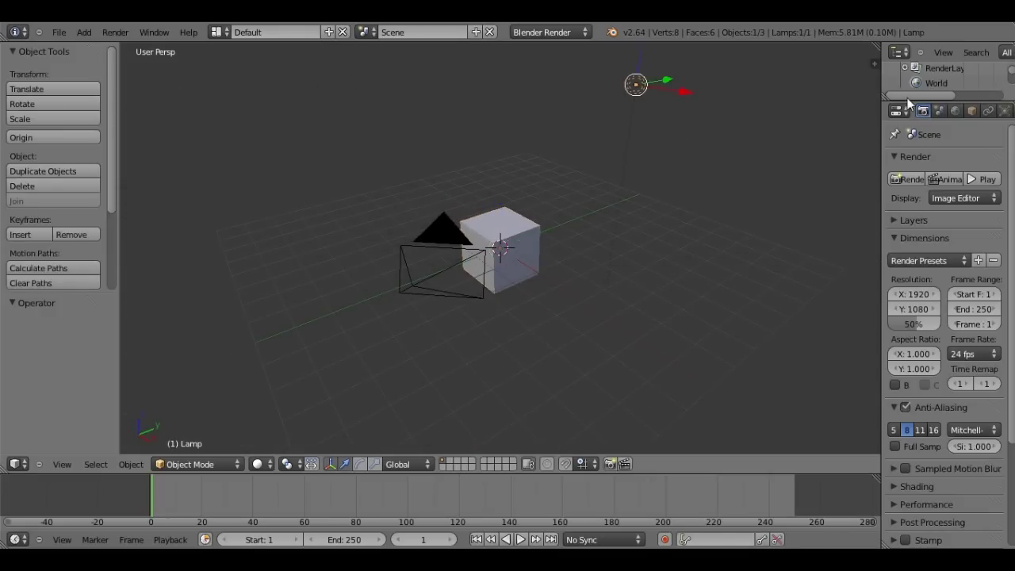
- Check the lamp and render settings, then widen the Properties editor
{"action": "left_click", "coordinate": [1004, 111]}
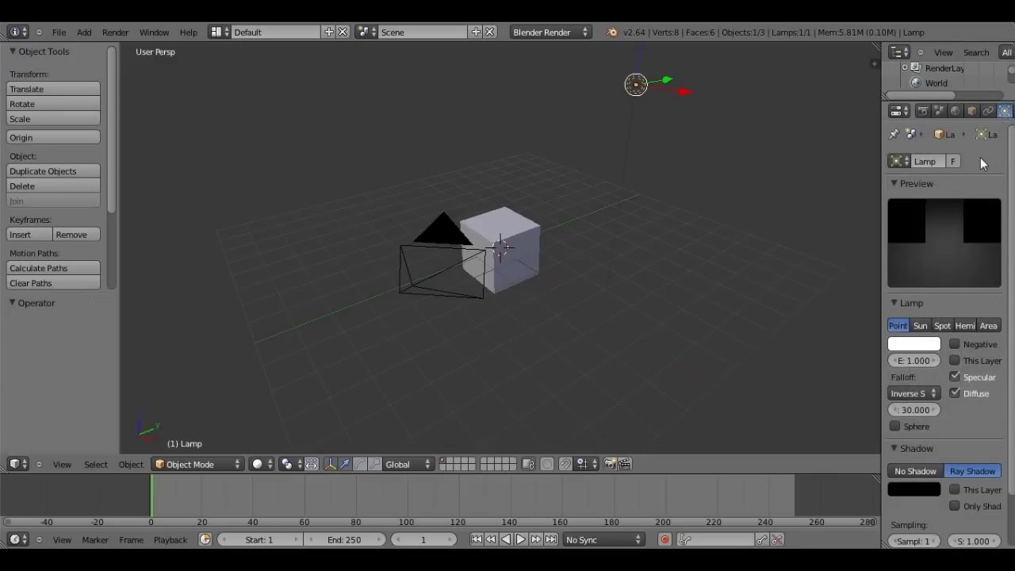
{"action": "left_click", "coordinate": [923, 111]}
{"action": "left_click_drag", "start_coordinate": [880, 147], "coordinate": [844, 152]}
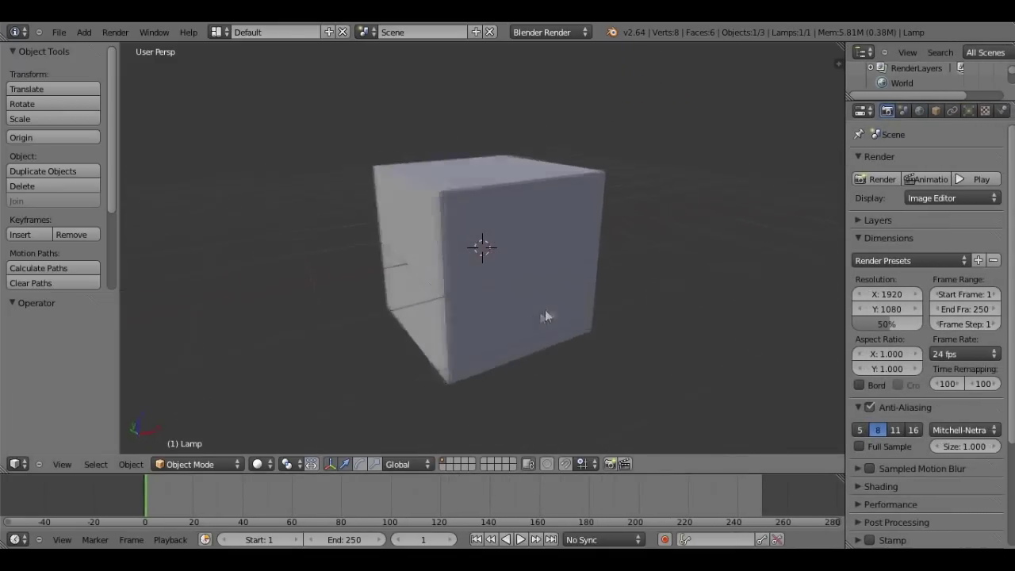
- Switch to Front Ortho view, select the cube and hide the tool shelf
{"action": "mouse_move", "coordinate": [545, 316]}
{"action": "middle_mouse_down"}
{"action": "mouse_move", "coordinate": [566, 283]}
{"action": "mouse_move", "coordinate": [515, 242]}
{"action": "mouse_move", "coordinate": [555, 214]}
{"action": "mouse_move", "coordinate": [576, 233]}
{"action": "middle_mouse_up"}
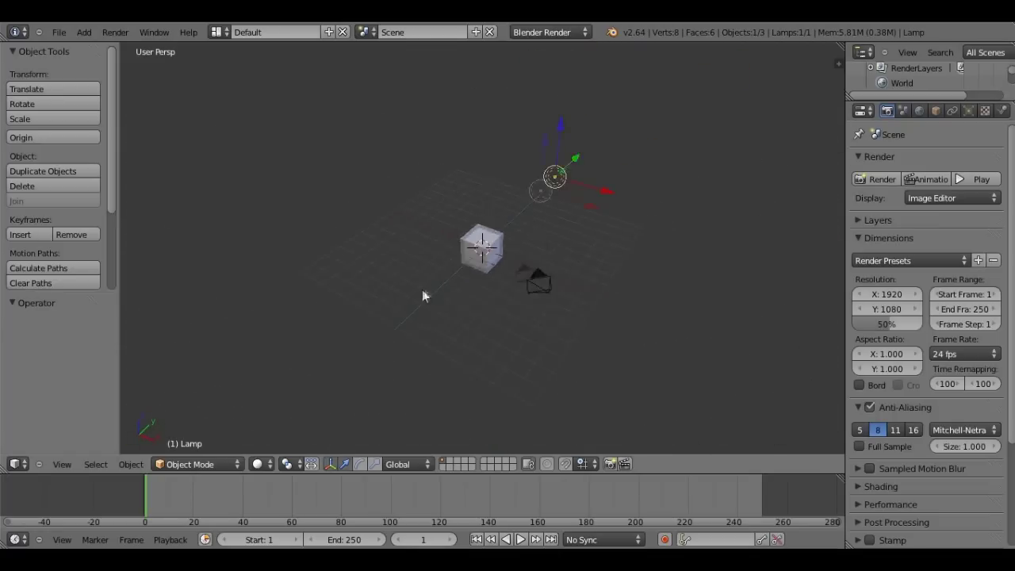
{"action": "mouse_move", "coordinate": [421, 295]}
{"action": "middle_mouse_down"}
{"action": "mouse_move", "coordinate": [458, 274]}
{"action": "mouse_move", "coordinate": [363, 261]}
{"action": "mouse_move", "coordinate": [424, 239]}
{"action": "mouse_move", "coordinate": [499, 233]}
{"action": "mouse_move", "coordinate": [482, 209]}
{"action": "mouse_move", "coordinate": [458, 227]}
{"action": "middle_mouse_up"}
{"action": "key", "text": "KP_1"}
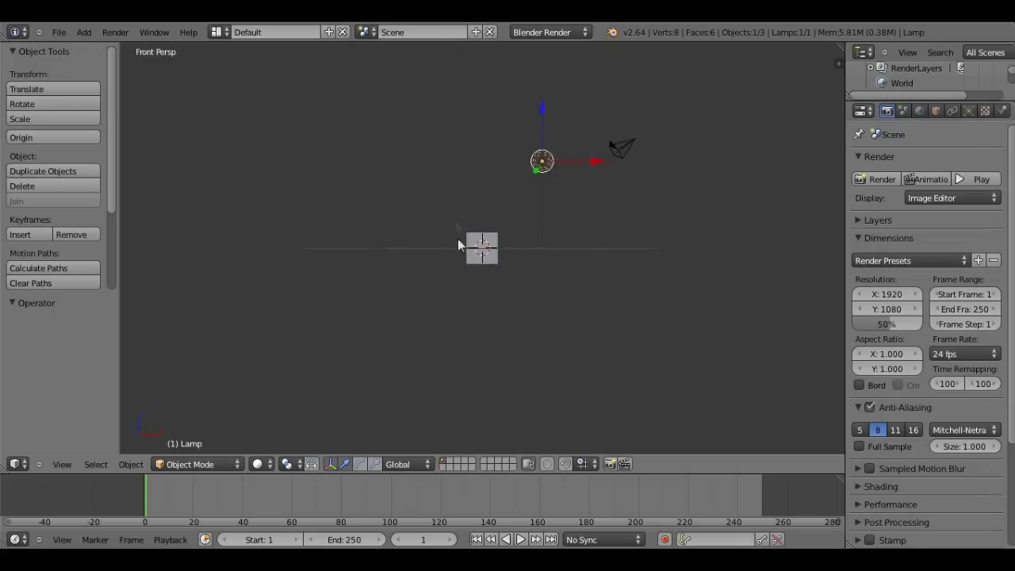
{"action": "scroll", "coordinate": [452, 255], "scroll_direction": "up", "scroll_amount": 3}
{"action": "scroll", "coordinate": [452, 265], "scroll_direction": "down", "scroll_amount": 1}
{"action": "right_click", "coordinate": [451, 261]}
{"action": "key", "text": "t"}
- Shrink the timeline slightly and adjust the zoom on the cube
{"action": "scroll", "coordinate": [451, 266], "scroll_direction": "up", "scroll_amount": 5}
{"action": "scroll", "coordinate": [451, 259], "scroll_direction": "up", "scroll_amount": 4}
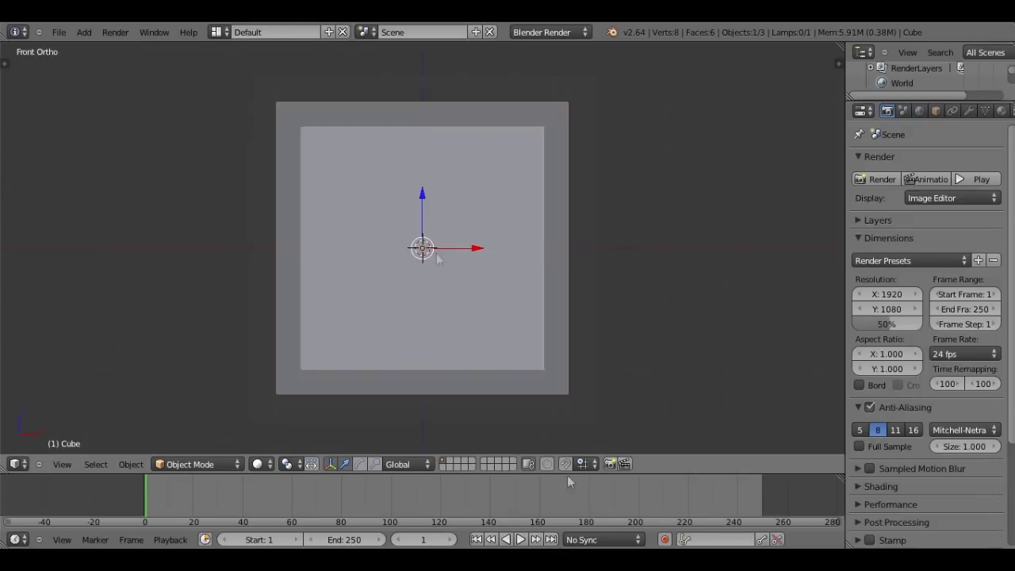
{"action": "left_click_drag", "start_coordinate": [650, 473], "coordinate": [649, 485]}
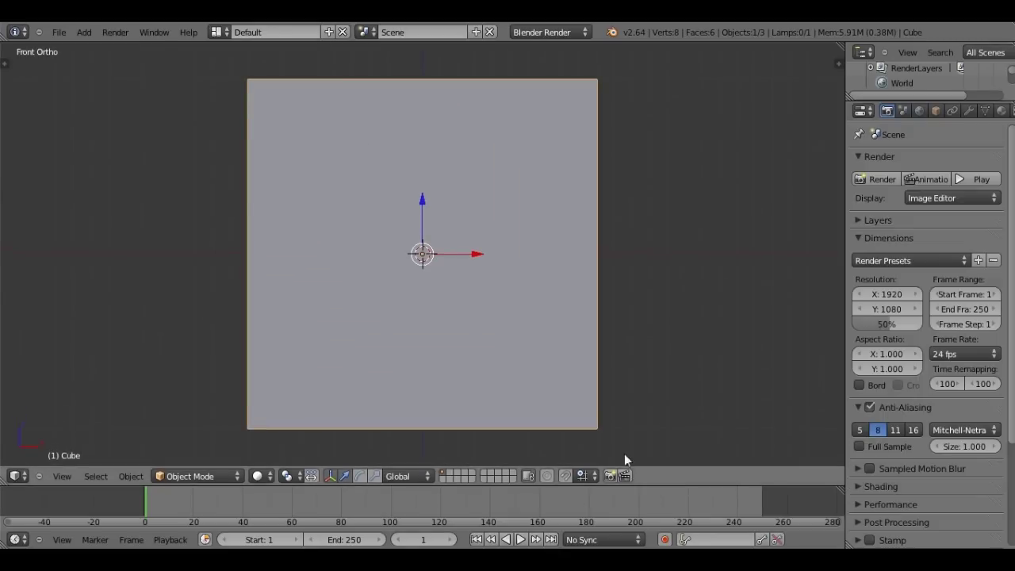
{"action": "scroll", "coordinate": [571, 381], "scroll_direction": "down", "scroll_amount": 3}
{"action": "scroll", "coordinate": [415, 262], "scroll_direction": "up", "scroll_amount": 1}
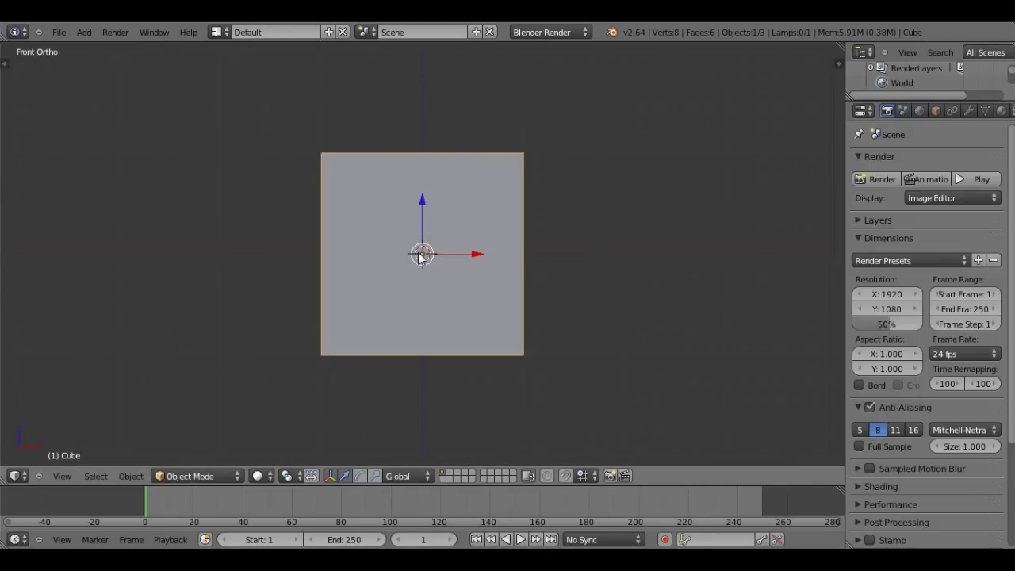
{"action": "scroll", "coordinate": [421, 256], "scroll_direction": "down", "scroll_amount": 2}
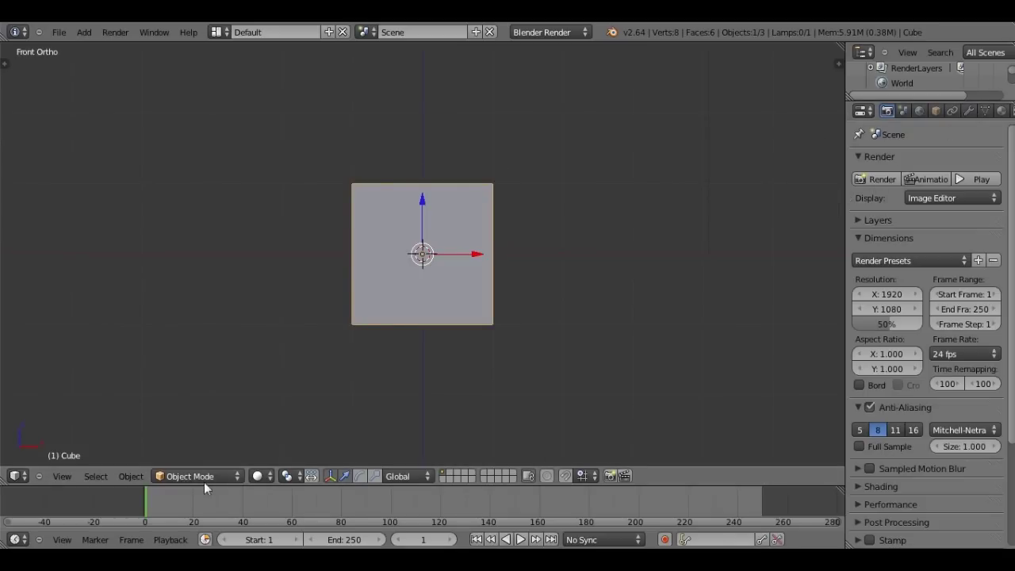
{"action": "scroll", "coordinate": [437, 266], "scroll_direction": "down", "scroll_amount": 6}
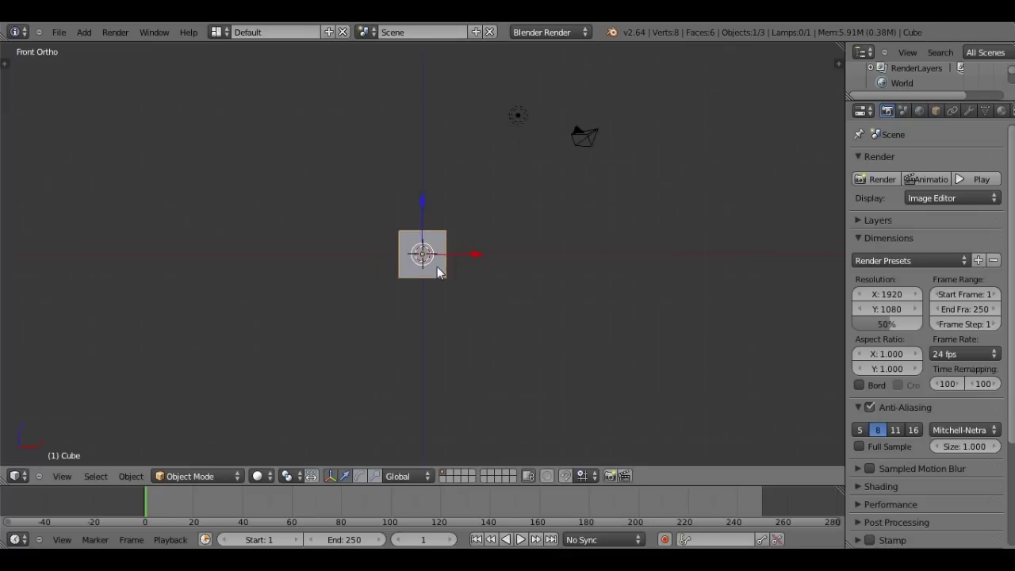
- Select the lamp and change it to a Sun light in its Object Data settings
{"action": "scroll", "coordinate": [542, 94], "scroll_direction": "up", "scroll_amount": 1}
{"action": "right_click", "coordinate": [538, 89]}
{"action": "left_click", "coordinate": [968, 110]}
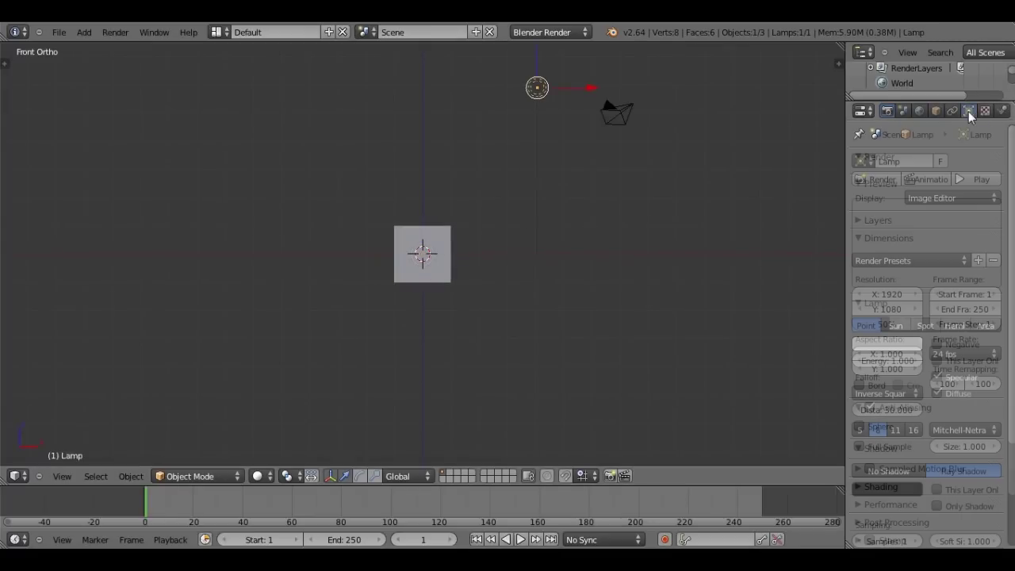
{"action": "scroll", "coordinate": [448, 302], "scroll_direction": "up", "scroll_amount": 3}
{"action": "left_click", "coordinate": [894, 326]}
- Try the lamp as Point, Hemi and Spot lights, then set it back to Point
{"action": "middle_click_drag", "start_coordinate": [710, 266], "coordinate": [556, 306]}
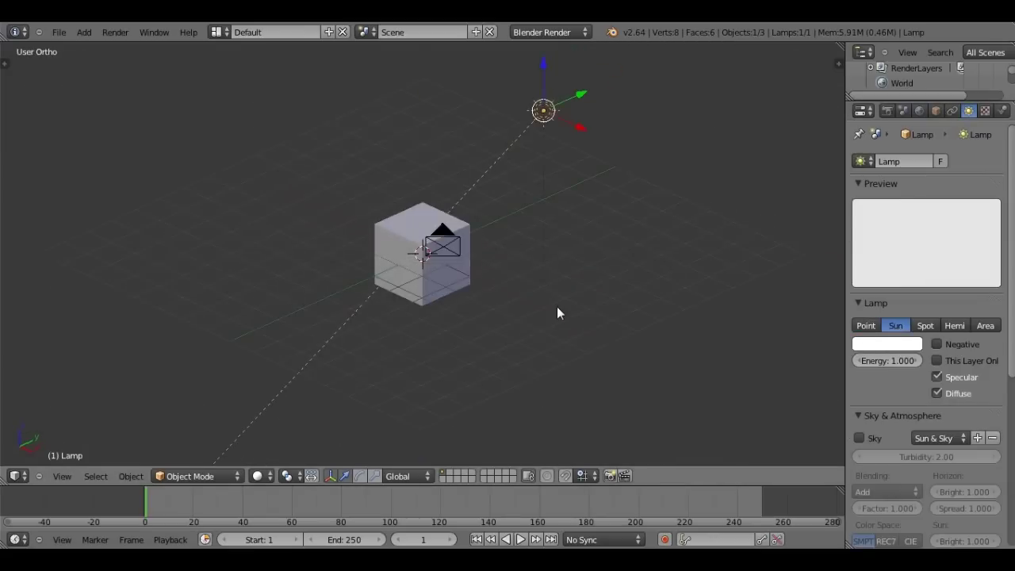
{"action": "left_click", "coordinate": [866, 325]}
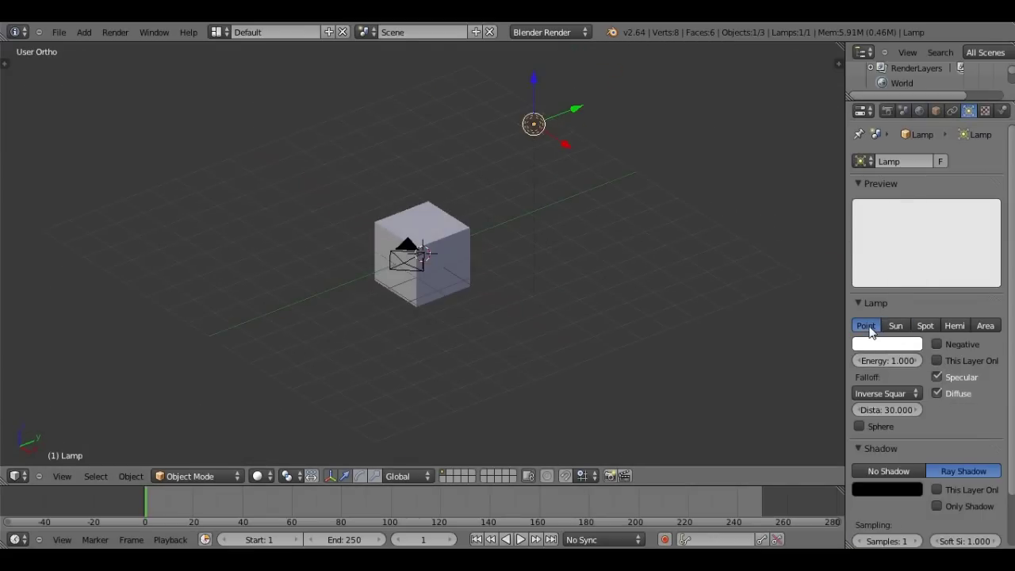
{"action": "left_click", "coordinate": [957, 328]}
{"action": "left_click", "coordinate": [925, 326]}
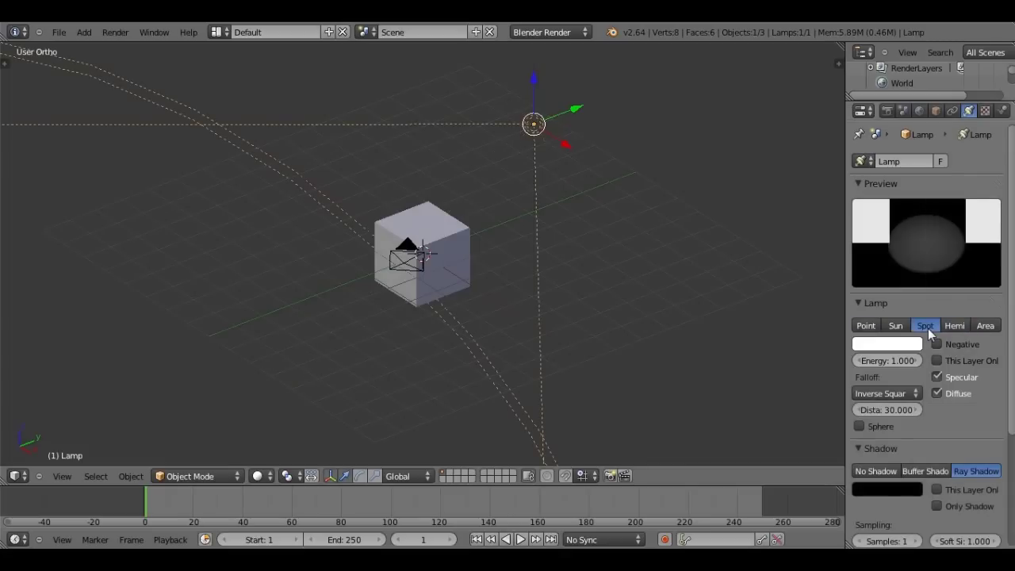
{"action": "mouse_move", "coordinate": [475, 277]}
{"action": "middle_mouse_down"}
{"action": "mouse_move", "coordinate": [480, 297]}
{"action": "mouse_move", "coordinate": [388, 277]}
{"action": "mouse_move", "coordinate": [421, 254]}
{"action": "mouse_move", "coordinate": [594, 301]}
{"action": "middle_mouse_up"}
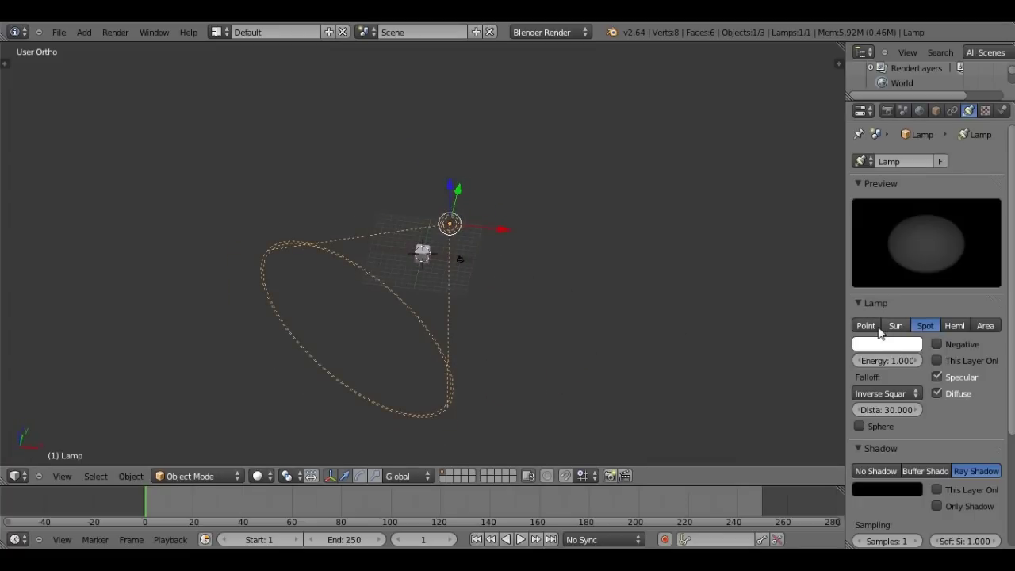
{"action": "left_click", "coordinate": [865, 328]}
- Return to the front view, select the cube, then reselect the lamp
{"action": "mouse_move", "coordinate": [797, 324]}
{"action": "middle_mouse_down"}
{"action": "mouse_move", "coordinate": [539, 297]}
{"action": "mouse_move", "coordinate": [576, 285]}
{"action": "middle_mouse_up"}
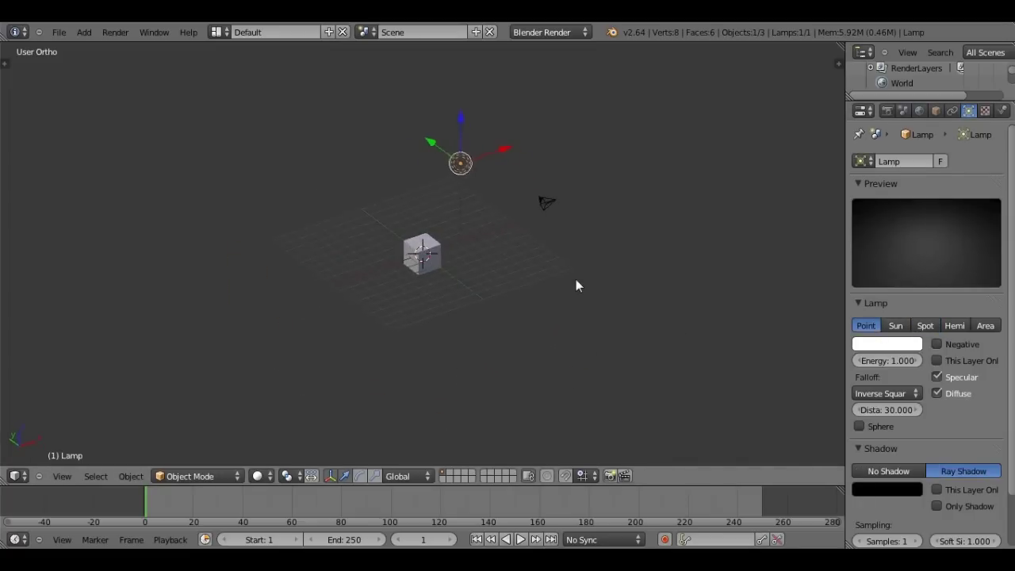
{"action": "key", "text": "KP_1"}
{"action": "right_click", "coordinate": [438, 258]}
{"action": "right_click", "coordinate": [516, 130]}
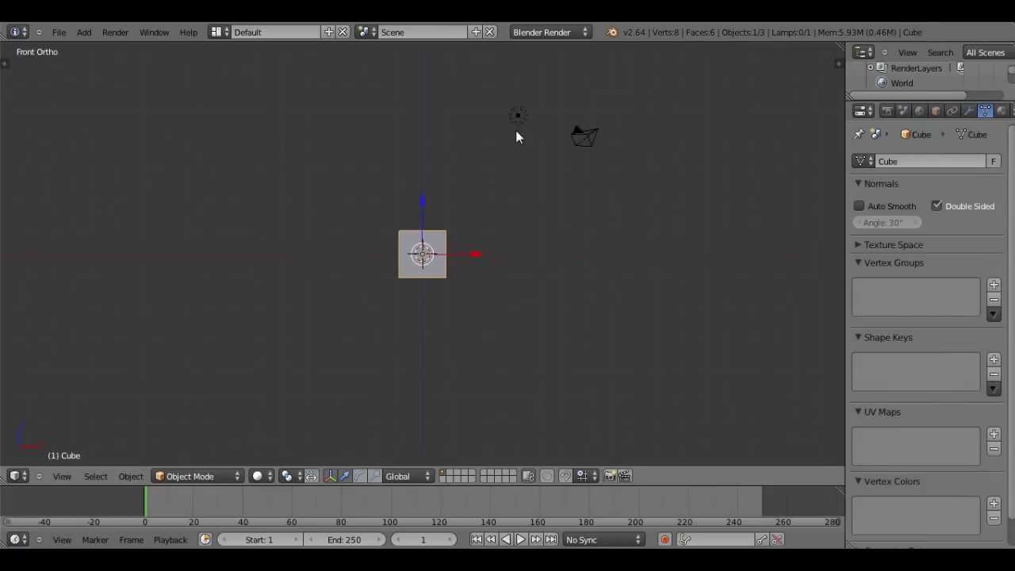
- Delete the lamp and select the cube
{"action": "key", "text": "x"}
{"action": "left_click", "coordinate": [516, 131]}
{"action": "scroll", "coordinate": [445, 245], "scroll_direction": "up", "scroll_amount": 3}
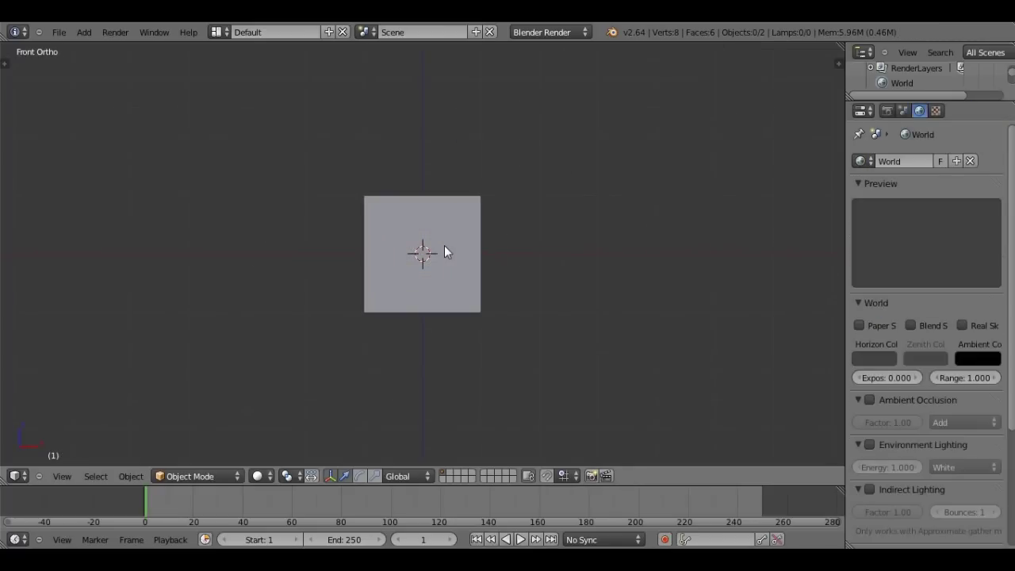
{"action": "right_click", "coordinate": [444, 245]}
{"action": "scroll", "coordinate": [444, 245], "scroll_direction": "up", "scroll_amount": 3}
{"action": "scroll", "coordinate": [444, 252], "scroll_direction": "down", "scroll_amount": 1}
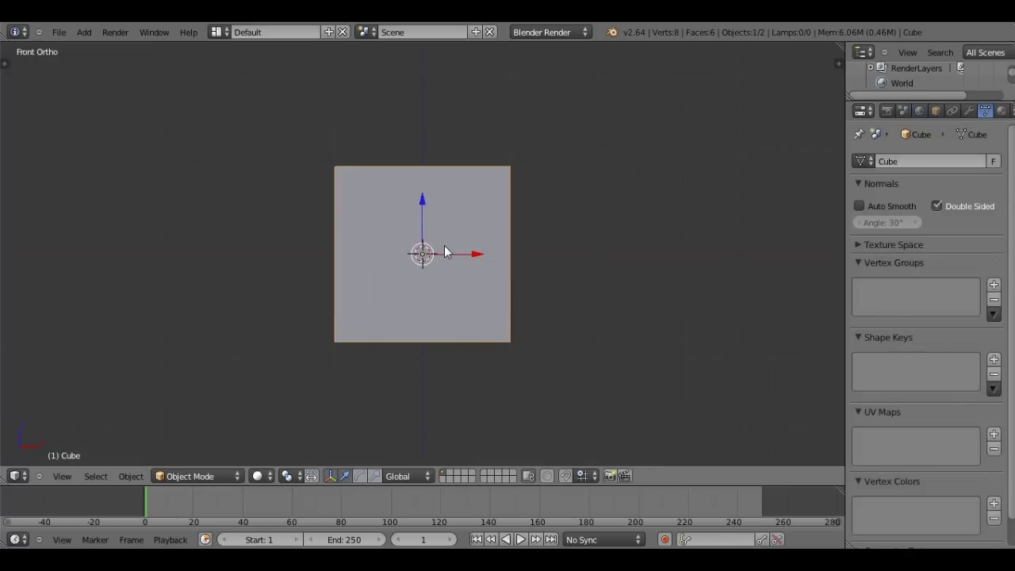
- Look through the camera, then re-centre on the cube and orbit to view it from above
{"action": "key", "text": "KP_0"}
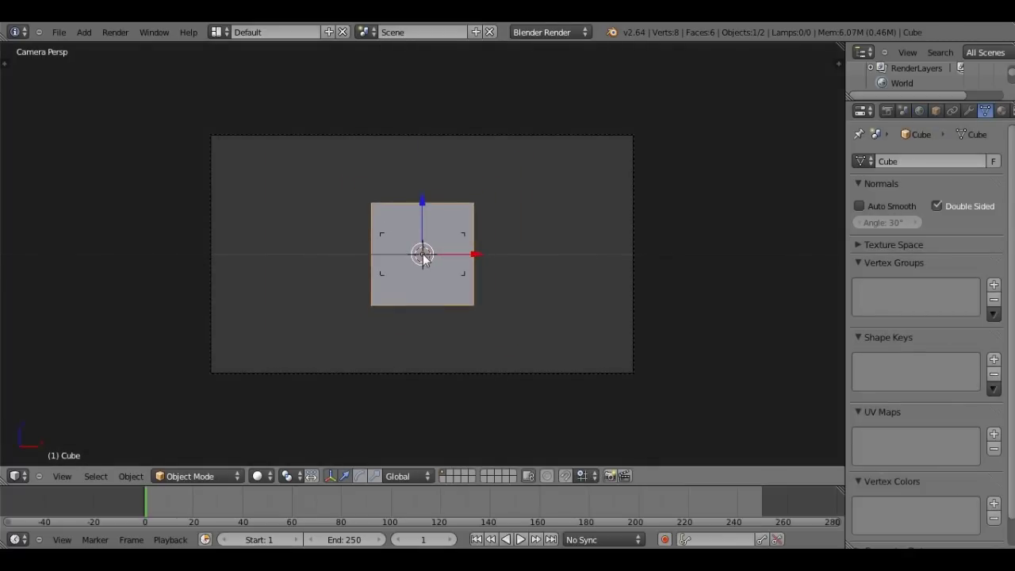
{"action": "middle_click_drag", "start_coordinate": [425, 258], "coordinate": [411, 188]}
{"action": "key", "text": "KP_Decimal"}
{"action": "mouse_move", "coordinate": [331, 253]}
{"action": "middle_mouse_down"}
{"action": "mouse_move", "coordinate": [453, 283]}
{"action": "mouse_move", "coordinate": [580, 290]}
{"action": "middle_mouse_up"}
{"action": "mouse_move", "coordinate": [516, 312]}
{"action": "middle_mouse_down"}
{"action": "mouse_move", "coordinate": [427, 295]}
{"action": "mouse_move", "coordinate": [492, 285]}
{"action": "mouse_move", "coordinate": [325, 308]}
{"action": "mouse_move", "coordinate": [494, 312]}
{"action": "mouse_move", "coordinate": [240, 270]}
{"action": "mouse_move", "coordinate": [379, 239]}
{"action": "mouse_move", "coordinate": [394, 195]}
{"action": "mouse_move", "coordinate": [296, 263]}
{"action": "mouse_move", "coordinate": [247, 279]}
{"action": "middle_mouse_up"}
{"action": "scroll", "coordinate": [427, 295], "scroll_direction": "down", "scroll_amount": 3}
{"action": "scroll", "coordinate": [459, 306], "scroll_direction": "up", "scroll_amount": 2}
{"action": "scroll", "coordinate": [494, 313], "scroll_direction": "down", "scroll_amount": 2}
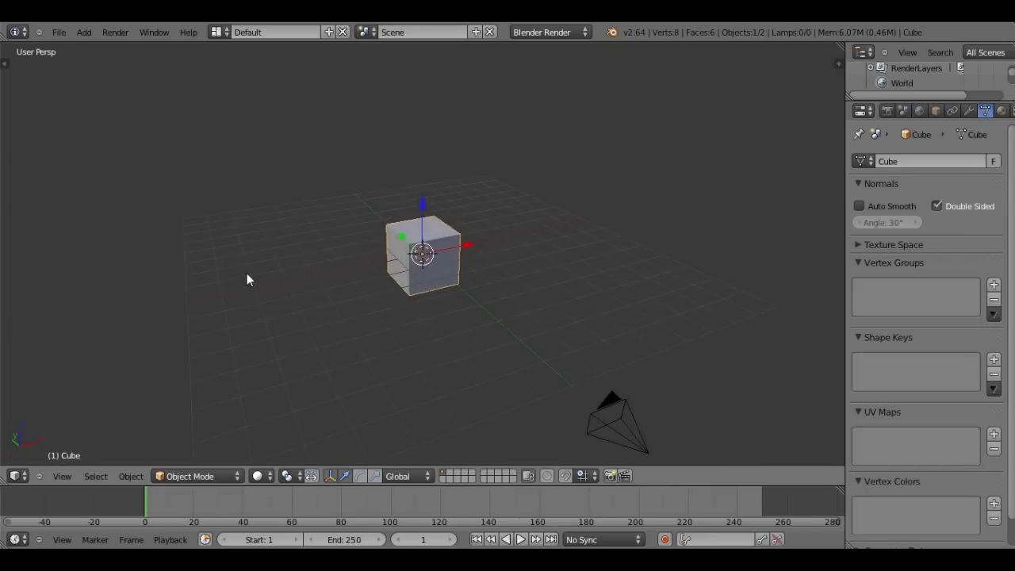
{"action": "left_click", "coordinate": [59, 33]}
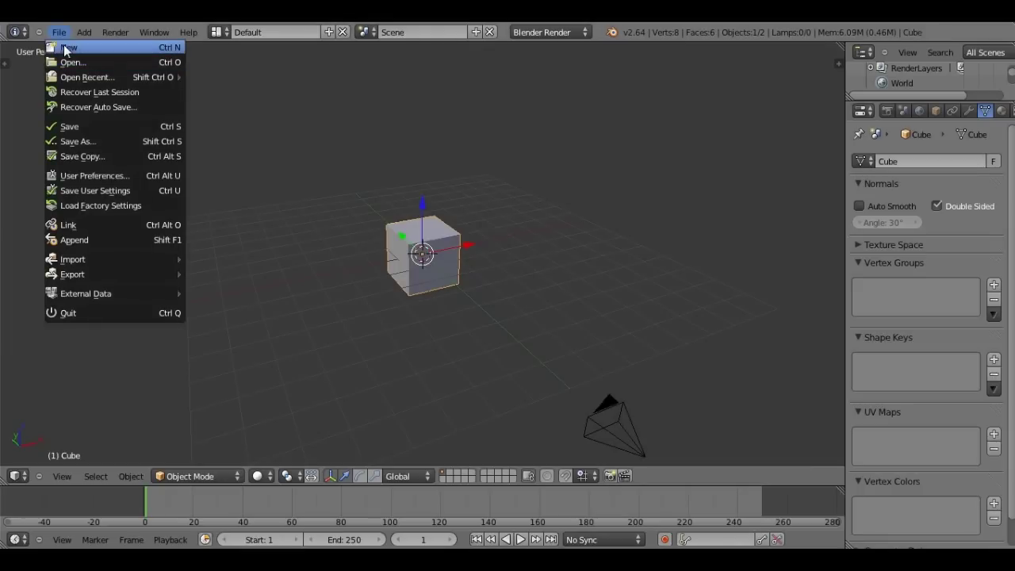
- Reload the start-up file to restore the lamp, and widen the Properties editor
{"action": "left_click", "coordinate": [66, 49]}
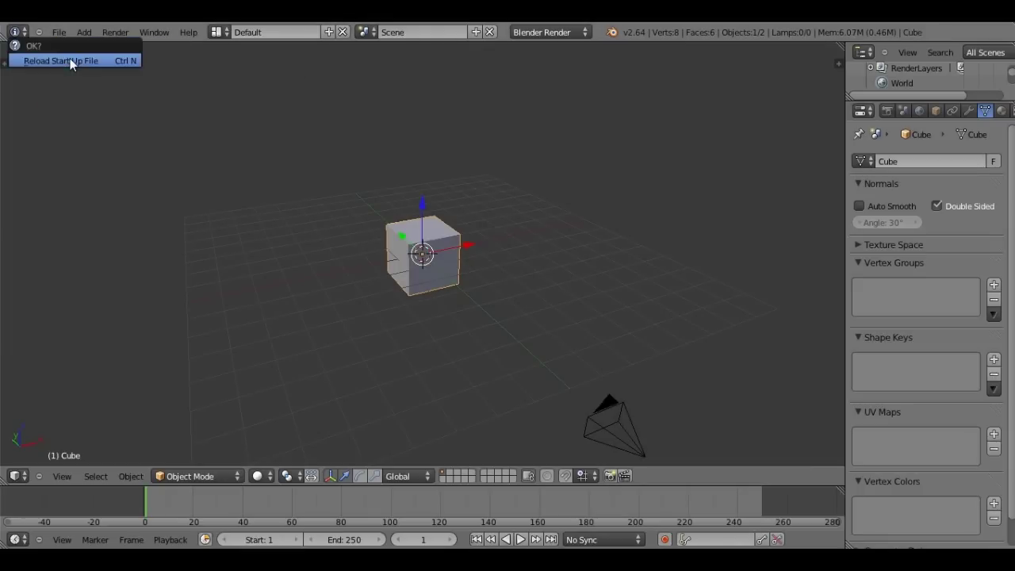
{"action": "left_click", "coordinate": [70, 61]}
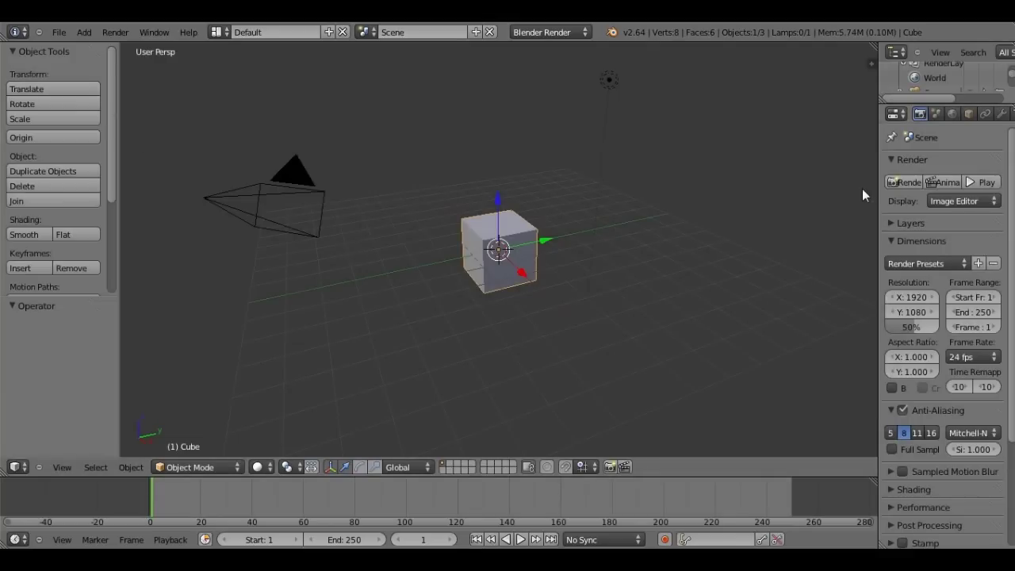
{"action": "left_click_drag", "start_coordinate": [878, 144], "coordinate": [802, 147]}
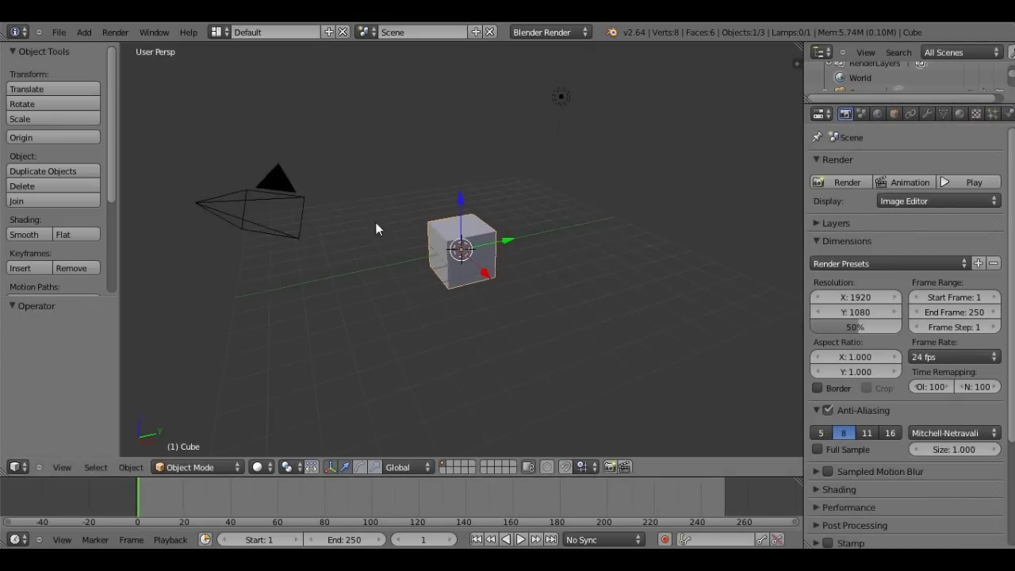
{"action": "scroll", "coordinate": [375, 222], "scroll_direction": "down", "scroll_amount": 2}
- Delete the lamp from the scene again
{"action": "right_click", "coordinate": [520, 161]}
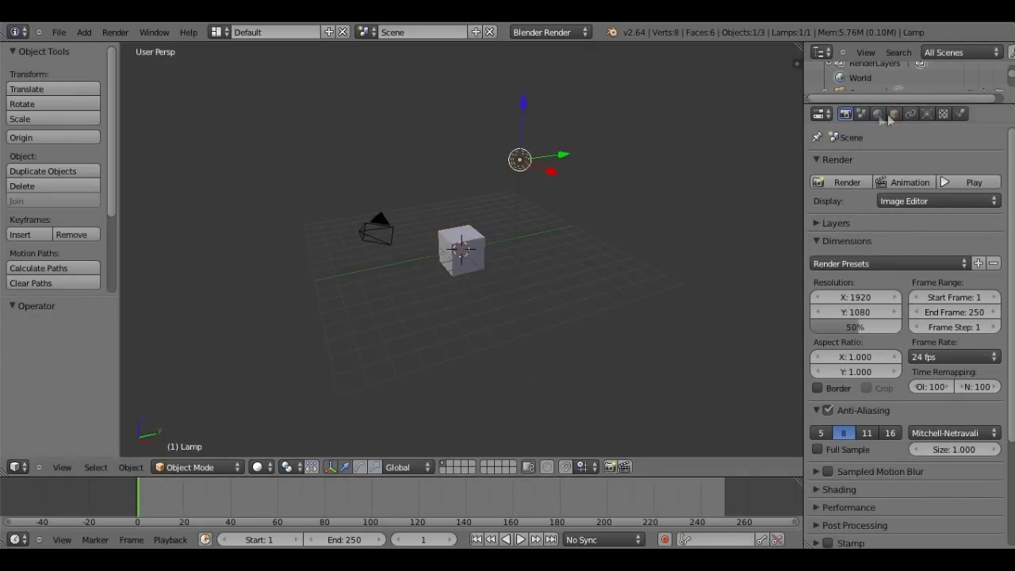
{"action": "key", "text": "x"}
{"action": "left_click", "coordinate": [678, 169]}
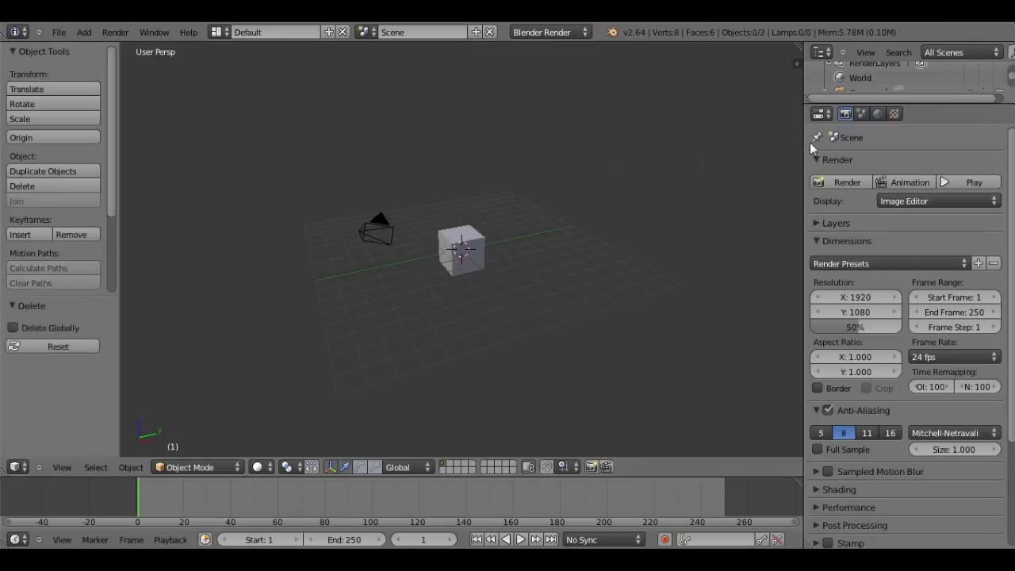
- Turn on World environment lighting at energy 1.0
{"action": "left_click", "coordinate": [878, 114]}
{"action": "left_click", "coordinate": [829, 452]}
{"action": "scroll", "coordinate": [430, 267], "scroll_direction": "up", "scroll_amount": 2}
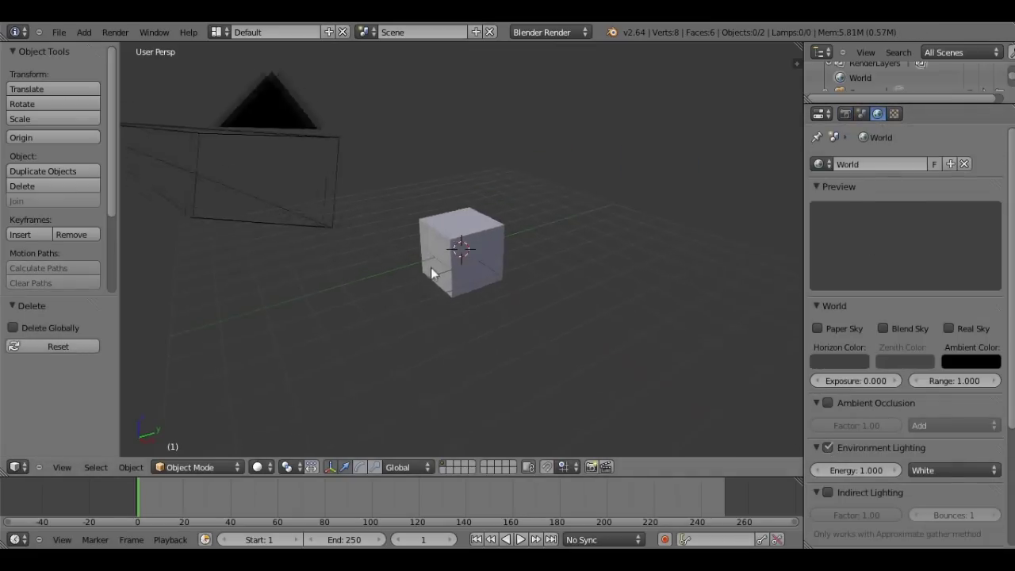
{"action": "scroll", "coordinate": [438, 268], "scroll_direction": "up", "scroll_amount": 1}
{"action": "scroll", "coordinate": [441, 268], "scroll_direction": "up", "scroll_amount": 1}
{"action": "scroll", "coordinate": [442, 269], "scroll_direction": "down", "scroll_amount": 1}
{"action": "scroll", "coordinate": [445, 270], "scroll_direction": "down", "scroll_amount": 2}
{"action": "scroll", "coordinate": [445, 270], "scroll_direction": "down", "scroll_amount": 1}
- Hide the tool shelf, frame the cube in the front view, then look through the camera
{"action": "key", "text": "t"}
{"action": "right_click", "coordinate": [389, 242]}
{"action": "middle_click_drag", "start_coordinate": [388, 243], "coordinate": [473, 222]}
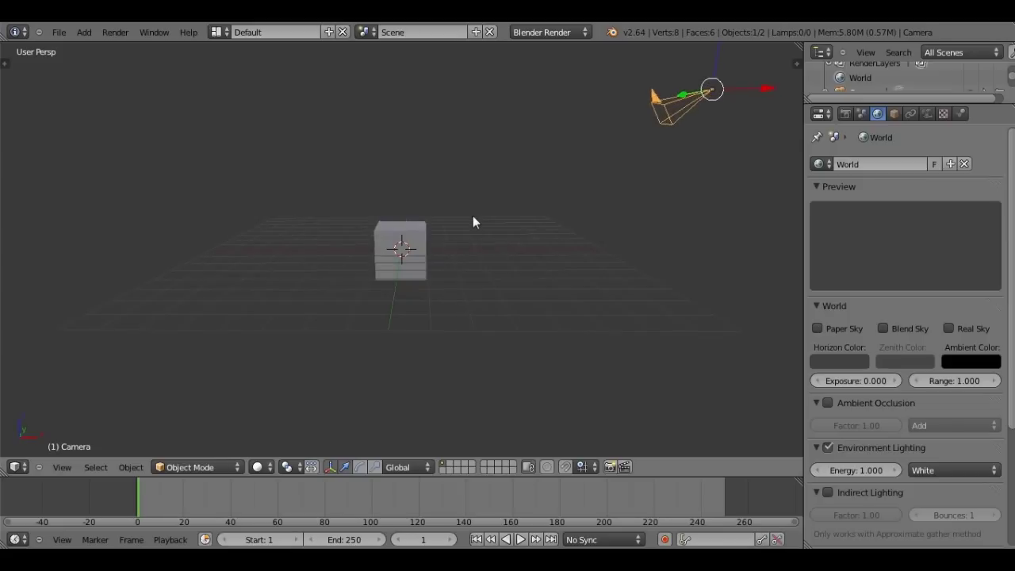
{"action": "middle_click_drag", "start_coordinate": [473, 222], "coordinate": [454, 302]}
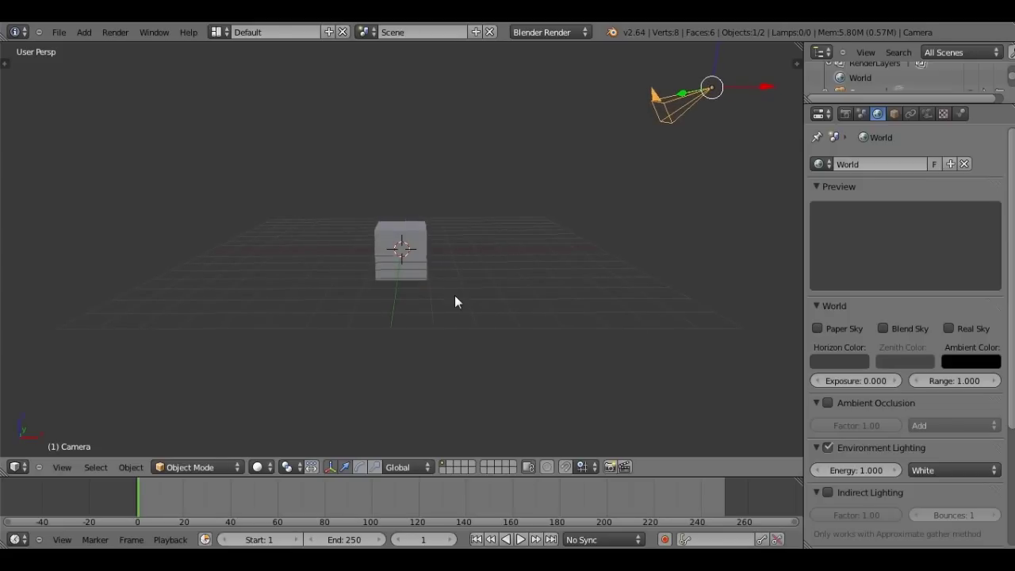
{"action": "key", "text": "KP_1"}
{"action": "right_click", "coordinate": [399, 251]}
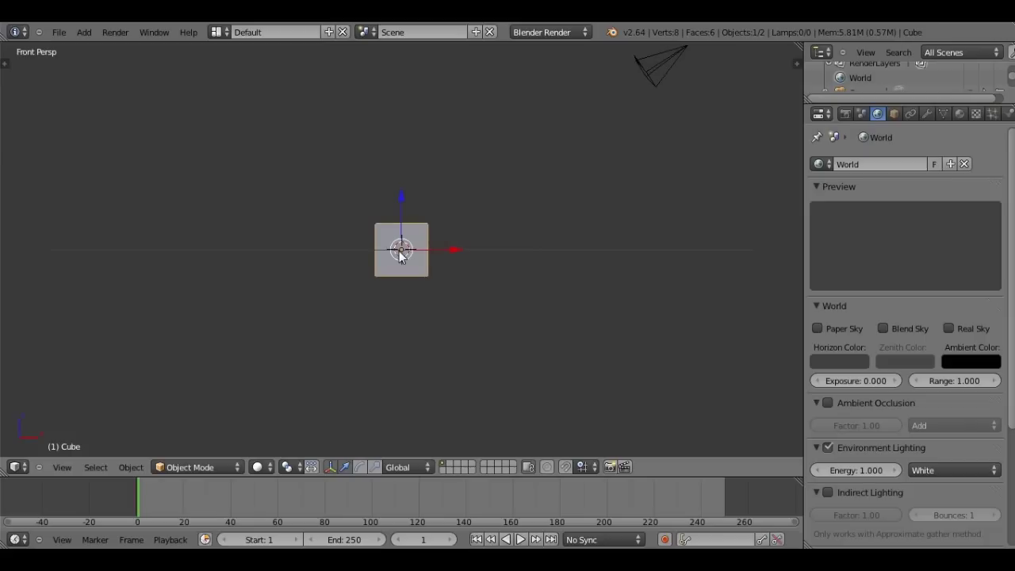
{"action": "key", "text": "KP_Decimal"}
{"action": "key", "text": "KP_1"}
{"action": "scroll", "coordinate": [399, 250], "scroll_direction": "down", "scroll_amount": 1}
{"action": "scroll", "coordinate": [399, 251], "scroll_direction": "down", "scroll_amount": 2}
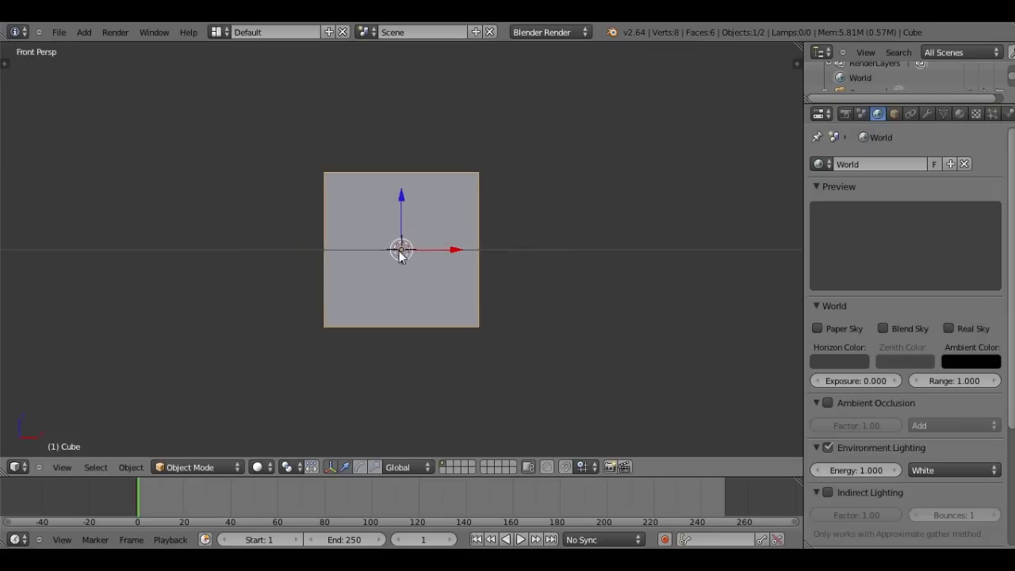
{"action": "scroll", "coordinate": [399, 251], "scroll_direction": "down", "scroll_amount": 1}
{"action": "key", "text": "KP_0"}
- Select the camera beside the cube and hide it
{"action": "mouse_move", "coordinate": [376, 233]}
{"action": "middle_mouse_down"}
{"action": "mouse_move", "coordinate": [377, 261]}
{"action": "mouse_move", "coordinate": [313, 290]}
{"action": "middle_mouse_up"}
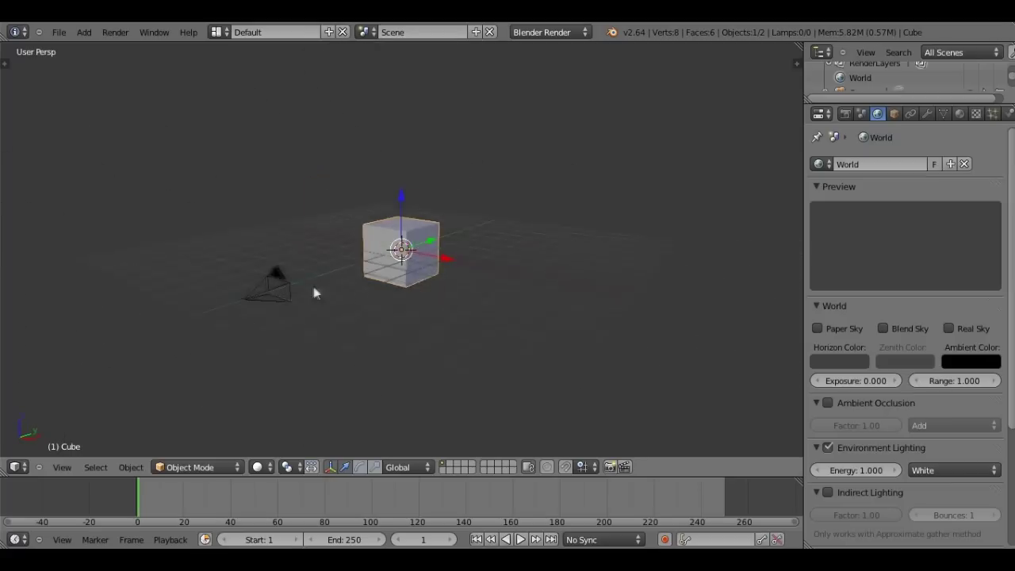
{"action": "right_click", "coordinate": [270, 291]}
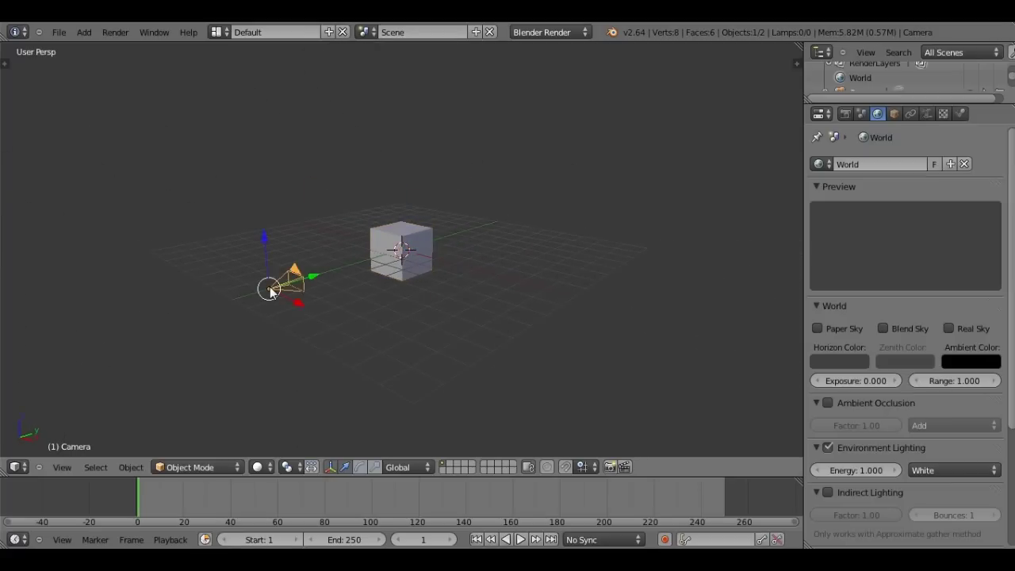
{"action": "key", "text": "h"}
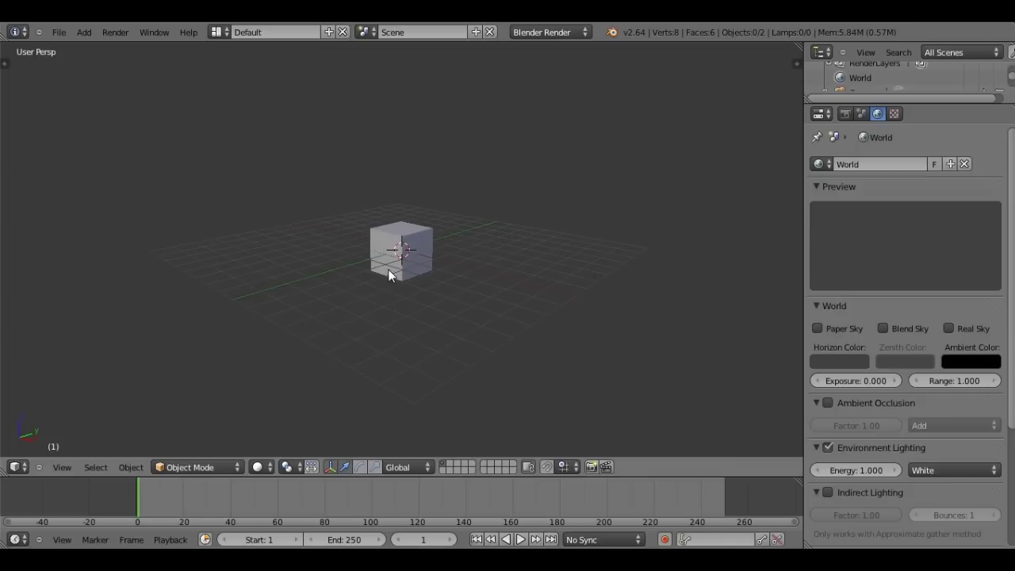
- Switch to Front Ortho view, zoom in and select the cube
{"action": "key", "text": "KP_2"}
{"action": "key", "text": "KP_1"}
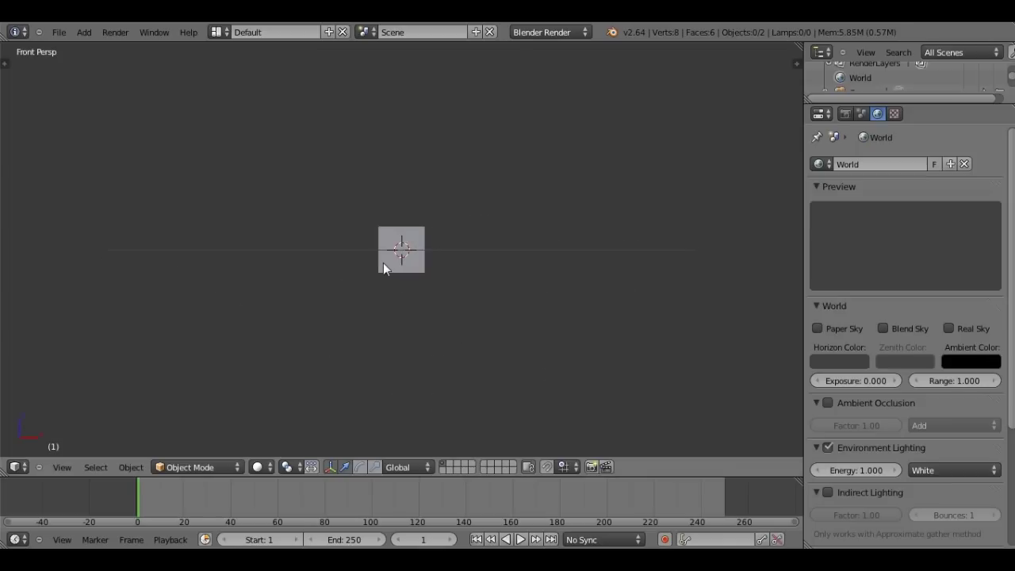
{"action": "scroll", "coordinate": [426, 249], "scroll_direction": "up", "scroll_amount": 1}
{"action": "scroll", "coordinate": [542, 243], "scroll_direction": "up", "scroll_amount": 1}
{"action": "scroll", "coordinate": [434, 266], "scroll_direction": "up", "scroll_amount": 4}
{"action": "key", "text": "KP_5"}
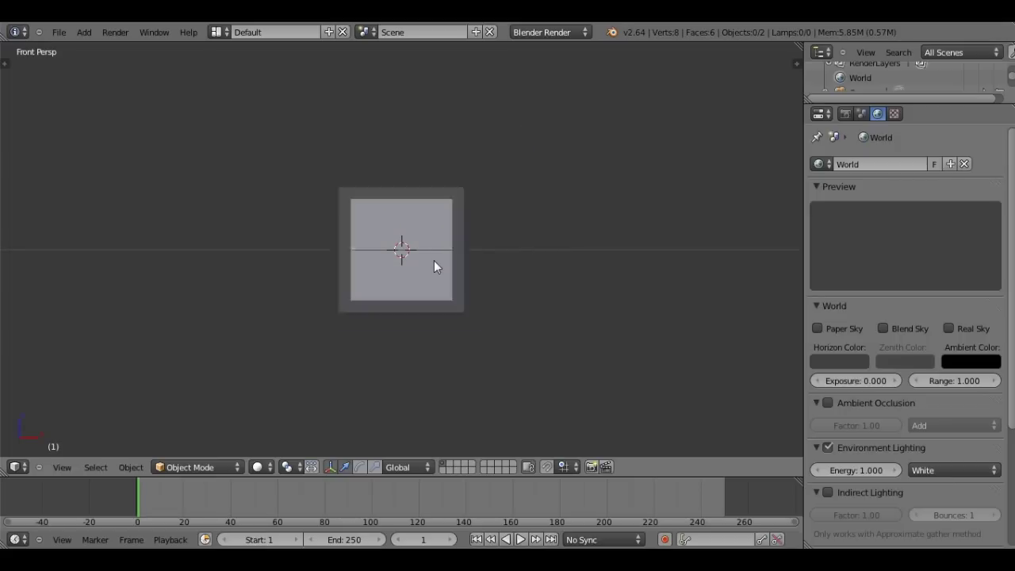
{"action": "right_click", "coordinate": [428, 252]}
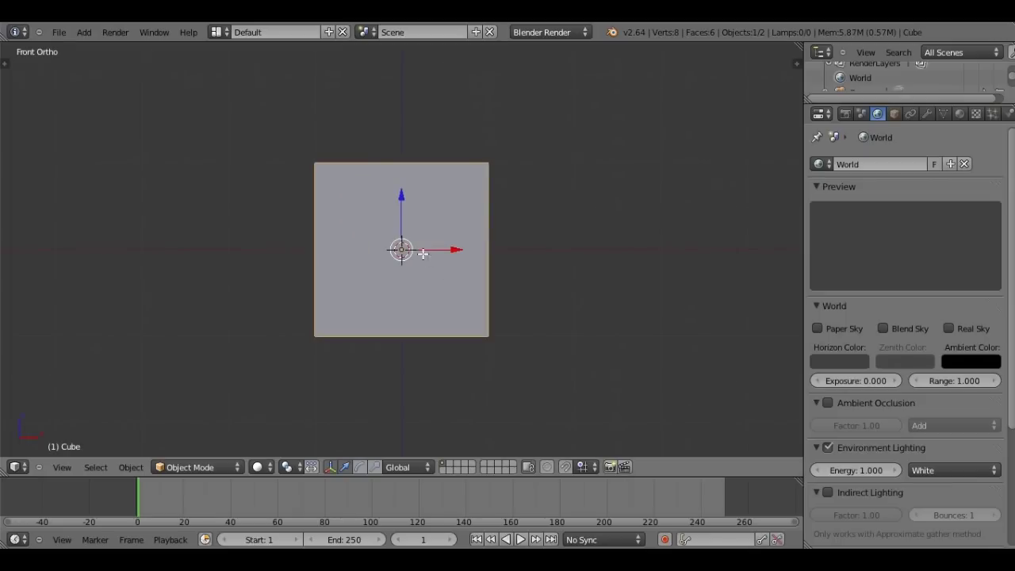
- Enter Edit Mode and subdivide the cube once
{"action": "key", "text": "Tab"}
{"action": "key", "text": "w"}
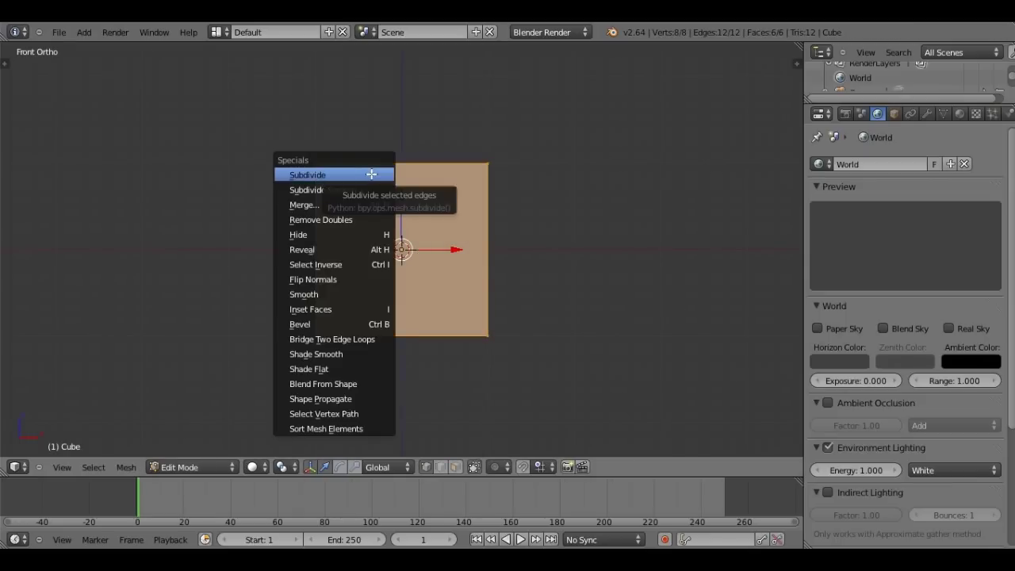
{"action": "left_click", "coordinate": [371, 174]}
{"action": "mouse_move", "coordinate": [371, 174]}
{"action": "middle_mouse_down"}
{"action": "mouse_move", "coordinate": [342, 225]}
{"action": "mouse_move", "coordinate": [240, 198]}
{"action": "mouse_move", "coordinate": [279, 227]}
{"action": "mouse_move", "coordinate": [452, 217]}
{"action": "mouse_move", "coordinate": [467, 141]}
{"action": "mouse_move", "coordinate": [426, 154]}
{"action": "middle_mouse_up"}
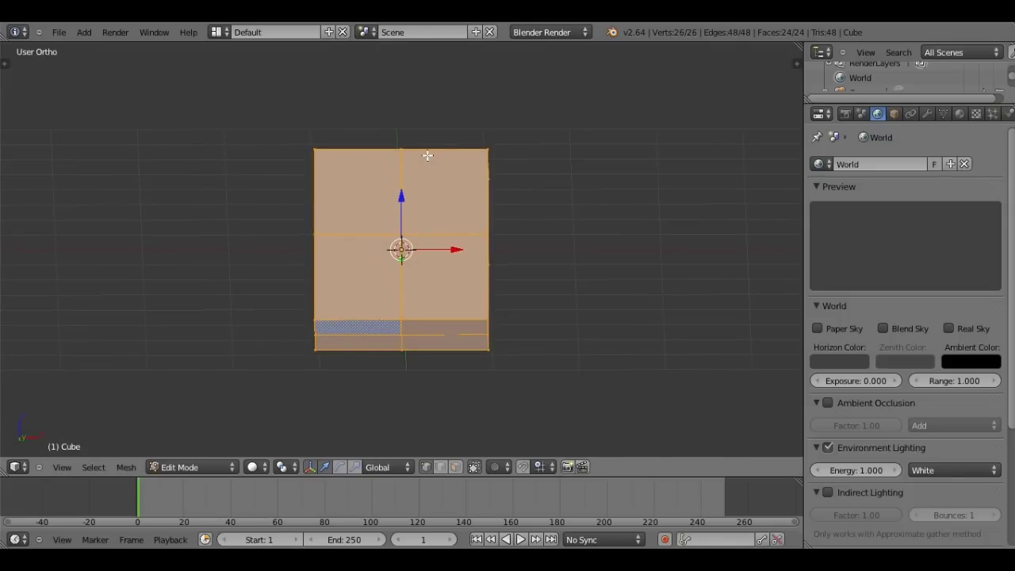
{"action": "key", "text": "KP_1"}
- In wireframe, box-select the left-half vertices and delete them
{"action": "key", "text": "z"}
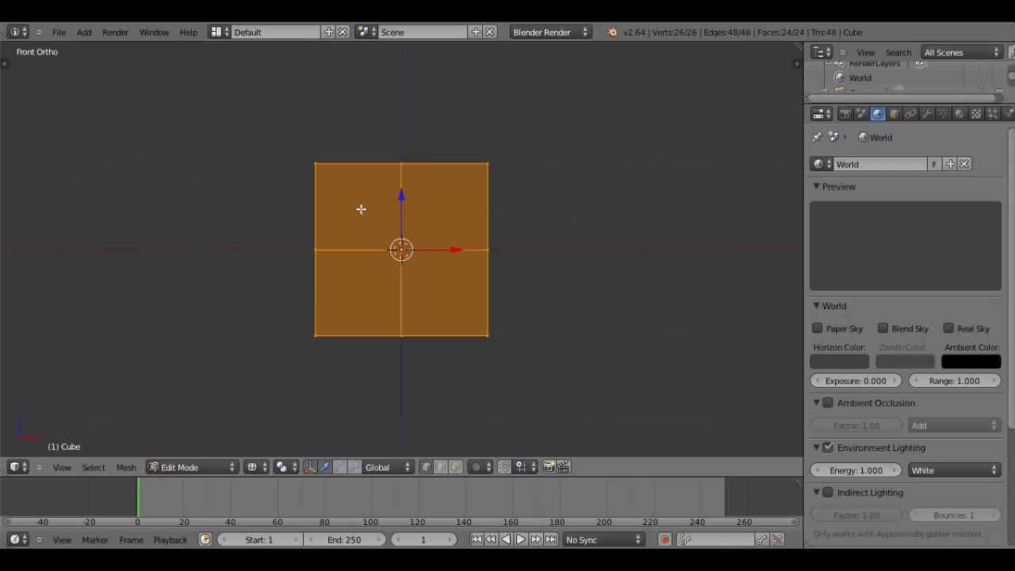
{"action": "key", "text": "a"}
{"action": "scroll", "coordinate": [317, 166], "scroll_direction": "down", "scroll_amount": 1}
{"action": "key", "text": "b"}
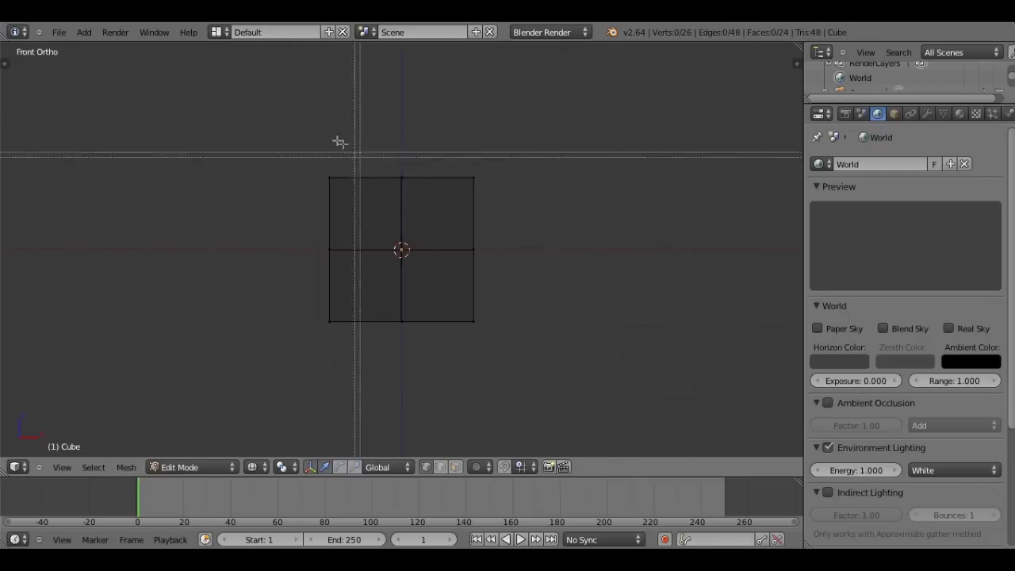
{"action": "left_click_drag", "start_coordinate": [291, 105], "coordinate": [392, 384]}
{"action": "mouse_move", "coordinate": [392, 384]}
{"action": "middle_mouse_down"}
{"action": "mouse_move", "coordinate": [354, 247]}
{"action": "mouse_move", "coordinate": [398, 256]}
{"action": "mouse_move", "coordinate": [365, 214]}
{"action": "middle_mouse_up"}
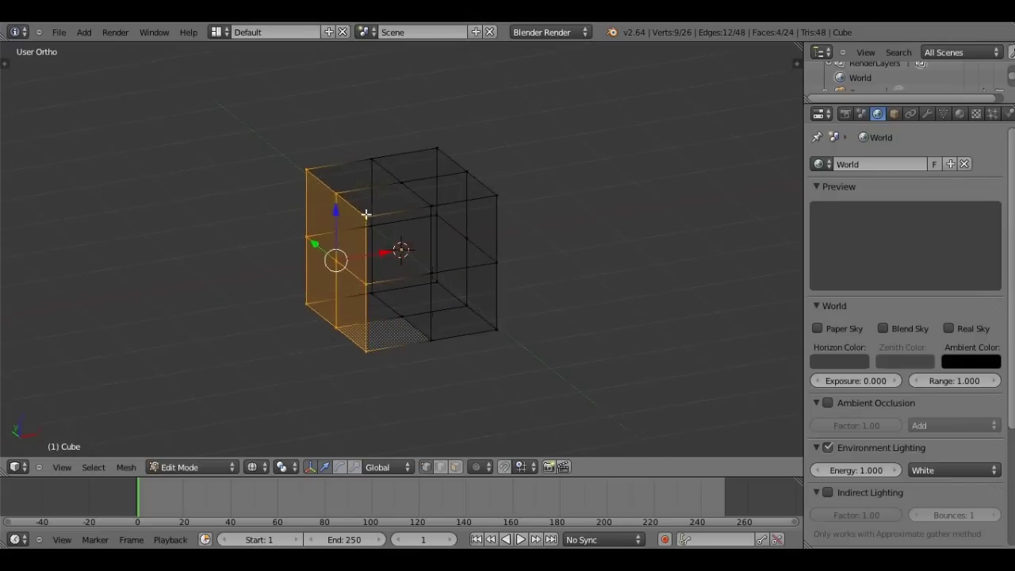
{"action": "key", "text": "x"}
{"action": "left_click", "coordinate": [369, 219]}
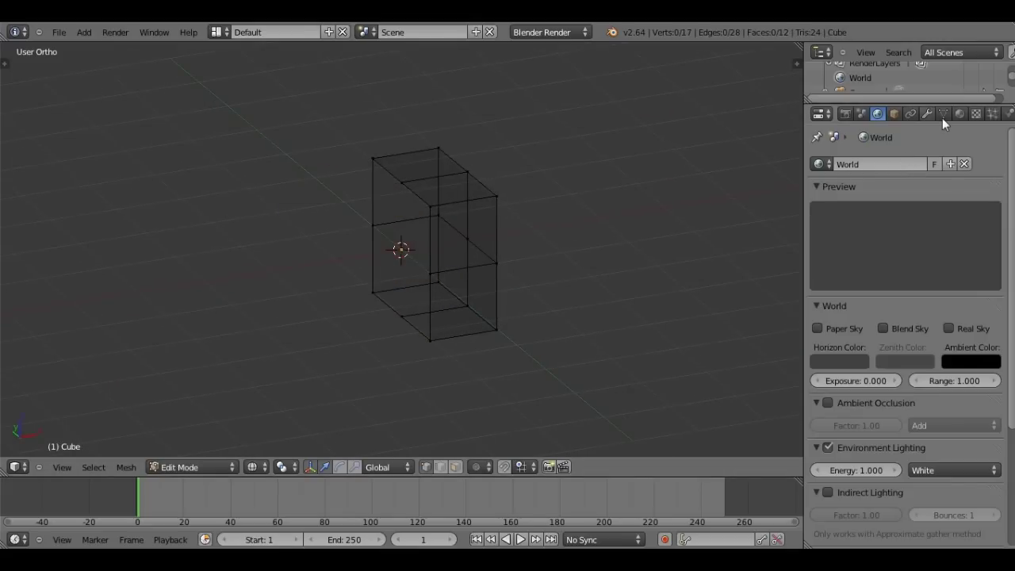
- Add a Mirror modifier to the half cube and view it solid-shaded from the front
{"action": "left_click", "coordinate": [926, 115]}
{"action": "left_click", "coordinate": [904, 164]}
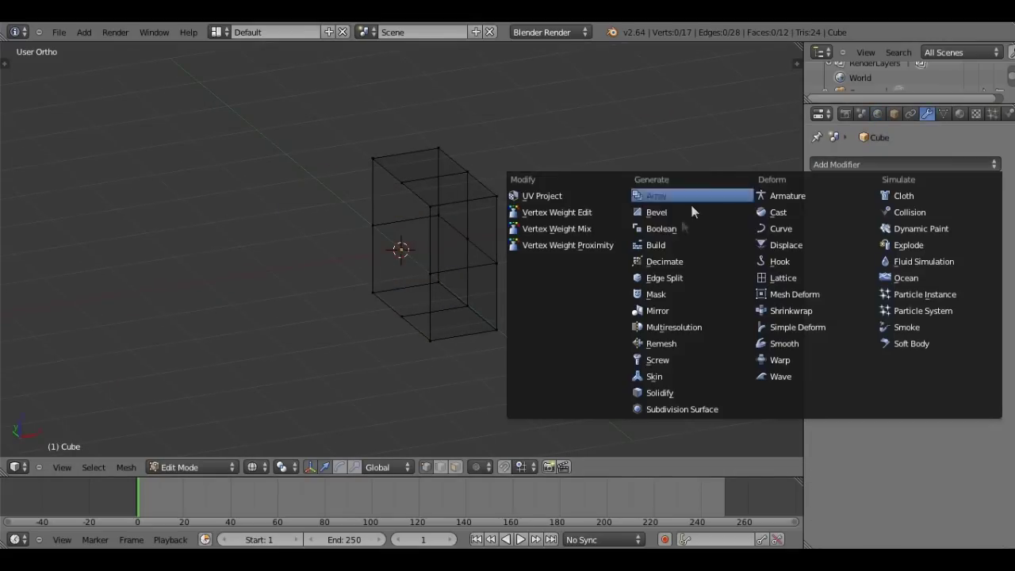
{"action": "left_click", "coordinate": [667, 314]}
{"action": "key", "text": "z"}
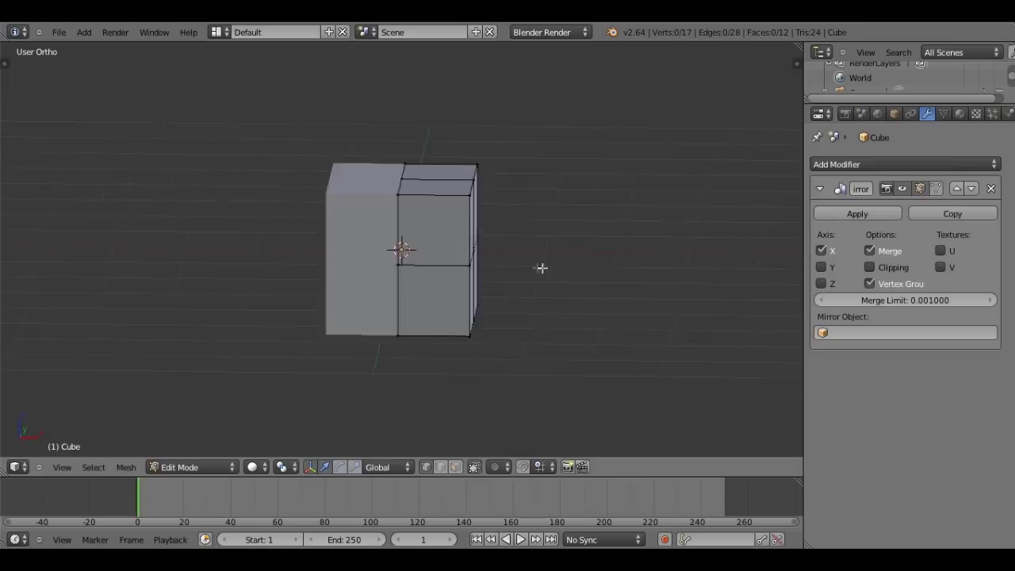
{"action": "scroll", "coordinate": [544, 267], "scroll_direction": "up", "scroll_amount": 2}
{"action": "scroll", "coordinate": [460, 283], "scroll_direction": "up", "scroll_amount": 2}
{"action": "scroll", "coordinate": [403, 246], "scroll_direction": "up", "scroll_amount": 2}
{"action": "mouse_move", "coordinate": [505, 215]}
{"action": "middle_mouse_down"}
{"action": "mouse_move", "coordinate": [593, 161]}
{"action": "mouse_move", "coordinate": [428, 188]}
{"action": "mouse_move", "coordinate": [417, 206]}
{"action": "mouse_move", "coordinate": [378, 187]}
{"action": "middle_mouse_up"}
{"action": "scroll", "coordinate": [378, 187], "scroll_direction": "down", "scroll_amount": 2}
{"action": "key", "text": "KP_1"}
{"action": "scroll", "coordinate": [420, 253], "scroll_direction": "up", "scroll_amount": 4}
{"action": "scroll", "coordinate": [358, 407], "scroll_direction": "down", "scroll_amount": 1}
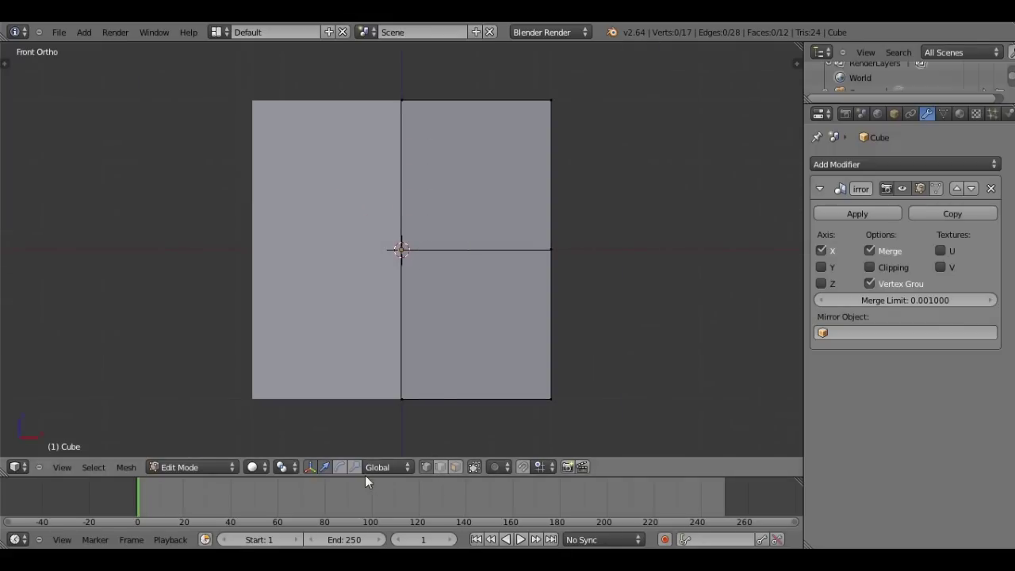
- Turn on Clipping for the Mirror modifier
{"action": "left_click", "coordinate": [293, 468]}
{"action": "scroll", "coordinate": [465, 269], "scroll_direction": "down", "scroll_amount": 1}
{"action": "left_click", "coordinate": [870, 267]}
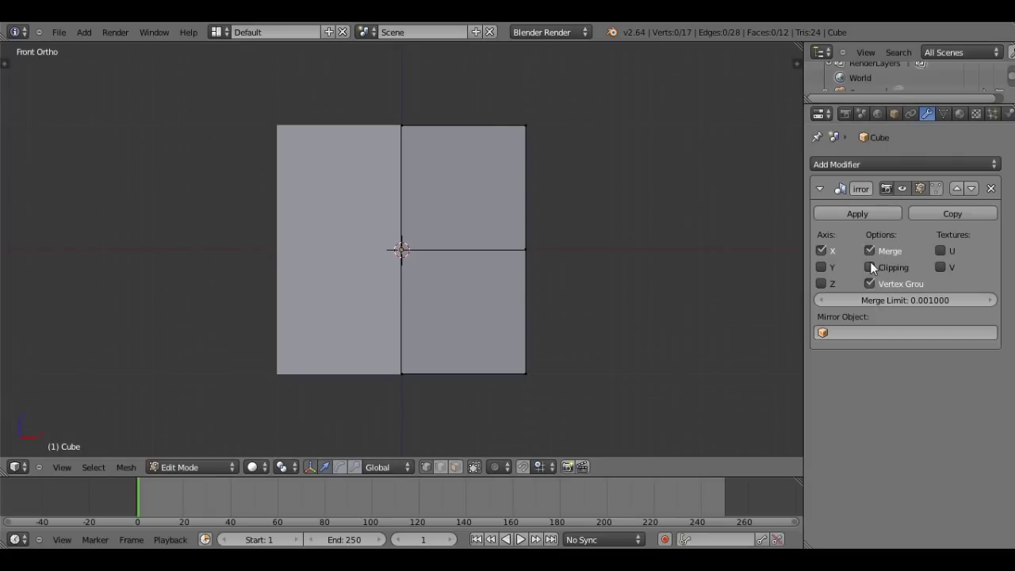
- Select the whole half mesh and subdivide it again
{"action": "key", "text": "a"}
{"action": "key", "text": "s"}
{"action": "key", "text": "x"}
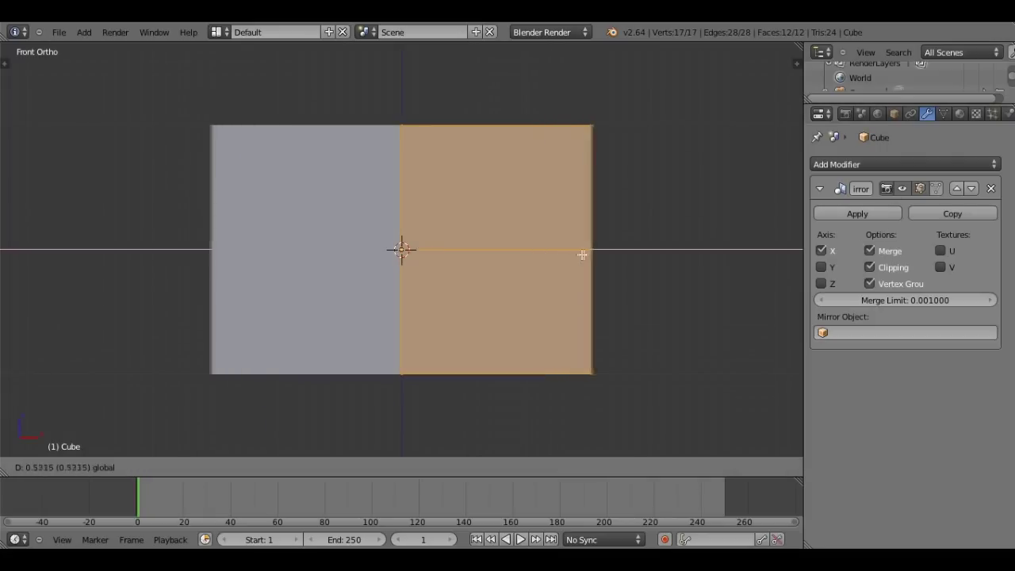
{"action": "key", "text": "Escape"}
{"action": "scroll", "coordinate": [600, 254], "scroll_direction": "down", "scroll_amount": 2}
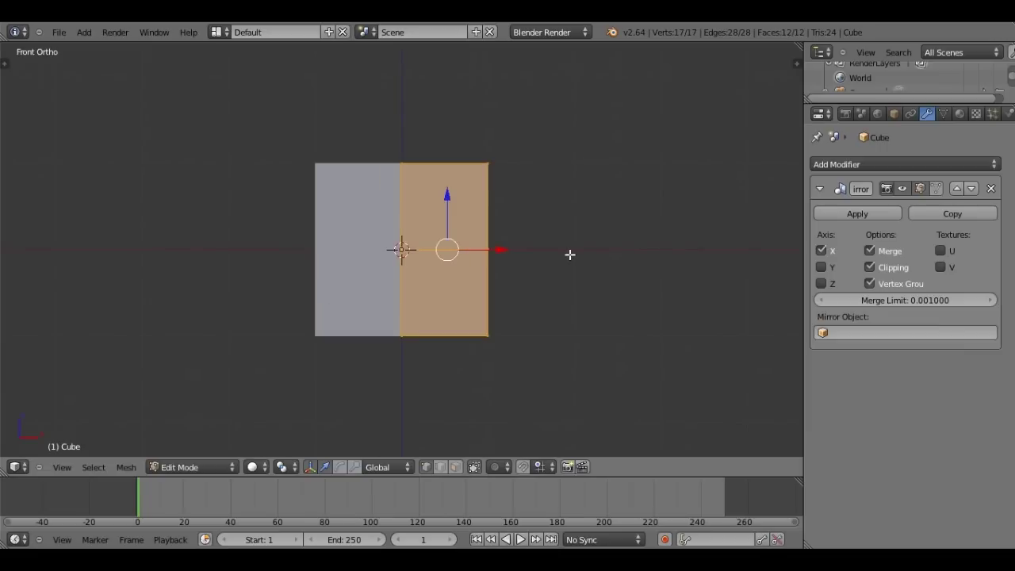
{"action": "key", "text": "w"}
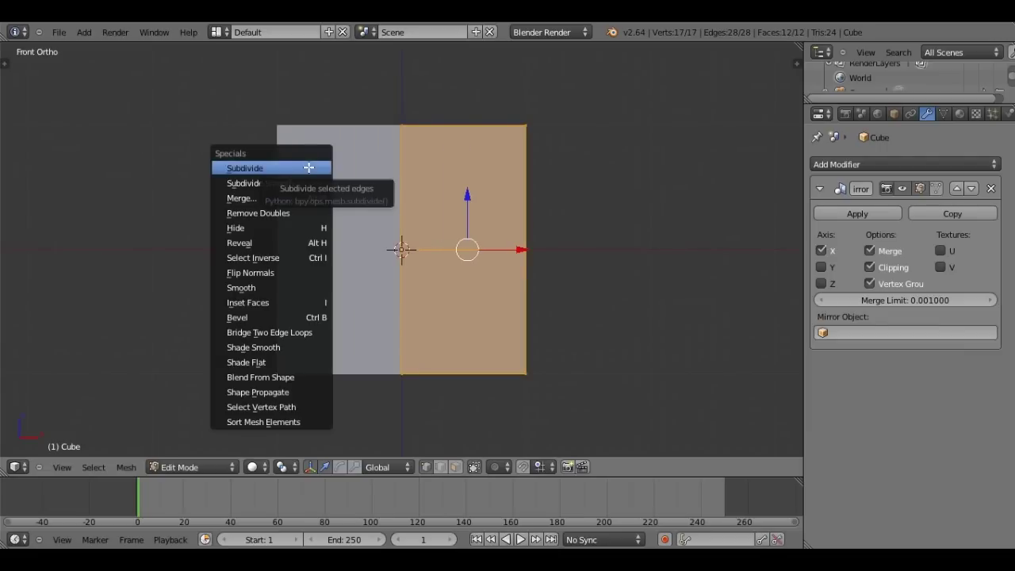
{"action": "left_click", "coordinate": [308, 167]}
{"action": "key", "text": "t"}
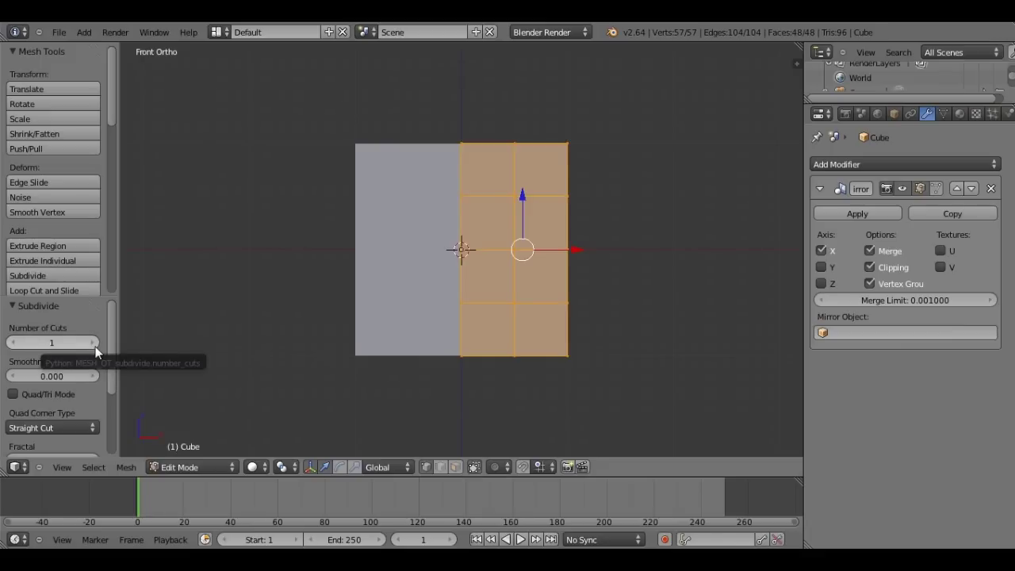
- Raise the subdivide Number of Cuts to 3, giving 209 vertices and 192 faces
{"action": "left_click", "coordinate": [95, 347]}
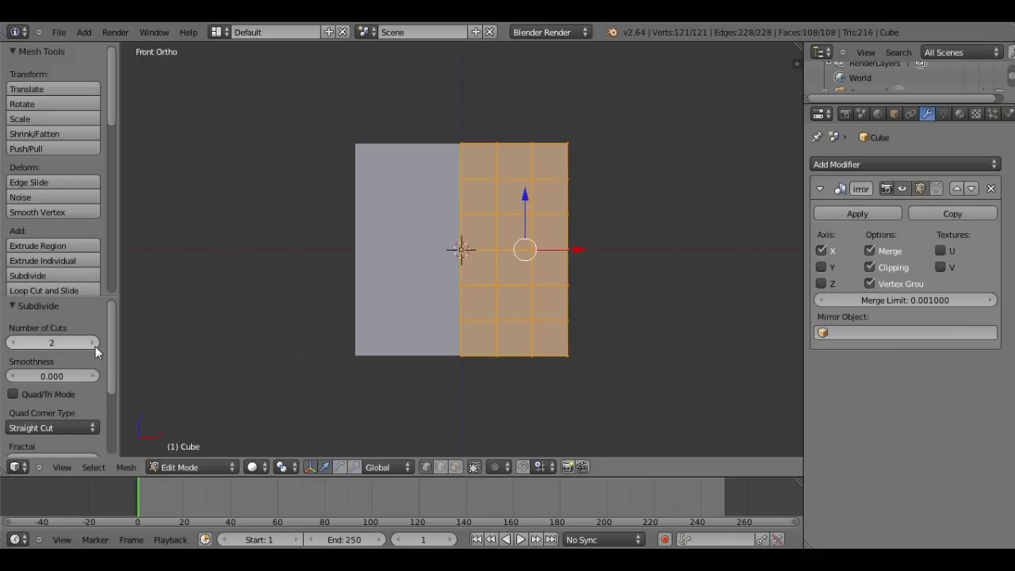
{"action": "left_click", "coordinate": [97, 345]}
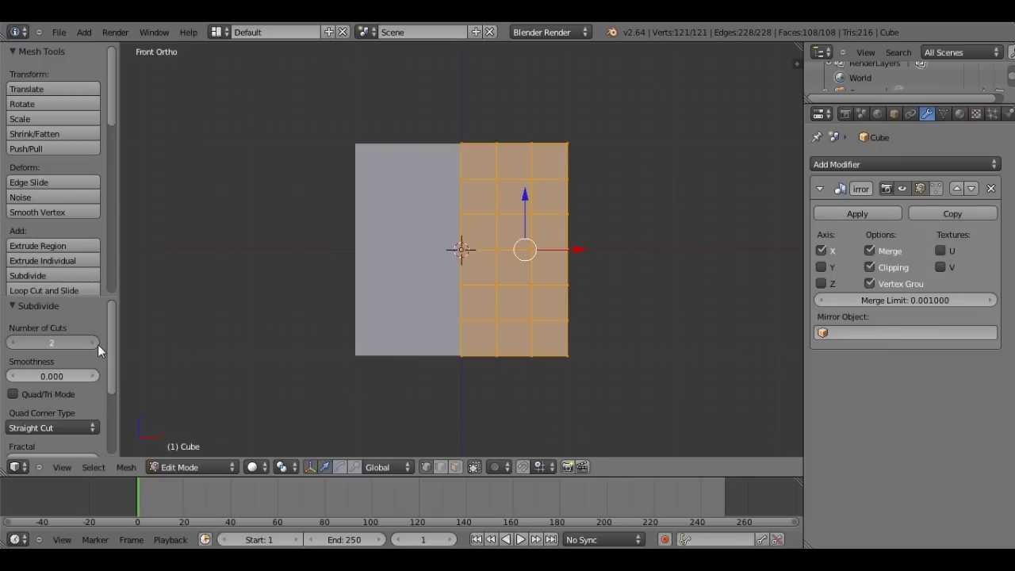
{"action": "left_click", "coordinate": [98, 344]}
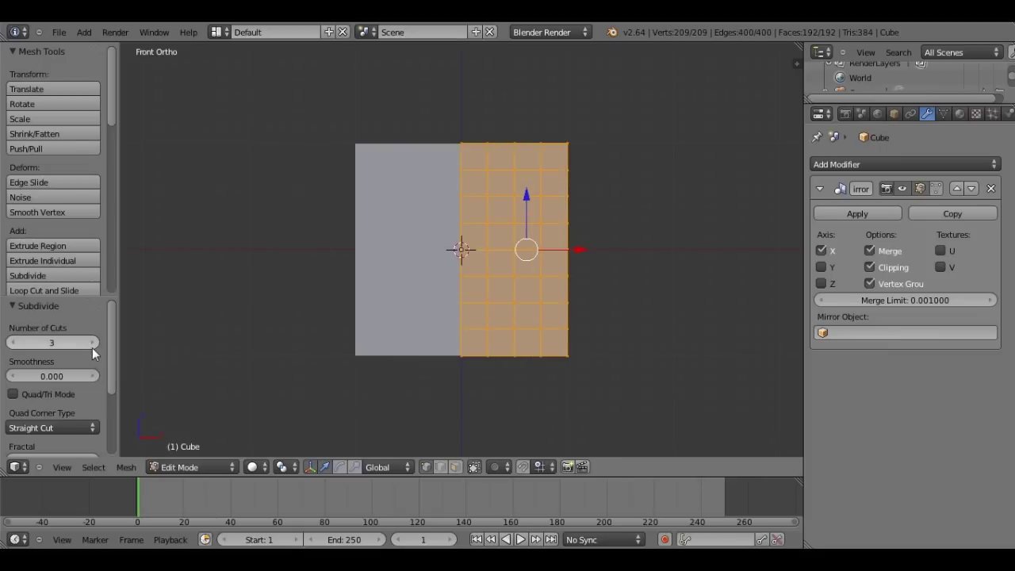
{"action": "left_click", "coordinate": [20, 344]}
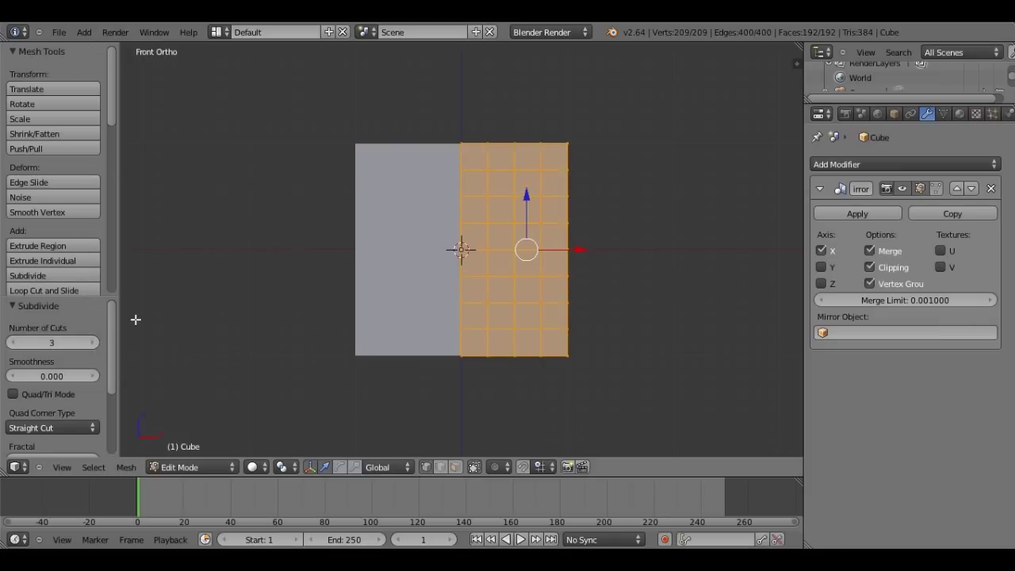
- Apply Smooth Vertex to the mirrored cube with 20 repetitions, rounding it into a blob
{"action": "key", "text": "t"}
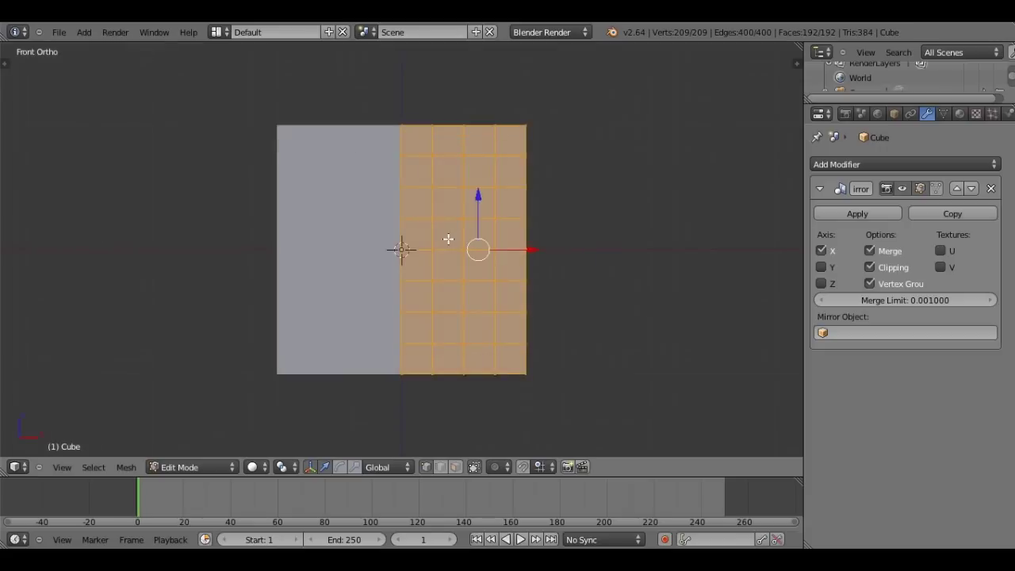
{"action": "scroll", "coordinate": [162, 325], "scroll_direction": "down", "scroll_amount": 1}
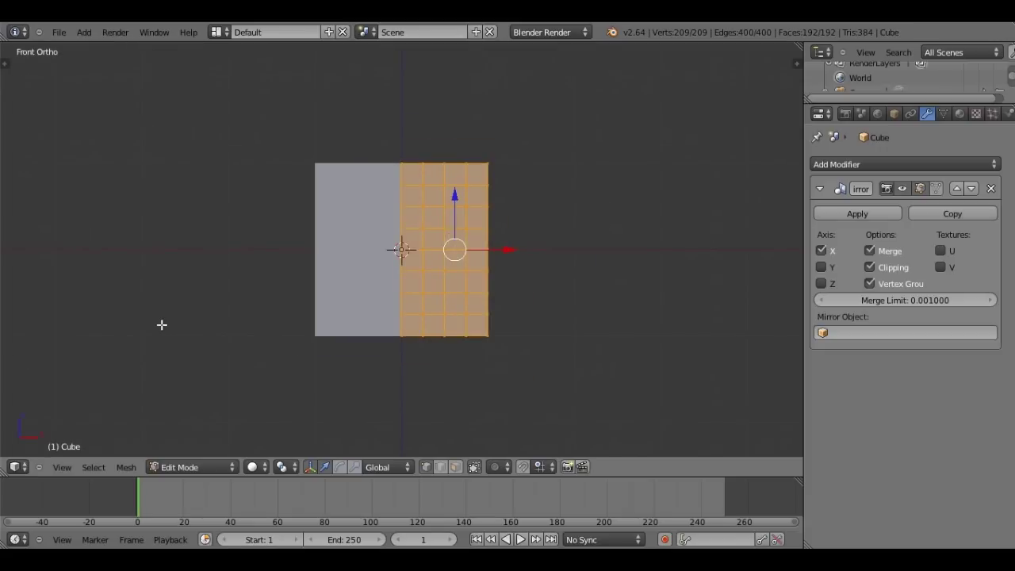
{"action": "key", "text": "t"}
{"action": "key", "text": "w"}
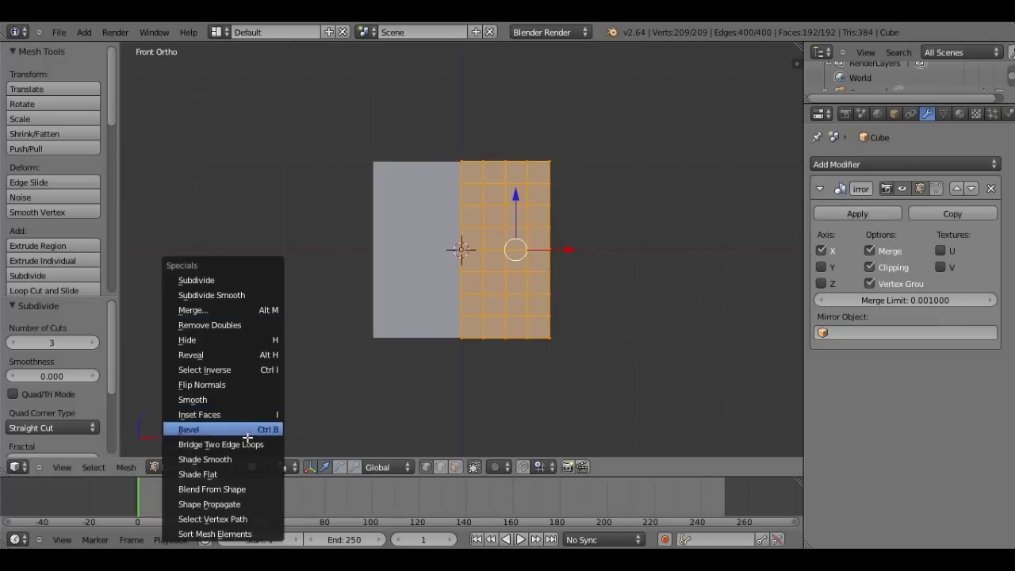
{"action": "key", "text": "w"}
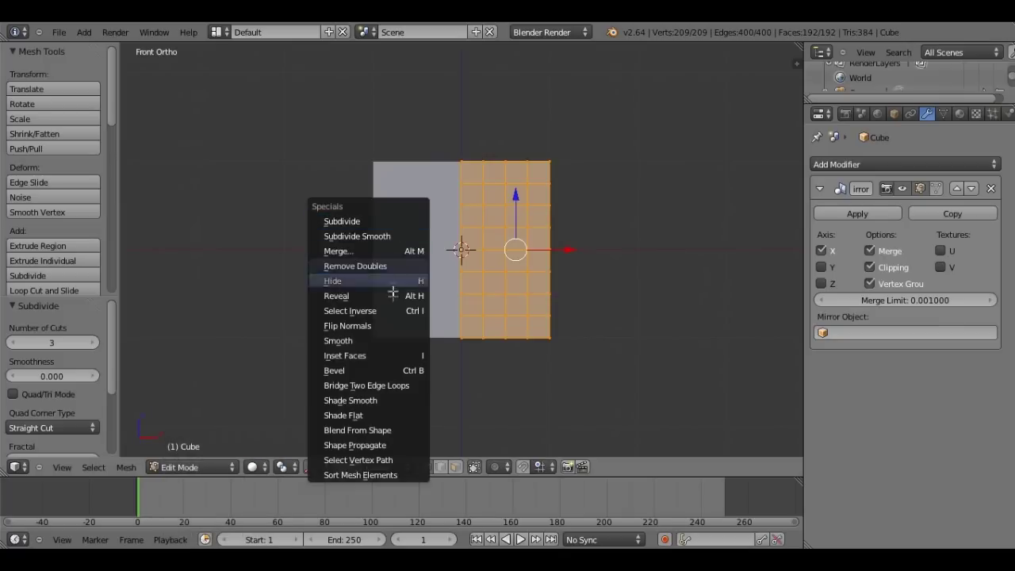
{"action": "left_click", "coordinate": [386, 340]}
{"action": "mouse_move", "coordinate": [386, 340]}
{"action": "middle_mouse_down"}
{"action": "mouse_move", "coordinate": [358, 305]}
{"action": "mouse_move", "coordinate": [113, 363]}
{"action": "middle_mouse_up"}
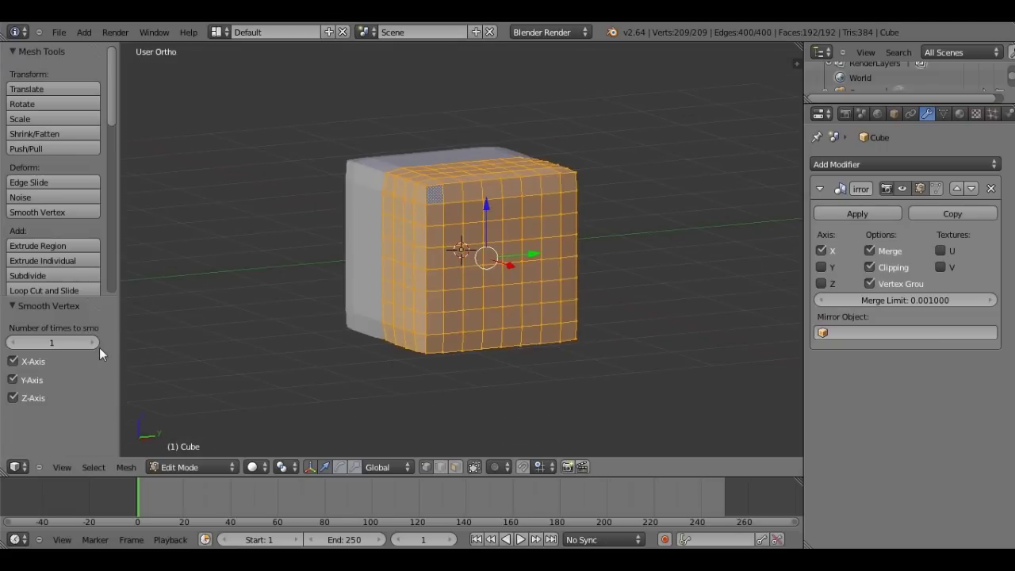
{"action": "left_click", "coordinate": [63, 341]}
{"action": "type", "text": "20"}
{"action": "key", "text": "Return"}
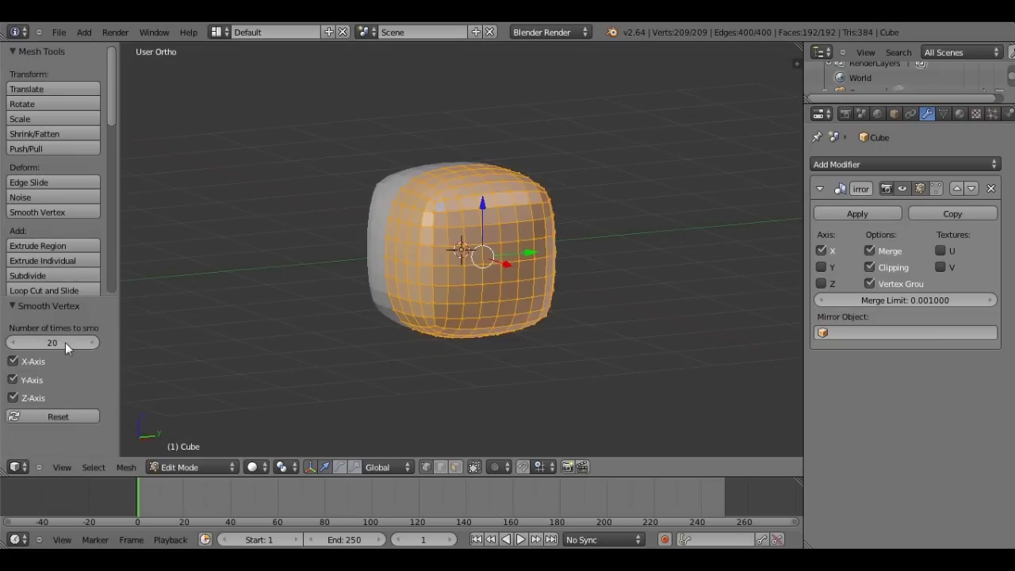
{"action": "mouse_move", "coordinate": [357, 269]}
{"action": "middle_mouse_down"}
{"action": "mouse_move", "coordinate": [652, 245]}
{"action": "mouse_move", "coordinate": [516, 245]}
{"action": "mouse_move", "coordinate": [521, 252]}
{"action": "middle_mouse_up"}
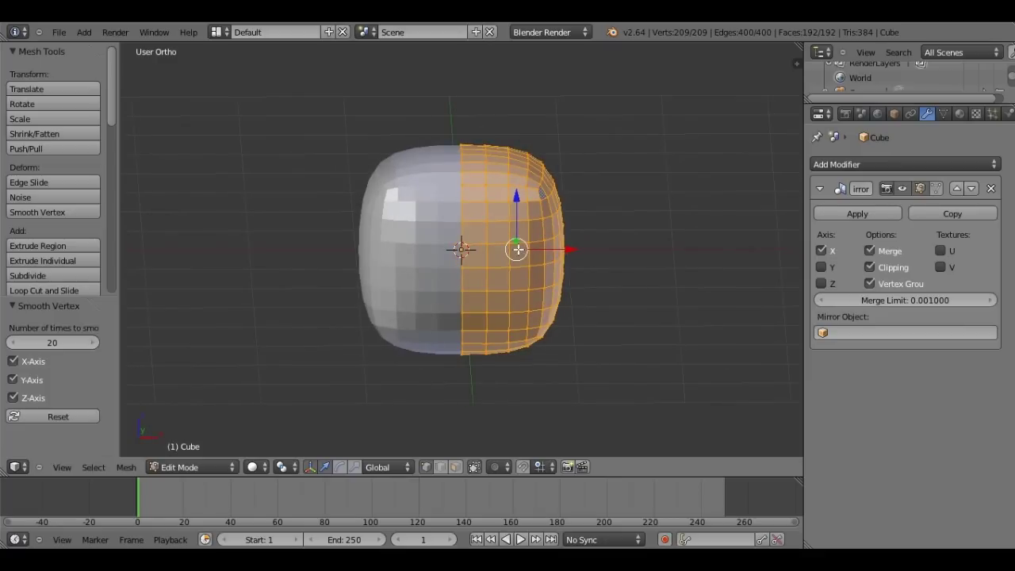
- From the front view, stretch the rounded mesh to 1.5 times its height along Z
{"action": "key", "text": "KP_1"}
{"action": "scroll", "coordinate": [523, 251], "scroll_direction": "down", "scroll_amount": 2}
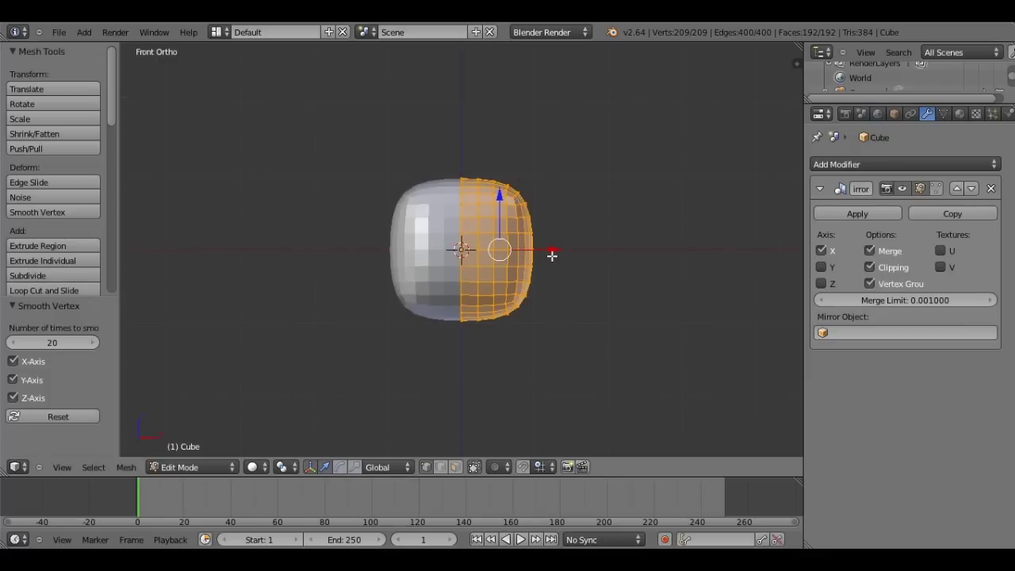
{"action": "scroll", "coordinate": [616, 290], "scroll_direction": "up", "scroll_amount": 2}
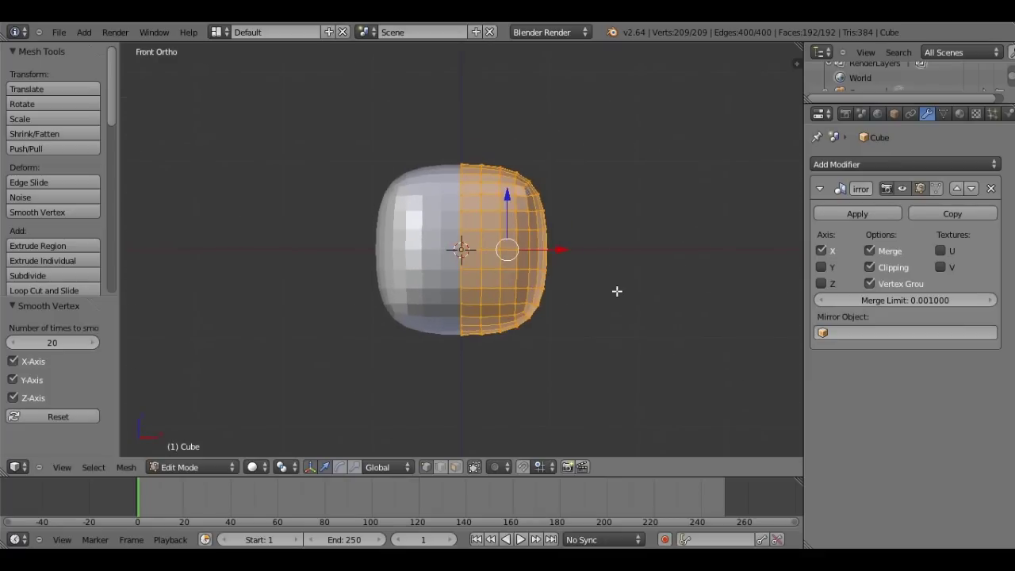
{"action": "key", "text": "s"}
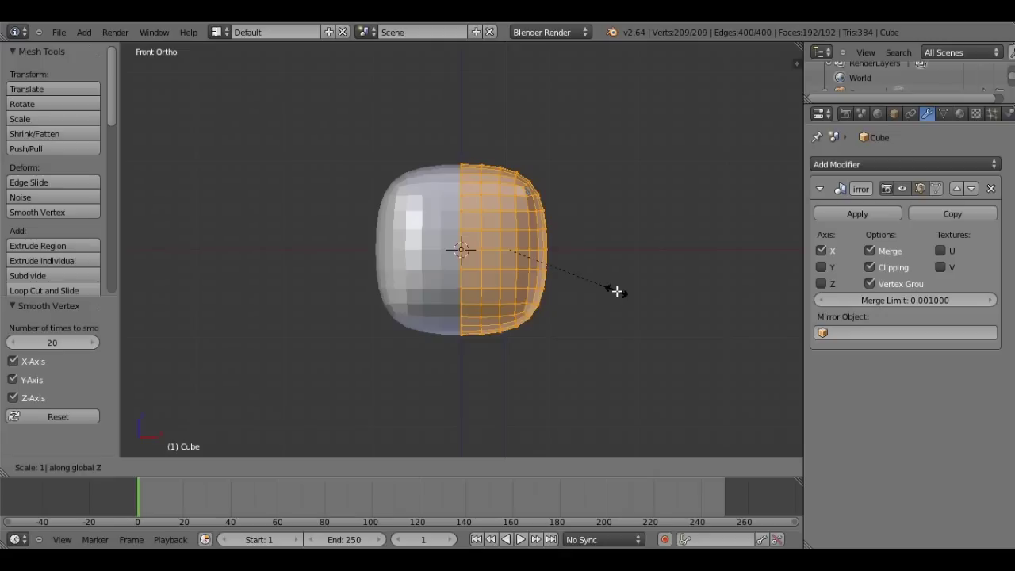
{"action": "type", "text": ".5"}
{"action": "key", "text": "Return"}
{"action": "scroll", "coordinate": [505, 231], "scroll_direction": "up", "scroll_amount": 3}
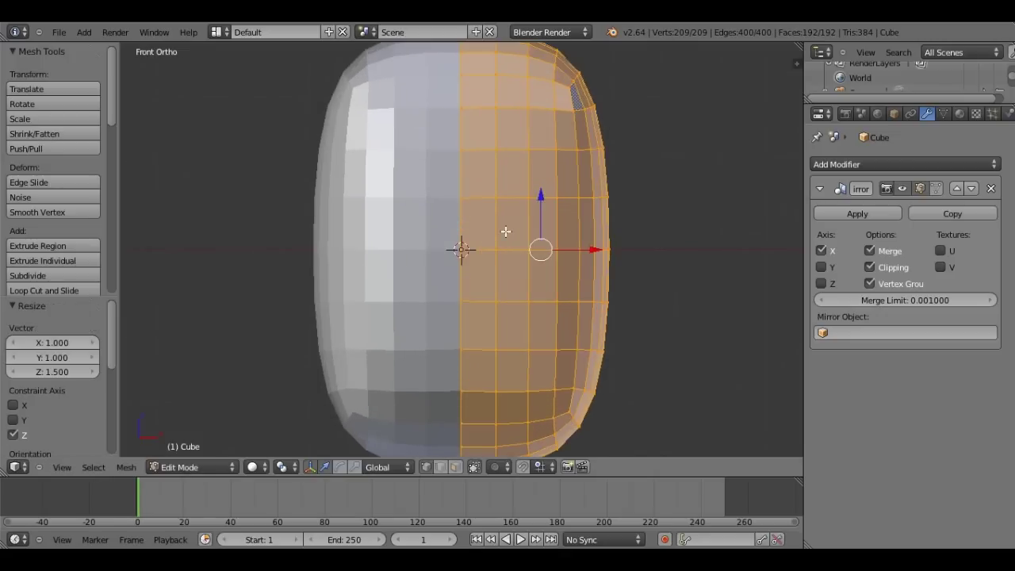
{"action": "scroll", "coordinate": [505, 230], "scroll_direction": "down", "scroll_amount": 2}
{"action": "middle_click_drag", "start_coordinate": [505, 231], "coordinate": [416, 225]}
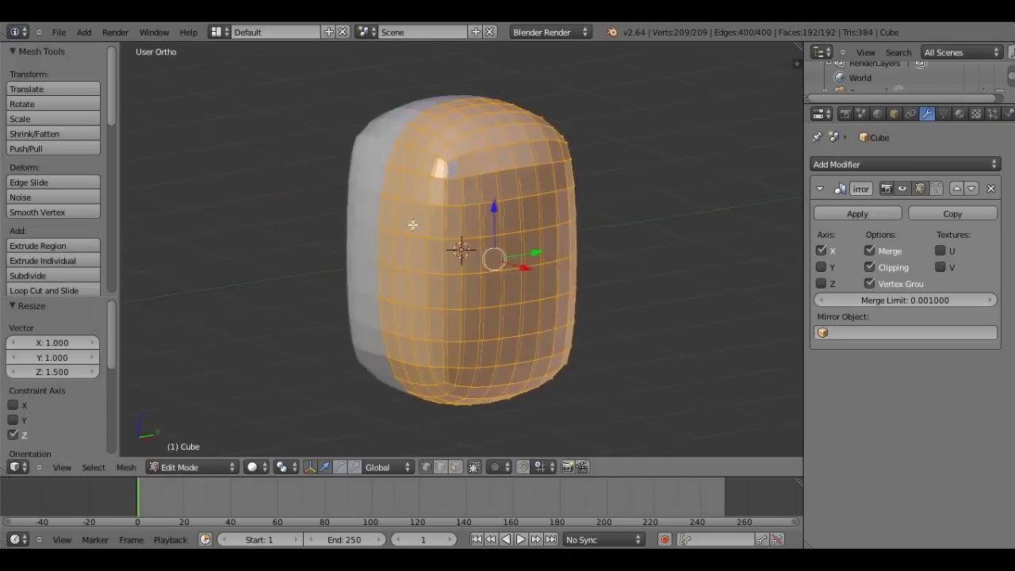
{"action": "key", "text": "t"}
{"action": "mouse_move", "coordinate": [215, 290]}
{"action": "middle_mouse_down"}
{"action": "mouse_move", "coordinate": [407, 264]}
{"action": "mouse_move", "coordinate": [195, 294]}
{"action": "middle_mouse_up"}
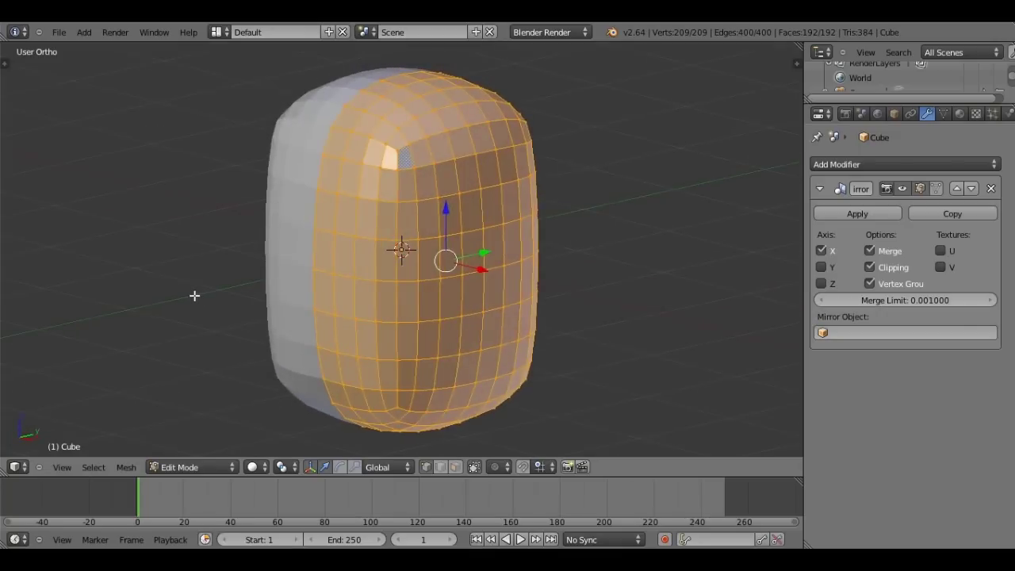
{"action": "left_click", "coordinate": [861, 165]}
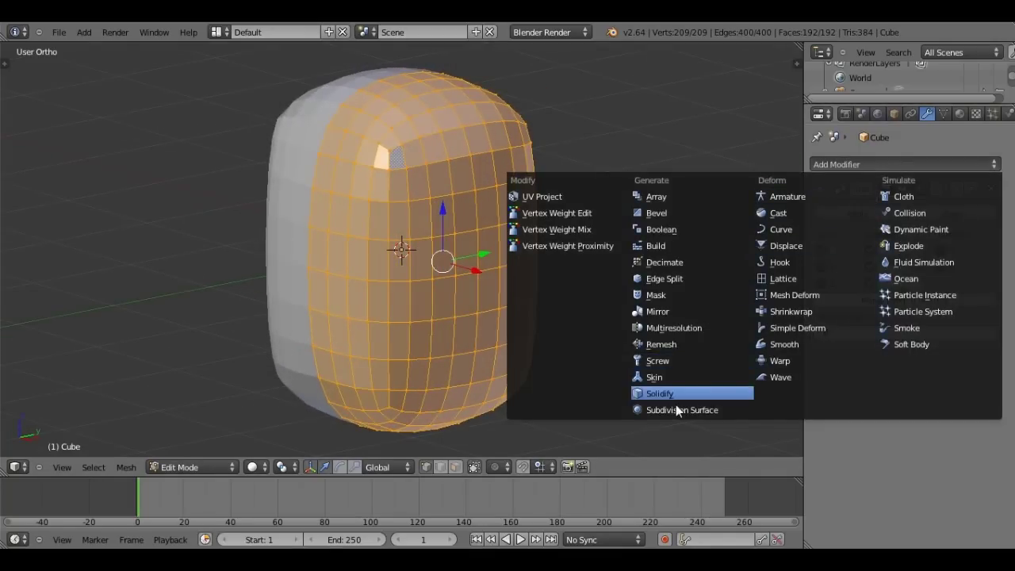
- Add a Subdivision Surface modifier to the capsule mesh, below the X mirror
{"action": "key", "text": "Escape"}
{"action": "left_click", "coordinate": [878, 166]}
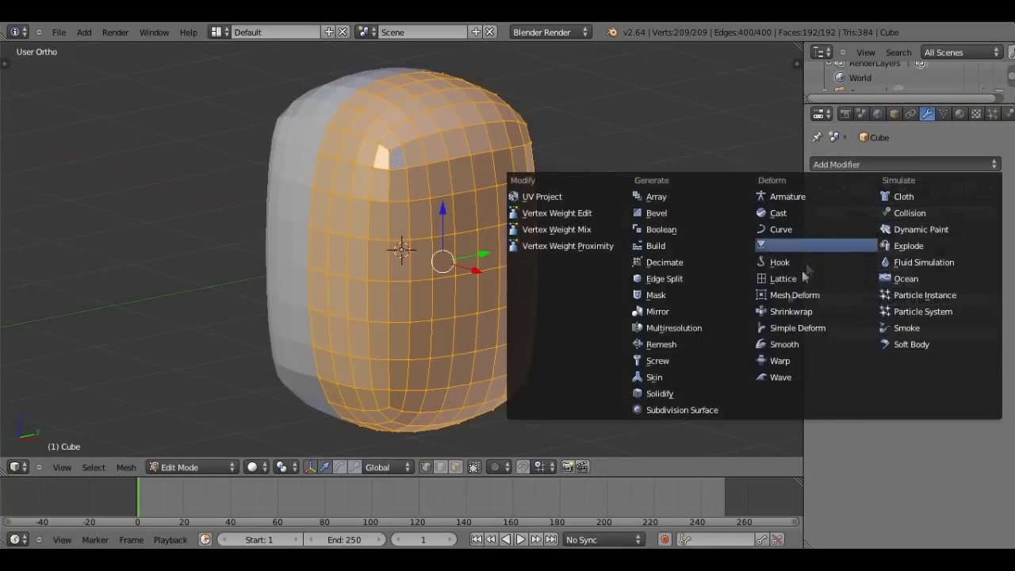
{"action": "left_click", "coordinate": [706, 407]}
{"action": "mouse_move", "coordinate": [706, 406]}
{"action": "middle_mouse_down"}
{"action": "mouse_move", "coordinate": [573, 235]}
{"action": "mouse_move", "coordinate": [366, 318]}
{"action": "mouse_move", "coordinate": [347, 312]}
{"action": "mouse_move", "coordinate": [581, 297]}
{"action": "mouse_move", "coordinate": [521, 249]}
{"action": "mouse_move", "coordinate": [560, 288]}
{"action": "mouse_move", "coordinate": [643, 255]}
{"action": "middle_mouse_up"}
- Inspect the subdivided head in Object Mode from the front, zooming in and out
{"action": "key", "text": "Tab"}
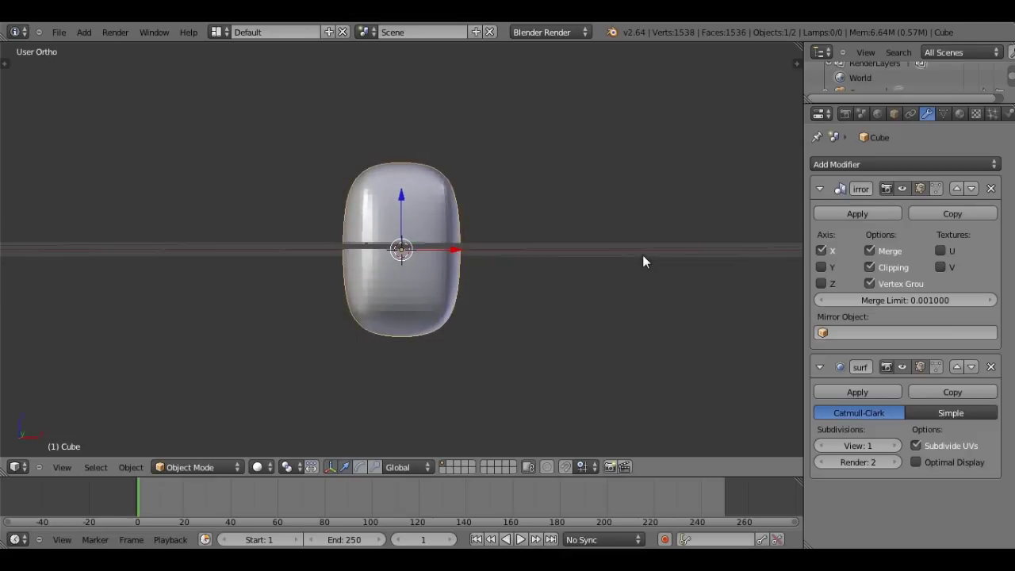
{"action": "scroll", "coordinate": [504, 280], "scroll_direction": "up", "scroll_amount": 2}
{"action": "key", "text": "KP_1"}
{"action": "scroll", "coordinate": [465, 283], "scroll_direction": "down", "scroll_amount": 3}
{"action": "scroll", "coordinate": [456, 276], "scroll_direction": "up", "scroll_amount": 4}
{"action": "scroll", "coordinate": [449, 273], "scroll_direction": "down", "scroll_amount": 2}
{"action": "scroll", "coordinate": [448, 275], "scroll_direction": "up", "scroll_amount": 3}
{"action": "scroll", "coordinate": [444, 274], "scroll_direction": "down", "scroll_amount": 3}
{"action": "mouse_move", "coordinate": [444, 275]}
{"action": "middle_mouse_down"}
{"action": "mouse_move", "coordinate": [388, 333]}
{"action": "mouse_move", "coordinate": [394, 156]}
{"action": "mouse_move", "coordinate": [363, 294]}
{"action": "mouse_move", "coordinate": [446, 412]}
{"action": "mouse_move", "coordinate": [460, 151]}
{"action": "mouse_move", "coordinate": [508, 264]}
{"action": "mouse_move", "coordinate": [501, 319]}
{"action": "mouse_move", "coordinate": [343, 332]}
{"action": "mouse_move", "coordinate": [299, 111]}
{"action": "mouse_move", "coordinate": [329, 262]}
{"action": "mouse_move", "coordinate": [453, 277]}
{"action": "mouse_move", "coordinate": [317, 290]}
{"action": "mouse_move", "coordinate": [383, 293]}
{"action": "mouse_move", "coordinate": [356, 295]}
{"action": "mouse_move", "coordinate": [444, 270]}
{"action": "mouse_move", "coordinate": [524, 277]}
{"action": "mouse_move", "coordinate": [493, 291]}
{"action": "middle_mouse_up"}
{"action": "key", "text": "KP_1"}
{"action": "scroll", "coordinate": [482, 274], "scroll_direction": "down", "scroll_amount": 3}
{"action": "scroll", "coordinate": [476, 265], "scroll_direction": "up", "scroll_amount": 3}
{"action": "scroll", "coordinate": [468, 259], "scroll_direction": "down", "scroll_amount": 1}
{"action": "scroll", "coordinate": [459, 254], "scroll_direction": "down", "scroll_amount": 1}
{"action": "scroll", "coordinate": [452, 253], "scroll_direction": "down", "scroll_amount": 1}
{"action": "scroll", "coordinate": [445, 252], "scroll_direction": "down", "scroll_amount": 2}
{"action": "scroll", "coordinate": [446, 251], "scroll_direction": "up", "scroll_amount": 2}
{"action": "scroll", "coordinate": [445, 251], "scroll_direction": "up", "scroll_amount": 1}
{"action": "scroll", "coordinate": [445, 251], "scroll_direction": "up", "scroll_amount": 1}
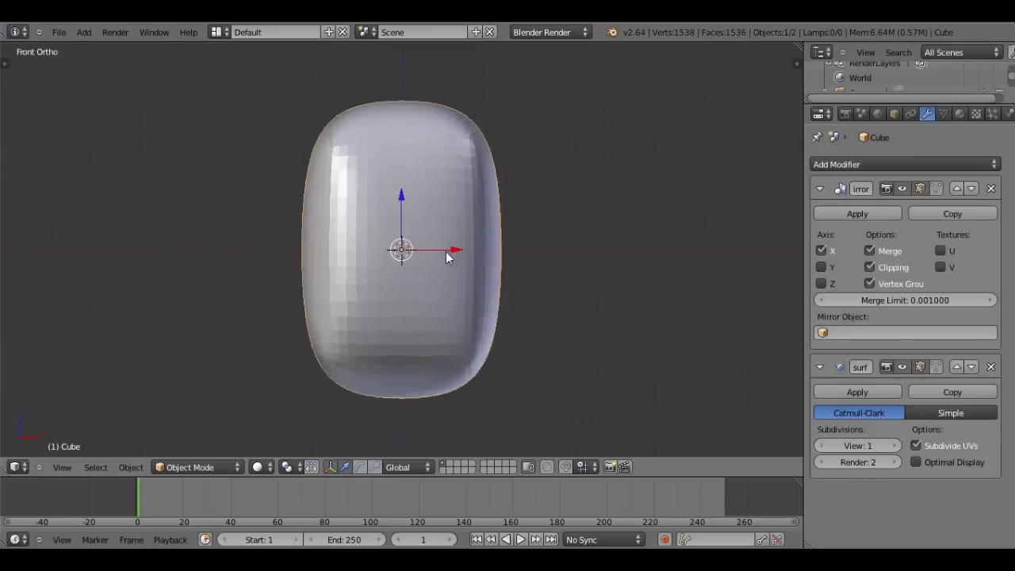
{"action": "scroll", "coordinate": [445, 251], "scroll_direction": "up", "scroll_amount": 1}
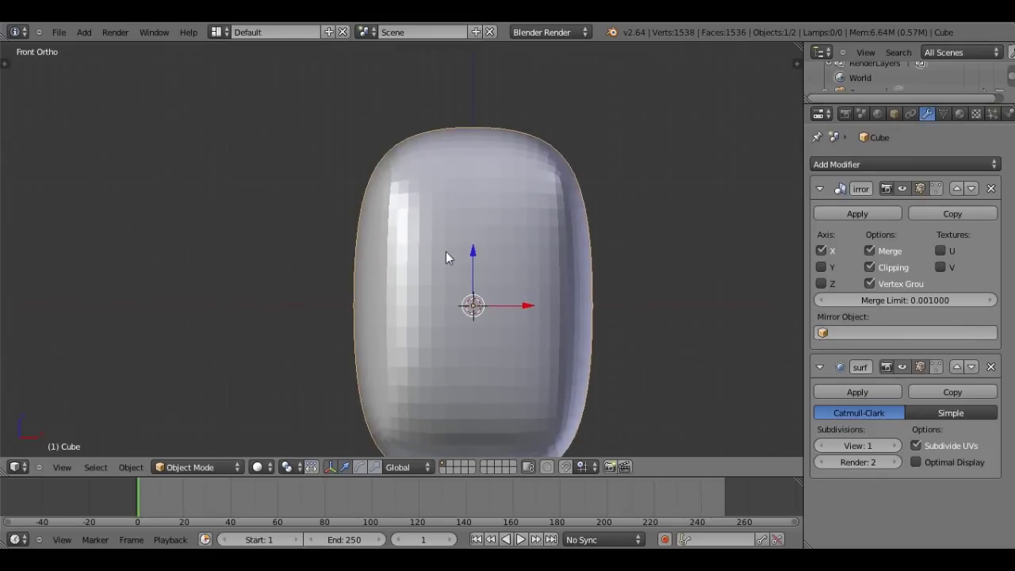
{"action": "scroll", "coordinate": [446, 251], "scroll_direction": "down", "scroll_amount": 1}
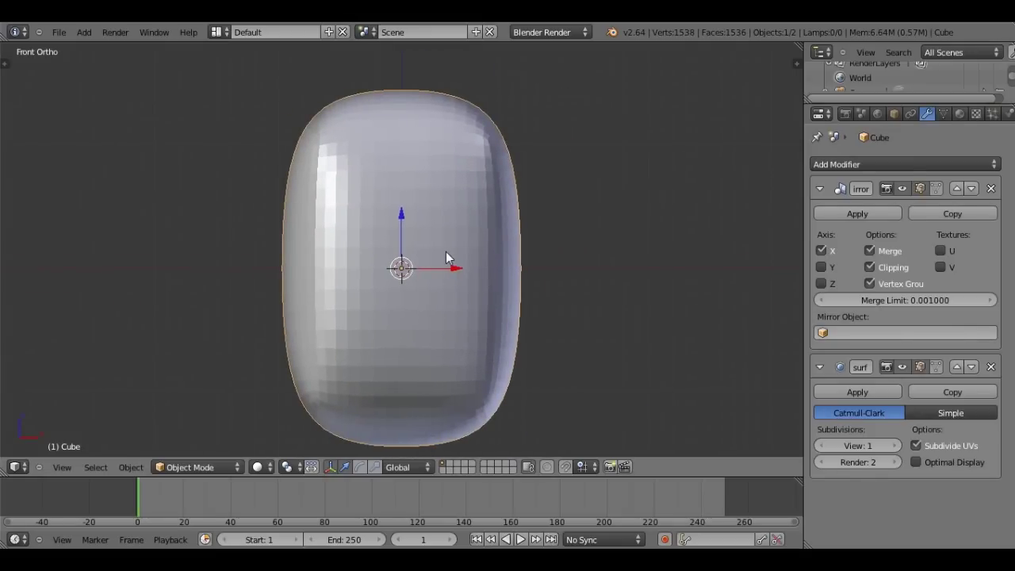
{"action": "scroll", "coordinate": [445, 251], "scroll_direction": "down", "scroll_amount": 1}
{"action": "scroll", "coordinate": [446, 251], "scroll_direction": "down", "scroll_amount": 1}
{"action": "scroll", "coordinate": [445, 251], "scroll_direction": "down", "scroll_amount": 2, "text": "shift"}
{"action": "scroll", "coordinate": [445, 252], "scroll_direction": "down", "scroll_amount": 2, "text": "ctrl"}
{"action": "scroll", "coordinate": [446, 252], "scroll_direction": "up", "scroll_amount": 2, "text": "ctrl"}
{"action": "scroll", "coordinate": [447, 257], "scroll_direction": "up", "scroll_amount": 1}
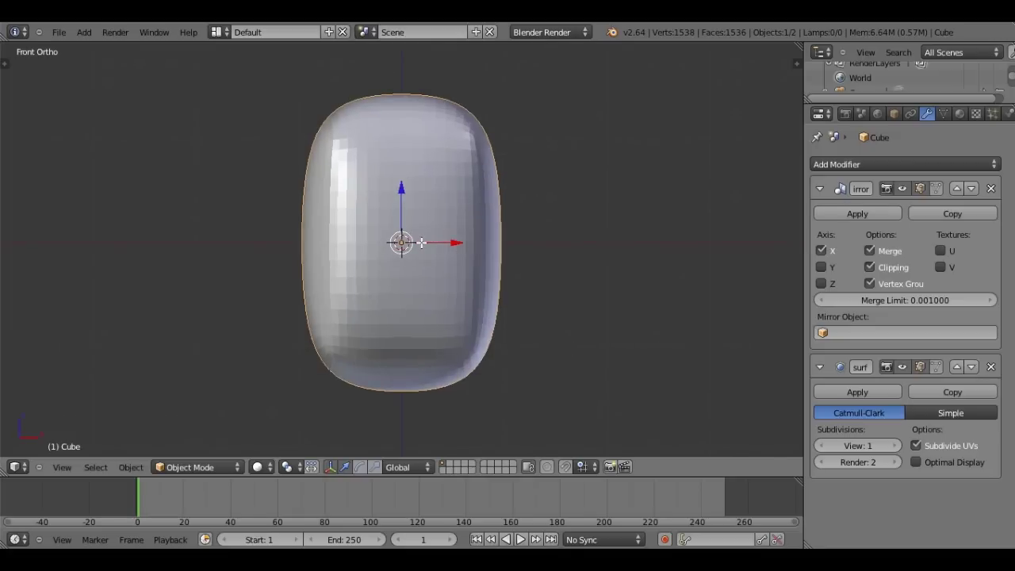
{"action": "scroll", "coordinate": [421, 242], "scroll_direction": "up", "scroll_amount": 1}
{"action": "key", "text": "KP_4"}
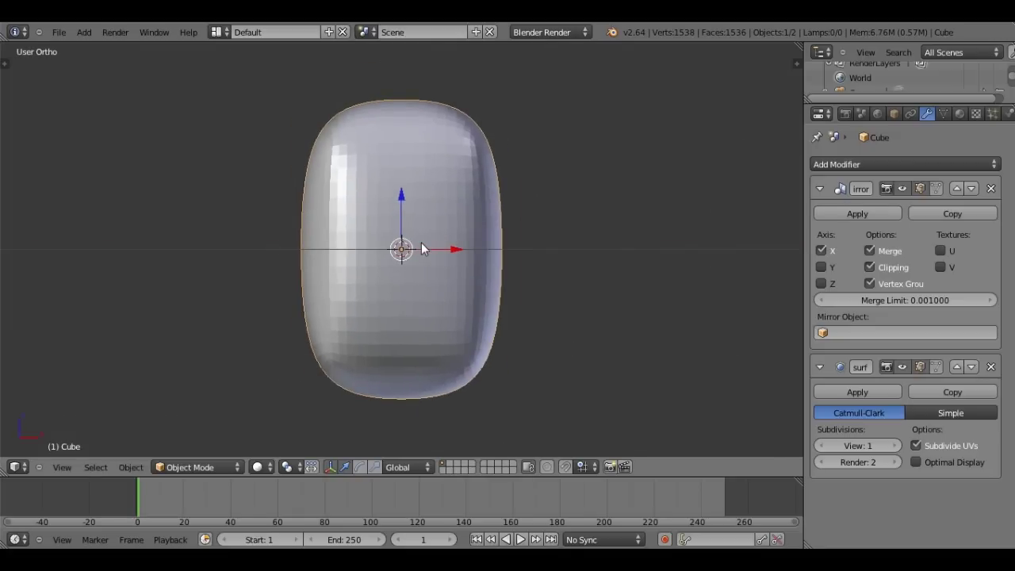
{"action": "middle_click_drag", "start_coordinate": [421, 248], "coordinate": [382, 190]}
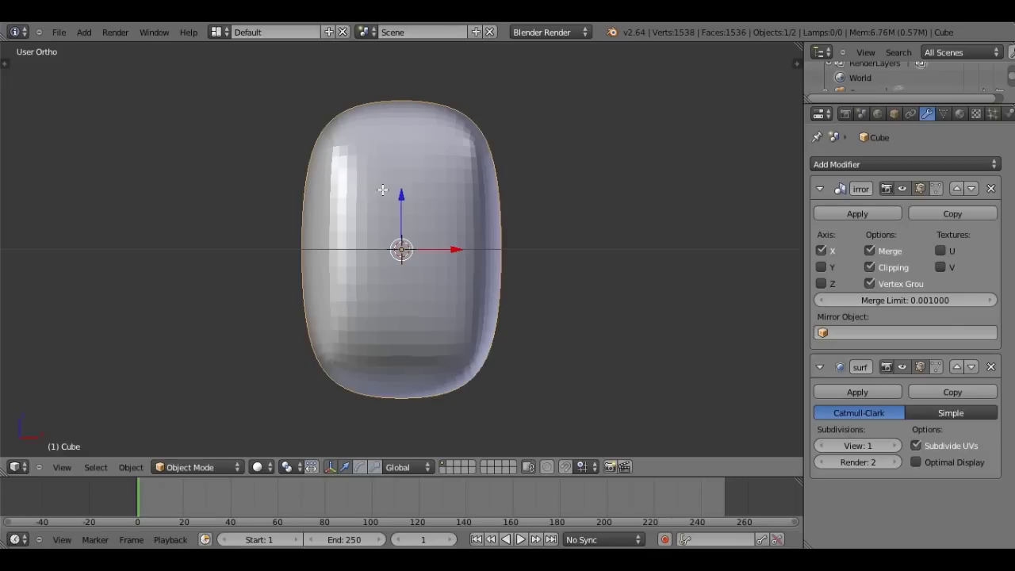
- Return to Edit Mode and view the mesh from the front and side
{"action": "key", "text": "Tab"}
{"action": "key", "text": "KP_1"}
{"action": "scroll", "coordinate": [473, 283], "scroll_direction": "up", "scroll_amount": 1}
{"action": "scroll", "coordinate": [473, 283], "scroll_direction": "up", "scroll_amount": 2}
{"action": "scroll", "coordinate": [484, 261], "scroll_direction": "down", "scroll_amount": 3}
{"action": "scroll", "coordinate": [491, 258], "scroll_direction": "down", "scroll_amount": 2}
{"action": "middle_click_drag", "start_coordinate": [492, 259], "coordinate": [331, 269]}
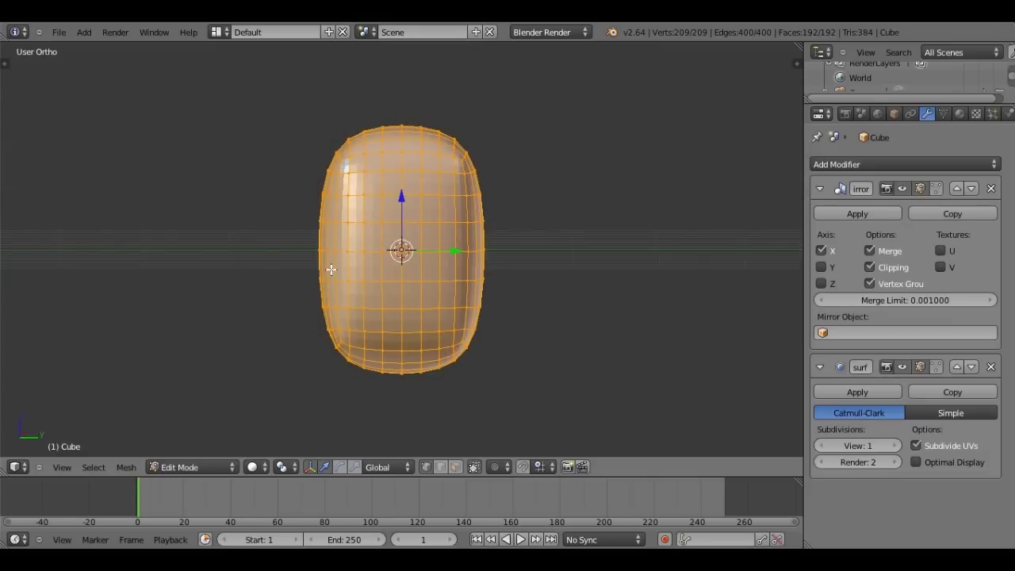
- In right side view, select a vertex at the head's lower back corner and enable proportional editing
{"action": "key", "text": "KP_3"}
{"action": "scroll", "coordinate": [469, 381], "scroll_direction": "up", "scroll_amount": 1}
{"action": "scroll", "coordinate": [469, 381], "scroll_direction": "up", "scroll_amount": 1}
{"action": "middle_click_drag", "start_coordinate": [469, 380], "coordinate": [427, 198], "text": "shift"}
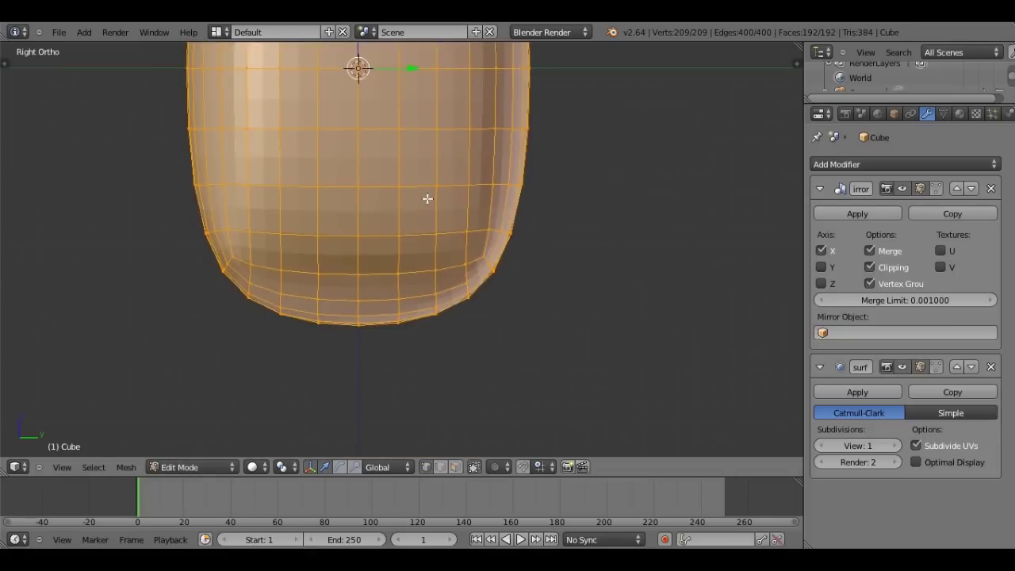
{"action": "right_click", "coordinate": [495, 268]}
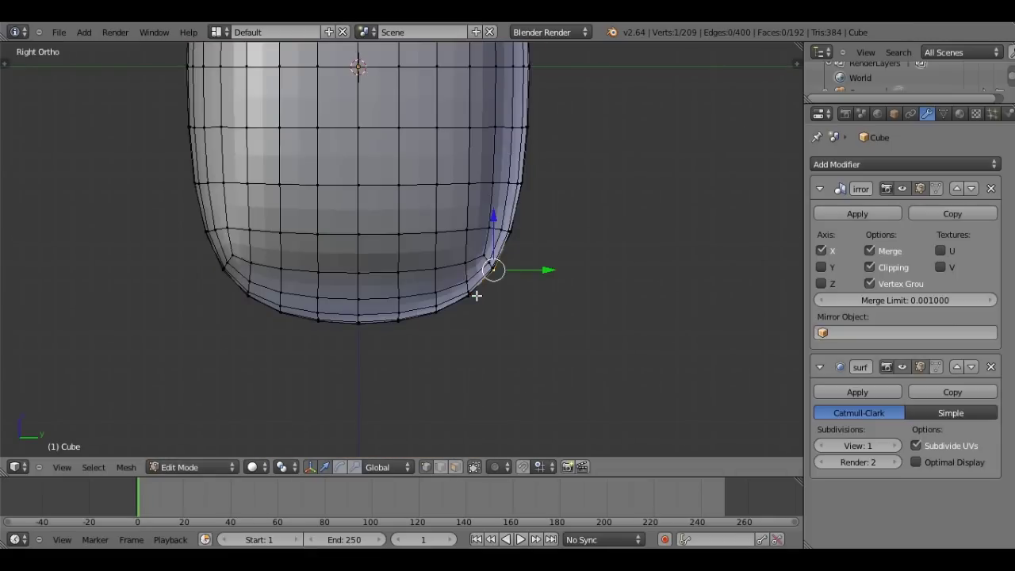
{"action": "scroll", "coordinate": [476, 294], "scroll_direction": "down", "scroll_amount": 1}
{"action": "left_click", "coordinate": [500, 468]}
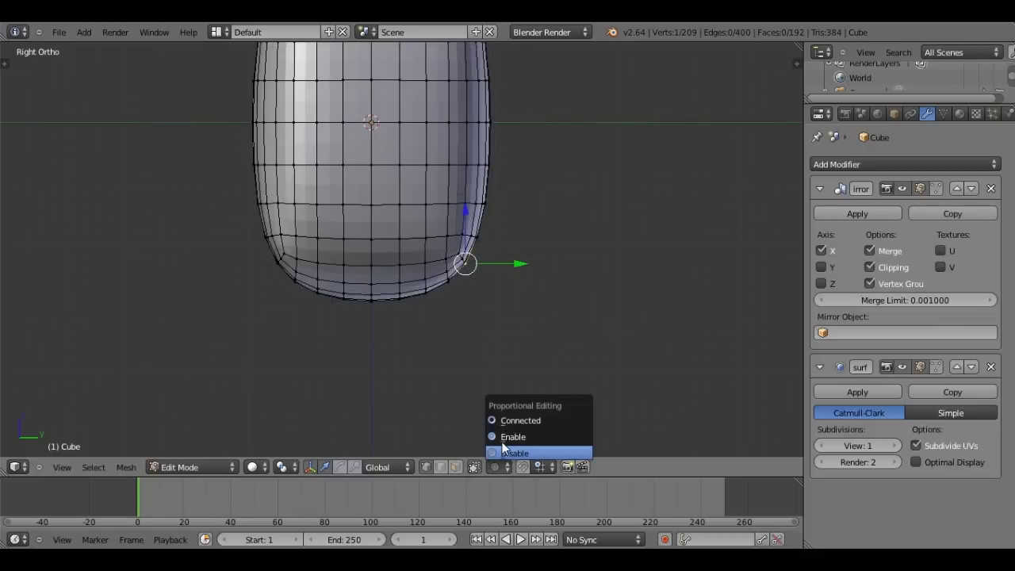
{"action": "left_click", "coordinate": [508, 436]}
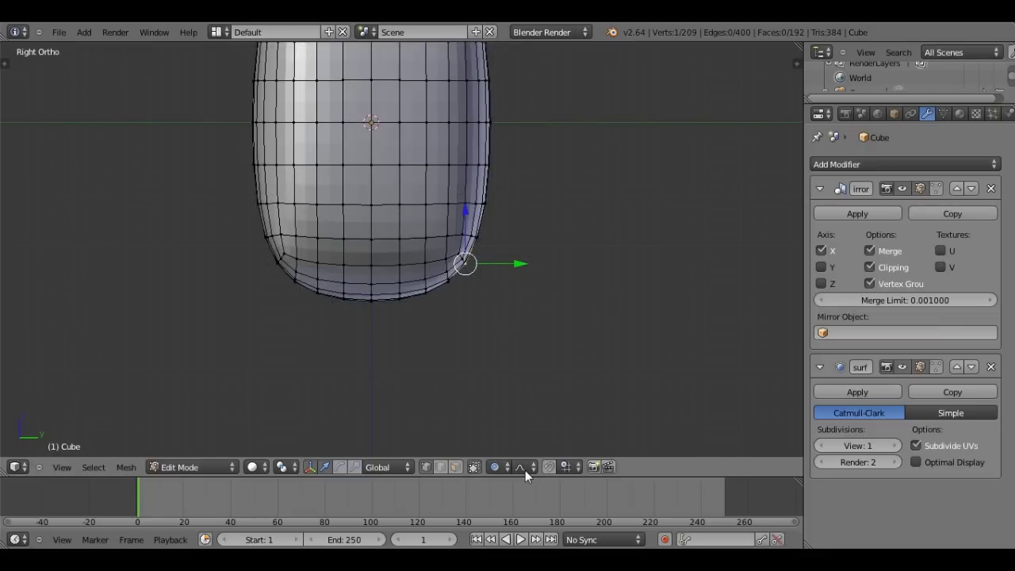
{"action": "left_click", "coordinate": [523, 467]}
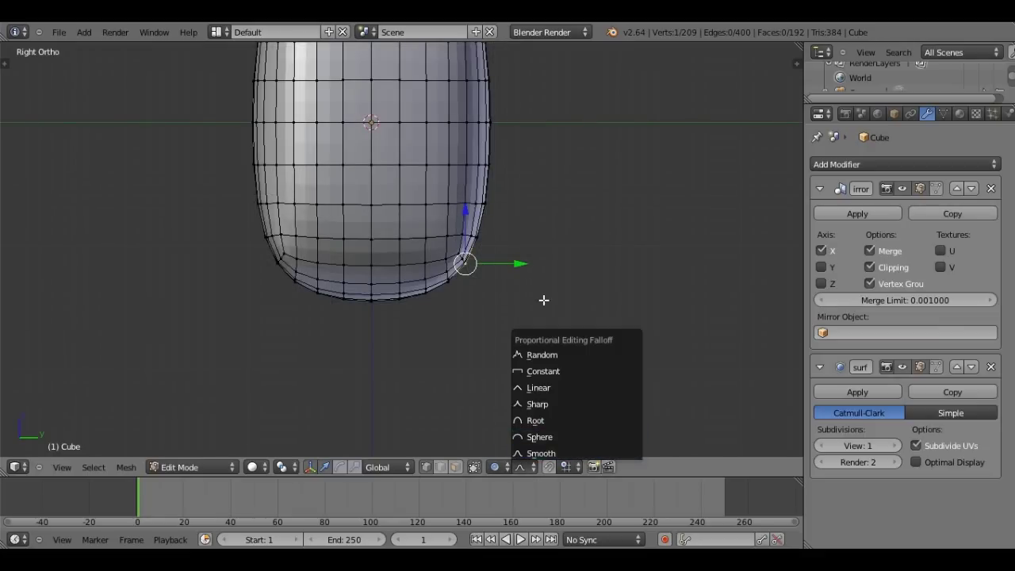
- Move that vertex with smooth proportional falloff, scrolling to size the influence radius
{"action": "key", "text": "g"}
{"action": "scroll", "coordinate": [481, 234], "scroll_direction": "down", "scroll_amount": 1}
{"action": "scroll", "coordinate": [480, 233], "scroll_direction": "down", "scroll_amount": 3}
{"action": "scroll", "coordinate": [480, 234], "scroll_direction": "up", "scroll_amount": 3}
{"action": "scroll", "coordinate": [480, 234], "scroll_direction": "up", "scroll_amount": 1}
{"action": "scroll", "coordinate": [481, 233], "scroll_direction": "down", "scroll_amount": 3}
{"action": "scroll", "coordinate": [481, 234], "scroll_direction": "up", "scroll_amount": 2}
{"action": "scroll", "coordinate": [481, 234], "scroll_direction": "up", "scroll_amount": 1}
{"action": "scroll", "coordinate": [481, 234], "scroll_direction": "down", "scroll_amount": 4}
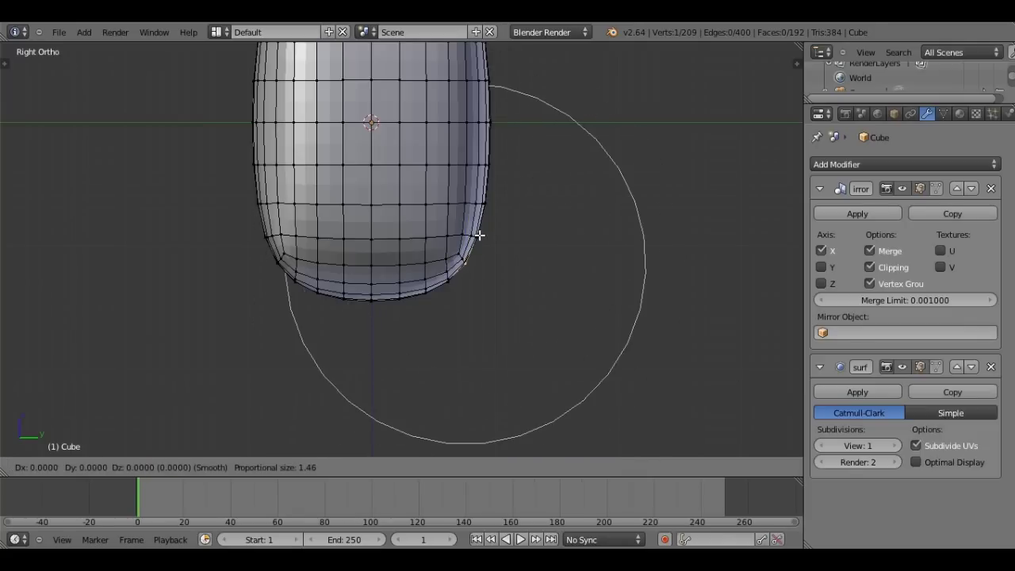
{"action": "scroll", "coordinate": [470, 207], "scroll_direction": "down", "scroll_amount": 1}
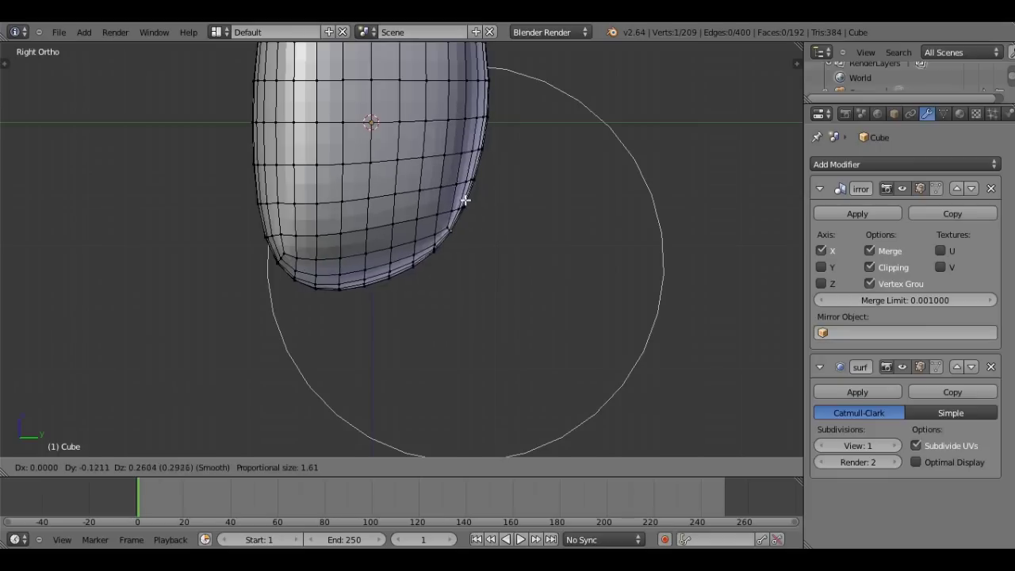
{"action": "right_click", "coordinate": [461, 190]}
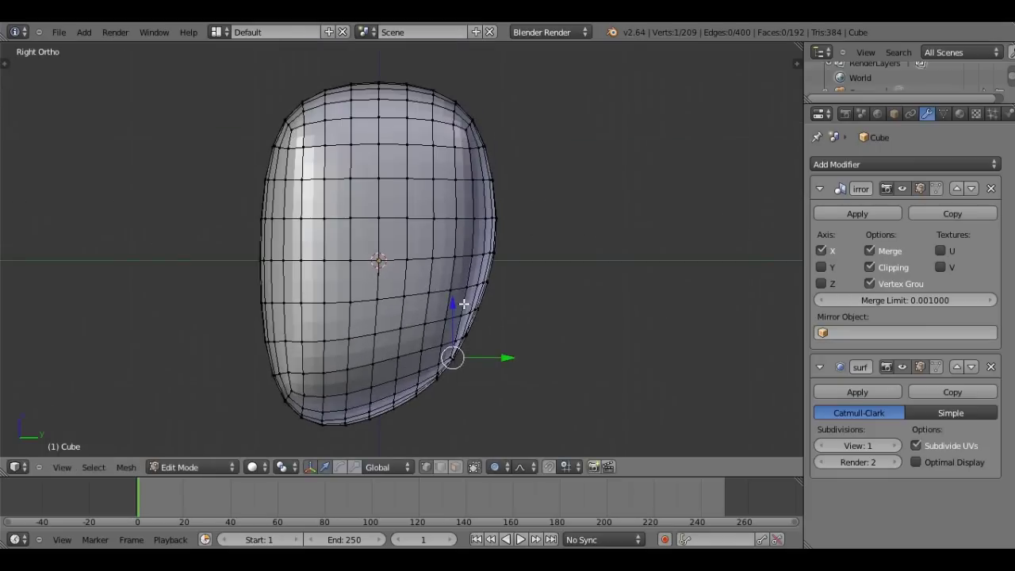
- Select another vertex on the head's lower back and pull it in proportionally
{"action": "right_click", "coordinate": [479, 127]}
{"action": "key", "text": "g"}
{"action": "scroll", "coordinate": [458, 295], "scroll_direction": "down", "scroll_amount": 1}
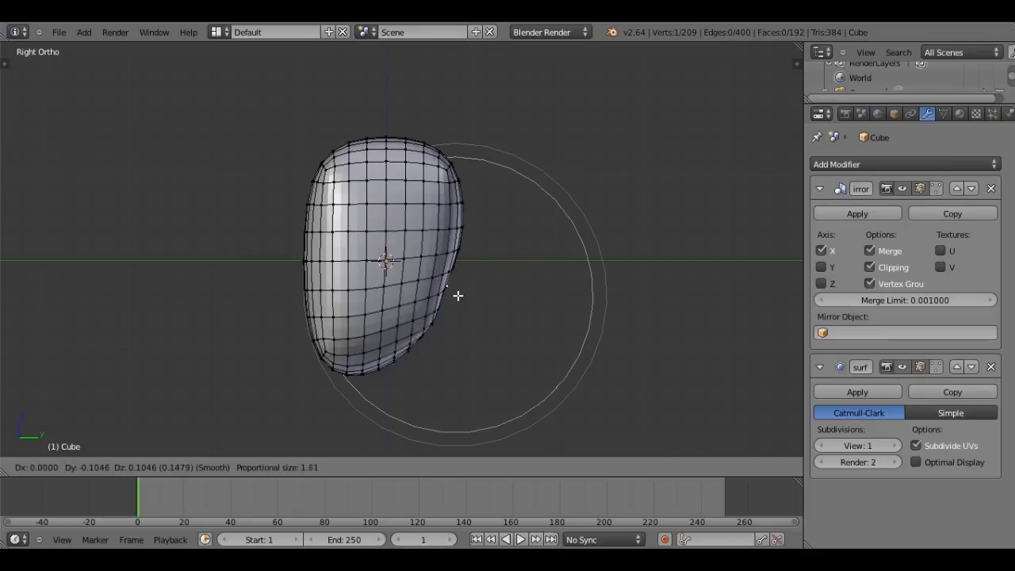
{"action": "scroll", "coordinate": [456, 295], "scroll_direction": "down", "scroll_amount": 3}
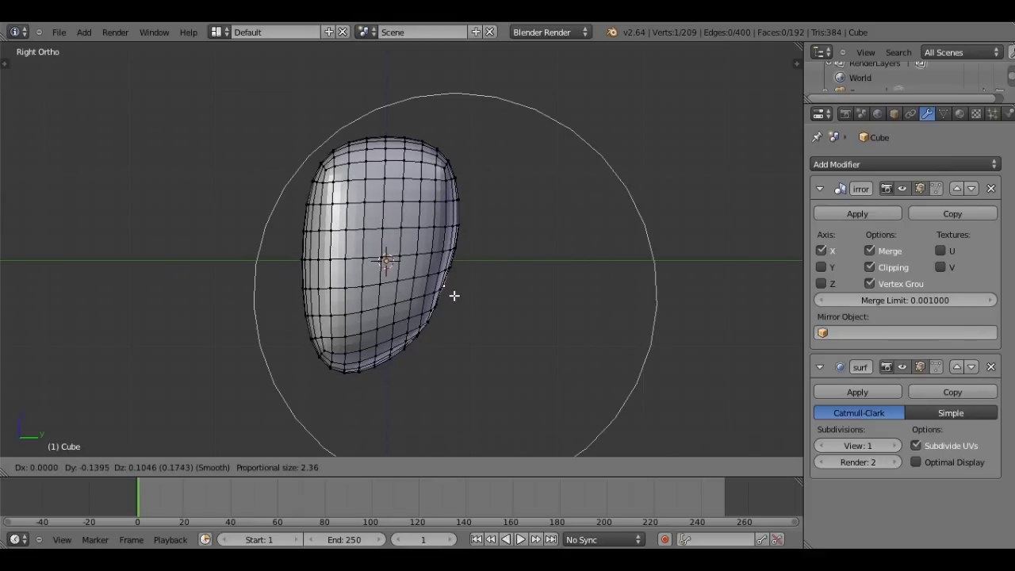
{"action": "left_click", "coordinate": [454, 295]}
- From an angled view, reshape the jaw corner with a proportional move
{"action": "middle_click_drag", "start_coordinate": [453, 295], "coordinate": [187, 341]}
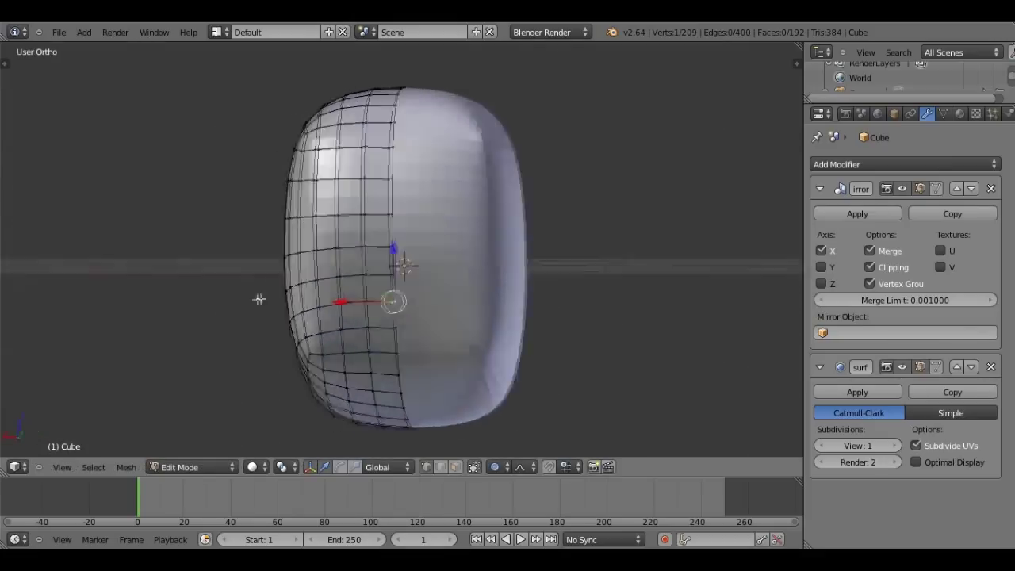
{"action": "scroll", "coordinate": [353, 317], "scroll_direction": "up", "scroll_amount": 3}
{"action": "middle_click_drag", "start_coordinate": [417, 229], "coordinate": [435, 209], "text": "shift"}
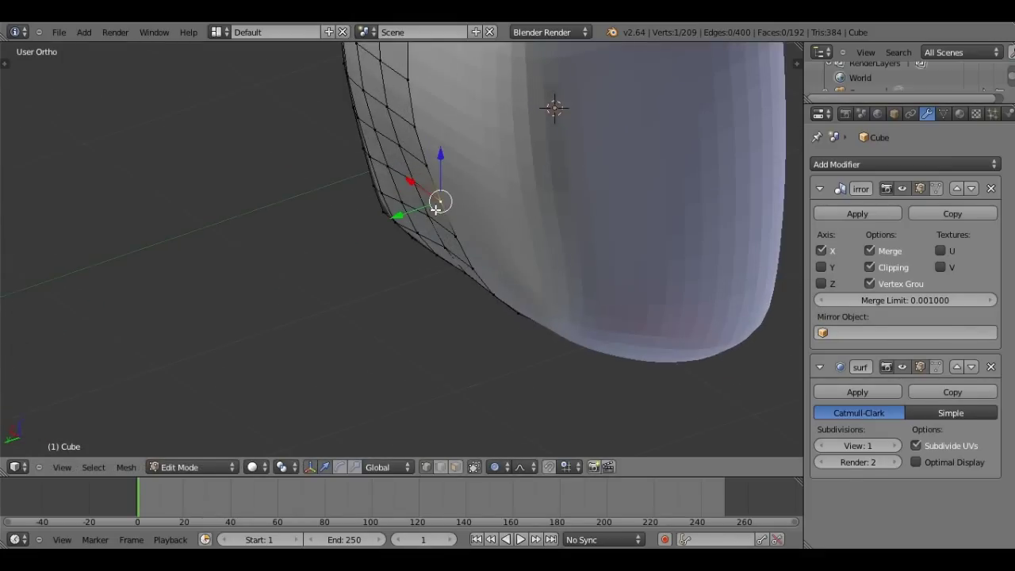
{"action": "key", "text": "g"}
{"action": "scroll", "coordinate": [415, 208], "scroll_direction": "up", "scroll_amount": 2}
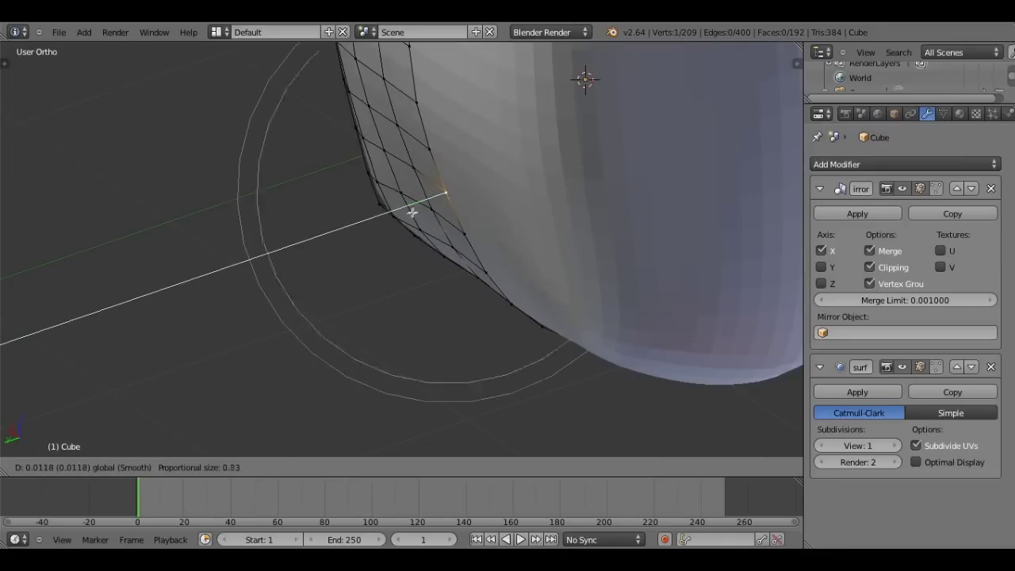
{"action": "scroll", "coordinate": [404, 218], "scroll_direction": "up", "scroll_amount": 2}
{"action": "scroll", "coordinate": [396, 224], "scroll_direction": "down", "scroll_amount": 2}
{"action": "scroll", "coordinate": [389, 228], "scroll_direction": "down", "scroll_amount": 2}
{"action": "scroll", "coordinate": [390, 234], "scroll_direction": "down", "scroll_amount": 2}
{"action": "left_click", "coordinate": [389, 236]}
- Preview the shape in Object Mode, then pull the chin vertex proportionally from the side
{"action": "key", "text": "KP_3"}
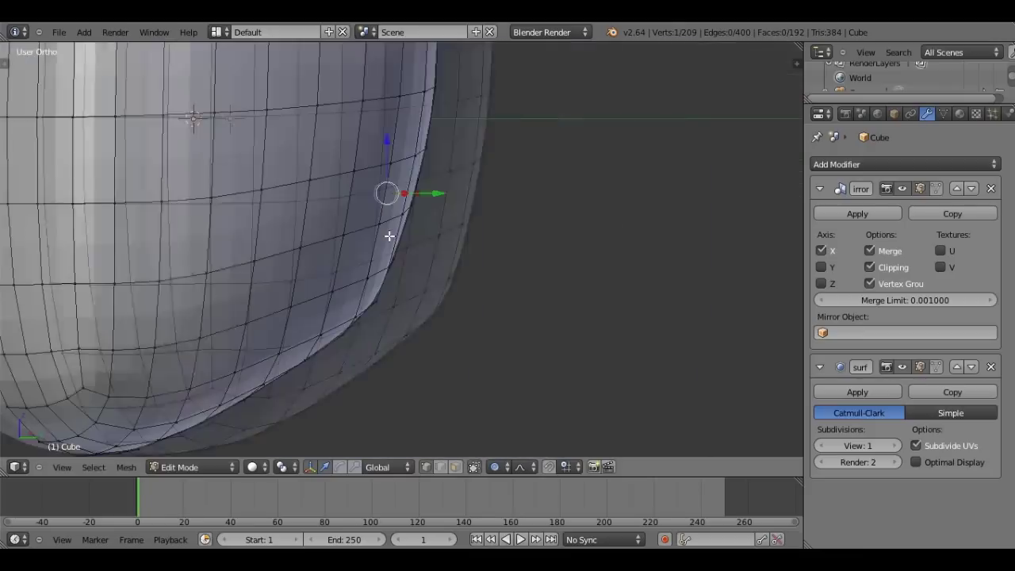
{"action": "key", "text": "Tab"}
{"action": "middle_click_drag", "start_coordinate": [408, 235], "coordinate": [508, 214]}
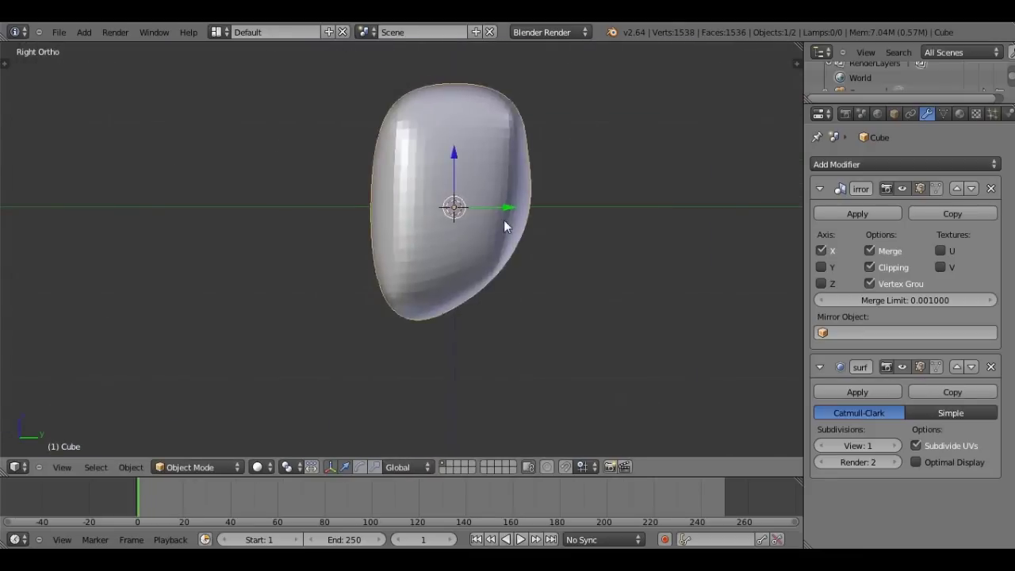
{"action": "scroll", "coordinate": [537, 249], "scroll_direction": "up", "scroll_amount": 3}
{"action": "key", "text": "Tab"}
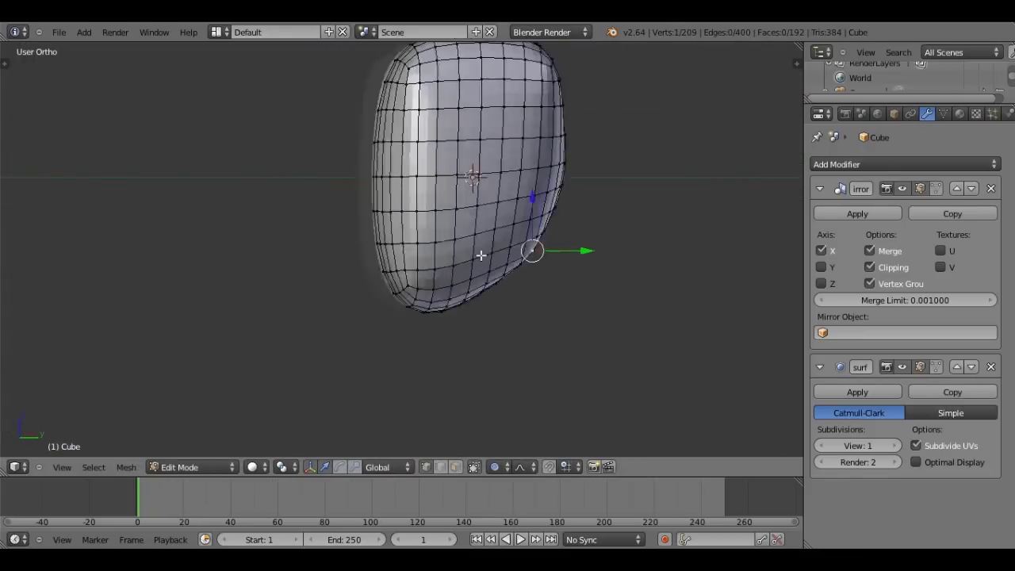
{"action": "key", "text": "KP_3"}
{"action": "scroll", "coordinate": [530, 289], "scroll_direction": "up", "scroll_amount": 3}
{"action": "key", "text": "g"}
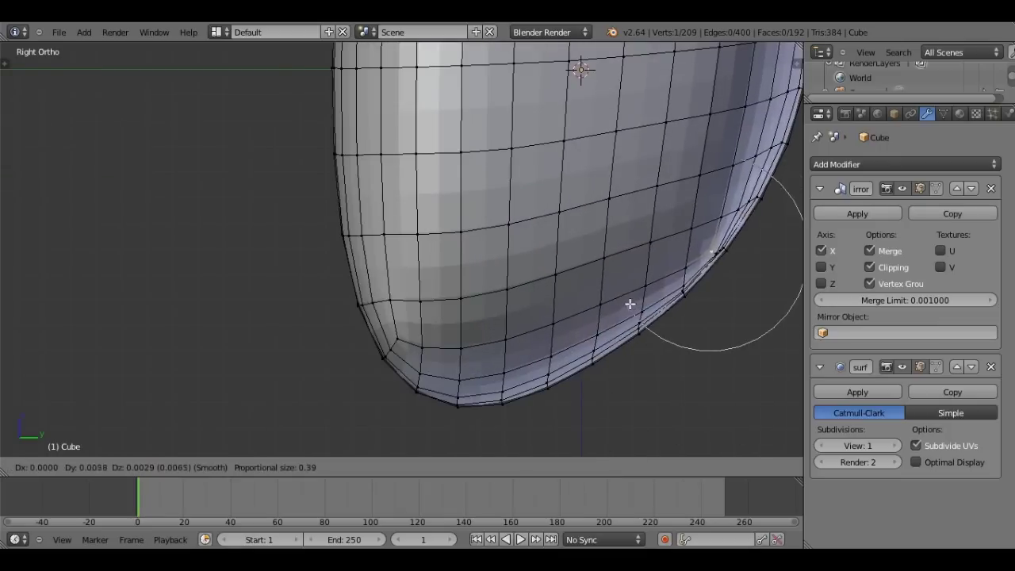
{"action": "left_click", "coordinate": [617, 301]}
- Check the head from the front in Object Mode, then nudge a jaw vertex slightly
{"action": "scroll", "coordinate": [617, 301], "scroll_direction": "down", "scroll_amount": 5}
{"action": "key", "text": "Tab"}
{"action": "mouse_move", "coordinate": [617, 301]}
{"action": "middle_mouse_down"}
{"action": "mouse_move", "coordinate": [543, 249]}
{"action": "mouse_move", "coordinate": [707, 249]}
{"action": "mouse_move", "coordinate": [637, 263]}
{"action": "middle_mouse_up"}
{"action": "key", "text": "KP_1"}
{"action": "key", "text": "Tab"}
{"action": "scroll", "coordinate": [531, 296], "scroll_direction": "up", "scroll_amount": 5}
{"action": "scroll", "coordinate": [531, 299], "scroll_direction": "up", "scroll_amount": 1}
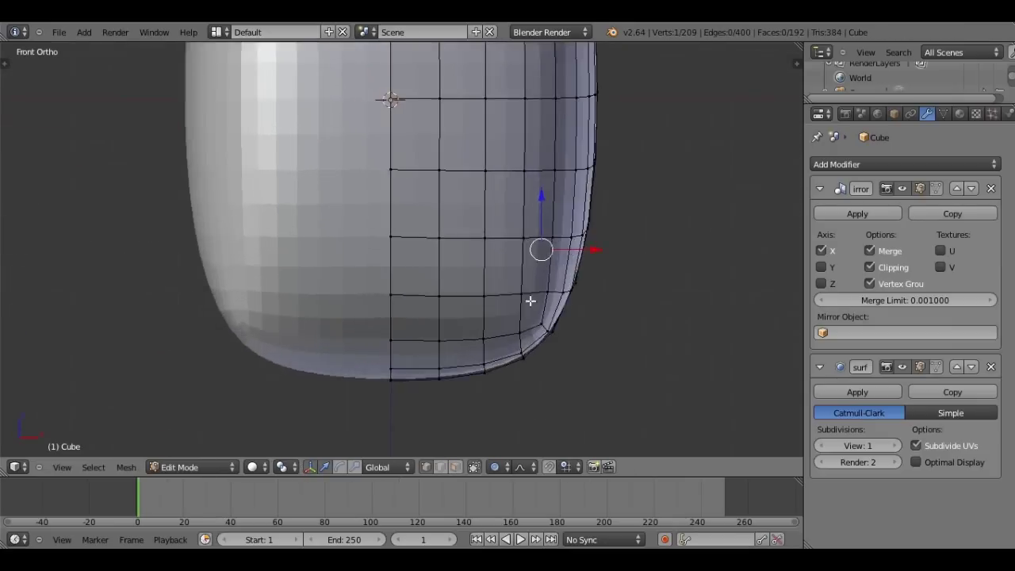
{"action": "scroll", "coordinate": [528, 298], "scroll_direction": "down", "scroll_amount": 1}
{"action": "scroll", "coordinate": [508, 290], "scroll_direction": "down", "scroll_amount": 1}
{"action": "scroll", "coordinate": [495, 286], "scroll_direction": "down", "scroll_amount": 1}
{"action": "key", "text": "g"}
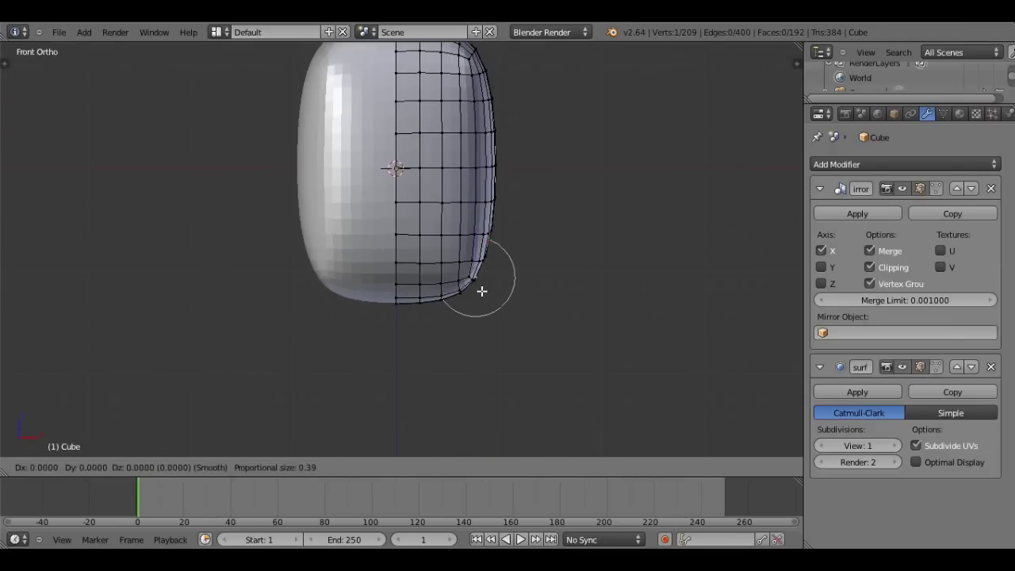
{"action": "left_click", "coordinate": [481, 290]}
- Pull the side of the jaw inward with proportional falloff
{"action": "scroll", "coordinate": [480, 290], "scroll_direction": "up", "scroll_amount": 3}
{"action": "scroll", "coordinate": [605, 336], "scroll_direction": "down", "scroll_amount": 1}
{"action": "scroll", "coordinate": [559, 344], "scroll_direction": "down", "scroll_amount": 1}
{"action": "key", "text": "g"}
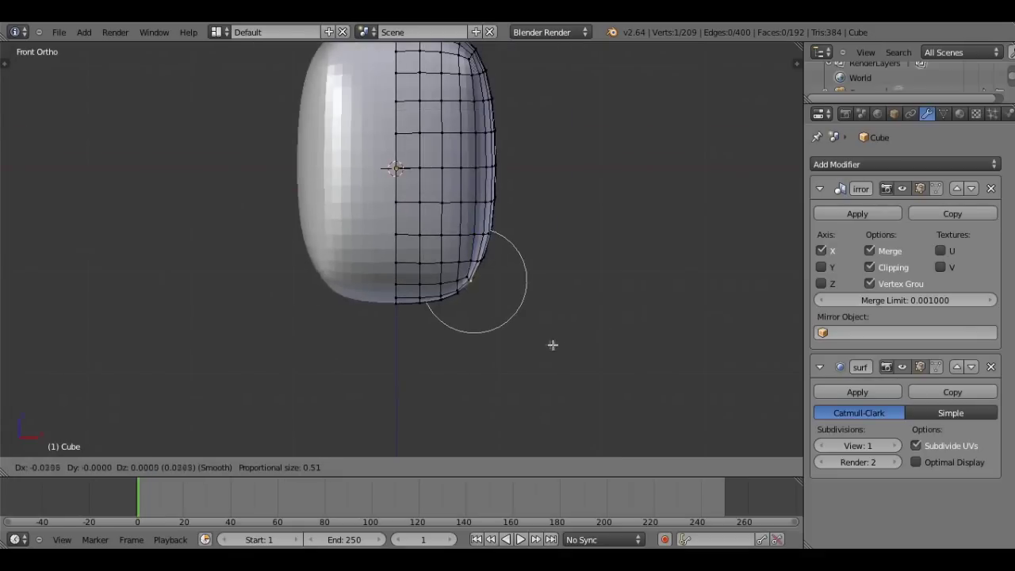
{"action": "scroll", "coordinate": [543, 342], "scroll_direction": "down", "scroll_amount": 3}
{"action": "scroll", "coordinate": [542, 341], "scroll_direction": "down", "scroll_amount": 3}
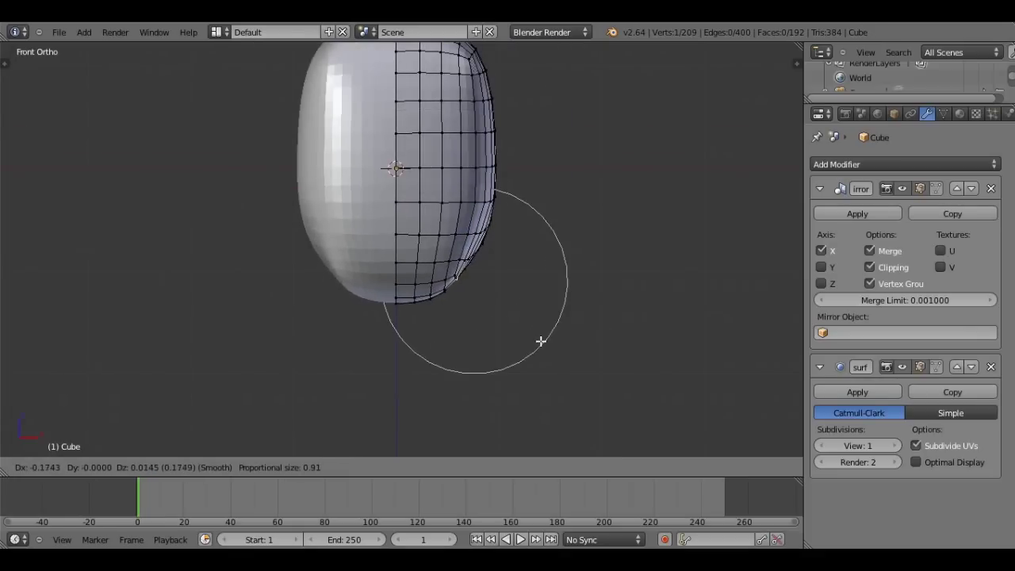
{"action": "left_click", "coordinate": [541, 340]}
- Inspect the jaw from an angle, then move the jaw vertex again from the front
{"action": "mouse_move", "coordinate": [541, 341]}
{"action": "middle_mouse_down"}
{"action": "mouse_move", "coordinate": [471, 283]}
{"action": "mouse_move", "coordinate": [356, 302]}
{"action": "middle_mouse_up"}
{"action": "scroll", "coordinate": [467, 290], "scroll_direction": "up", "scroll_amount": 2}
{"action": "mouse_move", "coordinate": [467, 290]}
{"action": "middle_mouse_down"}
{"action": "mouse_move", "coordinate": [524, 307]}
{"action": "mouse_move", "coordinate": [487, 323]}
{"action": "mouse_move", "coordinate": [501, 326]}
{"action": "middle_mouse_up"}
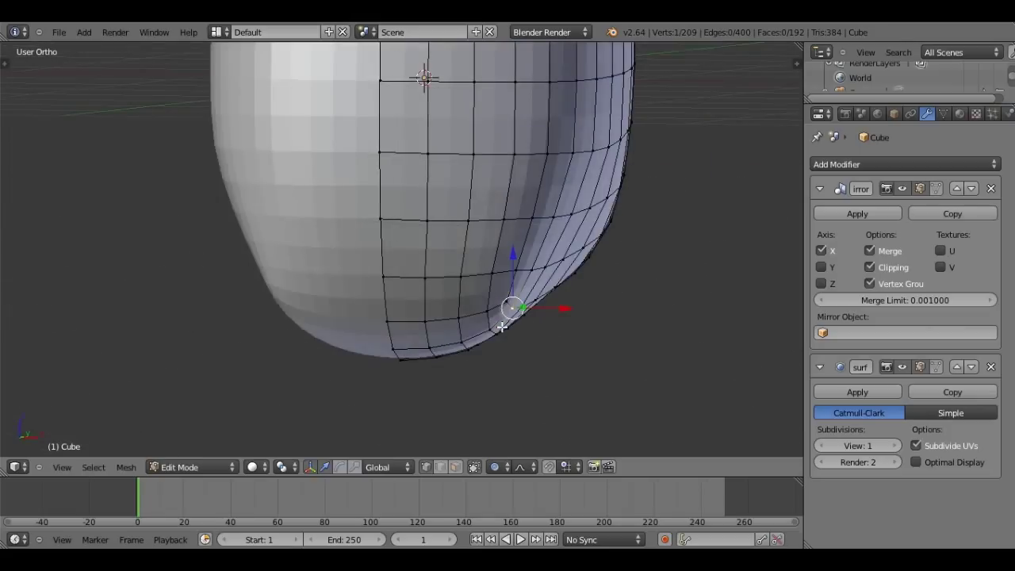
{"action": "key", "text": "KP_1"}
{"action": "key", "text": "g"}
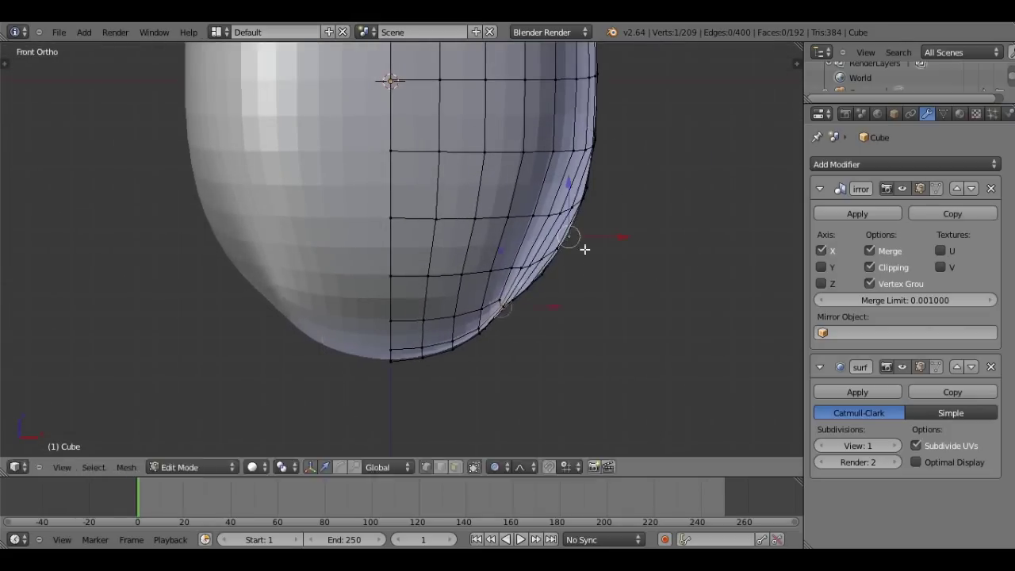
{"action": "scroll", "coordinate": [576, 235], "scroll_direction": "down", "scroll_amount": 3}
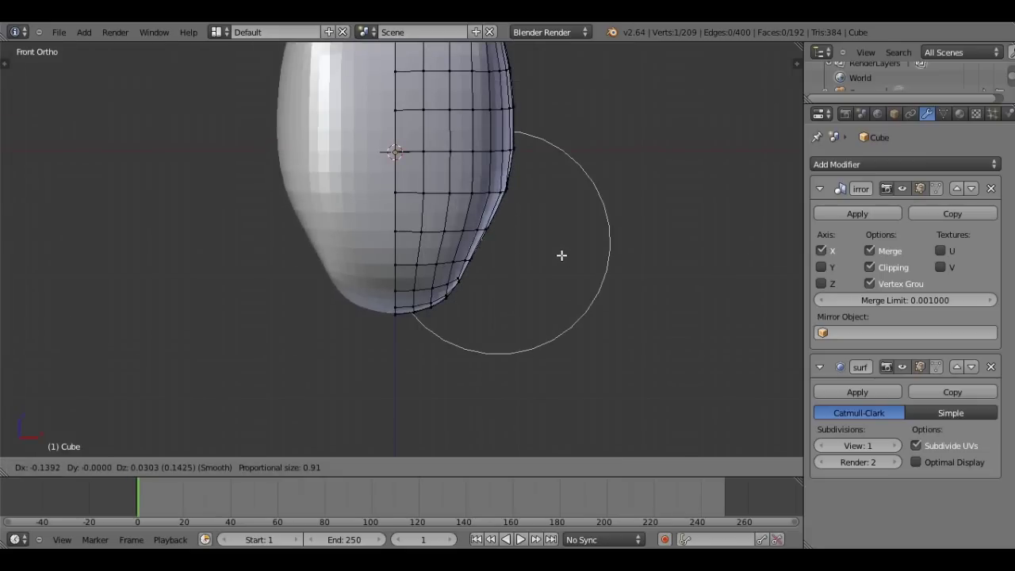
{"action": "left_click", "coordinate": [561, 255]}
- Preview the tapered jaw in Object Mode, then frame the chin from the front in Edit Mode
{"action": "middle_click_drag", "start_coordinate": [562, 254], "coordinate": [335, 282]}
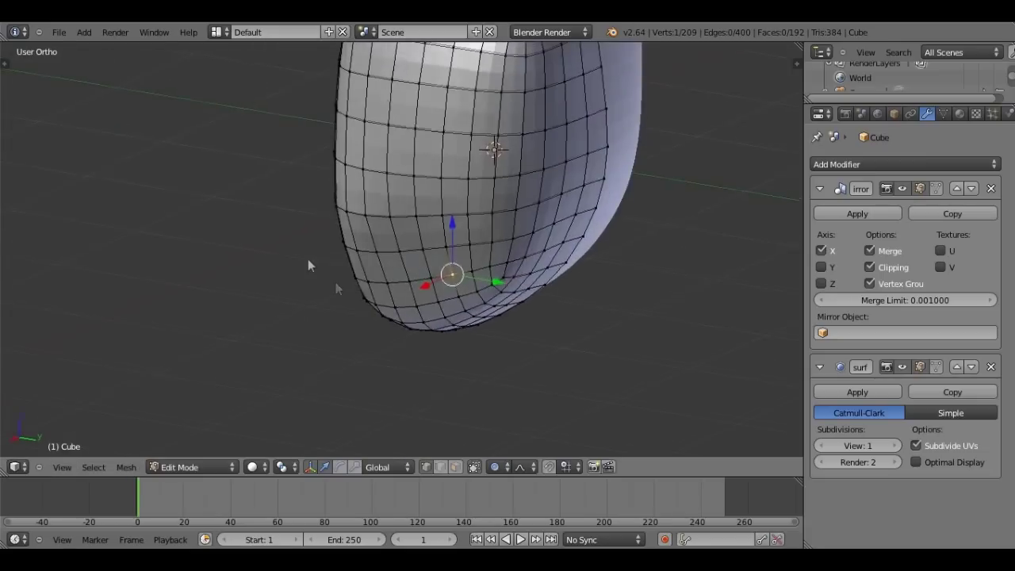
{"action": "key", "text": "Tab"}
{"action": "middle_click_drag", "start_coordinate": [335, 282], "coordinate": [560, 248]}
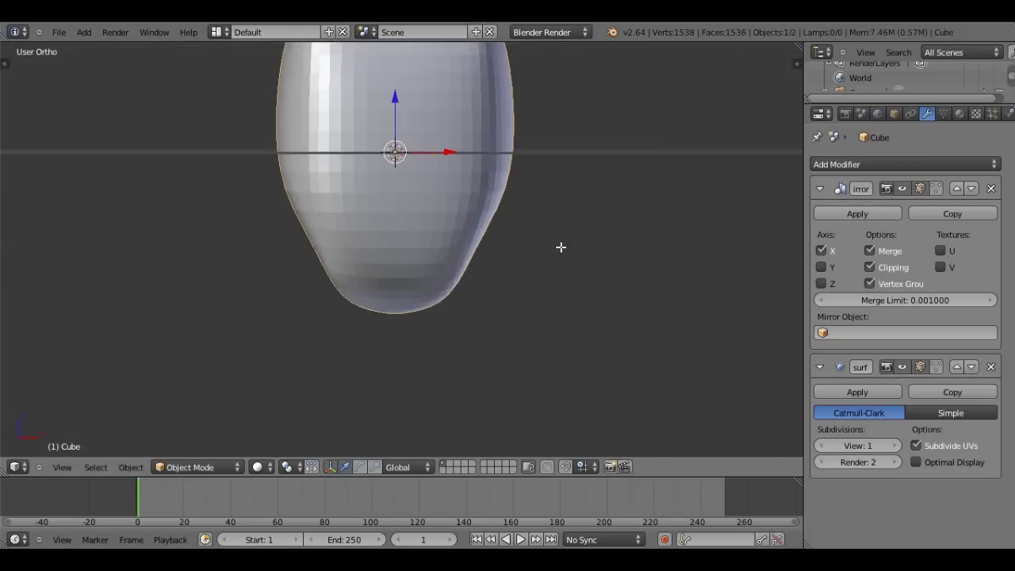
{"action": "key", "text": "Tab"}
{"action": "key", "text": "KP_1"}
{"action": "scroll", "coordinate": [426, 351], "scroll_direction": "up", "scroll_amount": 2}
{"action": "scroll", "coordinate": [426, 352], "scroll_direction": "down", "scroll_amount": 1}
{"action": "scroll", "coordinate": [441, 355], "scroll_direction": "up", "scroll_amount": 1}
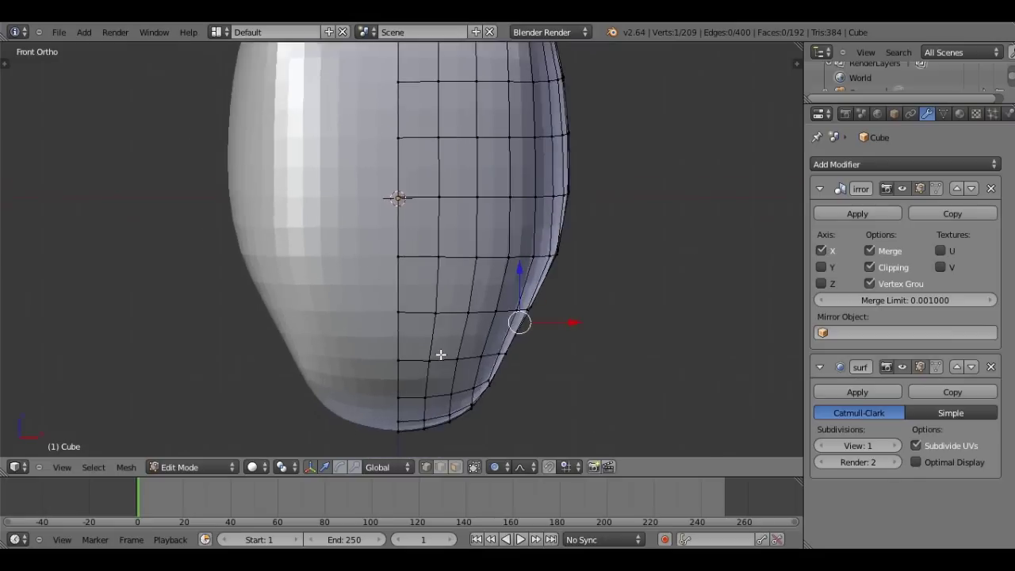
{"action": "middle_click_drag", "start_coordinate": [440, 355], "coordinate": [435, 303], "text": "shift"}
{"action": "scroll", "coordinate": [435, 303], "scroll_direction": "up", "scroll_amount": 2}
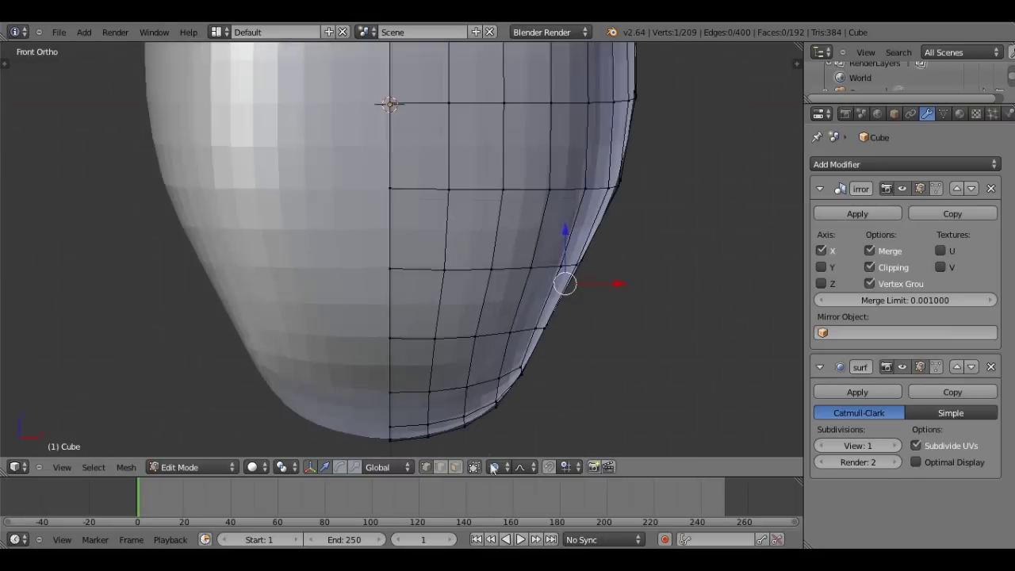
{"action": "scroll", "coordinate": [433, 335], "scroll_direction": "down", "scroll_amount": 2}
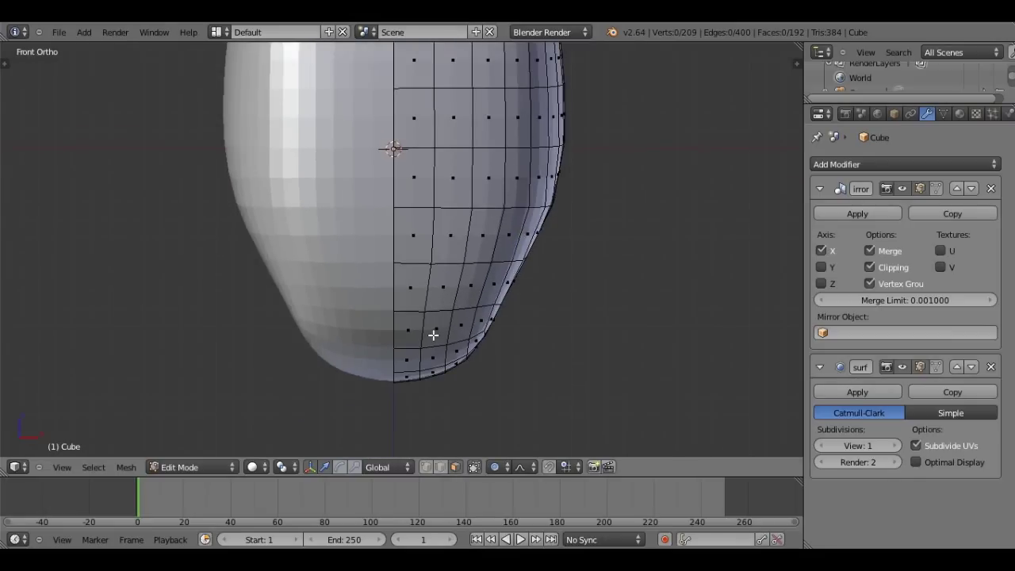
{"action": "scroll", "coordinate": [436, 246], "scroll_direction": "down", "scroll_amount": 1}
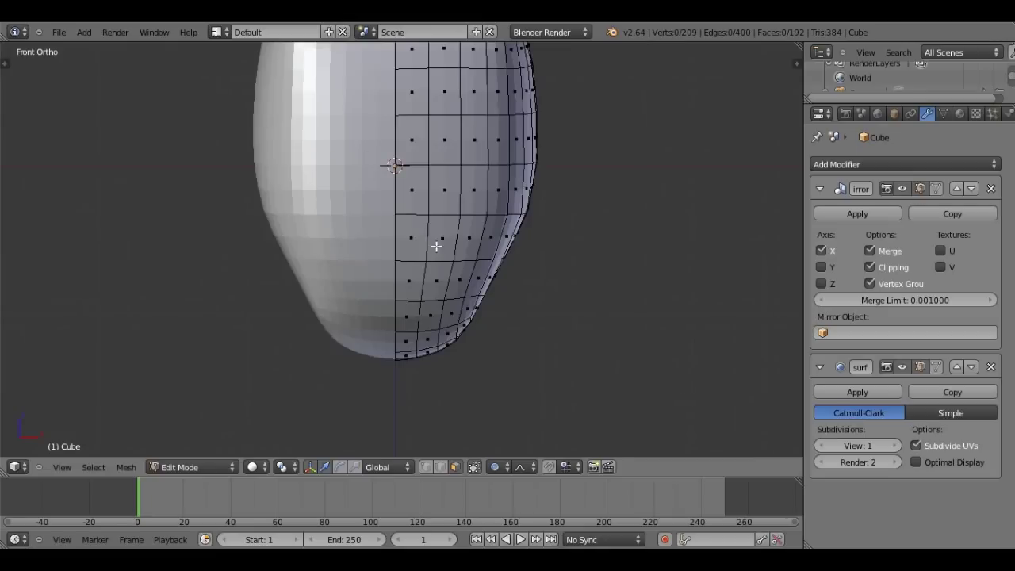
{"action": "scroll", "coordinate": [419, 290], "scroll_direction": "up", "scroll_amount": 1}
{"action": "scroll", "coordinate": [442, 290], "scroll_direction": "up", "scroll_amount": 1}
- Select a 3x3 block of faces on the lower front of the head for the mouth
{"action": "right_click", "coordinate": [411, 295]}
{"action": "right_click", "coordinate": [452, 295], "text": "shift"}
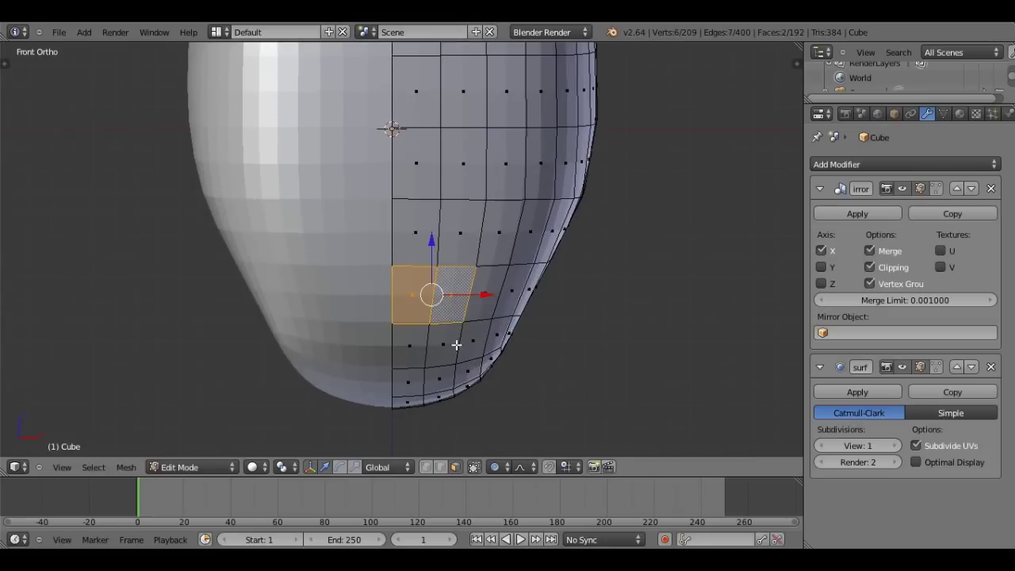
{"action": "right_click", "coordinate": [483, 295], "text": "shift"}
{"action": "right_click", "coordinate": [448, 346], "text": "shift"}
{"action": "right_click", "coordinate": [409, 346], "text": "shift"}
{"action": "right_click", "coordinate": [474, 339], "text": "shift"}
{"action": "right_click", "coordinate": [460, 232], "text": "shift"}
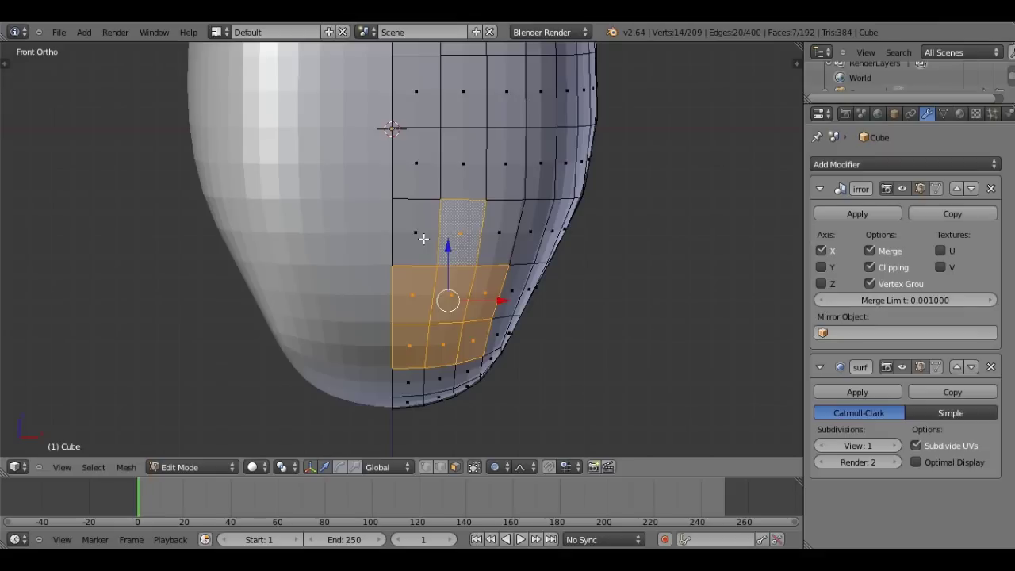
{"action": "right_click", "coordinate": [416, 232], "text": "shift"}
{"action": "right_click", "coordinate": [499, 232], "text": "shift"}
- Turn the bottom Timeline into an enlarged UV/Image Editor and browse images as thumbnails
{"action": "left_click", "coordinate": [14, 539]}
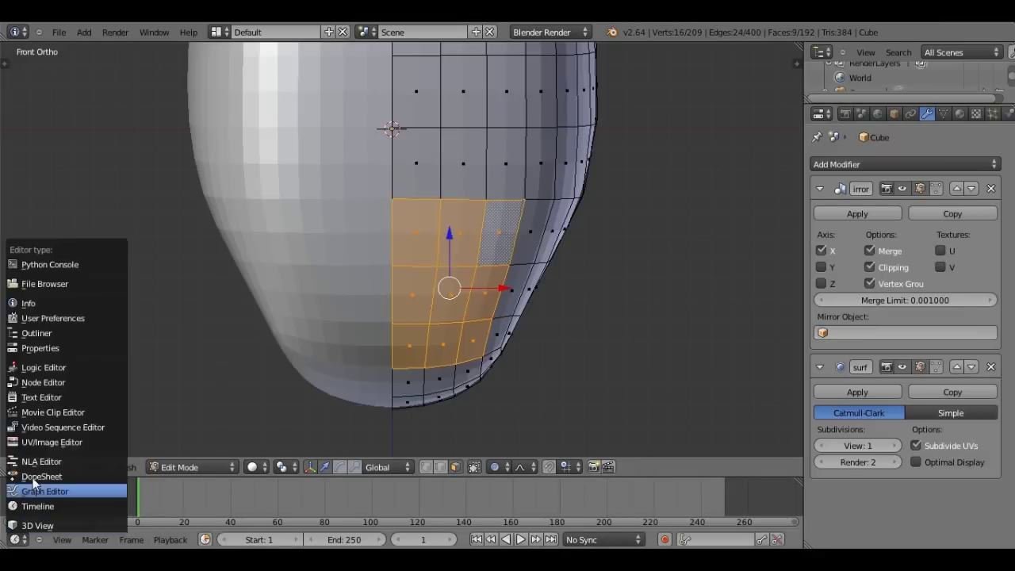
{"action": "left_click", "coordinate": [32, 438]}
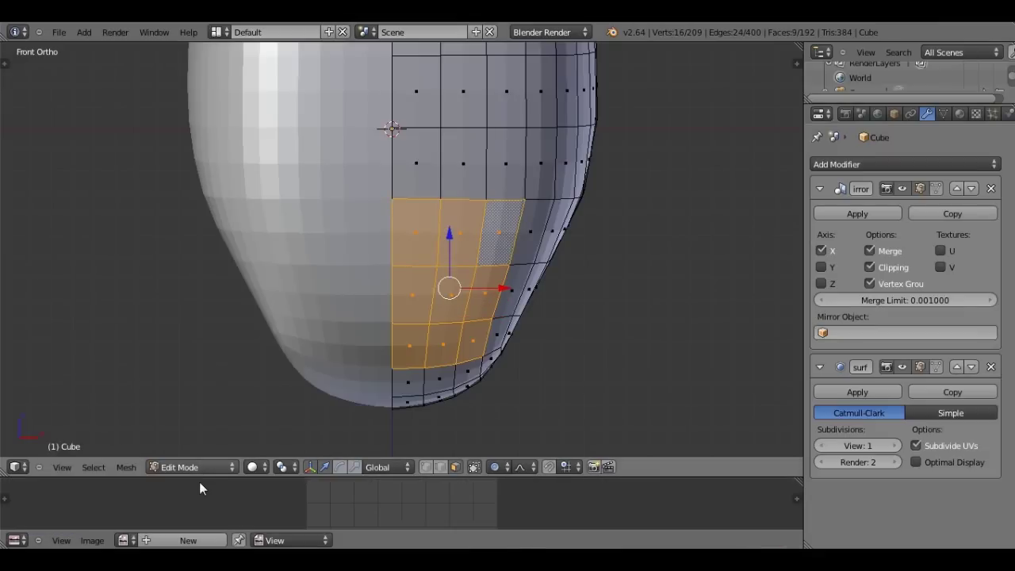
{"action": "left_click_drag", "start_coordinate": [188, 478], "coordinate": [166, 314]}
{"action": "left_click", "coordinate": [92, 540]}
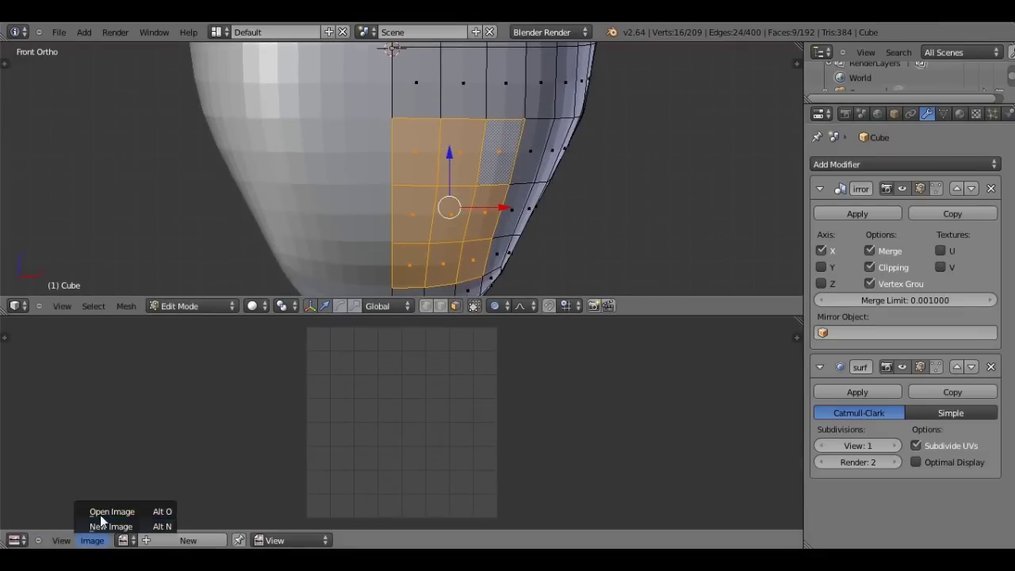
{"action": "left_click", "coordinate": [100, 515]}
{"action": "left_click", "coordinate": [254, 53]}
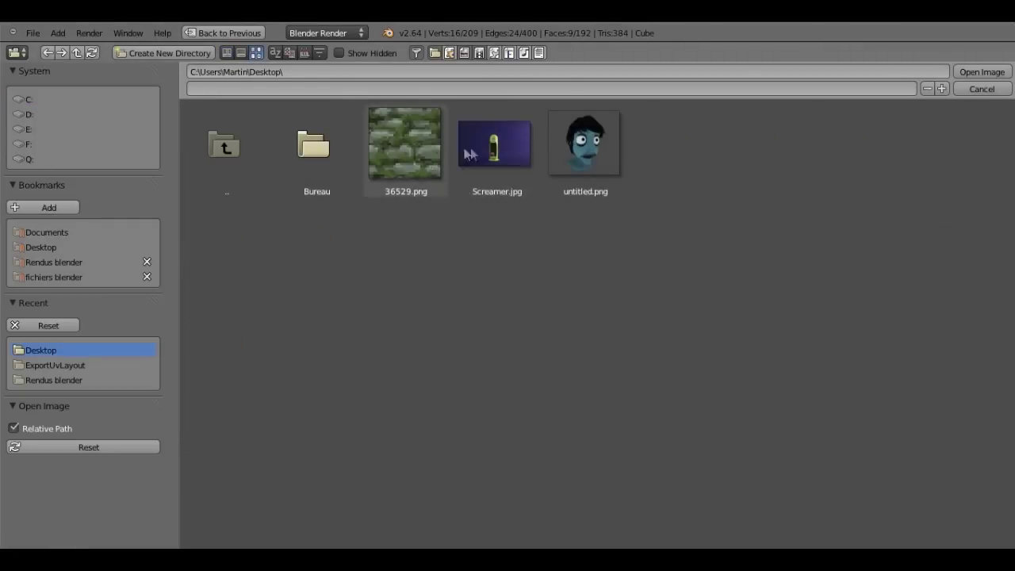
- Open Screamer.jpg in the image editor, view it enlarged, then shrink the editor to a strip
{"action": "left_click", "coordinate": [464, 151]}
{"action": "left_click", "coordinate": [1007, 73]}
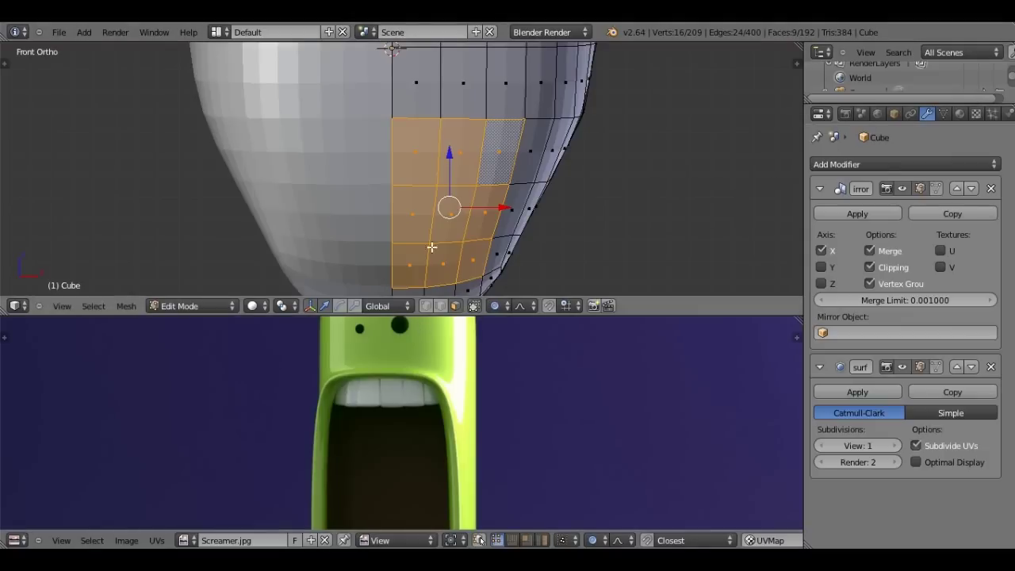
{"action": "scroll", "coordinate": [384, 284], "scroll_direction": "down", "scroll_amount": 1}
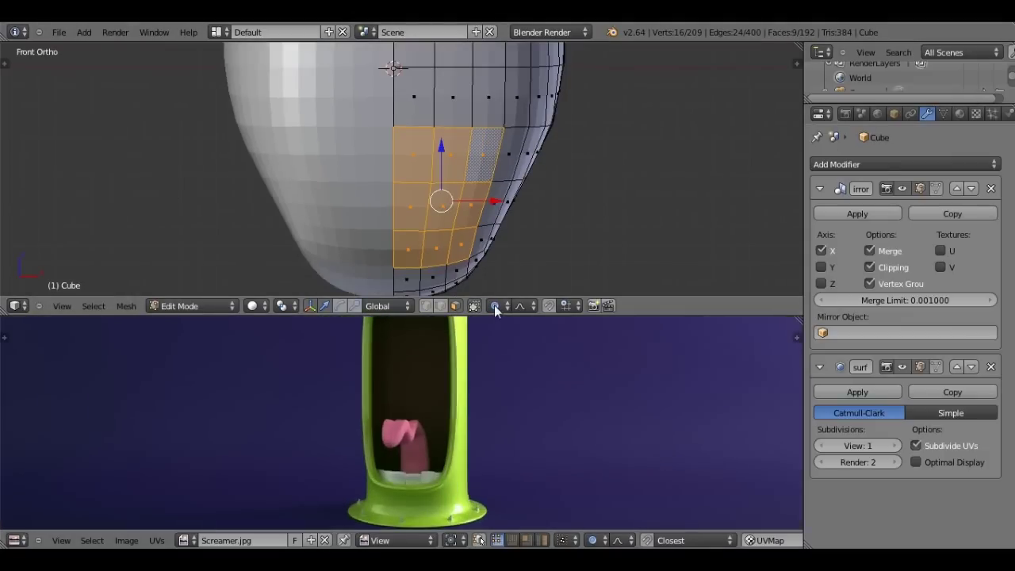
{"action": "left_click_drag", "start_coordinate": [495, 315], "coordinate": [499, 64]}
{"action": "scroll", "coordinate": [468, 262], "scroll_direction": "up", "scroll_amount": 2}
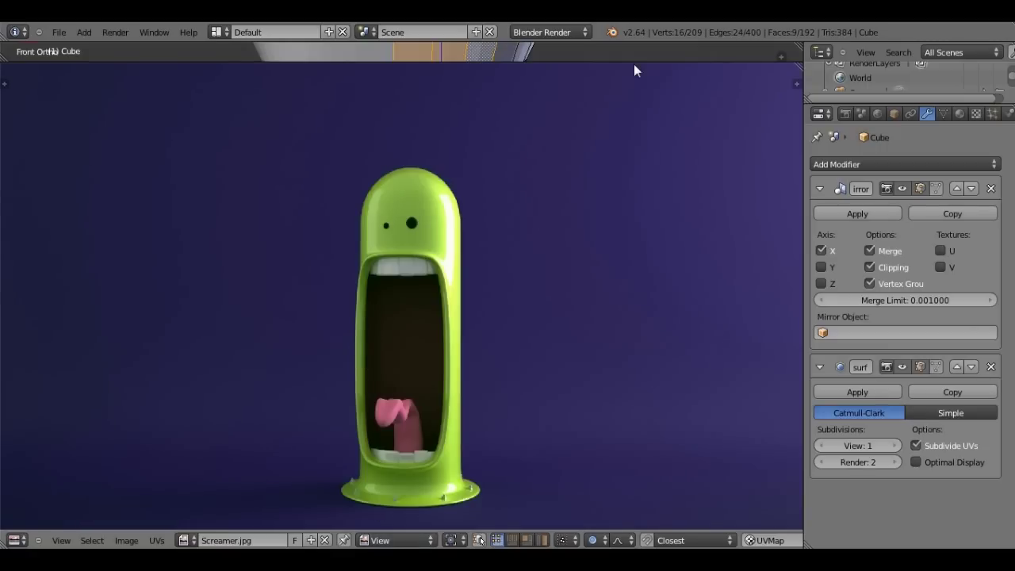
{"action": "left_click_drag", "start_coordinate": [678, 61], "coordinate": [671, 468]}
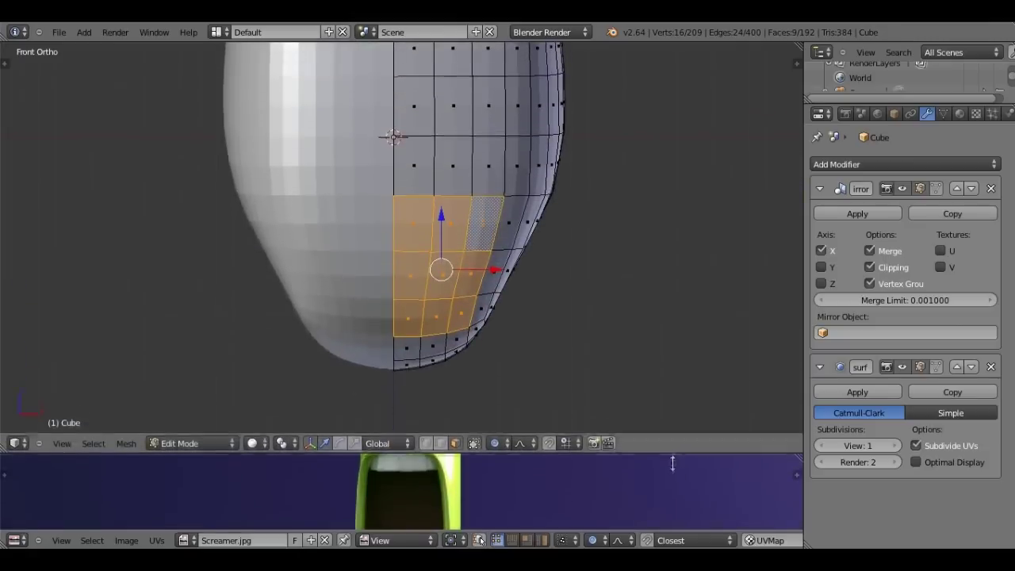
- Refine the mouth face selection, dropping the extra edge faces and adding the bottom-right face
{"action": "scroll", "coordinate": [487, 283], "scroll_direction": "up", "scroll_amount": 2}
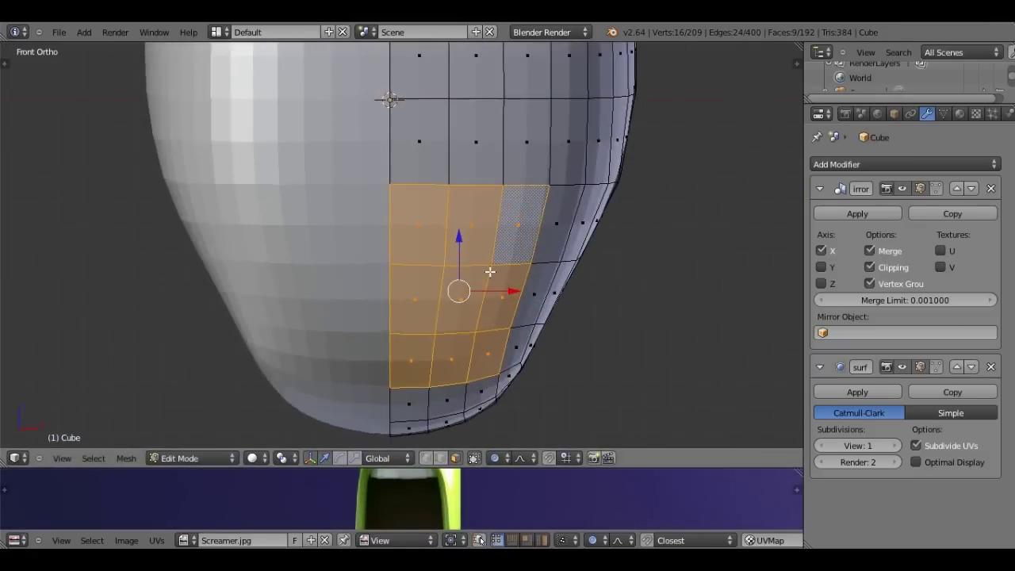
{"action": "scroll", "coordinate": [483, 238], "scroll_direction": "down", "scroll_amount": 2}
{"action": "middle_click_drag", "start_coordinate": [484, 261], "coordinate": [483, 229], "text": "shift"}
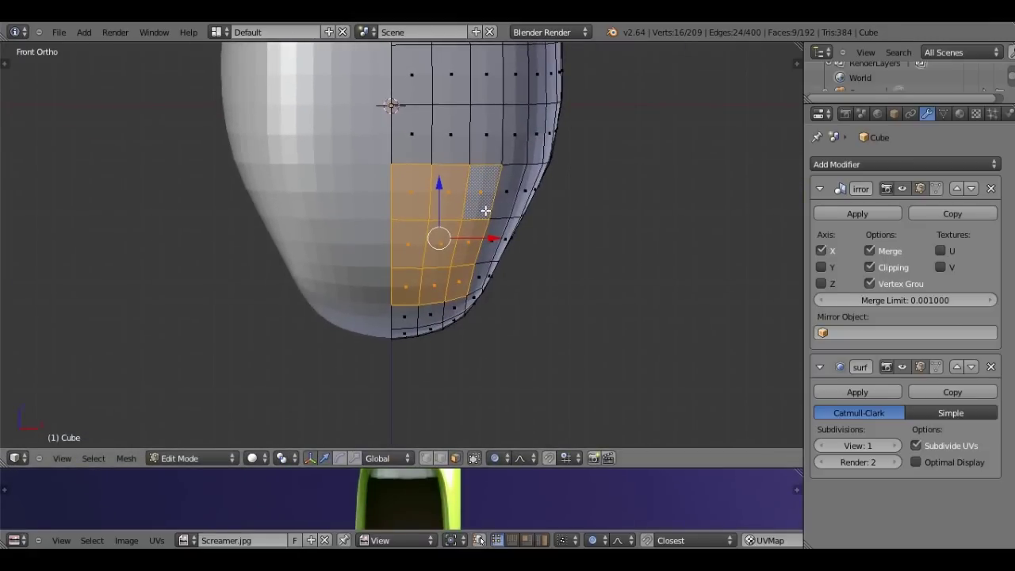
{"action": "scroll", "coordinate": [556, 154], "scroll_direction": "up", "scroll_amount": 2}
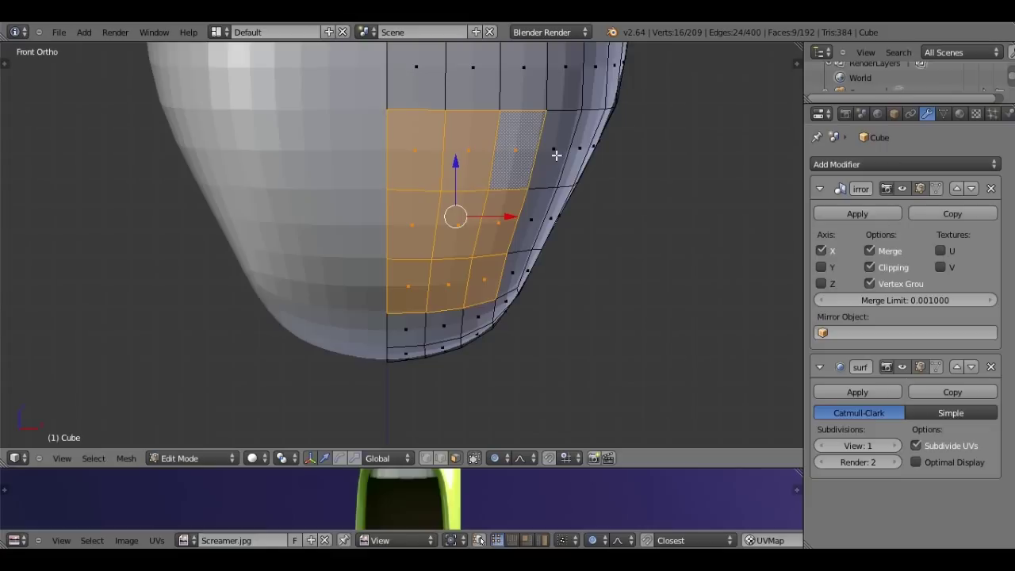
{"action": "scroll", "coordinate": [556, 155], "scroll_direction": "down", "scroll_amount": 1}
{"action": "right_click", "coordinate": [473, 260], "text": "shift"}
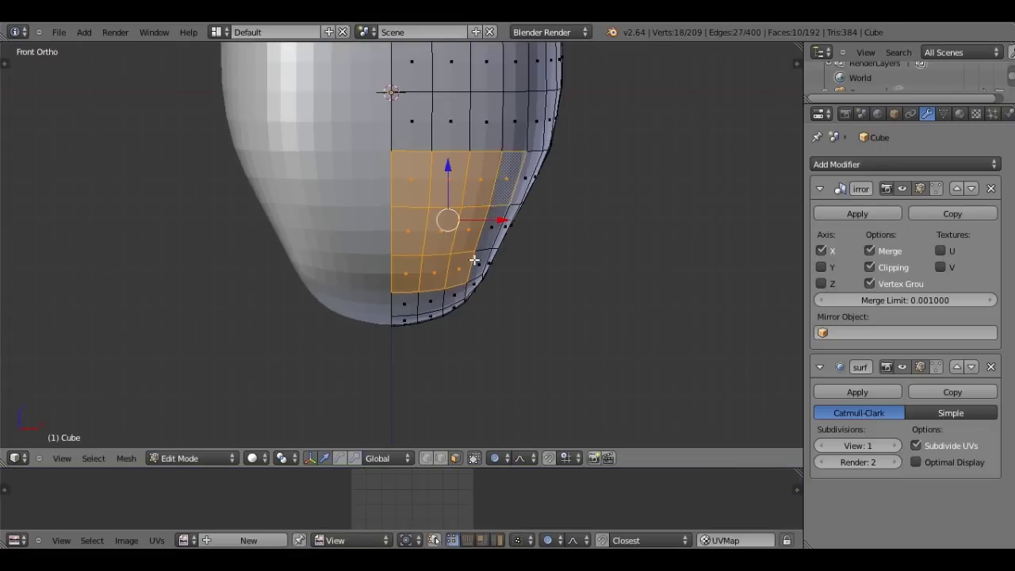
{"action": "right_click", "coordinate": [510, 174], "text": "shift"}
{"action": "right_click", "coordinate": [502, 233], "text": "shift"}
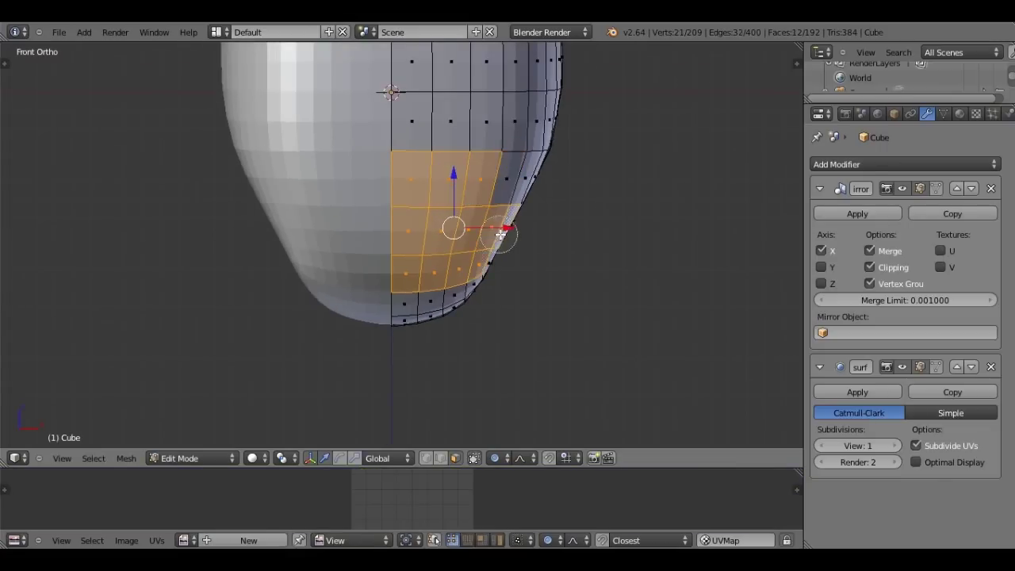
{"action": "key", "text": "ctrl+z"}
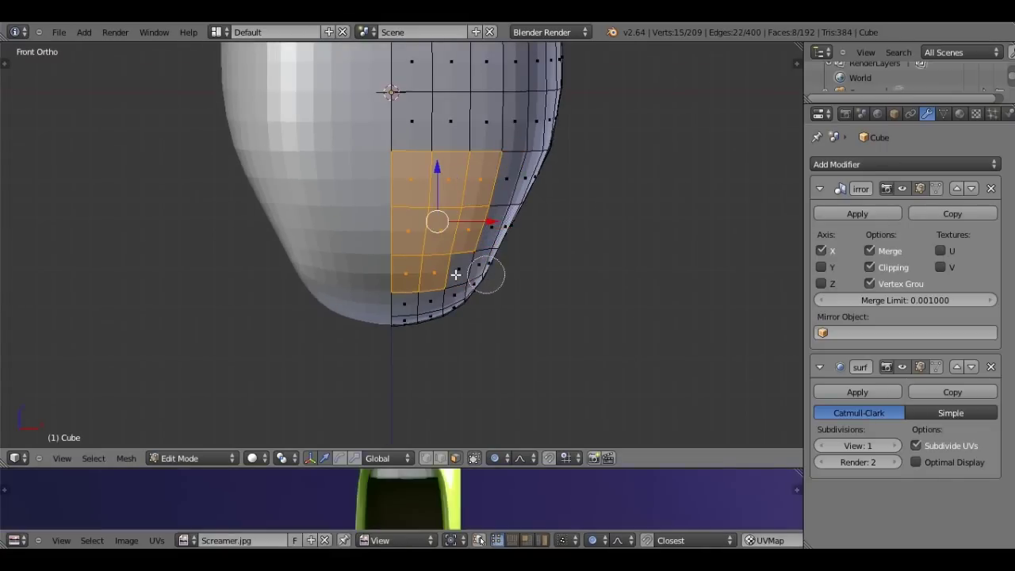
{"action": "right_click", "coordinate": [456, 274], "text": "shift"}
- Try extruding the mouth faces outward from a side view, then cancel the extrusion
{"action": "scroll", "coordinate": [456, 273], "scroll_direction": "down", "scroll_amount": 3}
{"action": "scroll", "coordinate": [453, 238], "scroll_direction": "up", "scroll_amount": 4}
{"action": "scroll", "coordinate": [453, 235], "scroll_direction": "up", "scroll_amount": 2}
{"action": "scroll", "coordinate": [560, 299], "scroll_direction": "down", "scroll_amount": 2}
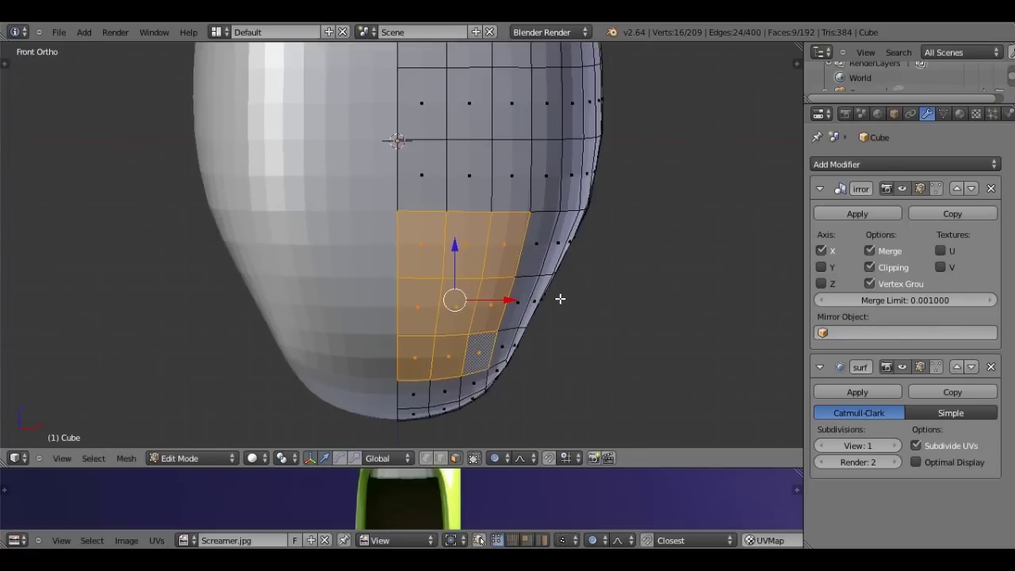
{"action": "middle_click_drag", "start_coordinate": [560, 298], "coordinate": [507, 263]}
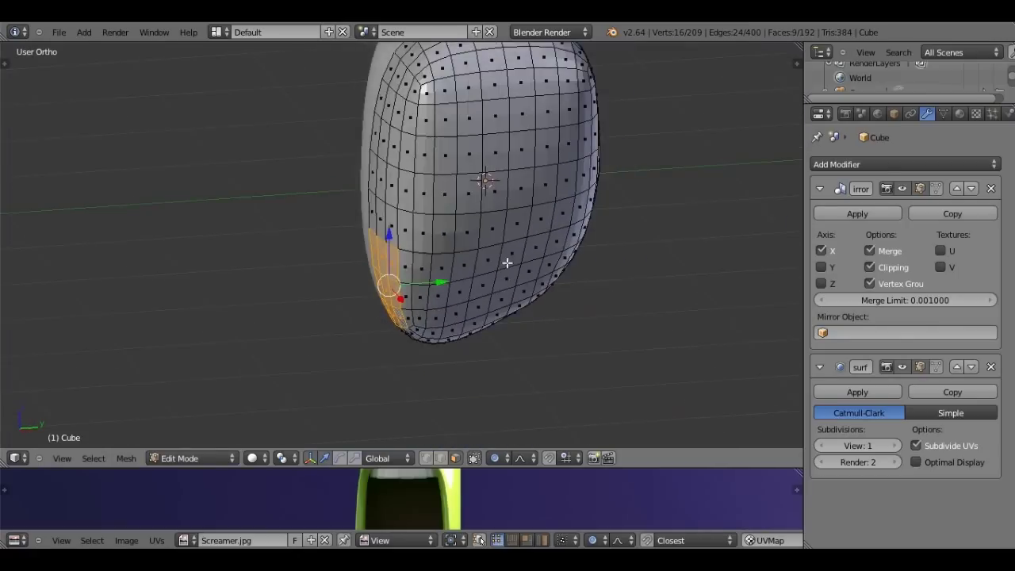
{"action": "key", "text": "e"}
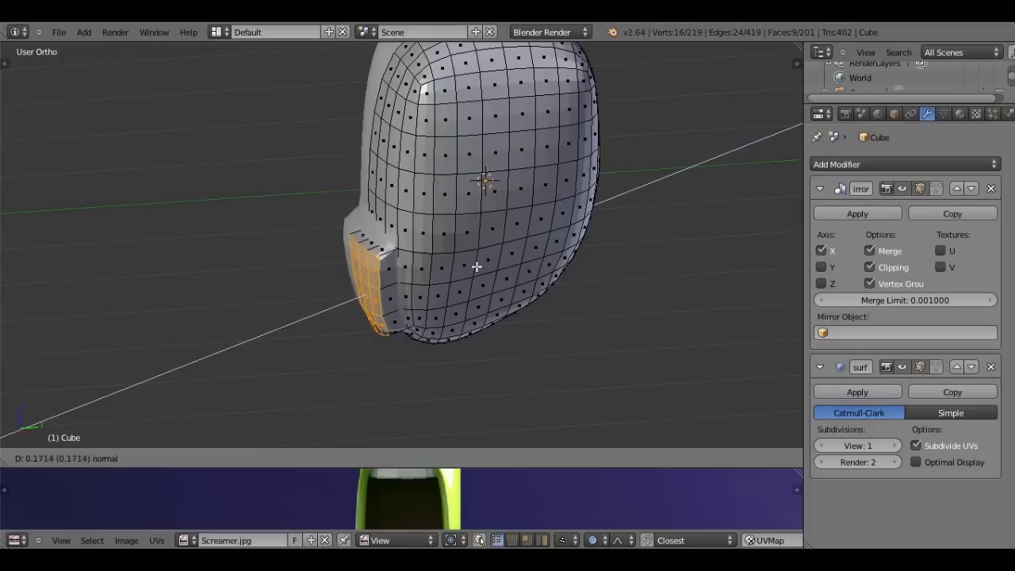
{"action": "left_click", "coordinate": [476, 267]}
{"action": "scroll", "coordinate": [464, 274], "scroll_direction": "up", "scroll_amount": 2}
{"action": "middle_click_drag", "start_coordinate": [492, 265], "coordinate": [512, 283]}
{"action": "key", "text": "e"}
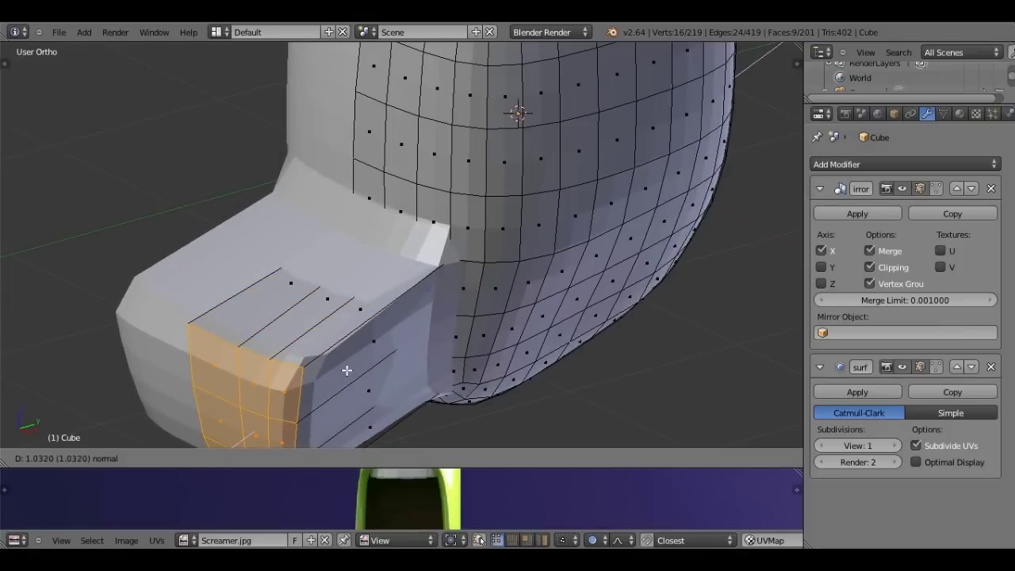
{"action": "key", "text": "Escape"}
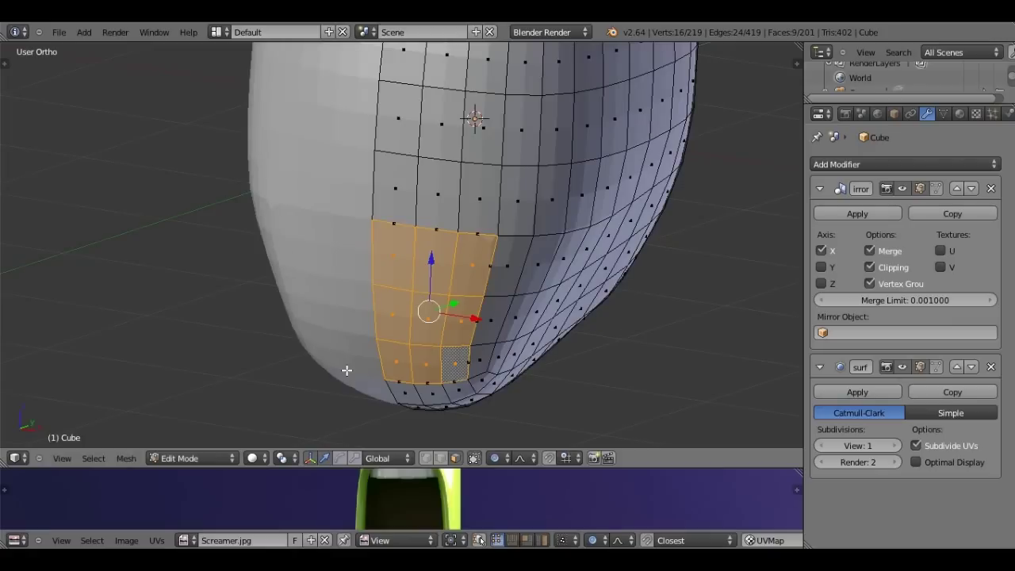
- In front view, set the Subdivision Surface viewport level to 2
{"action": "key", "text": "KP_1"}
{"action": "left_click", "coordinate": [893, 452]}
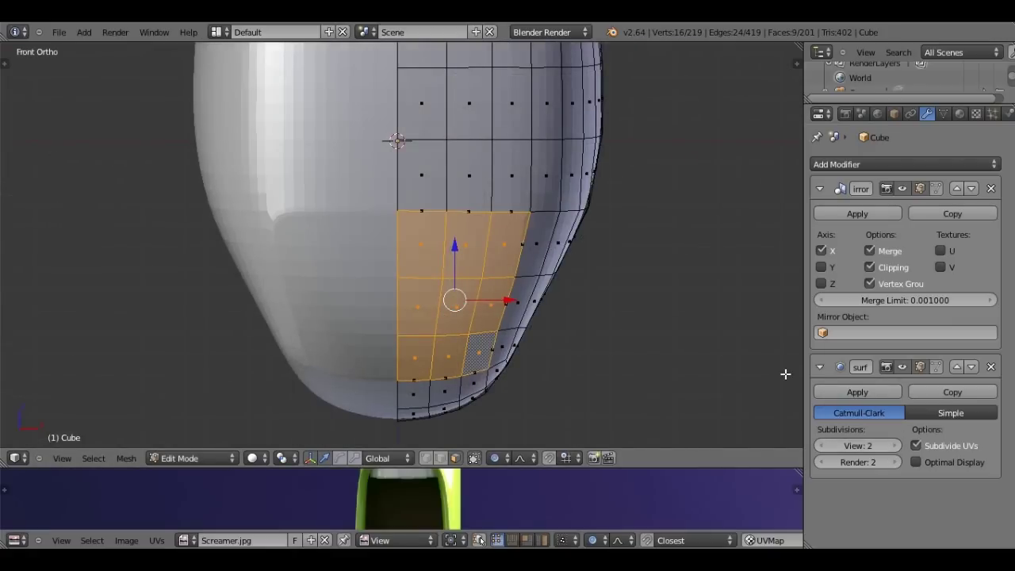
{"action": "key", "text": "s"}
{"action": "key", "text": "Escape"}
{"action": "left_click", "coordinate": [496, 458]}
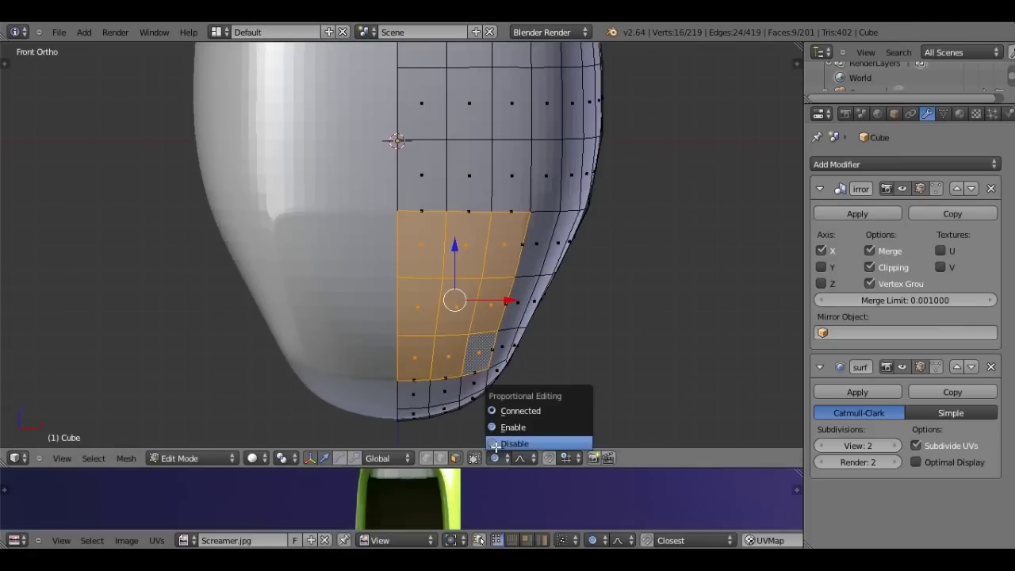
- Turn off proportional editing and scale the mouth faces down to 0.3256
{"action": "left_click", "coordinate": [497, 444]}
{"action": "key", "text": "s"}
{"action": "left_click", "coordinate": [517, 288]}
- Slide the shrunken mouth patch along X until it sits against the centre seam
{"action": "key", "text": "g"}
{"action": "key", "text": "x"}
{"action": "left_click", "coordinate": [453, 300]}
{"action": "key", "text": "g"}
{"action": "key", "text": "x"}
{"action": "left_click", "coordinate": [451, 295]}
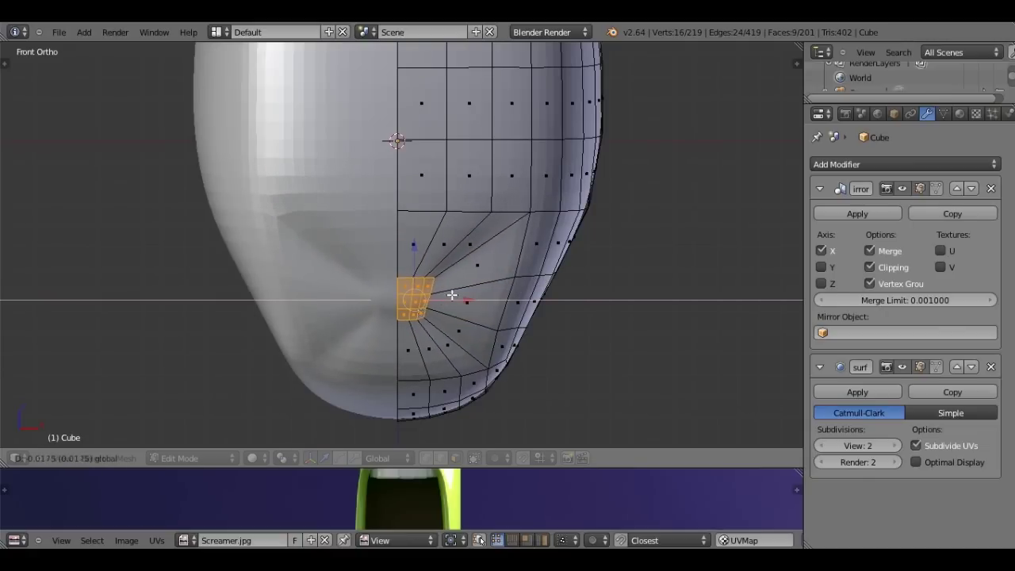
{"action": "mouse_move", "coordinate": [455, 238]}
{"action": "middle_mouse_down"}
{"action": "mouse_move", "coordinate": [389, 199]}
{"action": "mouse_move", "coordinate": [340, 252]}
{"action": "mouse_move", "coordinate": [427, 265]}
{"action": "middle_mouse_up"}
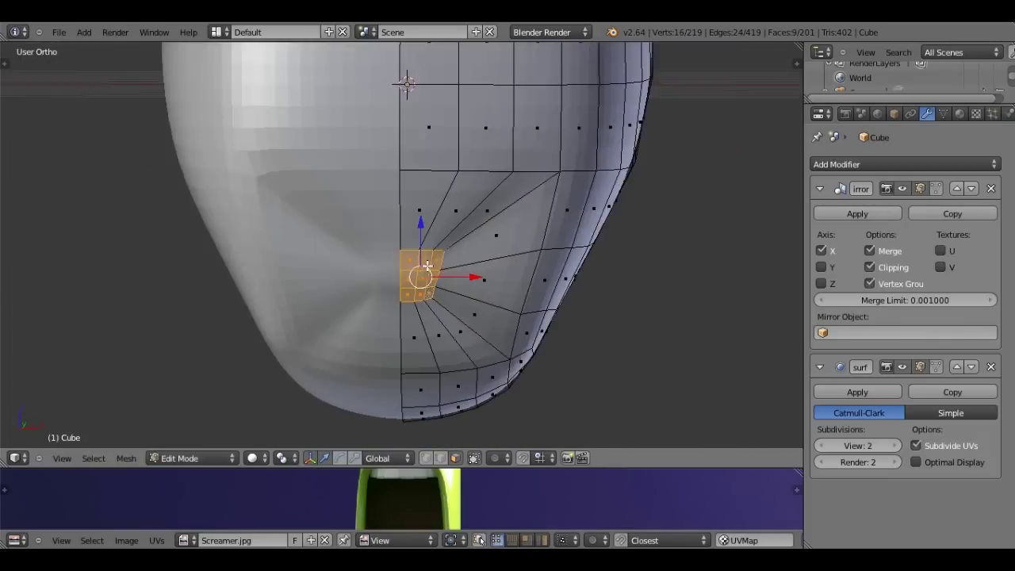
{"action": "key", "text": "KP_1"}
{"action": "key", "text": "ctrl+r"}
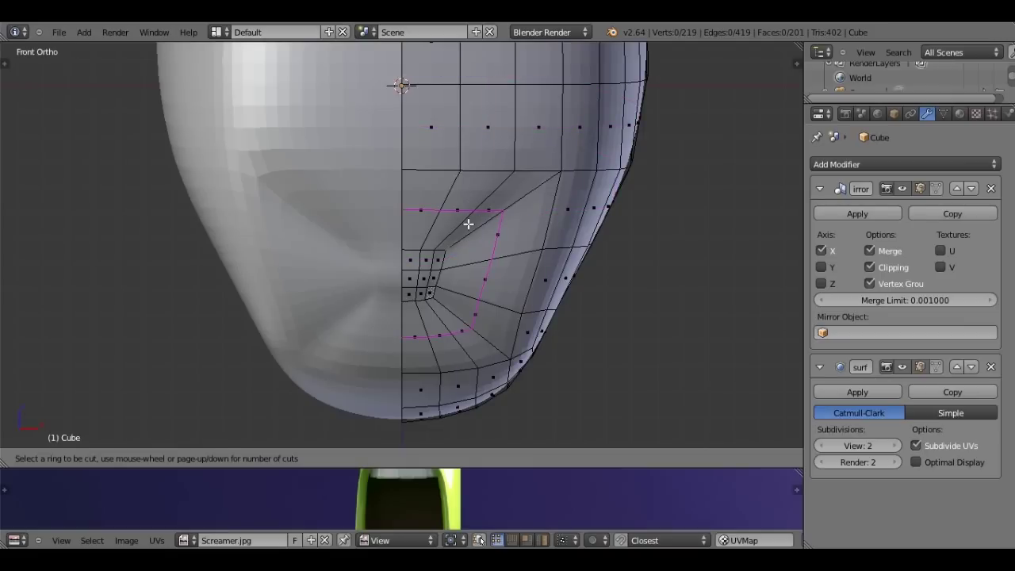
- Add a two-cut edge loop around the mouth patch, grow the selection, and check the smoothed head
{"action": "scroll", "coordinate": [468, 224], "scroll_direction": "up", "scroll_amount": 1}
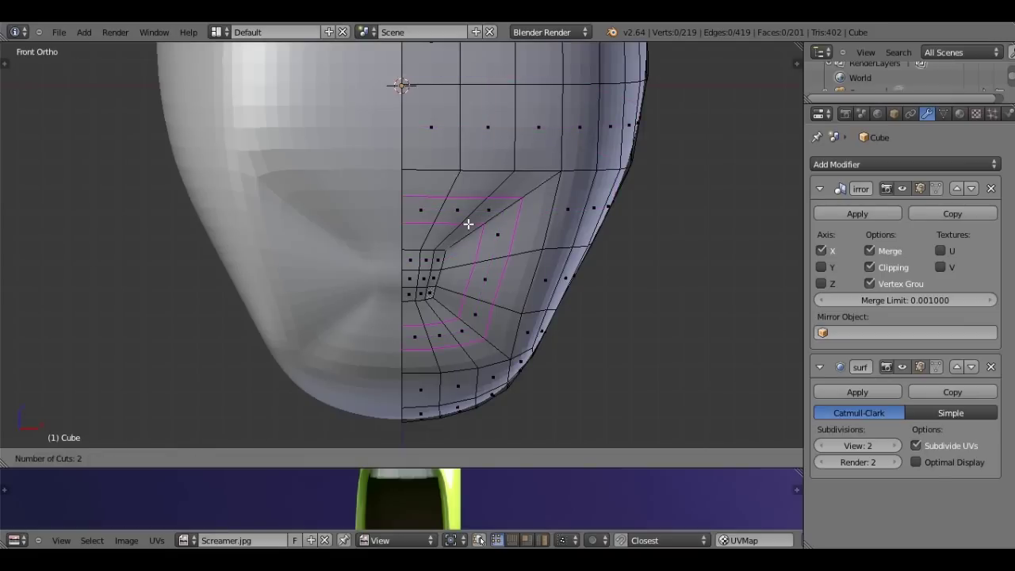
{"action": "left_click", "coordinate": [468, 225]}
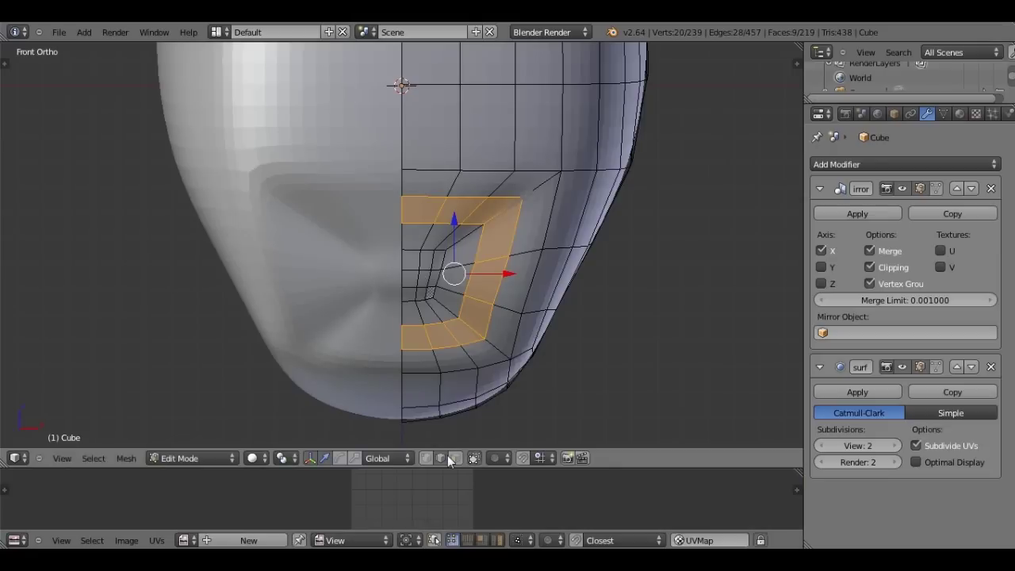
{"action": "key", "text": "c"}
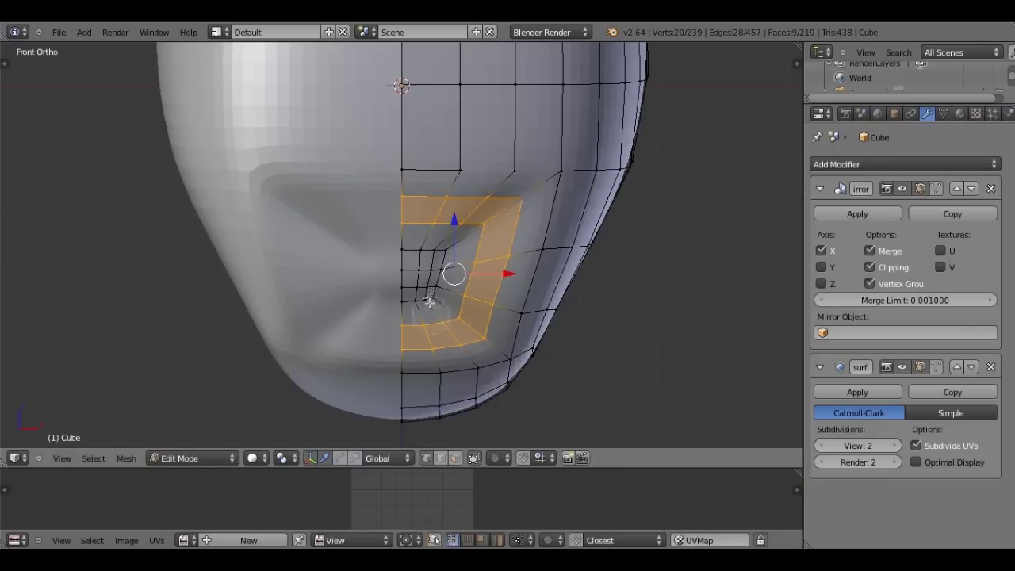
{"action": "left_click_drag", "start_coordinate": [420, 274], "coordinate": [458, 282]}
{"action": "mouse_move", "coordinate": [458, 282]}
{"action": "middle_mouse_down"}
{"action": "mouse_move", "coordinate": [392, 279]}
{"action": "mouse_move", "coordinate": [529, 222]}
{"action": "mouse_move", "coordinate": [363, 249]}
{"action": "mouse_move", "coordinate": [373, 278]}
{"action": "mouse_move", "coordinate": [494, 226]}
{"action": "mouse_move", "coordinate": [437, 277]}
{"action": "mouse_move", "coordinate": [351, 296]}
{"action": "mouse_move", "coordinate": [401, 263]}
{"action": "mouse_move", "coordinate": [510, 276]}
{"action": "mouse_move", "coordinate": [392, 272]}
{"action": "mouse_move", "coordinate": [394, 340]}
{"action": "mouse_move", "coordinate": [513, 333]}
{"action": "mouse_move", "coordinate": [403, 277]}
{"action": "mouse_move", "coordinate": [464, 224]}
{"action": "mouse_move", "coordinate": [428, 311]}
{"action": "mouse_move", "coordinate": [396, 294]}
{"action": "mouse_move", "coordinate": [450, 333]}
{"action": "mouse_move", "coordinate": [402, 286]}
{"action": "middle_mouse_up"}
{"action": "key", "text": "Tab"}
{"action": "scroll", "coordinate": [403, 277], "scroll_direction": "up", "scroll_amount": 3}
{"action": "key", "text": "Tab"}
{"action": "key", "text": "w"}
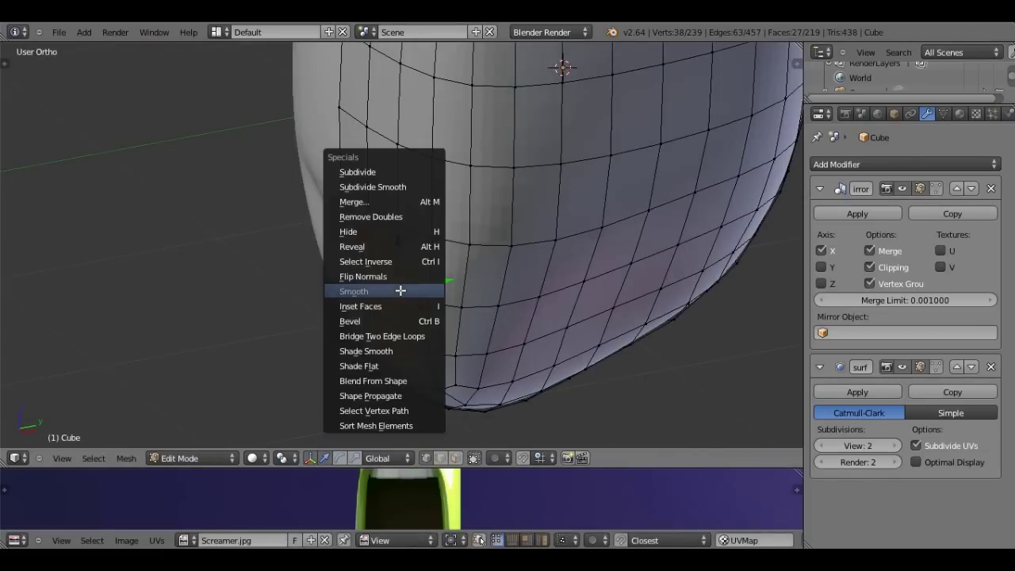
- Smooth the mouth faces with 25 repeats
{"action": "left_click", "coordinate": [400, 291]}
{"action": "key", "text": "t"}
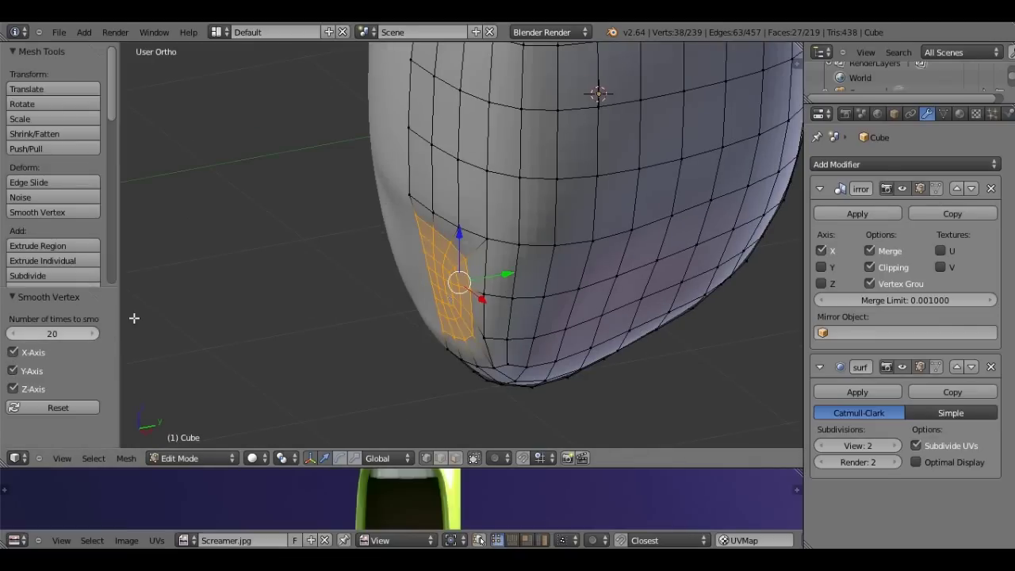
{"action": "key", "text": "KP_1"}
{"action": "left_click_drag", "start_coordinate": [93, 333], "coordinate": [93, 327]}
{"action": "middle_click_drag", "start_coordinate": [172, 326], "coordinate": [202, 319]}
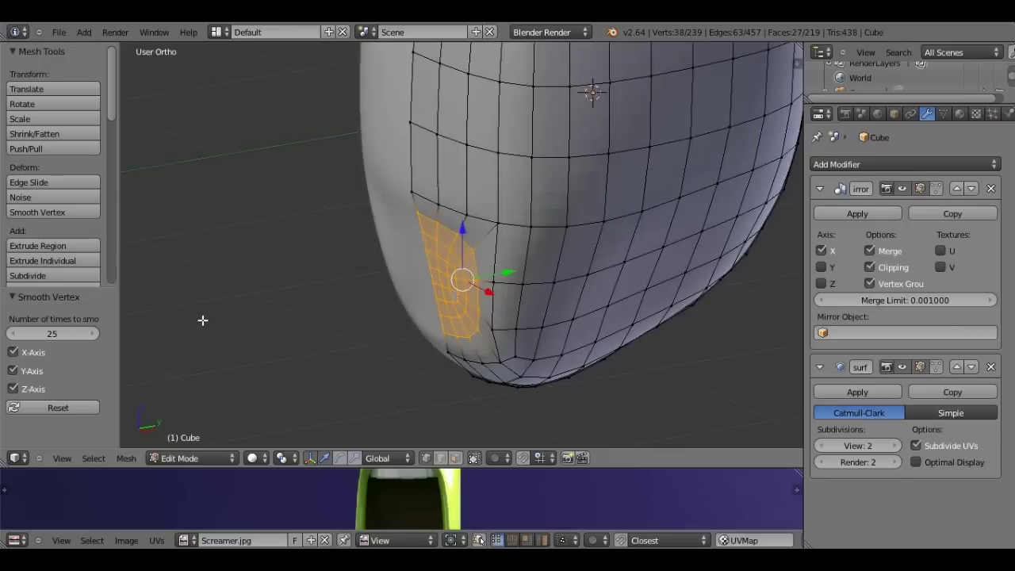
- From the side view, push the mouth faces inward and smooth them twice more
{"action": "key", "text": "KP_3"}
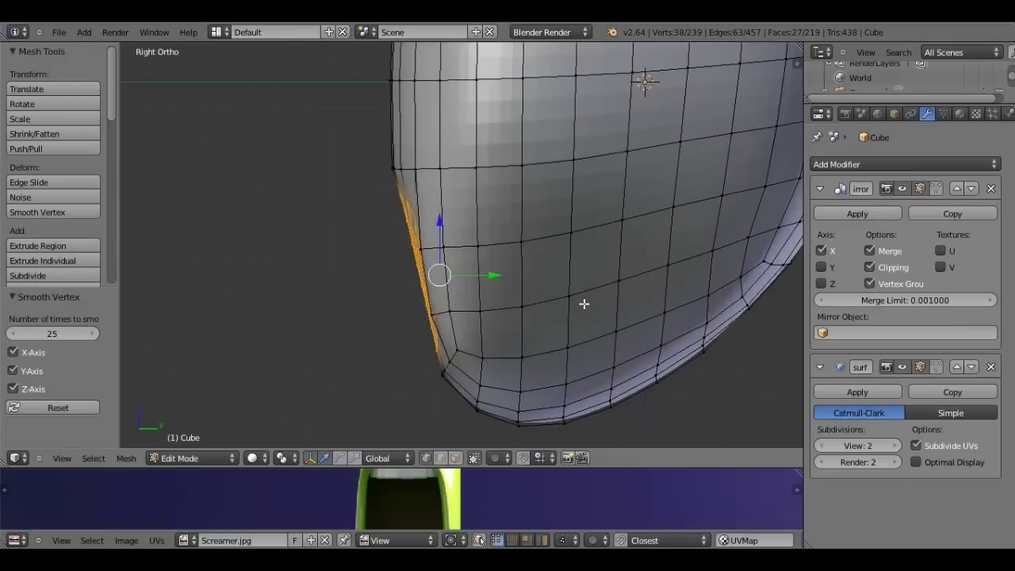
{"action": "key", "text": "g"}
{"action": "left_click", "coordinate": [552, 308]}
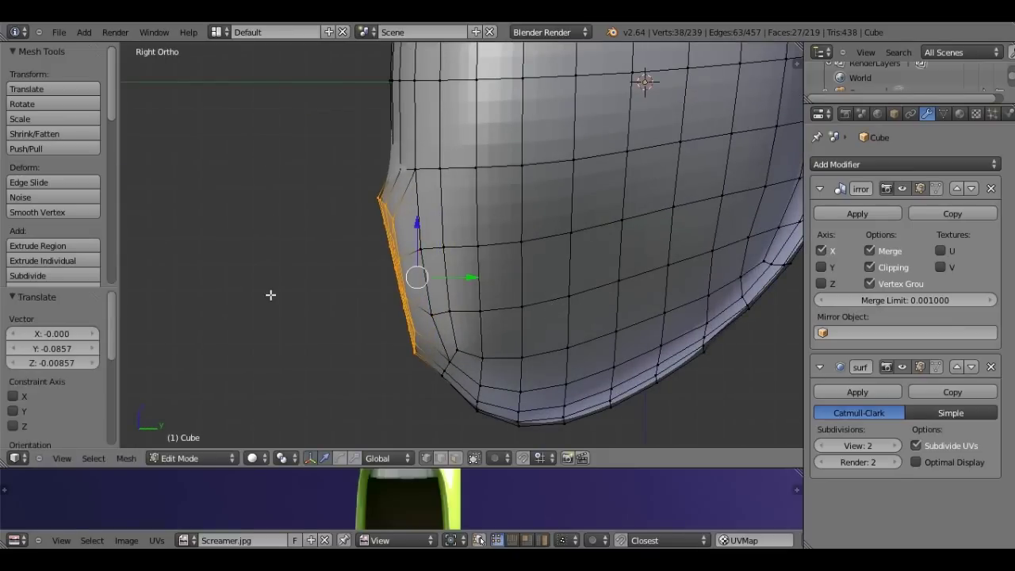
{"action": "key", "text": "w"}
{"action": "left_click", "coordinate": [271, 295]}
{"action": "key", "text": "w"}
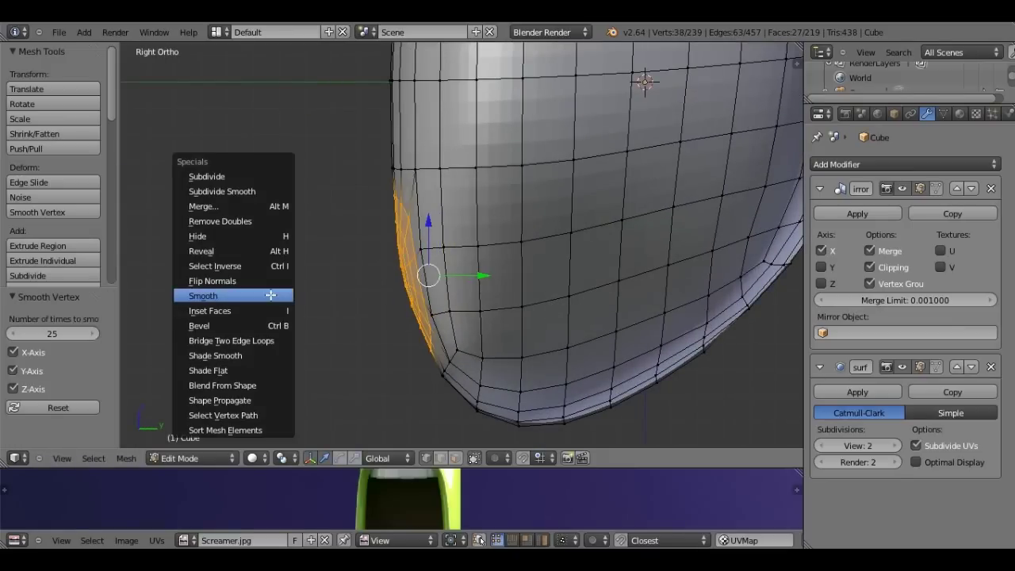
{"action": "left_click", "coordinate": [270, 295]}
- Inspect the head outside edit mode, then reposition the mouth patch's outer-corner vertex
{"action": "key", "text": "Tab"}
{"action": "mouse_move", "coordinate": [270, 295]}
{"action": "middle_mouse_down"}
{"action": "mouse_move", "coordinate": [463, 301]}
{"action": "mouse_move", "coordinate": [364, 299]}
{"action": "mouse_move", "coordinate": [426, 298]}
{"action": "middle_mouse_up"}
{"action": "key", "text": "KP_1"}
{"action": "key", "text": "Tab"}
{"action": "scroll", "coordinate": [430, 290], "scroll_direction": "up", "scroll_amount": 4}
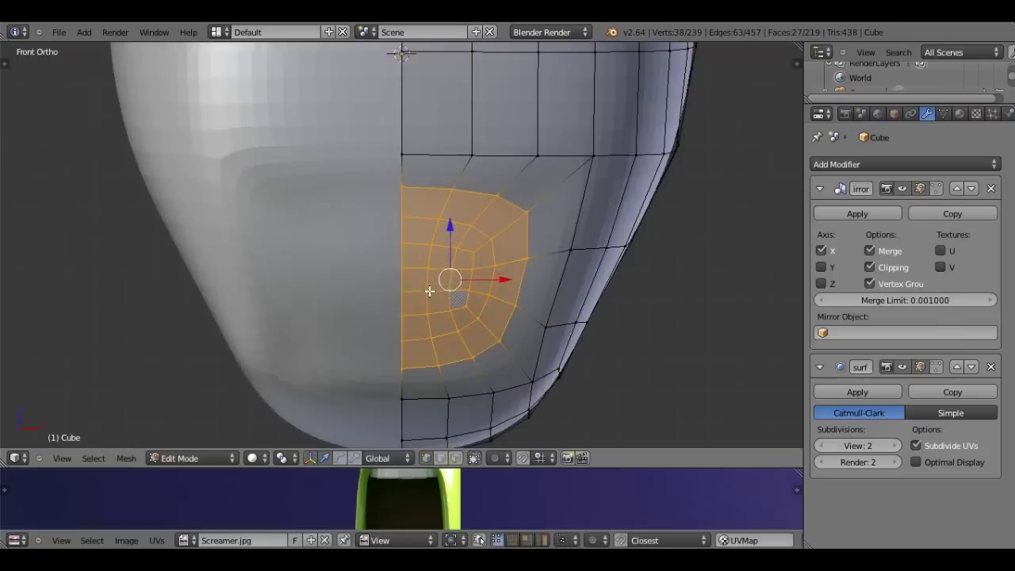
{"action": "scroll", "coordinate": [641, 131], "scroll_direction": "down", "scroll_amount": 1}
{"action": "scroll", "coordinate": [642, 132], "scroll_direction": "down", "scroll_amount": 2}
{"action": "right_click", "coordinate": [555, 169]}
{"action": "key", "text": "g"}
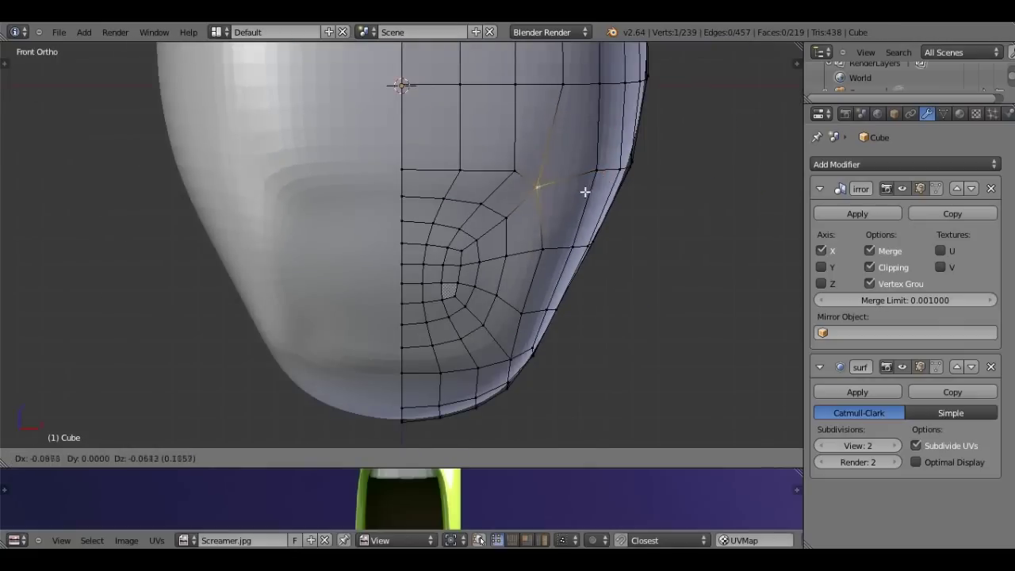
{"action": "left_click", "coordinate": [519, 375]}
- Move a vertex on the lower jaw edge into place and check the shape
{"action": "right_click", "coordinate": [514, 355]}
{"action": "key", "text": "g"}
{"action": "left_click", "coordinate": [512, 353]}
{"action": "middle_click_drag", "start_coordinate": [511, 352], "coordinate": [370, 364]}
{"action": "middle_click_drag", "start_coordinate": [404, 247], "coordinate": [541, 221]}
{"action": "key", "text": "KP_1"}
{"action": "scroll", "coordinate": [479, 273], "scroll_direction": "up", "scroll_amount": 2}
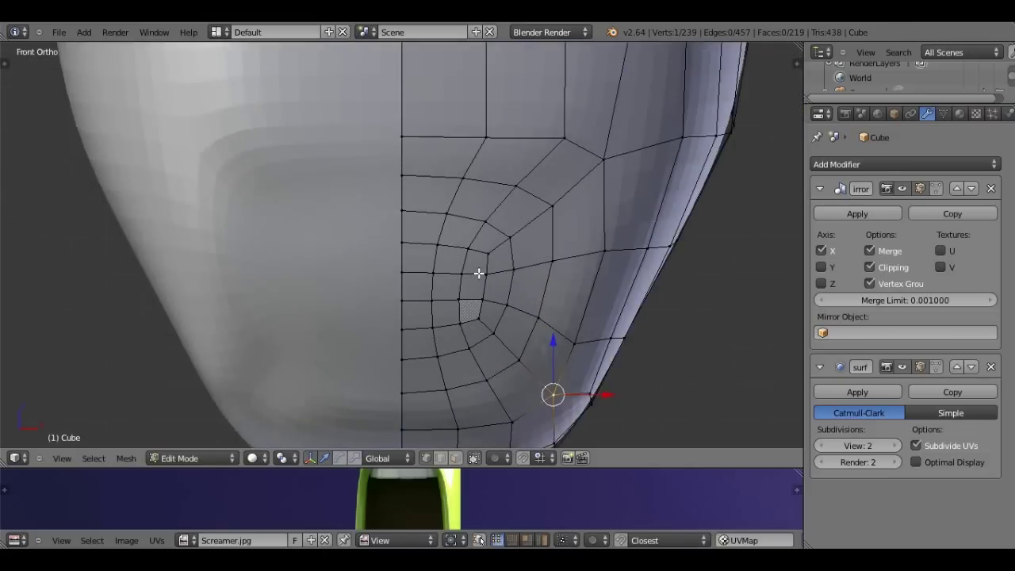
{"action": "scroll", "coordinate": [479, 273], "scroll_direction": "up", "scroll_amount": 1}
- Select three vertices near the mirror seam, then switch to face selection mode
{"action": "right_click", "coordinate": [402, 311]}
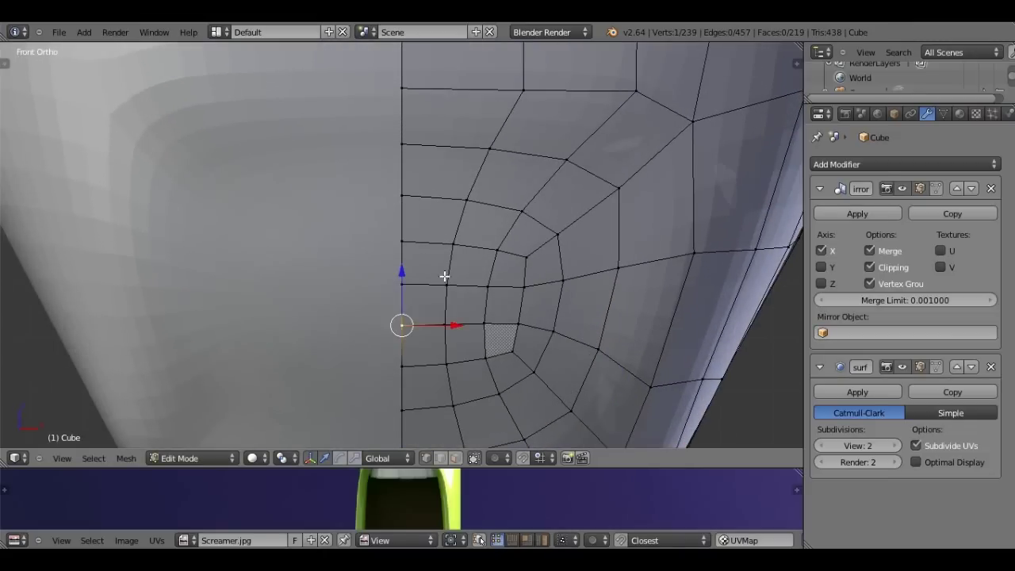
{"action": "right_click", "coordinate": [439, 279], "text": "shift"}
{"action": "right_click", "coordinate": [402, 279], "text": "shift"}
{"action": "scroll", "coordinate": [420, 282], "scroll_direction": "down", "scroll_amount": 3}
{"action": "left_click", "coordinate": [455, 457]}
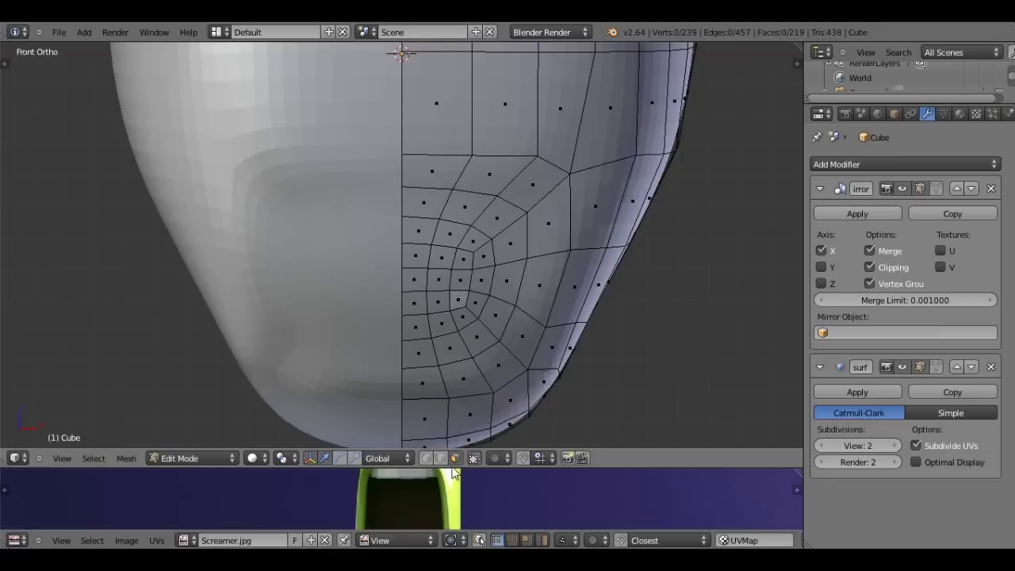
- Circle-select a patch of faces in the mouth area, resize it, and shift it along X
{"action": "key", "text": "c"}
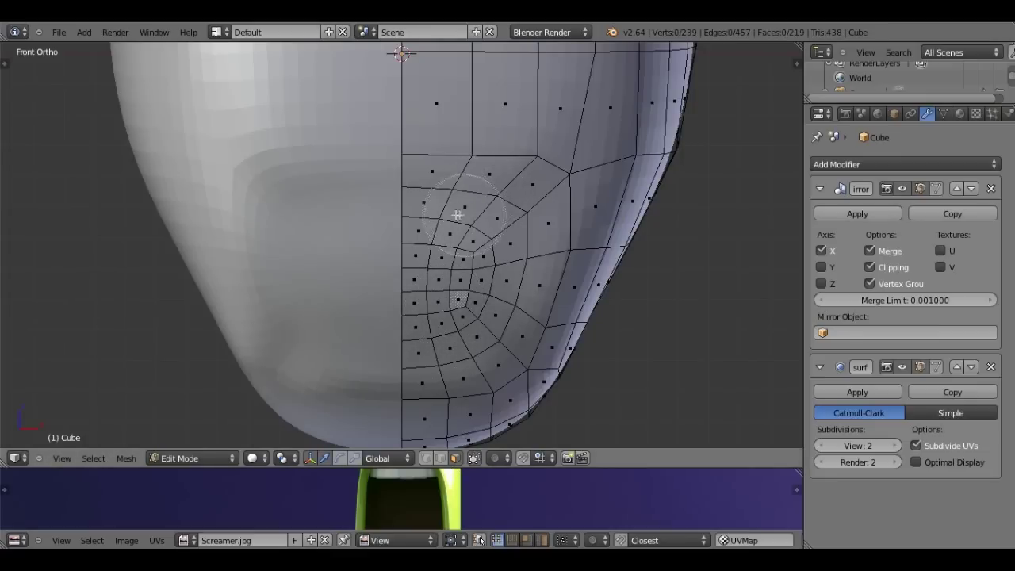
{"action": "left_click_drag", "start_coordinate": [446, 242], "coordinate": [449, 311]}
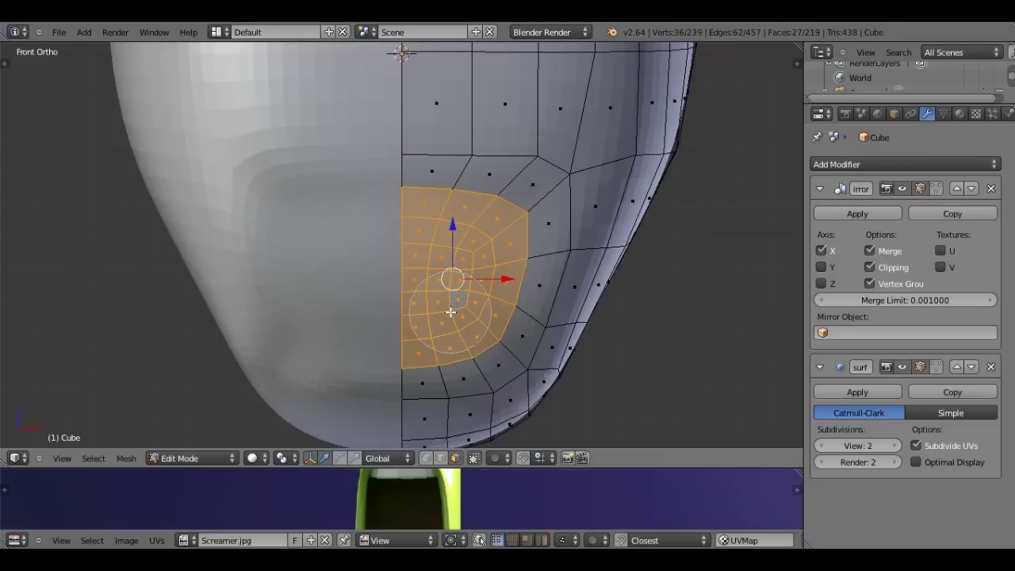
{"action": "key", "text": "Escape"}
{"action": "key", "text": "s"}
{"action": "left_click", "coordinate": [512, 280]}
{"action": "key", "text": "g"}
{"action": "key", "text": "x"}
{"action": "left_click", "coordinate": [508, 280]}
- From the side view, reposition and resize the selected mouth faces
{"action": "key", "text": "KP_3"}
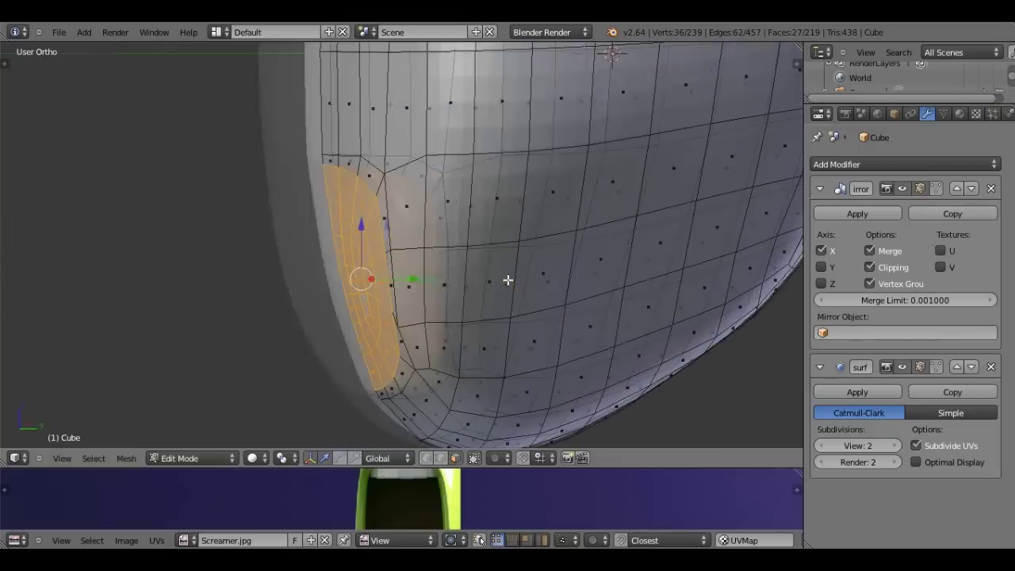
{"action": "key", "text": "g"}
{"action": "left_click", "coordinate": [426, 255]}
{"action": "key", "text": "w"}
{"action": "left_click", "coordinate": [425, 254]}
{"action": "key", "text": "g"}
{"action": "left_click", "coordinate": [408, 276]}
{"action": "key", "text": "s"}
{"action": "left_click", "coordinate": [414, 276]}
{"action": "key", "text": "KP_4"}
{"action": "key", "text": "KP_4"}
{"action": "key", "text": "KP_4"}
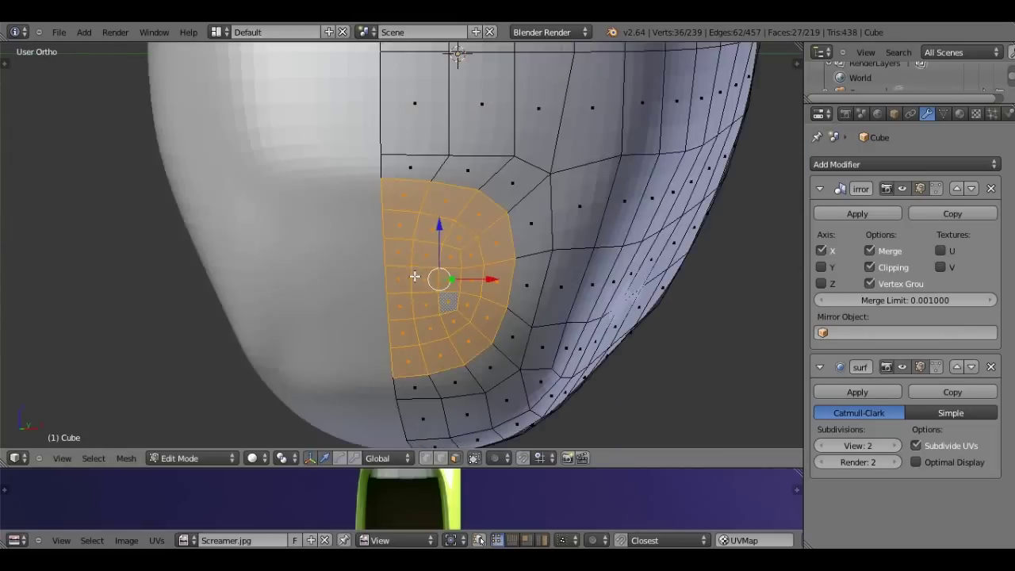
{"action": "key", "text": "KP_1"}
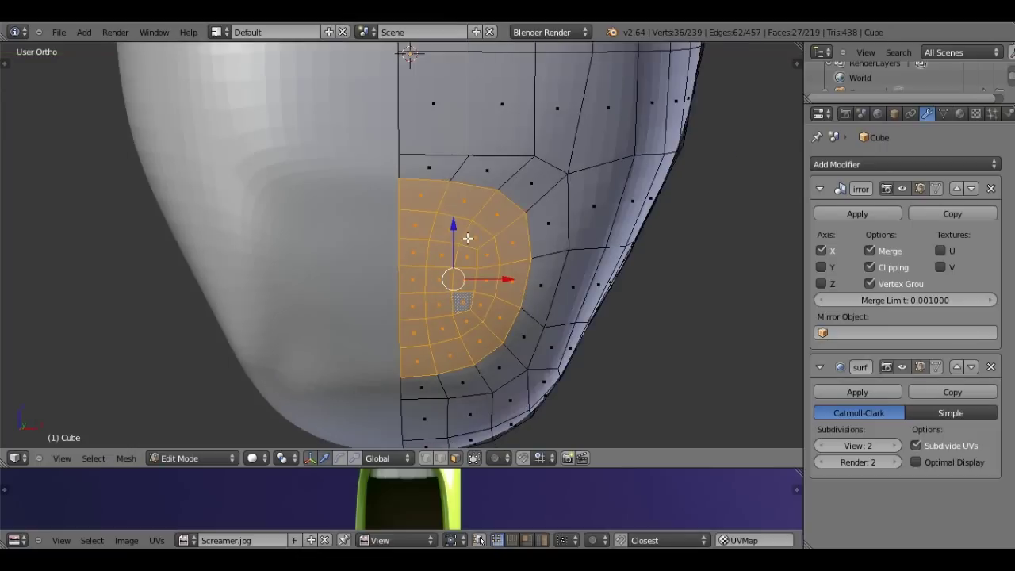
- Refine the selection by deselecting and adding faces to round off the 27-face patch
{"action": "key", "text": "c"}
{"action": "middle_click", "coordinate": [437, 279]}
{"action": "left_click_drag", "start_coordinate": [428, 278], "coordinate": [434, 279]}
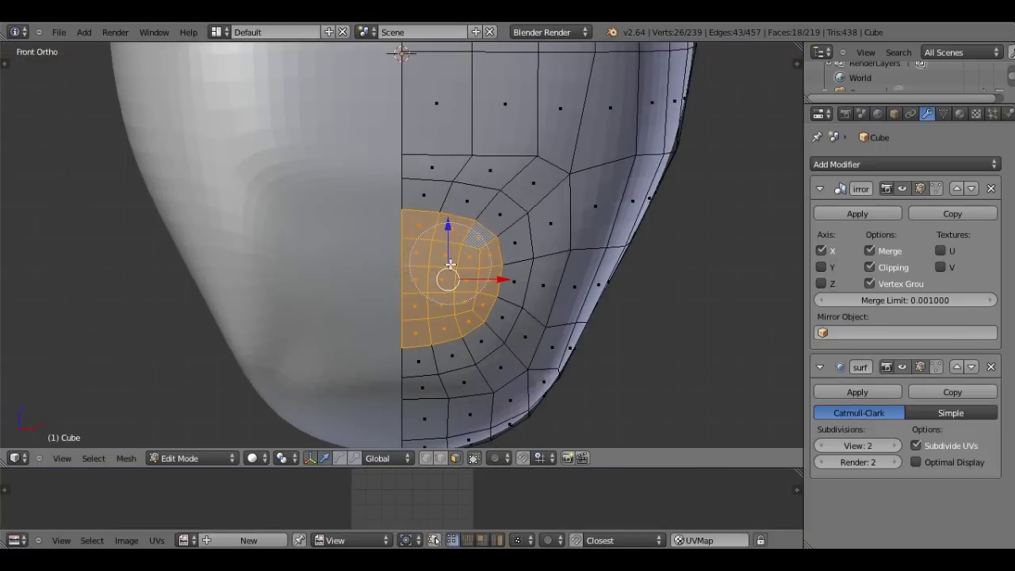
{"action": "left_click_drag", "start_coordinate": [450, 264], "coordinate": [444, 324]}
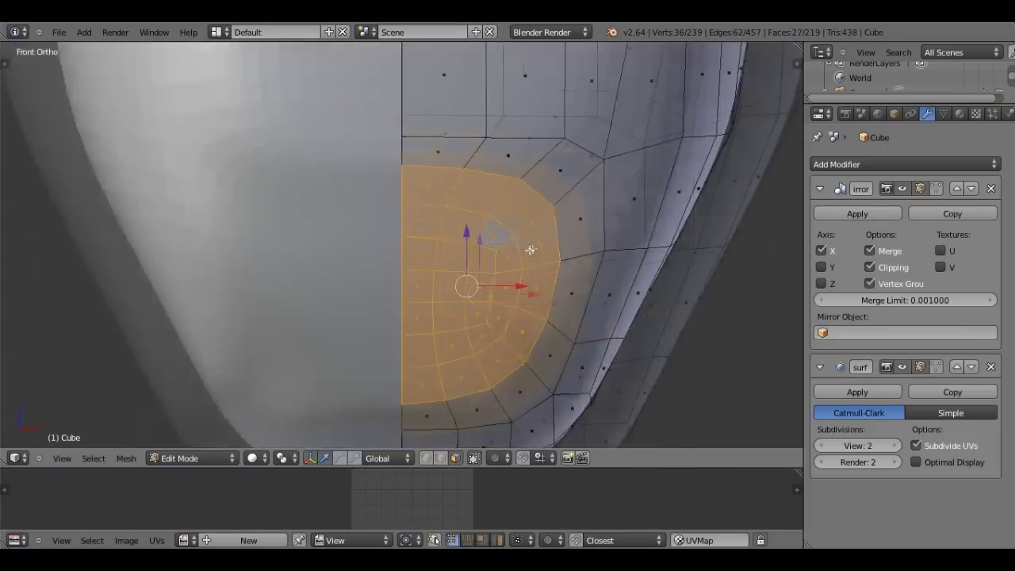
{"action": "right_click", "coordinate": [443, 321]}
{"action": "scroll", "coordinate": [442, 320], "scroll_direction": "down", "scroll_amount": 2}
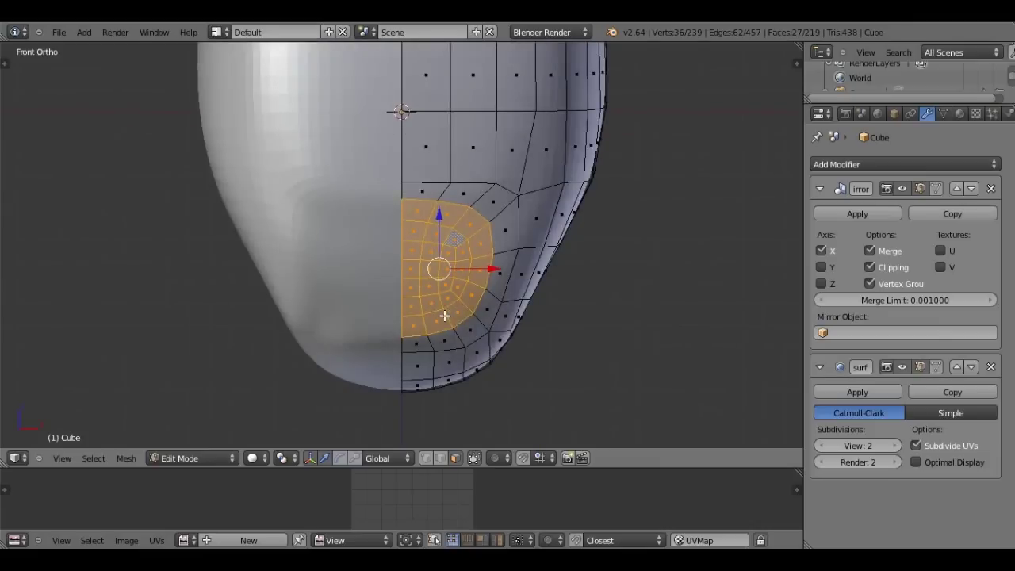
{"action": "scroll", "coordinate": [444, 315], "scroll_direction": "up", "scroll_amount": 2}
{"action": "key", "text": "c"}
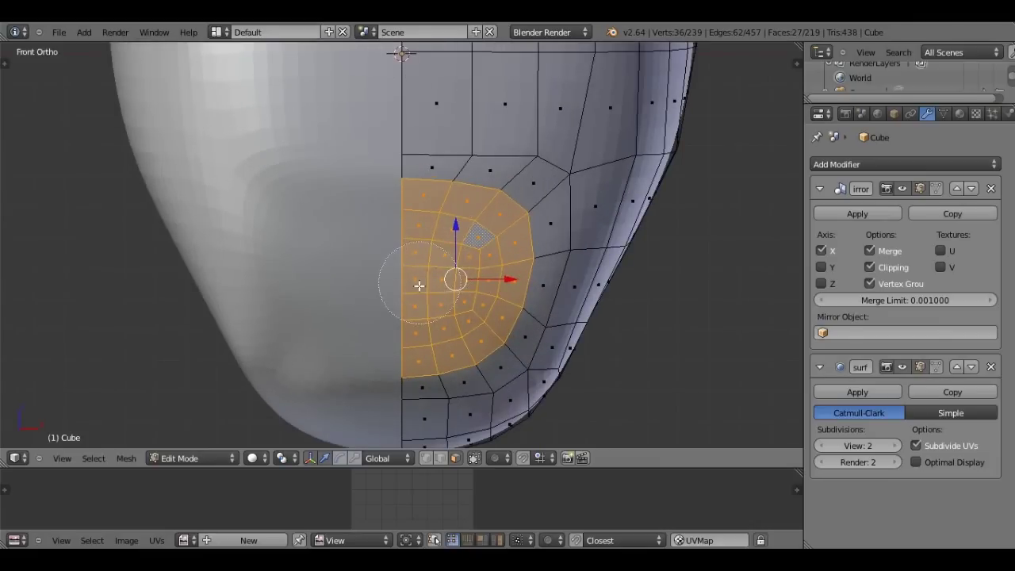
{"action": "right_click", "coordinate": [419, 285]}
{"action": "scroll", "coordinate": [419, 286], "scroll_direction": "down", "scroll_amount": 2}
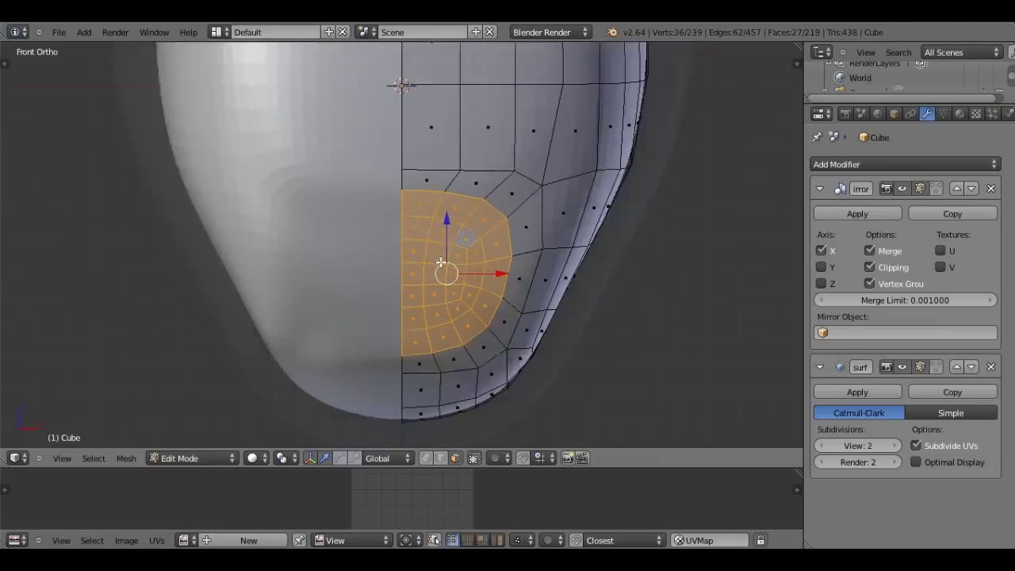
{"action": "scroll", "coordinate": [418, 285], "scroll_direction": "down", "scroll_amount": 1}
{"action": "scroll", "coordinate": [420, 287], "scroll_direction": "up", "scroll_amount": 2}
{"action": "scroll", "coordinate": [425, 288], "scroll_direction": "up", "scroll_amount": 1}
- Delete the 27 selected mouth faces to open a hole in the head
{"action": "key", "text": "x"}
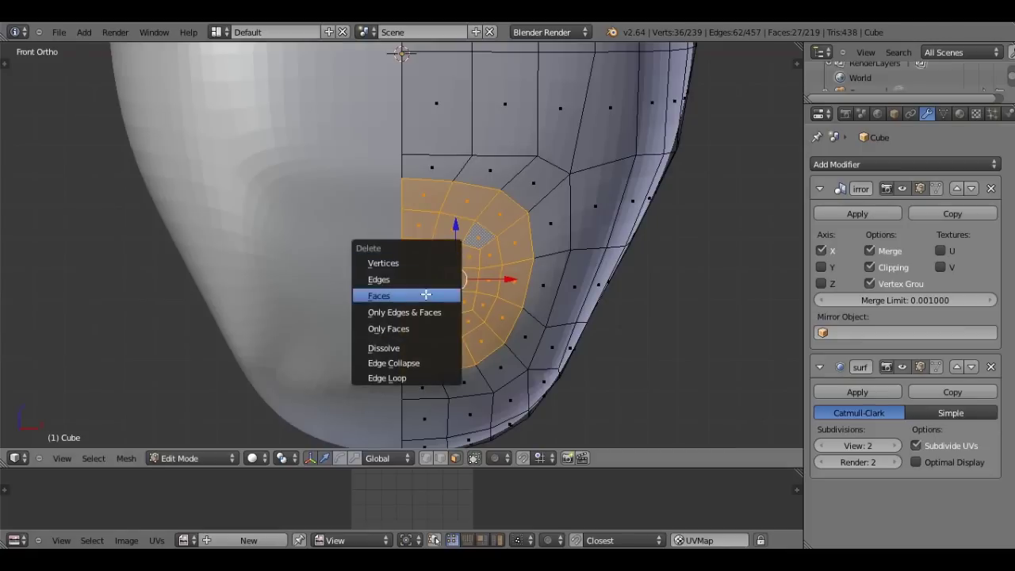
{"action": "left_click", "coordinate": [426, 295]}
{"action": "mouse_move", "coordinate": [520, 332]}
{"action": "middle_mouse_down"}
{"action": "mouse_move", "coordinate": [397, 312]}
{"action": "mouse_move", "coordinate": [399, 336]}
{"action": "middle_mouse_up"}
{"action": "right_click", "coordinate": [455, 218], "text": "alt"}
{"action": "middle_click_drag", "start_coordinate": [455, 218], "coordinate": [415, 230]}
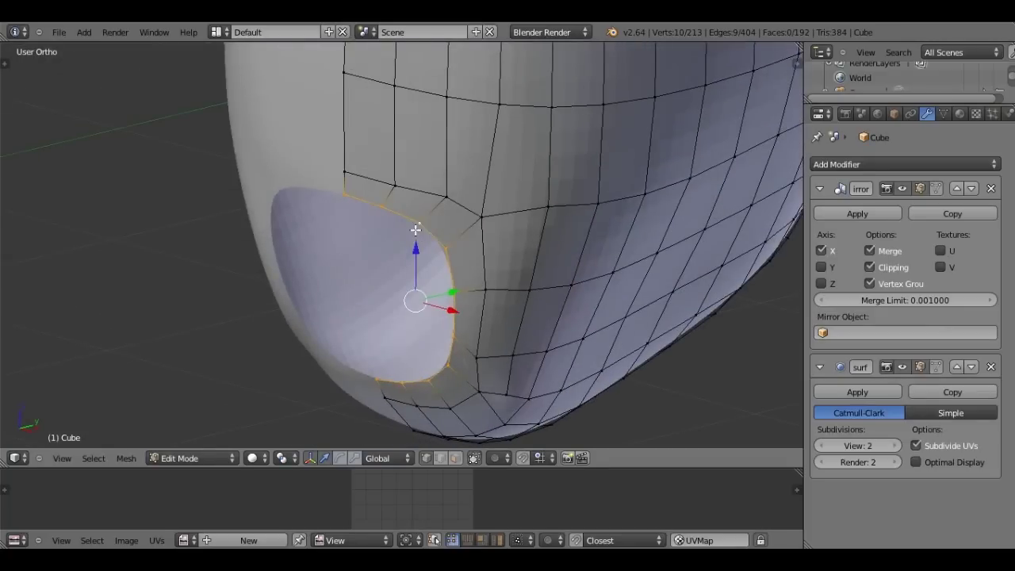
{"action": "key", "text": "KP_1"}
{"action": "scroll", "coordinate": [398, 206], "scroll_direction": "down", "scroll_amount": 1}
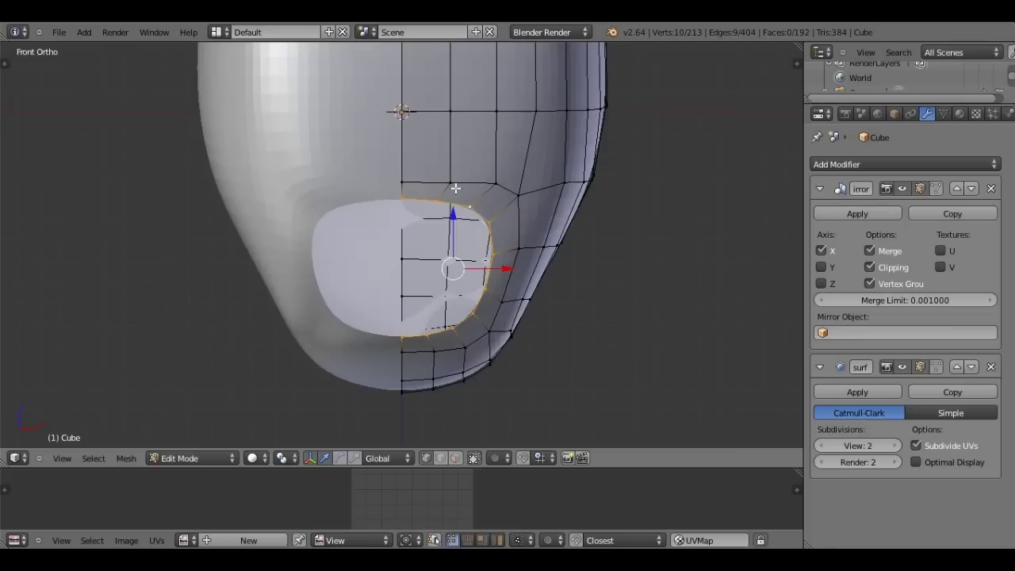
{"action": "scroll", "coordinate": [455, 188], "scroll_direction": "down", "scroll_amount": 1}
- Select the ring of faces around the hole and stretch it taller along Z
{"action": "key", "text": "ctrl+KP_Add"}
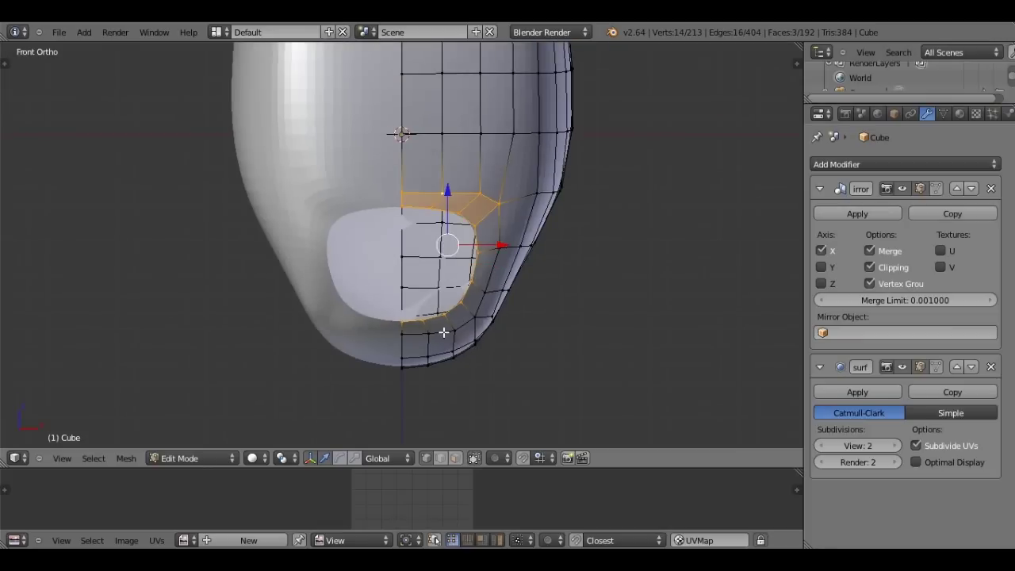
{"action": "right_click", "coordinate": [474, 317], "text": "ctrl"}
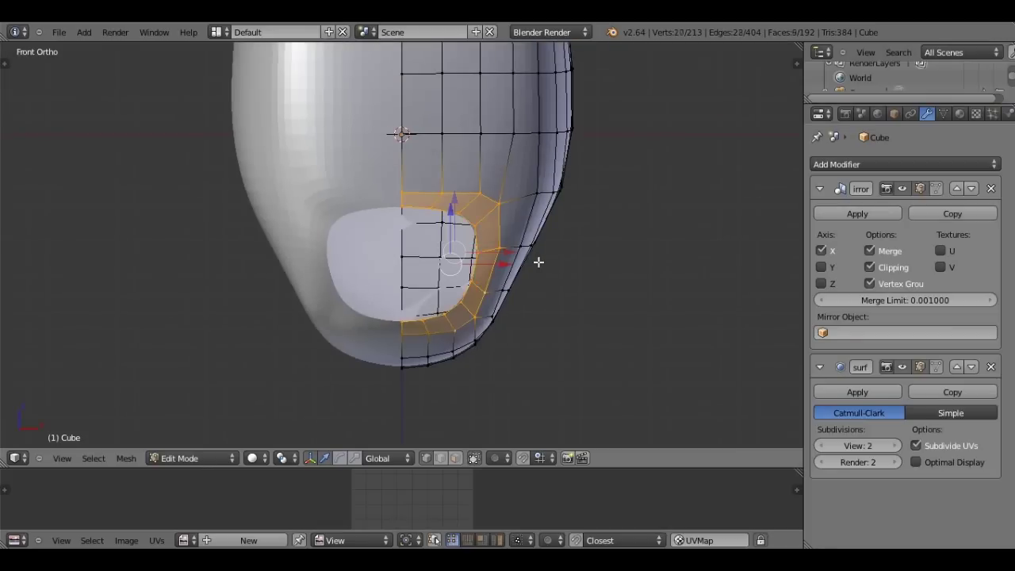
{"action": "key", "text": "s"}
{"action": "key", "text": "z"}
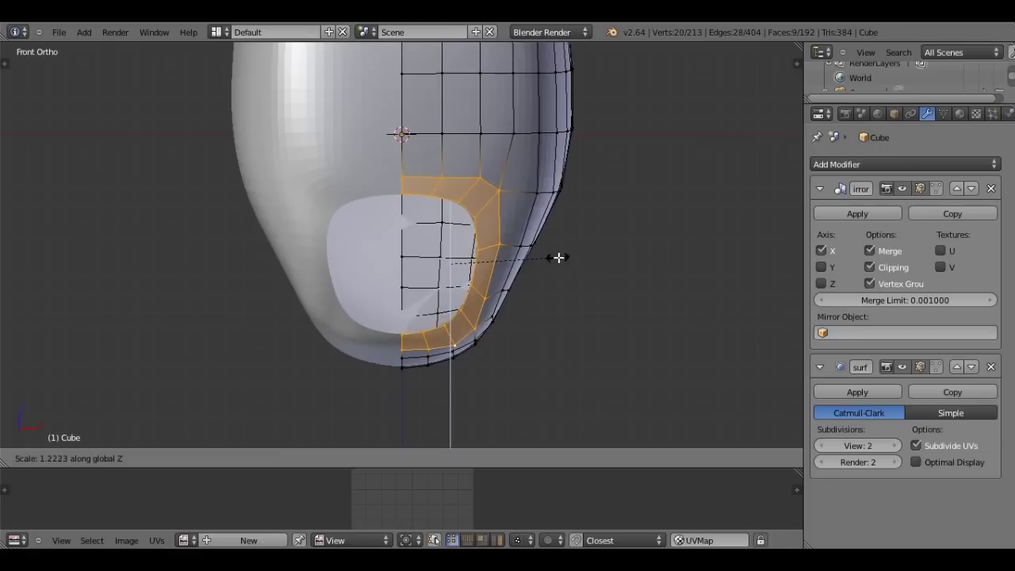
{"action": "key", "text": "z"}
{"action": "key", "text": "z"}
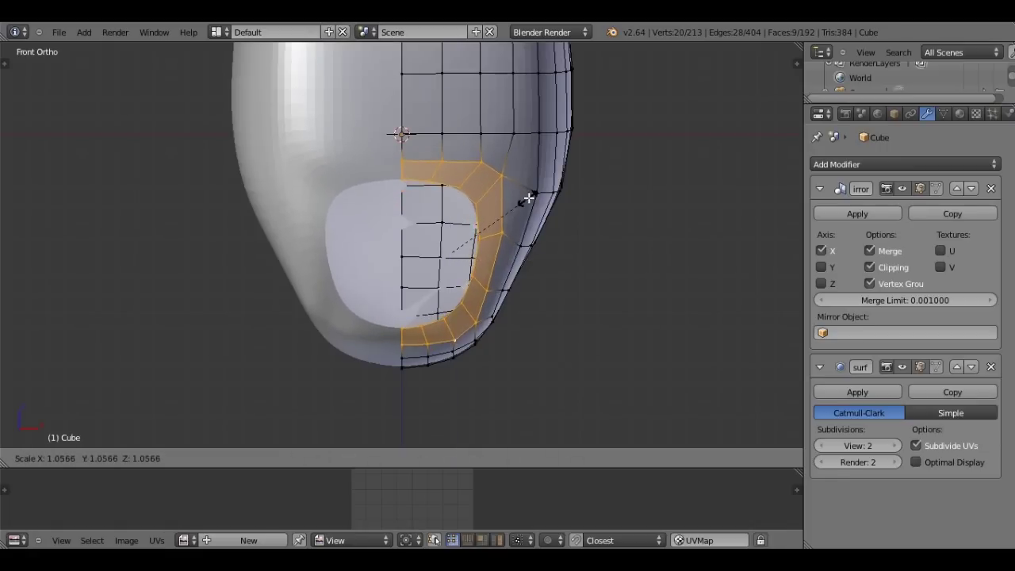
{"action": "key", "text": "z"}
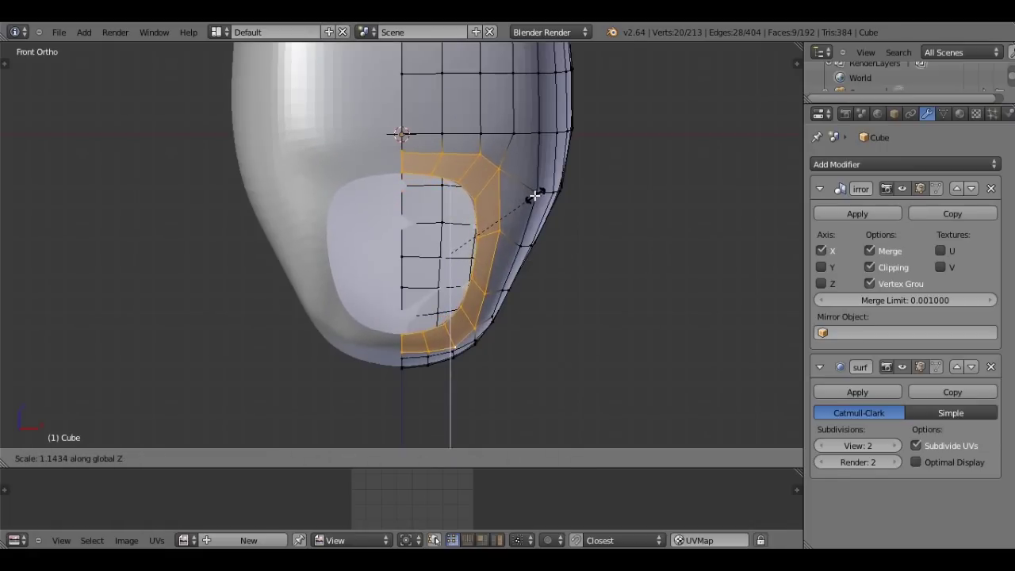
{"action": "left_click", "coordinate": [536, 195]}
- Select the edge loop bordering the mouth opening
{"action": "scroll", "coordinate": [536, 195], "scroll_direction": "up", "scroll_amount": 3}
{"action": "mouse_move", "coordinate": [535, 195]}
{"action": "middle_mouse_down"}
{"action": "mouse_move", "coordinate": [317, 183]}
{"action": "mouse_move", "coordinate": [434, 162]}
{"action": "middle_mouse_up"}
{"action": "right_click", "coordinate": [435, 163], "text": "alt"}
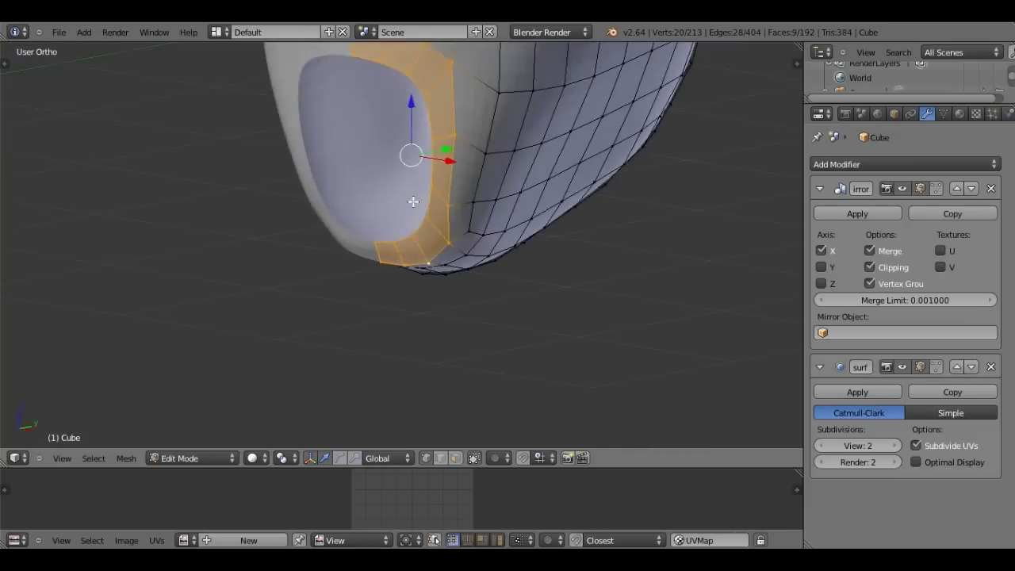
{"action": "key", "text": "w"}
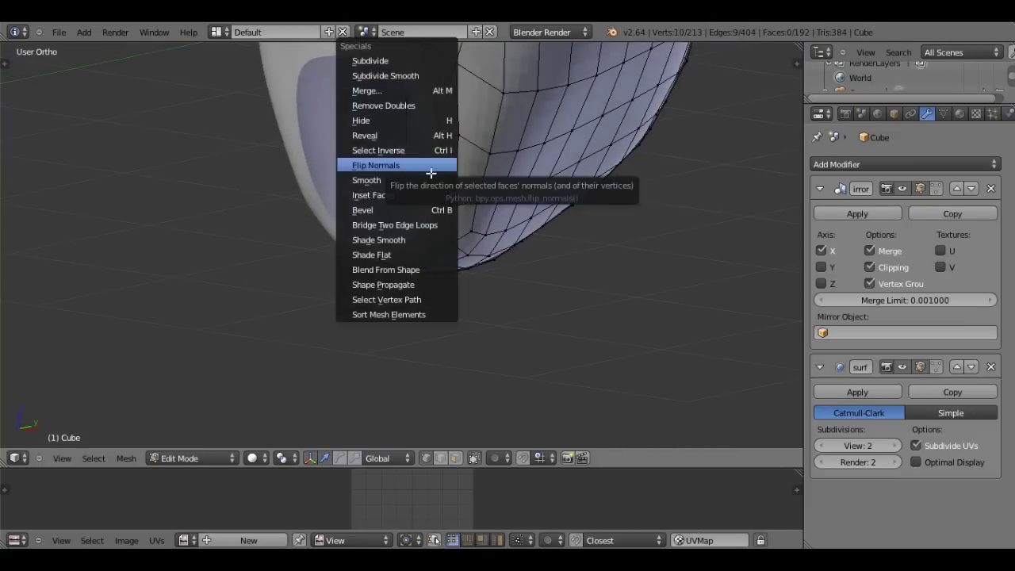
- Smooth the opening's edge loop and scale the rim down in the side view
{"action": "left_click", "coordinate": [431, 173]}
{"action": "middle_click_drag", "start_coordinate": [431, 174], "coordinate": [457, 187]}
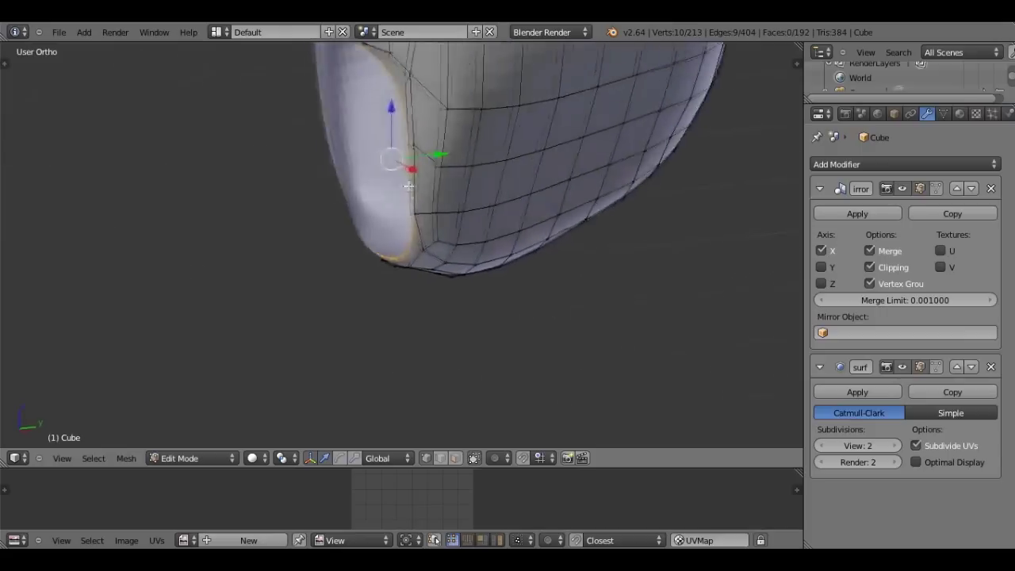
{"action": "key", "text": "KP_3"}
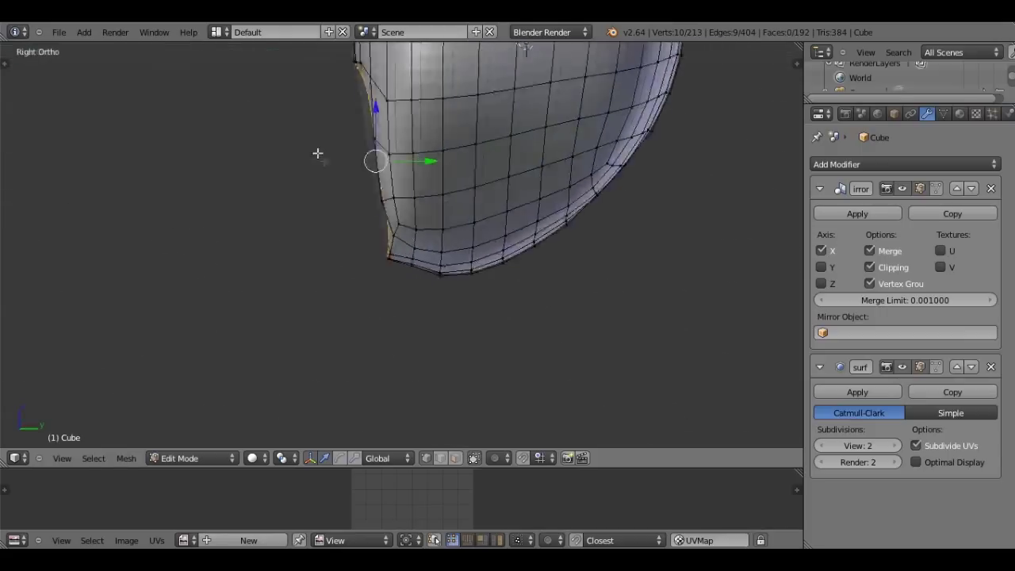
{"action": "scroll", "coordinate": [385, 320], "scroll_direction": "up", "scroll_amount": 2}
{"action": "scroll", "coordinate": [493, 295], "scroll_direction": "up", "scroll_amount": 2}
{"action": "key", "text": "s"}
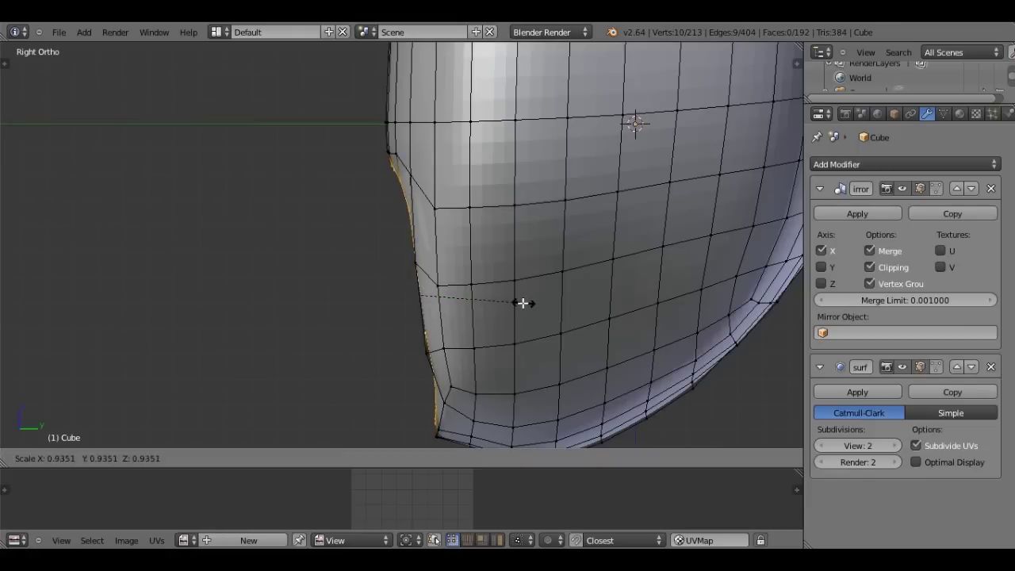
{"action": "left_click", "coordinate": [523, 303]}
- Pull the rim loop back along Y and narrow it with a Y-axis scale
{"action": "middle_click_drag", "start_coordinate": [519, 296], "coordinate": [513, 289], "text": "shift"}
{"action": "key", "text": "g"}
{"action": "key", "text": "y"}
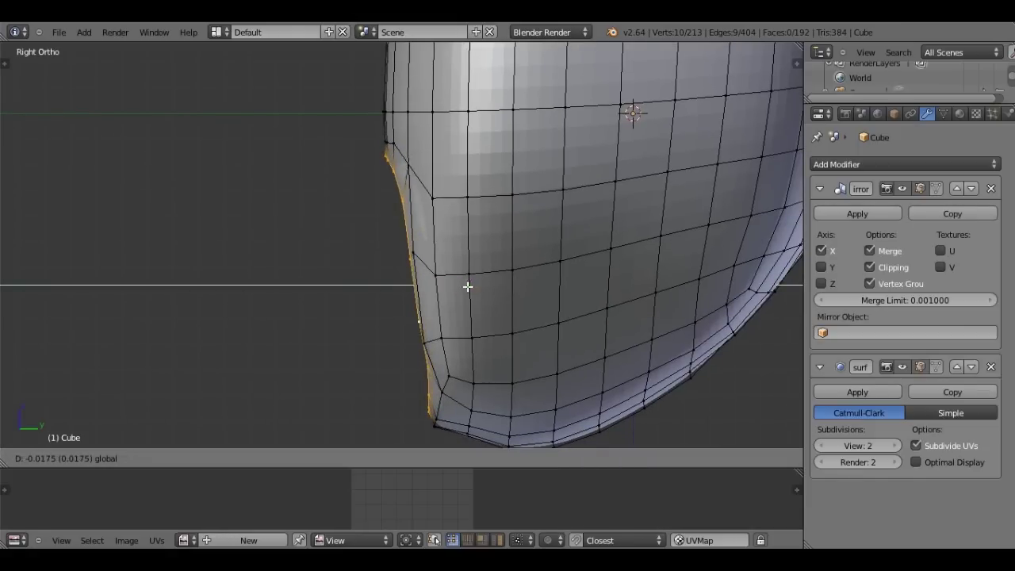
{"action": "left_click", "coordinate": [468, 286]}
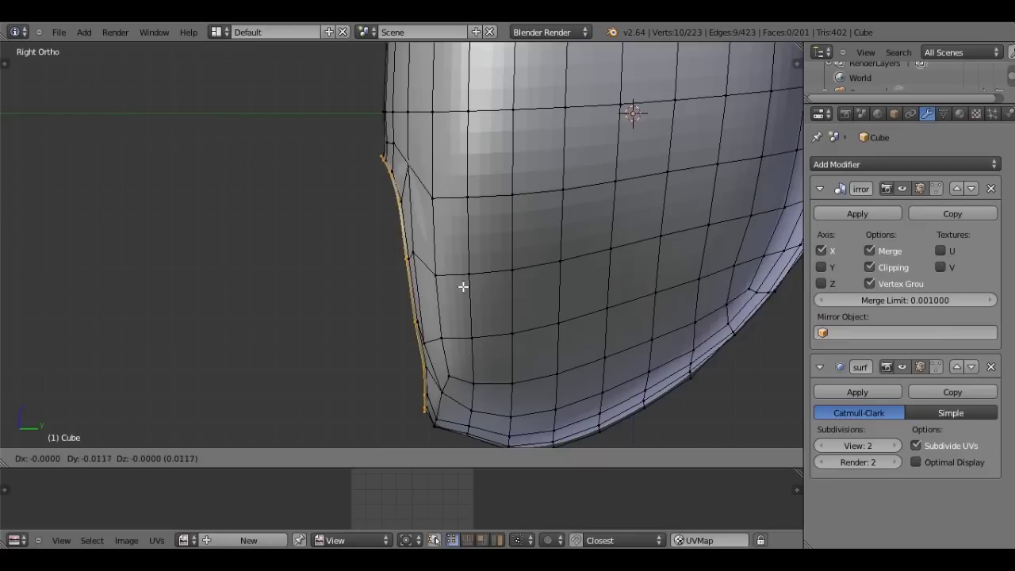
{"action": "key", "text": "s"}
{"action": "key", "text": "y"}
{"action": "left_click", "coordinate": [471, 290]}
{"action": "middle_click_drag", "start_coordinate": [471, 290], "coordinate": [526, 287]}
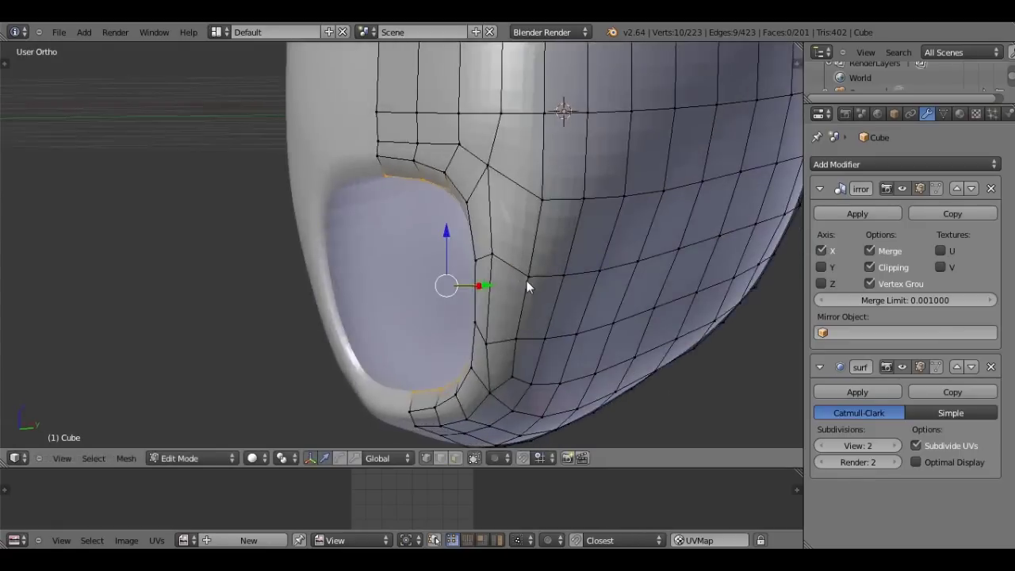
- Preview the smoothed head in Object Mode, then return to mesh editing
{"action": "key", "text": "Tab"}
{"action": "scroll", "coordinate": [476, 261], "scroll_direction": "down", "scroll_amount": 4}
{"action": "mouse_move", "coordinate": [404, 262]}
{"action": "middle_mouse_down"}
{"action": "mouse_move", "coordinate": [487, 163]}
{"action": "mouse_move", "coordinate": [394, 270]}
{"action": "middle_mouse_up"}
{"action": "key", "text": "Tab"}
{"action": "scroll", "coordinate": [358, 210], "scroll_direction": "up", "scroll_amount": 4}
{"action": "mouse_move", "coordinate": [359, 210]}
{"action": "middle_mouse_down"}
{"action": "mouse_move", "coordinate": [329, 229]}
{"action": "mouse_move", "coordinate": [349, 175]}
{"action": "mouse_move", "coordinate": [351, 100]}
{"action": "mouse_move", "coordinate": [381, 224]}
{"action": "mouse_move", "coordinate": [505, 219]}
{"action": "middle_mouse_up"}
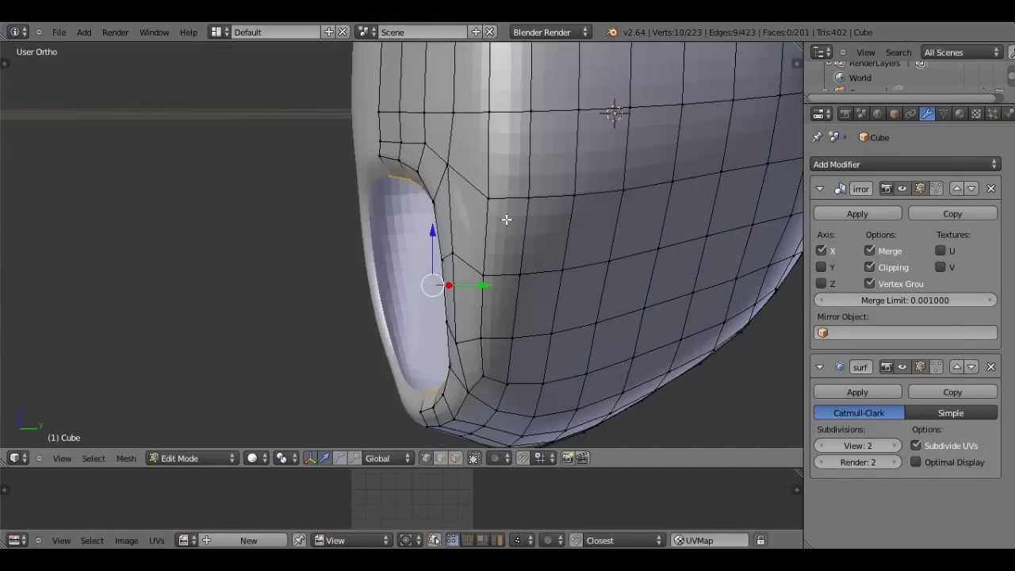
- In side wireframe view, push the rim loop back along Y and resize it
{"action": "key", "text": "KP_3"}
{"action": "key", "text": "z"}
{"action": "key", "text": "g"}
{"action": "key", "text": "y"}
{"action": "key", "text": "s"}
{"action": "left_click", "coordinate": [523, 254]}
- Extrude the rim edges into the head along Y and resize the new inner rim
{"action": "key", "text": "e"}
{"action": "key", "text": "y"}
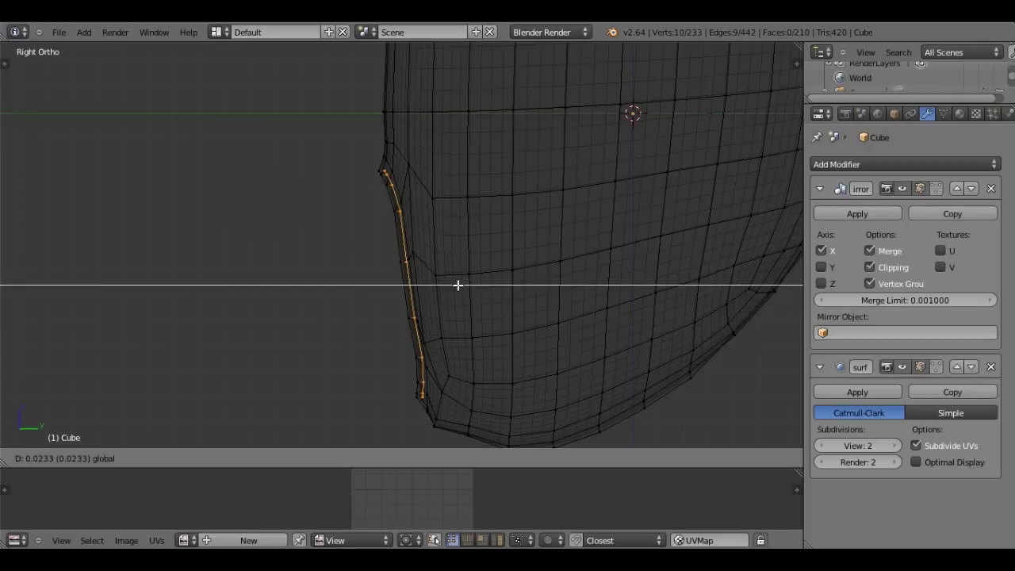
{"action": "left_click", "coordinate": [457, 285]}
{"action": "middle_click_drag", "start_coordinate": [457, 284], "coordinate": [367, 196]}
{"action": "key", "text": "z"}
{"action": "scroll", "coordinate": [367, 196], "scroll_direction": "up", "scroll_amount": 2}
{"action": "key", "text": "s"}
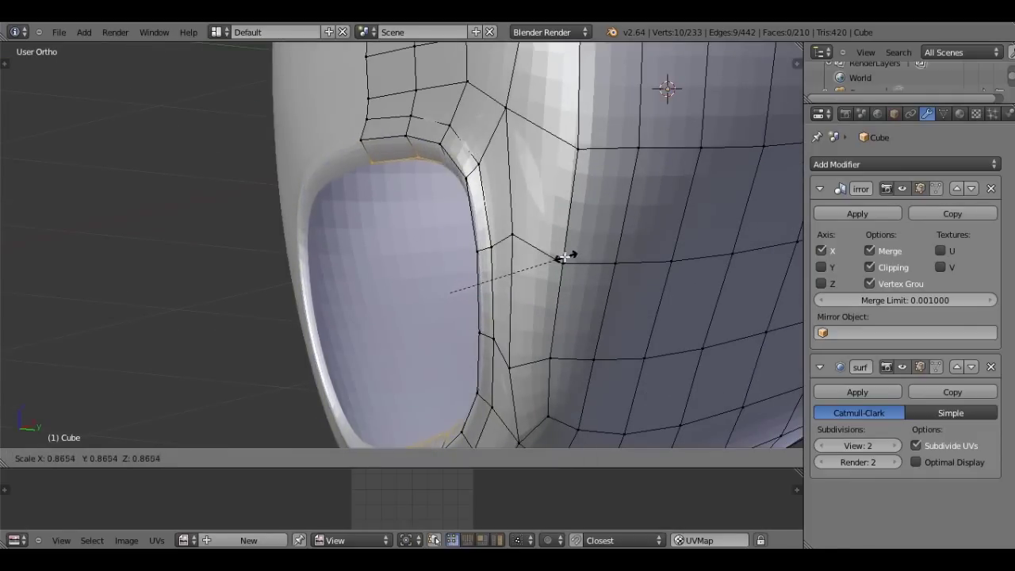
{"action": "left_click", "coordinate": [565, 257]}
- Extrude the rim edges again and move them along one axis
{"action": "mouse_move", "coordinate": [565, 256]}
{"action": "middle_mouse_down"}
{"action": "mouse_move", "coordinate": [514, 302]}
{"action": "mouse_move", "coordinate": [471, 237]}
{"action": "middle_mouse_up"}
{"action": "key", "text": "e"}
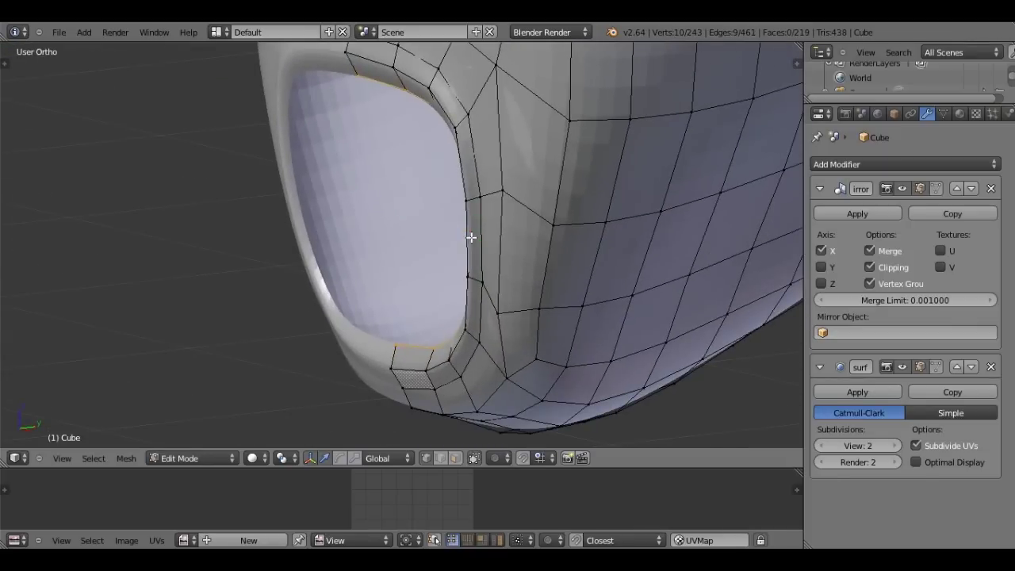
{"action": "key", "text": "g"}
{"action": "key", "text": "y"}
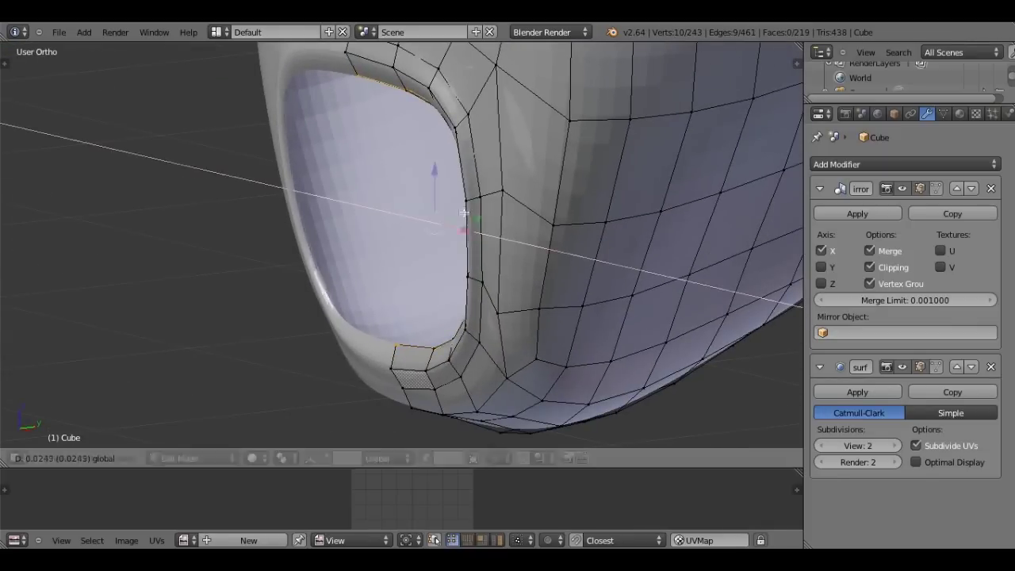
{"action": "left_click", "coordinate": [474, 222]}
- Move the rim loop further along Y, widen it slightly and rotate it a little
{"action": "middle_click_drag", "start_coordinate": [467, 226], "coordinate": [482, 219]}
{"action": "key", "text": "g"}
{"action": "key", "text": "y"}
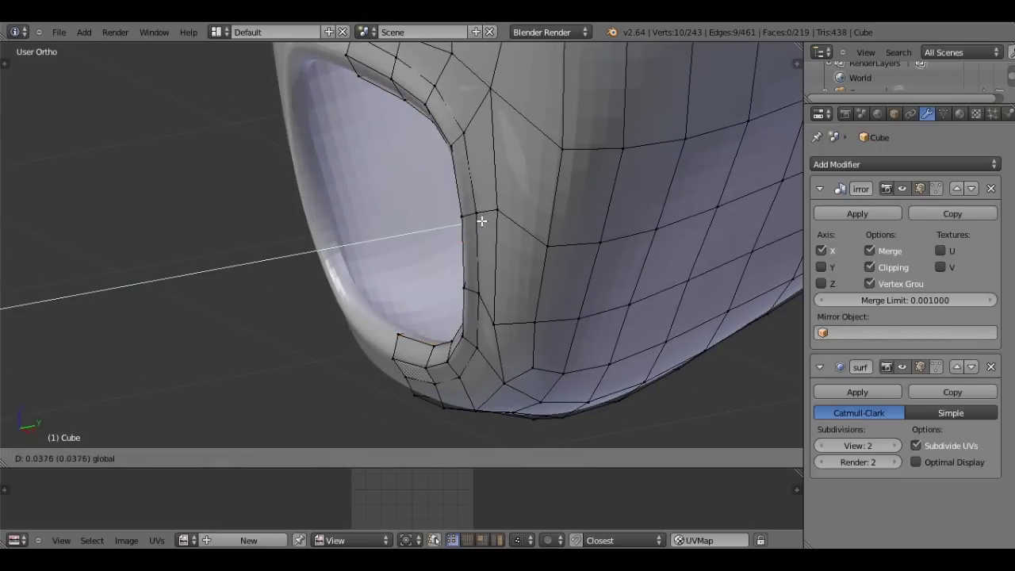
{"action": "left_click", "coordinate": [482, 220]}
{"action": "key", "text": "s"}
{"action": "left_click", "coordinate": [516, 229]}
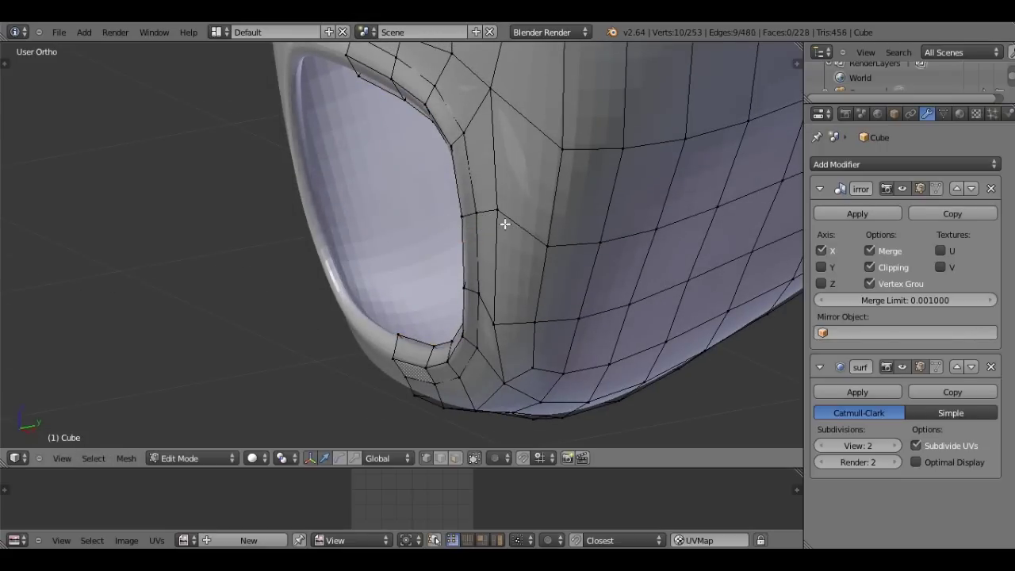
{"action": "key", "text": "r"}
{"action": "left_click", "coordinate": [578, 195]}
- Inspect the smoothed head in Object Mode from the front view
{"action": "key", "text": "Tab"}
{"action": "scroll", "coordinate": [549, 187], "scroll_direction": "down", "scroll_amount": 3}
{"action": "mouse_move", "coordinate": [536, 201]}
{"action": "middle_mouse_down"}
{"action": "mouse_move", "coordinate": [505, 132]}
{"action": "mouse_move", "coordinate": [449, 233]}
{"action": "mouse_move", "coordinate": [568, 188]}
{"action": "middle_mouse_up"}
{"action": "key", "text": "KP_1"}
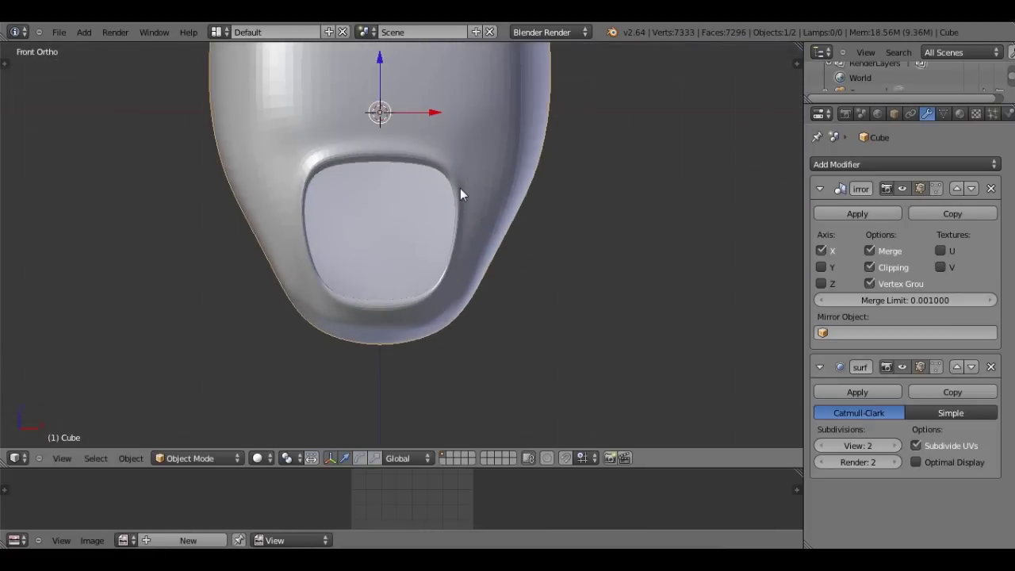
- In Edit Mode, drag the vertex at the rim's top further right
{"action": "scroll", "coordinate": [460, 190], "scroll_direction": "up", "scroll_amount": 2}
{"action": "scroll", "coordinate": [444, 182], "scroll_direction": "up", "scroll_amount": 2}
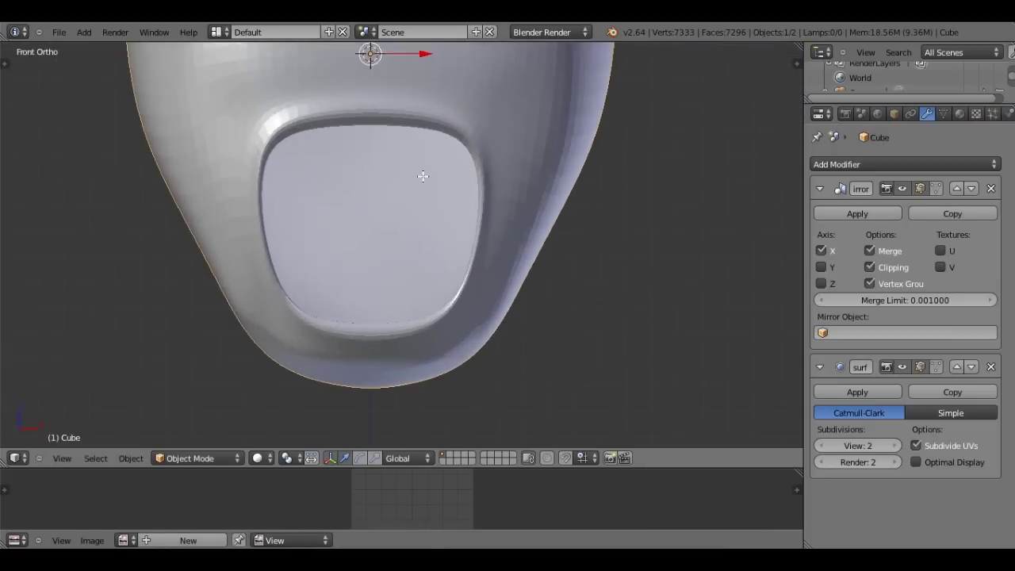
{"action": "scroll", "coordinate": [421, 238], "scroll_direction": "up", "scroll_amount": 2}
{"action": "key", "text": "Tab"}
{"action": "scroll", "coordinate": [420, 265], "scroll_direction": "up", "scroll_amount": 3}
{"action": "scroll", "coordinate": [419, 265], "scroll_direction": "up", "scroll_amount": 1}
{"action": "scroll", "coordinate": [401, 244], "scroll_direction": "up", "scroll_amount": 1}
{"action": "right_click", "coordinate": [354, 79]}
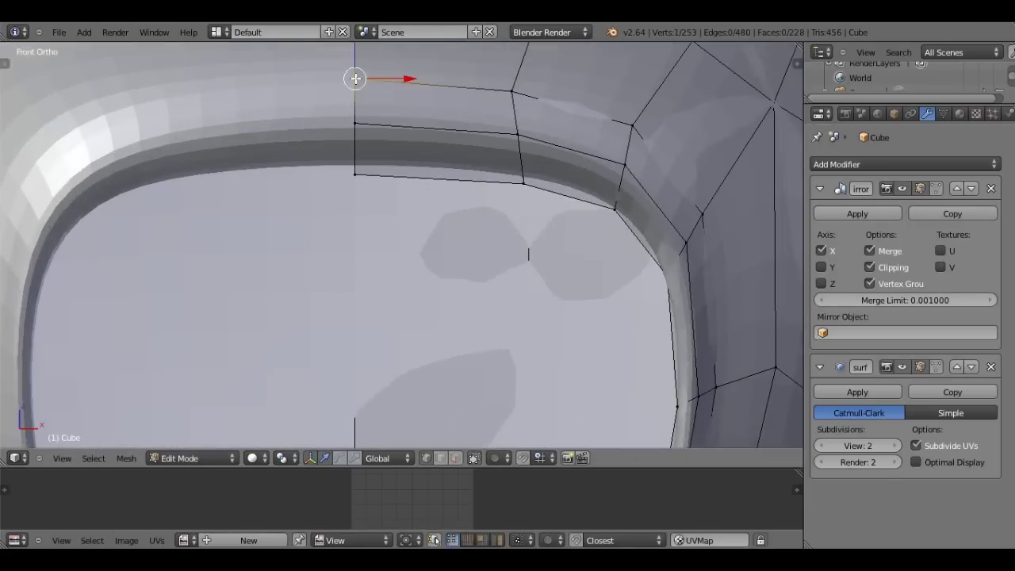
{"action": "scroll", "coordinate": [378, 119], "scroll_direction": "down", "scroll_amount": 2}
{"action": "key", "text": "g"}
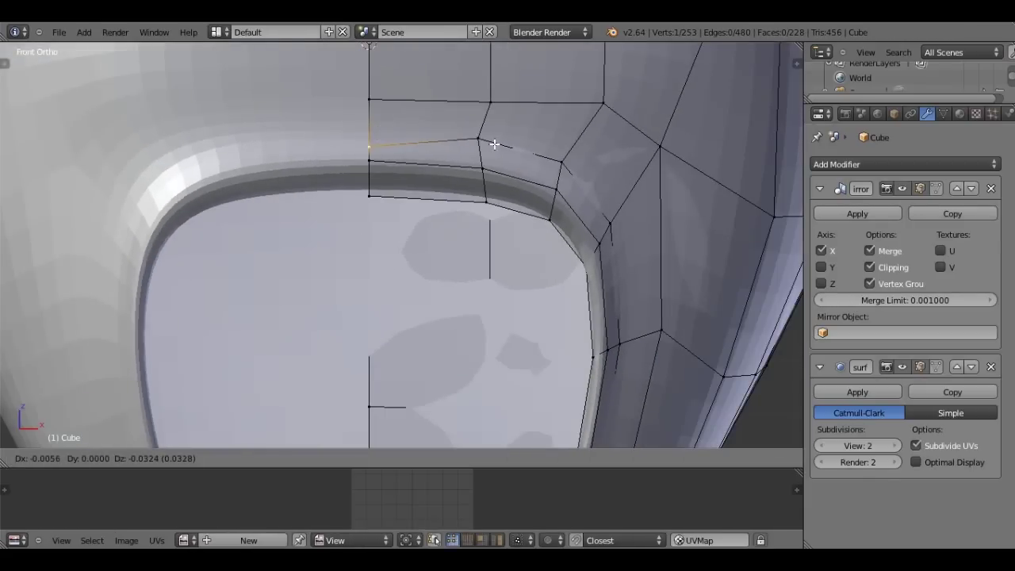
{"action": "left_click", "coordinate": [571, 161]}
- Pull that vertex back toward the rim and reposition another top rim vertex
{"action": "scroll", "coordinate": [548, 223], "scroll_direction": "down", "scroll_amount": 1}
{"action": "scroll", "coordinate": [548, 223], "scroll_direction": "down", "scroll_amount": 2}
{"action": "key", "text": "g"}
{"action": "left_click", "coordinate": [517, 167]}
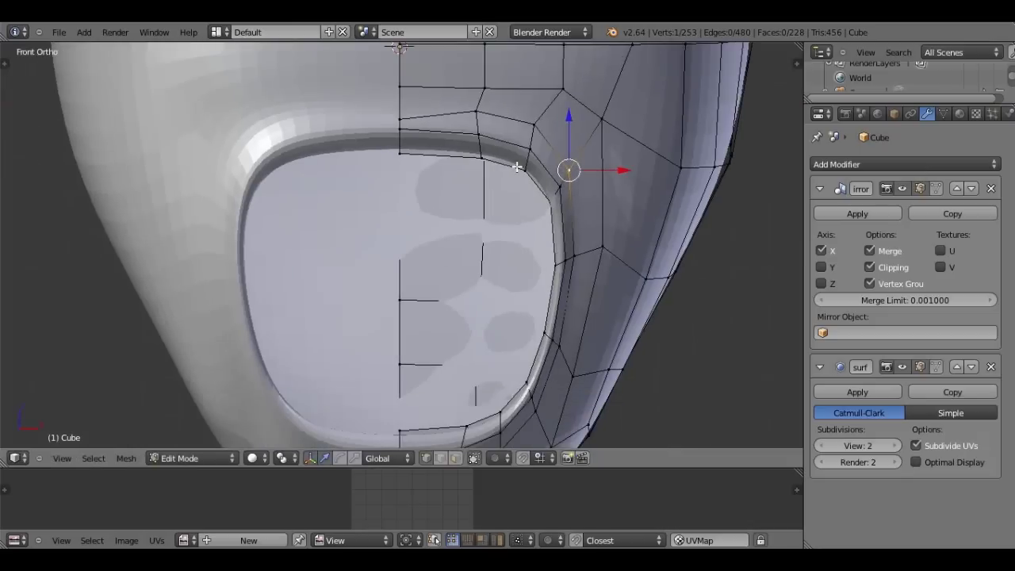
{"action": "scroll", "coordinate": [517, 167], "scroll_direction": "down", "scroll_amount": 2, "text": "shift"}
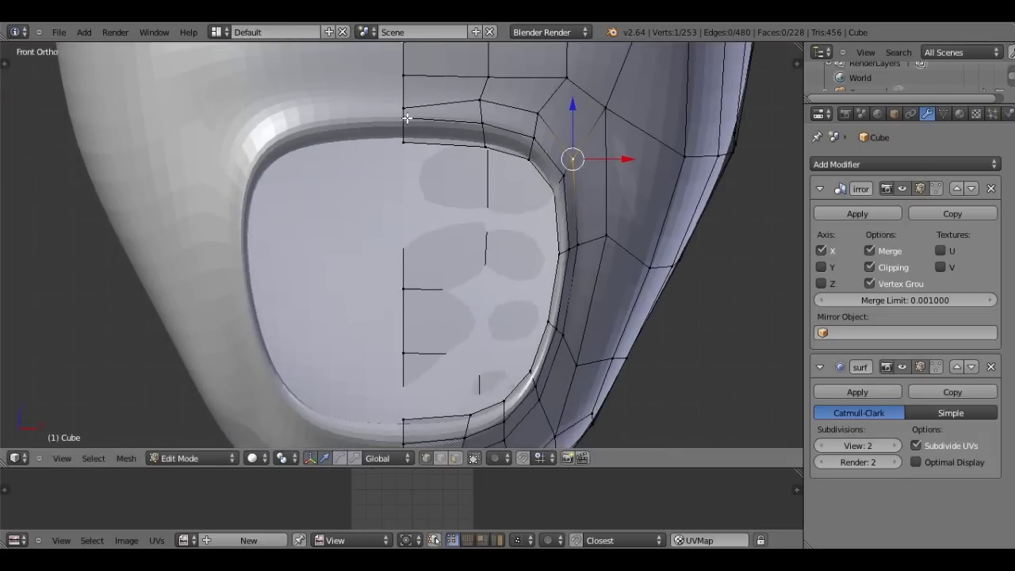
{"action": "right_click", "coordinate": [481, 113]}
{"action": "key", "text": "g"}
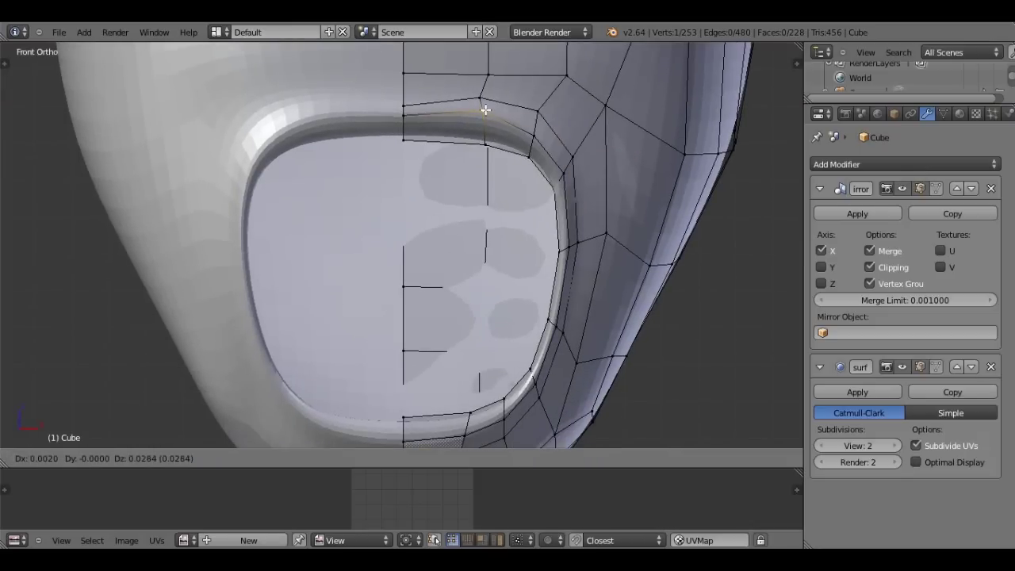
{"action": "left_click", "coordinate": [464, 131]}
- Add a loop cut around the rim and shift it along Y
{"action": "scroll", "coordinate": [408, 97], "scroll_direction": "up", "scroll_amount": 1}
{"action": "key", "text": "ctrl+r"}
{"action": "left_click", "coordinate": [405, 101]}
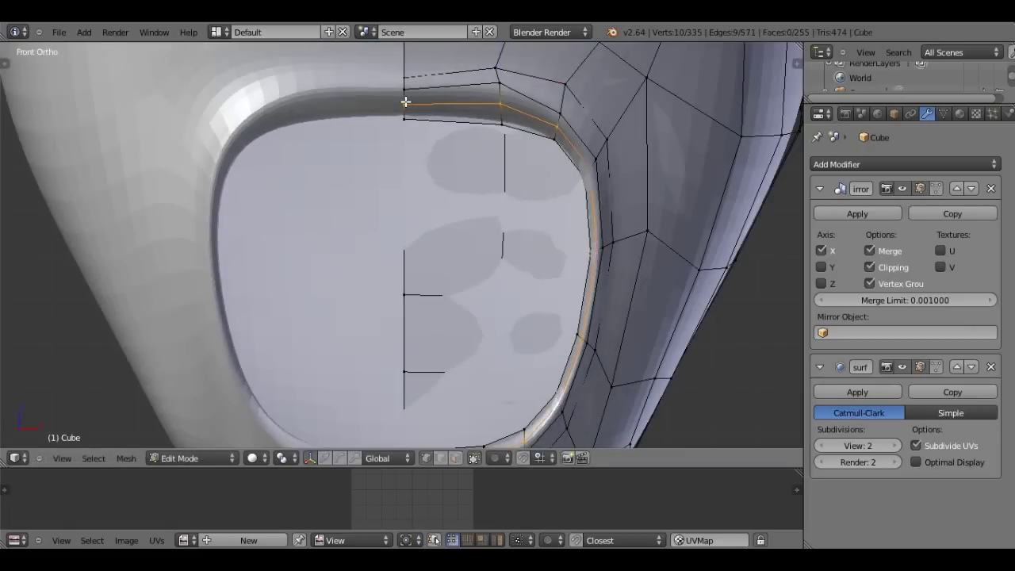
{"action": "left_click", "coordinate": [406, 102]}
{"action": "mouse_move", "coordinate": [444, 262]}
{"action": "middle_mouse_down"}
{"action": "mouse_move", "coordinate": [418, 273]}
{"action": "mouse_move", "coordinate": [444, 238]}
{"action": "middle_mouse_up"}
{"action": "scroll", "coordinate": [507, 183], "scroll_direction": "up", "scroll_amount": 2}
{"action": "key", "text": "g"}
{"action": "key", "text": "y"}
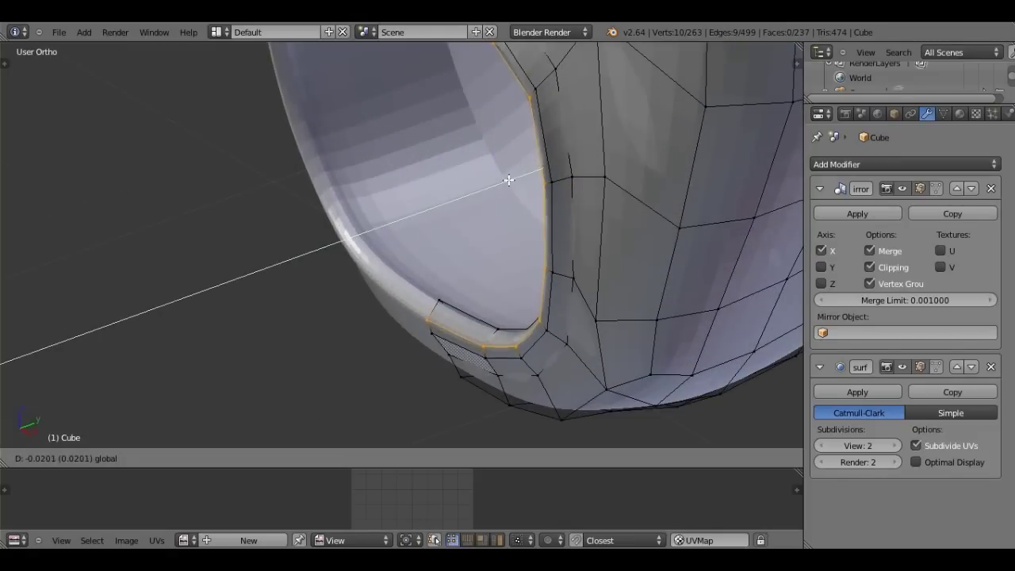
{"action": "left_click", "coordinate": [503, 185]}
- From the front view, move a vertex on the rim's top edge to round the corner
{"action": "mouse_move", "coordinate": [504, 185]}
{"action": "middle_mouse_down"}
{"action": "mouse_move", "coordinate": [664, 161]}
{"action": "mouse_move", "coordinate": [670, 151]}
{"action": "middle_mouse_up"}
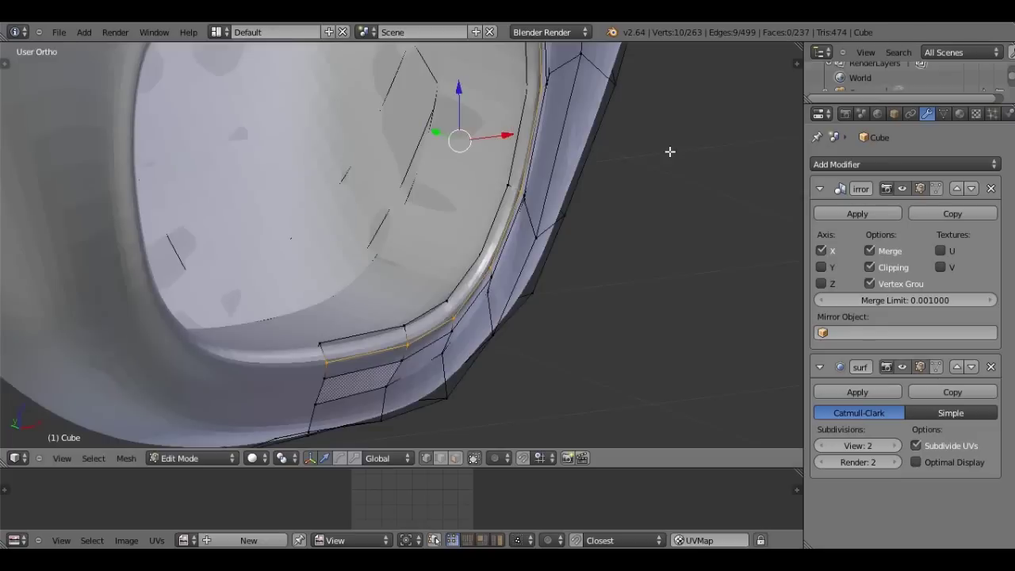
{"action": "key", "text": "KP_1"}
{"action": "scroll", "coordinate": [317, 197], "scroll_direction": "down", "scroll_amount": 2}
{"action": "scroll", "coordinate": [431, 242], "scroll_direction": "up", "scroll_amount": 3}
{"action": "scroll", "coordinate": [418, 242], "scroll_direction": "up", "scroll_amount": 2}
{"action": "scroll", "coordinate": [418, 242], "scroll_direction": "up", "scroll_amount": 2}
{"action": "right_click", "coordinate": [380, 203]}
{"action": "key", "text": "g"}
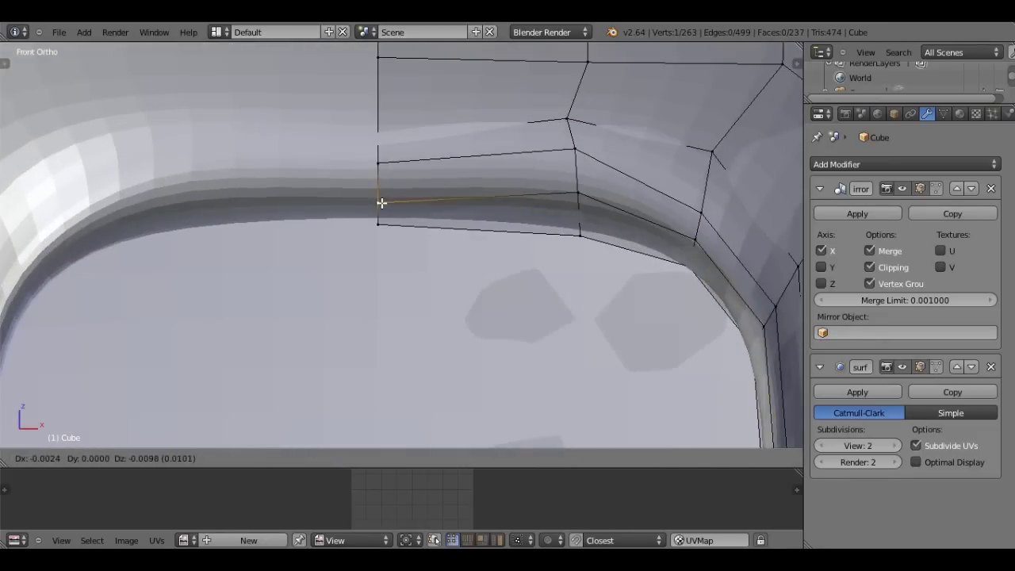
{"action": "left_click", "coordinate": [575, 194]}
- Move the selected rim vertex again to round the opening's corner further
{"action": "scroll", "coordinate": [600, 267], "scroll_direction": "down", "scroll_amount": 2}
{"action": "scroll", "coordinate": [601, 267], "scroll_direction": "down", "scroll_amount": 2}
{"action": "middle_click_drag", "start_coordinate": [600, 267], "coordinate": [530, 128], "text": "shift"}
{"action": "key", "text": "g"}
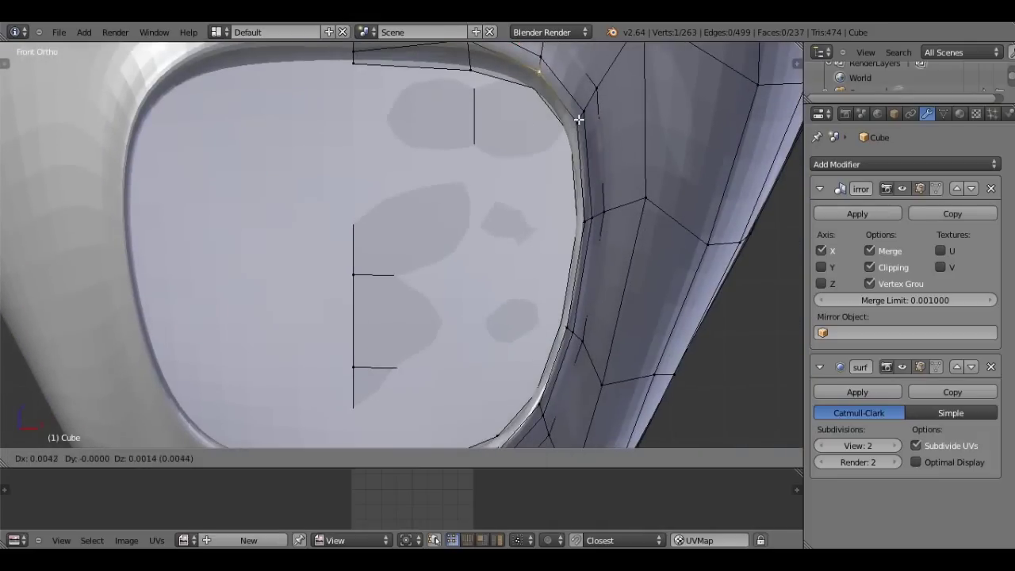
{"action": "left_click", "coordinate": [579, 118]}
{"action": "middle_click_drag", "start_coordinate": [623, 219], "coordinate": [593, 139], "text": "shift"}
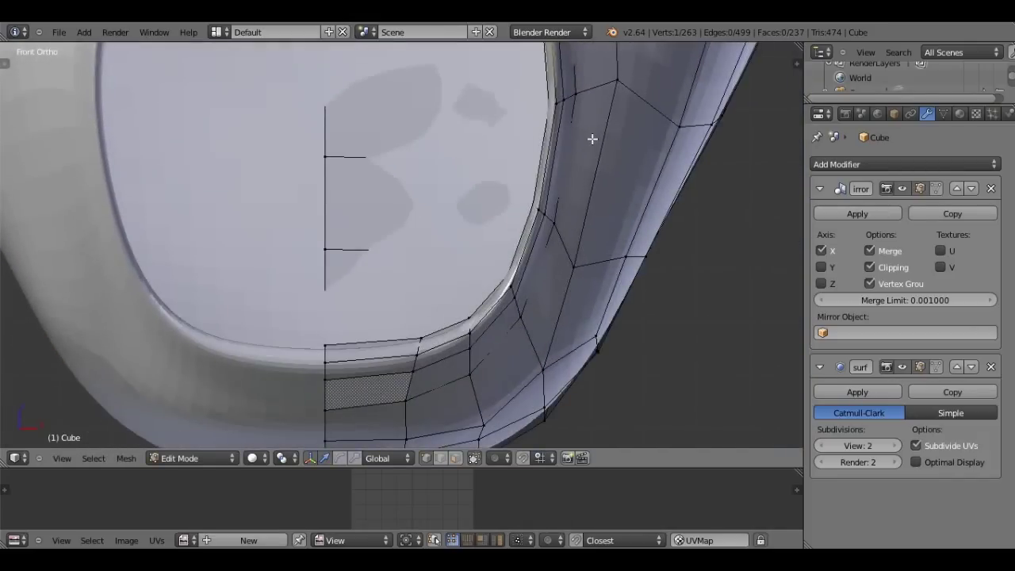
{"action": "mouse_move", "coordinate": [593, 136]}
{"action": "middle_mouse_down"}
{"action": "mouse_move", "coordinate": [291, 274]}
{"action": "mouse_move", "coordinate": [285, 301]}
{"action": "mouse_move", "coordinate": [429, 249]}
{"action": "mouse_move", "coordinate": [428, 214]}
{"action": "middle_mouse_up"}
- Check the smoothed mouth opening in Object Mode, then return to Edit Mode
{"action": "key", "text": "Tab"}
{"action": "scroll", "coordinate": [429, 249], "scroll_direction": "down", "scroll_amount": 3}
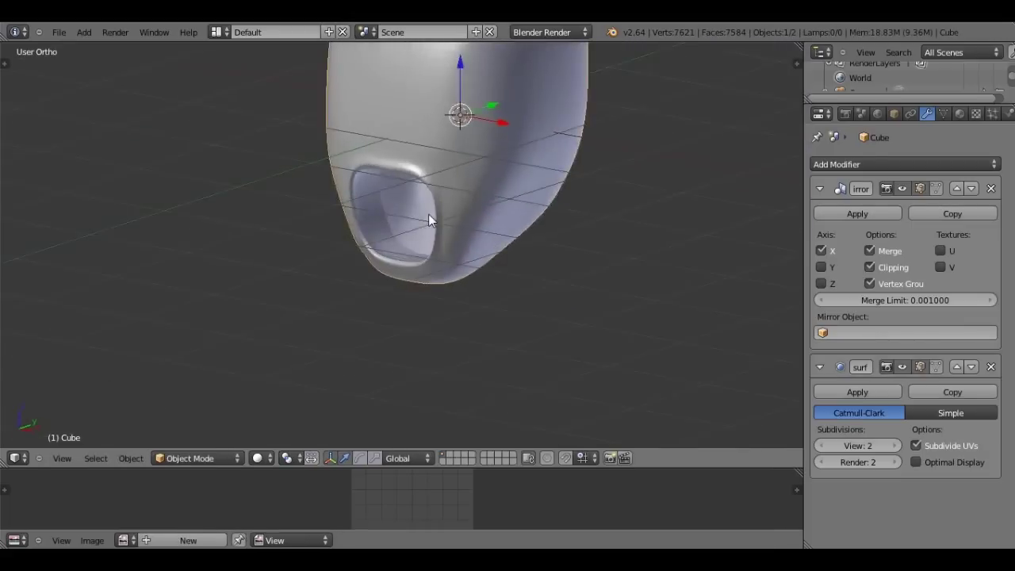
{"action": "scroll", "coordinate": [386, 214], "scroll_direction": "up", "scroll_amount": 3}
{"action": "scroll", "coordinate": [342, 181], "scroll_direction": "up", "scroll_amount": 3}
{"action": "middle_click_drag", "start_coordinate": [343, 188], "coordinate": [310, 95]}
{"action": "key", "text": "Tab"}
{"action": "scroll", "coordinate": [442, 248], "scroll_direction": "up", "scroll_amount": 2}
{"action": "middle_click_drag", "start_coordinate": [442, 247], "coordinate": [562, 256]}
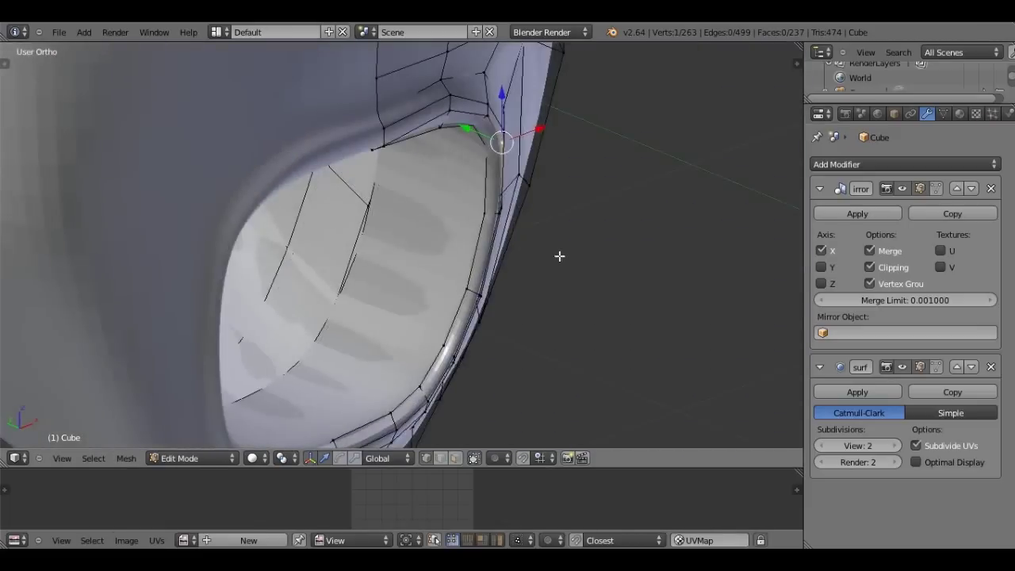
- Select the extra rim edge loop, delete its vertices, and leave Edit Mode
{"action": "right_click", "coordinate": [363, 256], "text": "alt"}
{"action": "scroll", "coordinate": [366, 188], "scroll_direction": "up", "scroll_amount": 2}
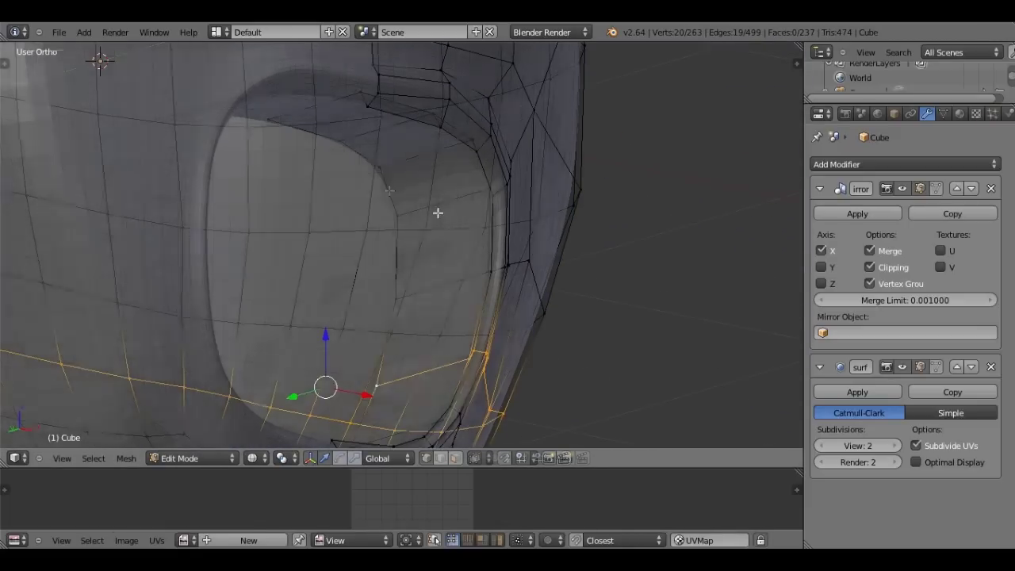
{"action": "middle_click_drag", "start_coordinate": [365, 188], "coordinate": [303, 200]}
{"action": "key", "text": "x"}
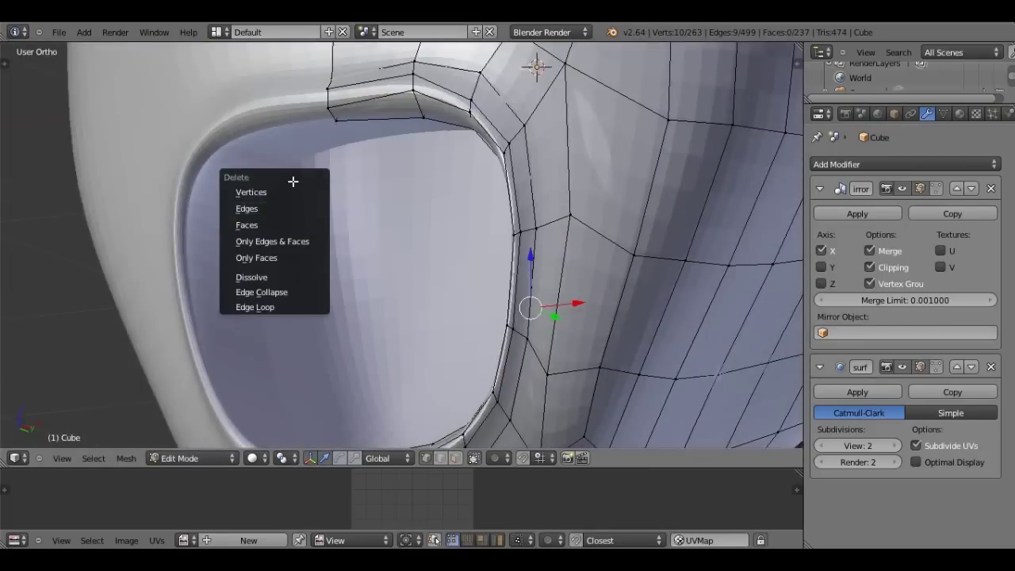
{"action": "left_click", "coordinate": [272, 191]}
{"action": "scroll", "coordinate": [349, 195], "scroll_direction": "down", "scroll_amount": 3}
{"action": "key", "text": "Tab"}
{"action": "scroll", "coordinate": [349, 195], "scroll_direction": "down", "scroll_amount": 3}
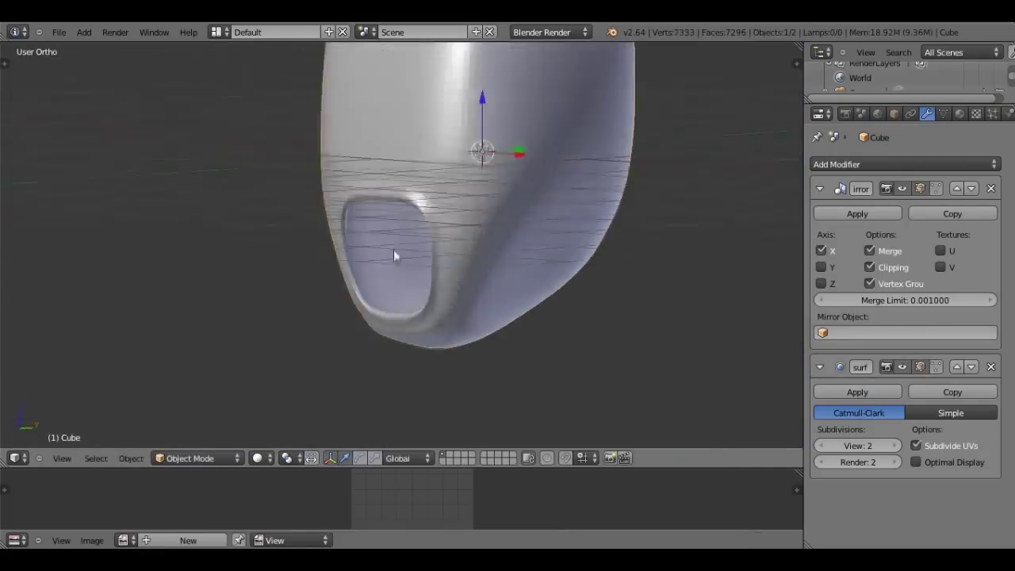
{"action": "scroll", "coordinate": [494, 273], "scroll_direction": "down", "scroll_amount": 1}
{"action": "scroll", "coordinate": [494, 273], "scroll_direction": "down", "scroll_amount": 1}
- Apply smooth shading to the head and frame it from the front
{"action": "key", "text": "t"}
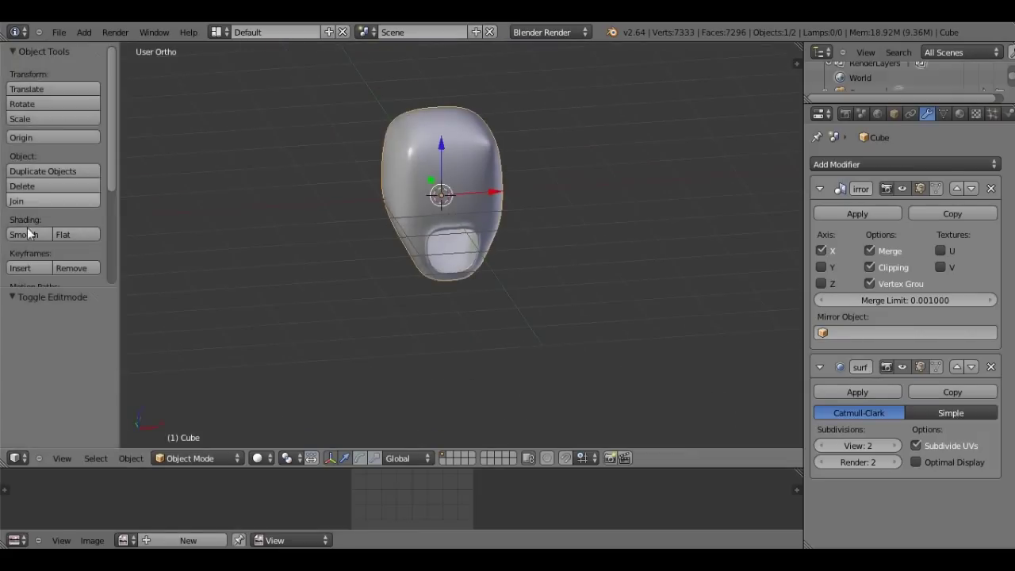
{"action": "left_click", "coordinate": [25, 235]}
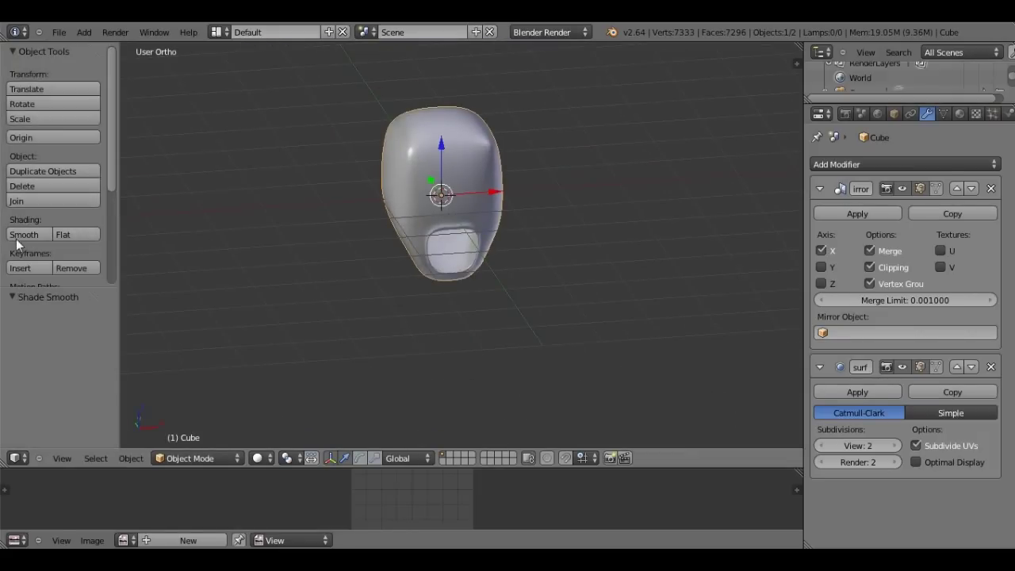
{"action": "key", "text": "t"}
{"action": "scroll", "coordinate": [374, 210], "scroll_direction": "up", "scroll_amount": 5}
{"action": "mouse_move", "coordinate": [373, 210]}
{"action": "middle_mouse_down"}
{"action": "mouse_move", "coordinate": [296, 265]}
{"action": "mouse_move", "coordinate": [425, 186]}
{"action": "mouse_move", "coordinate": [505, 181]}
{"action": "mouse_move", "coordinate": [294, 198]}
{"action": "mouse_move", "coordinate": [373, 227]}
{"action": "mouse_move", "coordinate": [420, 230]}
{"action": "middle_mouse_up"}
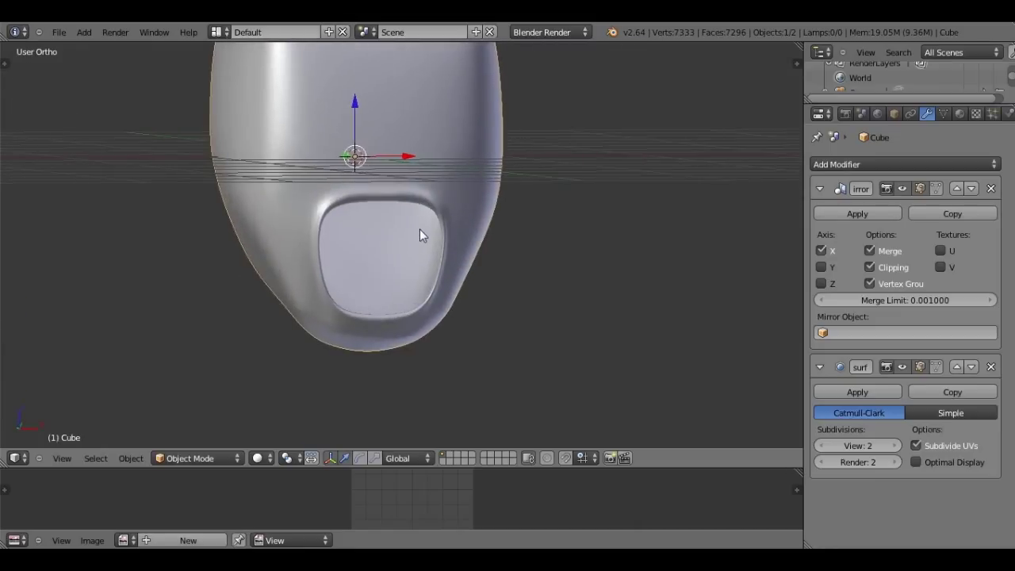
{"action": "key", "text": "KP_1"}
{"action": "middle_click_drag", "start_coordinate": [537, 263], "coordinate": [564, 333], "text": "shift"}
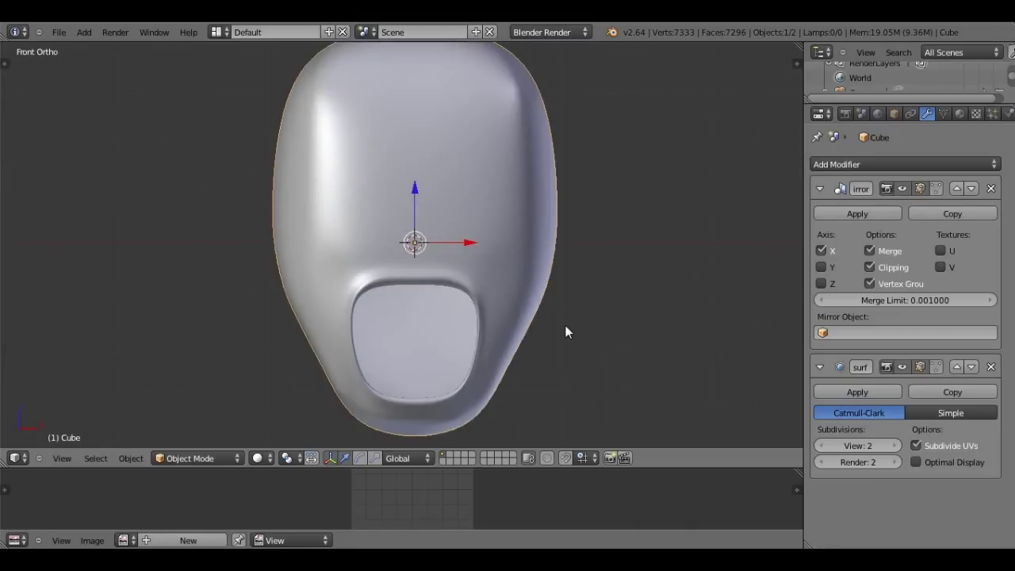
{"action": "scroll", "coordinate": [466, 309], "scroll_direction": "down", "scroll_amount": 1}
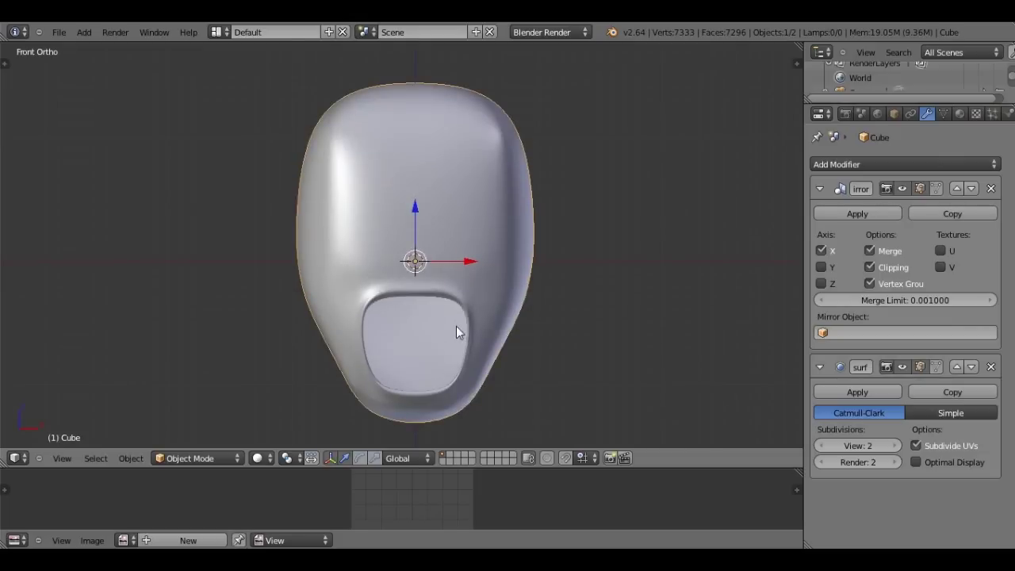
- Enable the Wire display option in the head's Object properties
{"action": "left_click", "coordinate": [894, 113]}
{"action": "scroll", "coordinate": [831, 491], "scroll_direction": "down", "scroll_amount": 4}
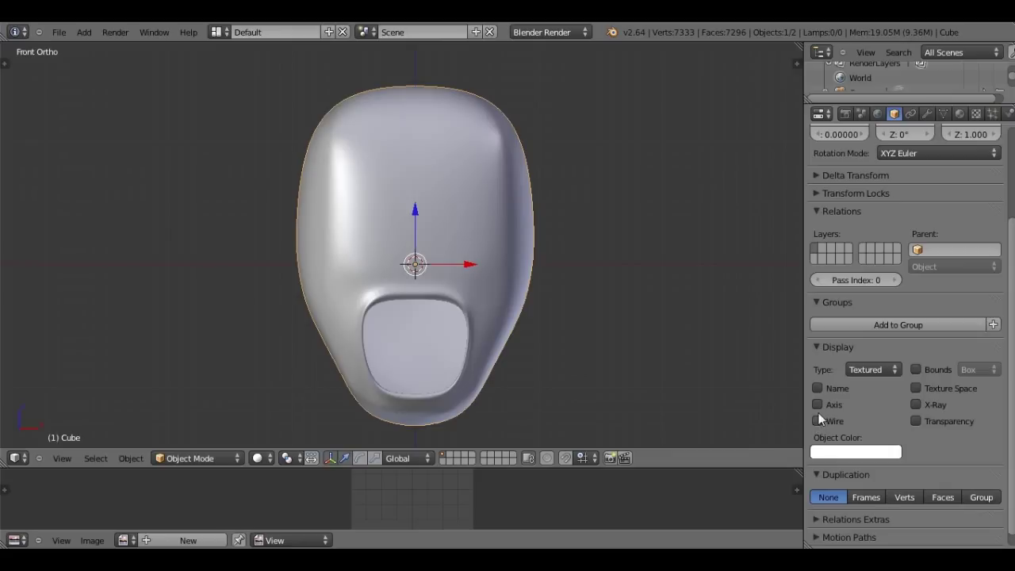
{"action": "left_click", "coordinate": [819, 419]}
{"action": "scroll", "coordinate": [486, 327], "scroll_direction": "up", "scroll_amount": 1}
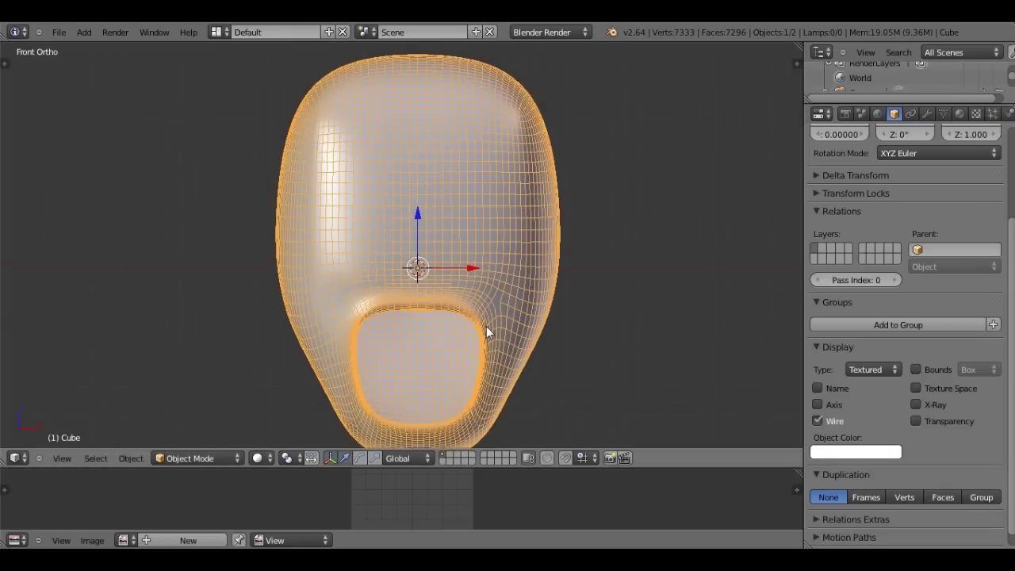
- Hide the Subdivision Surface modifier in the viewport to show the low-poly cage
{"action": "left_click", "coordinate": [927, 113]}
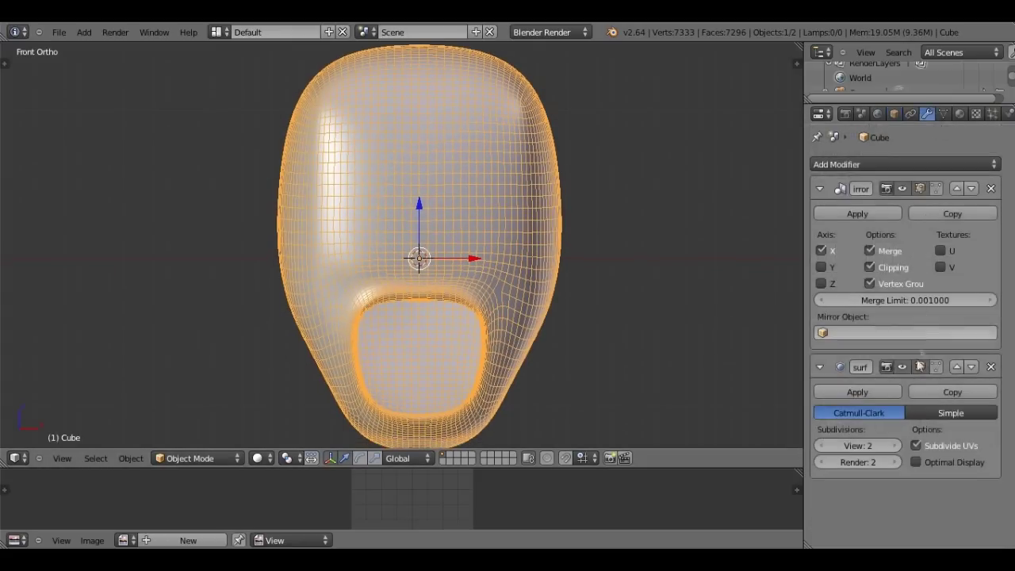
{"action": "left_click", "coordinate": [902, 367]}
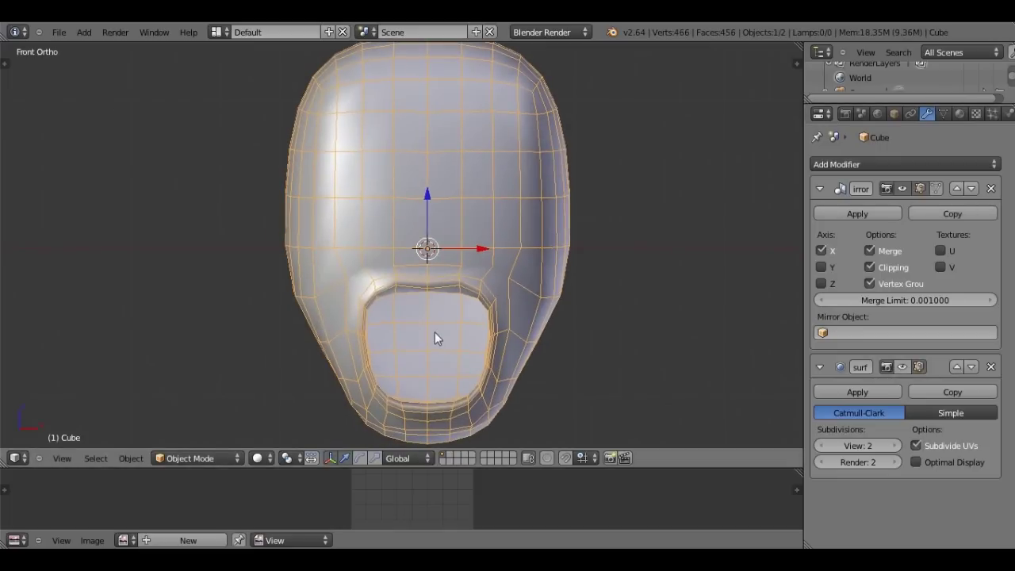
{"action": "scroll", "coordinate": [434, 332], "scroll_direction": "up", "scroll_amount": 2}
{"action": "left_click", "coordinate": [190, 457]}
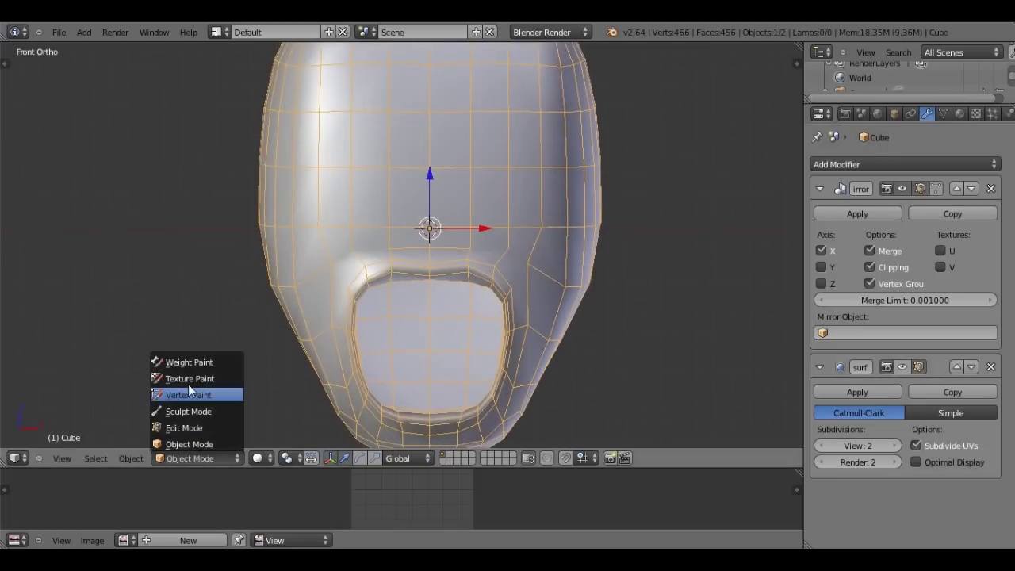
- Switch the head to Sculpt Mode, back to Object Mode, then to Sculpt Mode again
{"action": "left_click", "coordinate": [192, 413]}
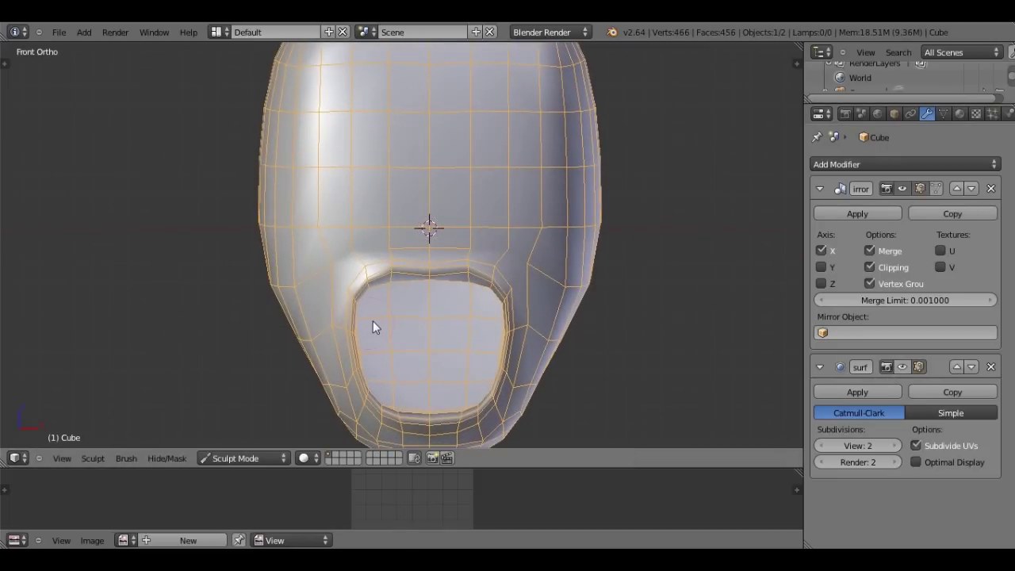
{"action": "left_click", "coordinate": [241, 455]}
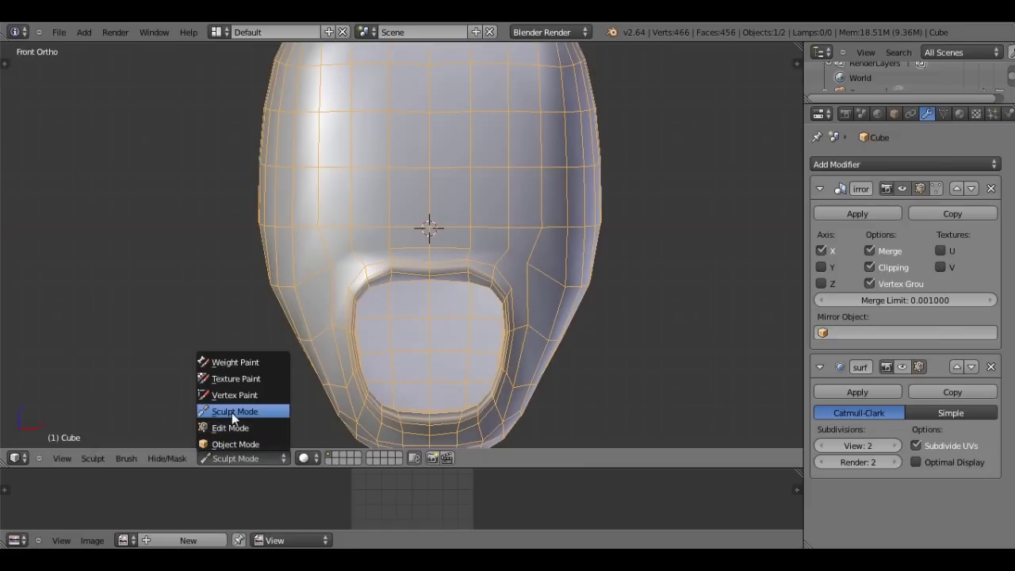
{"action": "left_click", "coordinate": [232, 413]}
{"action": "key", "text": "t"}
{"action": "scroll", "coordinate": [63, 128], "scroll_direction": "down", "scroll_amount": 5}
{"action": "scroll", "coordinate": [69, 124], "scroll_direction": "up", "scroll_amount": 5}
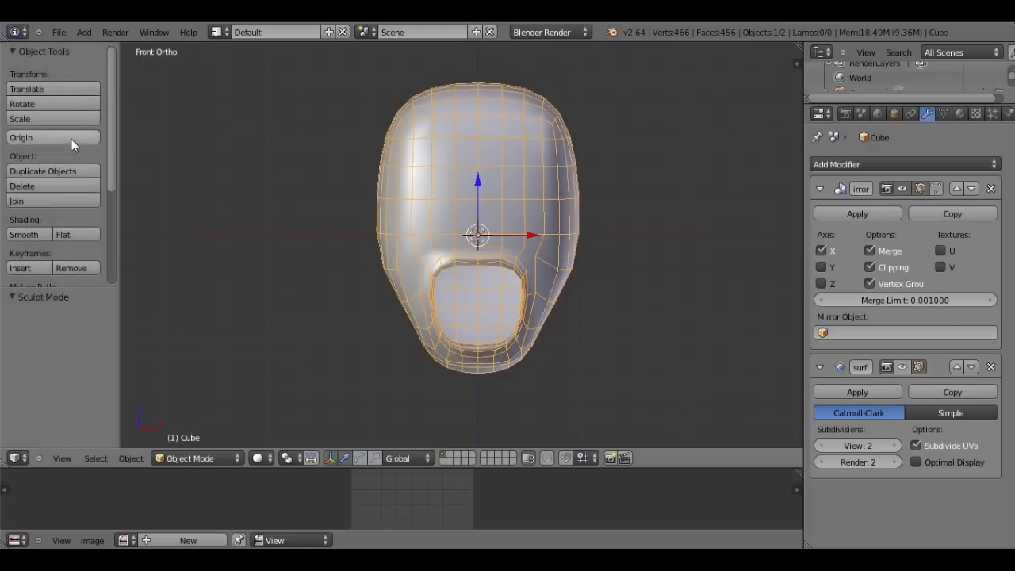
{"action": "left_click", "coordinate": [213, 460]}
{"action": "left_click", "coordinate": [202, 411]}
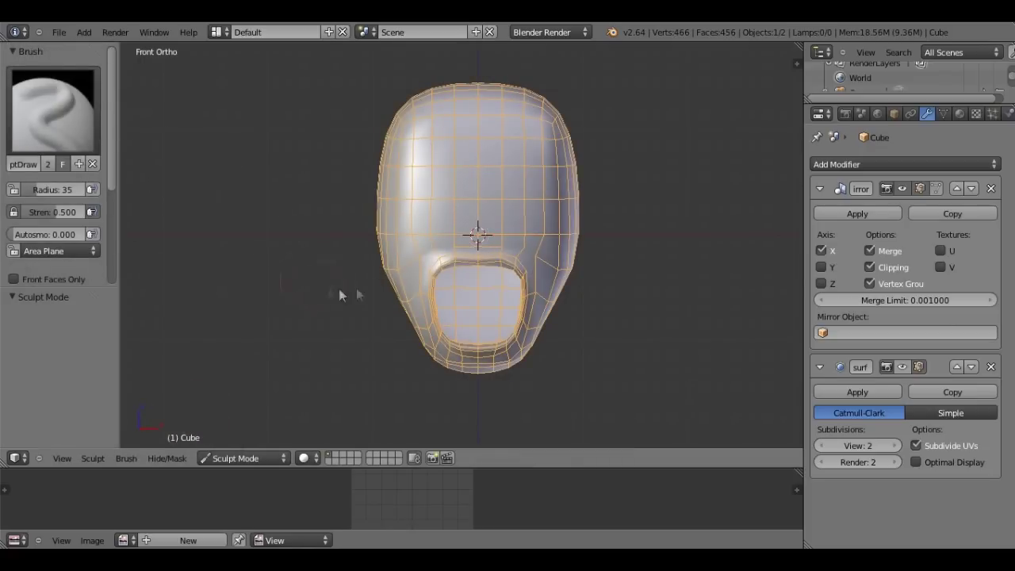
- Choose the Grab sculpt brush and raise its radius from 35 to 57
{"action": "left_click", "coordinate": [54, 113]}
{"action": "left_click", "coordinate": [548, 230]}
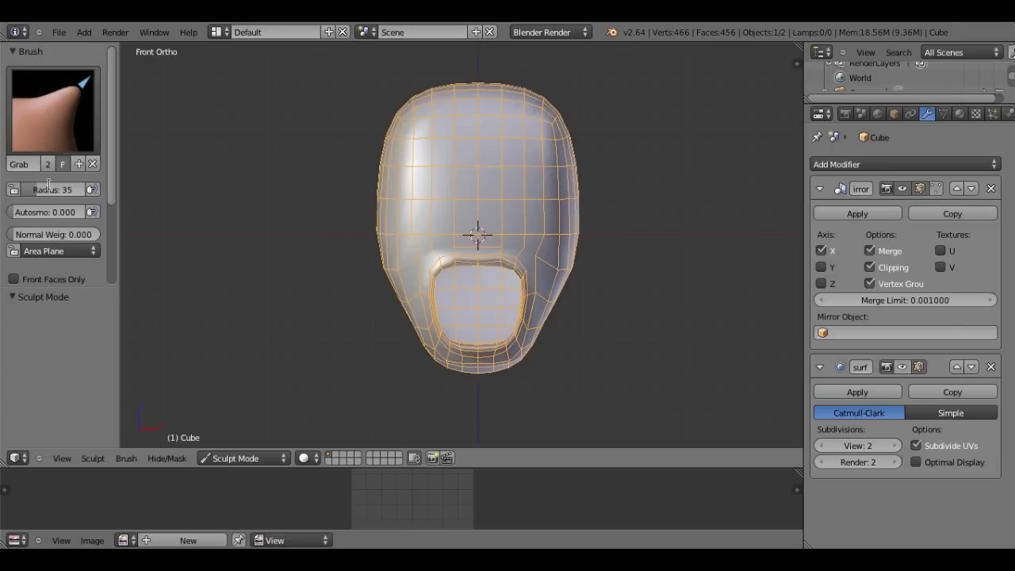
{"action": "left_click", "coordinate": [29, 103]}
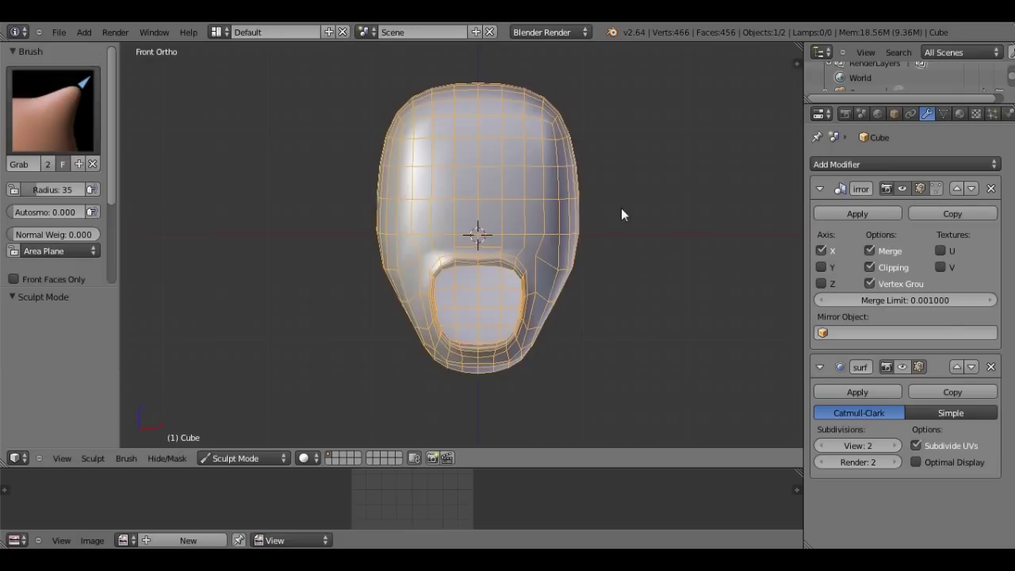
{"action": "scroll", "coordinate": [595, 267], "scroll_direction": "up", "scroll_amount": 1}
{"action": "scroll", "coordinate": [502, 197], "scroll_direction": "up", "scroll_amount": 3}
{"action": "scroll", "coordinate": [486, 229], "scroll_direction": "down", "scroll_amount": 3}
{"action": "key", "text": "f"}
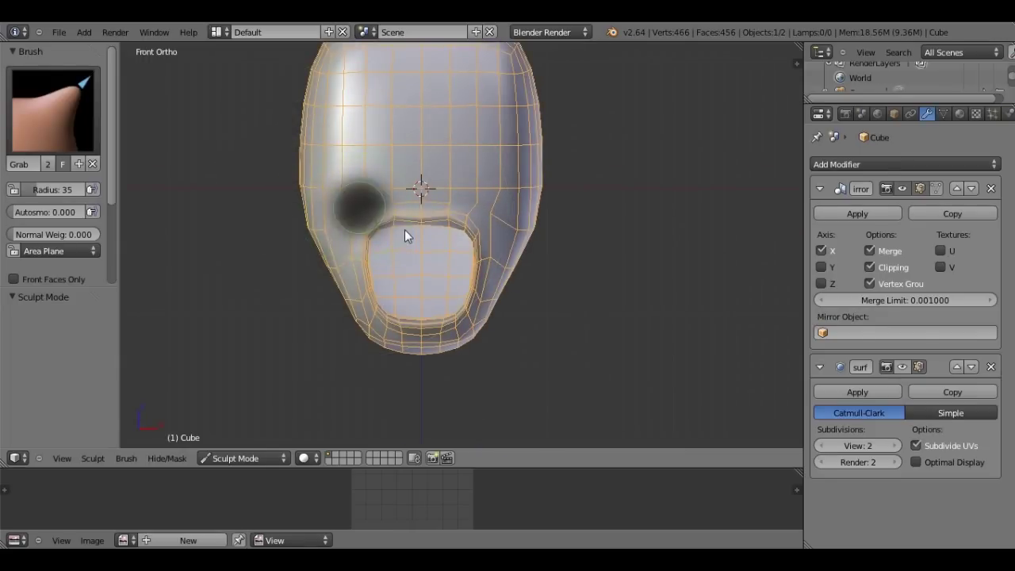
{"action": "left_click", "coordinate": [399, 227]}
{"action": "scroll", "coordinate": [515, 221], "scroll_direction": "up", "scroll_amount": 2}
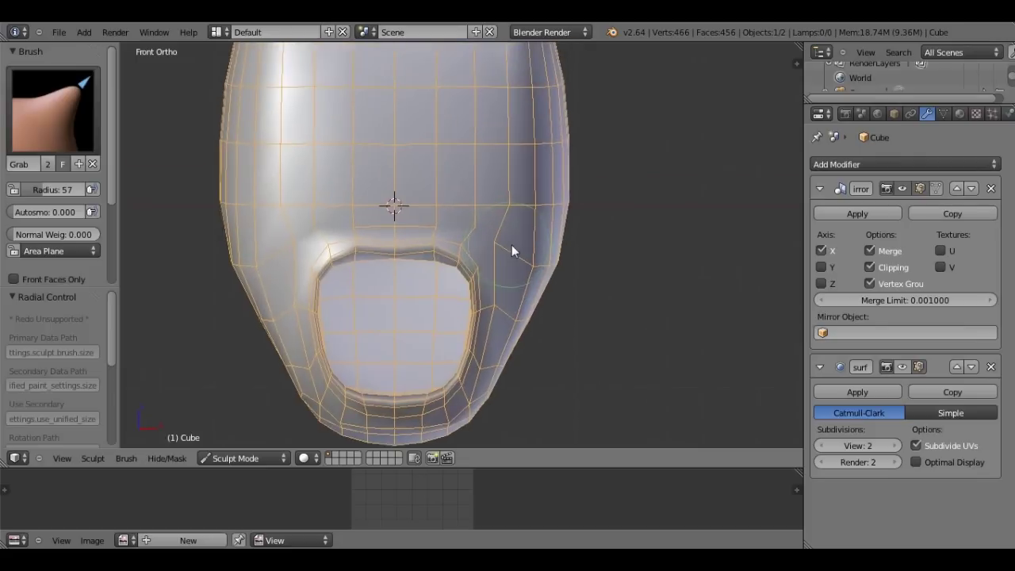
- Pull the mouth's upper edge down at its right corner, then frame the lower rim
{"action": "scroll", "coordinate": [512, 247], "scroll_direction": "up", "scroll_amount": 1}
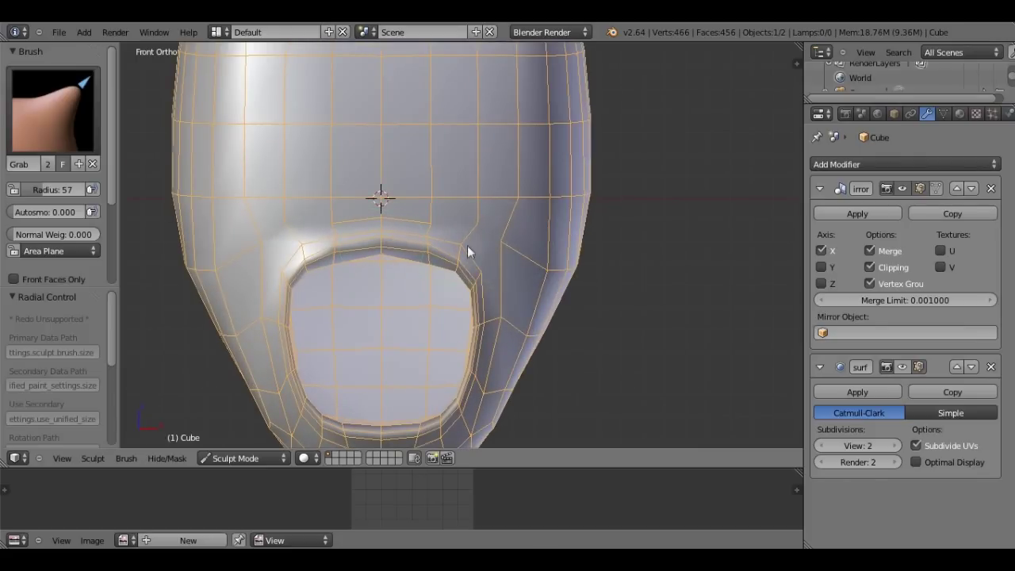
{"action": "mouse_move", "coordinate": [462, 258]}
{"action": "left_mouse_down"}
{"action": "mouse_move", "coordinate": [494, 356]}
{"action": "mouse_move", "coordinate": [478, 380]}
{"action": "left_mouse_up"}
{"action": "middle_click_drag", "start_coordinate": [478, 377], "coordinate": [417, 296], "text": "shift"}
{"action": "scroll", "coordinate": [380, 298], "scroll_direction": "up", "scroll_amount": 2}
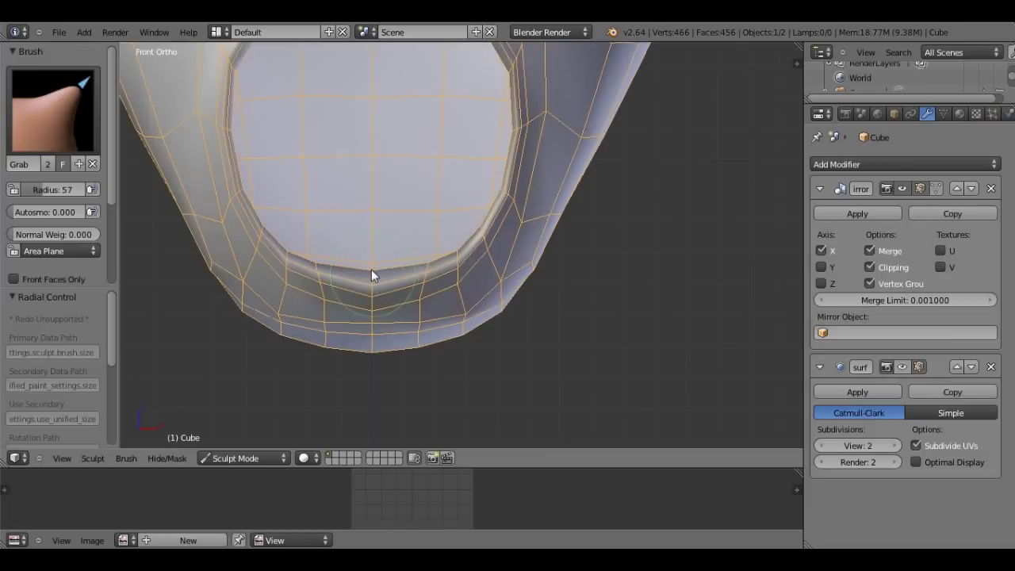
{"action": "scroll", "coordinate": [371, 271], "scroll_direction": "up", "scroll_amount": 3}
{"action": "mouse_move", "coordinate": [371, 271]}
{"action": "middle_mouse_down", "text": "shift"}
{"action": "mouse_move", "coordinate": [478, 230]}
{"action": "mouse_move", "coordinate": [418, 257]}
{"action": "middle_mouse_up", "text": "shift"}
{"action": "scroll", "coordinate": [413, 261], "scroll_direction": "down", "scroll_amount": 1}
- At brush radius 68, pull the lower rim's bottom centre down and reshape its right side
{"action": "key", "text": "f"}
{"action": "left_click", "coordinate": [417, 261]}
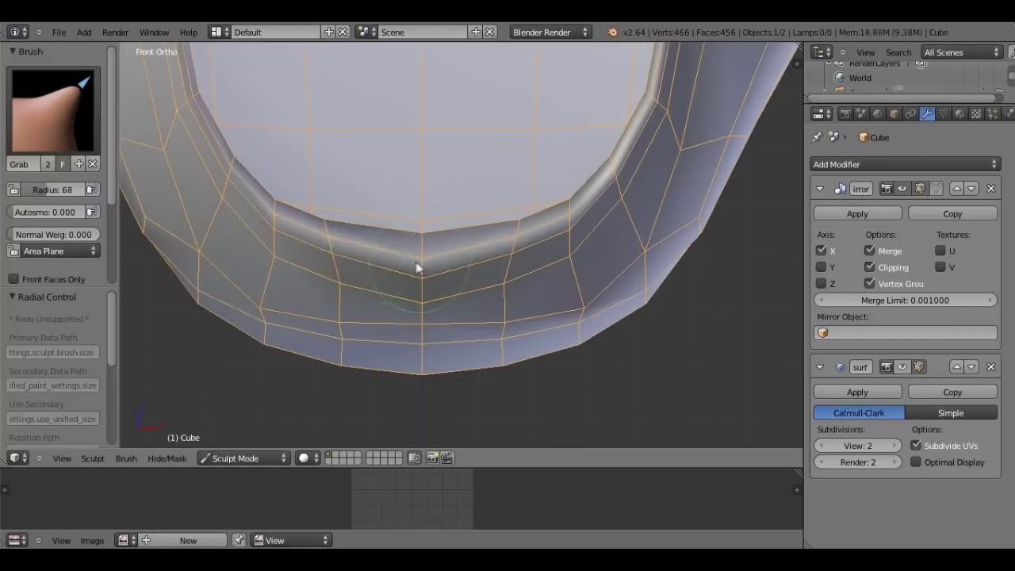
{"action": "left_click_drag", "start_coordinate": [422, 240], "coordinate": [422, 243]}
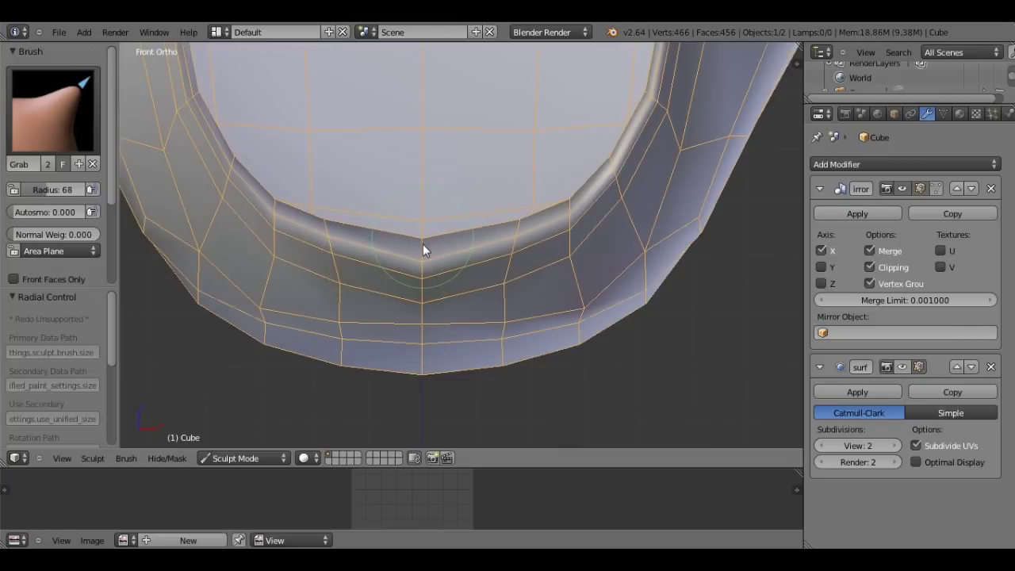
{"action": "mouse_move", "coordinate": [563, 206]}
{"action": "left_mouse_down"}
{"action": "mouse_move", "coordinate": [594, 212]}
{"action": "mouse_move", "coordinate": [572, 218]}
{"action": "mouse_move", "coordinate": [589, 216]}
{"action": "left_mouse_up"}
- Enlarge the Grab brush radius to 110 and undo the last rim stroke
{"action": "key", "text": "f"}
{"action": "left_click", "coordinate": [560, 215]}
{"action": "key", "text": "ctrl+z"}
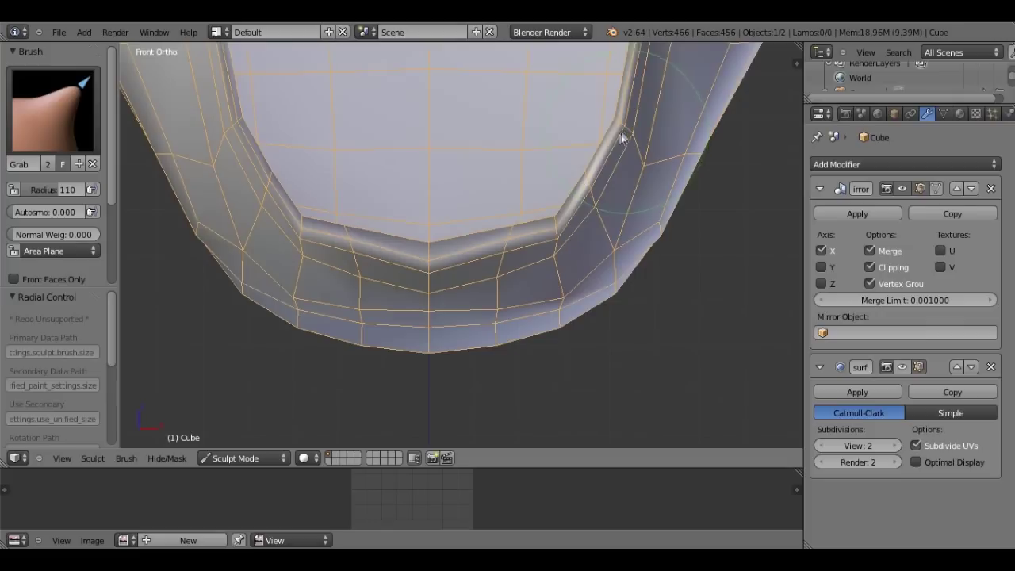
{"action": "scroll", "coordinate": [599, 186], "scroll_direction": "down", "scroll_amount": 2}
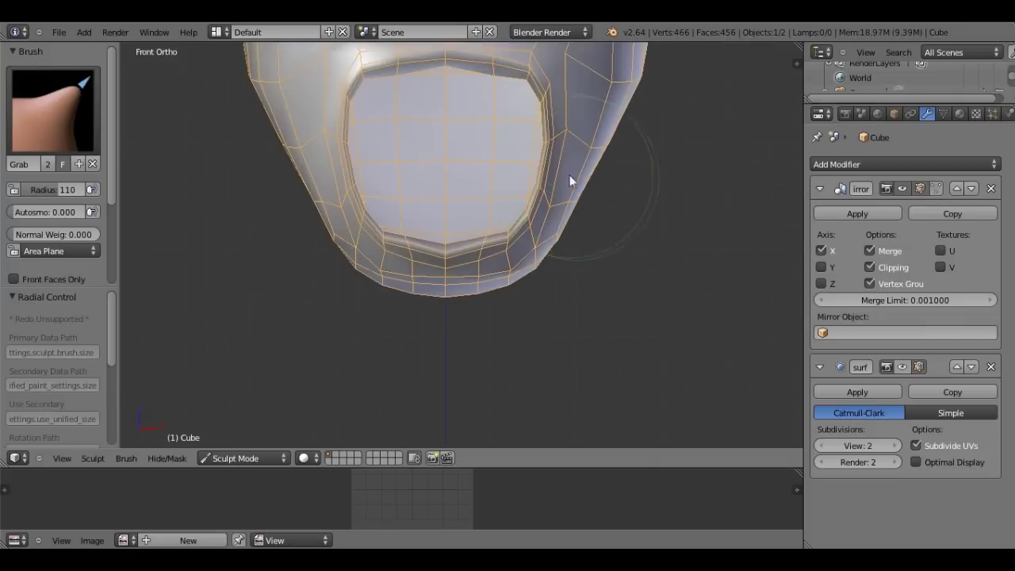
- Reshape the mouth rim's right side and inner right edge, lifting the lower rim slightly
{"action": "mouse_move", "coordinate": [546, 140]}
{"action": "left_mouse_down"}
{"action": "mouse_move", "coordinate": [536, 90]}
{"action": "mouse_move", "coordinate": [515, 81]}
{"action": "left_mouse_up"}
{"action": "left_click_drag", "start_coordinate": [530, 238], "coordinate": [524, 215]}
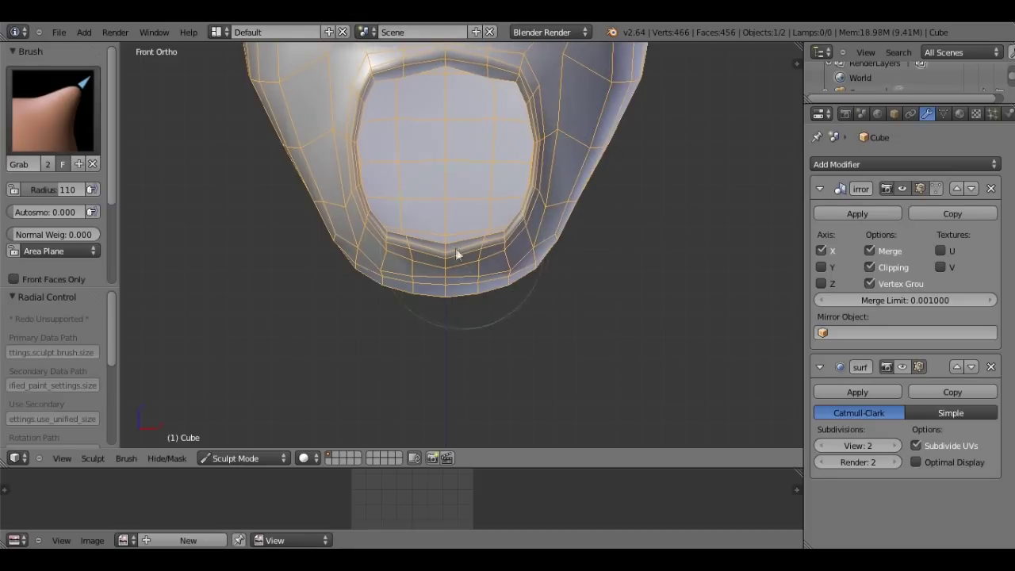
{"action": "left_click_drag", "start_coordinate": [448, 257], "coordinate": [450, 254]}
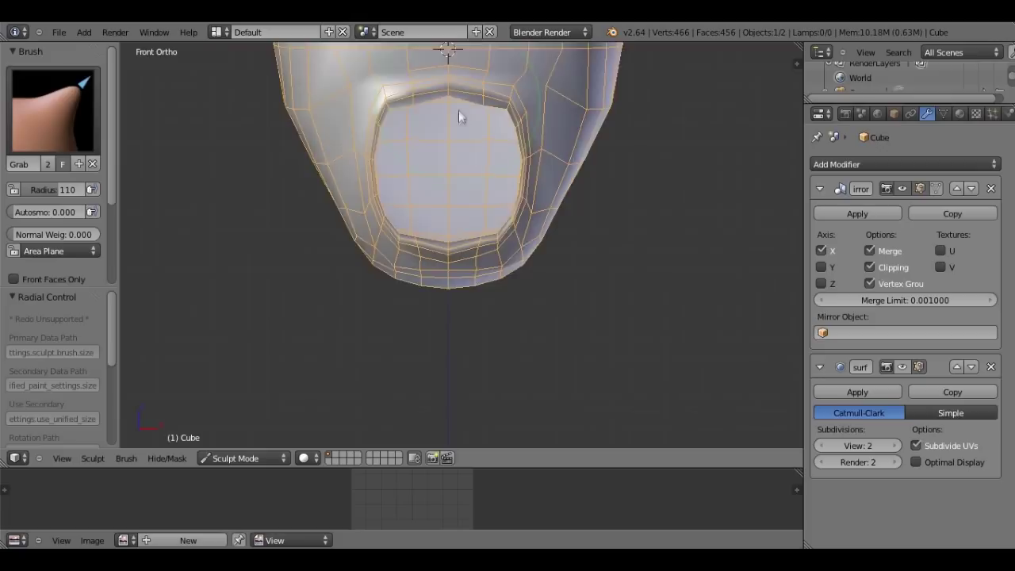
{"action": "middle_click_drag", "start_coordinate": [464, 108], "coordinate": [442, 272], "text": "shift"}
- Flatten the peak of the upper mouth rim and reshape the lower rim's right side
{"action": "scroll", "coordinate": [419, 270], "scroll_direction": "up", "scroll_amount": 4}
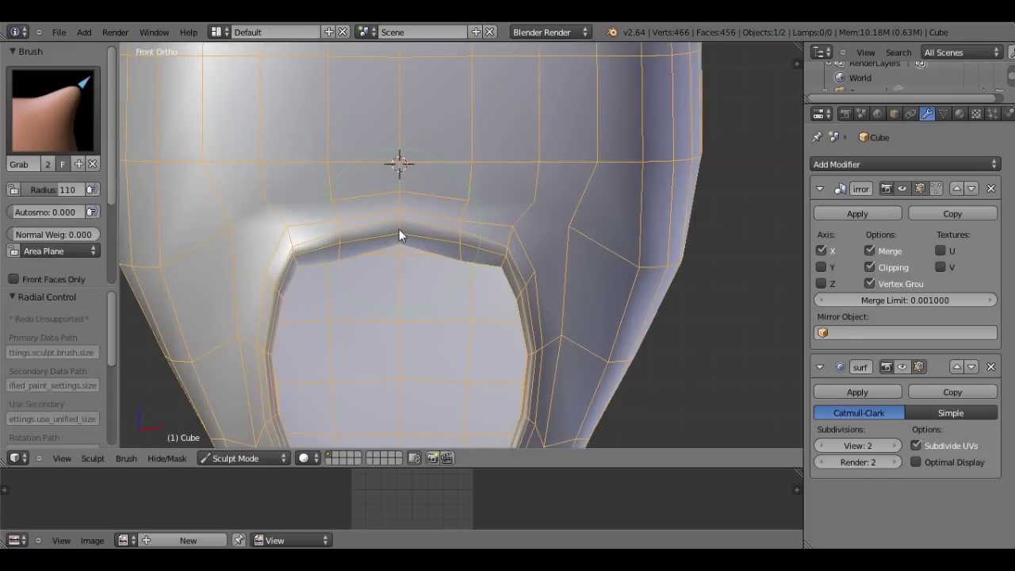
{"action": "left_click_drag", "start_coordinate": [465, 224], "coordinate": [473, 202]}
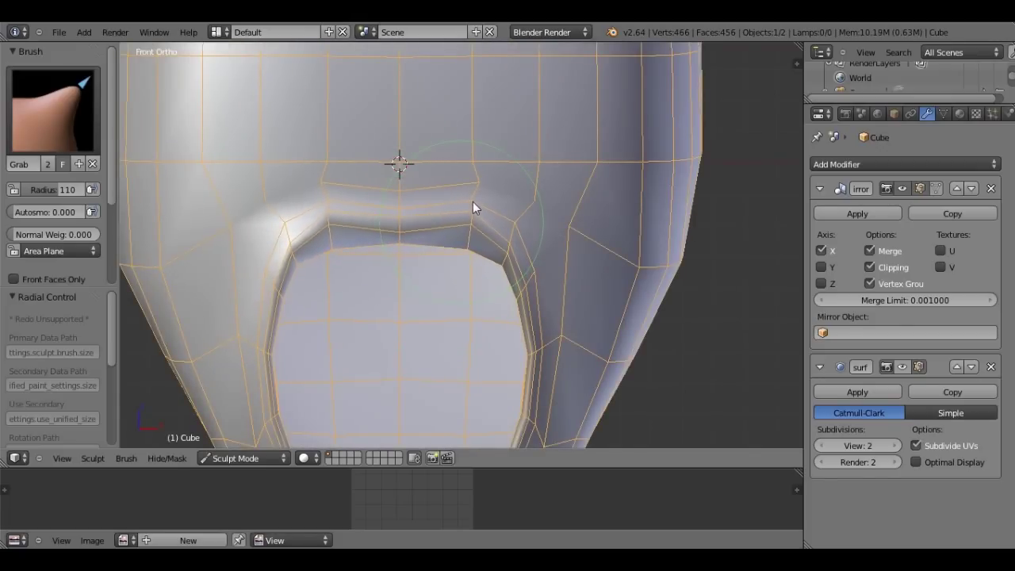
{"action": "middle_click_drag", "start_coordinate": [470, 293], "coordinate": [489, 213], "text": "shift"}
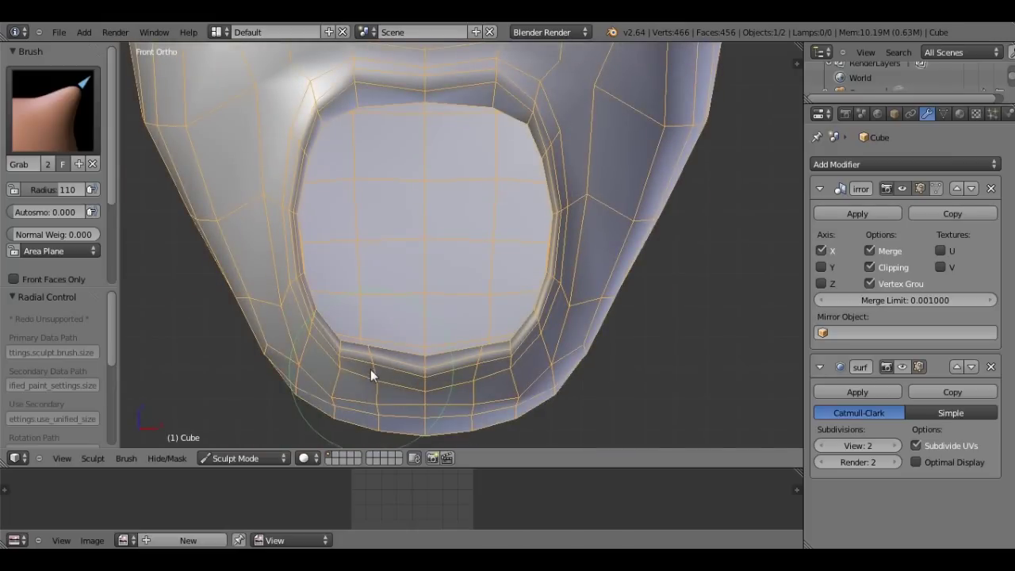
{"action": "left_click_drag", "start_coordinate": [473, 370], "coordinate": [479, 373]}
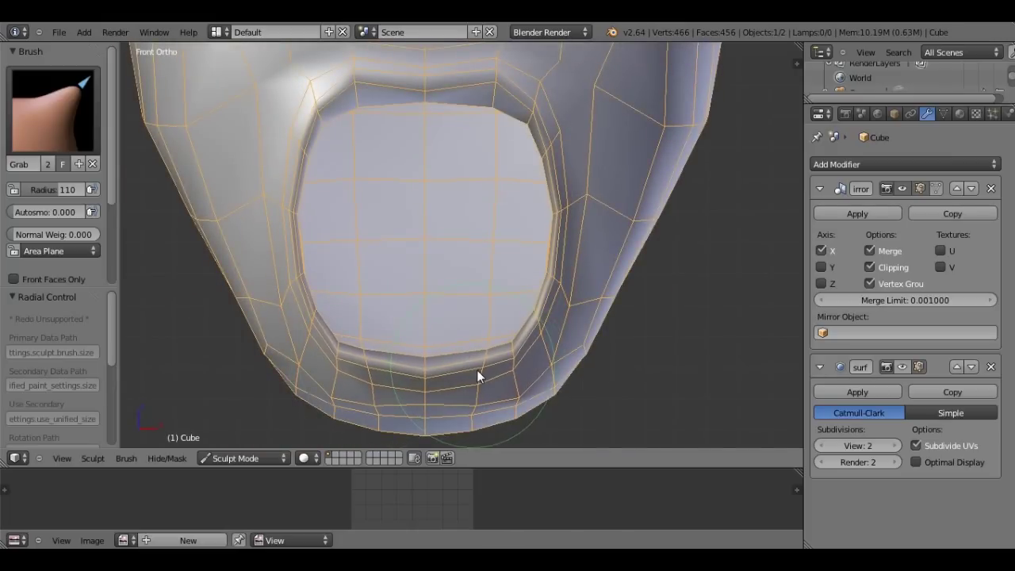
{"action": "scroll", "coordinate": [503, 370], "scroll_direction": "down", "scroll_amount": 3}
{"action": "scroll", "coordinate": [502, 307], "scroll_direction": "down", "scroll_amount": 3}
{"action": "left_click", "coordinate": [51, 122]}
{"action": "left_click", "coordinate": [237, 458]}
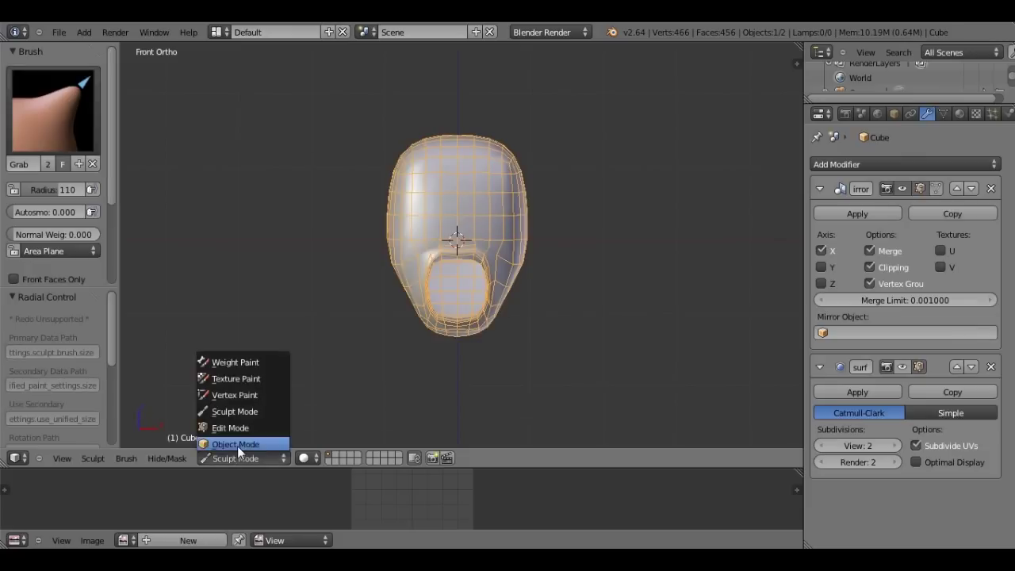
- Return to Object Mode, turn off the head's Wire display, and enable Subsurf in the viewport
{"action": "left_click", "coordinate": [238, 444]}
{"action": "left_click", "coordinate": [893, 113]}
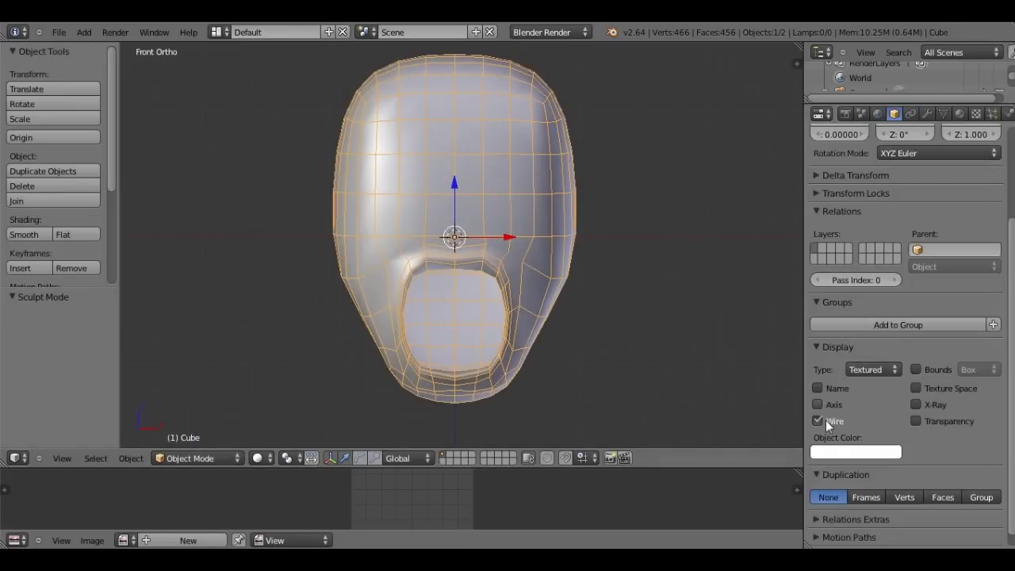
{"action": "left_click", "coordinate": [817, 420]}
{"action": "left_click", "coordinate": [926, 114]}
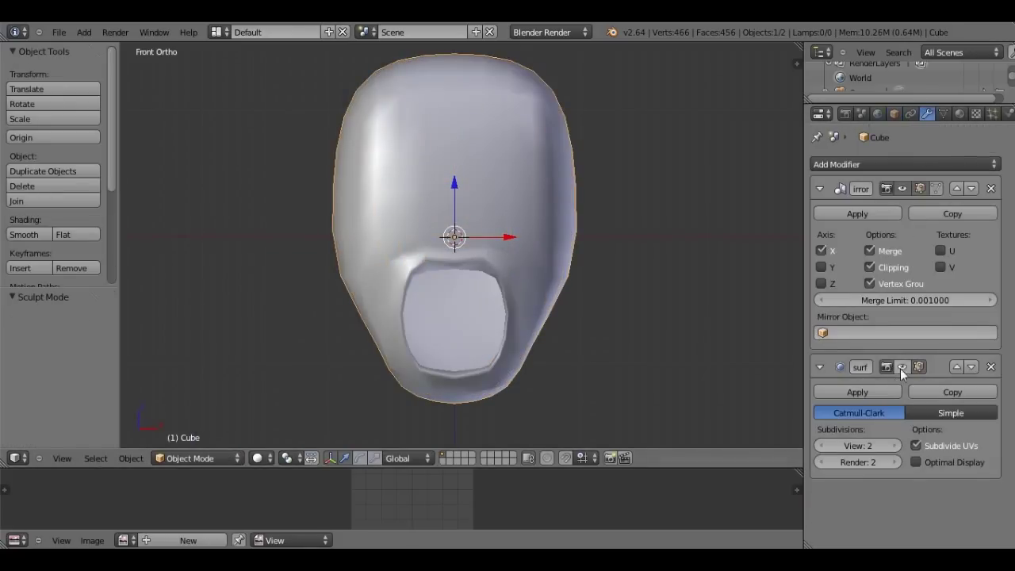
{"action": "left_click", "coordinate": [901, 367]}
- In Edit Mode, select the edge loop around the mouth opening and scale it
{"action": "scroll", "coordinate": [441, 256], "scroll_direction": "up", "scroll_amount": 3}
{"action": "middle_click_drag", "start_coordinate": [441, 256], "coordinate": [316, 231]}
{"action": "mouse_move", "coordinate": [377, 314]}
{"action": "middle_mouse_down"}
{"action": "mouse_move", "coordinate": [526, 318]}
{"action": "mouse_move", "coordinate": [367, 297]}
{"action": "middle_mouse_up"}
{"action": "key", "text": "Tab"}
{"action": "scroll", "coordinate": [413, 346], "scroll_direction": "up", "scroll_amount": 2}
{"action": "scroll", "coordinate": [422, 267], "scroll_direction": "up", "scroll_amount": 2}
{"action": "mouse_move", "coordinate": [422, 267]}
{"action": "middle_mouse_down"}
{"action": "mouse_move", "coordinate": [516, 198]}
{"action": "mouse_move", "coordinate": [585, 167]}
{"action": "mouse_move", "coordinate": [528, 188]}
{"action": "middle_mouse_up"}
{"action": "scroll", "coordinate": [527, 188], "scroll_direction": "down", "scroll_amount": 2}
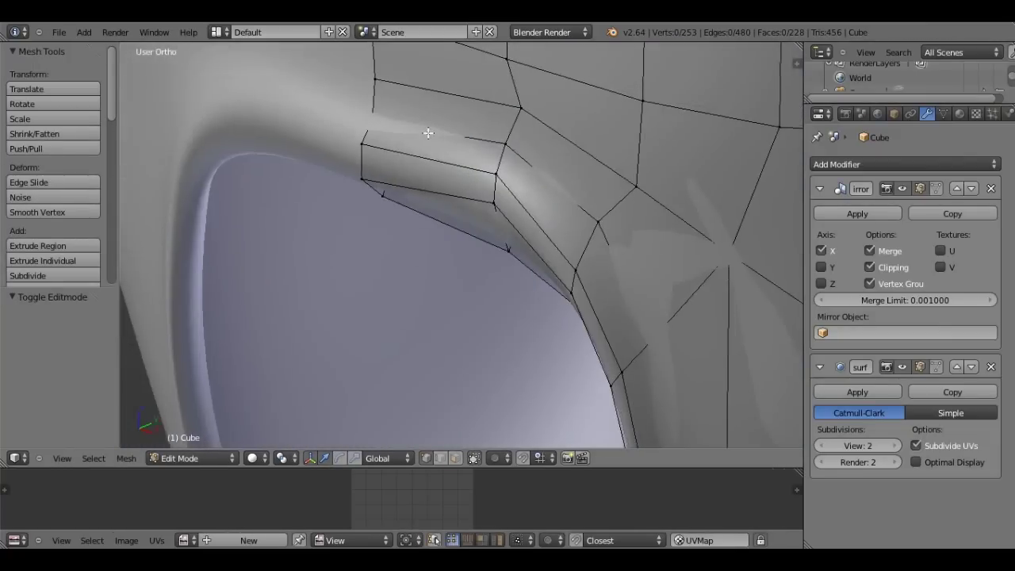
{"action": "right_click", "coordinate": [547, 372], "text": "alt"}
{"action": "mouse_move", "coordinate": [547, 372]}
{"action": "middle_mouse_down"}
{"action": "mouse_move", "coordinate": [605, 394]}
{"action": "mouse_move", "coordinate": [606, 302]}
{"action": "middle_mouse_up"}
{"action": "key", "text": "s"}
{"action": "left_click", "coordinate": [599, 393]}
- Leave and re-enter Edit Mode, toggling selection of the whole mesh, then exit again
{"action": "key", "text": "Tab"}
{"action": "scroll", "coordinate": [599, 393], "scroll_direction": "down", "scroll_amount": 3}
{"action": "scroll", "coordinate": [495, 288], "scroll_direction": "up", "scroll_amount": 3}
{"action": "mouse_move", "coordinate": [495, 288]}
{"action": "middle_mouse_down"}
{"action": "mouse_move", "coordinate": [504, 324]}
{"action": "mouse_move", "coordinate": [492, 342]}
{"action": "mouse_move", "coordinate": [544, 314]}
{"action": "middle_mouse_up"}
{"action": "key", "text": "Tab"}
{"action": "scroll", "coordinate": [530, 314], "scroll_direction": "up", "scroll_amount": 2}
{"action": "key", "text": "a"}
{"action": "key", "text": "a"}
{"action": "key", "text": "Tab"}
- Snap to the front view, re-enter Edit Mode, and orbit to the side of the head
{"action": "scroll", "coordinate": [541, 312], "scroll_direction": "down", "scroll_amount": 2}
{"action": "scroll", "coordinate": [540, 305], "scroll_direction": "down", "scroll_amount": 2}
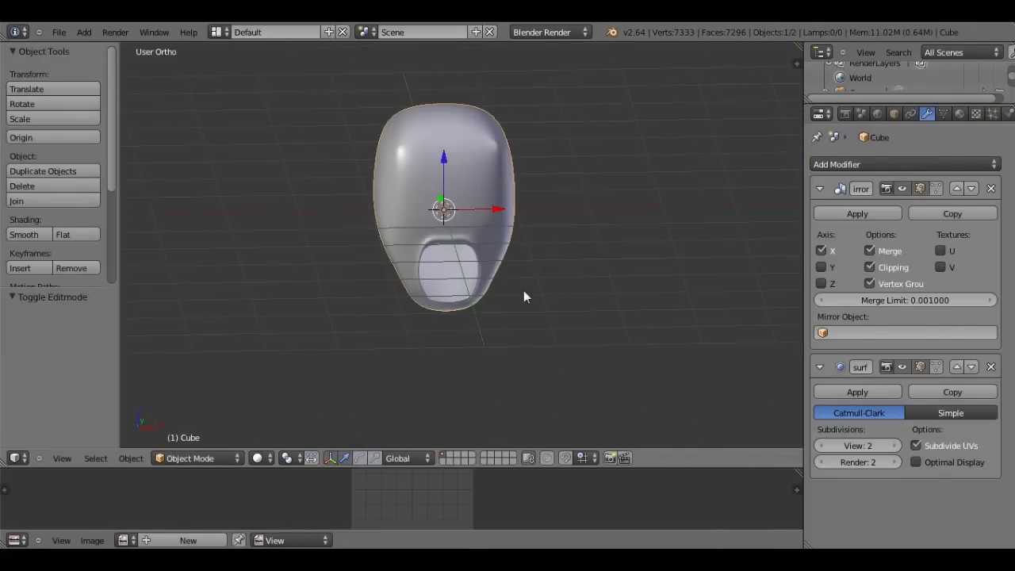
{"action": "key", "text": "KP_1"}
{"action": "scroll", "coordinate": [390, 305], "scroll_direction": "up", "scroll_amount": 2}
{"action": "scroll", "coordinate": [517, 229], "scroll_direction": "up", "scroll_amount": 2}
{"action": "scroll", "coordinate": [540, 278], "scroll_direction": "up", "scroll_amount": 1}
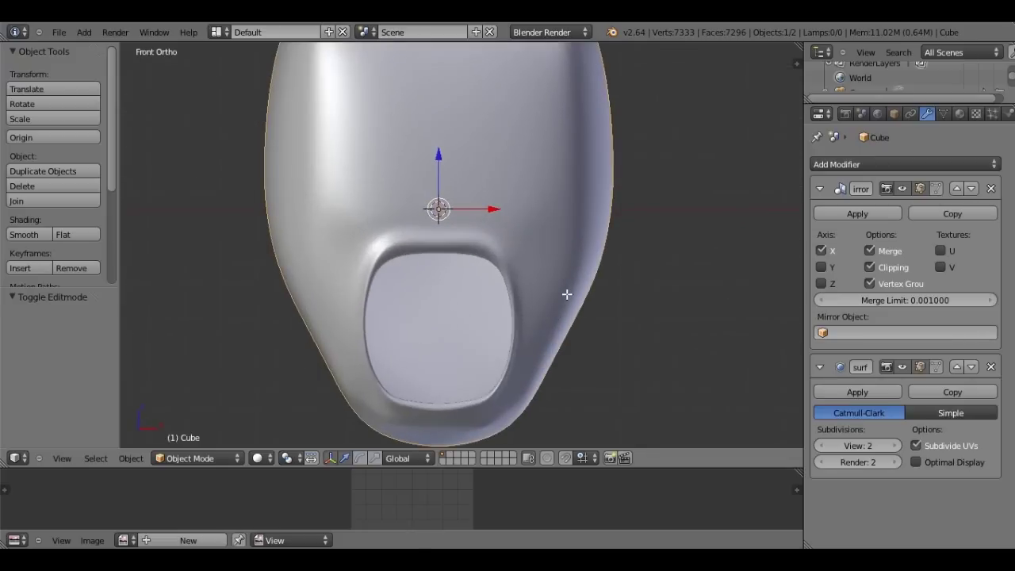
{"action": "key", "text": "Tab"}
{"action": "scroll", "coordinate": [551, 251], "scroll_direction": "up", "scroll_amount": 1}
{"action": "mouse_move", "coordinate": [587, 242]}
{"action": "middle_mouse_down"}
{"action": "mouse_move", "coordinate": [484, 324]}
{"action": "mouse_move", "coordinate": [536, 390]}
{"action": "mouse_move", "coordinate": [509, 359]}
{"action": "middle_mouse_up"}
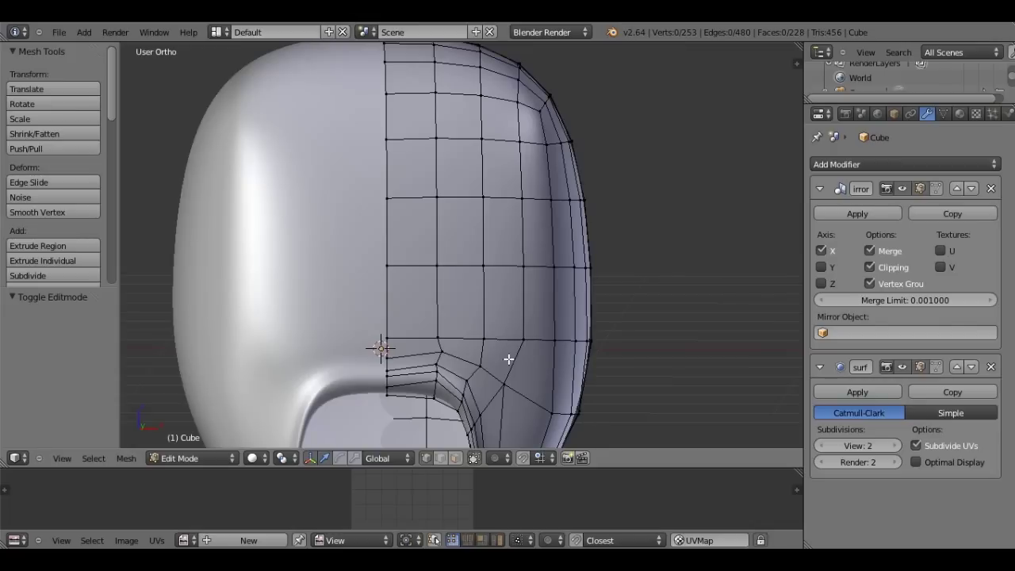
- From the front view, loop-cut a horizontal edge loop across the head, slid just above the middle, then switch to face select
{"action": "key", "text": "KP_1"}
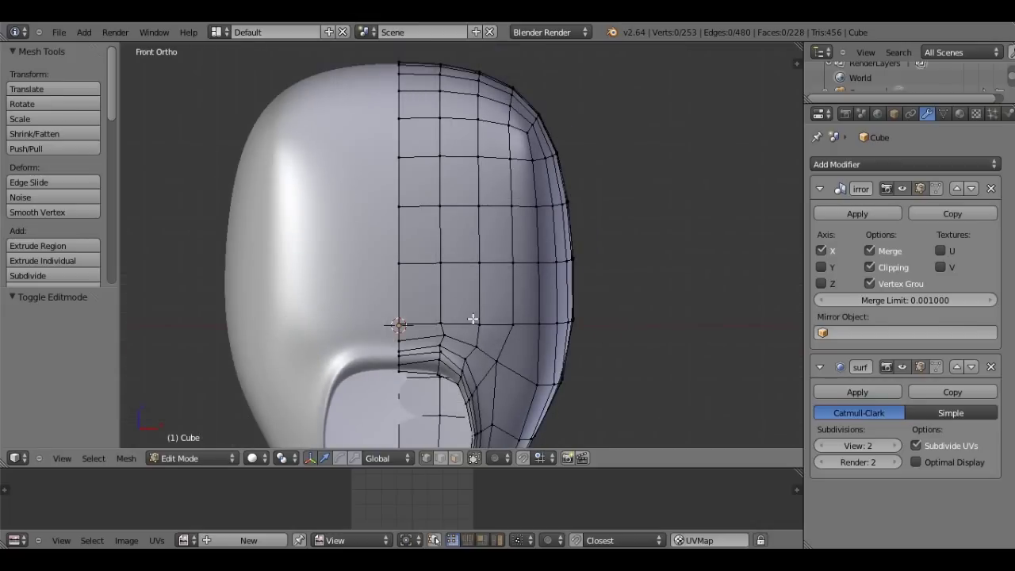
{"action": "scroll", "coordinate": [473, 319], "scroll_direction": "down", "scroll_amount": 1}
{"action": "scroll", "coordinate": [453, 273], "scroll_direction": "down", "scroll_amount": 2}
{"action": "scroll", "coordinate": [453, 273], "scroll_direction": "up", "scroll_amount": 2}
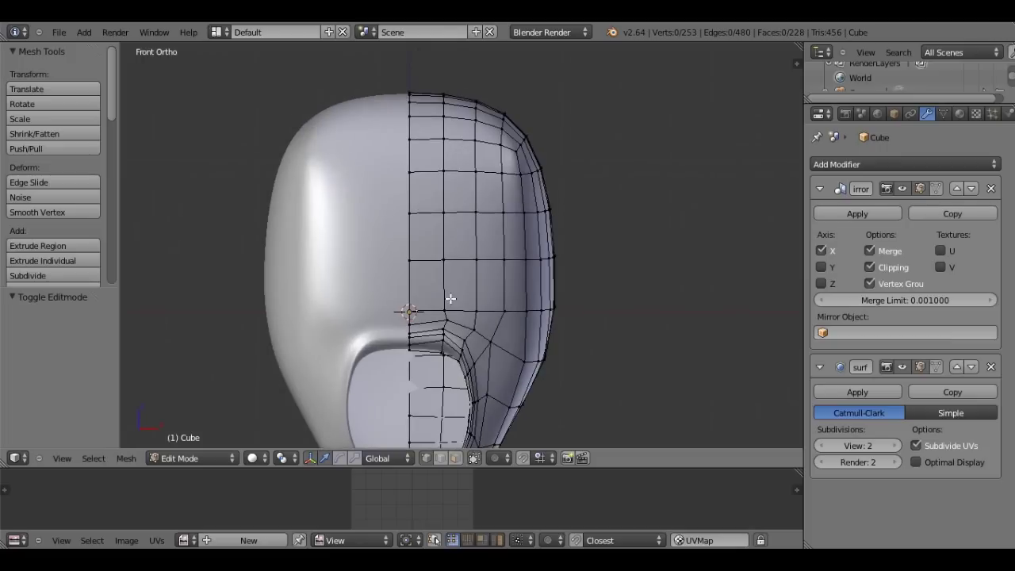
{"action": "scroll", "coordinate": [446, 286], "scroll_direction": "up", "scroll_amount": 2}
{"action": "scroll", "coordinate": [444, 282], "scroll_direction": "down", "scroll_amount": 3, "text": "shift"}
{"action": "key", "text": "ctrl+r"}
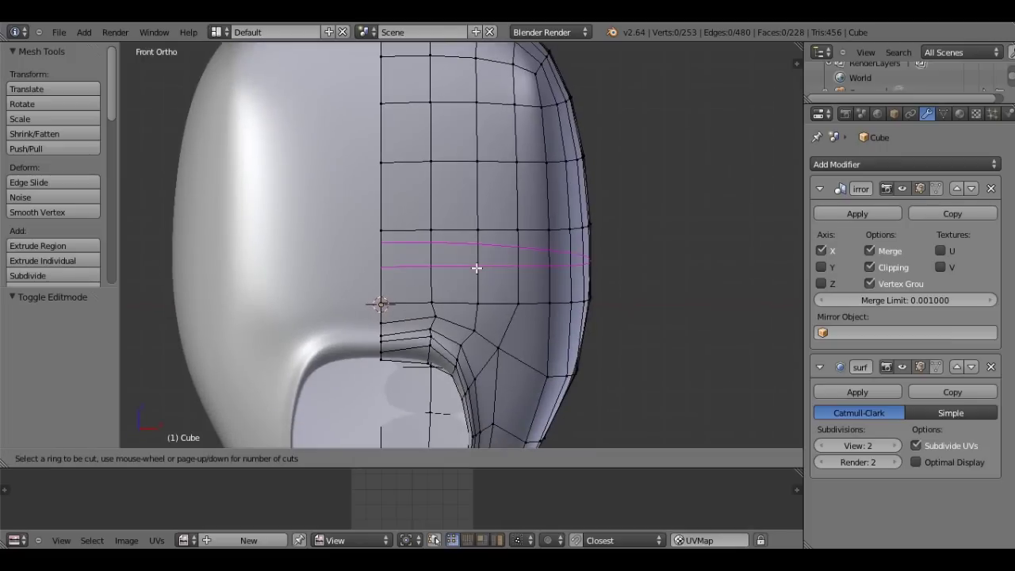
{"action": "left_click", "coordinate": [391, 254]}
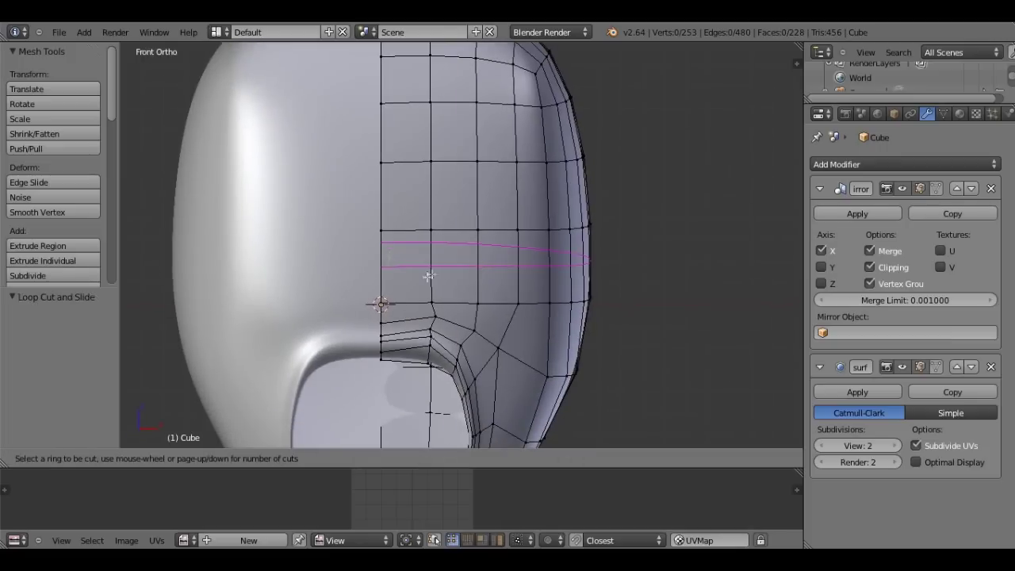
{"action": "left_click", "coordinate": [478, 270]}
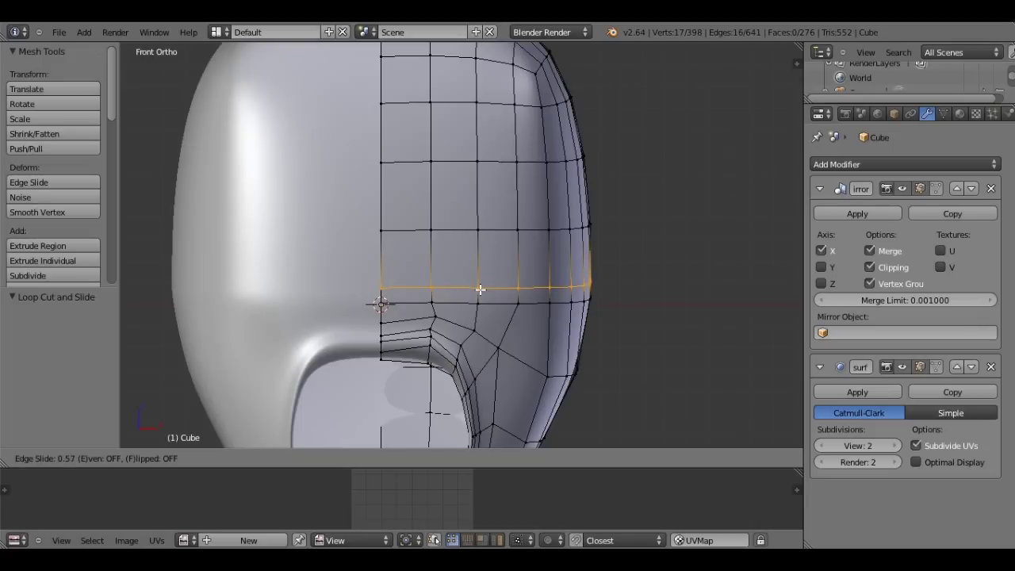
{"action": "left_click", "coordinate": [480, 287]}
{"action": "left_click", "coordinate": [456, 459]}
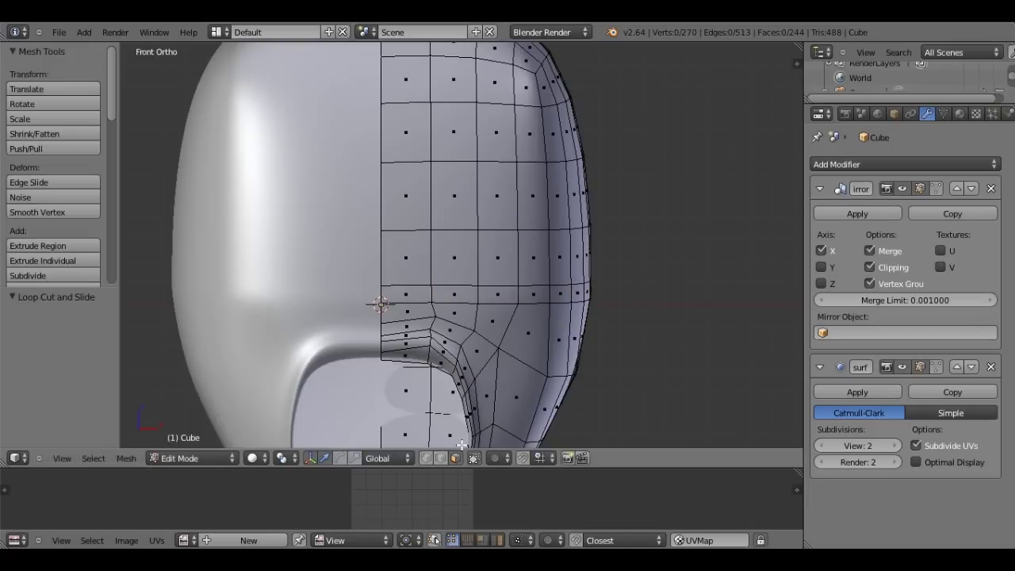
- Select a block of faces in the eye area of the head
{"action": "left_click_drag", "start_coordinate": [494, 230], "coordinate": [498, 182]}
{"action": "scroll", "coordinate": [501, 191], "scroll_direction": "down", "scroll_amount": 1}
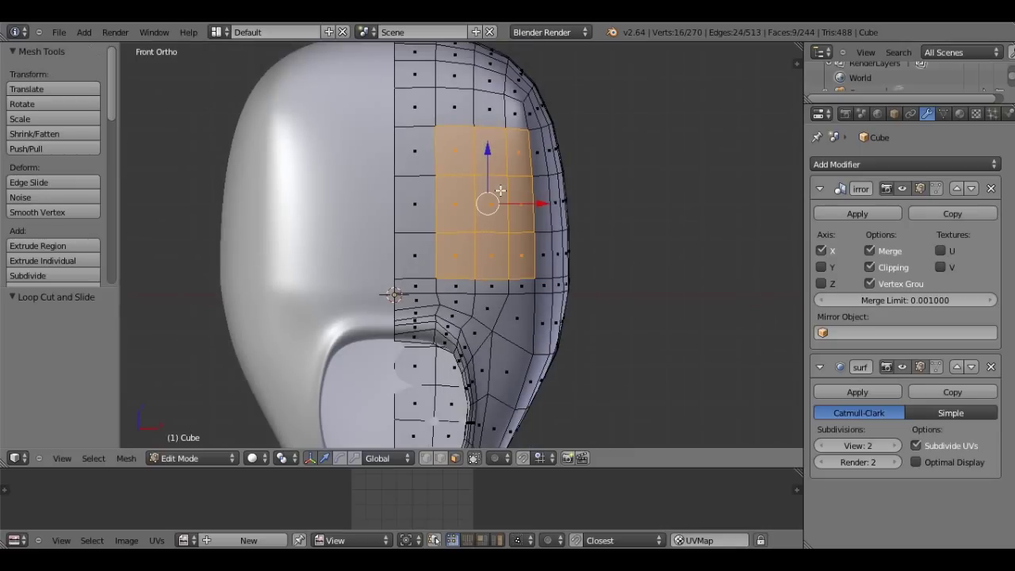
{"action": "scroll", "coordinate": [530, 120], "scroll_direction": "down", "scroll_amount": 4}
{"action": "scroll", "coordinate": [600, 182], "scroll_direction": "up", "scroll_amount": 5}
{"action": "scroll", "coordinate": [567, 183], "scroll_direction": "down", "scroll_amount": 2}
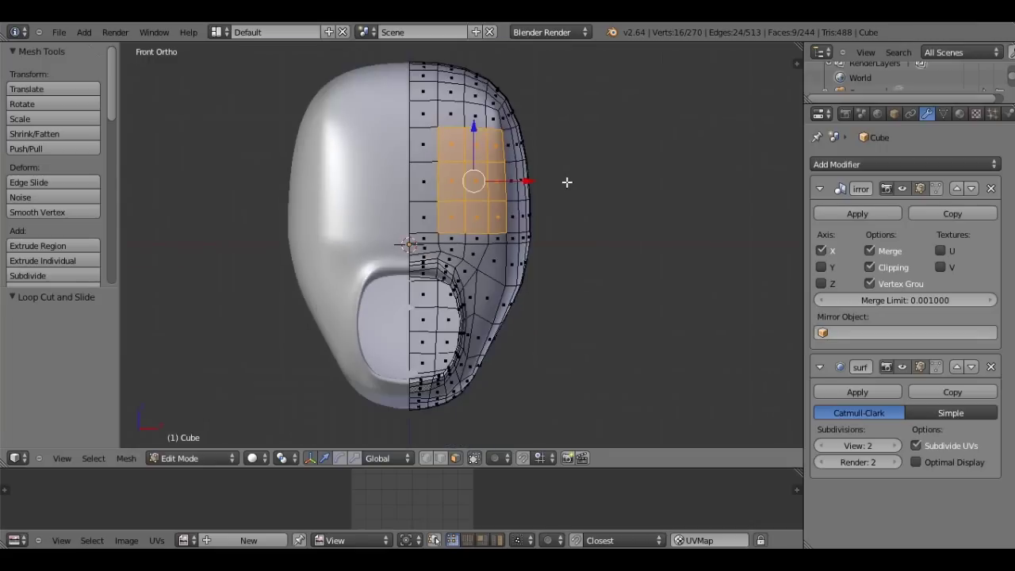
{"action": "scroll", "coordinate": [567, 183], "scroll_direction": "down", "scroll_amount": 1}
{"action": "scroll", "coordinate": [547, 194], "scroll_direction": "up", "scroll_amount": 3}
{"action": "scroll", "coordinate": [532, 206], "scroll_direction": "up", "scroll_amount": 1}
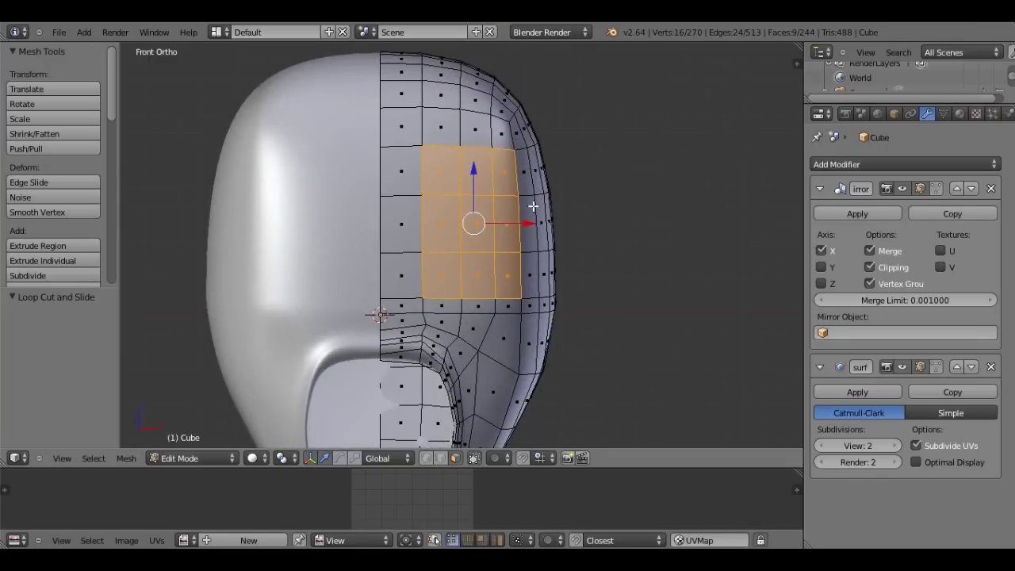
{"action": "middle_click_drag", "start_coordinate": [534, 207], "coordinate": [480, 281]}
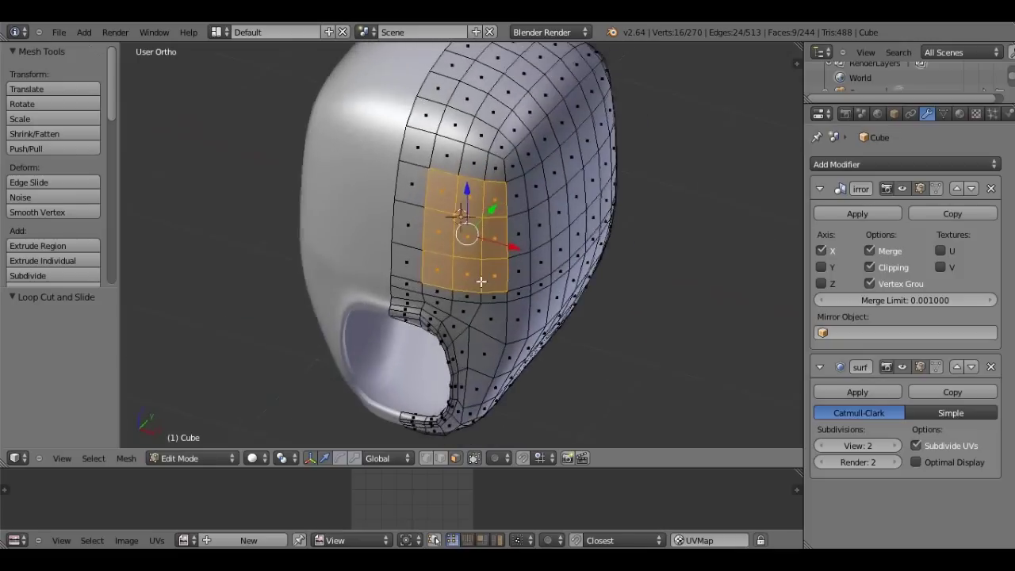
- Extrude the eye-area faces in place and scale them down to about 0.23
{"action": "key", "text": "e"}
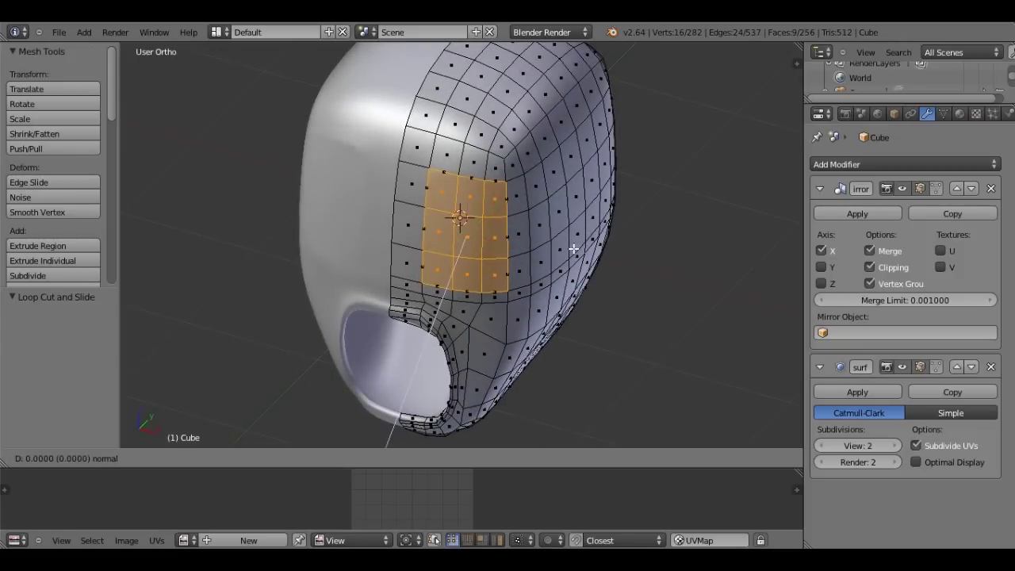
{"action": "right_click", "coordinate": [573, 249]}
{"action": "key", "text": "s"}
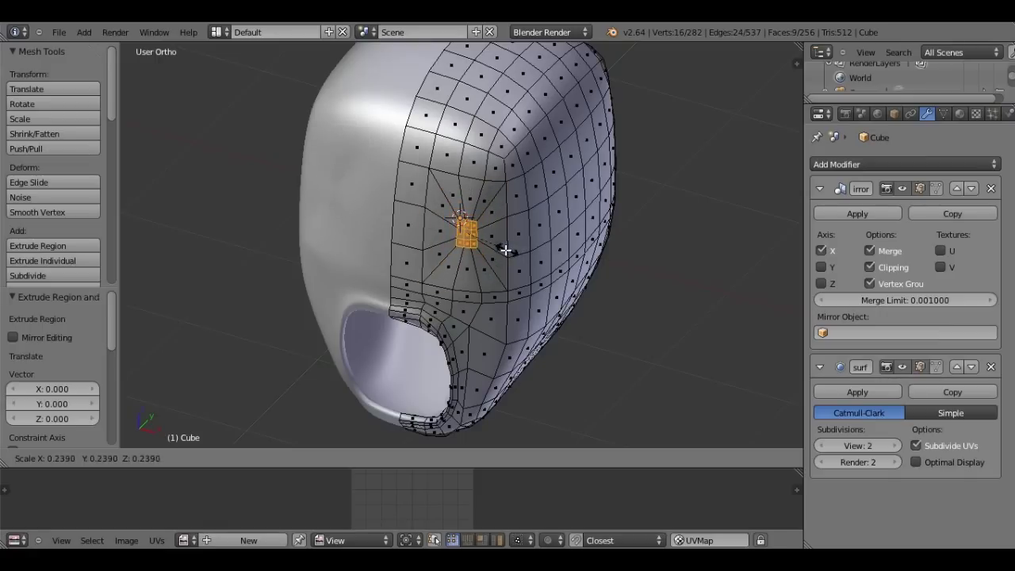
{"action": "left_click", "coordinate": [506, 251]}
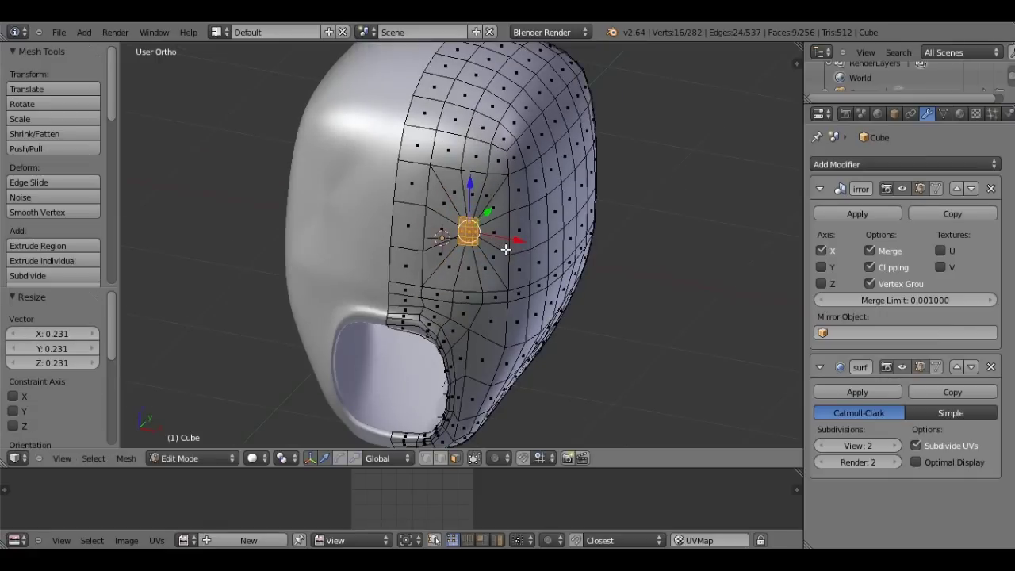
- Add two edge loops ringing the shrunken eye patch from the front view
{"action": "key", "text": "KP_1"}
{"action": "scroll", "coordinate": [455, 252], "scroll_direction": "up", "scroll_amount": 3}
{"action": "key", "text": "ctrl+r"}
{"action": "scroll", "coordinate": [455, 254], "scroll_direction": "up", "scroll_amount": 1}
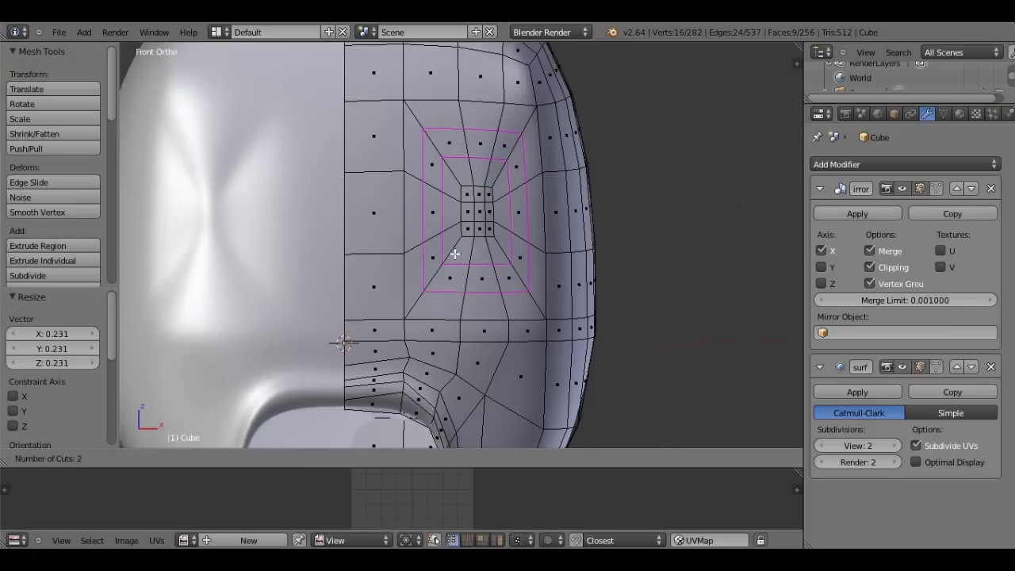
{"action": "left_click", "coordinate": [455, 254]}
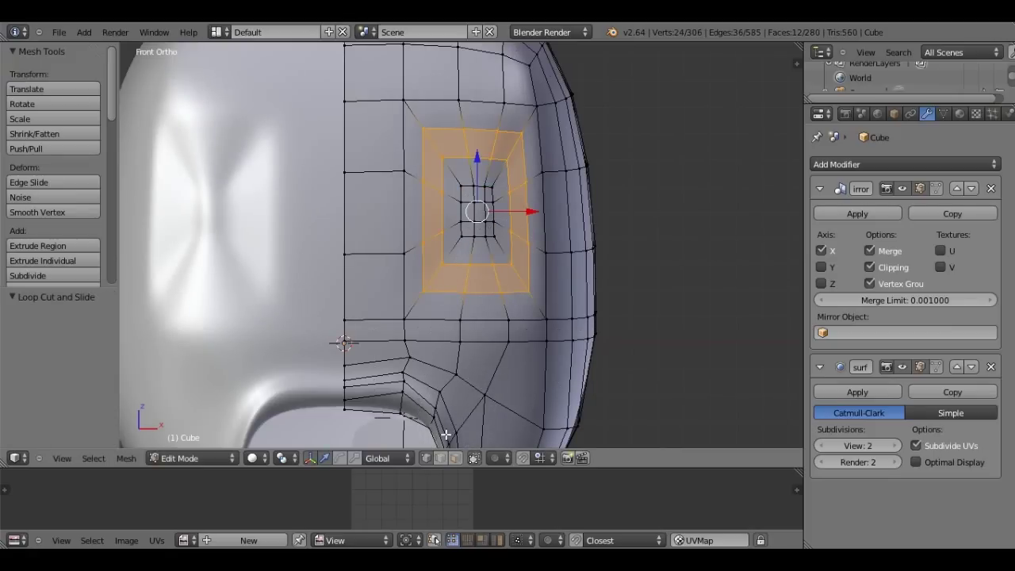
{"action": "key", "text": "g"}
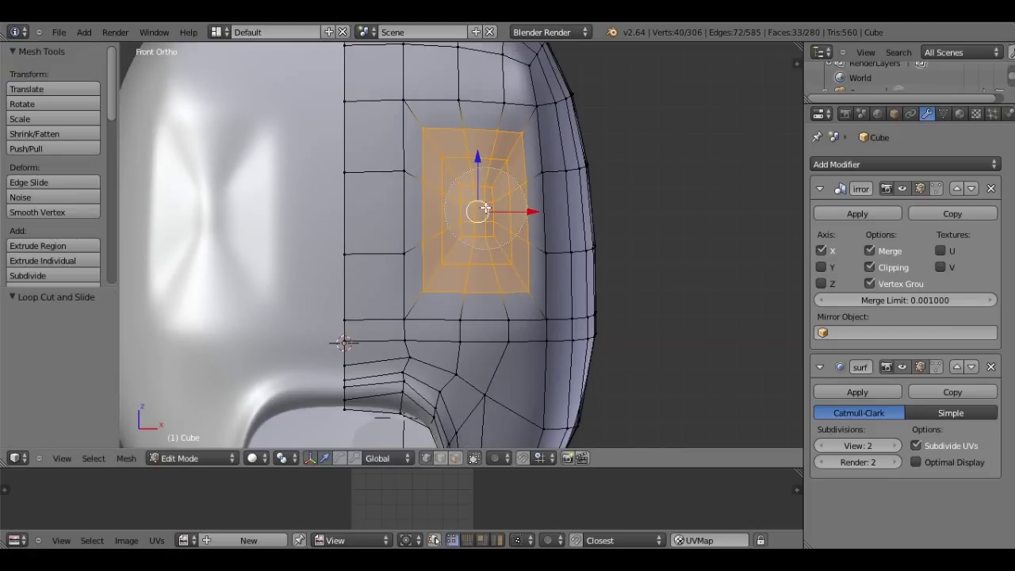
- Smooth the selected eye-region vertices and zoom in on them
{"action": "key", "text": "w"}
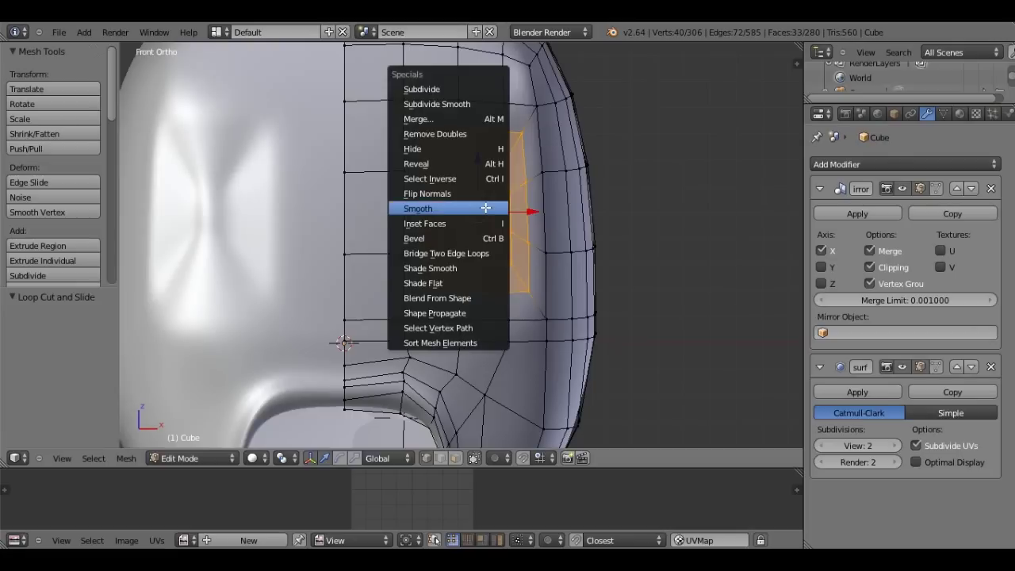
{"action": "left_click", "coordinate": [485, 208]}
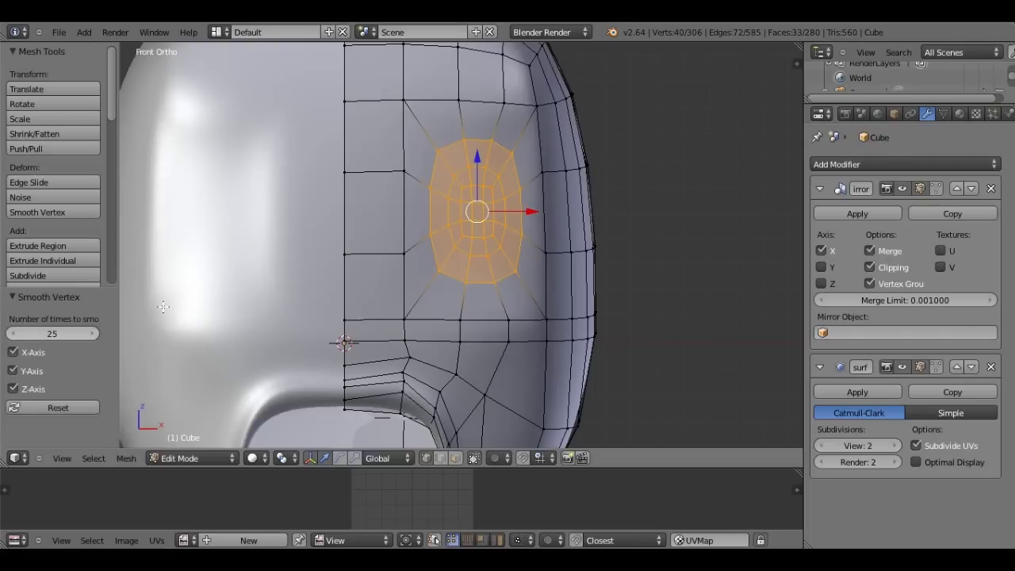
{"action": "middle_click_drag", "start_coordinate": [163, 310], "coordinate": [291, 259]}
{"action": "key", "text": "KP_3"}
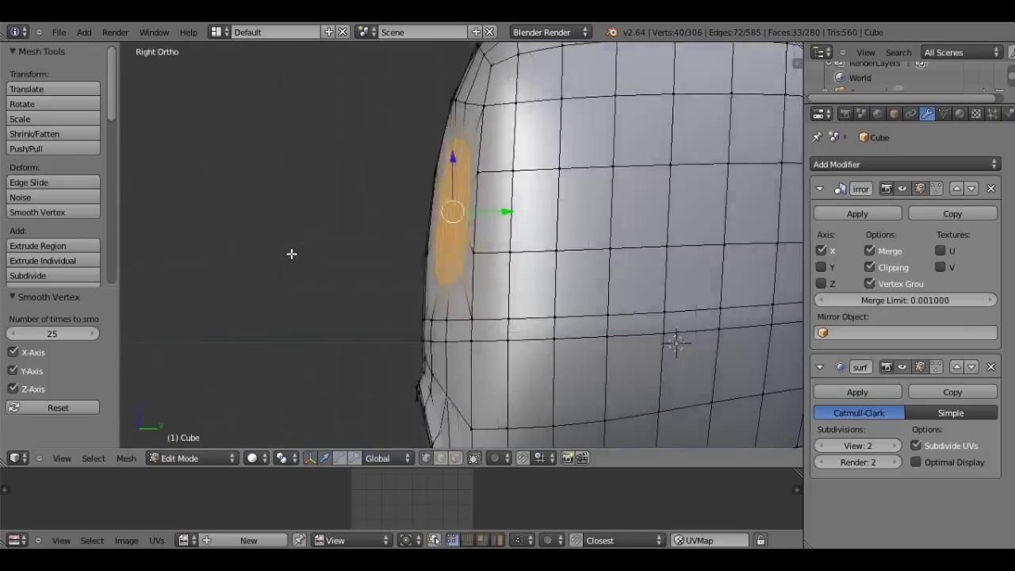
{"action": "key", "text": "KP_1"}
{"action": "key", "text": "KP_Decimal"}
- Select the eye's centre face and turn on proportional editing
{"action": "left_click", "coordinate": [455, 458]}
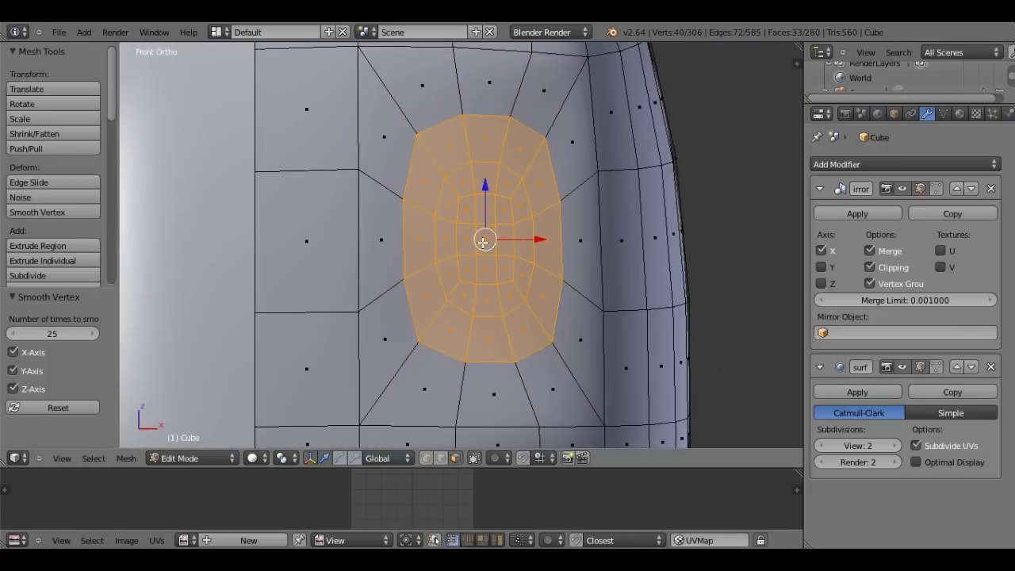
{"action": "right_click", "coordinate": [483, 243]}
{"action": "left_click", "coordinate": [493, 457]}
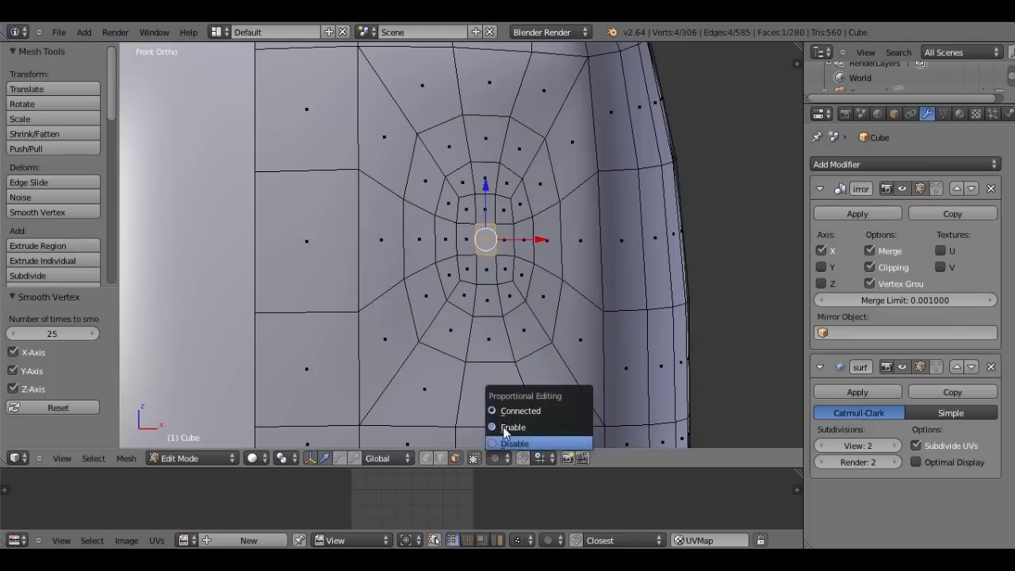
{"action": "left_click", "coordinate": [504, 428]}
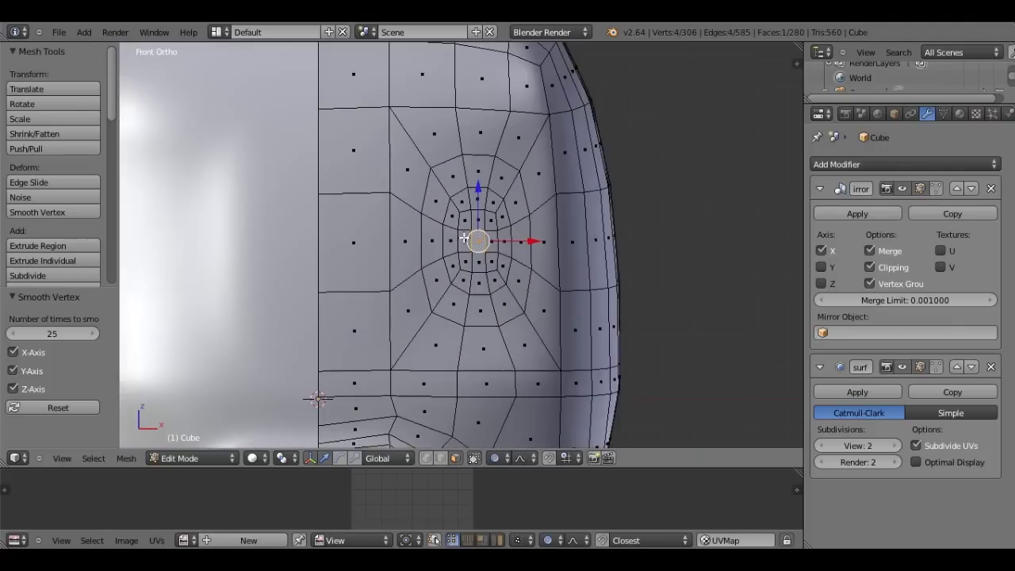
- Sink the eye's centre face about -0.0456 along Y with proportional falloff
{"action": "scroll", "coordinate": [465, 238], "scroll_direction": "down", "scroll_amount": 3}
{"action": "middle_click_drag", "start_coordinate": [465, 238], "coordinate": [464, 233]}
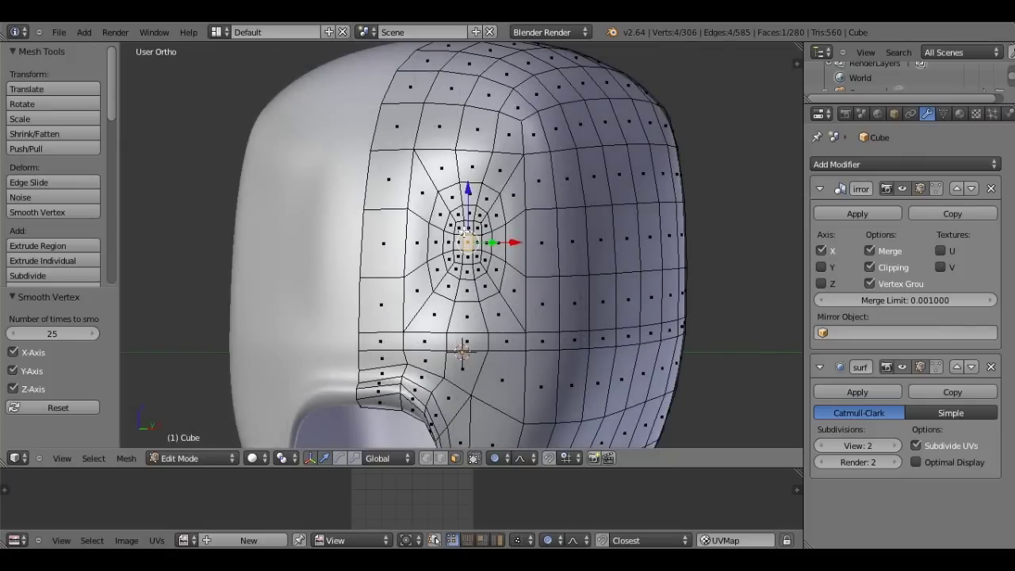
{"action": "key", "text": "KP_3"}
{"action": "scroll", "coordinate": [464, 232], "scroll_direction": "up", "scroll_amount": 3}
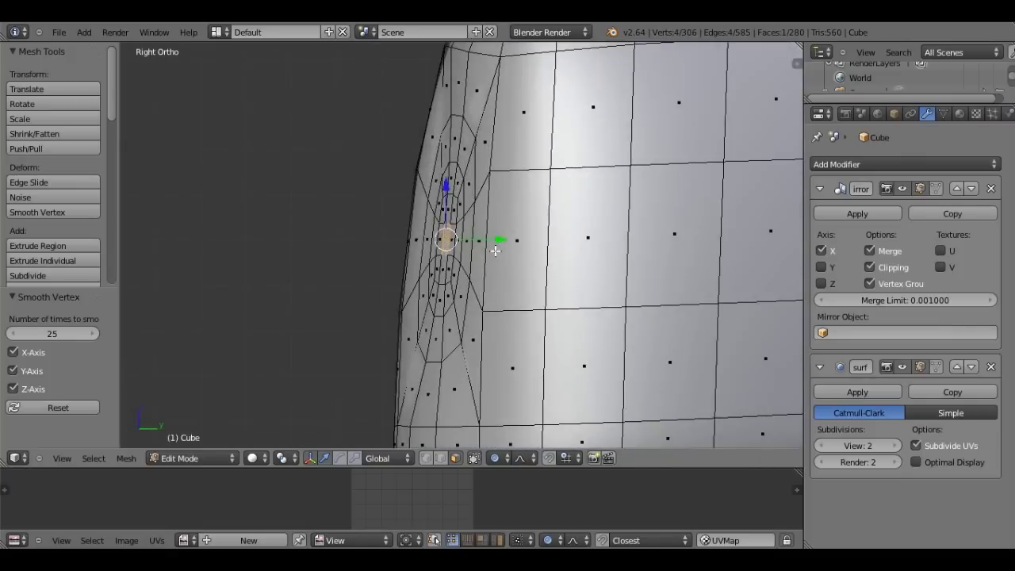
{"action": "scroll", "coordinate": [495, 250], "scroll_direction": "down", "scroll_amount": 1}
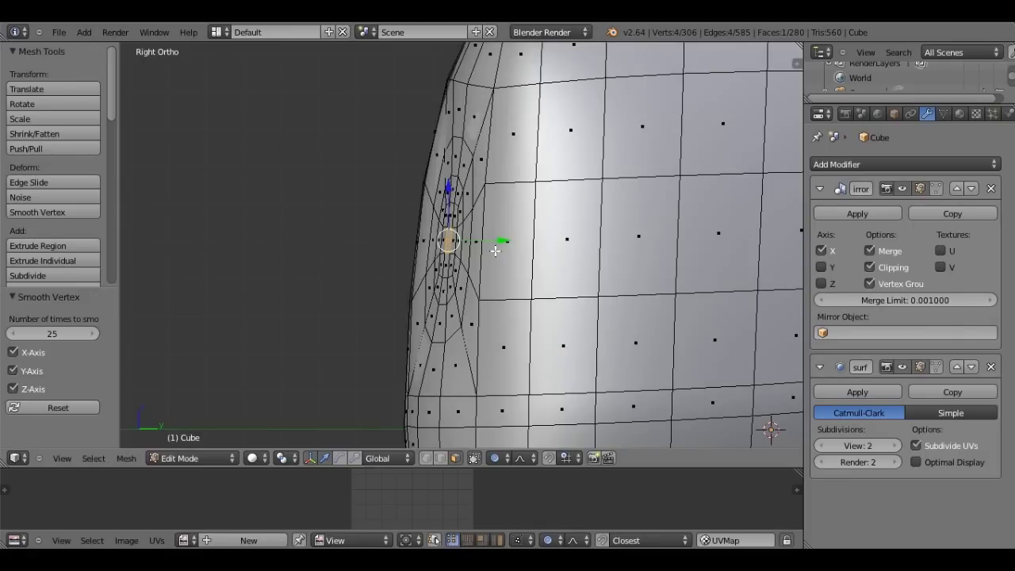
{"action": "scroll", "coordinate": [495, 251], "scroll_direction": "down", "scroll_amount": 1}
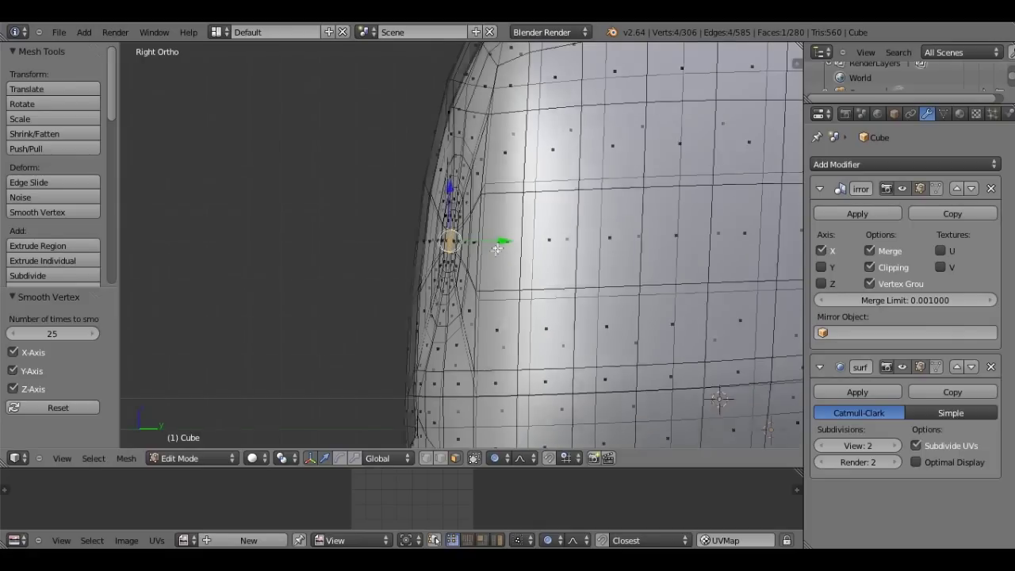
{"action": "scroll", "coordinate": [495, 250], "scroll_direction": "down", "scroll_amount": 3}
{"action": "scroll", "coordinate": [497, 248], "scroll_direction": "up", "scroll_amount": 2}
{"action": "scroll", "coordinate": [497, 247], "scroll_direction": "up", "scroll_amount": 1}
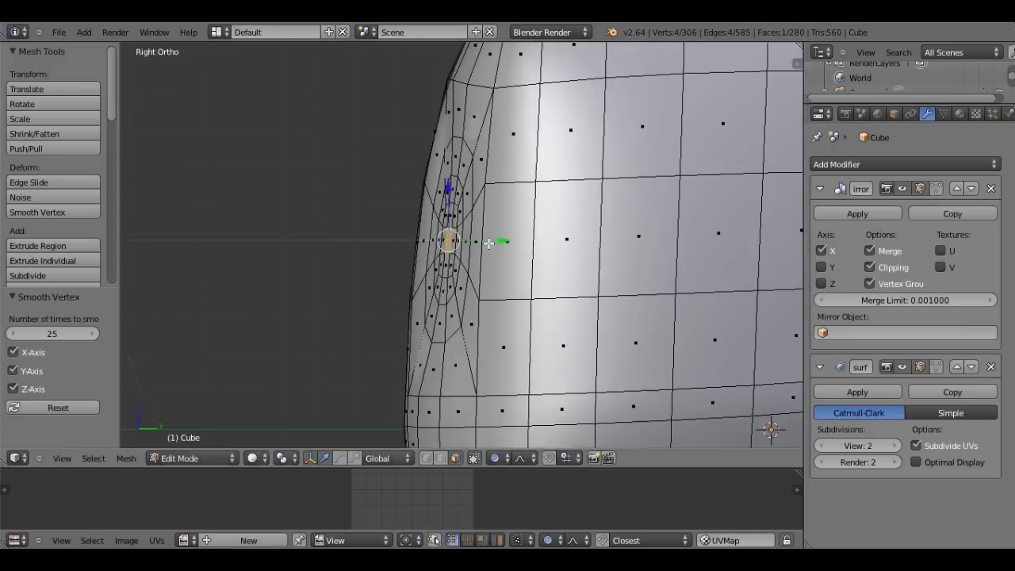
{"action": "key", "text": "g"}
{"action": "scroll", "coordinate": [488, 249], "scroll_direction": "down", "scroll_amount": 2}
{"action": "scroll", "coordinate": [476, 251], "scroll_direction": "down", "scroll_amount": 2}
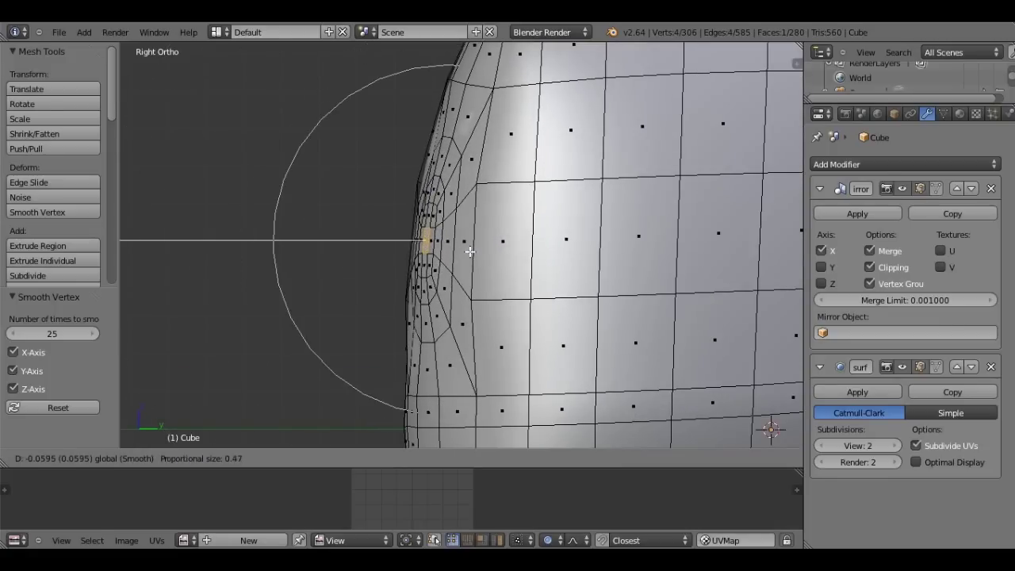
{"action": "left_click", "coordinate": [474, 252]}
{"action": "scroll", "coordinate": [474, 251], "scroll_direction": "down", "scroll_amount": 3}
{"action": "mouse_move", "coordinate": [474, 251]}
{"action": "middle_mouse_down"}
{"action": "mouse_move", "coordinate": [528, 252]}
{"action": "mouse_move", "coordinate": [514, 246]}
{"action": "middle_mouse_up"}
{"action": "scroll", "coordinate": [517, 255], "scroll_direction": "up", "scroll_amount": 3}
- Circle-select the faces around the eye from the front view
{"action": "key", "text": "KP_1"}
{"action": "scroll", "coordinate": [426, 295], "scroll_direction": "up", "scroll_amount": 2}
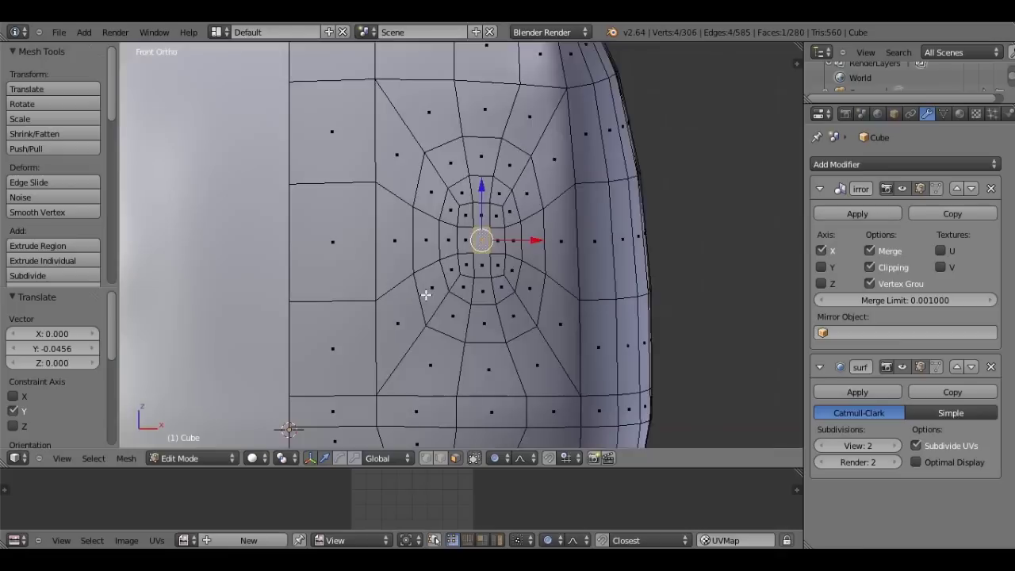
{"action": "scroll", "coordinate": [426, 299], "scroll_direction": "down", "scroll_amount": 4}
{"action": "scroll", "coordinate": [430, 274], "scroll_direction": "up", "scroll_amount": 3}
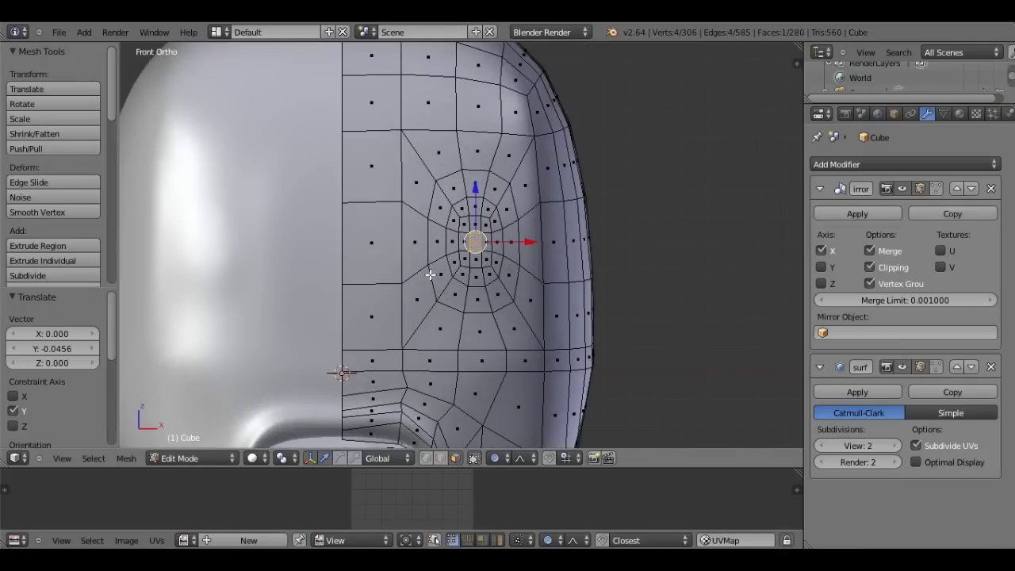
{"action": "scroll", "coordinate": [430, 275], "scroll_direction": "up", "scroll_amount": 1}
{"action": "key", "text": "c"}
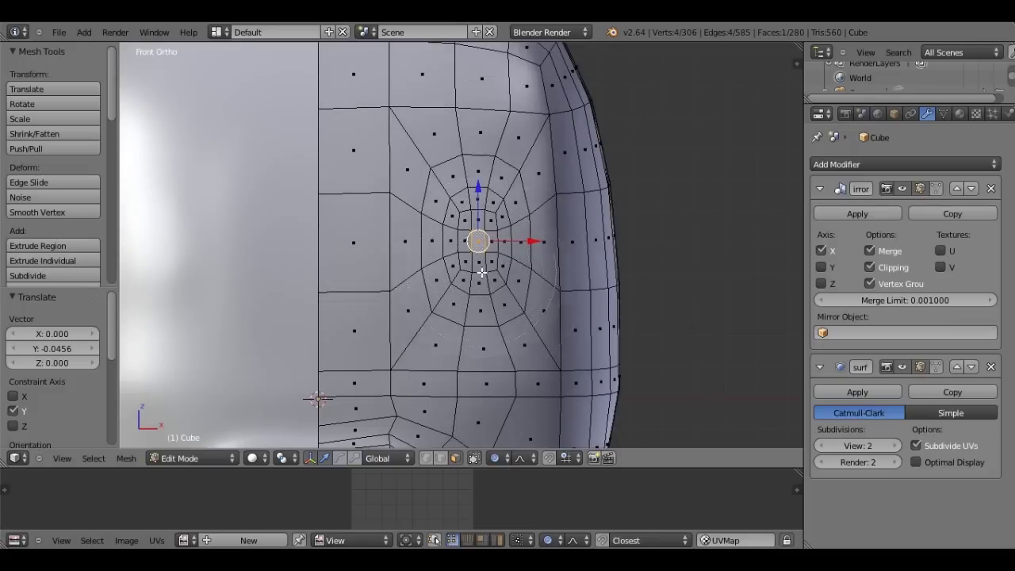
{"action": "scroll", "coordinate": [481, 272], "scroll_direction": "up", "scroll_amount": 3}
{"action": "left_click_drag", "start_coordinate": [481, 272], "coordinate": [478, 182]}
{"action": "right_click", "coordinate": [500, 252]}
{"action": "scroll", "coordinate": [500, 253], "scroll_direction": "down", "scroll_amount": 2}
{"action": "scroll", "coordinate": [499, 252], "scroll_direction": "down", "scroll_amount": 2}
{"action": "scroll", "coordinate": [500, 252], "scroll_direction": "down", "scroll_amount": 2}
- Turn proportional editing off and scale the eye region up to 1.362
{"action": "key", "text": "s"}
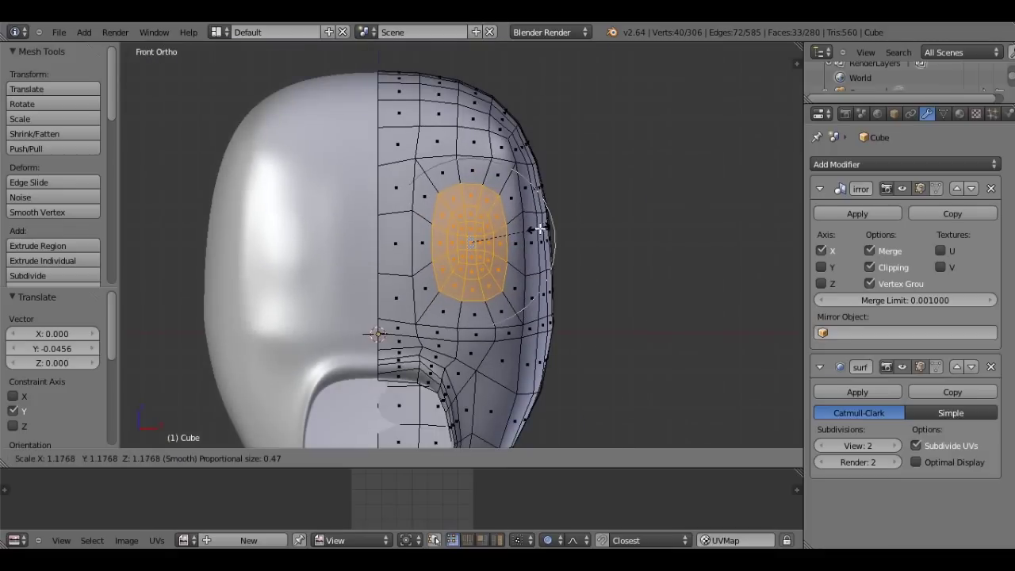
{"action": "key", "text": "Escape"}
{"action": "left_click", "coordinate": [498, 457]}
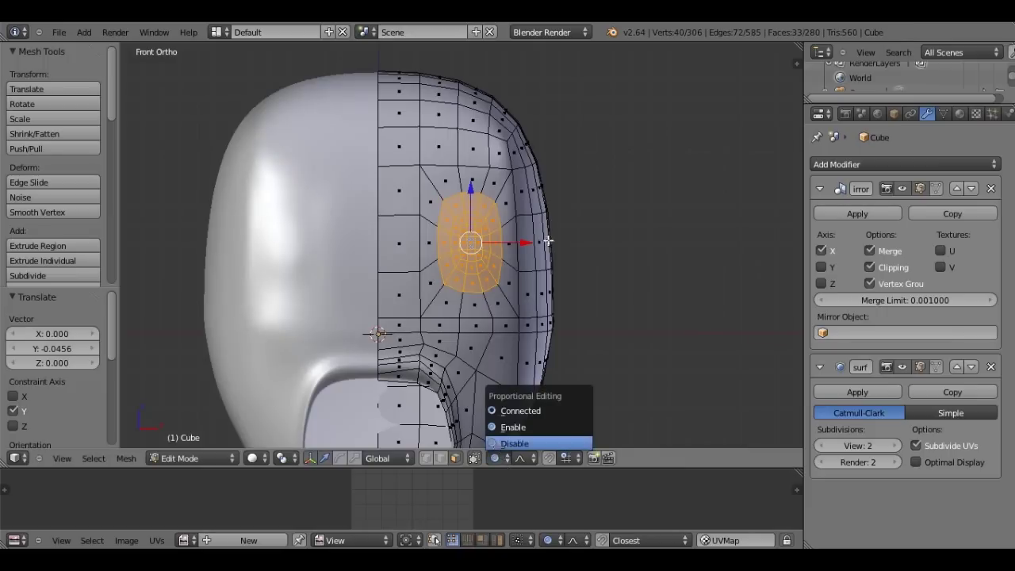
{"action": "left_click", "coordinate": [497, 443]}
{"action": "key", "text": "s"}
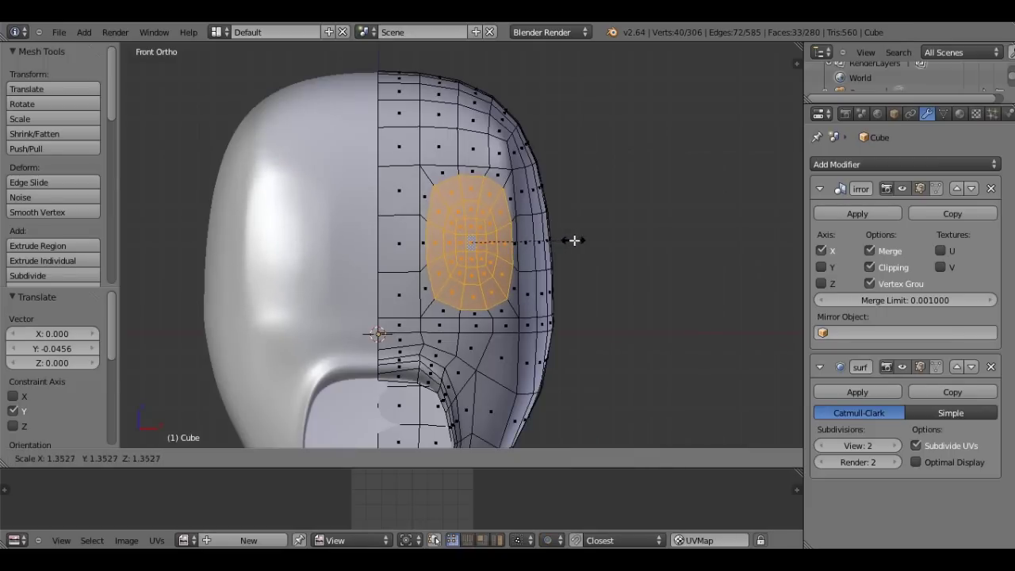
{"action": "left_click", "coordinate": [575, 240]}
{"action": "scroll", "coordinate": [534, 253], "scroll_direction": "up", "scroll_amount": 1}
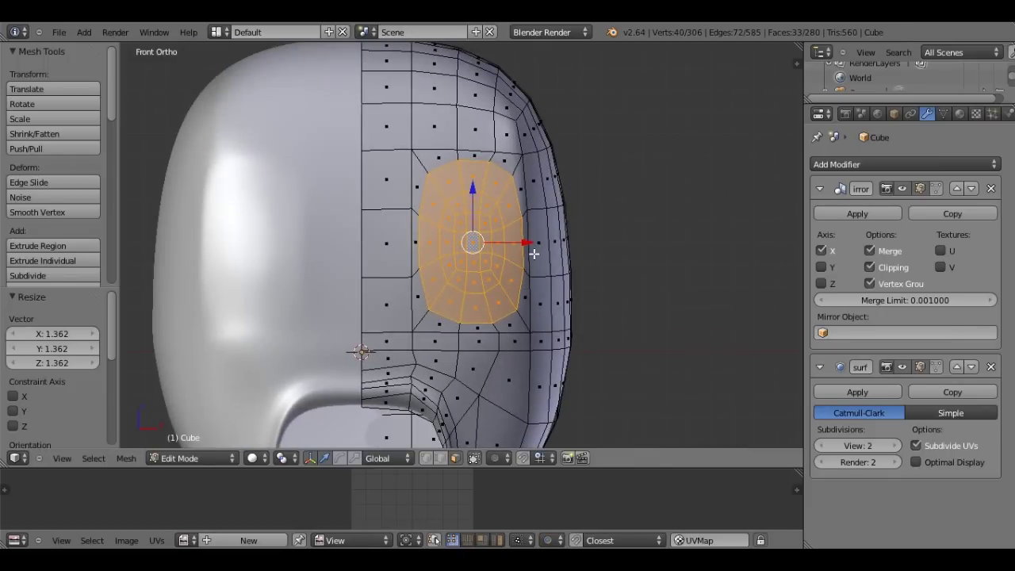
{"action": "scroll", "coordinate": [533, 254], "scroll_direction": "down", "scroll_amount": 1}
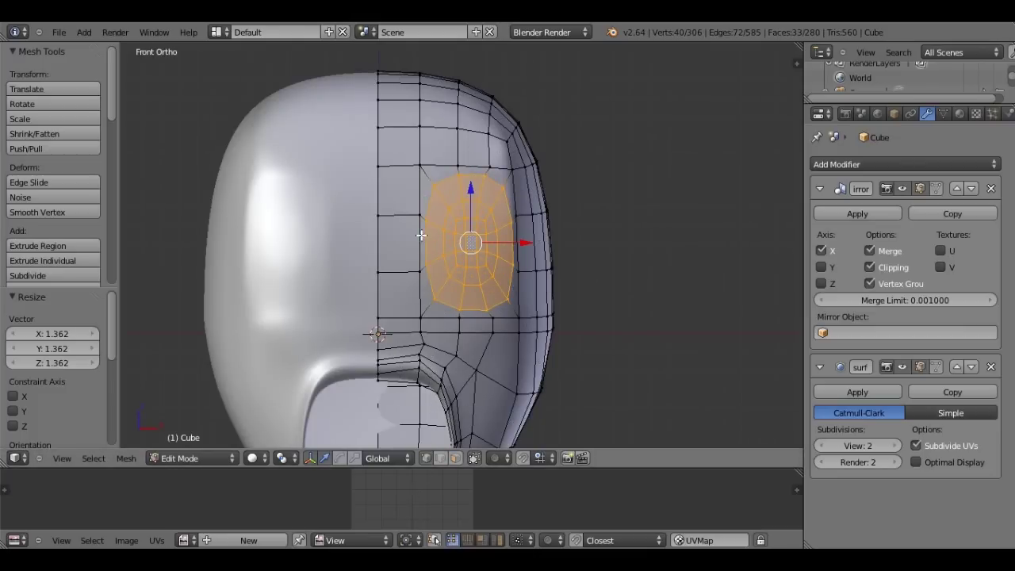
- Select the 12-vertex loop around the eye, smooth it, and nudge it along Y
{"action": "right_click", "coordinate": [475, 168], "text": "alt"}
{"action": "right_click", "coordinate": [474, 168], "text": "alt"}
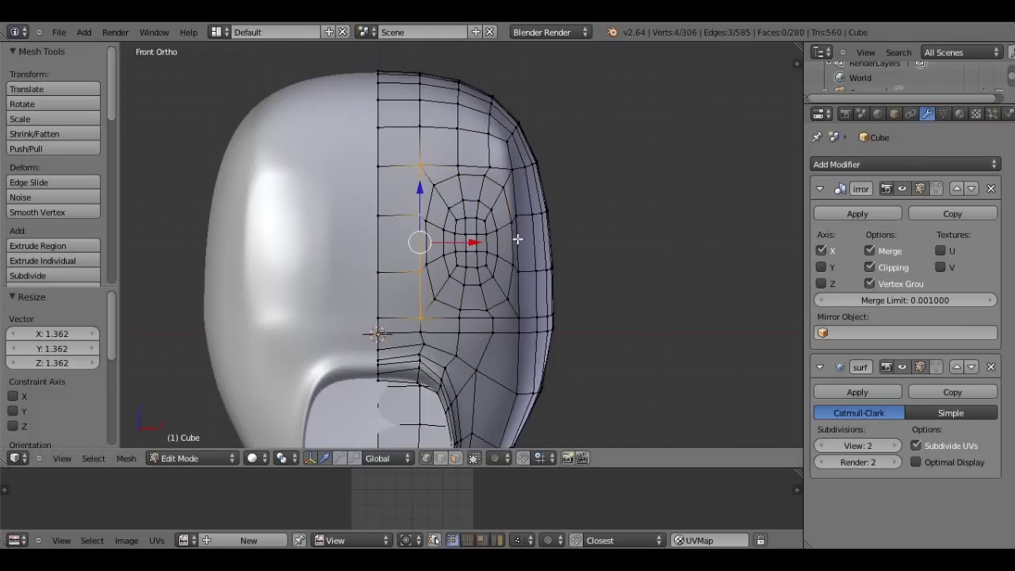
{"action": "right_click", "coordinate": [478, 321], "text": "alt"}
{"action": "key", "text": "w"}
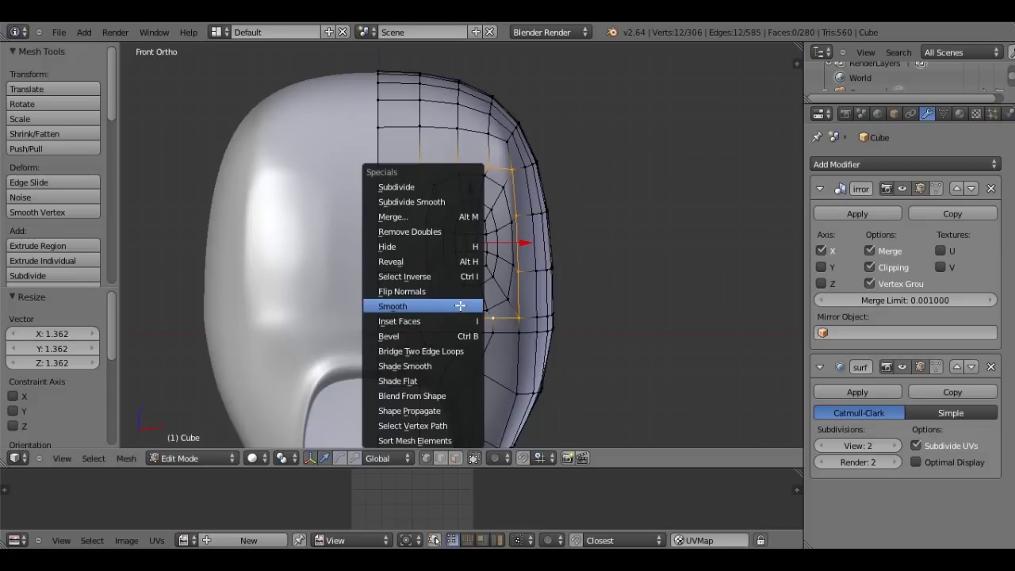
{"action": "left_click", "coordinate": [460, 306]}
{"action": "mouse_move", "coordinate": [460, 305]}
{"action": "middle_mouse_down"}
{"action": "mouse_move", "coordinate": [374, 274]}
{"action": "mouse_move", "coordinate": [412, 277]}
{"action": "middle_mouse_up"}
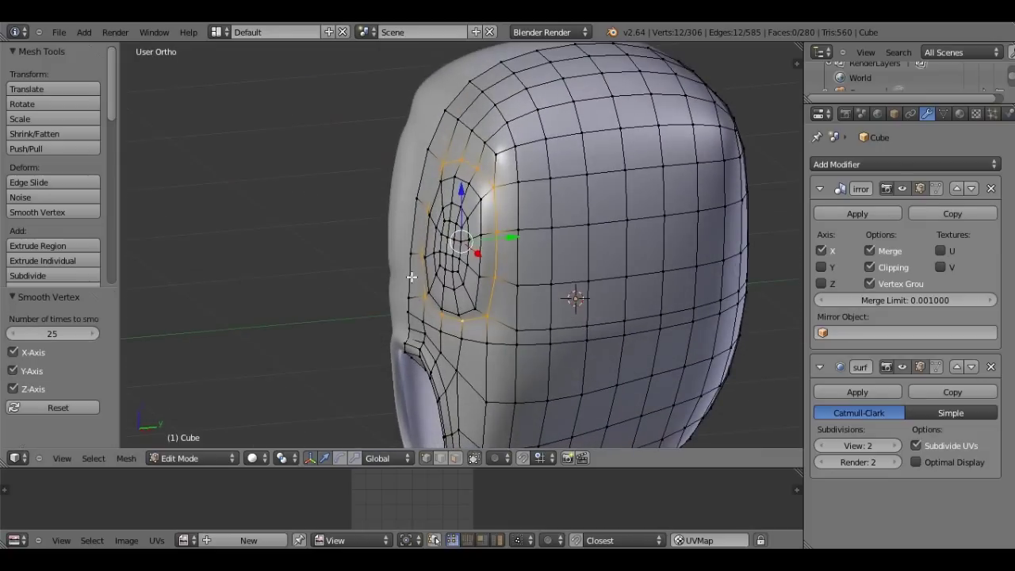
{"action": "left_click_drag", "start_coordinate": [511, 236], "coordinate": [500, 236]}
{"action": "left_click", "coordinate": [500, 236]}
- Inspect the head in Object Mode, then reselect only the faces inside the eye loop
{"action": "key", "text": "Tab"}
{"action": "mouse_move", "coordinate": [500, 236]}
{"action": "middle_mouse_down"}
{"action": "mouse_move", "coordinate": [394, 223]}
{"action": "mouse_move", "coordinate": [551, 212]}
{"action": "mouse_move", "coordinate": [537, 249]}
{"action": "middle_mouse_up"}
{"action": "key", "text": "Tab"}
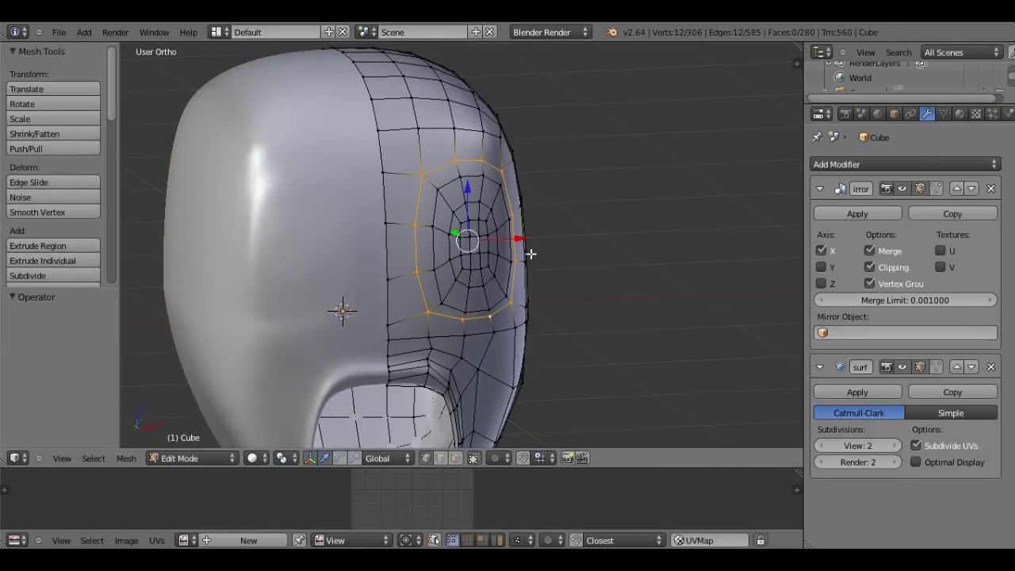
{"action": "key", "text": "KP_1"}
{"action": "key", "text": "a"}
{"action": "key", "text": "c"}
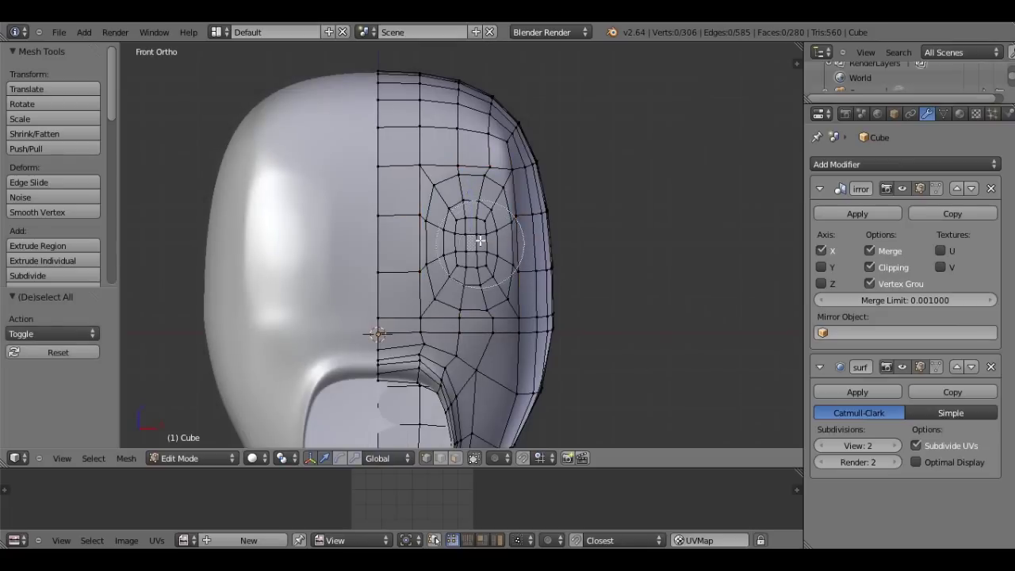
{"action": "left_click", "coordinate": [473, 236]}
{"action": "key", "text": "Escape"}
- Delete the eye region's vertices to open a hole in the head
{"action": "key", "text": "x"}
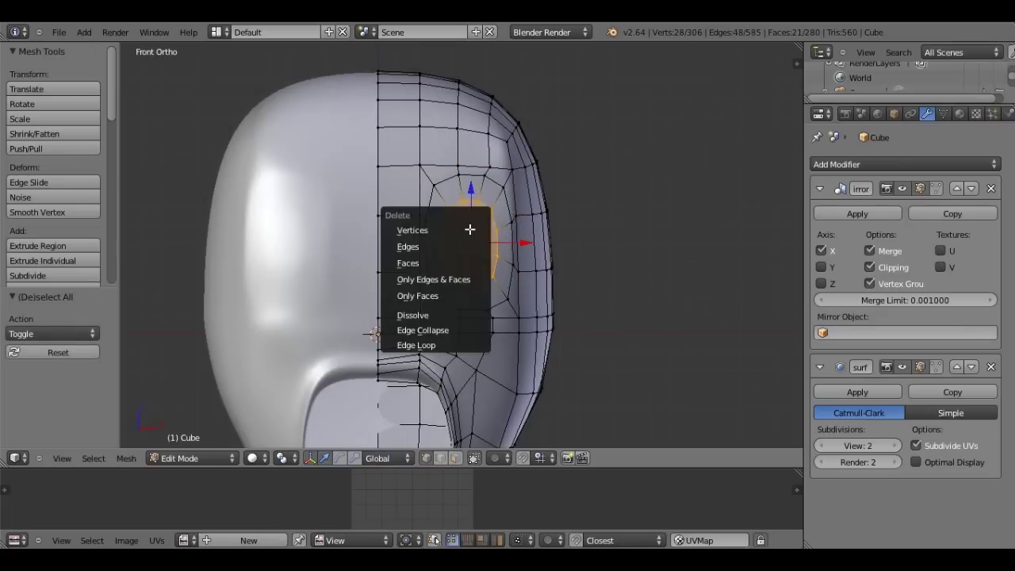
{"action": "left_click", "coordinate": [470, 229]}
{"action": "scroll", "coordinate": [412, 151], "scroll_direction": "up", "scroll_amount": 1}
- Nudge the four corner vertices around the eye hole to round its rim
{"action": "right_click", "coordinate": [418, 153]}
{"action": "key", "text": "g"}
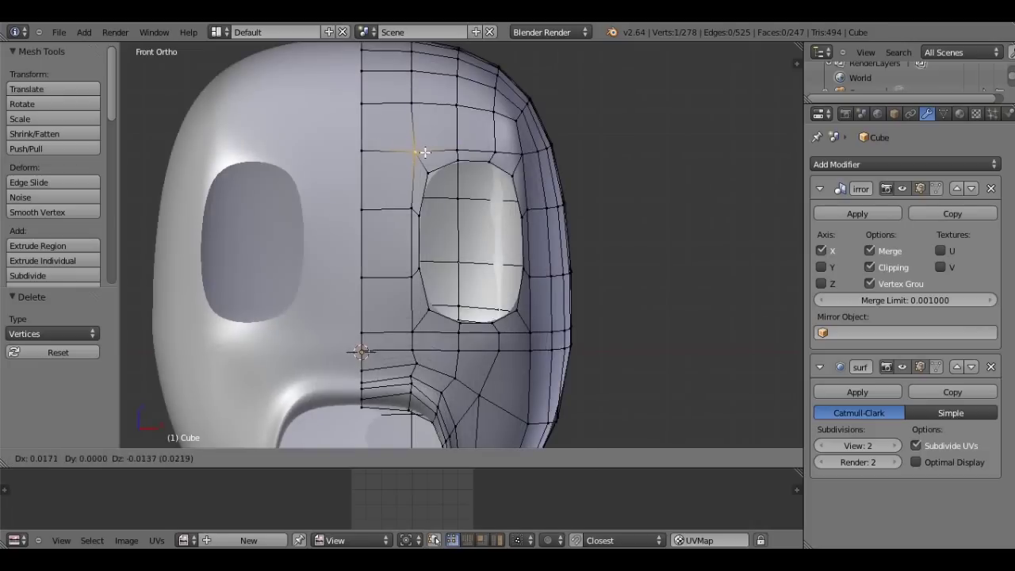
{"action": "left_click", "coordinate": [428, 156]}
{"action": "right_click", "coordinate": [520, 154]}
{"action": "key", "text": "g"}
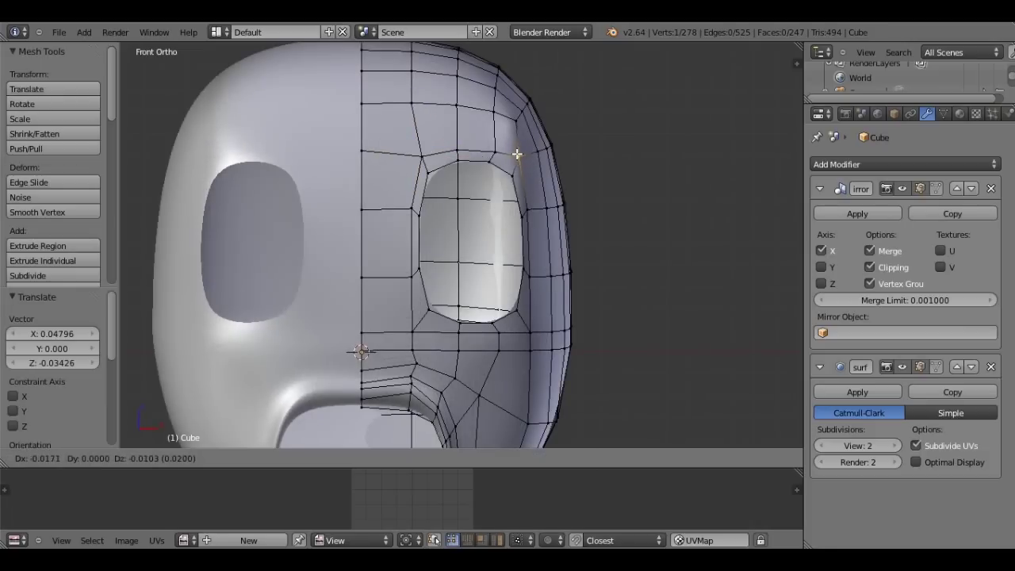
{"action": "left_click", "coordinate": [517, 154]}
{"action": "right_click", "coordinate": [527, 325]}
{"action": "key", "text": "g"}
{"action": "left_click", "coordinate": [529, 314]}
{"action": "right_click", "coordinate": [415, 322]}
{"action": "key", "text": "g"}
{"action": "left_click", "coordinate": [421, 311]}
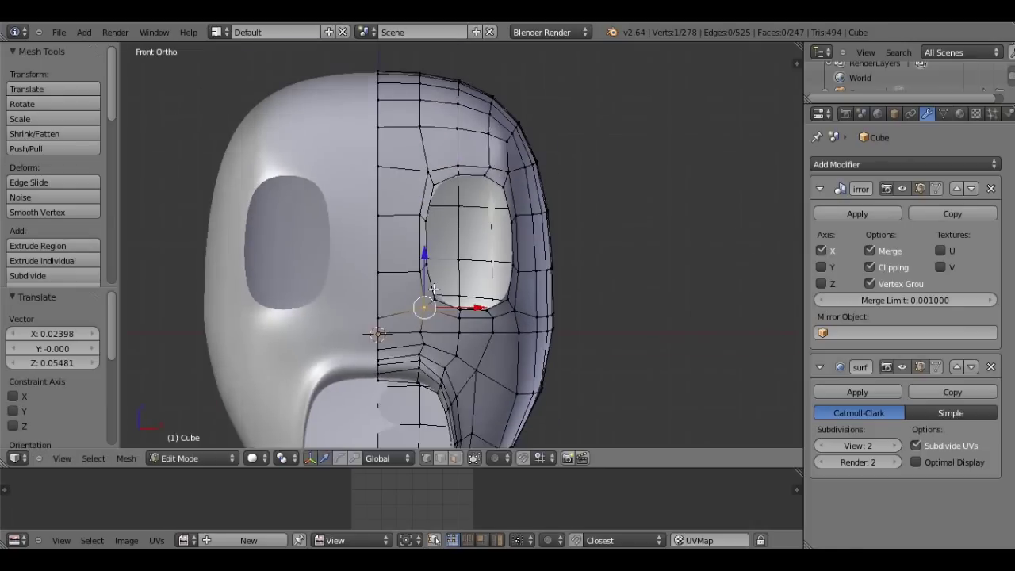
- Select the eye hole's edge loop and view it from the side
{"action": "scroll", "coordinate": [482, 227], "scroll_direction": "down", "scroll_amount": 2}
{"action": "scroll", "coordinate": [505, 221], "scroll_direction": "down", "scroll_amount": 1}
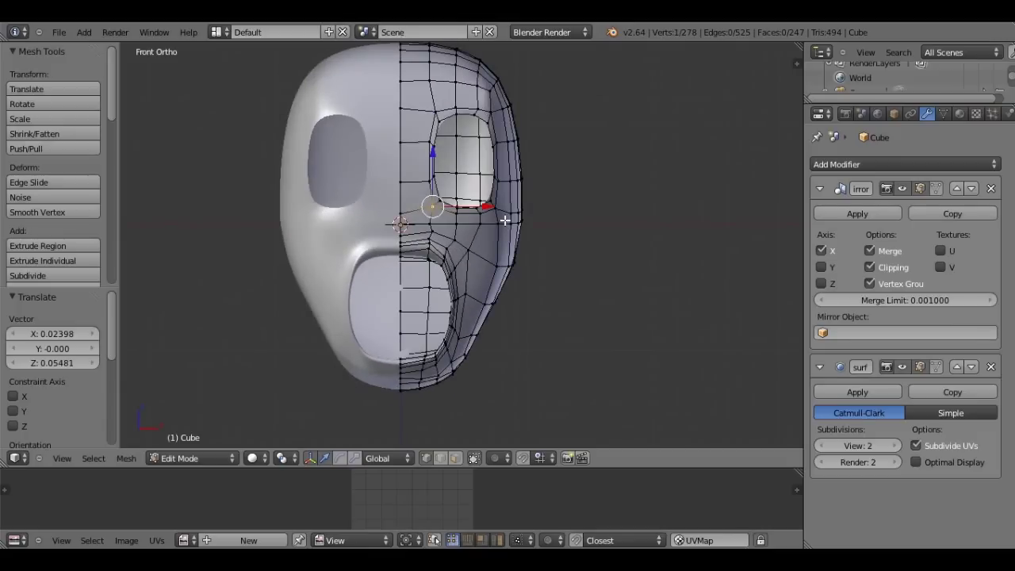
{"action": "scroll", "coordinate": [505, 220], "scroll_direction": "up", "scroll_amount": 1}
{"action": "right_click", "coordinate": [519, 212], "text": "alt"}
{"action": "scroll", "coordinate": [523, 214], "scroll_direction": "up", "scroll_amount": 1}
{"action": "scroll", "coordinate": [528, 214], "scroll_direction": "up", "scroll_amount": 1}
{"action": "scroll", "coordinate": [529, 214], "scroll_direction": "up", "scroll_amount": 1}
{"action": "middle_click_drag", "start_coordinate": [529, 214], "coordinate": [481, 217]}
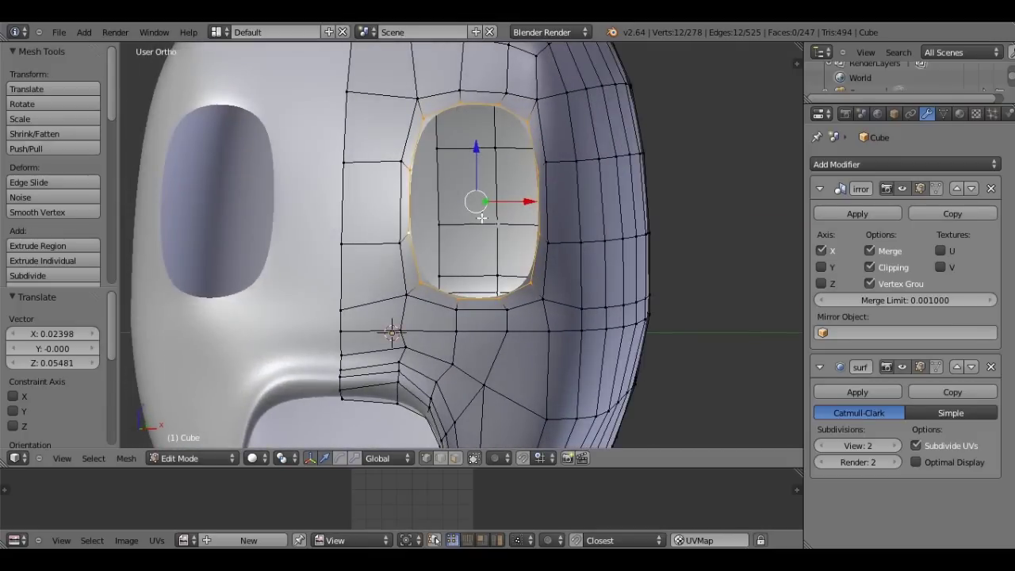
{"action": "key", "text": "KP_3"}
- Move the eye hole's rim loop along Y
{"action": "scroll", "coordinate": [492, 265], "scroll_direction": "up", "scroll_amount": 1}
{"action": "scroll", "coordinate": [487, 259], "scroll_direction": "up", "scroll_amount": 1}
{"action": "scroll", "coordinate": [483, 254], "scroll_direction": "up", "scroll_amount": 1}
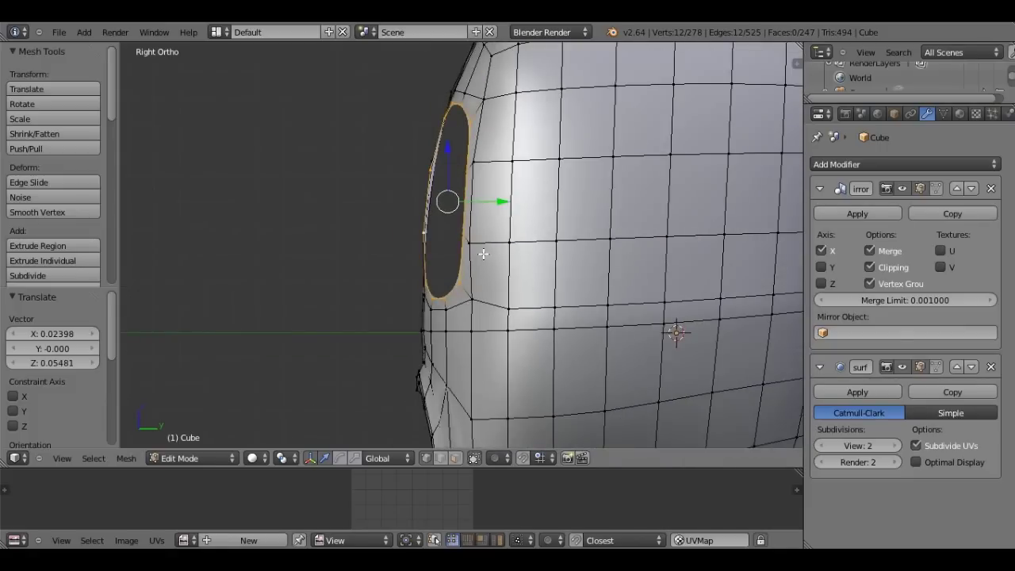
{"action": "scroll", "coordinate": [483, 254], "scroll_direction": "down", "scroll_amount": 3}
{"action": "scroll", "coordinate": [492, 241], "scroll_direction": "up", "scroll_amount": 1}
{"action": "scroll", "coordinate": [491, 242], "scroll_direction": "up", "scroll_amount": 2}
{"action": "key", "text": "g"}
{"action": "key", "text": "y"}
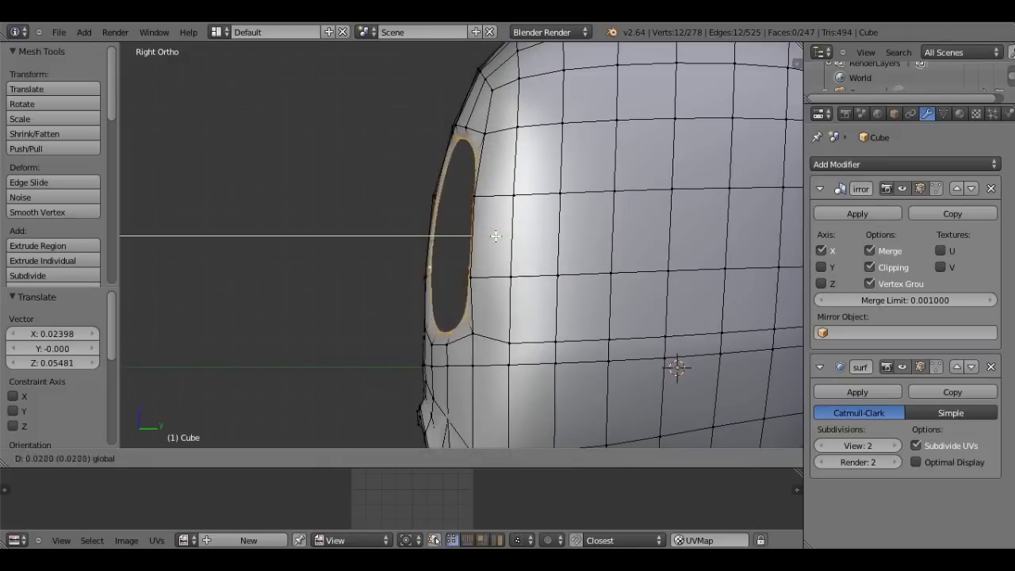
{"action": "left_click", "coordinate": [497, 235]}
- Extrude the rim inward and scale it down twice to about 0.928
{"action": "key", "text": "e"}
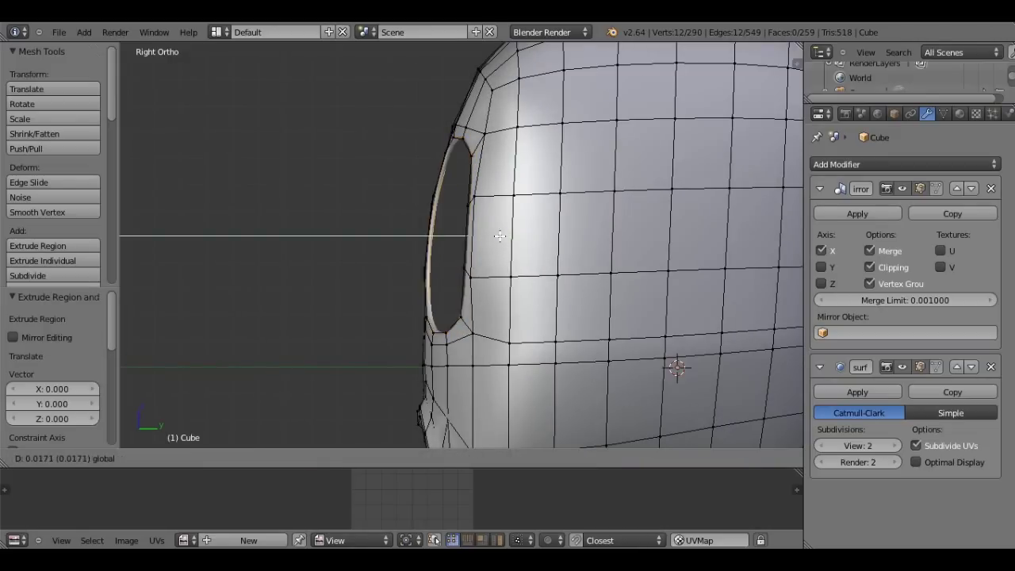
{"action": "left_click", "coordinate": [499, 238]}
{"action": "key", "text": "s"}
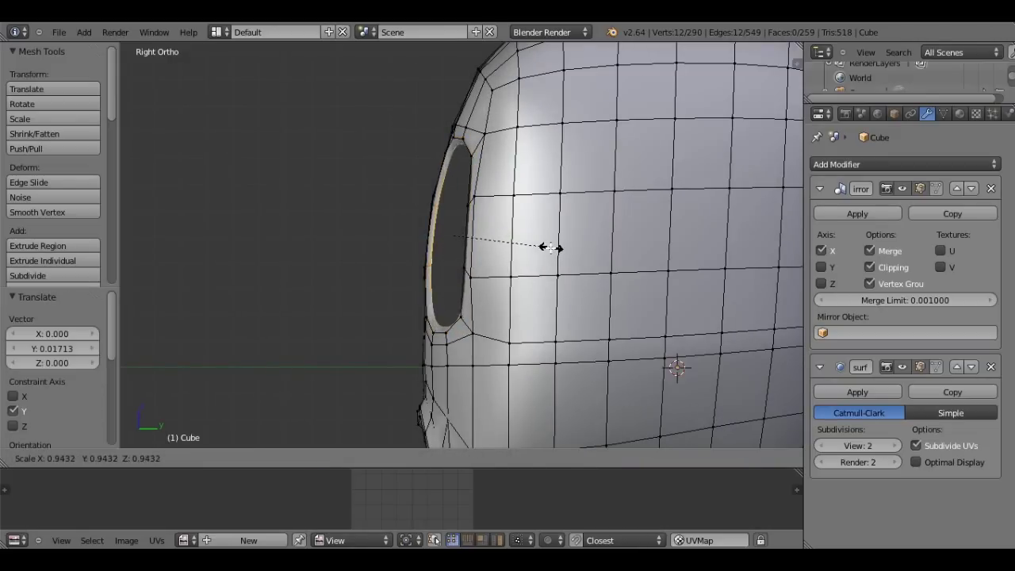
{"action": "left_click", "coordinate": [544, 245]}
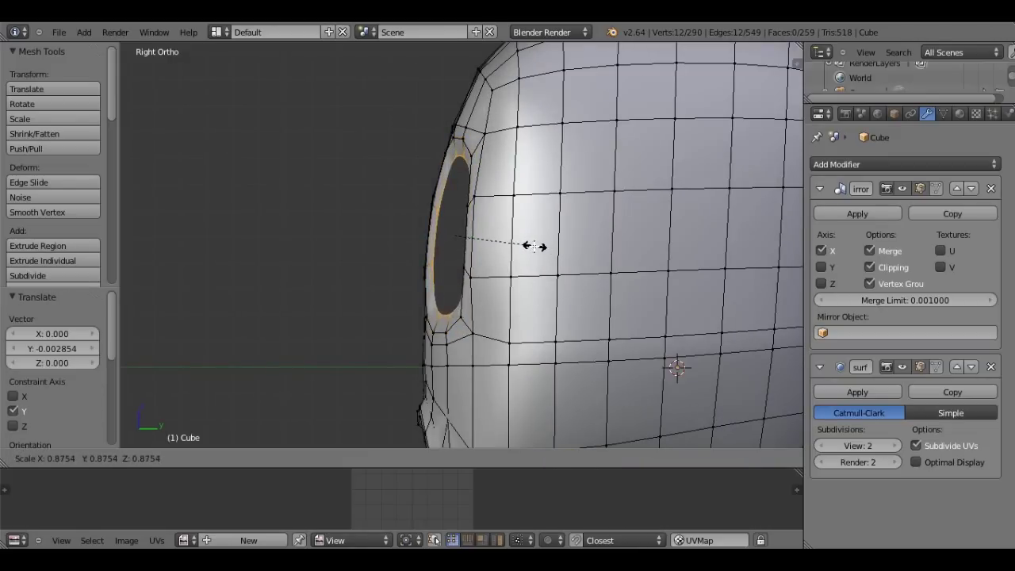
{"action": "left_click", "coordinate": [534, 246]}
{"action": "key", "text": "s"}
{"action": "left_click", "coordinate": [511, 241]}
{"action": "key", "text": "KP_4"}
{"action": "key", "text": "KP_4"}
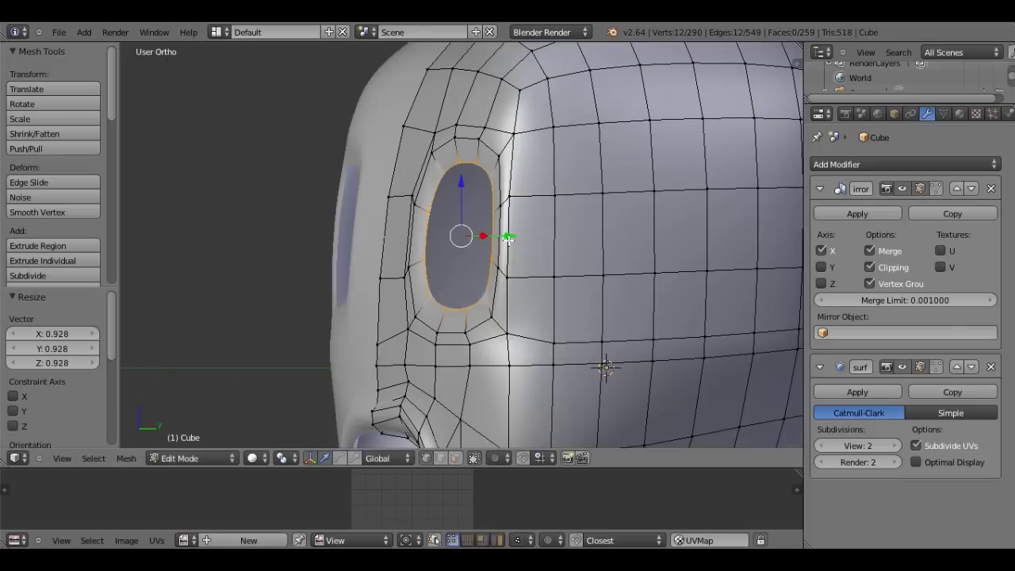
- Add a supporting edge loop around the eye from the front view
{"action": "key", "text": "KP_1"}
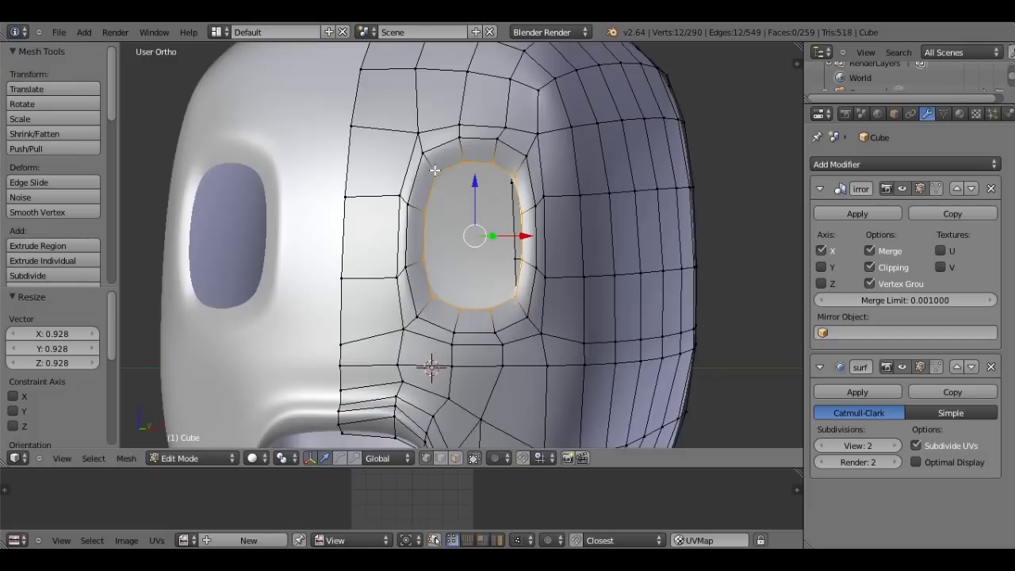
{"action": "key", "text": "ctrl+r"}
{"action": "right_click", "coordinate": [434, 170]}
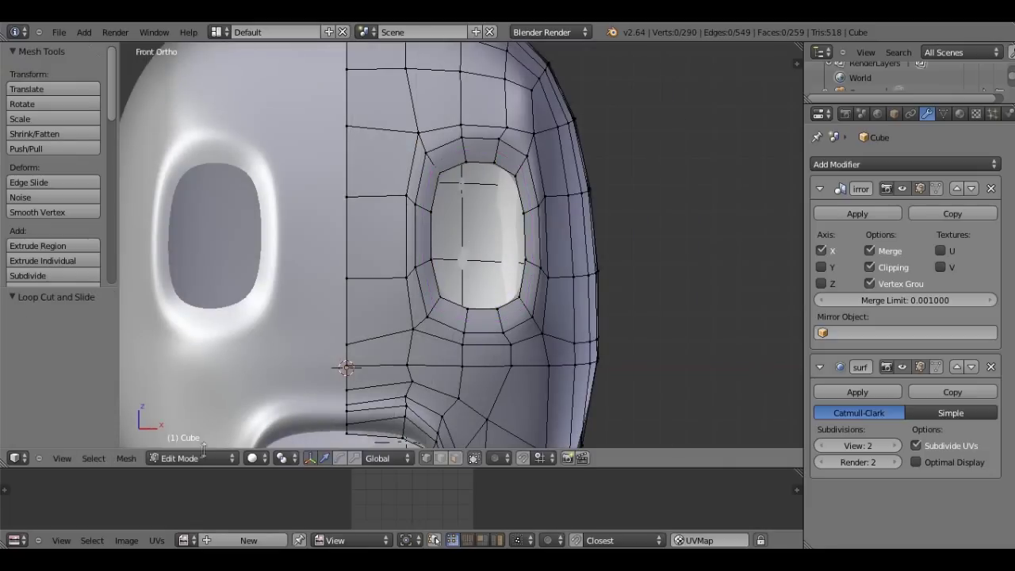
{"action": "left_click", "coordinate": [191, 458]}
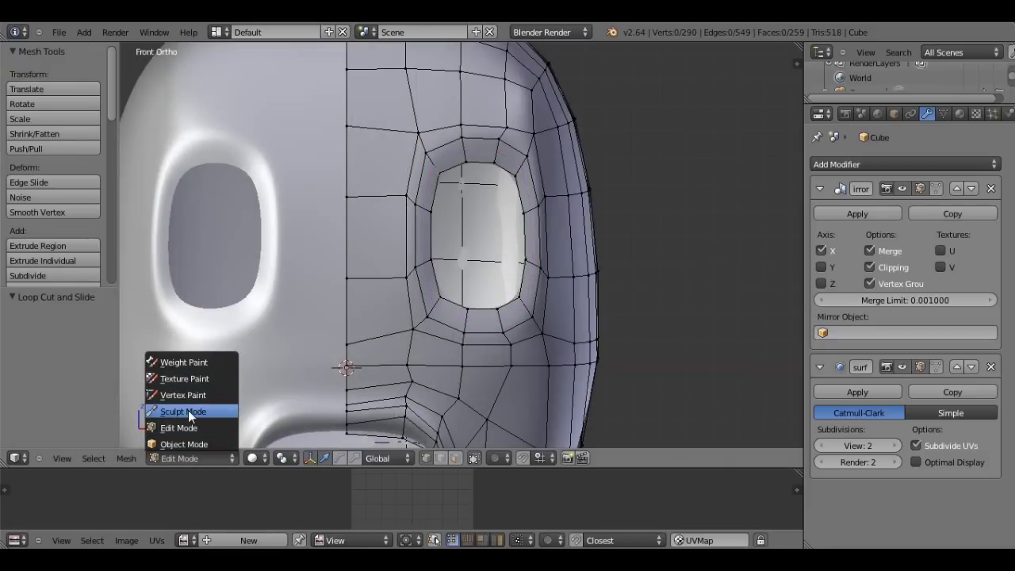
- Enter Sculpt Mode and enable the Wire display overlay in the object properties
{"action": "left_click", "coordinate": [188, 411]}
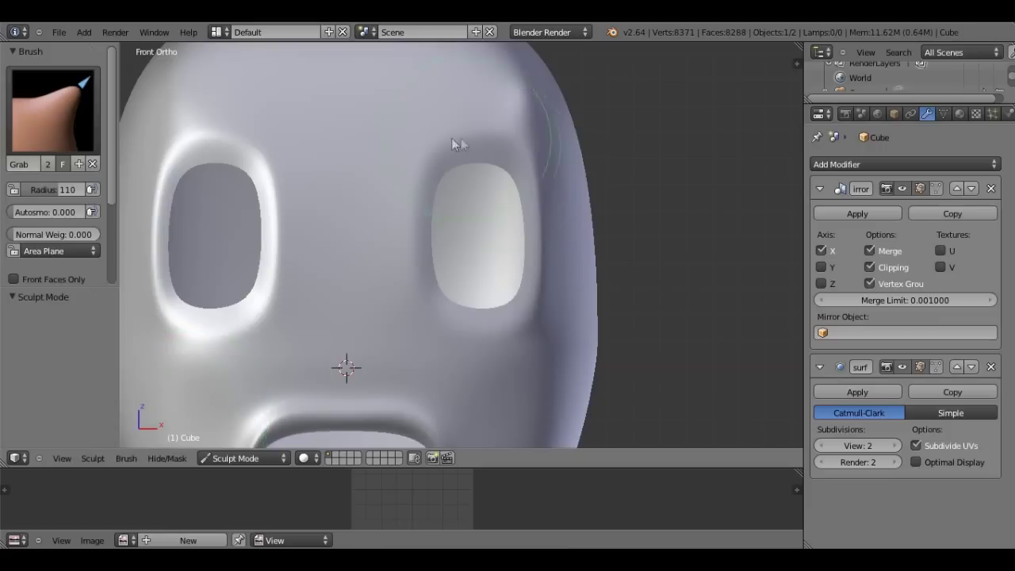
{"action": "left_click", "coordinate": [895, 114]}
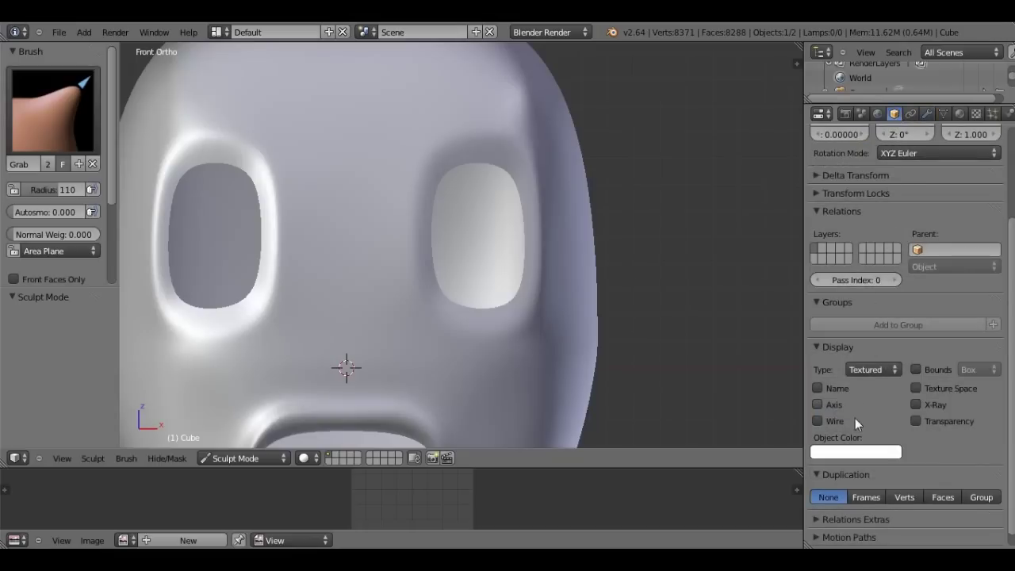
{"action": "left_click", "coordinate": [818, 420]}
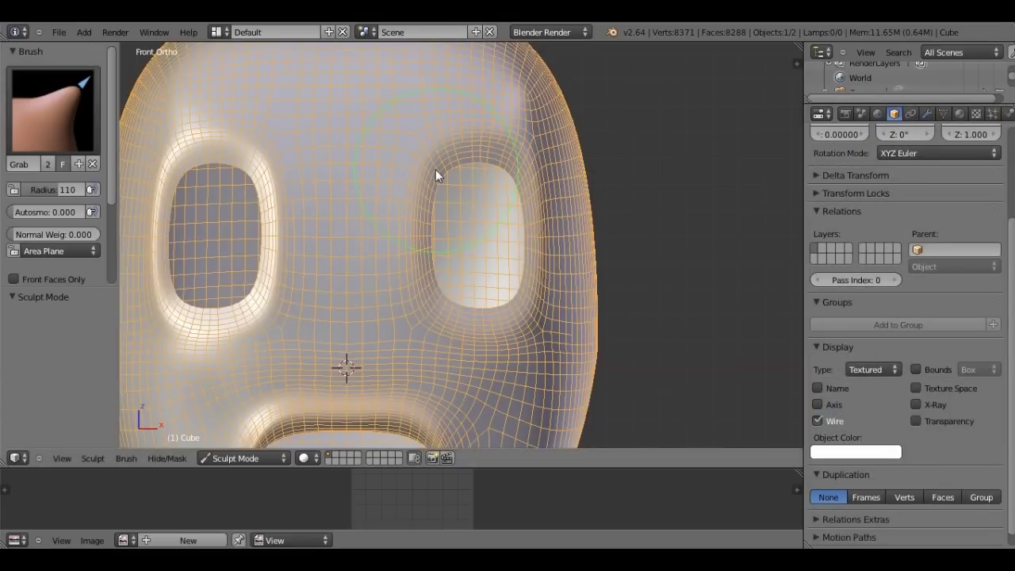
- Grab-sculpt the eye socket's inner, lower and outer rims wider, undoing bad strokes
{"action": "left_click_drag", "start_coordinate": [435, 168], "coordinate": [402, 160]}
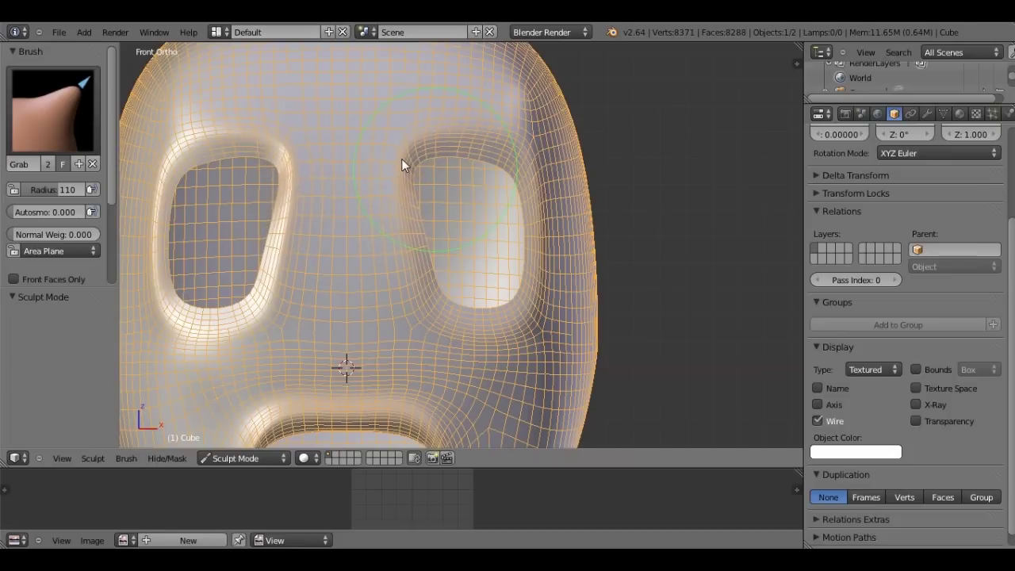
{"action": "key", "text": "ctrl+z"}
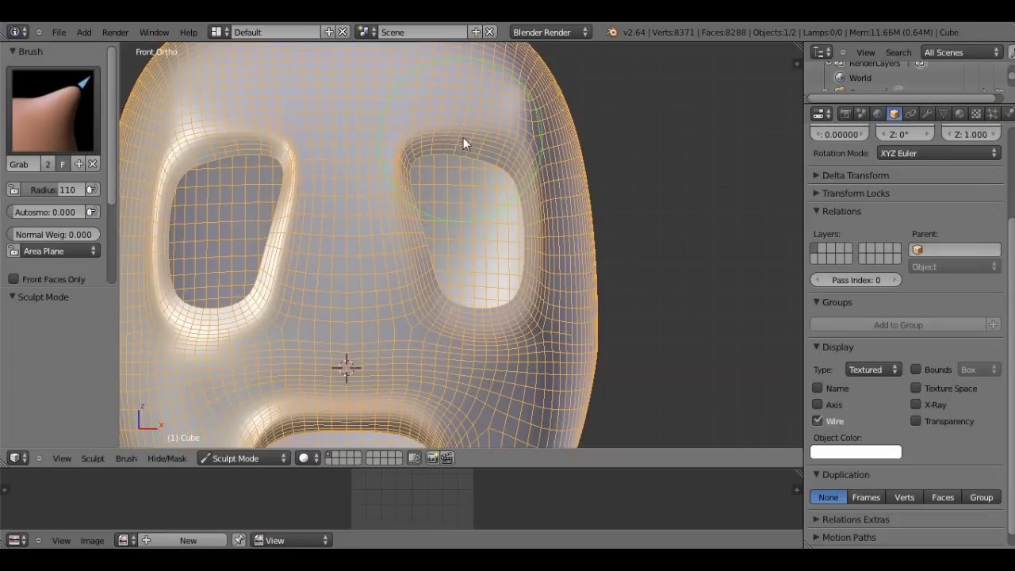
{"action": "key", "text": "ctrl+z"}
{"action": "key", "text": "ctrl+z"}
{"action": "key", "text": "ctrl+z"}
{"action": "left_click_drag", "start_coordinate": [429, 279], "coordinate": [400, 300]}
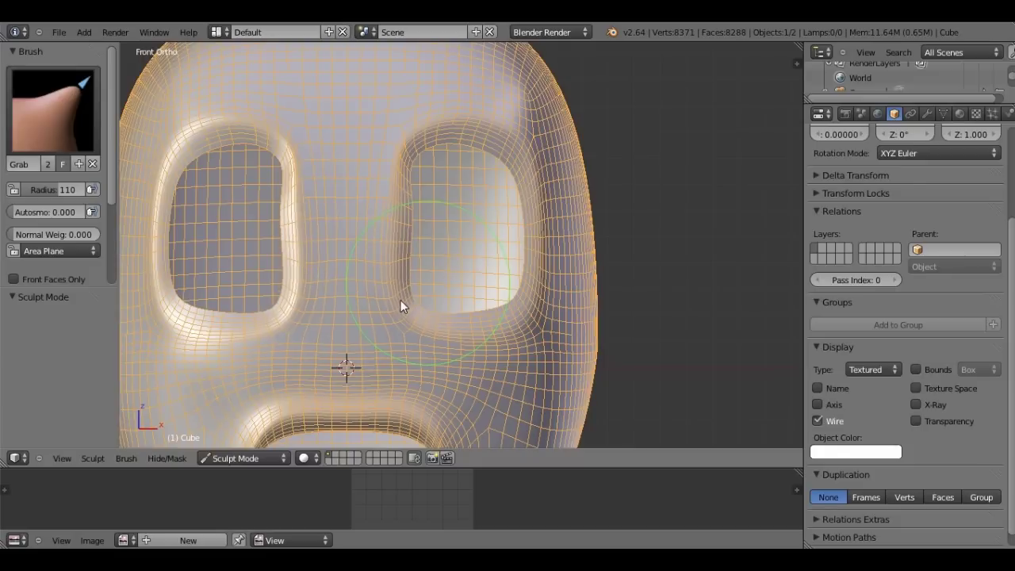
{"action": "left_click_drag", "start_coordinate": [390, 234], "coordinate": [366, 234]}
{"action": "key", "text": "ctrl+z"}
{"action": "left_click_drag", "start_coordinate": [530, 318], "coordinate": [524, 281]}
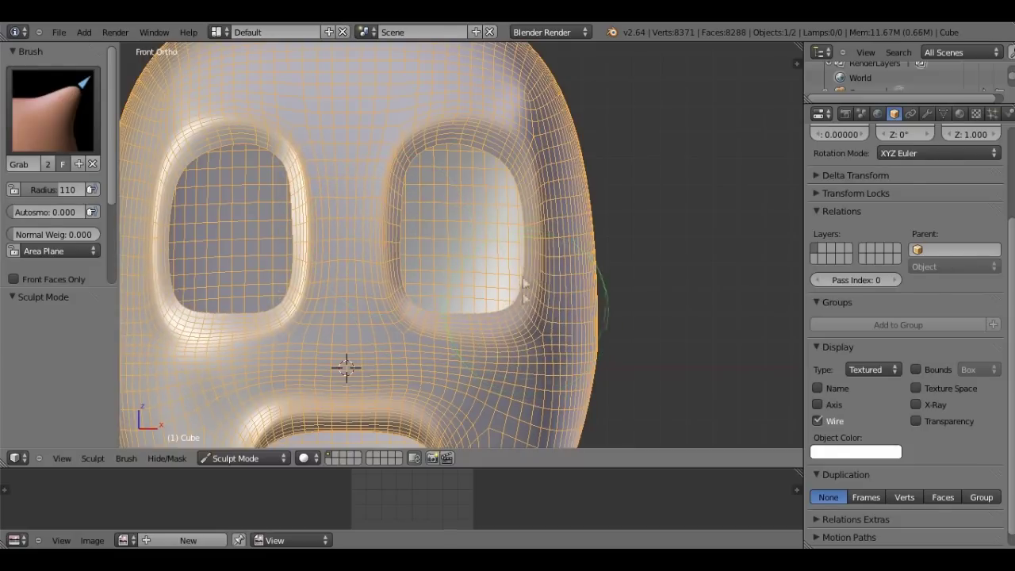
{"action": "left_click_drag", "start_coordinate": [510, 157], "coordinate": [512, 162]}
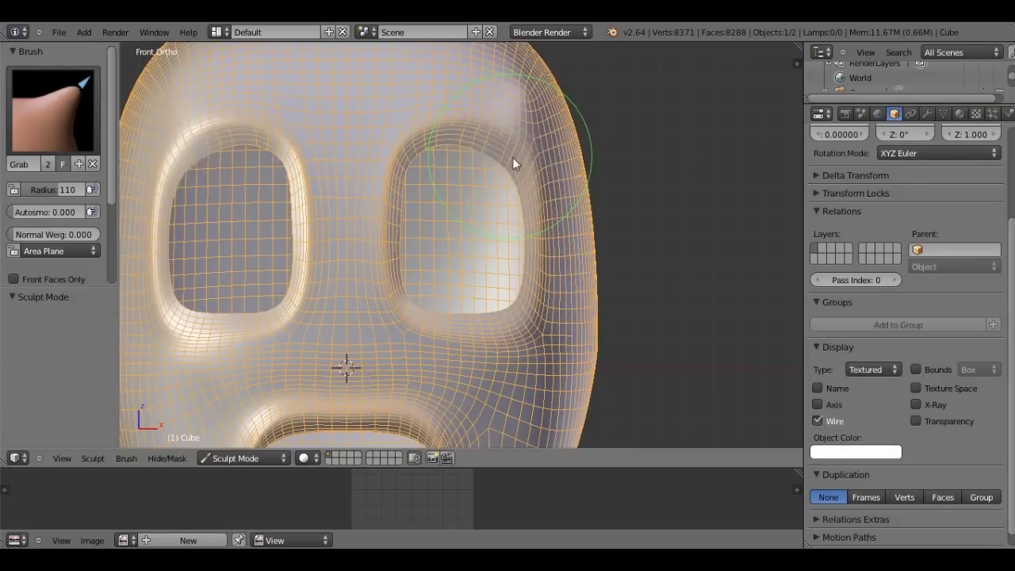
{"action": "key", "text": "ctrl+z"}
- Reshape the upper rim, upper-right corner and the bridge between the eye sockets
{"action": "left_click_drag", "start_coordinate": [414, 144], "coordinate": [396, 137]}
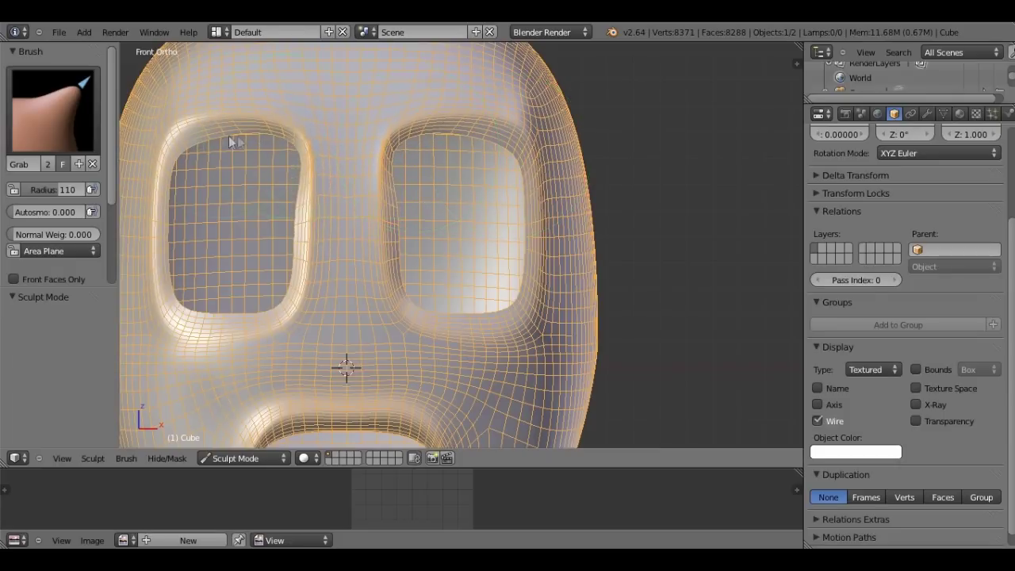
{"action": "left_click_drag", "start_coordinate": [526, 135], "coordinate": [514, 156]}
{"action": "left_click_drag", "start_coordinate": [387, 225], "coordinate": [333, 247]}
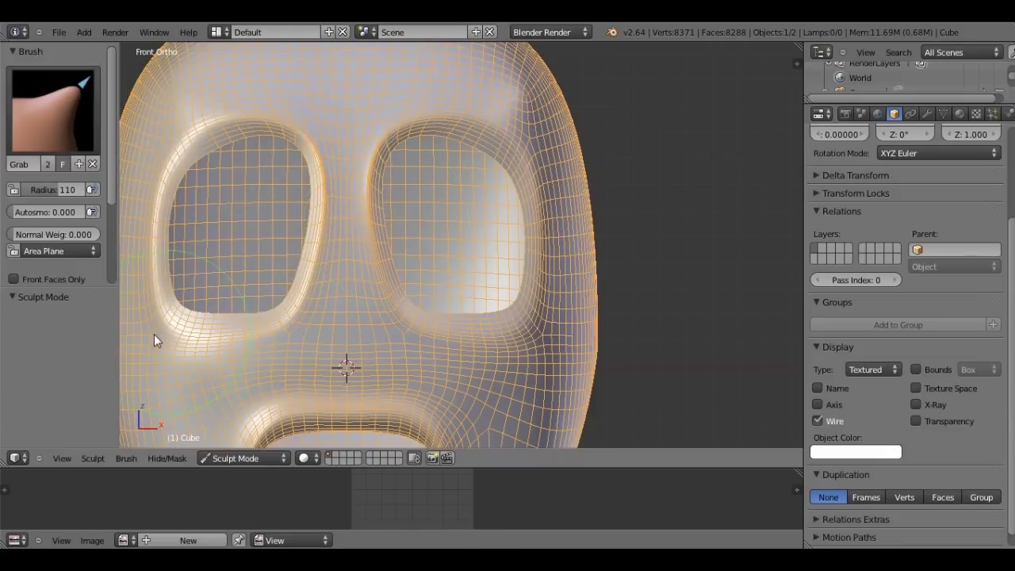
{"action": "middle_click_drag", "start_coordinate": [292, 316], "coordinate": [351, 254], "text": "shift"}
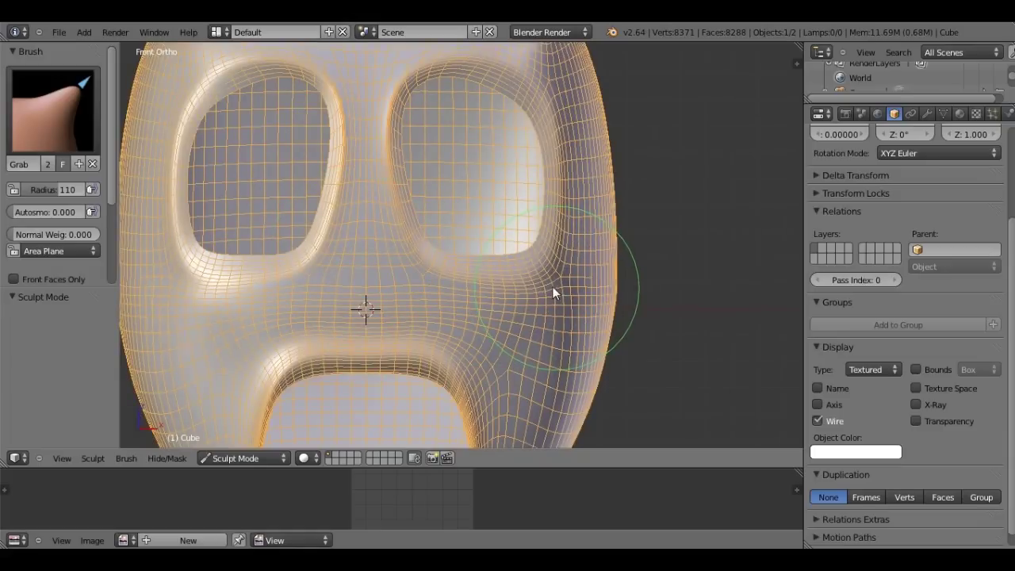
{"action": "key", "text": "ctrl+z"}
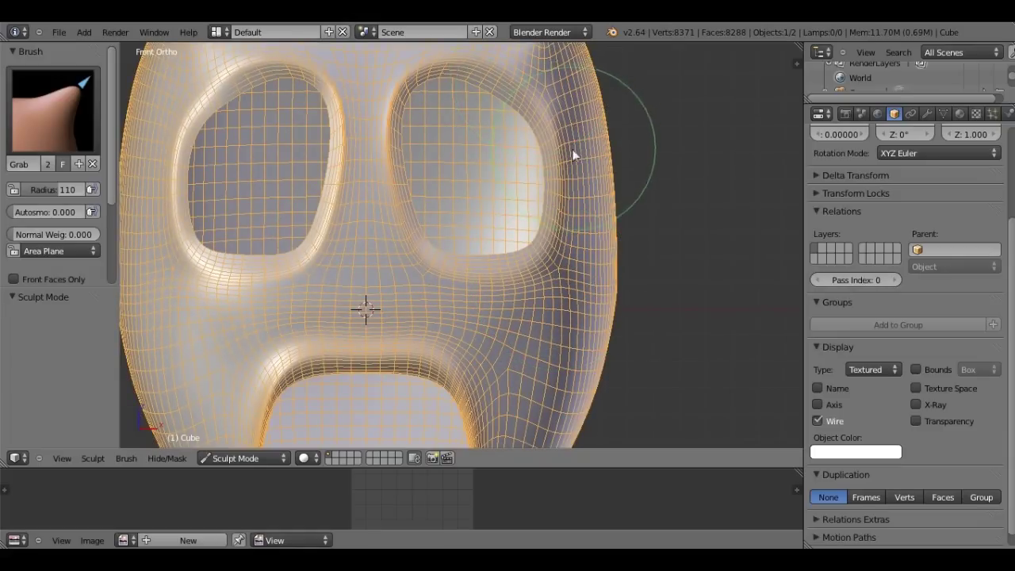
- In Right Ortho side view, pull the eye hole's upper, lower and left edges
{"action": "middle_click_drag", "start_coordinate": [546, 135], "coordinate": [401, 152]}
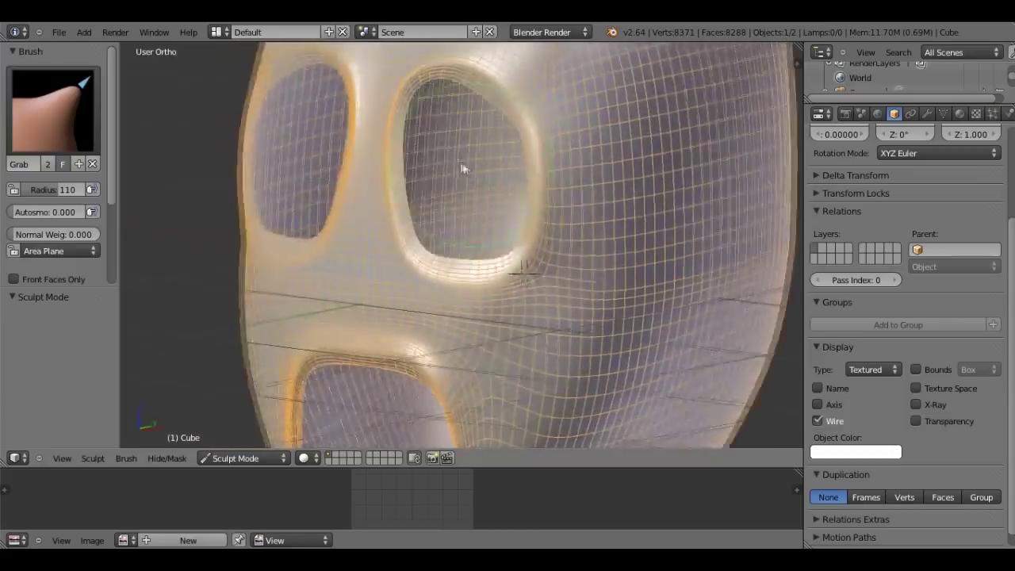
{"action": "key", "text": "KP_3"}
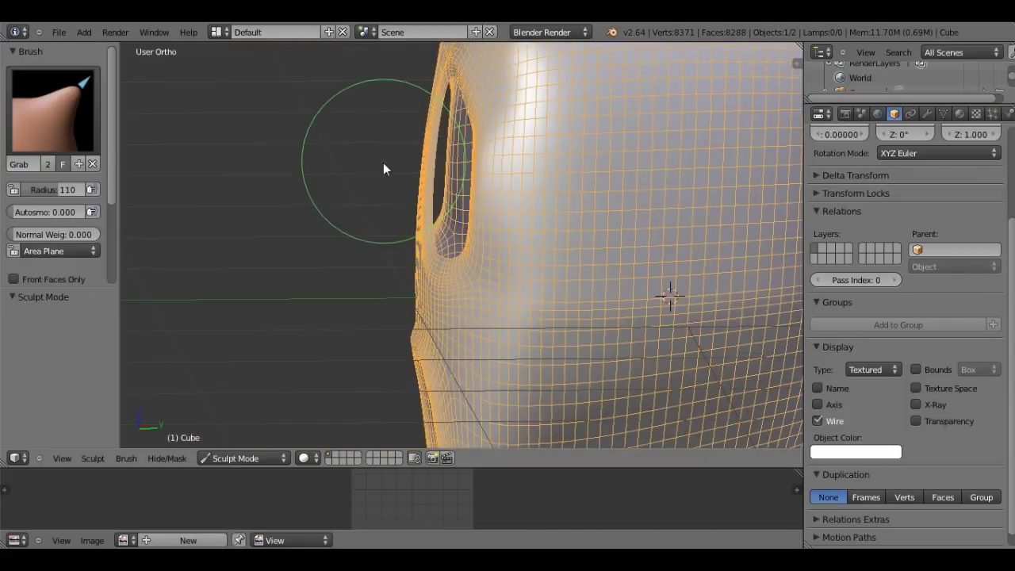
{"action": "scroll", "coordinate": [397, 165], "scroll_direction": "up", "scroll_amount": 1}
{"action": "left_click_drag", "start_coordinate": [467, 150], "coordinate": [485, 151]}
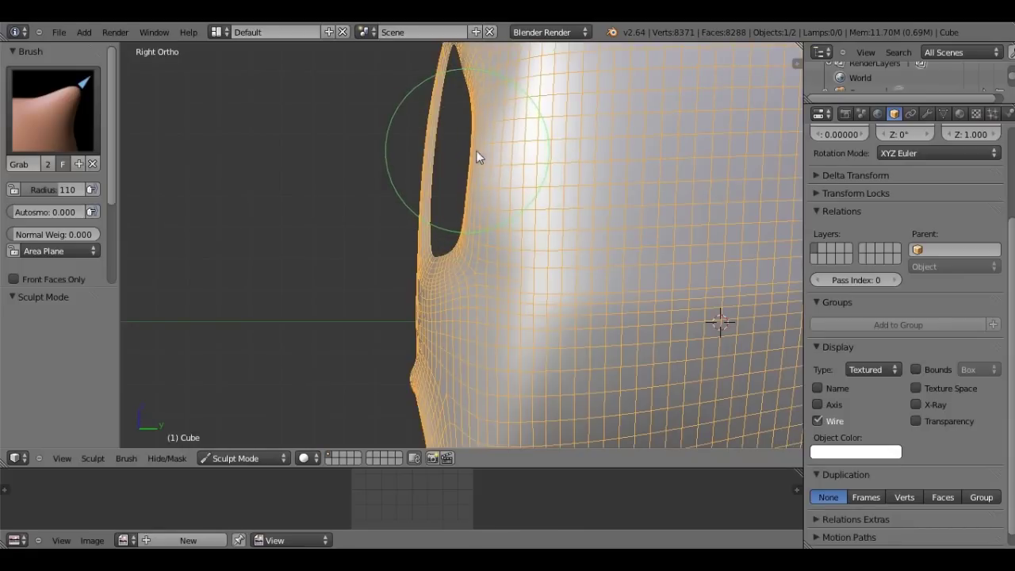
{"action": "left_click_drag", "start_coordinate": [473, 188], "coordinate": [489, 191]}
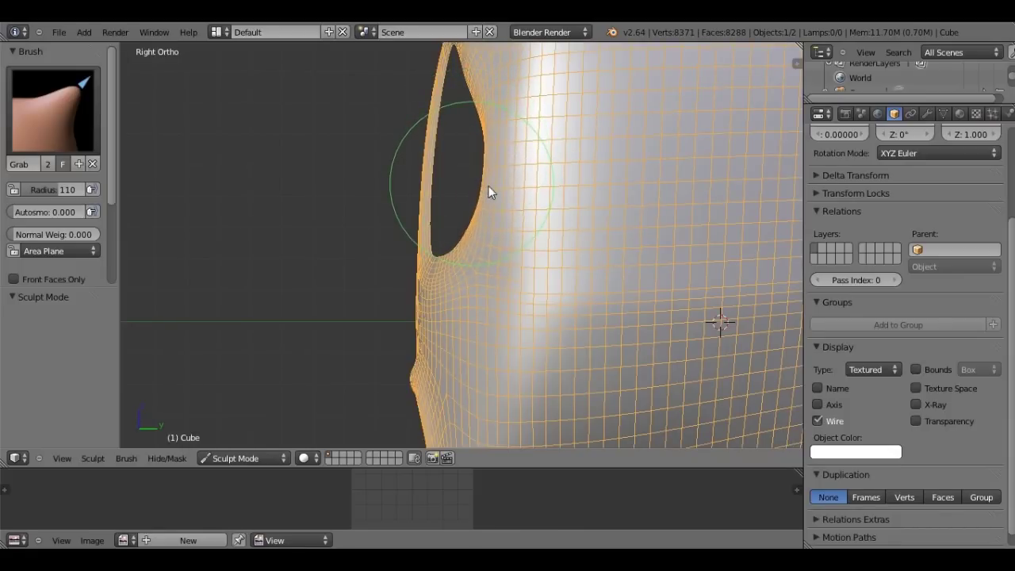
{"action": "left_click_drag", "start_coordinate": [470, 74], "coordinate": [476, 74]}
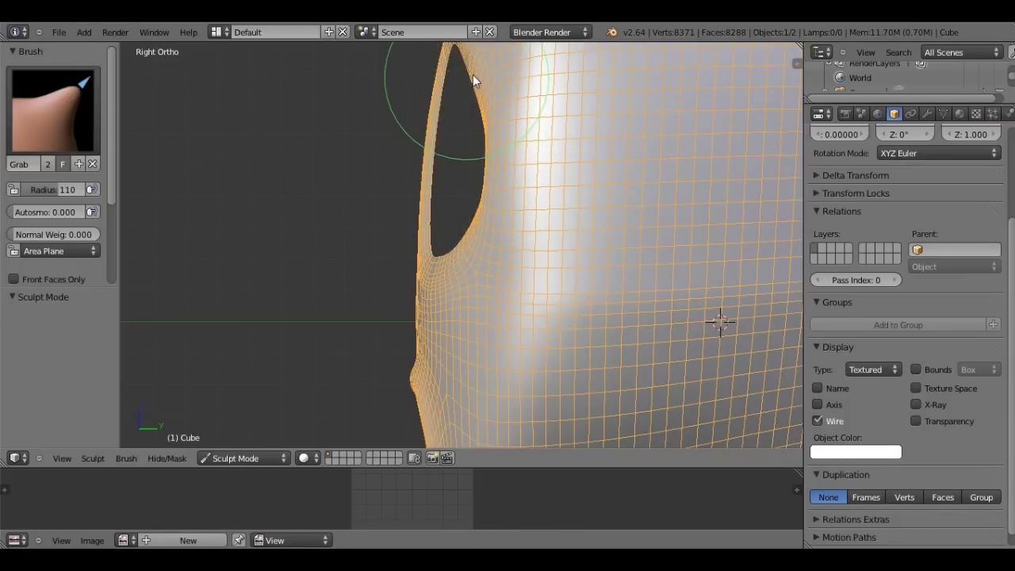
{"action": "middle_click_drag", "start_coordinate": [476, 73], "coordinate": [471, 167], "text": "shift"}
{"action": "mouse_move", "coordinate": [428, 243]}
{"action": "left_mouse_down"}
{"action": "mouse_move", "coordinate": [439, 246]}
{"action": "mouse_move", "coordinate": [418, 233]}
{"action": "left_mouse_up"}
- Return to the front view and switch to Edit Mode on the low-poly cage
{"action": "middle_click_drag", "start_coordinate": [418, 233], "coordinate": [553, 230]}
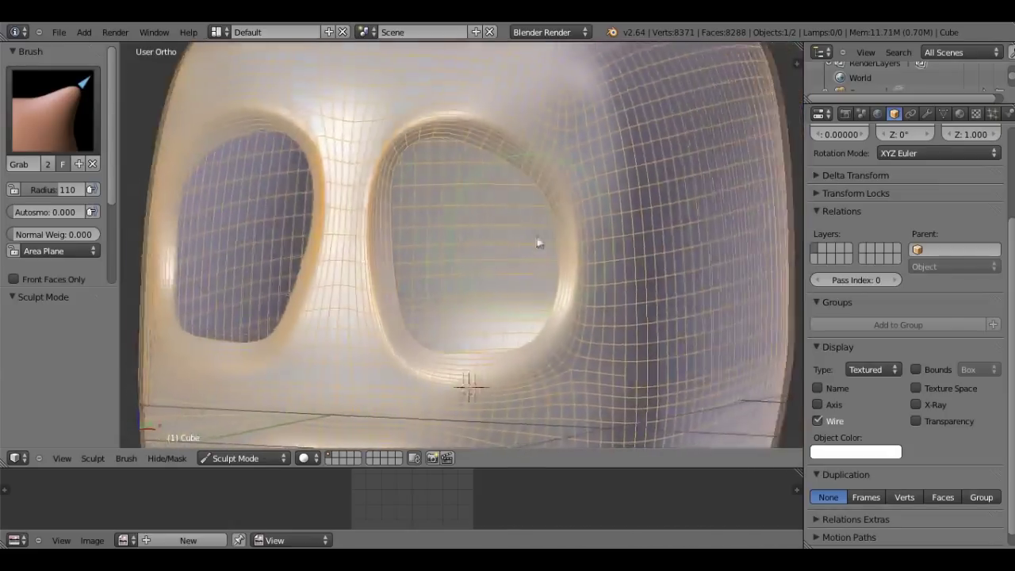
{"action": "key", "text": "KP_1"}
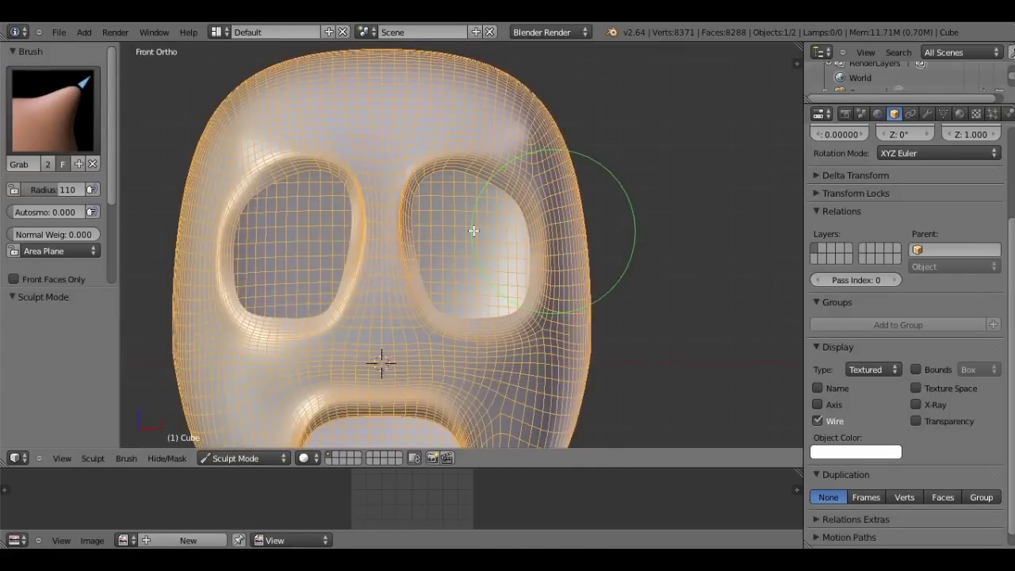
{"action": "key", "text": "Tab"}
{"action": "scroll", "coordinate": [460, 246], "scroll_direction": "up", "scroll_amount": 3}
- Return to Sculpt Mode and reshape the nose bridge and eye rim
{"action": "scroll", "coordinate": [466, 227], "scroll_direction": "down", "scroll_amount": 3}
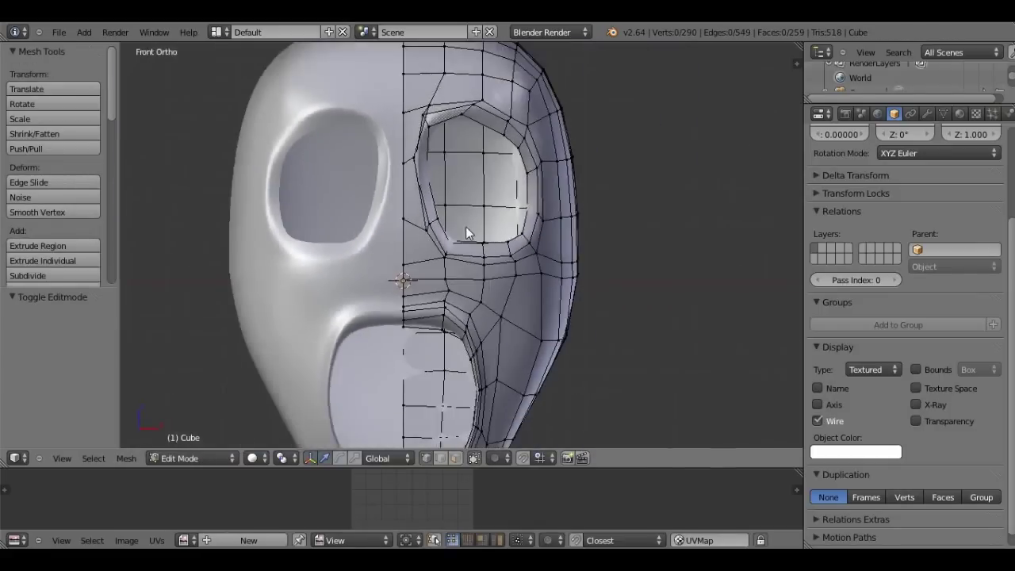
{"action": "key", "text": "Tab"}
{"action": "scroll", "coordinate": [466, 227], "scroll_direction": "up", "scroll_amount": 3}
{"action": "left_click_drag", "start_coordinate": [421, 248], "coordinate": [391, 244]}
- Pull both eye socket tops upward and their upper-right corners outward
{"action": "scroll", "coordinate": [402, 230], "scroll_direction": "down", "scroll_amount": 1}
{"action": "scroll", "coordinate": [432, 302], "scroll_direction": "down", "scroll_amount": 4}
{"action": "scroll", "coordinate": [433, 300], "scroll_direction": "up", "scroll_amount": 2}
{"action": "left_click_drag", "start_coordinate": [470, 160], "coordinate": [467, 134]}
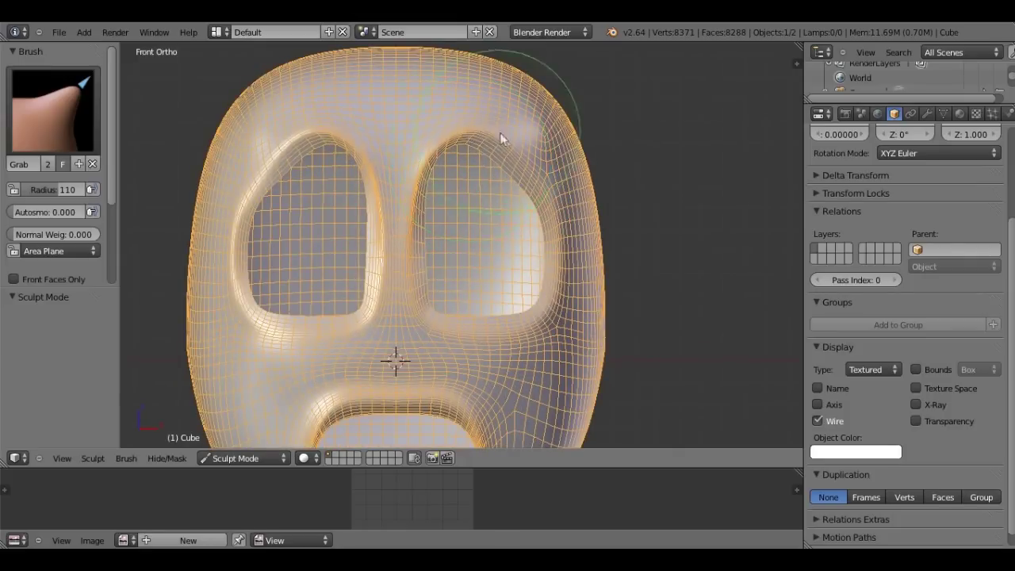
{"action": "left_click_drag", "start_coordinate": [517, 161], "coordinate": [529, 153]}
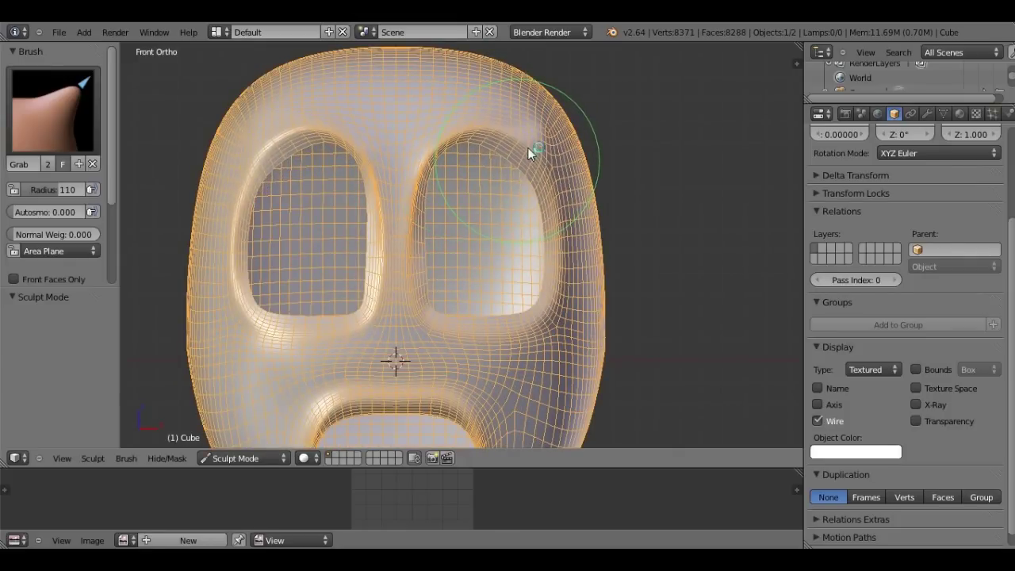
{"action": "scroll", "coordinate": [527, 214], "scroll_direction": "down", "scroll_amount": 6}
{"action": "scroll", "coordinate": [515, 261], "scroll_direction": "up", "scroll_amount": 5}
{"action": "scroll", "coordinate": [511, 302], "scroll_direction": "down", "scroll_amount": 2}
{"action": "left_click", "coordinate": [261, 456]}
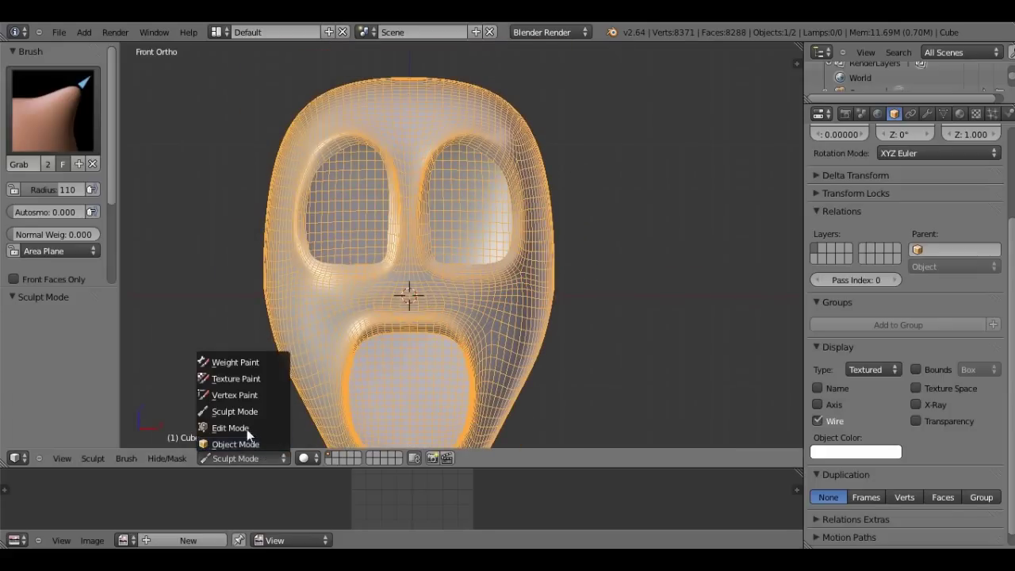
- In Edit Mode front view, move a vertex on the eye socket's inner edge
{"action": "left_click", "coordinate": [245, 428]}
{"action": "mouse_move", "coordinate": [363, 219]}
{"action": "middle_mouse_down"}
{"action": "mouse_move", "coordinate": [521, 224]}
{"action": "mouse_move", "coordinate": [453, 215]}
{"action": "middle_mouse_up"}
{"action": "scroll", "coordinate": [539, 233], "scroll_direction": "up", "scroll_amount": 3}
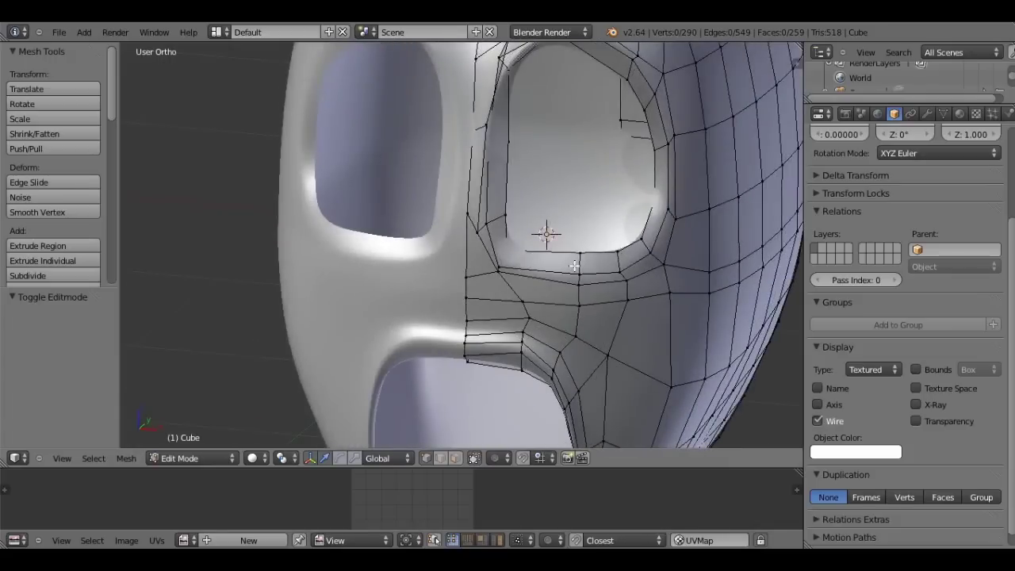
{"action": "middle_click_drag", "start_coordinate": [548, 233], "coordinate": [573, 270]}
{"action": "key", "text": "KP_1"}
{"action": "scroll", "coordinate": [569, 262], "scroll_direction": "up", "scroll_amount": 2}
{"action": "right_click", "coordinate": [532, 215]}
{"action": "key", "text": "g"}
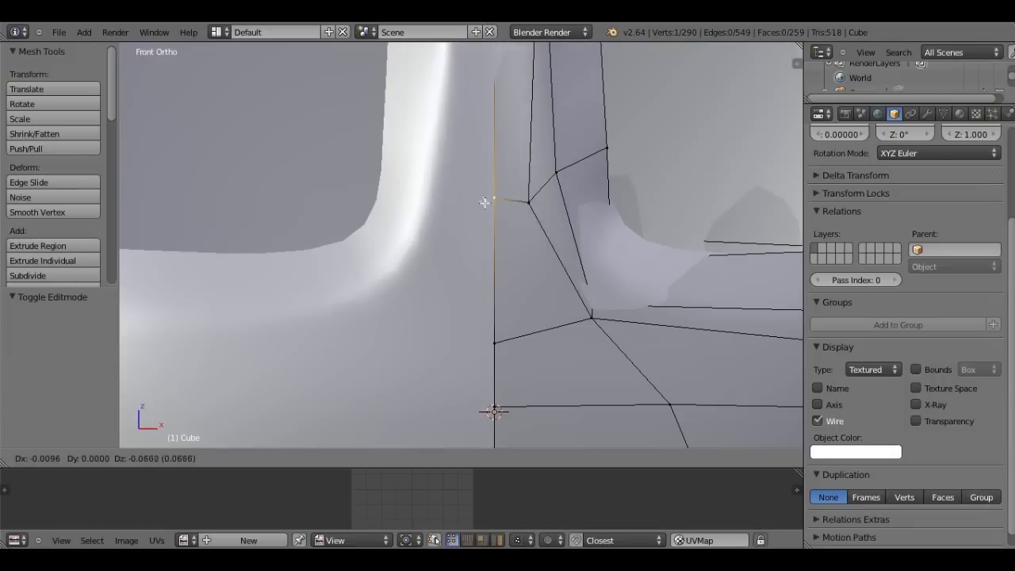
{"action": "left_click", "coordinate": [483, 198]}
- Move several more eye-rim vertices to round out the socket
{"action": "scroll", "coordinate": [507, 213], "scroll_direction": "down", "scroll_amount": 1}
{"action": "scroll", "coordinate": [508, 215], "scroll_direction": "down", "scroll_amount": 1}
{"action": "scroll", "coordinate": [544, 272], "scroll_direction": "down", "scroll_amount": 1}
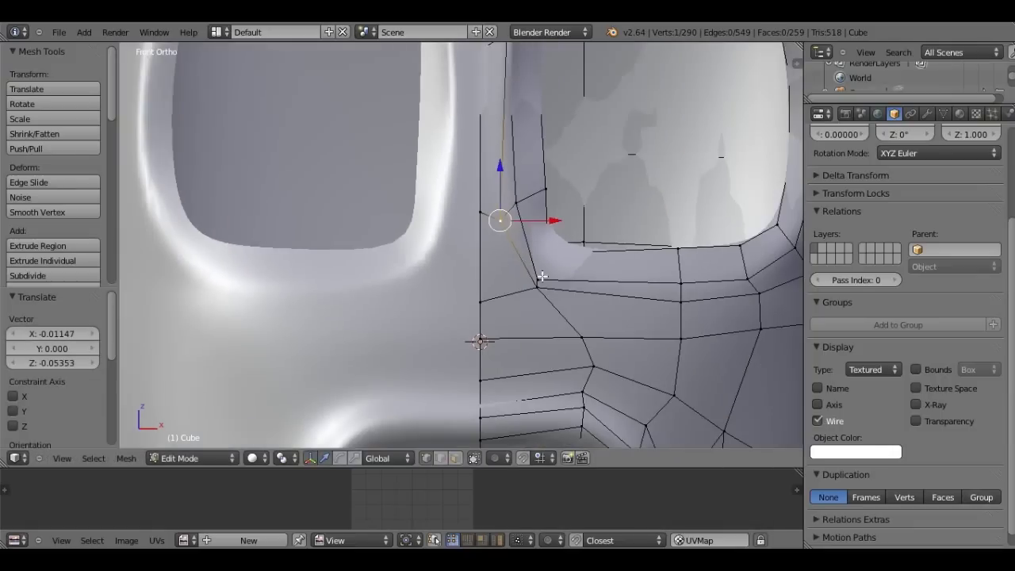
{"action": "right_click", "coordinate": [544, 273]}
{"action": "key", "text": "g"}
{"action": "left_click", "coordinate": [558, 268]}
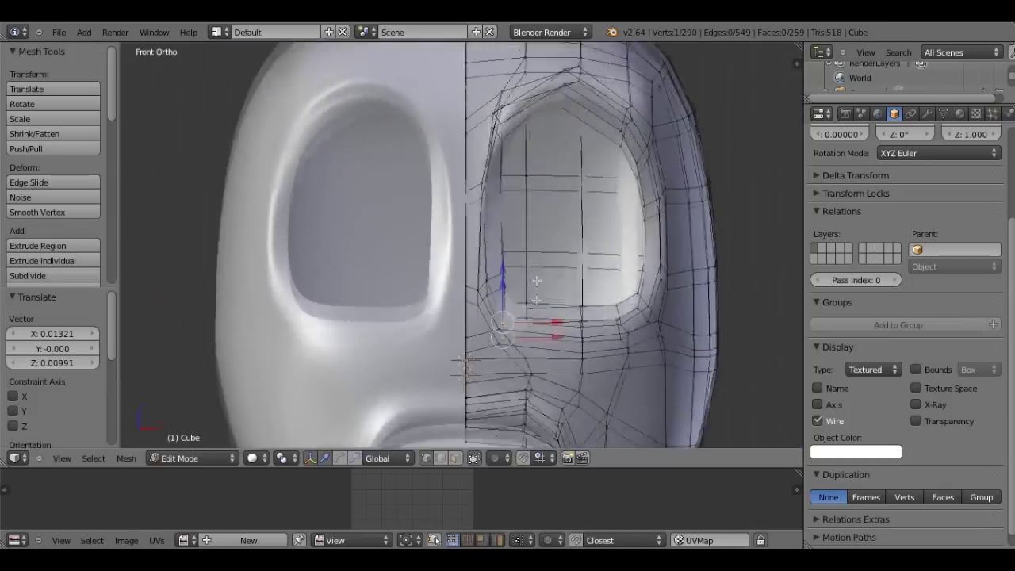
{"action": "scroll", "coordinate": [510, 291], "scroll_direction": "up", "scroll_amount": 2}
{"action": "right_click", "coordinate": [541, 163]}
{"action": "key", "text": "g"}
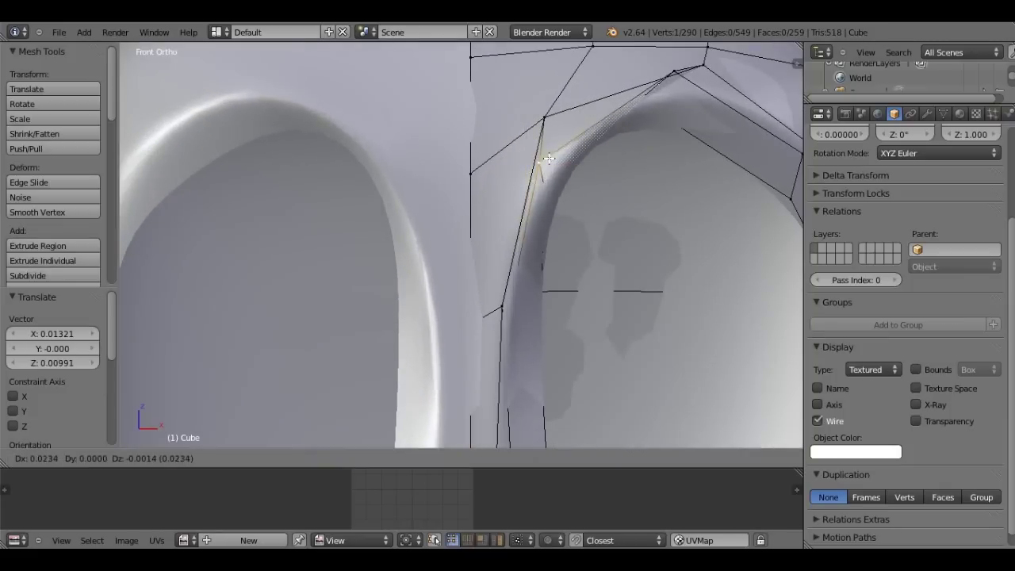
{"action": "left_click", "coordinate": [550, 221]}
{"action": "scroll", "coordinate": [550, 222], "scroll_direction": "down", "scroll_amount": 2}
{"action": "scroll", "coordinate": [498, 236], "scroll_direction": "up", "scroll_amount": 3}
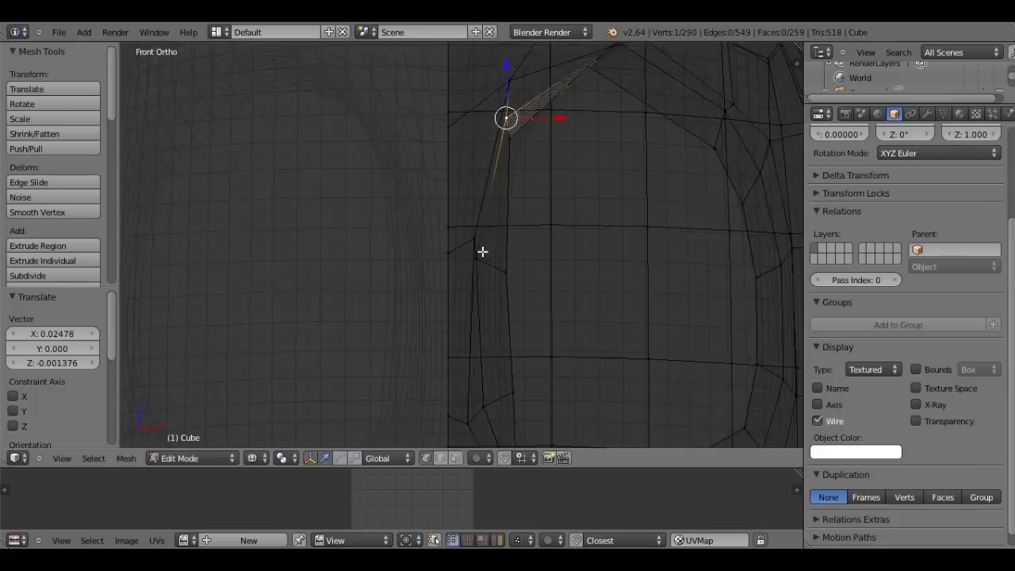
{"action": "key", "text": "g"}
{"action": "left_click", "coordinate": [511, 239]}
- Reposition the vertex at the top of the eye arch, checking it in wireframe
{"action": "scroll", "coordinate": [521, 238], "scroll_direction": "down", "scroll_amount": 2}
{"action": "scroll", "coordinate": [521, 237], "scroll_direction": "up", "scroll_amount": 2}
{"action": "scroll", "coordinate": [537, 220], "scroll_direction": "down", "scroll_amount": 3}
{"action": "scroll", "coordinate": [492, 242], "scroll_direction": "up", "scroll_amount": 1}
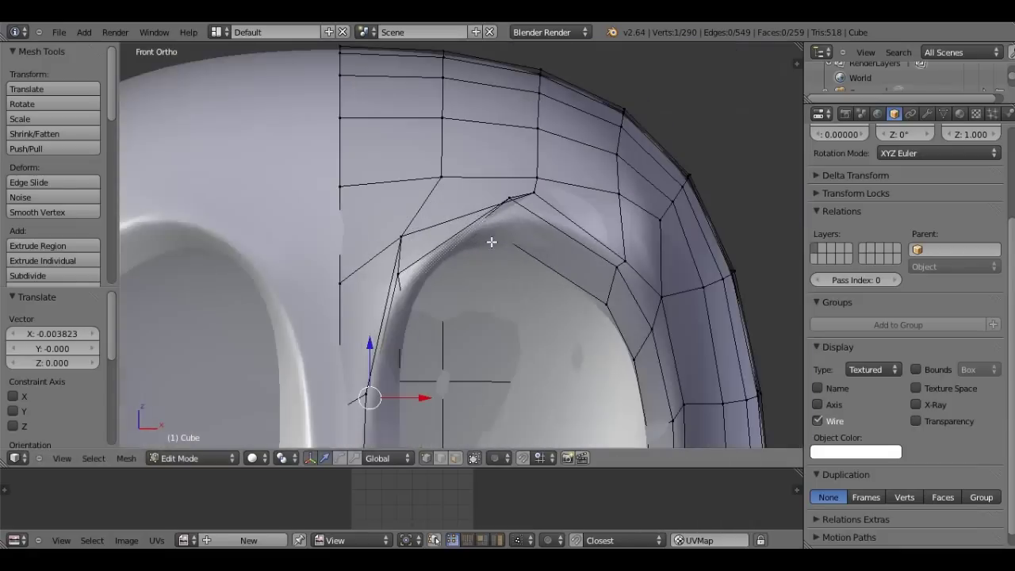
{"action": "scroll", "coordinate": [492, 242], "scroll_direction": "up", "scroll_amount": 1}
{"action": "scroll", "coordinate": [507, 222], "scroll_direction": "up", "scroll_amount": 1}
{"action": "right_click", "coordinate": [535, 183]}
{"action": "key", "text": "g"}
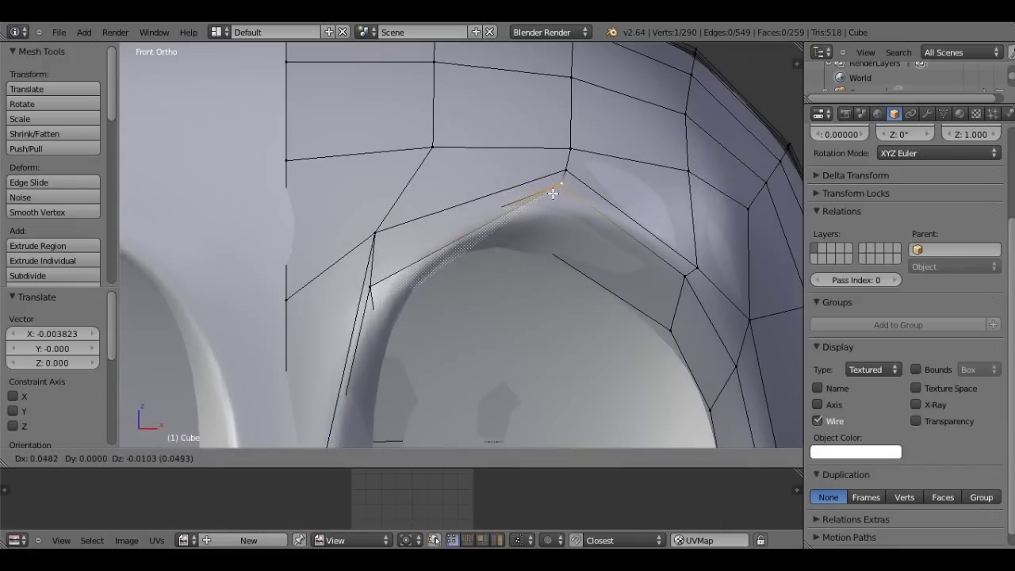
{"action": "left_click", "coordinate": [497, 237]}
{"action": "key", "text": "z"}
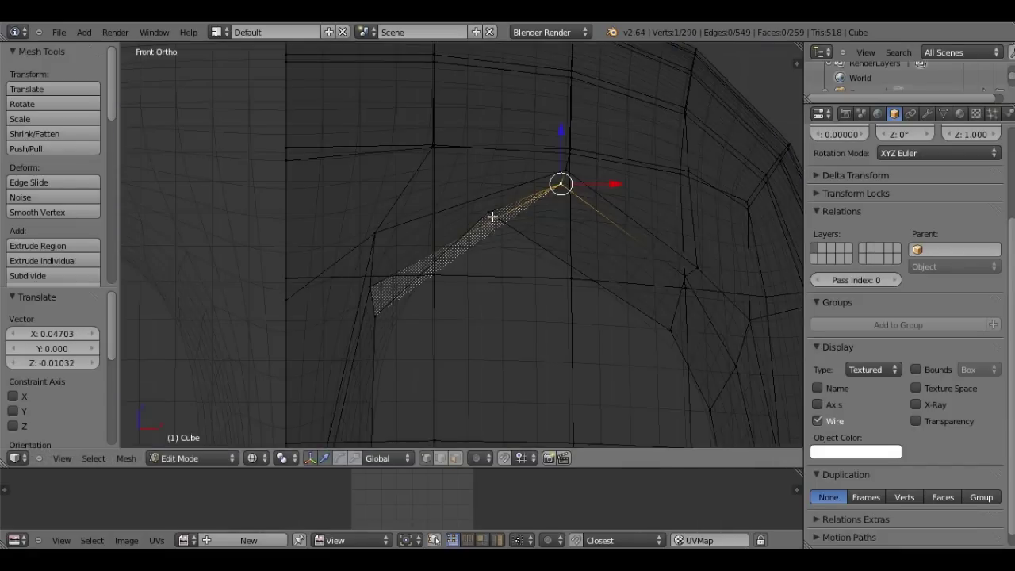
{"action": "key", "text": "z"}
{"action": "key", "text": "g"}
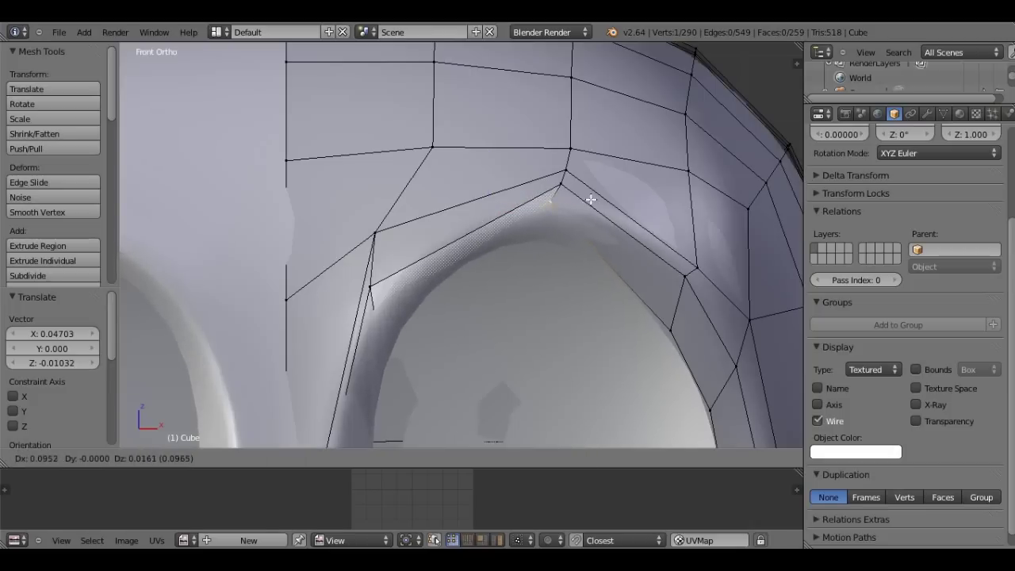
{"action": "left_click", "coordinate": [591, 199]}
- Raise the socket's upper-right vertex and rotate the corner rim vertices into an arch
{"action": "scroll", "coordinate": [591, 199], "scroll_direction": "down", "scroll_amount": 3}
{"action": "scroll", "coordinate": [590, 199], "scroll_direction": "down", "scroll_amount": 1}
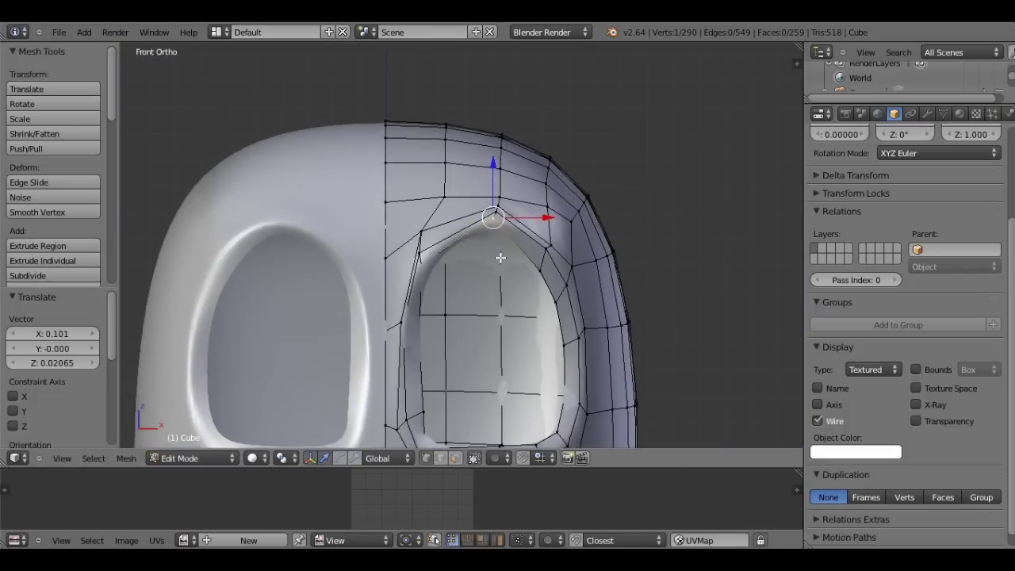
{"action": "middle_click_drag", "start_coordinate": [500, 258], "coordinate": [495, 242], "text": "shift"}
{"action": "key", "text": "g"}
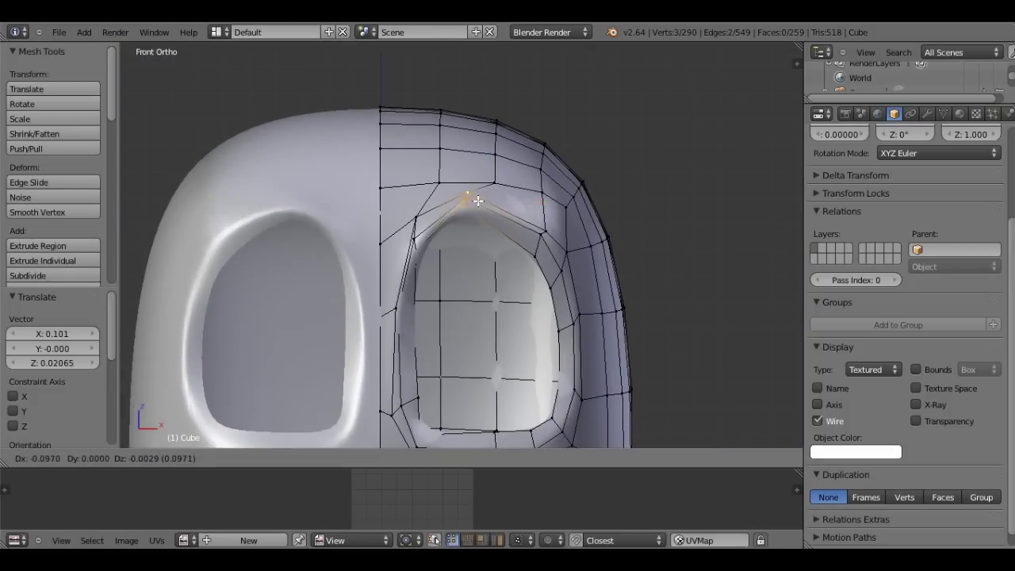
{"action": "left_click", "coordinate": [547, 246]}
{"action": "right_click", "coordinate": [544, 242]}
{"action": "key", "text": "g"}
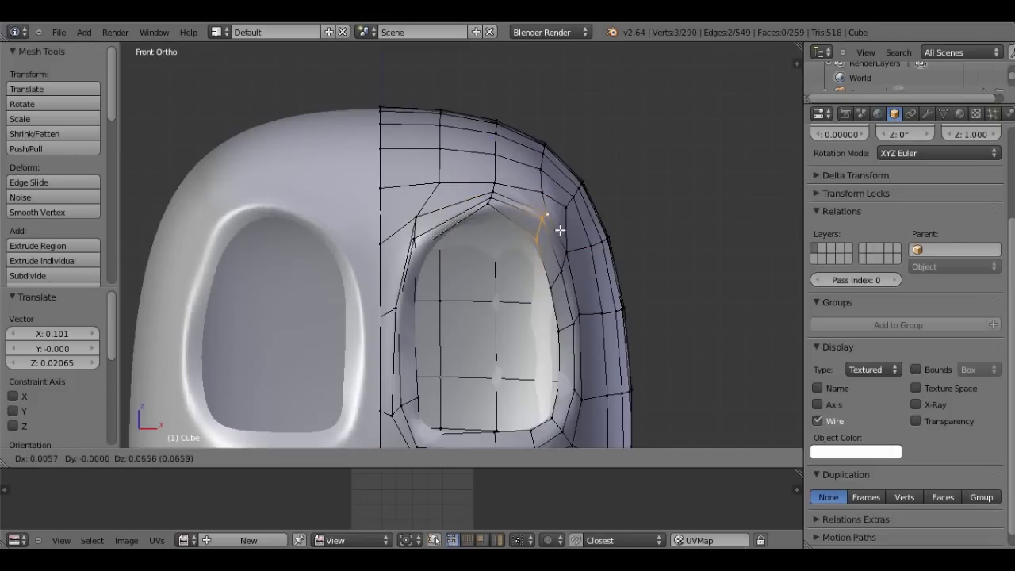
{"action": "left_click", "coordinate": [580, 223]}
{"action": "key", "text": "r"}
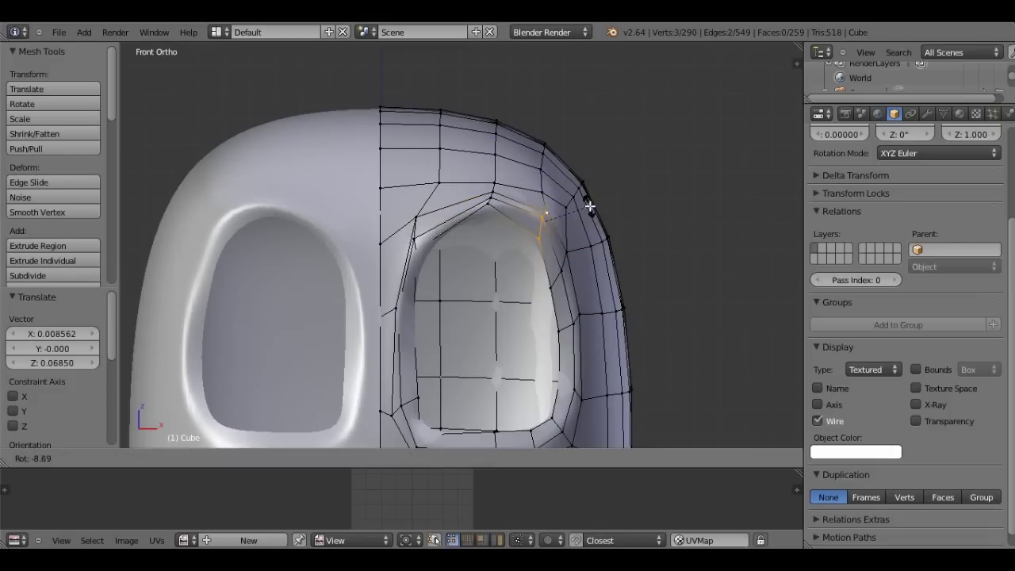
{"action": "left_click", "coordinate": [590, 206]}
- Move the edge beside the socket corner and start moving another rim vertex
{"action": "right_click", "coordinate": [550, 274]}
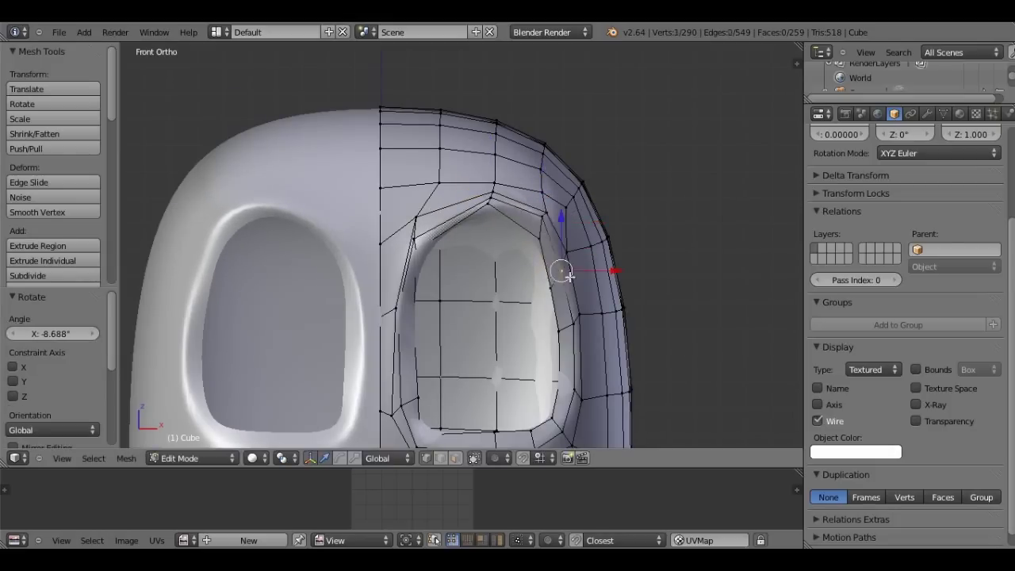
{"action": "key", "text": "g"}
{"action": "left_click", "coordinate": [563, 267]}
{"action": "right_click", "coordinate": [570, 254]}
{"action": "key", "text": "g"}
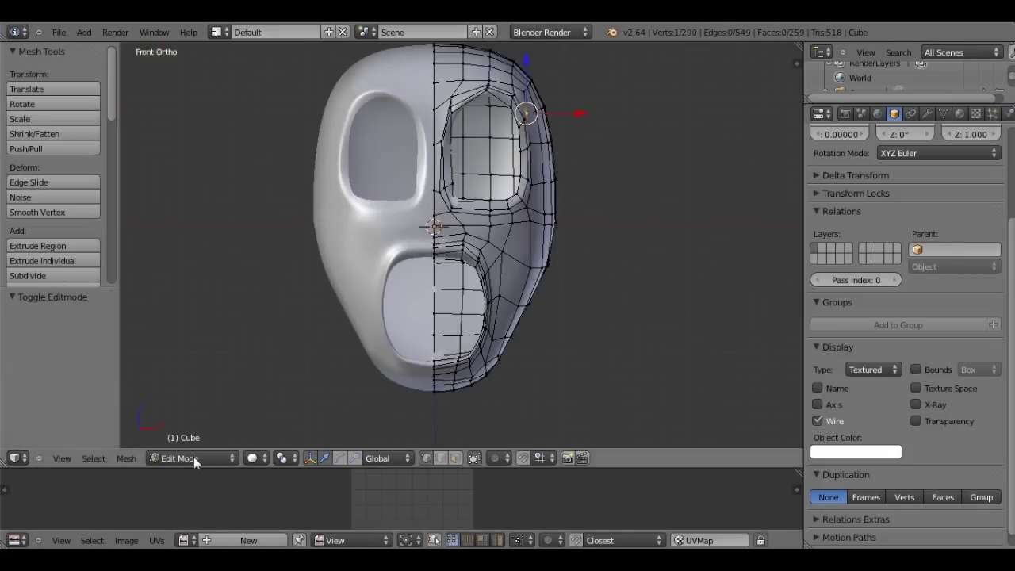
- Switch to Object Mode and turn off the Wire display overlay
{"action": "left_click", "coordinate": [194, 456]}
{"action": "left_click", "coordinate": [196, 447]}
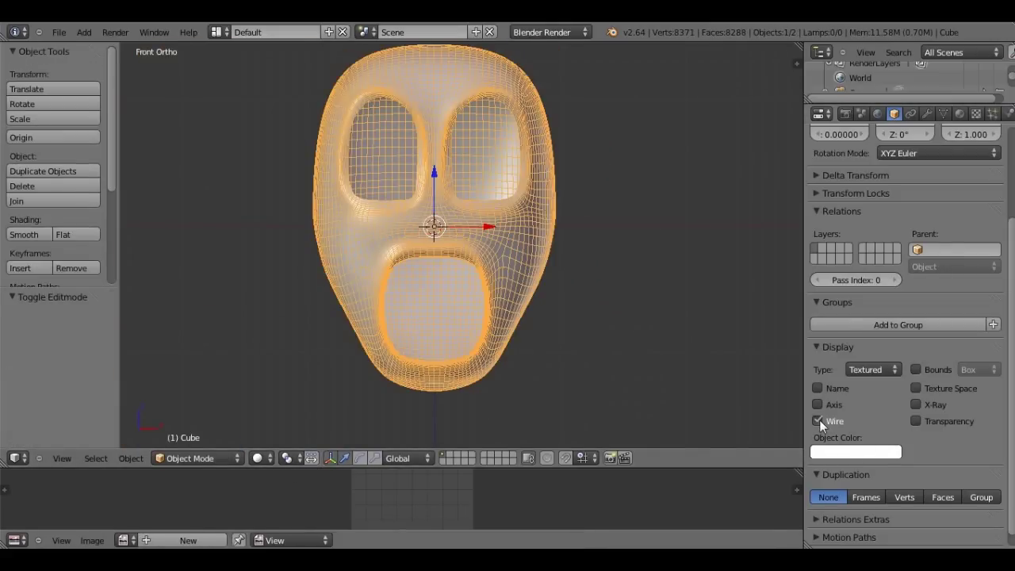
{"action": "left_click", "coordinate": [819, 419]}
- Review the head from angled and right-side views, then return to Edit Mode
{"action": "mouse_move", "coordinate": [644, 311]}
{"action": "middle_mouse_down"}
{"action": "mouse_move", "coordinate": [511, 389]}
{"action": "mouse_move", "coordinate": [607, 386]}
{"action": "mouse_move", "coordinate": [594, 328]}
{"action": "mouse_move", "coordinate": [435, 369]}
{"action": "mouse_move", "coordinate": [555, 380]}
{"action": "mouse_move", "coordinate": [640, 373]}
{"action": "mouse_move", "coordinate": [578, 325]}
{"action": "mouse_move", "coordinate": [533, 341]}
{"action": "middle_mouse_up"}
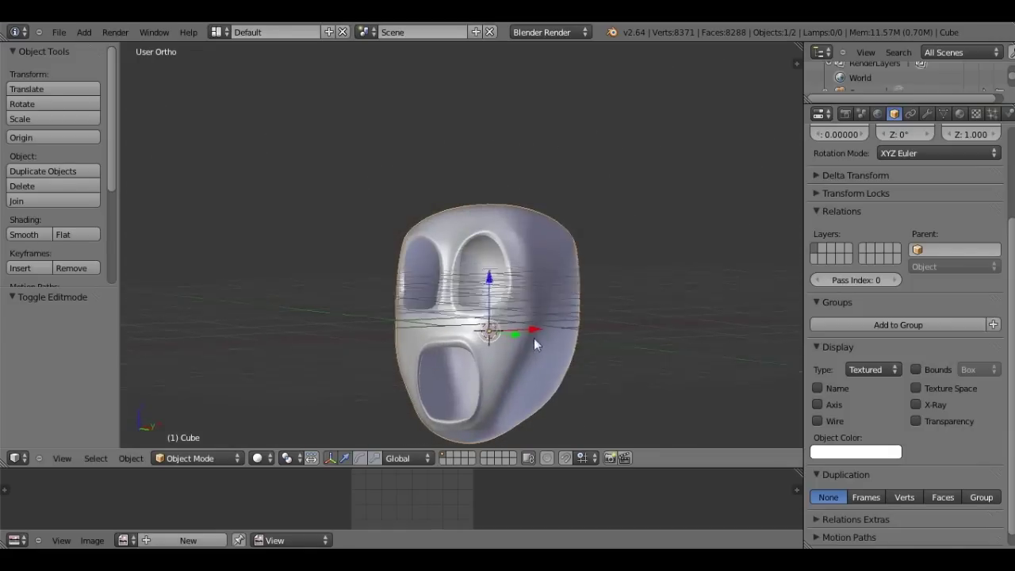
{"action": "key", "text": "KP_3"}
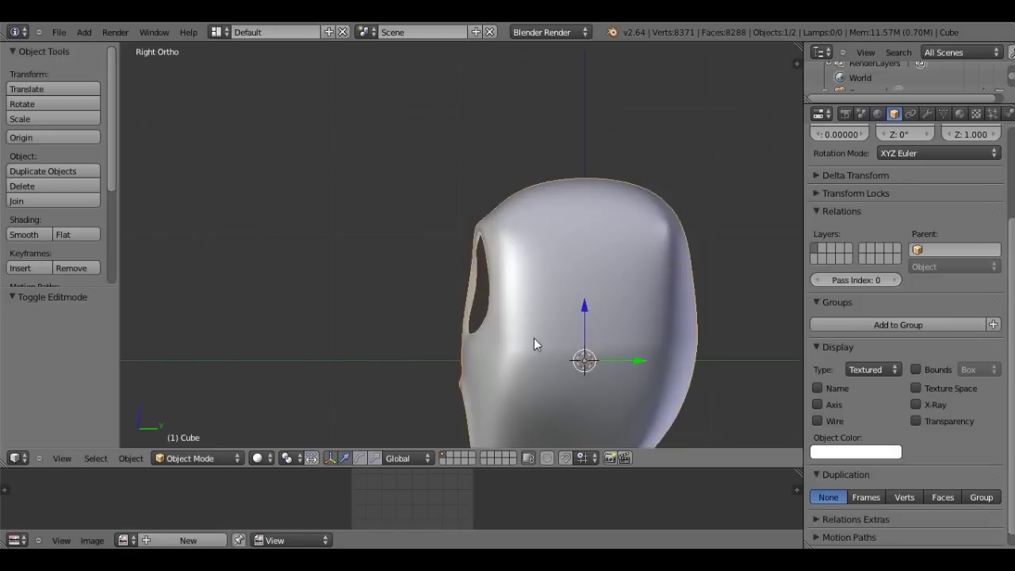
{"action": "scroll", "coordinate": [524, 326], "scroll_direction": "up", "scroll_amount": 2}
{"action": "key", "text": "Tab"}
{"action": "mouse_move", "coordinate": [525, 326]}
{"action": "middle_mouse_down"}
{"action": "mouse_move", "coordinate": [523, 290]}
{"action": "mouse_move", "coordinate": [543, 473]}
{"action": "middle_mouse_up"}
{"action": "scroll", "coordinate": [523, 291], "scroll_direction": "down", "scroll_amount": 3}
{"action": "middle_click_drag", "start_coordinate": [494, 433], "coordinate": [546, 192]}
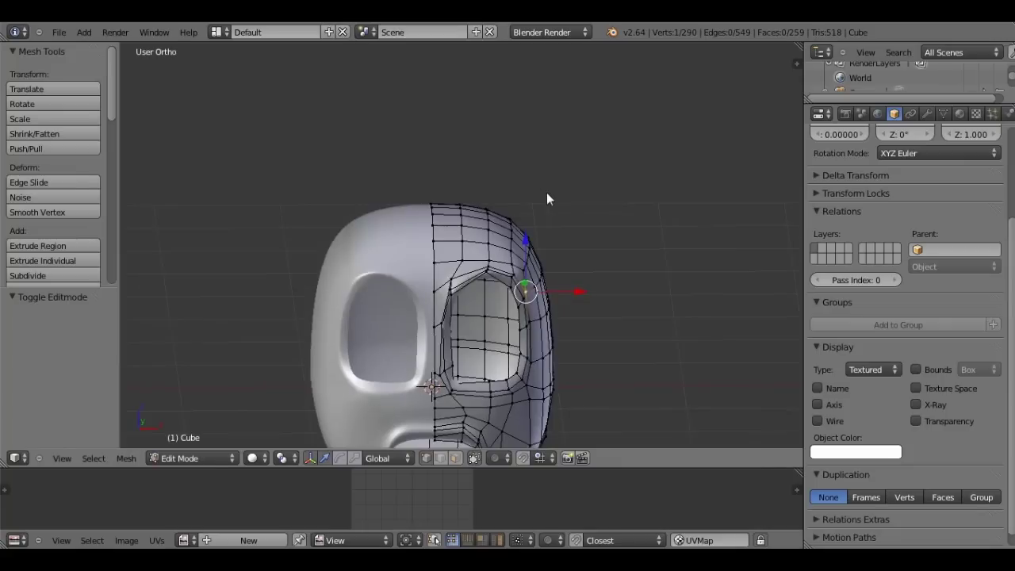
- In face select mode, circle-select the faces across the top of the head
{"action": "key", "text": "Tab"}
{"action": "key", "text": "KP_1"}
{"action": "scroll", "coordinate": [546, 192], "scroll_direction": "up", "scroll_amount": 3}
{"action": "key", "text": "Tab"}
{"action": "left_click", "coordinate": [457, 459]}
{"action": "key", "text": "z"}
{"action": "scroll", "coordinate": [346, 217], "scroll_direction": "down", "scroll_amount": 2}
{"action": "key", "text": "a"}
{"action": "key", "text": "a"}
{"action": "key", "text": "c"}
{"action": "mouse_move", "coordinate": [410, 211]}
{"action": "left_mouse_down"}
{"action": "mouse_move", "coordinate": [515, 209]}
{"action": "mouse_move", "coordinate": [558, 230]}
{"action": "left_mouse_up"}
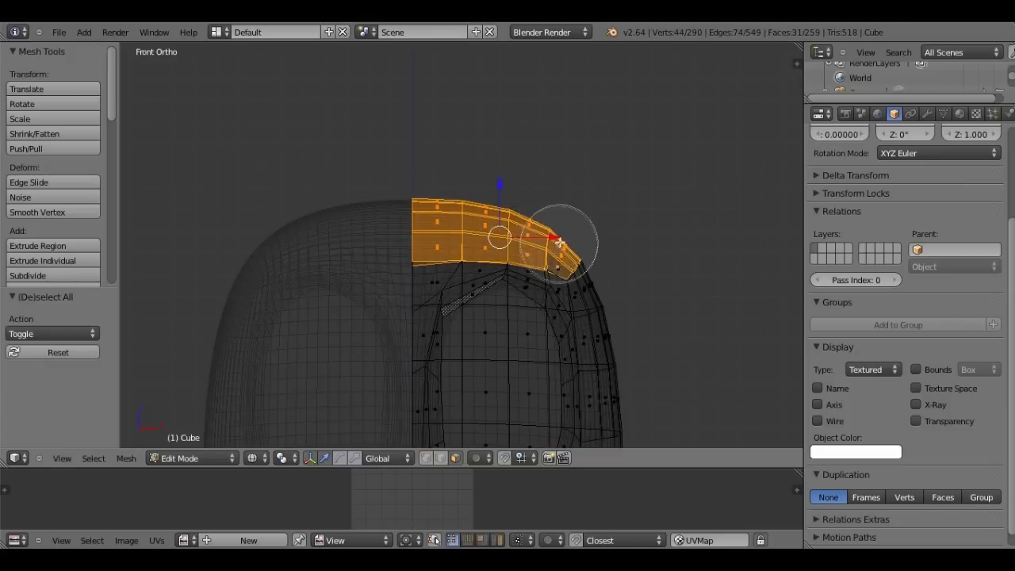
{"action": "key", "text": "Escape"}
{"action": "key", "text": "z"}
{"action": "middle_click_drag", "start_coordinate": [557, 235], "coordinate": [552, 260]}
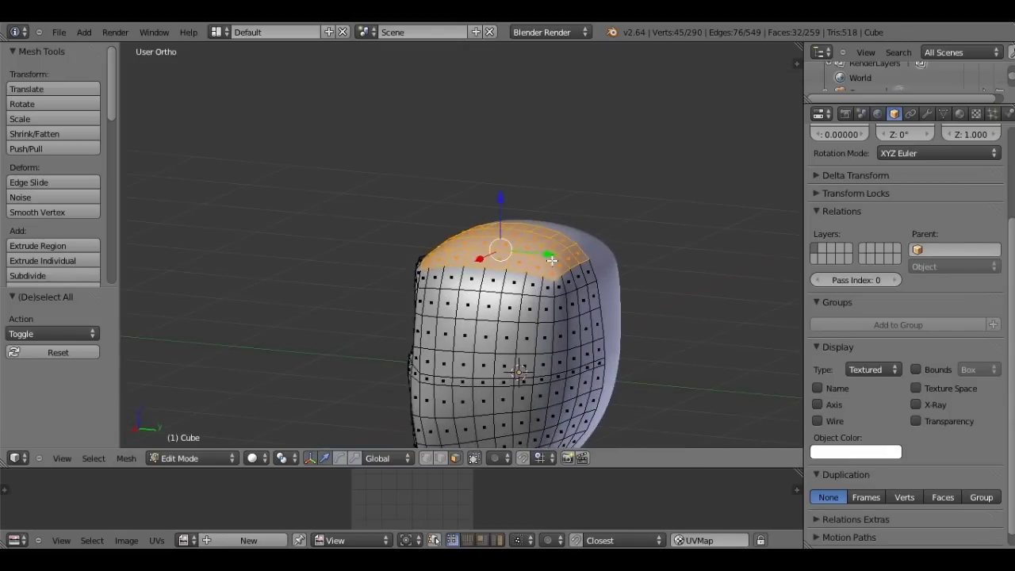
{"action": "middle_click_drag", "start_coordinate": [552, 260], "coordinate": [367, 284]}
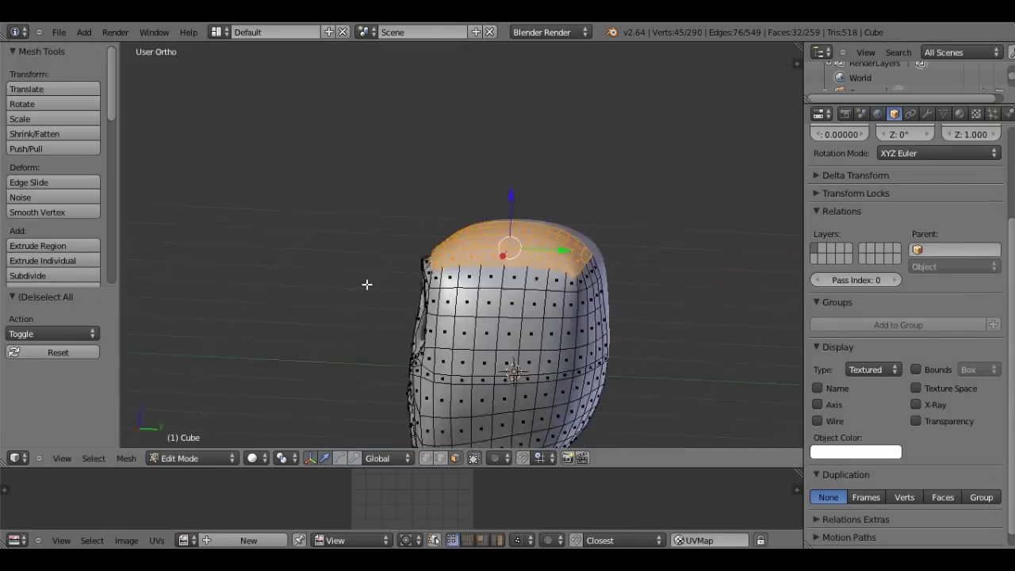
{"action": "key", "text": "KP_1"}
{"action": "scroll", "coordinate": [436, 234], "scroll_direction": "up", "scroll_amount": 1}
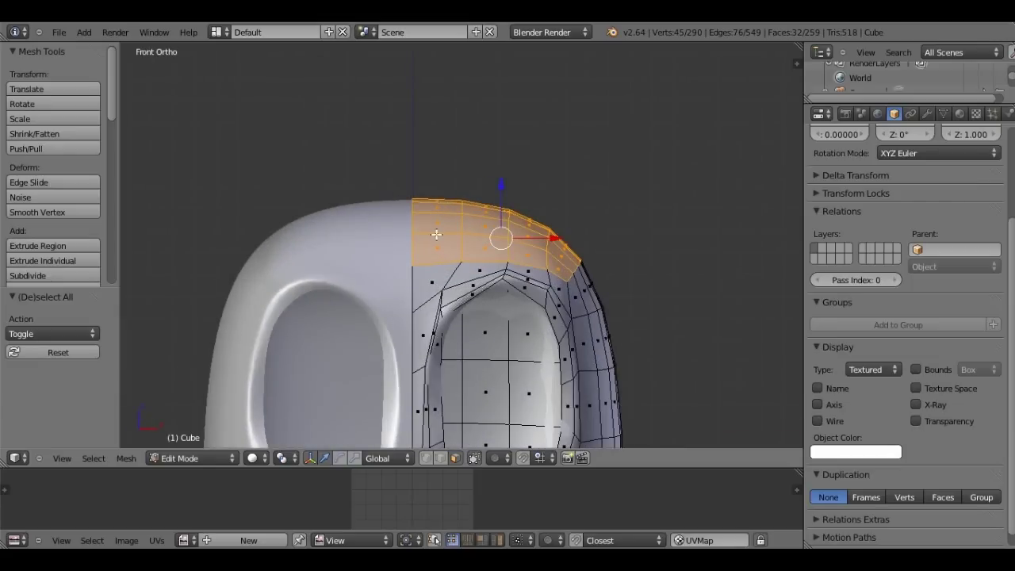
{"action": "scroll", "coordinate": [436, 234], "scroll_direction": "down", "scroll_amount": 2}
- Extrude the top faces into a cap, shift it along X, scale to 0.746 and lower it
{"action": "key", "text": "e"}
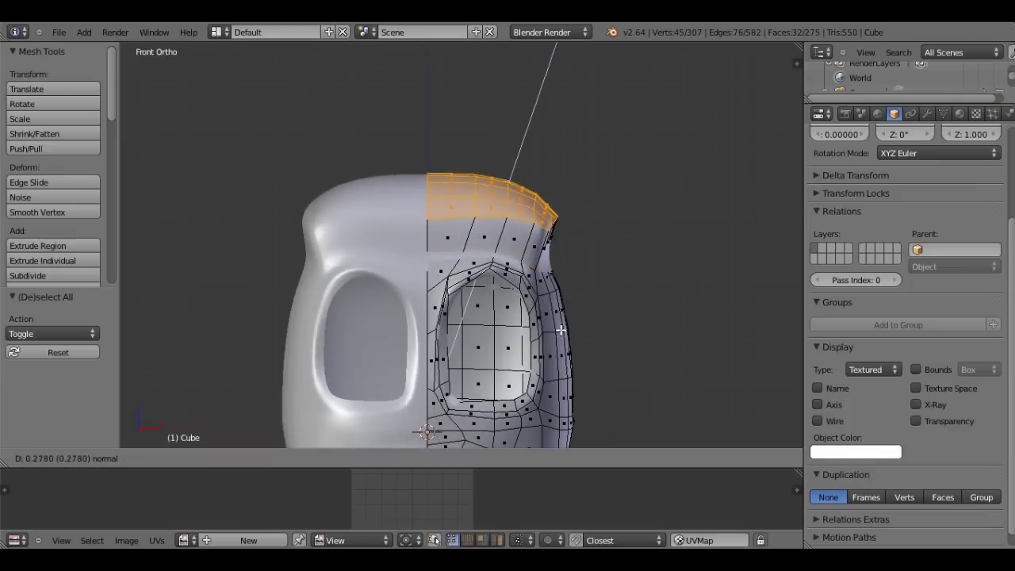
{"action": "left_click", "coordinate": [552, 203]}
{"action": "key", "text": "g"}
{"action": "key", "text": "x"}
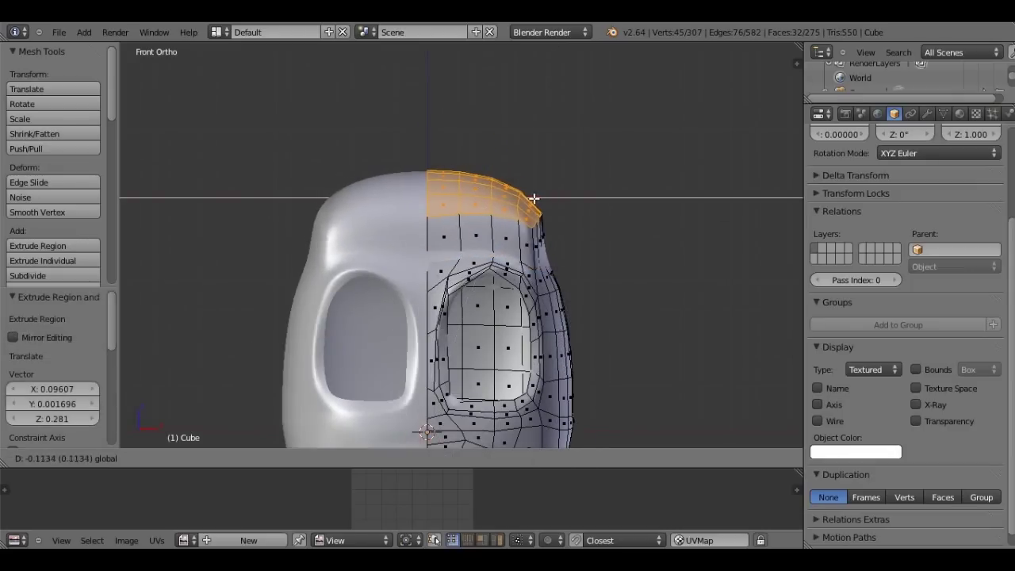
{"action": "left_click", "coordinate": [531, 199]}
{"action": "key", "text": "s"}
{"action": "left_click", "coordinate": [550, 198]}
{"action": "key", "text": "g"}
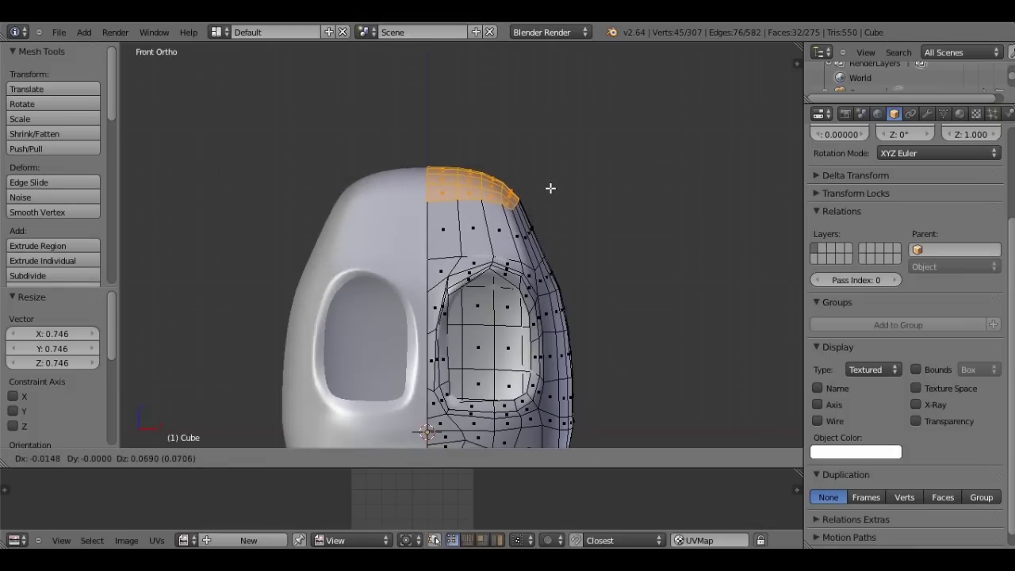
{"action": "left_click", "coordinate": [552, 202]}
- From the side, scale the cap to 0.939, flatten it along Z and shift it back 0.03945 on Y
{"action": "mouse_move", "coordinate": [552, 202]}
{"action": "middle_mouse_down"}
{"action": "mouse_move", "coordinate": [375, 267]}
{"action": "mouse_move", "coordinate": [379, 223]}
{"action": "middle_mouse_up"}
{"action": "key", "text": "KP_3"}
{"action": "key", "text": "s"}
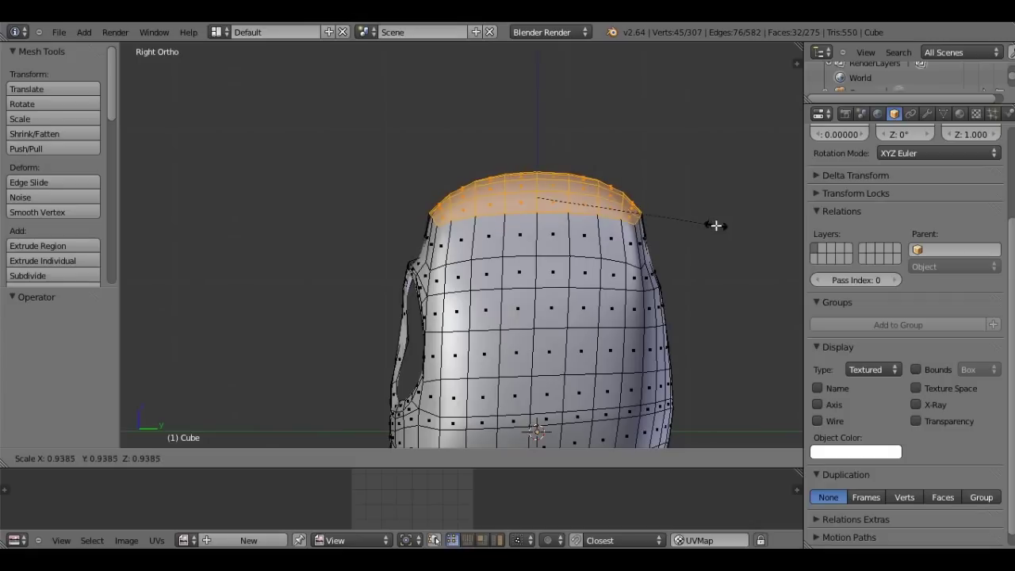
{"action": "left_click", "coordinate": [716, 224]}
{"action": "key", "text": "g"}
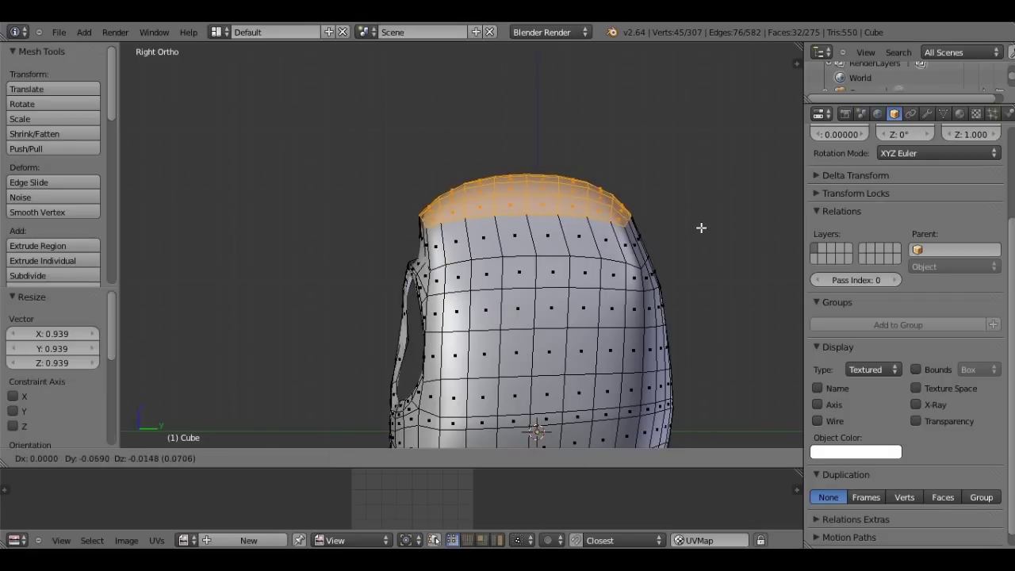
{"action": "key", "text": "s"}
{"action": "key", "text": "z"}
{"action": "left_click", "coordinate": [680, 224]}
{"action": "key", "text": "h"}
{"action": "key", "text": "alt+h"}
{"action": "key", "text": "g"}
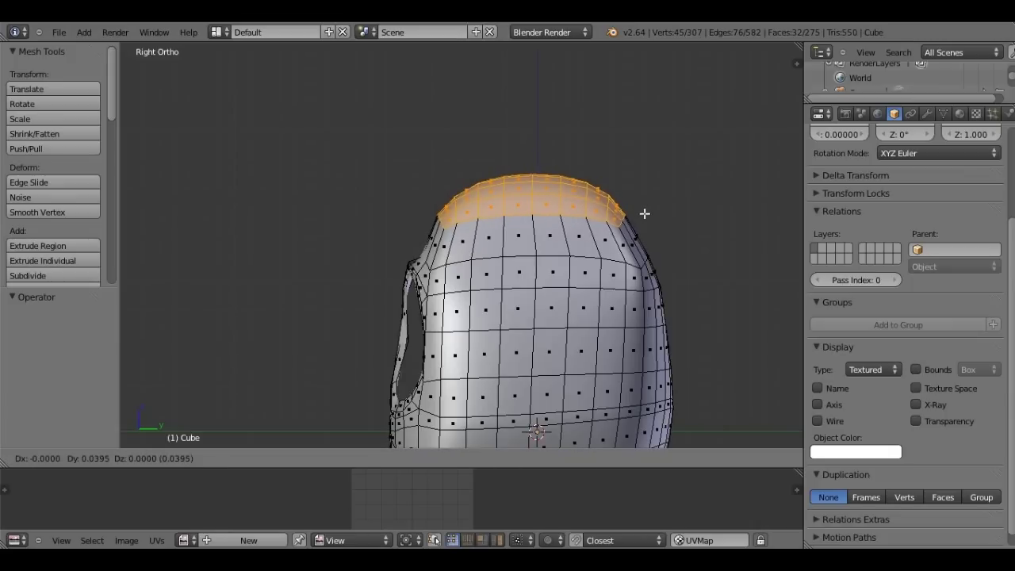
{"action": "left_click", "coordinate": [645, 213]}
{"action": "key", "text": "ctrl+r"}
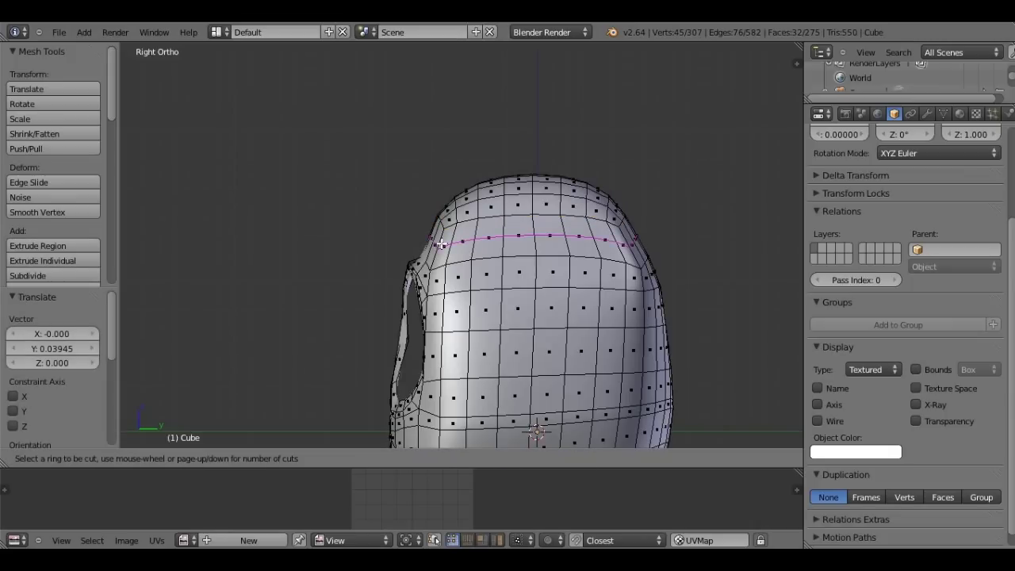
- Add an edge loop around the upper head and turn on proportional editing
{"action": "left_click", "coordinate": [441, 244]}
{"action": "scroll", "coordinate": [441, 243], "scroll_direction": "up", "scroll_amount": 3}
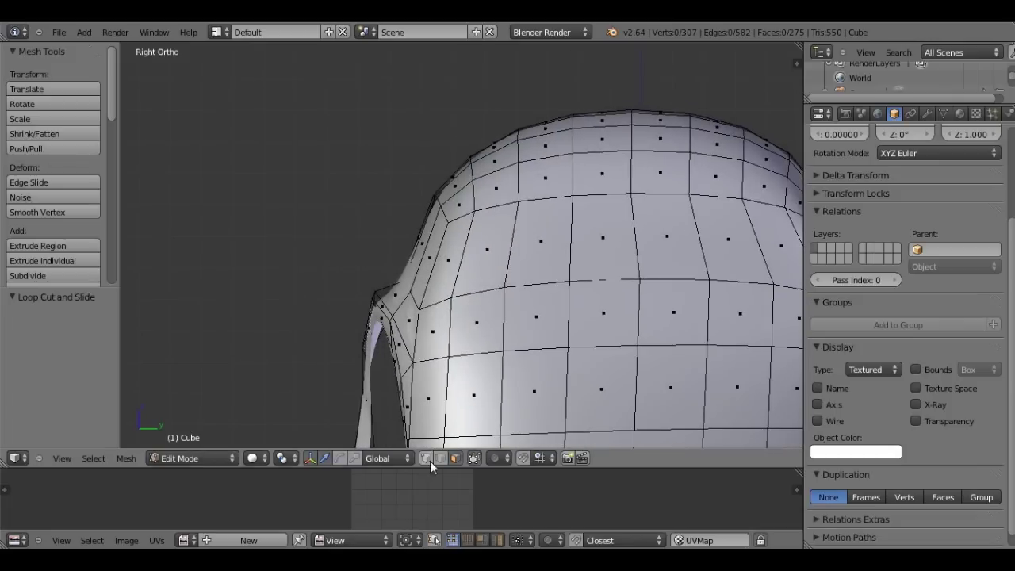
{"action": "scroll", "coordinate": [499, 268], "scroll_direction": "down", "scroll_amount": 2}
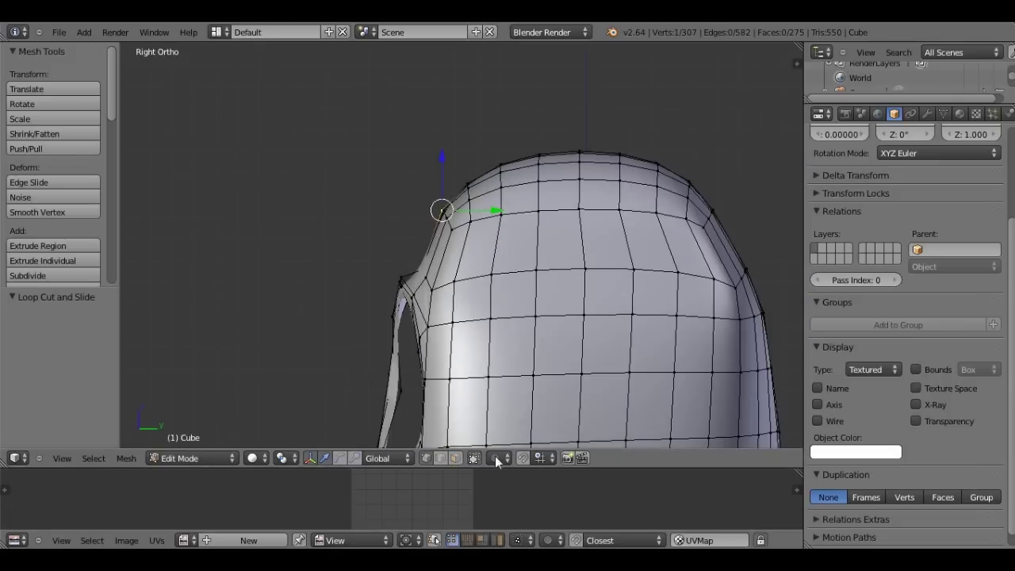
{"action": "left_click", "coordinate": [497, 458]}
{"action": "left_click", "coordinate": [523, 423]}
- Move a front crown vertex -0.112 on Y and 0.01775 on Z with proportional falloff
{"action": "scroll", "coordinate": [516, 318], "scroll_direction": "down", "scroll_amount": 2}
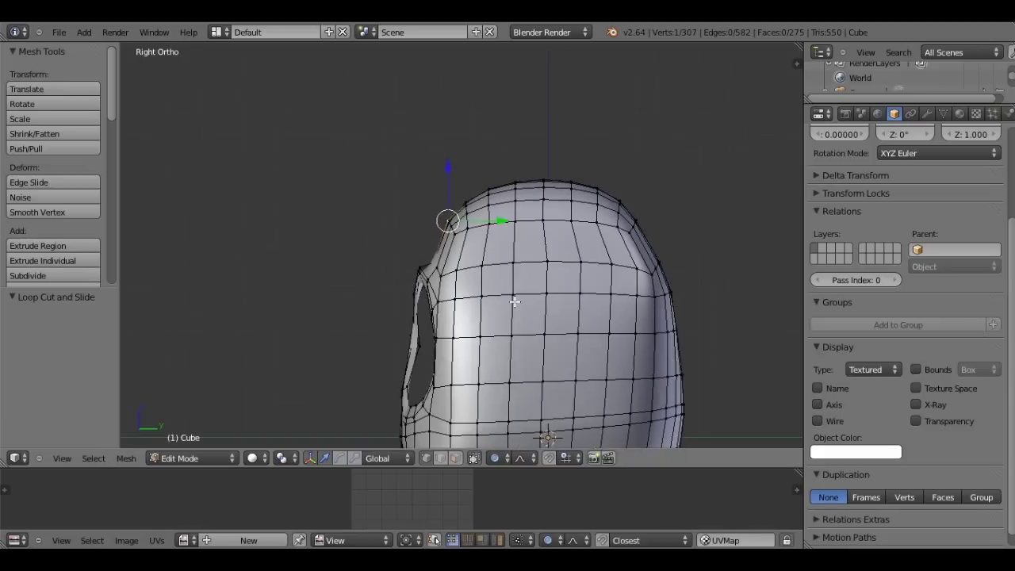
{"action": "key", "text": "g"}
{"action": "scroll", "coordinate": [507, 301], "scroll_direction": "down", "scroll_amount": 1}
{"action": "scroll", "coordinate": [507, 300], "scroll_direction": "down", "scroll_amount": 1}
{"action": "scroll", "coordinate": [505, 301], "scroll_direction": "down", "scroll_amount": 2}
{"action": "scroll", "coordinate": [502, 299], "scroll_direction": "down", "scroll_amount": 1}
{"action": "scroll", "coordinate": [501, 299], "scroll_direction": "down", "scroll_amount": 2}
{"action": "left_click", "coordinate": [500, 299]}
- Review the smoothed head from the front in object mode with the tool shelf hidden
{"action": "mouse_move", "coordinate": [500, 299]}
{"action": "middle_mouse_down"}
{"action": "mouse_move", "coordinate": [499, 285]}
{"action": "mouse_move", "coordinate": [602, 302]}
{"action": "mouse_move", "coordinate": [404, 289]}
{"action": "mouse_move", "coordinate": [516, 318]}
{"action": "mouse_move", "coordinate": [502, 187]}
{"action": "middle_mouse_up"}
{"action": "key", "text": "Tab"}
{"action": "key", "text": "KP_1"}
{"action": "scroll", "coordinate": [514, 318], "scroll_direction": "up", "scroll_amount": 3}
{"action": "scroll", "coordinate": [550, 172], "scroll_direction": "up", "scroll_amount": 2}
{"action": "scroll", "coordinate": [543, 267], "scroll_direction": "down", "scroll_amount": 4}
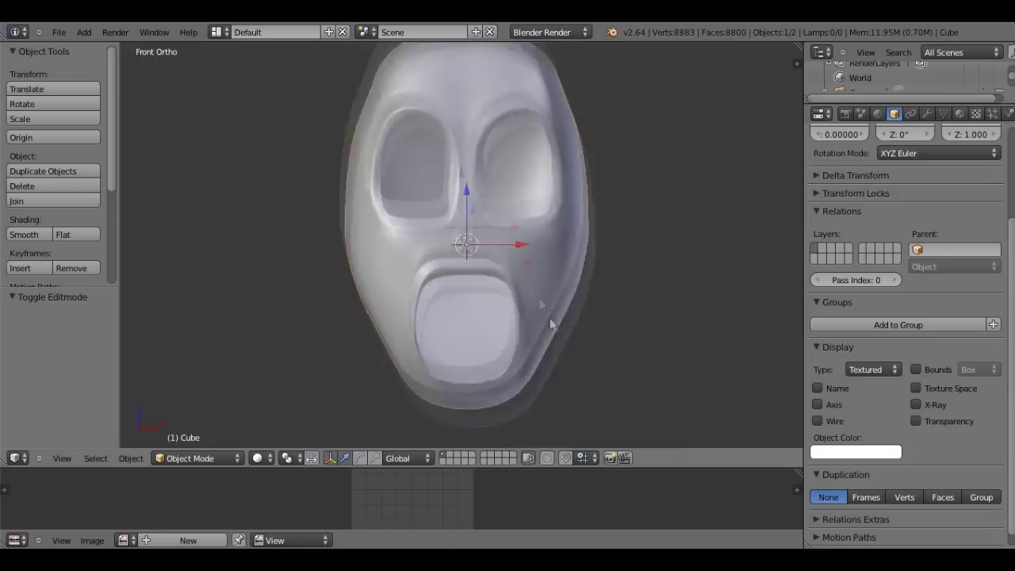
{"action": "key", "text": "t"}
{"action": "scroll", "coordinate": [453, 186], "scroll_direction": "up", "scroll_amount": 3}
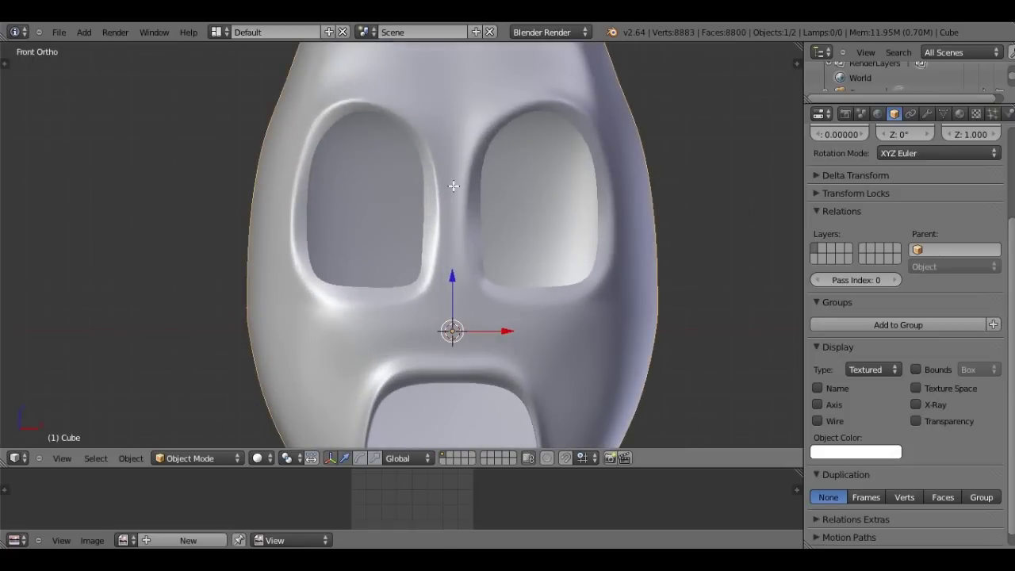
{"action": "key", "text": "Tab"}
{"action": "scroll", "coordinate": [453, 185], "scroll_direction": "up", "scroll_amount": 1}
{"action": "key", "text": "g"}
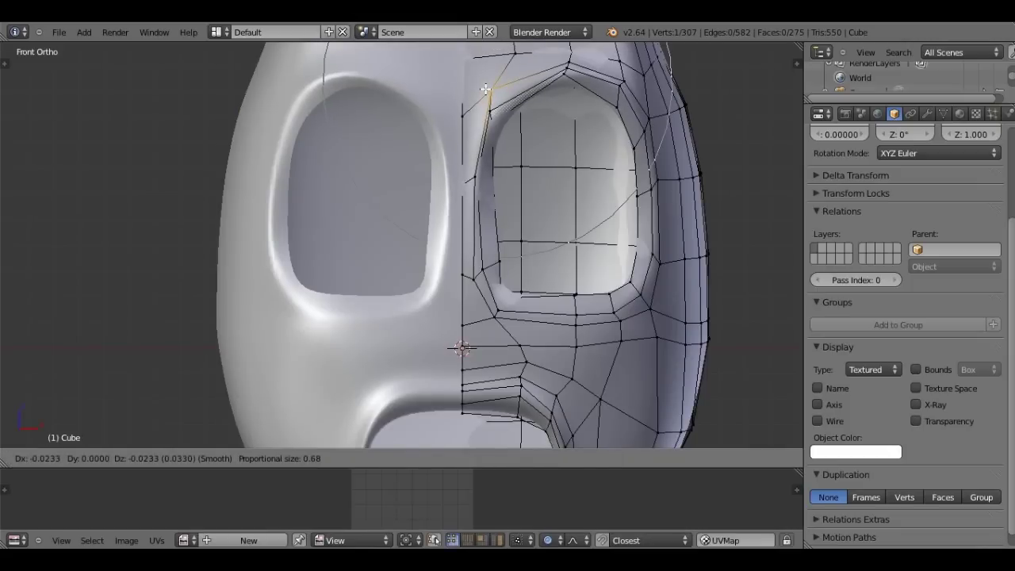
- Disable proportional editing and move the vertex above the eye vertically onto the centre line
{"action": "right_click", "coordinate": [485, 88]}
{"action": "left_click", "coordinate": [494, 458]}
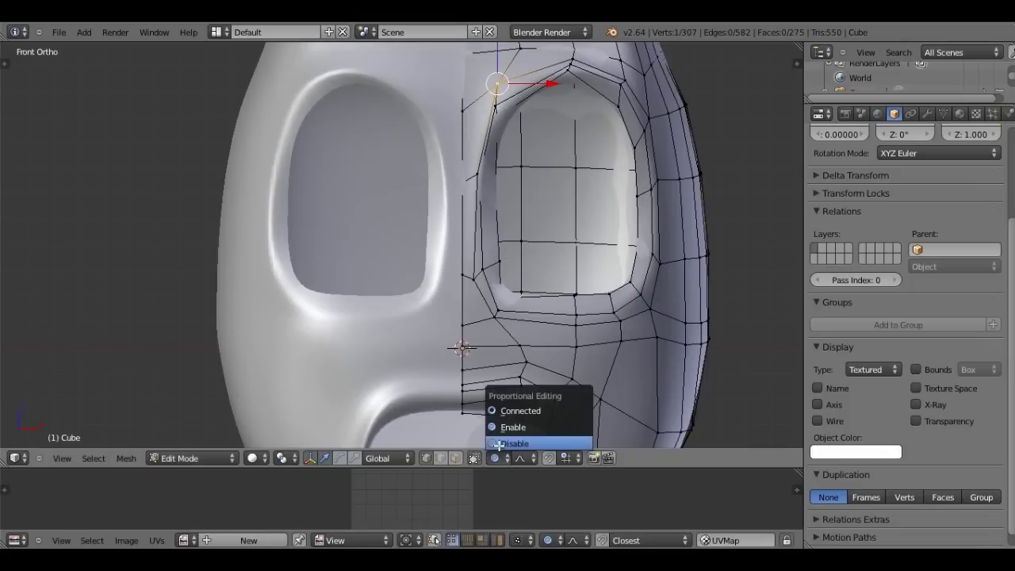
{"action": "left_click", "coordinate": [499, 446]}
{"action": "key", "text": "g"}
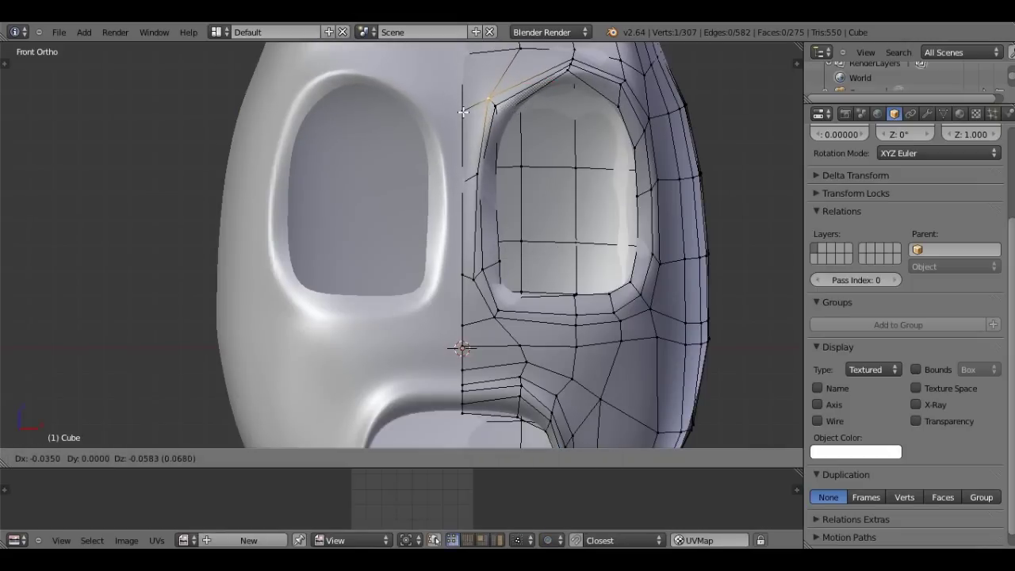
{"action": "key", "text": "z"}
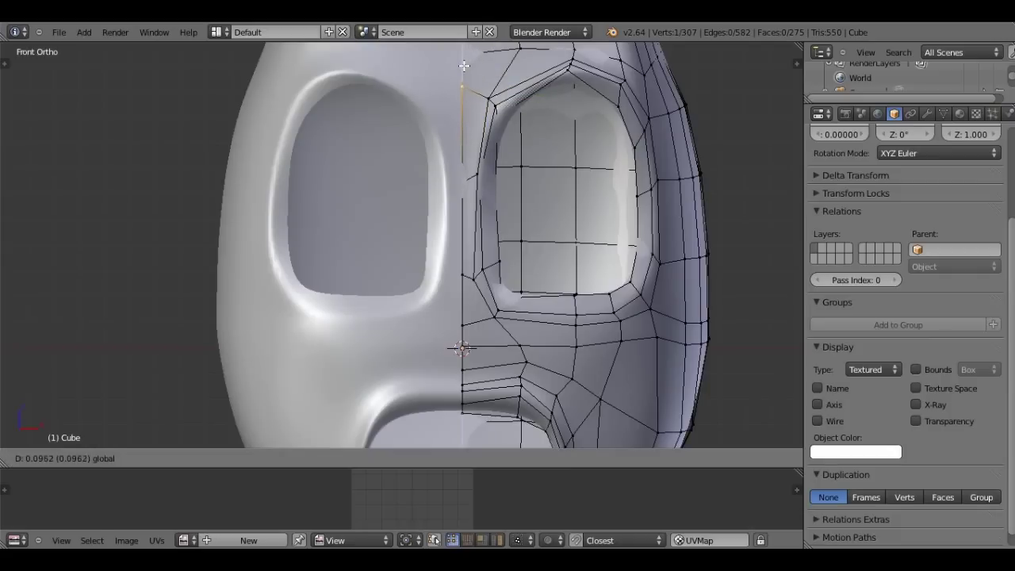
{"action": "left_click", "coordinate": [464, 65]}
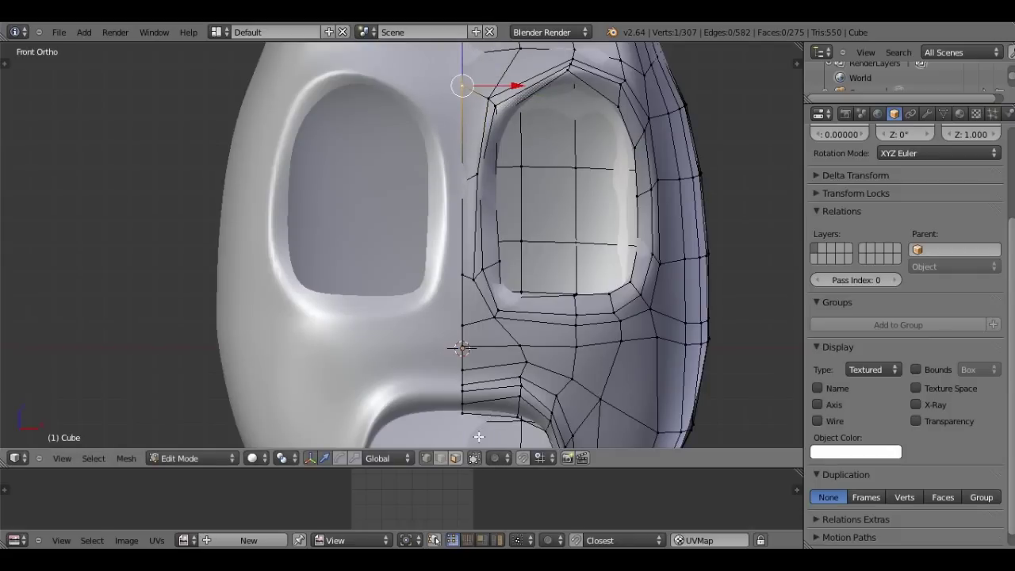
- Add a vertical edge loop beside the nose, between the eye and mouth
{"action": "key", "text": "ctrl+r"}
{"action": "left_click", "coordinate": [552, 323]}
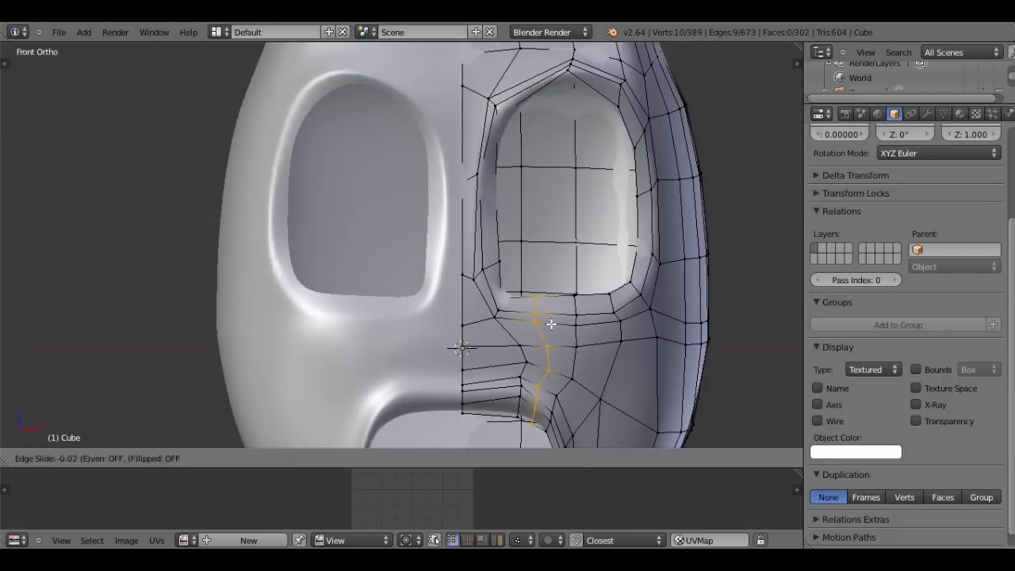
{"action": "left_click", "coordinate": [551, 323]}
{"action": "scroll", "coordinate": [519, 228], "scroll_direction": "up", "scroll_amount": 2}
{"action": "middle_click_drag", "start_coordinate": [520, 228], "coordinate": [505, 209], "text": "shift"}
- Move three vertex columns under the right eye socket to round its lower rim
{"action": "right_click", "coordinate": [565, 234]}
{"action": "key", "text": "g"}
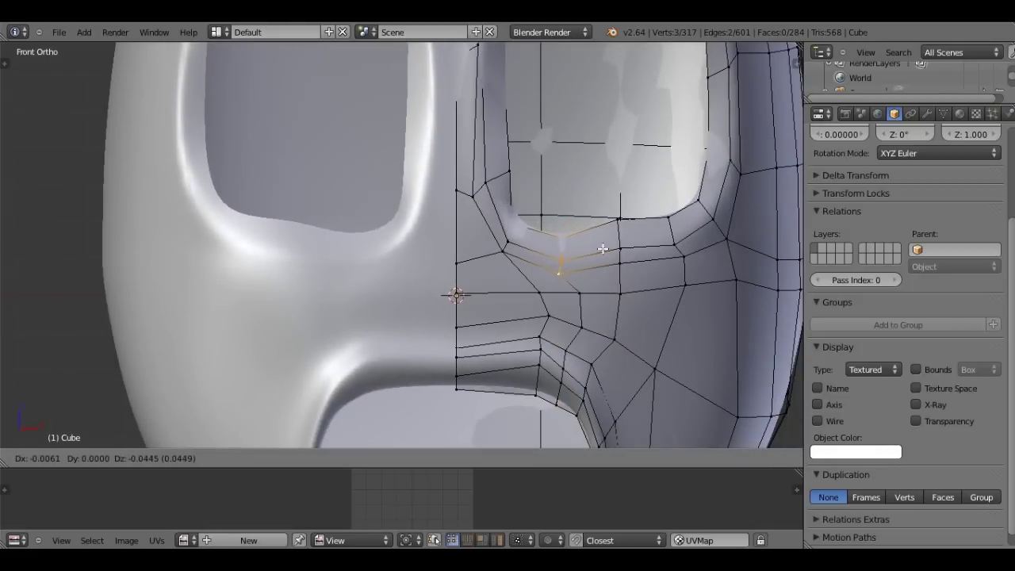
{"action": "left_click", "coordinate": [602, 248]}
{"action": "right_click", "coordinate": [620, 241]}
{"action": "key", "text": "g"}
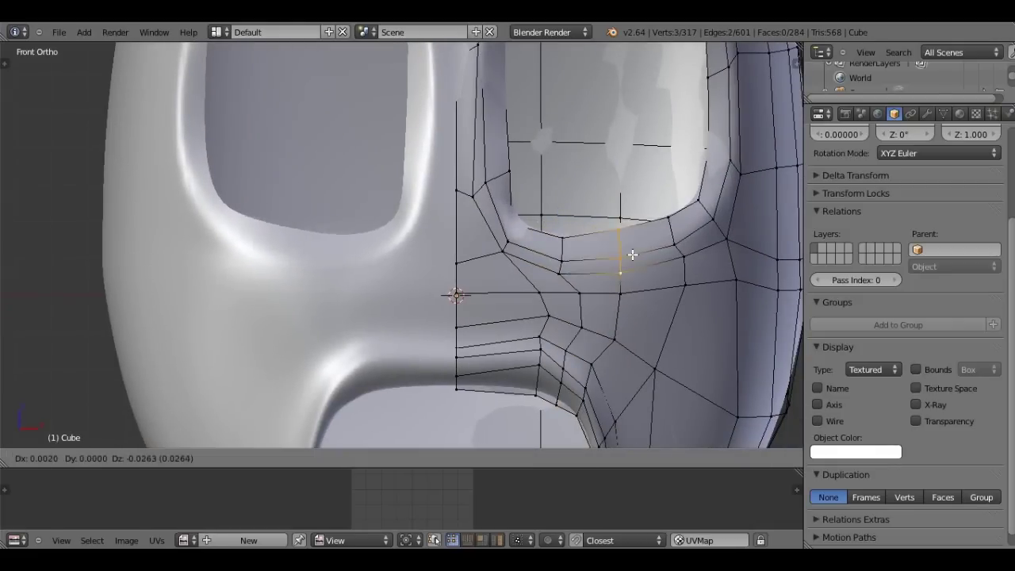
{"action": "left_click", "coordinate": [634, 257]}
{"action": "right_click", "coordinate": [676, 255]}
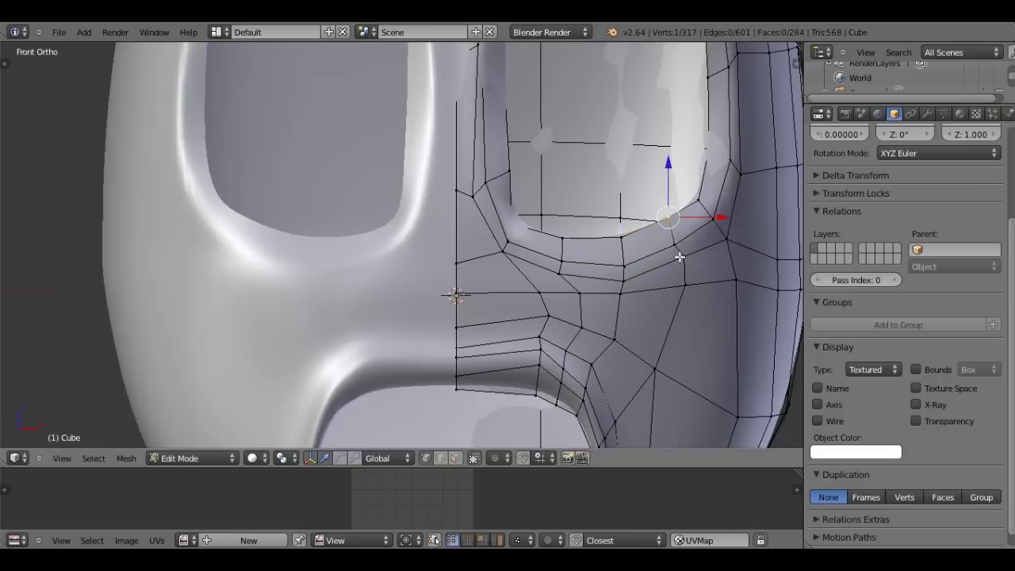
{"action": "key", "text": "g"}
{"action": "left_click", "coordinate": [694, 249]}
- Adjust the outer-corner vertex and one more rim vertex of the eye socket
{"action": "right_click", "coordinate": [726, 226]}
{"action": "key", "text": "g"}
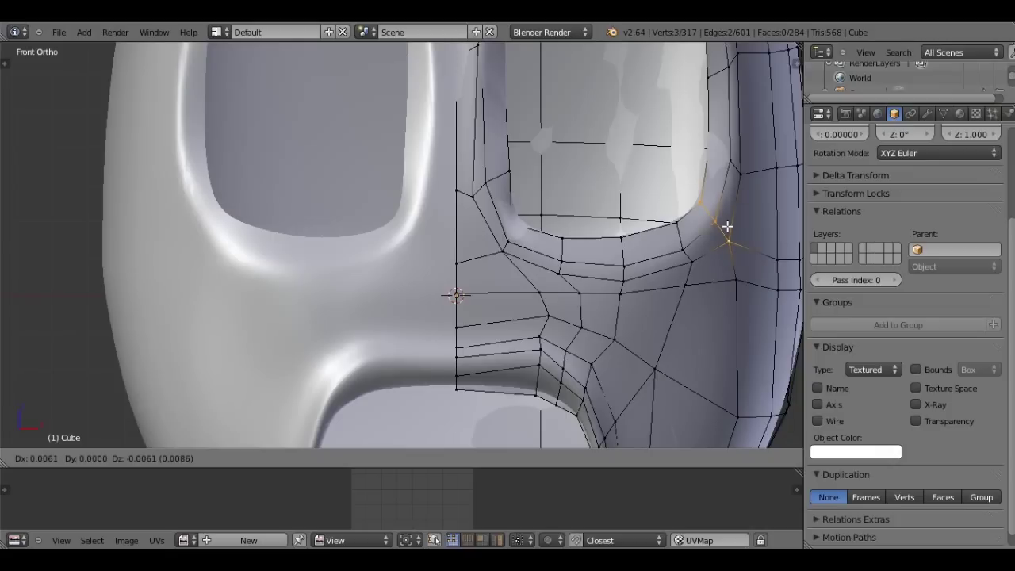
{"action": "left_click", "coordinate": [727, 226]}
{"action": "right_click", "coordinate": [726, 229]}
{"action": "key", "text": "g"}
{"action": "left_click", "coordinate": [593, 228]}
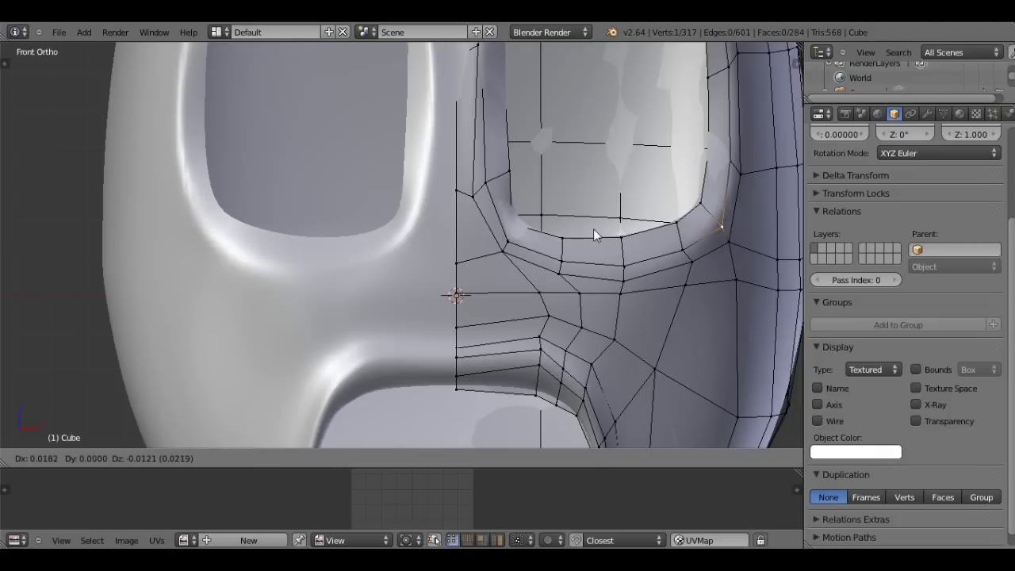
- Check the reshaped eye socket in object mode, then return to face selection
{"action": "key", "text": "Tab"}
{"action": "scroll", "coordinate": [593, 229], "scroll_direction": "down", "scroll_amount": 5}
{"action": "scroll", "coordinate": [593, 228], "scroll_direction": "up", "scroll_amount": 2}
{"action": "scroll", "coordinate": [542, 250], "scroll_direction": "up", "scroll_amount": 1}
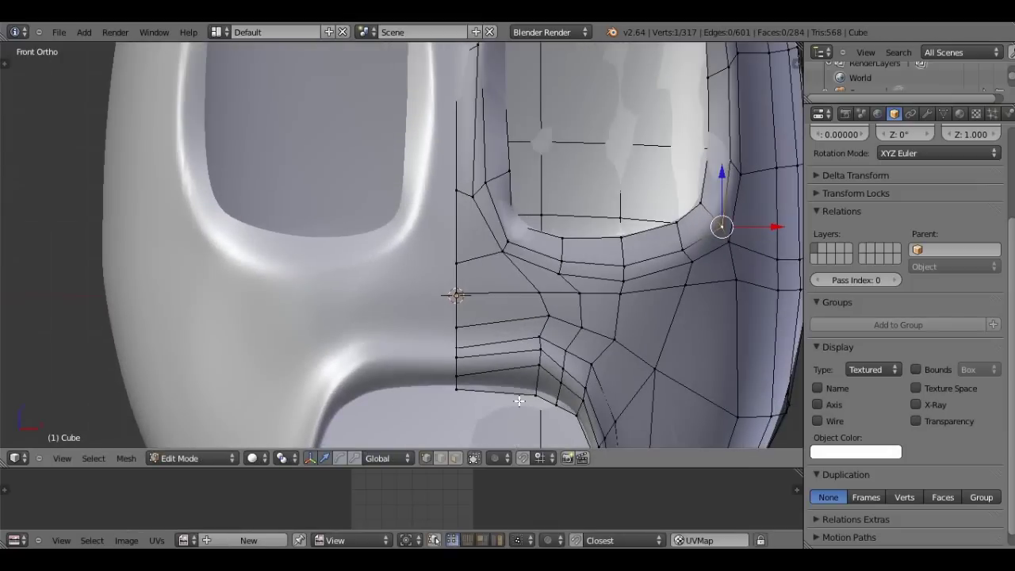
{"action": "scroll", "coordinate": [541, 250], "scroll_direction": "down", "scroll_amount": 2}
{"action": "left_click", "coordinate": [455, 458]}
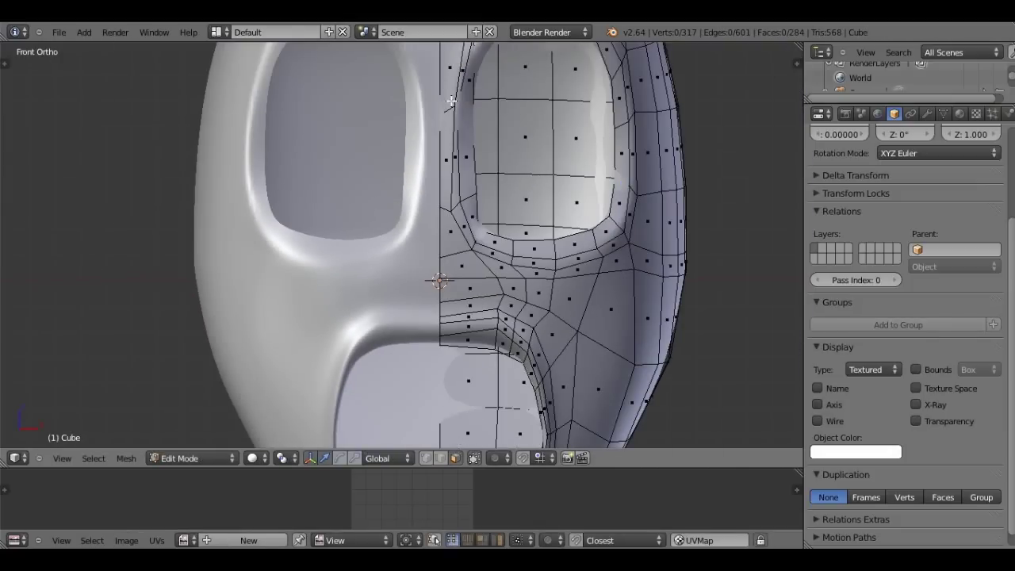
- Select several faces along the head's centre line, orbiting to reach them, then undo the last pick
{"action": "right_click", "coordinate": [456, 75]}
{"action": "right_click", "coordinate": [448, 139], "text": "shift"}
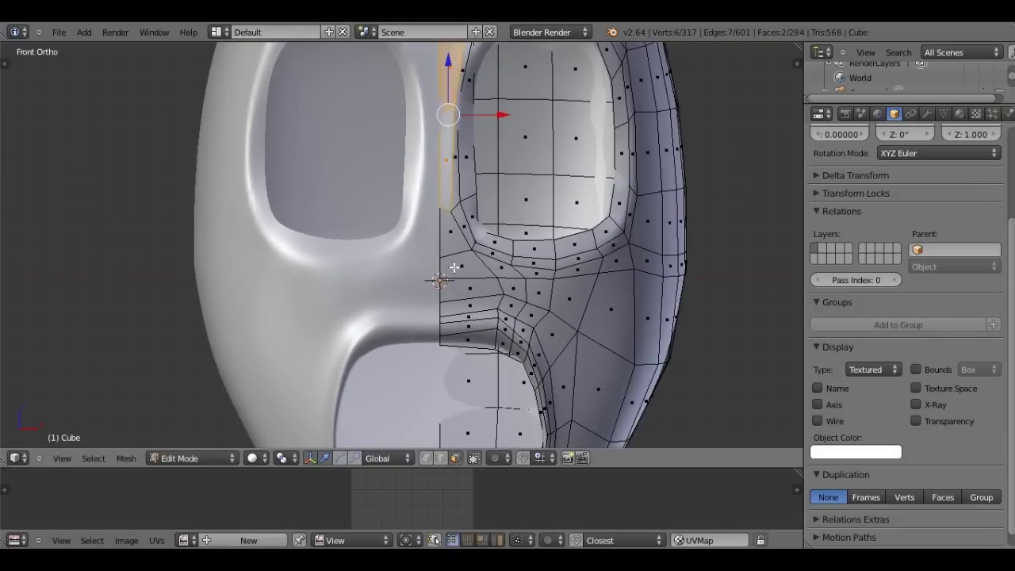
{"action": "right_click", "coordinate": [454, 230], "text": "shift"}
{"action": "right_click", "coordinate": [488, 261], "text": "shift"}
{"action": "scroll", "coordinate": [517, 275], "scroll_direction": "down", "scroll_amount": 1}
{"action": "middle_click_drag", "start_coordinate": [516, 275], "coordinate": [455, 276]}
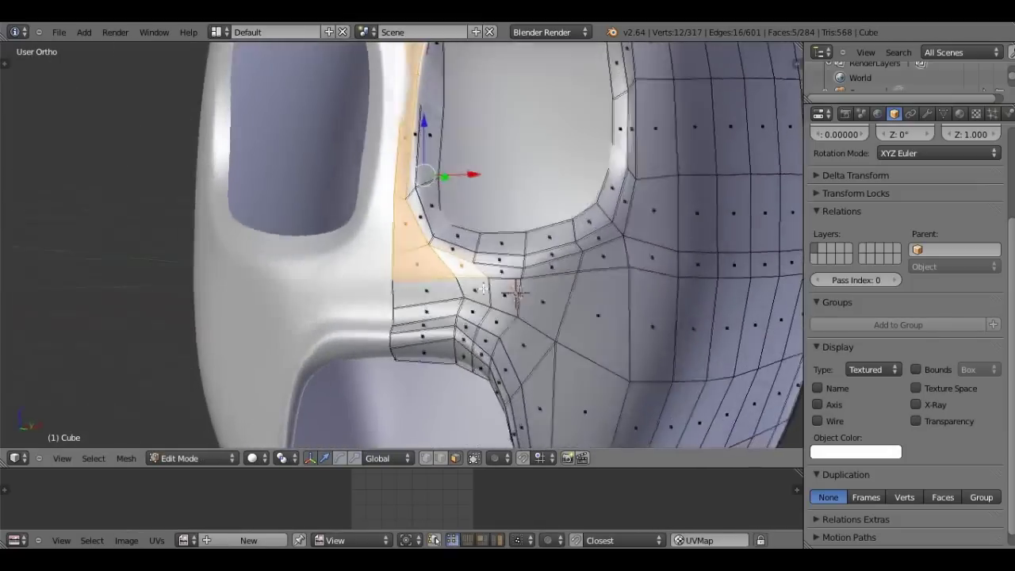
{"action": "right_click", "coordinate": [432, 300], "text": "shift"}
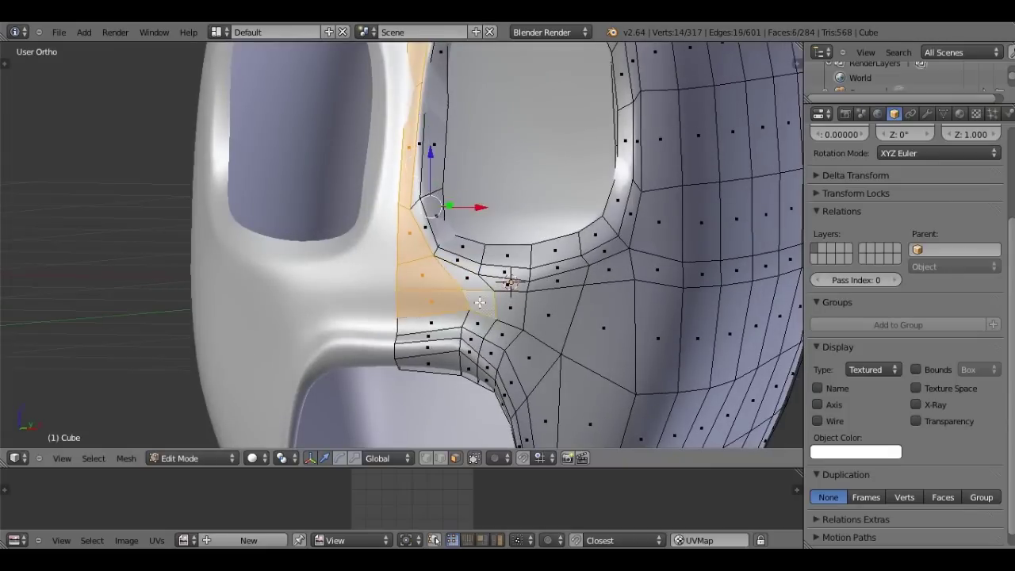
{"action": "scroll", "coordinate": [540, 295], "scroll_direction": "down", "scroll_amount": 3}
{"action": "scroll", "coordinate": [540, 295], "scroll_direction": "down", "scroll_amount": 3}
{"action": "mouse_move", "coordinate": [540, 295]}
{"action": "middle_mouse_down"}
{"action": "mouse_move", "coordinate": [461, 293]}
{"action": "mouse_move", "coordinate": [478, 141]}
{"action": "middle_mouse_up"}
{"action": "scroll", "coordinate": [523, 295], "scroll_direction": "up", "scroll_amount": 4}
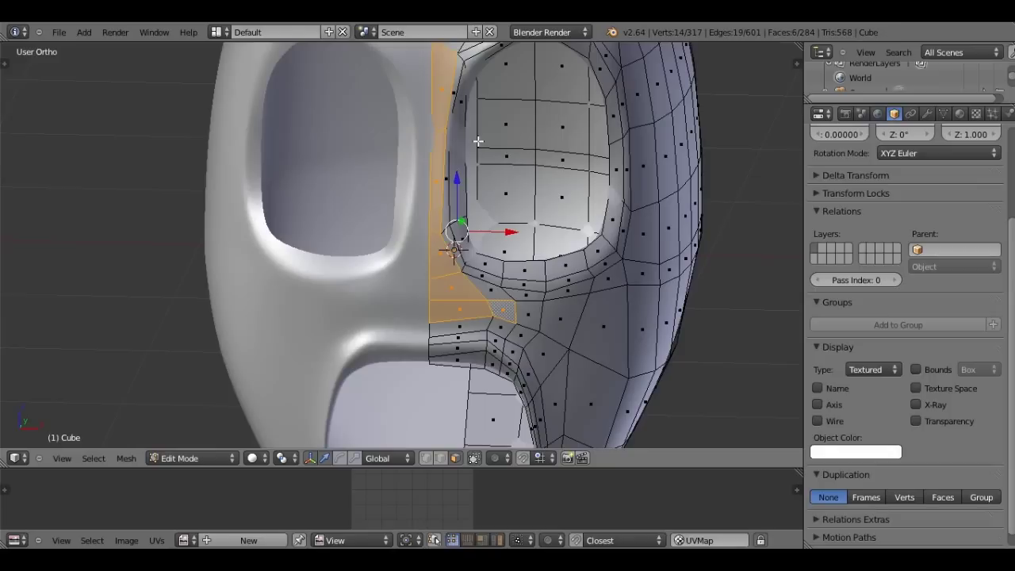
{"action": "middle_click_drag", "start_coordinate": [478, 141], "coordinate": [442, 99]}
{"action": "key", "text": "ctrl+z"}
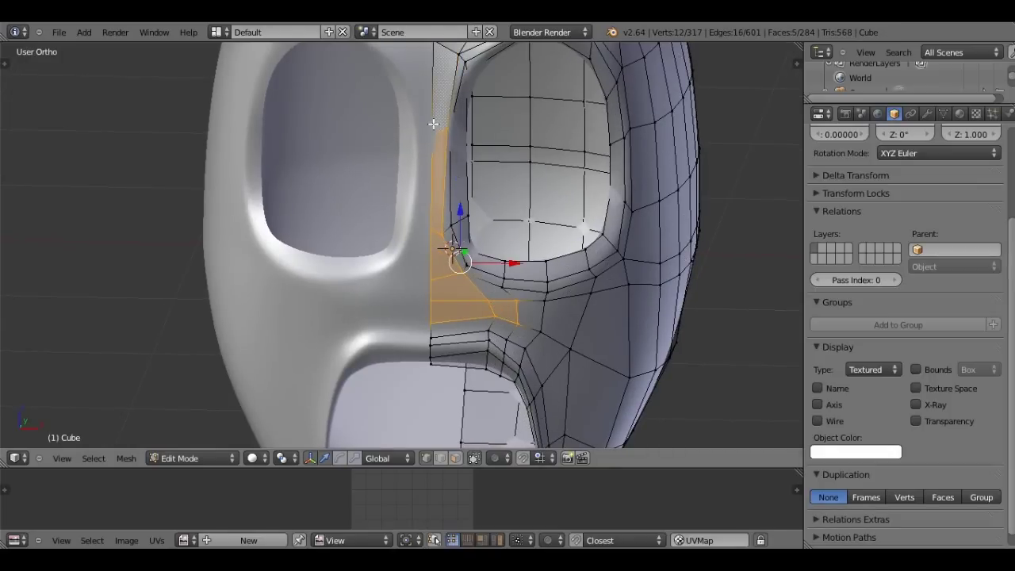
- In wireframe, reposition a single vertex beside the eye from the front view
{"action": "key", "text": "z"}
{"action": "right_click", "coordinate": [434, 124]}
{"action": "key", "text": "z"}
{"action": "key", "text": "KP_1"}
{"action": "key", "text": "g"}
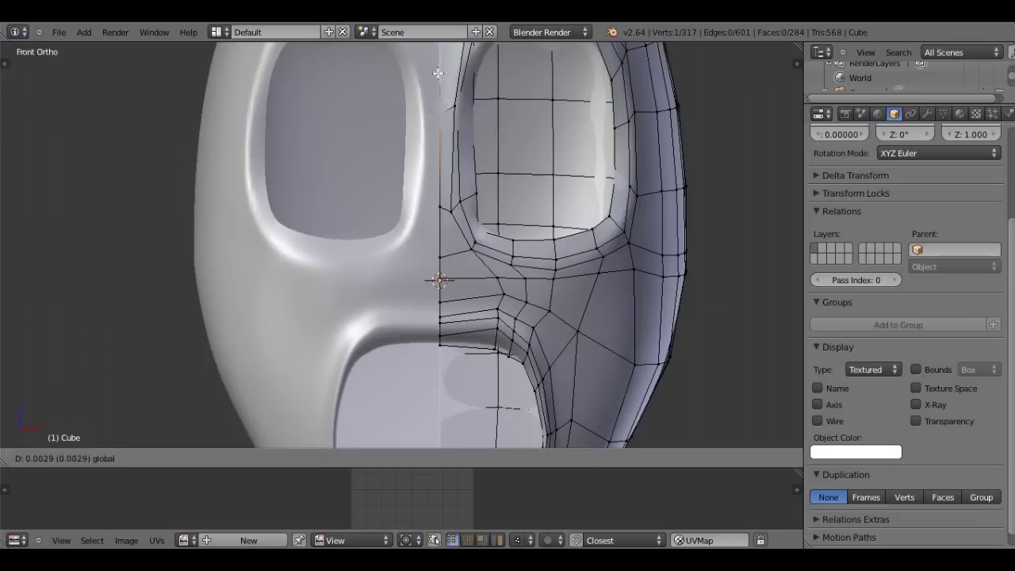
{"action": "left_click", "coordinate": [441, 58]}
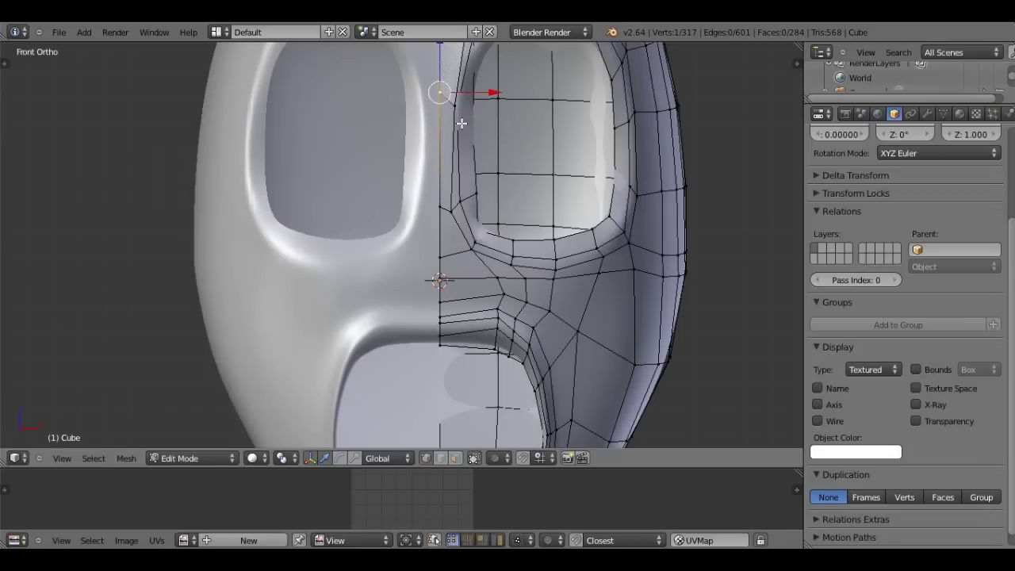
- In face select, pick the thin centre-line strip faces between the eyes
{"action": "scroll", "coordinate": [461, 123], "scroll_direction": "up", "scroll_amount": 2}
{"action": "left_click", "coordinate": [455, 458]}
{"action": "scroll", "coordinate": [452, 155], "scroll_direction": "down", "scroll_amount": 1}
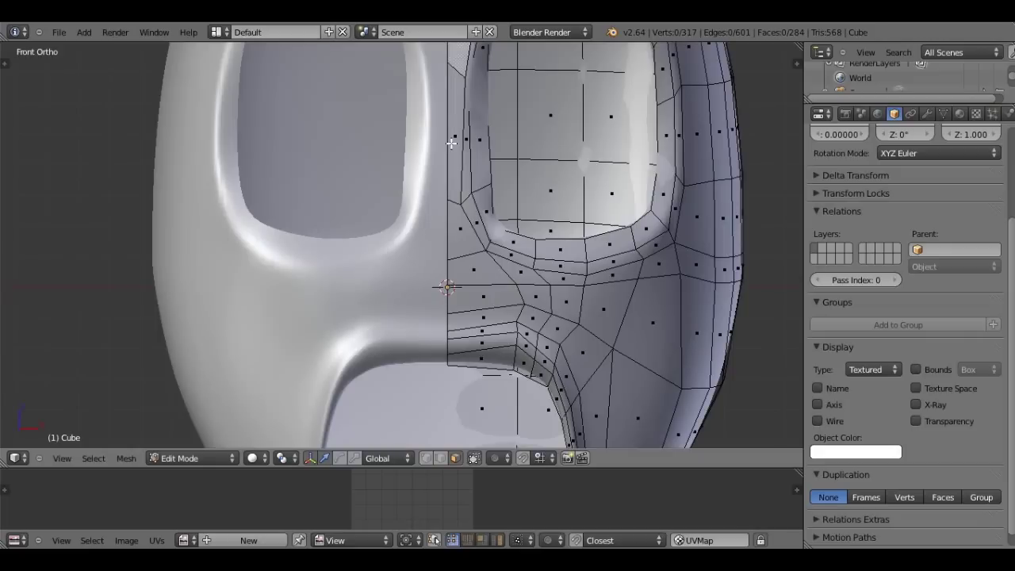
{"action": "right_click", "coordinate": [451, 143]}
{"action": "key", "text": "KP_Decimal"}
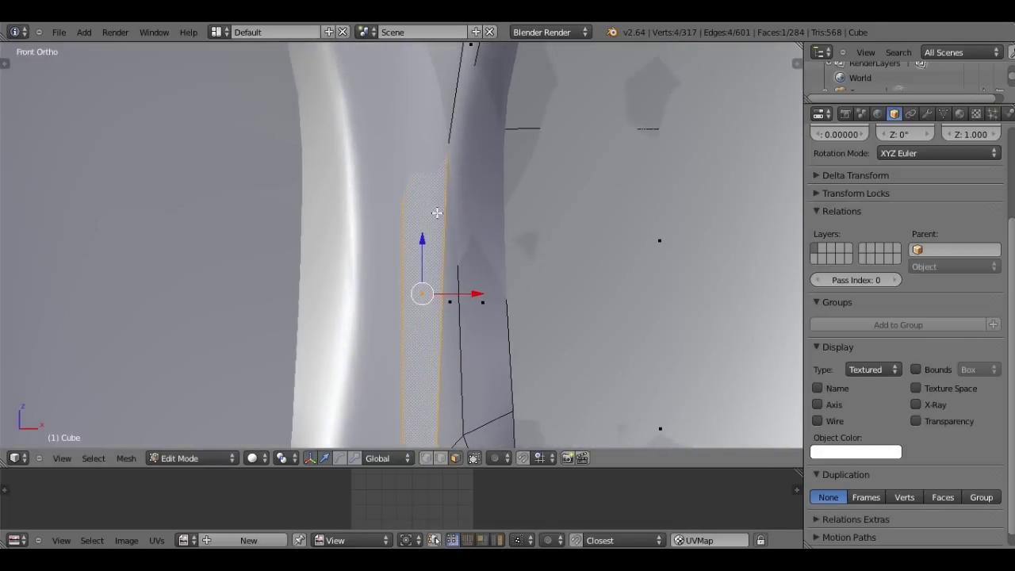
{"action": "scroll", "coordinate": [437, 213], "scroll_direction": "down", "scroll_amount": 3}
{"action": "scroll", "coordinate": [432, 261], "scroll_direction": "down", "scroll_amount": 1}
{"action": "scroll", "coordinate": [427, 317], "scroll_direction": "down", "scroll_amount": 1}
{"action": "scroll", "coordinate": [421, 377], "scroll_direction": "down", "scroll_amount": 1}
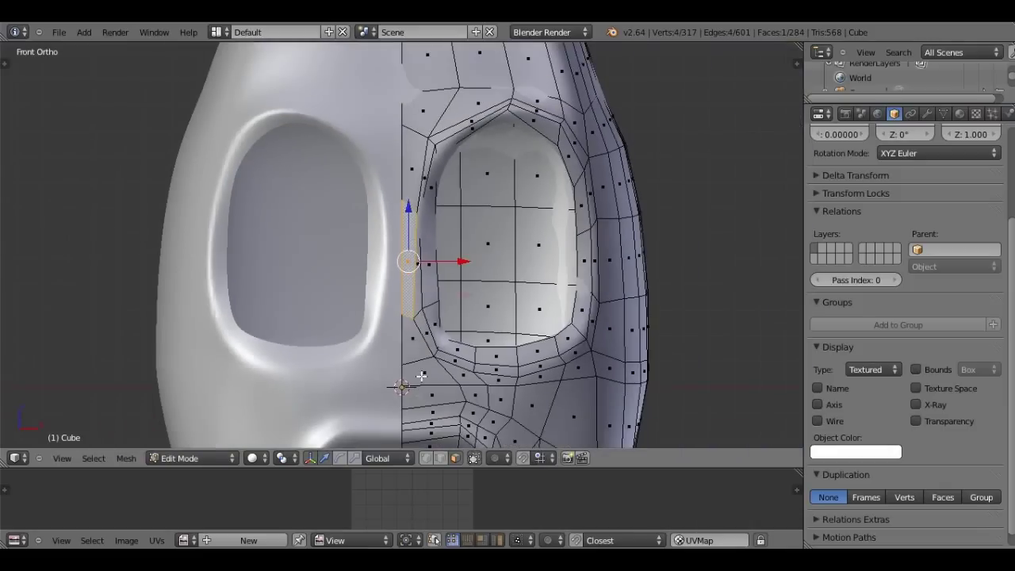
{"action": "right_click", "coordinate": [418, 349], "text": "ctrl"}
{"action": "right_click", "coordinate": [471, 384], "text": "ctrl"}
- Extrude the strip faces from the side view and push them forward along Y into a nose bridge
{"action": "middle_click_drag", "start_coordinate": [471, 376], "coordinate": [473, 321]}
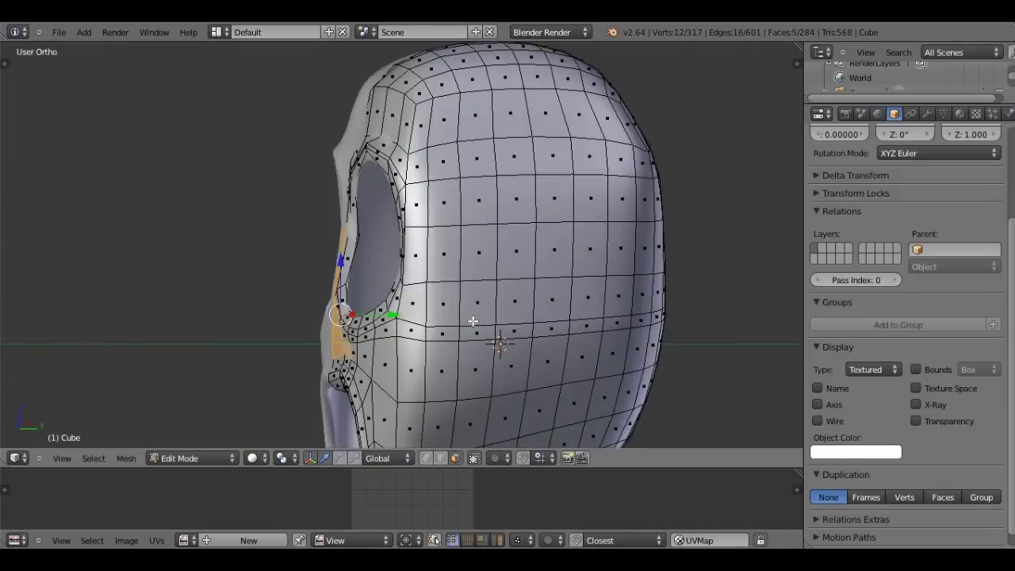
{"action": "key", "text": "KP_3"}
{"action": "key", "text": "e"}
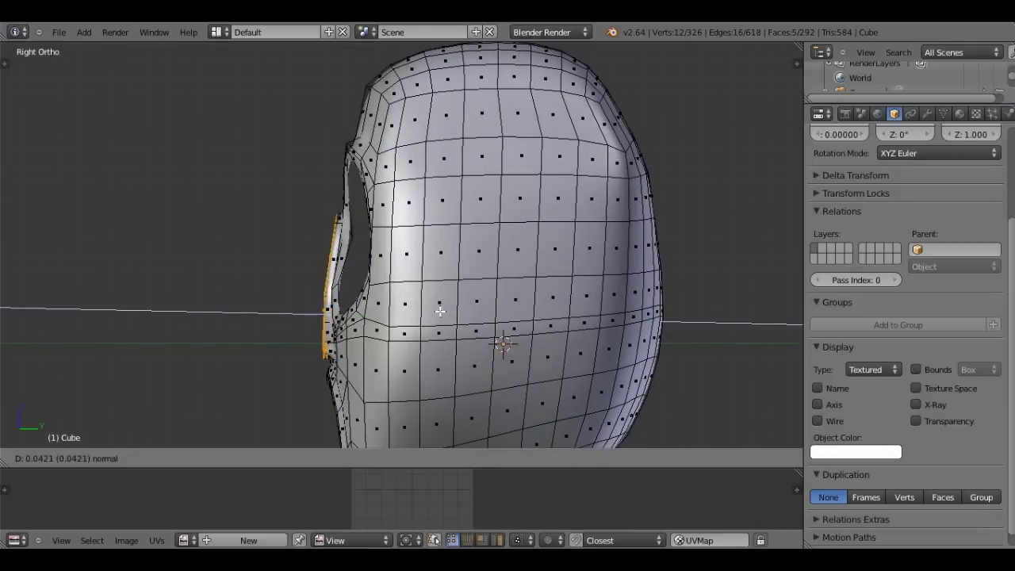
{"action": "left_click", "coordinate": [440, 311]}
{"action": "middle_click_drag", "start_coordinate": [440, 311], "coordinate": [481, 363]}
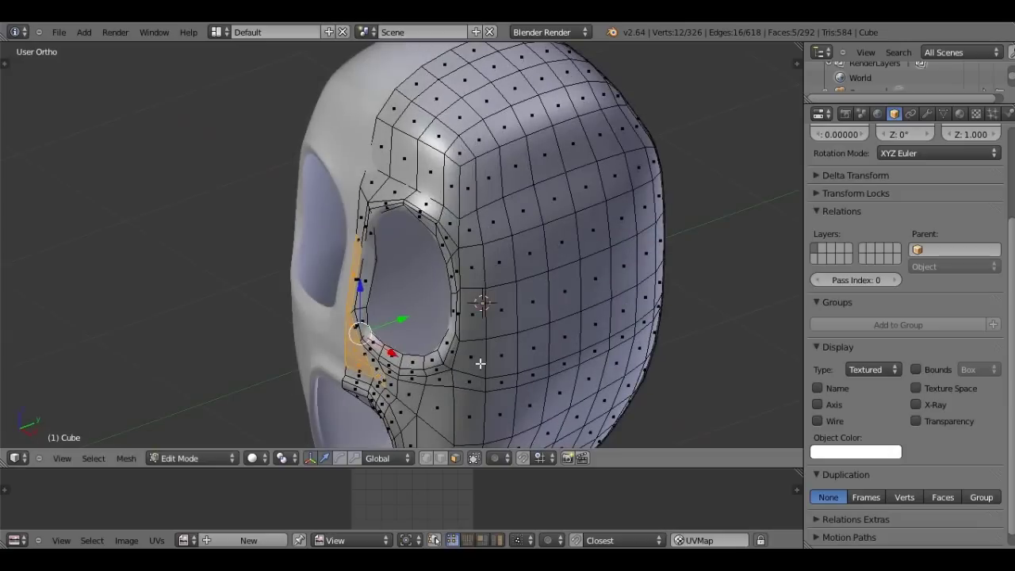
{"action": "left_click_drag", "start_coordinate": [402, 318], "coordinate": [389, 325]}
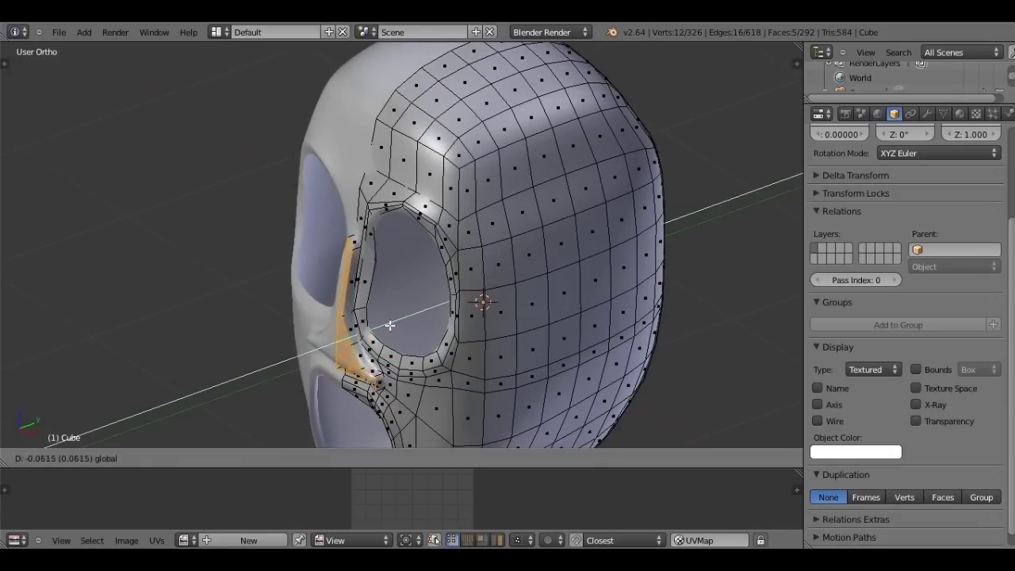
{"action": "key", "text": "Tab"}
- Inspect the smoothed face from the front, then return to Edit Mode
{"action": "scroll", "coordinate": [551, 299], "scroll_direction": "down", "scroll_amount": 3}
{"action": "mouse_move", "coordinate": [551, 298]}
{"action": "middle_mouse_down"}
{"action": "mouse_move", "coordinate": [443, 289]}
{"action": "mouse_move", "coordinate": [555, 288]}
{"action": "mouse_move", "coordinate": [494, 277]}
{"action": "middle_mouse_up"}
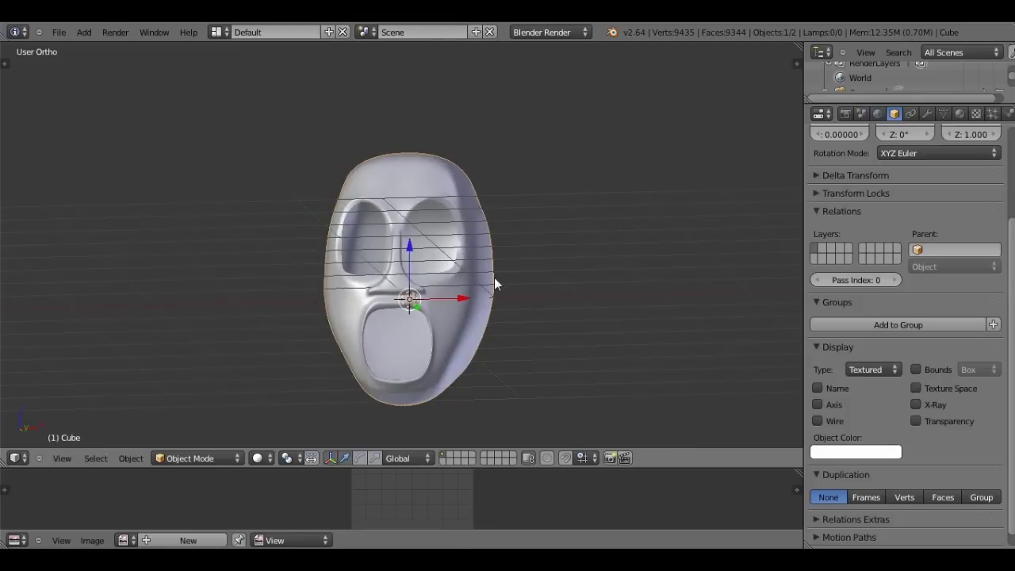
{"action": "key", "text": "KP_1"}
{"action": "scroll", "coordinate": [407, 212], "scroll_direction": "up", "scroll_amount": 3}
{"action": "scroll", "coordinate": [407, 212], "scroll_direction": "up", "scroll_amount": 2}
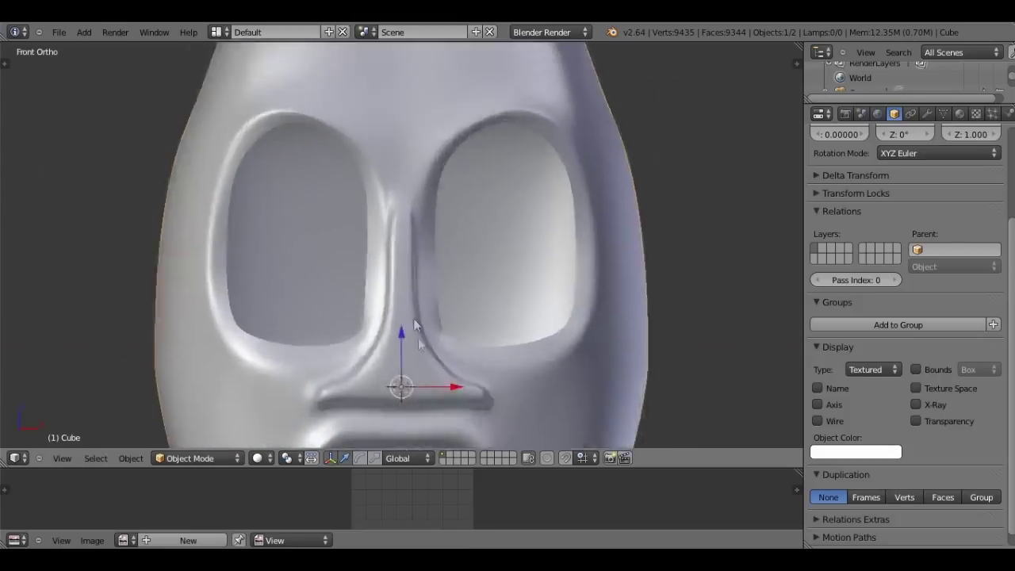
{"action": "scroll", "coordinate": [418, 286], "scroll_direction": "up", "scroll_amount": 2}
{"action": "scroll", "coordinate": [423, 242], "scroll_direction": "up", "scroll_amount": 2}
{"action": "scroll", "coordinate": [423, 242], "scroll_direction": "down", "scroll_amount": 2, "text": "shift"}
{"action": "key", "text": "Tab"}
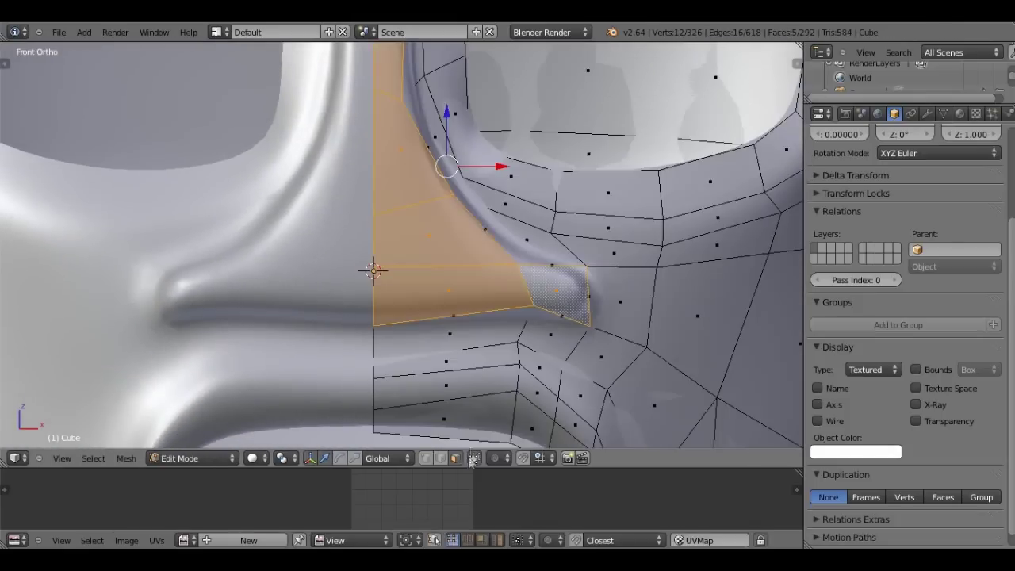
- Select geometry beside the nose and reposition that nose edge from the top view
{"action": "key", "text": "z"}
{"action": "right_click", "coordinate": [533, 305]}
{"action": "key", "text": "shift+v"}
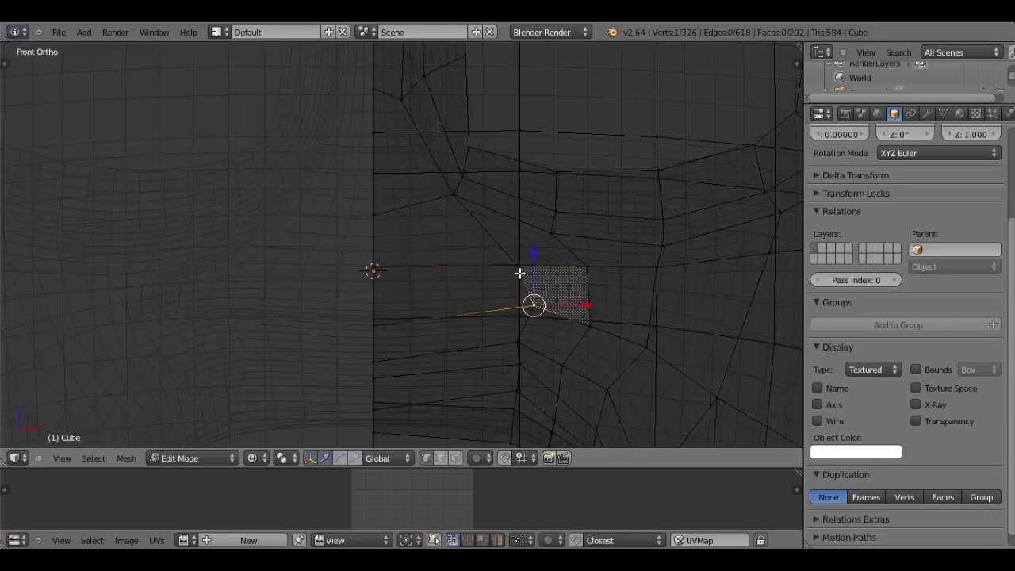
{"action": "key", "text": "z"}
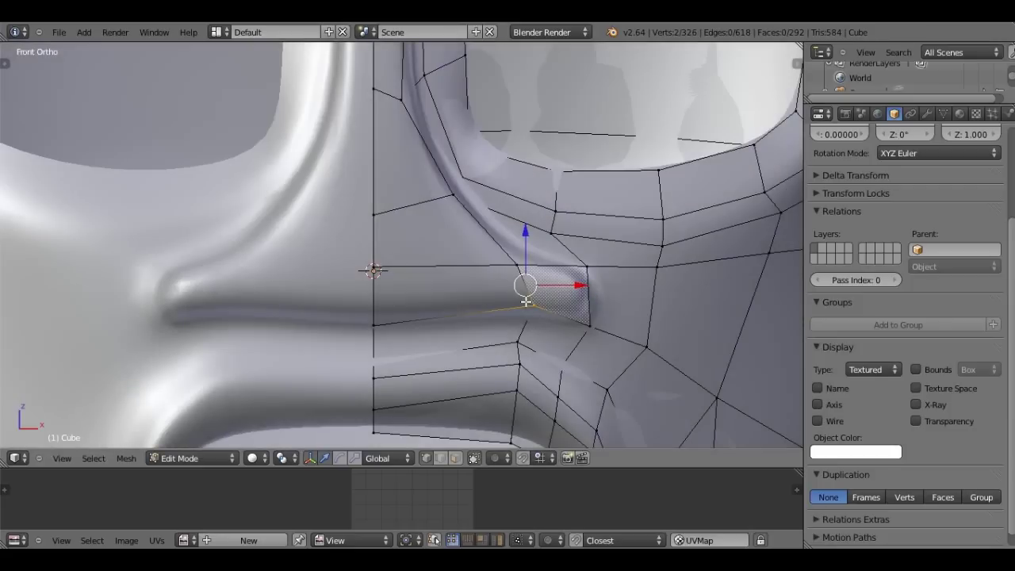
{"action": "middle_click_drag", "start_coordinate": [525, 301], "coordinate": [424, 362]}
{"action": "key", "text": "KP_7"}
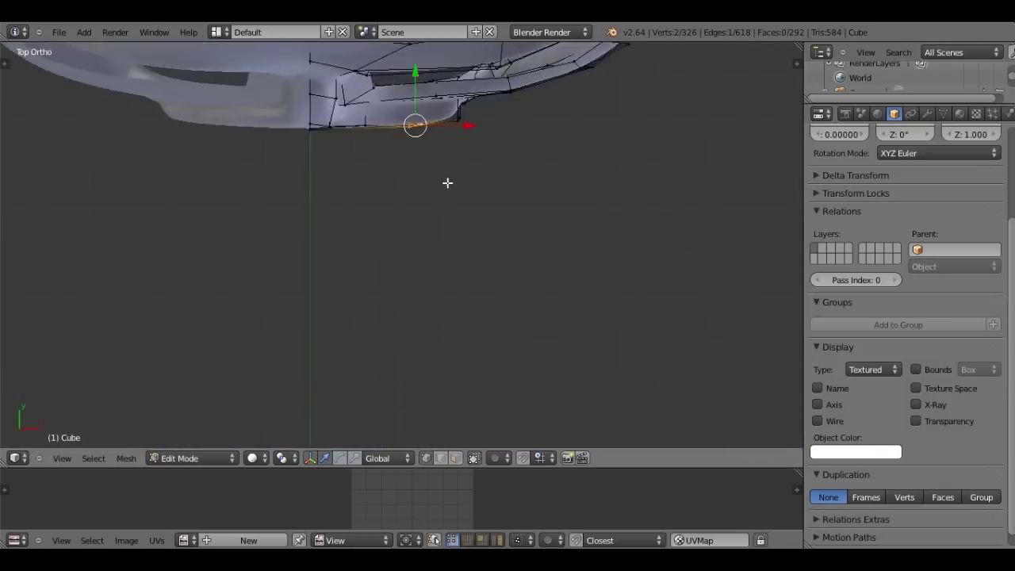
{"action": "scroll", "coordinate": [447, 183], "scroll_direction": "up", "scroll_amount": 2}
{"action": "scroll", "coordinate": [496, 309], "scroll_direction": "up", "scroll_amount": 1}
{"action": "scroll", "coordinate": [516, 288], "scroll_direction": "up", "scroll_amount": 2}
{"action": "key", "text": "g"}
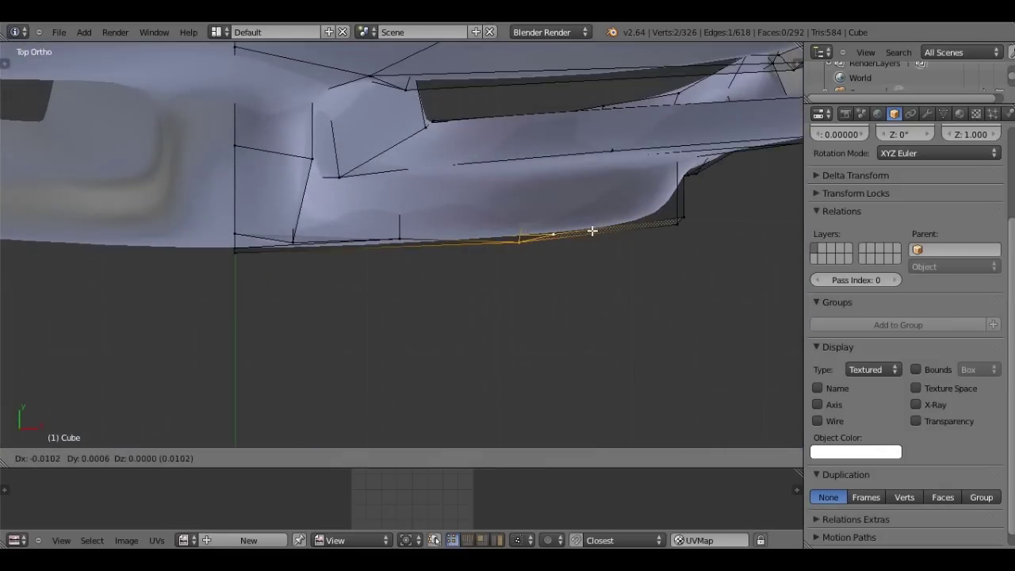
{"action": "left_click", "coordinate": [592, 230]}
- Move the nose tip vertex along the Y axis
{"action": "key", "text": "a"}
{"action": "mouse_move", "coordinate": [634, 233]}
{"action": "middle_mouse_down"}
{"action": "mouse_move", "coordinate": [419, 153]}
{"action": "mouse_move", "coordinate": [359, 193]}
{"action": "mouse_move", "coordinate": [346, 239]}
{"action": "mouse_move", "coordinate": [389, 227]}
{"action": "middle_mouse_up"}
{"action": "scroll", "coordinate": [345, 239], "scroll_direction": "down", "scroll_amount": 2}
{"action": "right_click", "coordinate": [353, 230], "text": "alt"}
{"action": "right_click", "coordinate": [369, 236]}
{"action": "key", "text": "g"}
{"action": "key", "text": "y"}
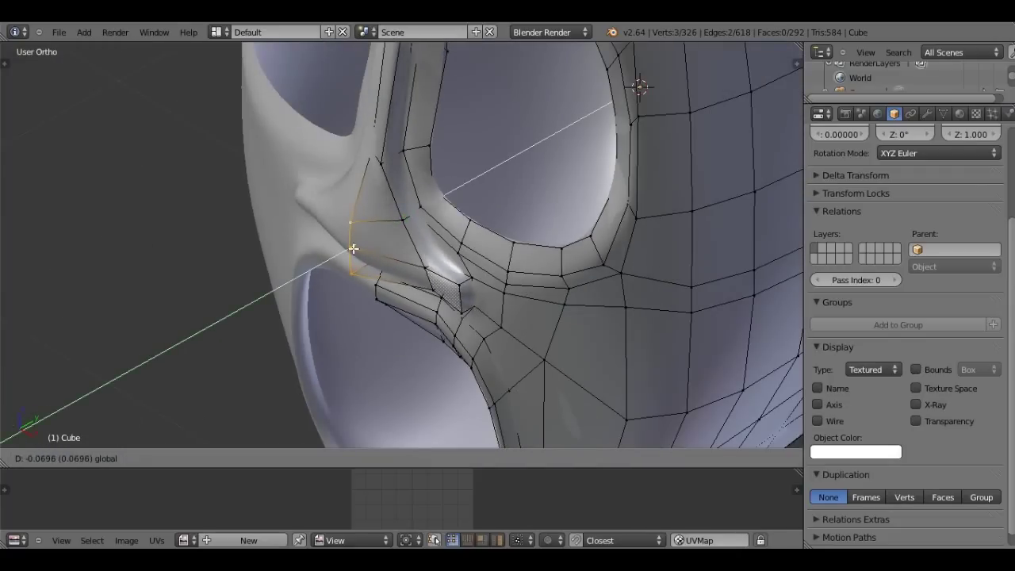
{"action": "left_click", "coordinate": [426, 270]}
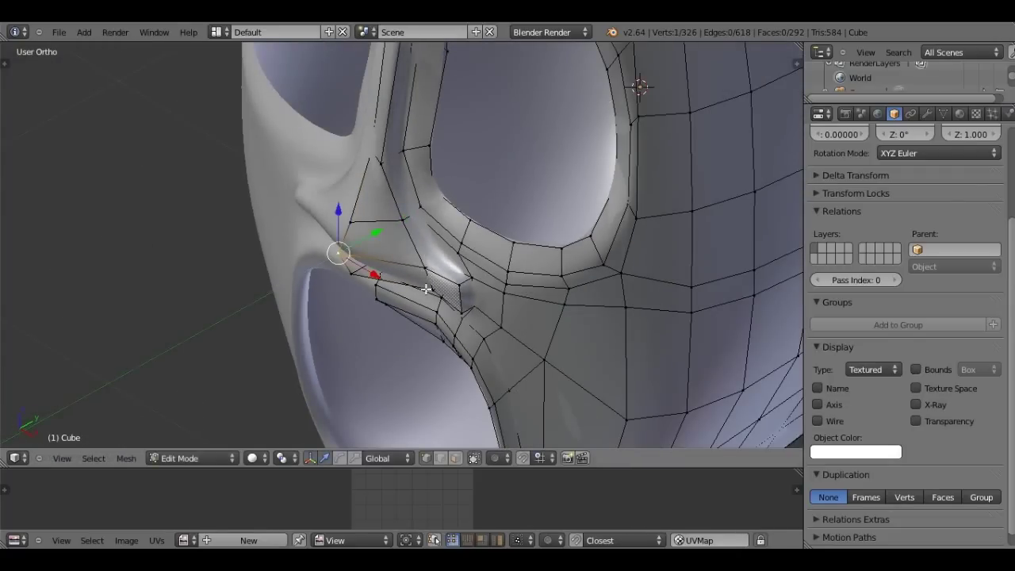
- Reshape the selected nose edge, moving it in the front view and again from above
{"action": "middle_click_drag", "start_coordinate": [426, 270], "coordinate": [426, 289]}
{"action": "key", "text": "KP_1"}
{"action": "key", "text": "g"}
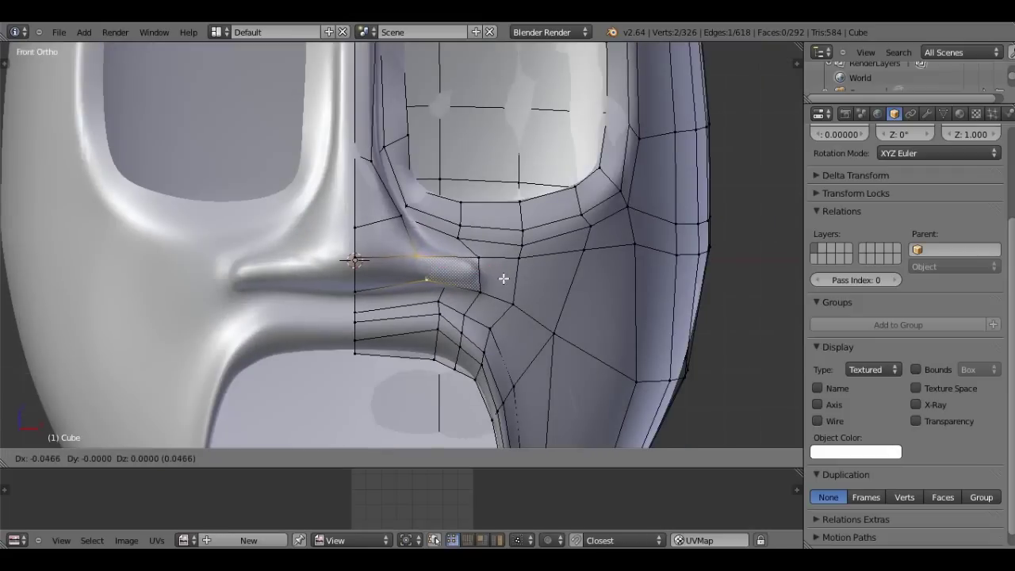
{"action": "left_click", "coordinate": [464, 261]}
{"action": "middle_click_drag", "start_coordinate": [468, 265], "coordinate": [481, 283]}
{"action": "key", "text": "KP_7"}
{"action": "key", "text": "g"}
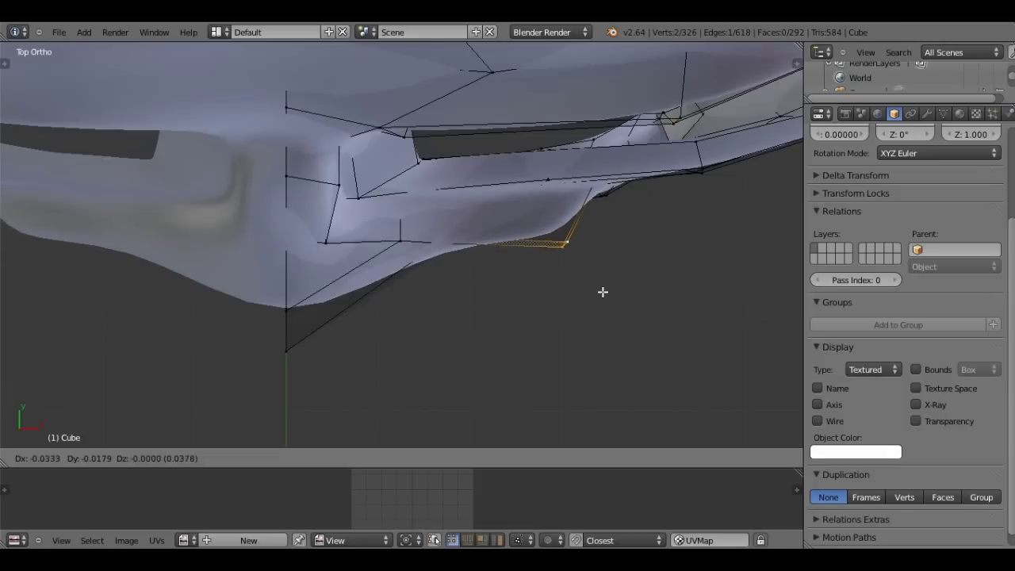
{"action": "left_click", "coordinate": [463, 254]}
- Move another edge under the nose, then nudge the nose vertex along Y
{"action": "key", "text": "z"}
{"action": "right_click", "coordinate": [464, 249]}
{"action": "key", "text": "g"}
{"action": "left_click", "coordinate": [467, 268]}
{"action": "key", "text": "z"}
{"action": "mouse_move", "coordinate": [277, 308]}
{"action": "middle_mouse_down"}
{"action": "mouse_move", "coordinate": [476, 238]}
{"action": "mouse_move", "coordinate": [668, 286]}
{"action": "mouse_move", "coordinate": [228, 159]}
{"action": "mouse_move", "coordinate": [283, 282]}
{"action": "mouse_move", "coordinate": [357, 282]}
{"action": "middle_mouse_up"}
{"action": "key", "text": "g"}
{"action": "key", "text": "y"}
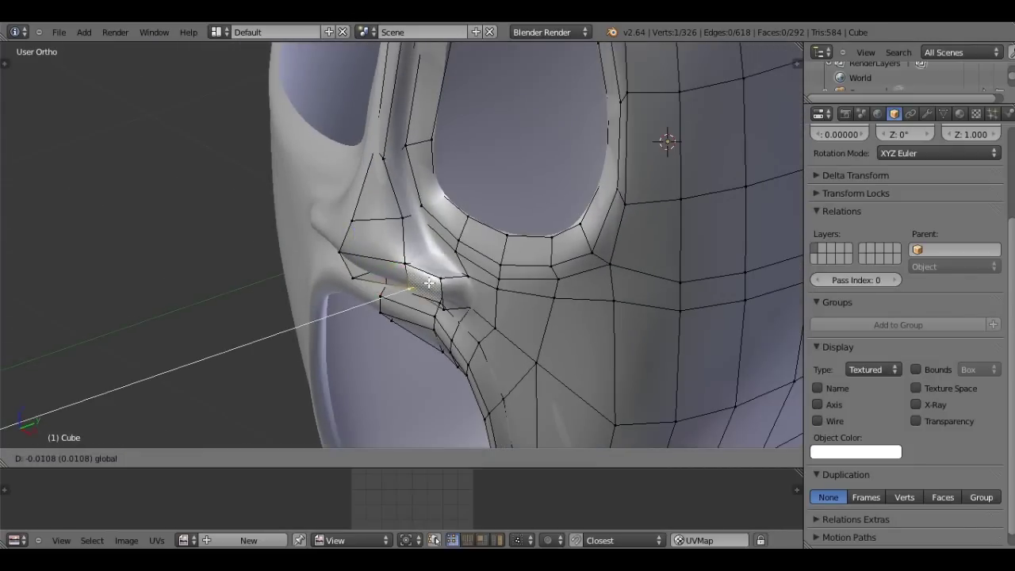
{"action": "left_click", "coordinate": [349, 253]}
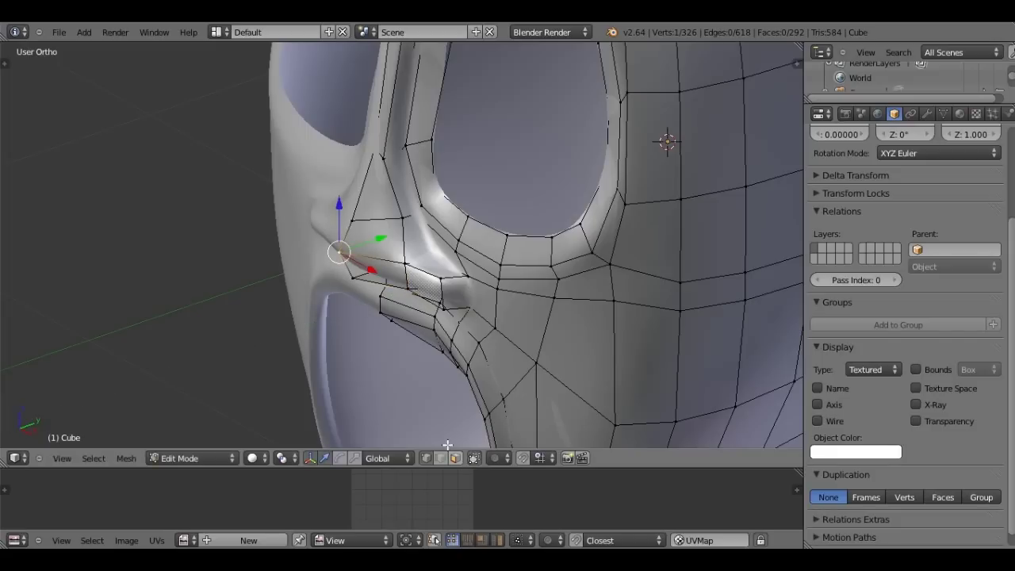
- Select and grow the nostril faces, push them along Y, then view the smoothed head
{"action": "right_click", "coordinate": [402, 264], "text": "shift"}
{"action": "right_click", "coordinate": [439, 279], "text": "shift"}
{"action": "key", "text": "ctrl+KP_Add"}
{"action": "key", "text": "g"}
{"action": "key", "text": "y"}
{"action": "left_click", "coordinate": [411, 246]}
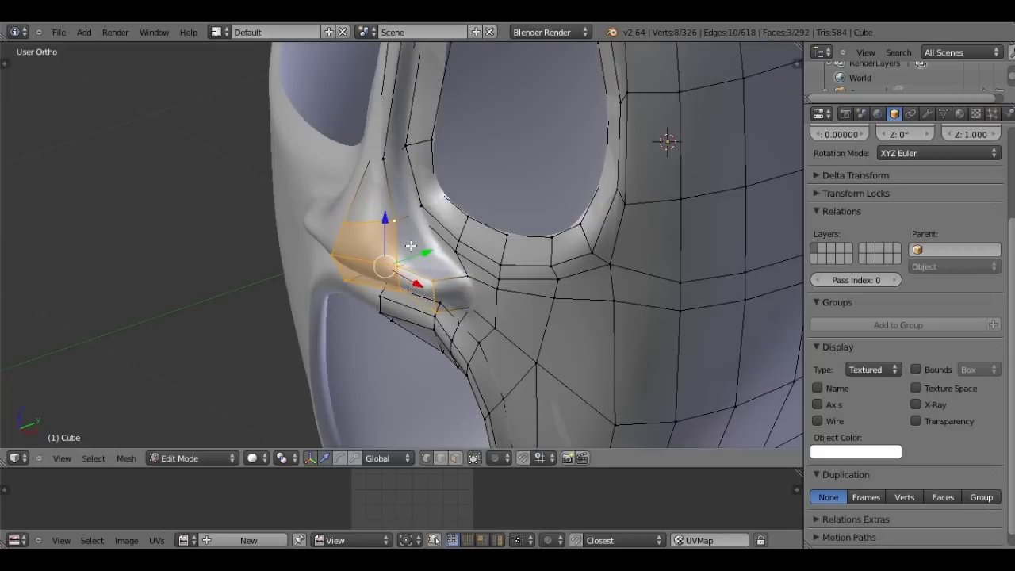
{"action": "key", "text": "Tab"}
{"action": "scroll", "coordinate": [408, 237], "scroll_direction": "down", "scroll_amount": 3}
{"action": "mouse_move", "coordinate": [409, 238]}
{"action": "middle_mouse_down"}
{"action": "mouse_move", "coordinate": [589, 226]}
{"action": "mouse_move", "coordinate": [518, 209]}
{"action": "mouse_move", "coordinate": [428, 241]}
{"action": "middle_mouse_up"}
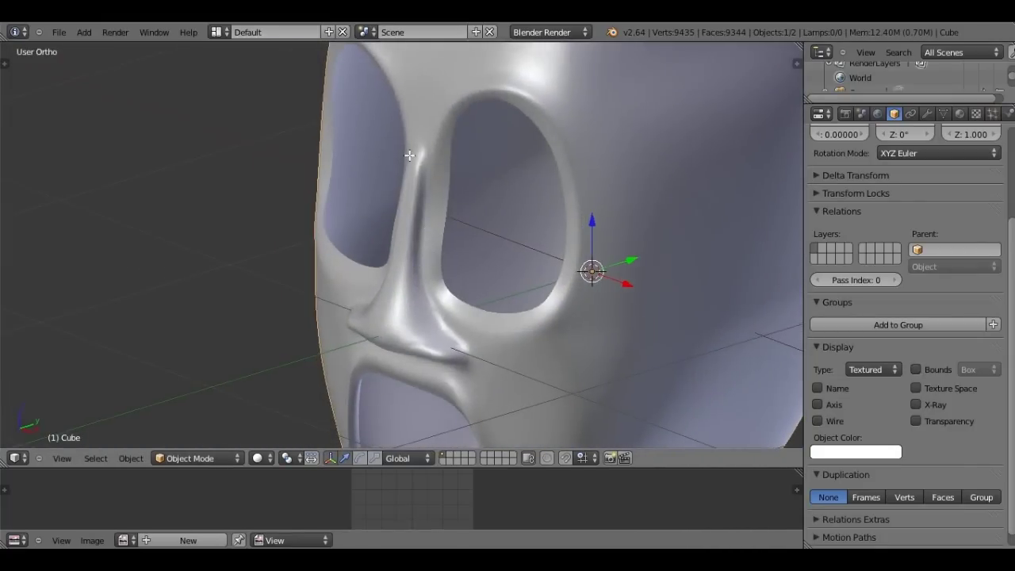
- In the right side view, move the nose bridge edge to tighten its profile
{"action": "key", "text": "Tab"}
{"action": "right_click", "coordinate": [419, 165]}
{"action": "key", "text": "KP_3"}
{"action": "scroll", "coordinate": [419, 238], "scroll_direction": "up", "scroll_amount": 2}
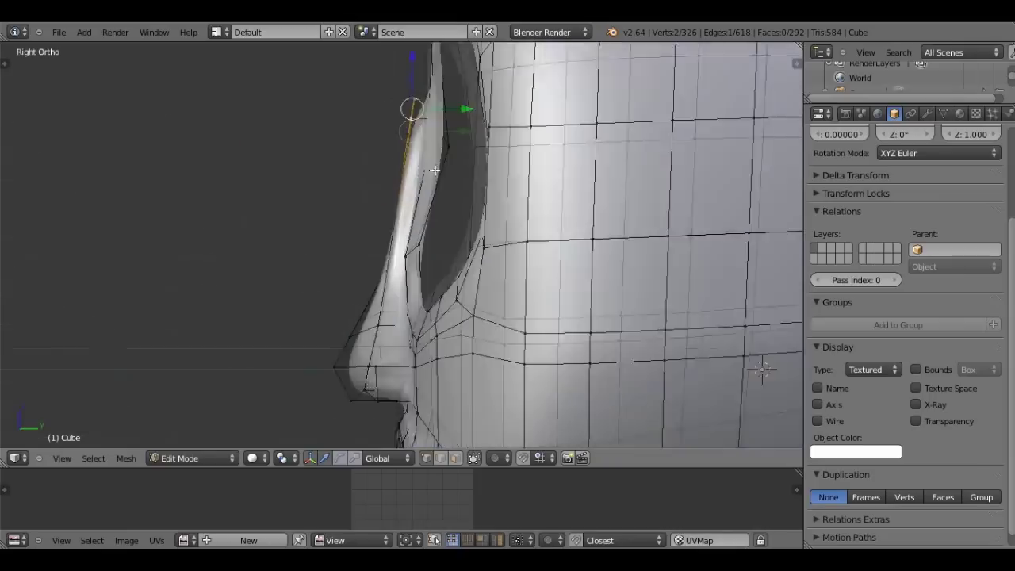
{"action": "scroll", "coordinate": [421, 317], "scroll_direction": "up", "scroll_amount": 2}
{"action": "scroll", "coordinate": [422, 256], "scroll_direction": "up", "scroll_amount": 1}
{"action": "scroll", "coordinate": [422, 257], "scroll_direction": "up", "scroll_amount": 1}
{"action": "scroll", "coordinate": [422, 256], "scroll_direction": "up", "scroll_amount": 1}
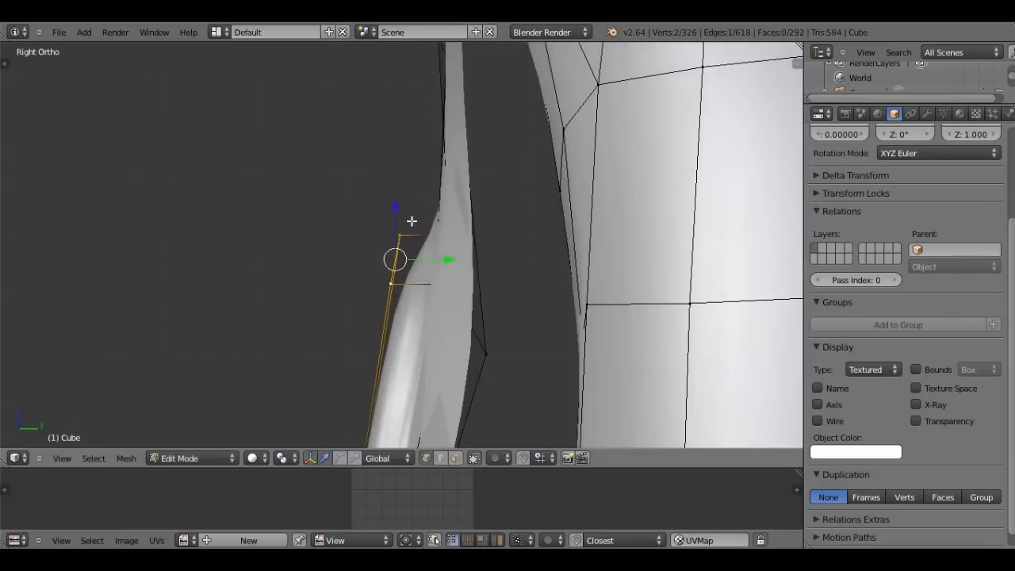
{"action": "scroll", "coordinate": [410, 219], "scroll_direction": "up", "scroll_amount": 1}
{"action": "scroll", "coordinate": [410, 220], "scroll_direction": "down", "scroll_amount": 2}
{"action": "key", "text": "g"}
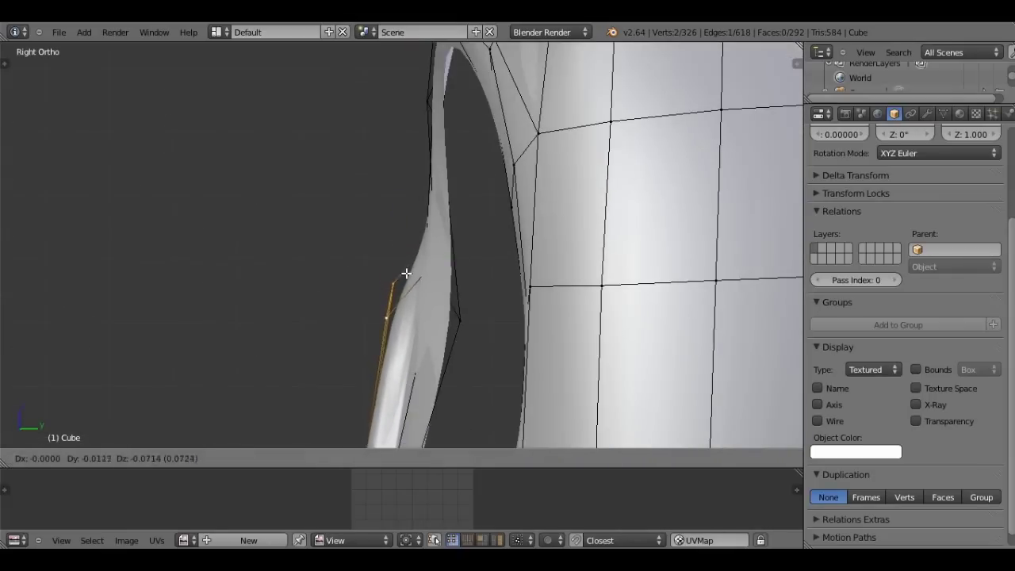
{"action": "left_click", "coordinate": [413, 293]}
- Check the smoothed profile in Object Mode, then return to Edit Mode
{"action": "key", "text": "Tab"}
{"action": "scroll", "coordinate": [413, 293], "scroll_direction": "down", "scroll_amount": 3}
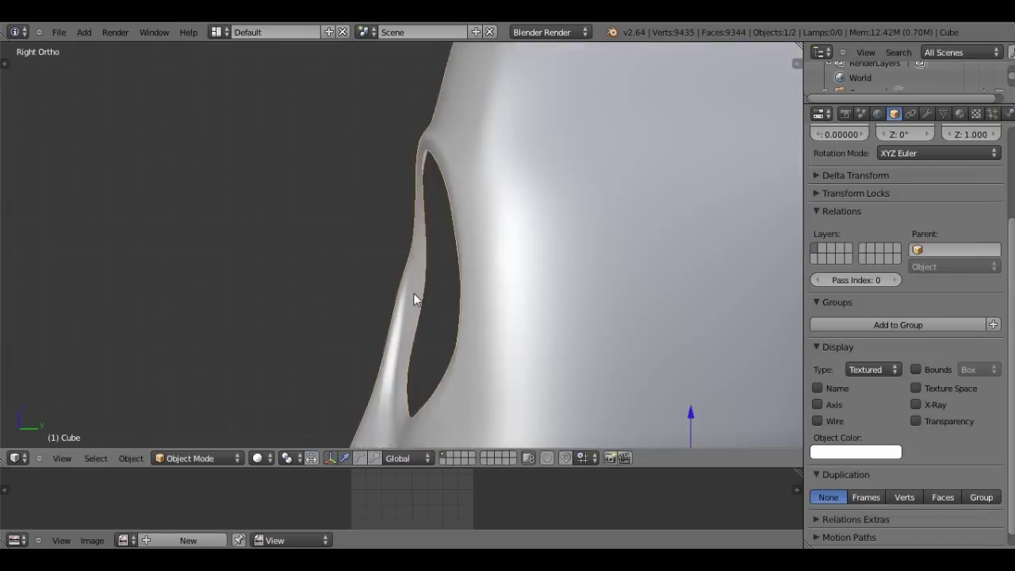
{"action": "scroll", "coordinate": [388, 290], "scroll_direction": "down", "scroll_amount": 3}
{"action": "middle_click_drag", "start_coordinate": [367, 288], "coordinate": [528, 301]}
{"action": "scroll", "coordinate": [478, 290], "scroll_direction": "up", "scroll_amount": 4}
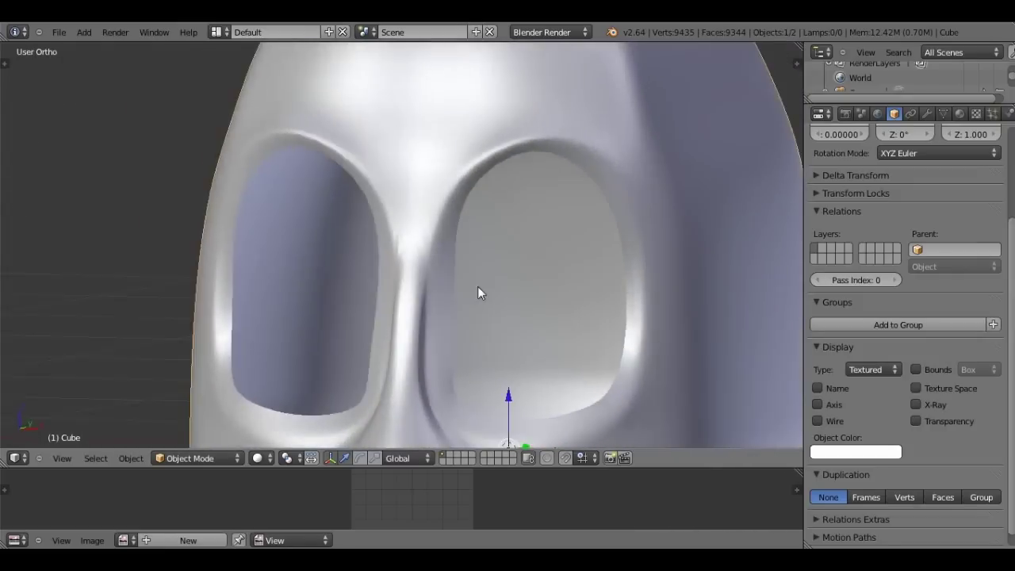
{"action": "key", "text": "Tab"}
- In wireframe, select vertices where the nose bridge meets the eye socket
{"action": "scroll", "coordinate": [453, 306], "scroll_direction": "up", "scroll_amount": 2}
{"action": "right_click", "coordinate": [456, 273]}
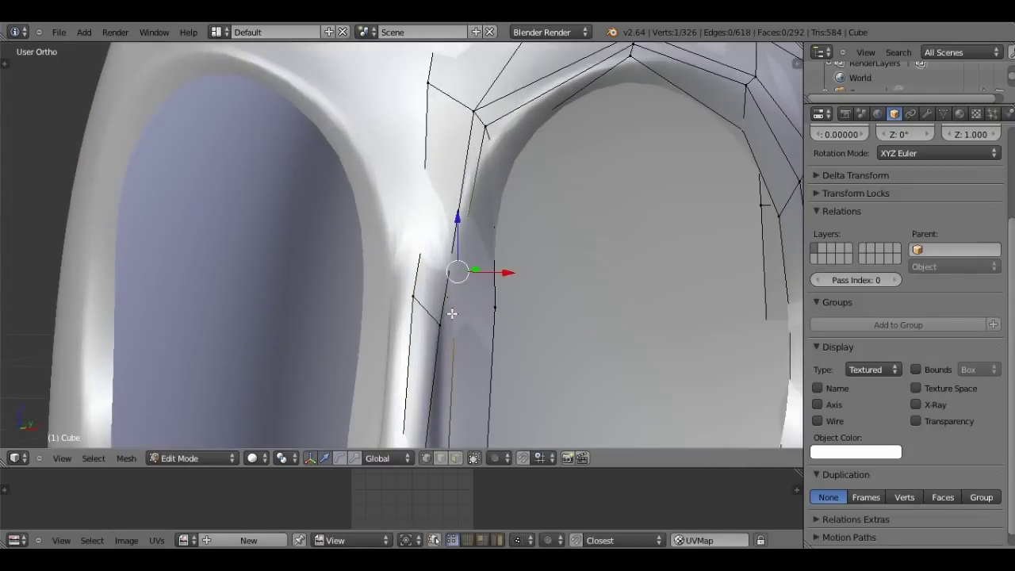
{"action": "key", "text": "z"}
{"action": "scroll", "coordinate": [457, 302], "scroll_direction": "up", "scroll_amount": 2}
{"action": "scroll", "coordinate": [457, 302], "scroll_direction": "down", "scroll_amount": 2}
{"action": "middle_click_drag", "start_coordinate": [457, 319], "coordinate": [465, 237], "text": "shift"}
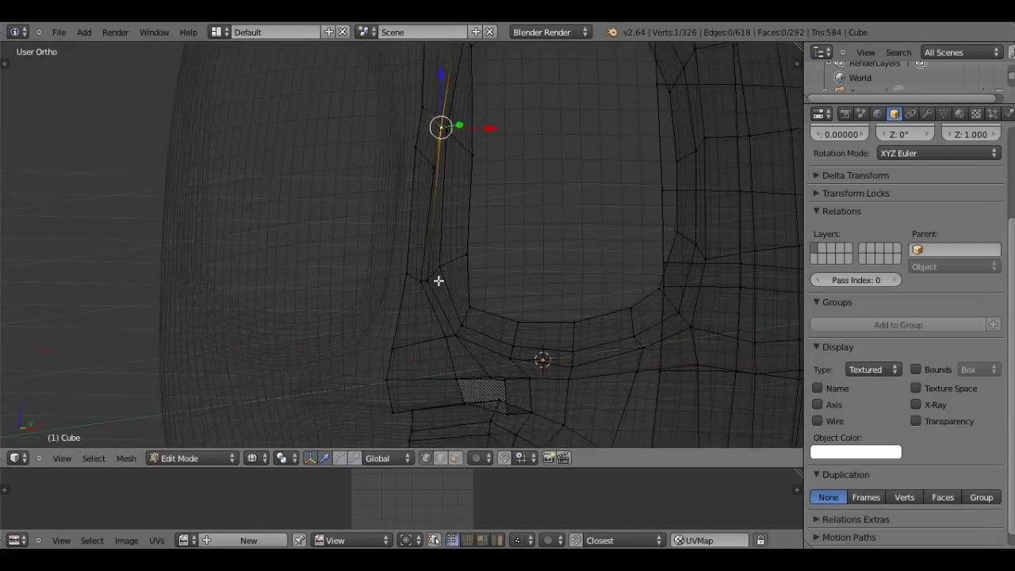
{"action": "right_click", "coordinate": [432, 279]}
{"action": "key", "text": "z"}
- From the front view, nudge the inner eye-socket rim vertex upward with repeated moves
{"action": "key", "text": "KP_1"}
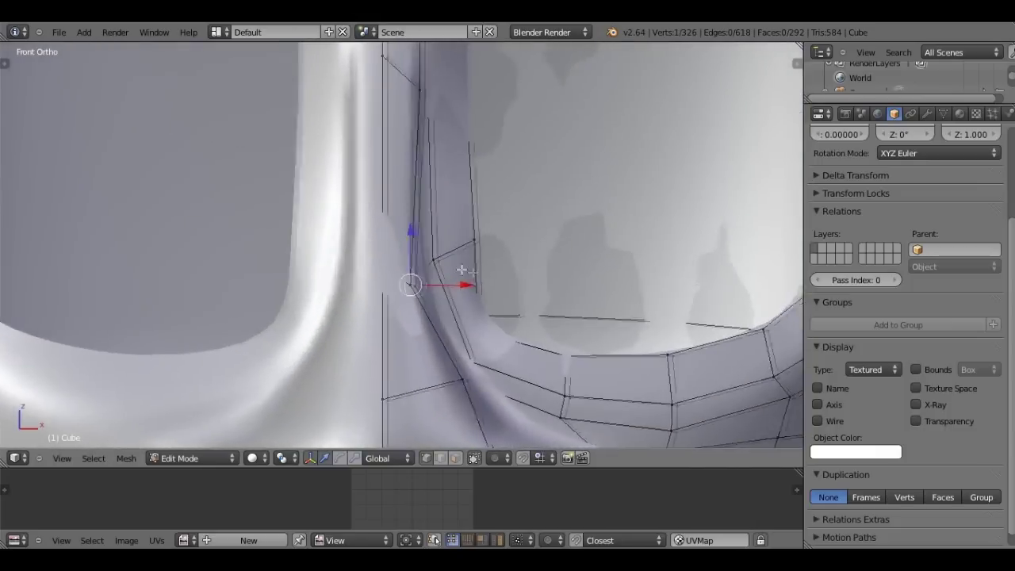
{"action": "key", "text": "g"}
{"action": "left_click", "coordinate": [446, 264]}
{"action": "key", "text": "g"}
{"action": "left_click", "coordinate": [443, 255]}
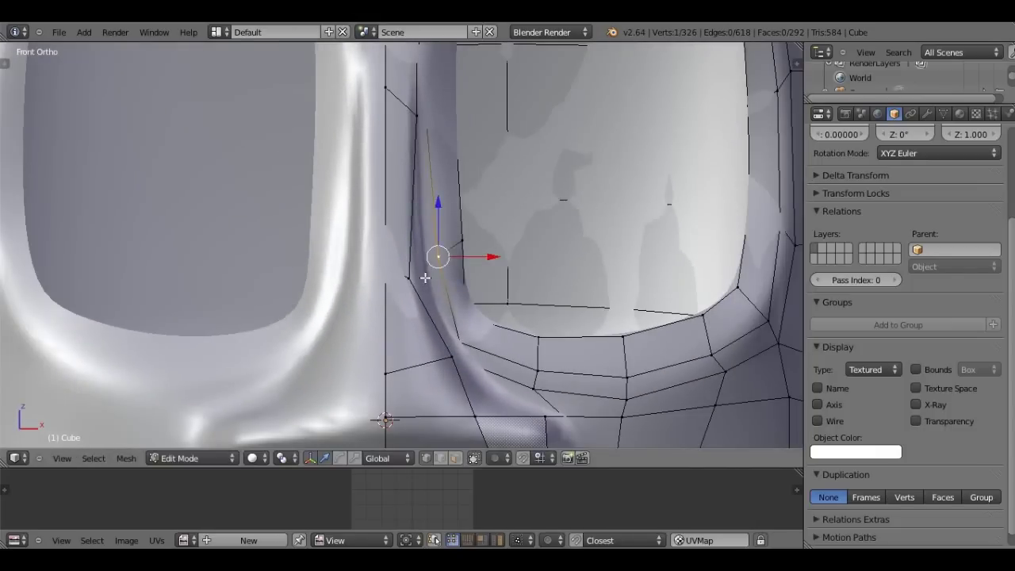
{"action": "key", "text": "z"}
{"action": "key", "text": "g"}
{"action": "left_click", "coordinate": [430, 275]}
- Return to solid shading and finish repositioning the selected vertex
{"action": "key", "text": "z"}
{"action": "key", "text": "g"}
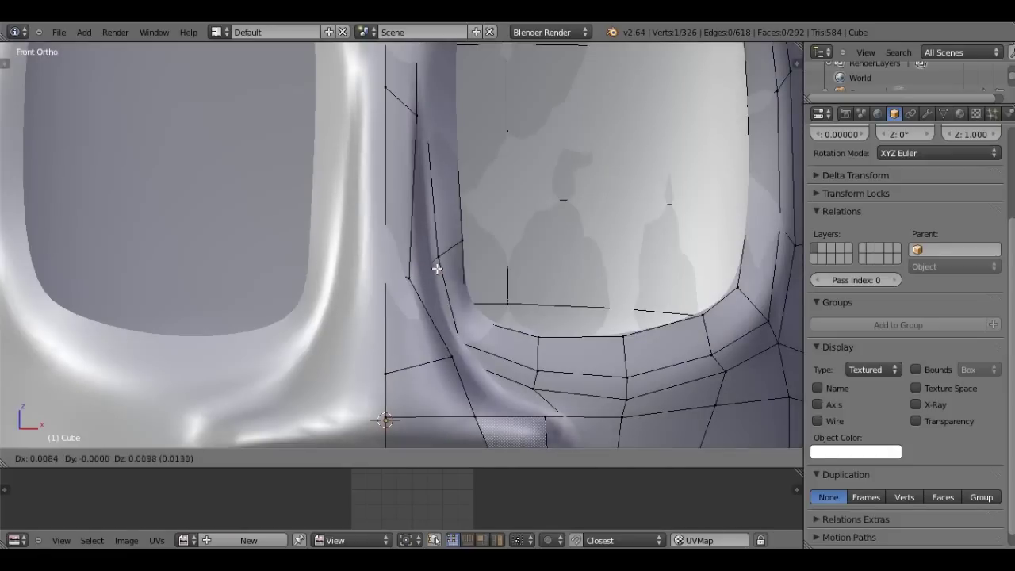
{"action": "left_click", "coordinate": [435, 267]}
{"action": "scroll", "coordinate": [413, 243], "scroll_direction": "down", "scroll_amount": 1}
- Cut a new edge loop beside the nose bridge and scale it
{"action": "key", "text": "ctrl+r"}
{"action": "left_click", "coordinate": [406, 242]}
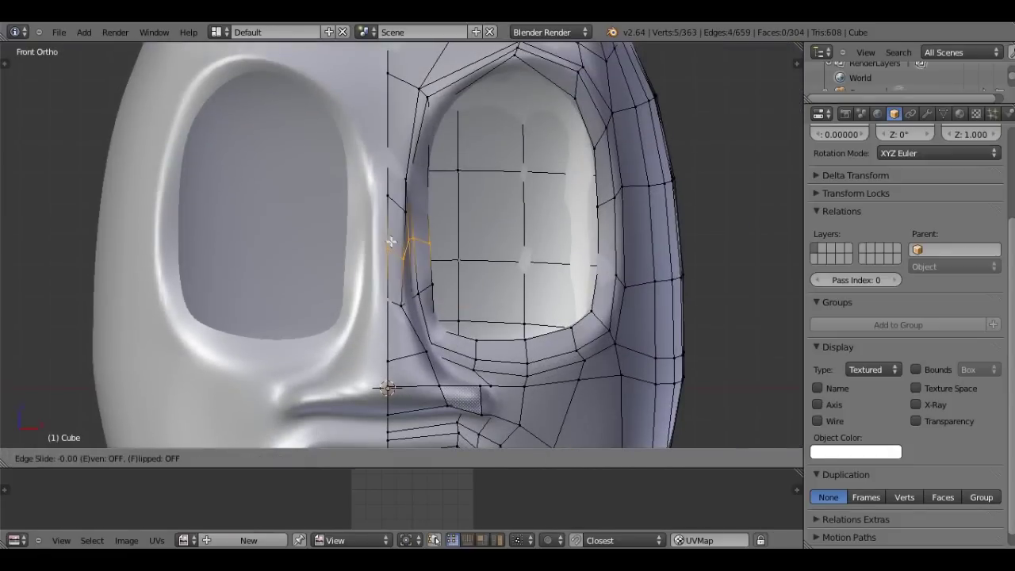
{"action": "left_click", "coordinate": [425, 249]}
{"action": "scroll", "coordinate": [436, 256], "scroll_direction": "up", "scroll_amount": 1}
{"action": "key", "text": "s"}
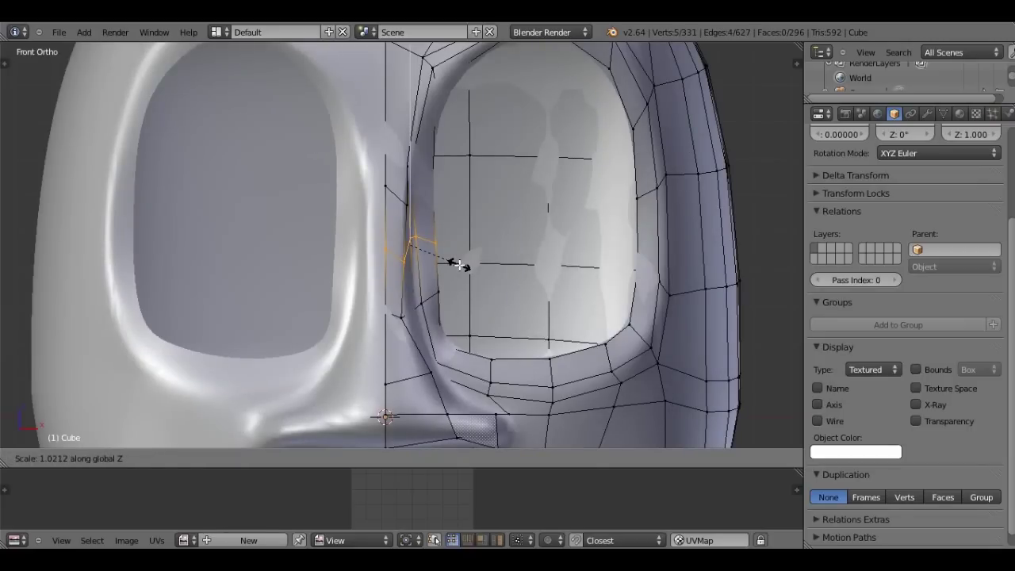
{"action": "left_click", "coordinate": [453, 263]}
{"action": "scroll", "coordinate": [462, 315], "scroll_direction": "up", "scroll_amount": 2}
{"action": "scroll", "coordinate": [463, 315], "scroll_direction": "up", "scroll_amount": 3}
{"action": "scroll", "coordinate": [414, 247], "scroll_direction": "up", "scroll_amount": 1}
{"action": "scroll", "coordinate": [417, 261], "scroll_direction": "down", "scroll_amount": 1}
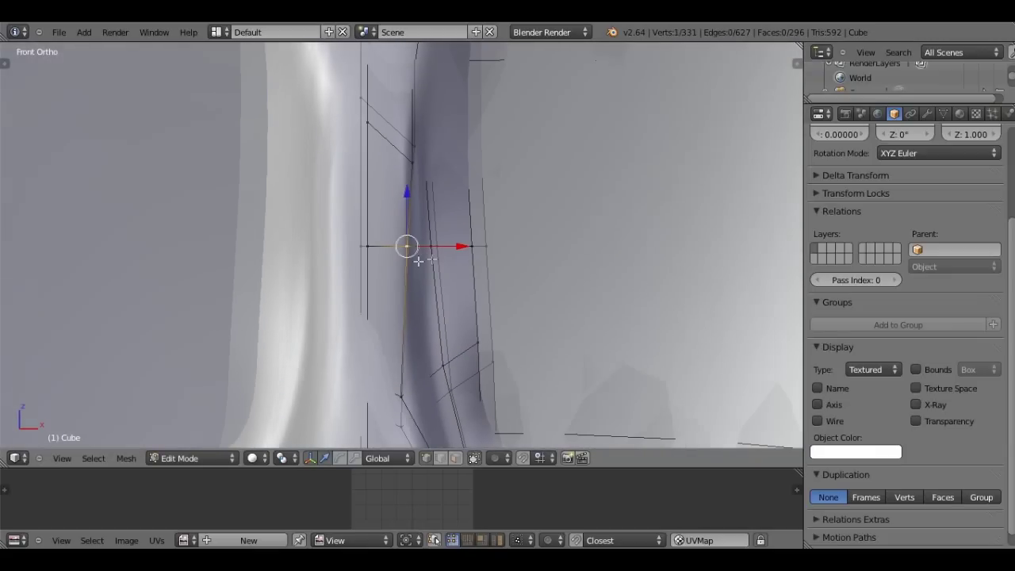
{"action": "scroll", "coordinate": [417, 260], "scroll_direction": "down", "scroll_amount": 1}
- Reposition a single vertex on the new edge loop
{"action": "right_click", "coordinate": [412, 254]}
{"action": "scroll", "coordinate": [423, 275], "scroll_direction": "down", "scroll_amount": 2}
{"action": "key", "text": "g"}
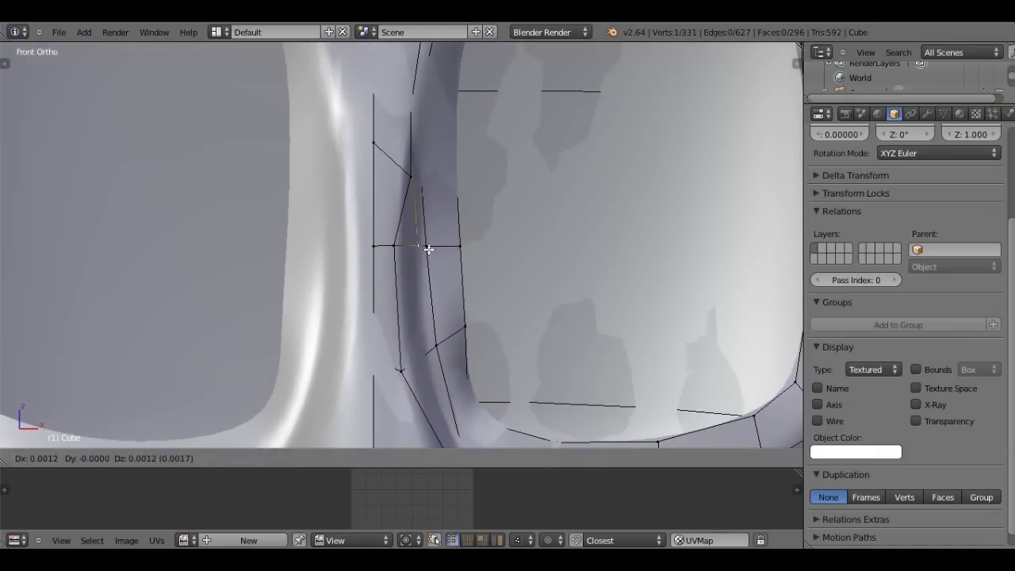
{"action": "scroll", "coordinate": [420, 247], "scroll_direction": "down", "scroll_amount": 3}
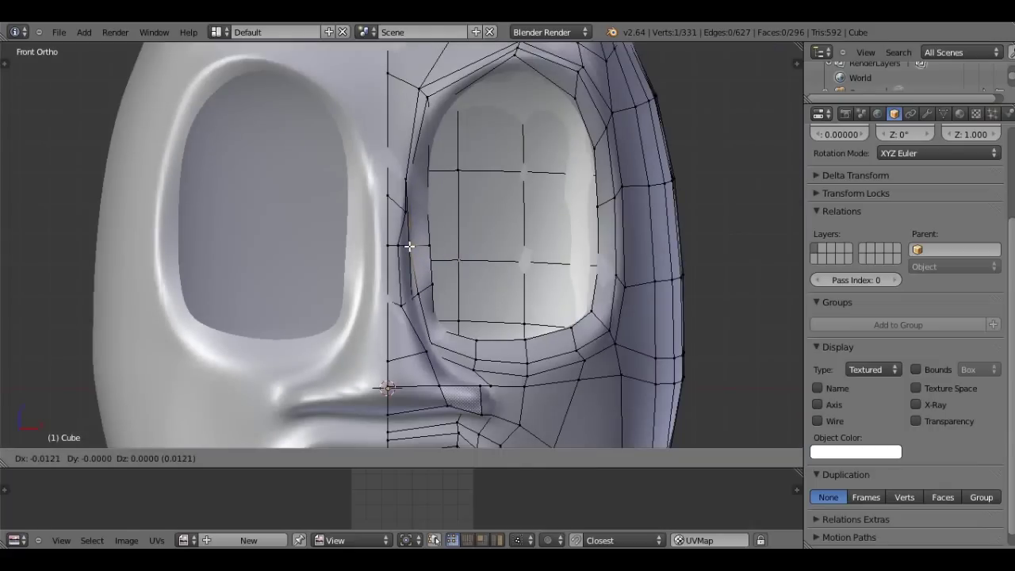
{"action": "left_click", "coordinate": [409, 246]}
- Slide the selected inner-rim vertices along X, then shift the lower ones further along X
{"action": "key", "text": "g"}
{"action": "key", "text": "x"}
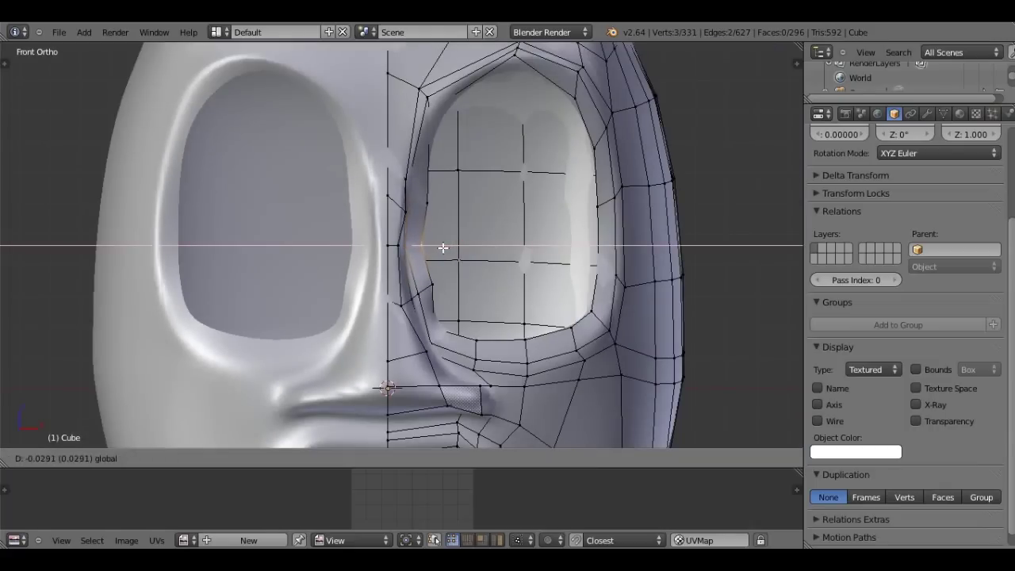
{"action": "left_click", "coordinate": [423, 291]}
{"action": "right_click", "coordinate": [406, 194], "text": "shift"}
{"action": "key", "text": "g"}
{"action": "key", "text": "x"}
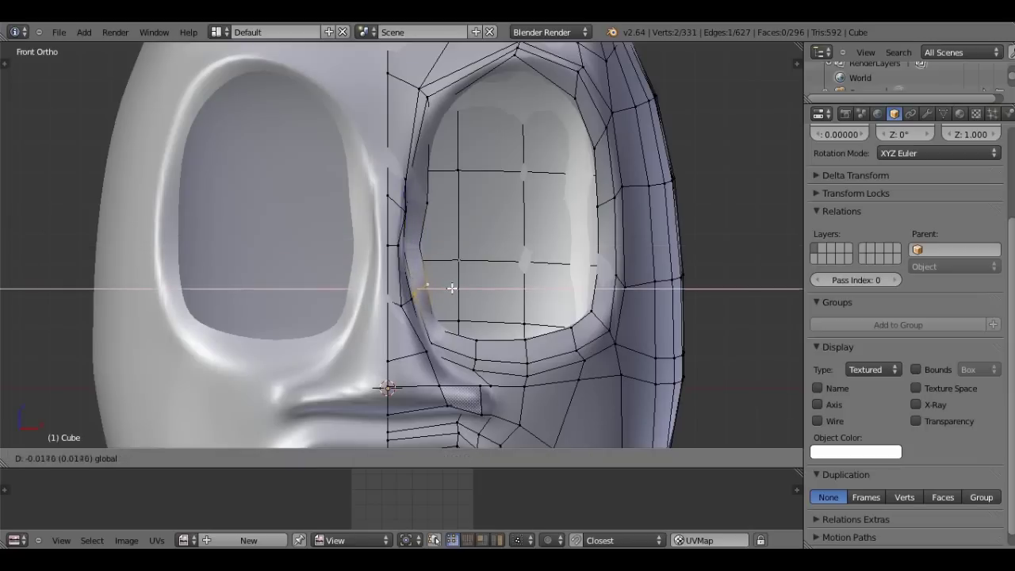
{"action": "left_click", "coordinate": [406, 299]}
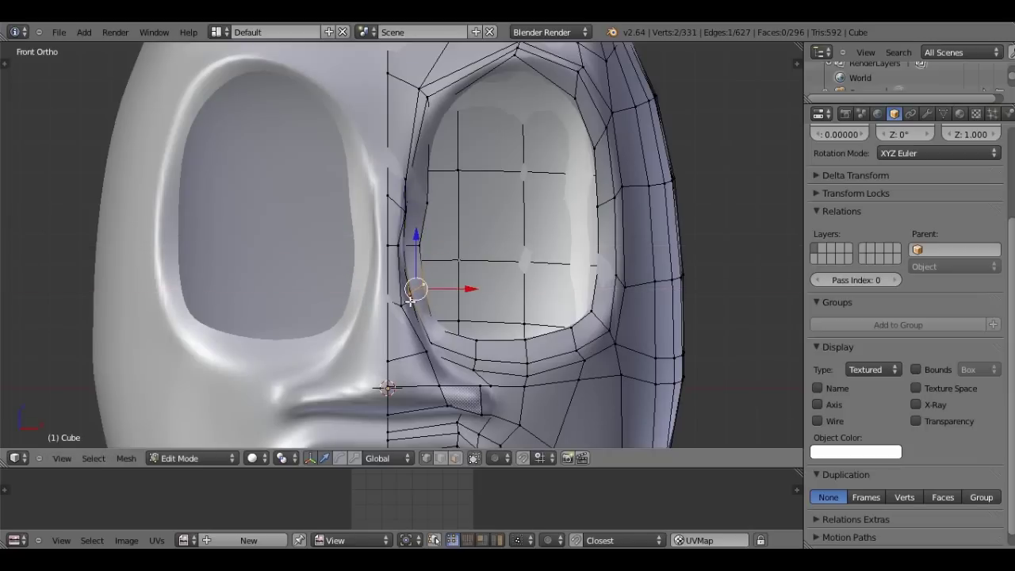
- Nudge two more eye-hole rim vertices toward the nose, then frame the smoothed face in Object Mode
{"action": "right_click", "coordinate": [410, 299]}
{"action": "key", "text": "g"}
{"action": "key", "text": "x"}
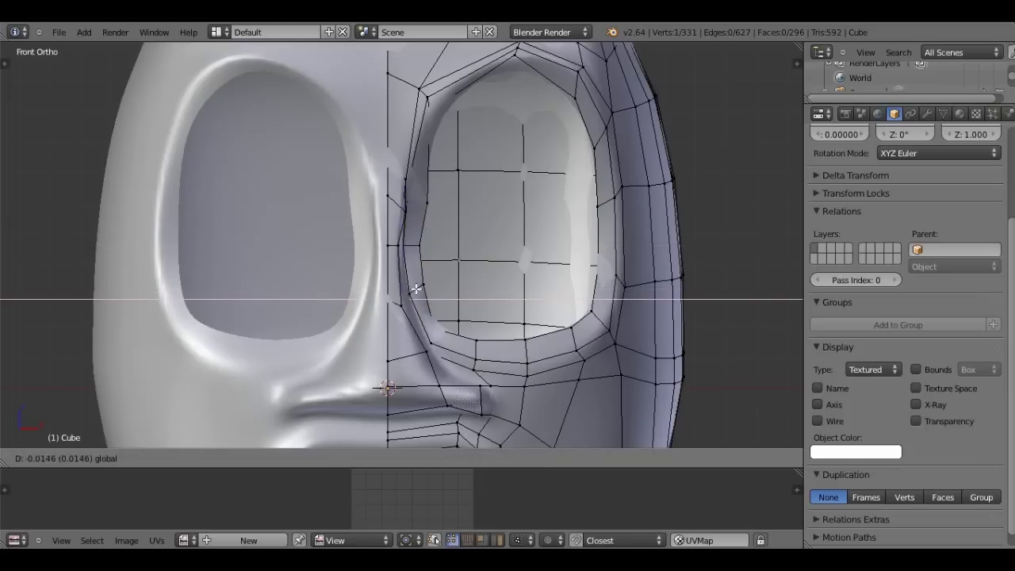
{"action": "left_click", "coordinate": [416, 289]}
{"action": "right_click", "coordinate": [425, 202]}
{"action": "key", "text": "g"}
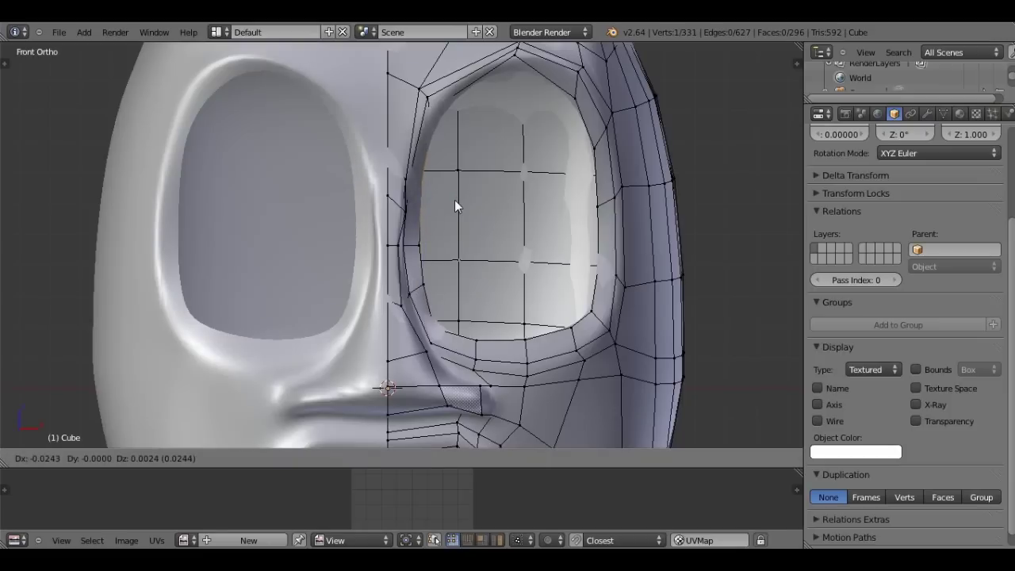
{"action": "left_click", "coordinate": [454, 206]}
{"action": "key", "text": "Tab"}
{"action": "key", "text": "KP_Decimal"}
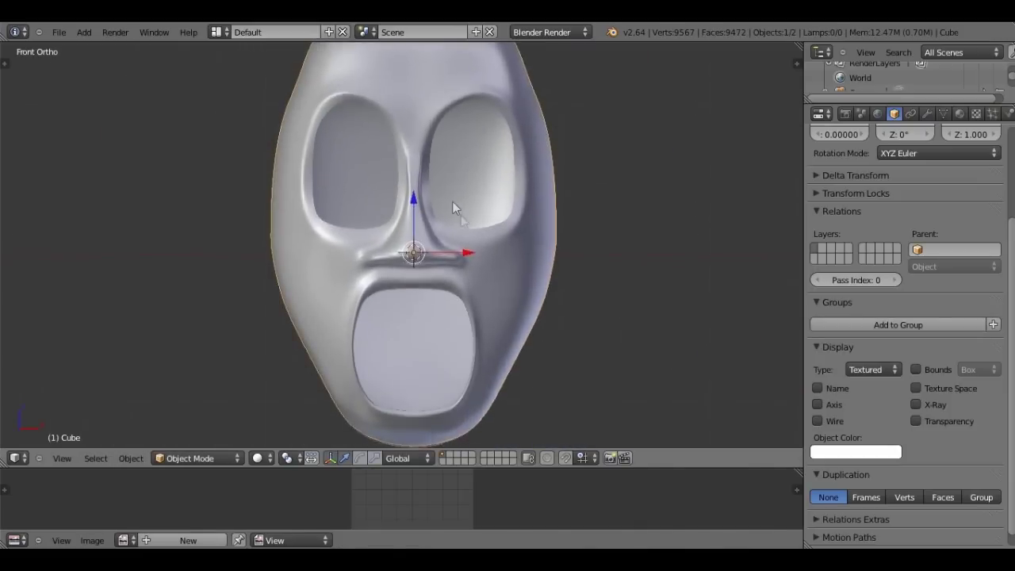
- Extrude the edge beside the nostril into a new face under the nose
{"action": "scroll", "coordinate": [458, 210], "scroll_direction": "up", "scroll_amount": 2}
{"action": "scroll", "coordinate": [452, 200], "scroll_direction": "up", "scroll_amount": 3}
{"action": "key", "text": "Tab"}
{"action": "mouse_move", "coordinate": [452, 201]}
{"action": "middle_mouse_down"}
{"action": "mouse_move", "coordinate": [372, 180]}
{"action": "mouse_move", "coordinate": [499, 104]}
{"action": "mouse_move", "coordinate": [399, 87]}
{"action": "mouse_move", "coordinate": [310, 134]}
{"action": "mouse_move", "coordinate": [358, 258]}
{"action": "mouse_move", "coordinate": [562, 318]}
{"action": "middle_mouse_up"}
{"action": "scroll", "coordinate": [436, 142], "scroll_direction": "down", "scroll_amount": 3}
{"action": "scroll", "coordinate": [436, 143], "scroll_direction": "down", "scroll_amount": 3}
{"action": "scroll", "coordinate": [358, 259], "scroll_direction": "up", "scroll_amount": 3}
{"action": "scroll", "coordinate": [357, 258], "scroll_direction": "up", "scroll_amount": 3}
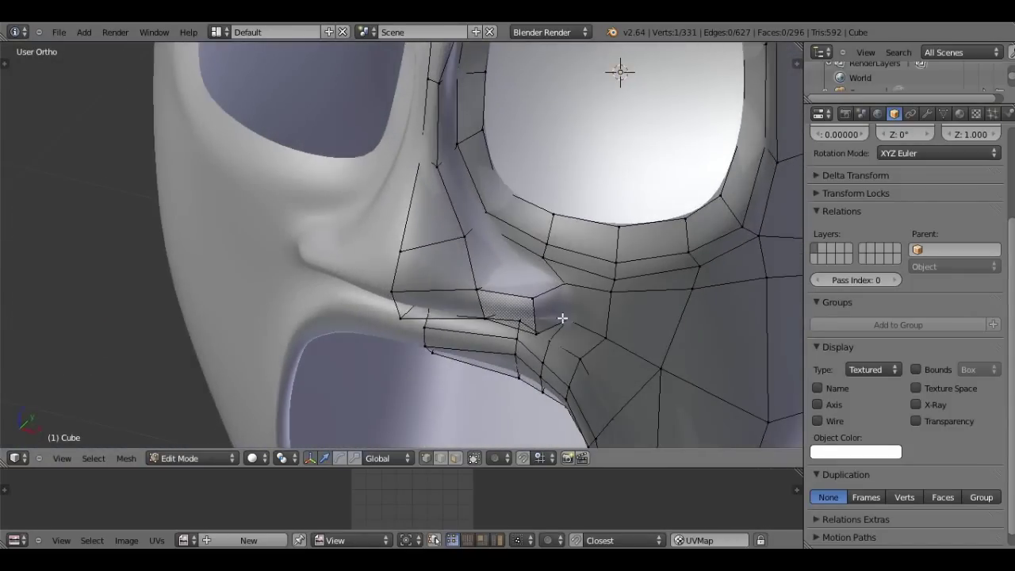
{"action": "key", "text": "z"}
{"action": "key", "text": "z"}
{"action": "right_click", "coordinate": [572, 307]}
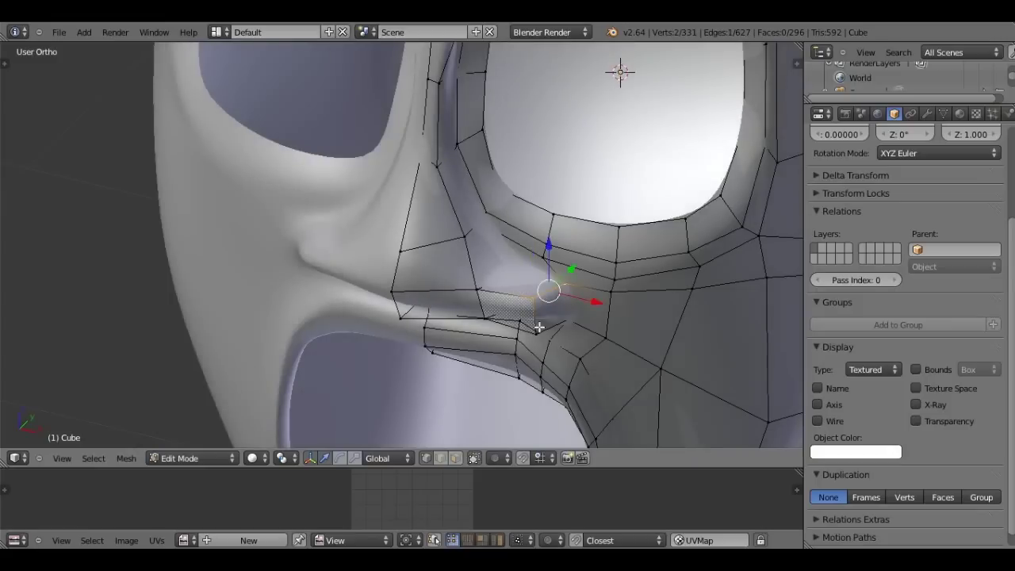
{"action": "key", "text": "e"}
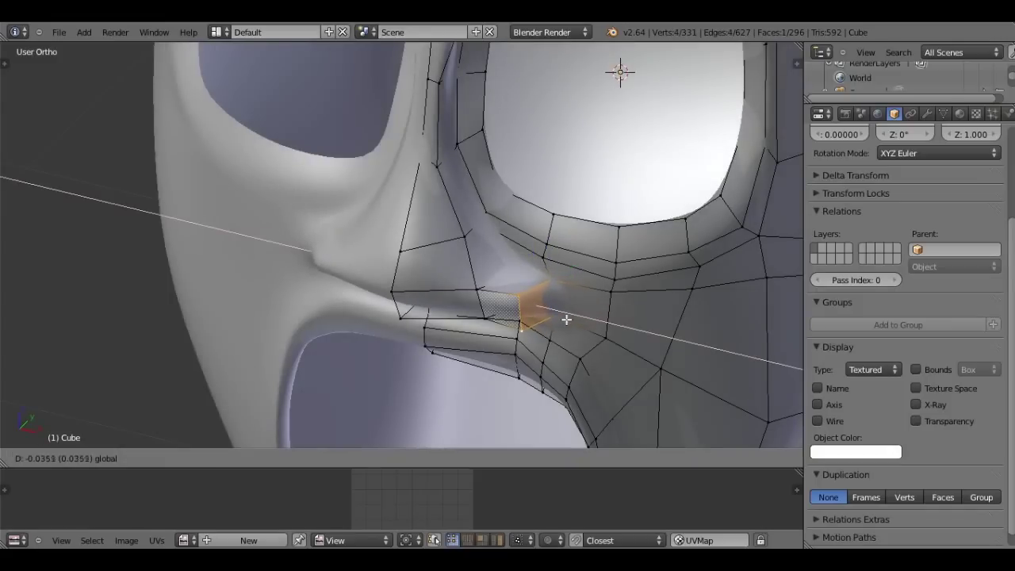
{"action": "left_click", "coordinate": [552, 283]}
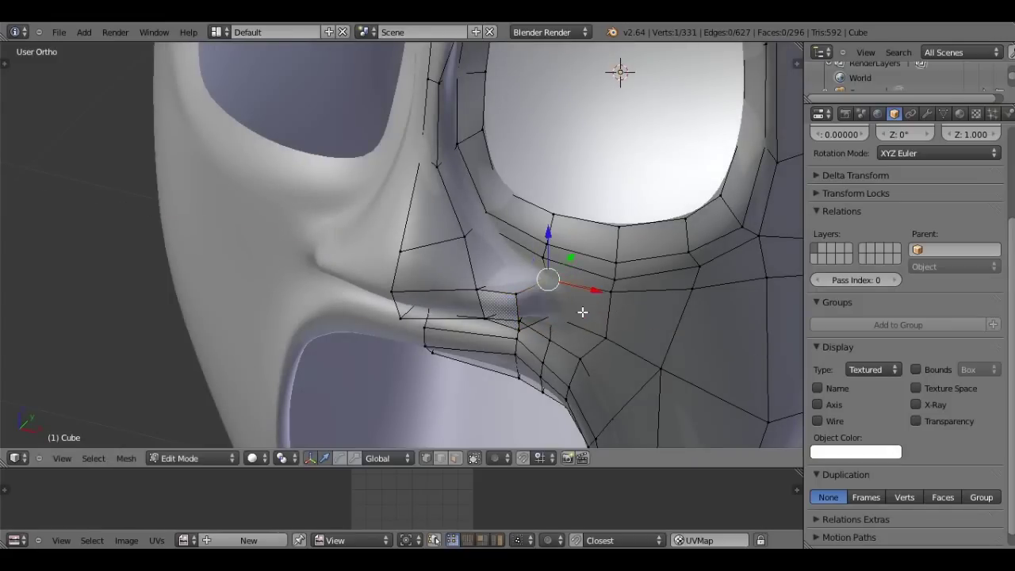
{"action": "key", "text": "z"}
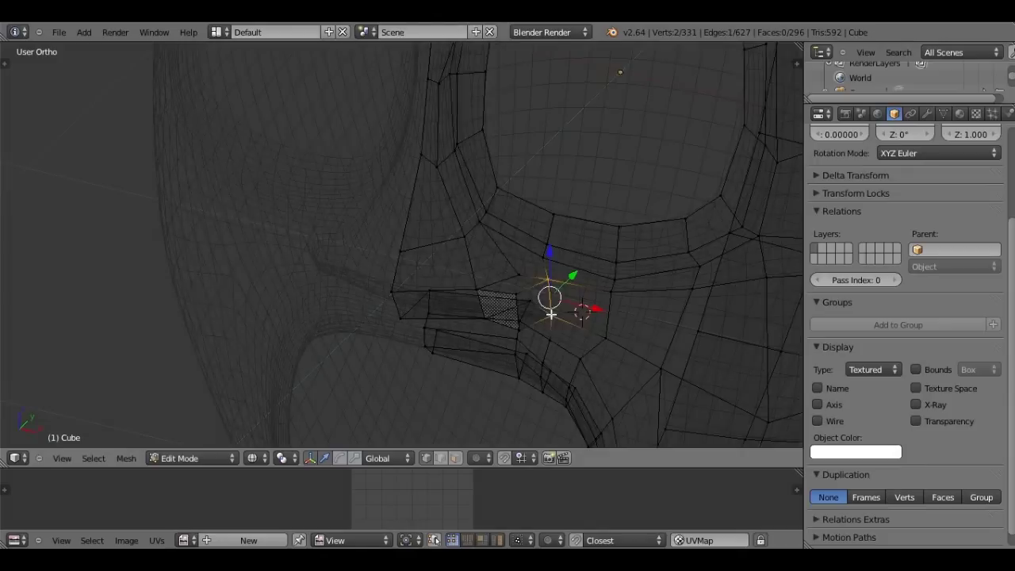
{"action": "key", "text": "z"}
- Shift the new nostril face's edge and vertices along the X axis
{"action": "right_click", "coordinate": [569, 310], "text": "shift"}
{"action": "key", "text": "g"}
{"action": "key", "text": "x"}
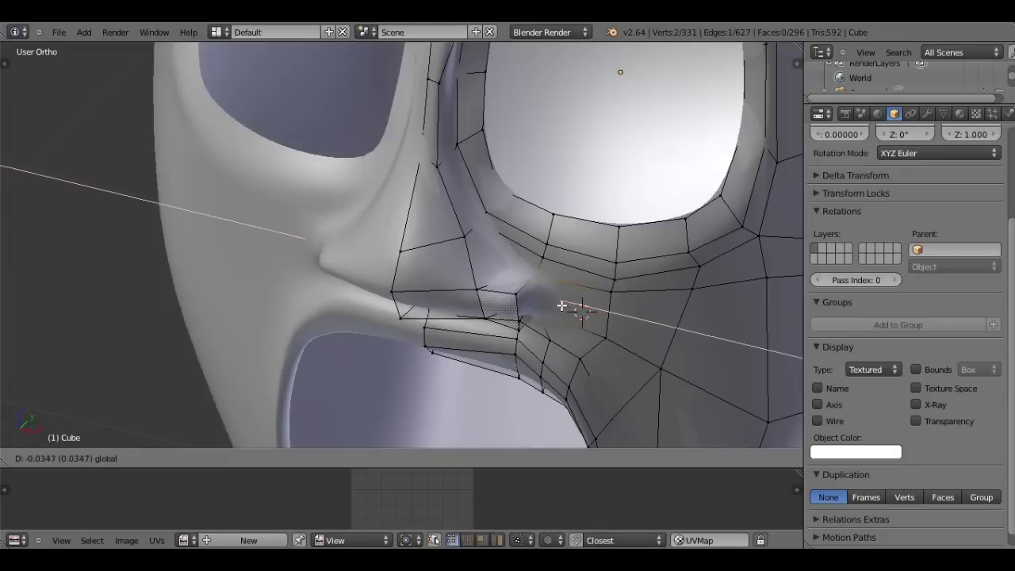
{"action": "left_click", "coordinate": [543, 310]}
{"action": "mouse_move", "coordinate": [544, 309]}
{"action": "middle_mouse_down"}
{"action": "mouse_move", "coordinate": [523, 315]}
{"action": "mouse_move", "coordinate": [525, 295]}
{"action": "middle_mouse_up"}
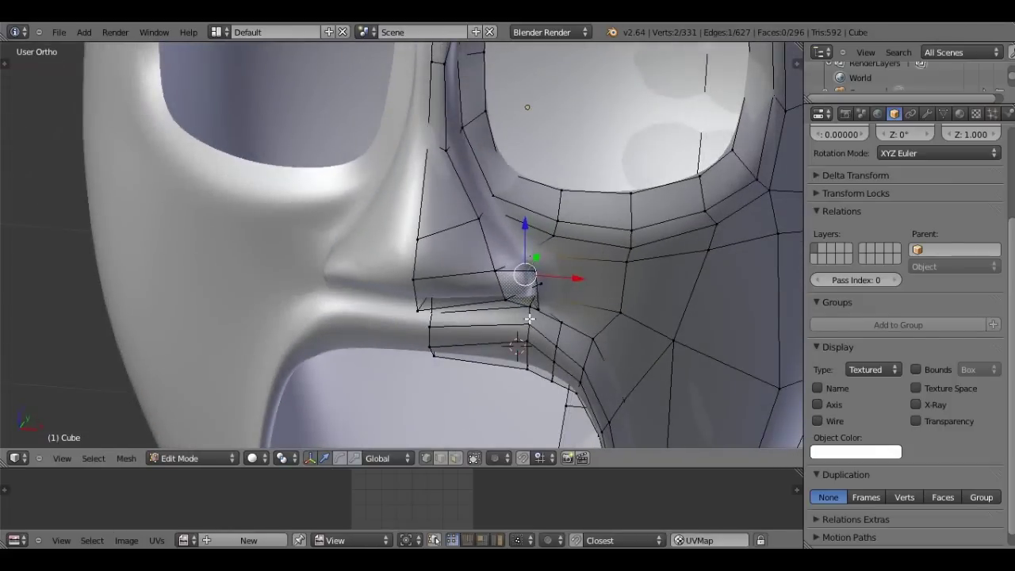
{"action": "key", "text": "g"}
{"action": "key", "text": "x"}
{"action": "left_click", "coordinate": [588, 280]}
- Reposition an edge of the nostril face in front view
{"action": "scroll", "coordinate": [588, 280], "scroll_direction": "down", "scroll_amount": 2}
{"action": "middle_click_drag", "start_coordinate": [588, 280], "coordinate": [496, 297]}
{"action": "mouse_move", "coordinate": [484, 257]}
{"action": "middle_mouse_down"}
{"action": "mouse_move", "coordinate": [500, 313]}
{"action": "mouse_move", "coordinate": [444, 262]}
{"action": "middle_mouse_up"}
{"action": "scroll", "coordinate": [504, 325], "scroll_direction": "up", "scroll_amount": 2}
{"action": "scroll", "coordinate": [504, 325], "scroll_direction": "down", "scroll_amount": 1}
{"action": "key", "text": "ctrl+r"}
{"action": "key", "text": "Escape"}
{"action": "scroll", "coordinate": [444, 254], "scroll_direction": "up", "scroll_amount": 1}
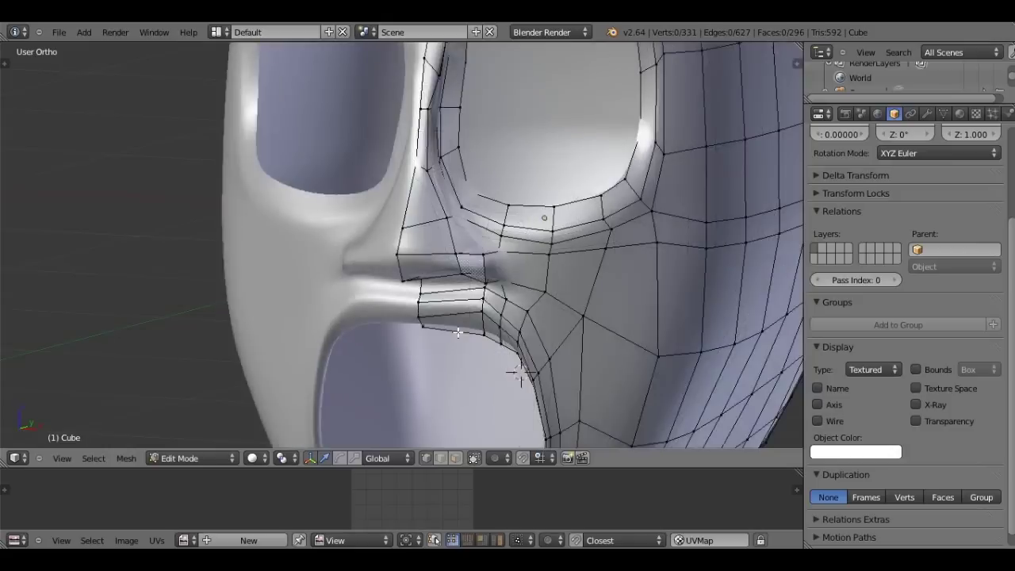
{"action": "scroll", "coordinate": [468, 277], "scroll_direction": "up", "scroll_amount": 2}
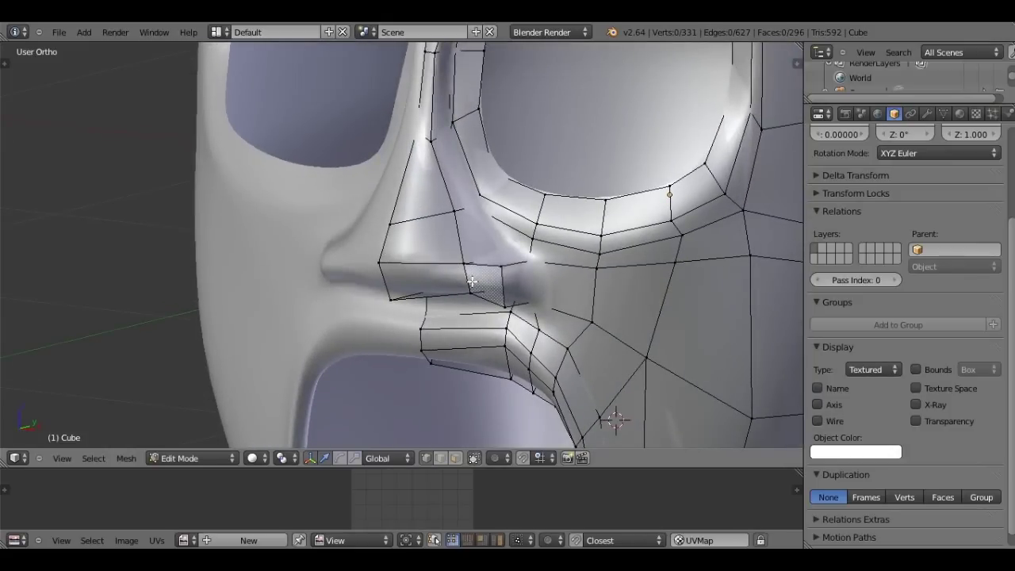
{"action": "right_click", "coordinate": [471, 281]}
{"action": "key", "text": "KP_1"}
{"action": "scroll", "coordinate": [539, 274], "scroll_direction": "up", "scroll_amount": 1}
{"action": "scroll", "coordinate": [540, 274], "scroll_direction": "up", "scroll_amount": 1}
{"action": "key", "text": "g"}
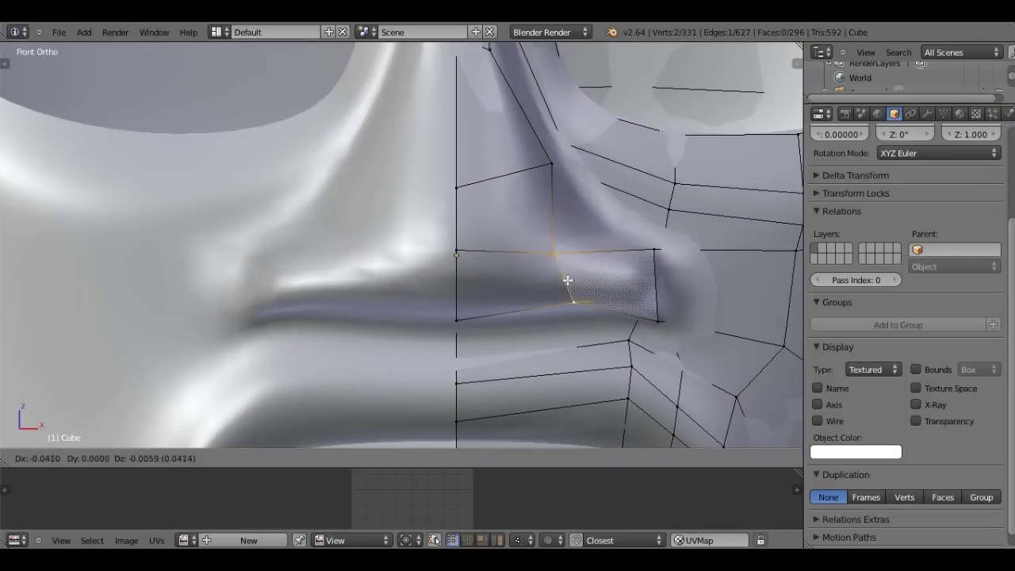
{"action": "left_click", "coordinate": [563, 279]}
- Raise a nostril corner vertex and refine its position in side view
{"action": "right_click", "coordinate": [455, 255]}
{"action": "key", "text": "g"}
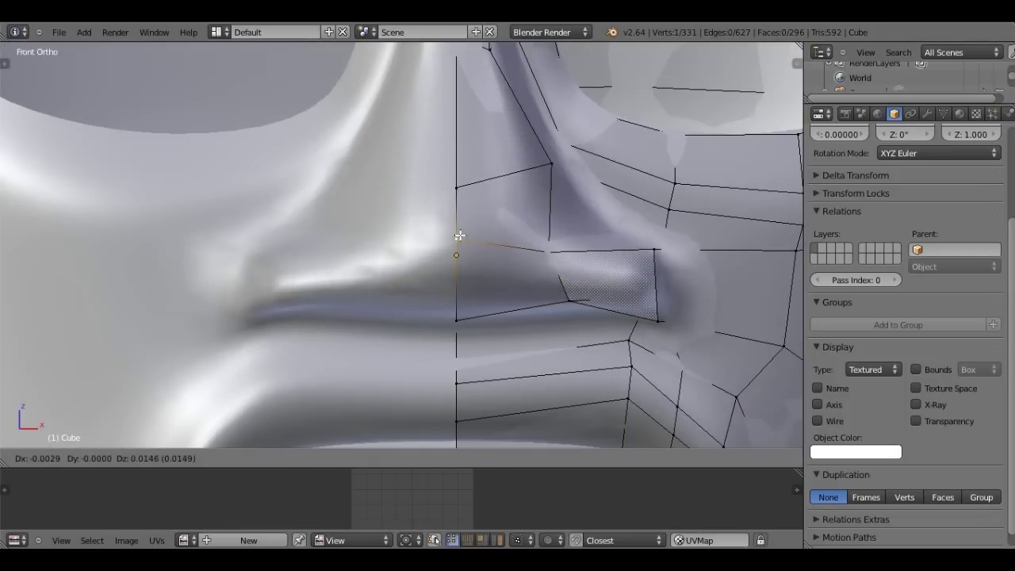
{"action": "left_click", "coordinate": [456, 192]}
{"action": "middle_click_drag", "start_coordinate": [456, 192], "coordinate": [459, 175]}
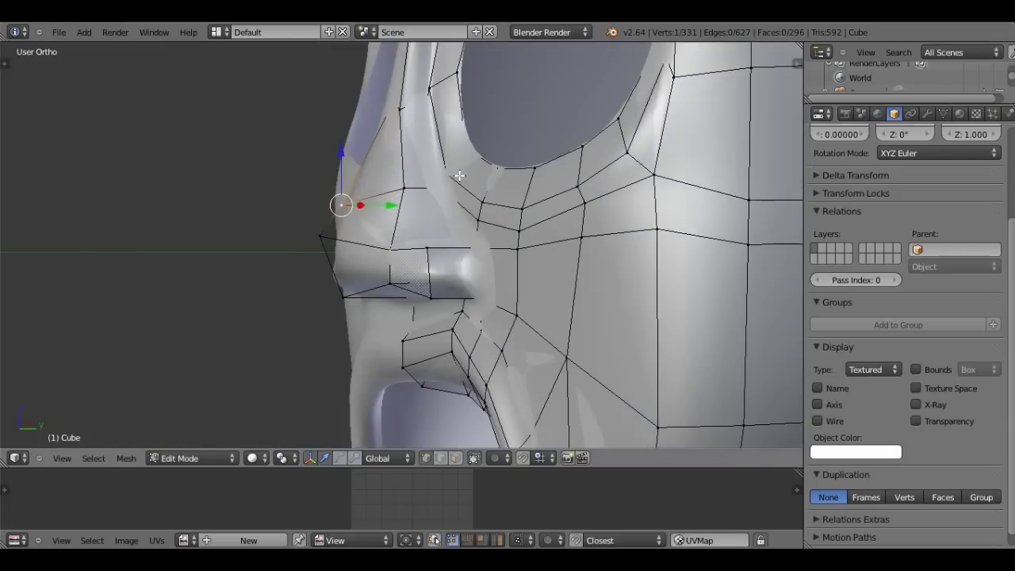
{"action": "key", "text": "KP_3"}
{"action": "key", "text": "g"}
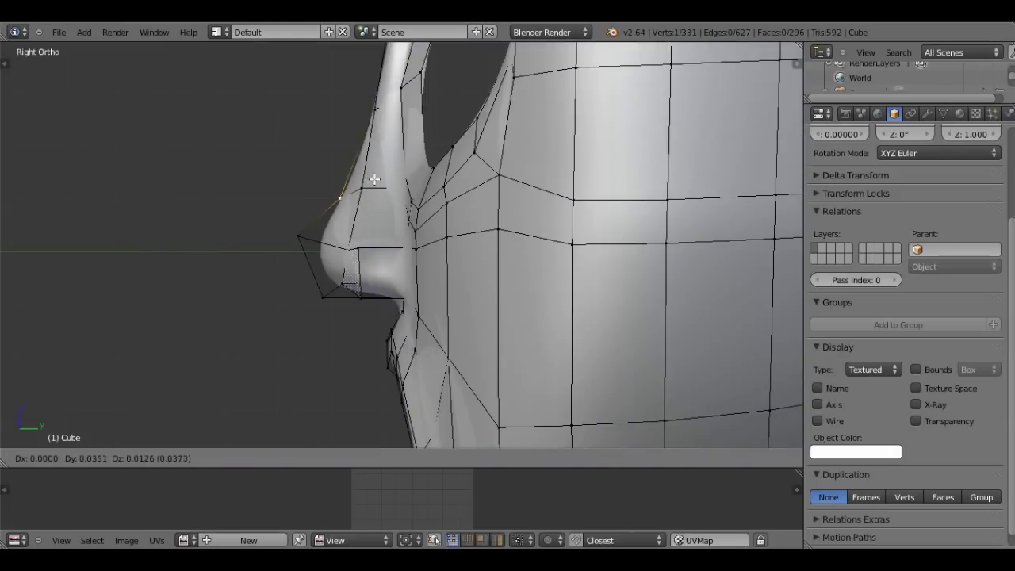
{"action": "left_click", "coordinate": [377, 180]}
- Select both nose-tip vertices and rotate that edge in side view
{"action": "middle_click_drag", "start_coordinate": [377, 180], "coordinate": [390, 299]}
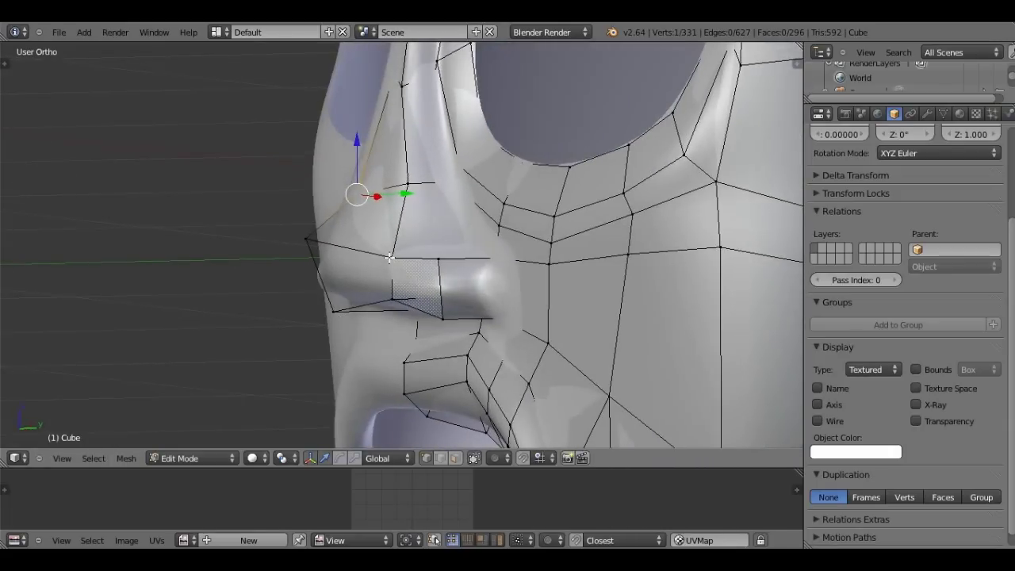
{"action": "right_click", "coordinate": [390, 300], "text": "shift"}
{"action": "key", "text": "KP_3"}
{"action": "key", "text": "g"}
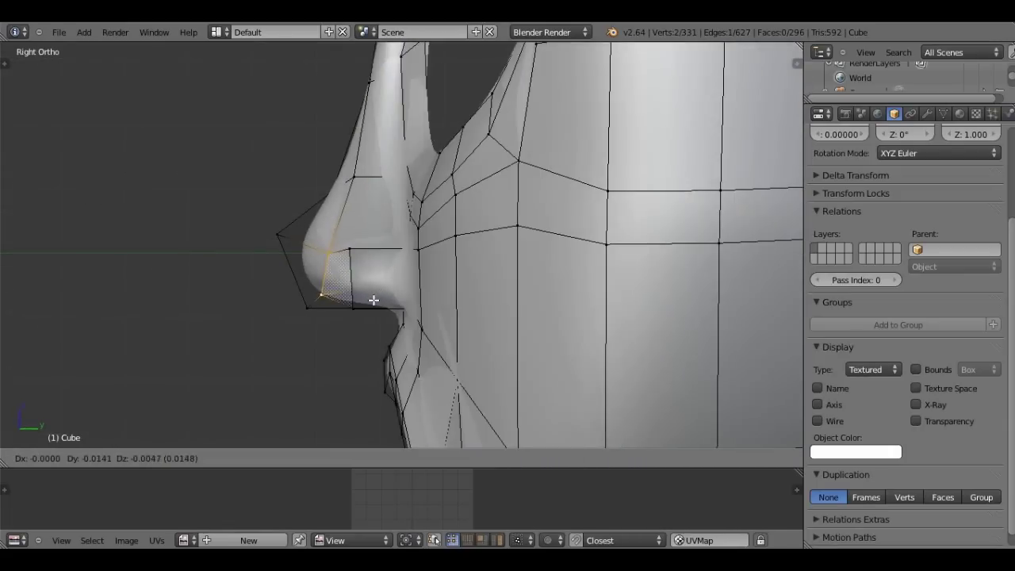
{"action": "key", "text": "r"}
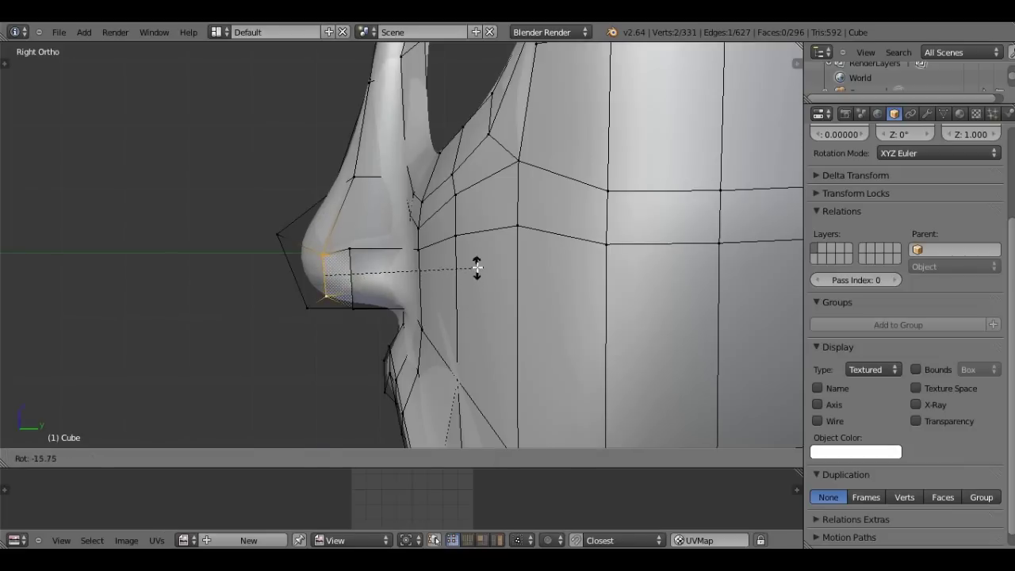
{"action": "left_click", "coordinate": [477, 267]}
- Extrude the nose-tip face, adjust a tip vertex, and view the smoothed nose
{"action": "key", "text": "a"}
{"action": "left_click", "coordinate": [302, 251]}
{"action": "key", "text": "e"}
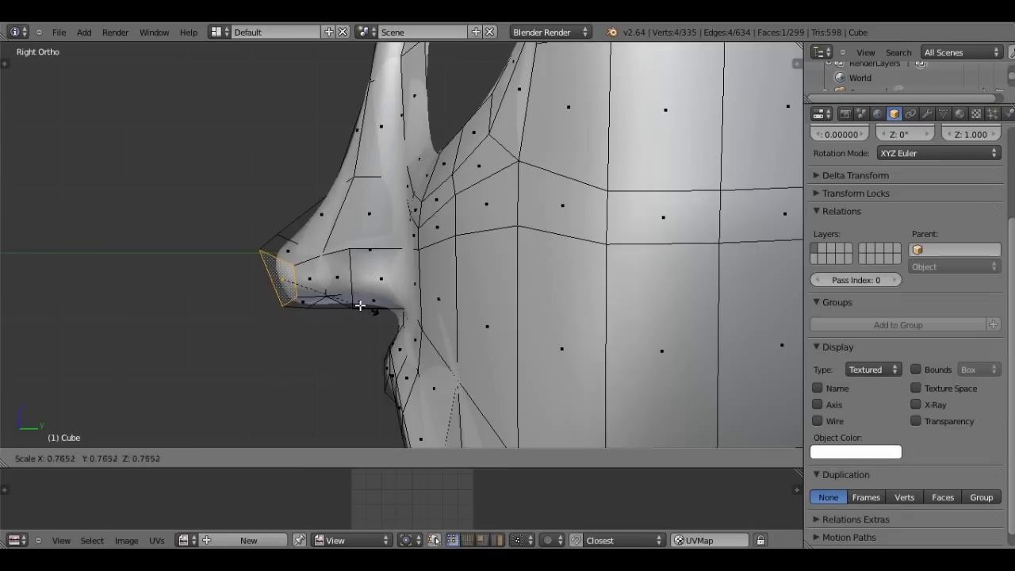
{"action": "left_click", "coordinate": [360, 304]}
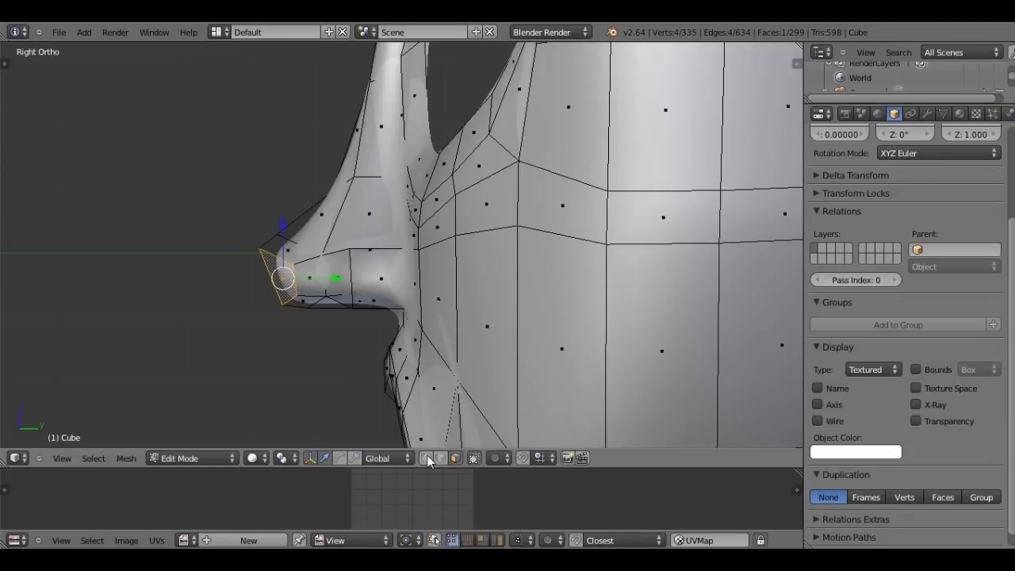
{"action": "right_click", "coordinate": [260, 247]}
{"action": "key", "text": "g"}
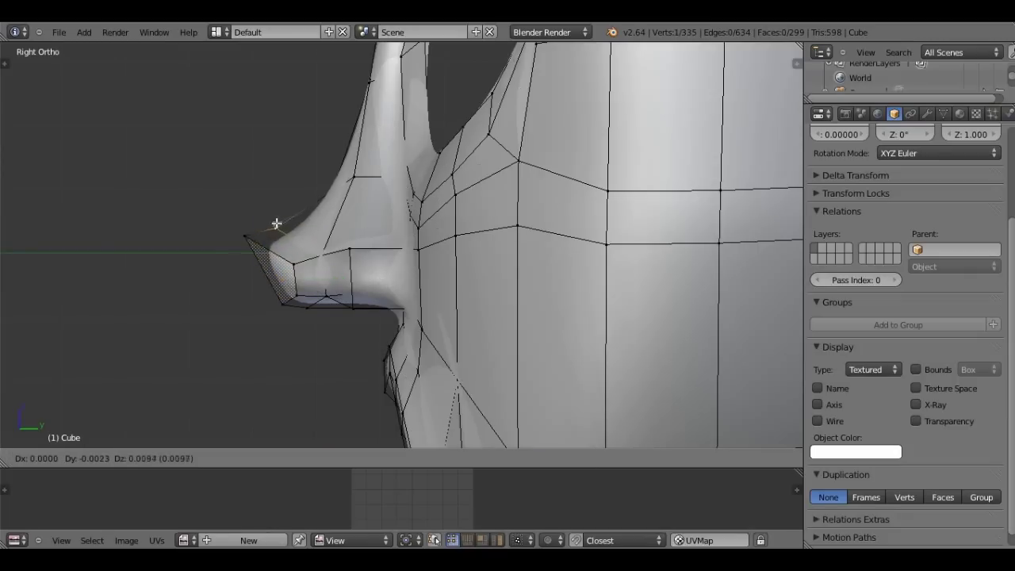
{"action": "left_click", "coordinate": [270, 195]}
{"action": "key", "text": "Tab"}
{"action": "mouse_move", "coordinate": [267, 227]}
{"action": "middle_mouse_down"}
{"action": "mouse_move", "coordinate": [422, 257]}
{"action": "mouse_move", "coordinate": [365, 249]}
{"action": "middle_mouse_up"}
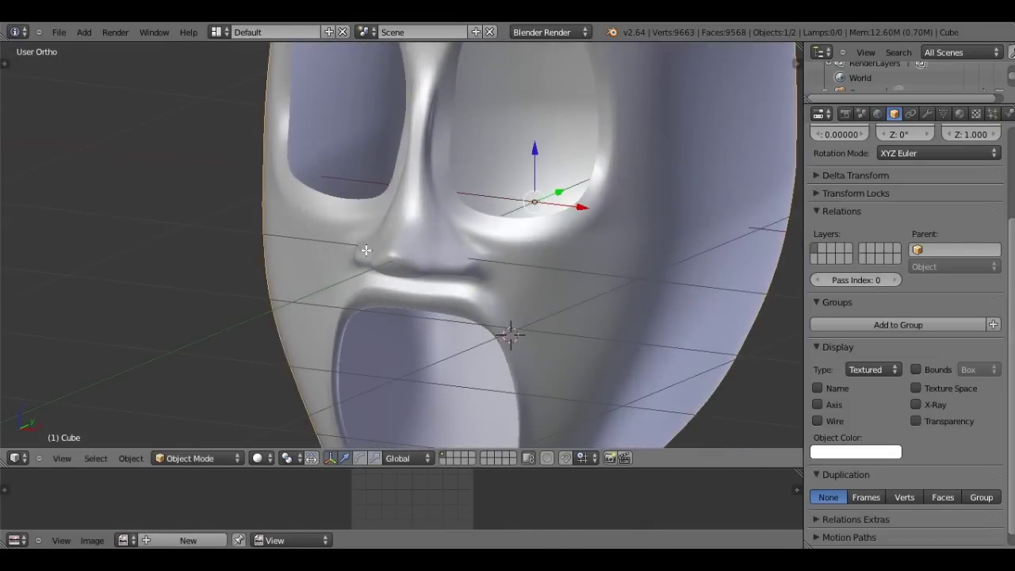
- Back in Edit Mode, shift the selected nose vertex along the X axis
{"action": "key", "text": "Tab"}
{"action": "scroll", "coordinate": [381, 270], "scroll_direction": "up", "scroll_amount": 3}
{"action": "scroll", "coordinate": [401, 309], "scroll_direction": "up", "scroll_amount": 2}
{"action": "scroll", "coordinate": [407, 245], "scroll_direction": "up", "scroll_amount": 2}
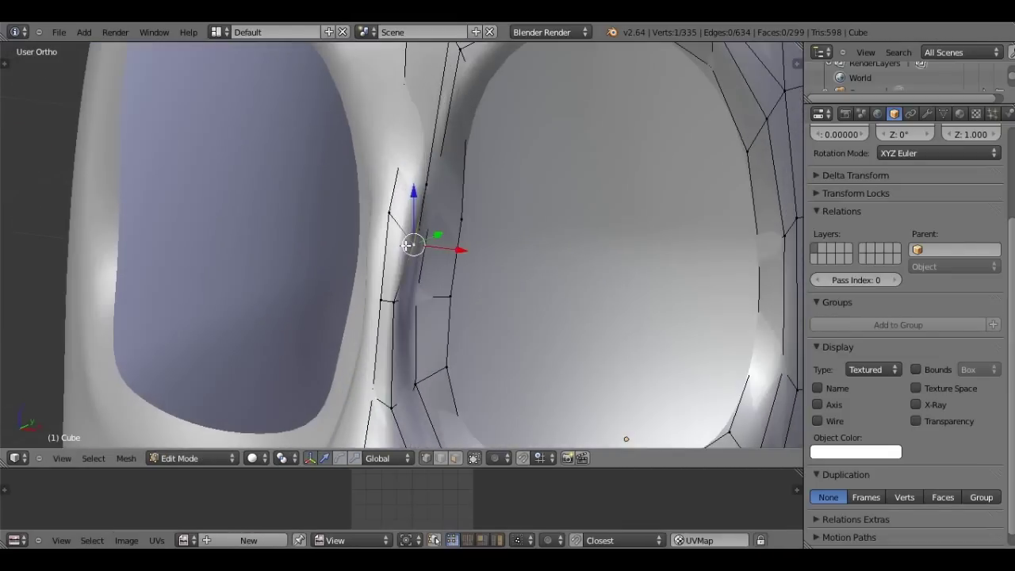
{"action": "scroll", "coordinate": [407, 245], "scroll_direction": "up", "scroll_amount": 2}
{"action": "key", "text": "g"}
{"action": "key", "text": "x"}
{"action": "left_click", "coordinate": [370, 204]}
- Move an edge along the nose bridge along the Y axis
{"action": "mouse_move", "coordinate": [371, 204]}
{"action": "middle_mouse_down"}
{"action": "mouse_move", "coordinate": [345, 222]}
{"action": "mouse_move", "coordinate": [362, 217]}
{"action": "middle_mouse_up"}
{"action": "right_click", "coordinate": [345, 223], "text": "shift"}
{"action": "key", "text": "g"}
{"action": "key", "text": "y"}
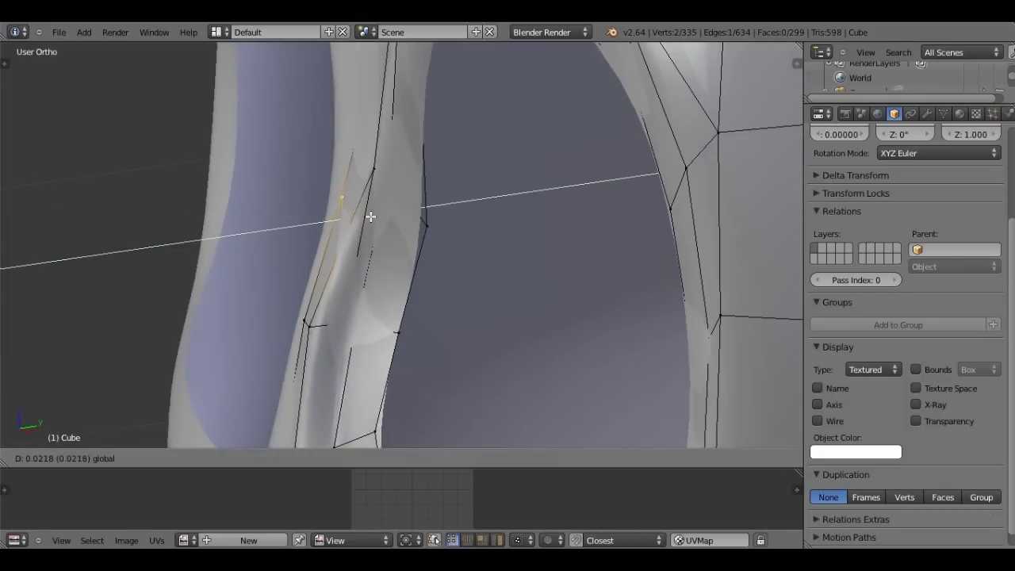
{"action": "left_click", "coordinate": [363, 218]}
- Adjust a nose vertex in side view to refine the nose profile
{"action": "key", "text": "z"}
{"action": "key", "text": "z"}
{"action": "middle_click_drag", "start_coordinate": [333, 261], "coordinate": [358, 295]}
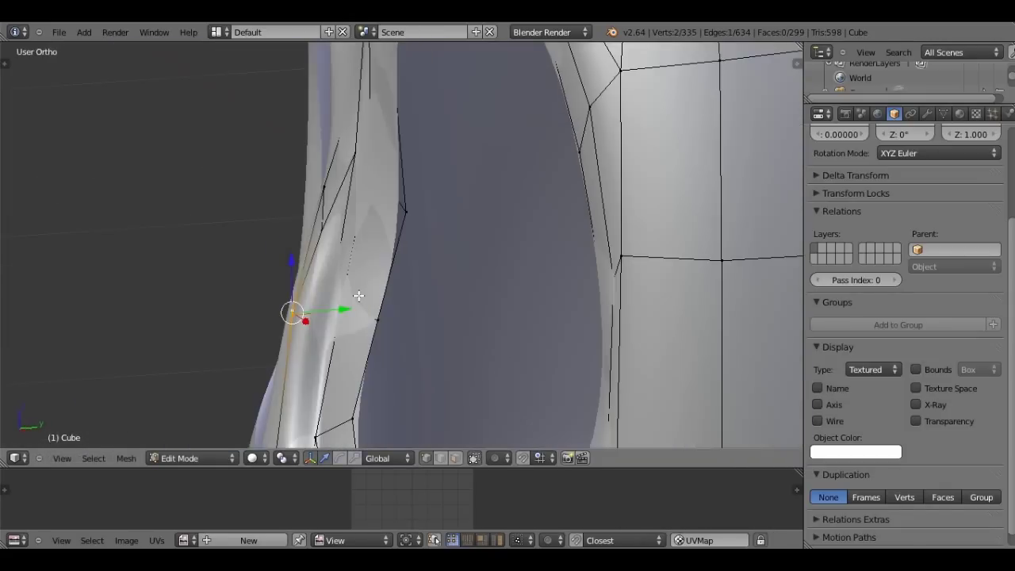
{"action": "key", "text": "KP_3"}
{"action": "scroll", "coordinate": [369, 301], "scroll_direction": "down", "scroll_amount": 1}
{"action": "scroll", "coordinate": [373, 301], "scroll_direction": "down", "scroll_amount": 1}
{"action": "key", "text": "g"}
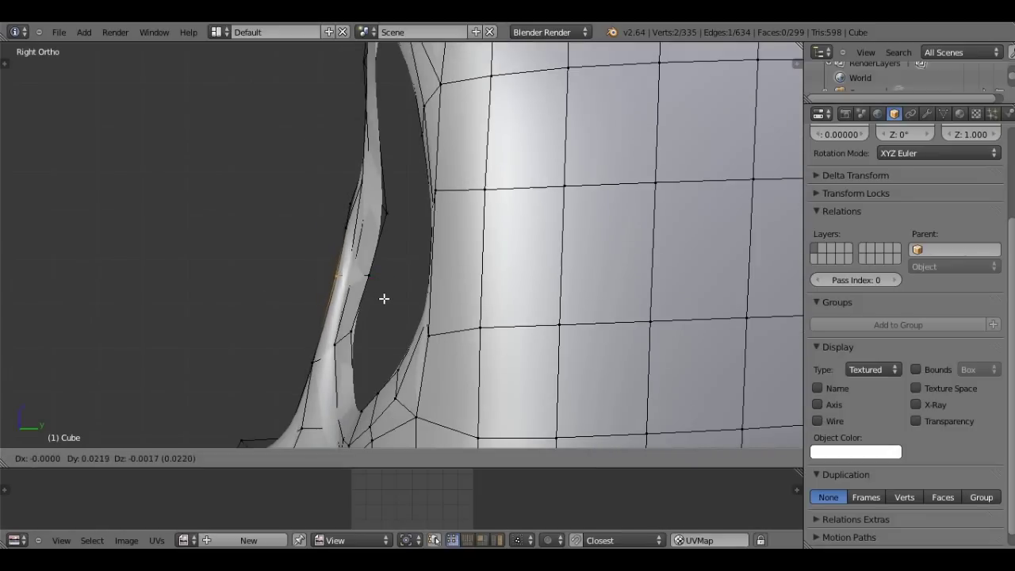
{"action": "left_click", "coordinate": [384, 300]}
- View the smoothed head from a front angle, then return to Edit Mode
{"action": "key", "text": "Tab"}
{"action": "scroll", "coordinate": [380, 292], "scroll_direction": "down", "scroll_amount": 2}
{"action": "scroll", "coordinate": [379, 289], "scroll_direction": "down", "scroll_amount": 2}
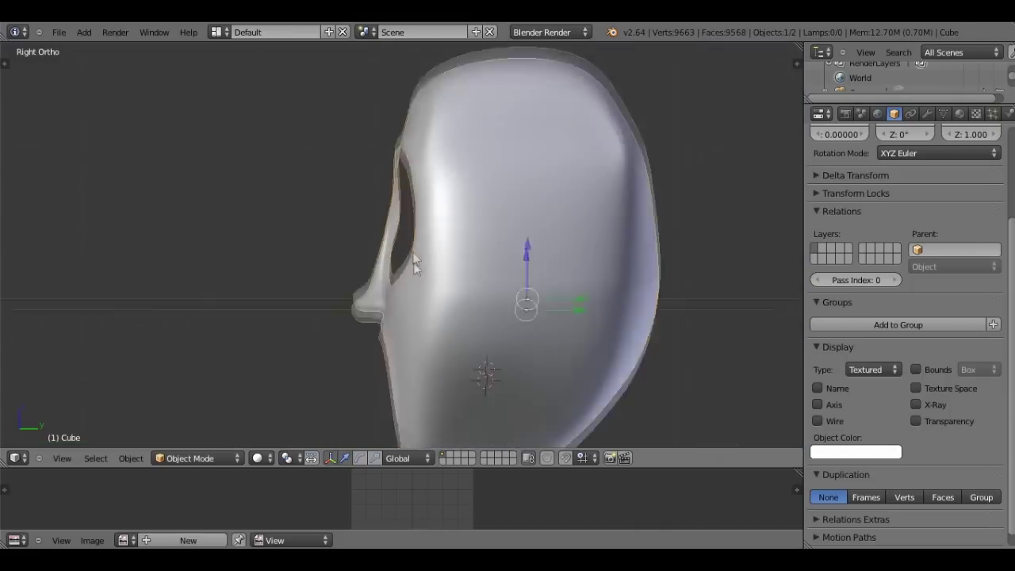
{"action": "mouse_move", "coordinate": [361, 210]}
{"action": "middle_mouse_down"}
{"action": "mouse_move", "coordinate": [485, 125]}
{"action": "mouse_move", "coordinate": [430, 228]}
{"action": "mouse_move", "coordinate": [526, 288]}
{"action": "mouse_move", "coordinate": [608, 188]}
{"action": "mouse_move", "coordinate": [508, 105]}
{"action": "mouse_move", "coordinate": [485, 299]}
{"action": "mouse_move", "coordinate": [453, 334]}
{"action": "mouse_move", "coordinate": [474, 272]}
{"action": "mouse_move", "coordinate": [453, 317]}
{"action": "mouse_move", "coordinate": [460, 444]}
{"action": "middle_mouse_up"}
{"action": "scroll", "coordinate": [451, 269], "scroll_direction": "up", "scroll_amount": 2}
{"action": "key", "text": "Tab"}
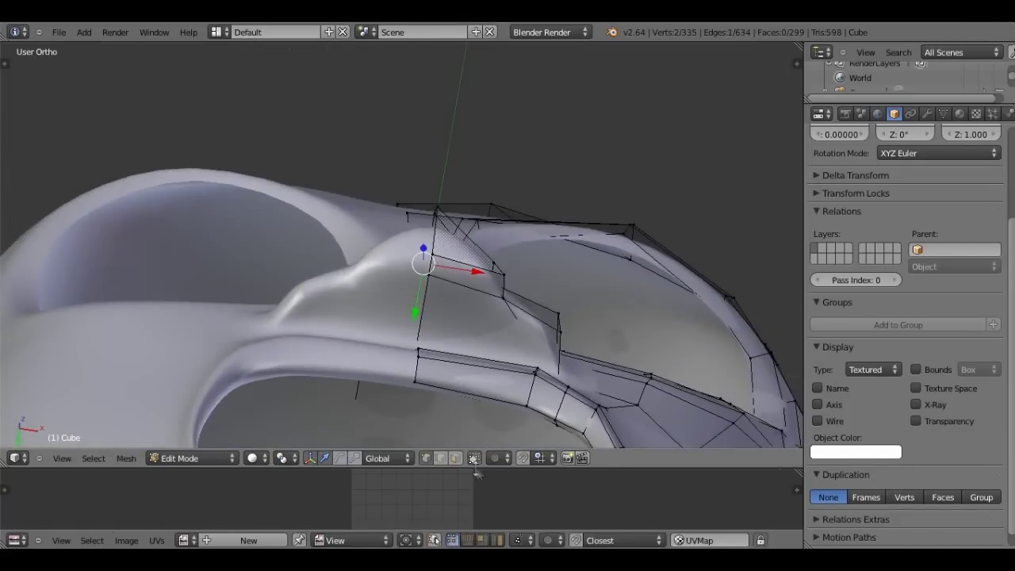
- Select the nostril faces under the nose and turn off the Mirror modifier's clipping
{"action": "left_click", "coordinate": [456, 459]}
{"action": "right_click", "coordinate": [540, 336]}
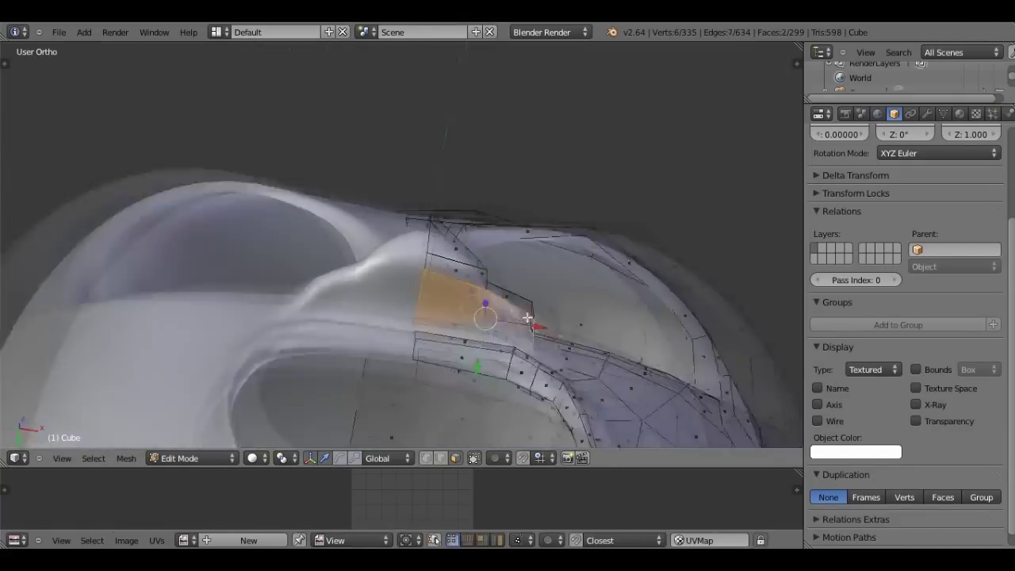
{"action": "middle_click_drag", "start_coordinate": [540, 336], "coordinate": [898, 143]}
{"action": "left_click", "coordinate": [958, 113]}
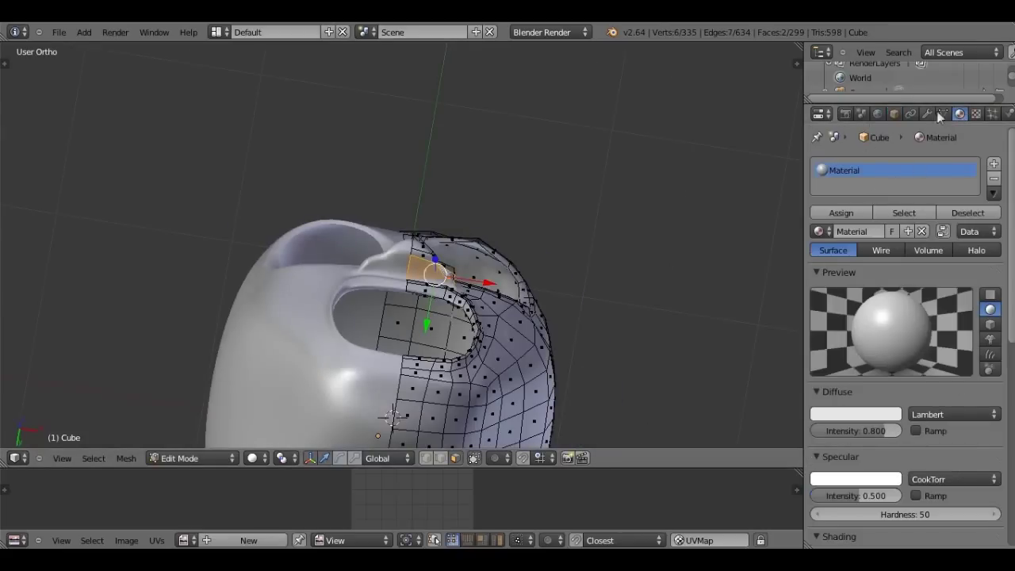
{"action": "left_click", "coordinate": [926, 115]}
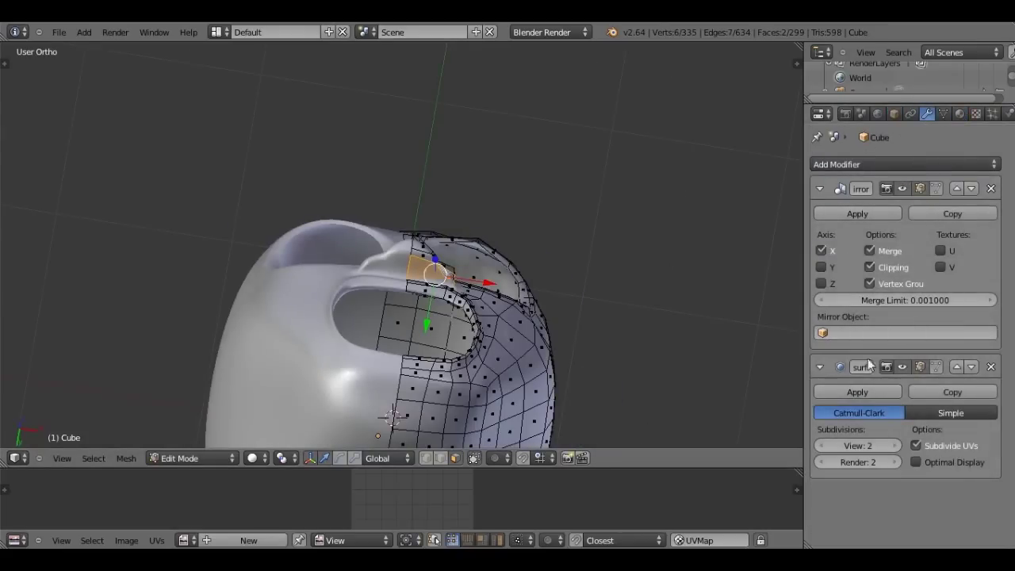
{"action": "left_click", "coordinate": [870, 267]}
- Extrude and shrink the nostril face, then extrude it inward into the nose
{"action": "scroll", "coordinate": [722, 270], "scroll_direction": "up", "scroll_amount": 3}
{"action": "scroll", "coordinate": [698, 277], "scroll_direction": "up", "scroll_amount": 2}
{"action": "scroll", "coordinate": [675, 273], "scroll_direction": "up", "scroll_amount": 2}
{"action": "scroll", "coordinate": [675, 273], "scroll_direction": "up", "scroll_amount": 2}
{"action": "key", "text": "e"}
{"action": "key", "text": "s"}
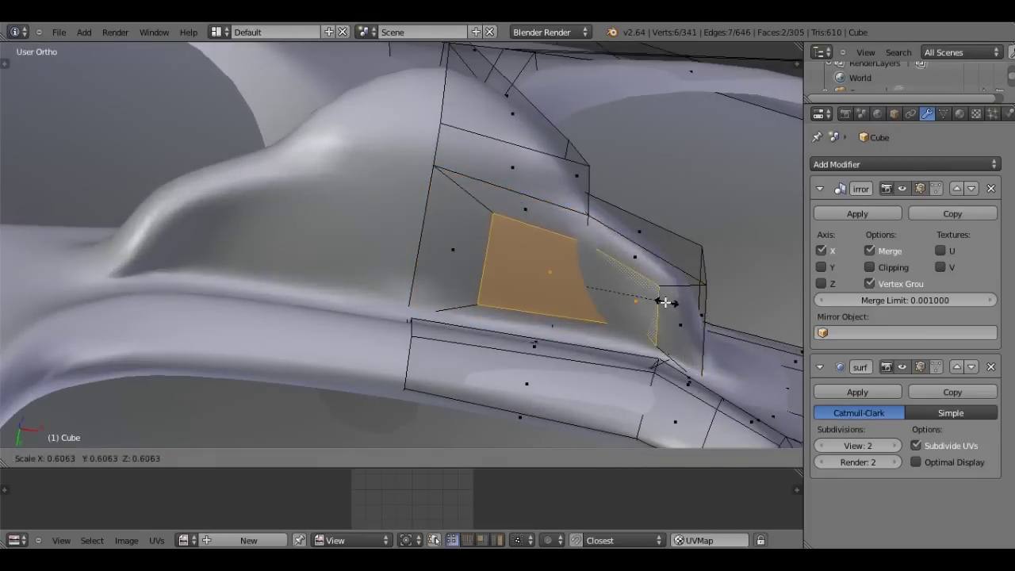
{"action": "left_click", "coordinate": [664, 302]}
{"action": "middle_click_drag", "start_coordinate": [665, 302], "coordinate": [639, 368]}
{"action": "key", "text": "e"}
{"action": "left_click", "coordinate": [614, 387]}
- Preview the smoothed head in Object mode, then undo both nostril extrusions
{"action": "key", "text": "Tab"}
{"action": "mouse_move", "coordinate": [616, 381]}
{"action": "middle_mouse_down"}
{"action": "mouse_move", "coordinate": [593, 393]}
{"action": "mouse_move", "coordinate": [589, 348]}
{"action": "mouse_move", "coordinate": [553, 406]}
{"action": "mouse_move", "coordinate": [507, 356]}
{"action": "mouse_move", "coordinate": [482, 256]}
{"action": "mouse_move", "coordinate": [441, 176]}
{"action": "mouse_move", "coordinate": [415, 199]}
{"action": "mouse_move", "coordinate": [878, 333]}
{"action": "mouse_move", "coordinate": [922, 277]}
{"action": "middle_mouse_up"}
{"action": "scroll", "coordinate": [415, 199], "scroll_direction": "up", "scroll_amount": 2}
{"action": "key", "text": "Tab"}
{"action": "key", "text": "ctrl+z"}
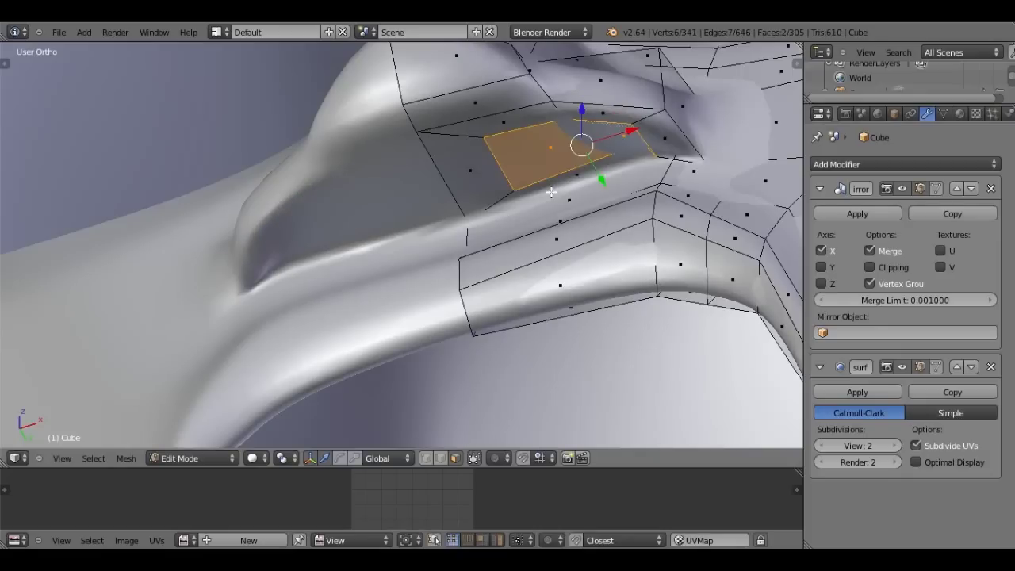
{"action": "key", "text": "ctrl+z"}
- Re-extrude and shrink the nostril face, preview it, and change the Mirror clipping setting
{"action": "key", "text": "e"}
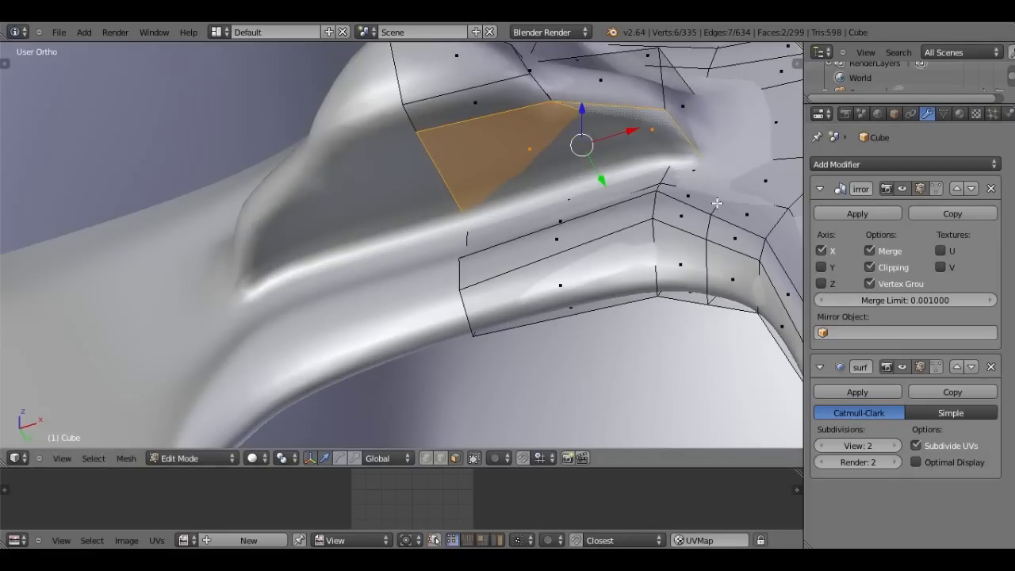
{"action": "key", "text": "s"}
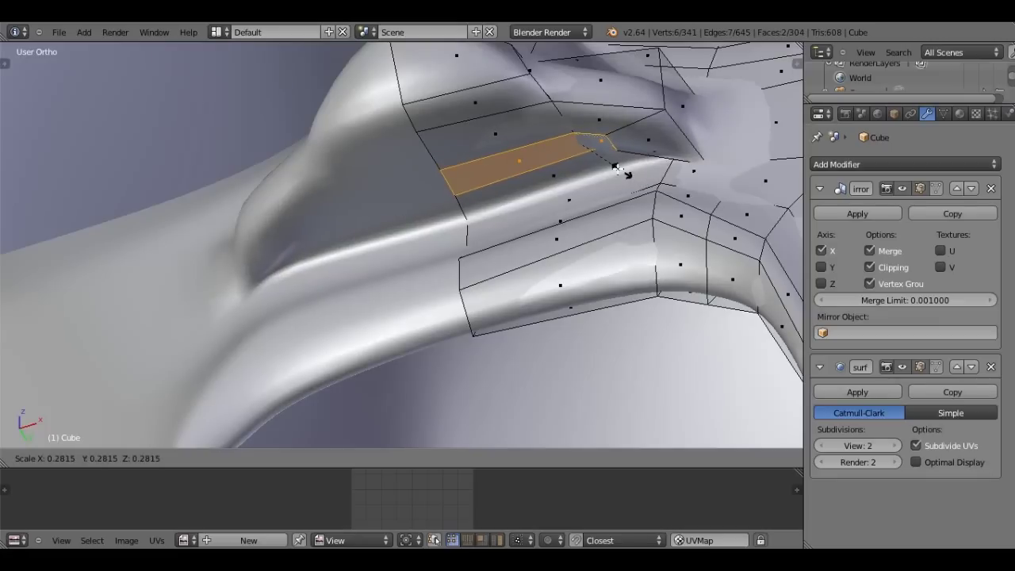
{"action": "left_click", "coordinate": [617, 169]}
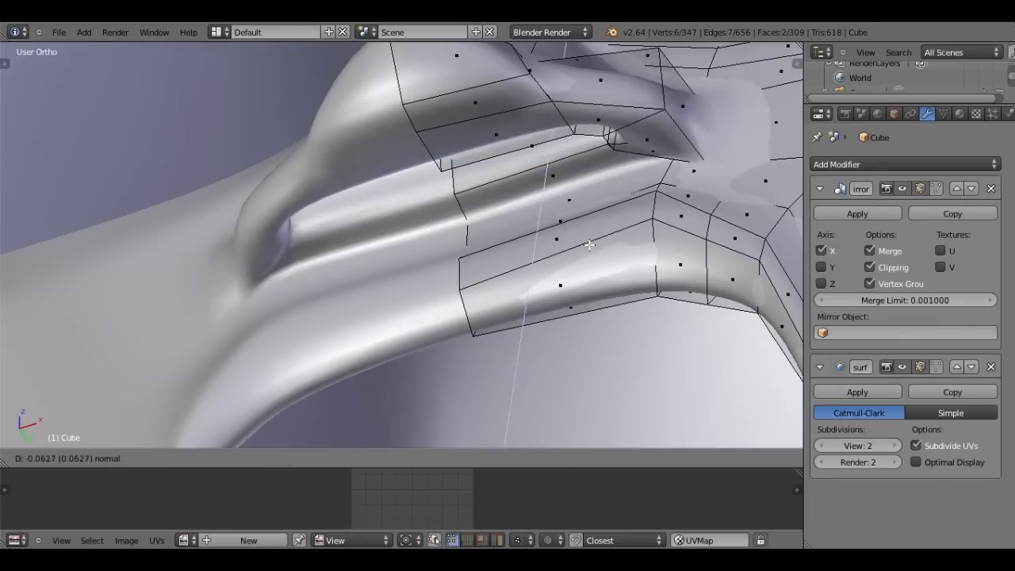
{"action": "key", "text": "Tab"}
{"action": "mouse_move", "coordinate": [582, 220]}
{"action": "middle_mouse_down"}
{"action": "mouse_move", "coordinate": [590, 172]}
{"action": "mouse_move", "coordinate": [555, 322]}
{"action": "mouse_move", "coordinate": [536, 224]}
{"action": "middle_mouse_up"}
{"action": "scroll", "coordinate": [590, 172], "scroll_direction": "down", "scroll_amount": 3}
{"action": "key", "text": "Tab"}
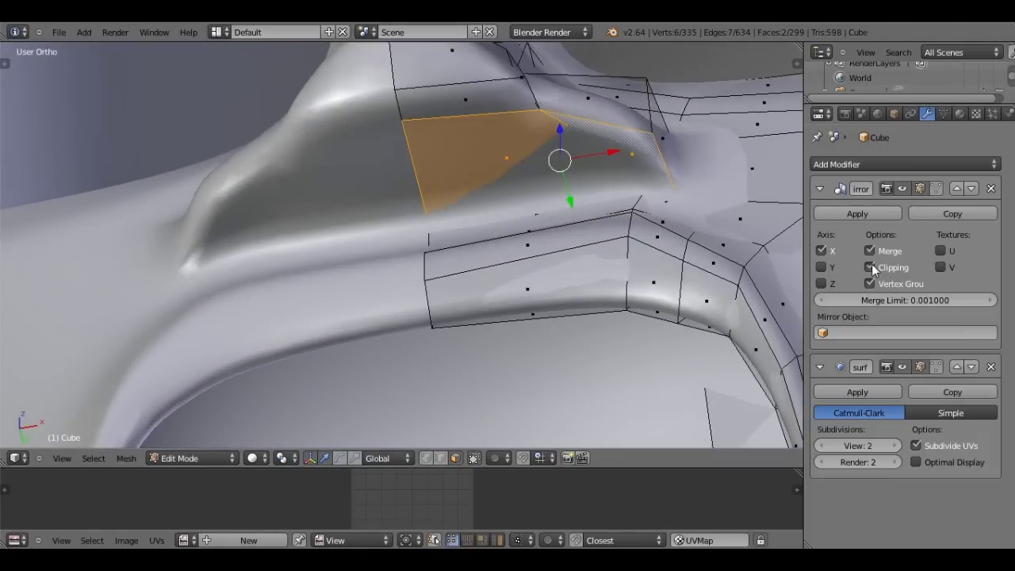
{"action": "left_click", "coordinate": [870, 267]}
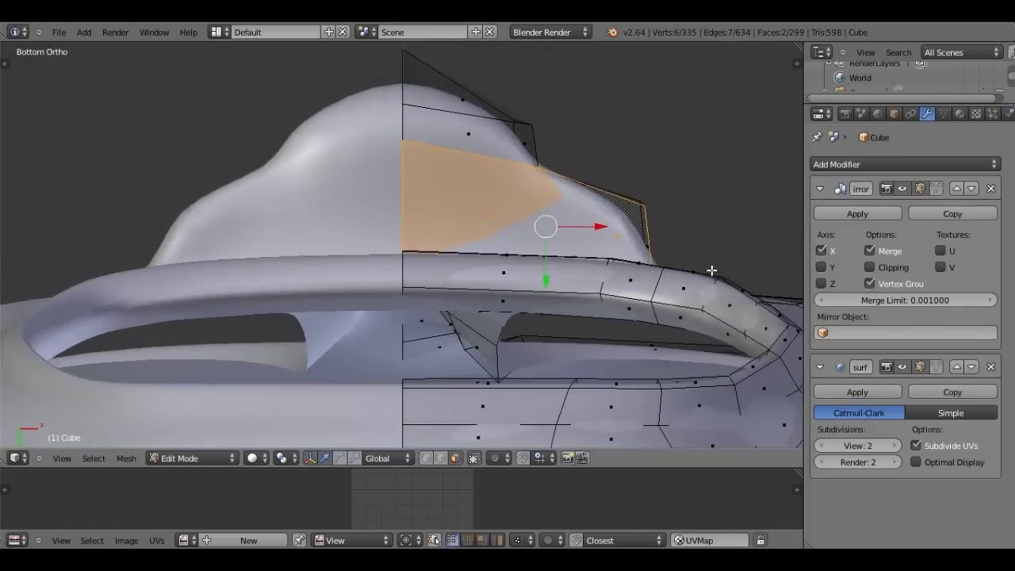
- Narrow the extruded nostril faces by scaling along X
{"action": "key", "text": "s"}
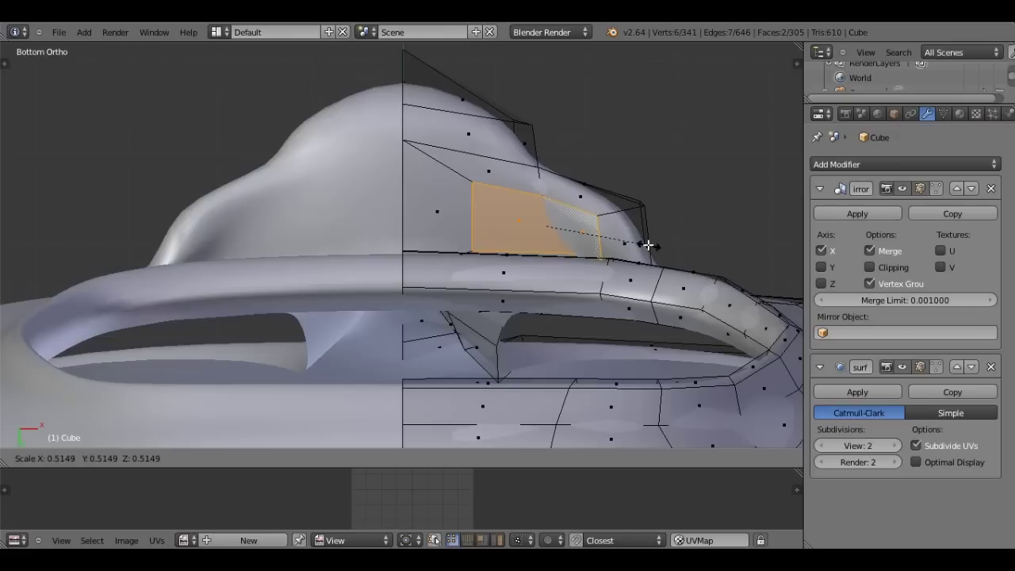
{"action": "key", "text": "x"}
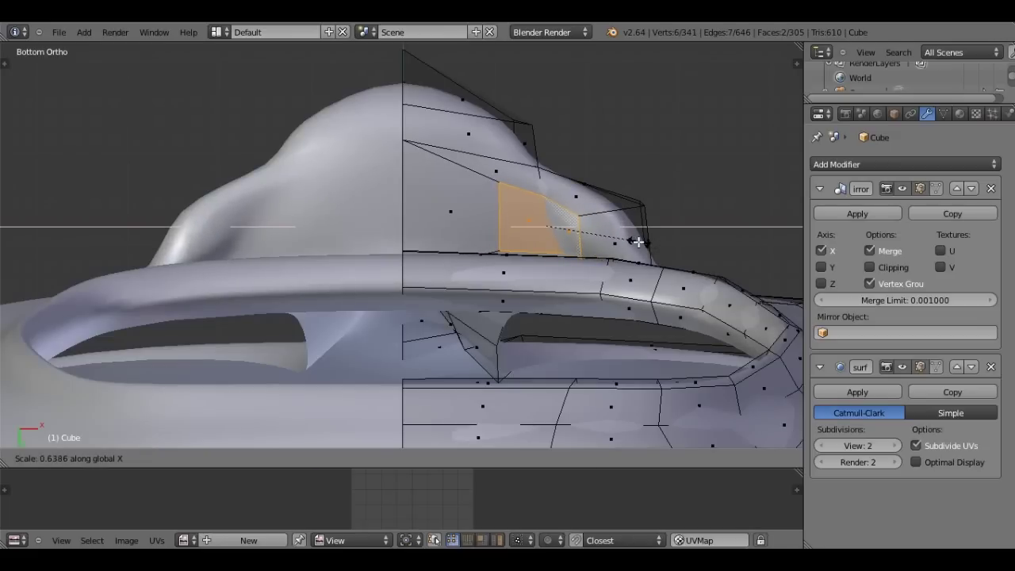
{"action": "left_click", "coordinate": [638, 241]}
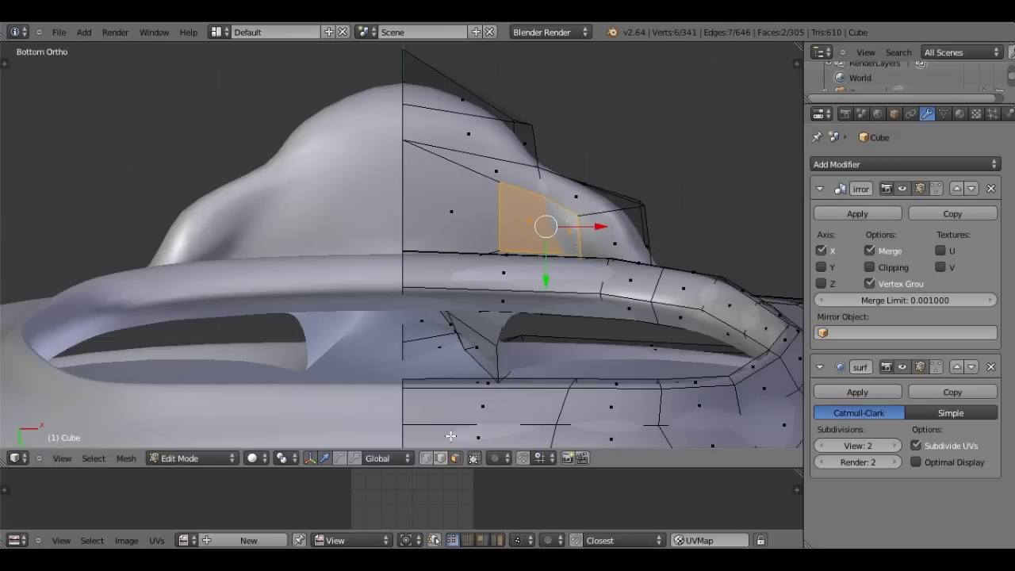
- Move one corner vertex of the nostril to shape the opening
{"action": "mouse_move", "coordinate": [498, 185]}
{"action": "right_mouse_down"}
{"action": "mouse_move", "coordinate": [501, 201]}
{"action": "mouse_move", "coordinate": [541, 195]}
{"action": "right_mouse_up"}
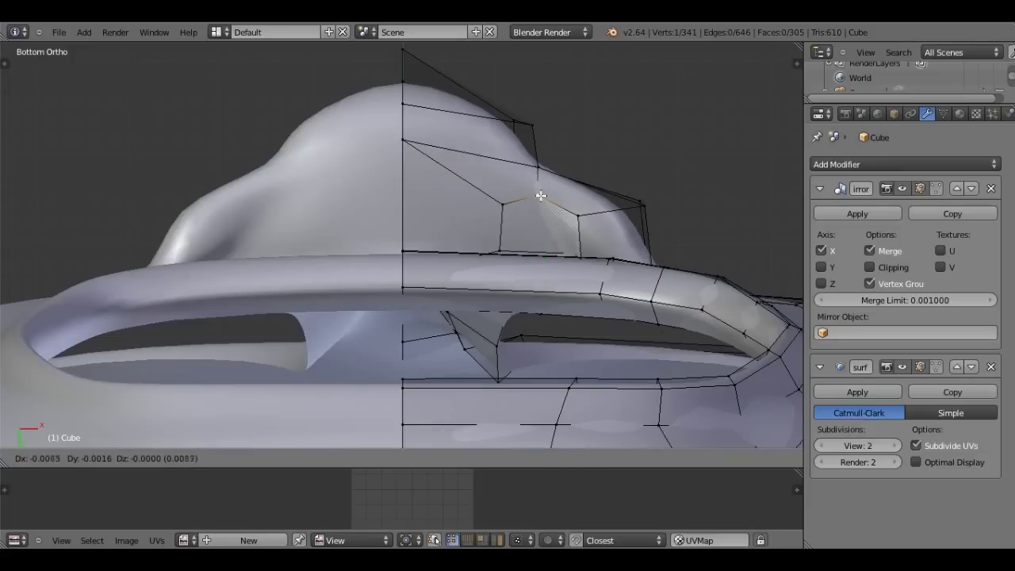
{"action": "left_click", "coordinate": [567, 214]}
{"action": "key", "text": "z"}
{"action": "key", "text": "g"}
{"action": "left_click", "coordinate": [582, 215]}
{"action": "mouse_move", "coordinate": [582, 215]}
{"action": "middle_mouse_down"}
{"action": "mouse_move", "coordinate": [564, 256]}
{"action": "mouse_move", "coordinate": [576, 238]}
{"action": "middle_mouse_up"}
- Check the nose in wireframe and side view, then return to face selection
{"action": "key", "text": "z"}
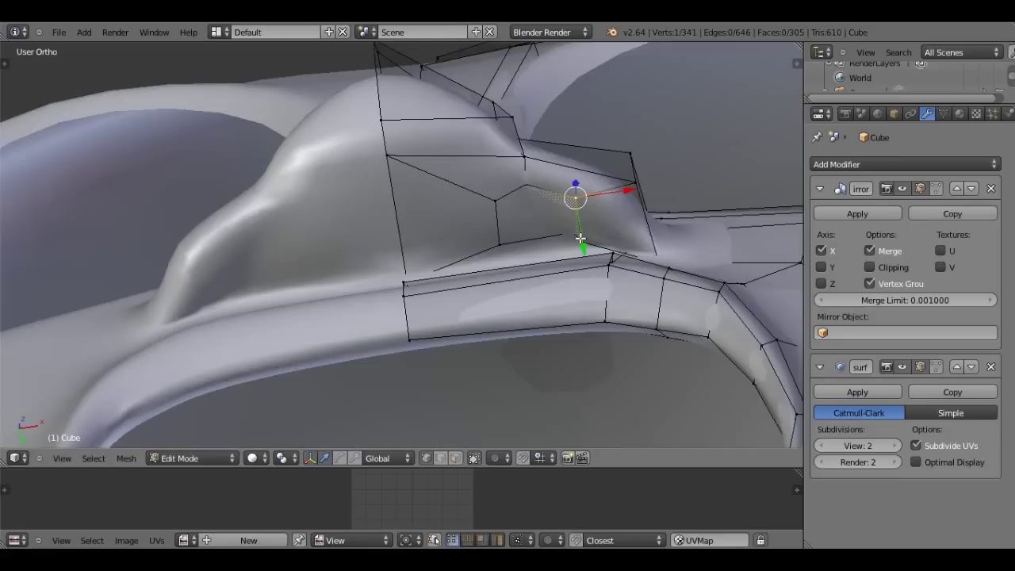
{"action": "key", "text": "z"}
{"action": "key", "text": "KP_3"}
{"action": "key", "text": "z"}
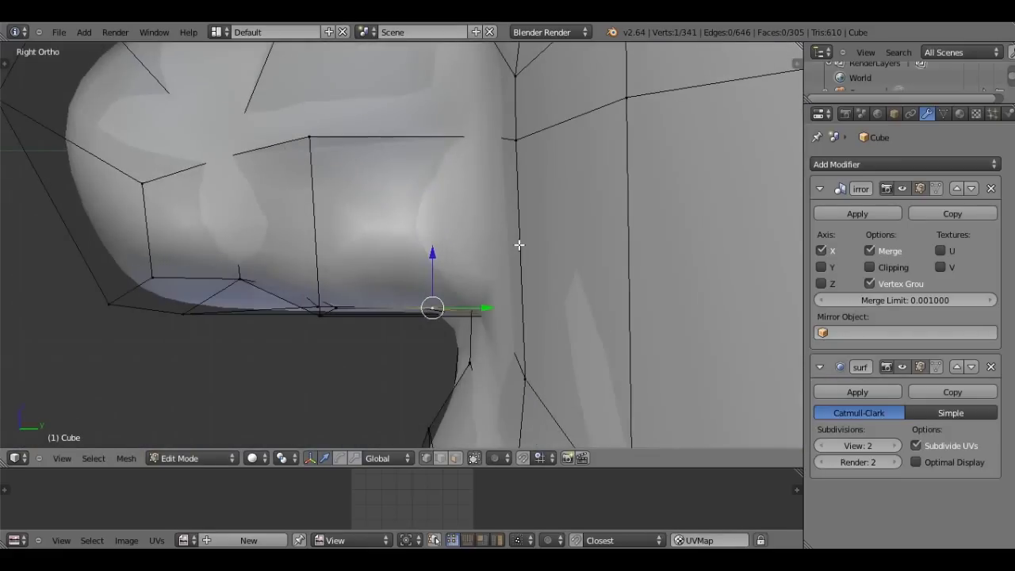
{"action": "key", "text": "z"}
{"action": "mouse_move", "coordinate": [518, 245]}
{"action": "middle_mouse_down"}
{"action": "mouse_move", "coordinate": [471, 190]}
{"action": "mouse_move", "coordinate": [537, 313]}
{"action": "mouse_move", "coordinate": [507, 476]}
{"action": "middle_mouse_up"}
{"action": "left_click", "coordinate": [454, 458]}
{"action": "middle_click_drag", "start_coordinate": [550, 222], "coordinate": [510, 340]}
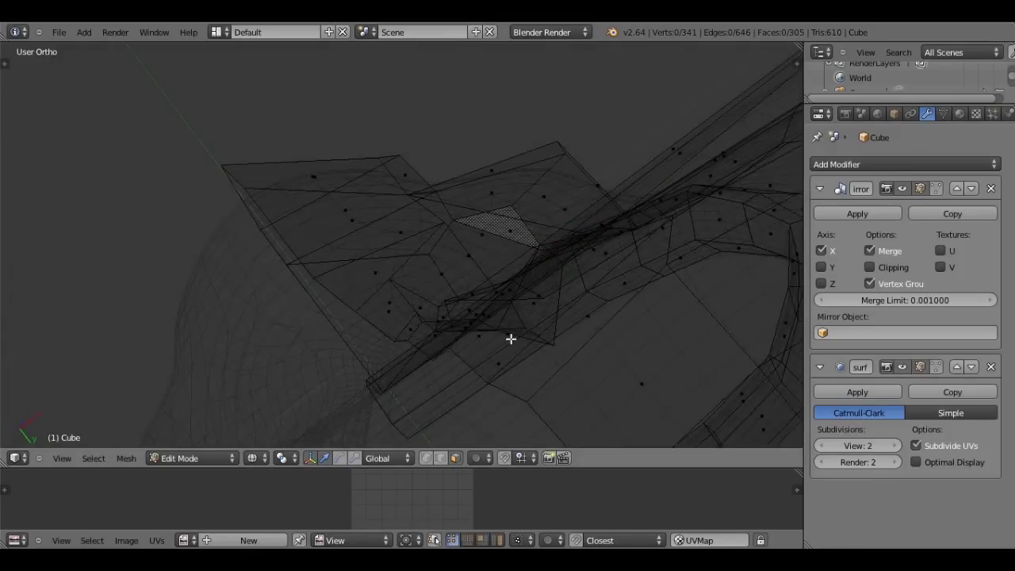
{"action": "key", "text": "z"}
{"action": "mouse_move", "coordinate": [536, 225]}
{"action": "middle_mouse_down"}
{"action": "mouse_move", "coordinate": [517, 303]}
{"action": "mouse_move", "coordinate": [547, 319]}
{"action": "middle_mouse_up"}
- Finish scaling the nostril faces and inspect them from the front and below
{"action": "type", "text": "s"}
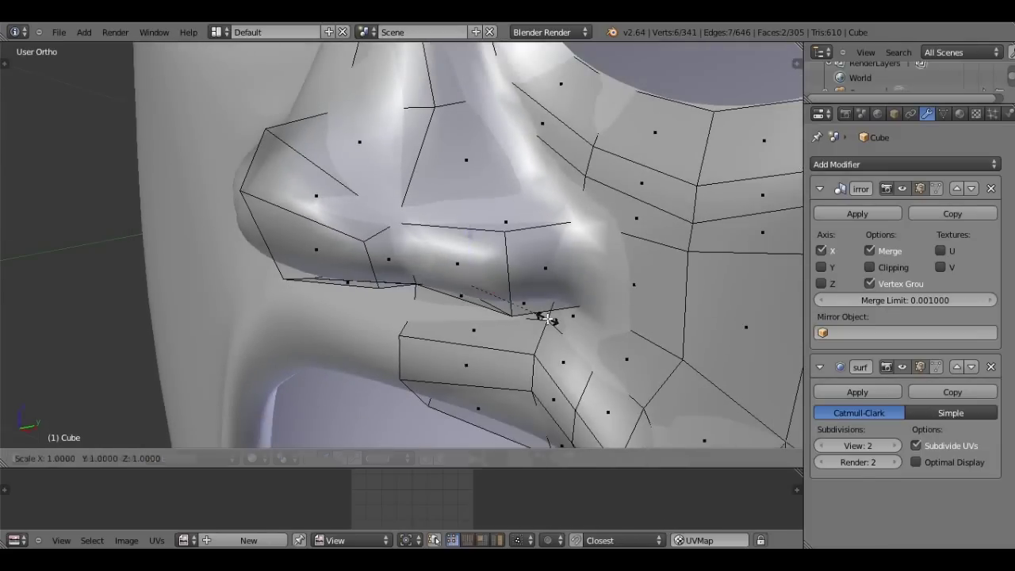
{"action": "type", "text": "0"}
{"action": "key", "text": "Return"}
{"action": "key", "text": "KP_1"}
{"action": "key", "text": "z"}
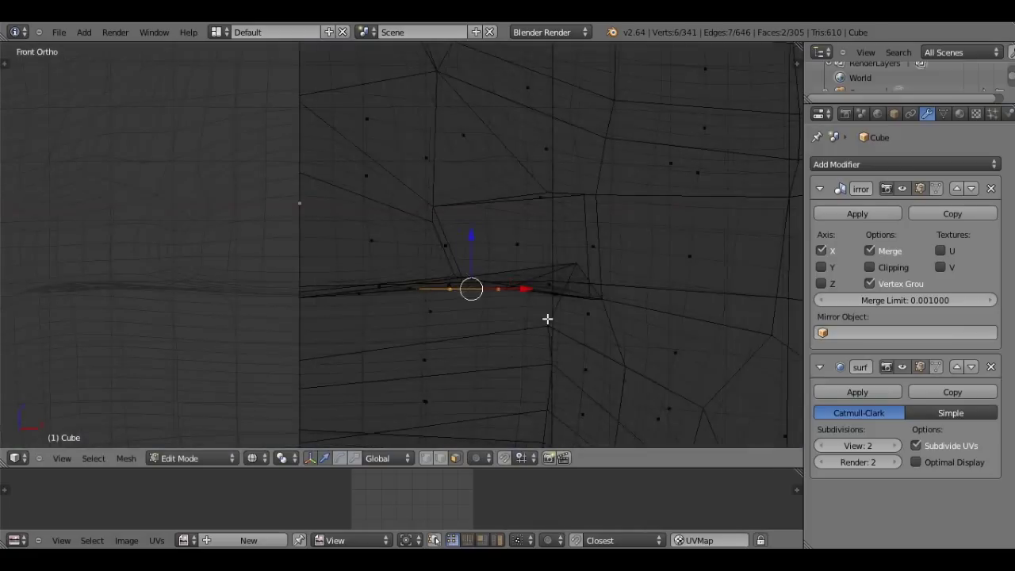
{"action": "key", "text": "g"}
{"action": "key", "text": "Return"}
{"action": "key", "text": "KP_2"}
{"action": "key", "text": "KP_2"}
{"action": "key", "text": "KP_2"}
{"action": "key", "text": "KP_2"}
{"action": "key", "text": "KP_2"}
{"action": "key", "text": "KP_2"}
{"action": "scroll", "coordinate": [528, 322], "scroll_direction": "up", "scroll_amount": 3}
{"action": "key", "text": "z"}
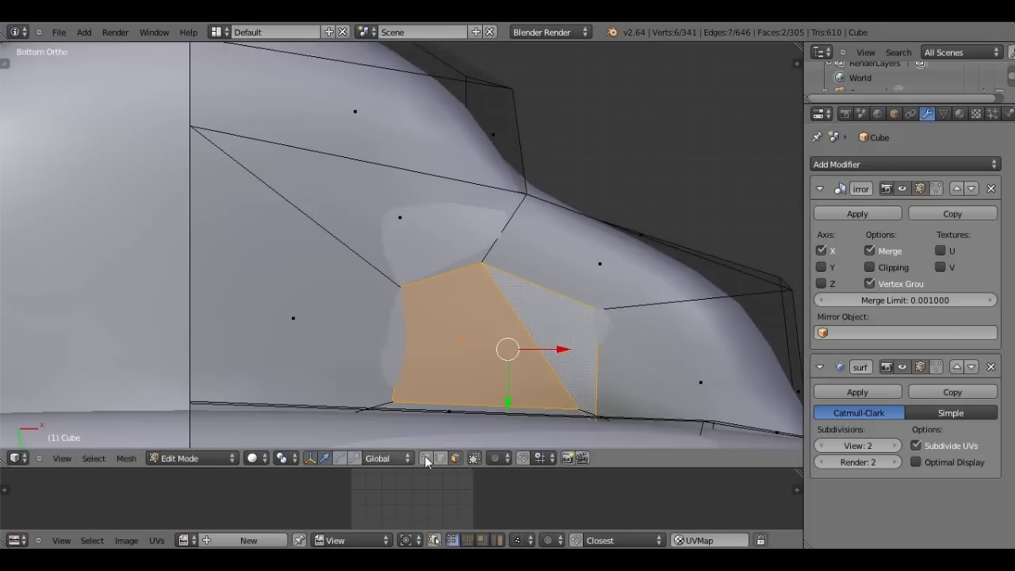
{"action": "scroll", "coordinate": [448, 358], "scroll_direction": "down", "scroll_amount": 1}
{"action": "scroll", "coordinate": [447, 359], "scroll_direction": "down", "scroll_amount": 1}
{"action": "key", "text": "g"}
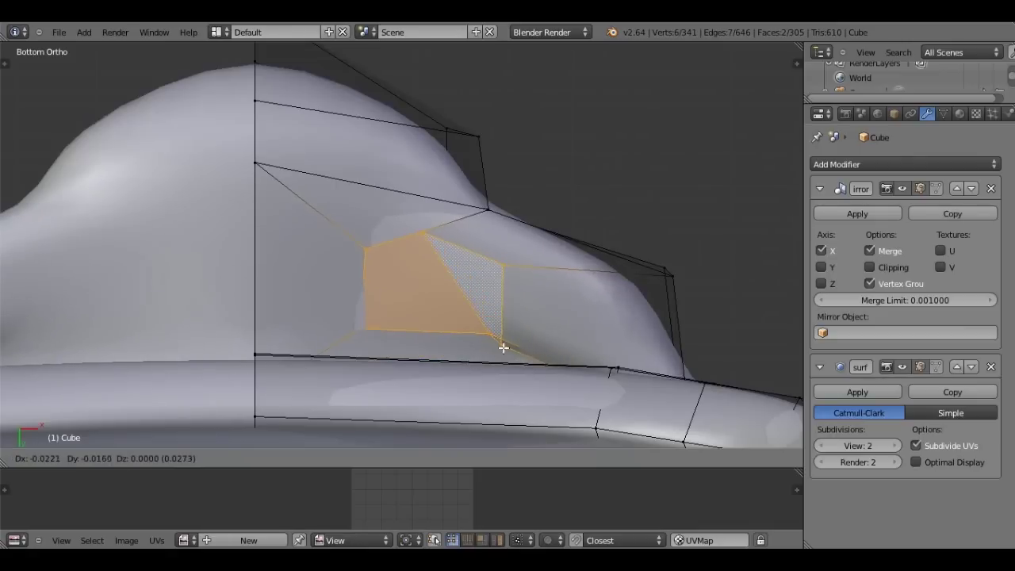
- Reposition each nostril corner vertex in turn to refine the opening's outline
{"action": "right_click", "coordinate": [447, 359]}
{"action": "right_click", "coordinate": [506, 338]}
{"action": "key", "text": "g"}
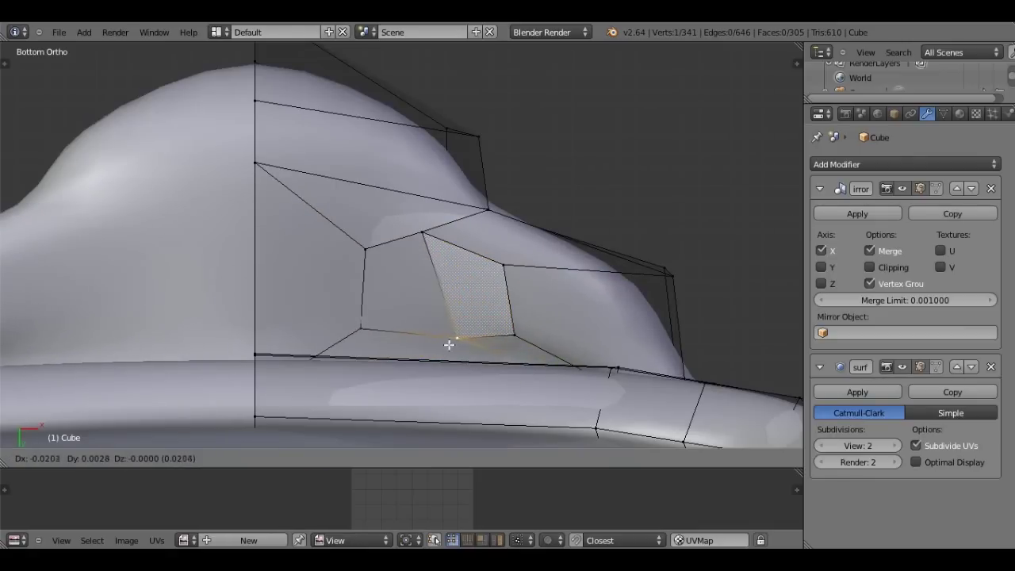
{"action": "left_click", "coordinate": [434, 348]}
{"action": "right_click", "coordinate": [503, 266]}
{"action": "key", "text": "g"}
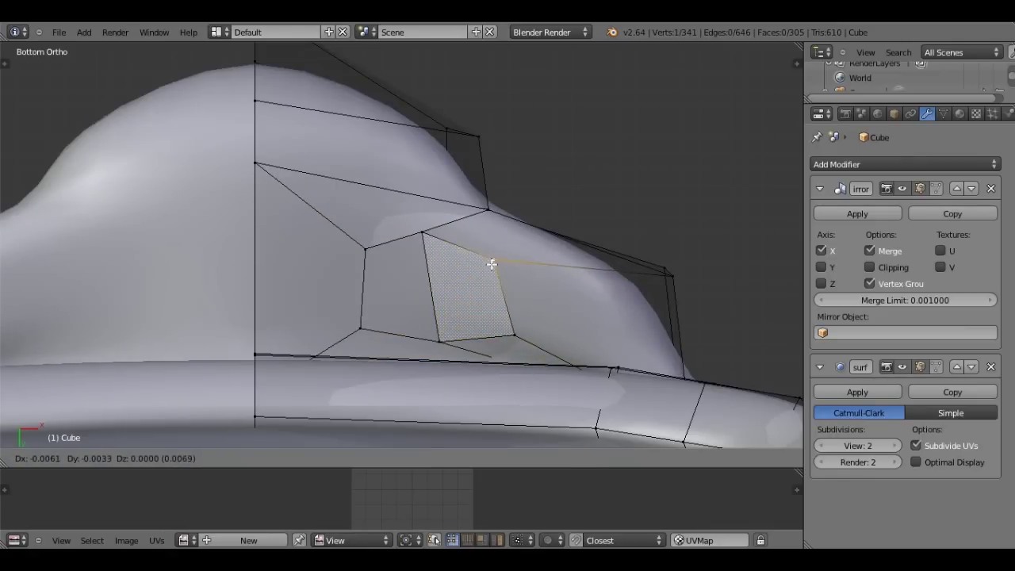
{"action": "left_click", "coordinate": [514, 331]}
{"action": "right_click", "coordinate": [506, 337]}
{"action": "key", "text": "g"}
{"action": "left_click", "coordinate": [494, 338]}
{"action": "right_click", "coordinate": [432, 232]}
{"action": "key", "text": "g"}
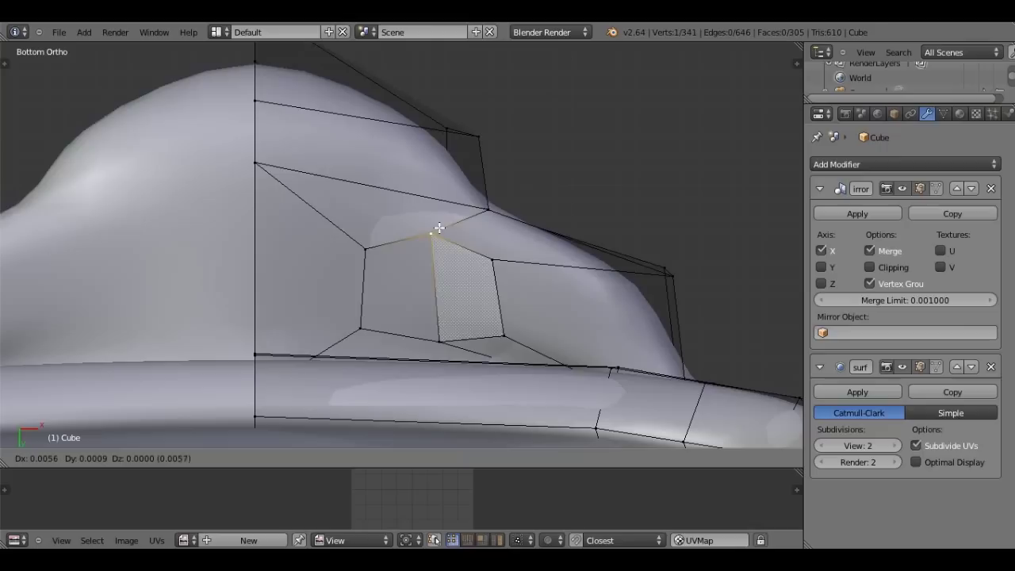
{"action": "left_click", "coordinate": [494, 251]}
{"action": "right_click", "coordinate": [494, 258]}
{"action": "key", "text": "g"}
{"action": "left_click", "coordinate": [505, 253]}
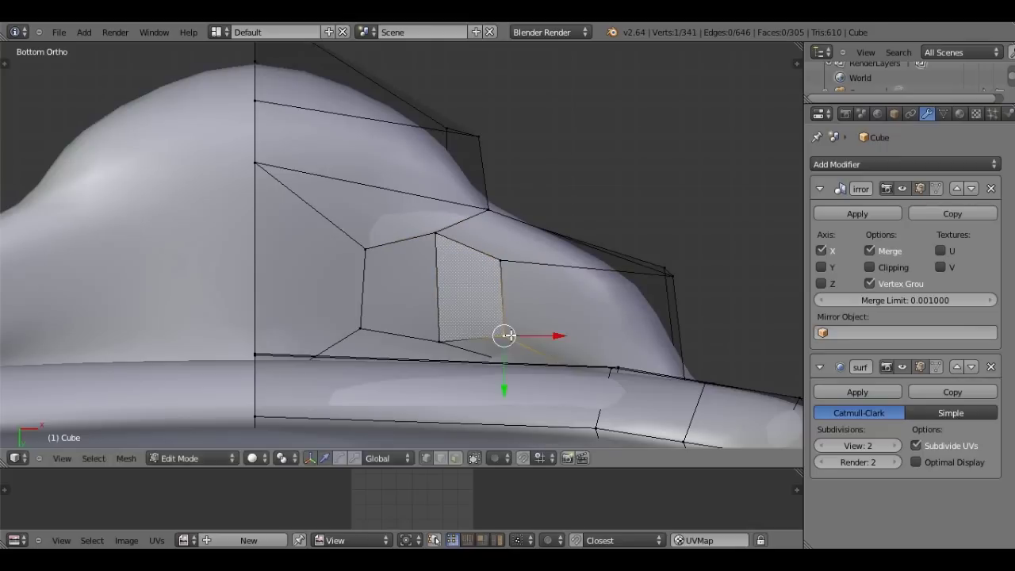
- Widen both nostril faces to 1.1765 along X and check them from the front
{"action": "key", "text": "a"}
{"action": "right_click", "coordinate": [488, 271]}
{"action": "right_click", "coordinate": [401, 287], "text": "shift"}
{"action": "scroll", "coordinate": [471, 265], "scroll_direction": "down", "scroll_amount": 3}
{"action": "key", "text": "s"}
{"action": "key", "text": "x"}
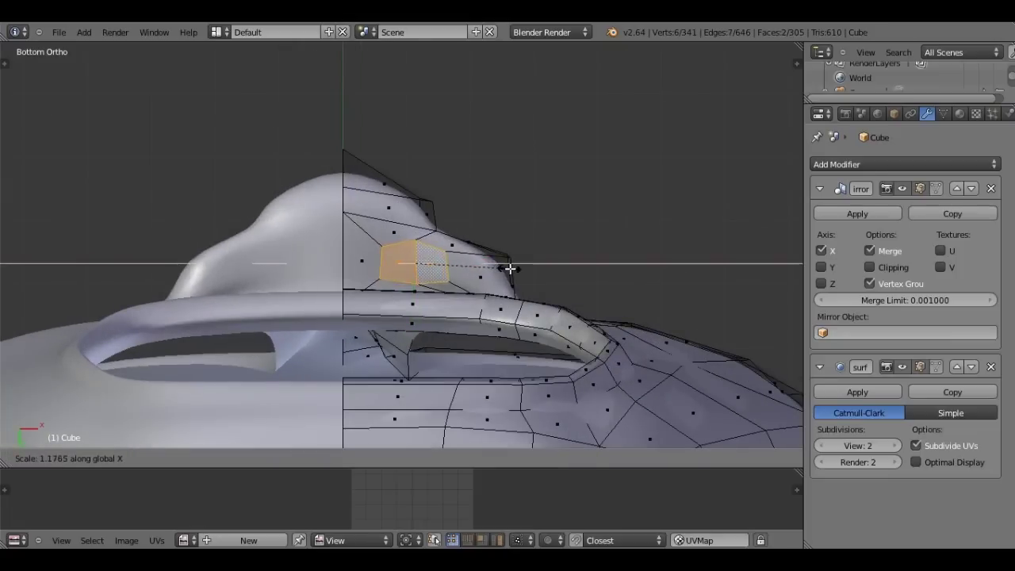
{"action": "left_click", "coordinate": [510, 268]}
{"action": "middle_click_drag", "start_coordinate": [509, 269], "coordinate": [459, 368]}
{"action": "scroll", "coordinate": [459, 368], "scroll_direction": "up", "scroll_amount": 3}
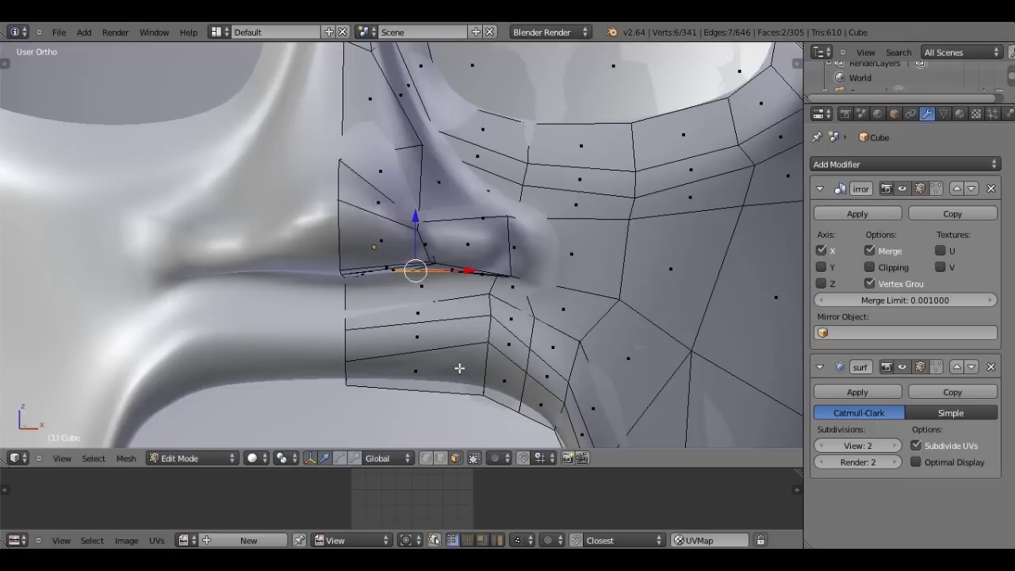
{"action": "key", "text": "KP_1"}
{"action": "key", "text": "z"}
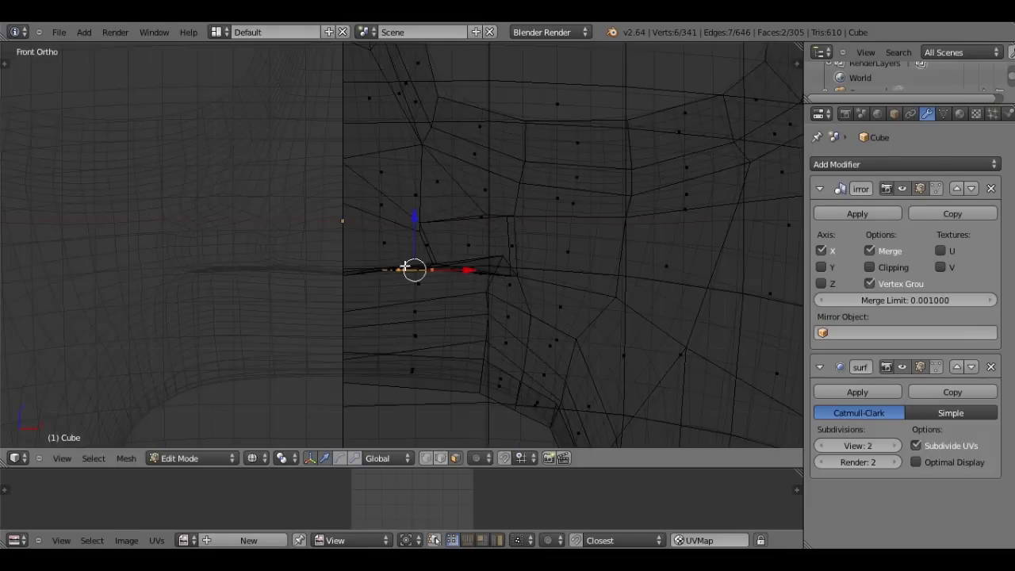
- Shift the selected mouth-edge vertices along X and extrude the edge upward into a new face
{"action": "scroll", "coordinate": [404, 266], "scroll_direction": "up", "scroll_amount": 3}
{"action": "key", "text": "g"}
{"action": "key", "text": "x"}
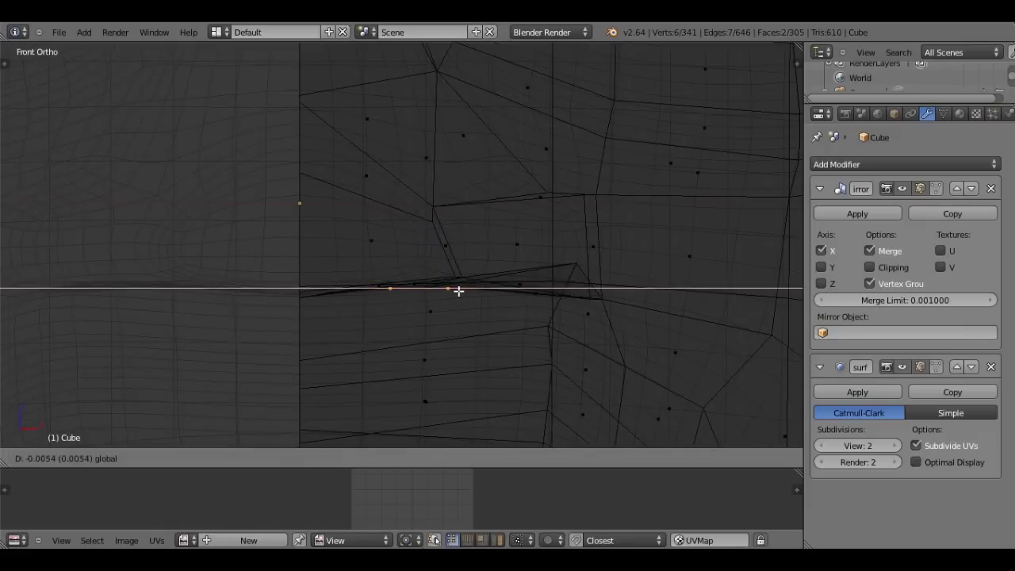
{"action": "left_click", "coordinate": [454, 291]}
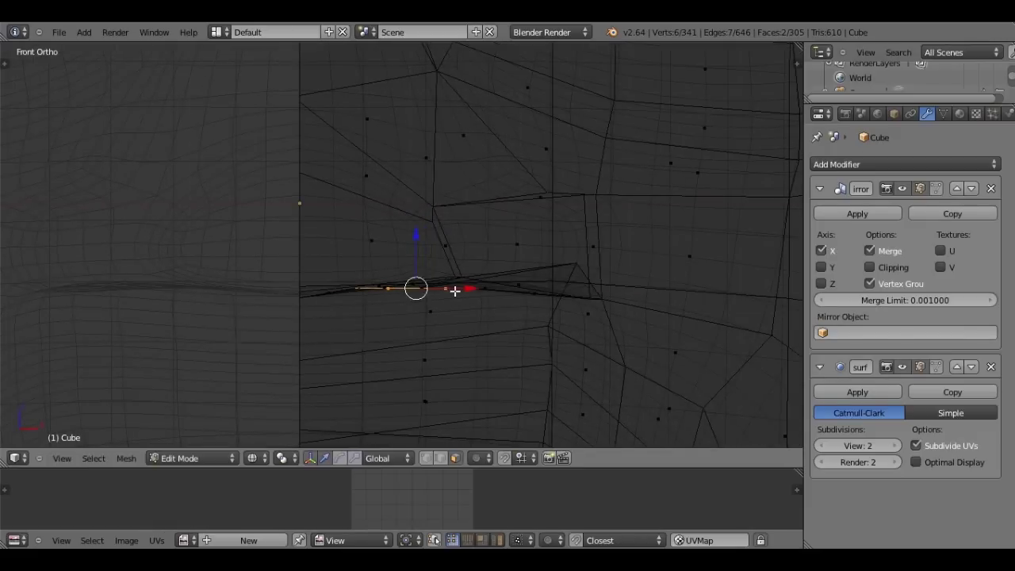
{"action": "scroll", "coordinate": [408, 265], "scroll_direction": "down", "scroll_amount": 1}
{"action": "scroll", "coordinate": [407, 271], "scroll_direction": "down", "scroll_amount": 1}
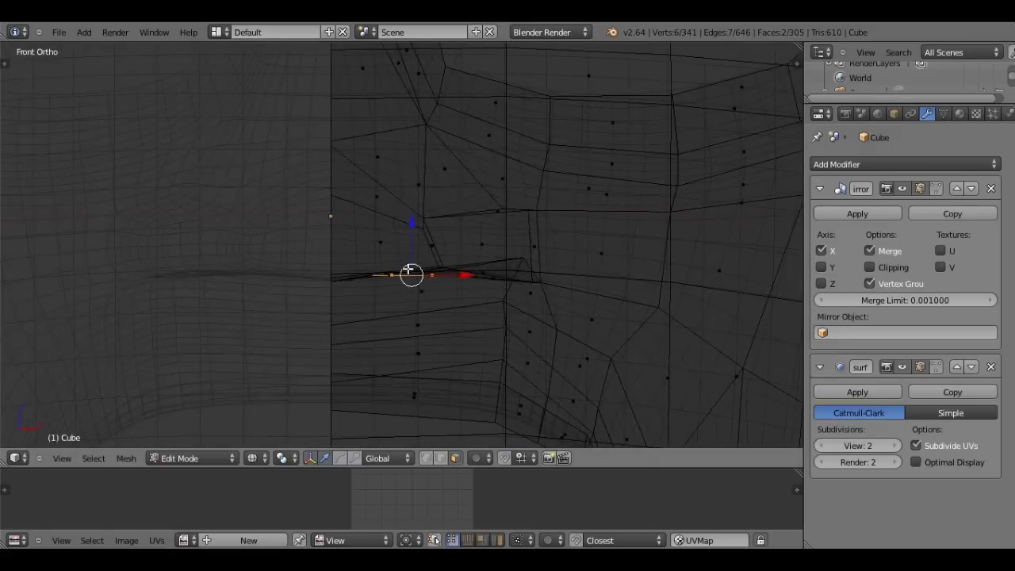
{"action": "scroll", "coordinate": [410, 274], "scroll_direction": "up", "scroll_amount": 2}
{"action": "key", "text": "e"}
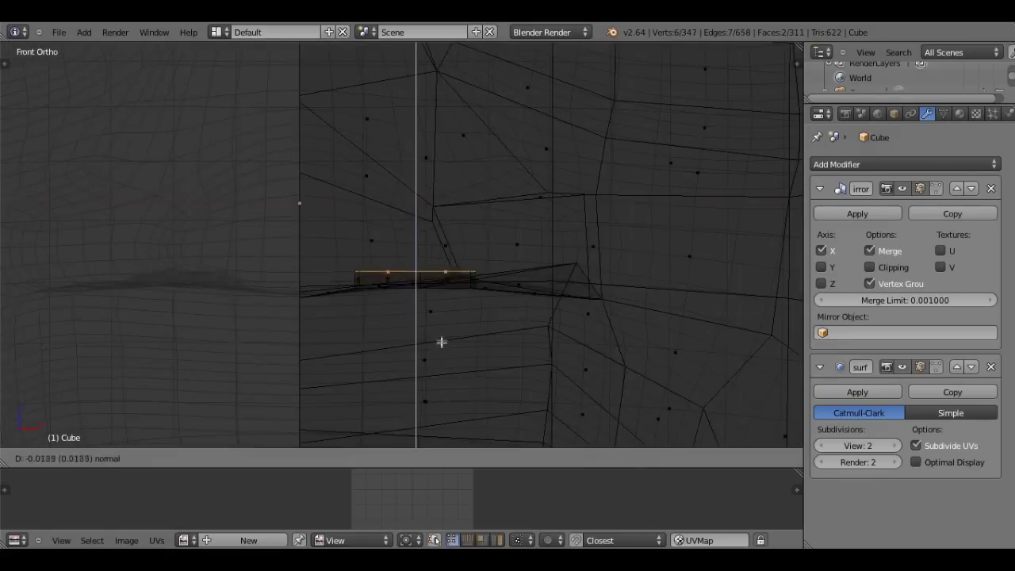
{"action": "left_click", "coordinate": [437, 284]}
- Set the Subdivision Surface levels to 3 for the viewport and 4 for render
{"action": "key", "text": "z"}
{"action": "mouse_move", "coordinate": [453, 340]}
{"action": "middle_mouse_down"}
{"action": "mouse_move", "coordinate": [434, 175]}
{"action": "mouse_move", "coordinate": [962, 462]}
{"action": "middle_mouse_up"}
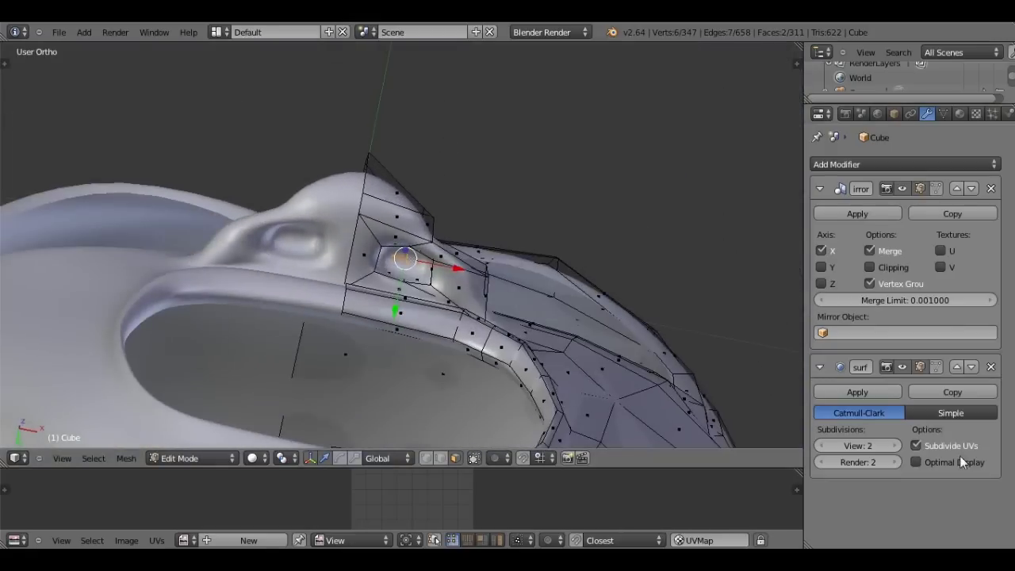
{"action": "left_click", "coordinate": [896, 446]}
{"action": "left_click", "coordinate": [894, 463]}
{"action": "left_click", "coordinate": [893, 463]}
- From the front view, position the new faces and extrude them upward into a tall tooth
{"action": "mouse_move", "coordinate": [760, 435]}
{"action": "middle_mouse_down"}
{"action": "mouse_move", "coordinate": [294, 397]}
{"action": "mouse_move", "coordinate": [317, 432]}
{"action": "middle_mouse_up"}
{"action": "scroll", "coordinate": [294, 396], "scroll_direction": "down", "scroll_amount": 5}
{"action": "scroll", "coordinate": [367, 284], "scroll_direction": "up", "scroll_amount": 5}
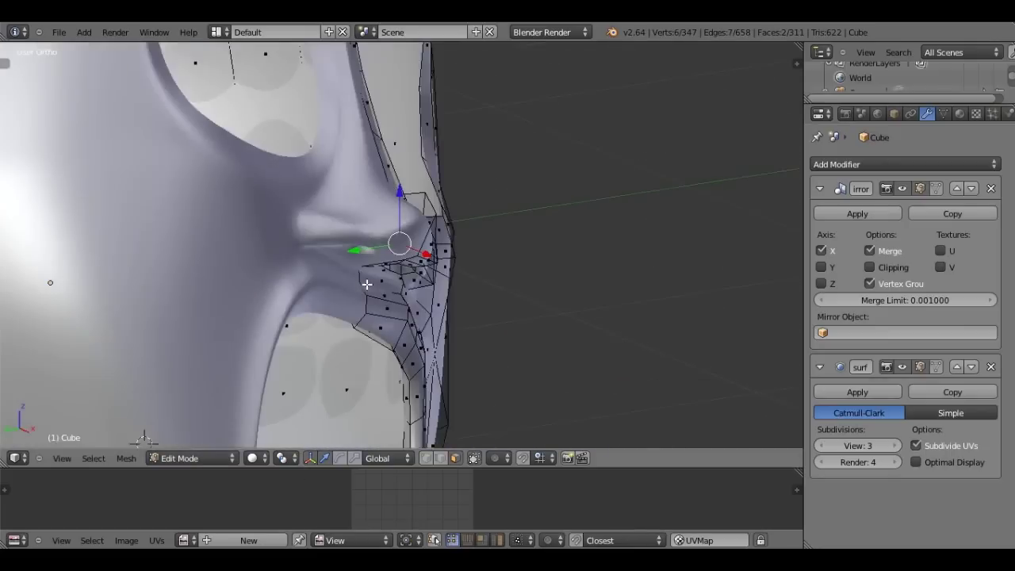
{"action": "scroll", "coordinate": [231, 297], "scroll_direction": "up", "scroll_amount": 3}
{"action": "mouse_move", "coordinate": [231, 297]}
{"action": "middle_mouse_down"}
{"action": "mouse_move", "coordinate": [232, 207]}
{"action": "mouse_move", "coordinate": [418, 313]}
{"action": "middle_mouse_up"}
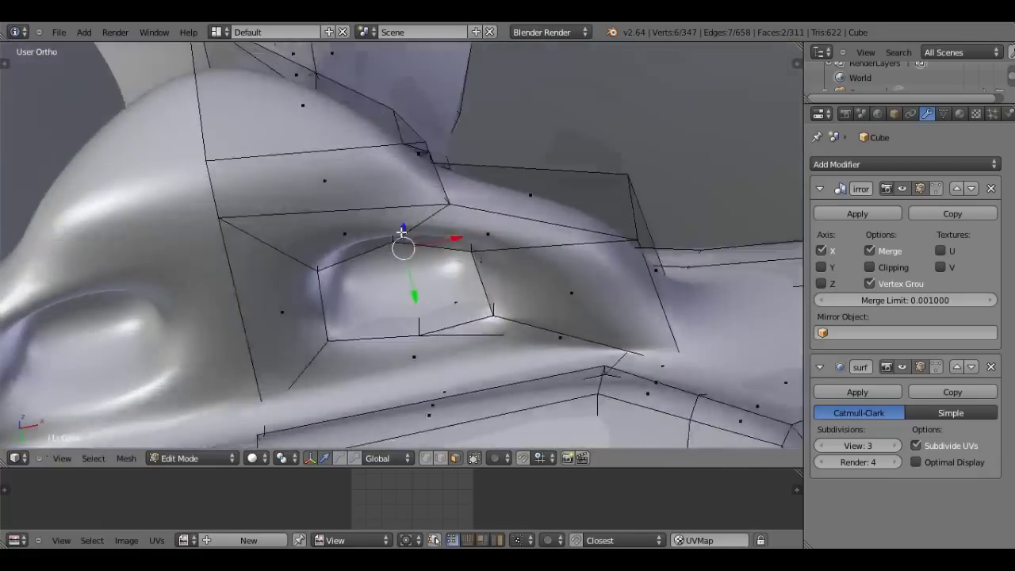
{"action": "key", "text": "z"}
{"action": "key", "text": "KP_8"}
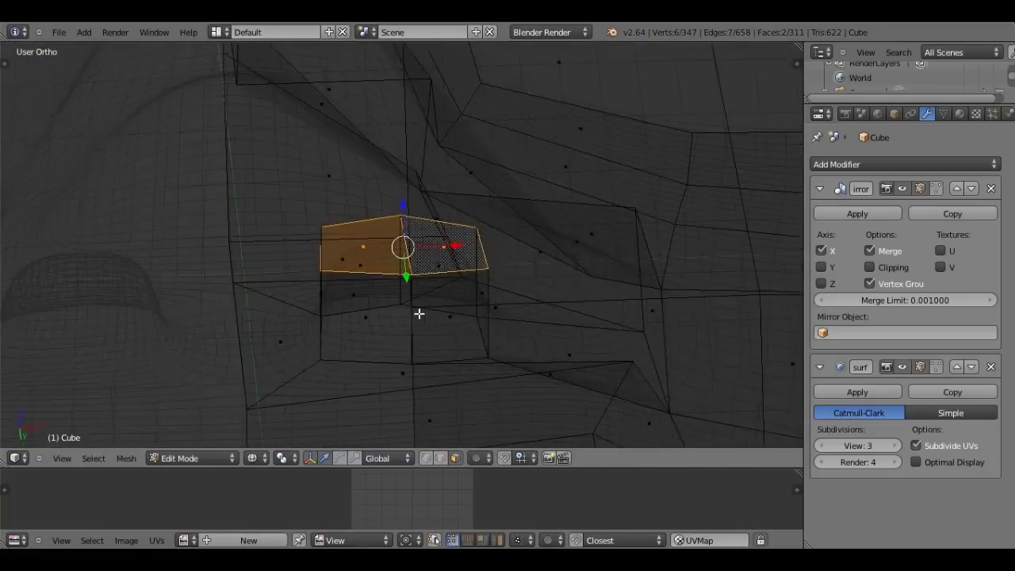
{"action": "key", "text": "KP_8"}
{"action": "key", "text": "KP_1"}
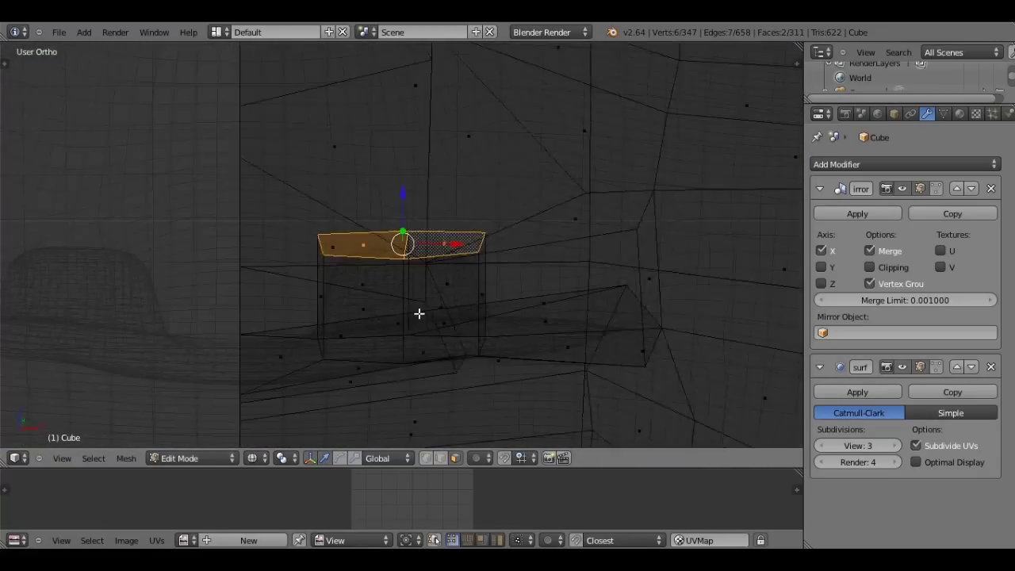
{"action": "key", "text": "g"}
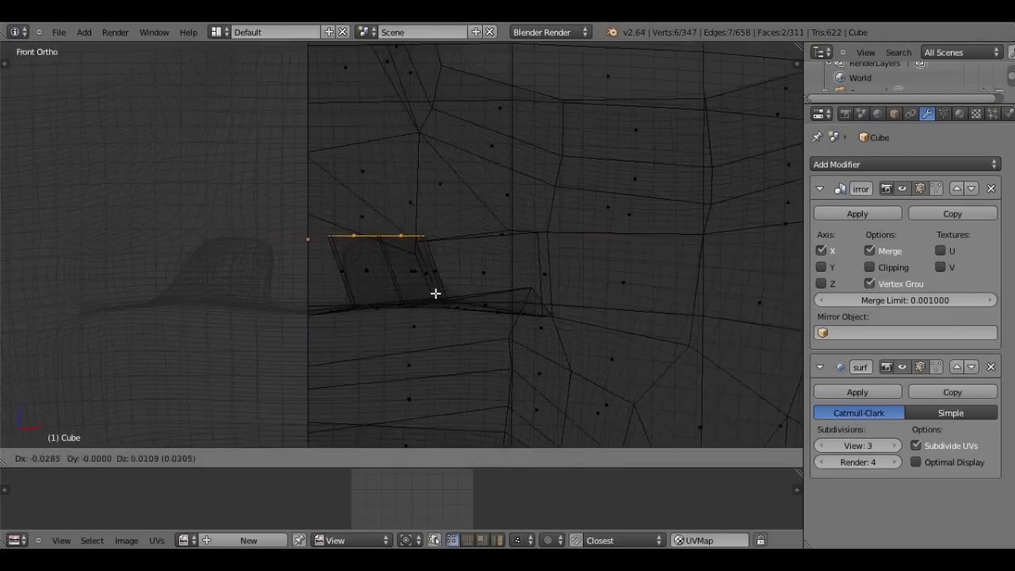
{"action": "key", "text": "e"}
{"action": "left_click", "coordinate": [493, 185]}
- Taper the tooth by scaling its top edge inward
{"action": "key", "text": "s"}
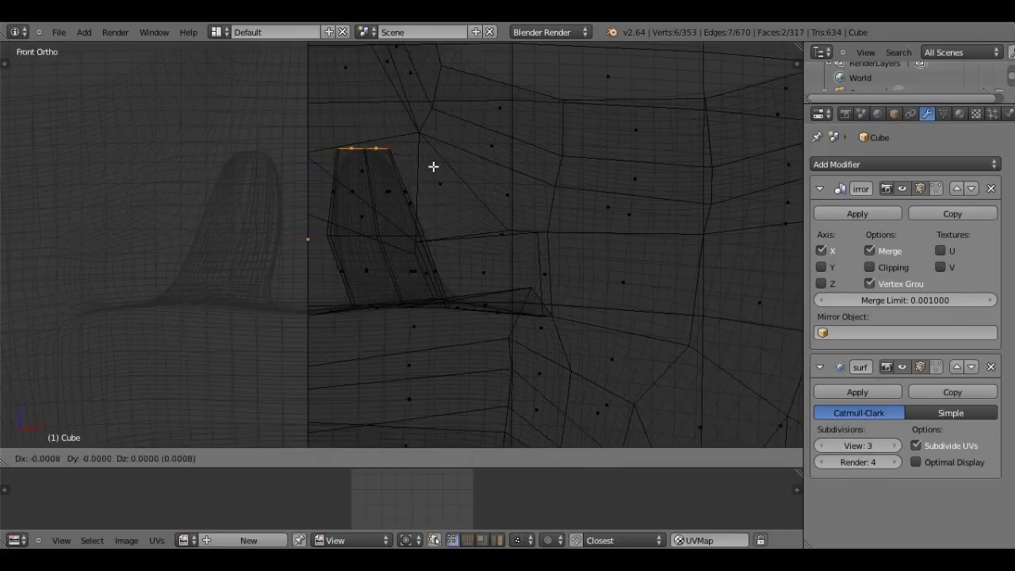
{"action": "left_click", "coordinate": [433, 167]}
{"action": "scroll", "coordinate": [427, 426], "scroll_direction": "up", "scroll_amount": 3}
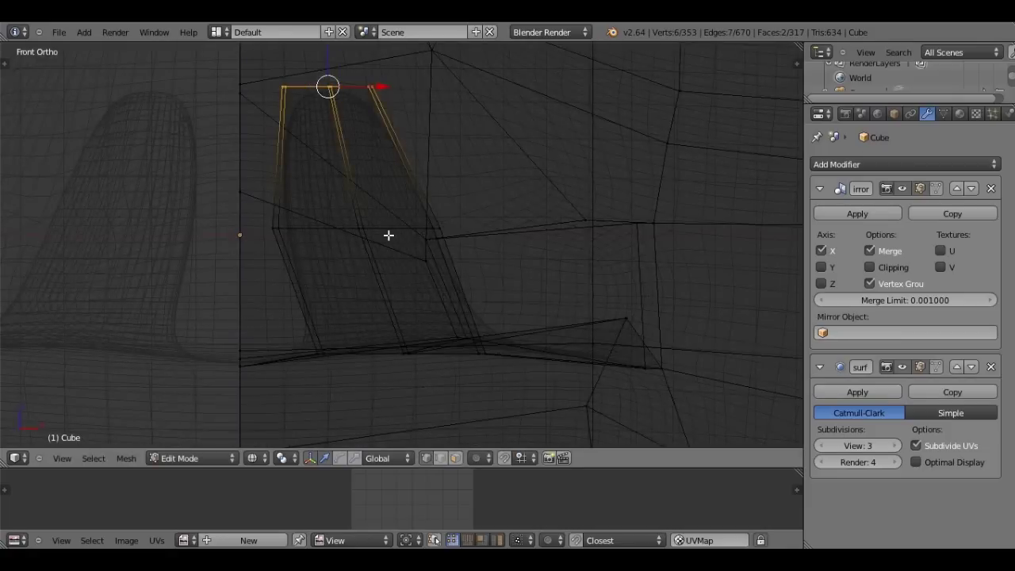
- Rescale the tooth's top edge and switch to solid shading
{"action": "key", "text": "s"}
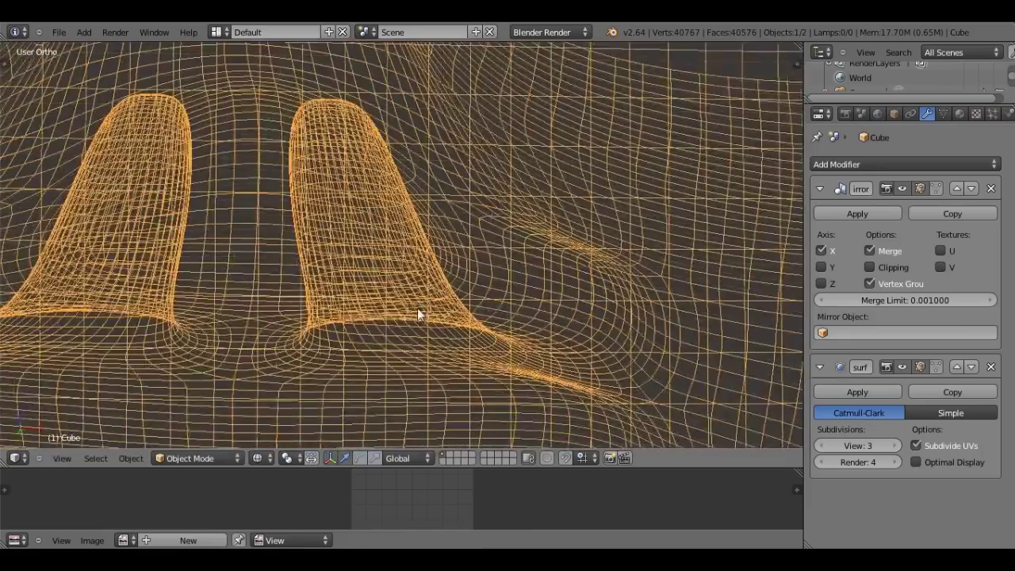
{"action": "key", "text": "z"}
{"action": "scroll", "coordinate": [405, 294], "scroll_direction": "up", "scroll_amount": 5}
{"action": "mouse_move", "coordinate": [405, 294]}
{"action": "middle_mouse_down"}
{"action": "mouse_move", "coordinate": [390, 246]}
{"action": "mouse_move", "coordinate": [412, 302]}
{"action": "mouse_move", "coordinate": [341, 333]}
{"action": "mouse_move", "coordinate": [380, 363]}
{"action": "mouse_move", "coordinate": [441, 310]}
{"action": "middle_mouse_up"}
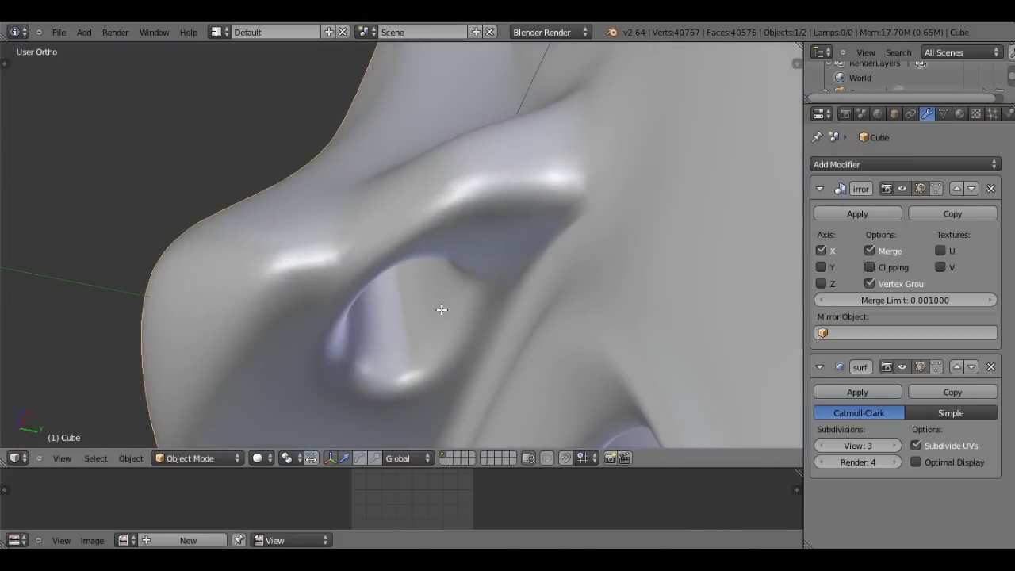
- Add an edge loop through the protrusion and slide it to tighten the shape
{"action": "key", "text": "Tab"}
{"action": "key", "text": "ctrl+r"}
{"action": "left_click", "coordinate": [446, 306]}
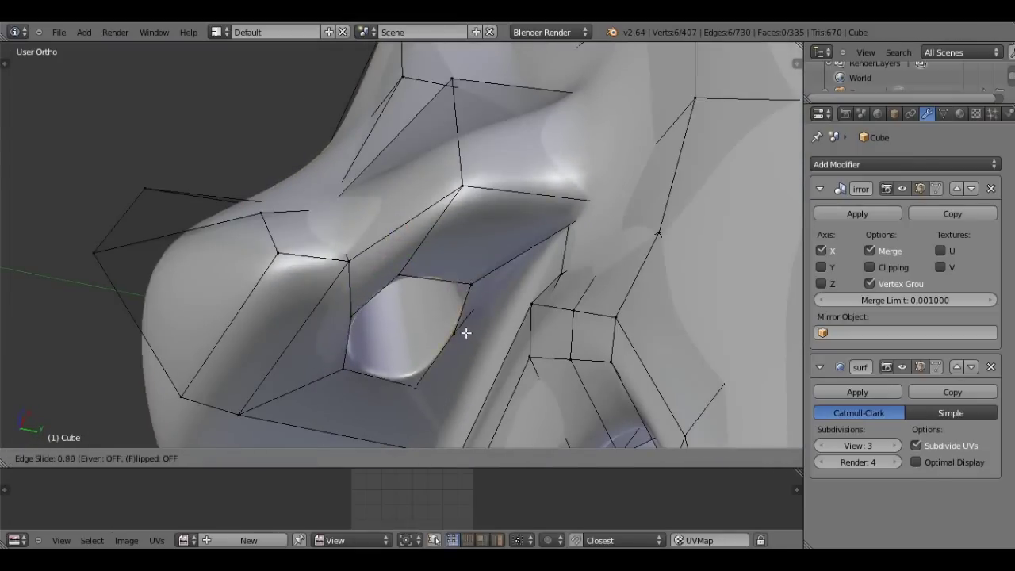
{"action": "left_click", "coordinate": [466, 332]}
{"action": "key", "text": "Tab"}
- Cut another edge loop around the eye hole and slide it toward the rim
{"action": "scroll", "coordinate": [465, 331], "scroll_direction": "down", "scroll_amount": 3}
{"action": "mouse_move", "coordinate": [465, 332]}
{"action": "middle_mouse_down"}
{"action": "mouse_move", "coordinate": [489, 263]}
{"action": "mouse_move", "coordinate": [560, 222]}
{"action": "mouse_move", "coordinate": [592, 226]}
{"action": "mouse_move", "coordinate": [335, 254]}
{"action": "middle_mouse_up"}
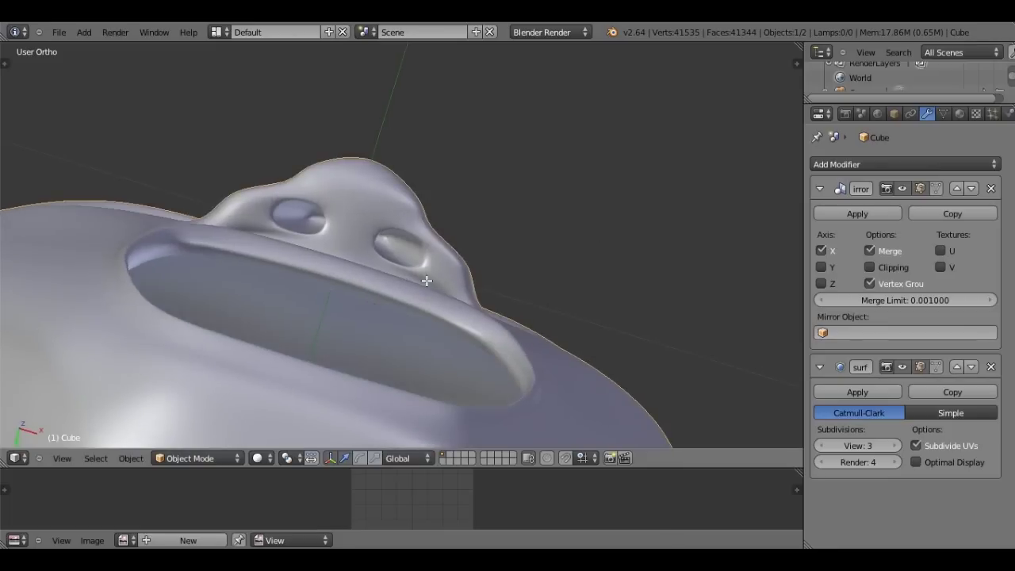
{"action": "key", "text": "Tab"}
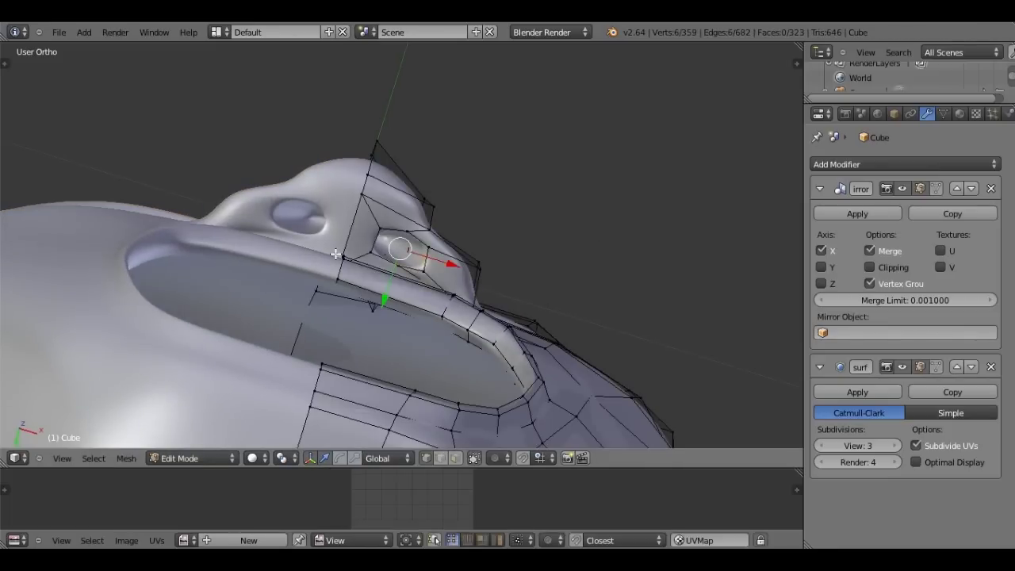
{"action": "scroll", "coordinate": [336, 254], "scroll_direction": "up", "scroll_amount": 3}
{"action": "scroll", "coordinate": [453, 277], "scroll_direction": "up", "scroll_amount": 2}
{"action": "key", "text": "ctrl+r"}
{"action": "left_click", "coordinate": [415, 291]}
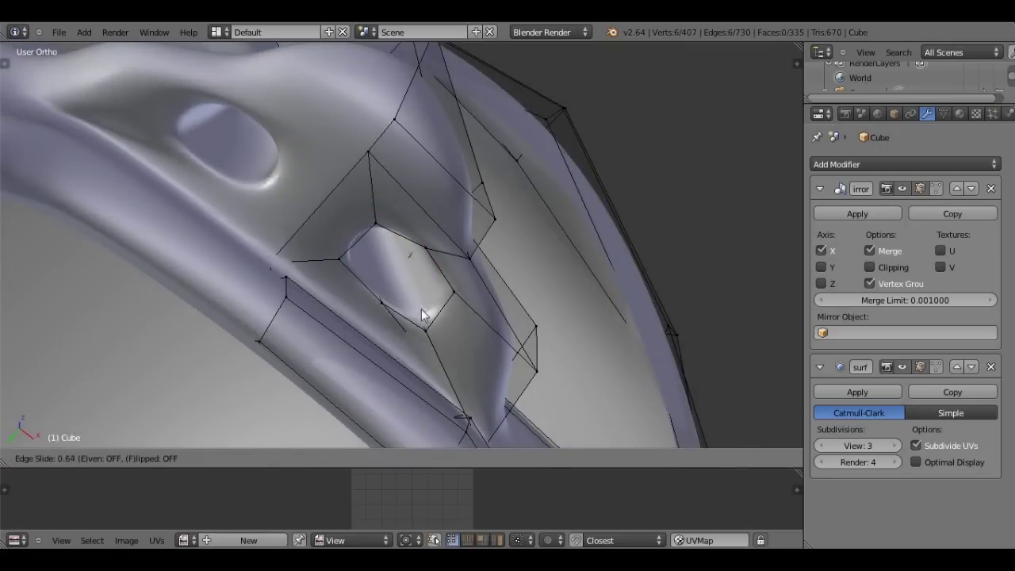
{"action": "left_click", "coordinate": [421, 313]}
{"action": "key", "text": "Tab"}
{"action": "scroll", "coordinate": [421, 312], "scroll_direction": "down", "scroll_amount": 3}
{"action": "mouse_move", "coordinate": [421, 313]}
{"action": "middle_mouse_down"}
{"action": "mouse_move", "coordinate": [340, 326]}
{"action": "mouse_move", "coordinate": [308, 386]}
{"action": "mouse_move", "coordinate": [457, 371]}
{"action": "mouse_move", "coordinate": [455, 310]}
{"action": "mouse_move", "coordinate": [325, 322]}
{"action": "mouse_move", "coordinate": [483, 342]}
{"action": "mouse_move", "coordinate": [458, 252]}
{"action": "mouse_move", "coordinate": [347, 341]}
{"action": "mouse_move", "coordinate": [252, 336]}
{"action": "mouse_move", "coordinate": [476, 352]}
{"action": "mouse_move", "coordinate": [398, 306]}
{"action": "mouse_move", "coordinate": [295, 324]}
{"action": "middle_mouse_up"}
{"action": "scroll", "coordinate": [365, 336], "scroll_direction": "up", "scroll_amount": 3}
- In front view, cut a first edge loop around the right eye socket near its rim
{"action": "scroll", "coordinate": [473, 302], "scroll_direction": "up", "scroll_amount": 3}
{"action": "scroll", "coordinate": [395, 139], "scroll_direction": "up", "scroll_amount": 2}
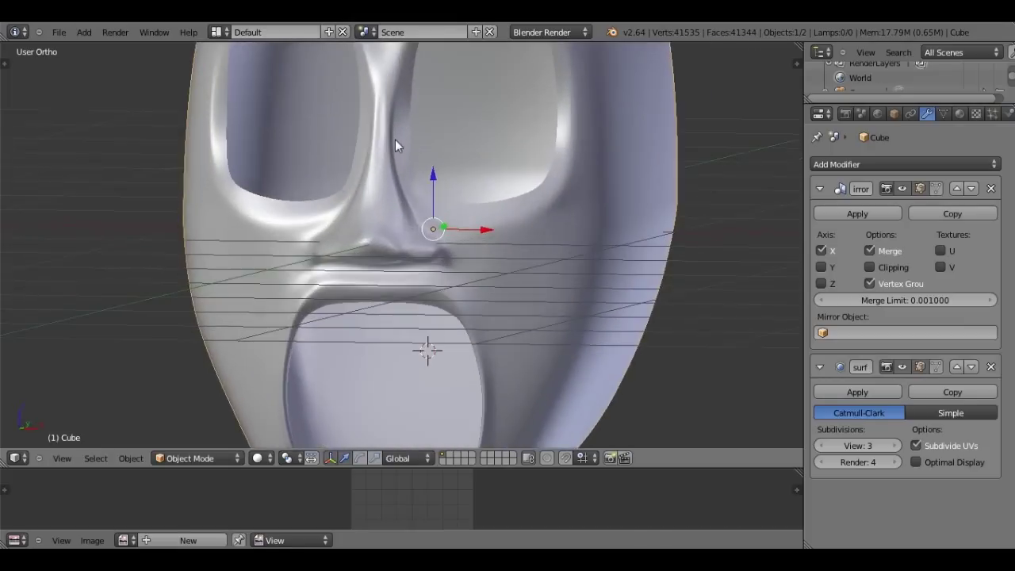
{"action": "scroll", "coordinate": [395, 127], "scroll_direction": "down", "scroll_amount": 1}
{"action": "scroll", "coordinate": [395, 117], "scroll_direction": "down", "scroll_amount": 2}
{"action": "scroll", "coordinate": [467, 245], "scroll_direction": "down", "scroll_amount": 2}
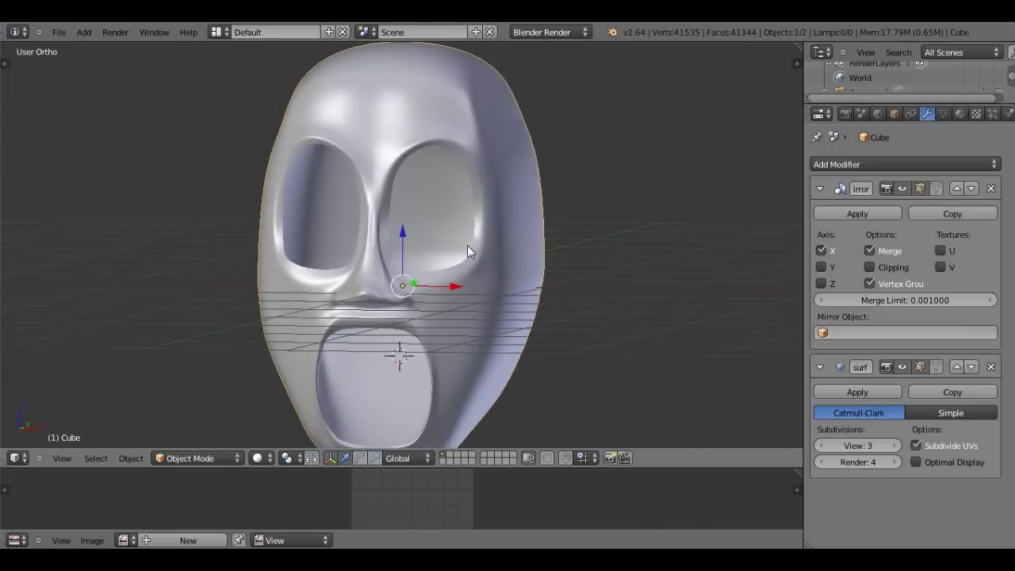
{"action": "key", "text": "KP_1"}
{"action": "scroll", "coordinate": [466, 247], "scroll_direction": "up", "scroll_amount": 5}
{"action": "scroll", "coordinate": [528, 279], "scroll_direction": "up", "scroll_amount": 3}
{"action": "key", "text": "Tab"}
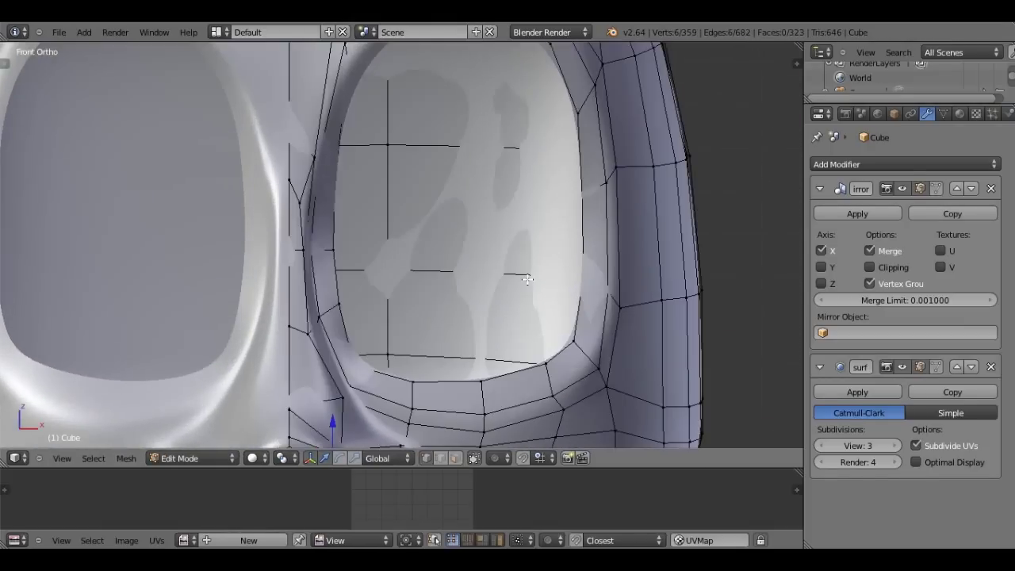
{"action": "scroll", "coordinate": [528, 279], "scroll_direction": "down", "scroll_amount": 2}
{"action": "scroll", "coordinate": [534, 203], "scroll_direction": "down", "scroll_amount": 1}
{"action": "key", "text": "ctrl+r"}
{"action": "left_click", "coordinate": [535, 203]}
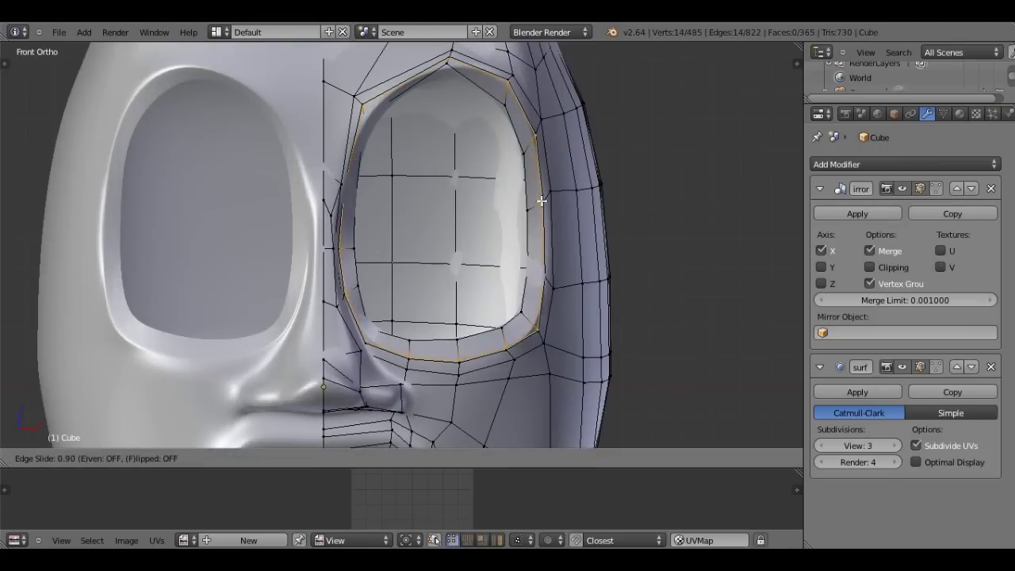
{"action": "left_click", "coordinate": [533, 207]}
- Add a second edge loop beside it, hugging the socket edge
{"action": "key", "text": "ctrl+r"}
{"action": "left_click", "coordinate": [532, 207]}
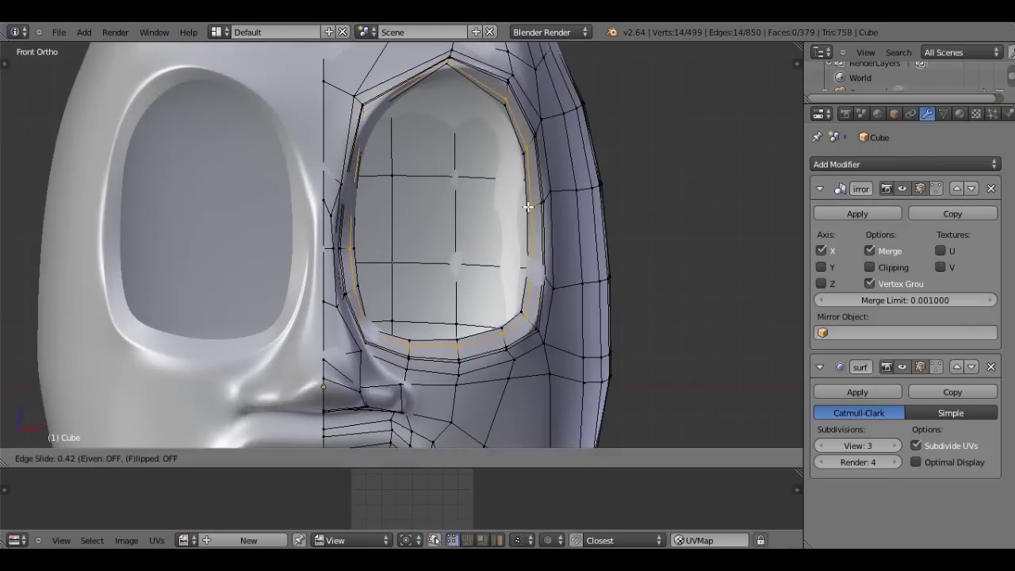
{"action": "left_click", "coordinate": [528, 207]}
{"action": "key", "text": "Tab"}
{"action": "scroll", "coordinate": [526, 207], "scroll_direction": "down", "scroll_amount": 3}
{"action": "scroll", "coordinate": [441, 213], "scroll_direction": "down", "scroll_amount": 3}
{"action": "mouse_move", "coordinate": [441, 213]}
{"action": "middle_mouse_down"}
{"action": "mouse_move", "coordinate": [376, 254]}
{"action": "mouse_move", "coordinate": [291, 232]}
{"action": "mouse_move", "coordinate": [317, 251]}
{"action": "mouse_move", "coordinate": [419, 209]}
{"action": "middle_mouse_up"}
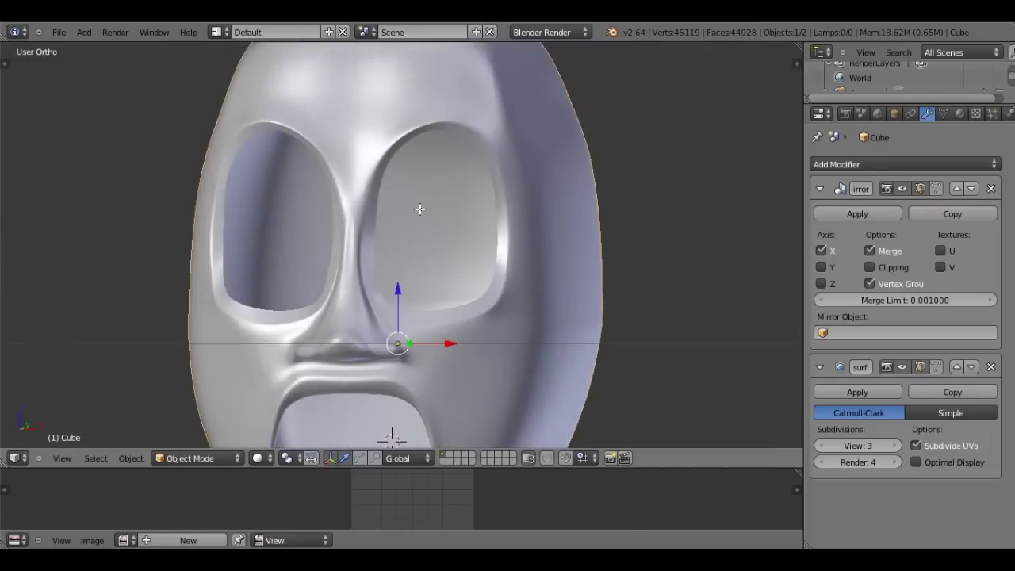
- Grow the eye-loop selection into a band of faces around the socket
{"action": "key", "text": "Tab"}
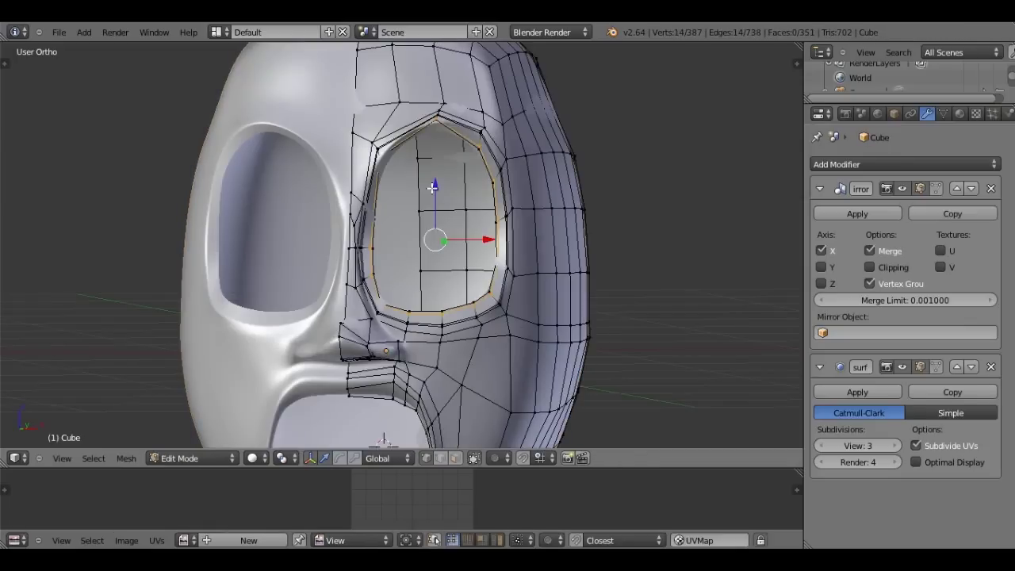
{"action": "key", "text": "ctrl+KP_Add"}
{"action": "key", "text": "ctrl+KP_Add"}
{"action": "mouse_move", "coordinate": [303, 211]}
{"action": "middle_mouse_down"}
{"action": "mouse_move", "coordinate": [389, 290]}
{"action": "mouse_move", "coordinate": [464, 235]}
{"action": "mouse_move", "coordinate": [380, 206]}
{"action": "mouse_move", "coordinate": [396, 218]}
{"action": "mouse_move", "coordinate": [381, 165]}
{"action": "middle_mouse_up"}
{"action": "scroll", "coordinate": [388, 290], "scroll_direction": "up", "scroll_amount": 5}
{"action": "scroll", "coordinate": [464, 235], "scroll_direction": "down", "scroll_amount": 4}
{"action": "key", "text": "x"}
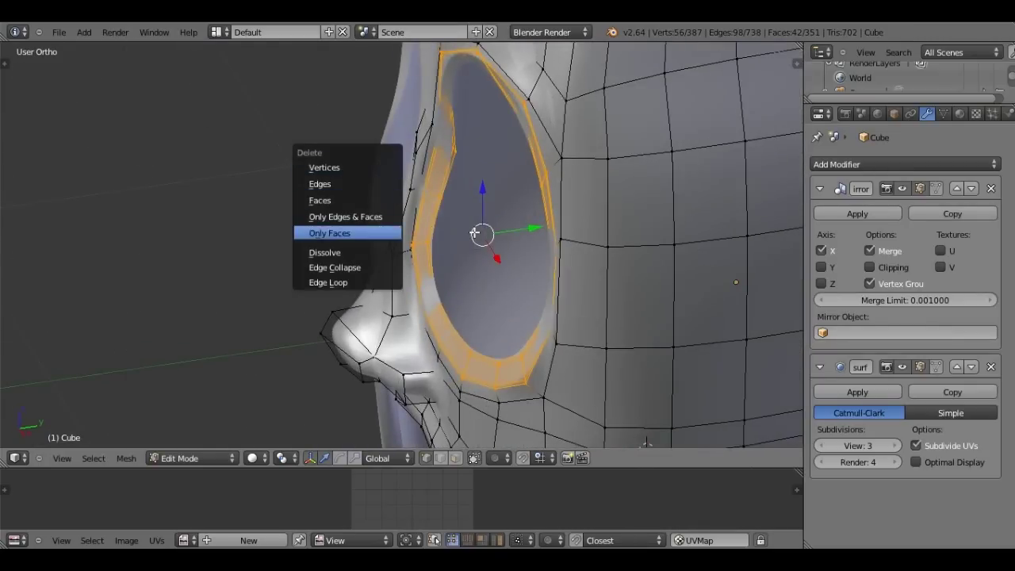
- Apply Smooth to the selected ring of vertices around the eye
{"action": "key", "text": "w"}
{"action": "left_click", "coordinate": [516, 177]}
{"action": "mouse_move", "coordinate": [516, 177]}
{"action": "middle_mouse_down"}
{"action": "mouse_move", "coordinate": [555, 191]}
{"action": "mouse_move", "coordinate": [597, 178]}
{"action": "middle_mouse_up"}
{"action": "scroll", "coordinate": [600, 172], "scroll_direction": "up", "scroll_amount": 3}
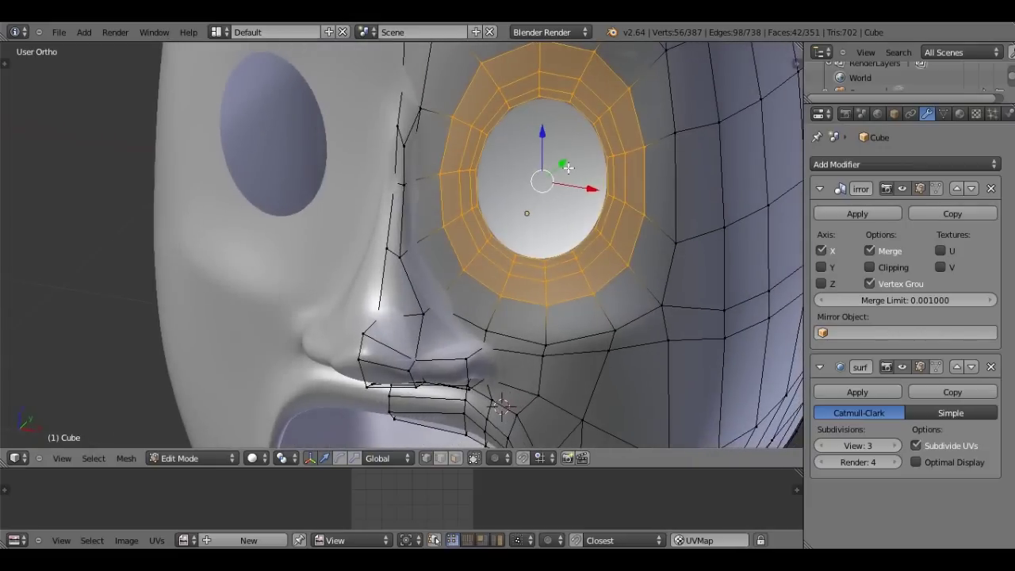
{"action": "key", "text": "ctrl+z"}
{"action": "key", "text": "x"}
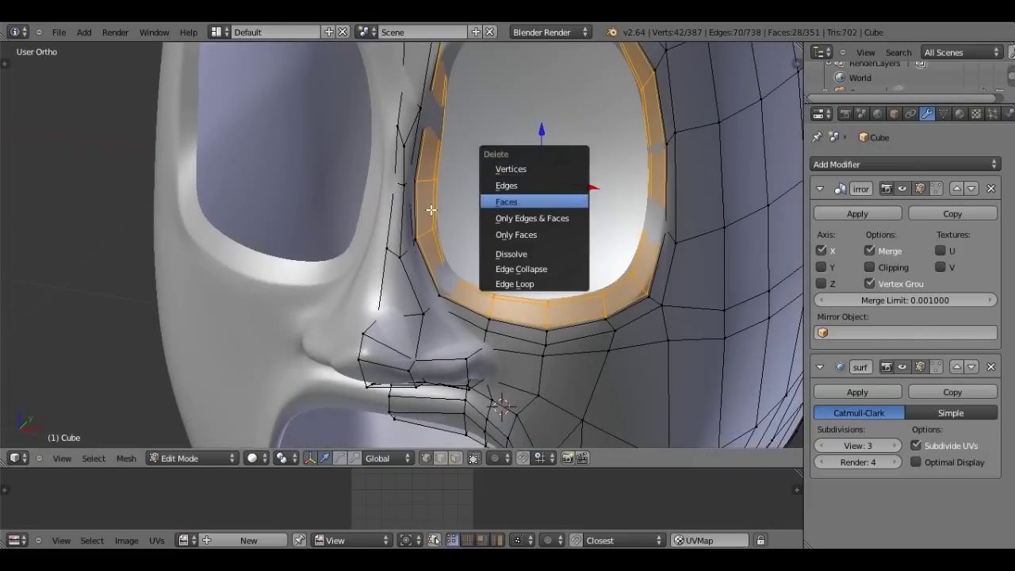
{"action": "key", "text": "w"}
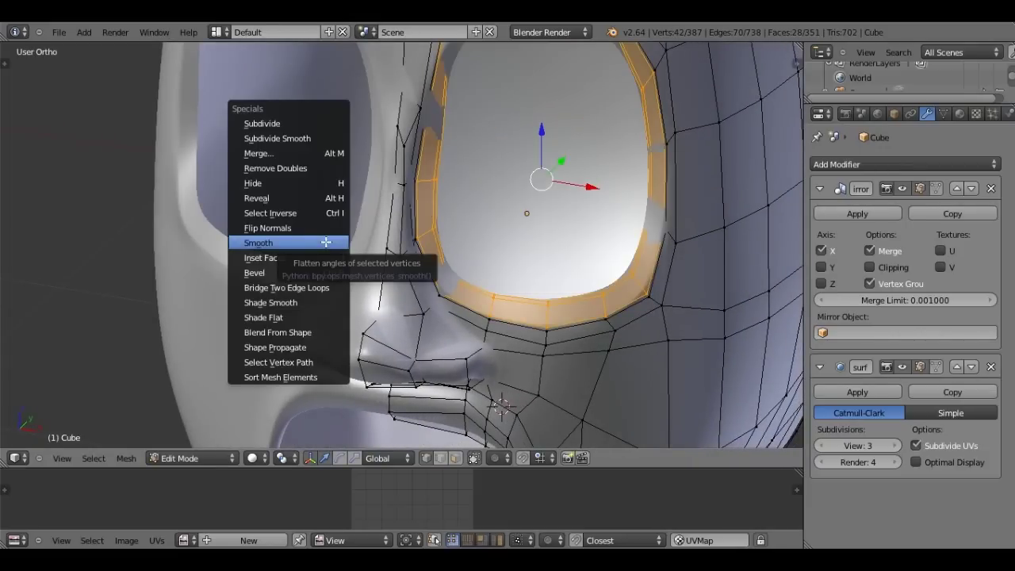
{"action": "left_click", "coordinate": [326, 243]}
{"action": "scroll", "coordinate": [333, 238], "scroll_direction": "down", "scroll_amount": 5}
{"action": "middle_click_drag", "start_coordinate": [335, 236], "coordinate": [377, 250]}
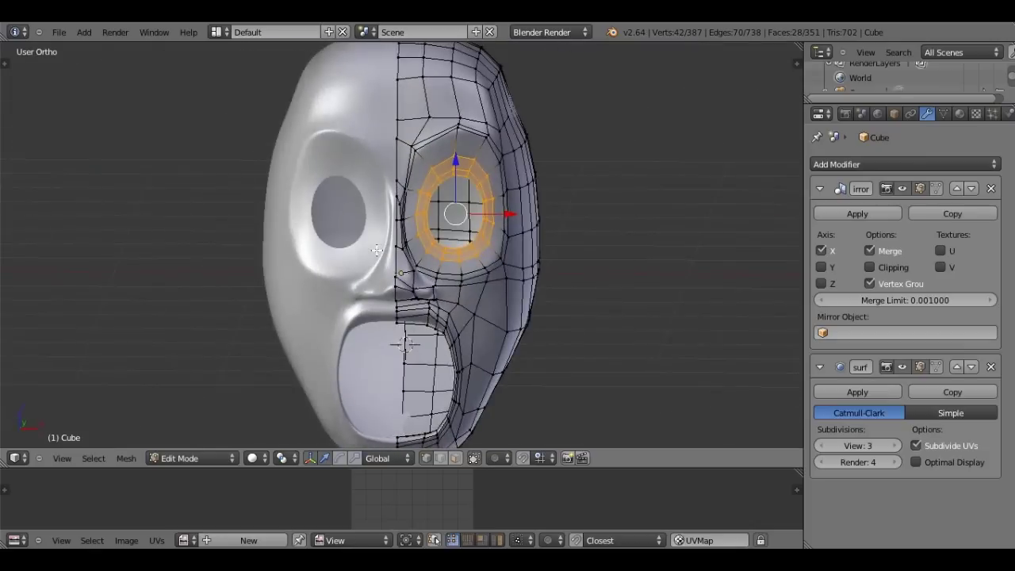
- From the front view, scale the inner eye ring up about 1.37 times
{"action": "key", "text": "KP_1"}
{"action": "scroll", "coordinate": [377, 251], "scroll_direction": "up", "scroll_amount": 2}
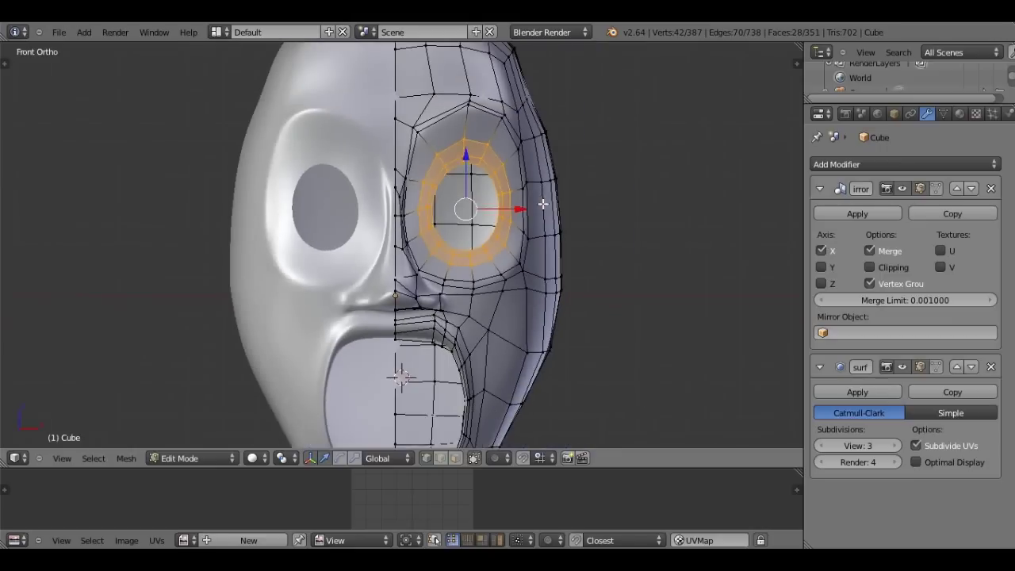
{"action": "key", "text": "s"}
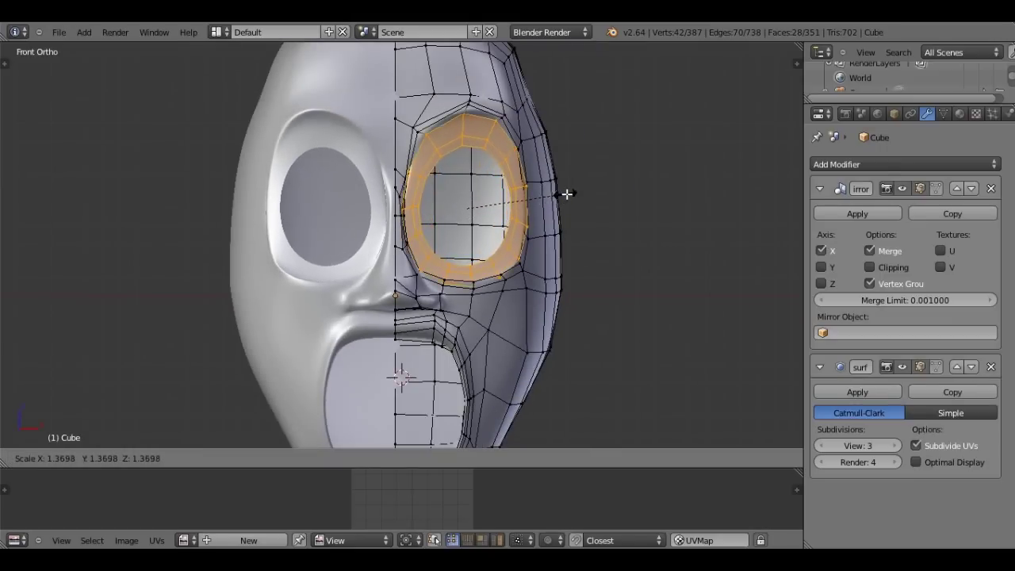
{"action": "right_click", "coordinate": [568, 192]}
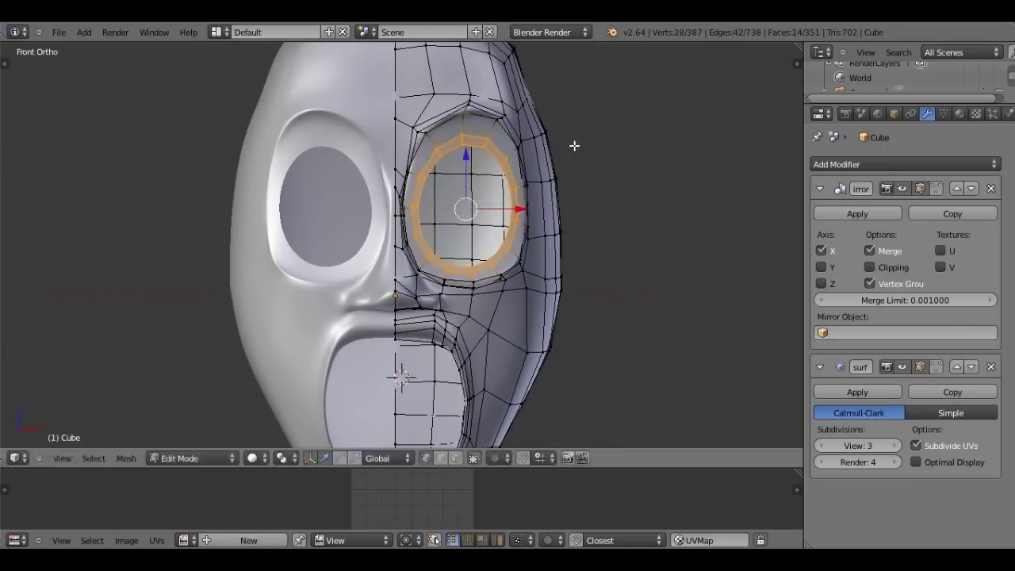
- Stretch the inner eye loop taller along the Z axis
{"action": "key", "text": "s"}
{"action": "key", "text": "z"}
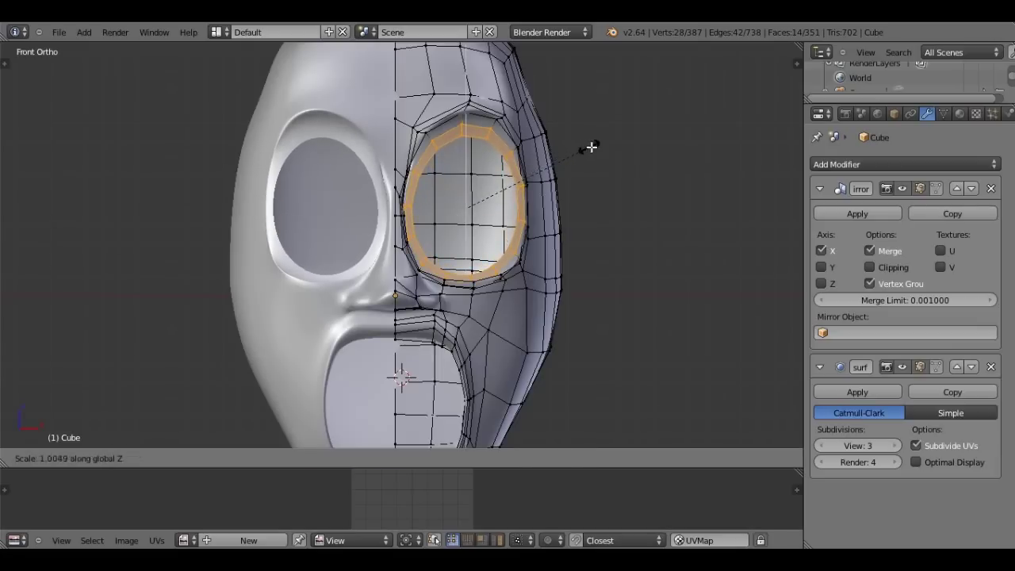
{"action": "left_click", "coordinate": [594, 144]}
{"action": "key", "text": "f"}
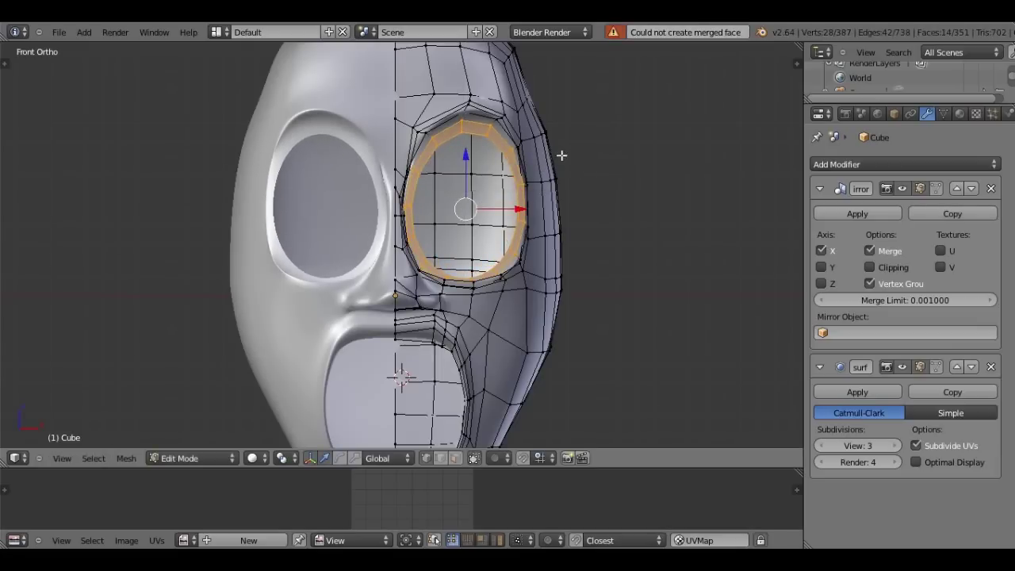
- Push the eye ring back into the head, checking it from the right side view
{"action": "key", "text": "g"}
{"action": "left_click", "coordinate": [478, 216]}
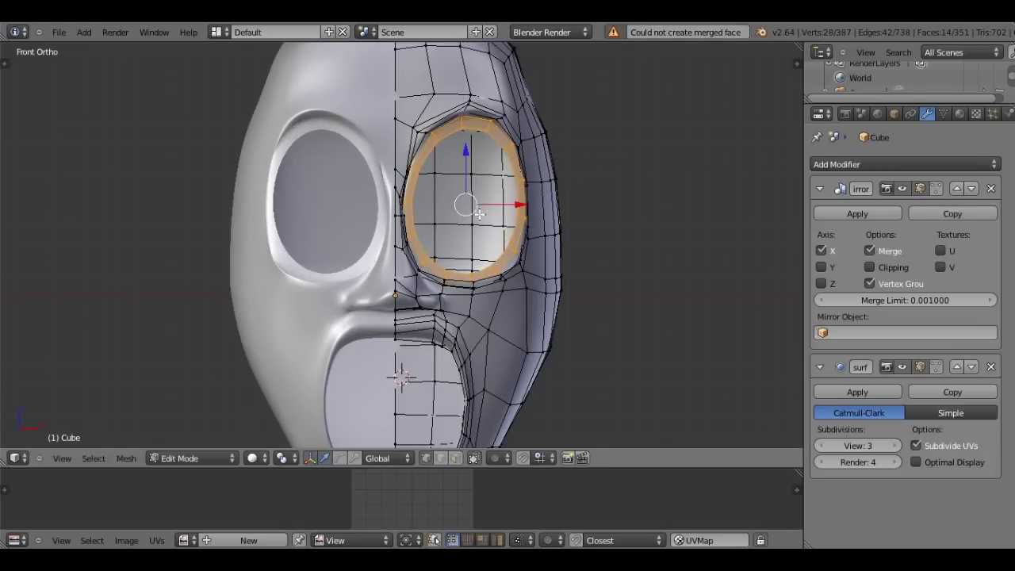
{"action": "scroll", "coordinate": [478, 216], "scroll_direction": "up", "scroll_amount": 2}
{"action": "scroll", "coordinate": [389, 420], "scroll_direction": "down", "scroll_amount": 2}
{"action": "key", "text": "KP_3"}
{"action": "scroll", "coordinate": [532, 206], "scroll_direction": "up", "scroll_amount": 3}
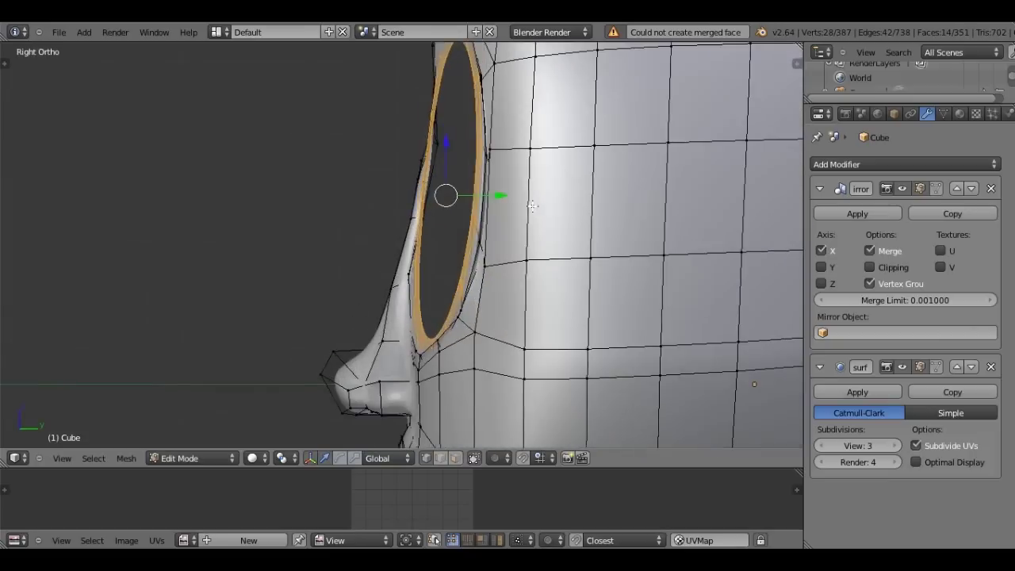
{"action": "key", "text": "g"}
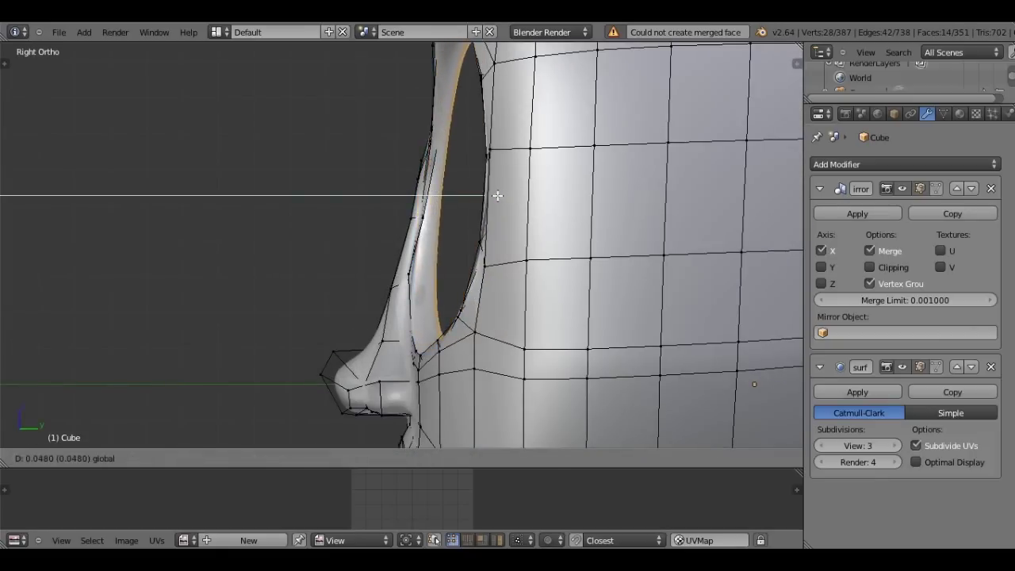
{"action": "left_click", "coordinate": [508, 196]}
- In front view, stretch the eye loop vertically once more
{"action": "middle_click_drag", "start_coordinate": [508, 195], "coordinate": [619, 216]}
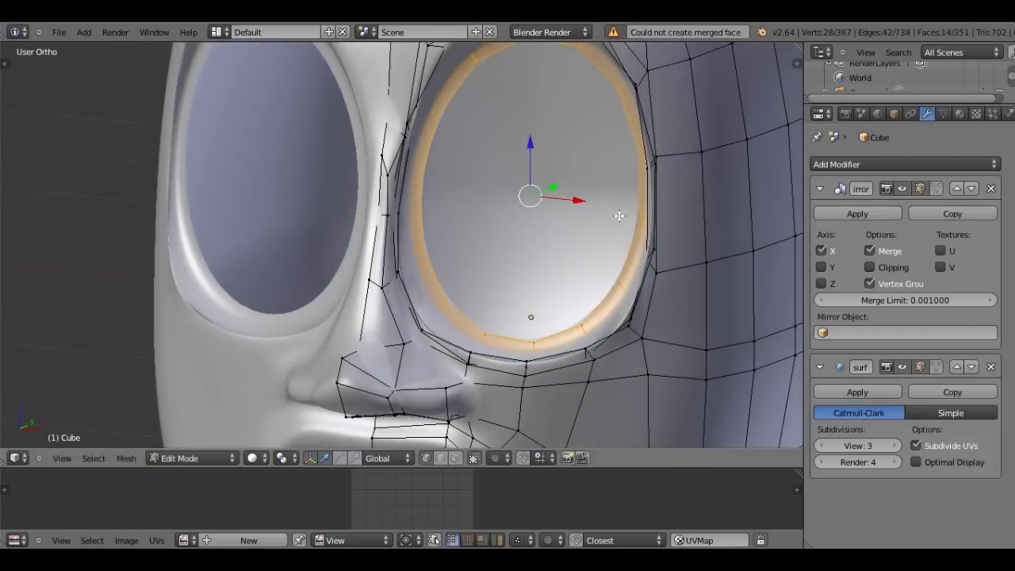
{"action": "key", "text": "KP_1"}
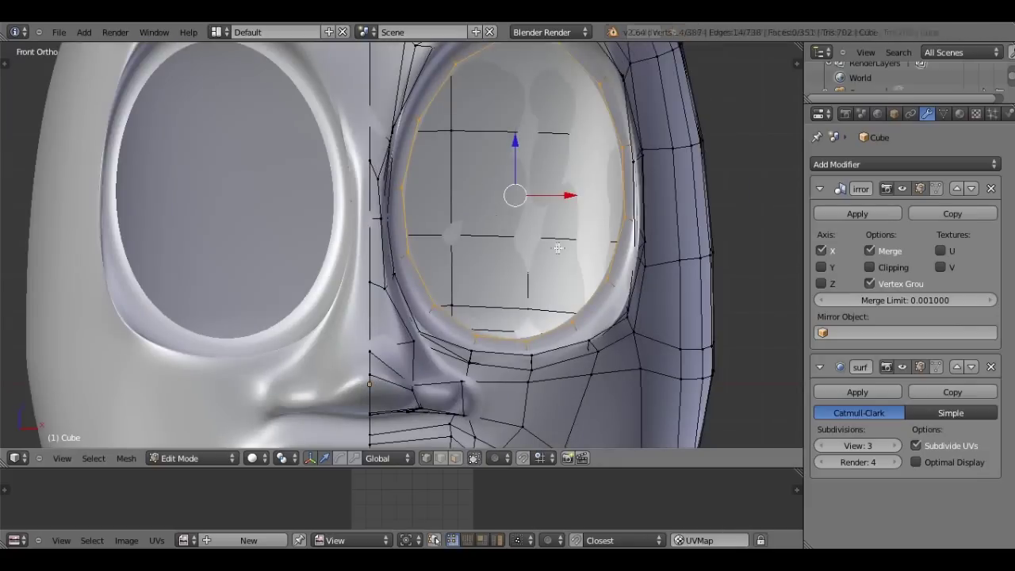
{"action": "scroll", "coordinate": [556, 248], "scroll_direction": "down", "scroll_amount": 2}
{"action": "key", "text": "s"}
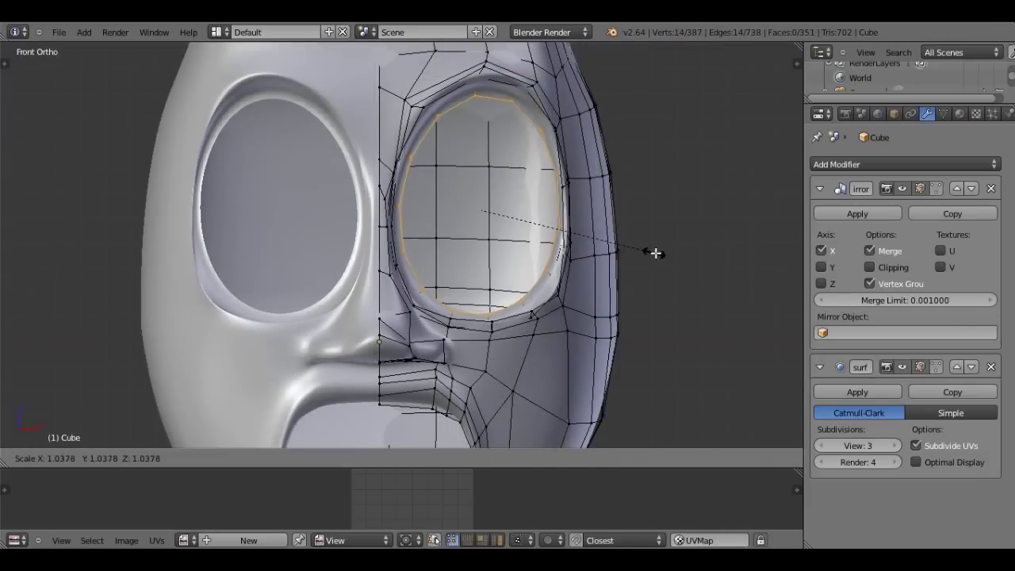
{"action": "key", "text": "z"}
{"action": "left_click", "coordinate": [665, 255]}
- Extrude the eye loop into a new inner band of faces
{"action": "key", "text": "Tab"}
{"action": "mouse_move", "coordinate": [665, 255]}
{"action": "middle_mouse_down"}
{"action": "mouse_move", "coordinate": [522, 268]}
{"action": "mouse_move", "coordinate": [530, 288]}
{"action": "mouse_move", "coordinate": [579, 289]}
{"action": "mouse_move", "coordinate": [443, 273]}
{"action": "middle_mouse_up"}
{"action": "key", "text": "Tab"}
{"action": "key", "text": "e"}
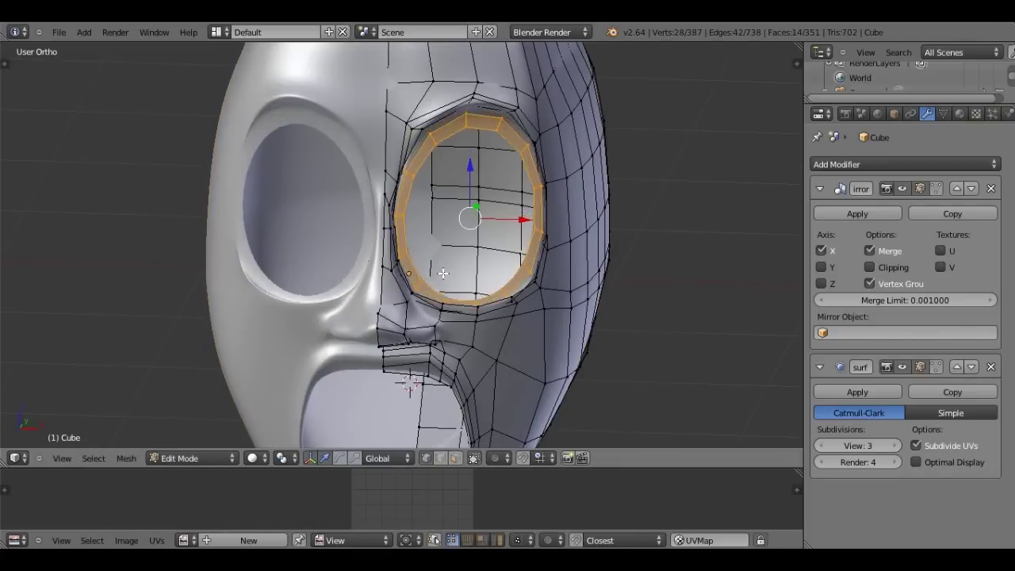
- Select the inner eye edge loop and smooth it
{"action": "key", "text": "Tab"}
{"action": "mouse_move", "coordinate": [443, 273]}
{"action": "middle_mouse_down"}
{"action": "mouse_move", "coordinate": [359, 282]}
{"action": "mouse_move", "coordinate": [410, 211]}
{"action": "mouse_move", "coordinate": [391, 246]}
{"action": "mouse_move", "coordinate": [460, 243]}
{"action": "mouse_move", "coordinate": [445, 223]}
{"action": "middle_mouse_up"}
{"action": "key", "text": "Tab"}
{"action": "scroll", "coordinate": [391, 246], "scroll_direction": "up", "scroll_amount": 4}
{"action": "right_click", "coordinate": [445, 224], "text": "alt"}
{"action": "key", "text": "w"}
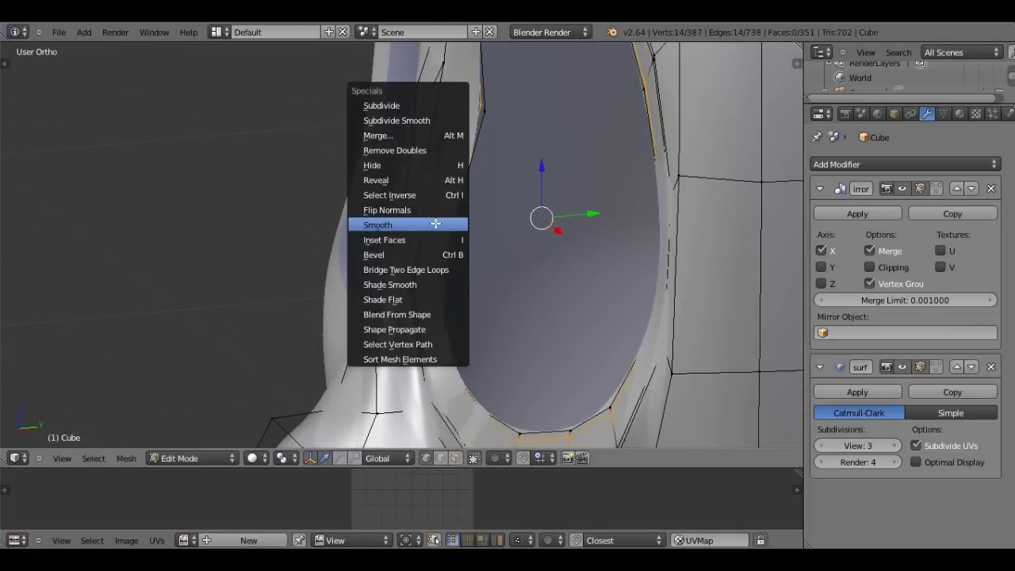
{"action": "left_click", "coordinate": [435, 224]}
{"action": "scroll", "coordinate": [436, 224], "scroll_direction": "down", "scroll_amount": 3}
{"action": "key", "text": "Tab"}
- Apply a second smoothing pass to the inner eye loop
{"action": "mouse_move", "coordinate": [435, 224]}
{"action": "middle_mouse_down"}
{"action": "mouse_move", "coordinate": [635, 243]}
{"action": "mouse_move", "coordinate": [428, 253]}
{"action": "mouse_move", "coordinate": [422, 209]}
{"action": "mouse_move", "coordinate": [454, 218]}
{"action": "mouse_move", "coordinate": [455, 229]}
{"action": "mouse_move", "coordinate": [575, 235]}
{"action": "middle_mouse_up"}
{"action": "scroll", "coordinate": [593, 249], "scroll_direction": "down", "scroll_amount": 2}
{"action": "scroll", "coordinate": [423, 259], "scroll_direction": "up", "scroll_amount": 3}
{"action": "key", "text": "Tab"}
{"action": "scroll", "coordinate": [422, 210], "scroll_direction": "up", "scroll_amount": 3}
{"action": "key", "text": "w"}
{"action": "left_click", "coordinate": [456, 229]}
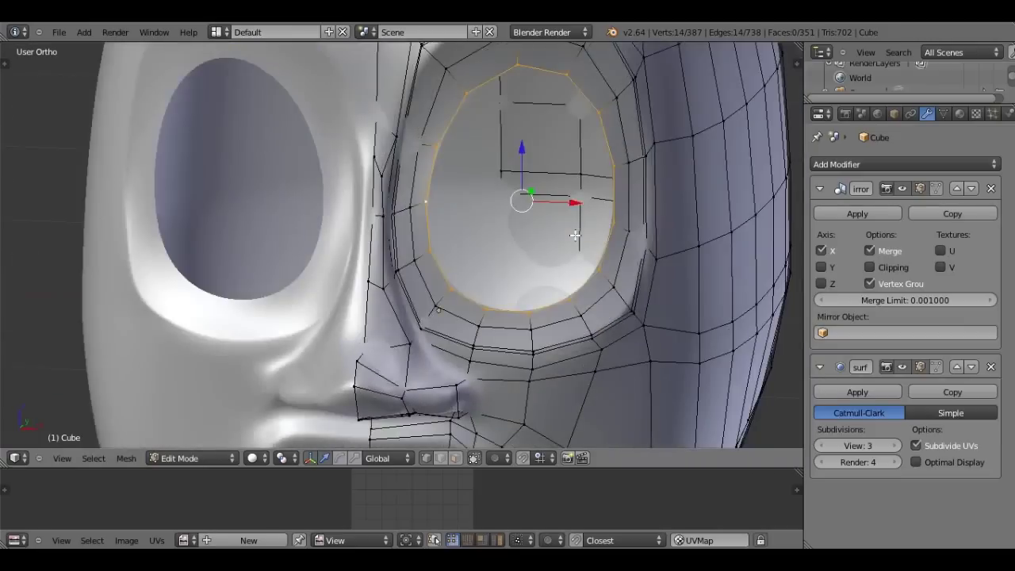
- In front view, enlarge the inner eye loop to widen the socket
{"action": "key", "text": "KP_1"}
{"action": "scroll", "coordinate": [583, 235], "scroll_direction": "down", "scroll_amount": 1}
{"action": "key", "text": "s"}
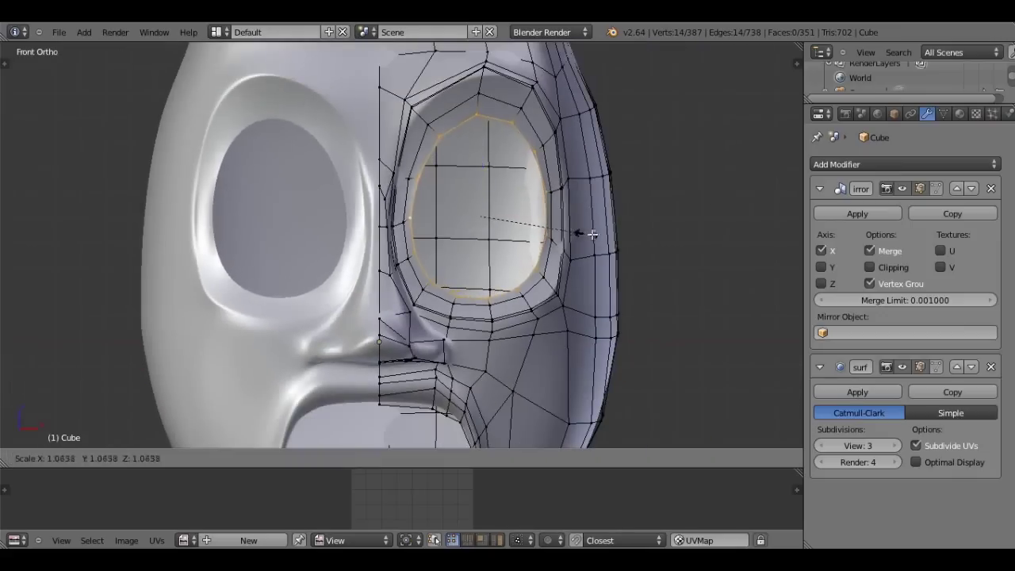
{"action": "left_click", "coordinate": [594, 233]}
- Scale the inner eye loop up slightly more, about 1.07 times
{"action": "key", "text": "KP_6"}
{"action": "key", "text": "KP_6"}
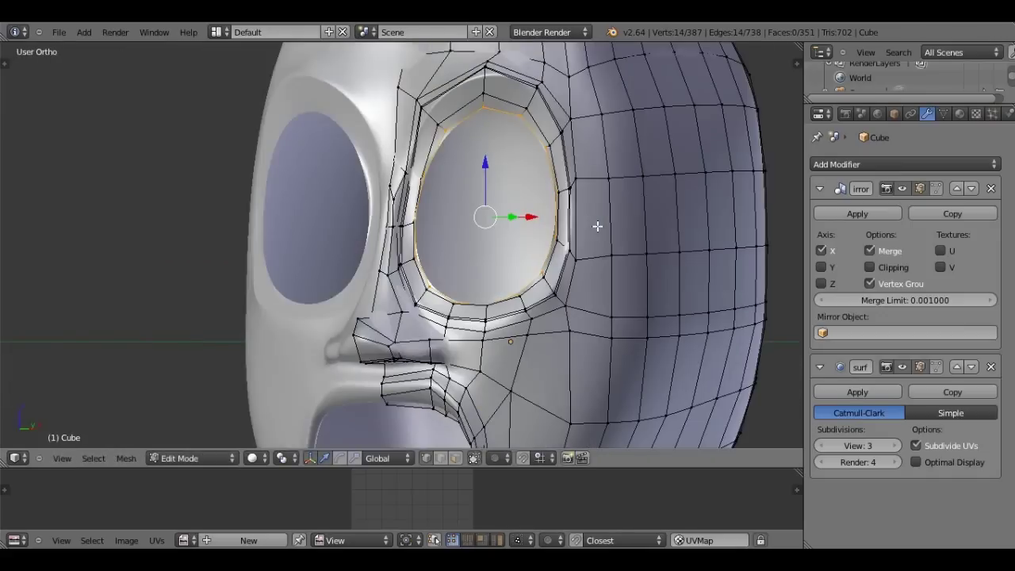
{"action": "key", "text": "KP_3"}
{"action": "key", "text": "Tab"}
{"action": "mouse_move", "coordinate": [598, 226]}
{"action": "middle_mouse_down"}
{"action": "mouse_move", "coordinate": [520, 230]}
{"action": "mouse_move", "coordinate": [569, 229]}
{"action": "mouse_move", "coordinate": [496, 249]}
{"action": "mouse_move", "coordinate": [569, 252]}
{"action": "middle_mouse_up"}
{"action": "key", "text": "Tab"}
{"action": "scroll", "coordinate": [496, 250], "scroll_direction": "up", "scroll_amount": 3}
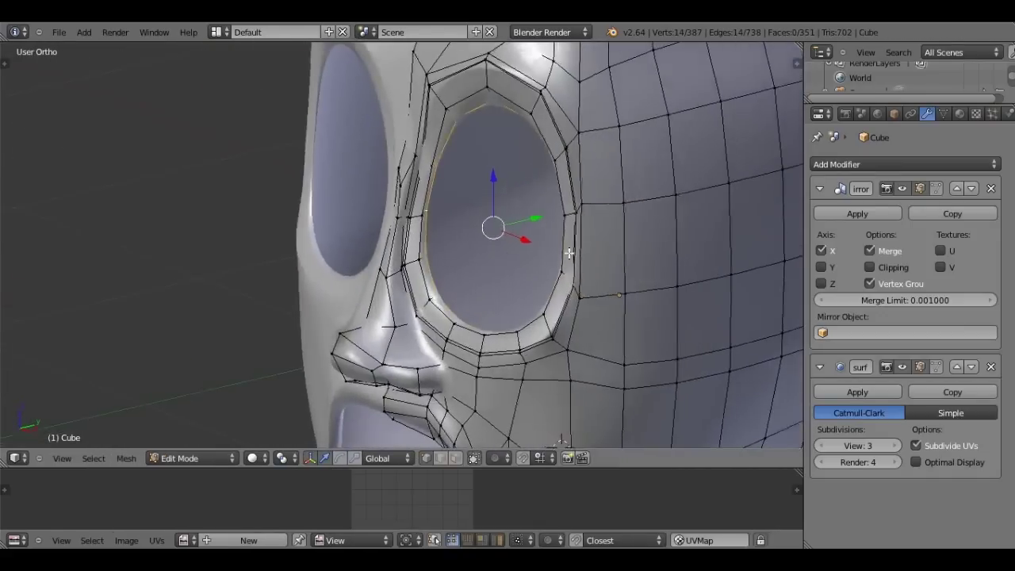
{"action": "key", "text": "s"}
{"action": "left_click", "coordinate": [566, 252]}
- Inspect the finished eye socket in Object Mode from a straight front view
{"action": "key", "text": "Tab"}
{"action": "scroll", "coordinate": [562, 249], "scroll_direction": "down", "scroll_amount": 5}
{"action": "mouse_move", "coordinate": [561, 249]}
{"action": "middle_mouse_down"}
{"action": "mouse_move", "coordinate": [534, 226]}
{"action": "mouse_move", "coordinate": [452, 242]}
{"action": "mouse_move", "coordinate": [501, 249]}
{"action": "middle_mouse_up"}
{"action": "key", "text": "KP_1"}
{"action": "scroll", "coordinate": [373, 205], "scroll_direction": "up", "scroll_amount": 3}
{"action": "scroll", "coordinate": [381, 175], "scroll_direction": "up", "scroll_amount": 1}
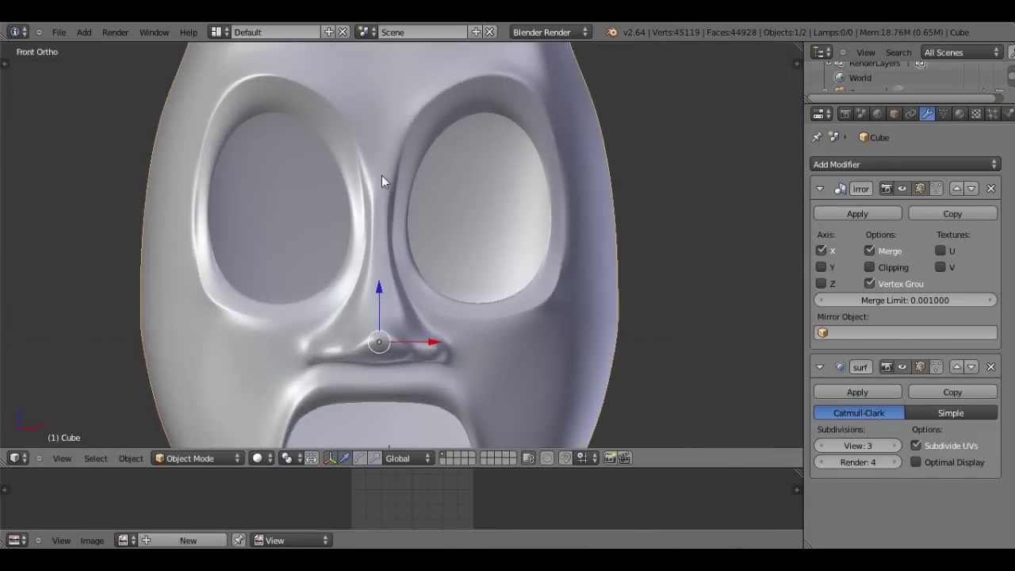
{"action": "scroll", "coordinate": [409, 181], "scroll_direction": "down", "scroll_amount": 1}
{"action": "scroll", "coordinate": [413, 178], "scroll_direction": "down", "scroll_amount": 2}
{"action": "scroll", "coordinate": [413, 178], "scroll_direction": "down", "scroll_amount": 1, "text": "shift"}
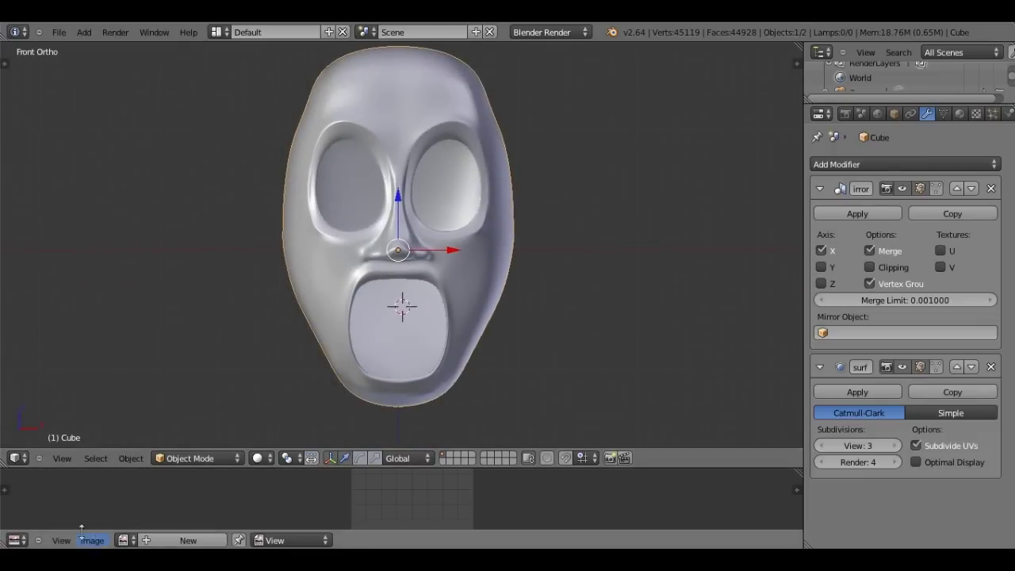
{"action": "left_click", "coordinate": [125, 540]}
{"action": "left_click", "coordinate": [167, 386]}
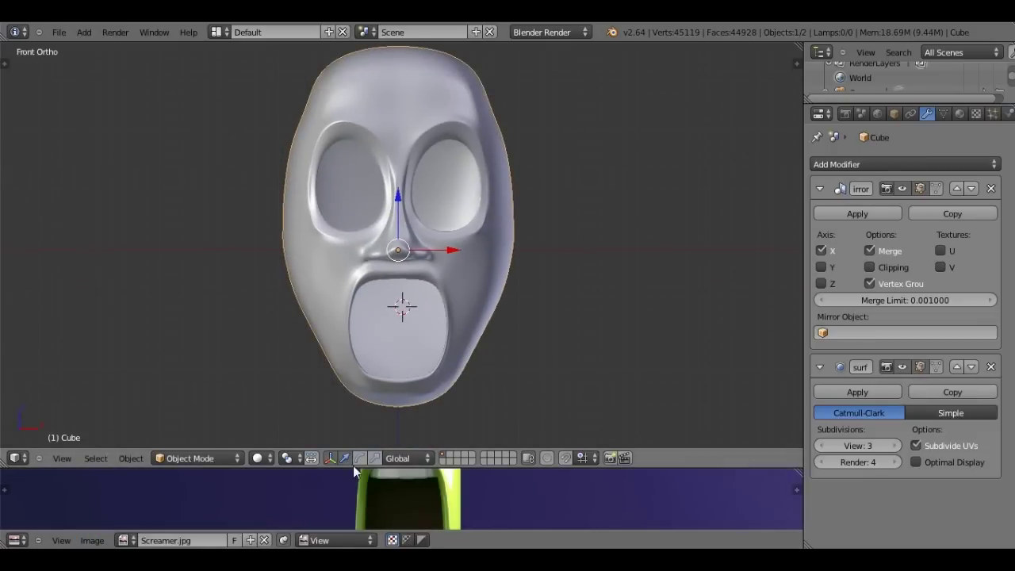
{"action": "left_click_drag", "start_coordinate": [353, 467], "coordinate": [356, 62]}
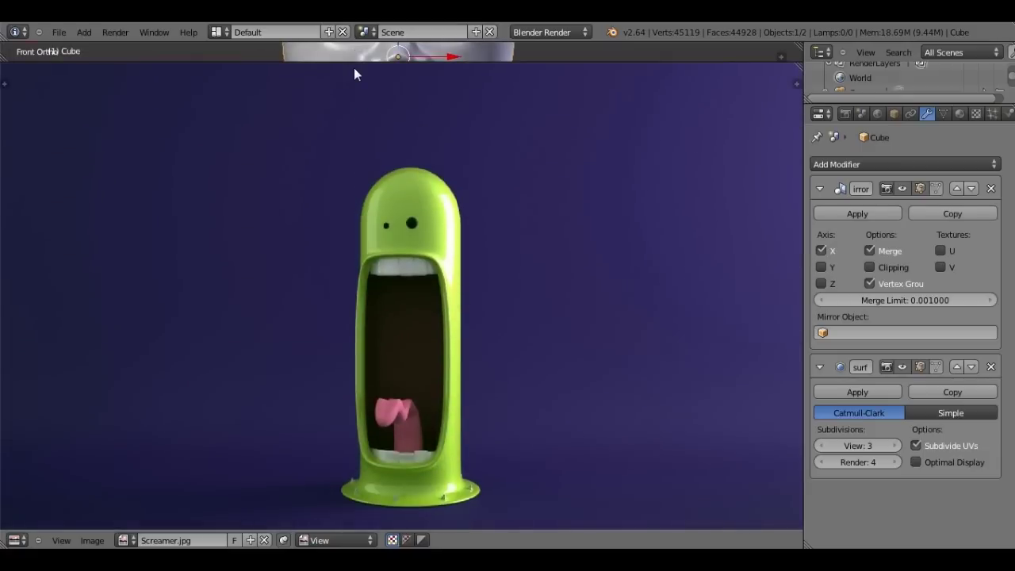
{"action": "scroll", "coordinate": [398, 433], "scroll_direction": "up", "scroll_amount": 1}
{"action": "scroll", "coordinate": [398, 433], "scroll_direction": "up", "scroll_amount": 1}
{"action": "scroll", "coordinate": [585, 63], "scroll_direction": "down", "scroll_amount": 1}
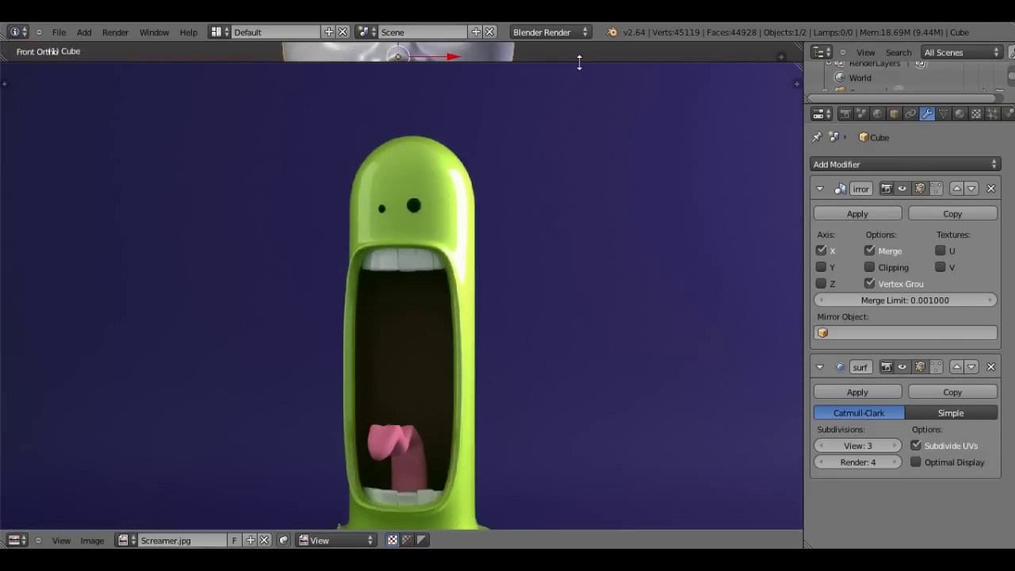
{"action": "left_click_drag", "start_coordinate": [579, 62], "coordinate": [555, 519]}
{"action": "scroll", "coordinate": [347, 336], "scroll_direction": "up", "scroll_amount": 2}
{"action": "mouse_move", "coordinate": [348, 336]}
{"action": "middle_mouse_down", "text": "shift"}
{"action": "mouse_move", "coordinate": [373, 213]}
{"action": "mouse_move", "coordinate": [412, 215]}
{"action": "middle_mouse_up", "text": "shift"}
{"action": "key", "text": "z"}
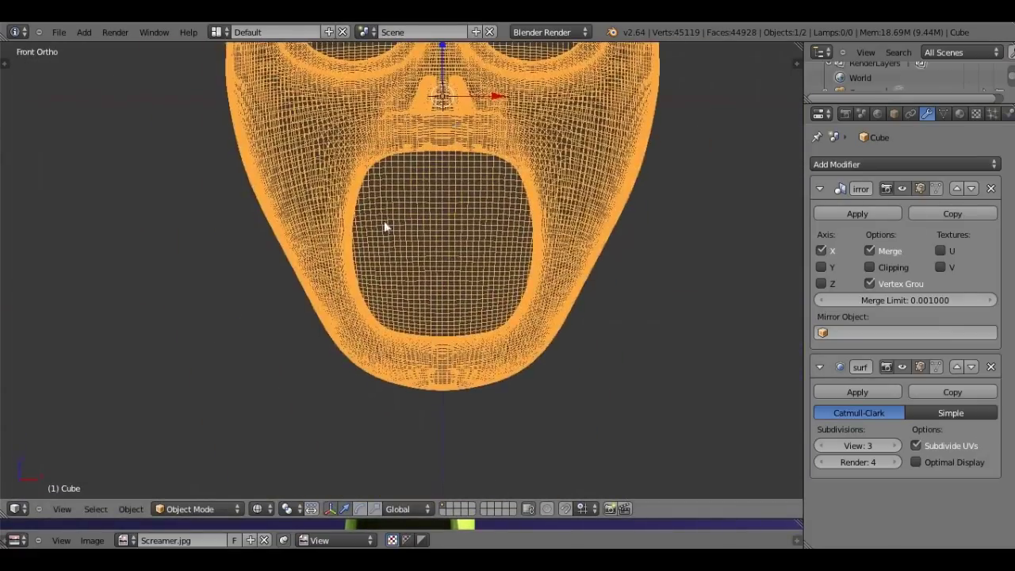
{"action": "scroll", "coordinate": [384, 221], "scroll_direction": "up", "scroll_amount": 1}
{"action": "scroll", "coordinate": [329, 227], "scroll_direction": "up", "scroll_amount": 2}
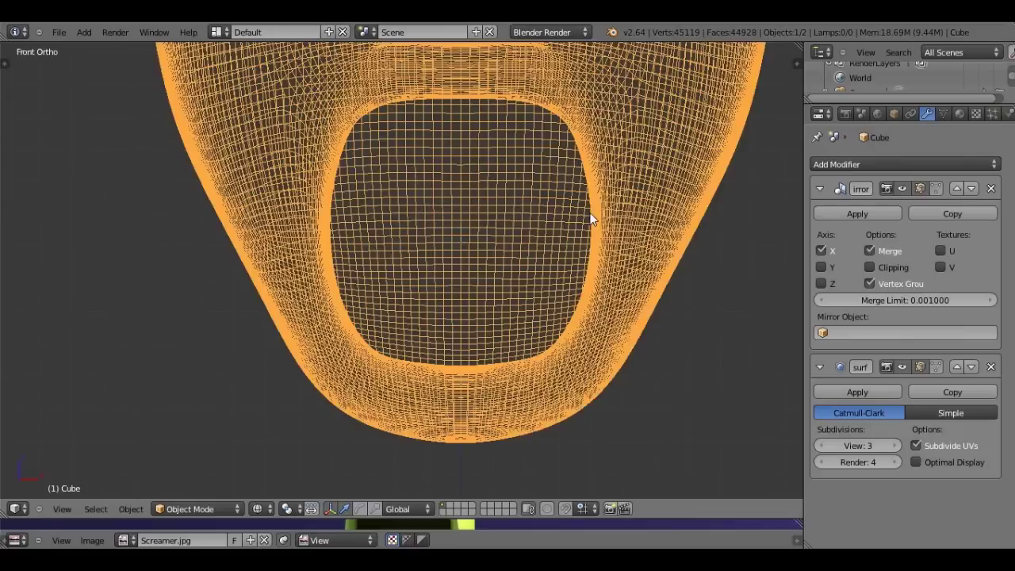
{"action": "scroll", "coordinate": [591, 218], "scroll_direction": "down", "scroll_amount": 6}
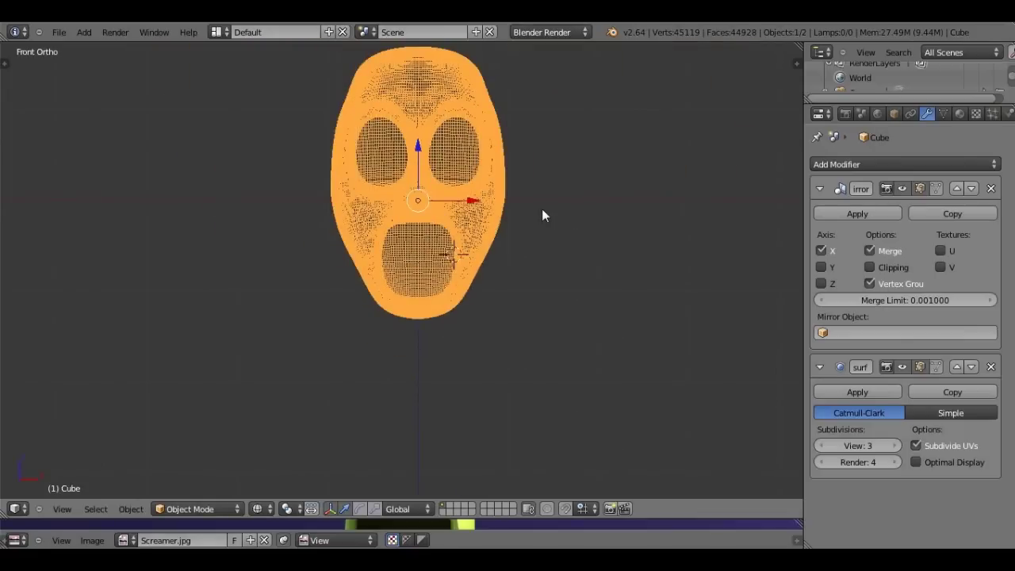
{"action": "scroll", "coordinate": [386, 257], "scroll_direction": "down", "scroll_amount": 1}
{"action": "key", "text": "z"}
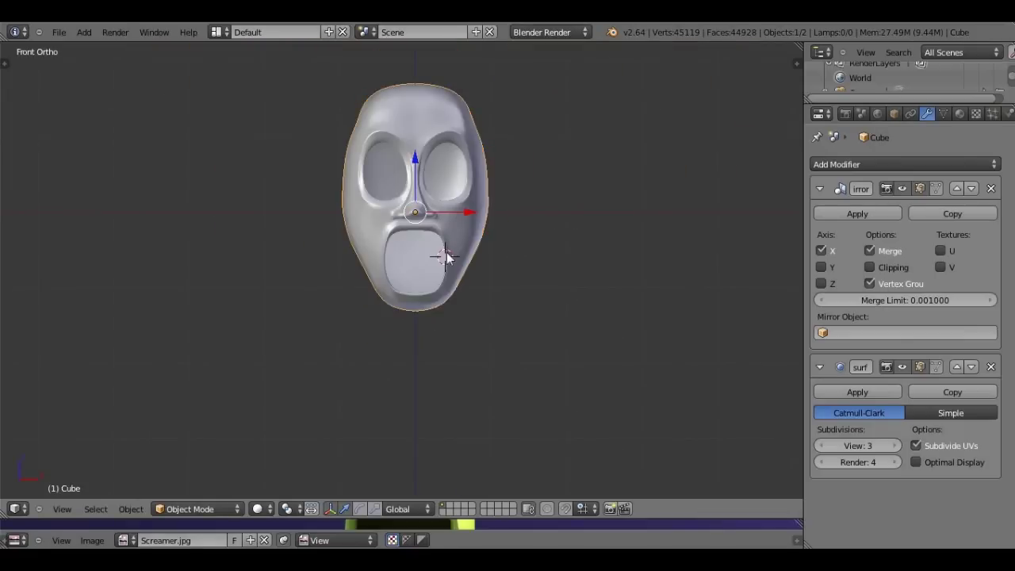
{"action": "scroll", "coordinate": [446, 256], "scroll_direction": "down", "scroll_amount": 2}
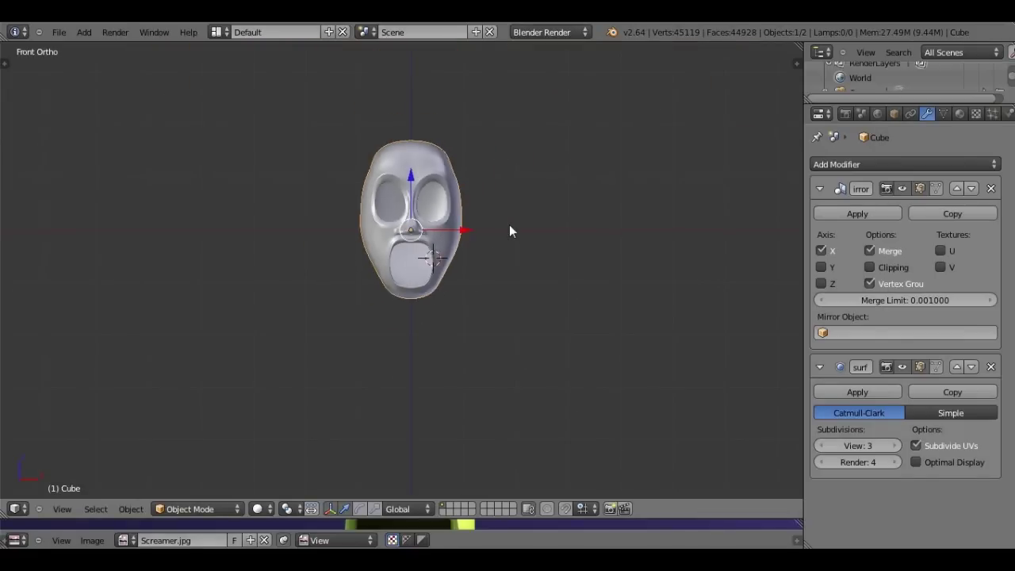
{"action": "scroll", "coordinate": [401, 353], "scroll_direction": "up", "scroll_amount": 3}
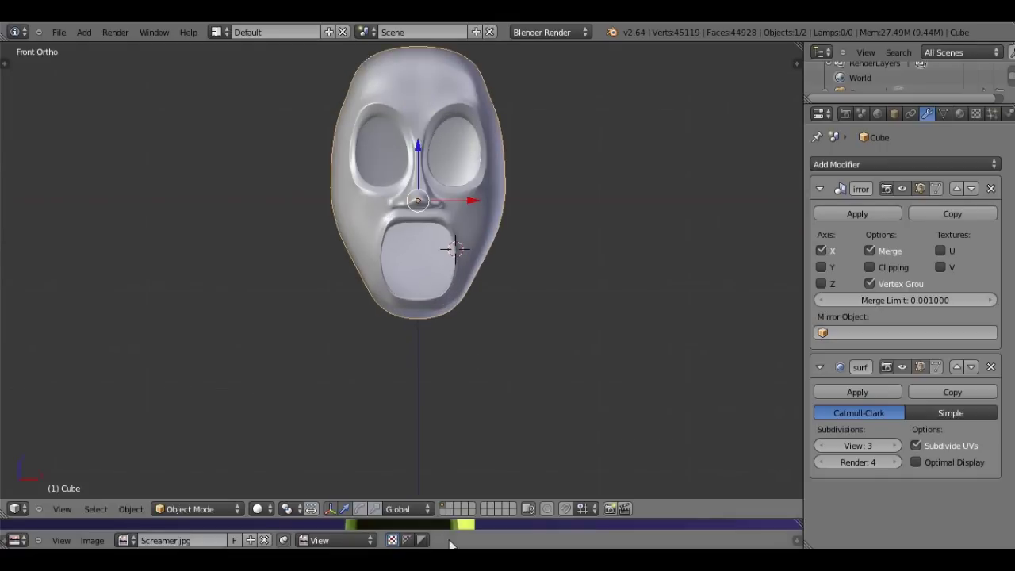
{"action": "key", "text": "x"}
{"action": "left_click", "coordinate": [464, 249]}
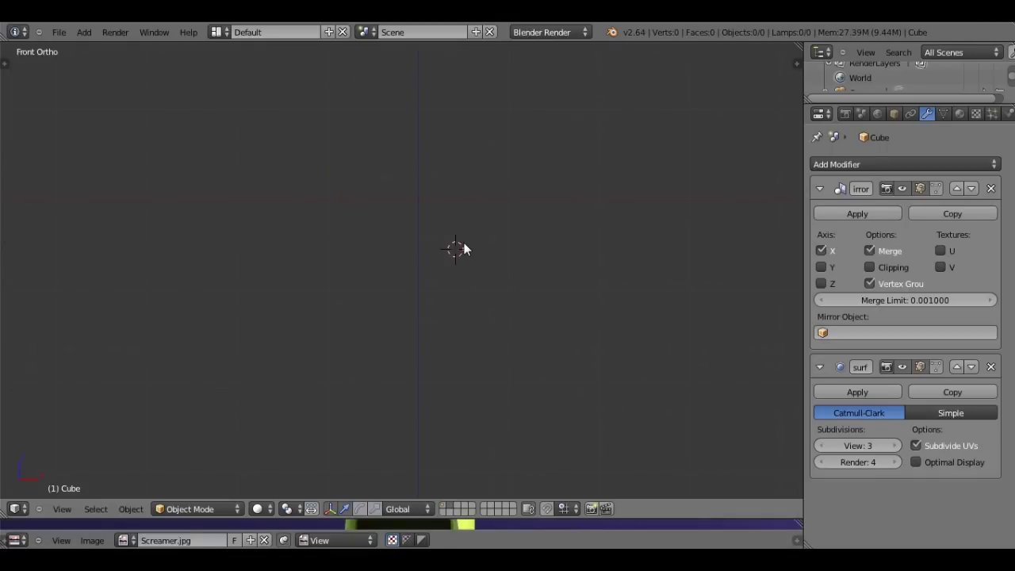
- Add a new cube and scale it down to 0.2
{"action": "key", "text": "shift+a"}
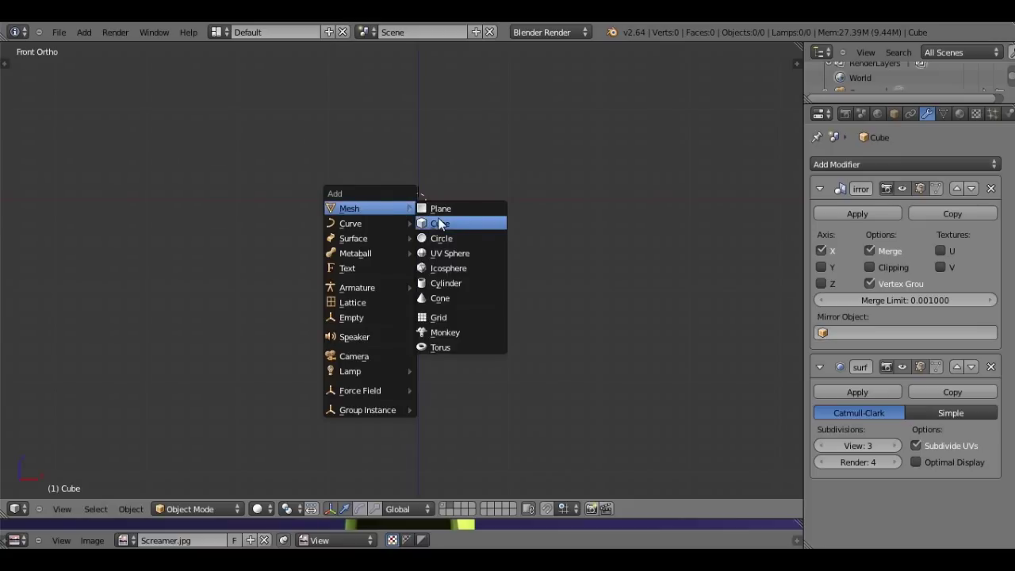
{"action": "left_click", "coordinate": [440, 224]}
{"action": "type", "text": "s.2"}
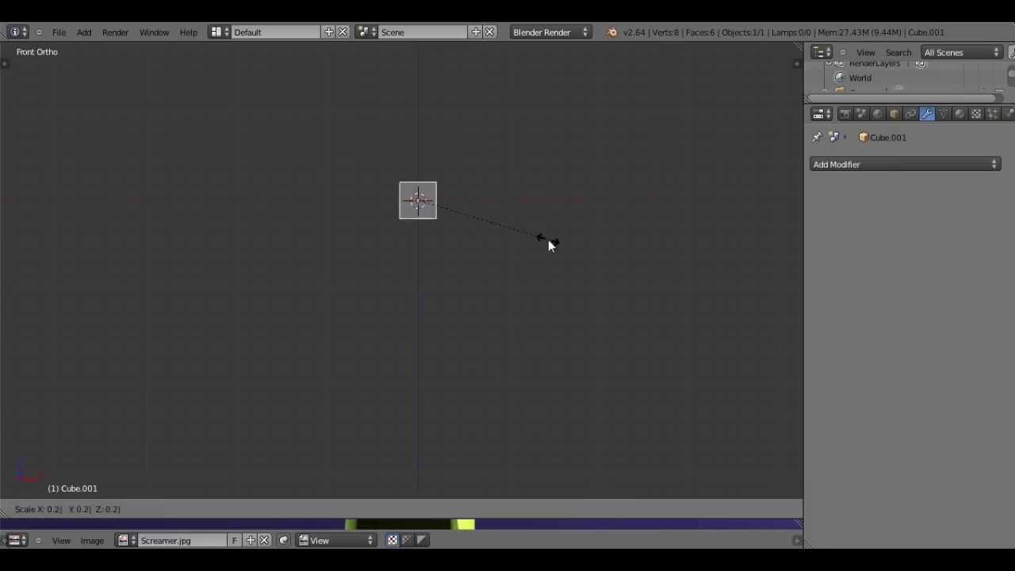
{"action": "key", "text": "Return"}
{"action": "scroll", "coordinate": [548, 239], "scroll_direction": "up", "scroll_amount": 1}
- Add a Mirror modifier and shift the cube's mesh sideways off the mirror seam
{"action": "key", "text": "KP_8"}
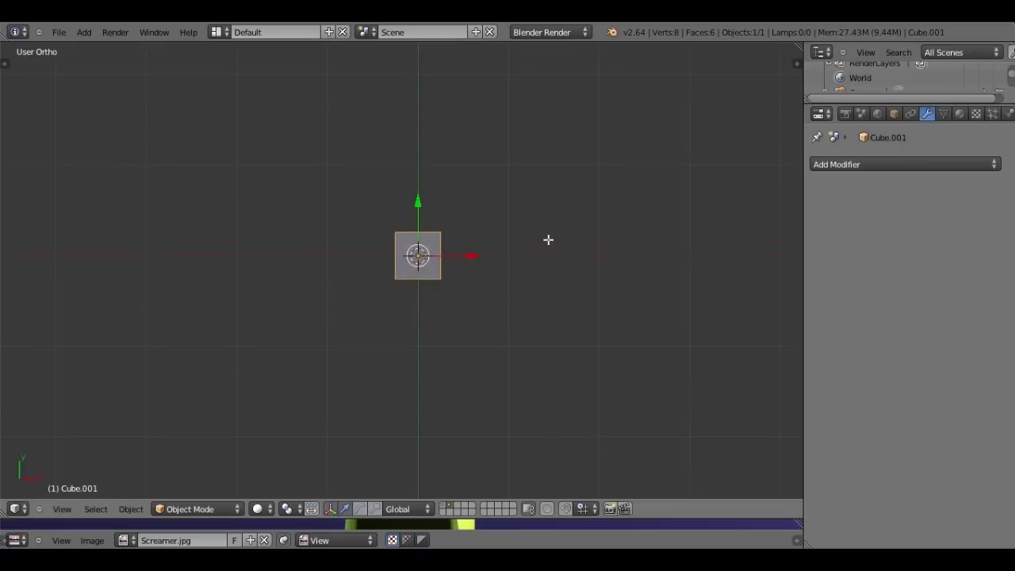
{"action": "key", "text": "Tab"}
{"action": "key", "text": "KP_7"}
{"action": "left_click", "coordinate": [872, 164]}
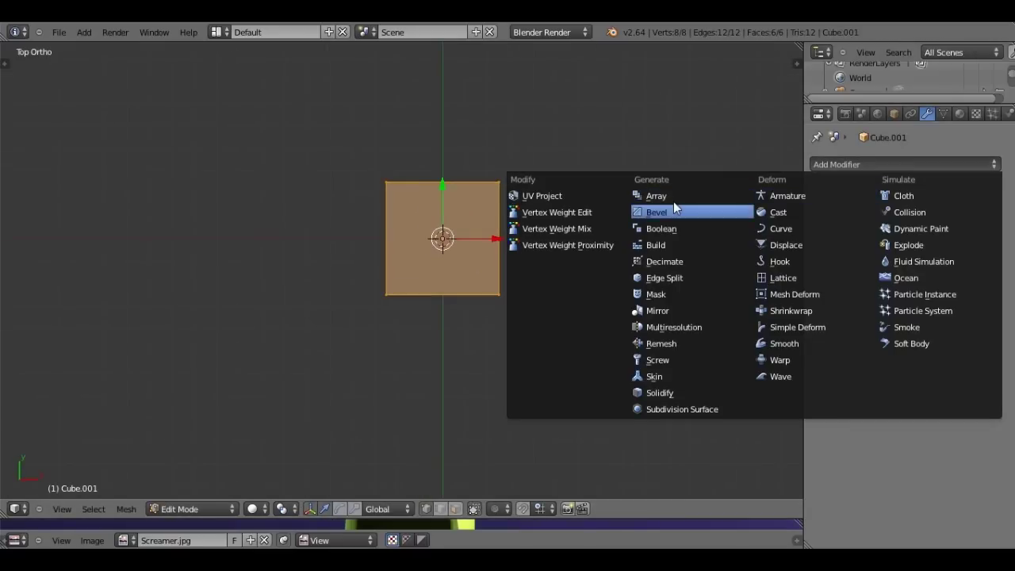
{"action": "left_click", "coordinate": [658, 310]}
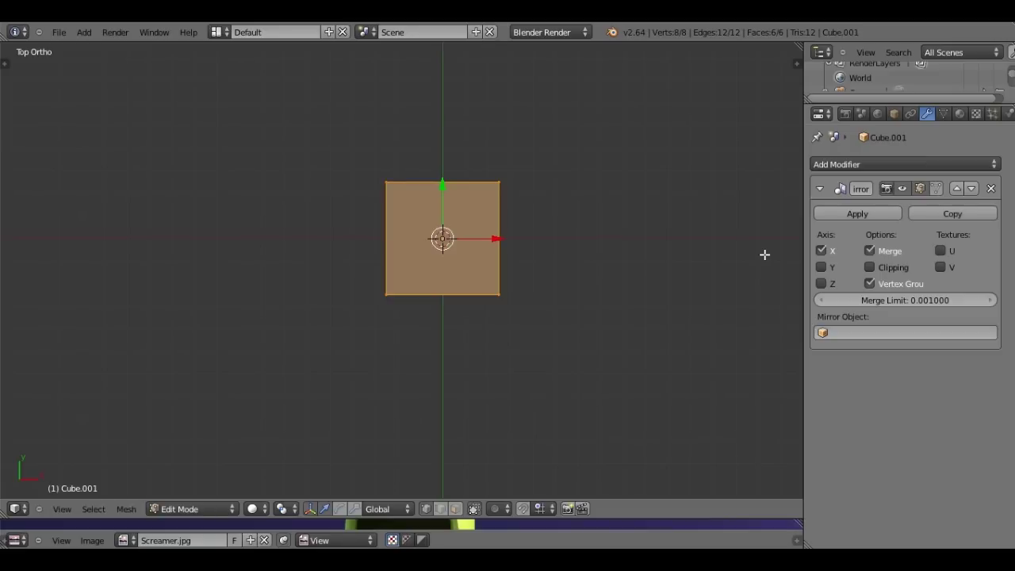
{"action": "key", "text": "g"}
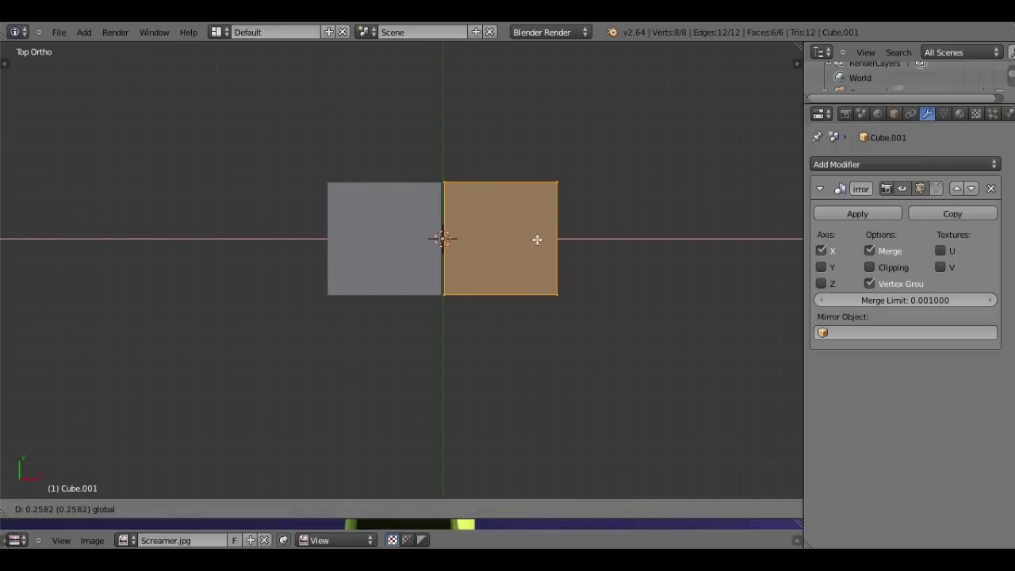
{"action": "left_click", "coordinate": [624, 334]}
{"action": "mouse_move", "coordinate": [623, 328]}
{"action": "middle_mouse_down"}
{"action": "mouse_move", "coordinate": [594, 288]}
{"action": "mouse_move", "coordinate": [566, 272]}
{"action": "mouse_move", "coordinate": [562, 251]}
{"action": "mouse_move", "coordinate": [593, 315]}
{"action": "middle_mouse_up"}
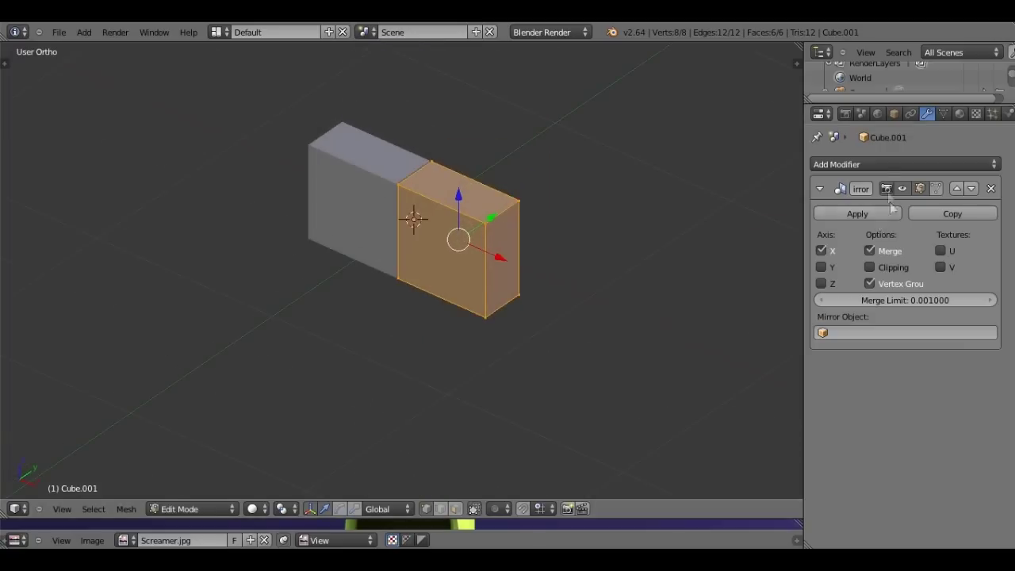
- Add a Subdivision Surface modifier and place a first loop cut across the block
{"action": "left_click", "coordinate": [877, 162]}
{"action": "left_click", "coordinate": [696, 410]}
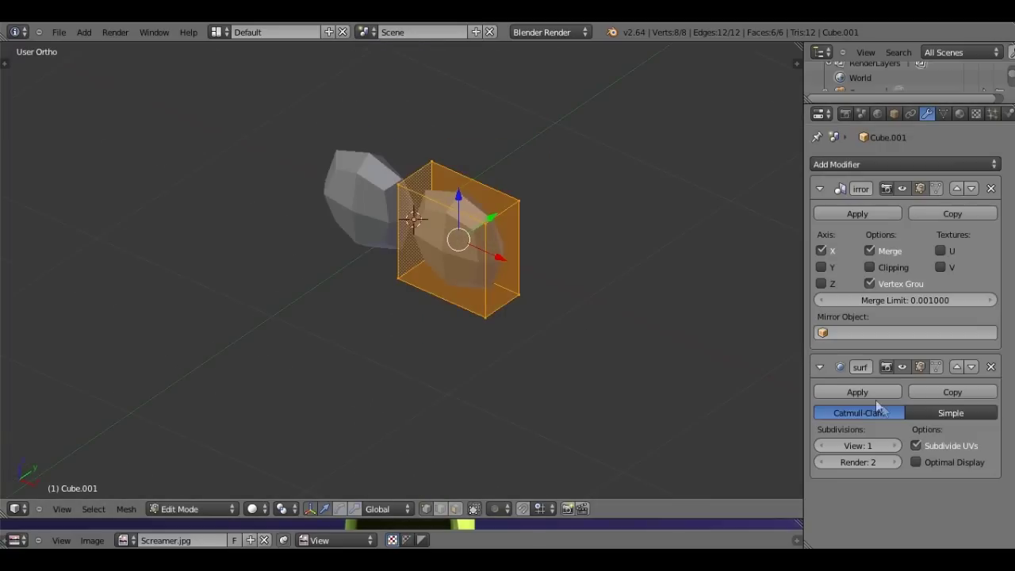
{"action": "middle_click_drag", "start_coordinate": [716, 373], "coordinate": [549, 286]}
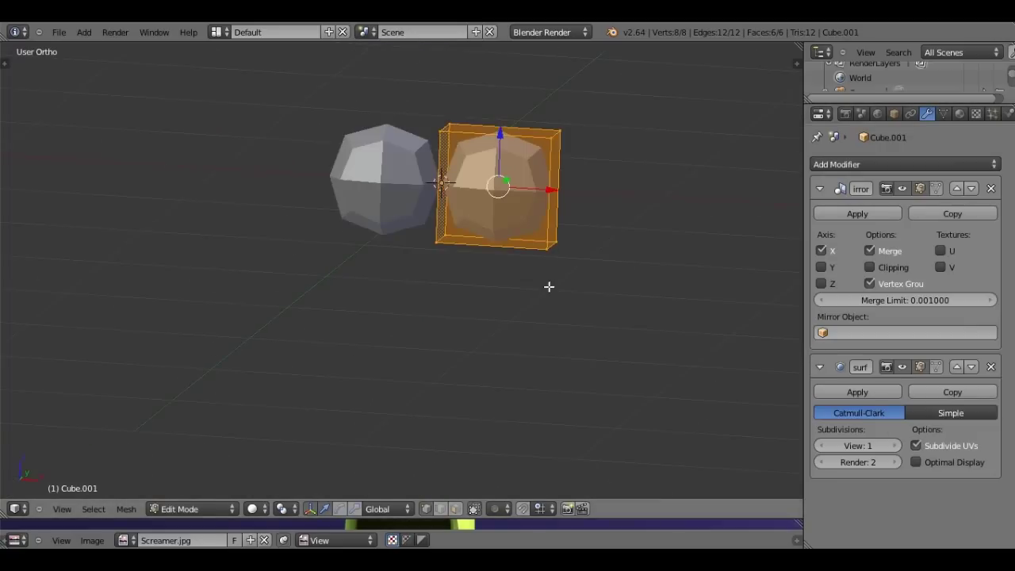
{"action": "key", "text": "KP_1"}
{"action": "scroll", "coordinate": [475, 277], "scroll_direction": "up", "scroll_amount": 4}
{"action": "key", "text": "ctrl+r"}
{"action": "left_click", "coordinate": [436, 136]}
- Add edge loops near the block's top, near the mirror seam and near its outer edge
{"action": "left_click", "coordinate": [433, 56]}
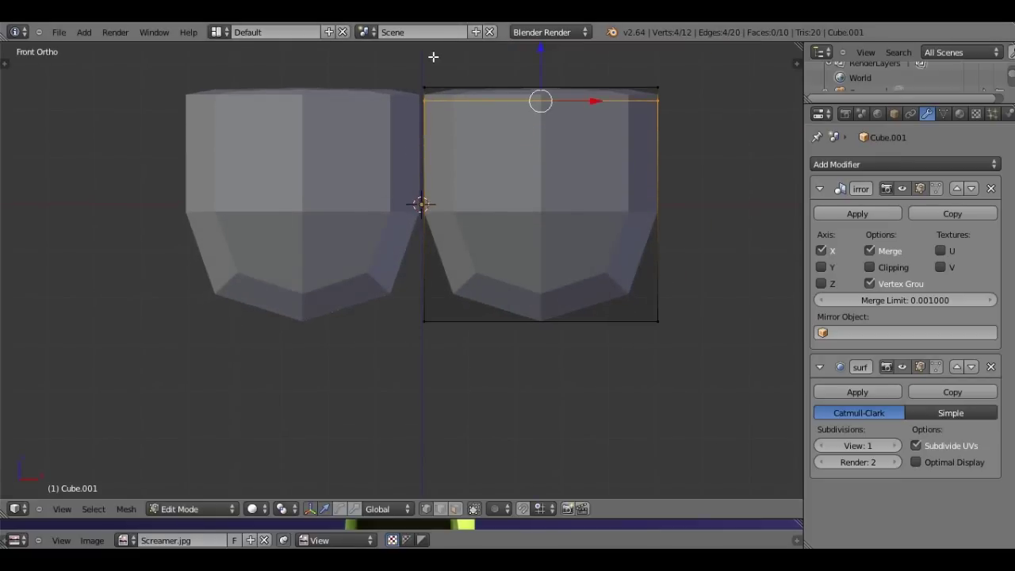
{"action": "key", "text": "ctrl+r"}
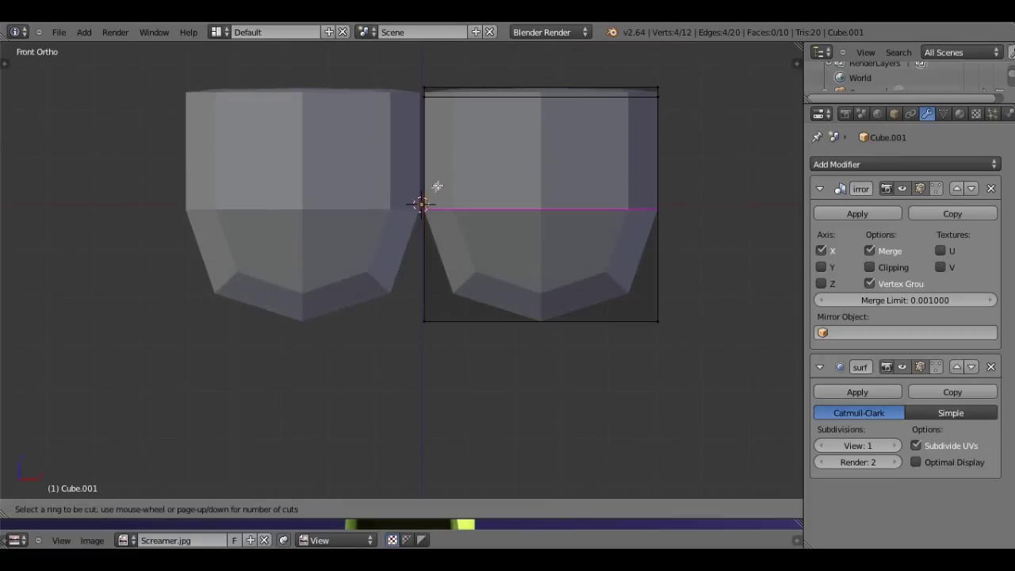
{"action": "left_click", "coordinate": [455, 109]}
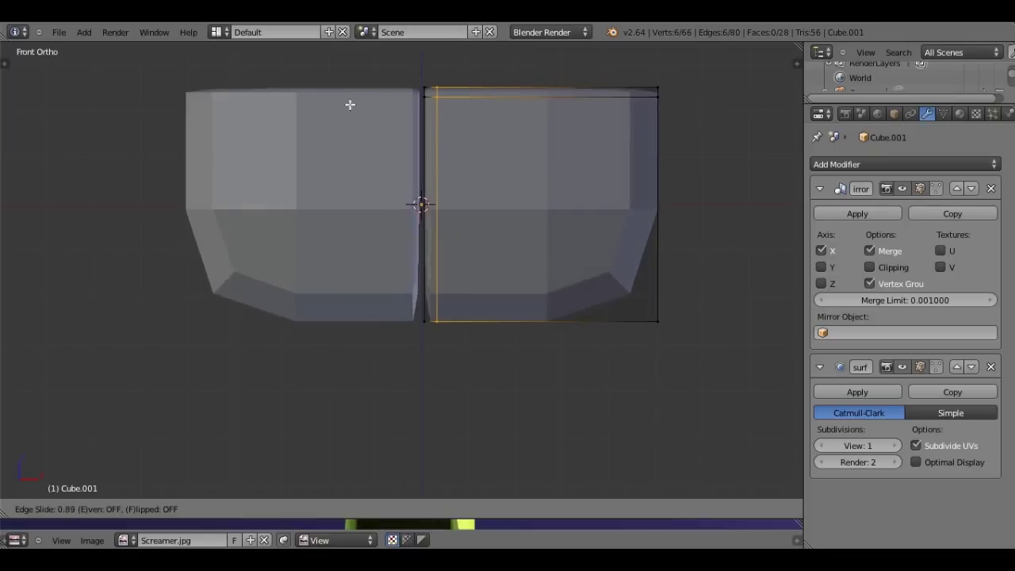
{"action": "left_click", "coordinate": [558, 87]}
{"action": "key", "text": "ctrl+r"}
{"action": "left_click", "coordinate": [658, 95]}
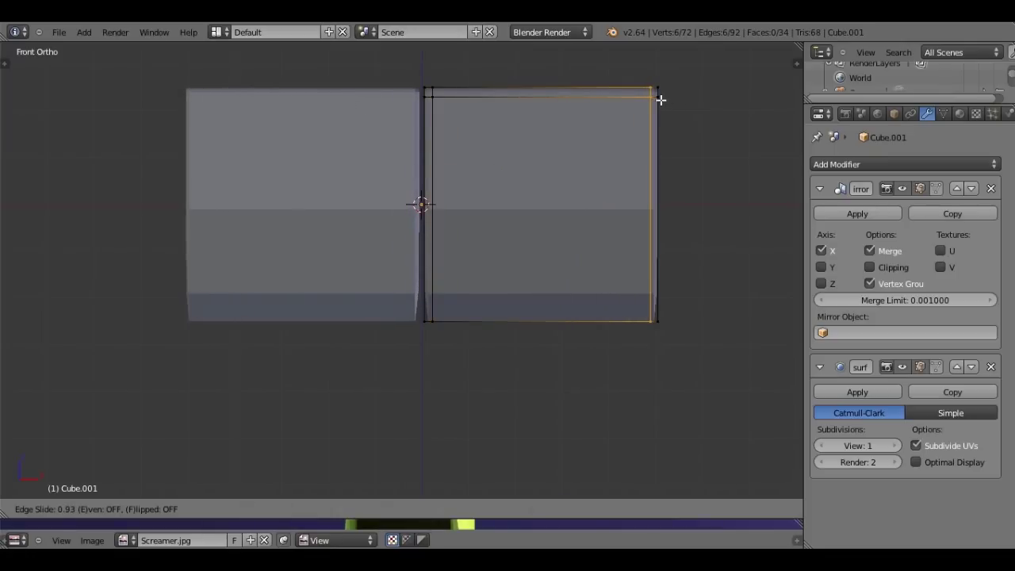
{"action": "left_click", "coordinate": [663, 100]}
{"action": "mouse_move", "coordinate": [663, 100]}
{"action": "middle_mouse_down"}
{"action": "mouse_move", "coordinate": [396, 290]}
{"action": "mouse_move", "coordinate": [442, 291]}
{"action": "middle_mouse_up"}
- Cut a horizontal edge loop near the bottom of the block and preview the smoothed shape
{"action": "key", "text": "ctrl+r"}
{"action": "left_click", "coordinate": [437, 287]}
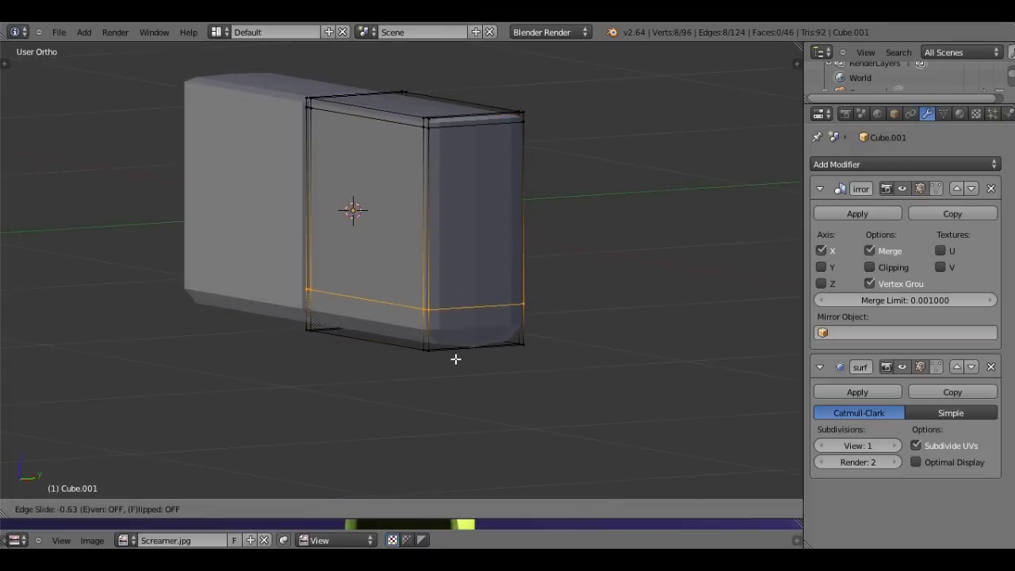
{"action": "left_click", "coordinate": [455, 356]}
{"action": "key", "text": "Tab"}
{"action": "scroll", "coordinate": [427, 342], "scroll_direction": "down", "scroll_amount": 2}
{"action": "scroll", "coordinate": [399, 307], "scroll_direction": "down", "scroll_amount": 2}
{"action": "mouse_move", "coordinate": [399, 307]}
{"action": "middle_mouse_down"}
{"action": "mouse_move", "coordinate": [557, 283]}
{"action": "mouse_move", "coordinate": [392, 308]}
{"action": "middle_mouse_up"}
{"action": "key", "text": "Tab"}
{"action": "scroll", "coordinate": [383, 314], "scroll_direction": "up", "scroll_amount": 2}
- Move the outer edge loop inward along X to tighten the block's end
{"action": "right_click", "coordinate": [532, 238], "text": "alt"}
{"action": "key", "text": "x"}
{"action": "key", "text": "Escape"}
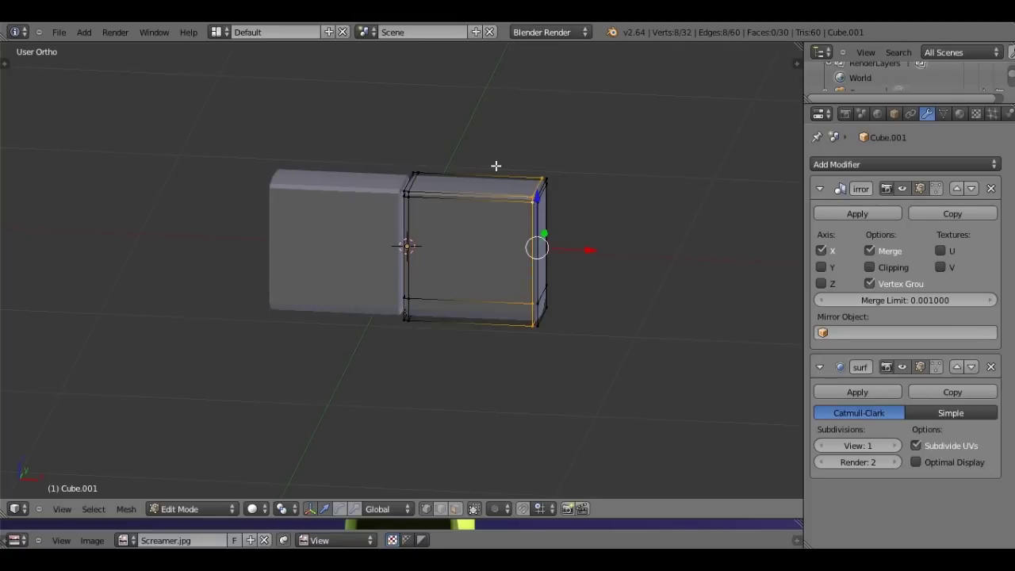
{"action": "key", "text": "KP_1"}
{"action": "scroll", "coordinate": [552, 191], "scroll_direction": "up", "scroll_amount": 2}
{"action": "key", "text": "g"}
{"action": "key", "text": "x"}
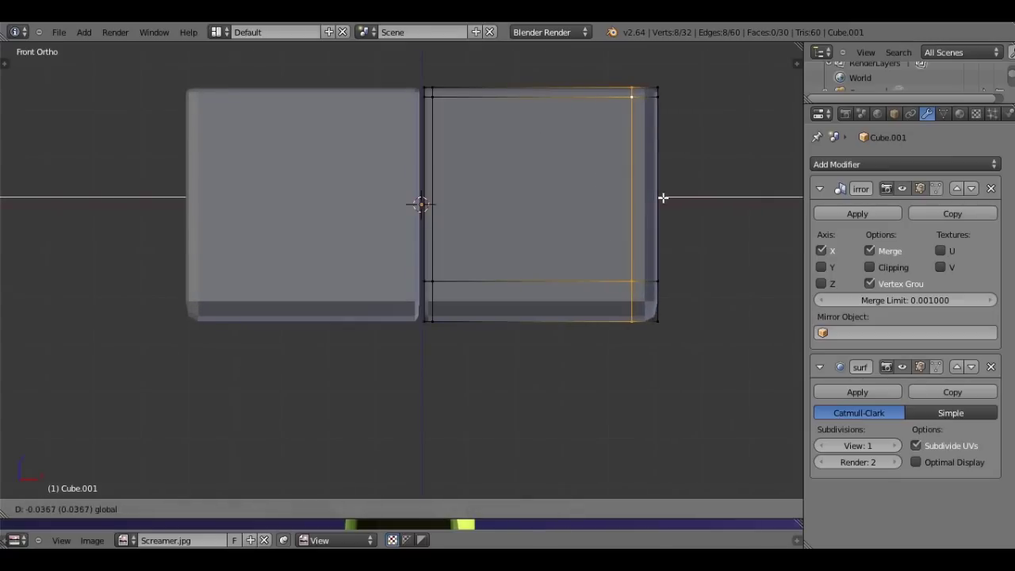
{"action": "left_click", "coordinate": [657, 203]}
- Raise the Subdivision Surface viewport level to 2
{"action": "key", "text": "Tab"}
{"action": "scroll", "coordinate": [604, 205], "scroll_direction": "down", "scroll_amount": 3}
{"action": "mouse_move", "coordinate": [603, 205]}
{"action": "middle_mouse_down"}
{"action": "mouse_move", "coordinate": [444, 292]}
{"action": "mouse_move", "coordinate": [553, 267]}
{"action": "mouse_move", "coordinate": [533, 292]}
{"action": "middle_mouse_up"}
{"action": "scroll", "coordinate": [531, 292], "scroll_direction": "up", "scroll_amount": 2}
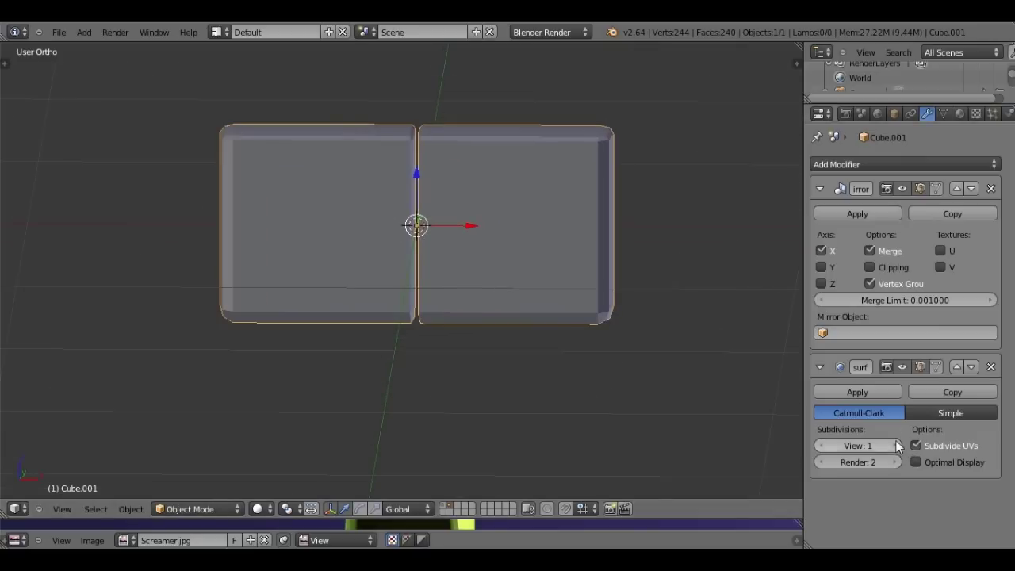
{"action": "left_click", "coordinate": [895, 445]}
{"action": "middle_click_drag", "start_coordinate": [578, 264], "coordinate": [444, 261]}
- Give the teeth blocks smooth shading and view the pair from the top
{"action": "key", "text": "t"}
{"action": "left_click", "coordinate": [31, 238]}
{"action": "key", "text": "t"}
{"action": "middle_click_drag", "start_coordinate": [65, 242], "coordinate": [405, 235]}
{"action": "key", "text": "KP_7"}
- In wireframe Edit Mode, extrude a trial block beside the row and rotate it
{"action": "key", "text": "Tab"}
{"action": "key", "text": "z"}
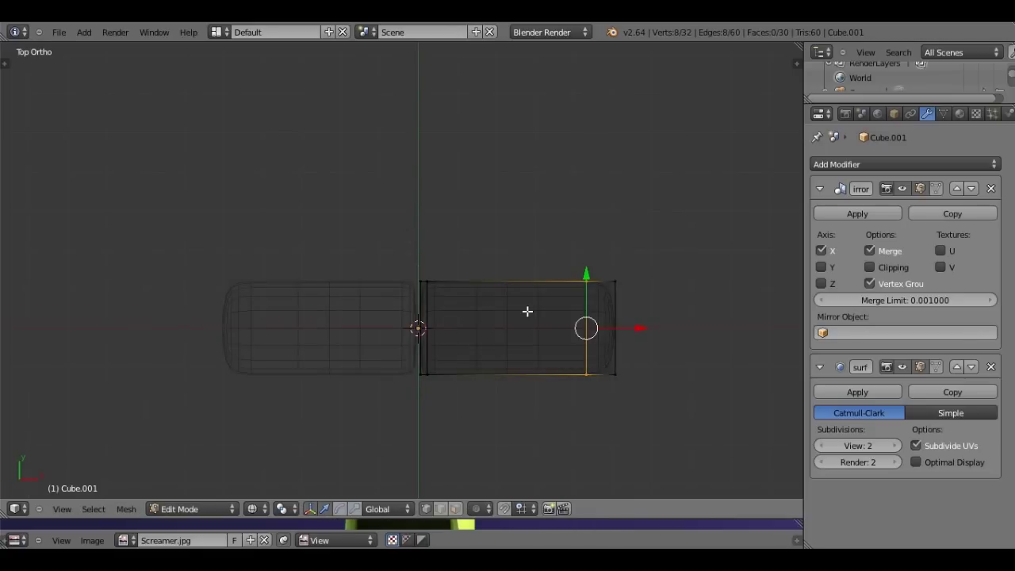
{"action": "key", "text": "a"}
{"action": "key", "text": "r"}
{"action": "right_click", "coordinate": [625, 339]}
{"action": "scroll", "coordinate": [614, 339], "scroll_direction": "down", "scroll_amount": 1}
{"action": "scroll", "coordinate": [555, 345], "scroll_direction": "down", "scroll_amount": 2}
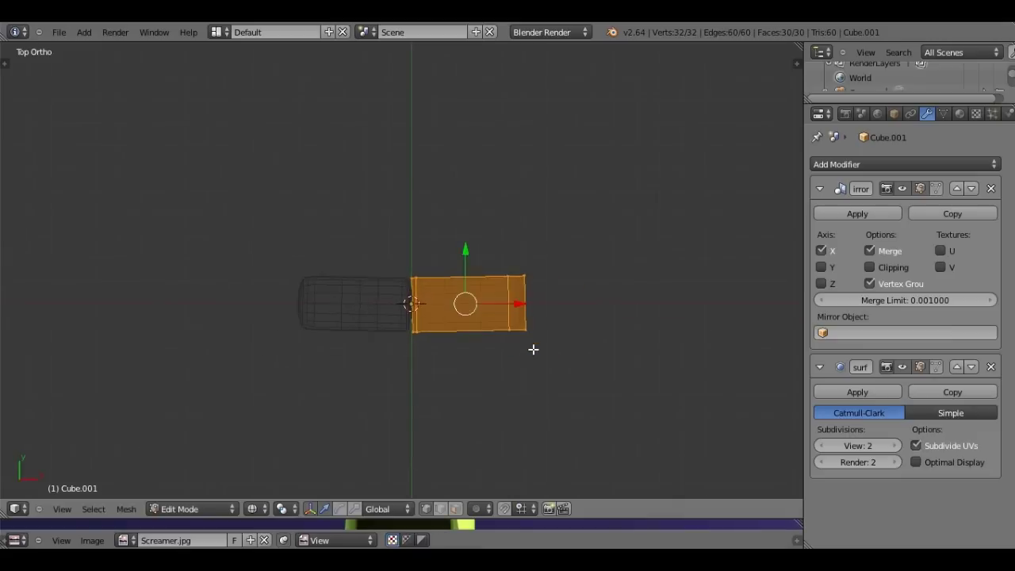
{"action": "key", "text": "e"}
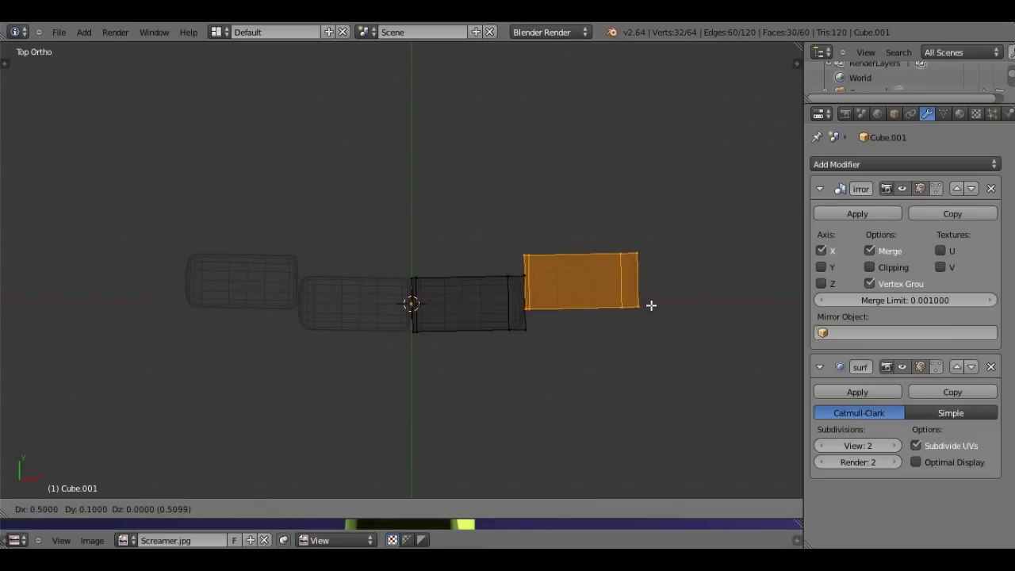
{"action": "left_click", "coordinate": [650, 305]}
{"action": "key", "text": "r"}
{"action": "left_click", "coordinate": [668, 299]}
- Resize and reposition the trial block from the front, then delete its vertices
{"action": "key", "text": "KP_1"}
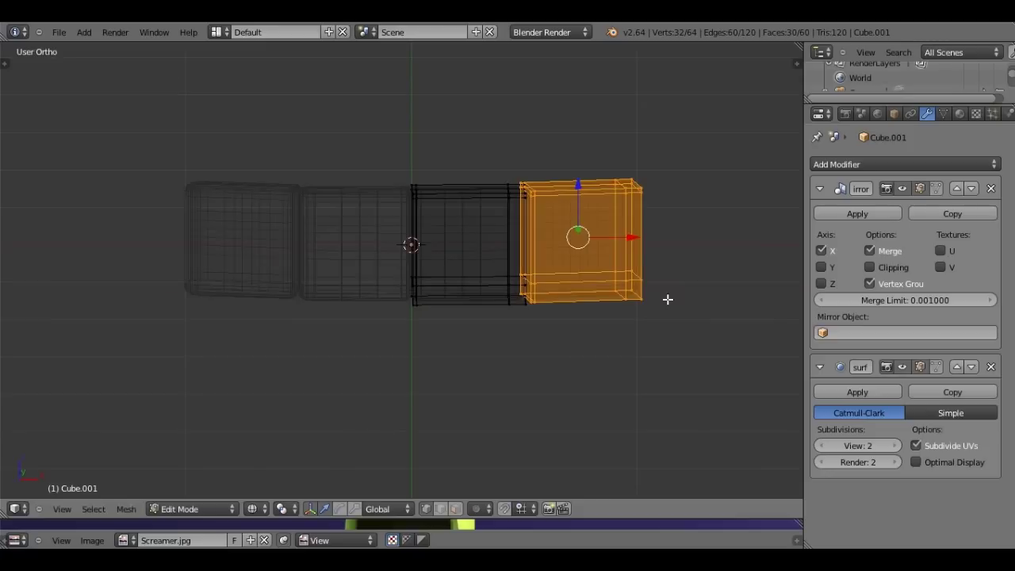
{"action": "scroll", "coordinate": [667, 299], "scroll_direction": "up", "scroll_amount": 2}
{"action": "key", "text": "s"}
{"action": "key", "text": "g"}
{"action": "key", "text": "s"}
{"action": "left_click", "coordinate": [732, 289]}
{"action": "key", "text": "g"}
{"action": "left_click", "coordinate": [732, 289]}
{"action": "key", "text": "z"}
{"action": "mouse_move", "coordinate": [444, 269]}
{"action": "middle_mouse_down"}
{"action": "mouse_move", "coordinate": [593, 230]}
{"action": "mouse_move", "coordinate": [627, 249]}
{"action": "middle_mouse_up"}
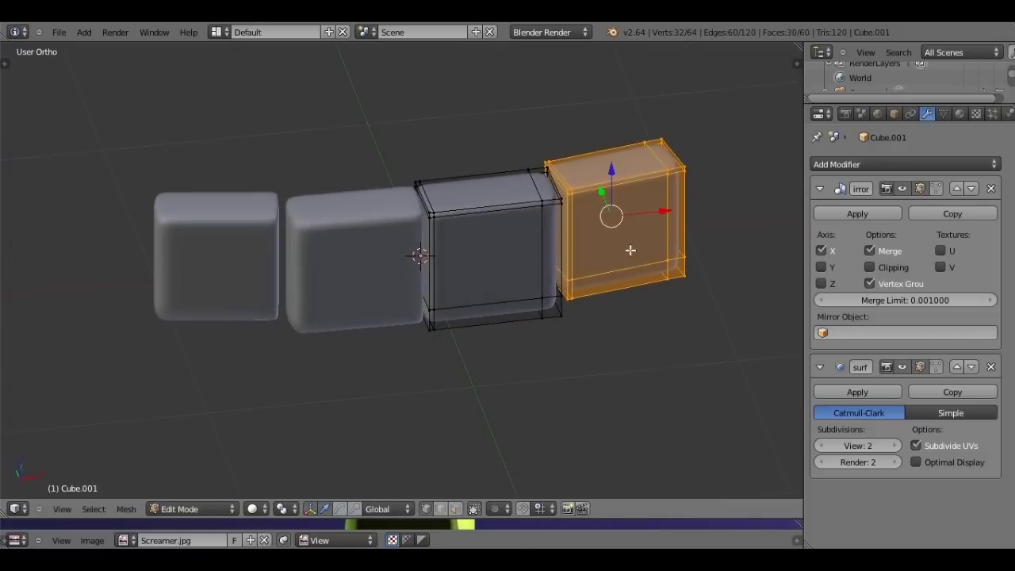
{"action": "key", "text": "x"}
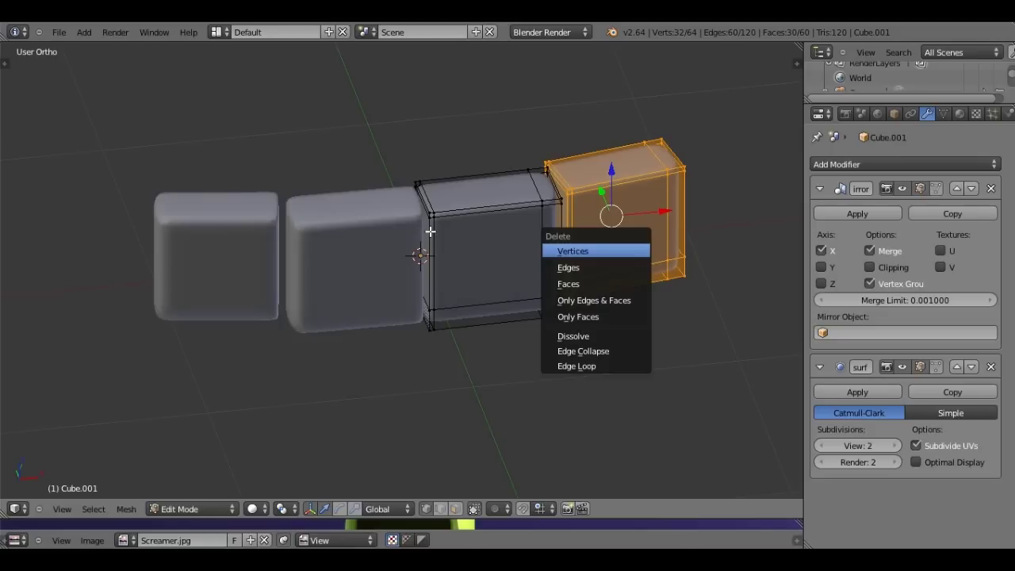
{"action": "key", "text": "Return"}
- Duplicate the whole block from the top view and rotate the copy
{"action": "middle_click_drag", "start_coordinate": [430, 232], "coordinate": [479, 211]}
{"action": "key", "text": "KP_7"}
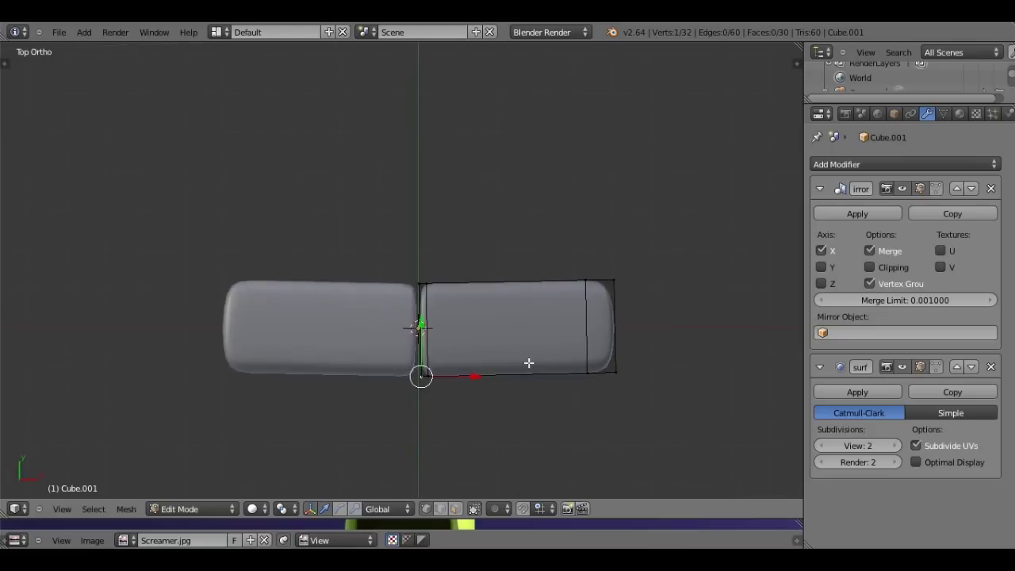
{"action": "scroll", "coordinate": [461, 468], "scroll_direction": "up", "scroll_amount": 1}
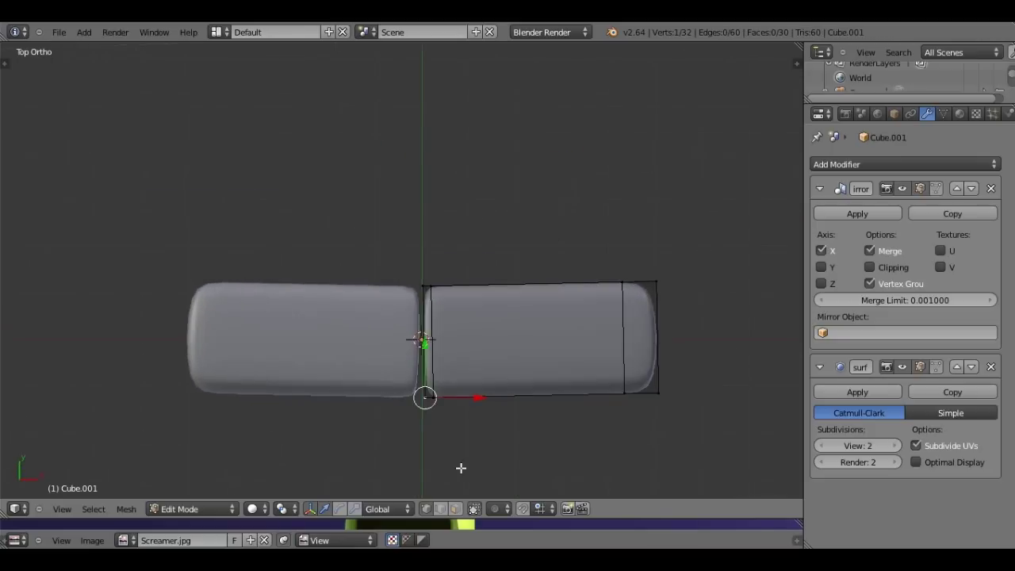
{"action": "key", "text": "a"}
{"action": "scroll", "coordinate": [413, 271], "scroll_direction": "down", "scroll_amount": 2}
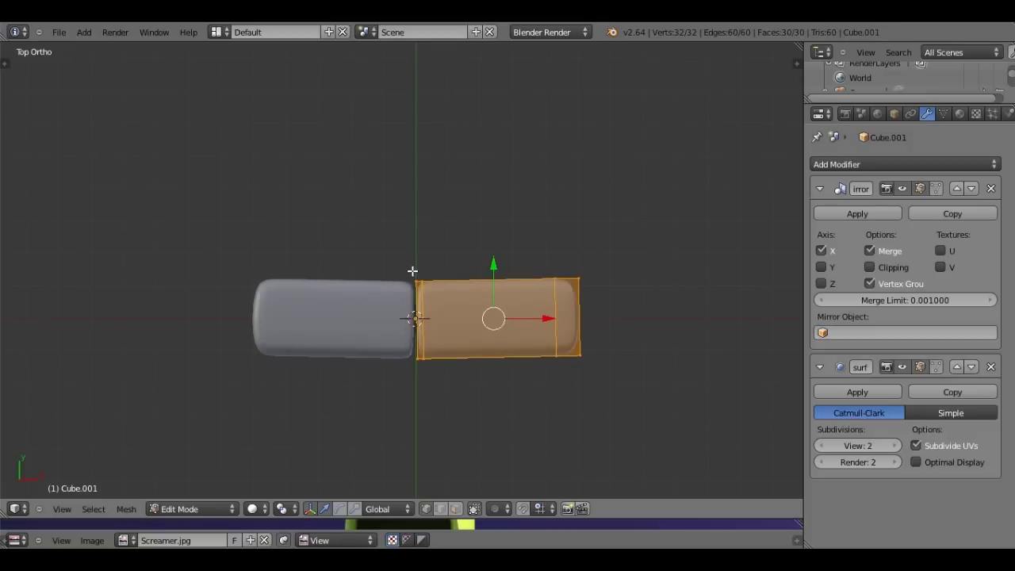
{"action": "scroll", "coordinate": [412, 271], "scroll_direction": "down", "scroll_amount": 2}
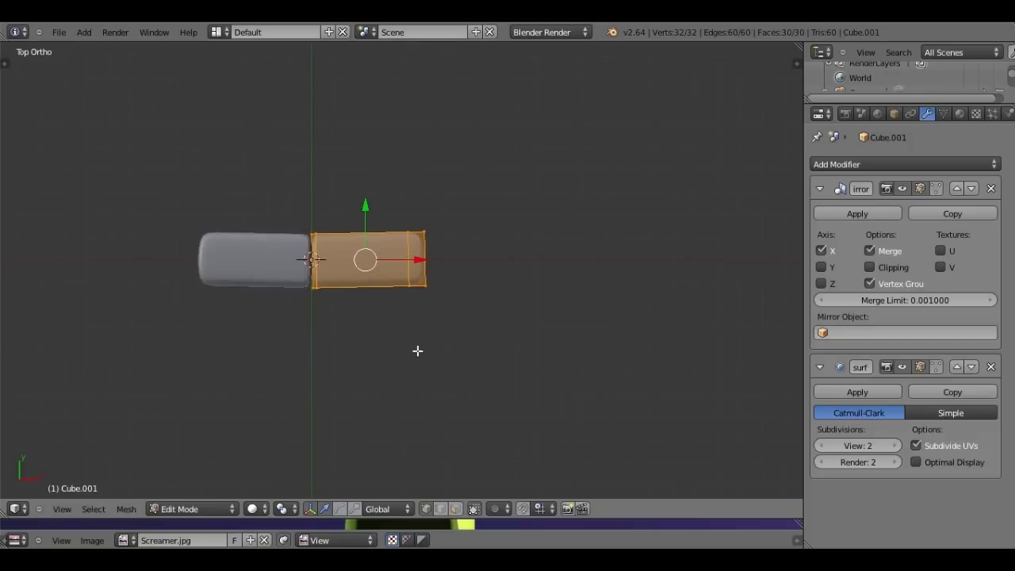
{"action": "scroll", "coordinate": [417, 350], "scroll_direction": "up", "scroll_amount": 1}
{"action": "key", "text": "shift+d"}
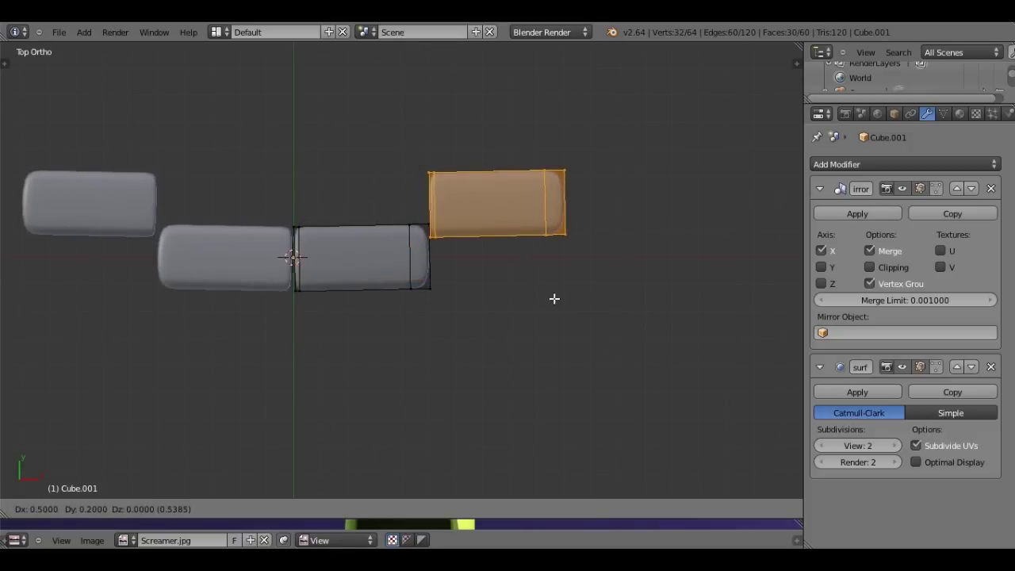
{"action": "key", "text": "r"}
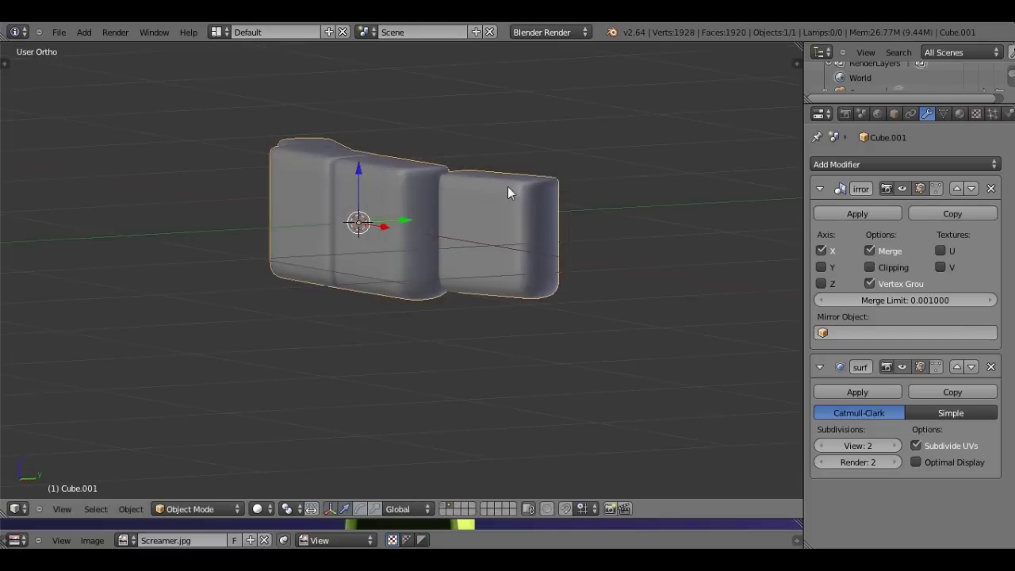
- Squash the end block's height with a Z-only scale in front view
{"action": "key", "text": "KP_1"}
{"action": "scroll", "coordinate": [476, 238], "scroll_direction": "up", "scroll_amount": 4}
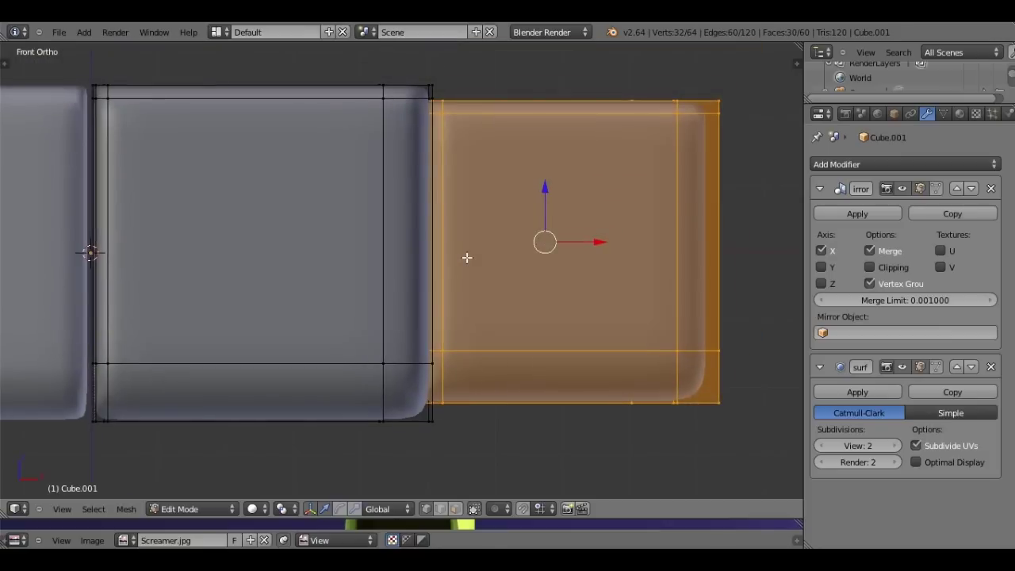
{"action": "scroll", "coordinate": [467, 257], "scroll_direction": "down", "scroll_amount": 1, "text": "shift"}
{"action": "key", "text": "s"}
{"action": "key", "text": "z"}
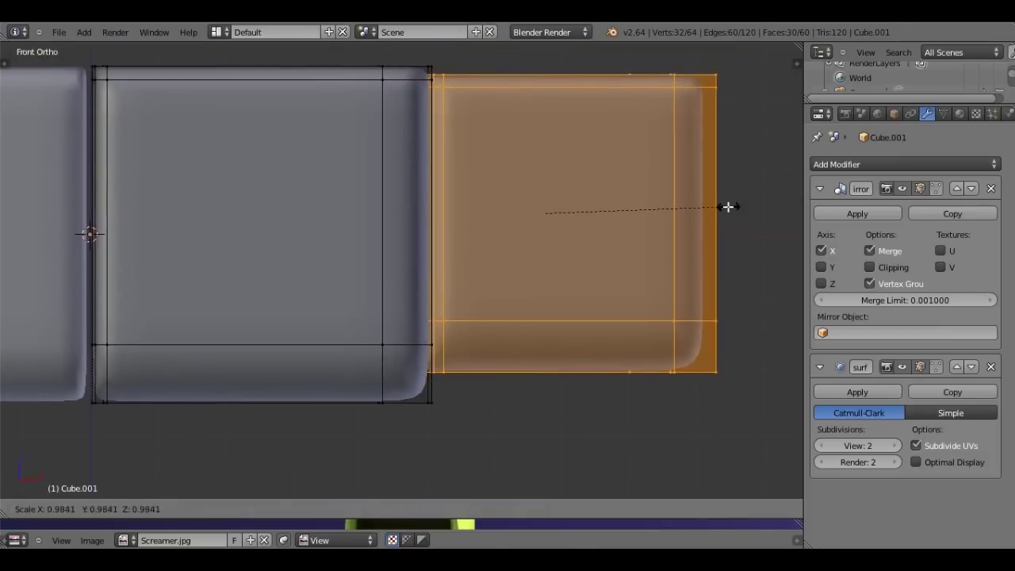
{"action": "left_click", "coordinate": [731, 204]}
- Extrude a new block from the end face, rotating and moving it to continue the curve
{"action": "scroll", "coordinate": [623, 208], "scroll_direction": "down", "scroll_amount": 4}
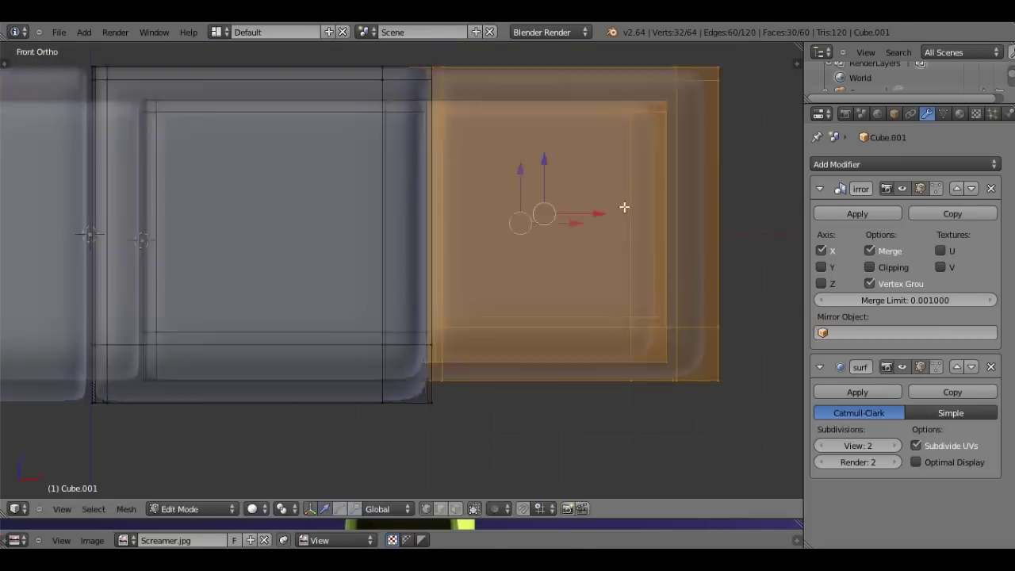
{"action": "scroll", "coordinate": [462, 236], "scroll_direction": "down", "scroll_amount": 2}
{"action": "key", "text": "KP_7"}
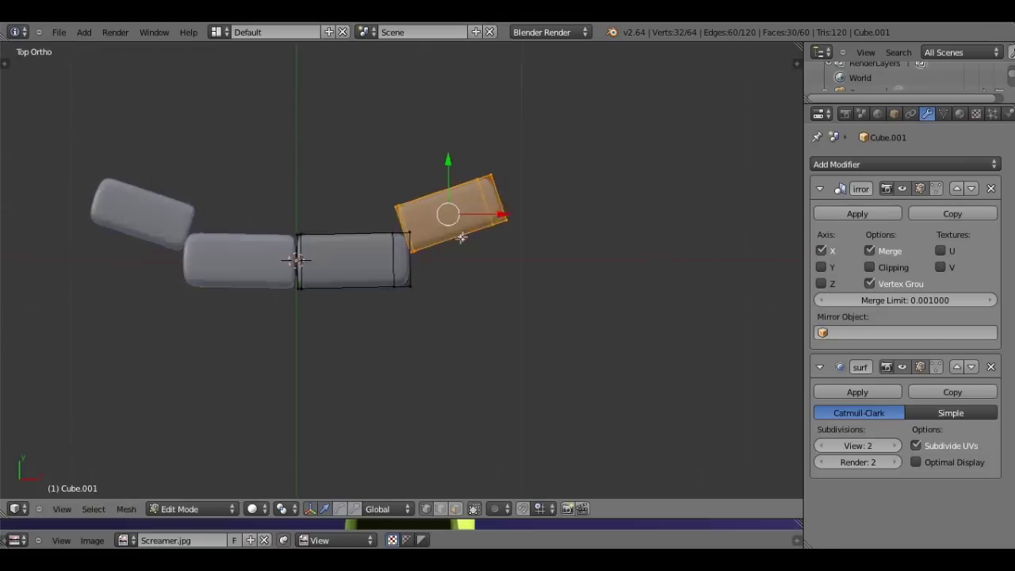
{"action": "middle_click_drag", "start_coordinate": [462, 235], "coordinate": [399, 295], "text": "shift"}
{"action": "scroll", "coordinate": [399, 296], "scroll_direction": "up", "scroll_amount": 1, "text": "shift"}
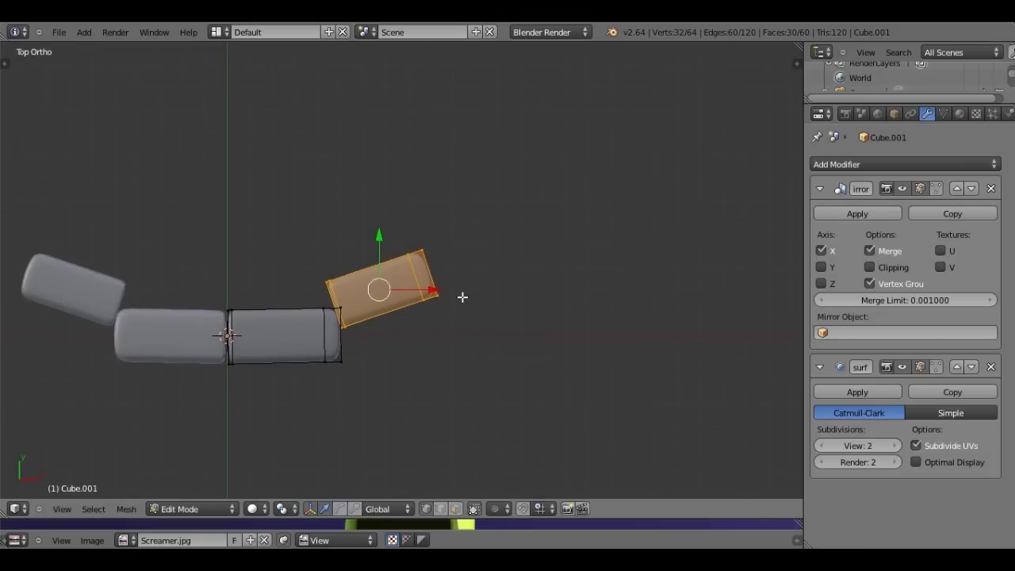
{"action": "scroll", "coordinate": [462, 295], "scroll_direction": "up", "scroll_amount": 1}
{"action": "key", "text": "e"}
{"action": "left_click", "coordinate": [503, 242]}
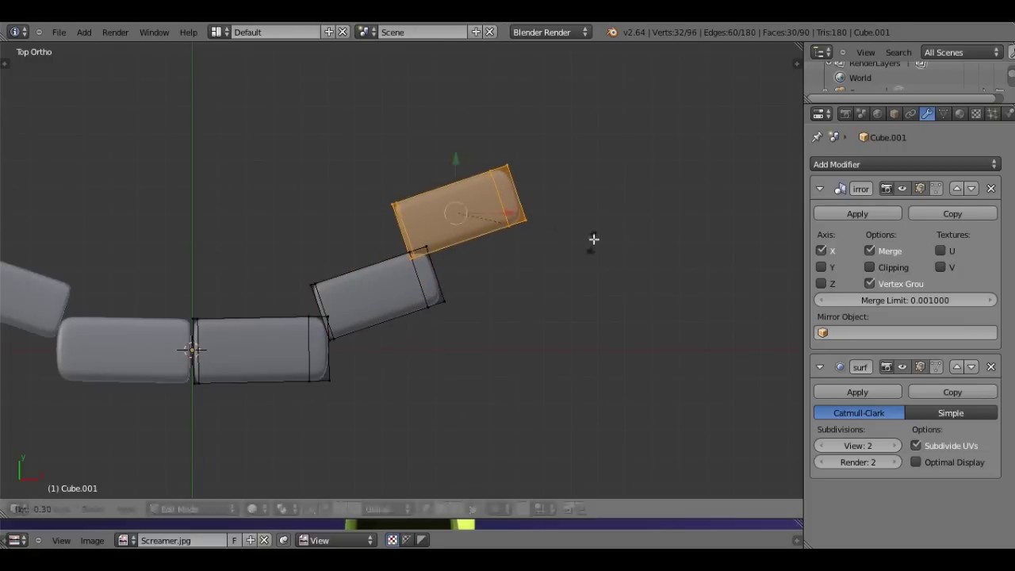
{"action": "key", "text": "r"}
{"action": "left_click", "coordinate": [595, 217]}
{"action": "key", "text": "g"}
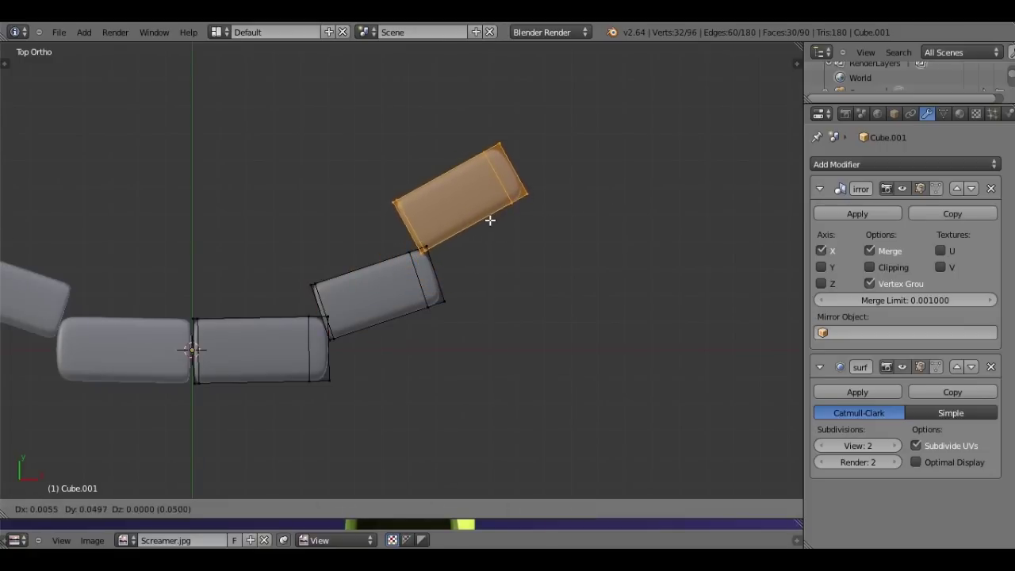
{"action": "left_click", "coordinate": [489, 220]}
- Scale the new block, raise it on Z, and return to Object Mode
{"action": "key", "text": "KP_1"}
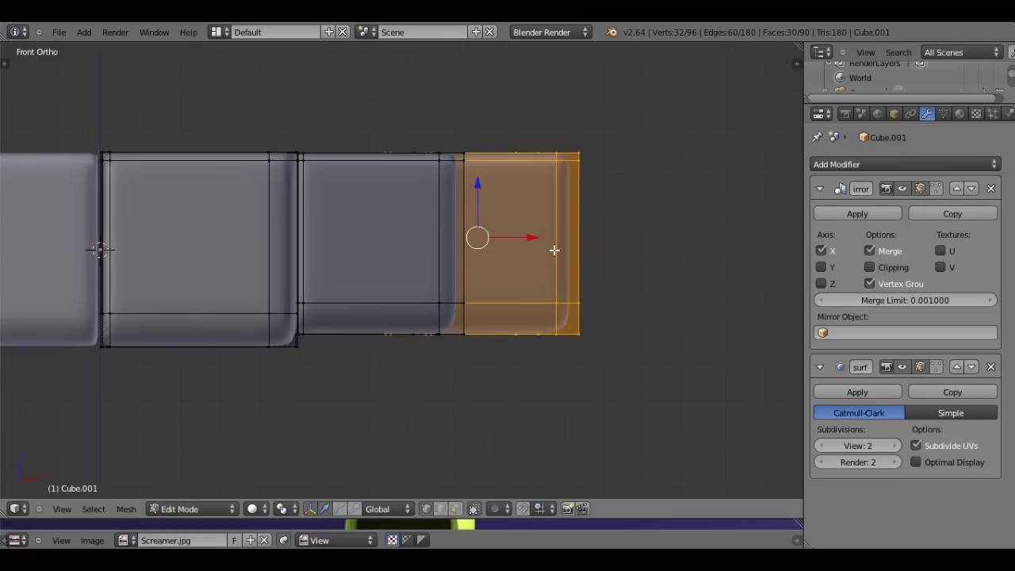
{"action": "key", "text": "s"}
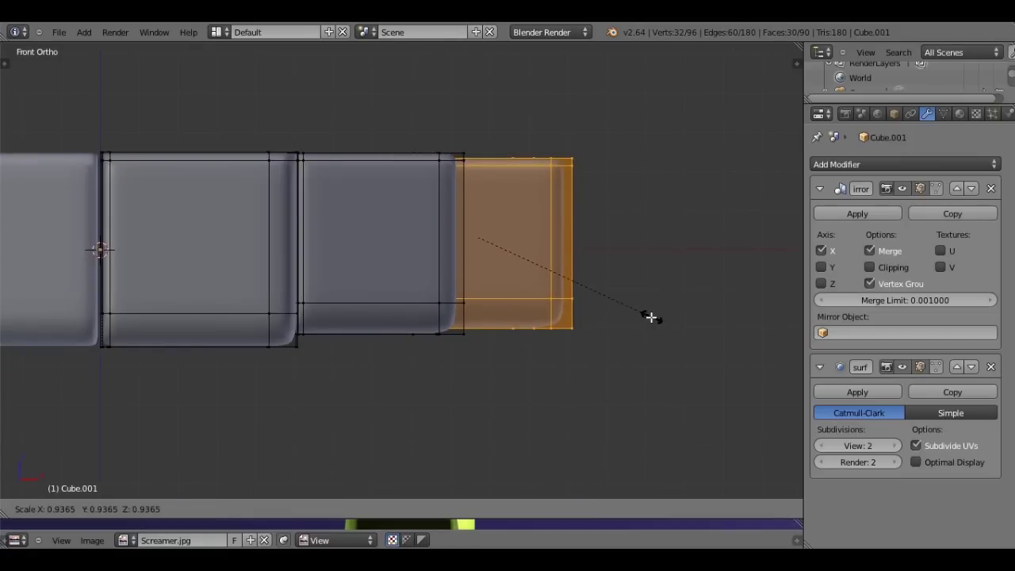
{"action": "left_click", "coordinate": [651, 317]}
{"action": "key", "text": "g"}
{"action": "key", "text": "z"}
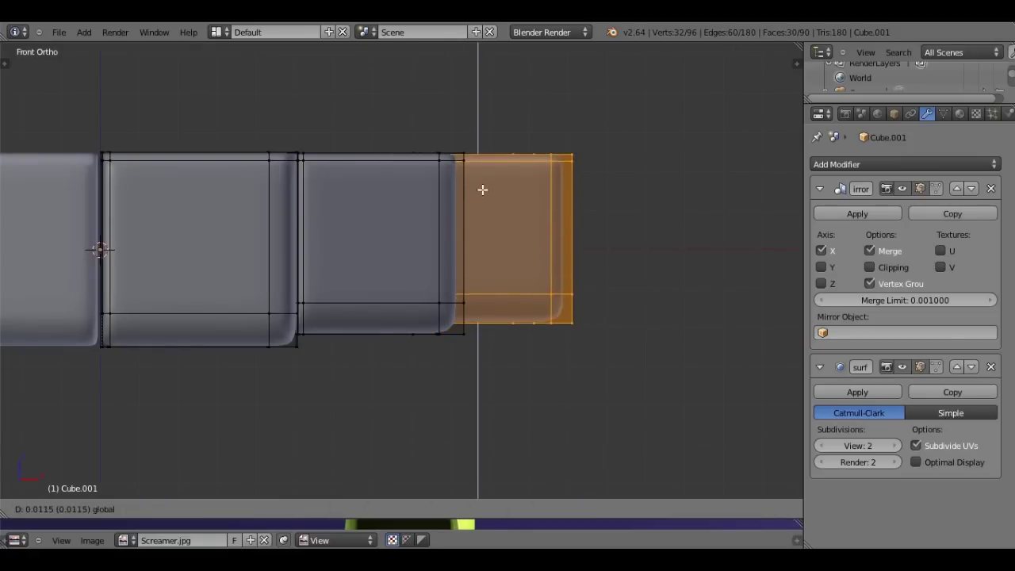
{"action": "left_click", "coordinate": [482, 188]}
{"action": "scroll", "coordinate": [482, 190], "scroll_direction": "down", "scroll_amount": 4}
{"action": "middle_click_drag", "start_coordinate": [482, 189], "coordinate": [435, 232]}
{"action": "key", "text": "Tab"}
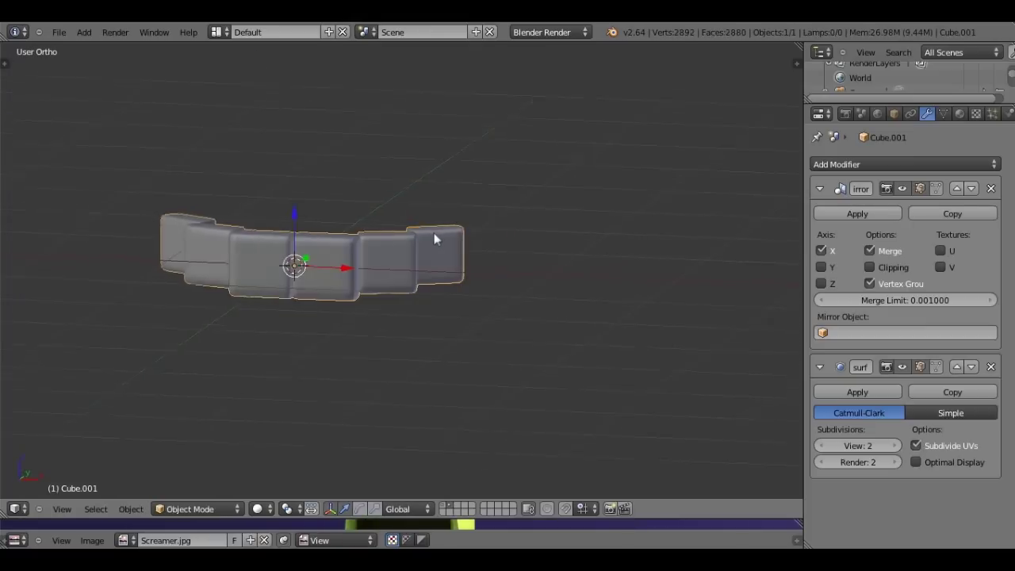
- Show the head layer, shrink the teeth row, and move it up to the mouth's top edge
{"action": "left_click", "coordinate": [447, 508], "text": "shift"}
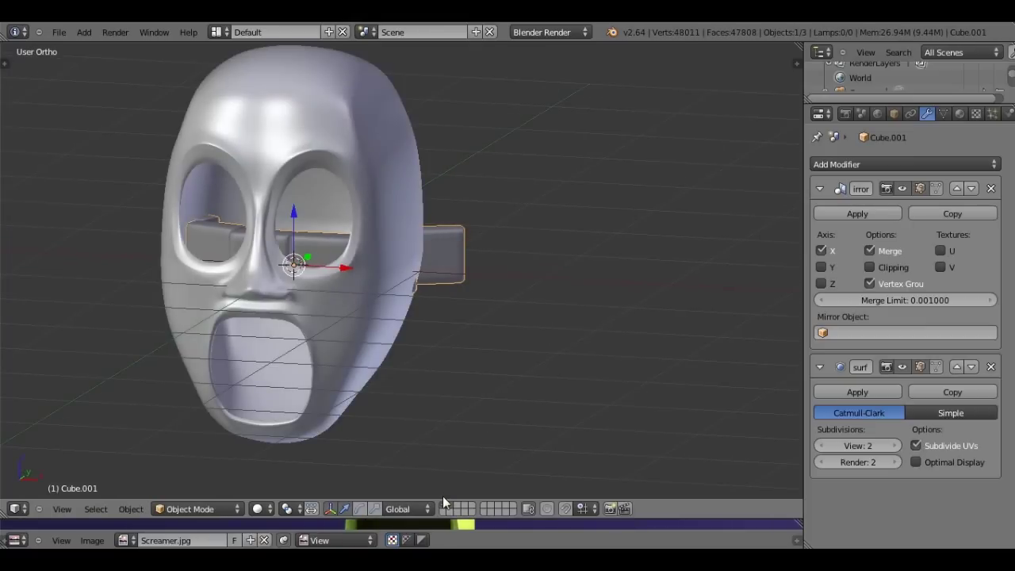
{"action": "key", "text": "KP_1"}
{"action": "scroll", "coordinate": [361, 266], "scroll_direction": "up", "scroll_amount": 1}
{"action": "scroll", "coordinate": [317, 250], "scroll_direction": "up", "scroll_amount": 1}
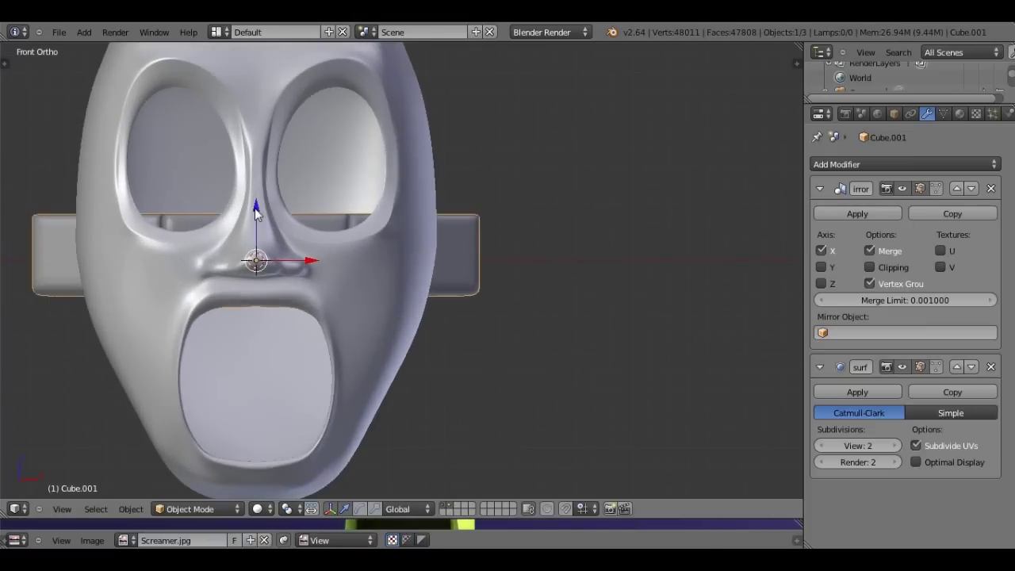
{"action": "scroll", "coordinate": [262, 238], "scroll_direction": "up", "scroll_amount": 1}
{"action": "key", "text": "g"}
{"action": "key", "text": "s"}
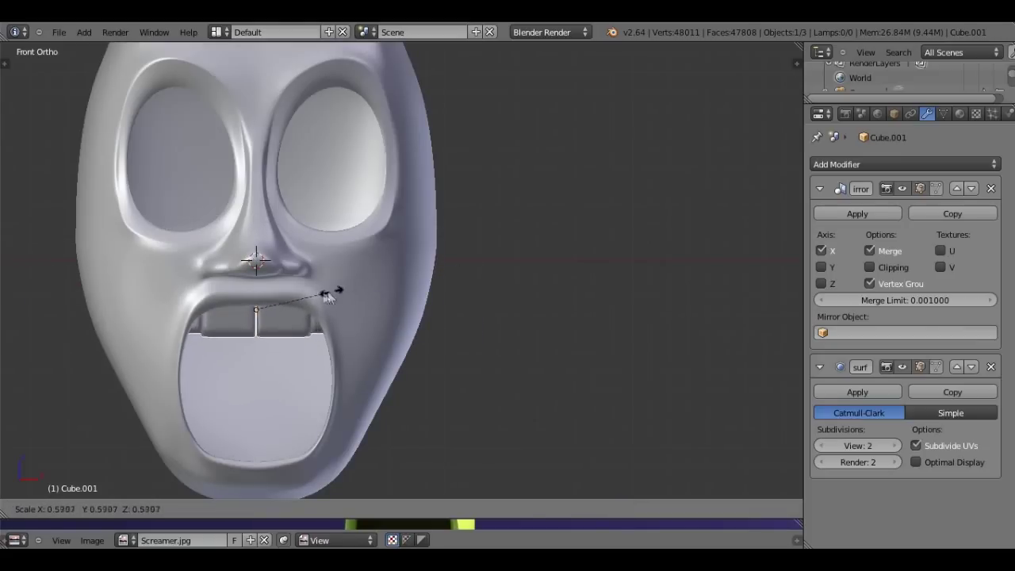
{"action": "left_click", "coordinate": [308, 300]}
{"action": "key", "text": "g"}
{"action": "key", "text": "z"}
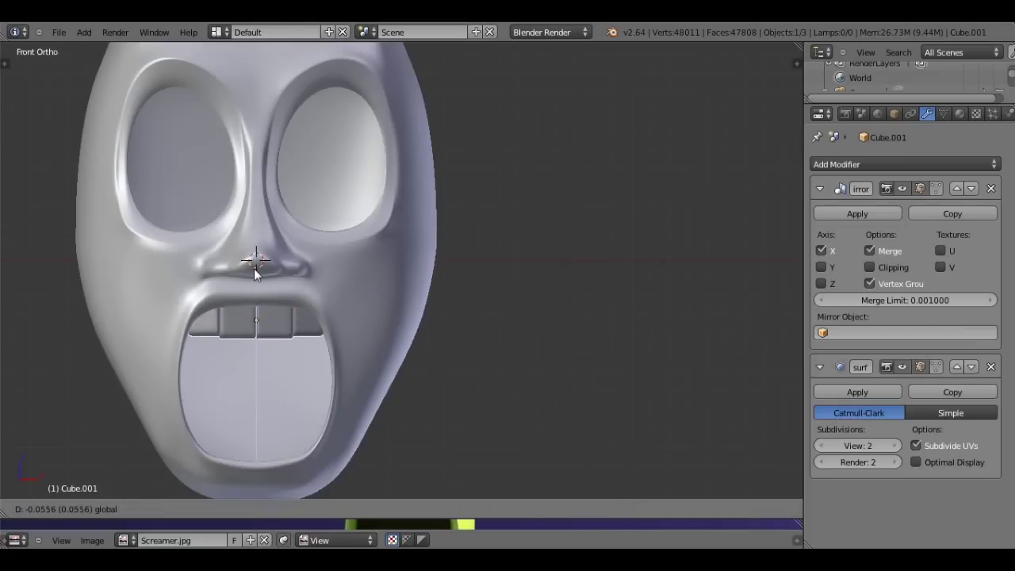
{"action": "left_click", "coordinate": [255, 273]}
- Resize the teeth again and push them back along Y into the mouth from the side view
{"action": "key", "text": "s"}
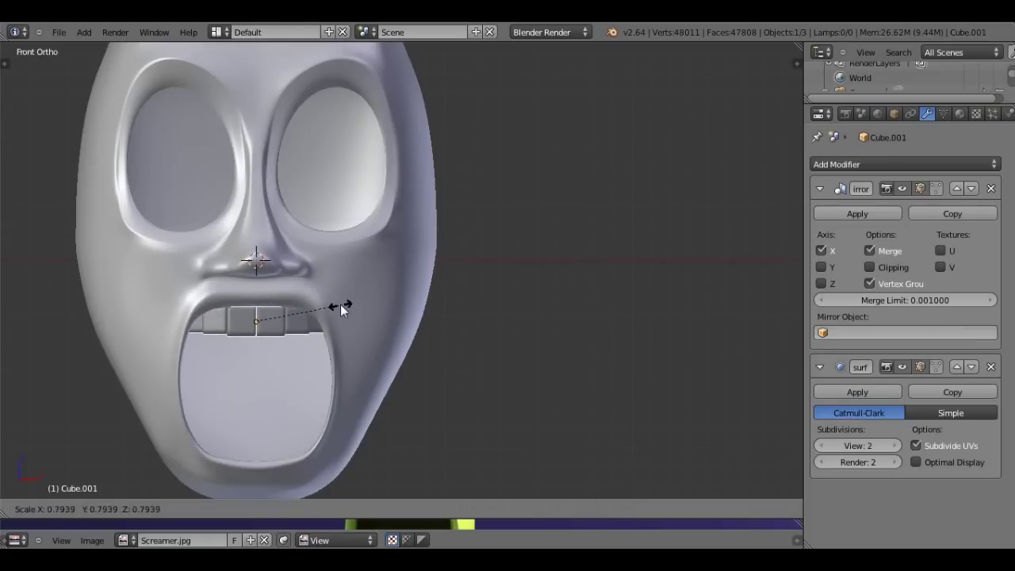
{"action": "left_click", "coordinate": [340, 305]}
{"action": "middle_click_drag", "start_coordinate": [341, 305], "coordinate": [268, 320]}
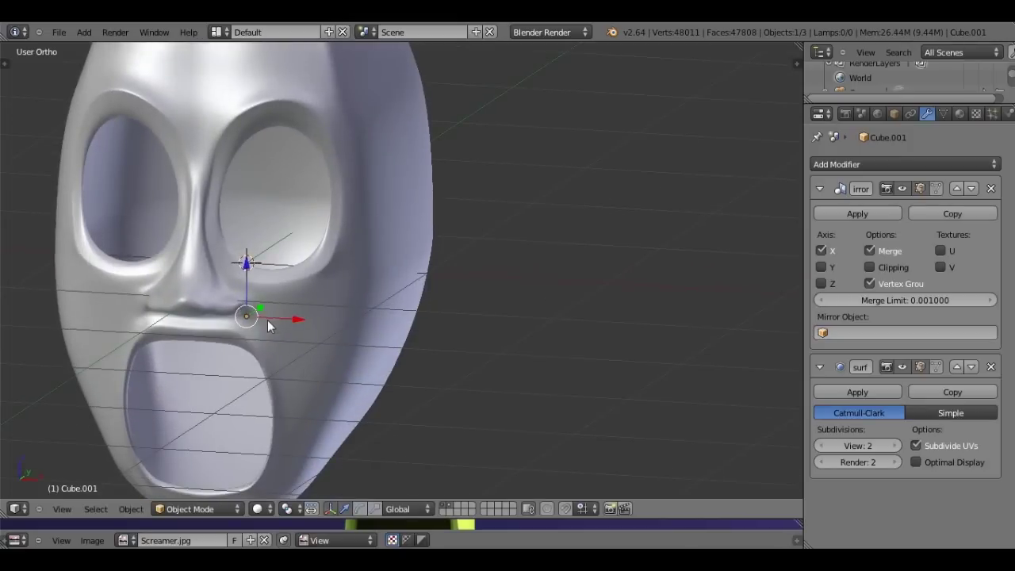
{"action": "key", "text": "KP_3"}
{"action": "key", "text": "z"}
{"action": "key", "text": "g"}
{"action": "key", "text": "y"}
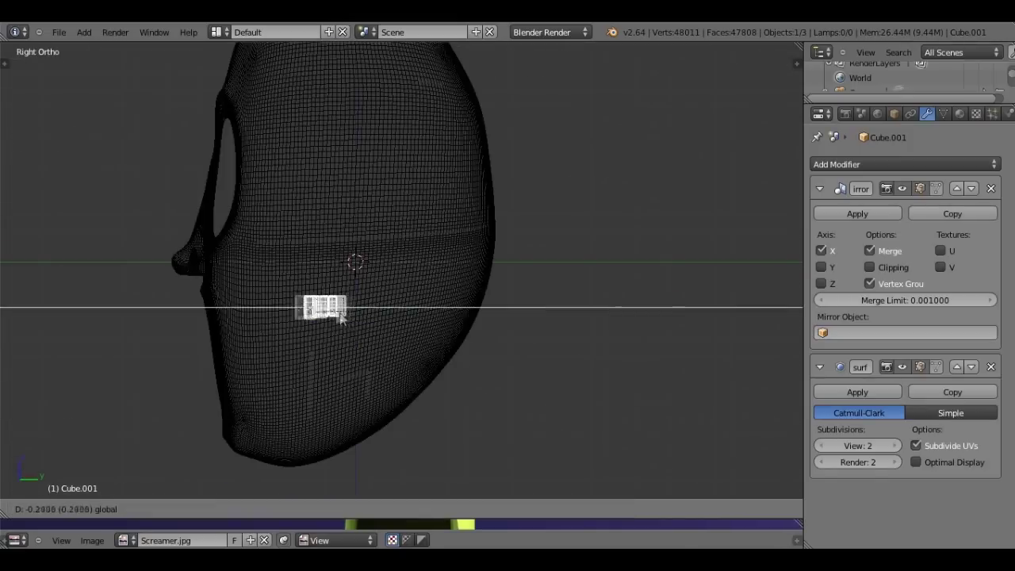
{"action": "left_click", "coordinate": [275, 312]}
- Return to solid shading and view the teeth through the scene camera in perspective
{"action": "key", "text": "z"}
{"action": "mouse_move", "coordinate": [274, 312]}
{"action": "middle_mouse_down"}
{"action": "mouse_move", "coordinate": [453, 317]}
{"action": "mouse_move", "coordinate": [340, 340]}
{"action": "mouse_move", "coordinate": [408, 268]}
{"action": "mouse_move", "coordinate": [334, 184]}
{"action": "mouse_move", "coordinate": [225, 254]}
{"action": "mouse_move", "coordinate": [295, 315]}
{"action": "middle_mouse_up"}
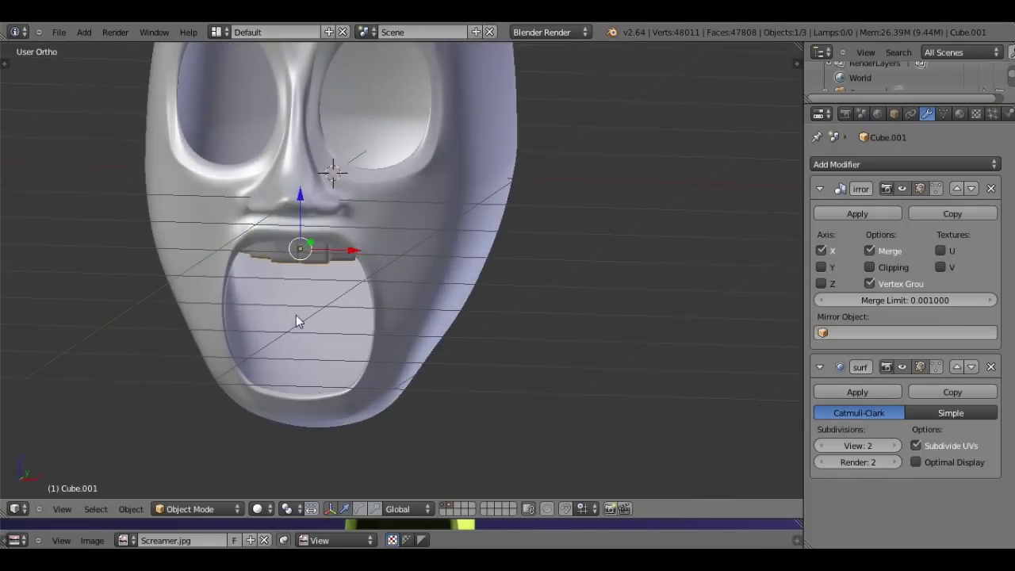
{"action": "scroll", "coordinate": [300, 294], "scroll_direction": "up", "scroll_amount": 2}
{"action": "scroll", "coordinate": [449, 253], "scroll_direction": "up", "scroll_amount": 2}
{"action": "key", "text": "KP_5"}
{"action": "scroll", "coordinate": [456, 236], "scroll_direction": "down", "scroll_amount": 4}
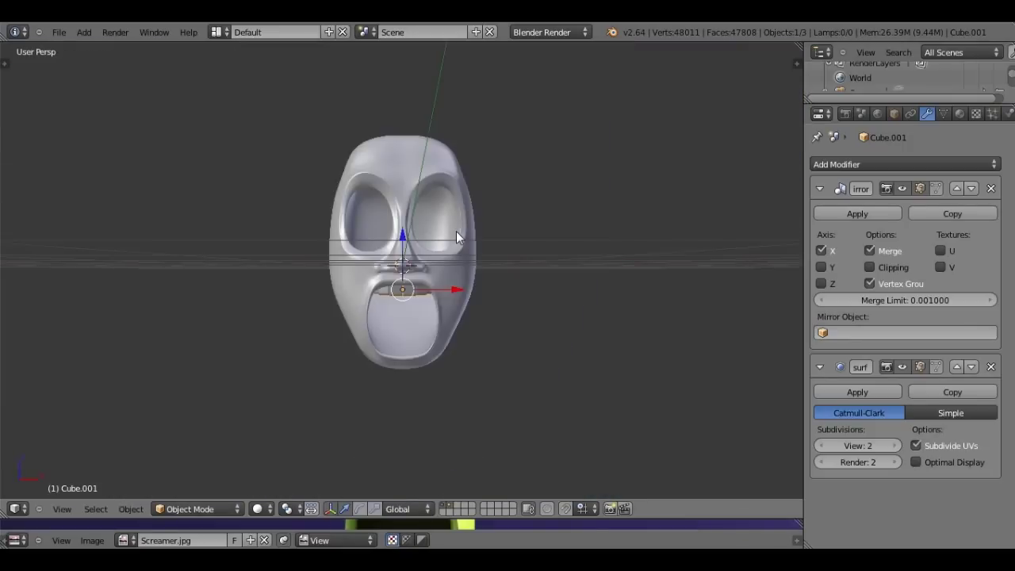
{"action": "key", "text": "KP_0"}
{"action": "scroll", "coordinate": [543, 240], "scroll_direction": "up", "scroll_amount": 2}
{"action": "scroll", "coordinate": [450, 298], "scroll_direction": "up", "scroll_amount": 3}
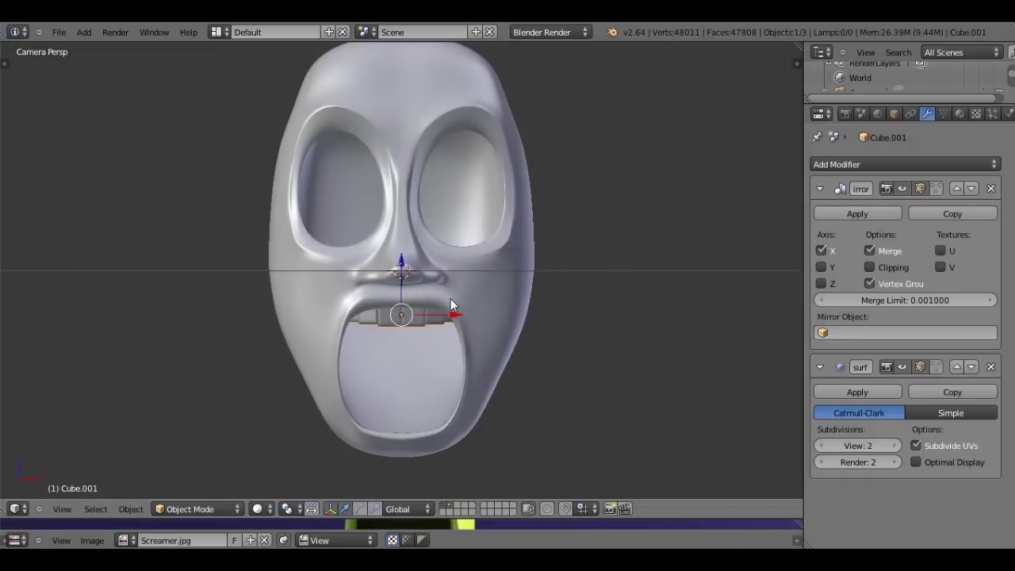
- Delete an accidental teeth duplicate, then render the camera view from the Render properties
{"action": "scroll", "coordinate": [450, 299], "scroll_direction": "down", "scroll_amount": 3}
{"action": "key", "text": "shift+d"}
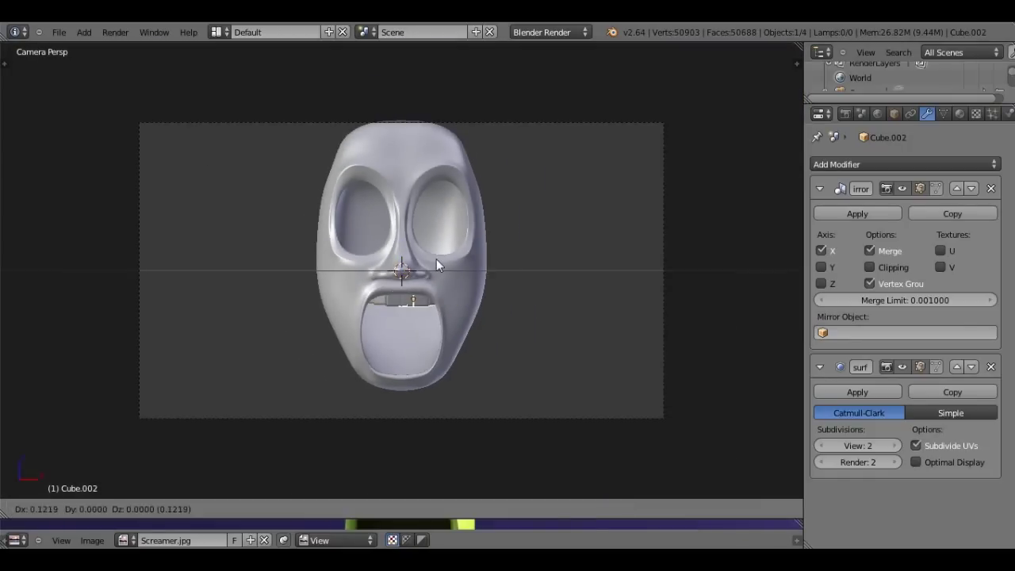
{"action": "right_click", "coordinate": [436, 259]}
{"action": "key", "text": "x"}
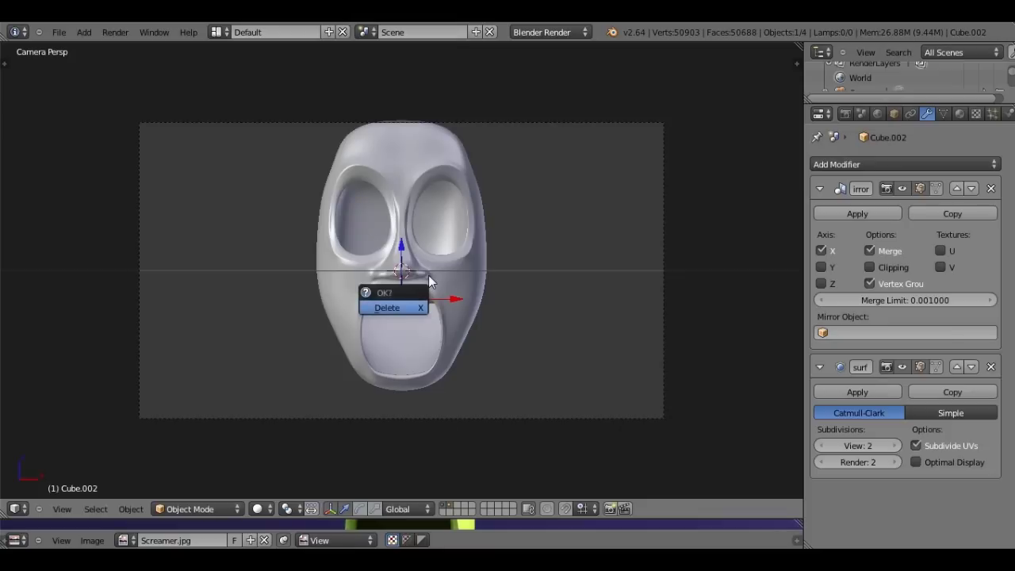
{"action": "key", "text": "Return"}
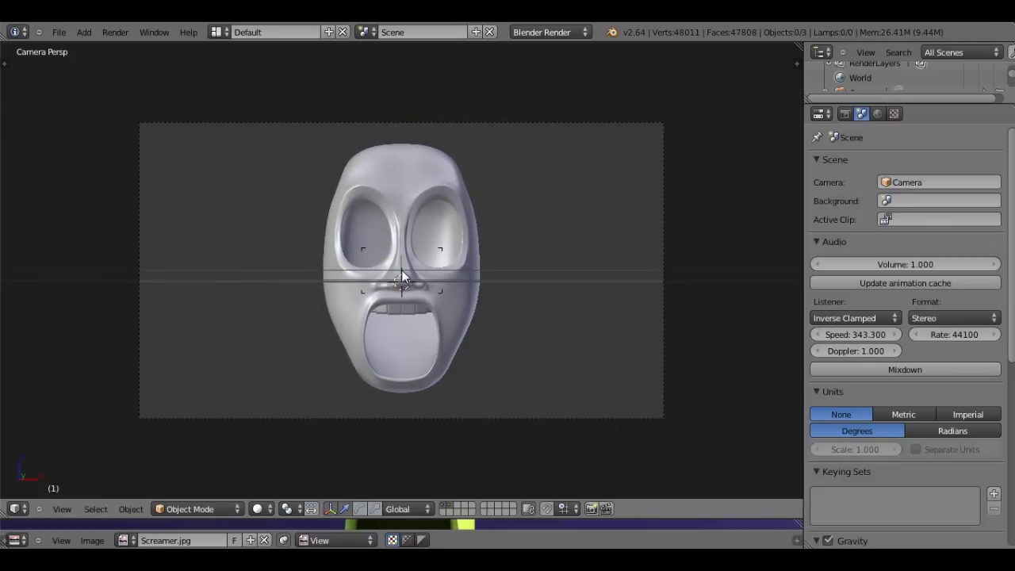
{"action": "left_click", "coordinate": [846, 114]}
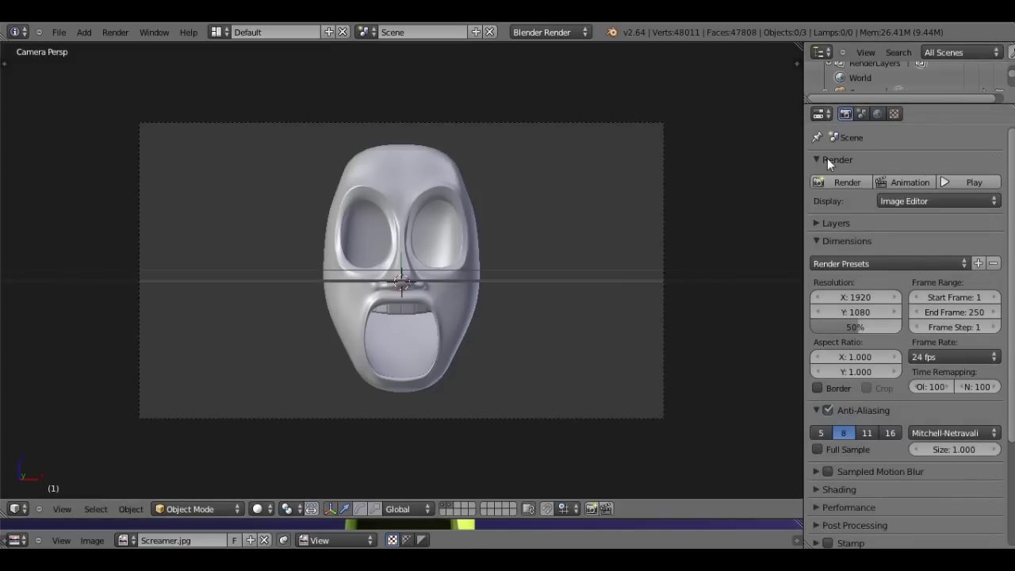
{"action": "left_click", "coordinate": [822, 181]}
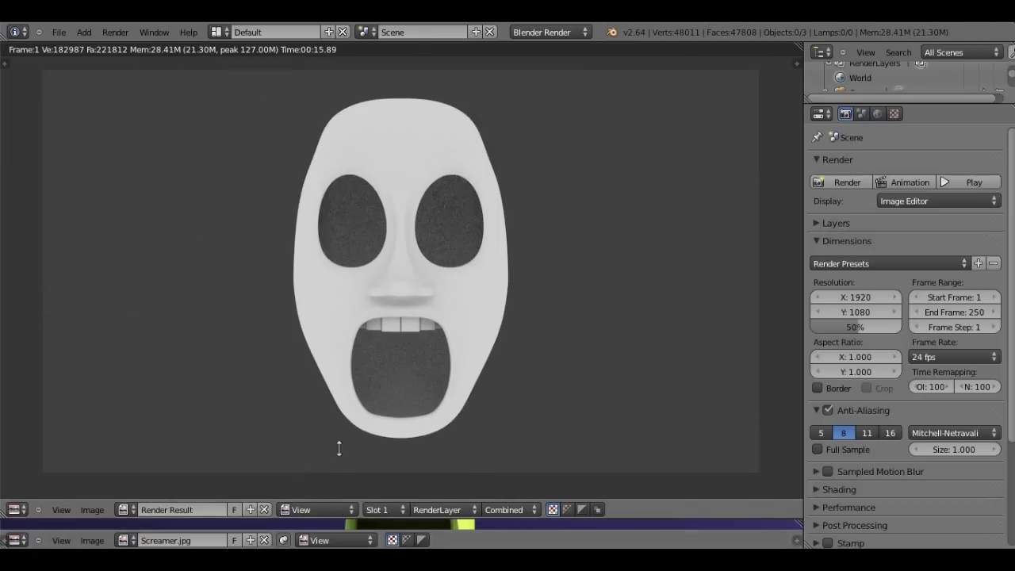
- Resize the render and Screamer reference panels, then exit the render result with Esc
{"action": "left_click_drag", "start_coordinate": [338, 519], "coordinate": [333, 263]}
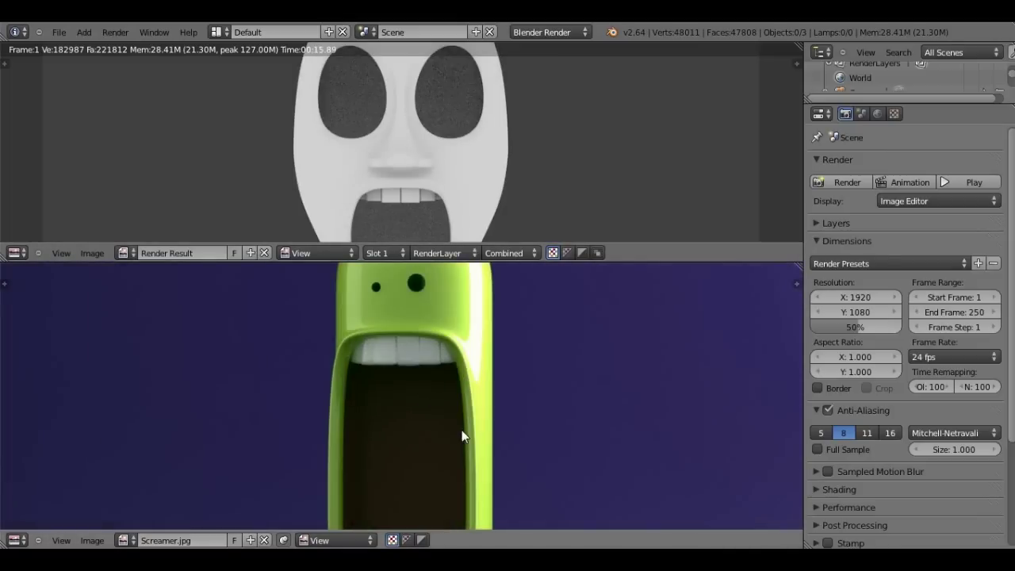
{"action": "scroll", "coordinate": [462, 434], "scroll_direction": "up", "scroll_amount": 2}
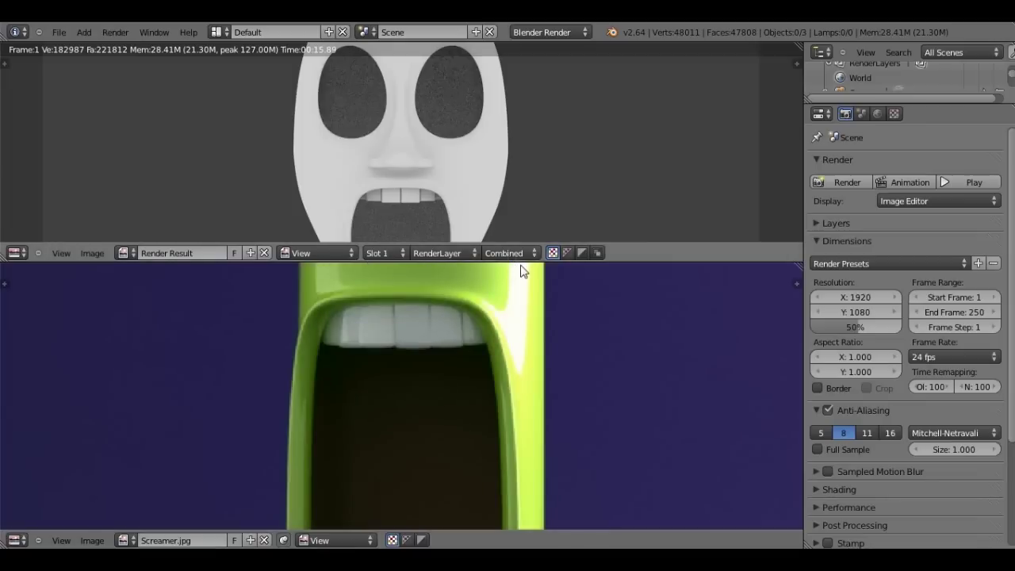
{"action": "mouse_move", "coordinate": [526, 261]}
{"action": "left_mouse_down"}
{"action": "mouse_move", "coordinate": [516, 393]}
{"action": "mouse_move", "coordinate": [483, 440]}
{"action": "left_mouse_up"}
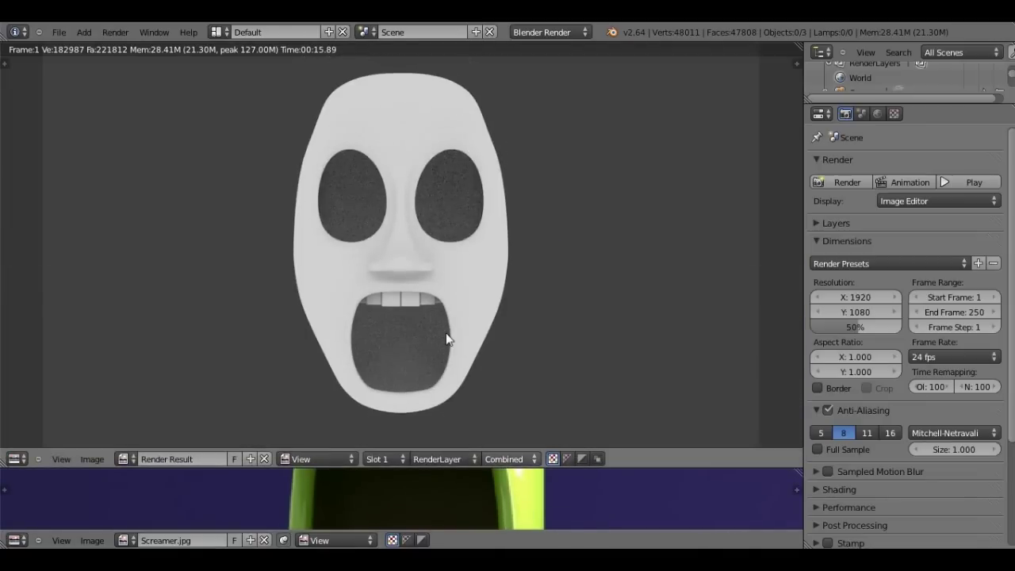
{"action": "key", "text": "Escape"}
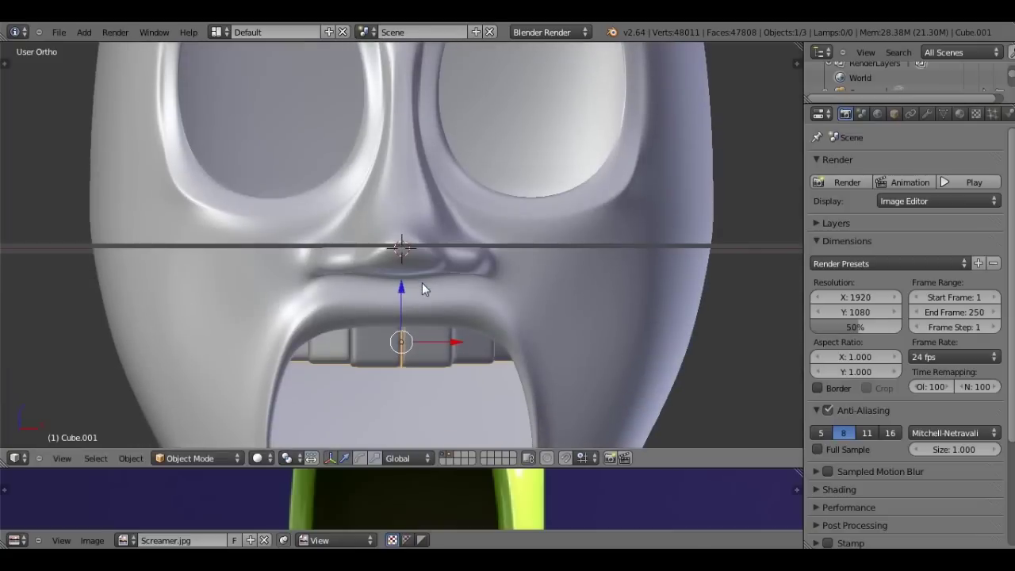
- Duplicate the teeth in Edit Mode and rotate the copy 180° around the 3D cursor
{"action": "key", "text": "Tab"}
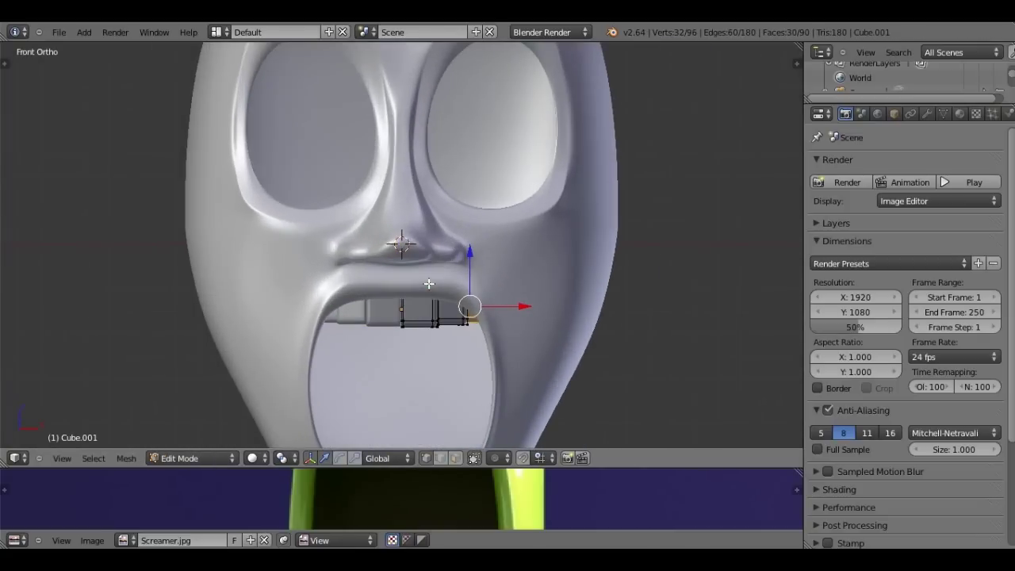
{"action": "key", "text": "ctrl+l"}
{"action": "key", "text": "shift+d"}
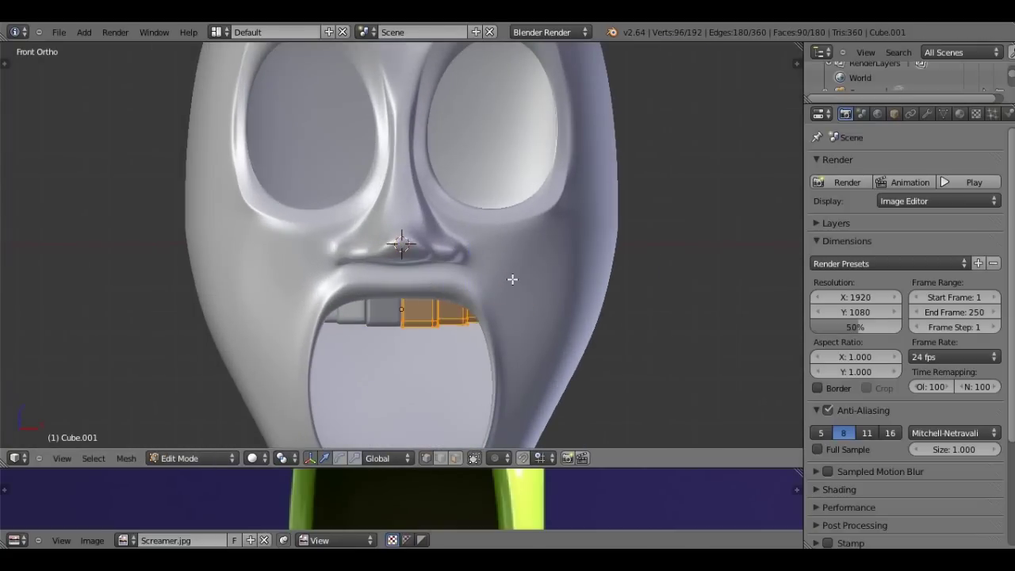
{"action": "right_click", "coordinate": [512, 280]}
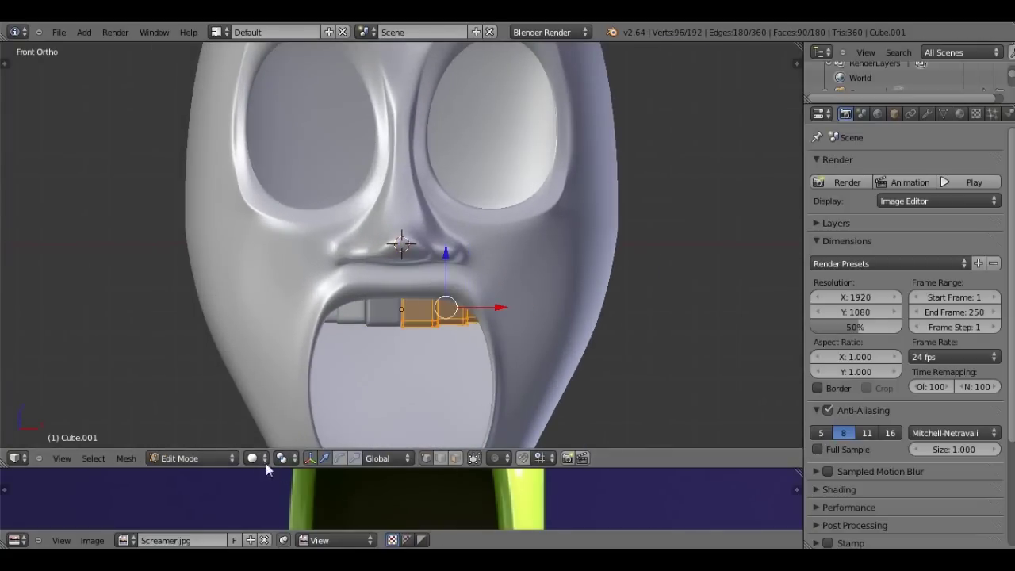
{"action": "left_click", "coordinate": [296, 460]}
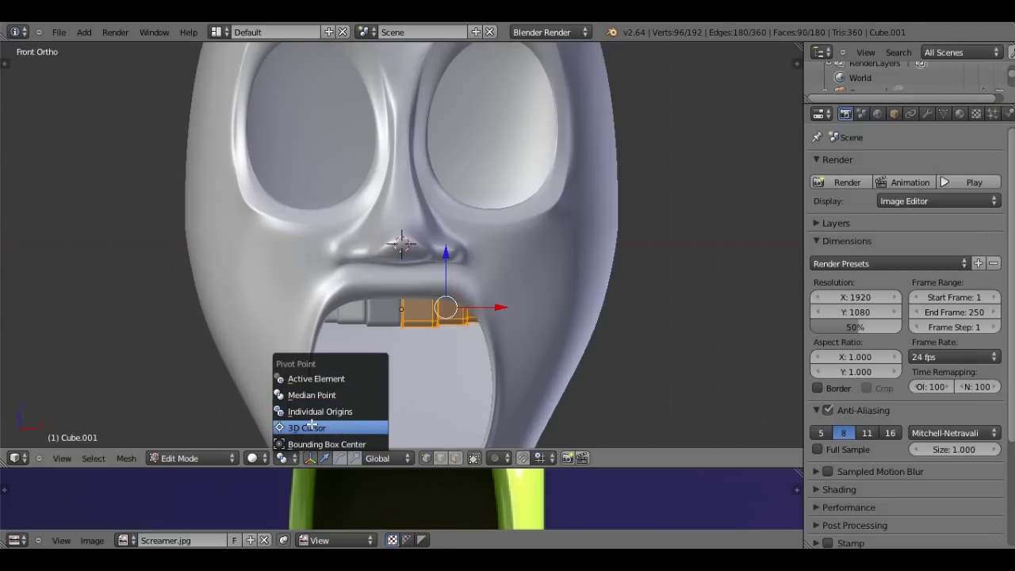
{"action": "type", "text": "r"}
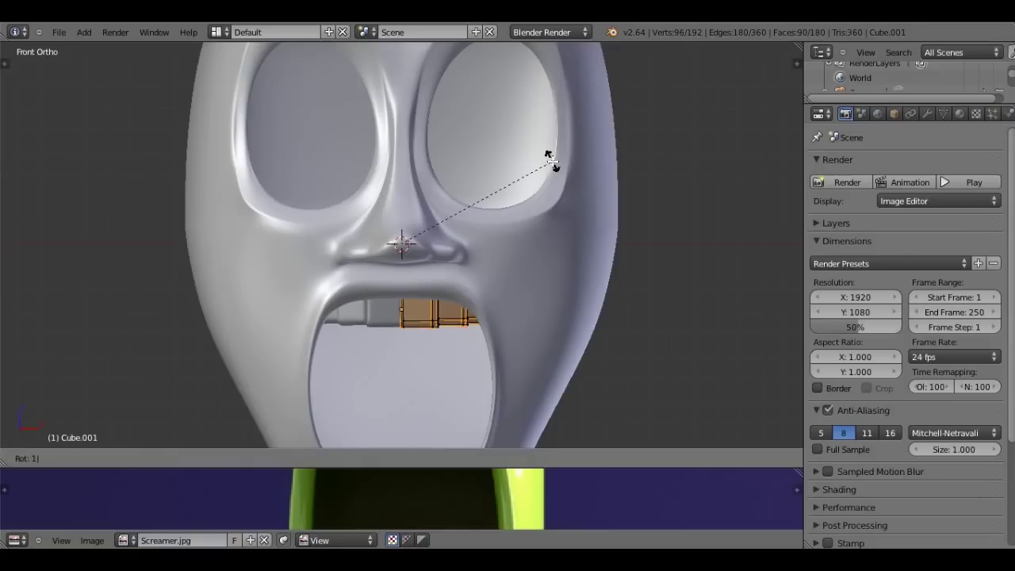
{"action": "type", "text": "180"}
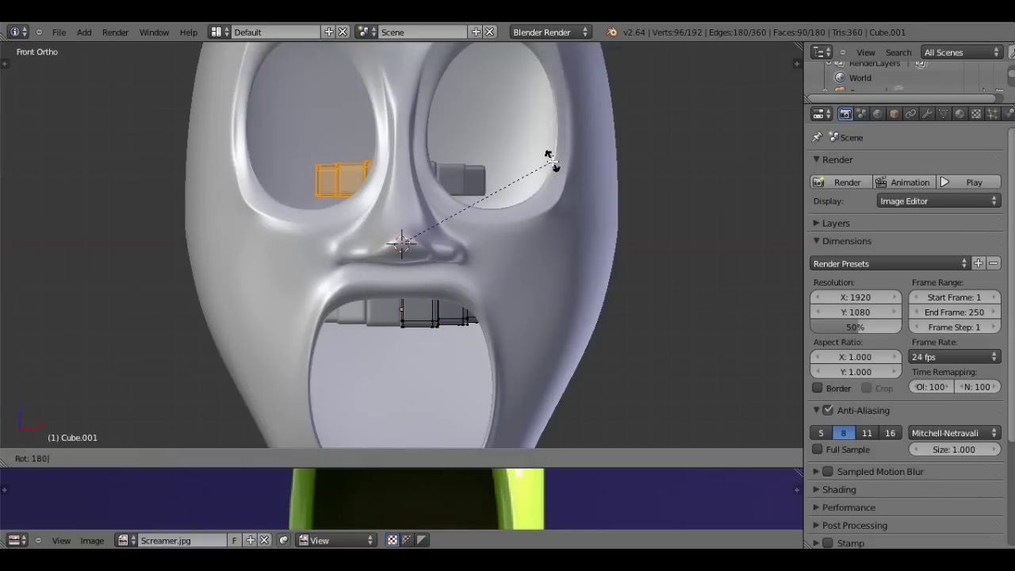
{"action": "key", "text": "Return"}
- Mirror the flipped teeth copy with an X scale of -1
{"action": "middle_click_drag", "start_coordinate": [407, 204], "coordinate": [407, 119], "text": "shift"}
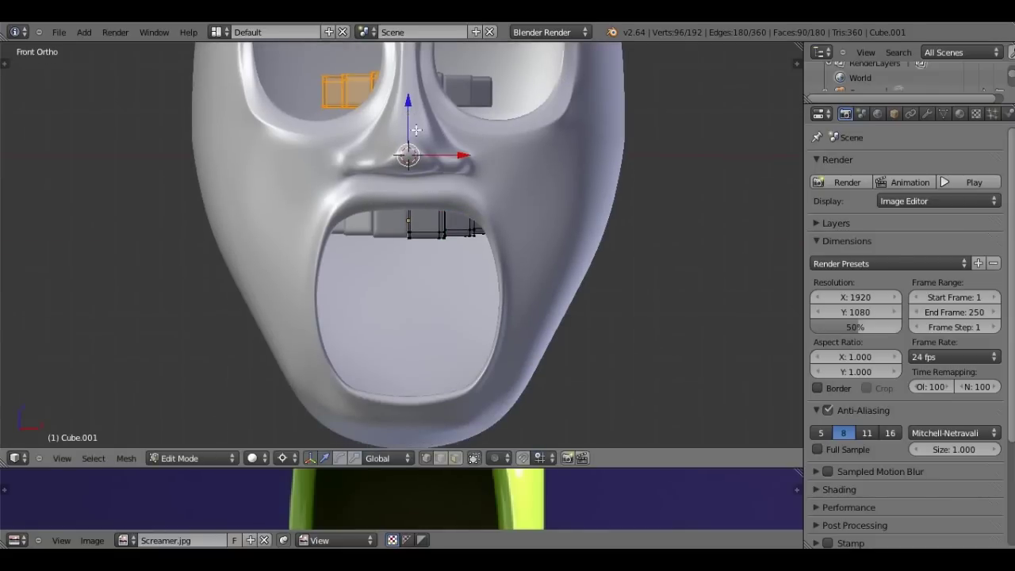
{"action": "scroll", "coordinate": [420, 191], "scroll_direction": "down", "scroll_amount": 1}
{"action": "middle_click_drag", "start_coordinate": [438, 219], "coordinate": [438, 255], "text": "shift"}
{"action": "key", "text": "z"}
{"action": "scroll", "coordinate": [465, 261], "scroll_direction": "up", "scroll_amount": 1}
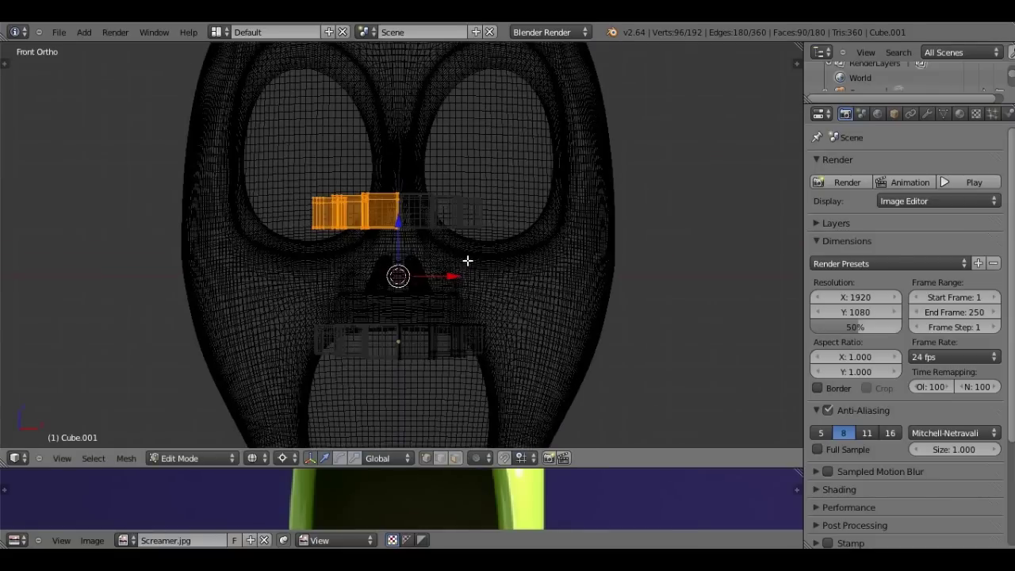
{"action": "scroll", "coordinate": [467, 260], "scroll_direction": "up", "scroll_amount": 1}
{"action": "key", "text": "s"}
{"action": "type", "text": "x"}
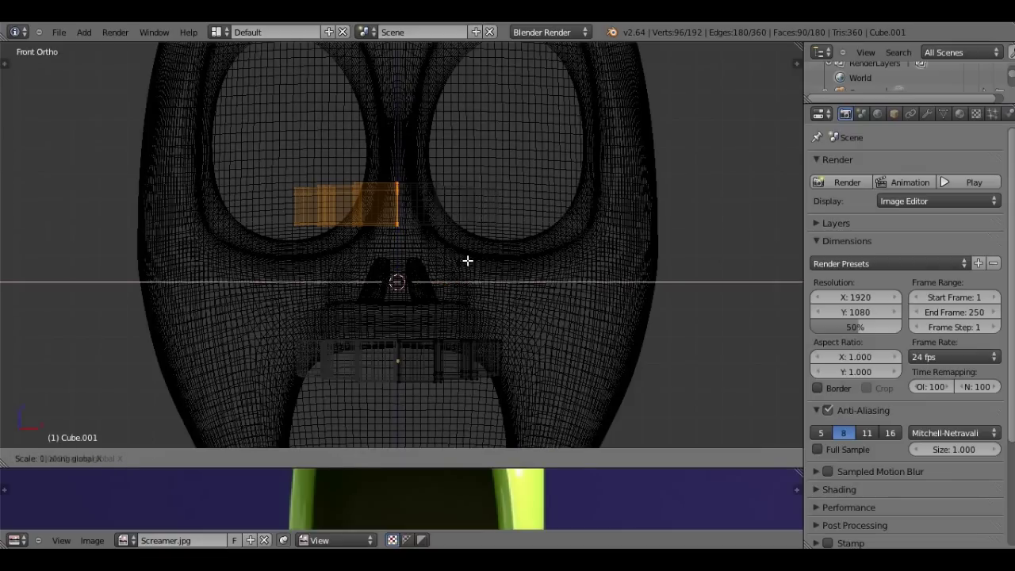
{"action": "type", "text": "-1"}
{"action": "key", "text": "Return"}
- Move the mirrored teeth down along Z into the lower mouth
{"action": "key", "text": "z"}
{"action": "scroll", "coordinate": [483, 292], "scroll_direction": "down", "scroll_amount": 1}
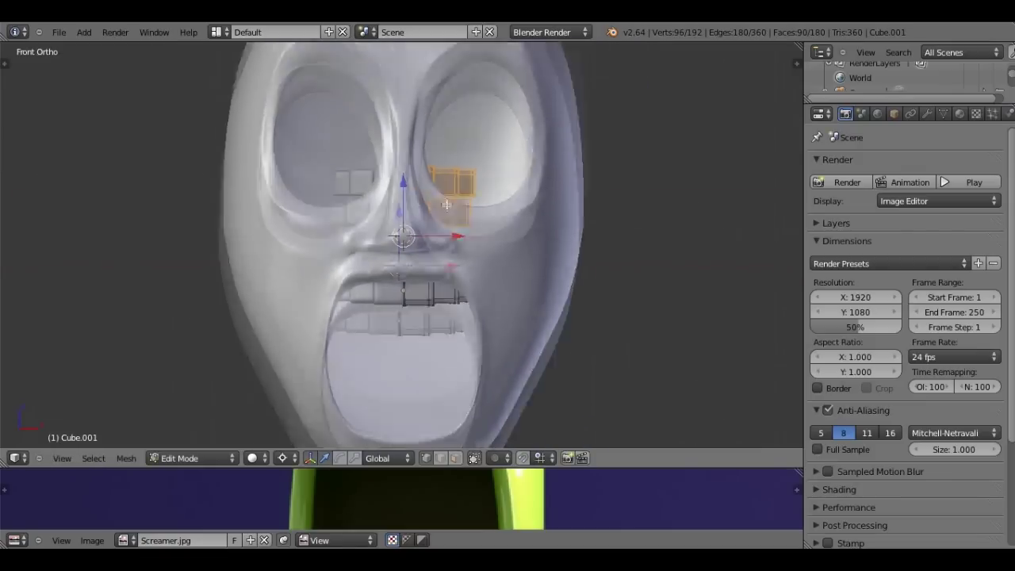
{"action": "scroll", "coordinate": [483, 291], "scroll_direction": "down", "scroll_amount": 1}
{"action": "key", "text": "g"}
{"action": "key", "text": "z"}
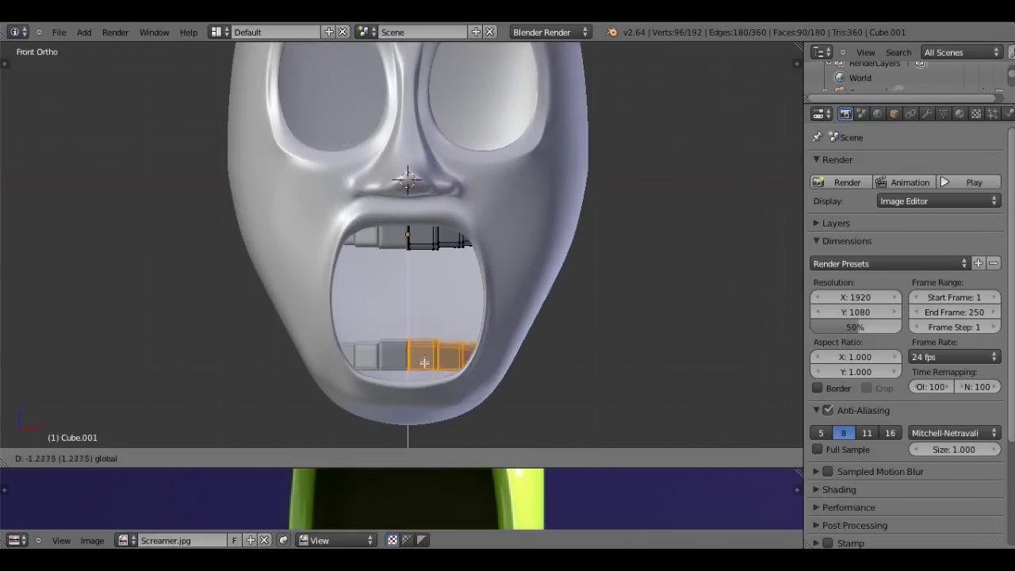
{"action": "left_click", "coordinate": [424, 373]}
{"action": "middle_click_drag", "start_coordinate": [425, 373], "coordinate": [378, 402]}
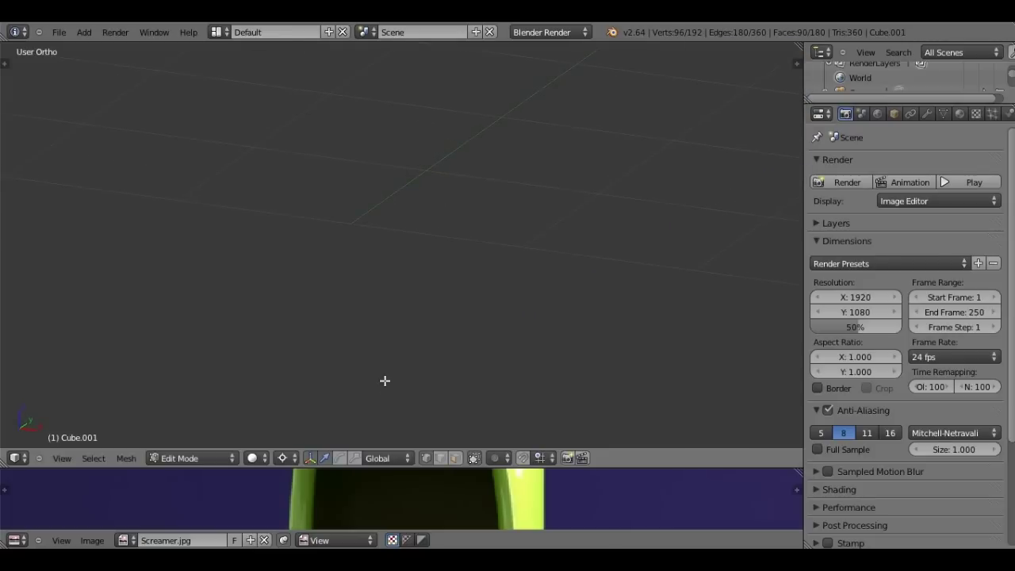
{"action": "key", "text": "KP_Decimal"}
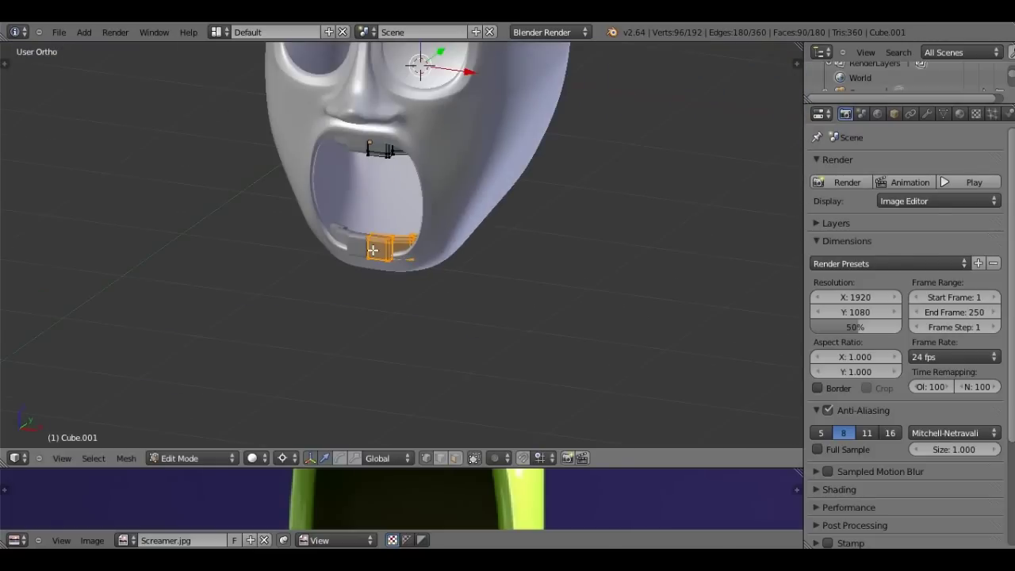
{"action": "scroll", "coordinate": [372, 250], "scroll_direction": "down", "scroll_amount": 2}
- Switch the pivot to Individual Origins and nudge the lower teeth into place
{"action": "left_click", "coordinate": [284, 457]}
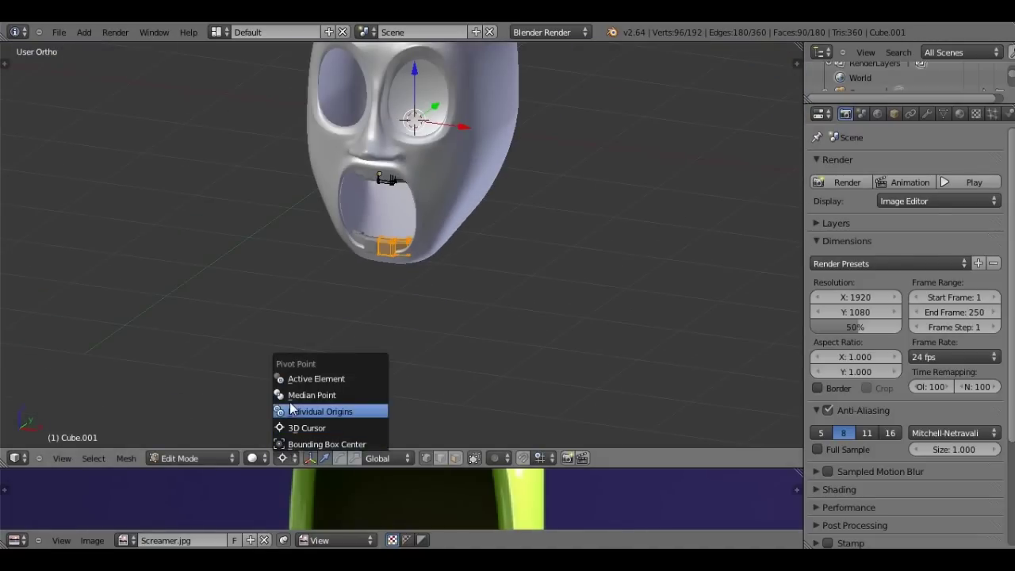
{"action": "left_click", "coordinate": [291, 396]}
{"action": "scroll", "coordinate": [397, 301], "scroll_direction": "up", "scroll_amount": 3}
{"action": "middle_click_drag", "start_coordinate": [396, 301], "coordinate": [413, 329]}
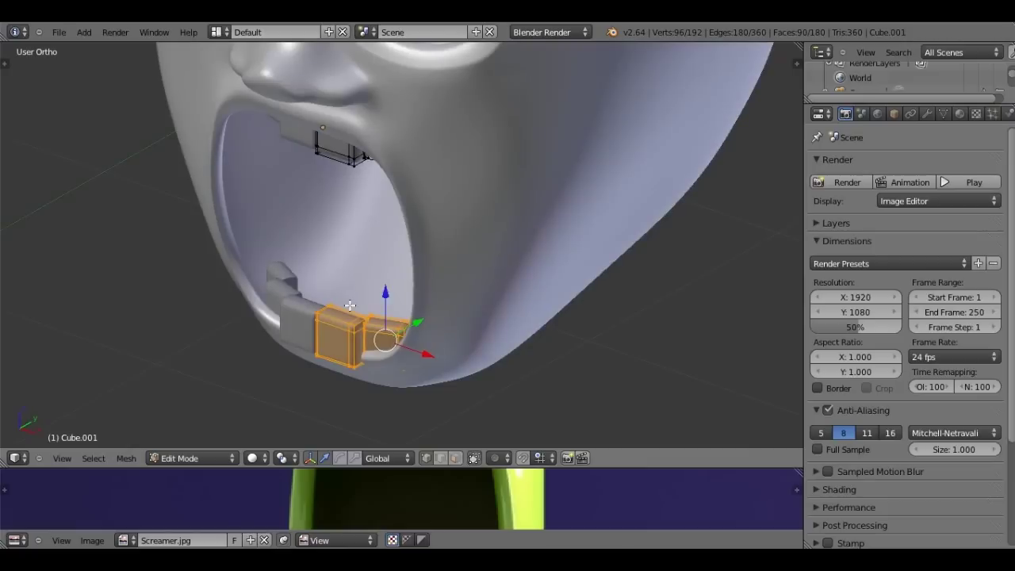
{"action": "key", "text": "g"}
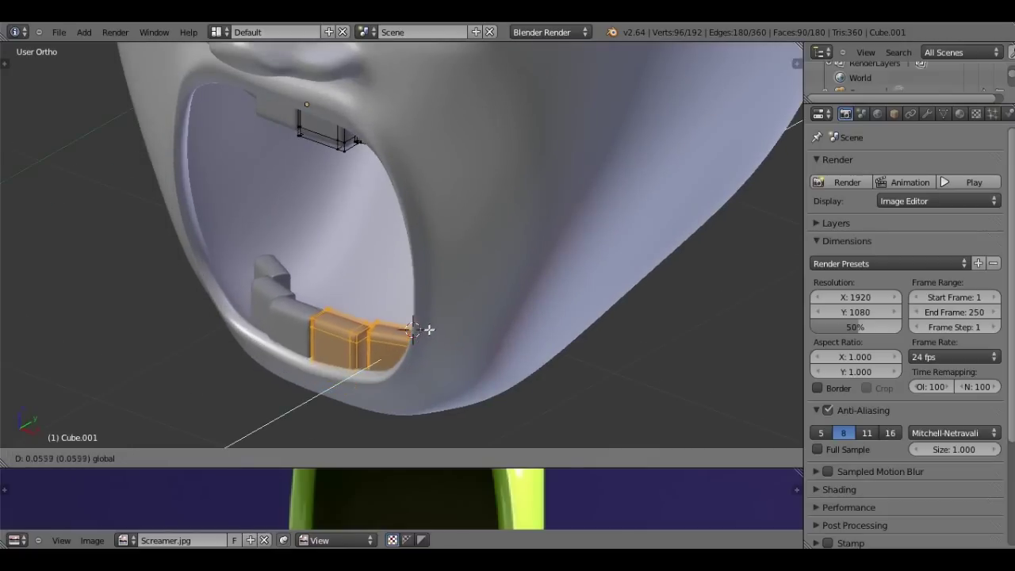
{"action": "left_click", "coordinate": [432, 326]}
{"action": "scroll", "coordinate": [428, 317], "scroll_direction": "down", "scroll_amount": 2}
{"action": "mouse_move", "coordinate": [428, 317]}
{"action": "middle_mouse_down"}
{"action": "mouse_move", "coordinate": [468, 260]}
{"action": "mouse_move", "coordinate": [378, 245]}
{"action": "middle_mouse_up"}
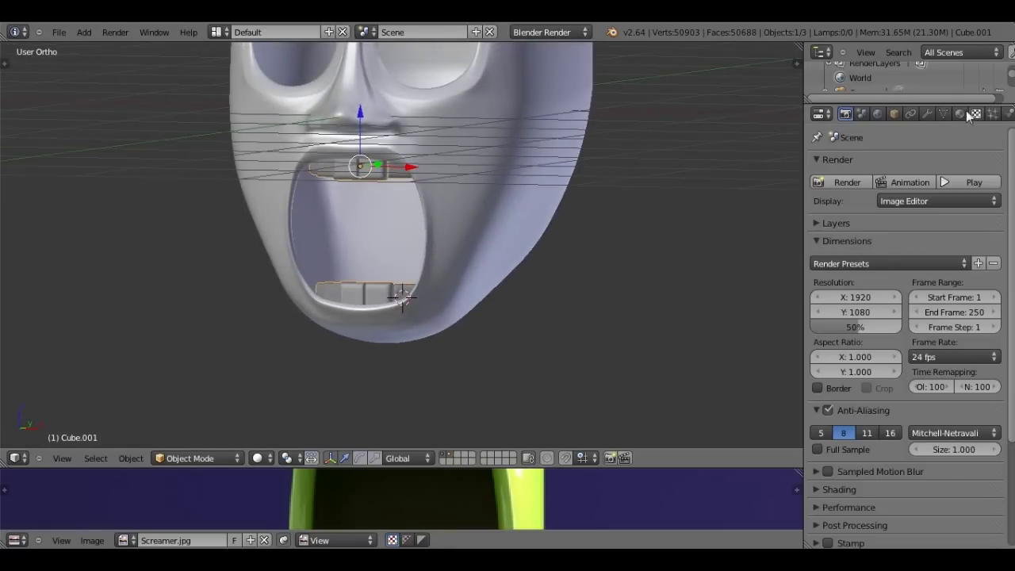
- Add a new material to the teeth object in the Material tab
{"action": "left_click", "coordinate": [959, 113]}
{"action": "left_click", "coordinate": [873, 213]}
{"action": "key", "text": "a"}
{"action": "mouse_move", "coordinate": [567, 254]}
{"action": "middle_mouse_down"}
{"action": "mouse_move", "coordinate": [485, 286]}
{"action": "mouse_move", "coordinate": [669, 294]}
{"action": "mouse_move", "coordinate": [585, 320]}
{"action": "mouse_move", "coordinate": [562, 298]}
{"action": "middle_mouse_up"}
- In Edit Mode, select the two rightmost lower teeth as linked pieces from the front view
{"action": "key", "text": "Tab"}
{"action": "key", "text": "KP_1"}
{"action": "scroll", "coordinate": [563, 286], "scroll_direction": "up", "scroll_amount": 2}
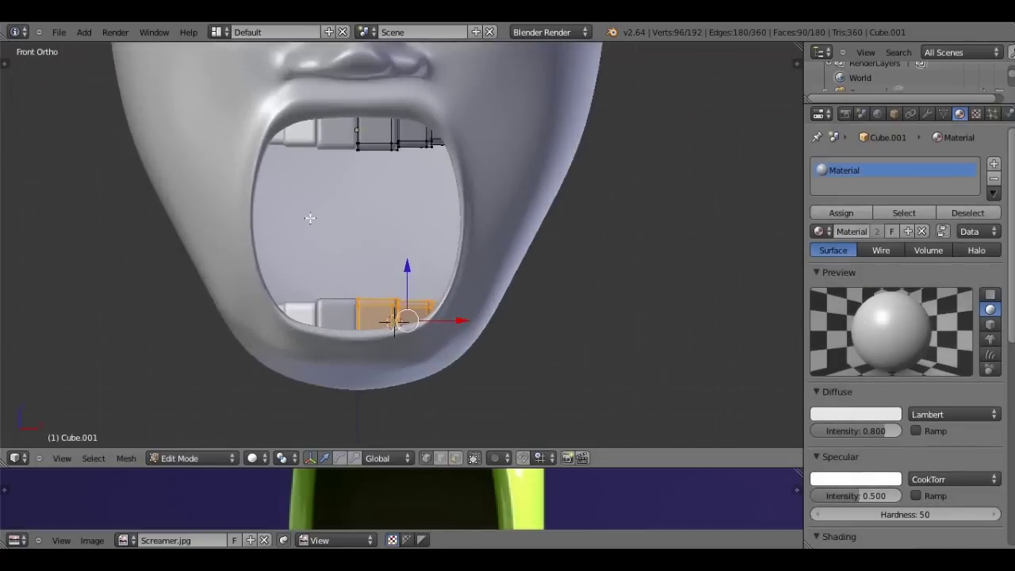
{"action": "scroll", "coordinate": [571, 261], "scroll_direction": "up", "scroll_amount": 2}
{"action": "scroll", "coordinate": [587, 220], "scroll_direction": "up", "scroll_amount": 2}
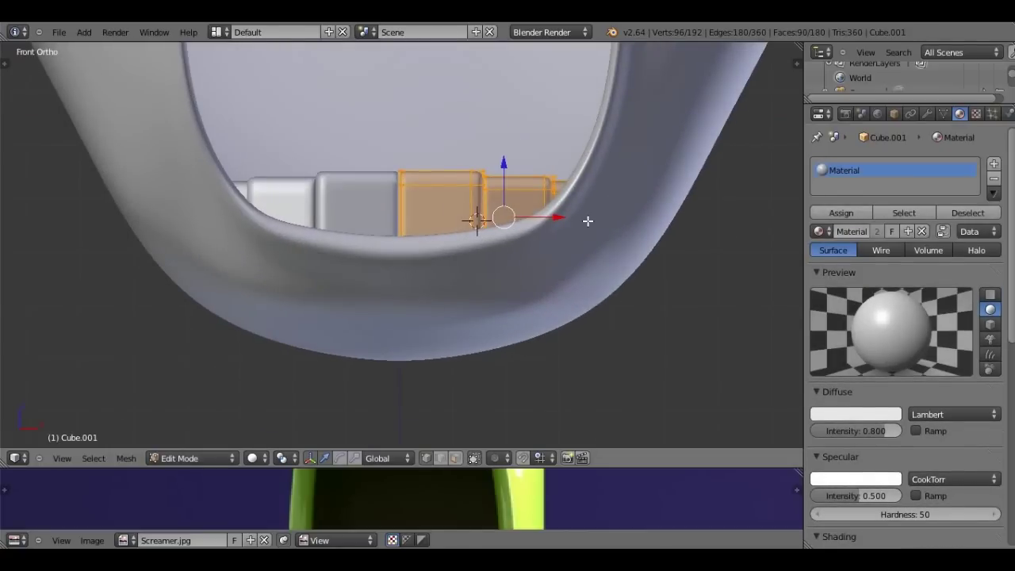
{"action": "key", "text": "z"}
{"action": "right_click", "coordinate": [618, 179]}
{"action": "right_click", "coordinate": [619, 180]}
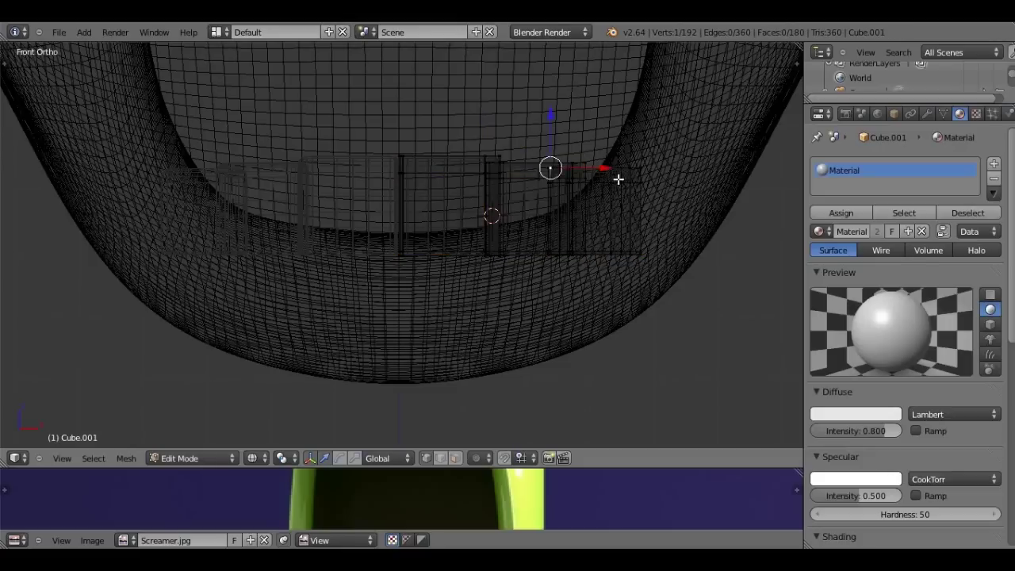
{"action": "key", "text": "ctrl+l"}
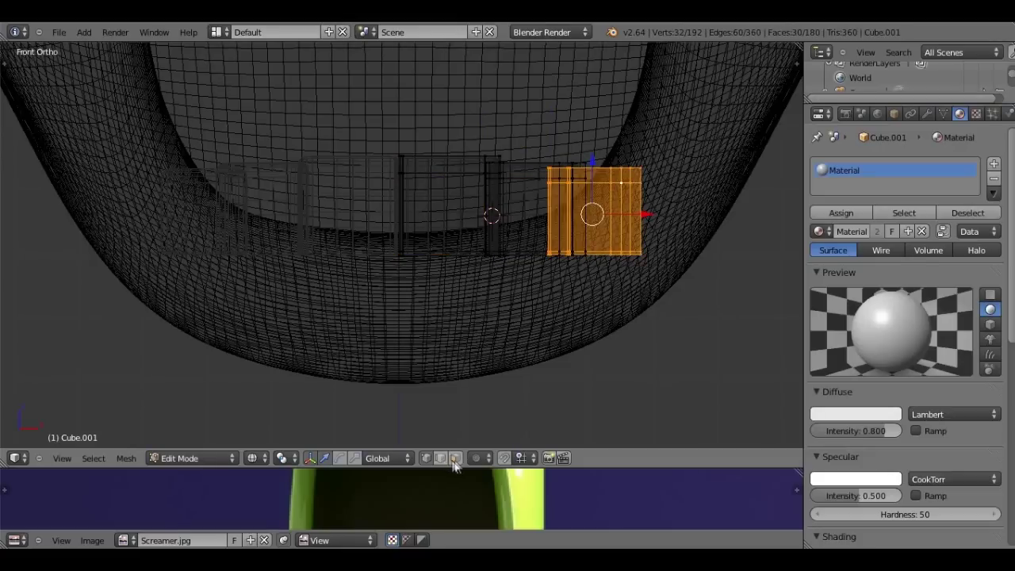
{"action": "key", "text": "l"}
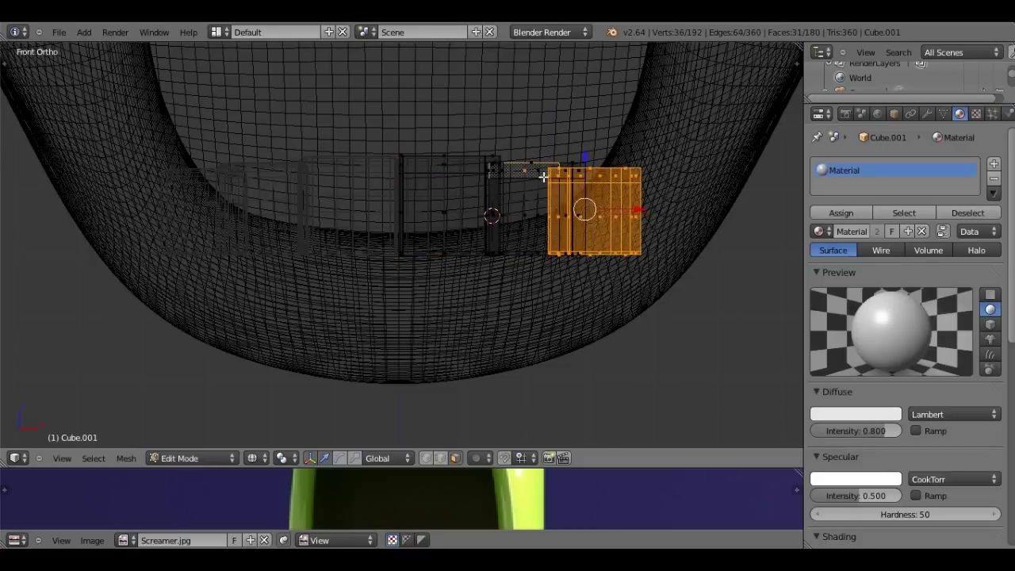
{"action": "key", "text": "z"}
- Scale the two selected lower teeth taller along Z, about 1.09 times
{"action": "scroll", "coordinate": [555, 176], "scroll_direction": "up", "scroll_amount": 2}
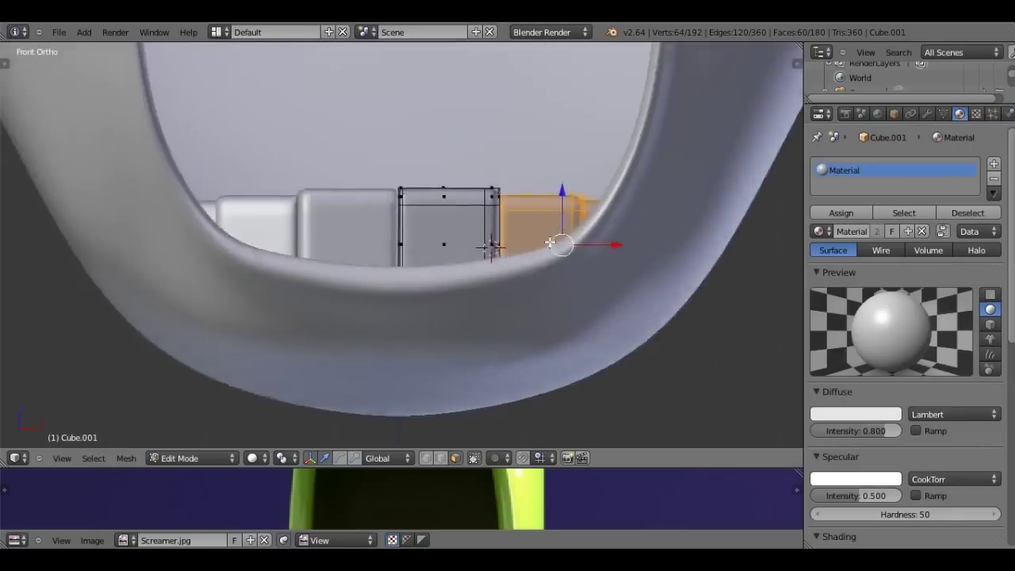
{"action": "scroll", "coordinate": [556, 226], "scroll_direction": "down", "scroll_amount": 2}
{"action": "scroll", "coordinate": [556, 284], "scroll_direction": "up", "scroll_amount": 2}
{"action": "scroll", "coordinate": [556, 284], "scroll_direction": "up", "scroll_amount": 2}
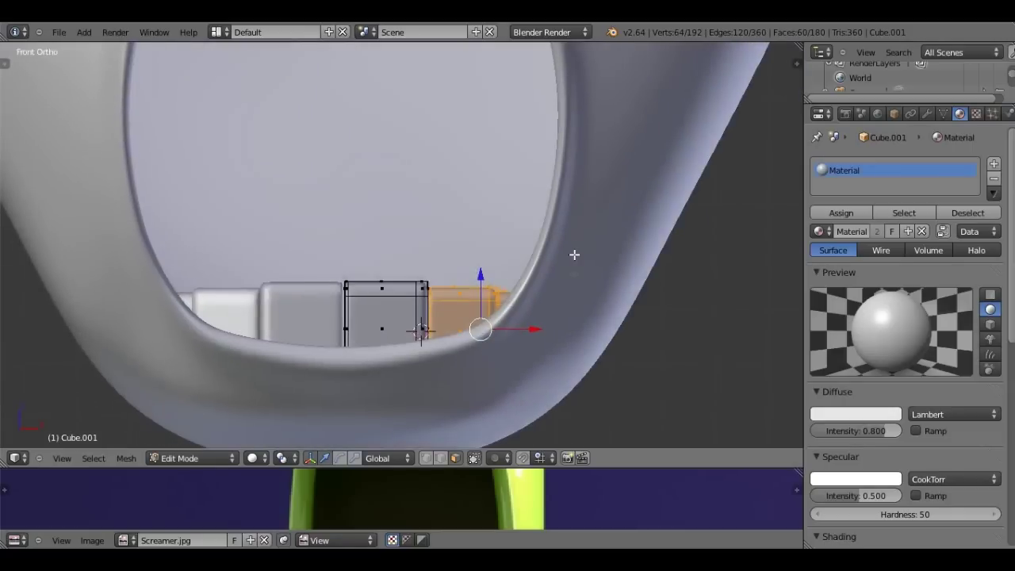
{"action": "key", "text": "s"}
{"action": "key", "text": "z"}
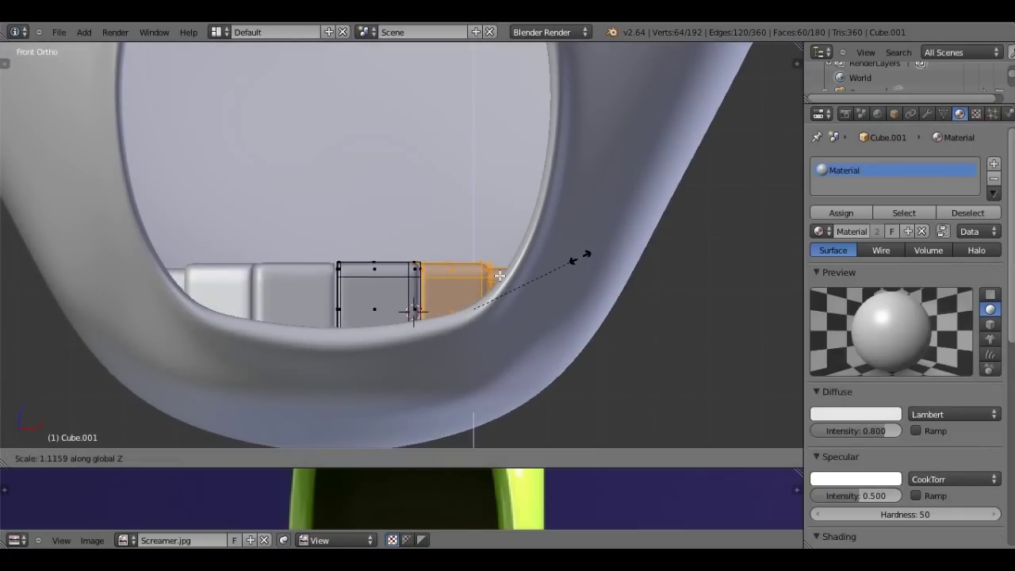
{"action": "left_click", "coordinate": [579, 256]}
- Stretch just the rightmost lower tooth taller along Z
{"action": "right_click", "coordinate": [500, 274]}
{"action": "key", "text": "s"}
{"action": "key", "text": "z"}
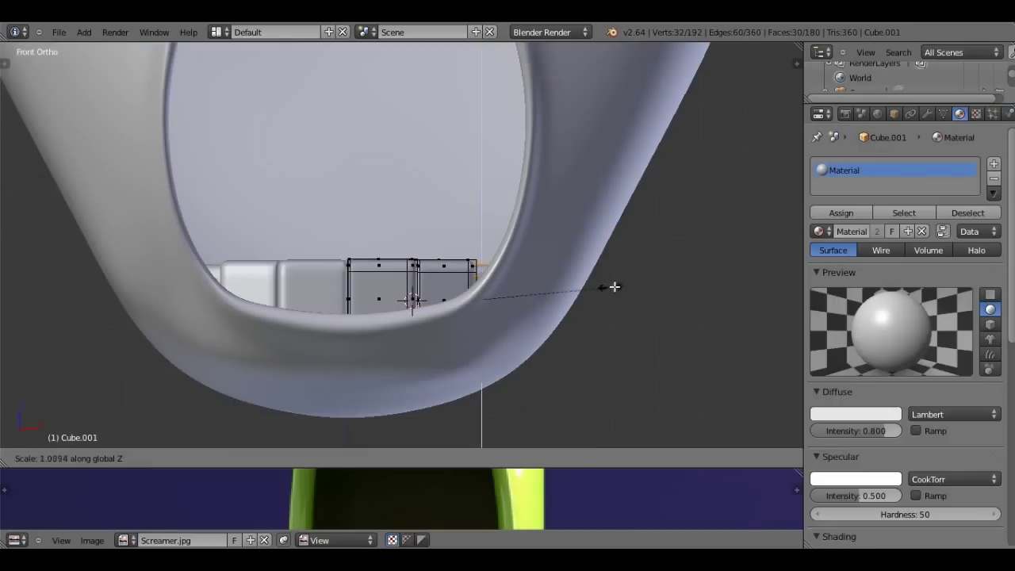
{"action": "left_click", "coordinate": [623, 283]}
- Return to Object Mode and select the head mesh for editing
{"action": "key", "text": "Tab"}
{"action": "scroll", "coordinate": [491, 235], "scroll_direction": "down", "scroll_amount": 3}
{"action": "mouse_move", "coordinate": [491, 235]}
{"action": "middle_mouse_down"}
{"action": "mouse_move", "coordinate": [563, 260]}
{"action": "mouse_move", "coordinate": [437, 321]}
{"action": "mouse_move", "coordinate": [352, 268]}
{"action": "mouse_move", "coordinate": [380, 222]}
{"action": "mouse_move", "coordinate": [413, 224]}
{"action": "mouse_move", "coordinate": [562, 182]}
{"action": "mouse_move", "coordinate": [504, 153]}
{"action": "mouse_move", "coordinate": [347, 163]}
{"action": "mouse_move", "coordinate": [394, 173]}
{"action": "mouse_move", "coordinate": [389, 186]}
{"action": "mouse_move", "coordinate": [368, 188]}
{"action": "mouse_move", "coordinate": [344, 168]}
{"action": "mouse_move", "coordinate": [294, 181]}
{"action": "mouse_move", "coordinate": [380, 203]}
{"action": "mouse_move", "coordinate": [368, 200]}
{"action": "mouse_move", "coordinate": [481, 476]}
{"action": "middle_mouse_up"}
{"action": "right_click", "coordinate": [352, 268]}
{"action": "key", "text": "Tab"}
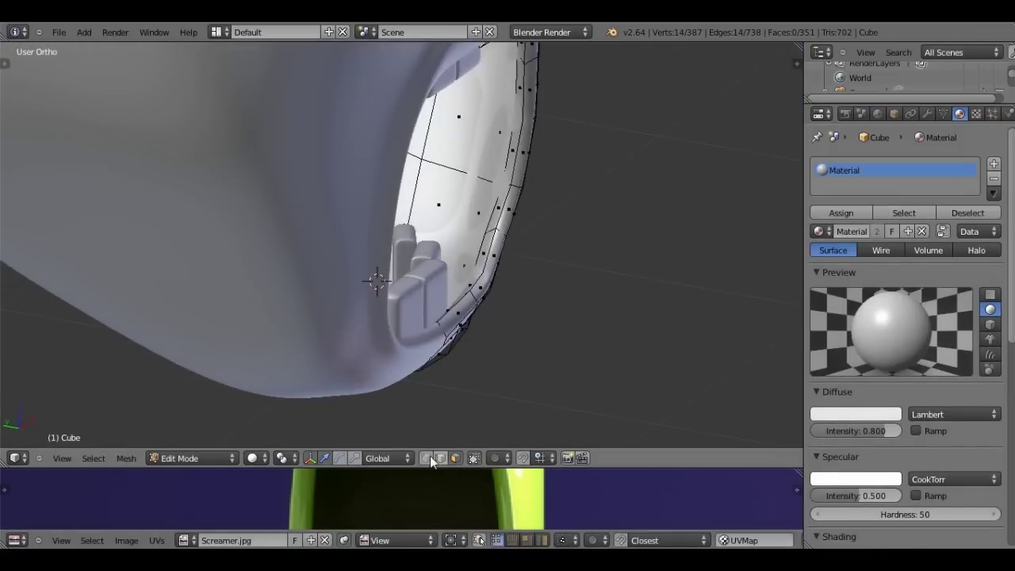
- Select the mouth's inner rim edge loop and view it in Right Ortho
{"action": "middle_click_drag", "start_coordinate": [432, 425], "coordinate": [483, 306]}
{"action": "right_click", "coordinate": [489, 227], "text": "alt"}
{"action": "scroll", "coordinate": [503, 231], "scroll_direction": "down", "scroll_amount": 3}
{"action": "scroll", "coordinate": [503, 230], "scroll_direction": "up", "scroll_amount": 3}
{"action": "mouse_move", "coordinate": [504, 233]}
{"action": "middle_mouse_down"}
{"action": "mouse_move", "coordinate": [508, 254]}
{"action": "mouse_move", "coordinate": [356, 285]}
{"action": "mouse_move", "coordinate": [214, 348]}
{"action": "mouse_move", "coordinate": [378, 301]}
{"action": "mouse_move", "coordinate": [398, 282]}
{"action": "middle_mouse_up"}
{"action": "key", "text": "z"}
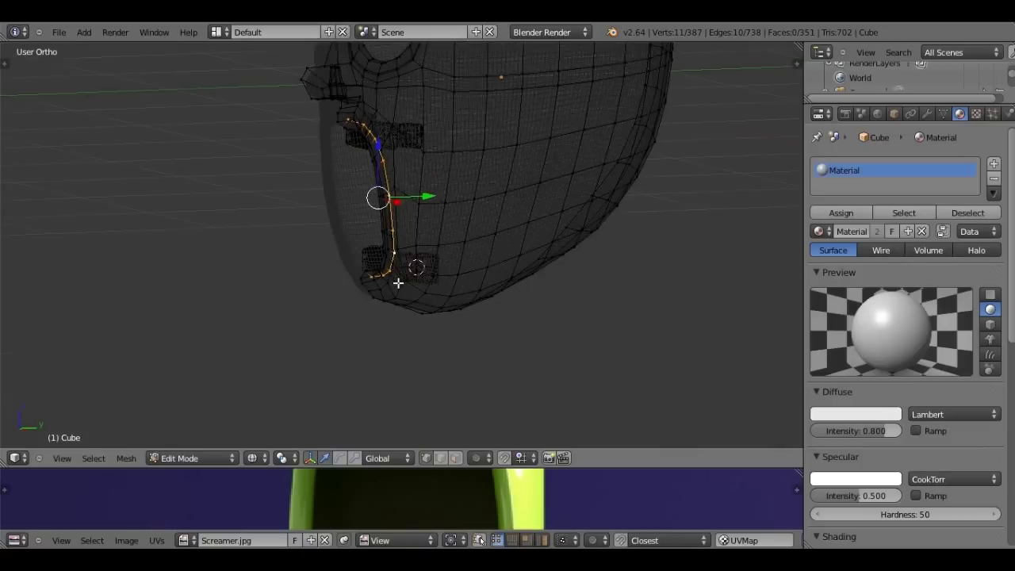
{"action": "key", "text": "KP_3"}
{"action": "scroll", "coordinate": [310, 245], "scroll_direction": "up", "scroll_amount": 1}
{"action": "scroll", "coordinate": [351, 206], "scroll_direction": "up", "scroll_amount": 1}
{"action": "scroll", "coordinate": [356, 258], "scroll_direction": "up", "scroll_amount": 2}
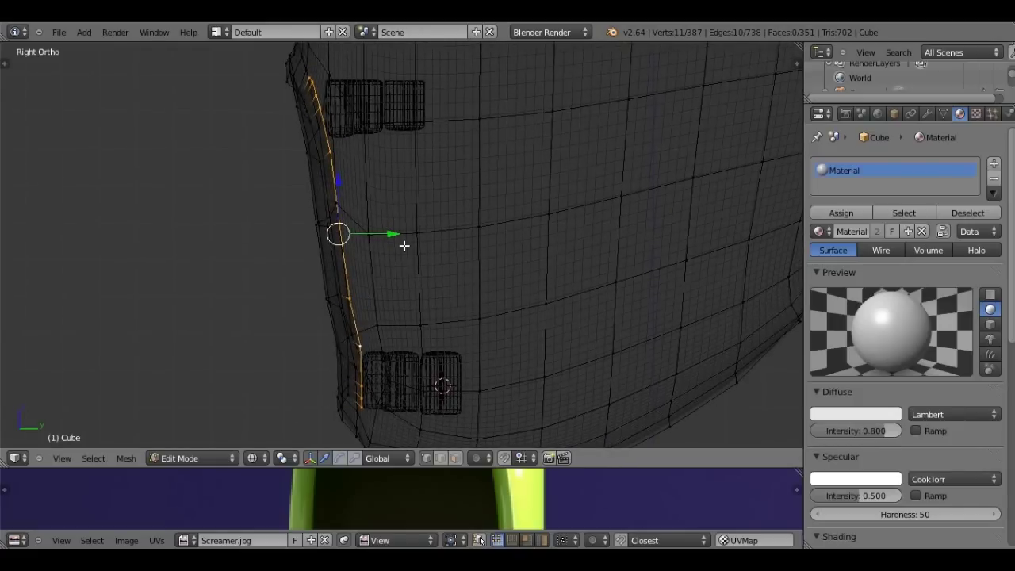
{"action": "scroll", "coordinate": [402, 254], "scroll_direction": "down", "scroll_amount": 1}
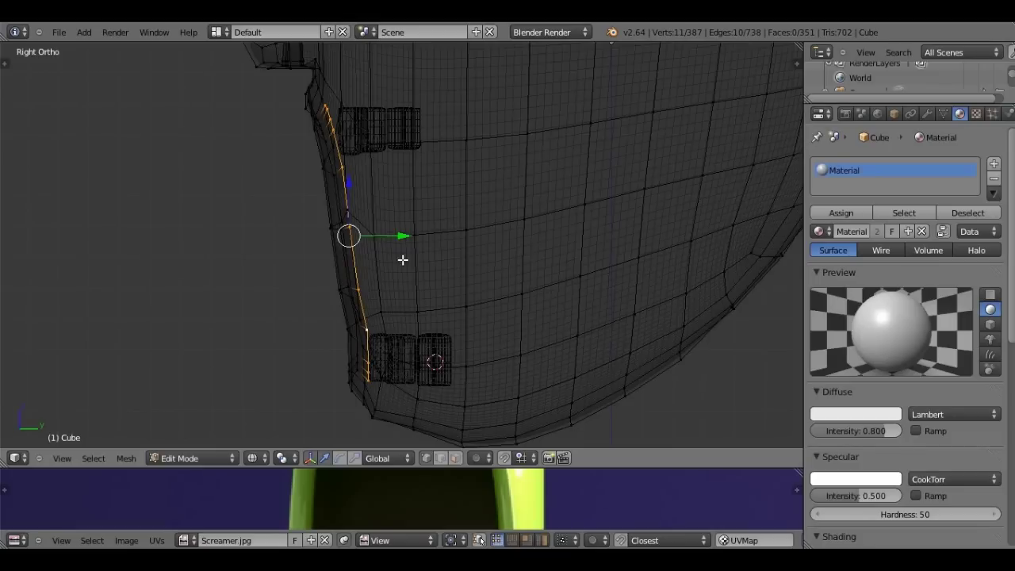
{"action": "mouse_move", "coordinate": [403, 259]}
{"action": "middle_mouse_down"}
{"action": "mouse_move", "coordinate": [351, 286]}
{"action": "mouse_move", "coordinate": [362, 288]}
{"action": "mouse_move", "coordinate": [365, 251]}
{"action": "mouse_move", "coordinate": [345, 236]}
{"action": "mouse_move", "coordinate": [359, 198]}
{"action": "mouse_move", "coordinate": [287, 129]}
{"action": "mouse_move", "coordinate": [318, 155]}
{"action": "middle_mouse_up"}
{"action": "key", "text": "z"}
{"action": "key", "text": "z"}
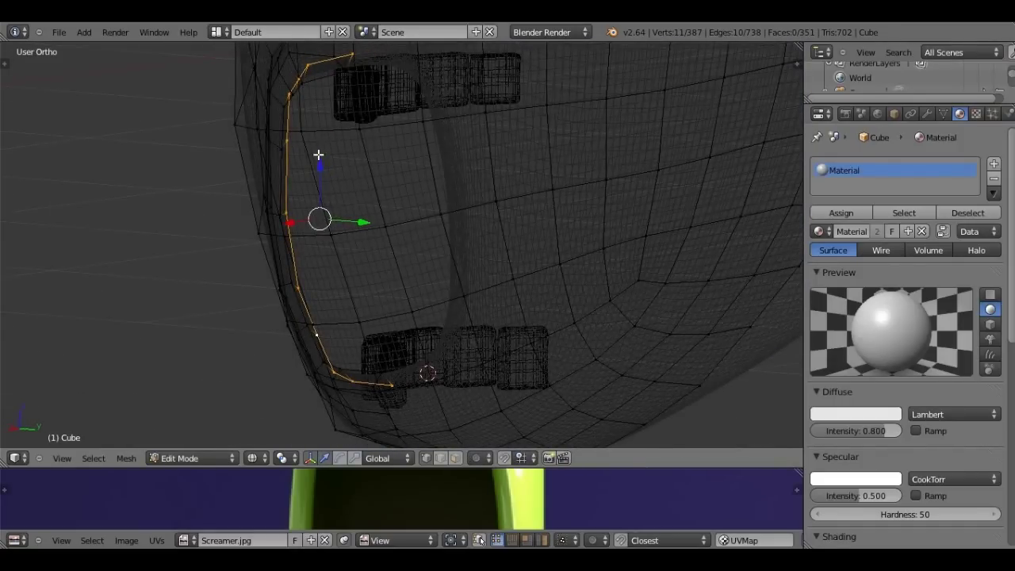
{"action": "key", "text": "KP_3"}
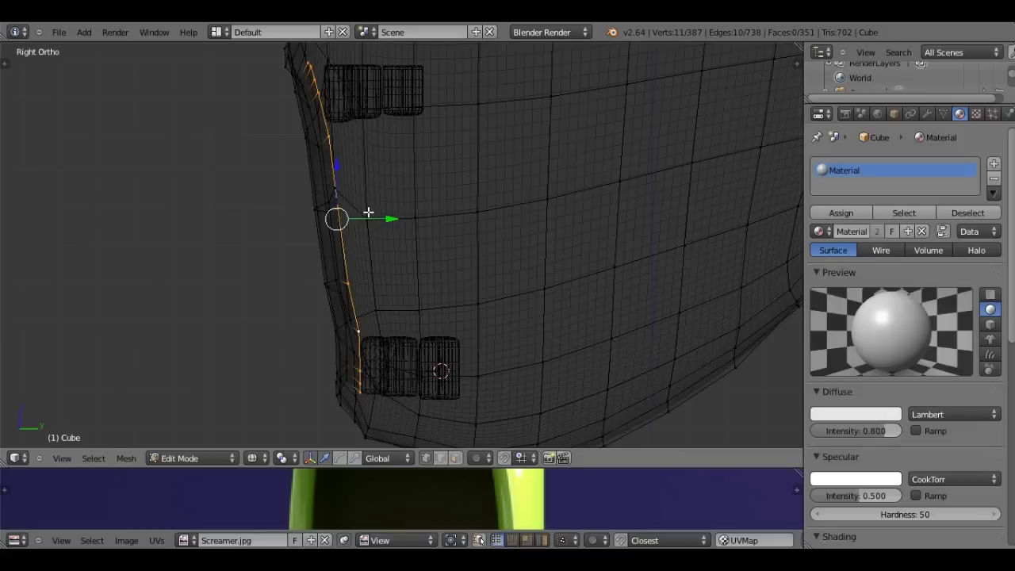
- Extrude the inner rim loop in place as the start of the cavity
{"action": "key", "text": "e"}
{"action": "left_click", "coordinate": [510, 217]}
{"action": "key", "text": "z"}
{"action": "mouse_move", "coordinate": [510, 217]}
{"action": "middle_mouse_down"}
{"action": "mouse_move", "coordinate": [376, 173]}
{"action": "mouse_move", "coordinate": [431, 163]}
{"action": "mouse_move", "coordinate": [351, 182]}
{"action": "middle_mouse_up"}
{"action": "key", "text": "KP_3"}
{"action": "key", "text": "z"}
{"action": "scroll", "coordinate": [567, 279], "scroll_direction": "down", "scroll_amount": 2}
{"action": "scroll", "coordinate": [465, 205], "scroll_direction": "up", "scroll_amount": 2}
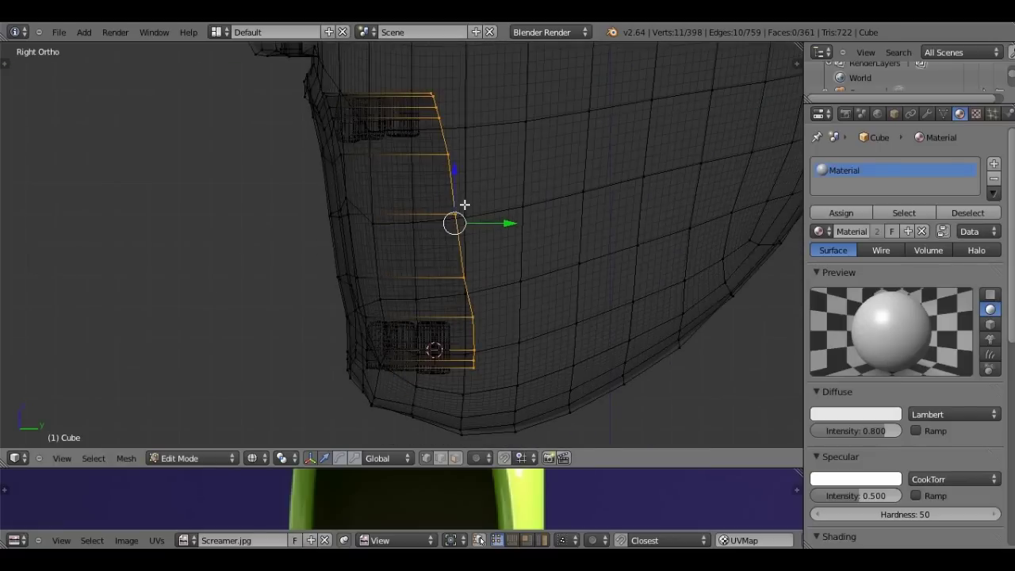
{"action": "scroll", "coordinate": [468, 208], "scroll_direction": "down", "scroll_amount": 2}
- Extrude the loop back along Y into the head and scale it to 0.88
{"action": "key", "text": "e"}
{"action": "key", "text": "y"}
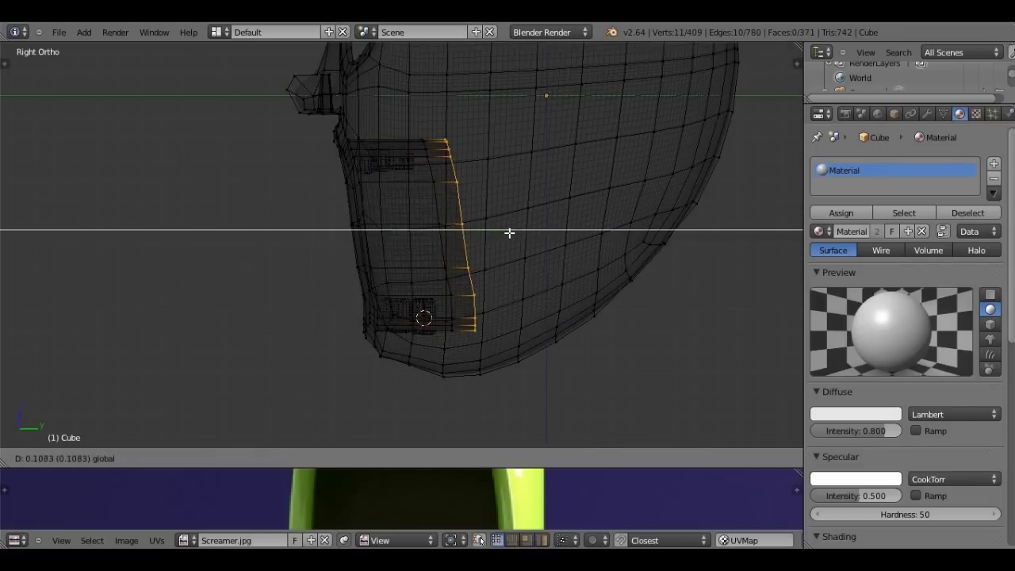
{"action": "left_click", "coordinate": [512, 232]}
{"action": "key", "text": "s"}
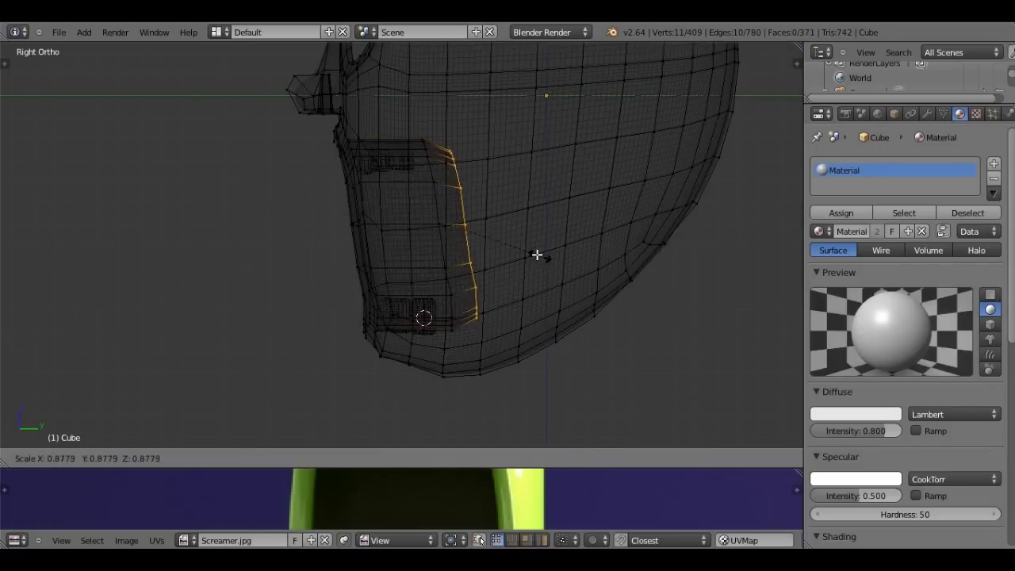
{"action": "left_click", "coordinate": [511, 244]}
- Extrude a second ring deeper along Y and scale it down to 0.66
{"action": "key", "text": "e"}
{"action": "key", "text": "y"}
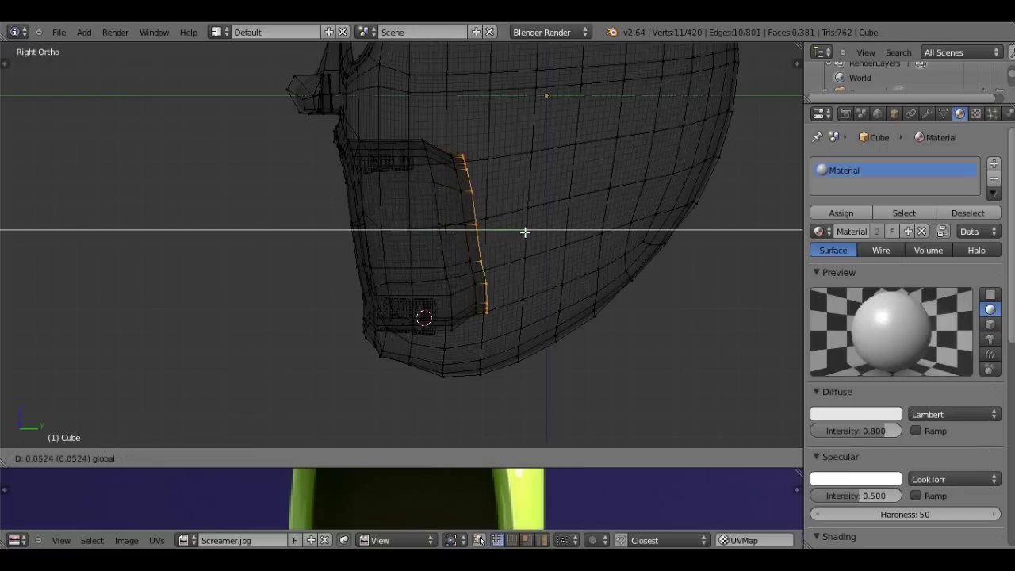
{"action": "left_click", "coordinate": [555, 249]}
{"action": "key", "text": "s"}
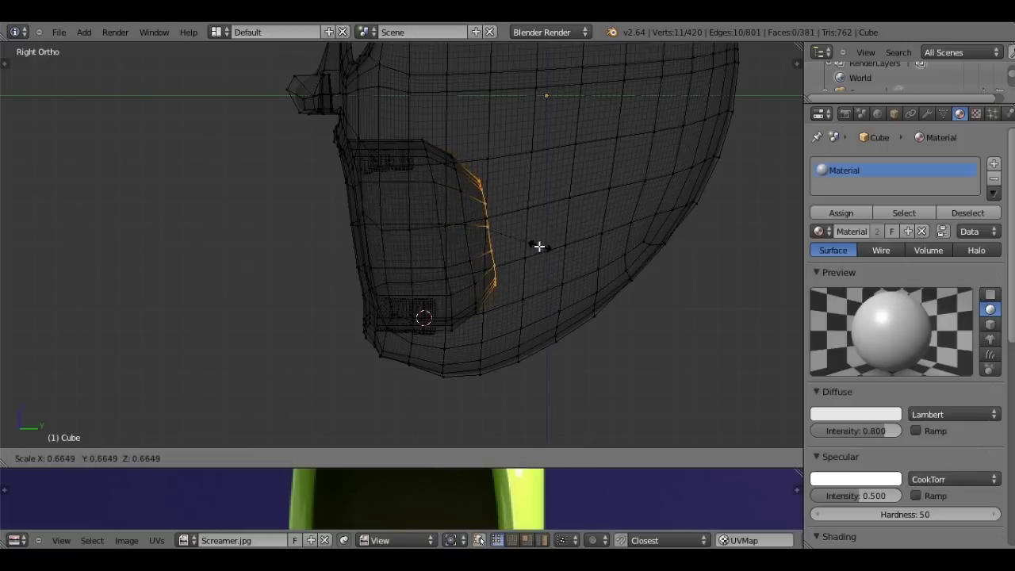
{"action": "left_click", "coordinate": [539, 247]}
{"action": "key", "text": "KP_4"}
{"action": "key", "text": "KP_4"}
{"action": "key", "text": "KP_4"}
{"action": "key", "text": "KP_1"}
{"action": "key", "text": "z"}
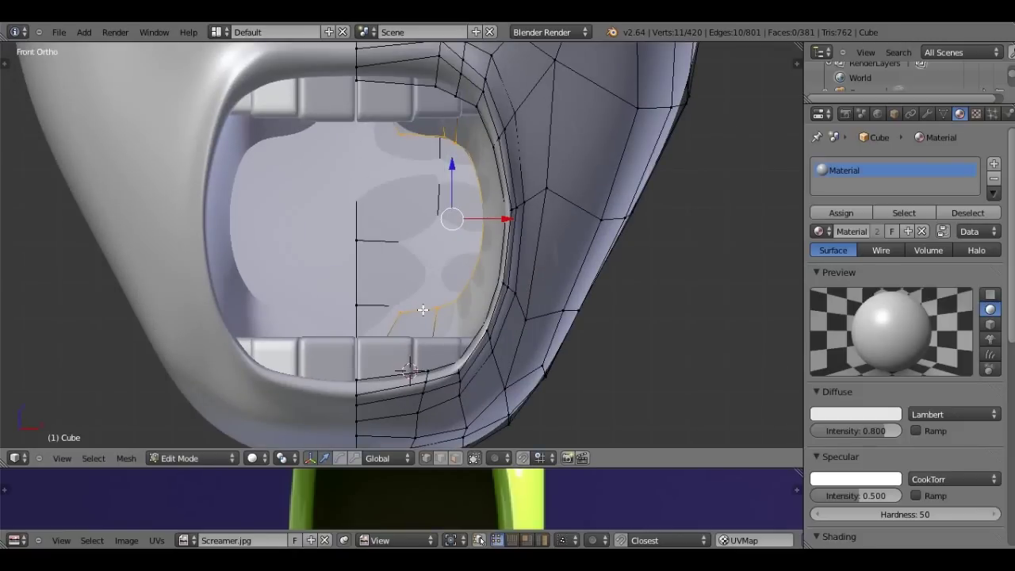
- Extrude another cavity ring and scale it to 0.61
{"action": "key", "text": "z"}
{"action": "scroll", "coordinate": [564, 264], "scroll_direction": "up", "scroll_amount": 1}
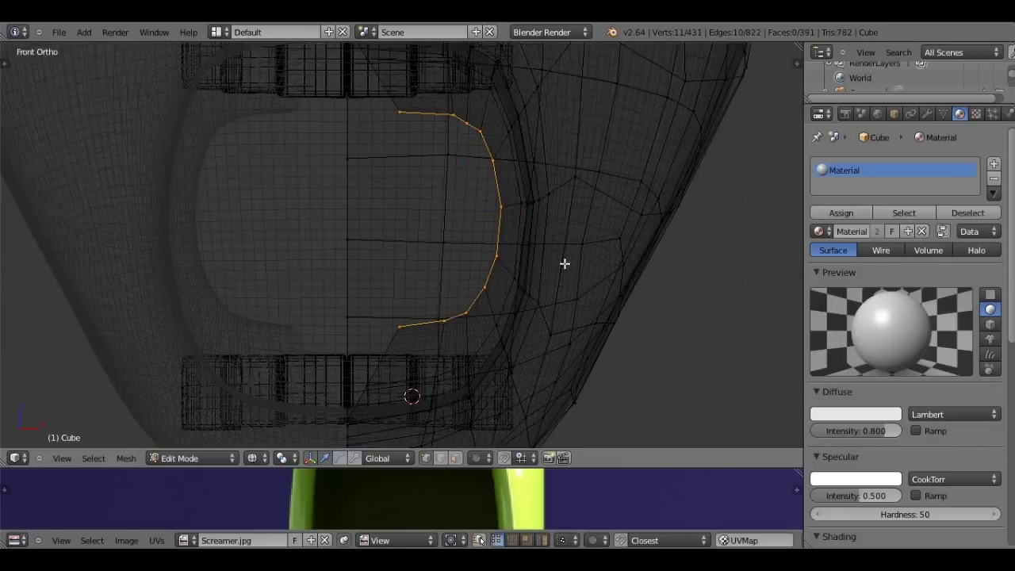
{"action": "key", "text": "e"}
{"action": "key", "text": "s"}
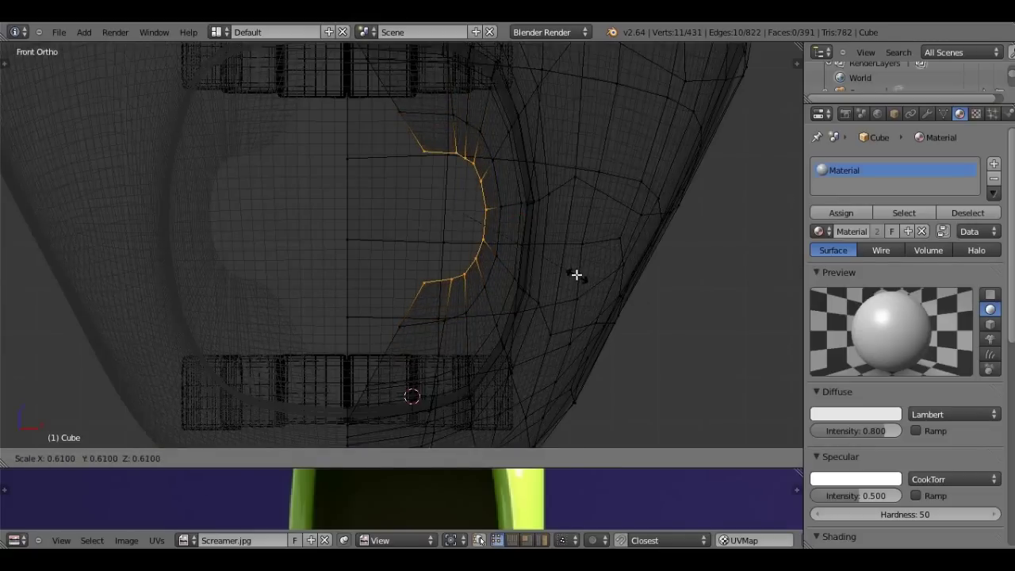
{"action": "left_click", "coordinate": [576, 274]}
{"action": "key", "text": "KP_6"}
{"action": "key", "text": "KP_6"}
{"action": "key", "text": "KP_6"}
{"action": "key", "text": "KP_3"}
- Push the new ring slightly deeper along Y and shrink it a little more
{"action": "key", "text": "g"}
{"action": "key", "text": "y"}
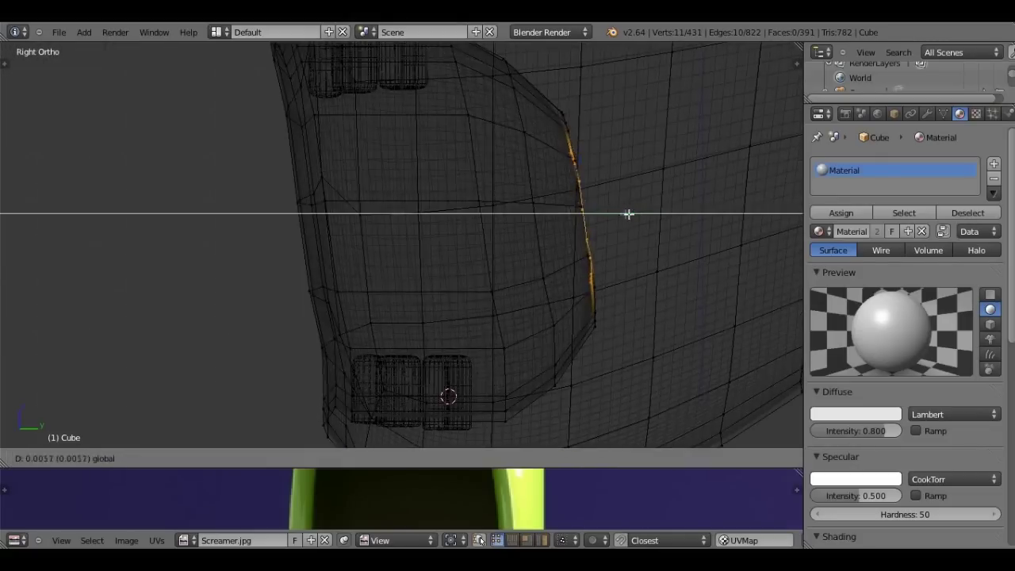
{"action": "left_click", "coordinate": [608, 214]}
{"action": "middle_click_drag", "start_coordinate": [607, 214], "coordinate": [574, 254]}
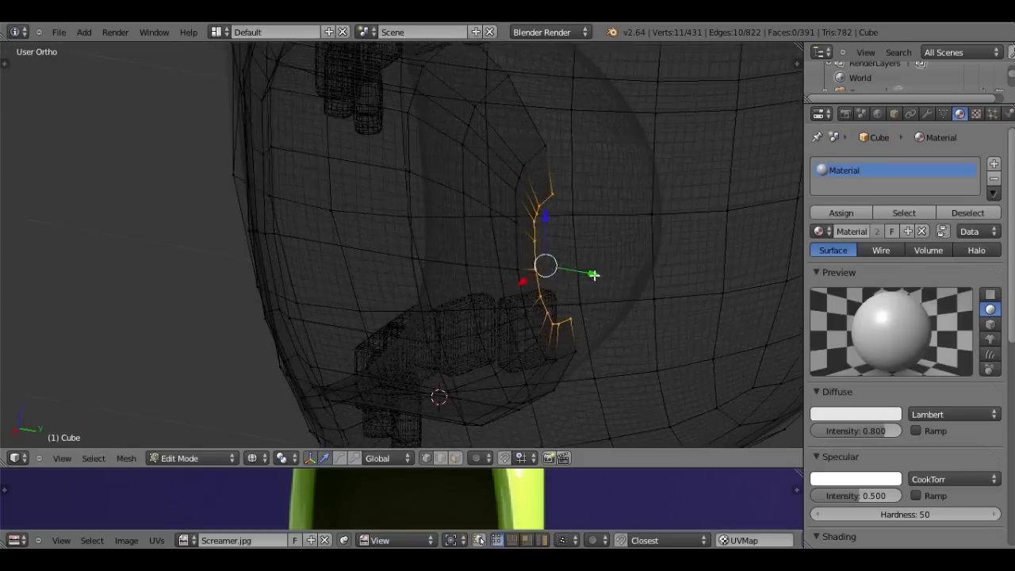
{"action": "key", "text": "s"}
{"action": "left_click", "coordinate": [598, 276]}
- Extrude one final ring and apply Remove Doubles to it
{"action": "key", "text": "KP_6"}
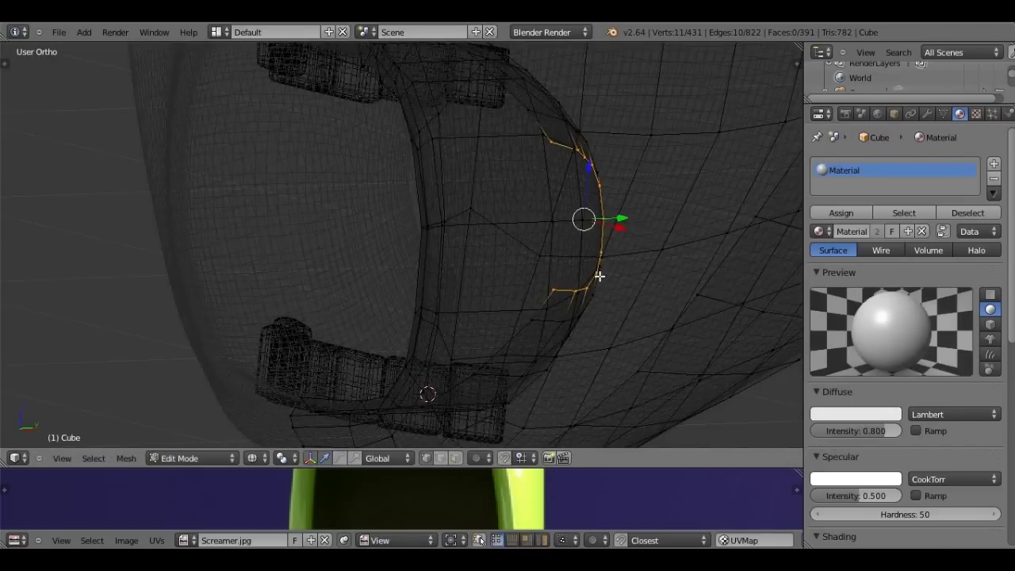
{"action": "key", "text": "e"}
{"action": "left_click", "coordinate": [599, 276]}
{"action": "key", "text": "KP_3"}
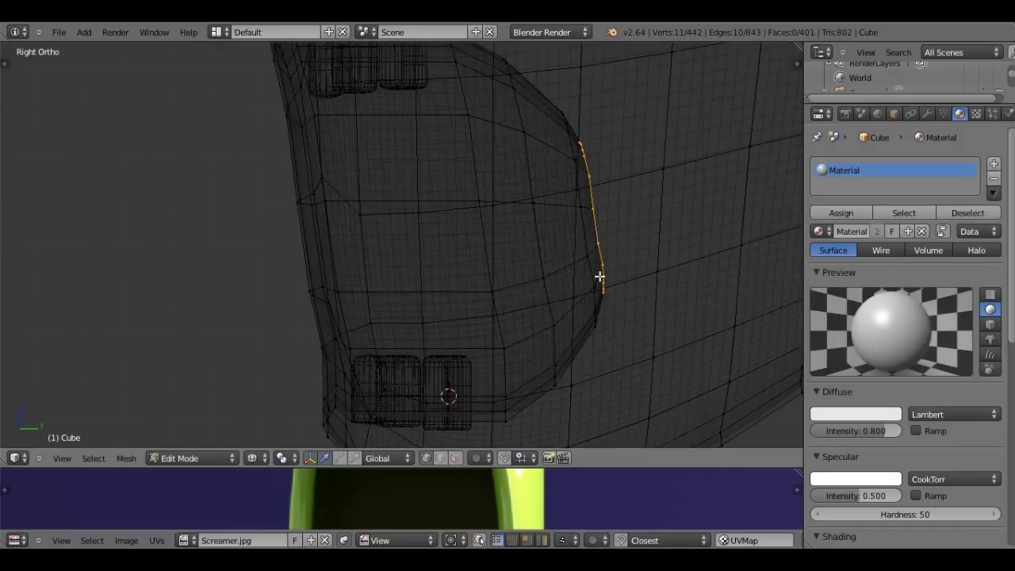
{"action": "key", "text": "g"}
{"action": "key", "text": "Escape"}
{"action": "key", "text": "x"}
{"action": "key", "text": "Escape"}
{"action": "key", "text": "w"}
{"action": "left_click", "coordinate": [357, 145]}
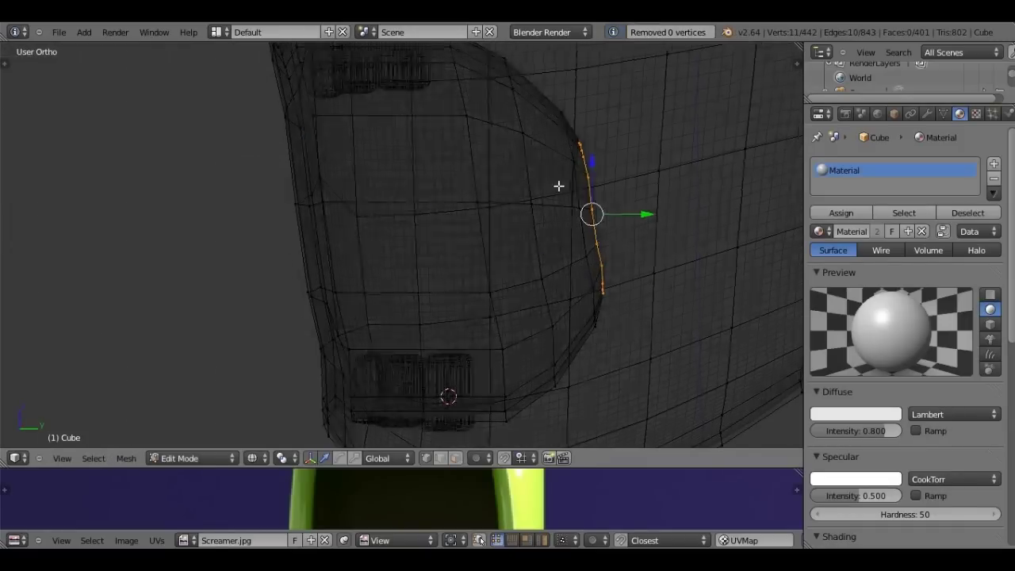
- Merge the last ring At Center into a single vertex to close the cavity
{"action": "middle_click_drag", "start_coordinate": [559, 185], "coordinate": [484, 219]}
{"action": "key", "text": "w"}
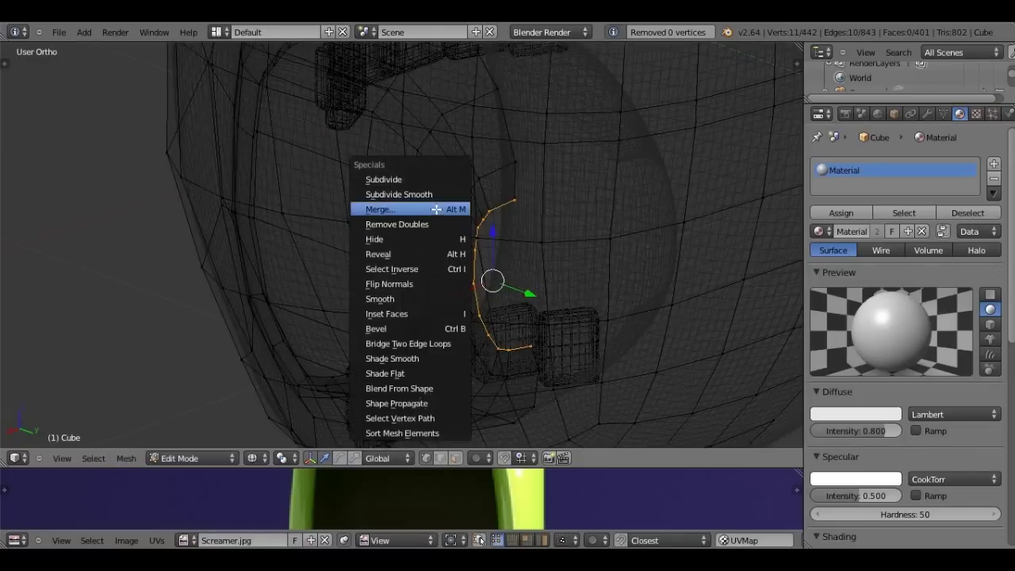
{"action": "left_click", "coordinate": [437, 208]}
{"action": "left_click", "coordinate": [431, 209]}
{"action": "mouse_move", "coordinate": [462, 245]}
{"action": "middle_mouse_down"}
{"action": "mouse_move", "coordinate": [670, 228]}
{"action": "mouse_move", "coordinate": [465, 278]}
{"action": "mouse_move", "coordinate": [499, 272]}
{"action": "mouse_move", "coordinate": [494, 265]}
{"action": "middle_mouse_up"}
{"action": "key", "text": "z"}
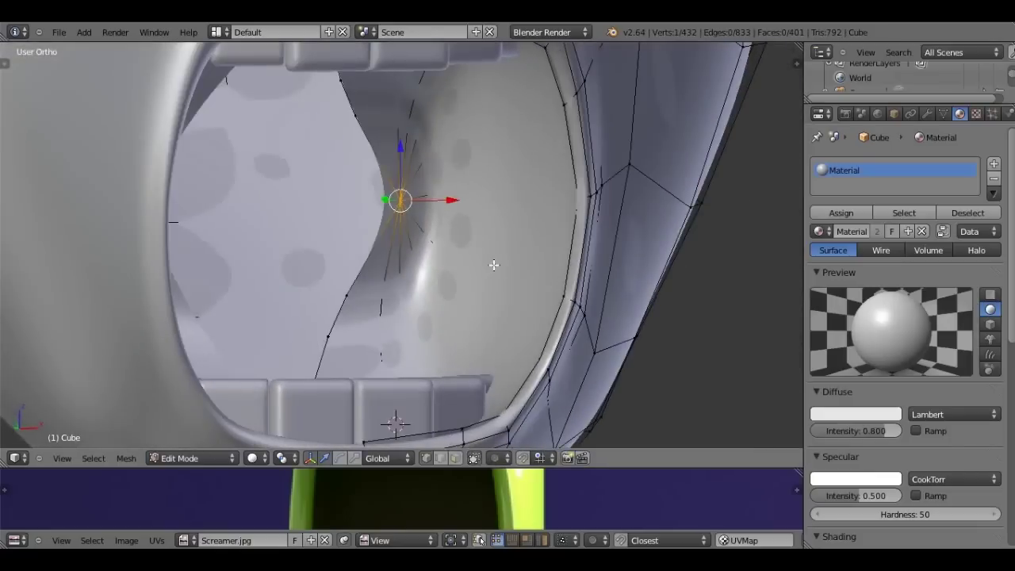
- Grow the selection from the merged back vertex by three rings of the cavity
{"action": "key", "text": "ctrl+KP_Add"}
{"action": "key", "text": "z"}
{"action": "key", "text": "ctrl+KP_Add"}
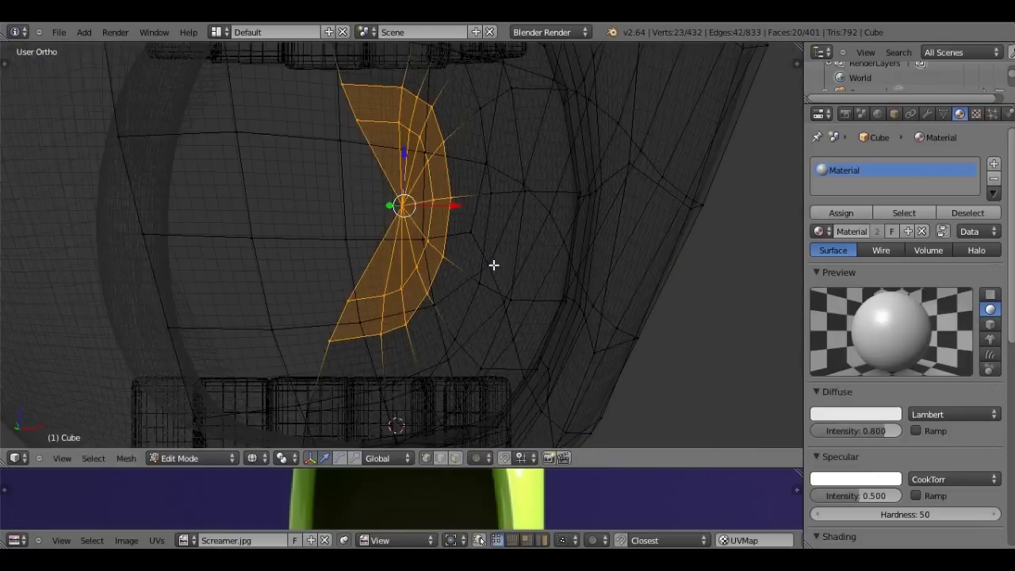
{"action": "key", "text": "ctrl+KP_Add"}
{"action": "mouse_move", "coordinate": [482, 258]}
{"action": "middle_mouse_down"}
{"action": "mouse_move", "coordinate": [415, 365]}
{"action": "mouse_move", "coordinate": [394, 331]}
{"action": "mouse_move", "coordinate": [368, 338]}
{"action": "middle_mouse_up"}
{"action": "key", "text": "z"}
{"action": "key", "text": "z"}
{"action": "middle_click_drag", "start_coordinate": [401, 301], "coordinate": [406, 289]}
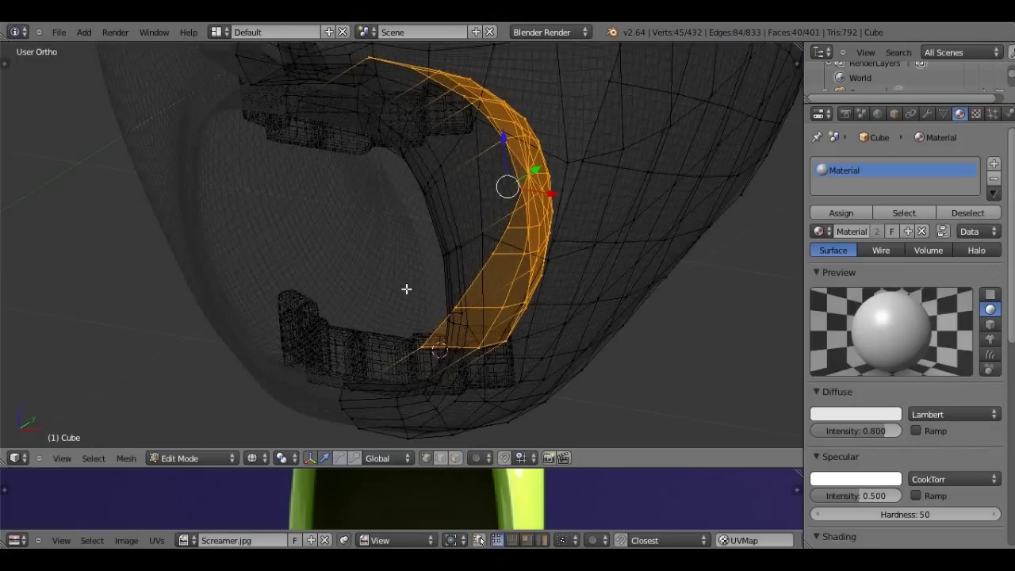
{"action": "key", "text": "KP_4"}
{"action": "key", "text": "KP_1"}
{"action": "key", "text": "z"}
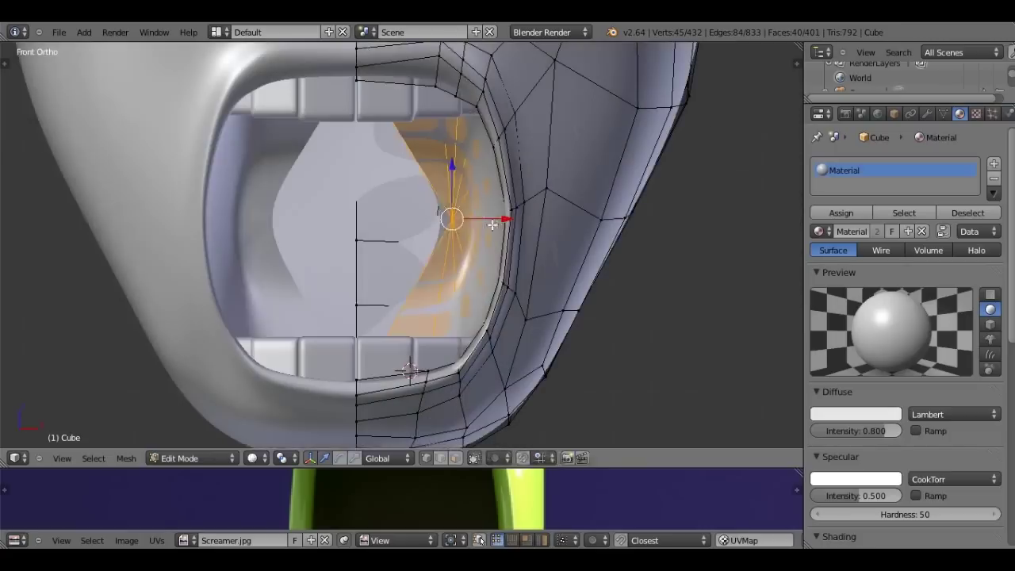
- Shift the selected back faces of the cavity sideways along X
{"action": "key", "text": "g"}
{"action": "key", "text": "x"}
{"action": "left_click", "coordinate": [496, 225]}
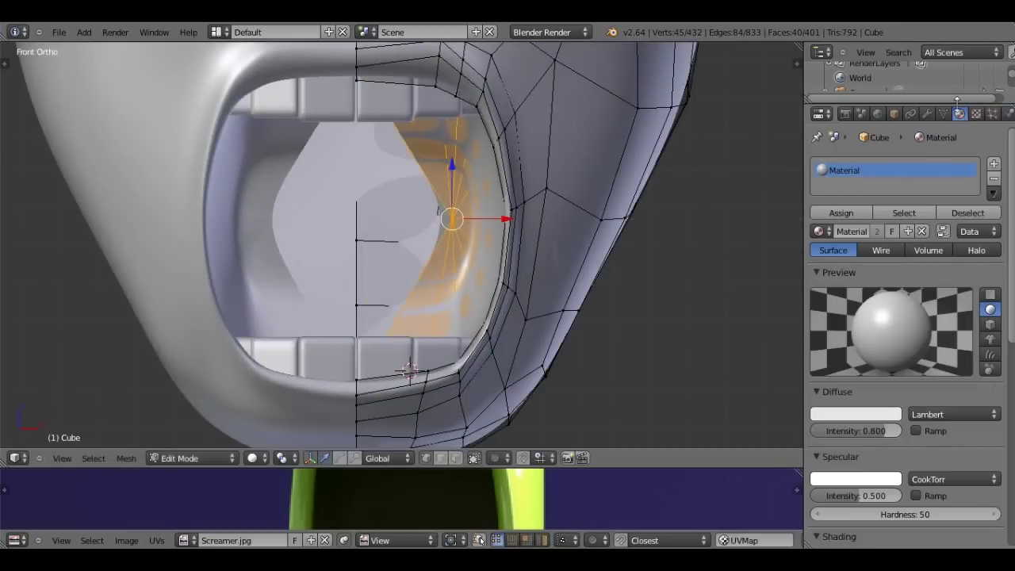
{"action": "left_click", "coordinate": [925, 115]}
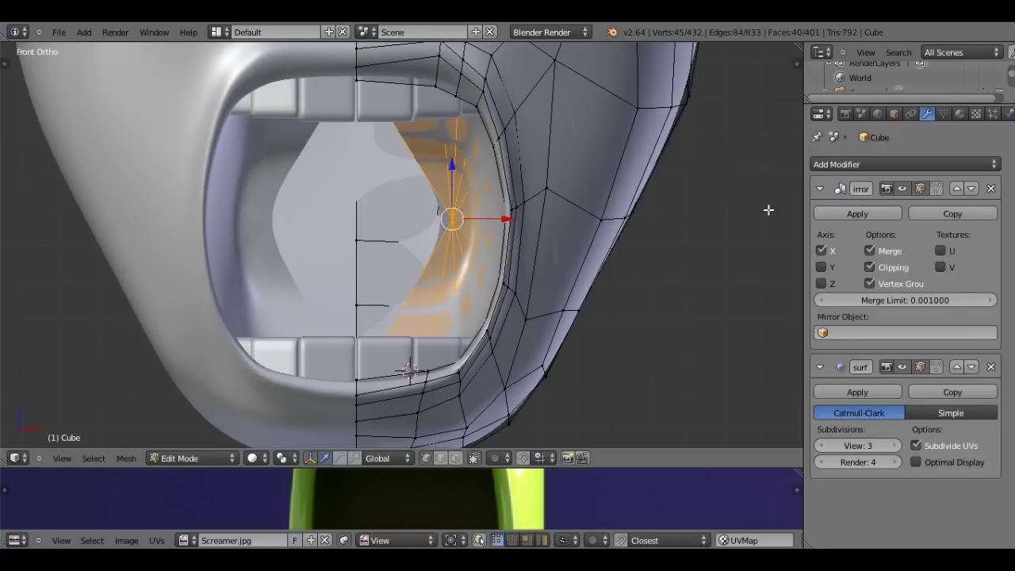
{"action": "key", "text": "g"}
{"action": "key", "text": "x"}
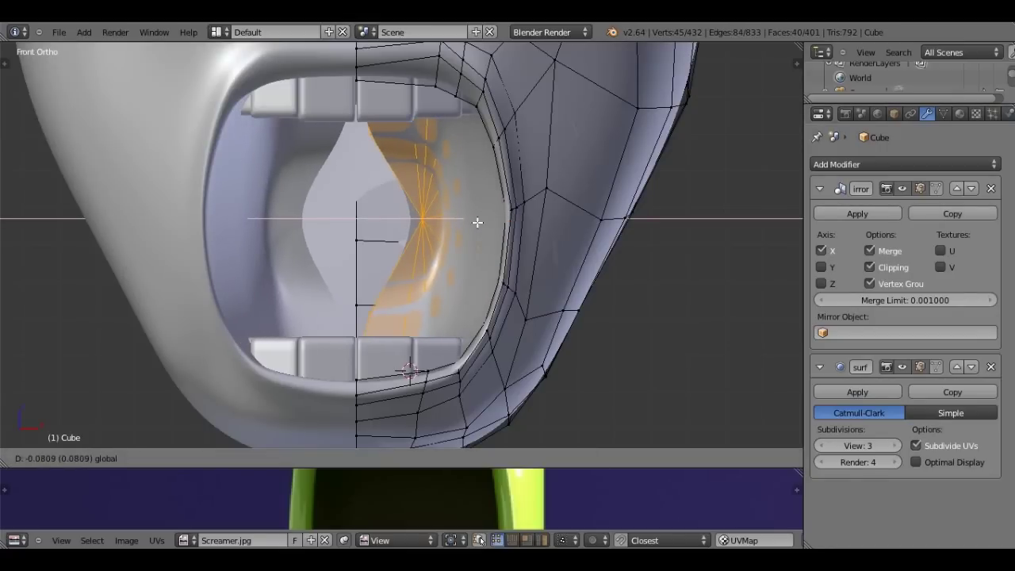
{"action": "key", "text": "z"}
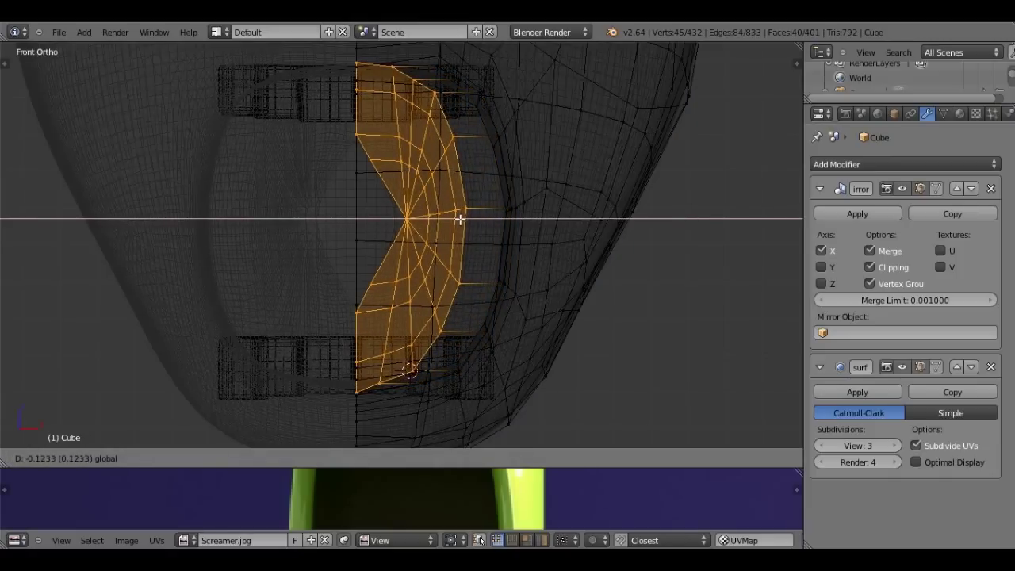
{"action": "left_click", "coordinate": [461, 219]}
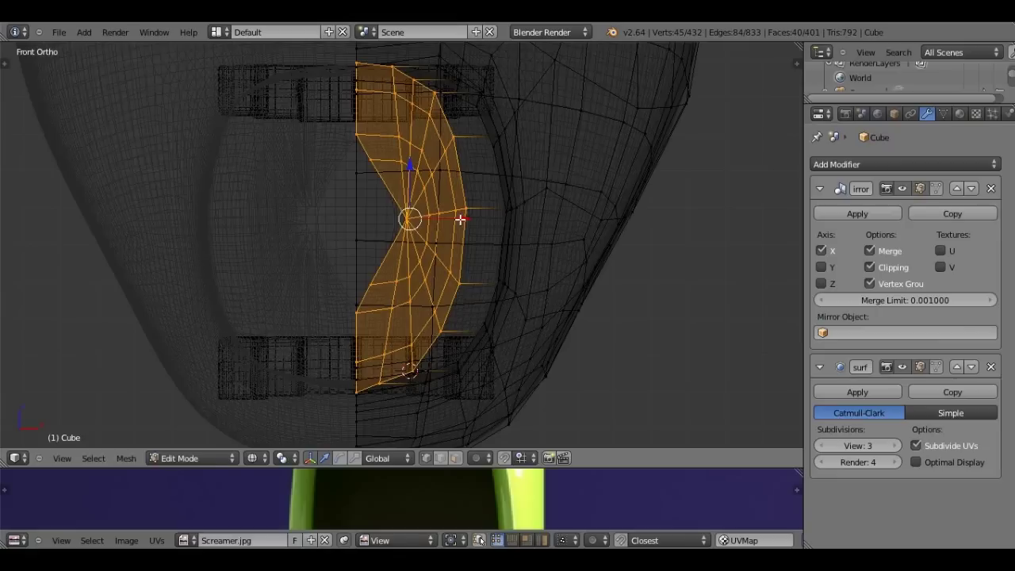
- Shrink the selection by one ring, move it along X, then view the smoothed head in Object Mode
{"action": "key", "text": "ctrl+KP_Subtract"}
{"action": "key", "text": "ctrl+KP_Subtract"}
{"action": "key", "text": "g"}
{"action": "key", "text": "x"}
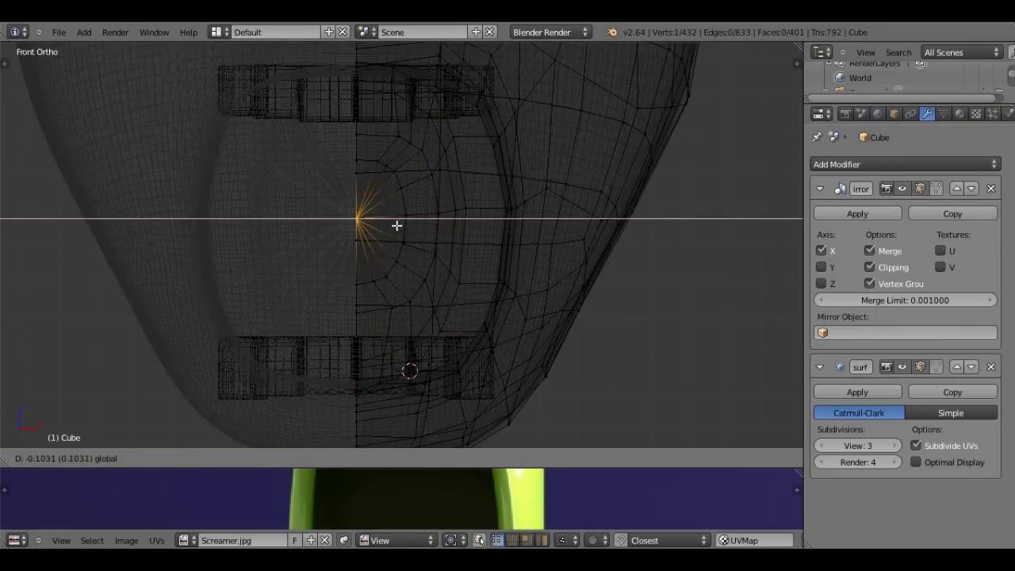
{"action": "left_click", "coordinate": [396, 225]}
{"action": "key", "text": "Tab"}
{"action": "mouse_move", "coordinate": [407, 215]}
{"action": "middle_mouse_down"}
{"action": "mouse_move", "coordinate": [347, 224]}
{"action": "mouse_move", "coordinate": [401, 233]}
{"action": "middle_mouse_up"}
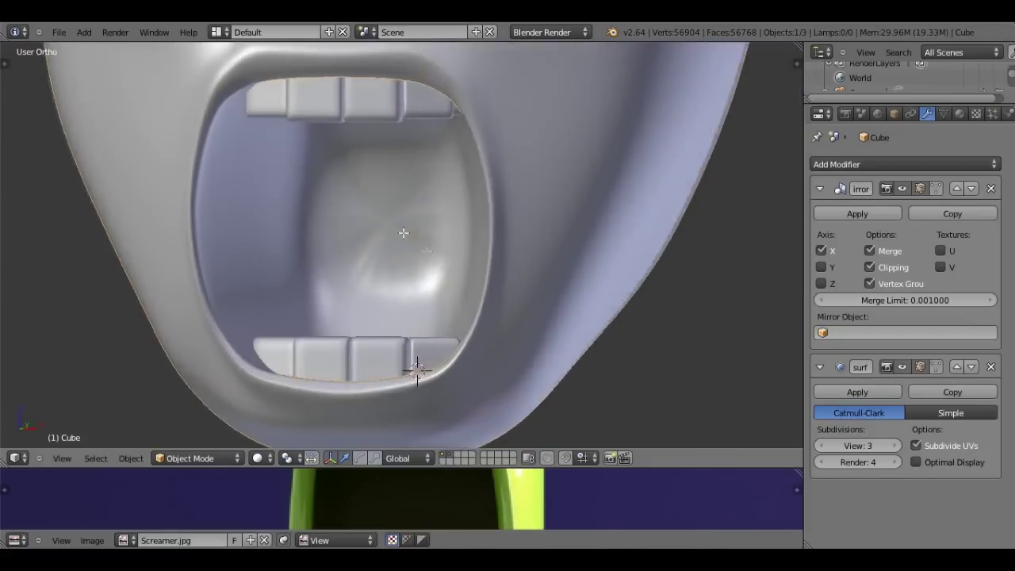
- Select the back-wall faces of the mouth cavity, grow the selection and smooth them
{"action": "key", "text": "Tab"}
{"action": "right_click", "coordinate": [399, 249], "text": "alt"}
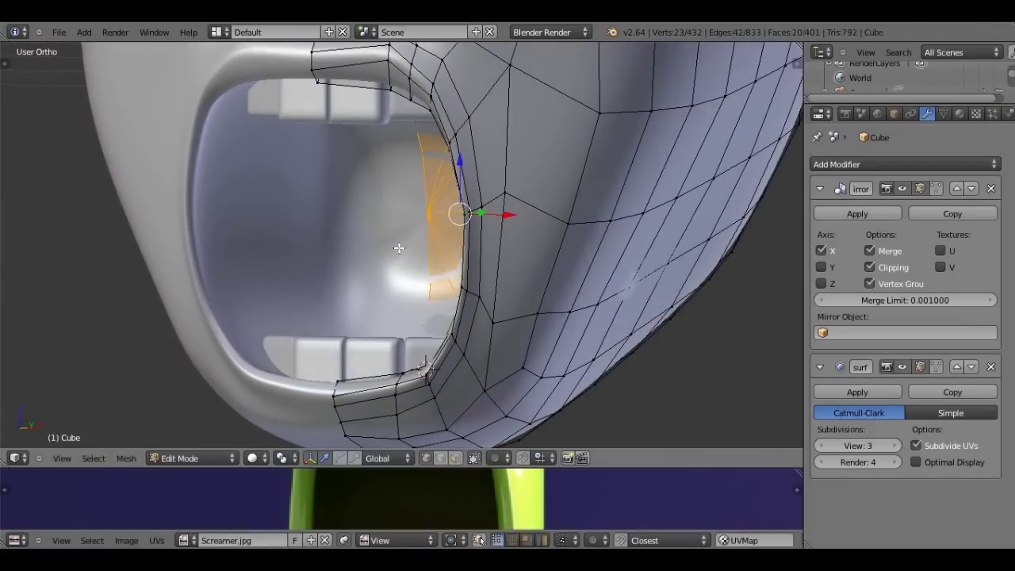
{"action": "key", "text": "z"}
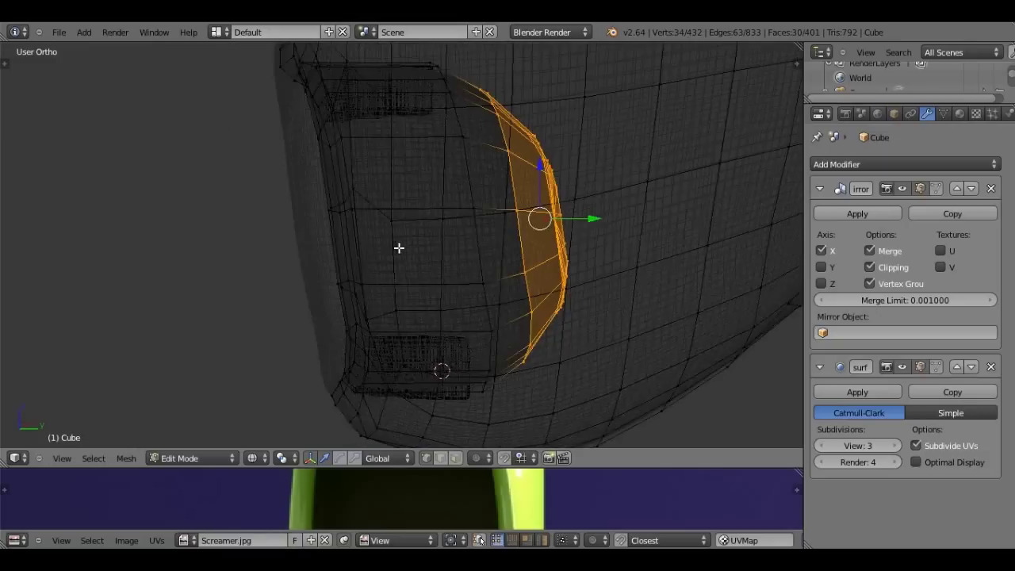
{"action": "key", "text": "KP_3"}
{"action": "key", "text": "ctrl+KP_Add"}
{"action": "key", "text": "w"}
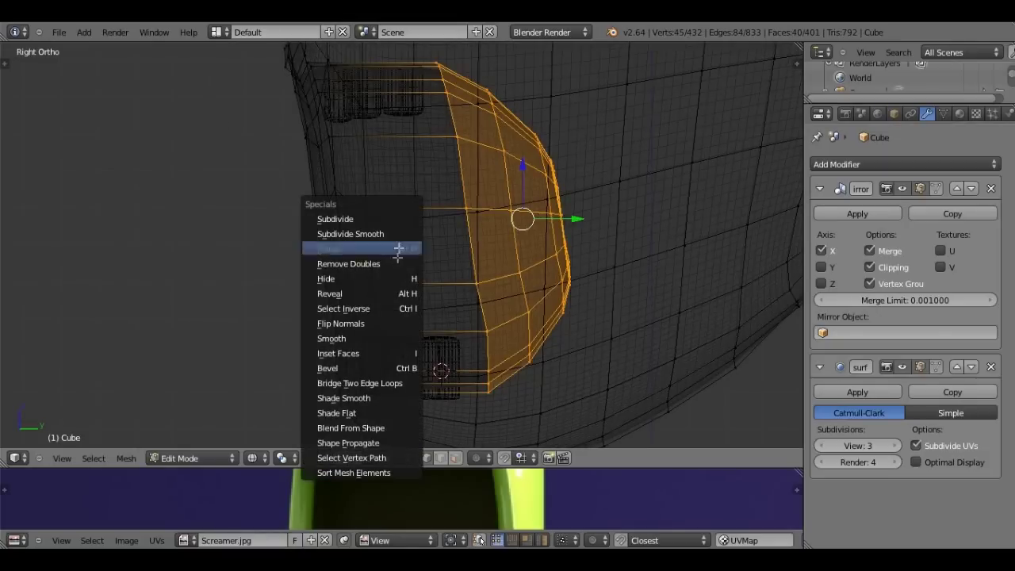
{"action": "left_click", "coordinate": [376, 339]}
{"action": "key", "text": "z"}
{"action": "mouse_move", "coordinate": [376, 339]}
{"action": "middle_mouse_down"}
{"action": "mouse_move", "coordinate": [573, 229]}
{"action": "mouse_move", "coordinate": [402, 249]}
{"action": "middle_mouse_up"}
- Add an edge loop cut through the back wall and grow the selection around it
{"action": "key", "text": "z"}
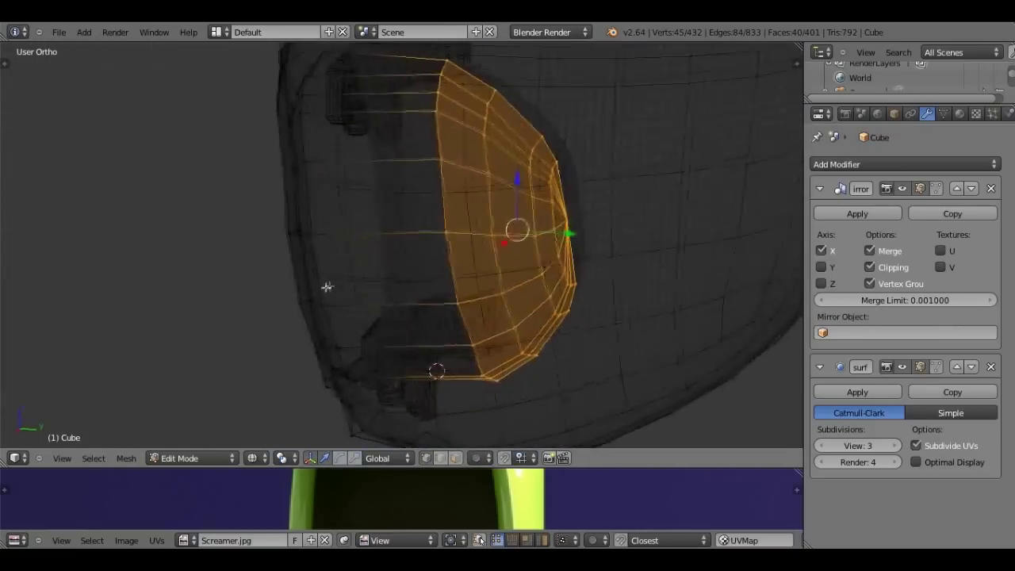
{"action": "key", "text": "a"}
{"action": "key", "text": "ctrl+r"}
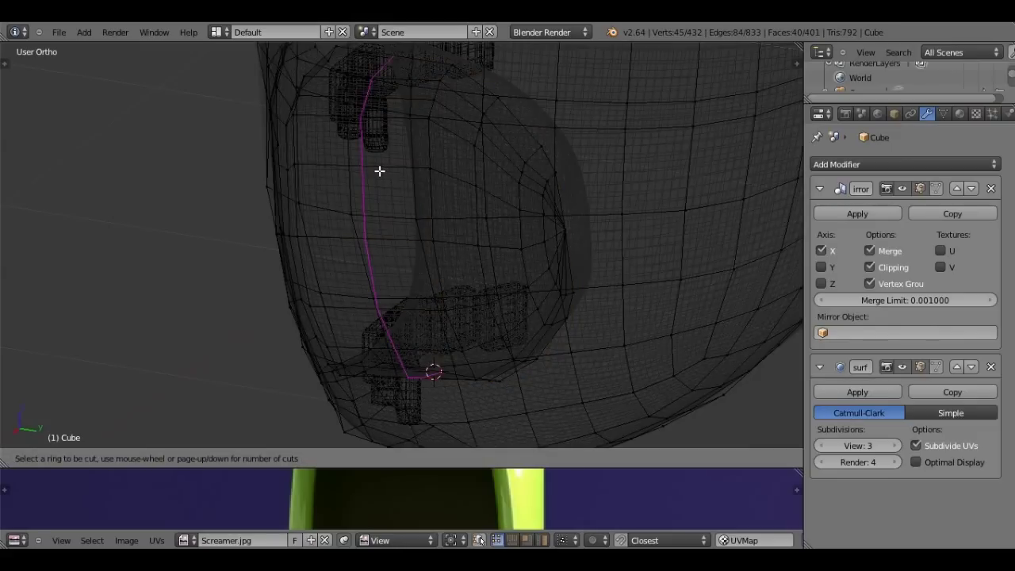
{"action": "left_click", "coordinate": [568, 227]}
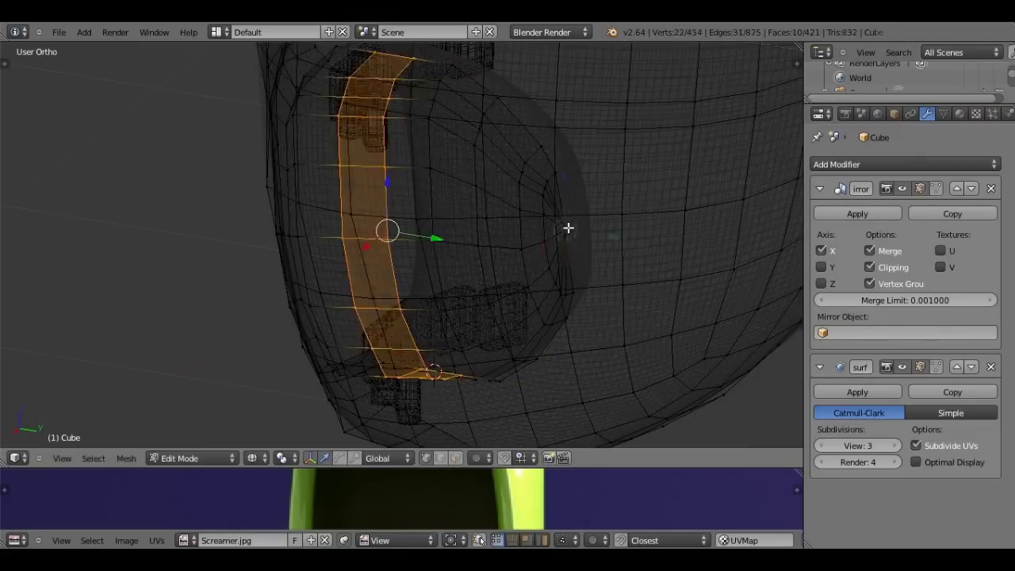
{"action": "key", "text": "ctrl+KP_Add"}
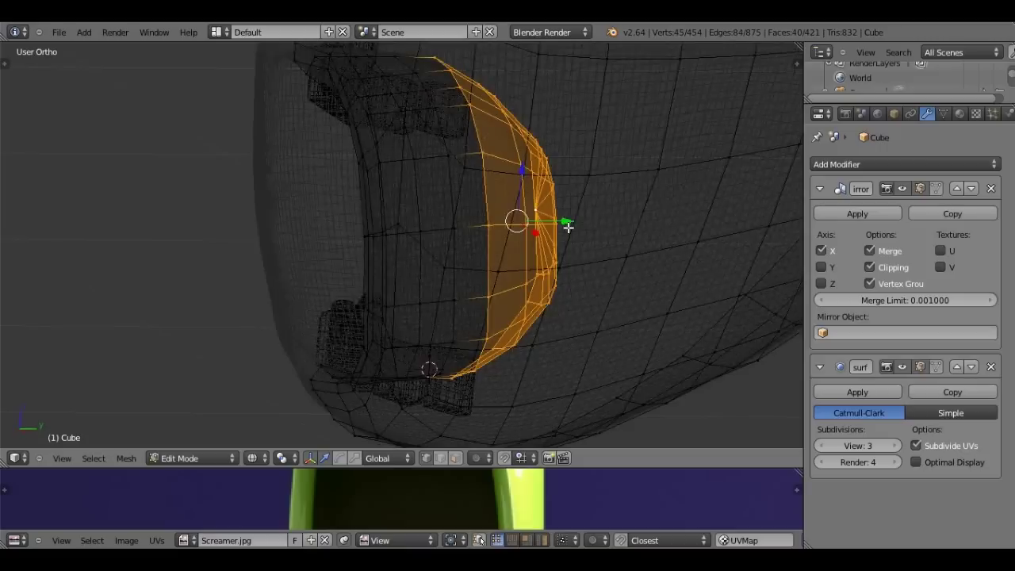
{"action": "middle_click_drag", "start_coordinate": [569, 227], "coordinate": [578, 229]}
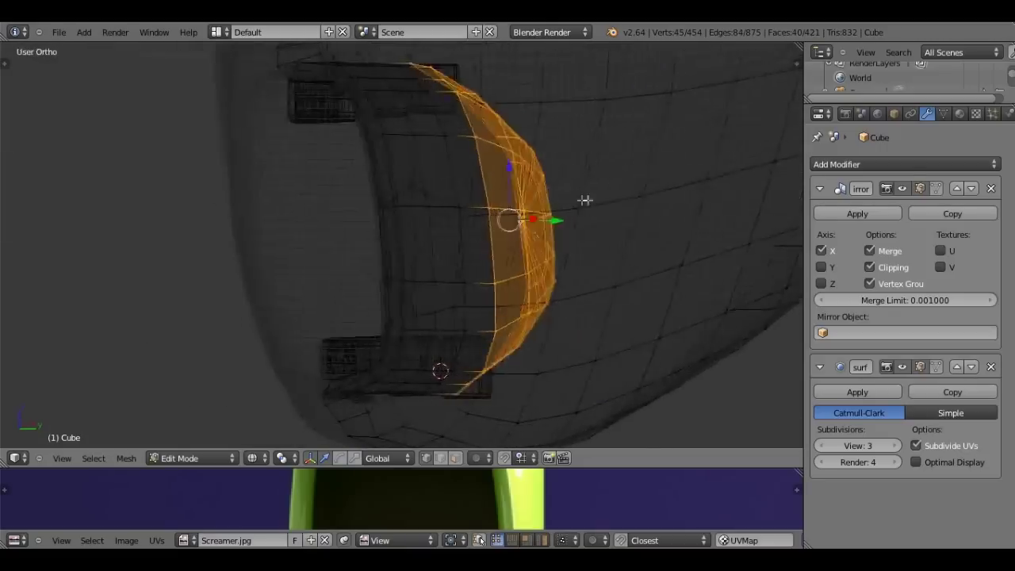
- Smooth the selected back-wall faces a second time
{"action": "key", "text": "z"}
{"action": "key", "text": "KP_1"}
{"action": "middle_click_drag", "start_coordinate": [575, 236], "coordinate": [547, 253]}
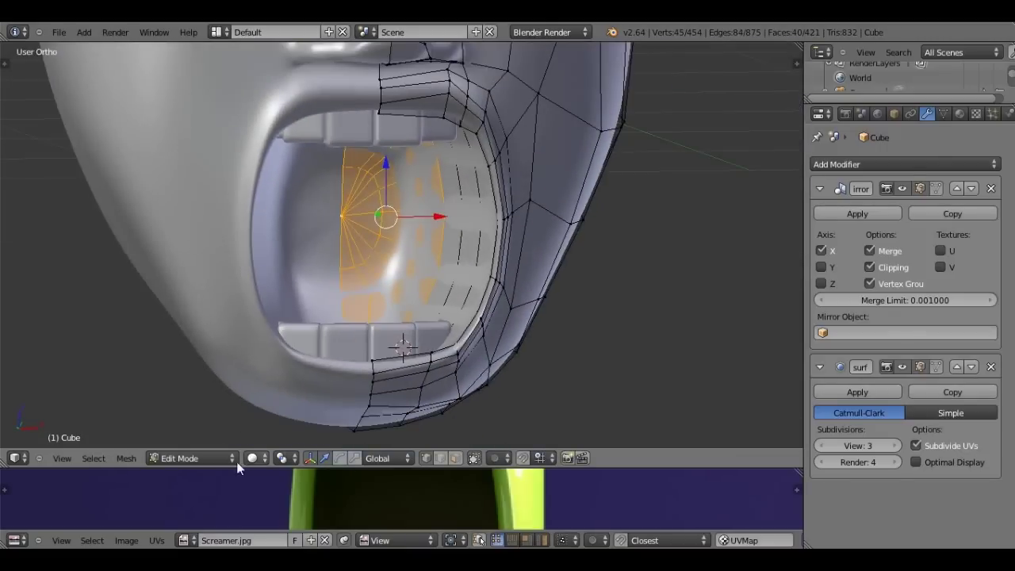
{"action": "left_click", "coordinate": [127, 458]}
{"action": "mouse_move", "coordinate": [555, 238]}
{"action": "middle_mouse_down"}
{"action": "mouse_move", "coordinate": [608, 208]}
{"action": "mouse_move", "coordinate": [566, 212]}
{"action": "middle_mouse_up"}
{"action": "key", "text": "w"}
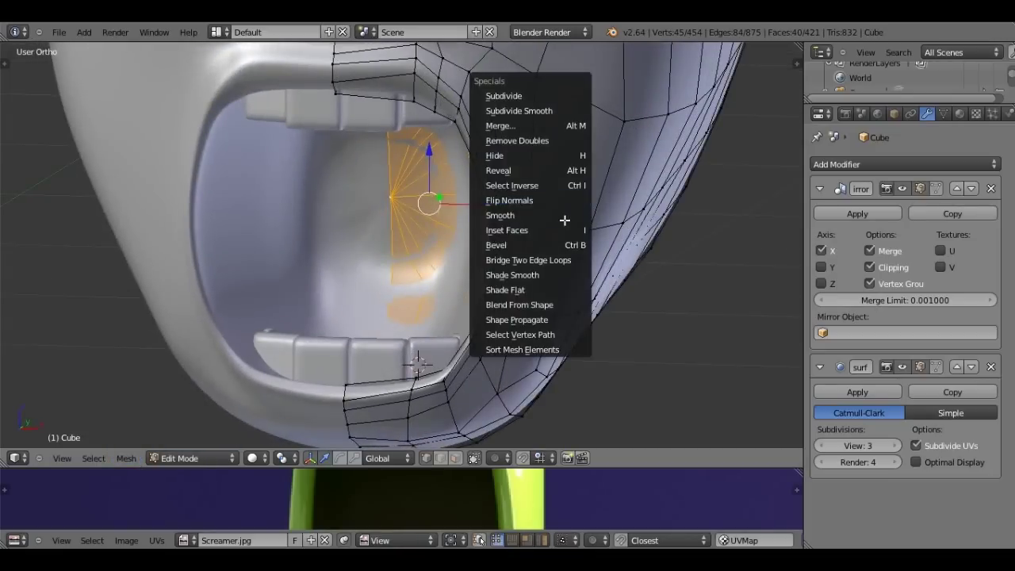
{"action": "left_click", "coordinate": [565, 220]}
{"action": "mouse_move", "coordinate": [565, 220]}
{"action": "middle_mouse_down"}
{"action": "mouse_move", "coordinate": [562, 209]}
{"action": "mouse_move", "coordinate": [487, 216]}
{"action": "middle_mouse_up"}
- Scale the back wall's middle edge loop by about 1.15 and return to Object Mode
{"action": "key", "text": "z"}
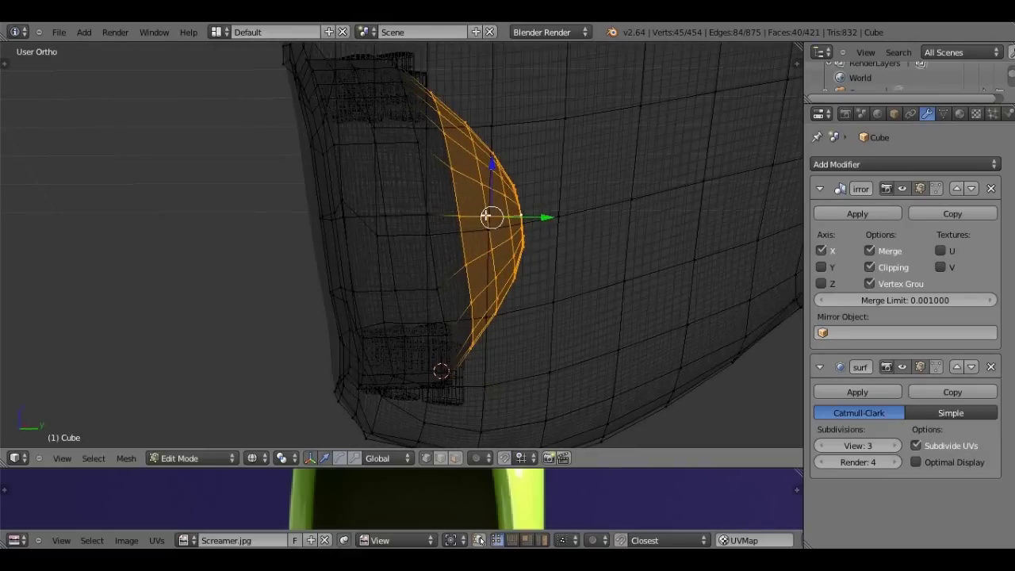
{"action": "key", "text": "KP_3"}
{"action": "right_click", "coordinate": [458, 212], "text": "alt"}
{"action": "key", "text": "s"}
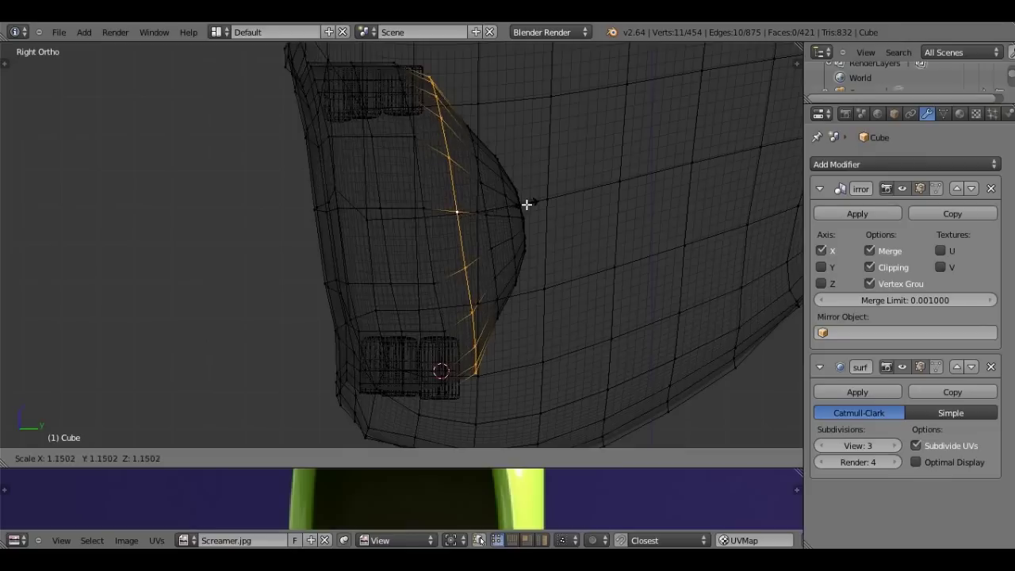
{"action": "left_click", "coordinate": [488, 202]}
{"action": "key", "text": "ctrl+space"}
{"action": "key", "text": "s"}
{"action": "key", "text": "Tab"}
{"action": "key", "text": "z"}
{"action": "mouse_move", "coordinate": [535, 245]}
{"action": "middle_mouse_down"}
{"action": "mouse_move", "coordinate": [493, 240]}
{"action": "mouse_move", "coordinate": [590, 250]}
{"action": "middle_mouse_up"}
{"action": "scroll", "coordinate": [590, 251], "scroll_direction": "down", "scroll_amount": 2}
- Delete the pinched centre vertex at the back of the mouth, leaving a hole
{"action": "key", "text": "Tab"}
{"action": "mouse_move", "coordinate": [508, 253]}
{"action": "middle_mouse_down"}
{"action": "mouse_move", "coordinate": [525, 242]}
{"action": "mouse_move", "coordinate": [373, 222]}
{"action": "middle_mouse_up"}
{"action": "right_click", "coordinate": [373, 222]}
{"action": "scroll", "coordinate": [372, 222], "scroll_direction": "up", "scroll_amount": 2}
{"action": "scroll", "coordinate": [385, 238], "scroll_direction": "up", "scroll_amount": 3}
{"action": "scroll", "coordinate": [397, 259], "scroll_direction": "up", "scroll_amount": 2}
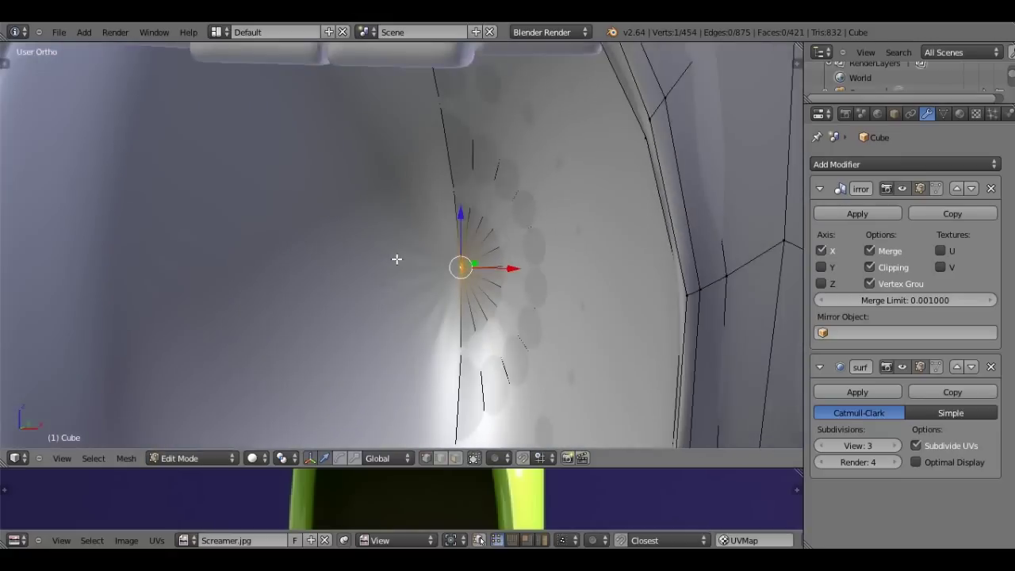
{"action": "key", "text": "g"}
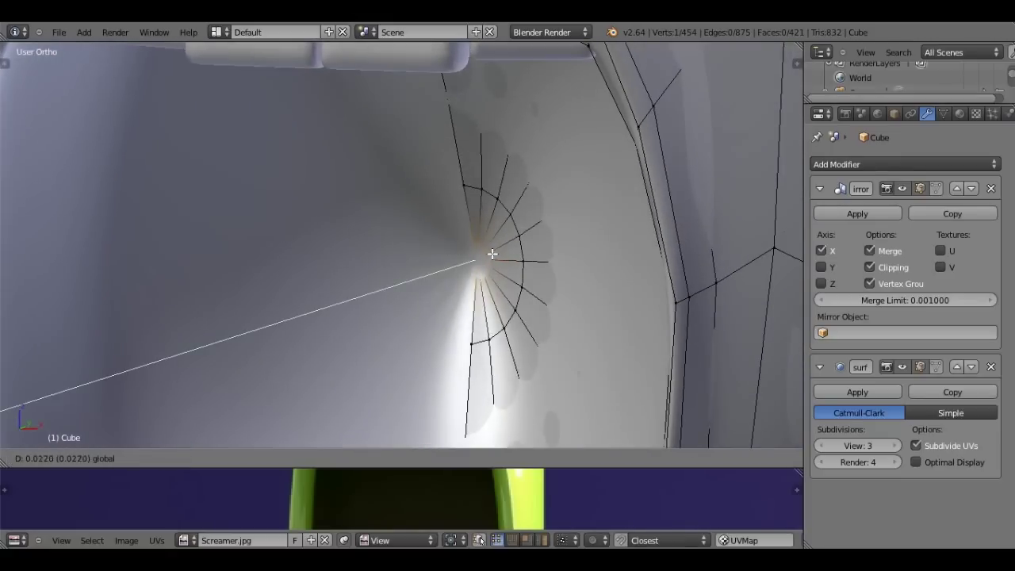
{"action": "right_click", "coordinate": [486, 257]}
{"action": "key", "text": "x"}
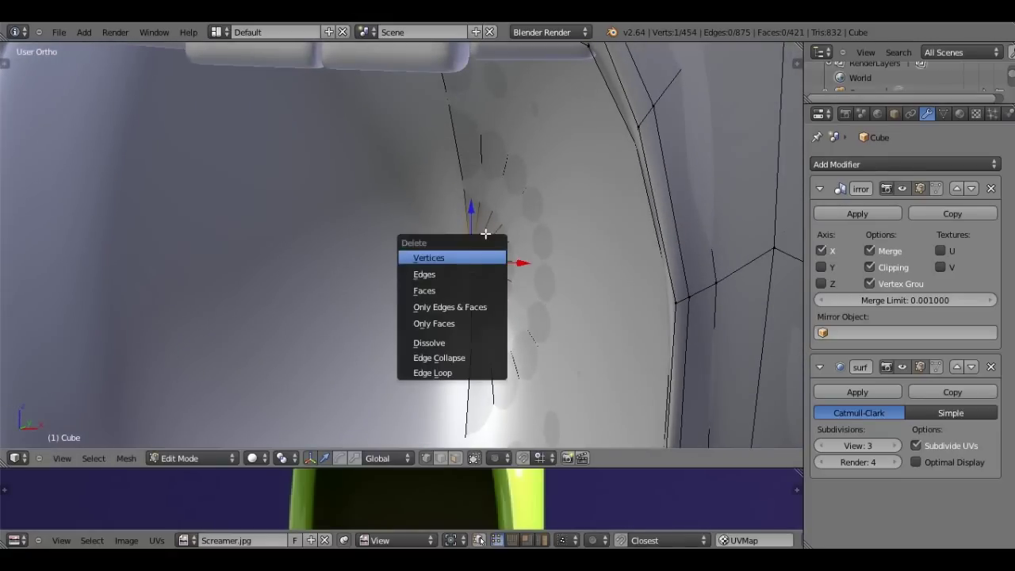
{"action": "key", "text": "Return"}
- Select the ring around the hole, try filling it with a face, then undo the fill
{"action": "key", "text": "z"}
{"action": "key", "text": "z"}
{"action": "right_click", "coordinate": [506, 214], "text": "alt"}
{"action": "middle_click_drag", "start_coordinate": [506, 214], "coordinate": [503, 208]}
{"action": "key", "text": "f"}
{"action": "key", "text": "z"}
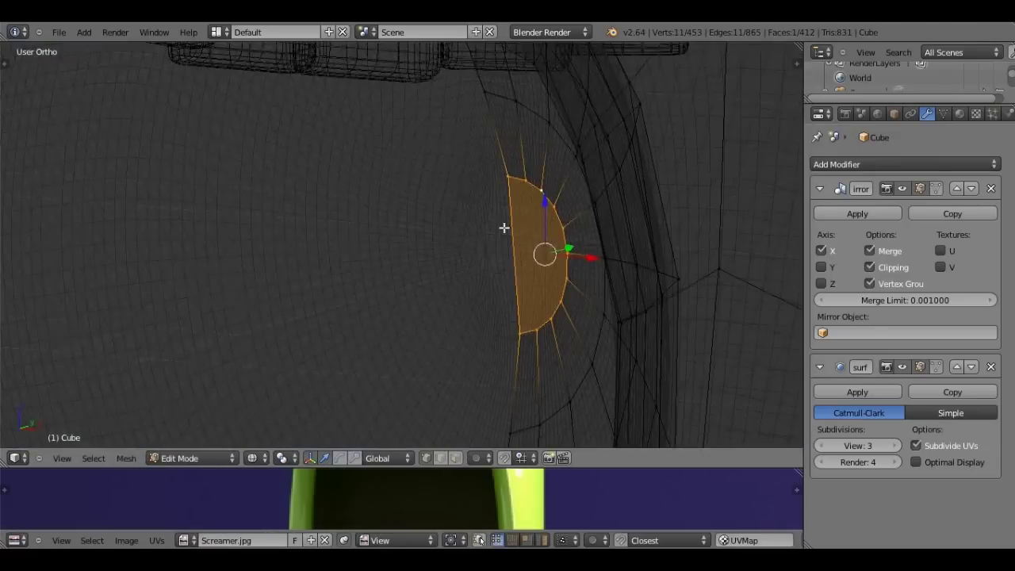
{"action": "scroll", "coordinate": [539, 224], "scroll_direction": "up", "scroll_amount": 1}
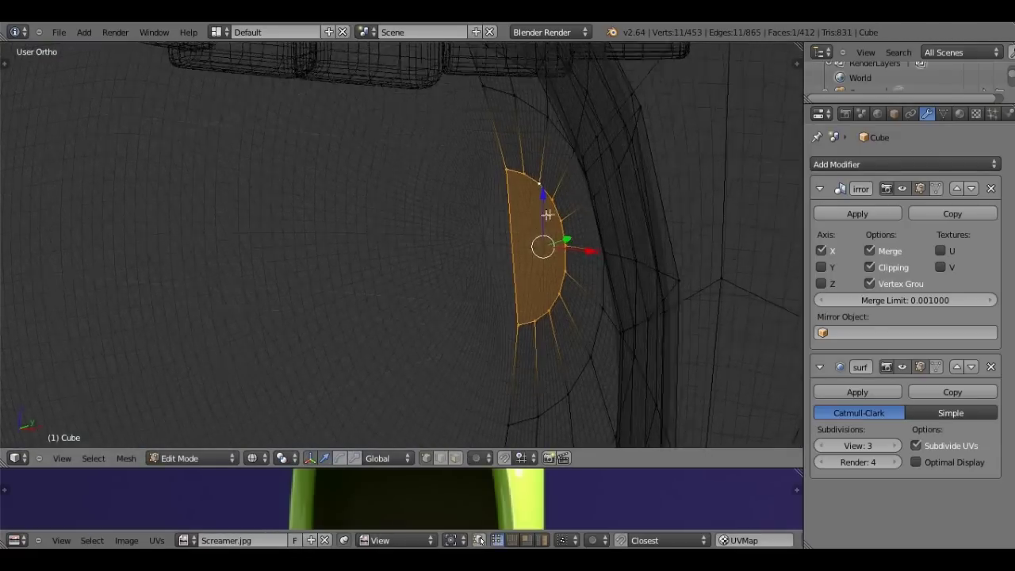
{"action": "key", "text": "z"}
{"action": "scroll", "coordinate": [596, 206], "scroll_direction": "up", "scroll_amount": 2}
{"action": "middle_click_drag", "start_coordinate": [601, 208], "coordinate": [537, 225]}
{"action": "key", "text": "ctrl+z"}
- Merge the ring into one vertex at its centre, reposition it, and leave Edit Mode
{"action": "key", "text": "w"}
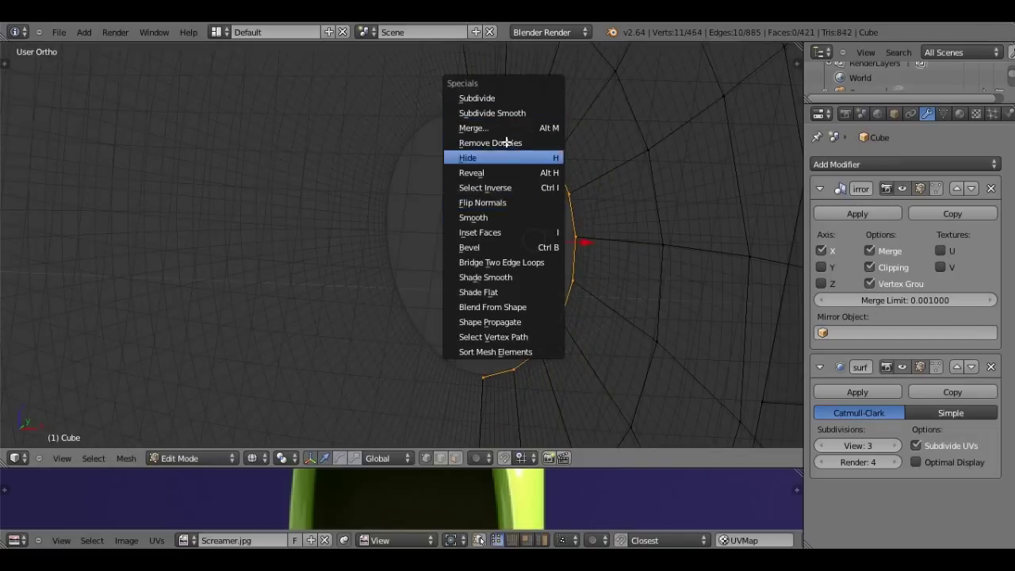
{"action": "left_click", "coordinate": [498, 128]}
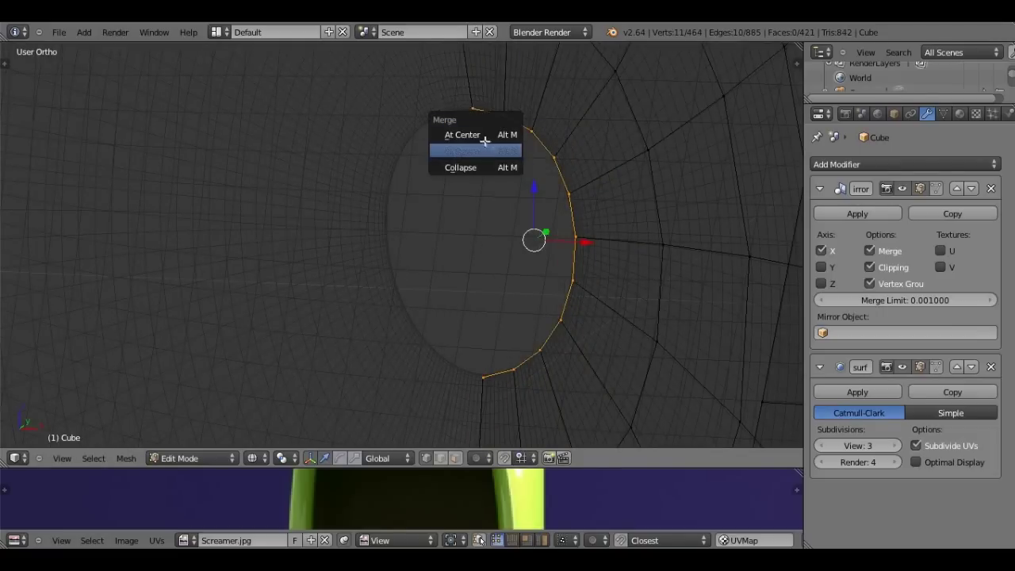
{"action": "left_click", "coordinate": [483, 139]}
{"action": "key", "text": "g"}
{"action": "key", "text": "x"}
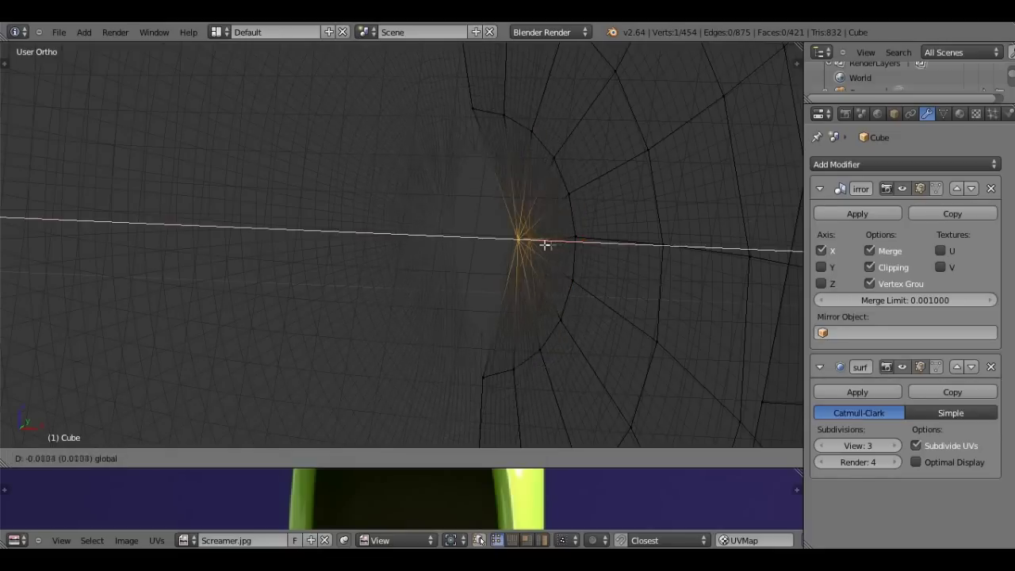
{"action": "key", "text": "y"}
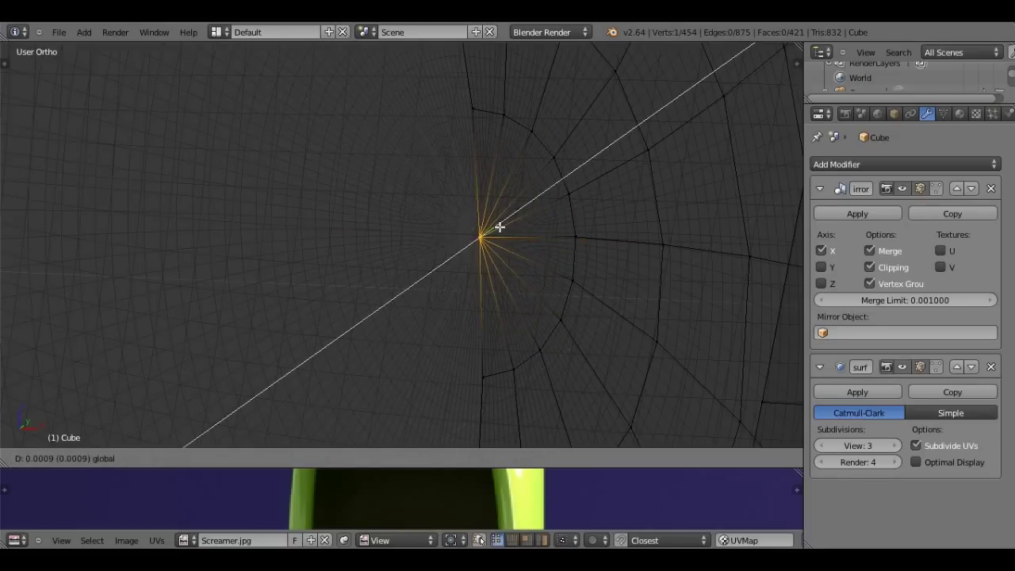
{"action": "left_click", "coordinate": [499, 230]}
{"action": "key", "text": "Tab"}
{"action": "scroll", "coordinate": [501, 225], "scroll_direction": "down", "scroll_amount": 5}
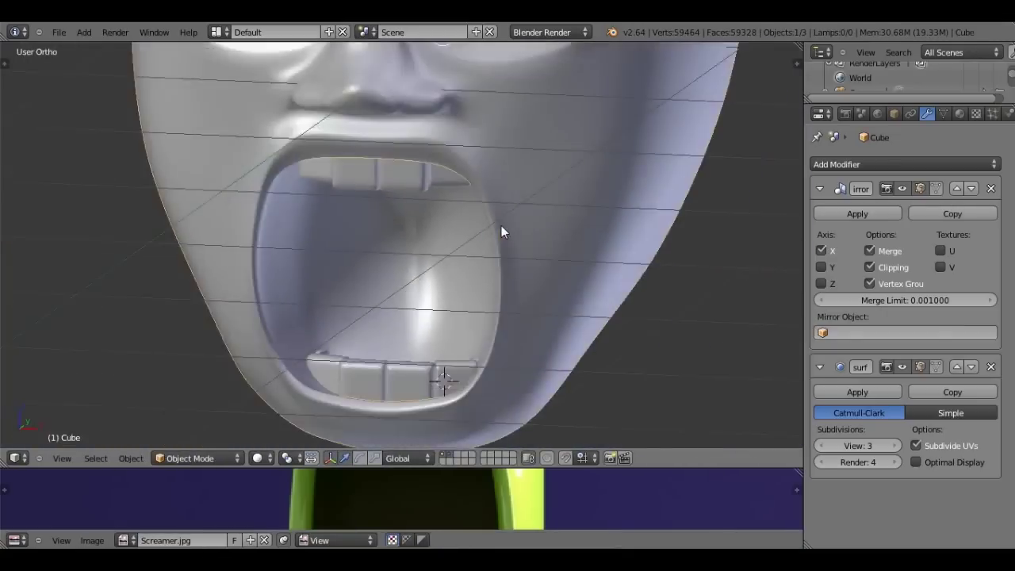
- Look up into the open mouth and select the teeth object, briefly entering its Edit Mode
{"action": "scroll", "coordinate": [502, 229], "scroll_direction": "down", "scroll_amount": 2}
{"action": "scroll", "coordinate": [528, 220], "scroll_direction": "down", "scroll_amount": 2}
{"action": "scroll", "coordinate": [513, 251], "scroll_direction": "down", "scroll_amount": 2}
{"action": "scroll", "coordinate": [513, 258], "scroll_direction": "up", "scroll_amount": 2}
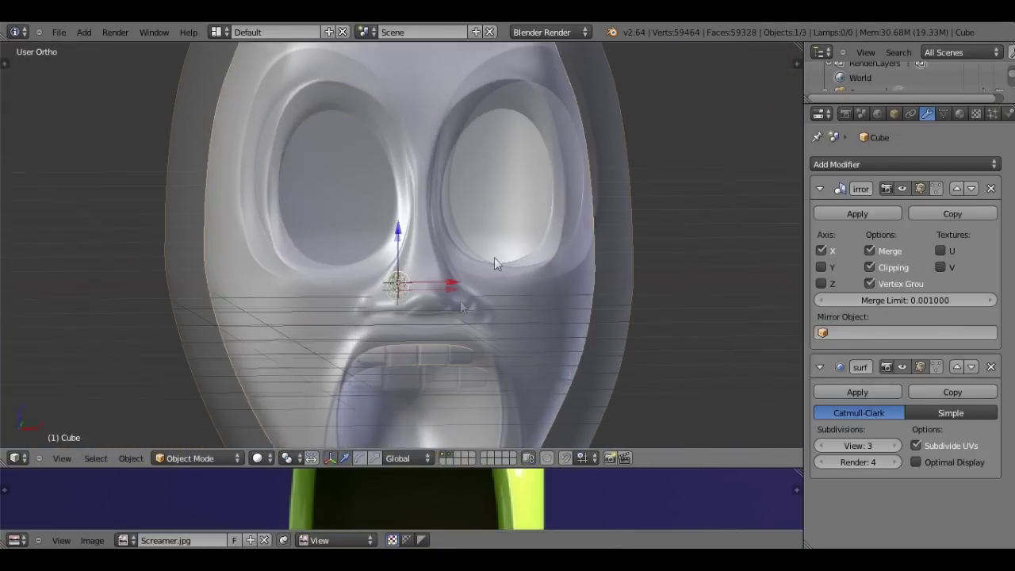
{"action": "scroll", "coordinate": [494, 261], "scroll_direction": "up", "scroll_amount": 2}
{"action": "mouse_move", "coordinate": [442, 172]}
{"action": "middle_mouse_down"}
{"action": "mouse_move", "coordinate": [382, 238]}
{"action": "mouse_move", "coordinate": [369, 284]}
{"action": "mouse_move", "coordinate": [439, 289]}
{"action": "mouse_move", "coordinate": [348, 385]}
{"action": "mouse_move", "coordinate": [306, 389]}
{"action": "mouse_move", "coordinate": [244, 257]}
{"action": "mouse_move", "coordinate": [306, 195]}
{"action": "mouse_move", "coordinate": [230, 222]}
{"action": "mouse_move", "coordinate": [272, 199]}
{"action": "mouse_move", "coordinate": [236, 224]}
{"action": "mouse_move", "coordinate": [256, 136]}
{"action": "middle_mouse_up"}
{"action": "right_click", "coordinate": [439, 289]}
{"action": "key", "text": "Tab"}
{"action": "key", "text": "Tab"}
{"action": "key", "text": "z"}
- Scale the head's vertical strip of back-wall faces up about 1.0286, then return to Object Mode
{"action": "key", "text": "Tab"}
{"action": "key", "text": "Tab"}
{"action": "right_click", "coordinate": [236, 225]}
{"action": "key", "text": "Tab"}
{"action": "middle_click_drag", "start_coordinate": [234, 182], "coordinate": [181, 164]}
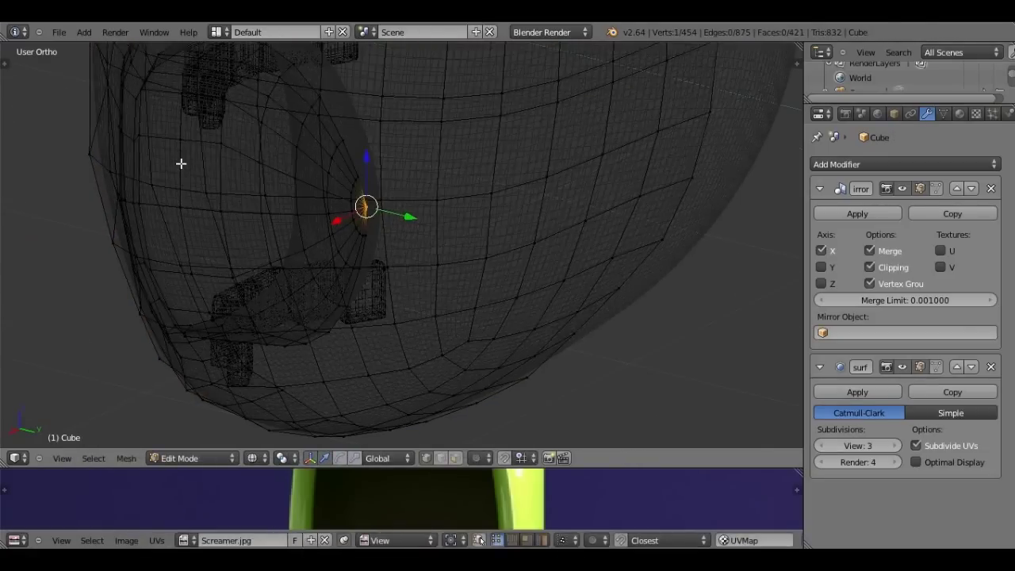
{"action": "right_click", "coordinate": [209, 164], "text": "alt"}
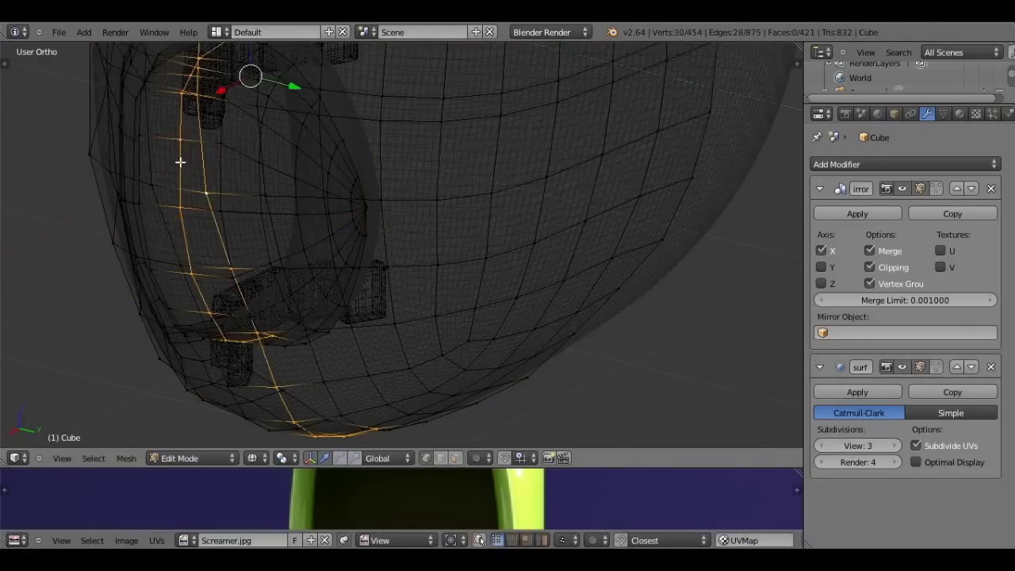
{"action": "right_click", "coordinate": [221, 163]}
{"action": "right_click", "coordinate": [265, 166], "text": "ctrl+alt"}
{"action": "scroll", "coordinate": [262, 168], "scroll_direction": "up", "scroll_amount": 2}
{"action": "key", "text": "KP_3"}
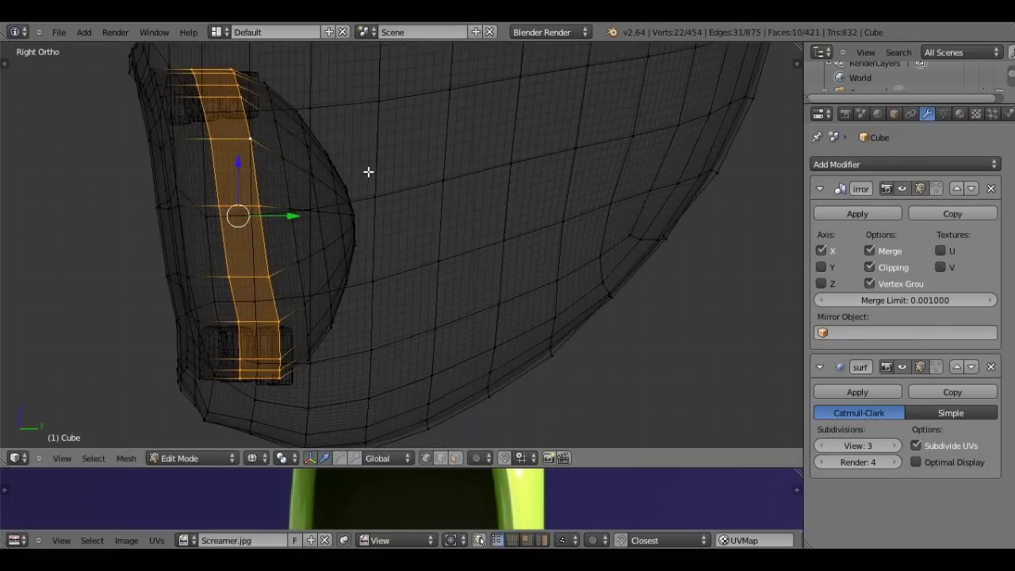
{"action": "key", "text": "s"}
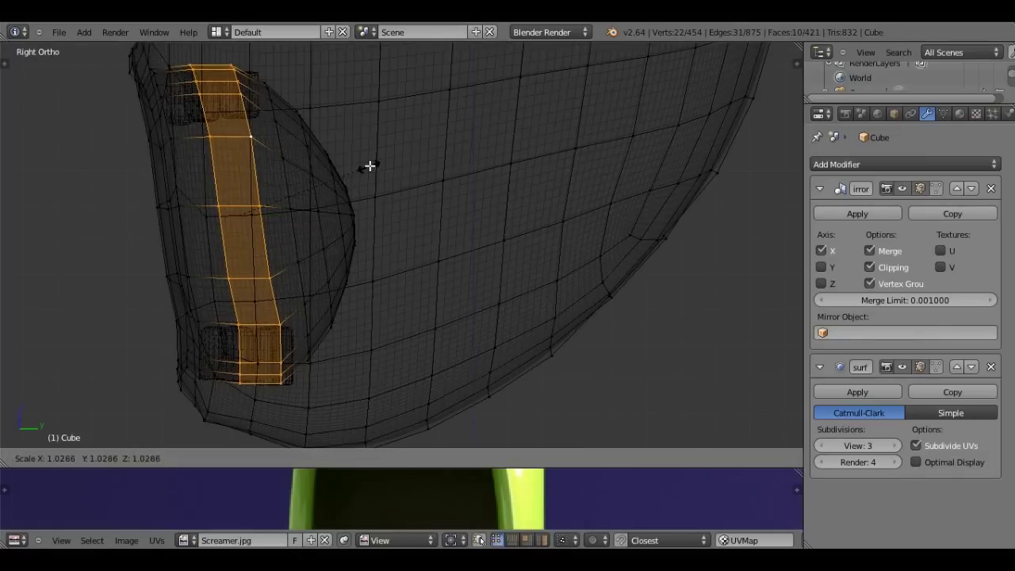
{"action": "left_click", "coordinate": [269, 198]}
{"action": "key", "text": "Tab"}
{"action": "key", "text": "z"}
- Select a single tooth block to inspect the teeth front-on, then edit the head in wireframe
{"action": "middle_click_drag", "start_coordinate": [310, 195], "coordinate": [363, 256]}
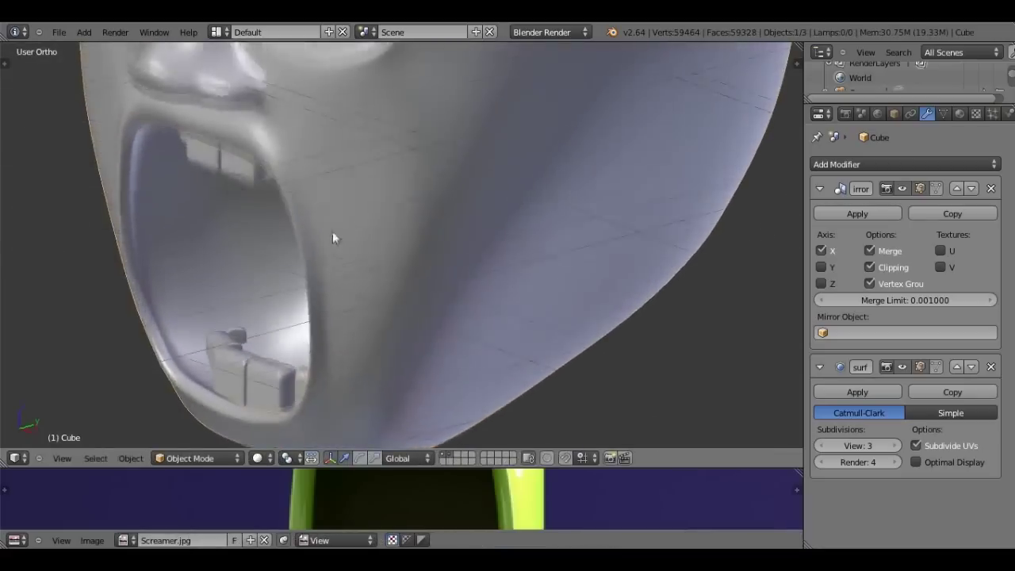
{"action": "right_click", "coordinate": [256, 395]}
{"action": "key", "text": "KP_Decimal"}
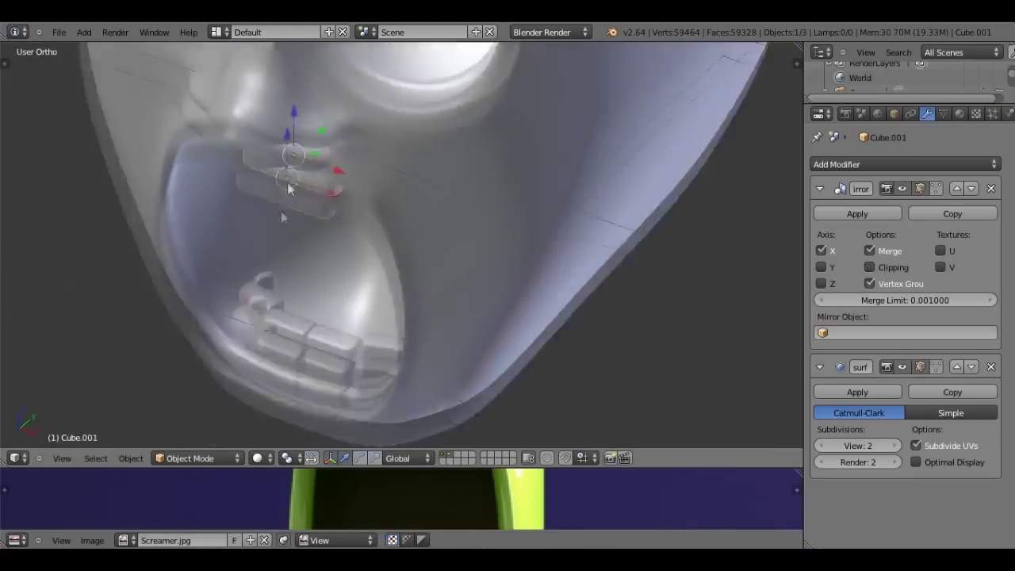
{"action": "key", "text": "Tab"}
{"action": "middle_click_drag", "start_coordinate": [294, 228], "coordinate": [294, 234]}
{"action": "key", "text": "l"}
{"action": "key", "text": "KP_1"}
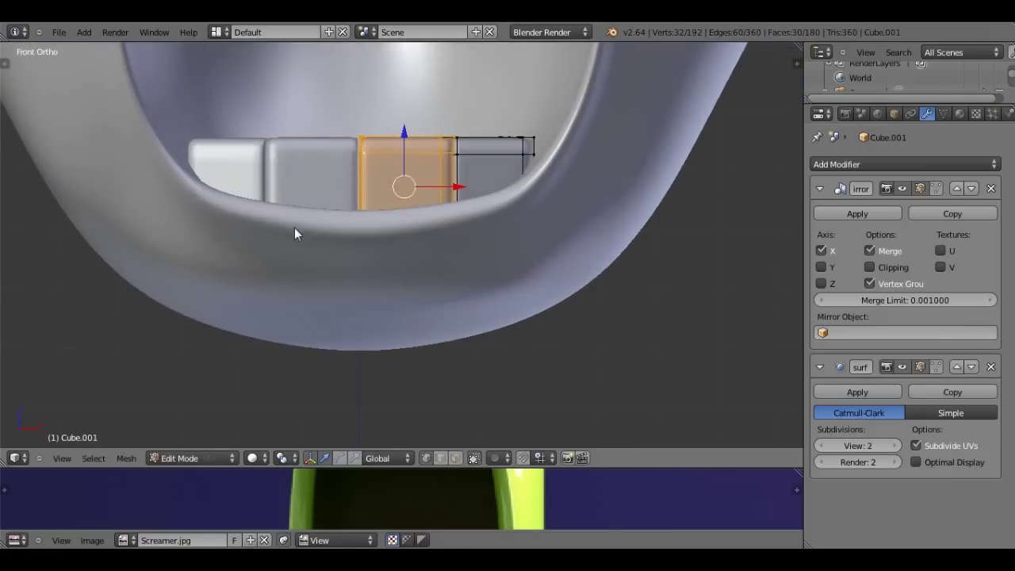
{"action": "key", "text": "Tab"}
{"action": "key", "text": "z"}
{"action": "key", "text": "Tab"}
{"action": "key", "text": "Tab"}
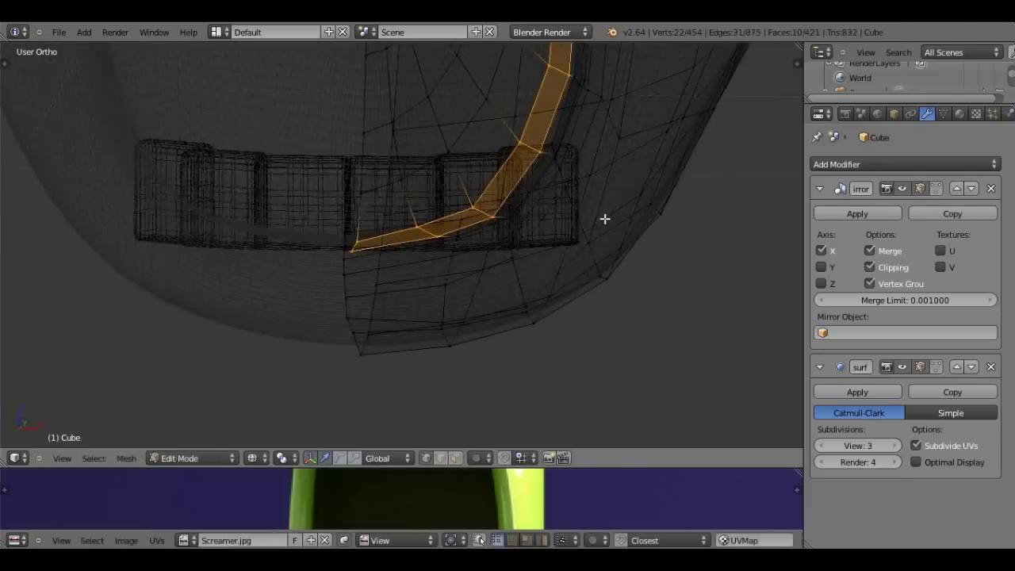
- Widen the inner mouth cavity faces along X by about 1.1363
{"action": "scroll", "coordinate": [595, 193], "scroll_direction": "down", "scroll_amount": 2}
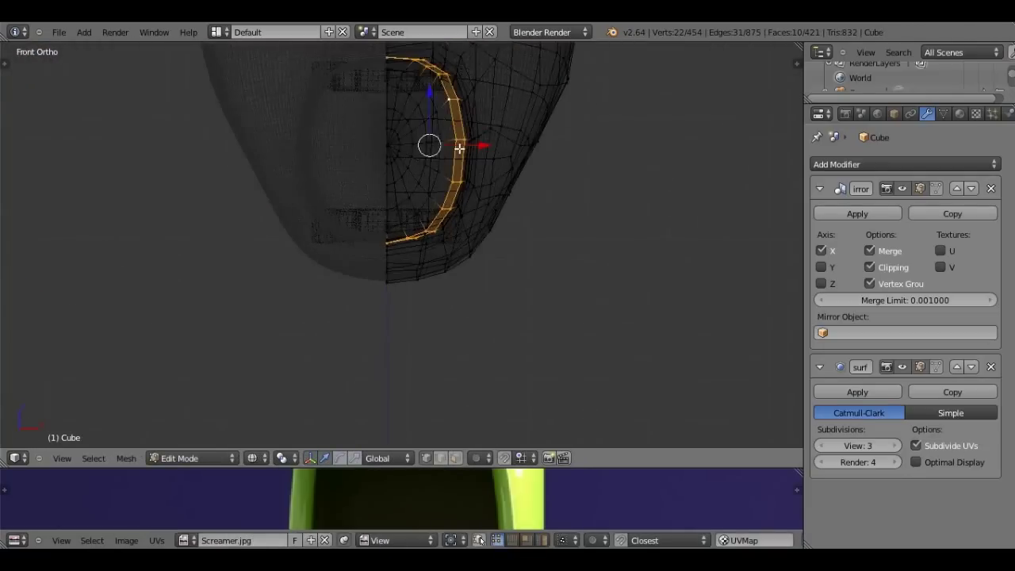
{"action": "scroll", "coordinate": [382, 100], "scroll_direction": "up", "scroll_amount": 1}
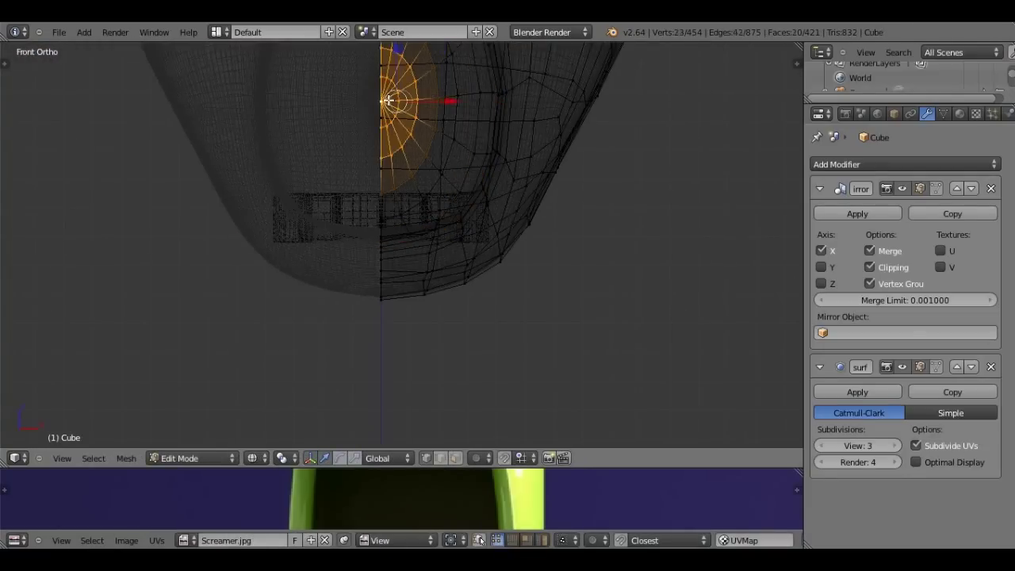
{"action": "mouse_move", "coordinate": [389, 100]}
{"action": "middle_mouse_down"}
{"action": "mouse_move", "coordinate": [403, 211]}
{"action": "mouse_move", "coordinate": [503, 186]}
{"action": "middle_mouse_up"}
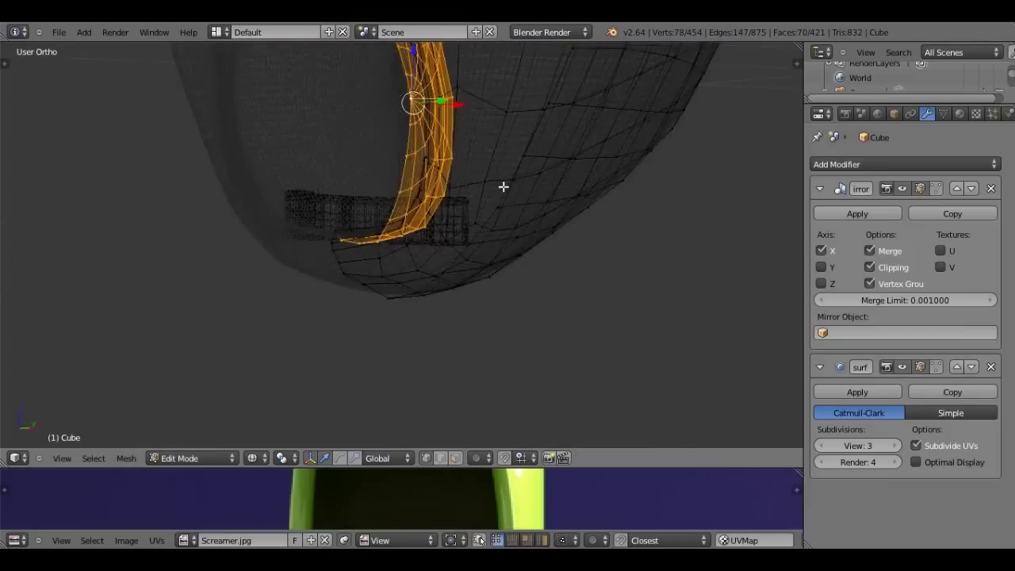
{"action": "key", "text": "KP_1"}
{"action": "scroll", "coordinate": [502, 301], "scroll_direction": "down", "scroll_amount": 3}
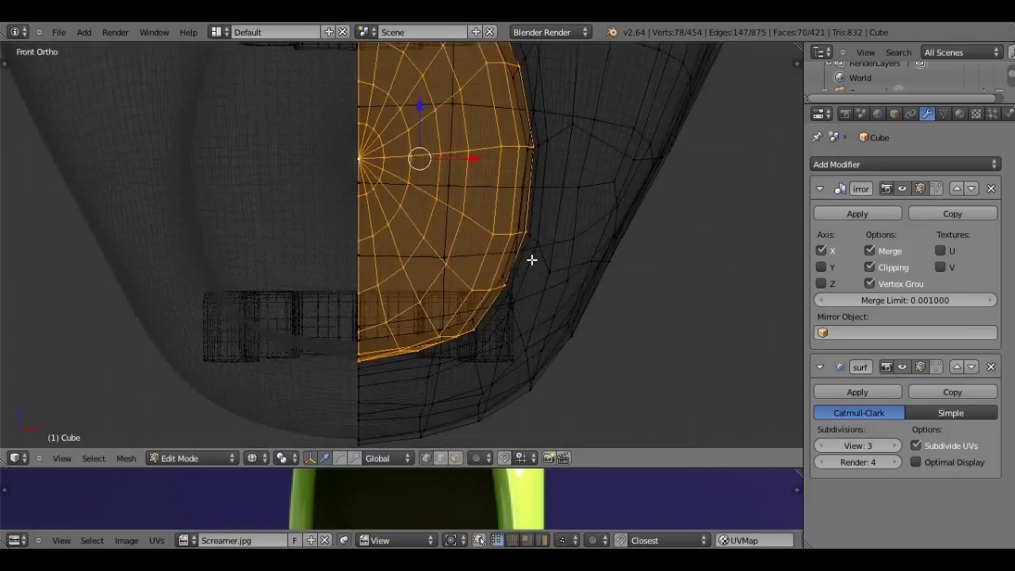
{"action": "key", "text": "s"}
{"action": "key", "text": "x"}
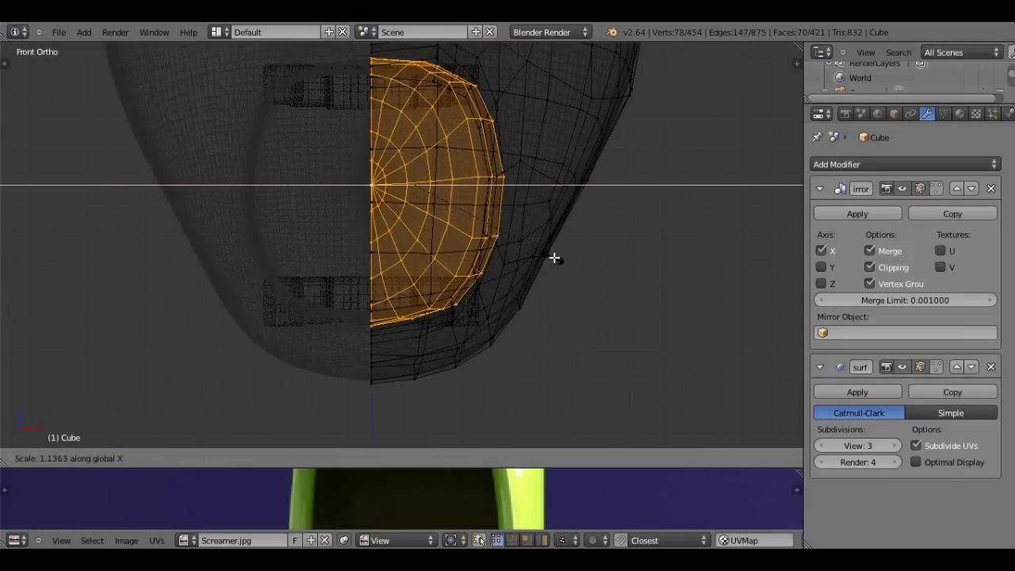
{"action": "left_click", "coordinate": [554, 258]}
- Shift the cavity faces sideways along X and scale their width again
{"action": "mouse_move", "coordinate": [503, 219]}
{"action": "middle_mouse_down"}
{"action": "mouse_move", "coordinate": [470, 233]}
{"action": "mouse_move", "coordinate": [465, 164]}
{"action": "middle_mouse_up"}
{"action": "key", "text": "g"}
{"action": "key", "text": "x"}
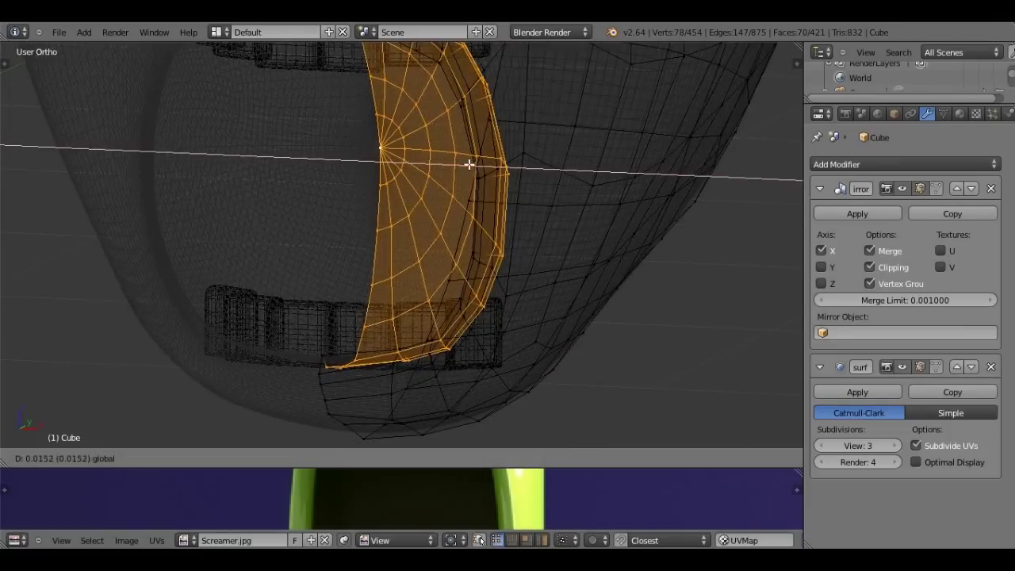
{"action": "left_click", "coordinate": [471, 165]}
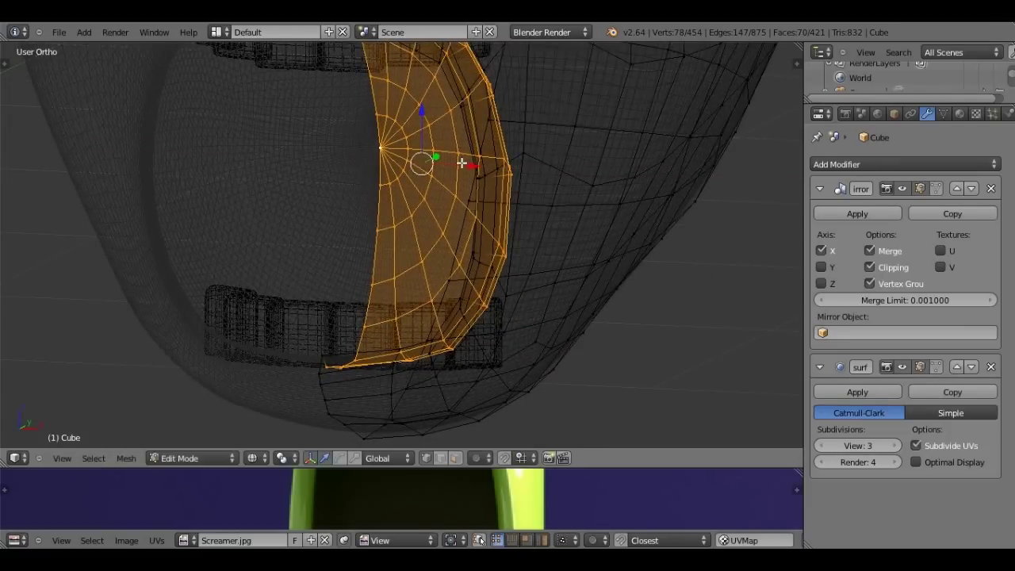
{"action": "key", "text": "KP_1"}
{"action": "key", "text": "s"}
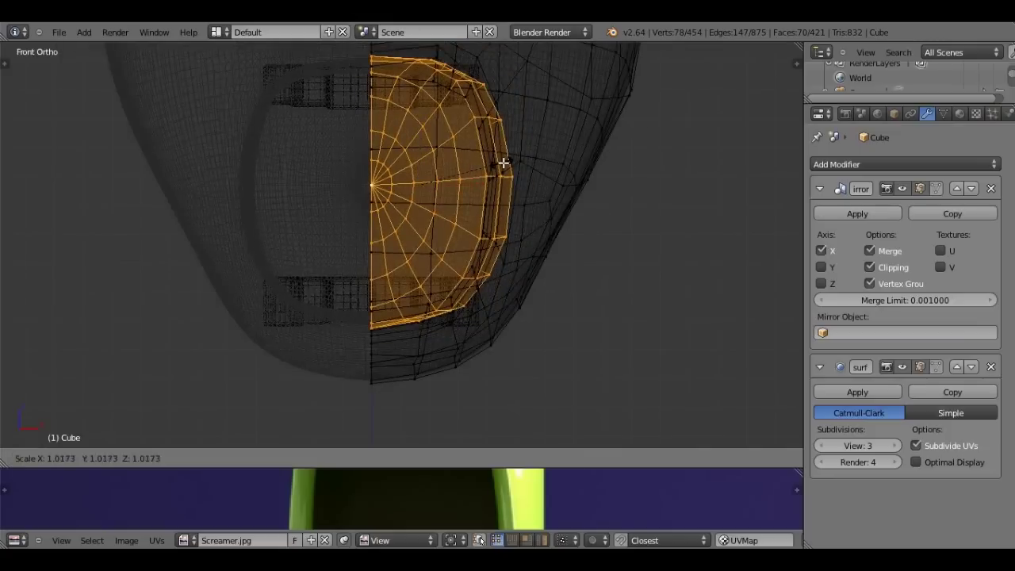
{"action": "key", "text": "x"}
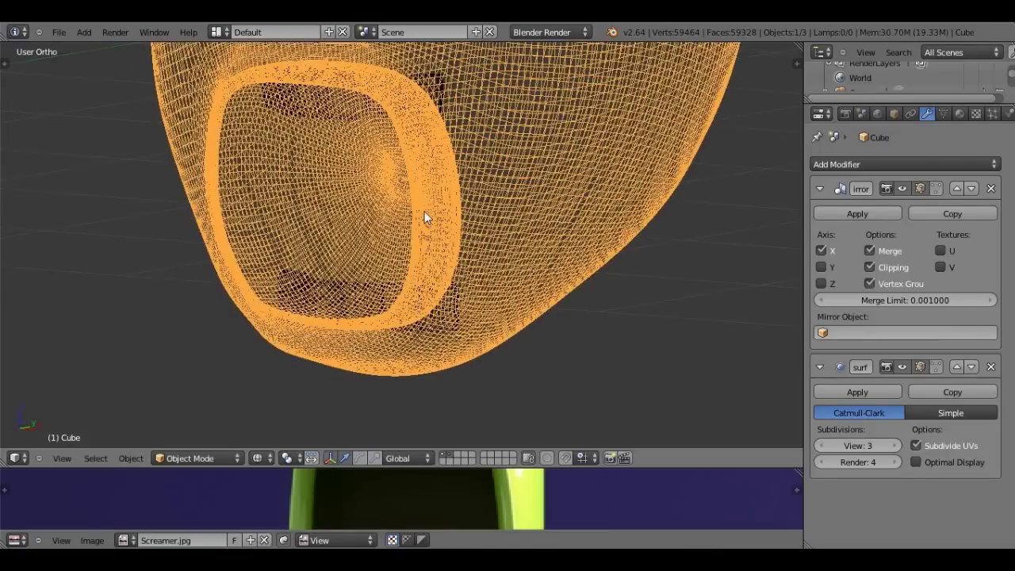
{"action": "middle_click_drag", "start_coordinate": [426, 220], "coordinate": [344, 289]}
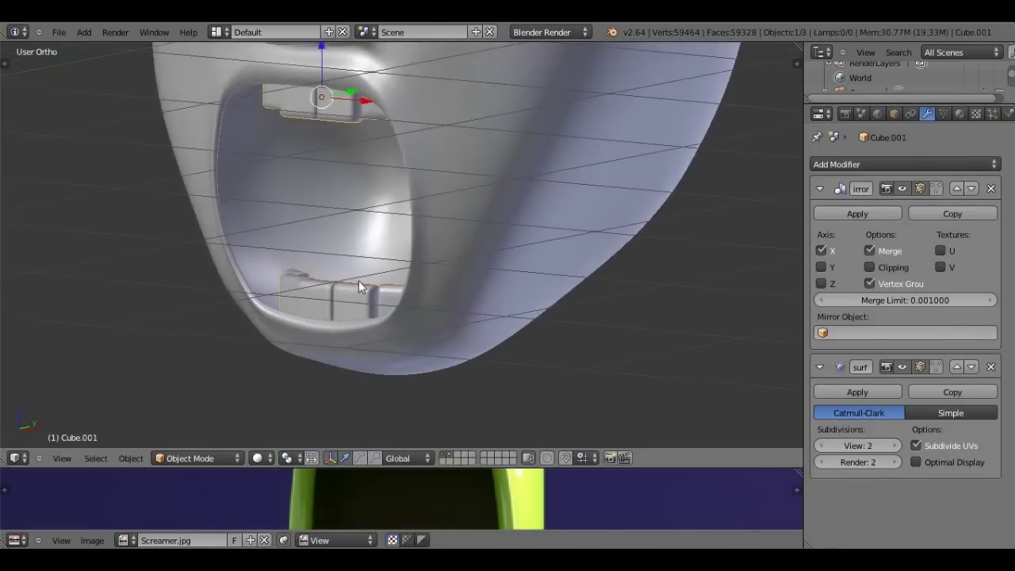
- Select the lower row of teeth in the teeth mesh and view it front-on in wireframe
{"action": "key", "text": "Tab"}
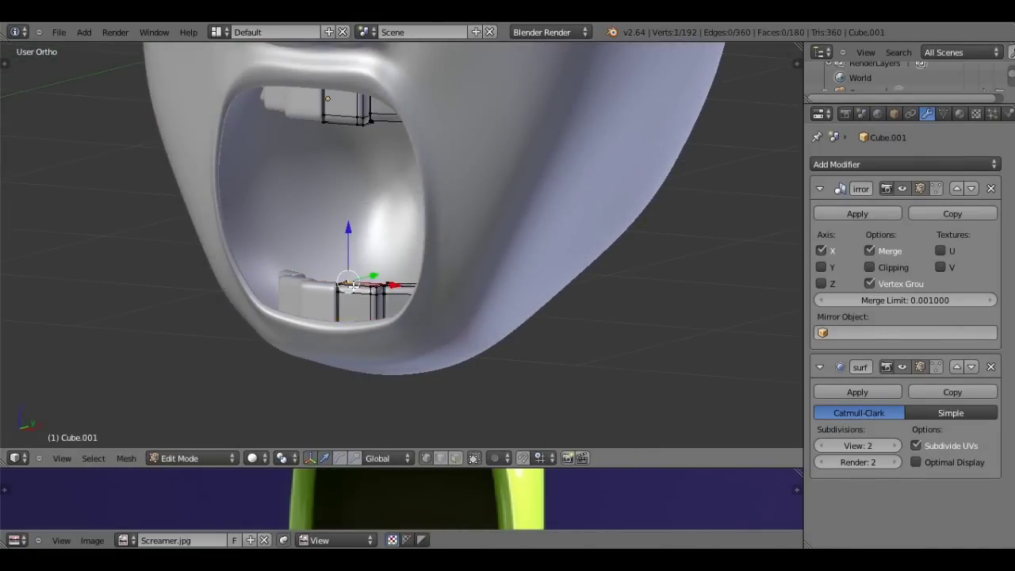
{"action": "key", "text": "z"}
{"action": "key", "text": "g"}
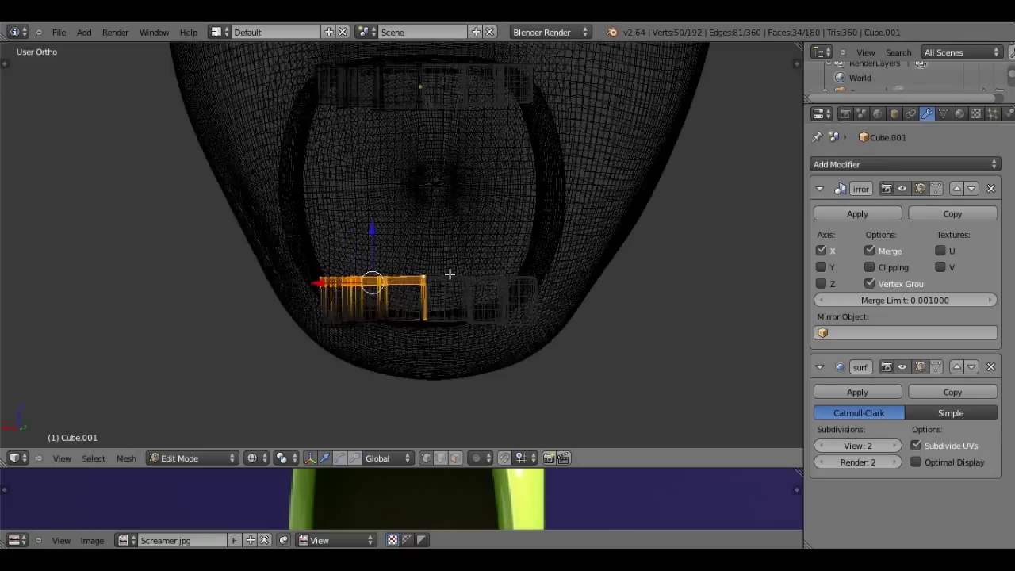
{"action": "key", "text": "KP_6"}
{"action": "key", "text": "KP_1"}
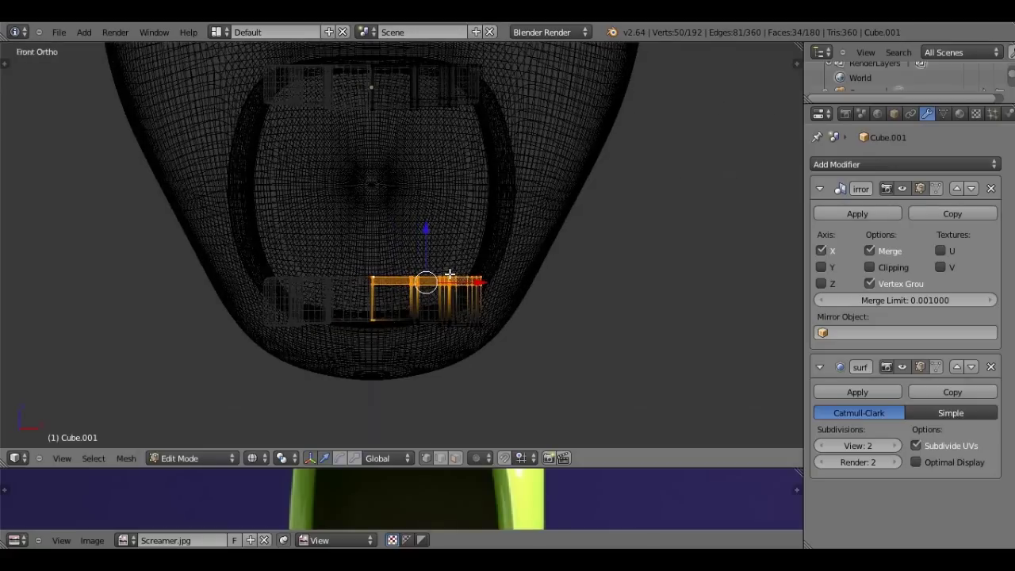
{"action": "key", "text": "z"}
{"action": "scroll", "coordinate": [450, 274], "scroll_direction": "up", "scroll_amount": 3}
{"action": "key", "text": "z"}
- Raise the lower teeth vertically by about 0.0734 and leave Edit Mode
{"action": "mouse_move", "coordinate": [476, 334]}
{"action": "middle_mouse_down"}
{"action": "mouse_move", "coordinate": [534, 321]}
{"action": "mouse_move", "coordinate": [536, 288]}
{"action": "middle_mouse_up"}
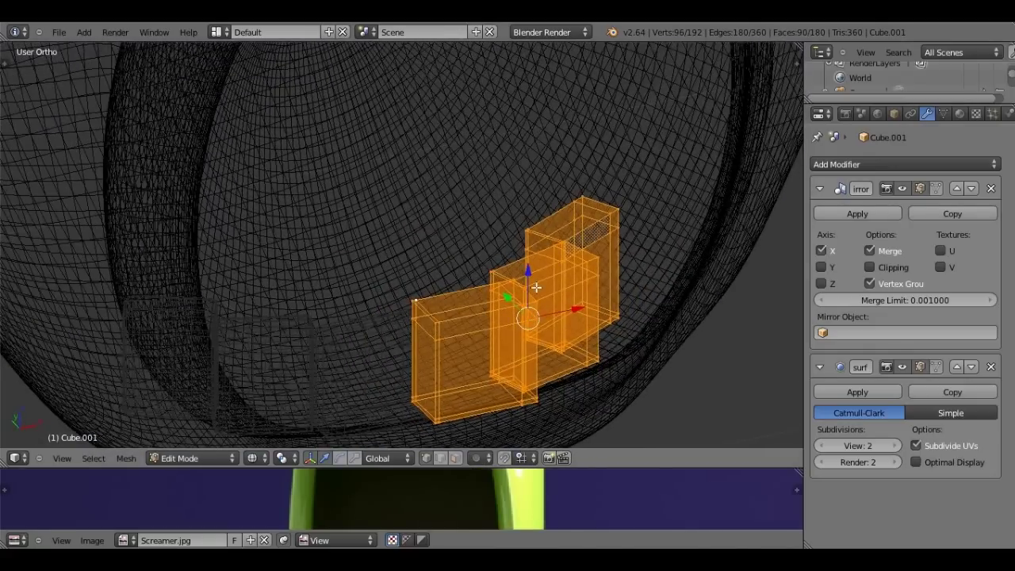
{"action": "key", "text": "z"}
{"action": "key", "text": "g"}
{"action": "key", "text": "z"}
{"action": "left_click", "coordinate": [526, 224]}
{"action": "middle_click_drag", "start_coordinate": [526, 225], "coordinate": [619, 245]}
{"action": "key", "text": "Tab"}
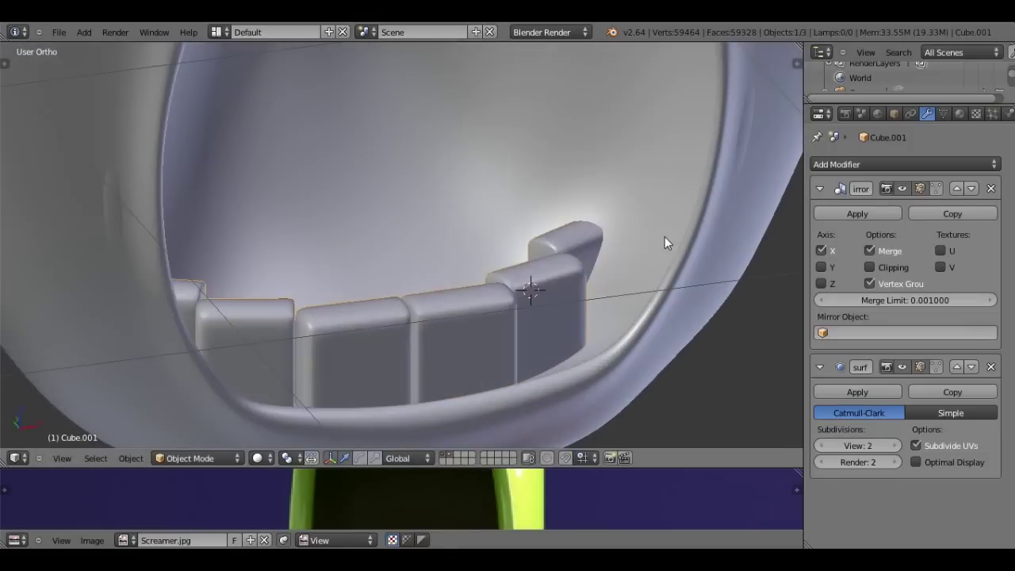
- Move a lower-lip vertex on the head vertically to fit around the teeth
{"action": "right_click", "coordinate": [665, 237]}
{"action": "key", "text": "Tab"}
{"action": "key", "text": "z"}
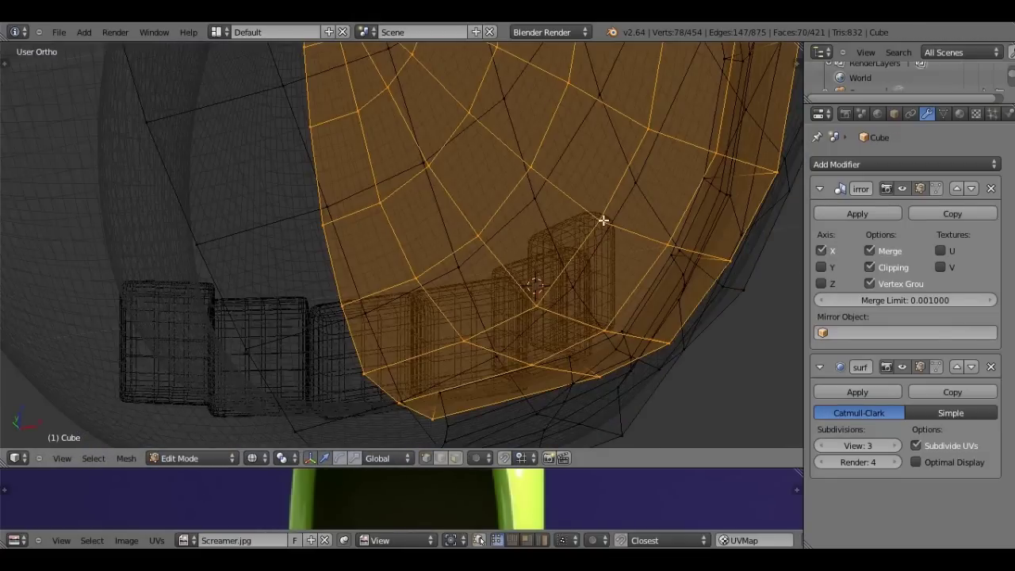
{"action": "key", "text": "z"}
{"action": "right_click", "coordinate": [603, 221]}
{"action": "key", "text": "g"}
{"action": "key", "text": "z"}
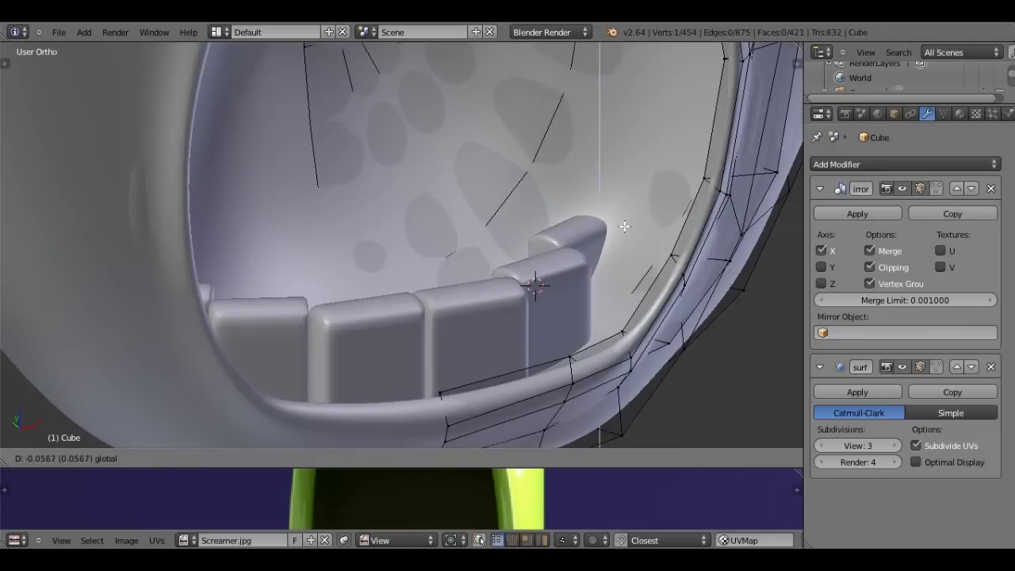
{"action": "left_click", "coordinate": [624, 226]}
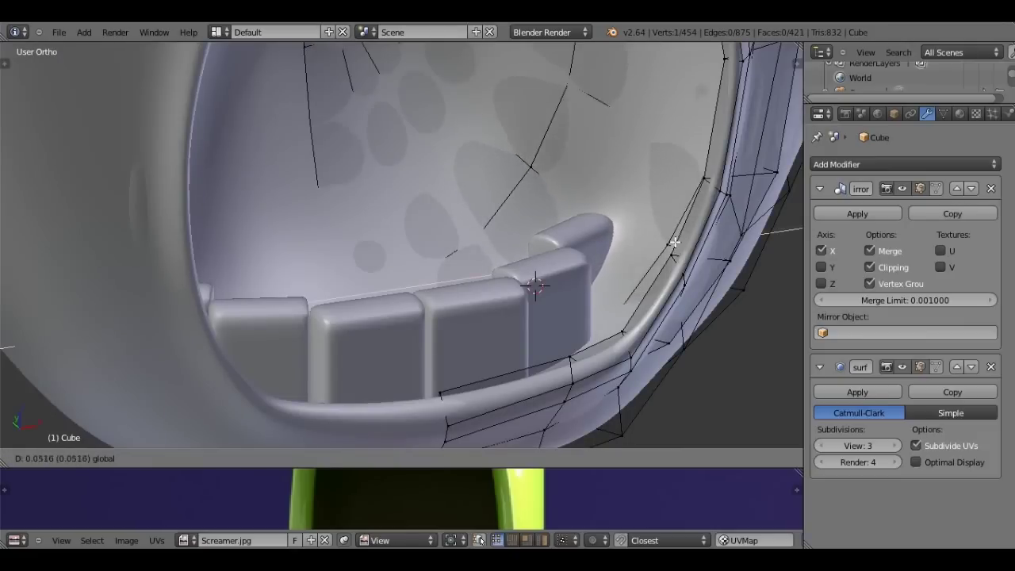
{"action": "middle_click_drag", "start_coordinate": [668, 246], "coordinate": [660, 244]}
{"action": "key", "text": "Tab"}
- Switch to perspective camera view and render the screamer head with F12
{"action": "scroll", "coordinate": [507, 265], "scroll_direction": "down", "scroll_amount": 3}
{"action": "scroll", "coordinate": [520, 260], "scroll_direction": "down", "scroll_amount": 2}
{"action": "mouse_move", "coordinate": [520, 260]}
{"action": "middle_mouse_down"}
{"action": "mouse_move", "coordinate": [458, 222]}
{"action": "mouse_move", "coordinate": [430, 220]}
{"action": "middle_mouse_up"}
{"action": "key", "text": "KP_5"}
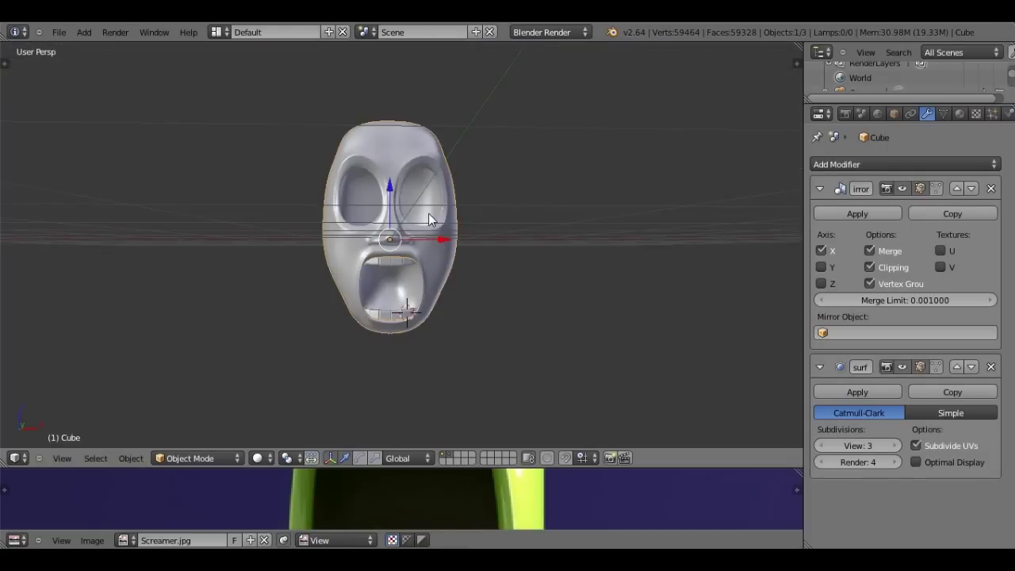
{"action": "key", "text": "KP_0"}
{"action": "key", "text": "F12"}
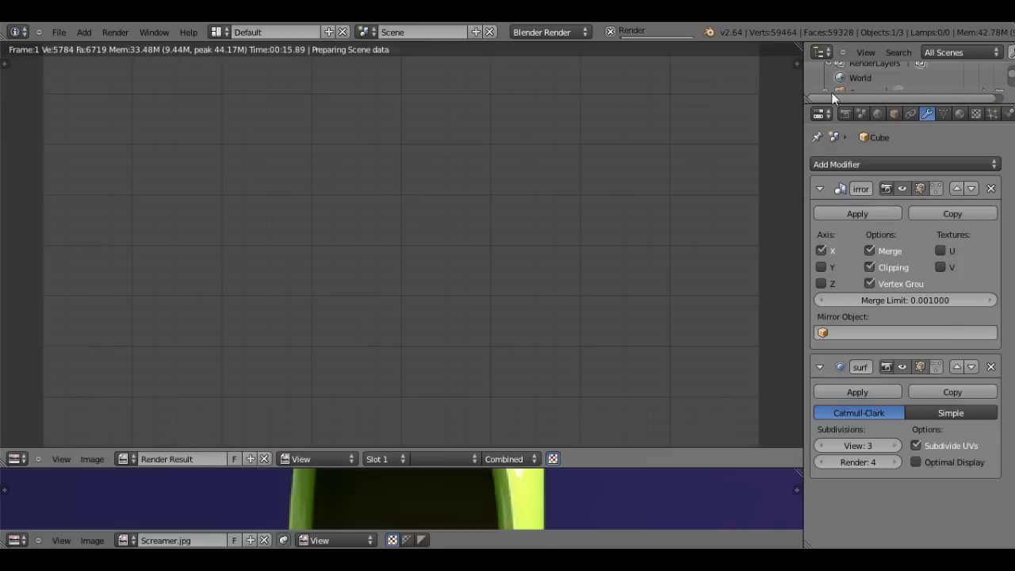
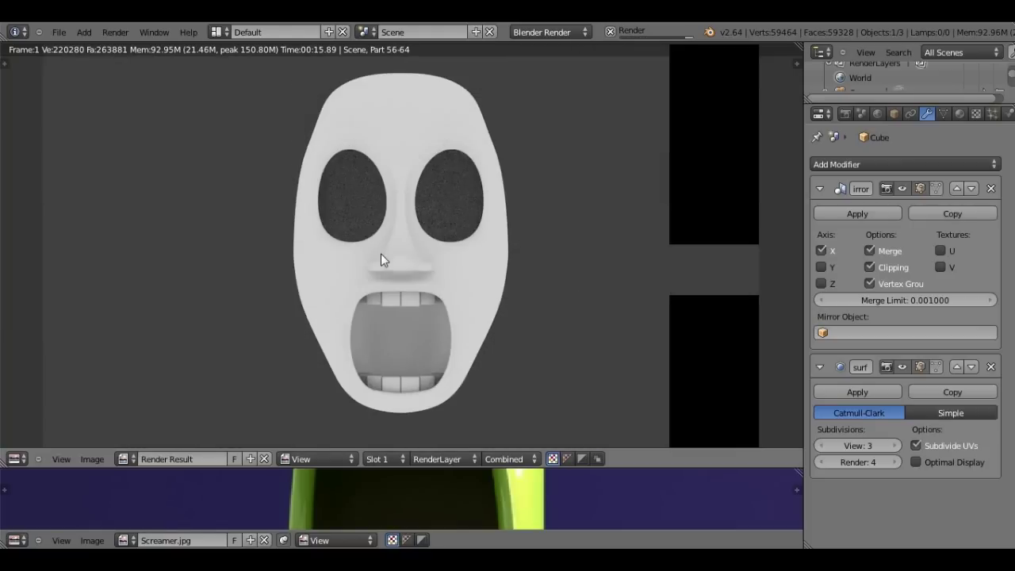
- Close the finished render and orbit back to the mask's face
{"action": "key", "text": "Escape"}
{"action": "middle_click_drag", "start_coordinate": [468, 220], "coordinate": [427, 230]}
{"action": "scroll", "coordinate": [427, 229], "scroll_direction": "down", "scroll_amount": 2}
{"action": "scroll", "coordinate": [427, 229], "scroll_direction": "up", "scroll_amount": 1}
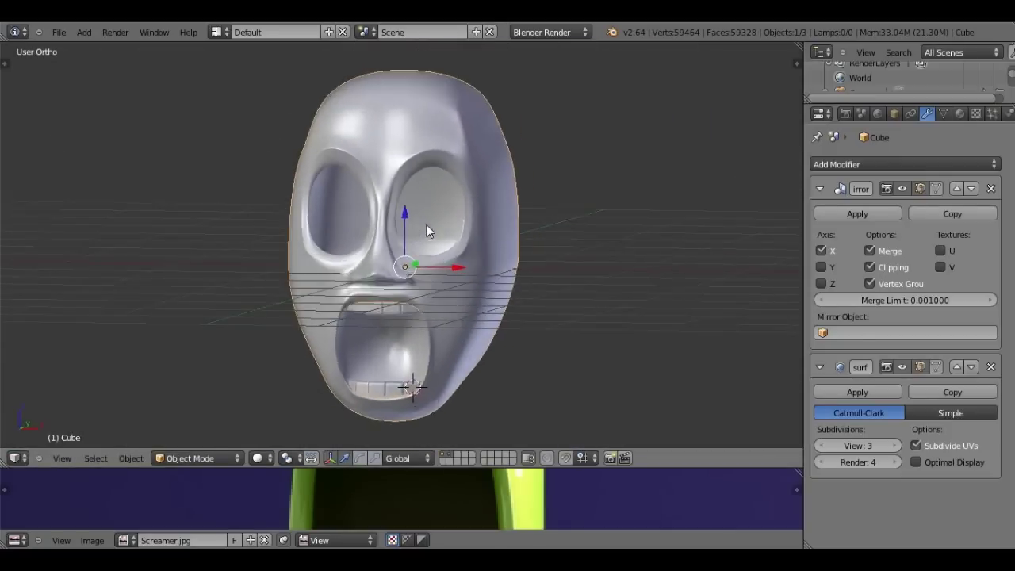
{"action": "scroll", "coordinate": [427, 226], "scroll_direction": "up", "scroll_amount": 3}
- Enter Edit Mode and zoom in on the right eye socket, checking it in wireframe
{"action": "key", "text": "Tab"}
{"action": "scroll", "coordinate": [397, 238], "scroll_direction": "up", "scroll_amount": 4}
{"action": "mouse_move", "coordinate": [397, 239]}
{"action": "middle_mouse_down", "text": "shift"}
{"action": "mouse_move", "coordinate": [386, 256]}
{"action": "mouse_move", "coordinate": [399, 256]}
{"action": "middle_mouse_up", "text": "shift"}
{"action": "key", "text": "z"}
{"action": "scroll", "coordinate": [342, 249], "scroll_direction": "up", "scroll_amount": 1}
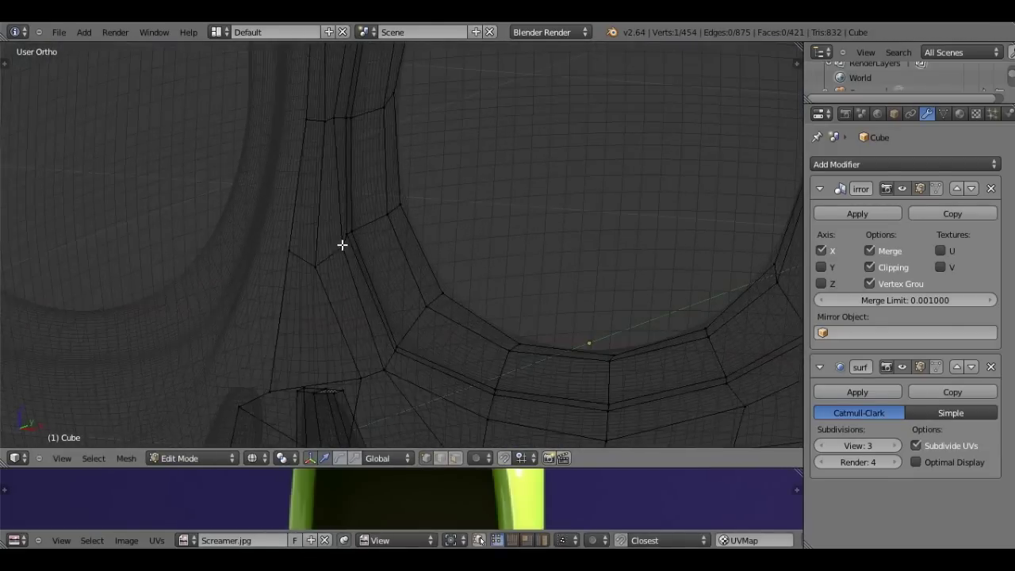
{"action": "key", "text": "z"}
{"action": "right_click", "coordinate": [349, 235], "text": "ctrl"}
{"action": "scroll", "coordinate": [358, 231], "scroll_direction": "down", "scroll_amount": 5}
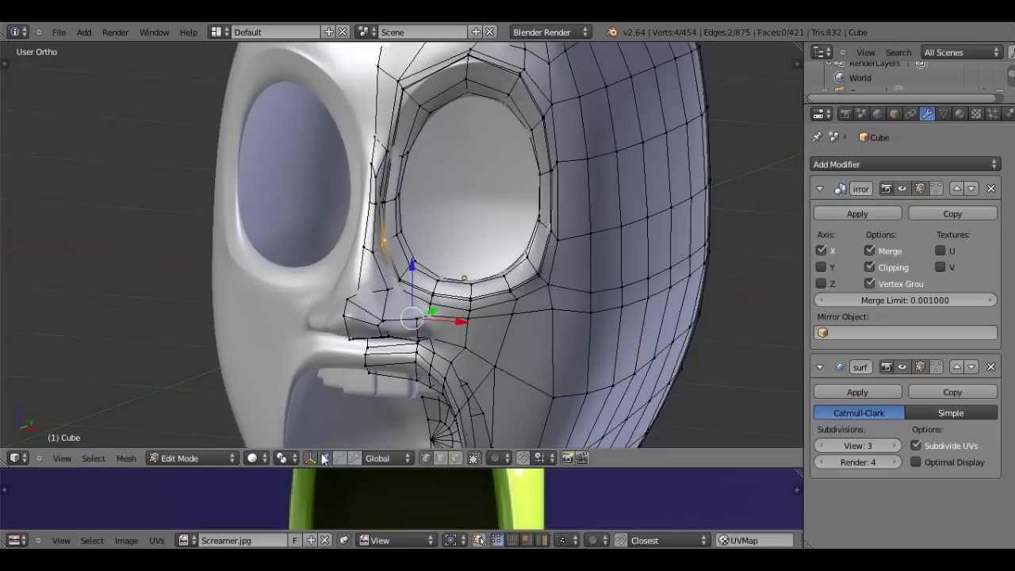
{"action": "key", "text": "a"}
{"action": "scroll", "coordinate": [368, 256], "scroll_direction": "up", "scroll_amount": 8}
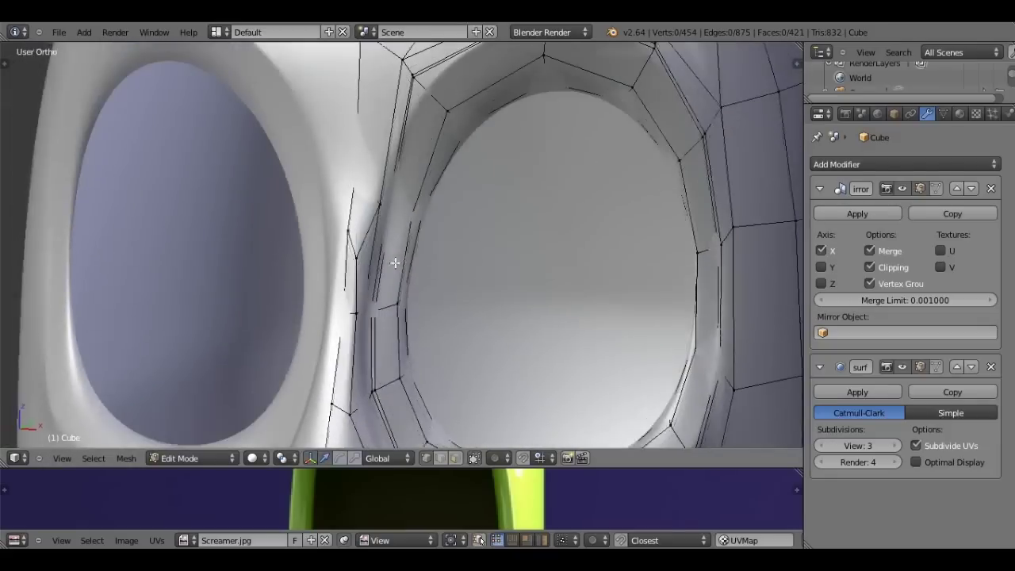
{"action": "scroll", "coordinate": [369, 256], "scroll_direction": "up", "scroll_amount": 1}
{"action": "left_click", "coordinate": [197, 459]}
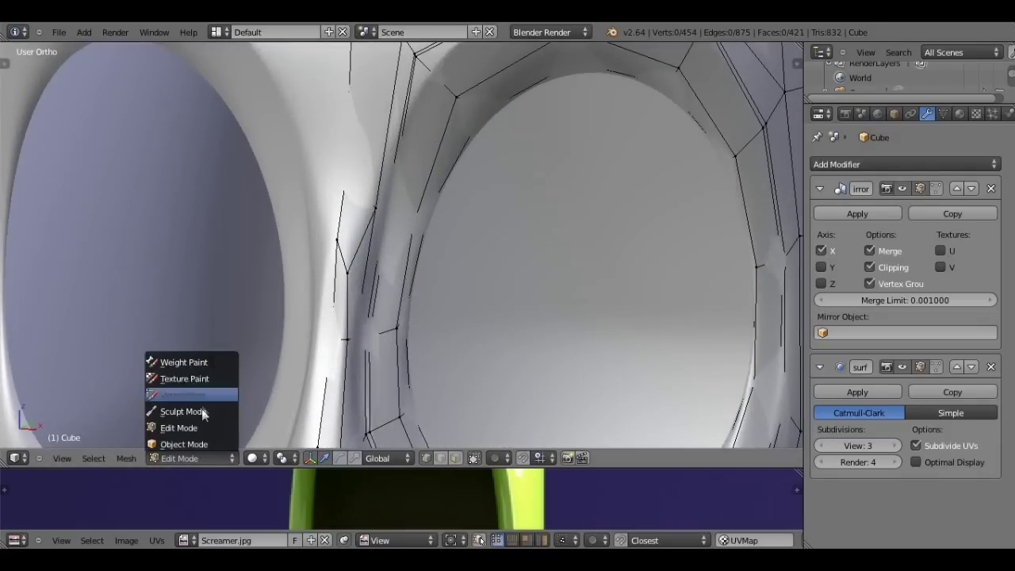
- Switch to Sculpt Mode and overlay the wireframe on the mask
{"action": "left_click", "coordinate": [202, 411]}
{"action": "scroll", "coordinate": [136, 239], "scroll_direction": "down", "scroll_amount": 5}
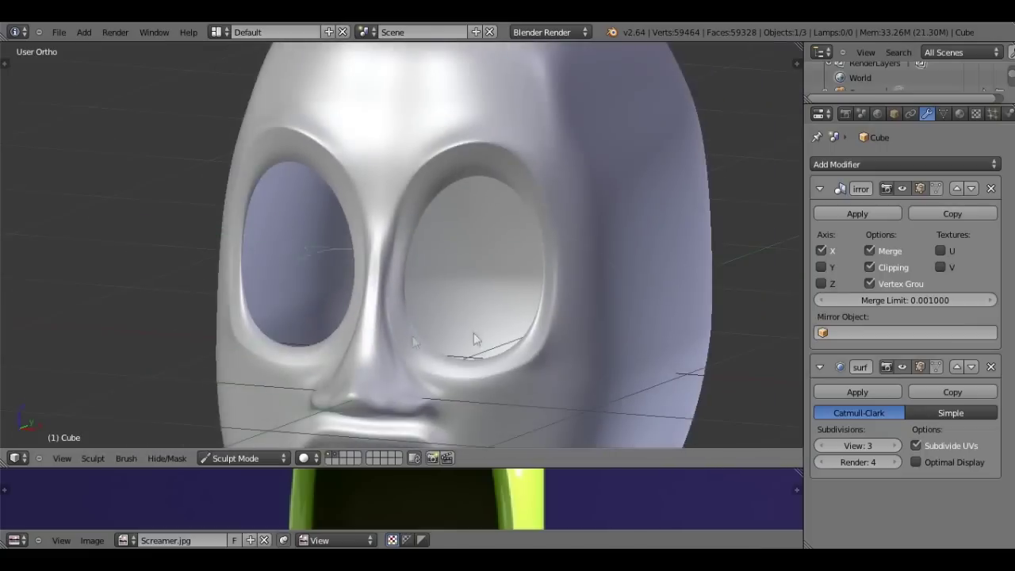
{"action": "left_click", "coordinate": [894, 115]}
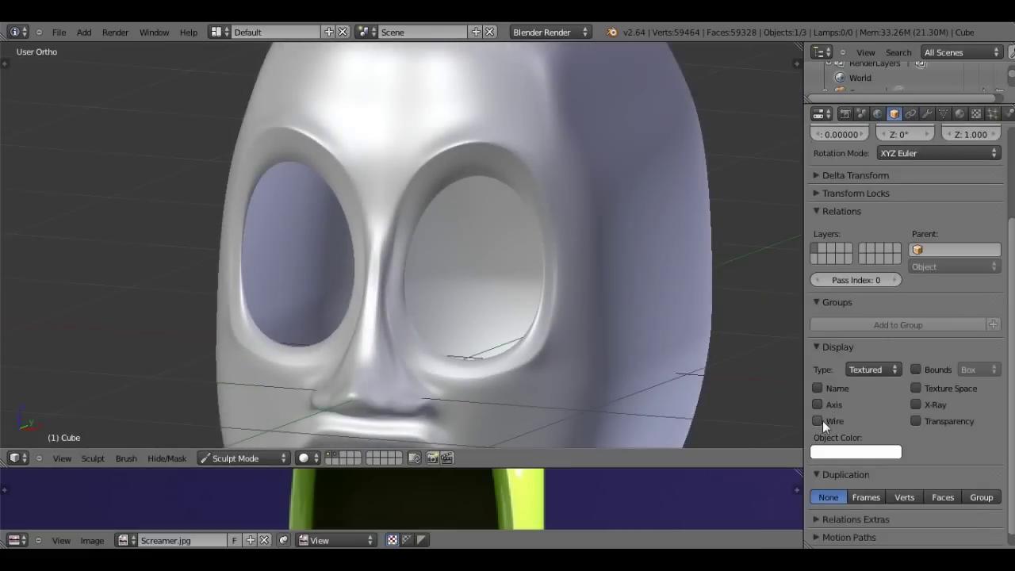
{"action": "left_click", "coordinate": [818, 421]}
{"action": "scroll", "coordinate": [344, 220], "scroll_direction": "up", "scroll_amount": 1}
{"action": "scroll", "coordinate": [344, 219], "scroll_direction": "up", "scroll_amount": 3}
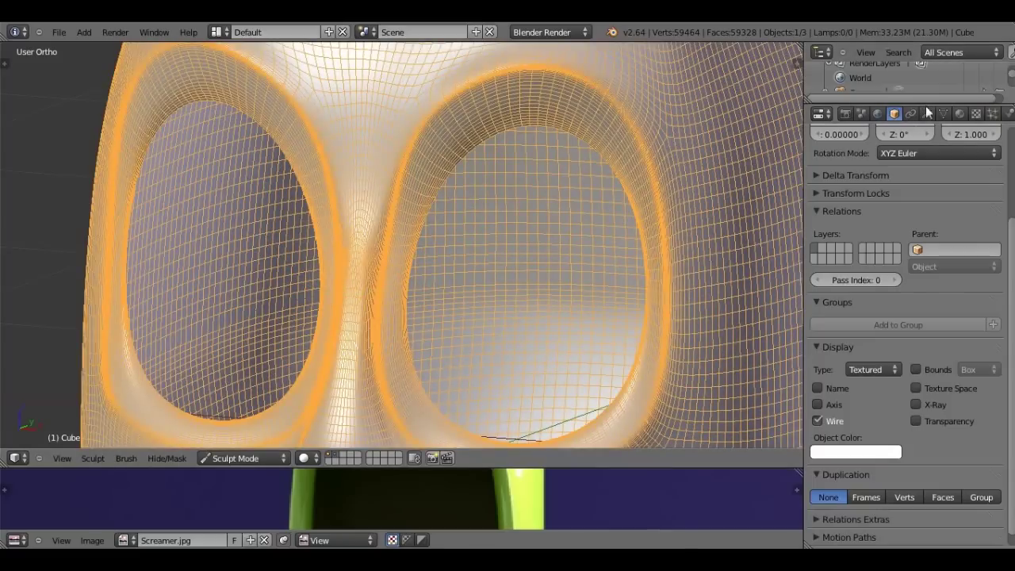
- Lower the Subdivision Surface preview level to 1
{"action": "left_click", "coordinate": [927, 113]}
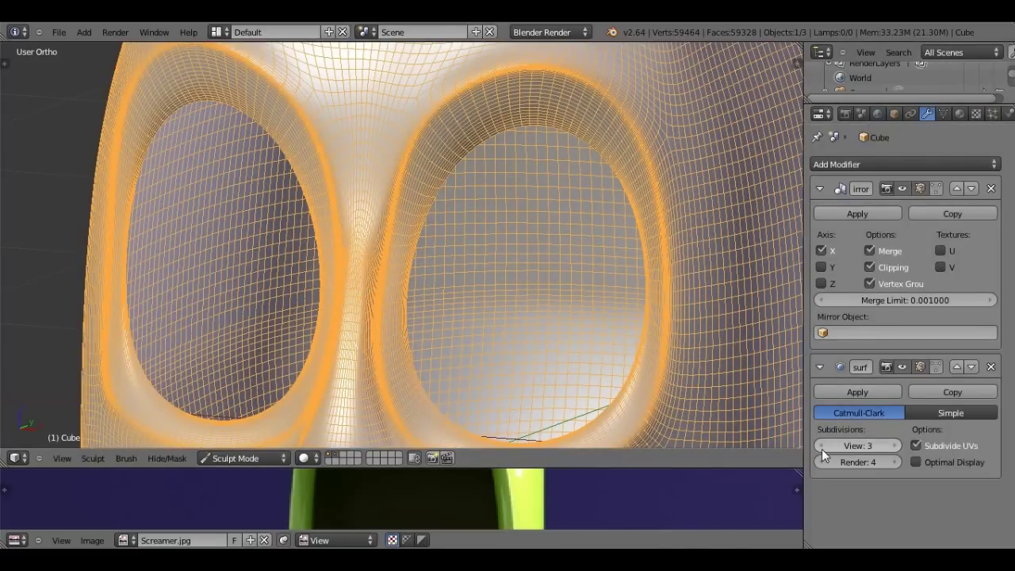
{"action": "left_click", "coordinate": [822, 449]}
{"action": "left_click", "coordinate": [821, 449]}
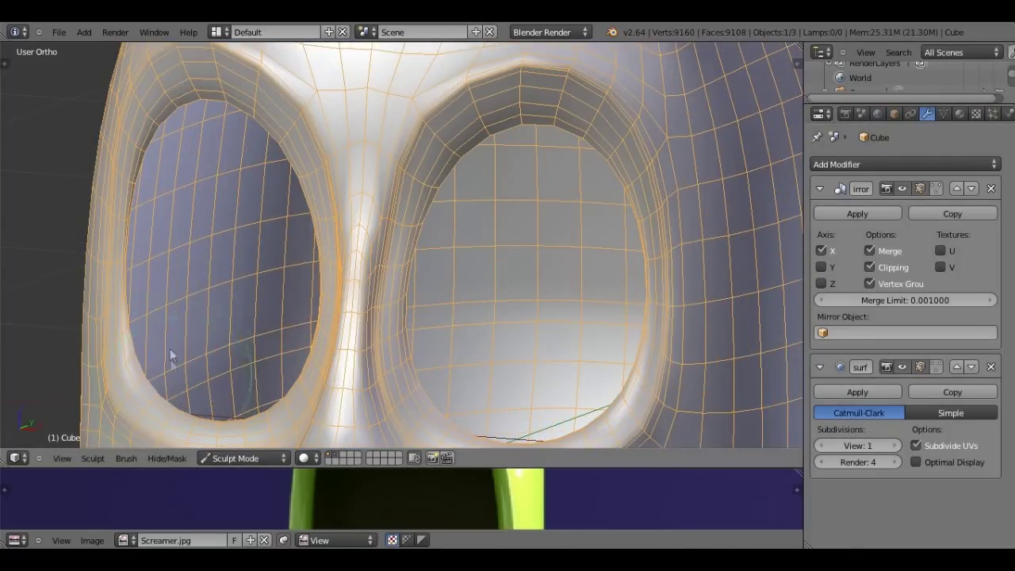
- Pick the Smooth brush and smooth the nose bridge between the eyes
{"action": "key", "text": "t"}
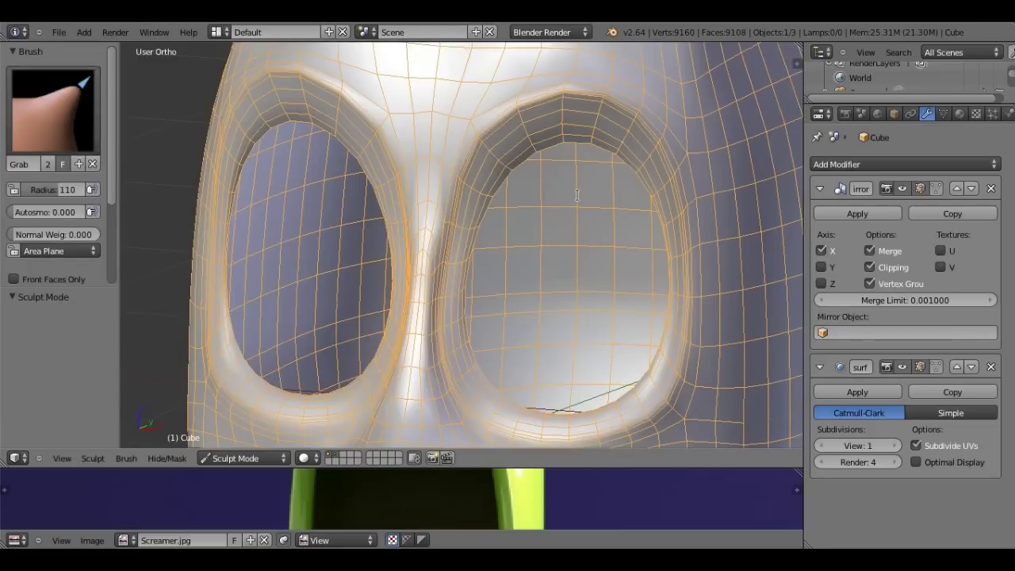
{"action": "left_click", "coordinate": [69, 117]}
{"action": "left_click", "coordinate": [49, 358]}
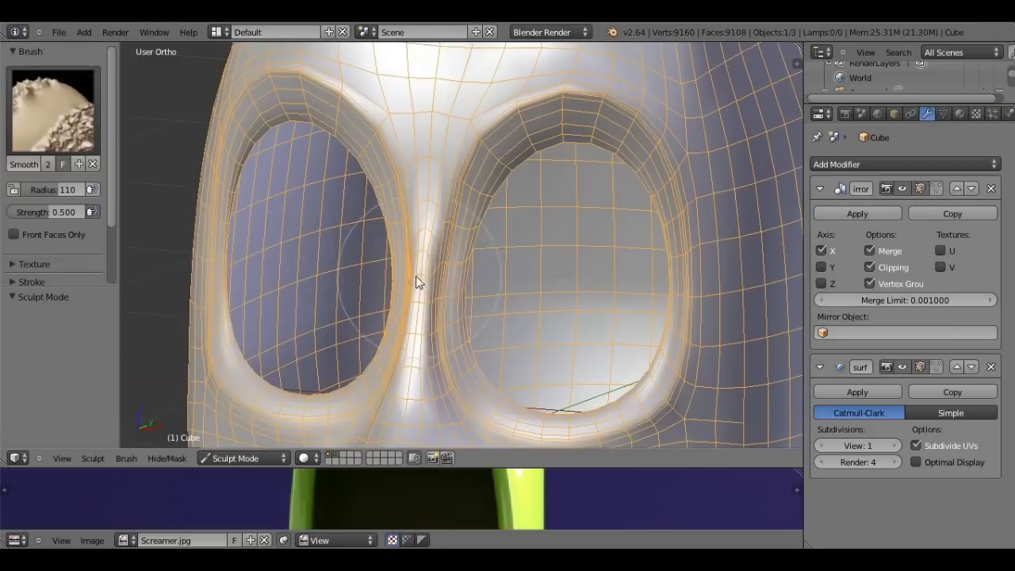
{"action": "scroll", "coordinate": [420, 279], "scroll_direction": "up", "scroll_amount": 5}
{"action": "mouse_move", "coordinate": [416, 225]}
{"action": "left_mouse_down"}
{"action": "mouse_move", "coordinate": [426, 185]}
{"action": "mouse_move", "coordinate": [410, 342]}
{"action": "mouse_move", "coordinate": [396, 278]}
{"action": "left_mouse_up"}
- From the right side view, smooth the left edge of the socket rim strip
{"action": "middle_click_drag", "start_coordinate": [396, 281], "coordinate": [395, 184]}
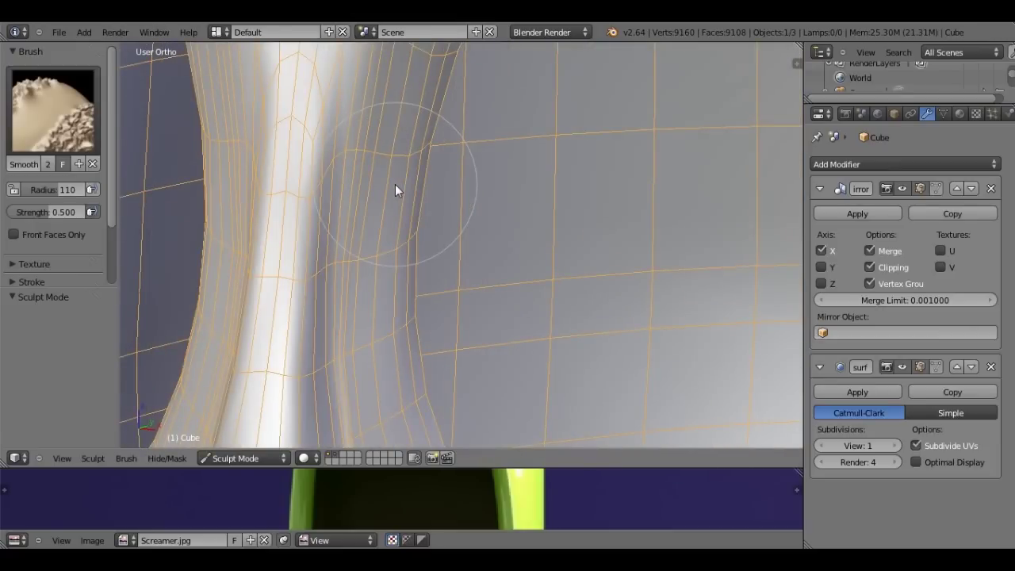
{"action": "key", "text": "KP_3"}
{"action": "scroll", "coordinate": [428, 199], "scroll_direction": "down", "scroll_amount": 5}
{"action": "scroll", "coordinate": [520, 234], "scroll_direction": "up", "scroll_amount": 3}
{"action": "scroll", "coordinate": [519, 234], "scroll_direction": "up", "scroll_amount": 2}
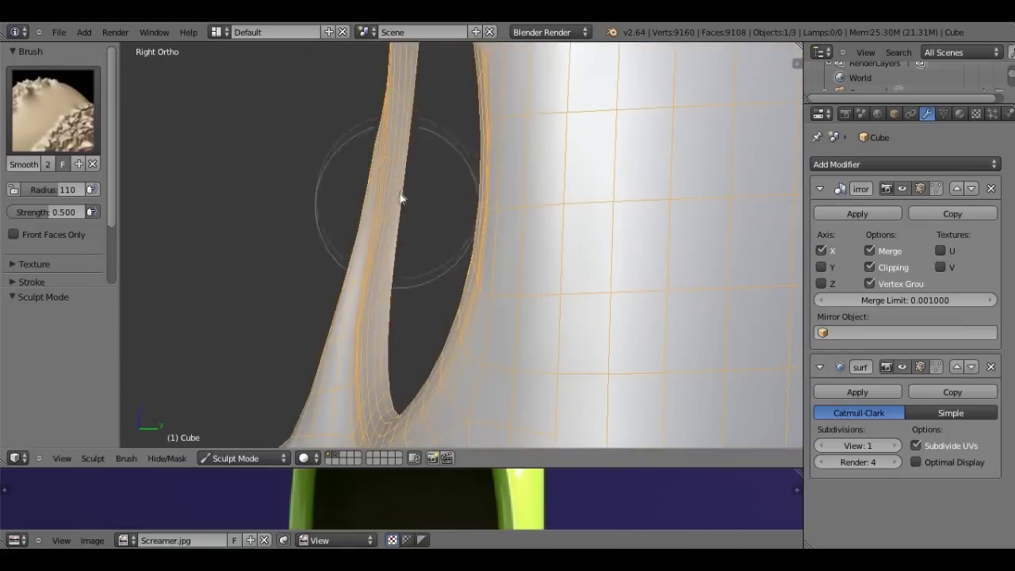
{"action": "scroll", "coordinate": [403, 203], "scroll_direction": "up", "scroll_amount": 2}
{"action": "scroll", "coordinate": [385, 163], "scroll_direction": "up", "scroll_amount": 2}
{"action": "left_click_drag", "start_coordinate": [455, 153], "coordinate": [418, 297]}
{"action": "middle_click_drag", "start_coordinate": [418, 297], "coordinate": [472, 100], "text": "shift"}
{"action": "left_click_drag", "start_coordinate": [470, 148], "coordinate": [458, 220]}
- Orbit back toward the front of the face and return to Edit Mode
{"action": "mouse_move", "coordinate": [458, 219]}
{"action": "middle_mouse_down"}
{"action": "mouse_move", "coordinate": [465, 204]}
{"action": "mouse_move", "coordinate": [589, 206]}
{"action": "mouse_move", "coordinate": [596, 158]}
{"action": "mouse_move", "coordinate": [566, 146]}
{"action": "middle_mouse_up"}
{"action": "scroll", "coordinate": [567, 146], "scroll_direction": "down", "scroll_amount": 2}
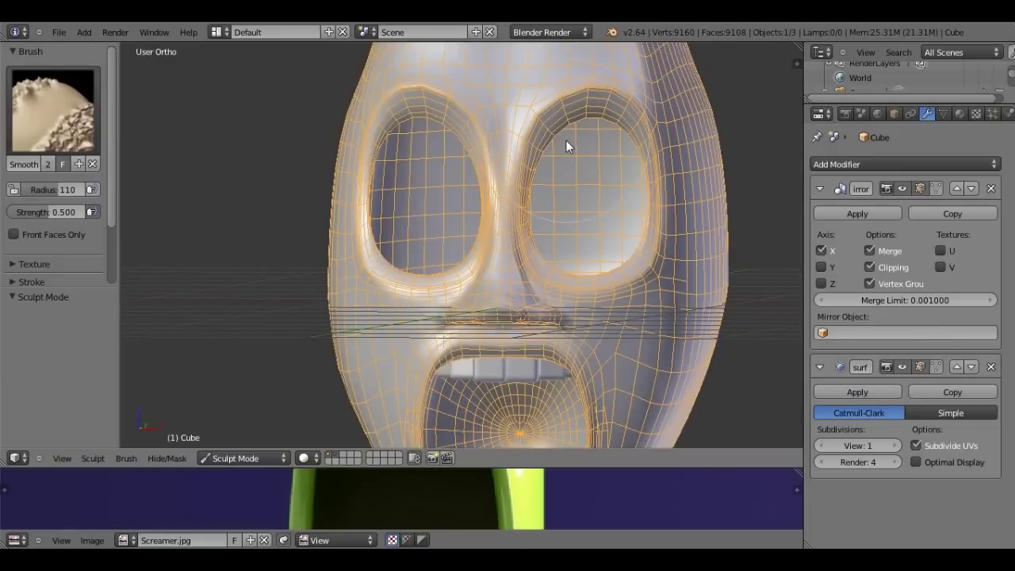
{"action": "scroll", "coordinate": [565, 139], "scroll_direction": "up", "scroll_amount": 1}
{"action": "scroll", "coordinate": [523, 277], "scroll_direction": "up", "scroll_amount": 4}
{"action": "scroll", "coordinate": [516, 245], "scroll_direction": "up", "scroll_amount": 1}
{"action": "key", "text": "Tab"}
- Nudge an edge beside the eye socket along X and a vertex along Y
{"action": "mouse_move", "coordinate": [480, 260]}
{"action": "middle_mouse_down"}
{"action": "mouse_move", "coordinate": [456, 267]}
{"action": "mouse_move", "coordinate": [521, 213]}
{"action": "middle_mouse_up"}
{"action": "right_click", "coordinate": [521, 213]}
{"action": "key", "text": "g"}
{"action": "key", "text": "x"}
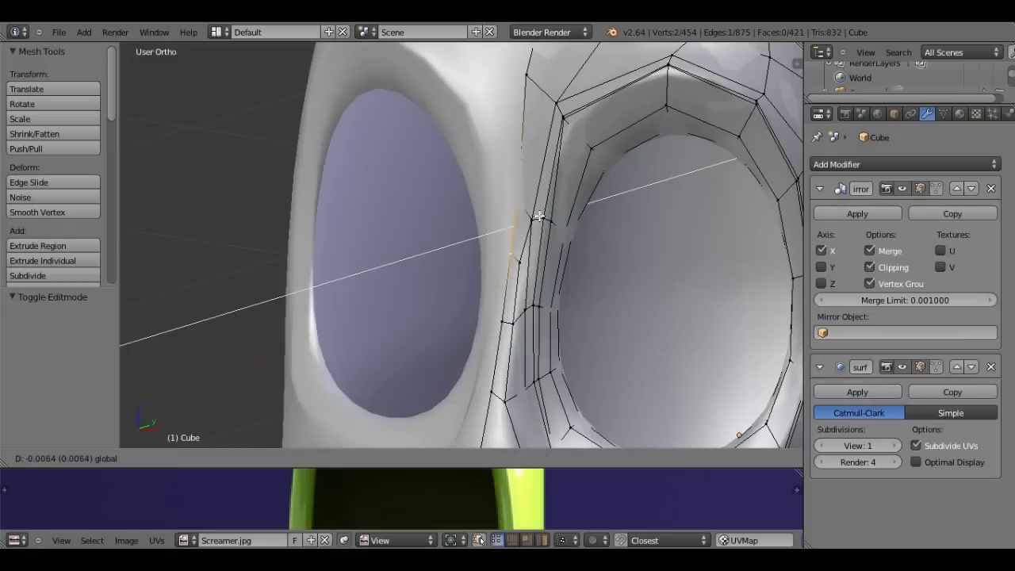
{"action": "left_click", "coordinate": [536, 217]}
{"action": "right_click", "coordinate": [530, 195]}
{"action": "key", "text": "g"}
{"action": "key", "text": "y"}
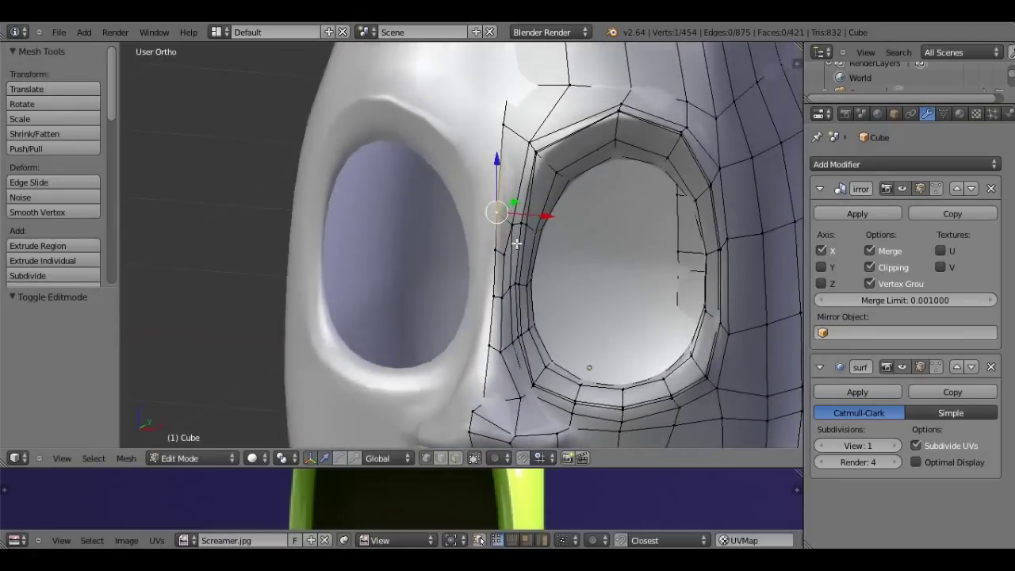
{"action": "middle_click_drag", "start_coordinate": [522, 243], "coordinate": [539, 218]}
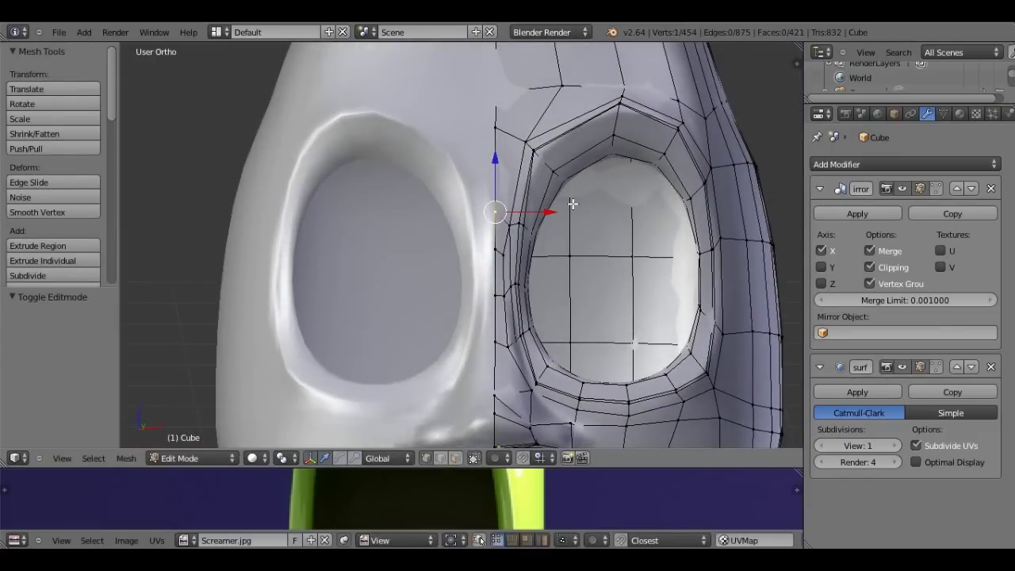
- In front view, scale down the inner eye loop slightly
{"action": "key", "text": "KP_1"}
{"action": "right_click", "coordinate": [697, 242], "text": "alt"}
{"action": "key", "text": "s"}
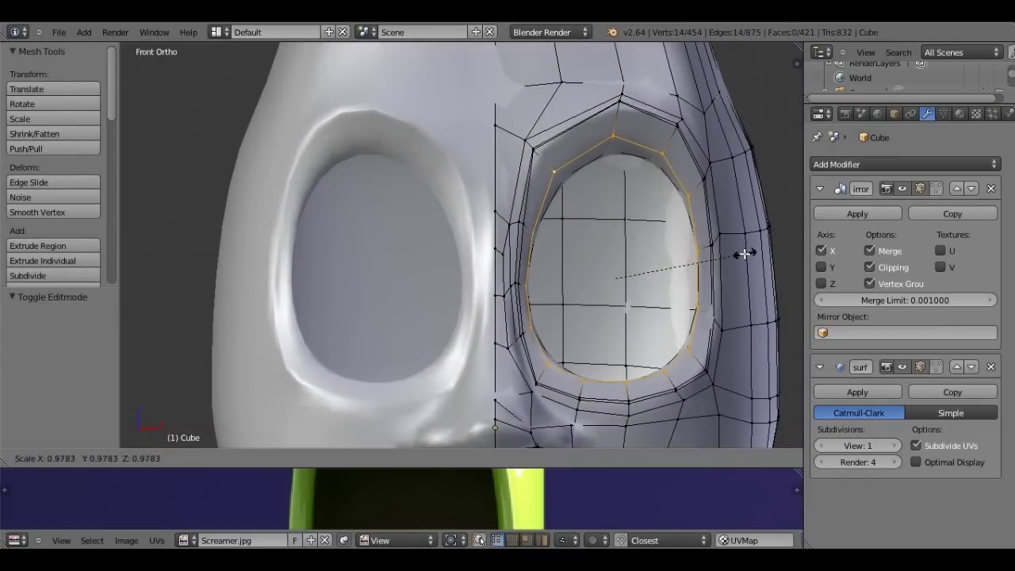
{"action": "left_click", "coordinate": [589, 167]}
- Extrude the inner eye loop and shrink it slightly
{"action": "key", "text": "x"}
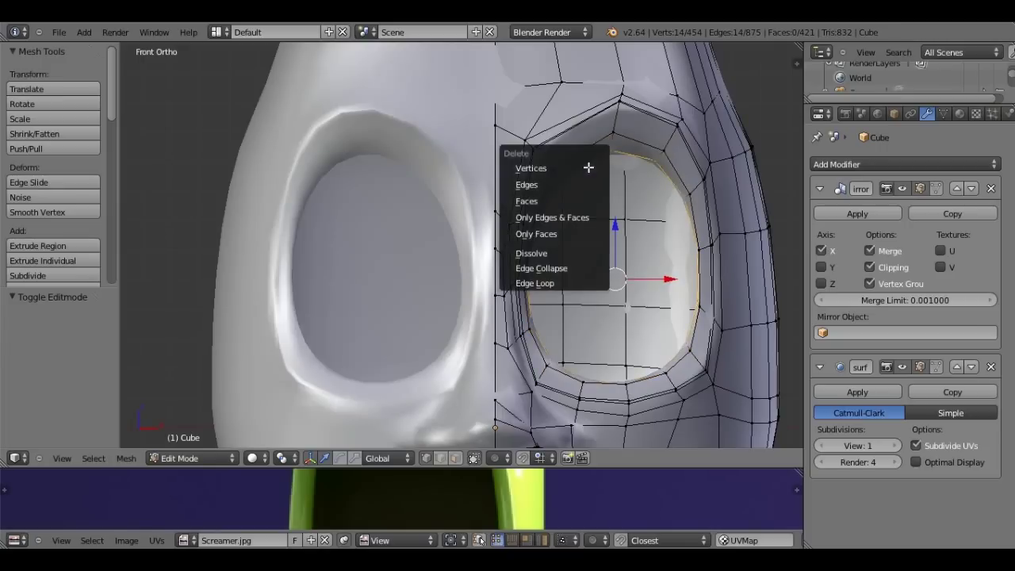
{"action": "key", "text": "e"}
{"action": "right_click", "coordinate": [730, 238]}
{"action": "key", "text": "s"}
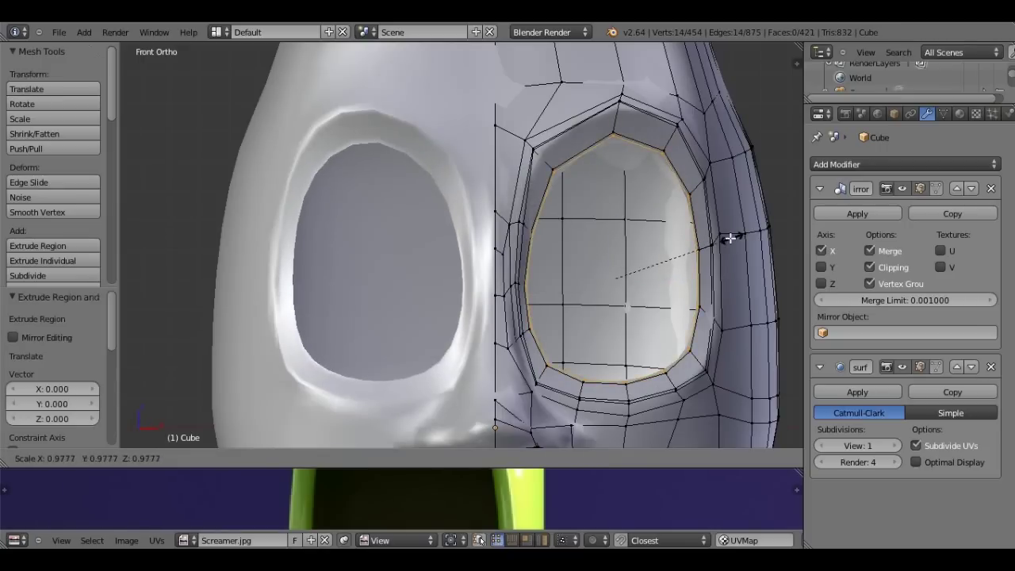
{"action": "left_click", "coordinate": [729, 238]}
- Add a loop cut around the eye ring
{"action": "scroll", "coordinate": [604, 169], "scroll_direction": "up", "scroll_amount": 3, "text": "shift"}
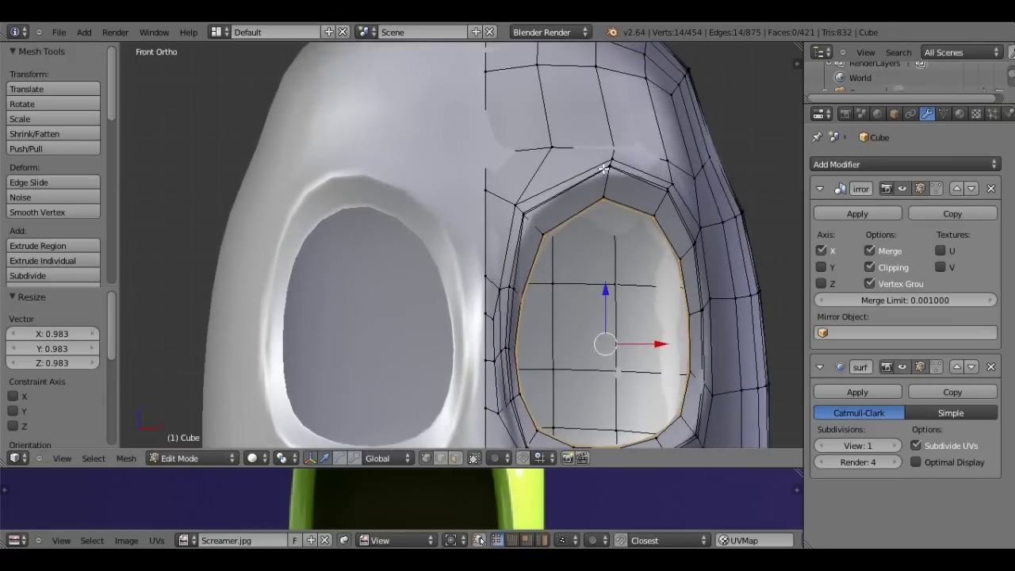
{"action": "scroll", "coordinate": [604, 168], "scroll_direction": "down", "scroll_amount": 1, "text": "shift"}
{"action": "scroll", "coordinate": [579, 190], "scroll_direction": "up", "scroll_amount": 1}
{"action": "key", "text": "x"}
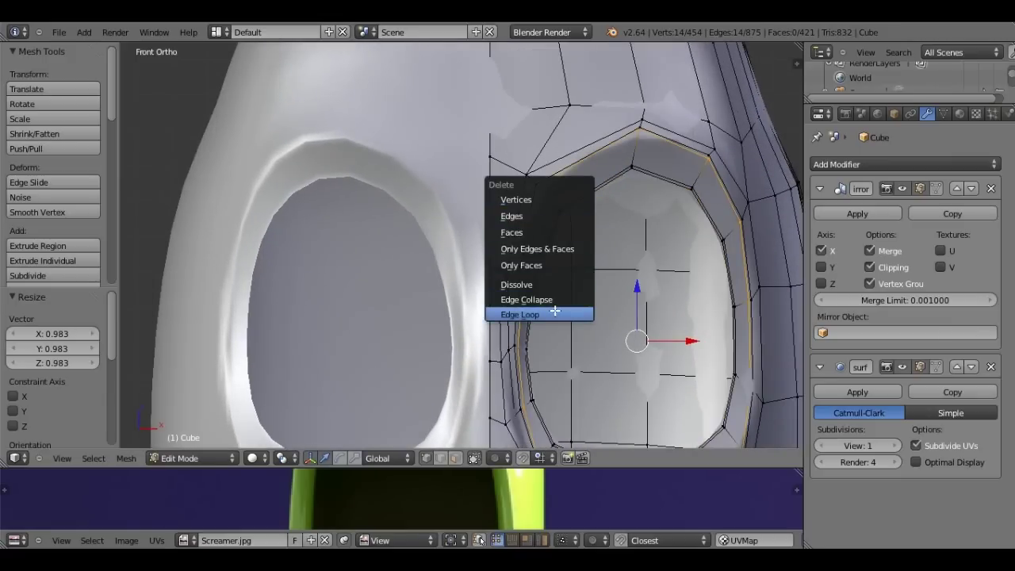
{"action": "left_click", "coordinate": [555, 312]}
{"action": "key", "text": "ctrl+r"}
{"action": "left_click", "coordinate": [543, 195]}
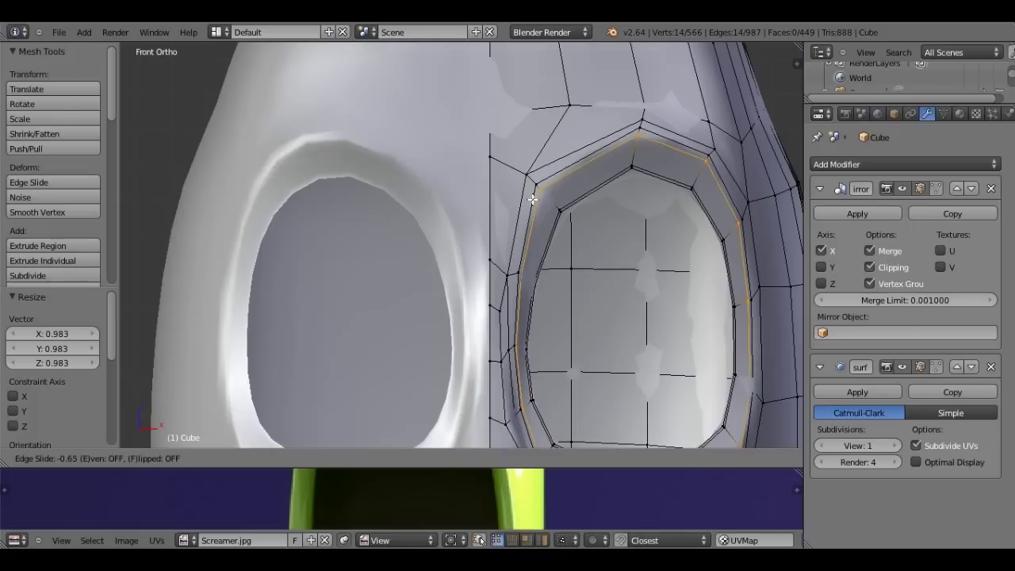
{"action": "left_click", "coordinate": [532, 198]}
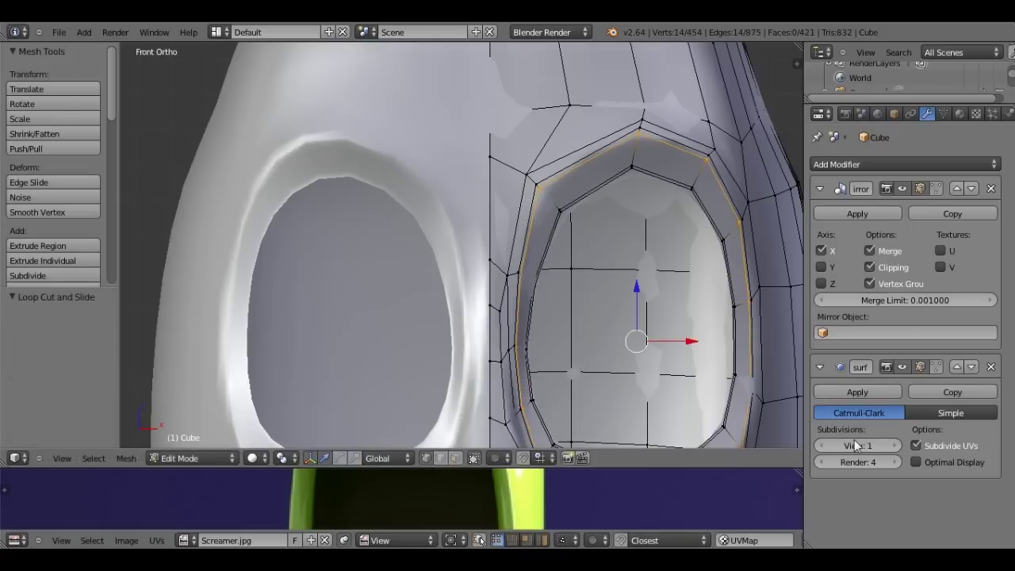
- Set the Subdivision Surface preview level back to 3
{"action": "left_click", "coordinate": [898, 445]}
{"action": "left_click", "coordinate": [898, 446]}
{"action": "scroll", "coordinate": [705, 288], "scroll_direction": "down", "scroll_amount": 3}
{"action": "scroll", "coordinate": [705, 287], "scroll_direction": "down", "scroll_amount": 2}
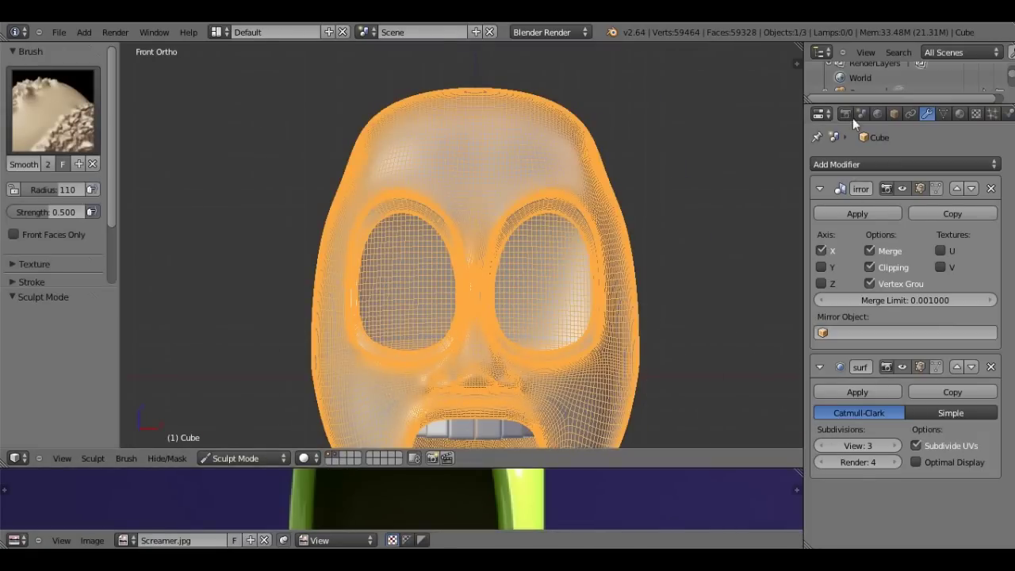
- Turn off the wireframe overlay and pan over the right eye
{"action": "left_click", "coordinate": [894, 115]}
{"action": "left_click", "coordinate": [819, 421]}
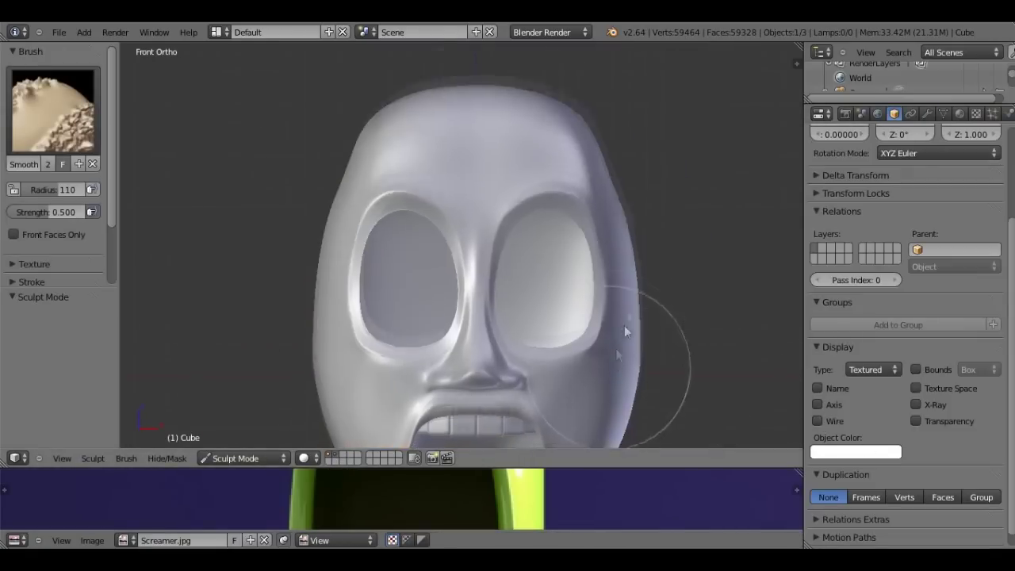
{"action": "middle_click_drag", "start_coordinate": [610, 365], "coordinate": [628, 172], "text": "shift"}
{"action": "scroll", "coordinate": [600, 186], "scroll_direction": "down", "scroll_amount": 2}
{"action": "scroll", "coordinate": [594, 275], "scroll_direction": "up", "scroll_amount": 4}
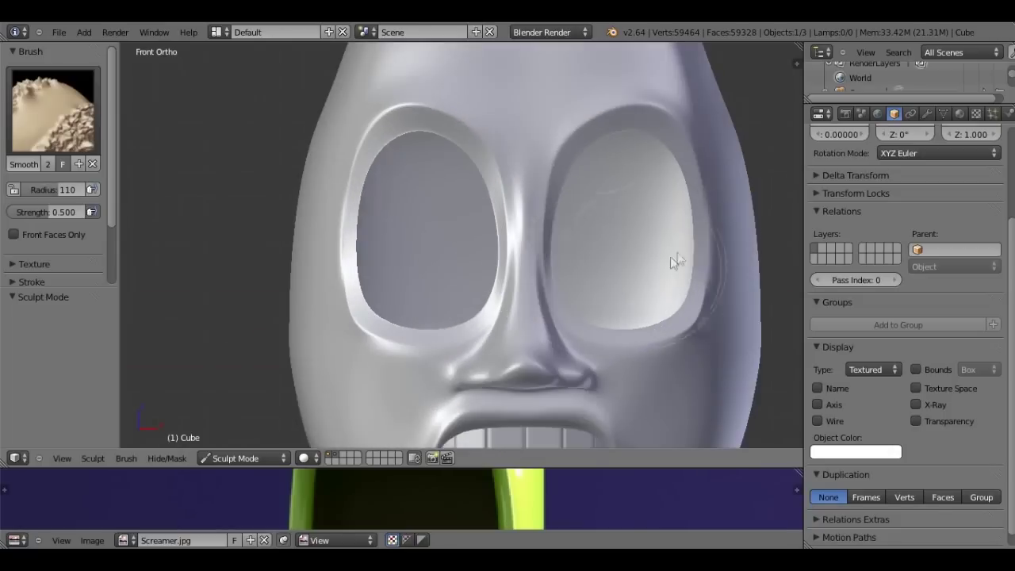
{"action": "mouse_move", "coordinate": [555, 251]}
{"action": "middle_mouse_down", "text": "shift"}
{"action": "mouse_move", "coordinate": [562, 192]}
{"action": "mouse_move", "coordinate": [520, 243]}
{"action": "mouse_move", "coordinate": [497, 251]}
{"action": "middle_mouse_up", "text": "shift"}
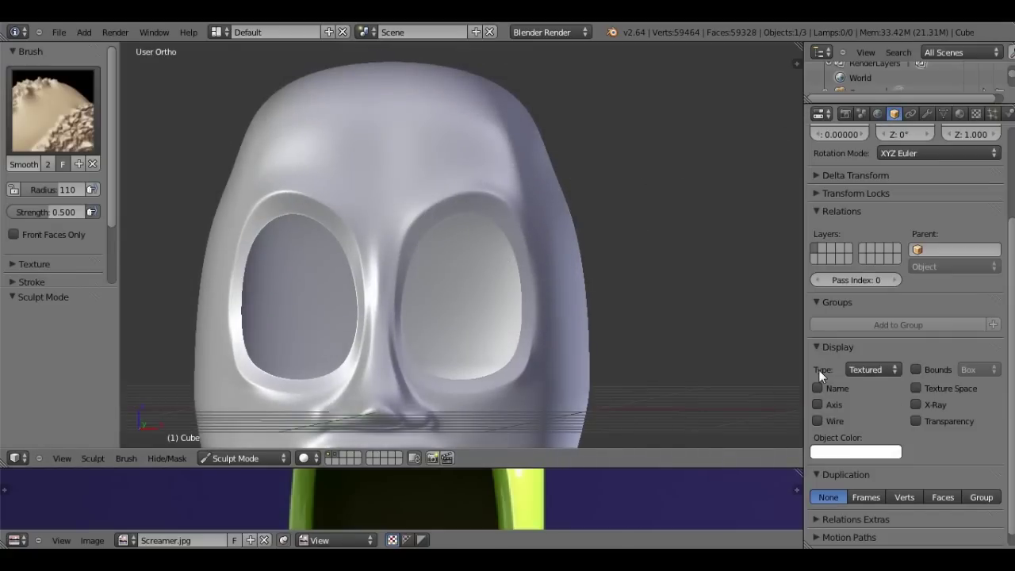
{"action": "scroll", "coordinate": [399, 296], "scroll_direction": "down", "scroll_amount": 2}
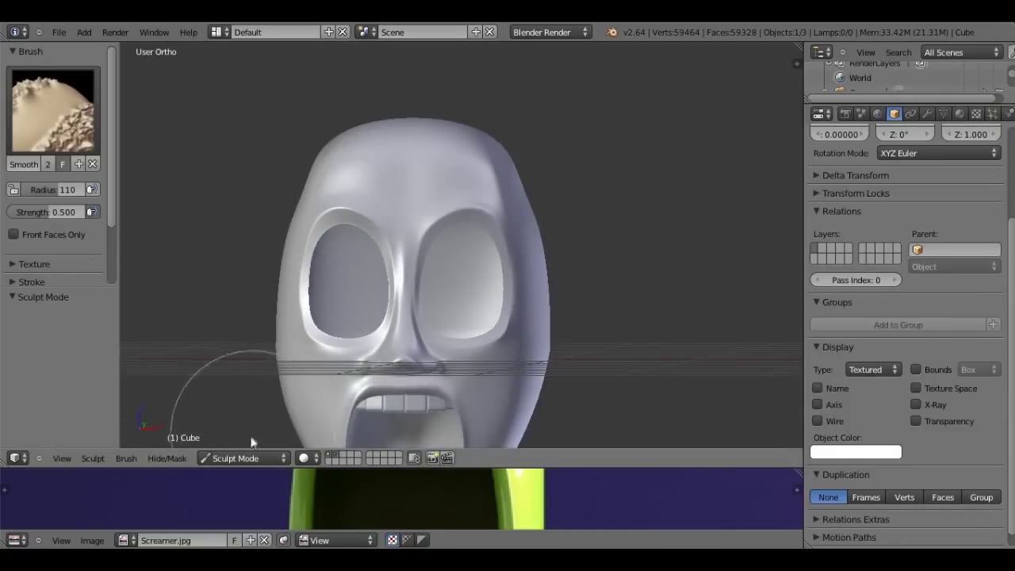
- Return to Object Mode and zoom in on a straight front view of the mask
{"action": "left_click", "coordinate": [257, 453]}
{"action": "left_click", "coordinate": [259, 437]}
{"action": "middle_click_drag", "start_coordinate": [391, 338], "coordinate": [426, 262]}
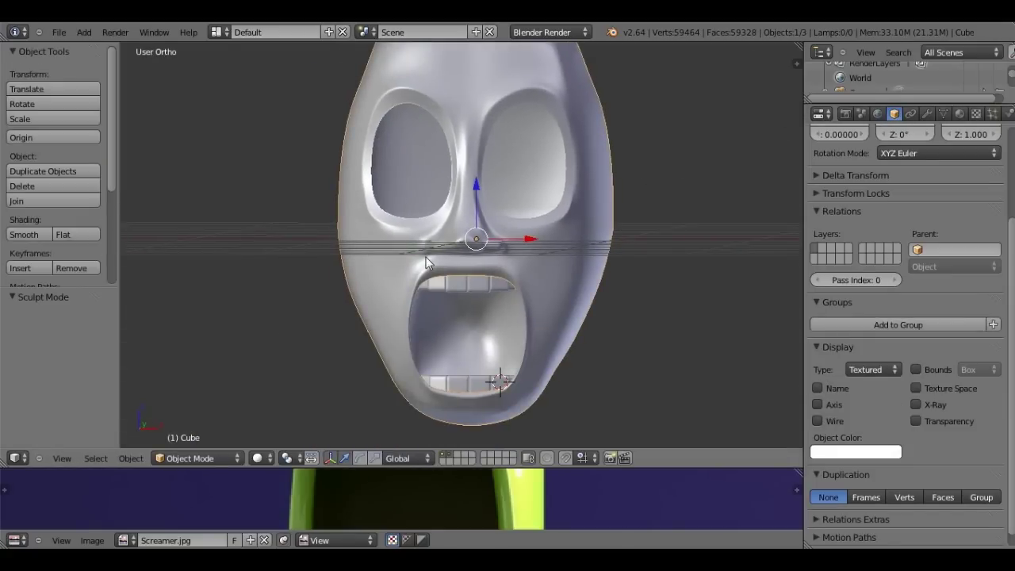
{"action": "key", "text": "KP_1"}
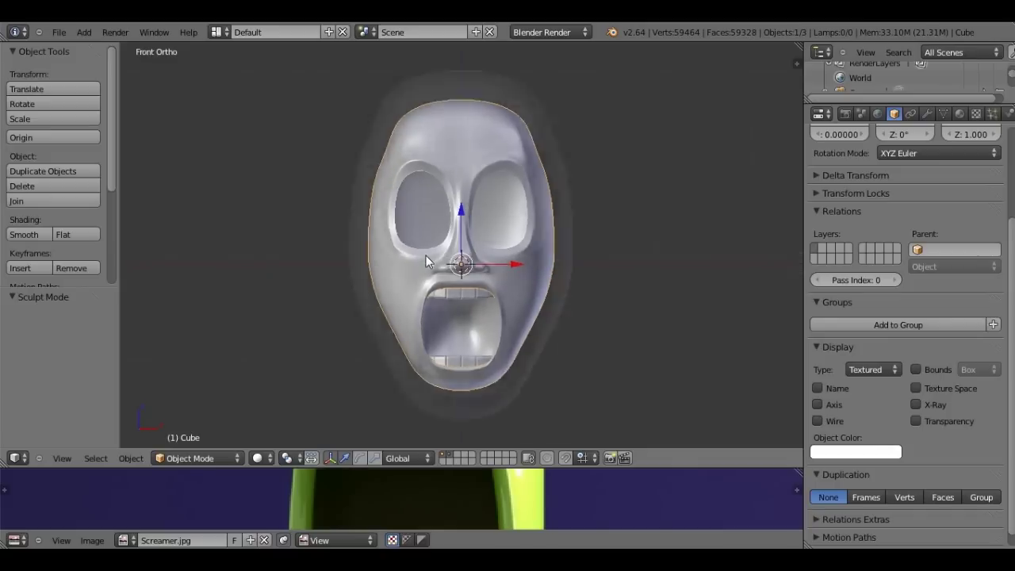
{"action": "scroll", "coordinate": [426, 255], "scroll_direction": "up", "scroll_amount": 2}
{"action": "scroll", "coordinate": [415, 476], "scroll_direction": "down", "scroll_amount": 3}
{"action": "middle_click_drag", "start_coordinate": [415, 476], "coordinate": [410, 413]}
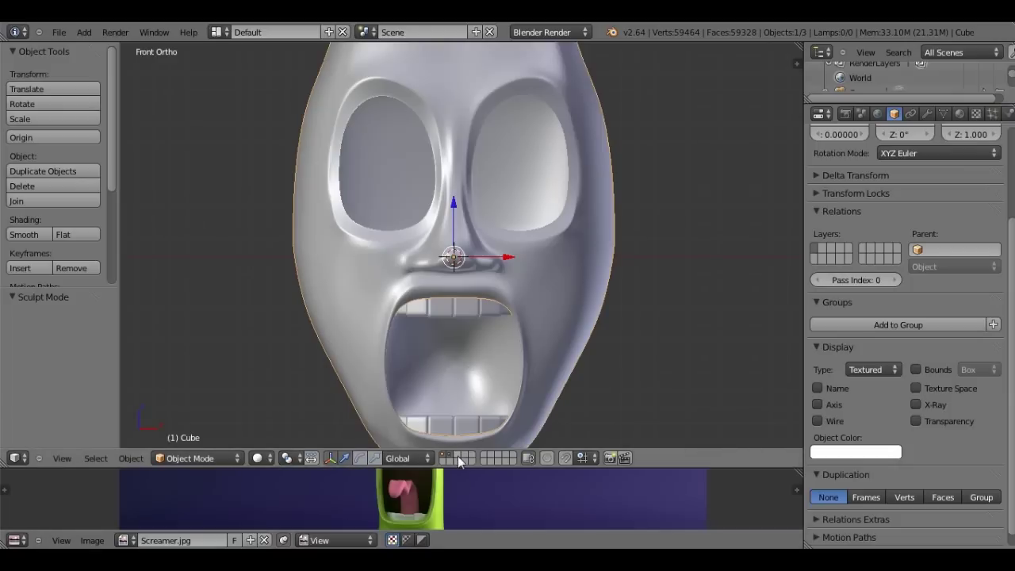
- Move the mask and teeth to layer 2 and hide the tool shelf
{"action": "right_click", "coordinate": [433, 321]}
{"action": "key", "text": "m"}
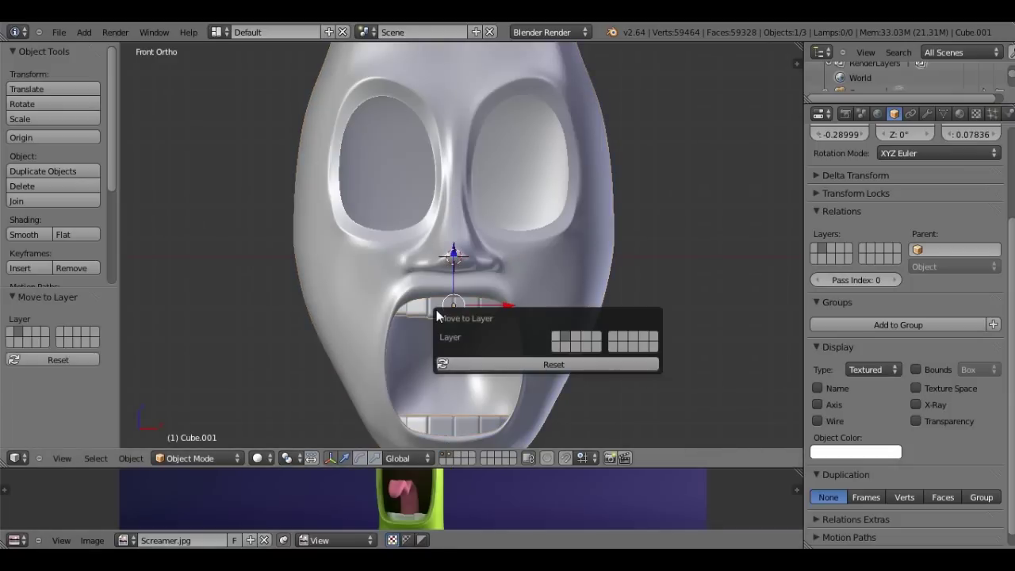
{"action": "key", "text": "2"}
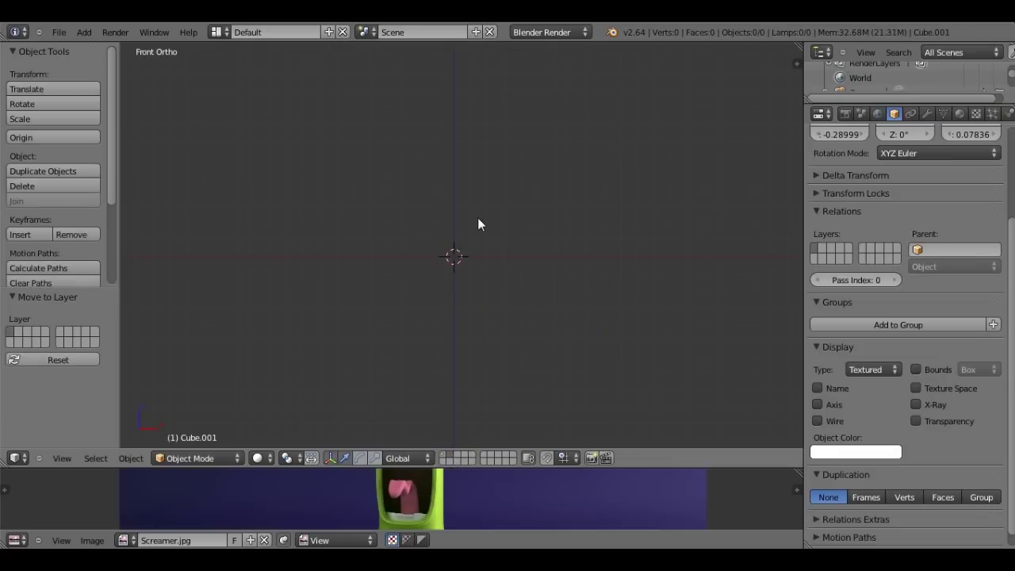
{"action": "key", "text": "t"}
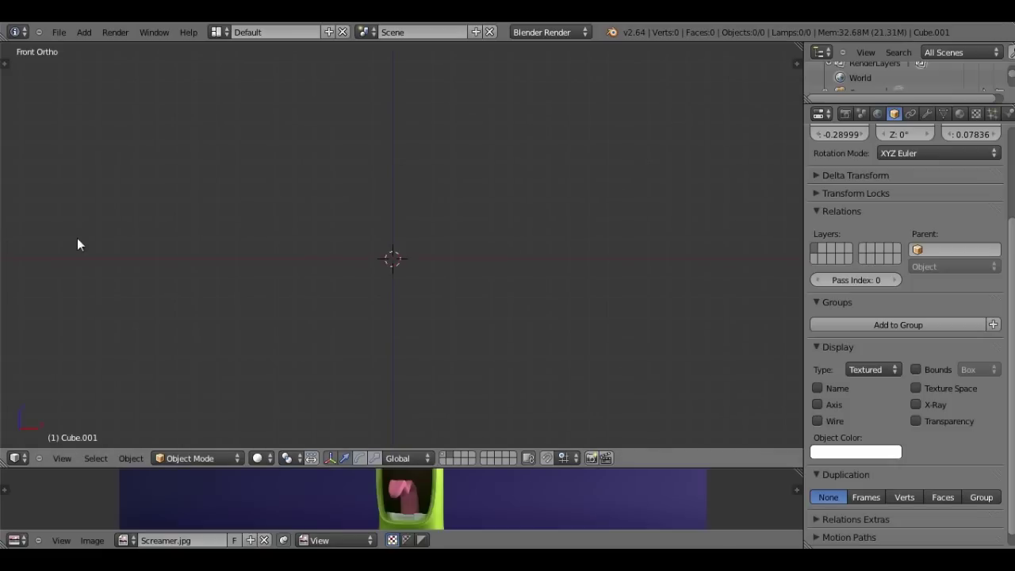
{"action": "key", "text": "shift+a"}
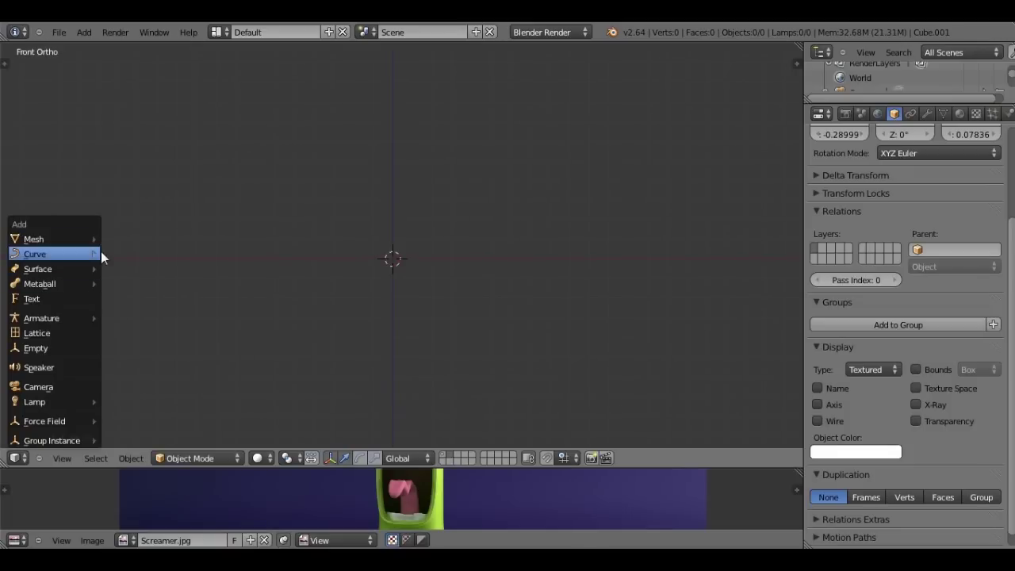
{"action": "mouse_move", "coordinate": [35, 254]}
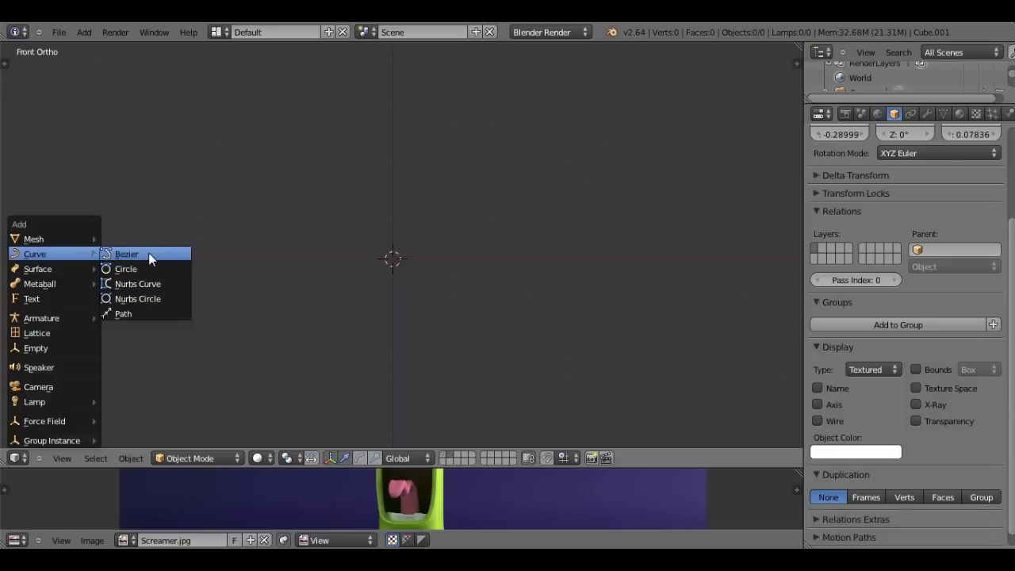
- Add a new Bezier curve and edit its points from the top view
{"action": "left_click", "coordinate": [149, 256]}
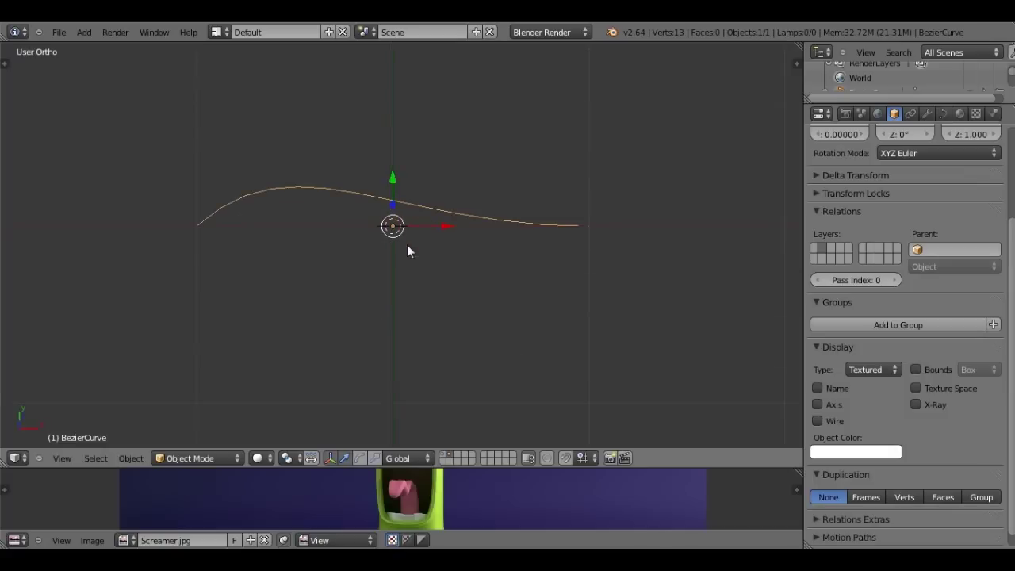
{"action": "key", "text": "g"}
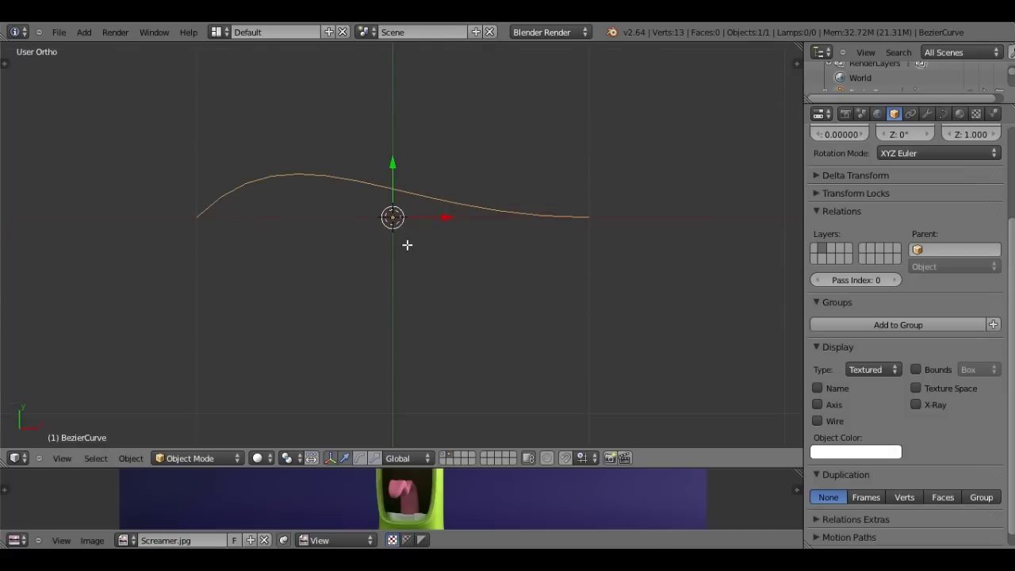
{"action": "key", "text": "Tab"}
{"action": "key", "text": "KP_7"}
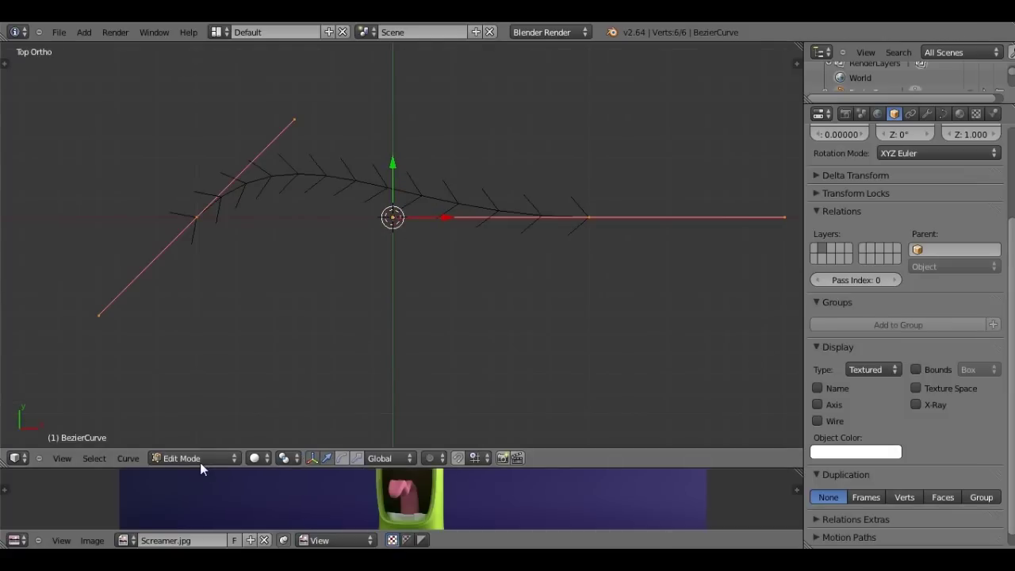
- Rotate the left handle vertical, reposition and shrink the handles, and lower the right point
{"action": "key", "text": "r"}
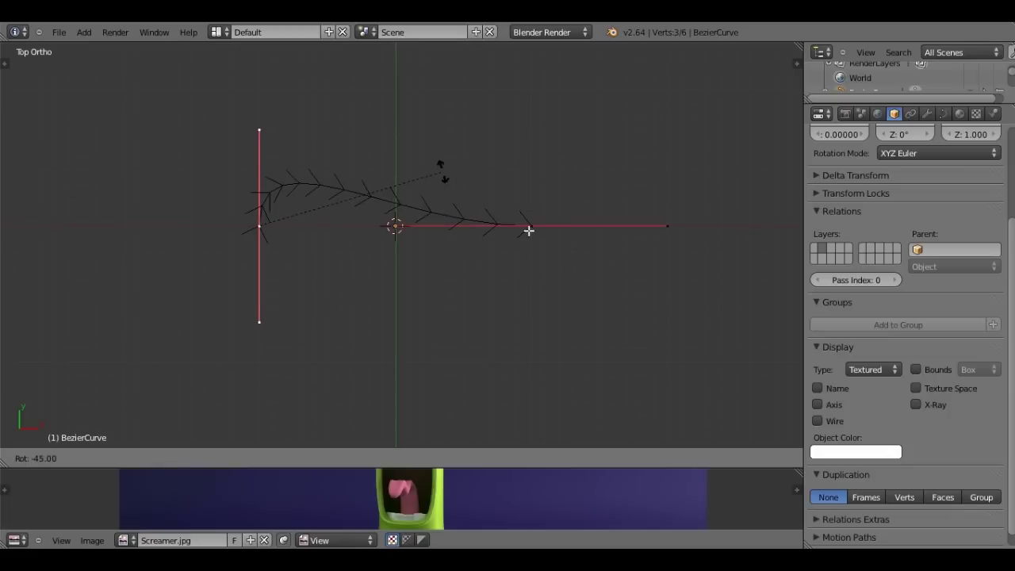
{"action": "left_click", "coordinate": [529, 230]}
{"action": "key", "text": "g"}
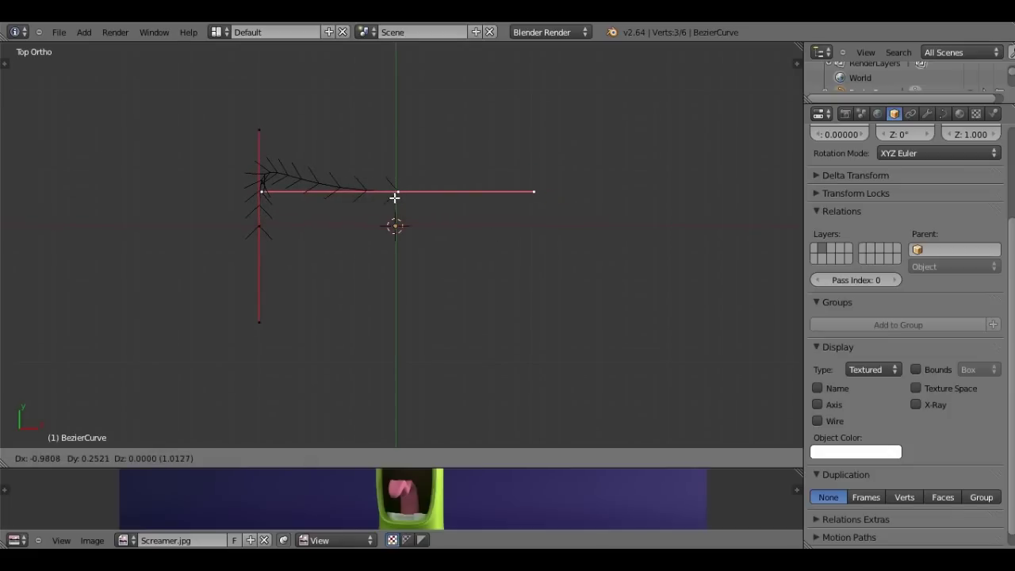
{"action": "left_click", "coordinate": [261, 212]}
{"action": "key", "text": "s"}
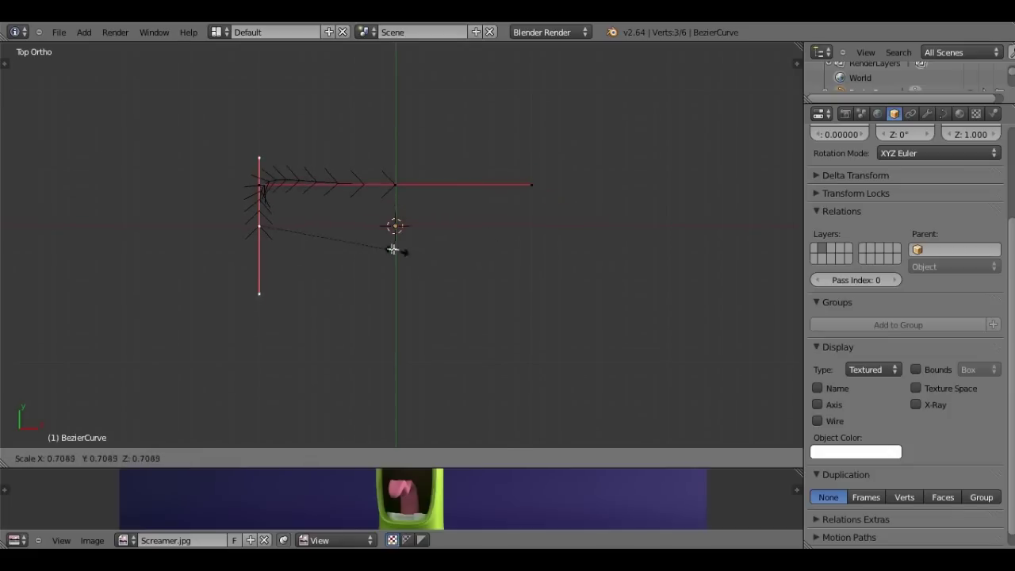
{"action": "left_click", "coordinate": [397, 194]}
{"action": "right_click", "coordinate": [396, 184]}
{"action": "key", "text": "g"}
{"action": "left_click", "coordinate": [396, 174]}
{"action": "key", "text": "s"}
{"action": "left_click", "coordinate": [464, 246]}
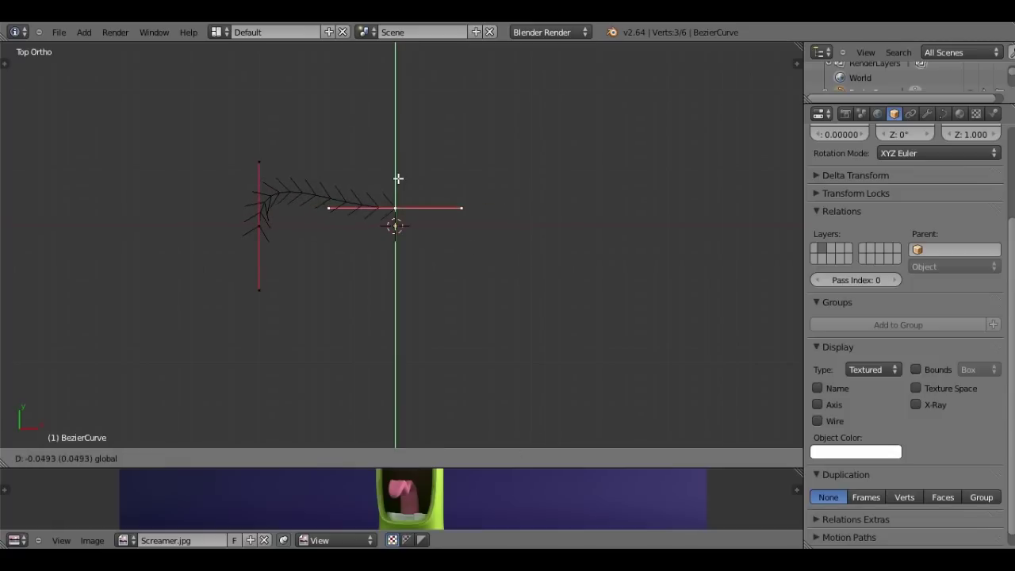
- Extrude a new point along Y below the first and reposition the lower segment
{"action": "scroll", "coordinate": [399, 177], "scroll_direction": "up", "scroll_amount": 2}
{"action": "scroll", "coordinate": [413, 204], "scroll_direction": "up", "scroll_amount": 2}
{"action": "scroll", "coordinate": [407, 161], "scroll_direction": "down", "scroll_amount": 1, "text": "shift"}
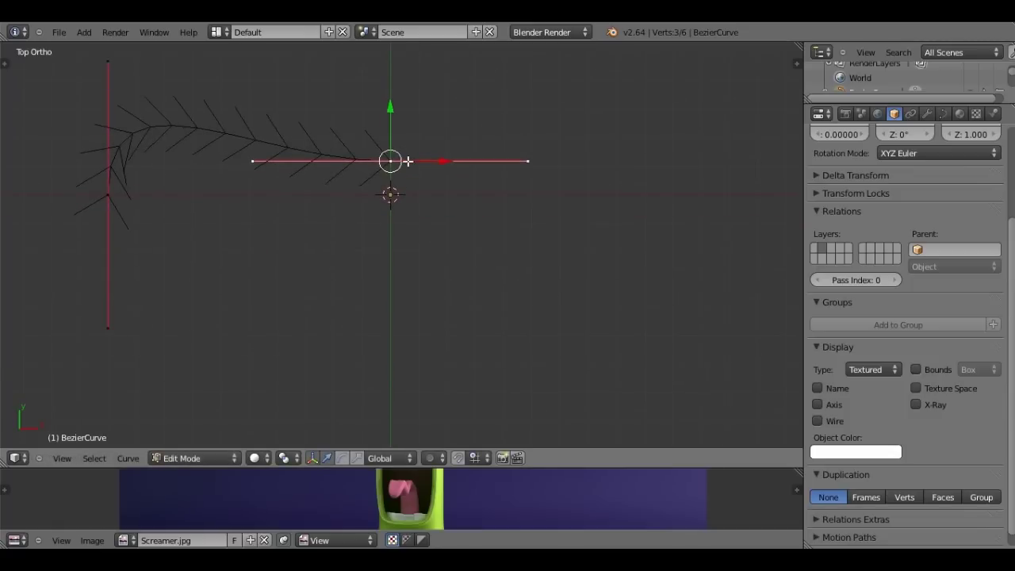
{"action": "key", "text": "e"}
{"action": "key", "text": "y"}
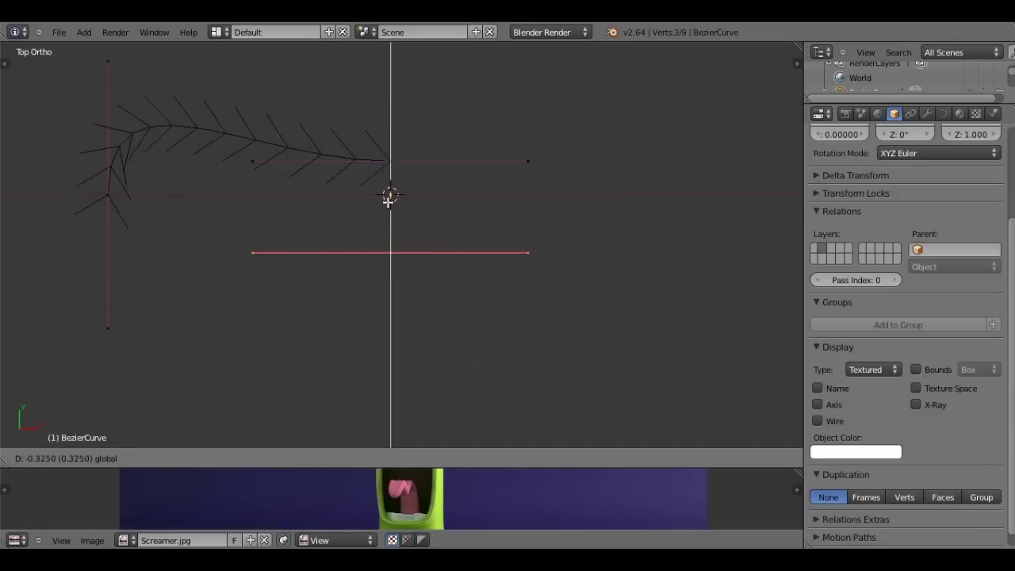
{"action": "left_click", "coordinate": [118, 202]}
{"action": "key", "text": "ctrl+i"}
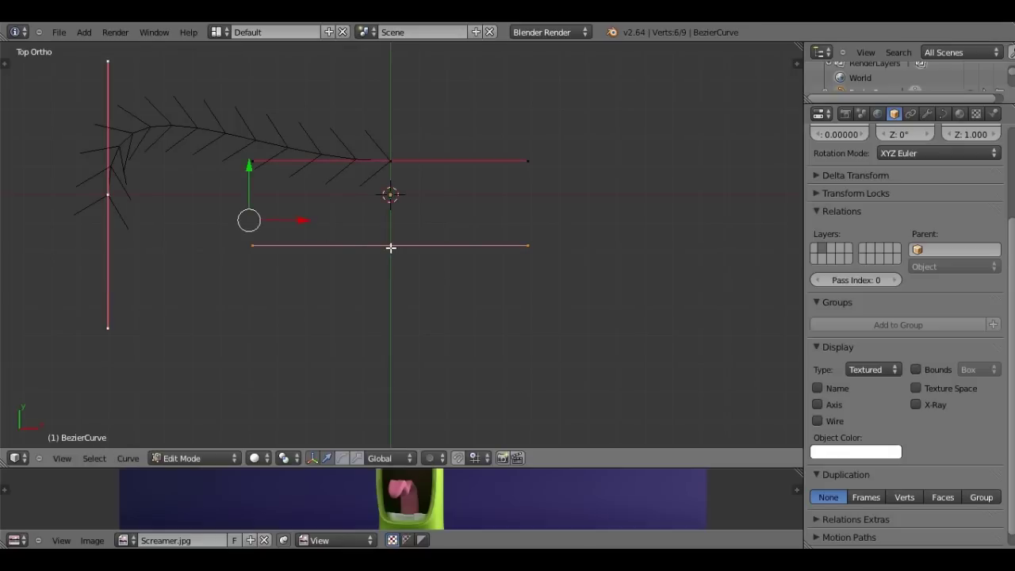
{"action": "key", "text": "ctrl+i"}
{"action": "key", "text": "g"}
{"action": "key", "text": "y"}
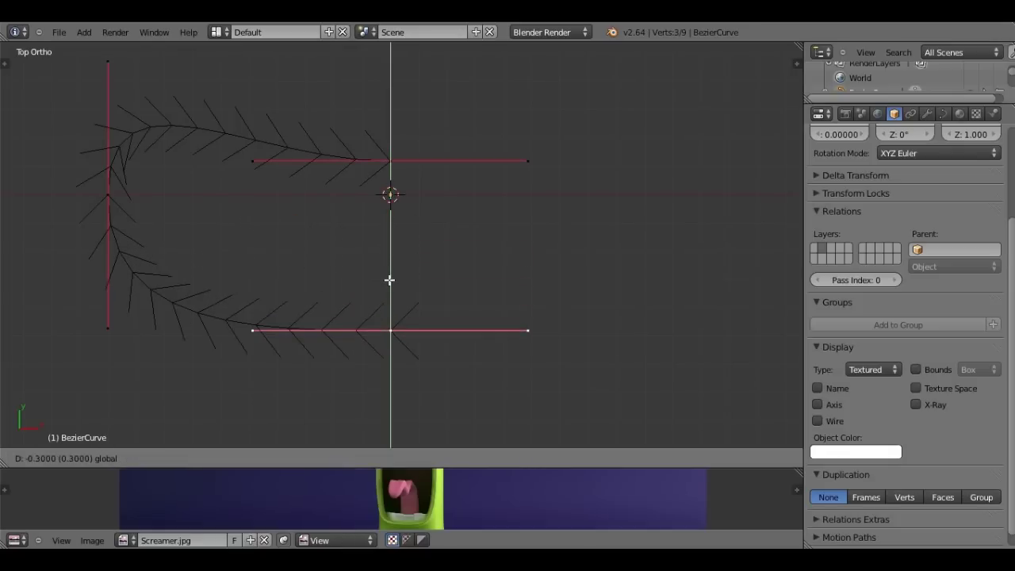
{"action": "left_click", "coordinate": [389, 279]}
- Tilt the upper control point's handle to curve the top edge
{"action": "key", "text": "r"}
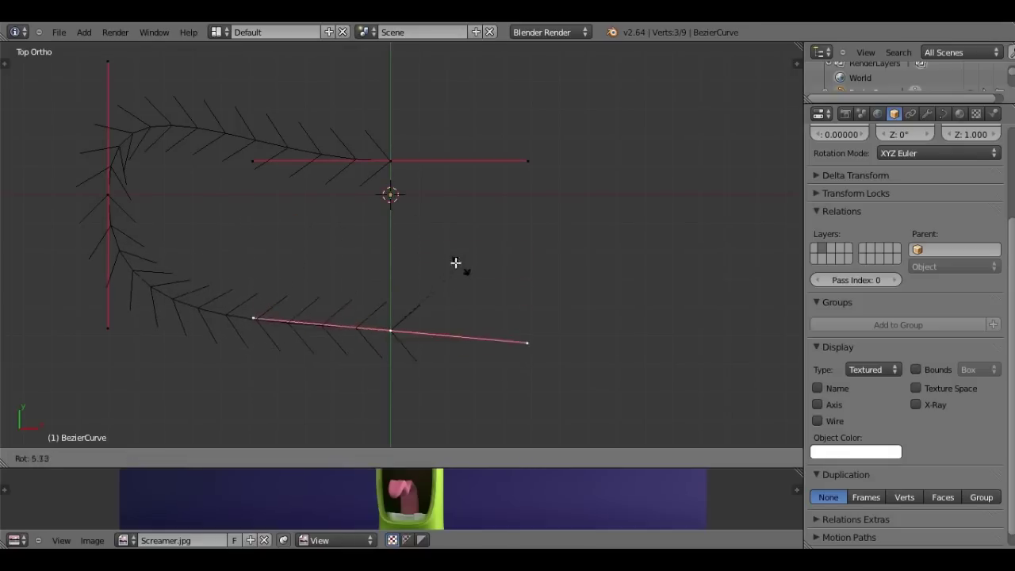
{"action": "right_click", "coordinate": [442, 249]}
{"action": "right_click", "coordinate": [389, 161]}
{"action": "key", "text": "r"}
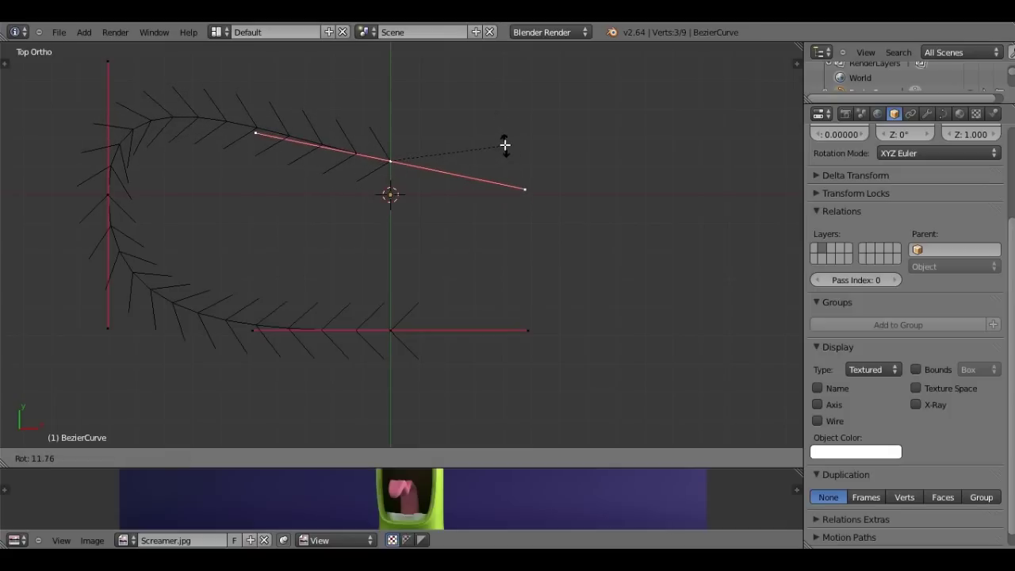
{"action": "left_click", "coordinate": [504, 145]}
{"action": "right_click", "coordinate": [404, 322]}
{"action": "scroll", "coordinate": [404, 322], "scroll_direction": "down", "scroll_amount": 1}
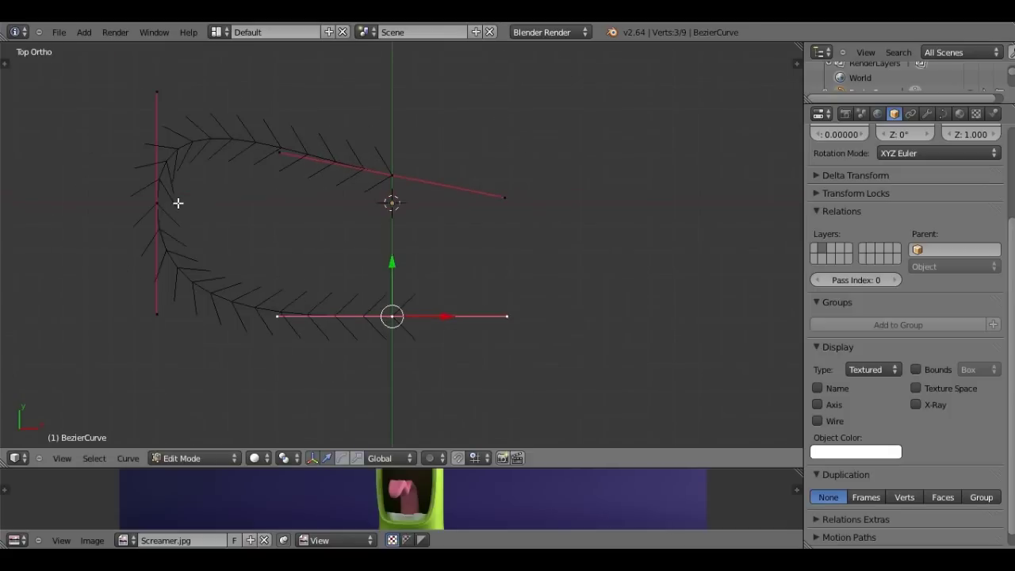
- Duplicate the left side and mirror it around the 3D cursor (scale X -1)
{"action": "right_click", "coordinate": [177, 201]}
{"action": "key", "text": "shift+d"}
{"action": "key", "text": "x"}
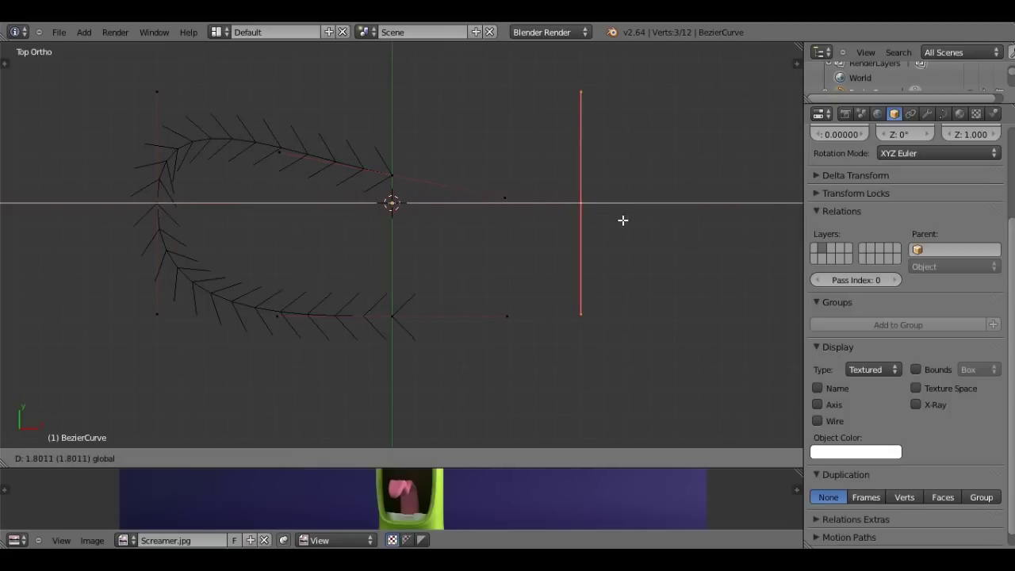
{"action": "right_click", "coordinate": [623, 221]}
{"action": "left_click", "coordinate": [287, 458]}
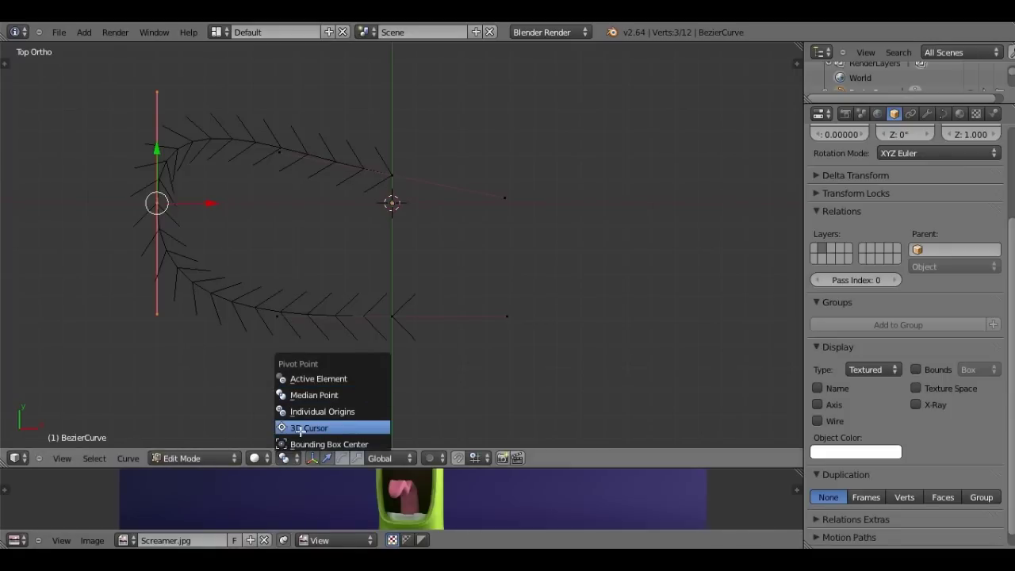
{"action": "left_click", "coordinate": [300, 428]}
{"action": "type", "text": "sx0"}
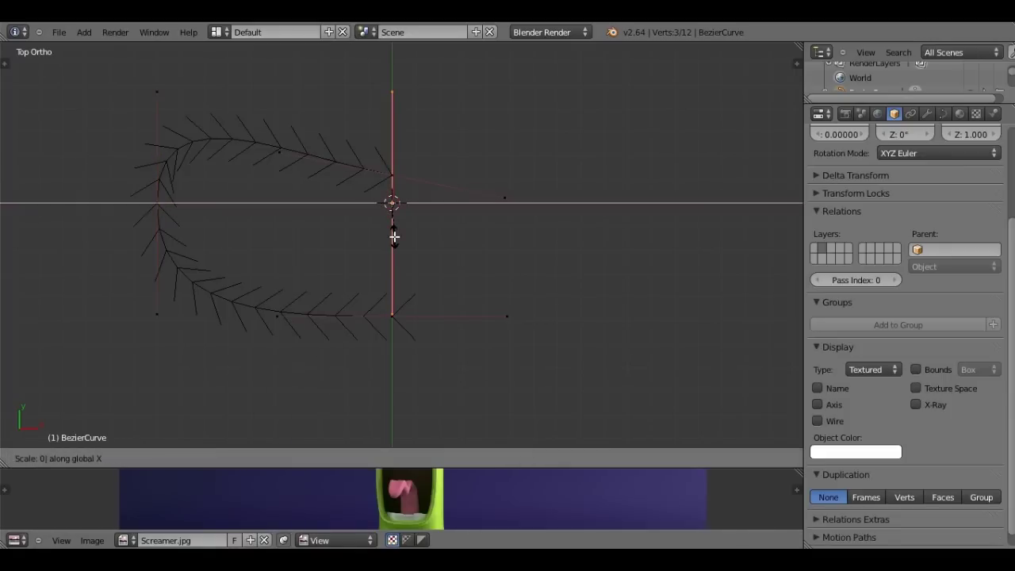
{"action": "type", "text": "-1"}
{"action": "key", "text": "Return"}
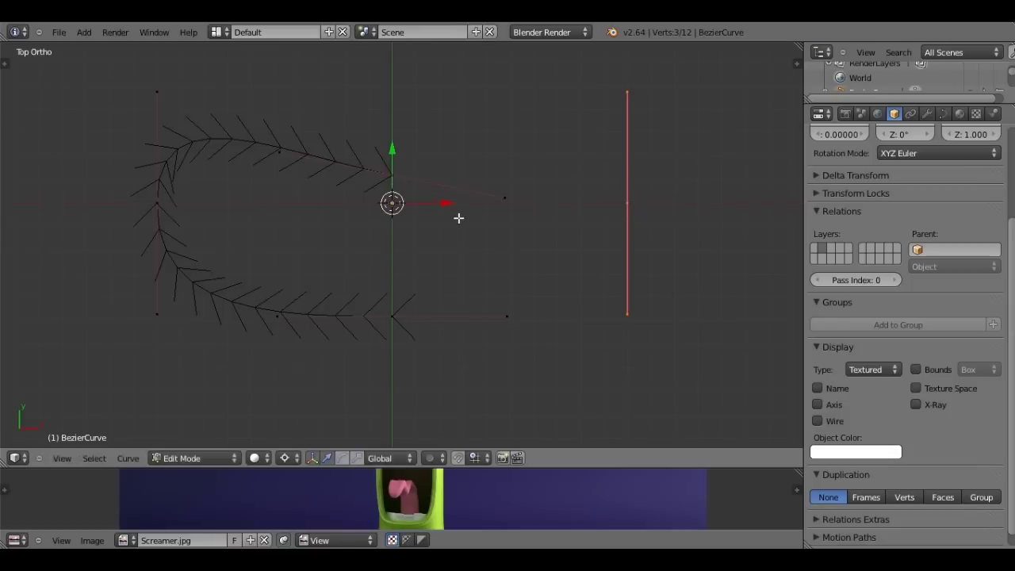
- Select the right handle and try 18° and 8° rotations around its own centre
{"action": "right_click", "coordinate": [633, 200], "text": "shift"}
{"action": "right_click", "coordinate": [633, 200]}
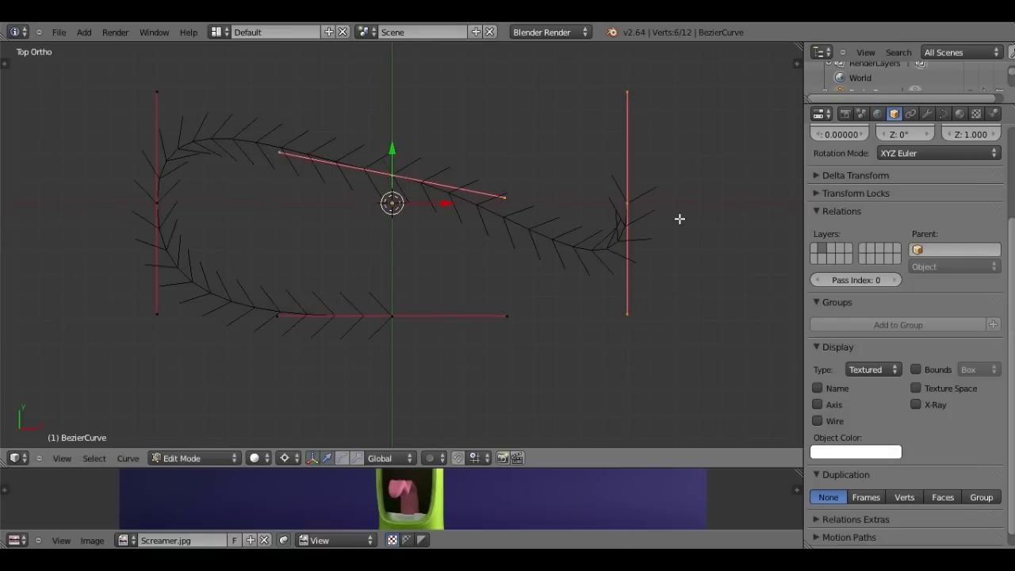
{"action": "type", "text": "r18"}
{"action": "key", "text": "Escape"}
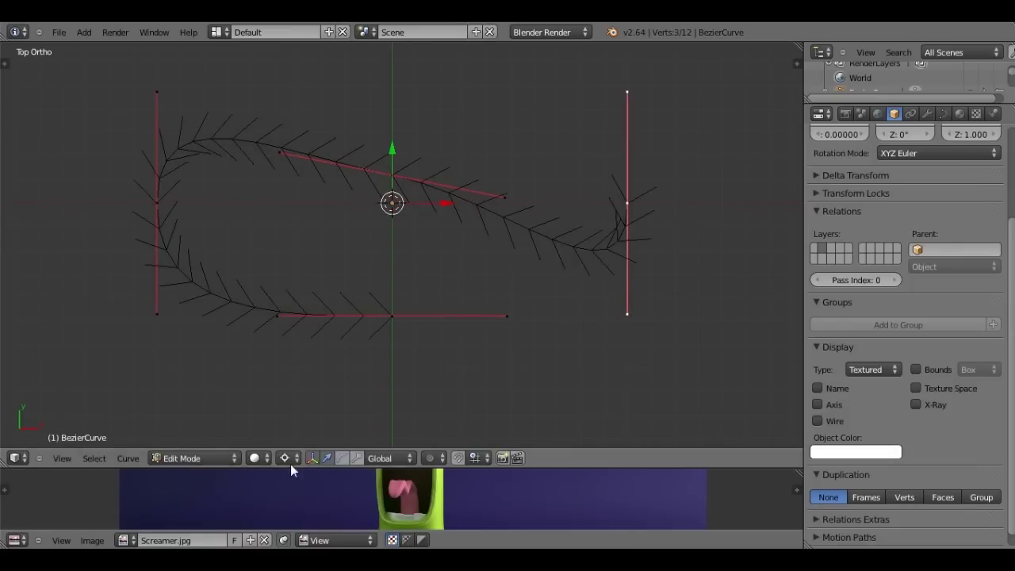
{"action": "left_click", "coordinate": [299, 455]}
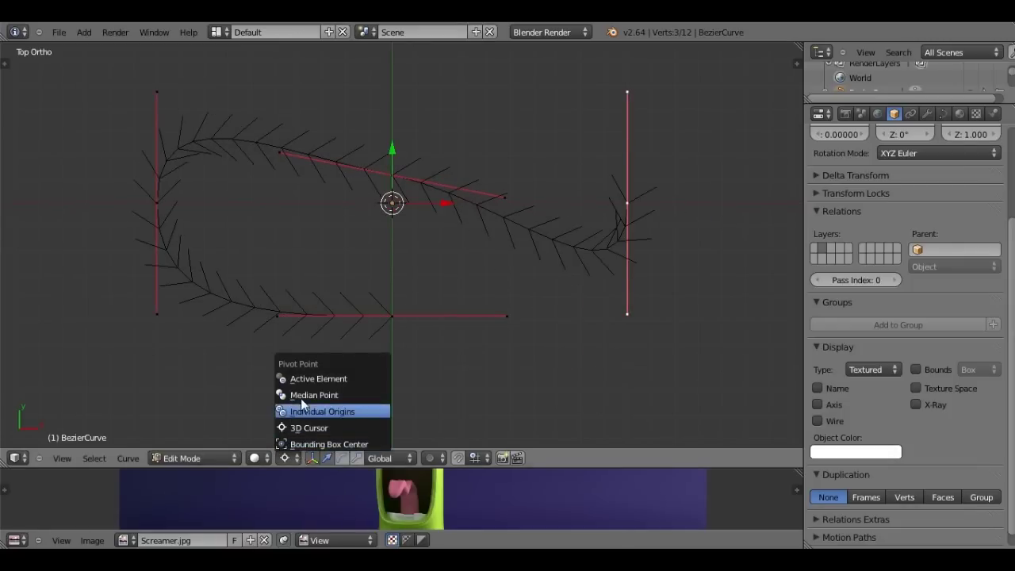
{"action": "left_click", "coordinate": [314, 395]}
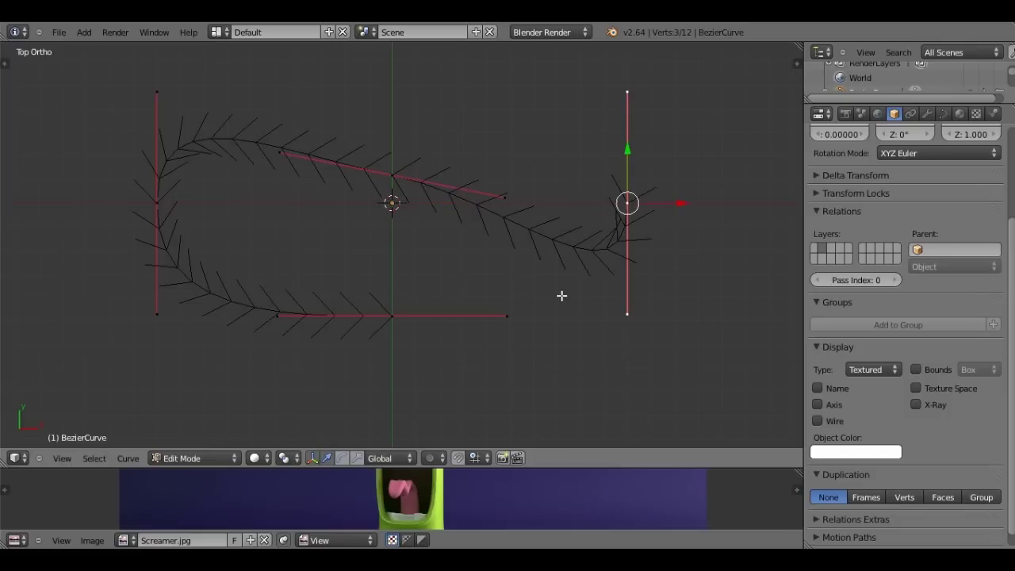
{"action": "type", "text": "r8"}
{"action": "key", "text": "Escape"}
- Set the selected handle's rotation to 0 so it stands vertical again
{"action": "key", "text": "KP_8"}
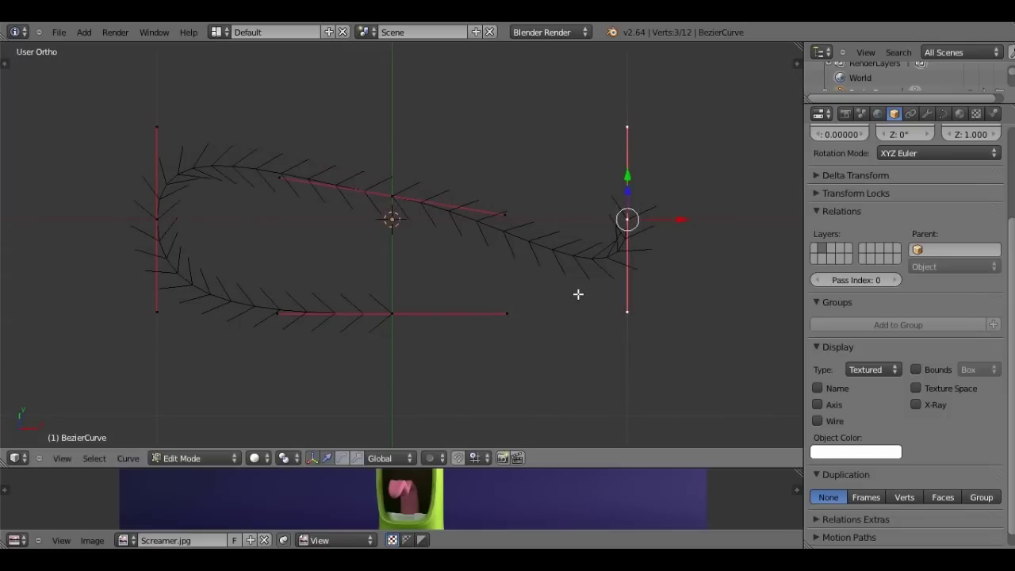
{"action": "key", "text": "KP_8"}
{"action": "key", "text": "KP_2"}
{"action": "key", "text": "KP_2"}
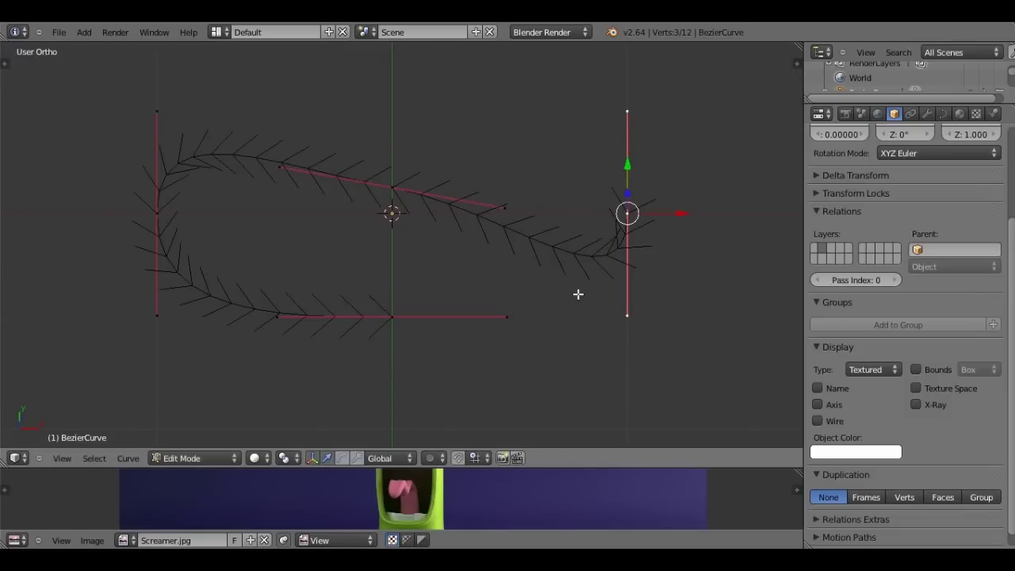
{"action": "key", "text": "KP_2"}
{"action": "key", "text": "r"}
{"action": "type", "text": "0"}
{"action": "key", "text": "Return"}
- Scale the top handle uniformly, then leave Edit Mode with the bean outline complete
{"action": "right_click", "coordinate": [391, 316], "text": "shift"}
{"action": "right_click", "coordinate": [390, 176]}
{"action": "key", "text": "s"}
{"action": "key", "text": "Escape"}
{"action": "key", "text": "s"}
{"action": "key", "text": "y"}
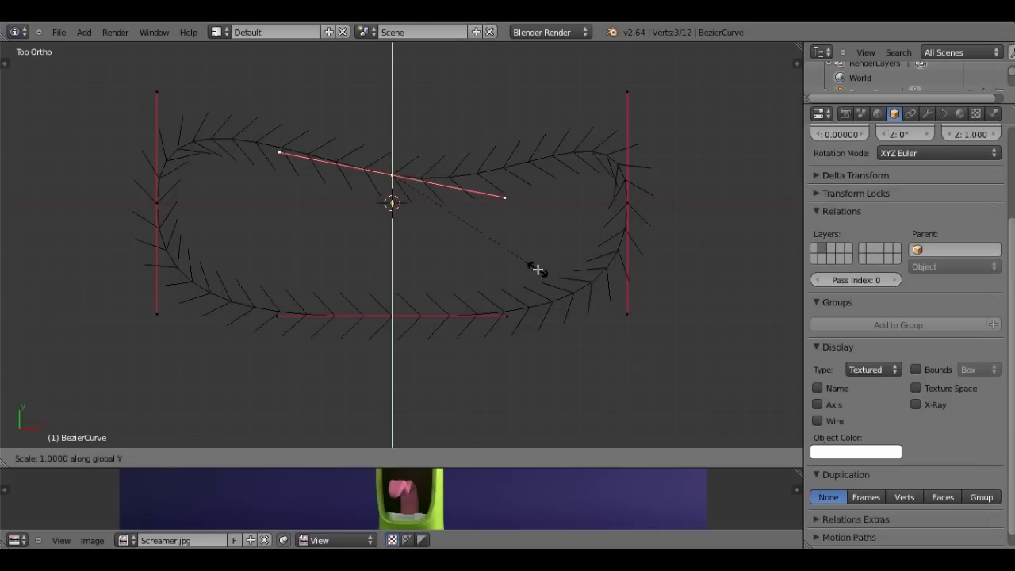
{"action": "key", "text": "y"}
{"action": "key", "text": "y"}
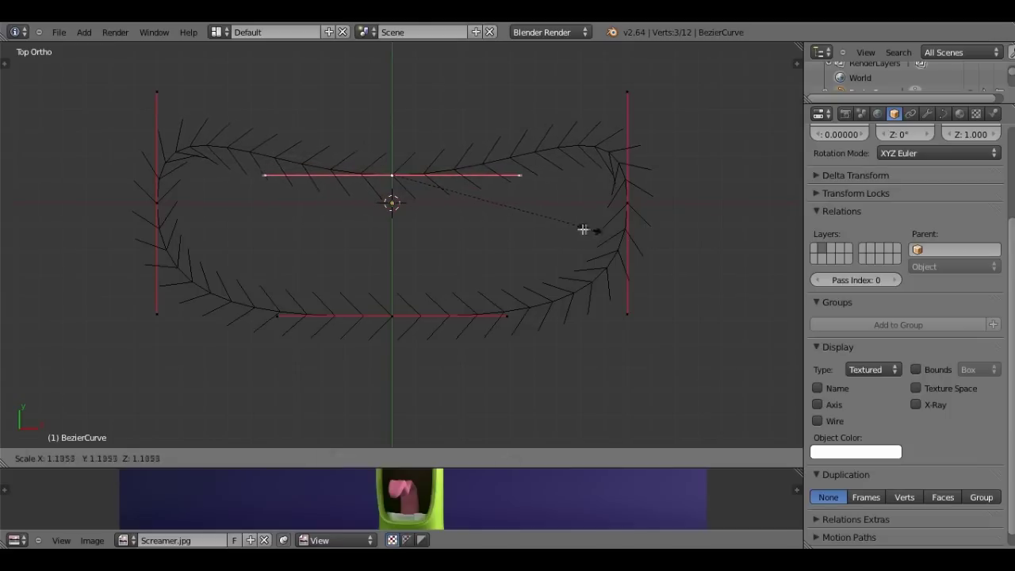
{"action": "left_click", "coordinate": [402, 126]}
{"action": "key", "text": "Tab"}
{"action": "scroll", "coordinate": [397, 289], "scroll_direction": "down", "scroll_amount": 1}
{"action": "key", "text": "Tab"}
{"action": "key", "text": "Tab"}
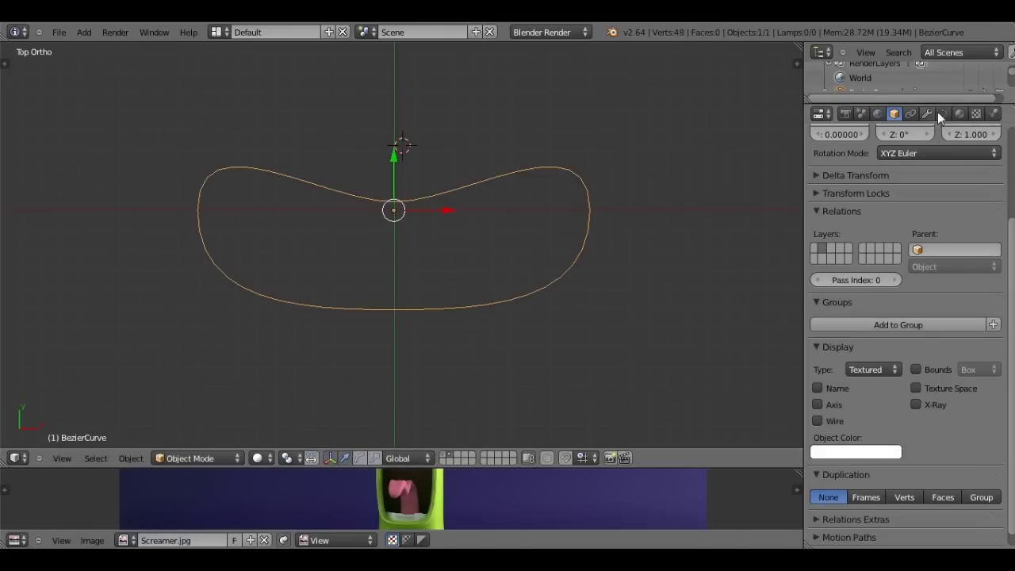
- Set the curve's Preview U resolution to 4 and make it a filled 2D shape
{"action": "left_click", "coordinate": [942, 113]}
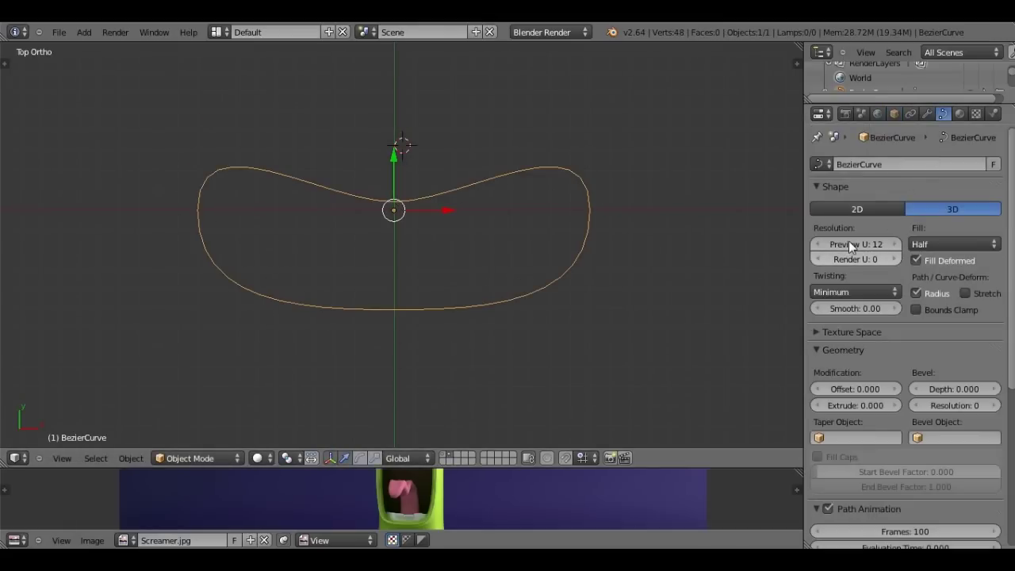
{"action": "left_click", "coordinate": [864, 248]}
{"action": "type", "text": "4"}
{"action": "key", "text": "Return"}
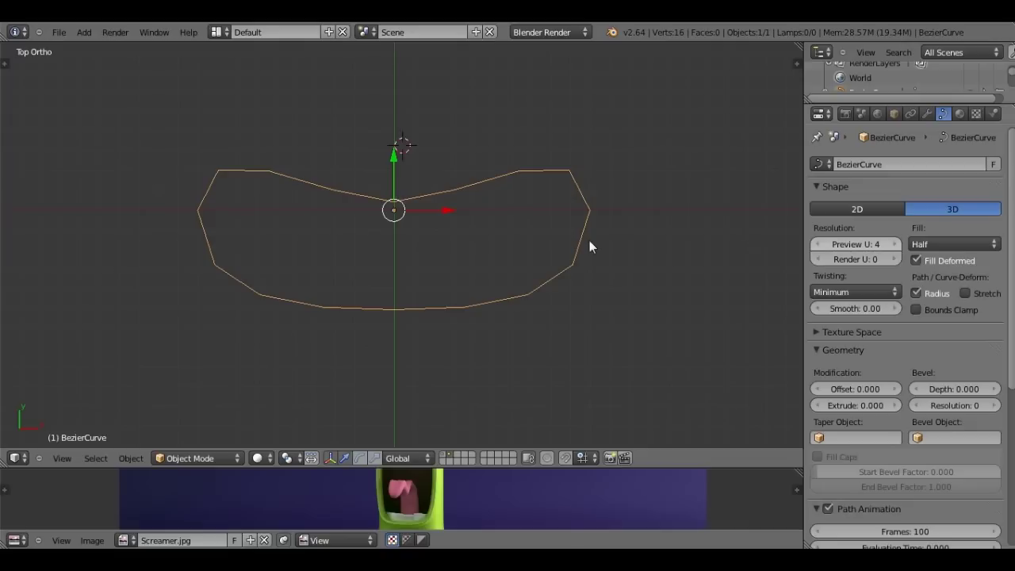
{"action": "middle_click_drag", "start_coordinate": [447, 229], "coordinate": [347, 90]}
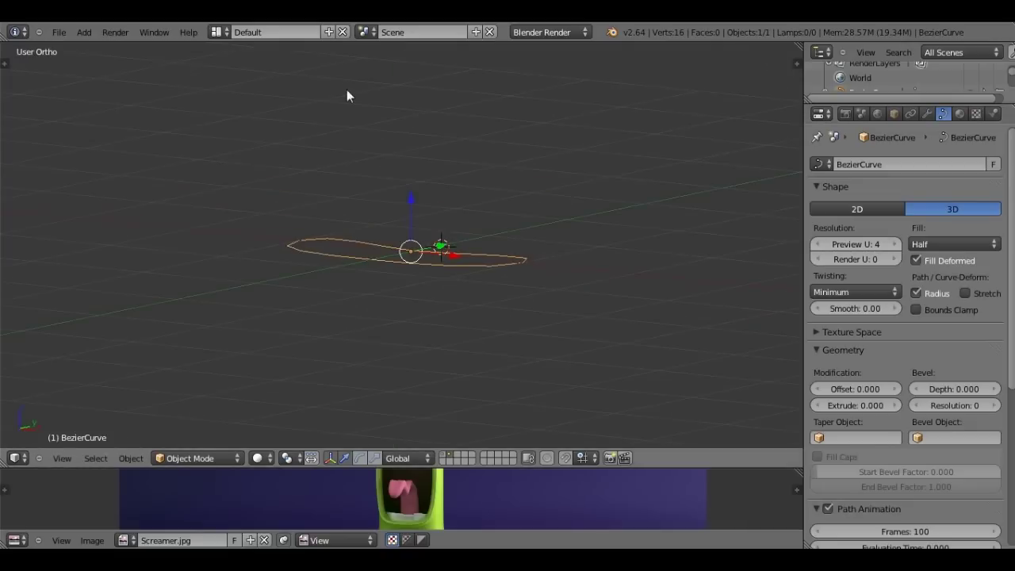
{"action": "left_click", "coordinate": [877, 209]}
{"action": "mouse_move", "coordinate": [713, 262]}
{"action": "middle_mouse_down"}
{"action": "mouse_move", "coordinate": [629, 269]}
{"action": "mouse_move", "coordinate": [404, 251]}
{"action": "mouse_move", "coordinate": [428, 261]}
{"action": "middle_mouse_up"}
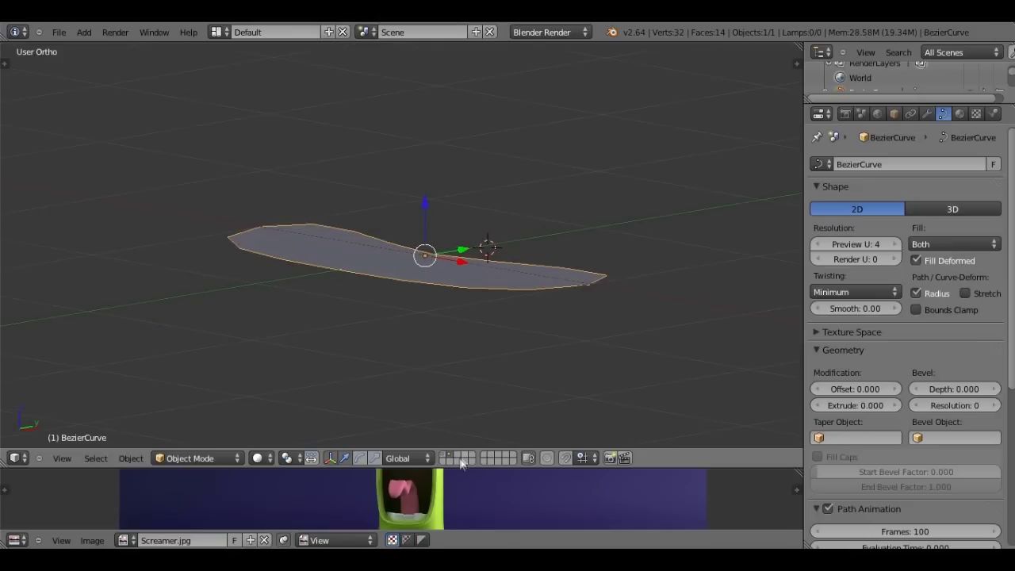
- Delete the bean curve and switch to the right-side view
{"action": "key", "text": "Delete"}
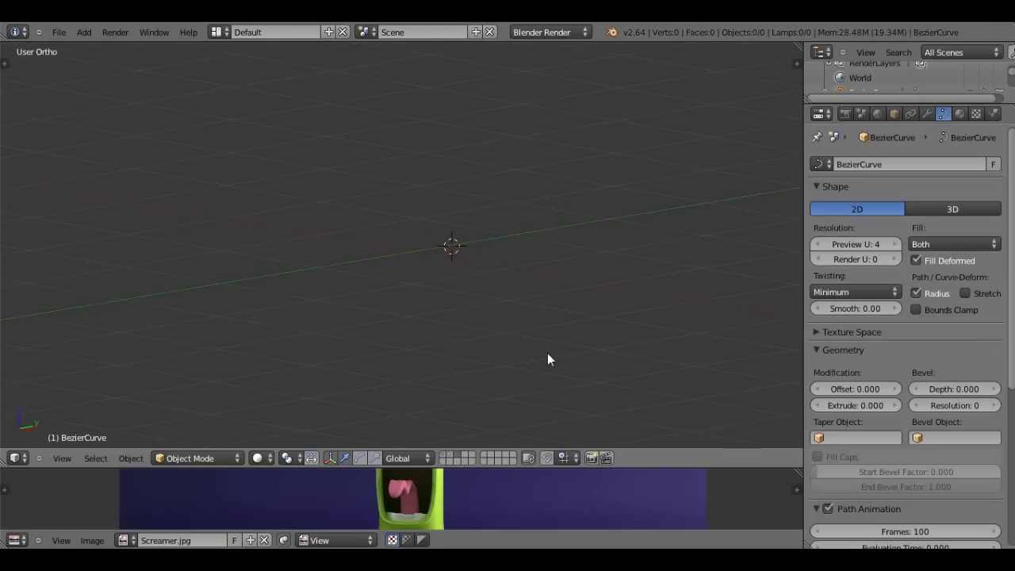
{"action": "key", "text": "KP_3"}
{"action": "key", "text": "shift+a"}
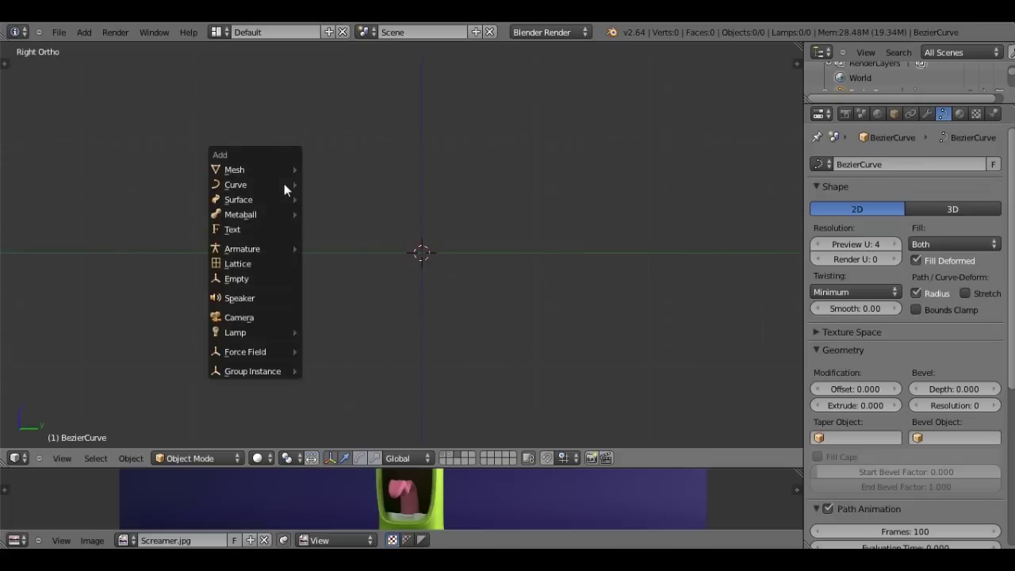
{"action": "mouse_move", "coordinate": [246, 184]}
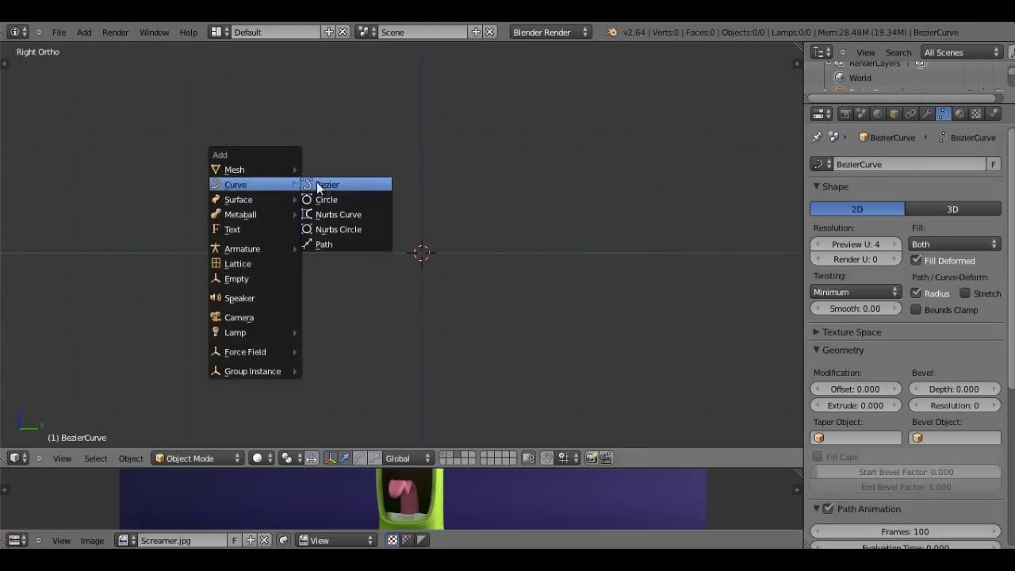
- Add a new Bezier curve and edit it from the right-side view
{"action": "left_click", "coordinate": [318, 187]}
{"action": "middle_click_drag", "start_coordinate": [325, 194], "coordinate": [418, 249]}
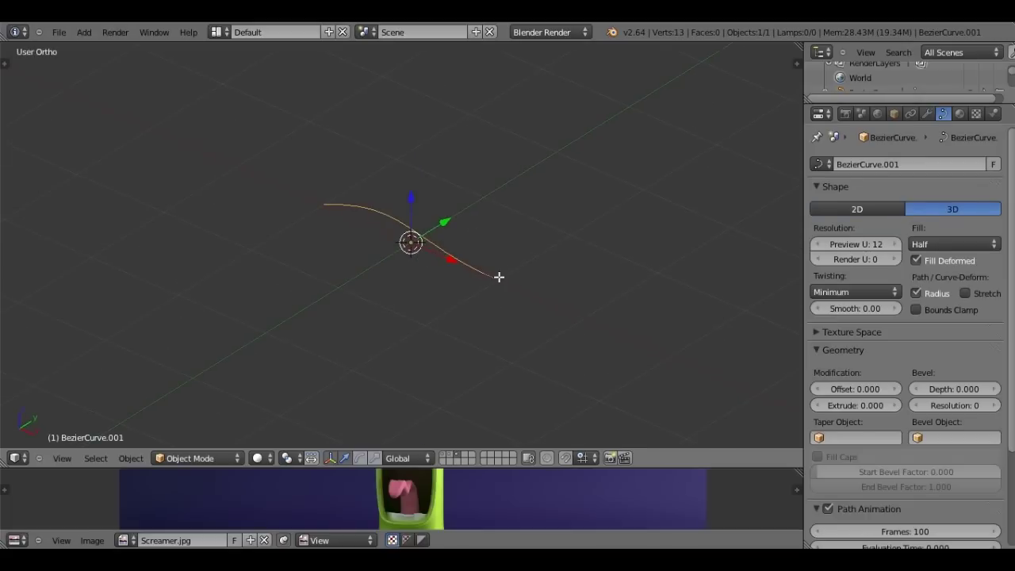
{"action": "key", "text": "Tab"}
{"action": "middle_click_drag", "start_coordinate": [499, 277], "coordinate": [499, 264]}
{"action": "key", "text": "KP_3"}
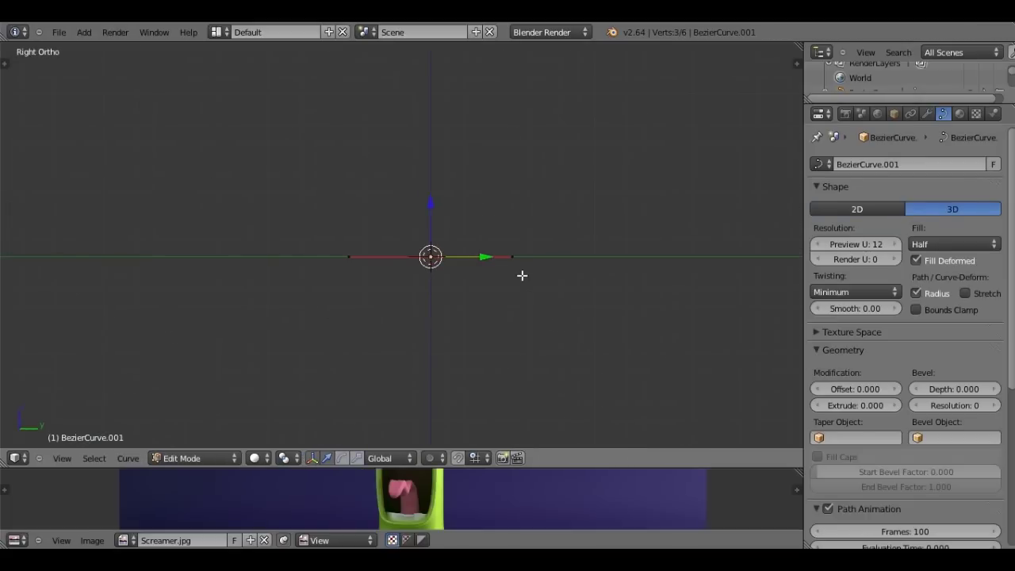
{"action": "scroll", "coordinate": [486, 270], "scroll_direction": "up", "scroll_amount": 1}
{"action": "scroll", "coordinate": [486, 269], "scroll_direction": "up", "scroll_amount": 1}
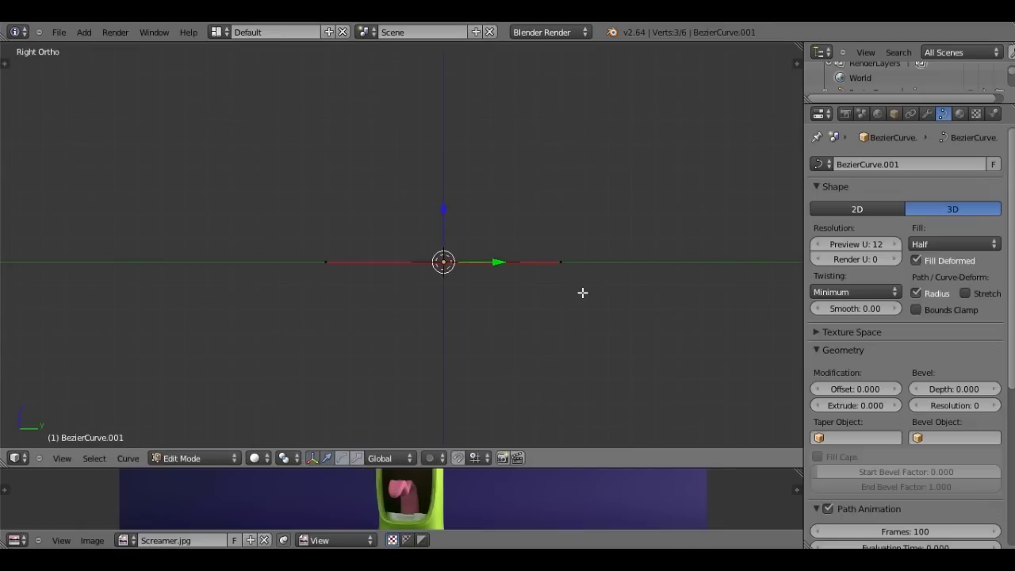
- Rotate the curve 90° about the X axis
{"action": "key", "text": "r"}
{"action": "key", "text": "x"}
{"action": "key", "text": "9"}
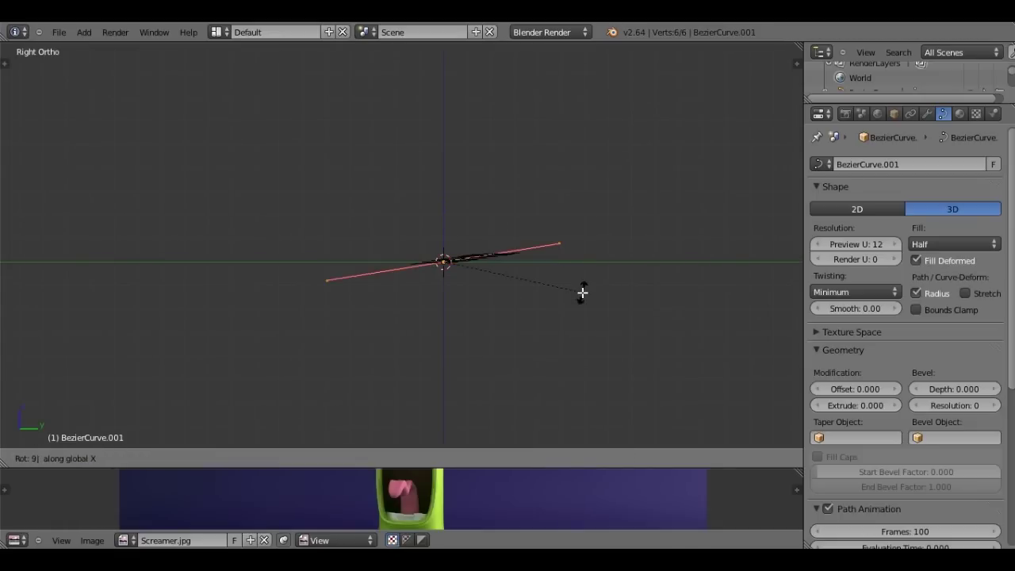
{"action": "key", "text": "0"}
{"action": "key", "text": "Return"}
- Rotate the curve 90° about Z, then return to Object Mode with the head mesh visible
{"action": "key", "text": "r"}
{"action": "key", "text": "z"}
{"action": "key", "text": "1"}
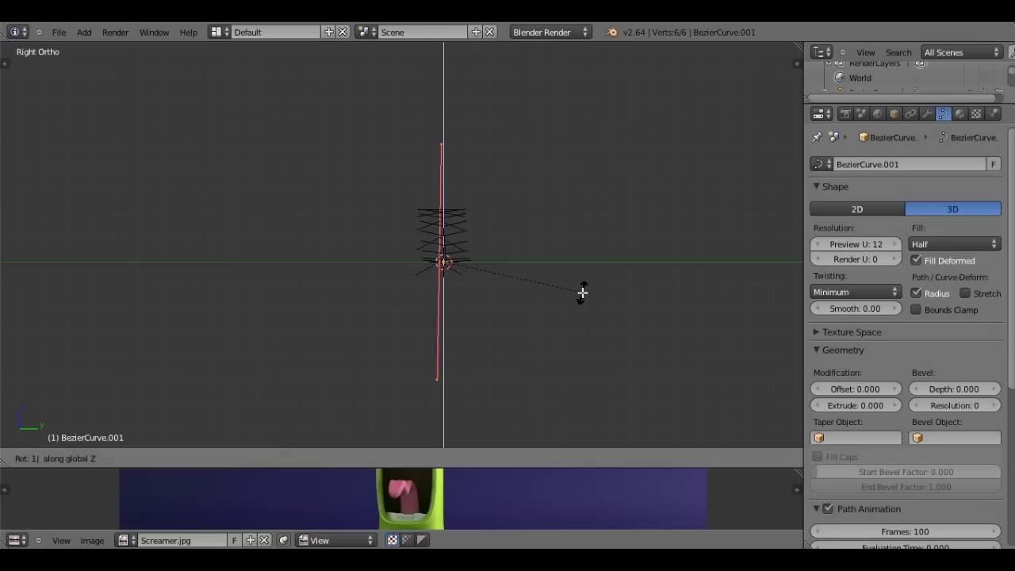
{"action": "key", "text": "8"}
{"action": "key", "text": "Escape"}
{"action": "key", "text": "r"}
{"action": "key", "text": "z"}
{"action": "key", "text": "9"}
{"action": "key", "text": "0"}
{"action": "key", "text": "Return"}
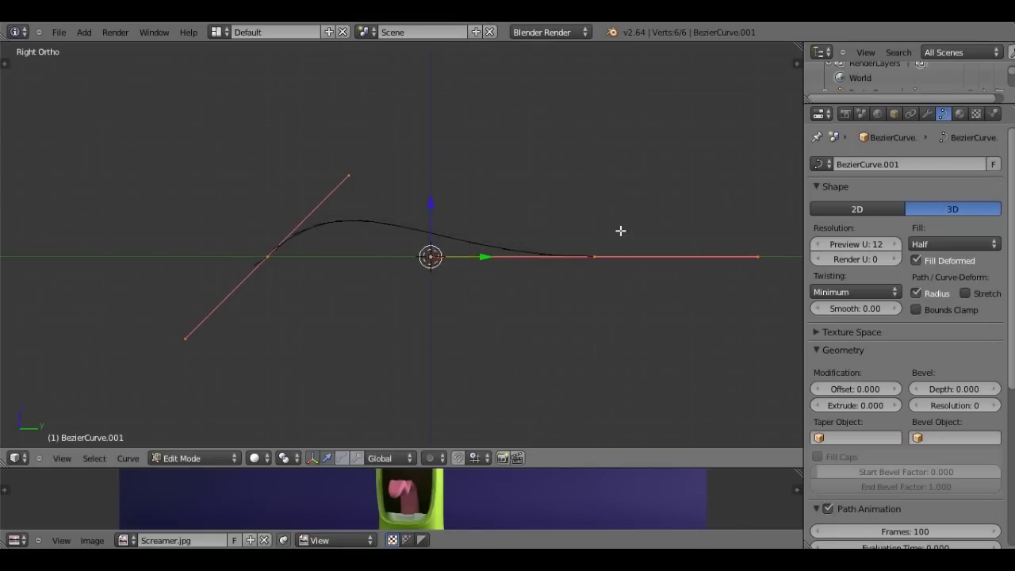
{"action": "key", "text": "Tab"}
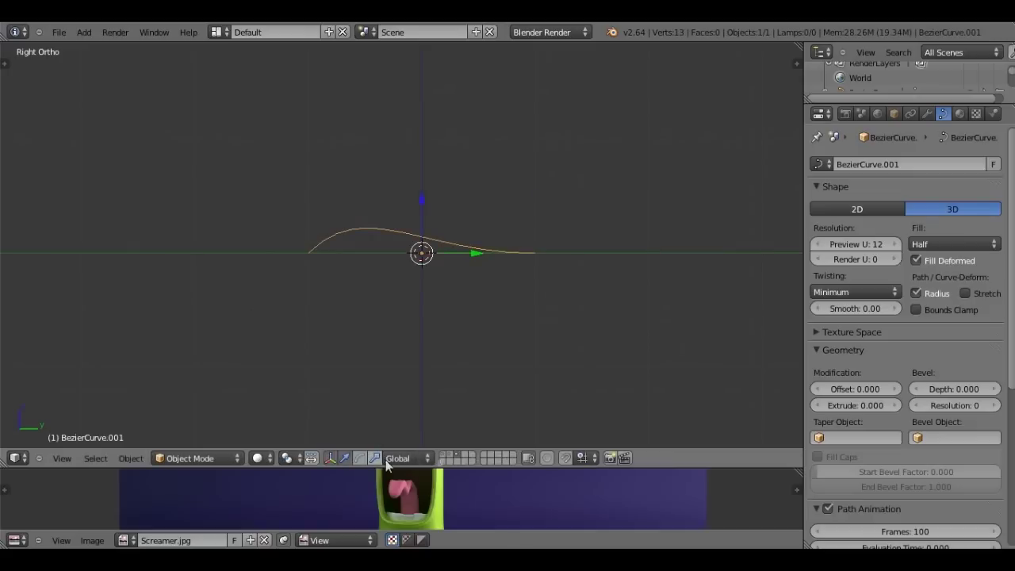
{"action": "left_click", "coordinate": [444, 458], "text": "shift"}
- In wireframe, move the curve's control point lower and rotate its handle upright
{"action": "key", "text": "z"}
{"action": "right_click", "coordinate": [469, 252]}
{"action": "key", "text": "ctrl+z"}
{"action": "key", "text": "g"}
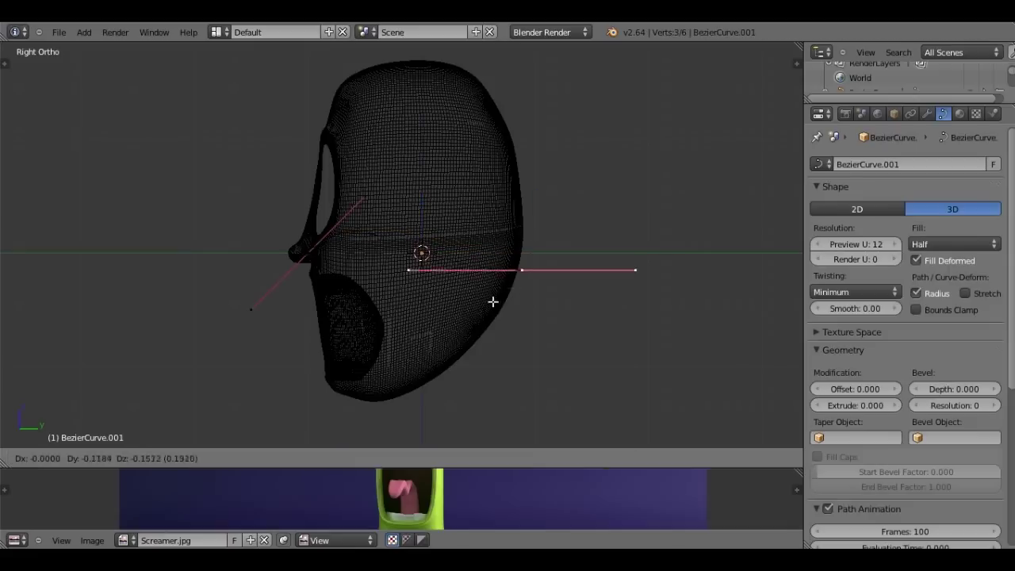
{"action": "left_click", "coordinate": [380, 364]}
{"action": "middle_click_drag", "start_coordinate": [381, 364], "coordinate": [448, 263], "text": "shift"}
{"action": "scroll", "coordinate": [448, 262], "scroll_direction": "up", "scroll_amount": 1}
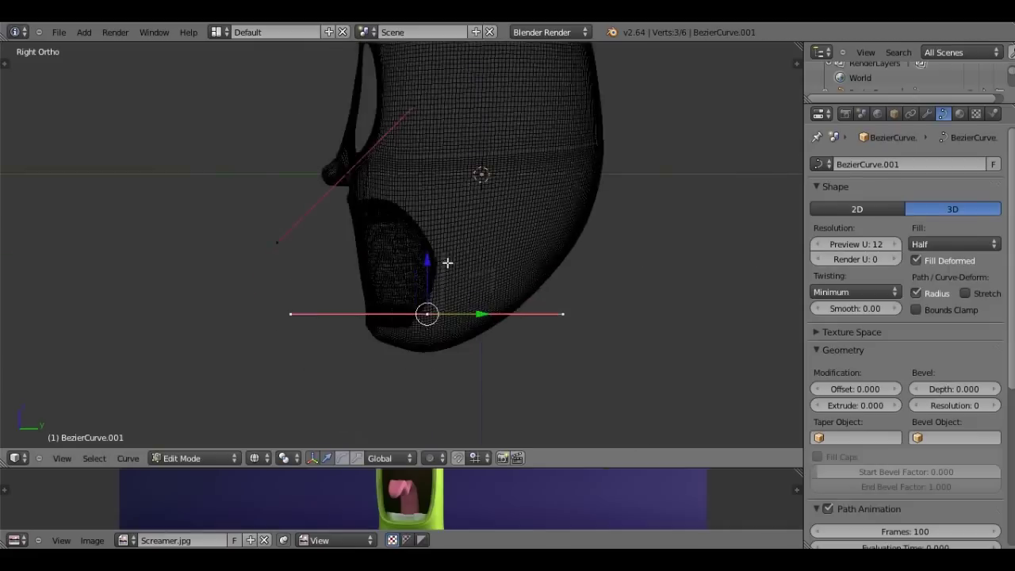
{"action": "scroll", "coordinate": [447, 263], "scroll_direction": "up", "scroll_amount": 2}
{"action": "key", "text": "r"}
{"action": "left_click", "coordinate": [349, 69]}
- Delete the curve point near the nose, then scale and rotate the remaining segment diagonally
{"action": "right_click", "coordinate": [341, 90]}
{"action": "key", "text": "x"}
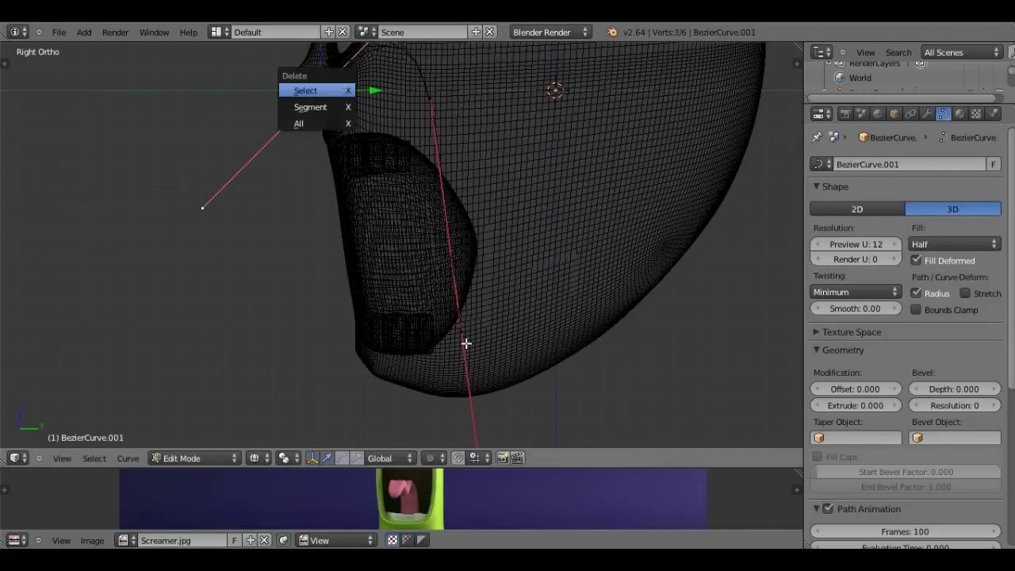
{"action": "key", "text": "Return"}
{"action": "scroll", "coordinate": [467, 317], "scroll_direction": "up", "scroll_amount": 2}
{"action": "scroll", "coordinate": [548, 277], "scroll_direction": "down", "scroll_amount": 2}
{"action": "key", "text": "s"}
{"action": "left_click", "coordinate": [498, 256]}
{"action": "key", "text": "r"}
{"action": "left_click", "coordinate": [552, 290]}
{"action": "scroll", "coordinate": [553, 374], "scroll_direction": "up", "scroll_amount": 1}
- Duplicate the segment and fit the copy near-horizontally, slightly higher in the mouth
{"action": "key", "text": "shift+d"}
{"action": "left_click", "coordinate": [455, 227]}
{"action": "key", "text": "r"}
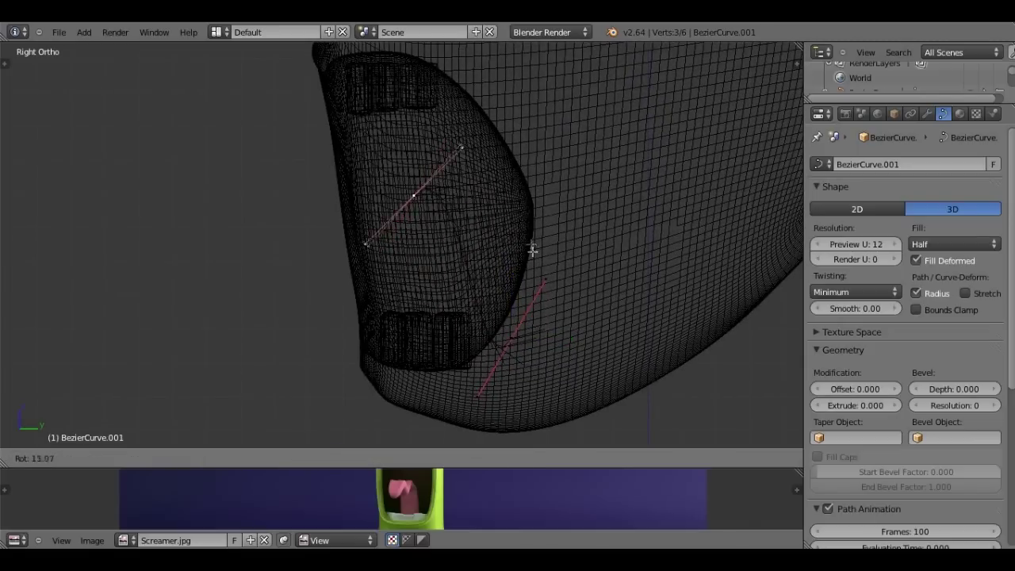
{"action": "left_click", "coordinate": [526, 367]}
{"action": "key", "text": "s"}
{"action": "left_click", "coordinate": [497, 330]}
{"action": "key", "text": "g"}
{"action": "left_click", "coordinate": [479, 252]}
- Add another, smaller rotated copy of the segment further left
{"action": "key", "text": "shift+d"}
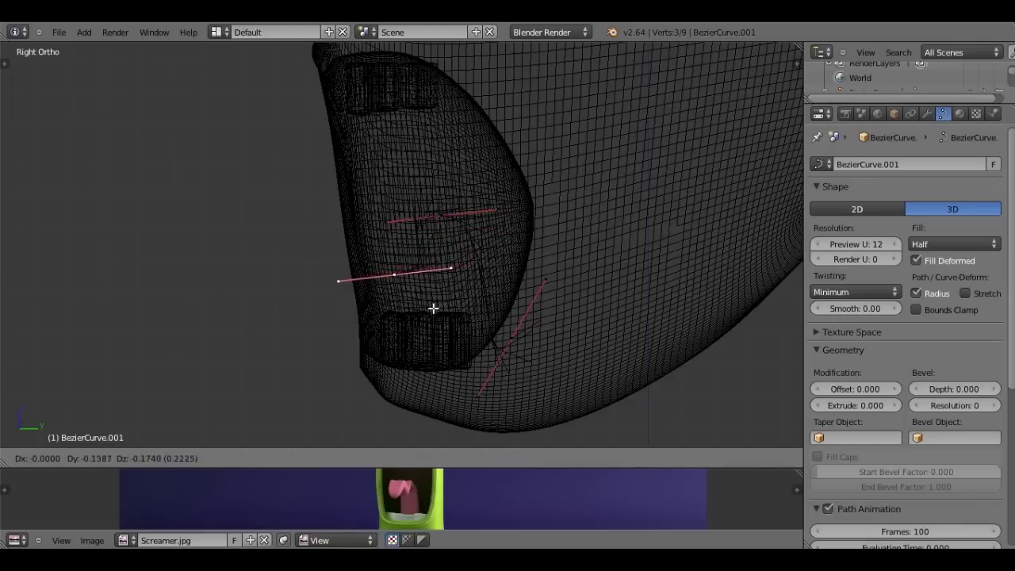
{"action": "left_click", "coordinate": [431, 309]}
{"action": "key", "text": "r"}
{"action": "left_click", "coordinate": [468, 286]}
{"action": "key", "text": "s"}
{"action": "left_click", "coordinate": [422, 274]}
- Rescale the top segment and rotate the lower segment to follow the mouth's profile
{"action": "scroll", "coordinate": [421, 273], "scroll_direction": "up", "scroll_amount": 1}
{"action": "middle_click_drag", "start_coordinate": [449, 199], "coordinate": [518, 216], "text": "shift"}
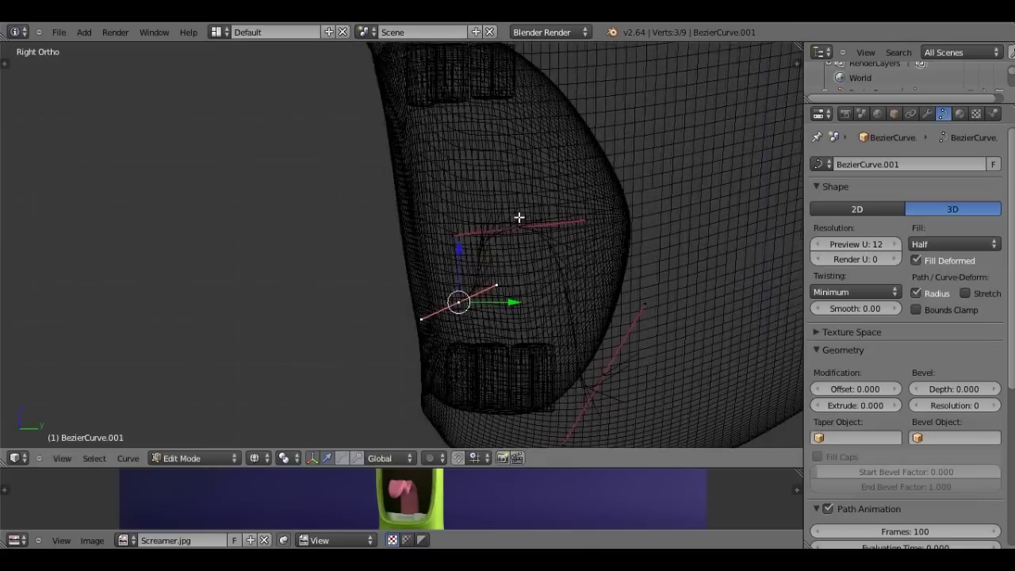
{"action": "right_click", "coordinate": [518, 217]}
{"action": "scroll", "coordinate": [518, 216], "scroll_direction": "down", "scroll_amount": 1, "text": "shift"}
{"action": "key", "text": "s"}
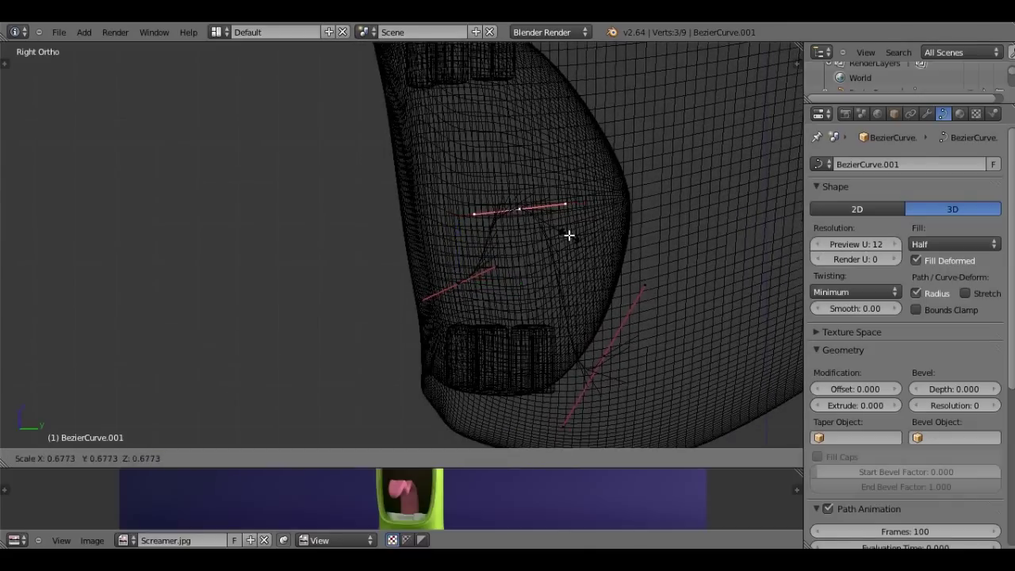
{"action": "left_click", "coordinate": [607, 371]}
{"action": "right_click", "coordinate": [608, 371]}
{"action": "key", "text": "r"}
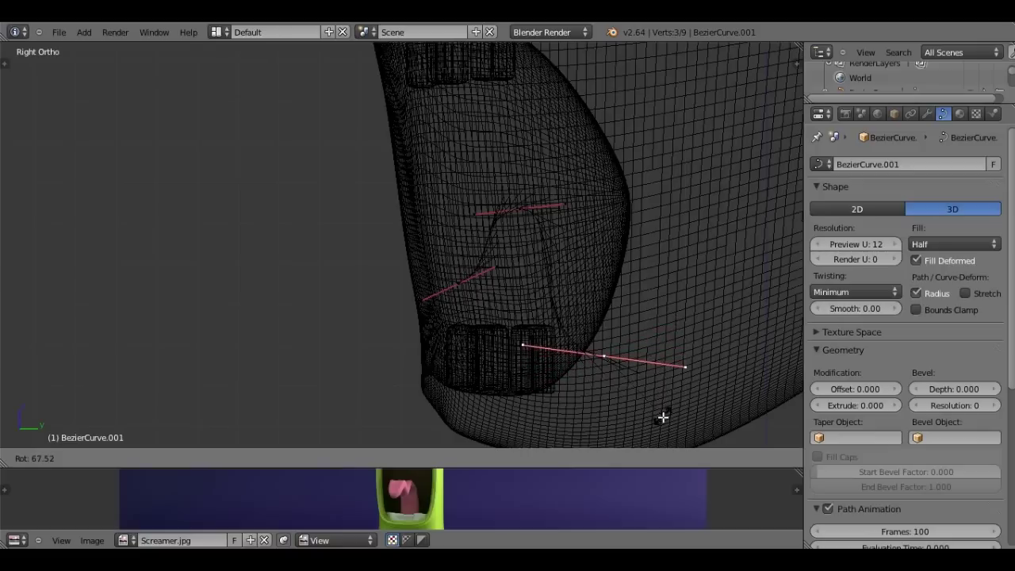
{"action": "left_click", "coordinate": [469, 283]}
- Extrude a new end point from the curve and return to Object Mode in solid shading
{"action": "key", "text": "e"}
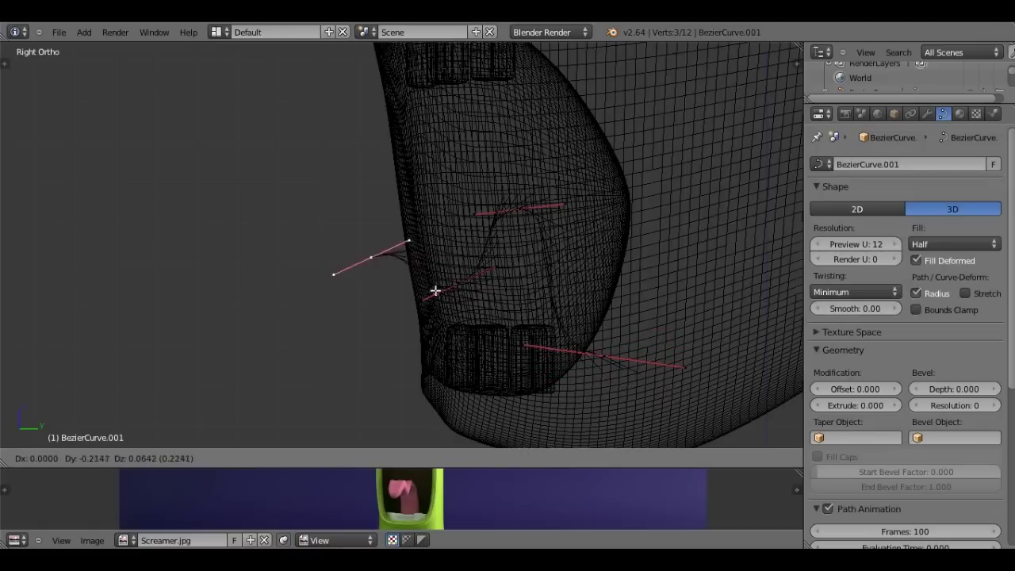
{"action": "left_click", "coordinate": [423, 291]}
{"action": "key", "text": "Tab"}
{"action": "key", "text": "z"}
{"action": "mouse_move", "coordinate": [410, 277]}
{"action": "middle_mouse_down"}
{"action": "mouse_move", "coordinate": [590, 307]}
{"action": "mouse_move", "coordinate": [623, 276]}
{"action": "mouse_move", "coordinate": [518, 267]}
{"action": "mouse_move", "coordinate": [516, 301]}
{"action": "mouse_move", "coordinate": [527, 310]}
{"action": "middle_mouse_up"}
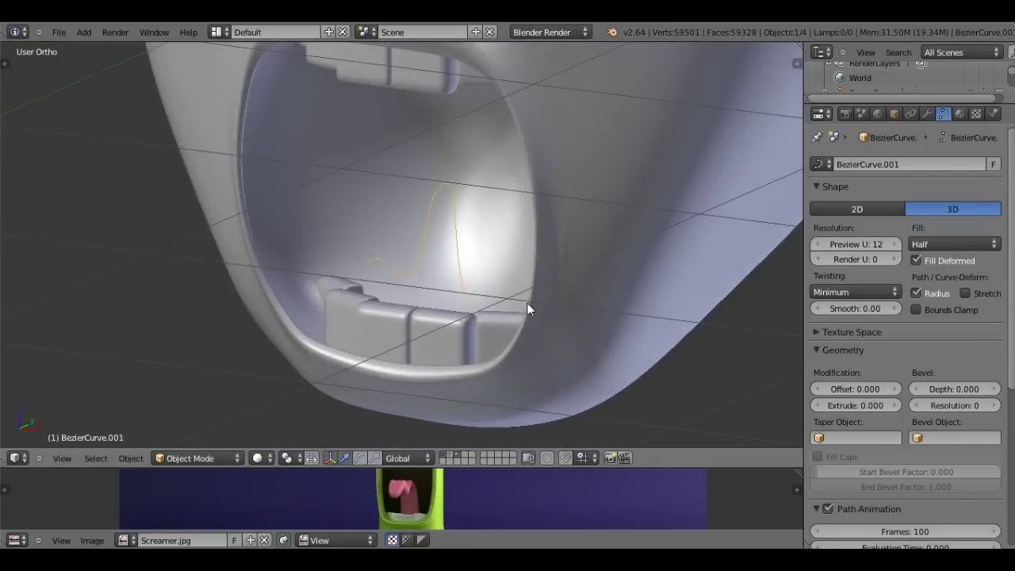
- Set the mouth curve's preview resolution to 4
{"action": "right_click", "coordinate": [565, 235]}
{"action": "mouse_move", "coordinate": [566, 235]}
{"action": "middle_mouse_down"}
{"action": "mouse_move", "coordinate": [537, 241]}
{"action": "mouse_move", "coordinate": [497, 226]}
{"action": "mouse_move", "coordinate": [554, 264]}
{"action": "mouse_move", "coordinate": [586, 255]}
{"action": "mouse_move", "coordinate": [484, 238]}
{"action": "middle_mouse_up"}
{"action": "key", "text": "Tab"}
{"action": "key", "text": "Tab"}
{"action": "right_click", "coordinate": [468, 230]}
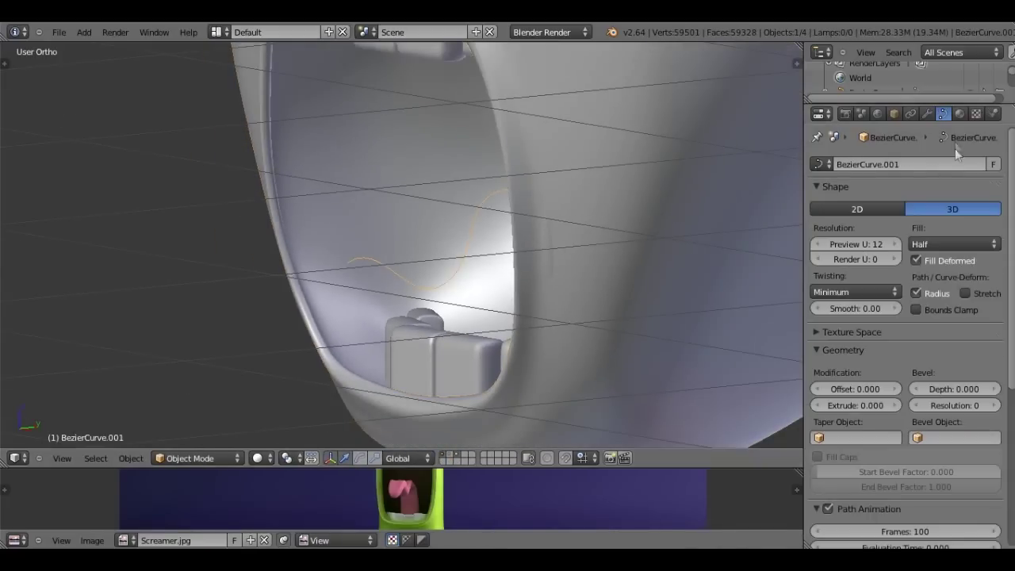
{"action": "left_click", "coordinate": [866, 244]}
{"action": "type", "text": "4"}
{"action": "key", "text": "Return"}
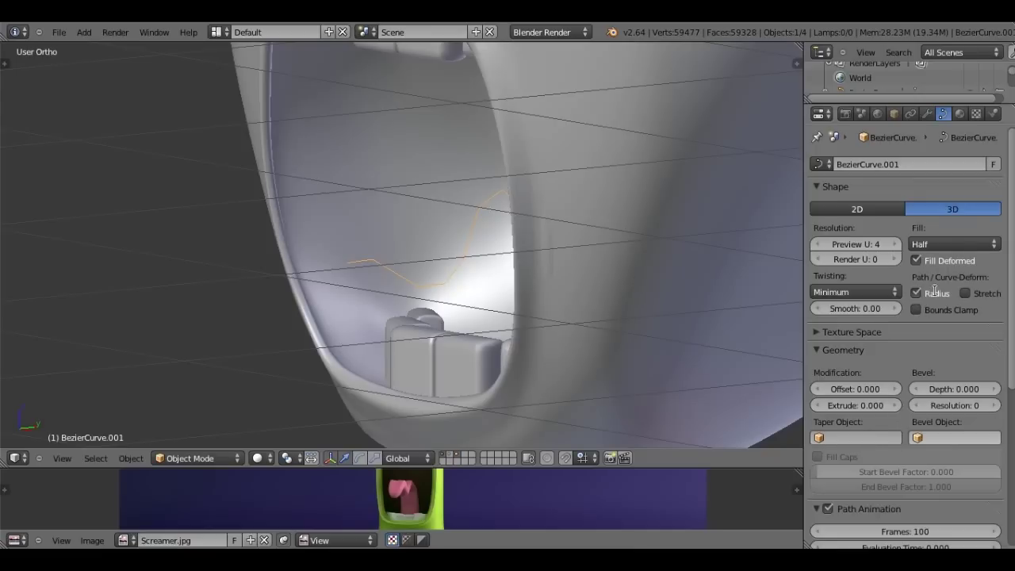
- Turn the head toward the front and show the flat curve's layer together with the head layer
{"action": "scroll", "coordinate": [516, 276], "scroll_direction": "down", "scroll_amount": 3}
{"action": "scroll", "coordinate": [452, 246], "scroll_direction": "down", "scroll_amount": 2}
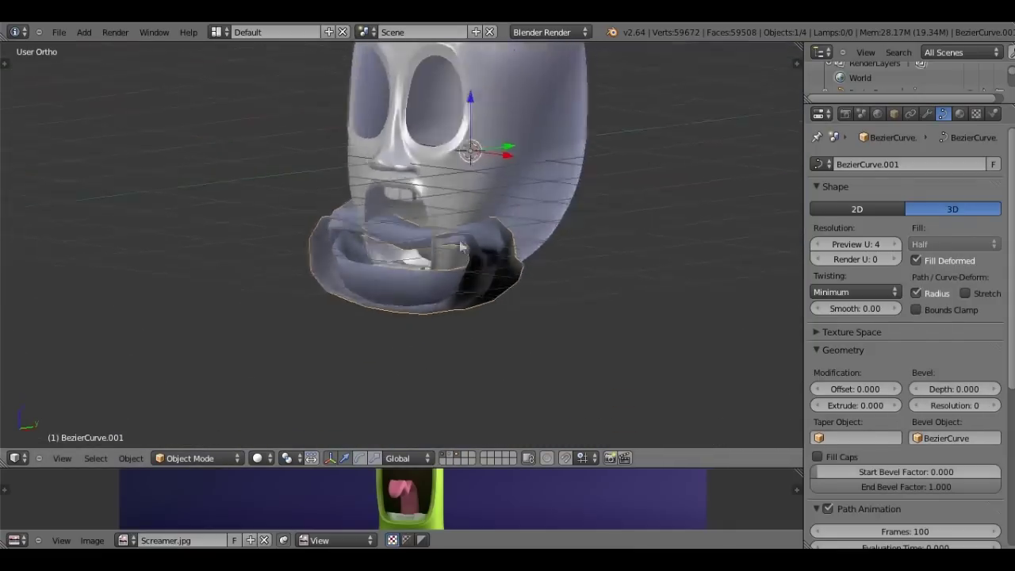
{"action": "middle_click_drag", "start_coordinate": [452, 246], "coordinate": [545, 251]}
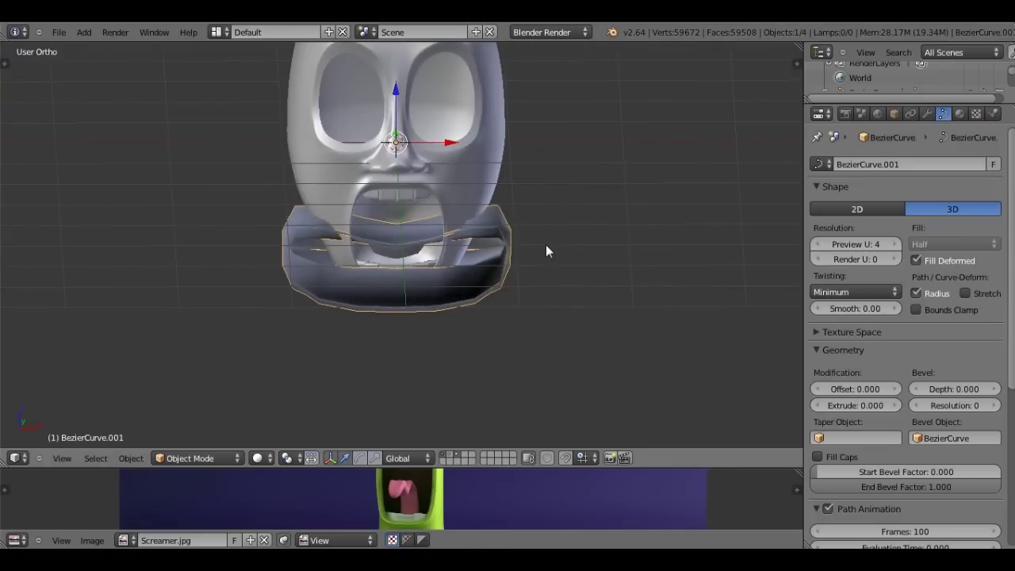
{"action": "middle_click_drag", "start_coordinate": [546, 252], "coordinate": [516, 242]}
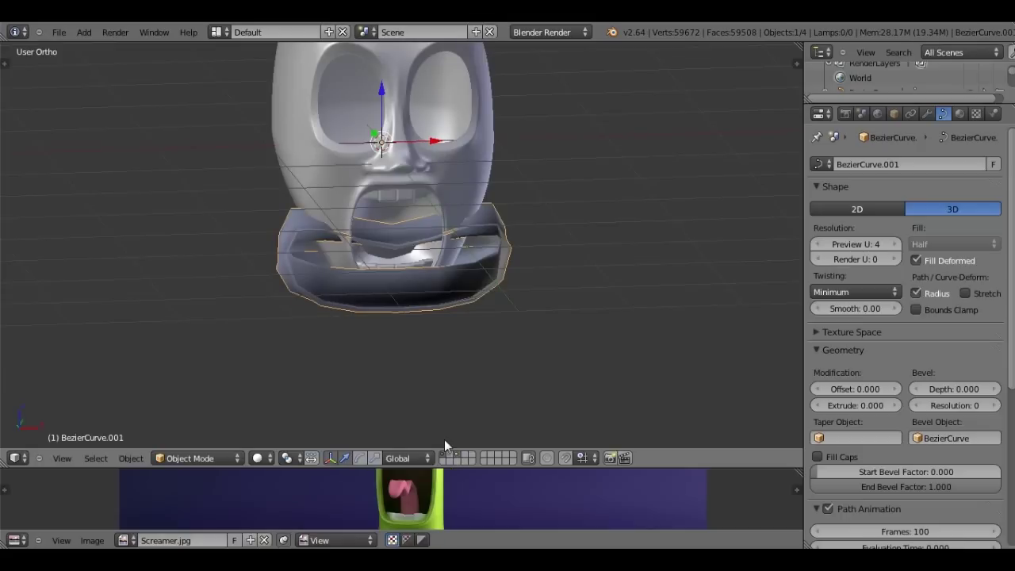
{"action": "middle_click_drag", "start_coordinate": [445, 446], "coordinate": [444, 331]}
{"action": "left_click", "coordinate": [459, 455]}
{"action": "left_click", "coordinate": [460, 456], "text": "shift"}
- Select all points of the flat bean profile curve and scale them down to about 0.12
{"action": "right_click", "coordinate": [435, 143]}
{"action": "mouse_move", "coordinate": [435, 143]}
{"action": "middle_mouse_down"}
{"action": "mouse_move", "coordinate": [566, 207]}
{"action": "mouse_move", "coordinate": [425, 161]}
{"action": "mouse_move", "coordinate": [544, 237]}
{"action": "middle_mouse_up"}
{"action": "key", "text": "Tab"}
{"action": "scroll", "coordinate": [510, 215], "scroll_direction": "down", "scroll_amount": 3}
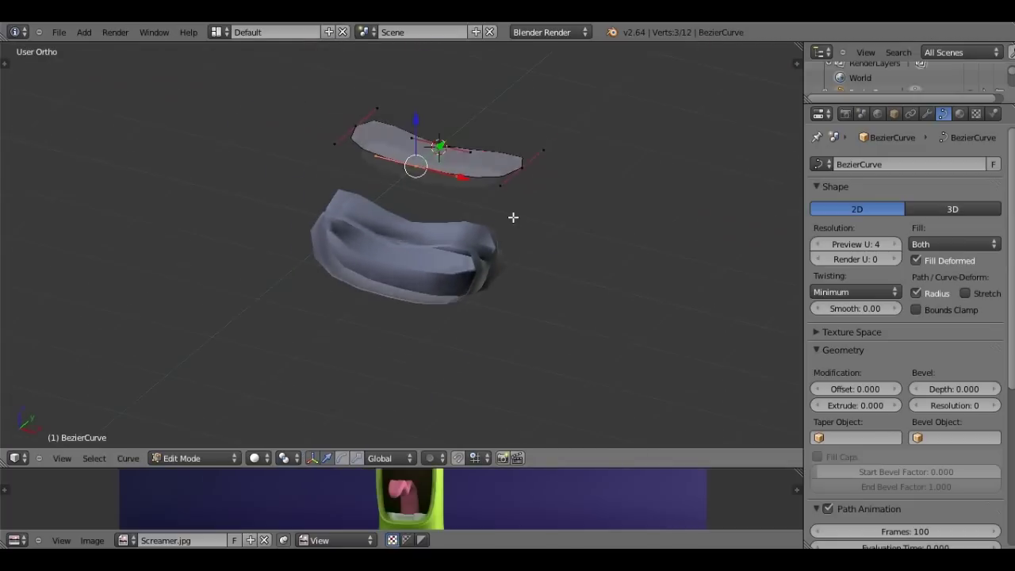
{"action": "scroll", "coordinate": [513, 216], "scroll_direction": "up", "scroll_amount": 2}
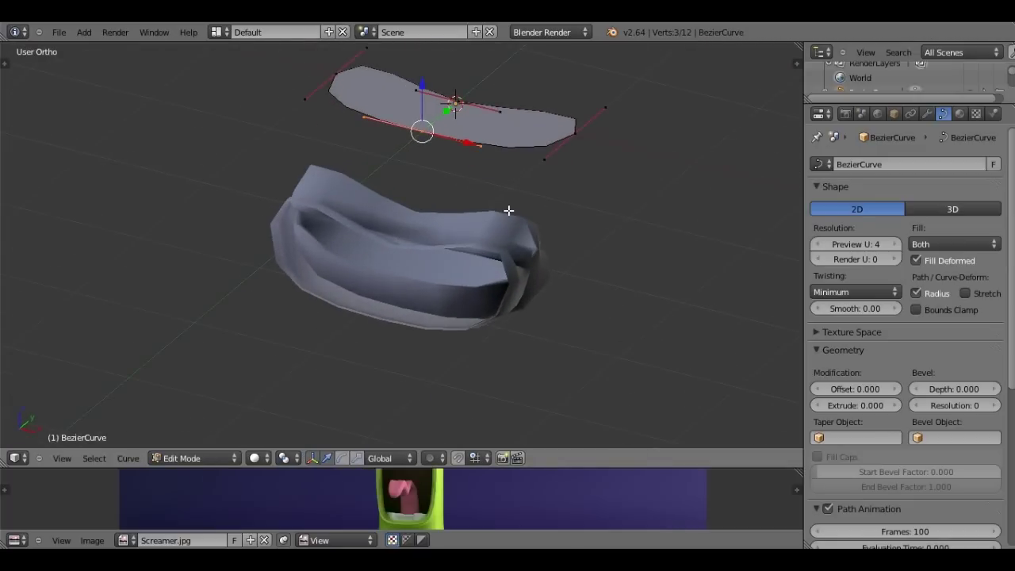
{"action": "key", "text": "a"}
{"action": "key", "text": "a"}
{"action": "key", "text": "s"}
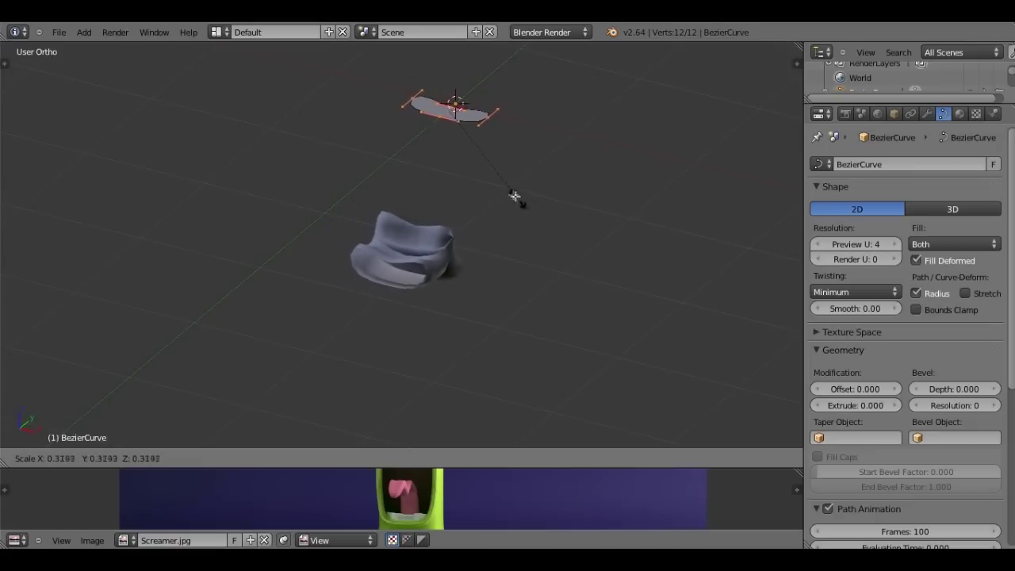
{"action": "left_click", "coordinate": [468, 145]}
- Check the thinner tube in Right Ortho, then start editing the path curve BezierCurve.001
{"action": "scroll", "coordinate": [490, 272], "scroll_direction": "up", "scroll_amount": 4}
{"action": "mouse_move", "coordinate": [490, 272]}
{"action": "middle_mouse_down"}
{"action": "mouse_move", "coordinate": [412, 222]}
{"action": "mouse_move", "coordinate": [385, 229]}
{"action": "mouse_move", "coordinate": [559, 341]}
{"action": "mouse_move", "coordinate": [541, 302]}
{"action": "middle_mouse_up"}
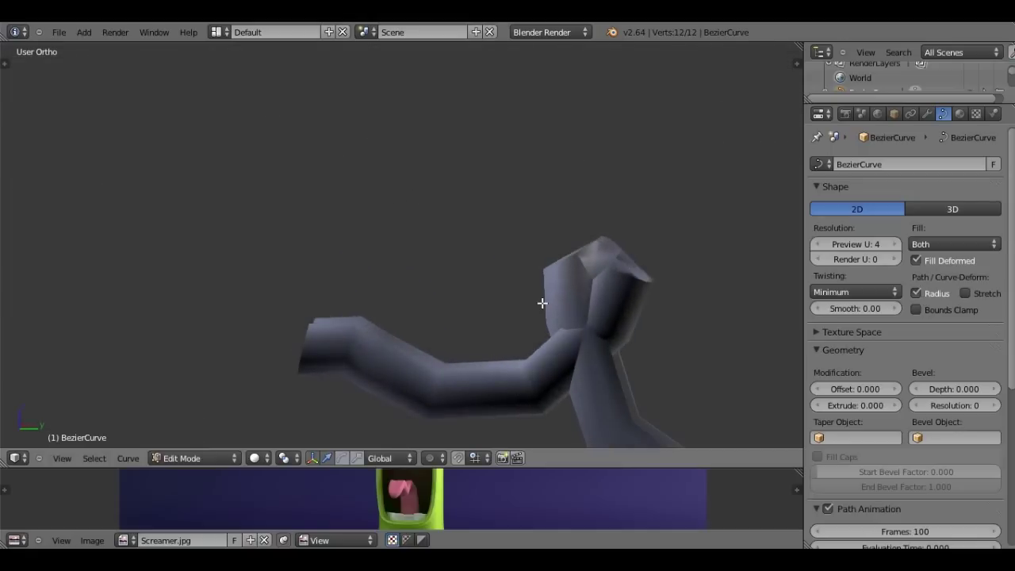
{"action": "scroll", "coordinate": [541, 303], "scroll_direction": "up", "scroll_amount": 2}
{"action": "key", "text": "KP_3"}
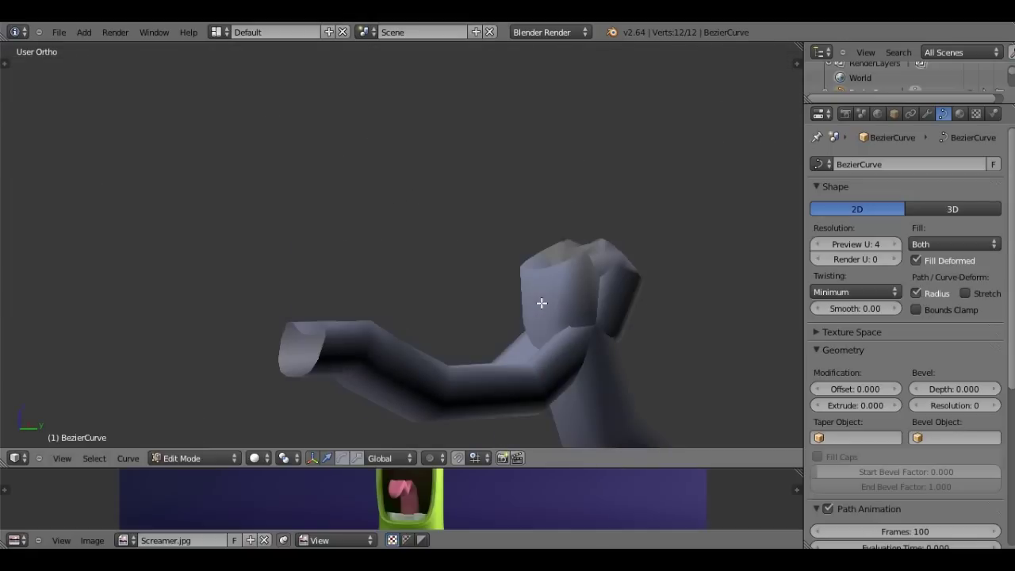
{"action": "key", "text": "Tab"}
{"action": "right_click", "coordinate": [605, 312]}
{"action": "key", "text": "Tab"}
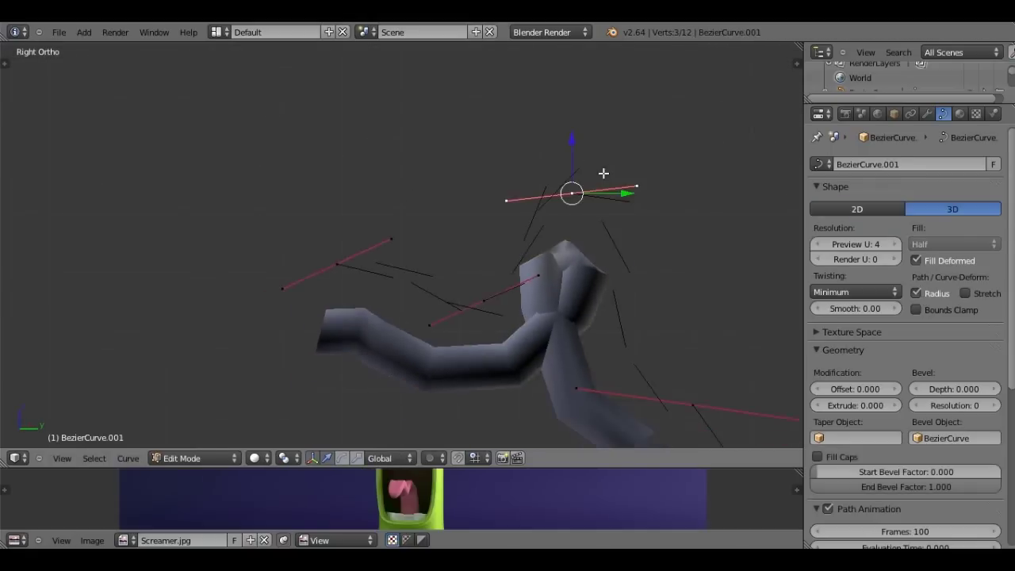
- Bend the tube into a wave by rotating and moving the path curve's point handles
{"action": "key", "text": "r"}
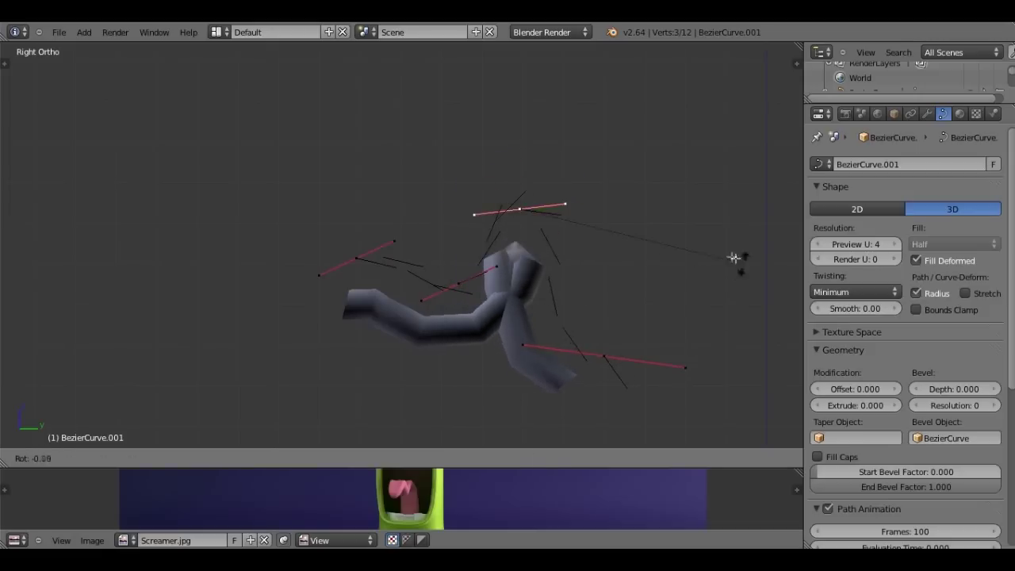
{"action": "left_click", "coordinate": [722, 251]}
{"action": "key", "text": "g"}
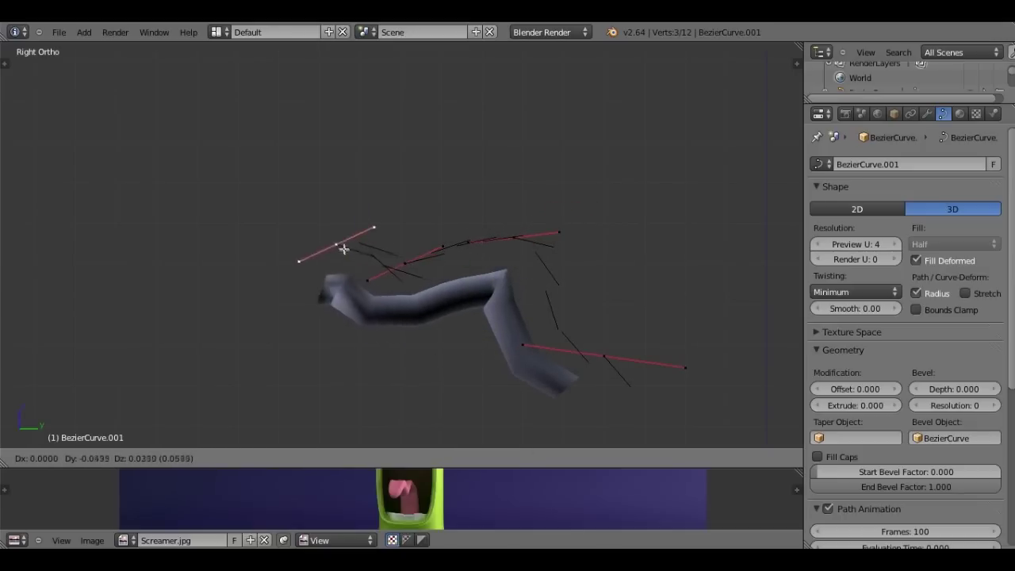
{"action": "left_click", "coordinate": [386, 240]}
{"action": "right_click", "coordinate": [507, 235]}
{"action": "scroll", "coordinate": [539, 231], "scroll_direction": "down", "scroll_amount": 1}
{"action": "key", "text": "r"}
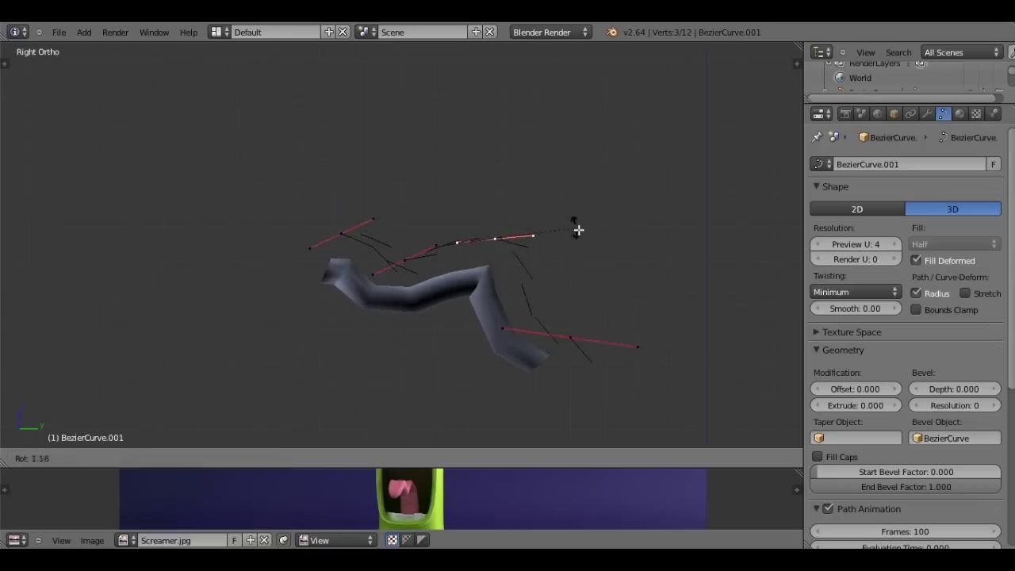
{"action": "left_click", "coordinate": [584, 243]}
- Raise BezierCurve.001's preview resolution to 8 and leave Edit Mode
{"action": "left_click", "coordinate": [895, 244]}
{"action": "left_click", "coordinate": [894, 244]}
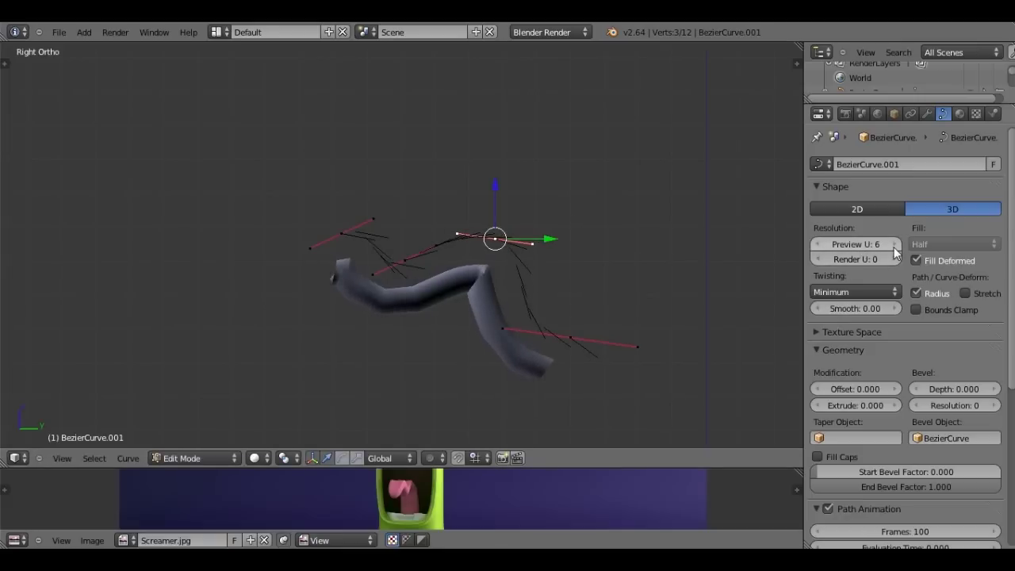
{"action": "left_click", "coordinate": [895, 244]}
{"action": "left_click", "coordinate": [877, 247]}
{"action": "key", "text": "Return"}
{"action": "scroll", "coordinate": [333, 215], "scroll_direction": "down", "scroll_amount": 3}
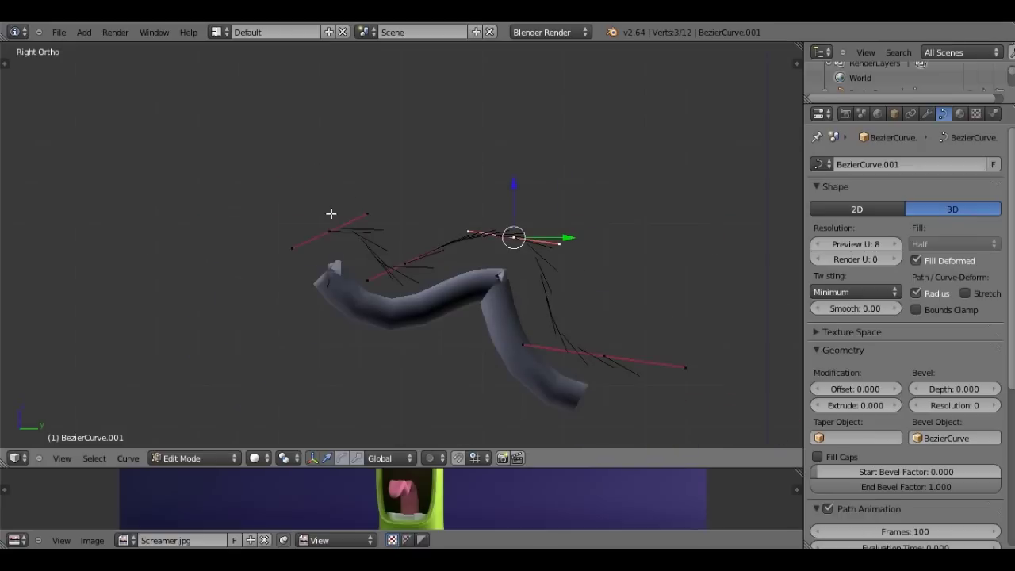
{"action": "key", "text": "Tab"}
{"action": "mouse_move", "coordinate": [449, 193]}
{"action": "middle_mouse_down"}
{"action": "mouse_move", "coordinate": [523, 230]}
{"action": "mouse_move", "coordinate": [514, 215]}
{"action": "middle_mouse_up"}
- Set the profile curve BezierCurve's preview resolution to 8
{"action": "right_click", "coordinate": [476, 80]}
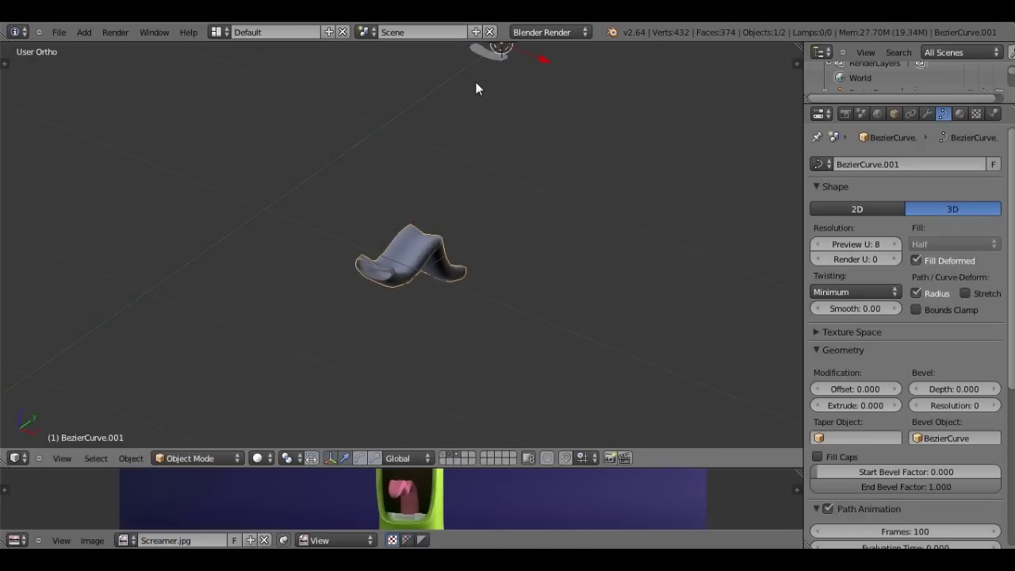
{"action": "left_click", "coordinate": [860, 241]}
{"action": "type", "text": "8"}
{"action": "key", "text": "Return"}
{"action": "scroll", "coordinate": [327, 244], "scroll_direction": "up", "scroll_amount": 4}
{"action": "scroll", "coordinate": [575, 296], "scroll_direction": "up", "scroll_amount": 4}
{"action": "middle_click_drag", "start_coordinate": [575, 296], "coordinate": [441, 294]}
{"action": "mouse_move", "coordinate": [275, 263]}
{"action": "middle_mouse_down"}
{"action": "mouse_move", "coordinate": [301, 169]}
{"action": "mouse_move", "coordinate": [483, 118]}
{"action": "middle_mouse_up"}
- In Right Ortho, shorten the handles of the tube curve's selected point
{"action": "right_click", "coordinate": [302, 169]}
{"action": "key", "text": "Tab"}
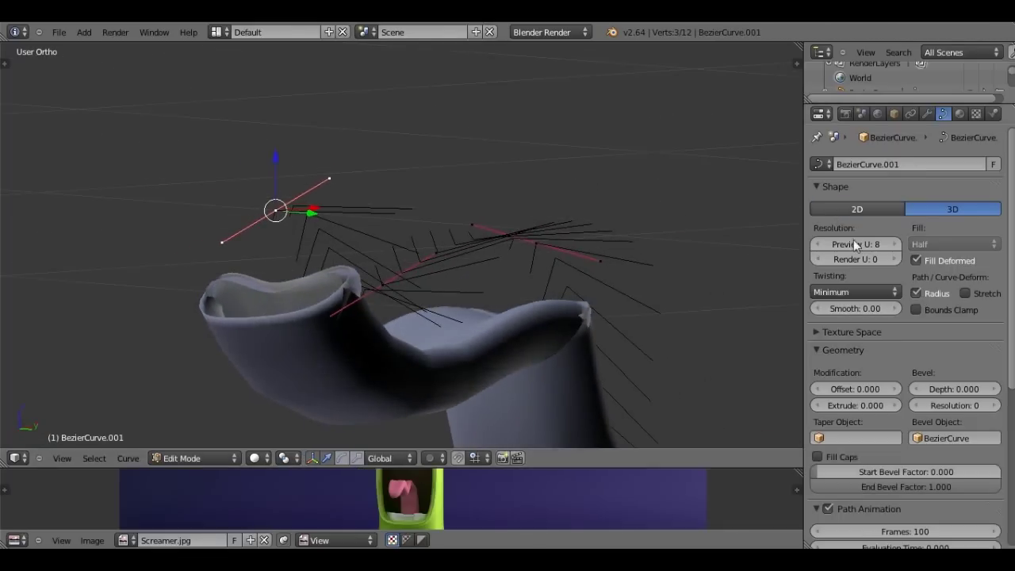
{"action": "middle_click_drag", "start_coordinate": [772, 262], "coordinate": [415, 275]}
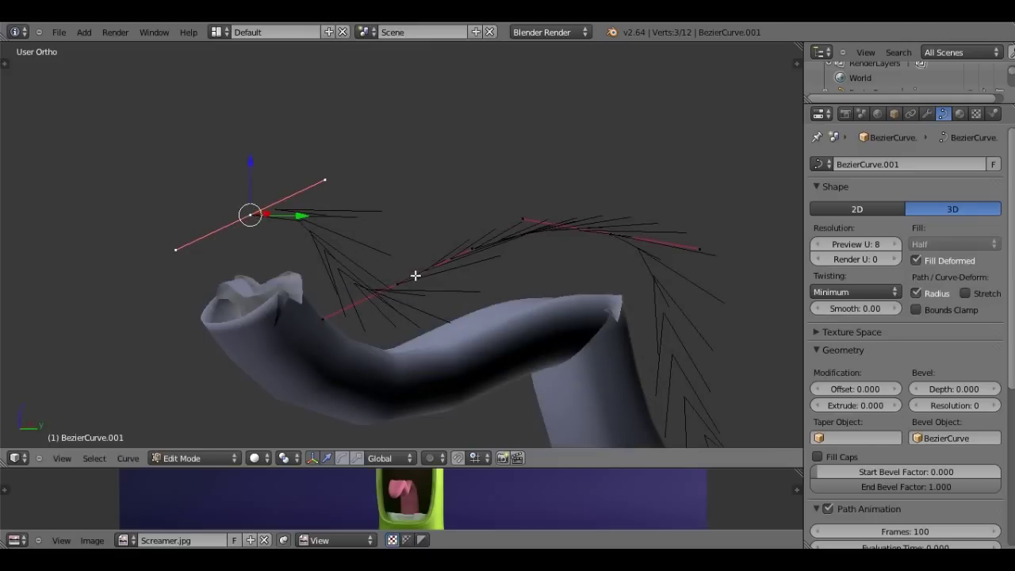
{"action": "key", "text": "KP_3"}
{"action": "key", "text": "s"}
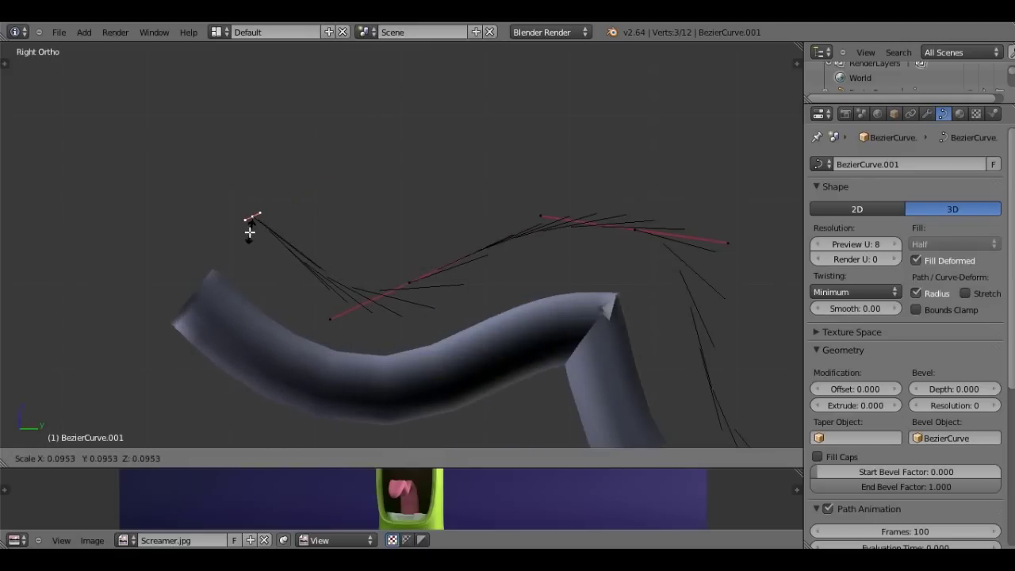
{"action": "left_click", "coordinate": [283, 229]}
- Try resizing the upper-right point's handles, cancel, and select the lower-right control point
{"action": "middle_click_drag", "start_coordinate": [283, 229], "coordinate": [329, 279]}
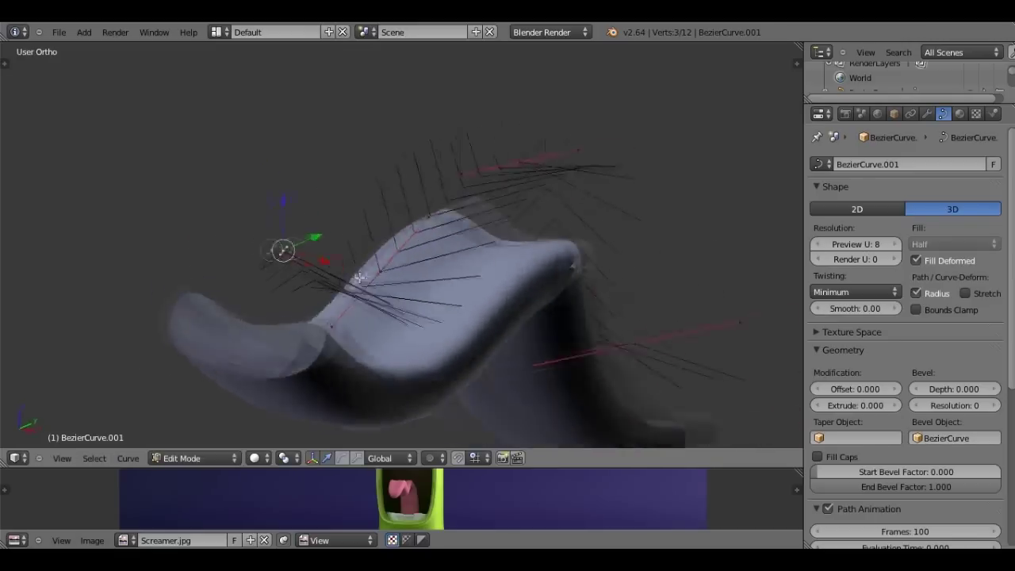
{"action": "right_click", "coordinate": [614, 187]}
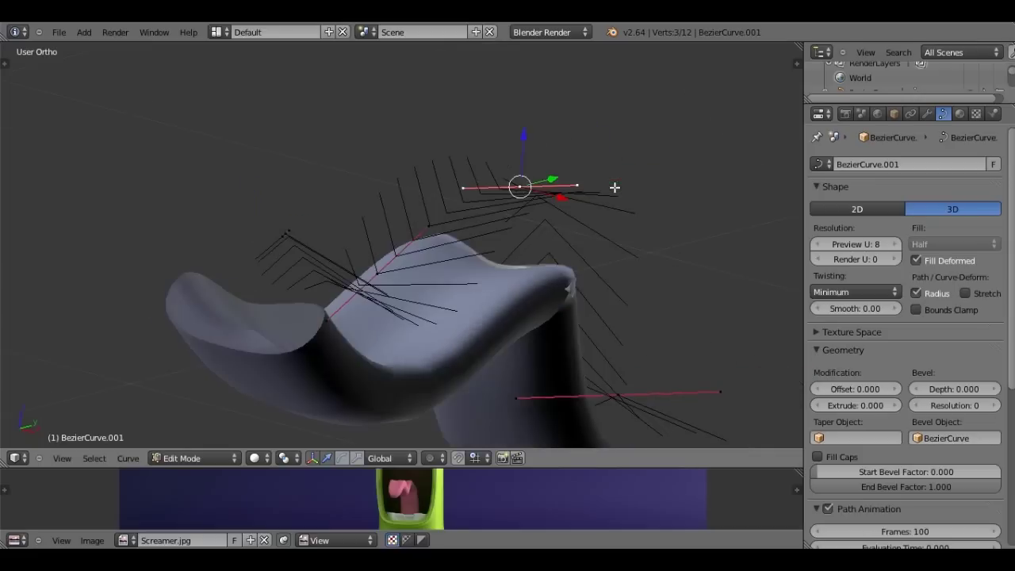
{"action": "key", "text": "KP_3"}
{"action": "key", "text": "s"}
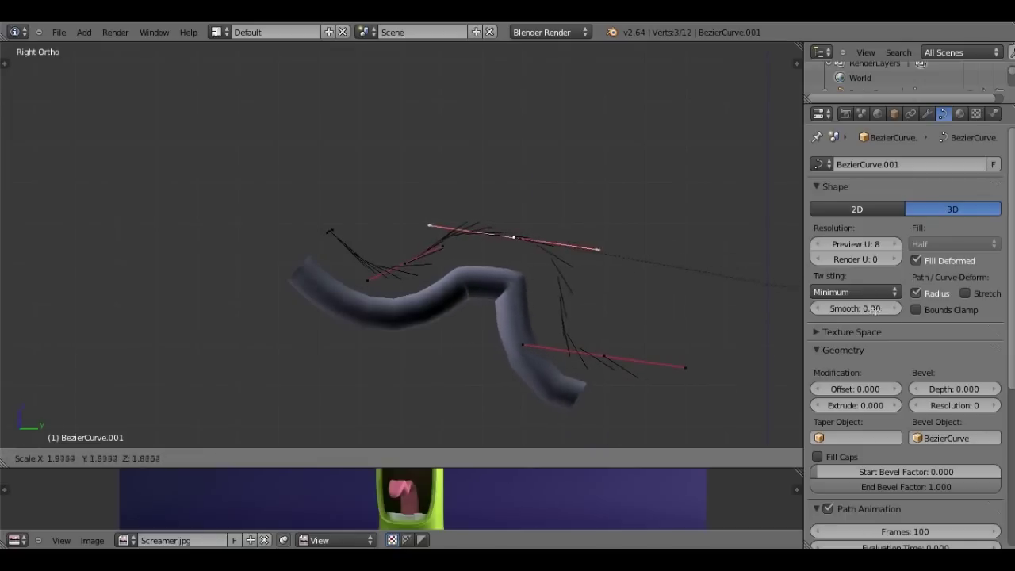
{"action": "right_click", "coordinate": [788, 339]}
{"action": "right_click", "coordinate": [614, 369]}
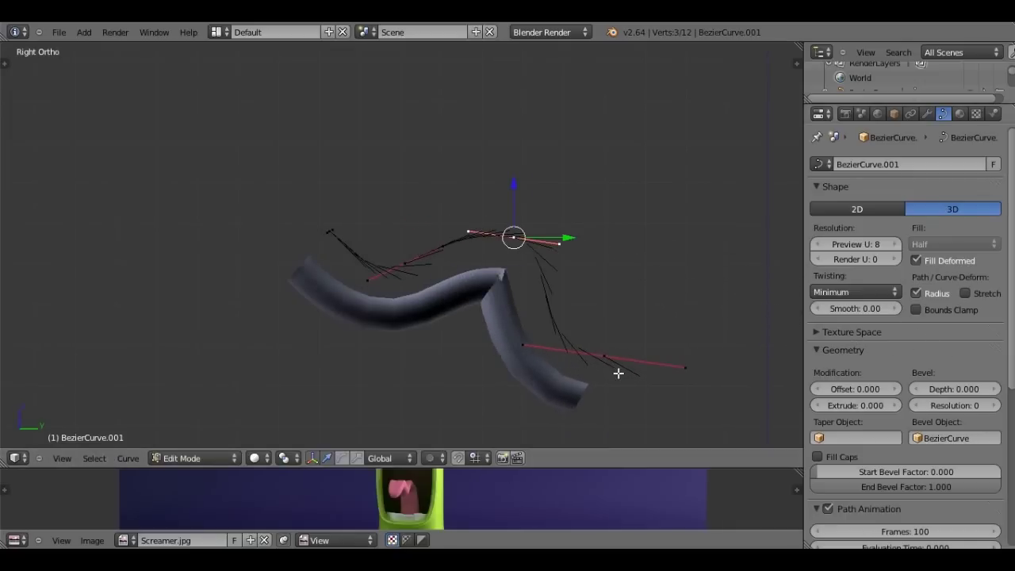
- Reposition the tube's lower-right and upper control points
{"action": "scroll", "coordinate": [614, 370], "scroll_direction": "down", "scroll_amount": 2}
{"action": "key", "text": "g"}
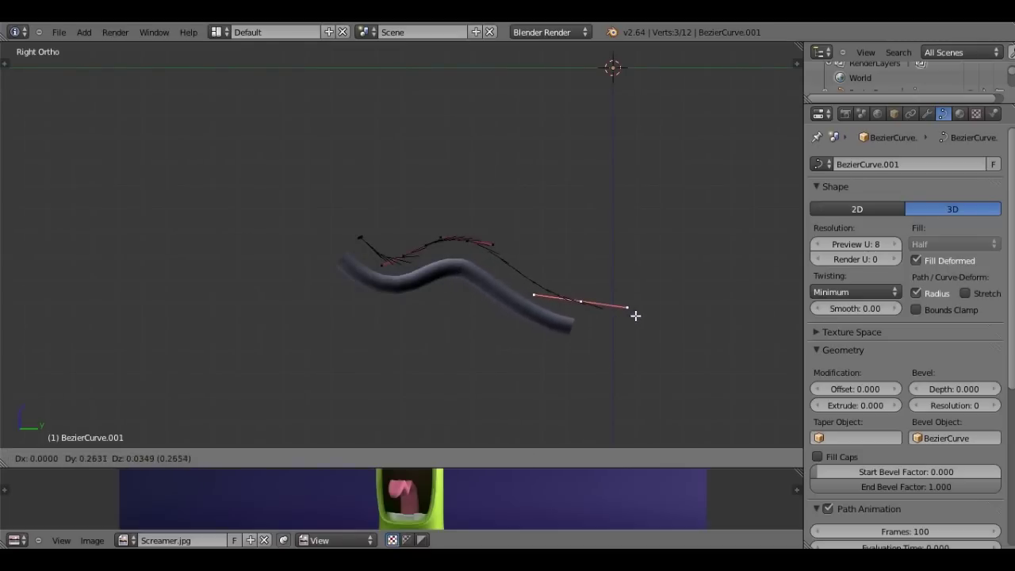
{"action": "left_click", "coordinate": [635, 318]}
{"action": "right_click", "coordinate": [469, 238]}
{"action": "key", "text": "g"}
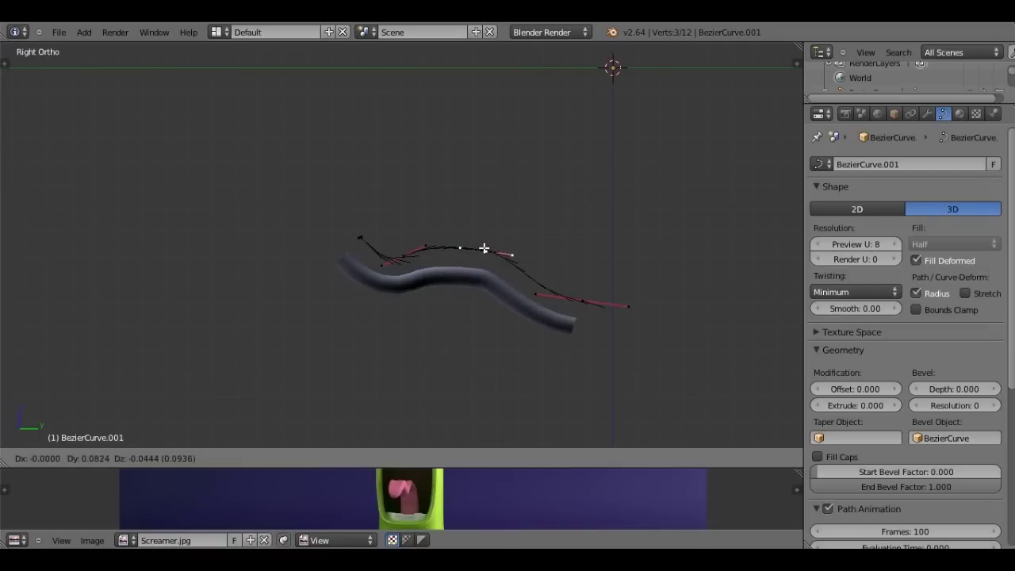
{"action": "left_click", "coordinate": [484, 249]}
- Raise the tube's preview resolution U to 12 and shift another control point
{"action": "left_click", "coordinate": [892, 247]}
{"action": "scroll", "coordinate": [714, 252], "scroll_direction": "up", "scroll_amount": 2}
{"action": "scroll", "coordinate": [691, 251], "scroll_direction": "up", "scroll_amount": 2}
{"action": "key", "text": "g"}
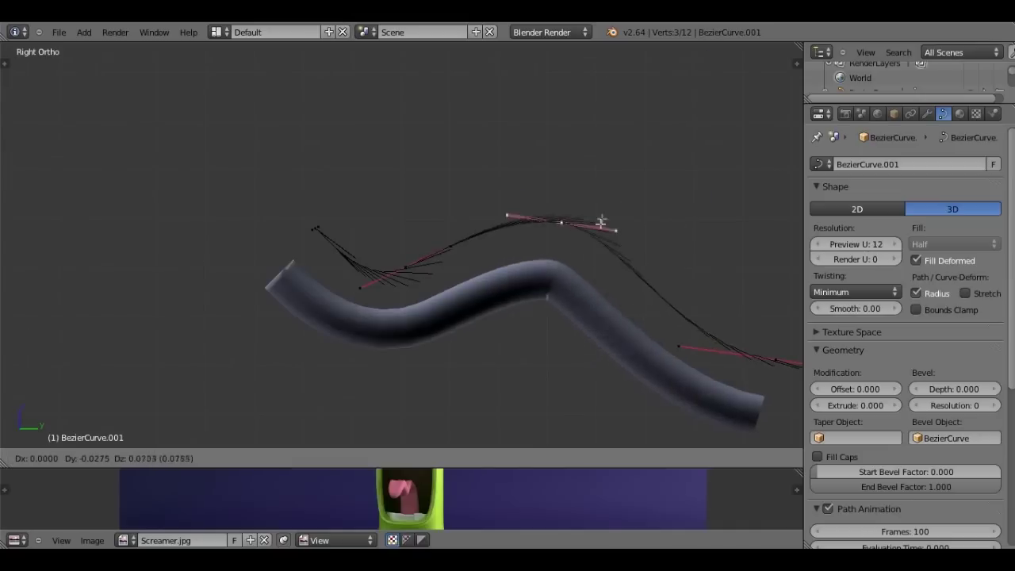
{"action": "left_click", "coordinate": [614, 232]}
{"action": "scroll", "coordinate": [669, 322], "scroll_direction": "down", "scroll_amount": 2}
{"action": "scroll", "coordinate": [673, 330], "scroll_direction": "down", "scroll_amount": 1}
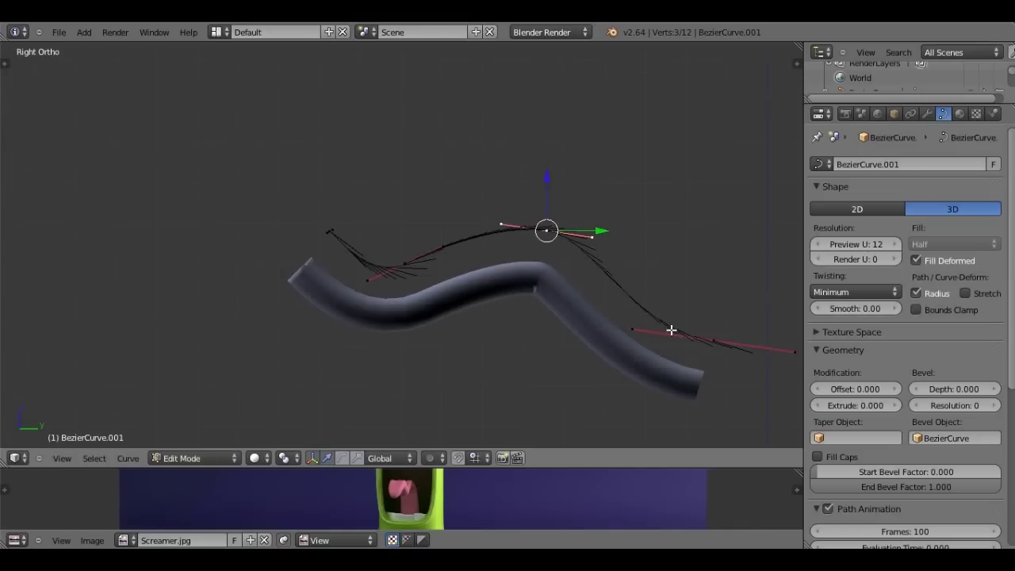
{"action": "scroll", "coordinate": [602, 261], "scroll_direction": "down", "scroll_amount": 1}
- Rotate the selected point's handles and move the point downward
{"action": "key", "text": "s"}
{"action": "key", "text": "r"}
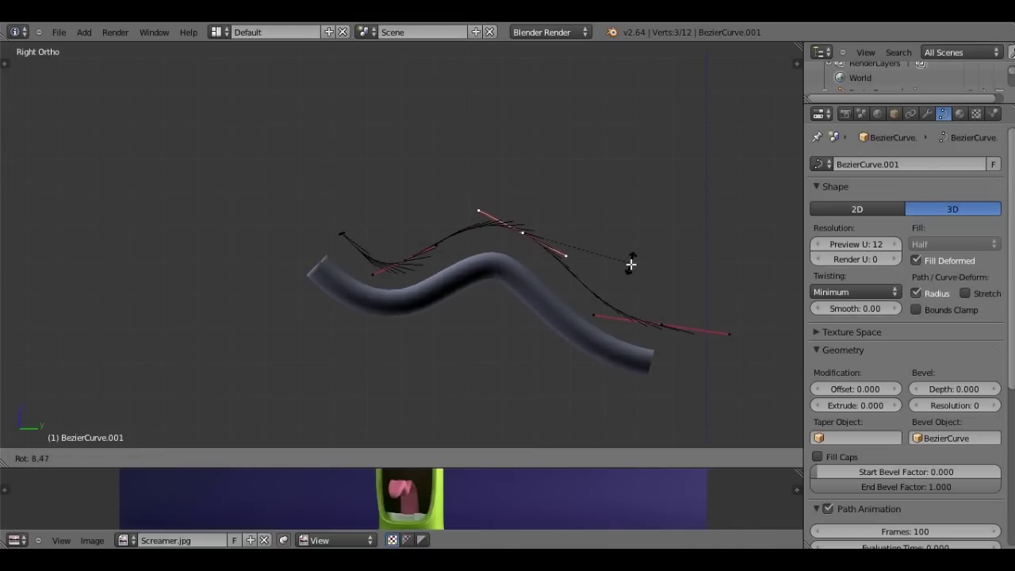
{"action": "left_click", "coordinate": [647, 320]}
{"action": "key", "text": "g"}
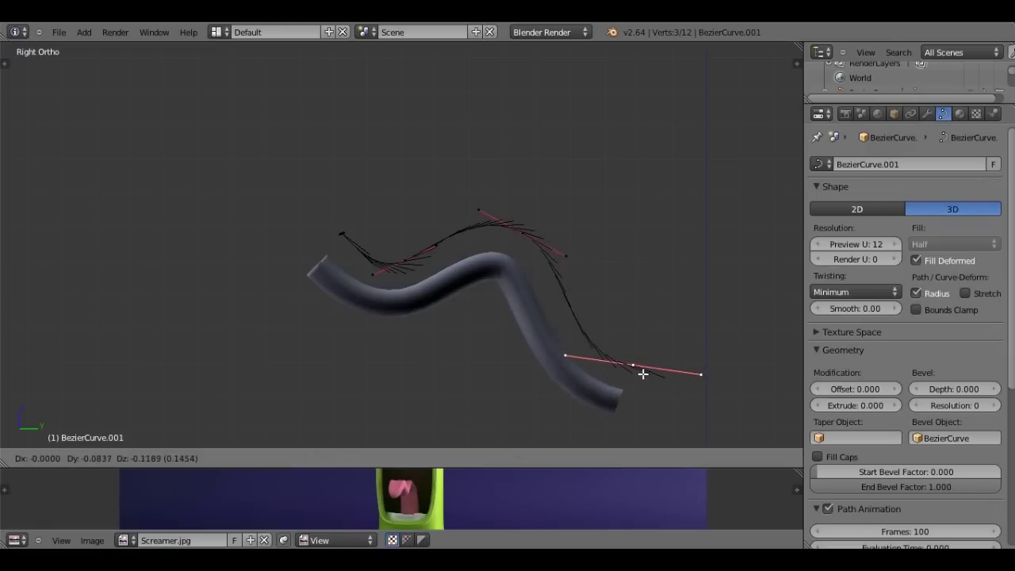
{"action": "left_click", "coordinate": [642, 374]}
- Subdivide between the two selected points and resize the new point's handles
{"action": "right_click", "coordinate": [521, 230], "text": "shift"}
{"action": "key", "text": "w"}
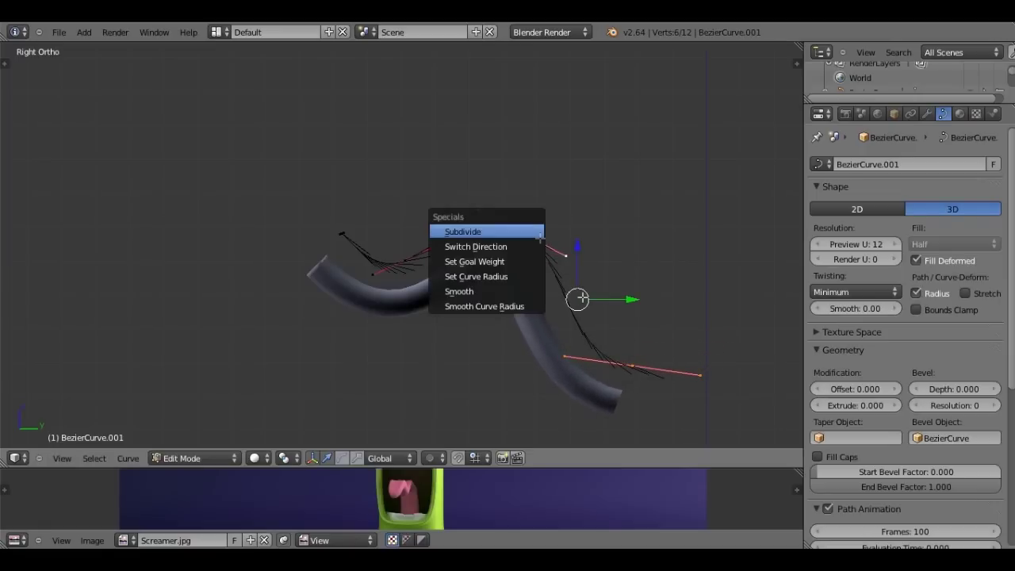
{"action": "left_click", "coordinate": [507, 229]}
{"action": "key", "text": "s"}
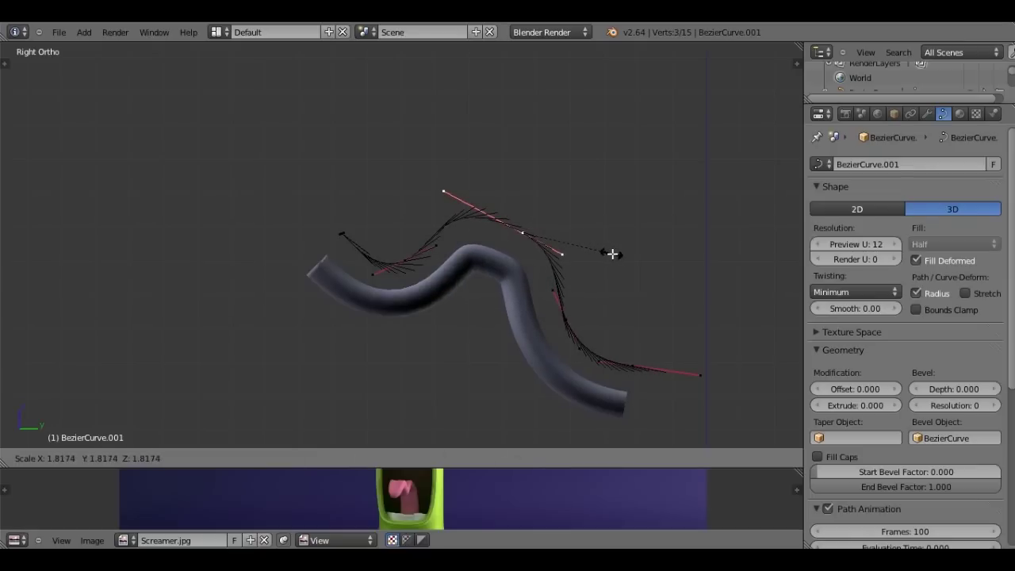
{"action": "left_click", "coordinate": [417, 259]}
- Move another control point, then brush-select nearby points and cancel their move
{"action": "right_click", "coordinate": [388, 260]}
{"action": "key", "text": "g"}
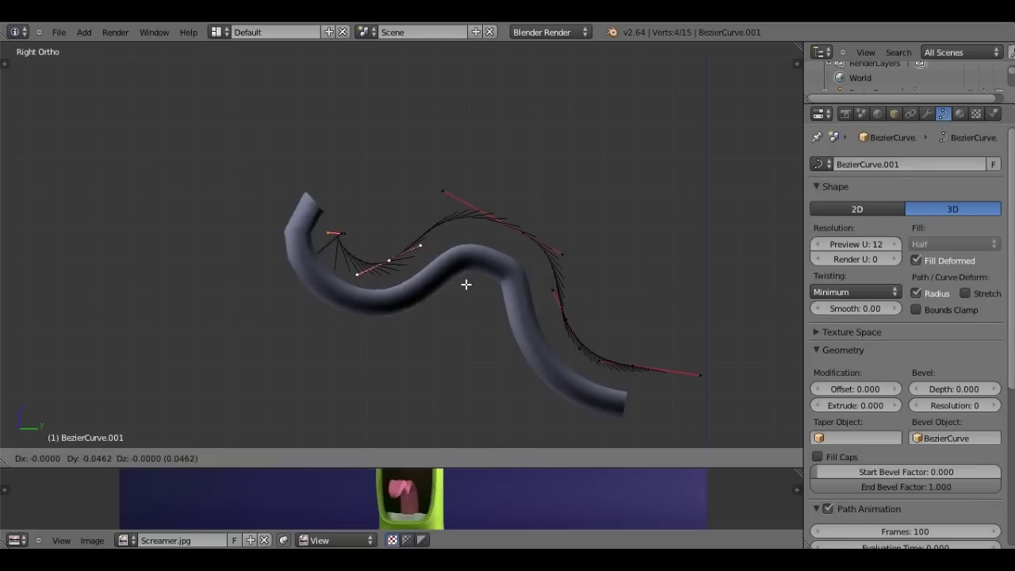
{"action": "left_click", "coordinate": [356, 238]}
{"action": "key", "text": "c"}
{"action": "left_click_drag", "start_coordinate": [330, 240], "coordinate": [404, 272]}
{"action": "right_click", "coordinate": [404, 272]}
{"action": "key", "text": "g"}
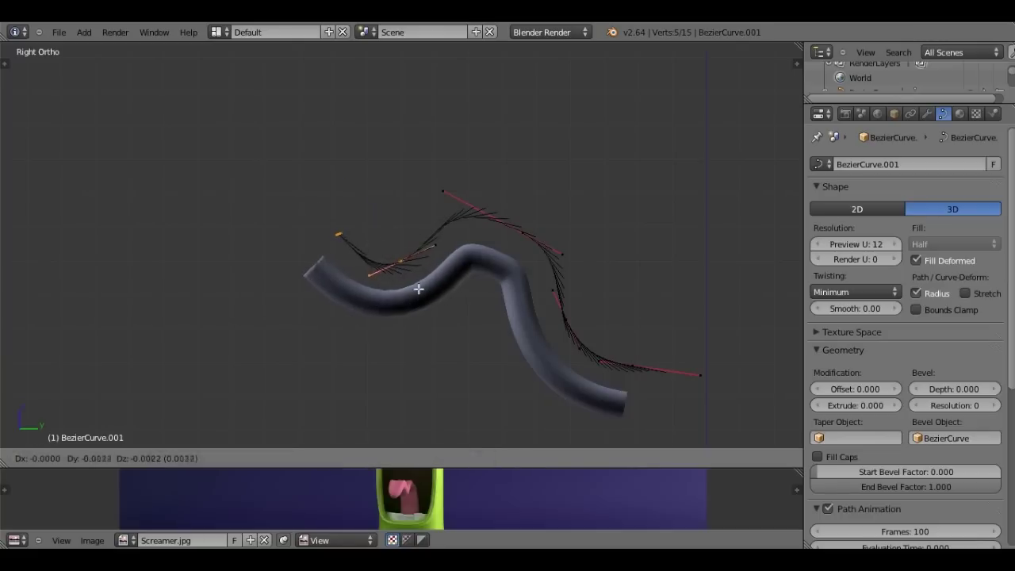
{"action": "key", "text": "Escape"}
- Adjust the tube's end control point and return to Object Mode
{"action": "right_click", "coordinate": [561, 249]}
{"action": "key", "text": "g"}
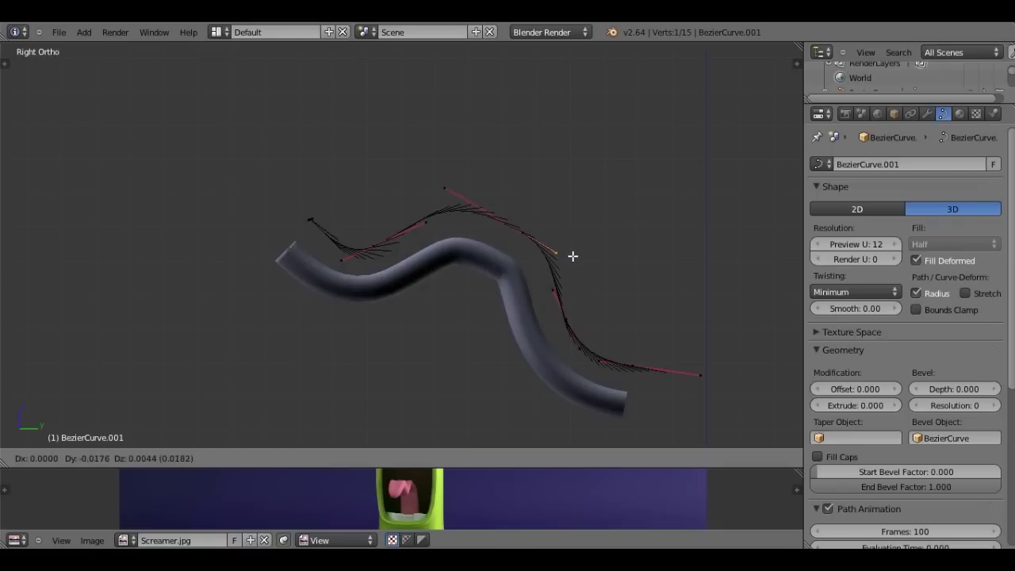
{"action": "left_click", "coordinate": [571, 255]}
{"action": "key", "text": "Tab"}
{"action": "scroll", "coordinate": [501, 255], "scroll_direction": "down", "scroll_amount": 1}
{"action": "scroll", "coordinate": [469, 241], "scroll_direction": "up", "scroll_amount": 1}
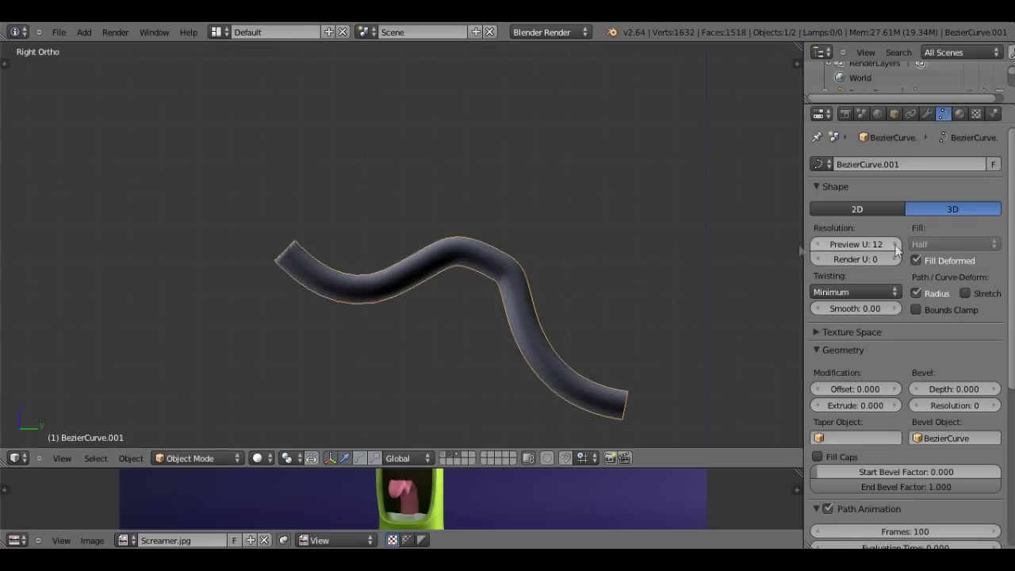
- Orbit around the wavy tube to inspect its shape from several angles
{"action": "scroll", "coordinate": [678, 237], "scroll_direction": "down", "scroll_amount": 2}
{"action": "mouse_move", "coordinate": [679, 243]}
{"action": "middle_mouse_down", "text": "shift"}
{"action": "mouse_move", "coordinate": [607, 344]}
{"action": "mouse_move", "coordinate": [560, 301]}
{"action": "middle_mouse_up", "text": "shift"}
{"action": "key", "text": "Tab"}
{"action": "key", "text": "Tab"}
{"action": "scroll", "coordinate": [602, 308], "scroll_direction": "up", "scroll_amount": 3}
{"action": "mouse_move", "coordinate": [634, 313]}
{"action": "middle_mouse_down"}
{"action": "mouse_move", "coordinate": [722, 324]}
{"action": "mouse_move", "coordinate": [515, 290]}
{"action": "mouse_move", "coordinate": [410, 233]}
{"action": "mouse_move", "coordinate": [426, 190]}
{"action": "middle_mouse_up"}
{"action": "scroll", "coordinate": [499, 206], "scroll_direction": "down", "scroll_amount": 4}
{"action": "scroll", "coordinate": [501, 184], "scroll_direction": "down", "scroll_amount": 1}
{"action": "mouse_move", "coordinate": [502, 184]}
{"action": "middle_mouse_down"}
{"action": "mouse_move", "coordinate": [525, 227]}
{"action": "mouse_move", "coordinate": [513, 290]}
{"action": "mouse_move", "coordinate": [492, 317]}
{"action": "mouse_move", "coordinate": [522, 343]}
{"action": "middle_mouse_up"}
{"action": "scroll", "coordinate": [523, 343], "scroll_direction": "up", "scroll_amount": 2}
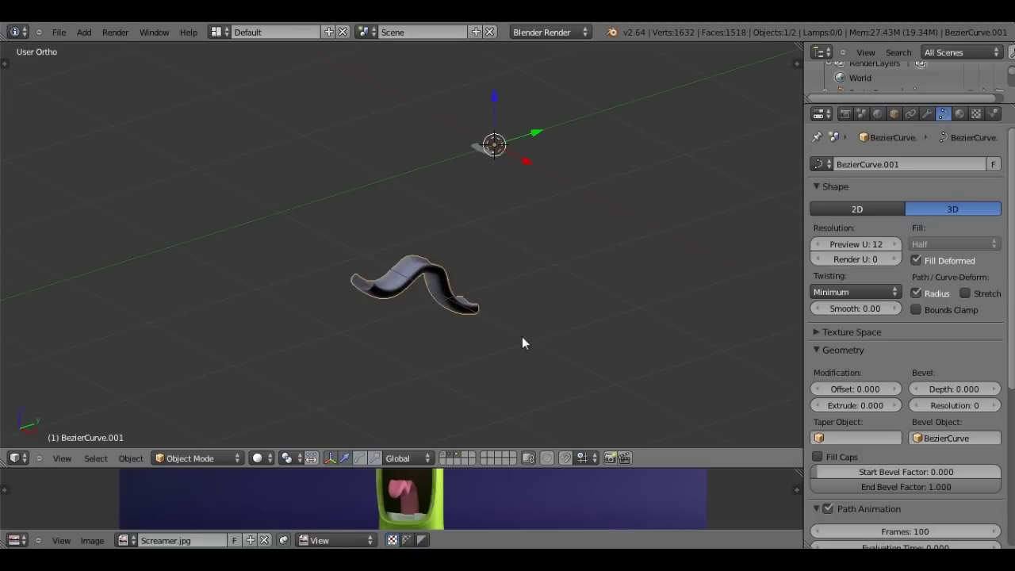
- Duplicate the wavy curve to layer 4, show that layer alone, and press Alt+C
{"action": "key", "text": "shift+d"}
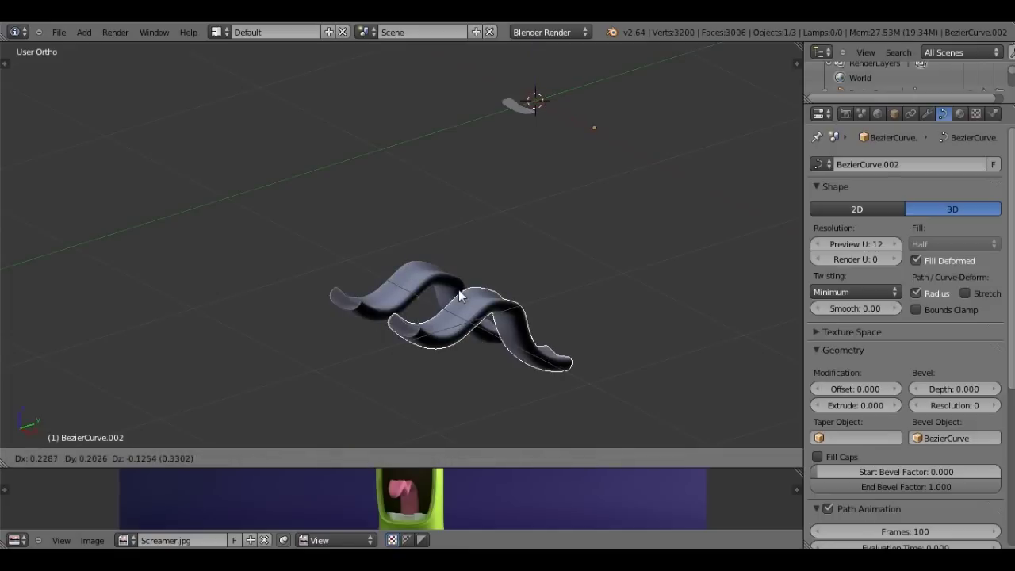
{"action": "left_click", "coordinate": [525, 245]}
{"action": "key", "text": "m"}
{"action": "left_click", "coordinate": [664, 274]}
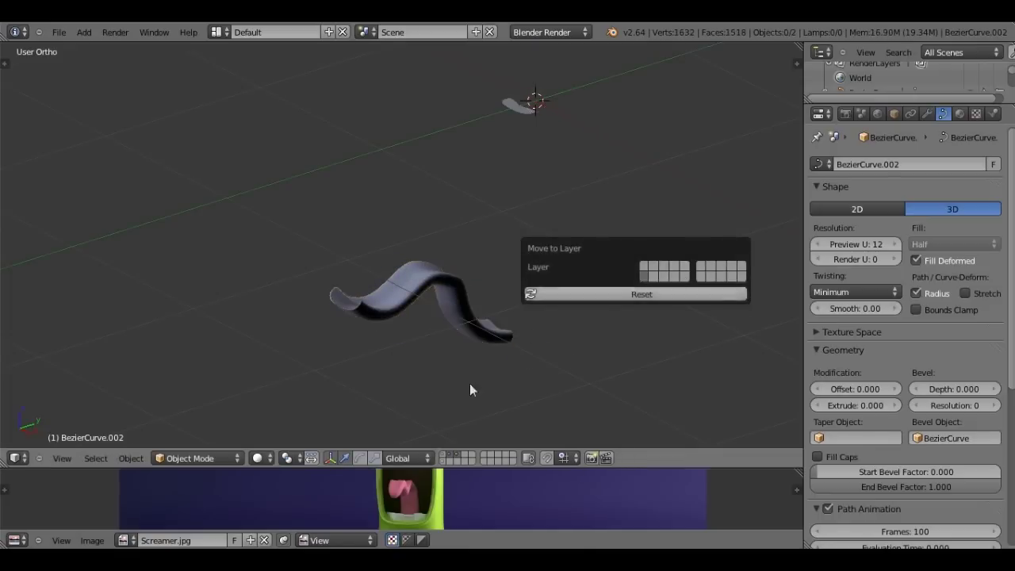
{"action": "left_click", "coordinate": [446, 461]}
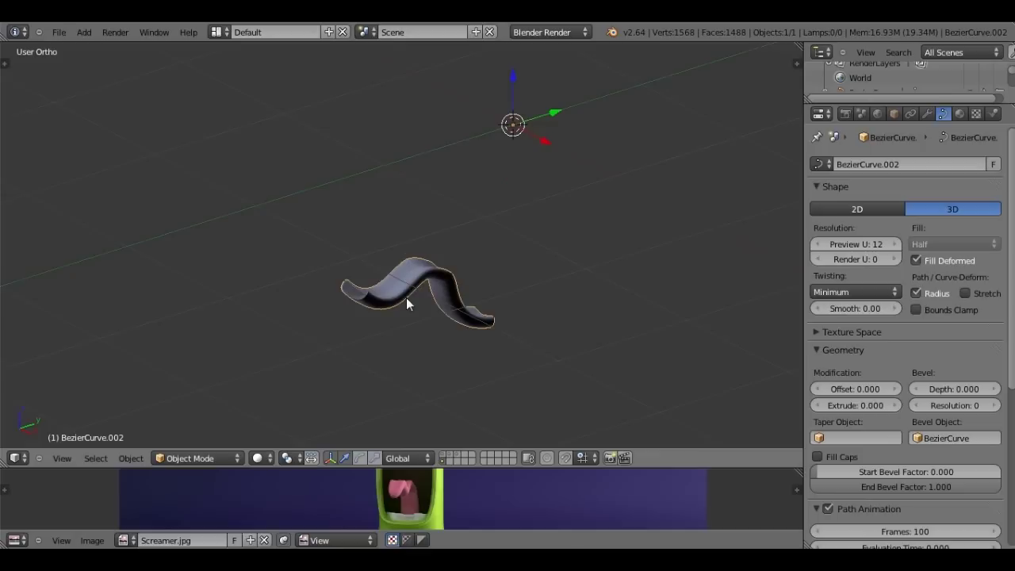
{"action": "middle_click_drag", "start_coordinate": [406, 297], "coordinate": [268, 261]}
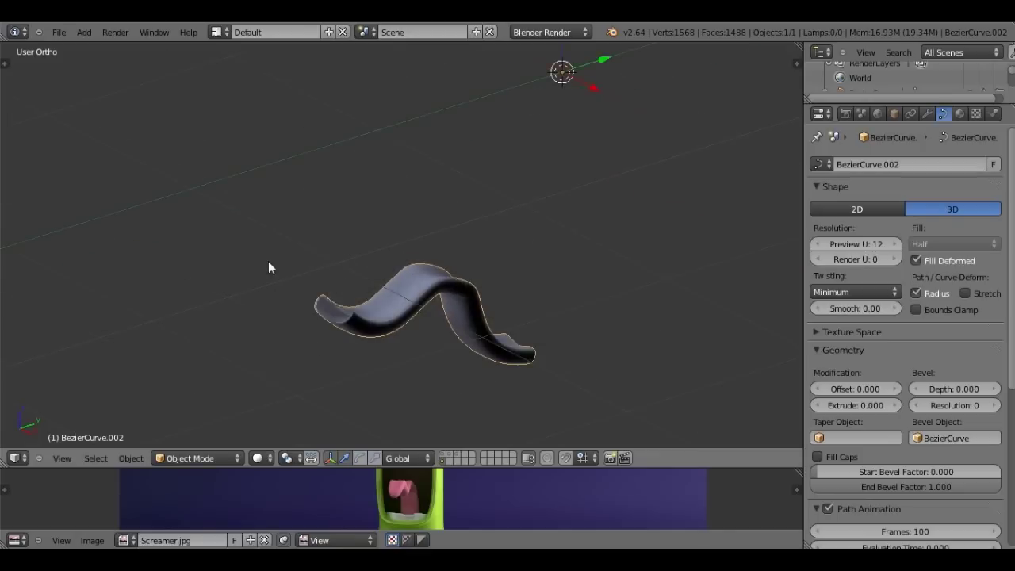
{"action": "key", "text": "alt+c"}
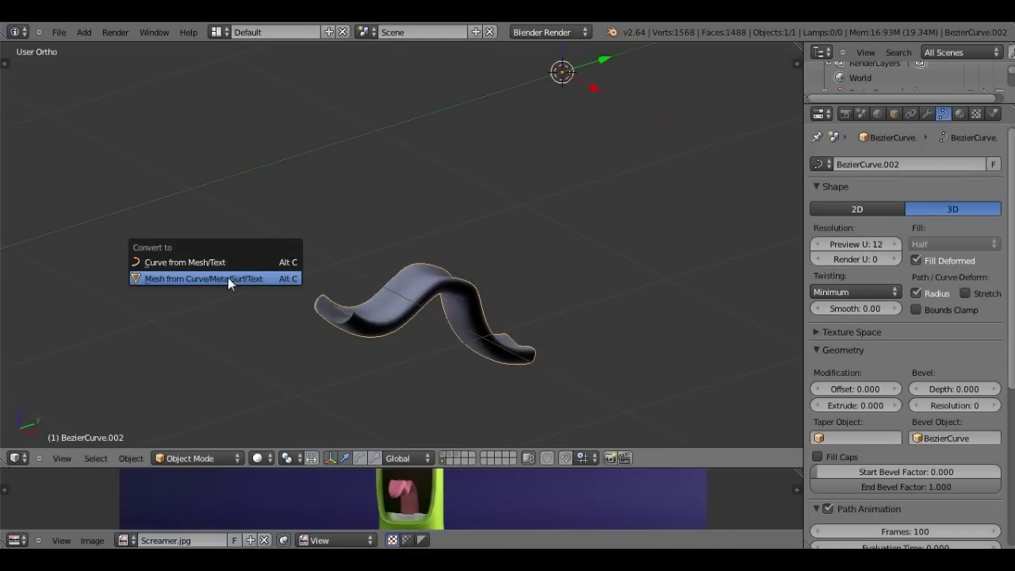
- Convert the copied curve to a mesh and select the faces around its sharp bend
{"action": "left_click", "coordinate": [228, 277]}
{"action": "mouse_move", "coordinate": [446, 256]}
{"action": "middle_mouse_down"}
{"action": "mouse_move", "coordinate": [380, 311]}
{"action": "mouse_move", "coordinate": [417, 378]}
{"action": "mouse_move", "coordinate": [374, 341]}
{"action": "middle_mouse_up"}
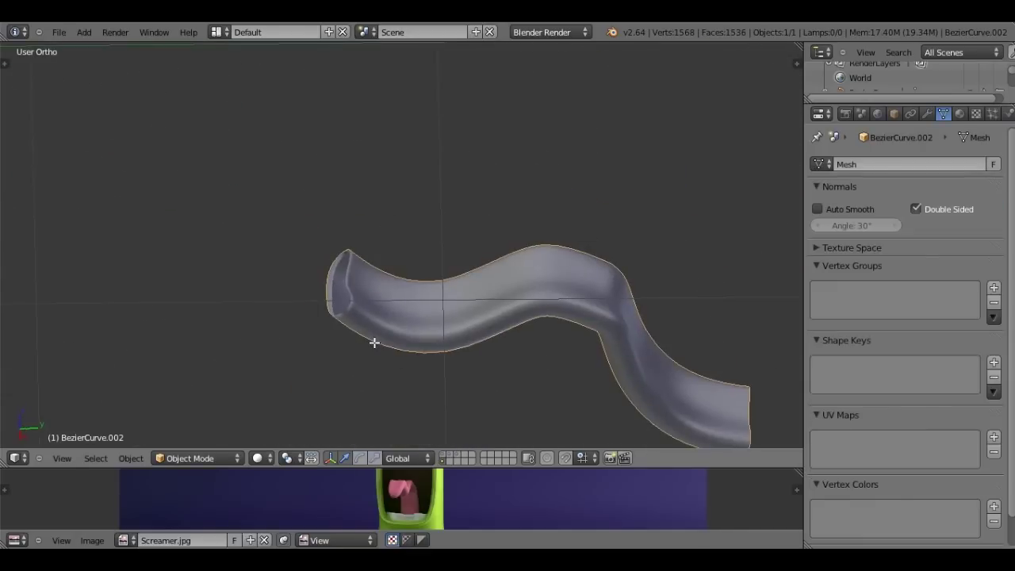
{"action": "key", "text": "Tab"}
{"action": "mouse_move", "coordinate": [555, 285]}
{"action": "middle_mouse_down"}
{"action": "mouse_move", "coordinate": [592, 260]}
{"action": "mouse_move", "coordinate": [679, 278]}
{"action": "mouse_move", "coordinate": [396, 278]}
{"action": "mouse_move", "coordinate": [402, 269]}
{"action": "mouse_move", "coordinate": [417, 279]}
{"action": "middle_mouse_up"}
{"action": "key", "text": "KP_3"}
{"action": "key", "text": "z"}
{"action": "key", "text": "a"}
{"action": "key", "text": "c"}
{"action": "left_click_drag", "start_coordinate": [475, 272], "coordinate": [502, 310]}
{"action": "key", "text": "Escape"}
- Smooth the bend section and thin it slightly with Alt+S to 1.064
{"action": "key", "text": "w"}
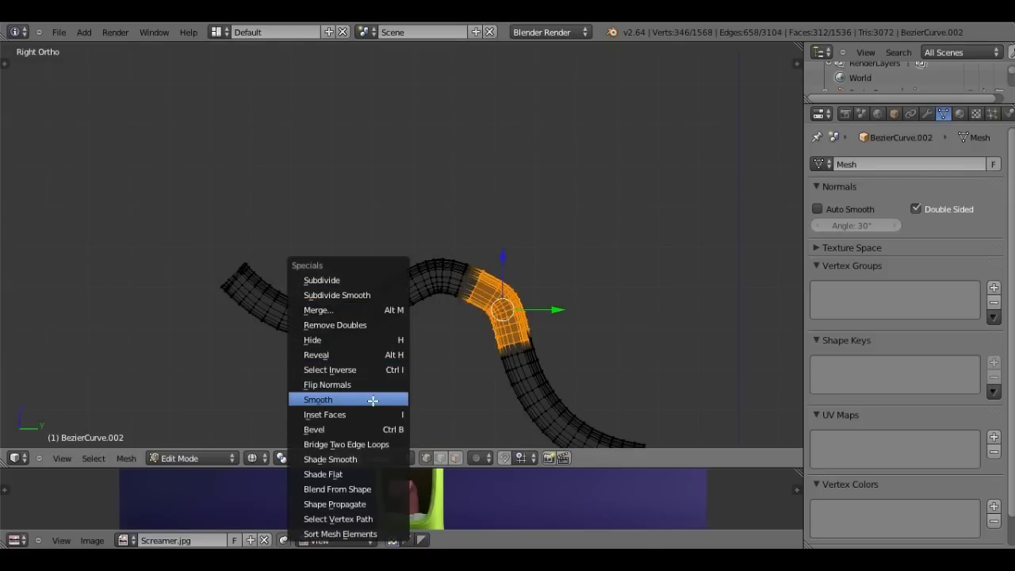
{"action": "left_click", "coordinate": [372, 399]}
{"action": "key", "text": "s"}
{"action": "right_click", "coordinate": [590, 319]}
{"action": "key", "text": "alt+s"}
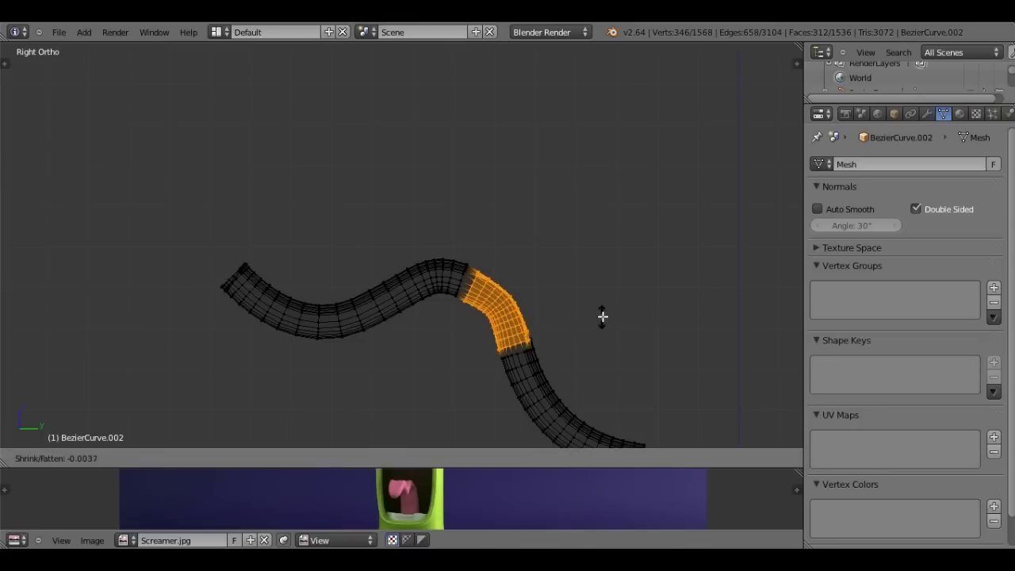
{"action": "left_click", "coordinate": [588, 314]}
{"action": "key", "text": "Tab"}
- Add a Subdivision Surface modifier at view level 2 to the tube
{"action": "key", "text": "z"}
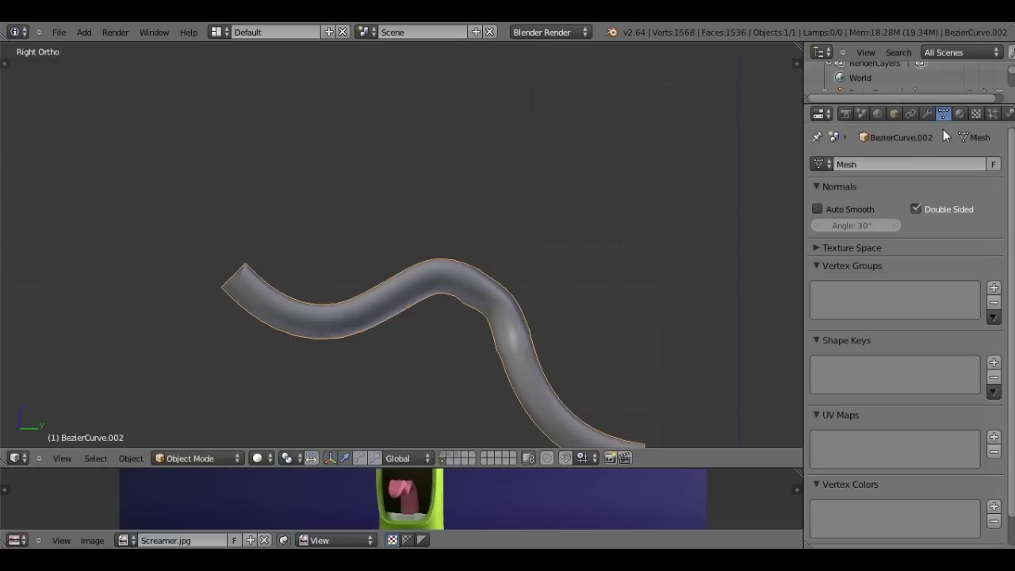
{"action": "left_click", "coordinate": [960, 114]}
{"action": "left_click", "coordinate": [927, 114]}
{"action": "left_click", "coordinate": [896, 164]}
{"action": "left_click", "coordinate": [713, 406]}
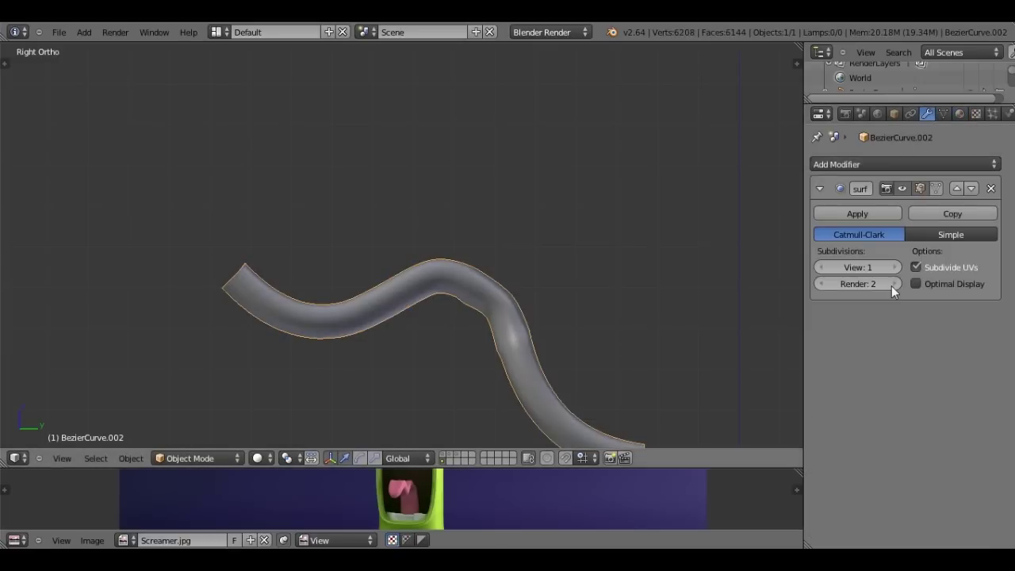
- Select the edge loops and faces across the tube's bend section
{"action": "key", "text": "Tab"}
{"action": "scroll", "coordinate": [546, 214], "scroll_direction": "up", "scroll_amount": 3}
{"action": "scroll", "coordinate": [545, 215], "scroll_direction": "up", "scroll_amount": 2}
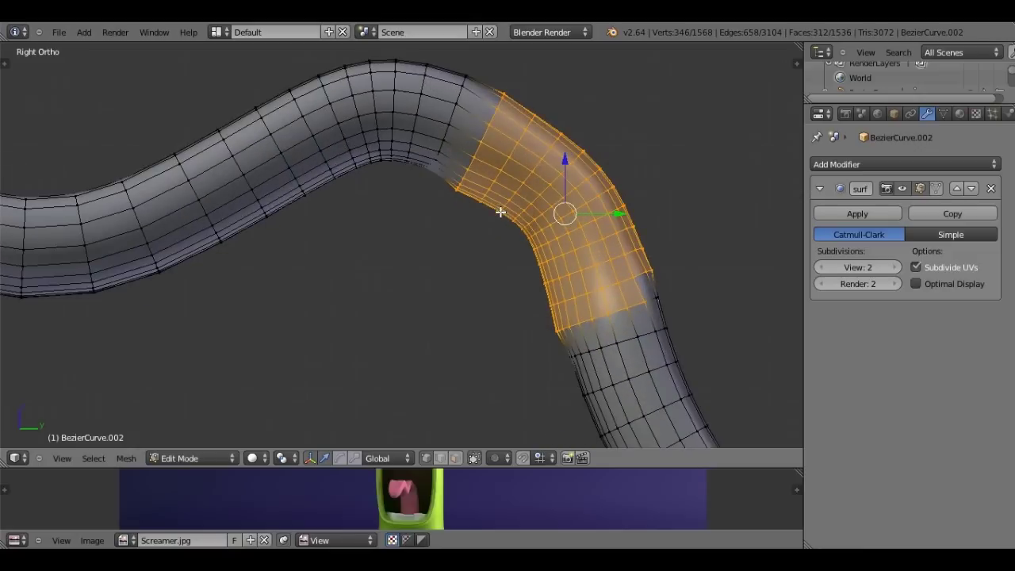
{"action": "scroll", "coordinate": [479, 170], "scroll_direction": "up", "scroll_amount": 1}
{"action": "scroll", "coordinate": [558, 201], "scroll_direction": "up", "scroll_amount": 1}
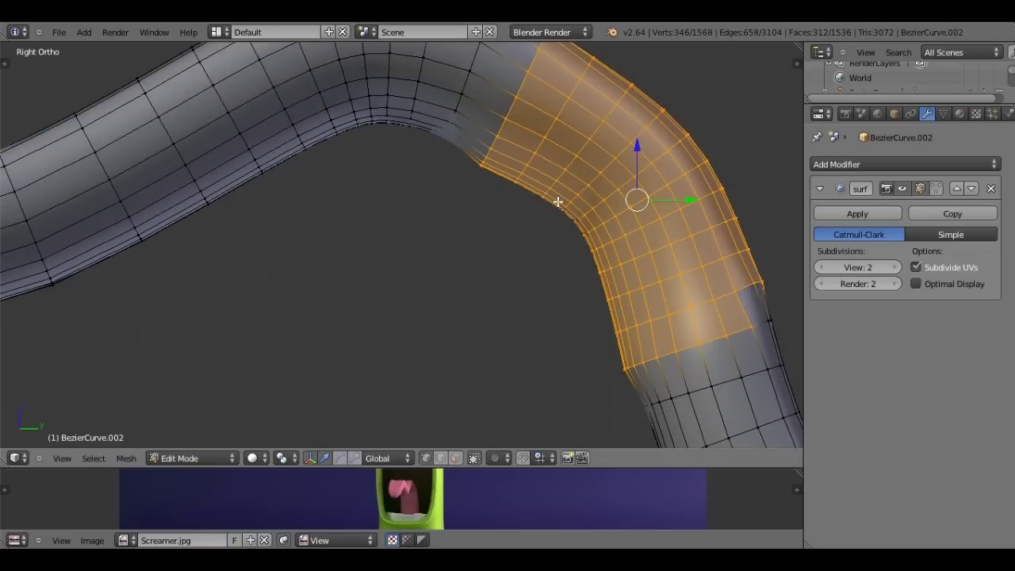
{"action": "right_click", "coordinate": [498, 130], "text": "alt"}
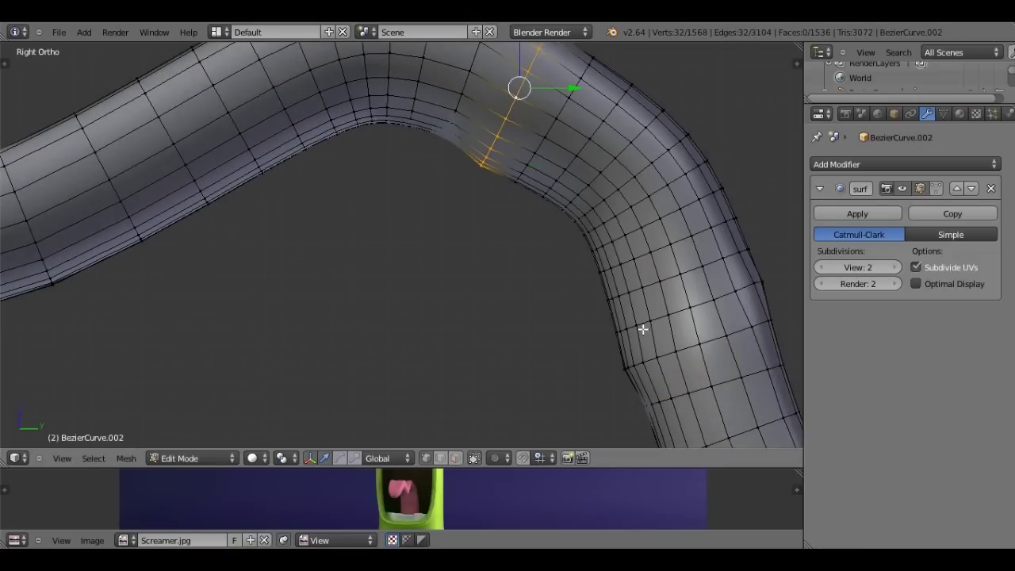
{"action": "right_click", "coordinate": [642, 329], "text": "alt+shift"}
{"action": "scroll", "coordinate": [642, 330], "scroll_direction": "down", "scroll_amount": 1}
{"action": "key", "text": "c"}
{"action": "key", "text": "z"}
{"action": "mouse_move", "coordinate": [507, 217]}
{"action": "left_mouse_down"}
{"action": "mouse_move", "coordinate": [580, 97]}
{"action": "mouse_move", "coordinate": [545, 316]}
{"action": "mouse_move", "coordinate": [679, 224]}
{"action": "mouse_move", "coordinate": [612, 272]}
{"action": "mouse_move", "coordinate": [654, 172]}
{"action": "left_mouse_up"}
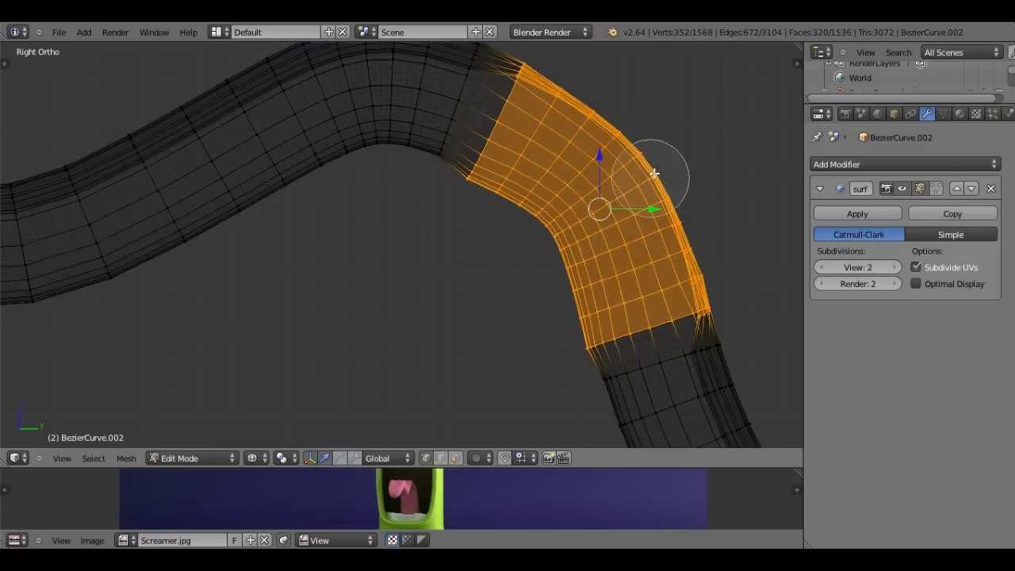
{"action": "right_click", "coordinate": [710, 181]}
- Slightly fatten the selected bend section with Alt+S
{"action": "key", "text": "z"}
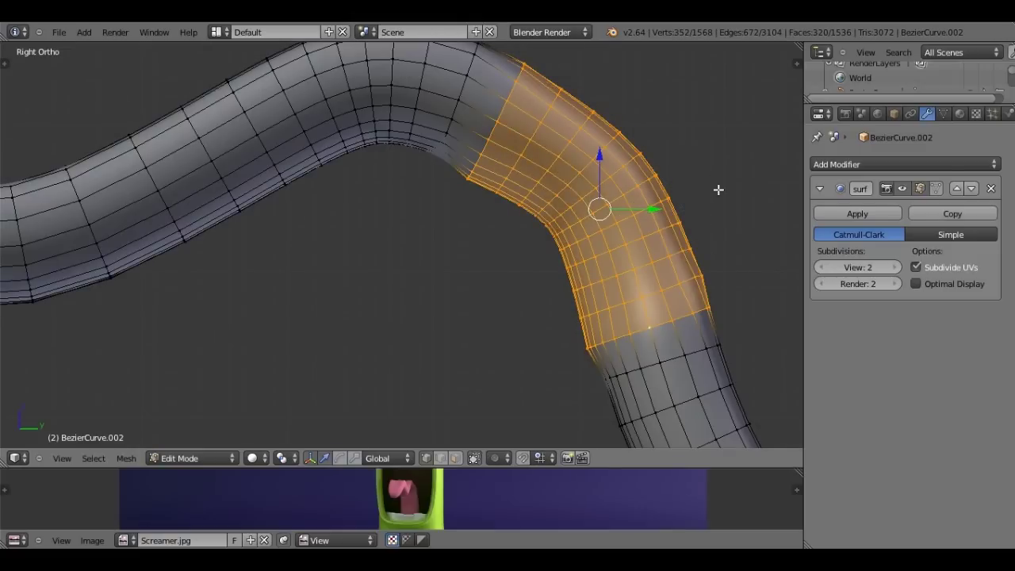
{"action": "key", "text": "s"}
{"action": "right_click", "coordinate": [717, 195]}
{"action": "key", "text": "alt+s"}
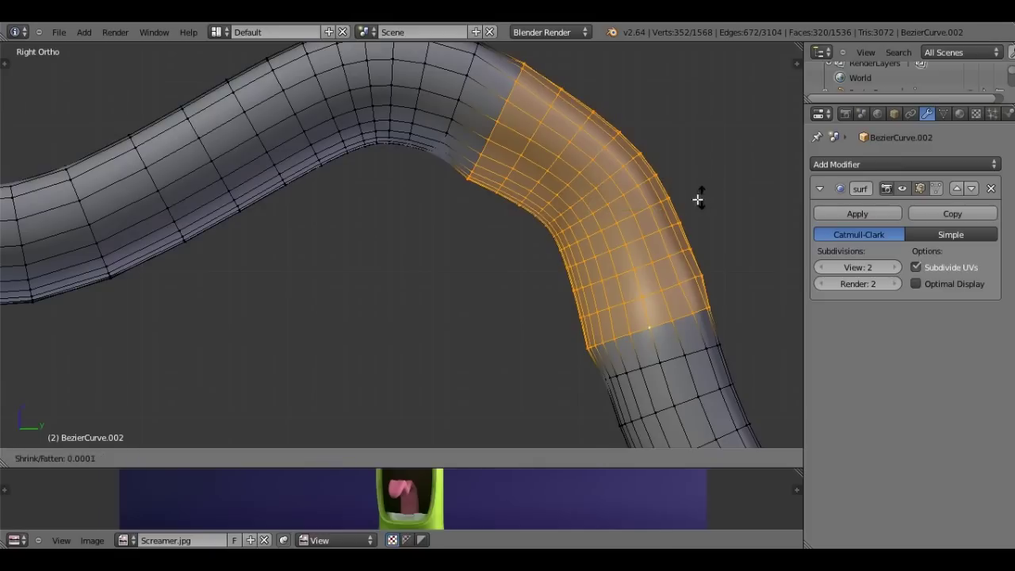
{"action": "right_click", "coordinate": [656, 207]}
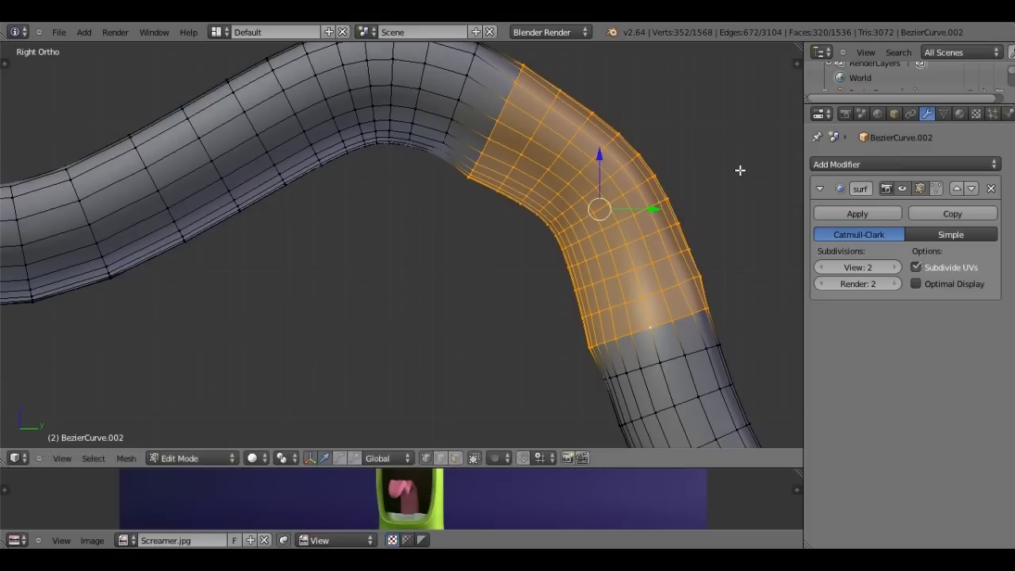
{"action": "scroll", "coordinate": [740, 170], "scroll_direction": "down", "scroll_amount": 2}
{"action": "key", "text": "alt+s"}
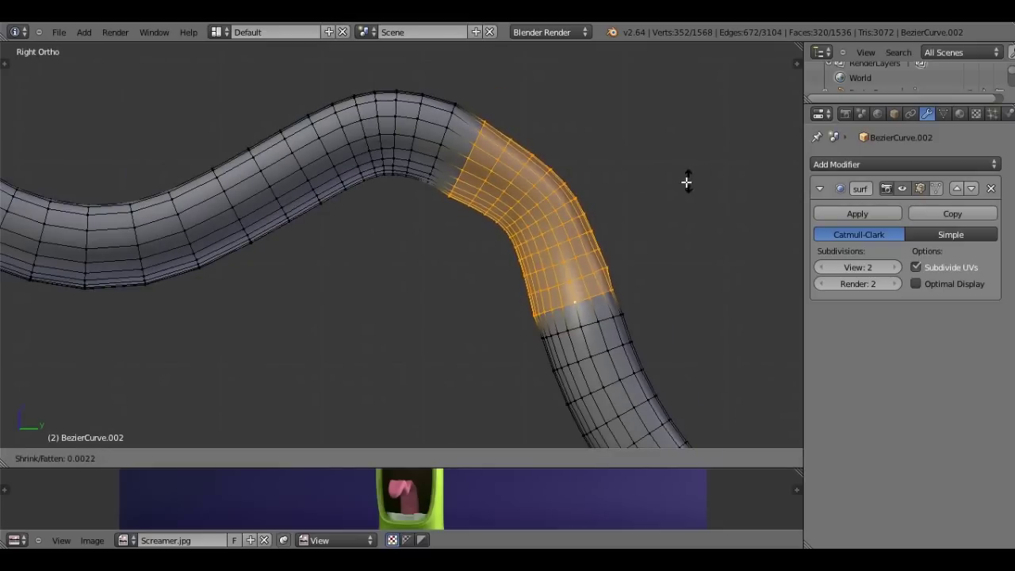
{"action": "left_click", "coordinate": [677, 184]}
{"action": "key", "text": "Tab"}
- Select one edge loop at the bend and try moving it, then cancel
{"action": "scroll", "coordinate": [451, 177], "scroll_direction": "down", "scroll_amount": 2}
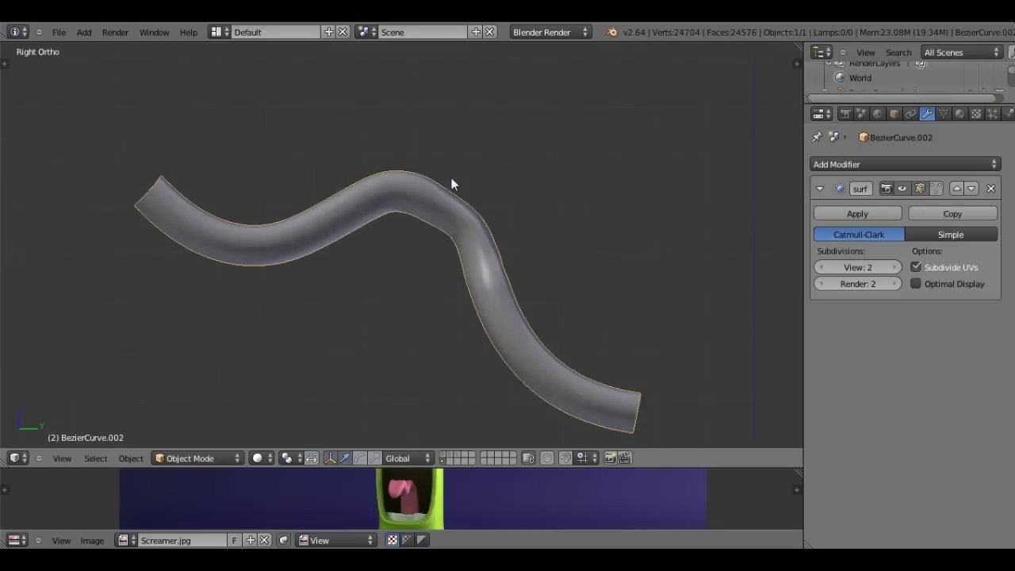
{"action": "scroll", "coordinate": [442, 193], "scroll_direction": "up", "scroll_amount": 1}
{"action": "scroll", "coordinate": [442, 193], "scroll_direction": "up", "scroll_amount": 1}
{"action": "key", "text": "Tab"}
{"action": "right_click", "coordinate": [453, 172], "text": "alt"}
{"action": "key", "text": "g"}
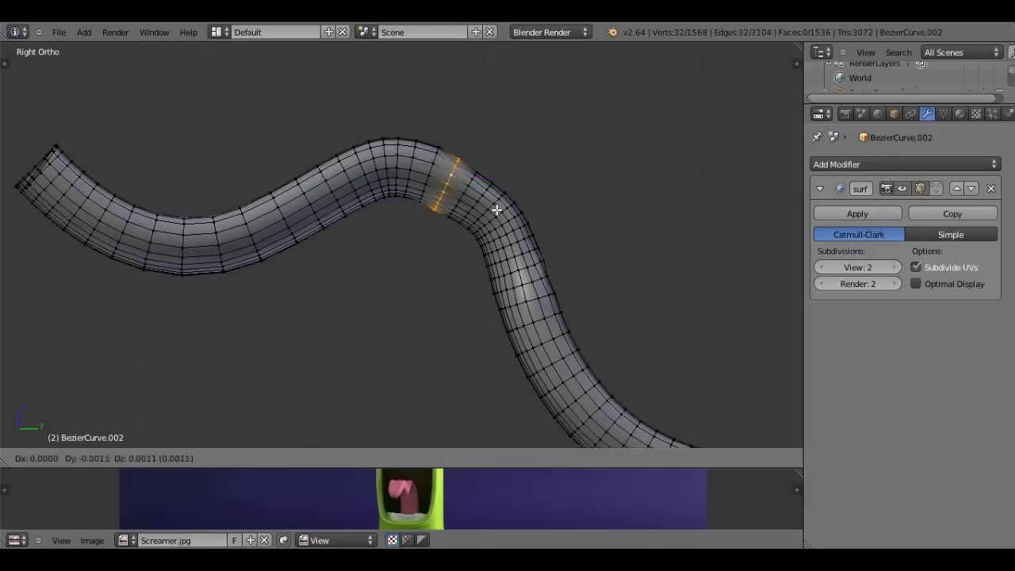
{"action": "key", "text": "Escape"}
{"action": "key", "text": "Tab"}
- Orbit around the smoothed tube and view it through the scene camera
{"action": "mouse_move", "coordinate": [496, 207]}
{"action": "middle_mouse_down"}
{"action": "mouse_move", "coordinate": [318, 259]}
{"action": "mouse_move", "coordinate": [630, 261]}
{"action": "mouse_move", "coordinate": [413, 197]}
{"action": "mouse_move", "coordinate": [501, 285]}
{"action": "mouse_move", "coordinate": [476, 265]}
{"action": "mouse_move", "coordinate": [450, 315]}
{"action": "middle_mouse_up"}
{"action": "key", "text": "Tab"}
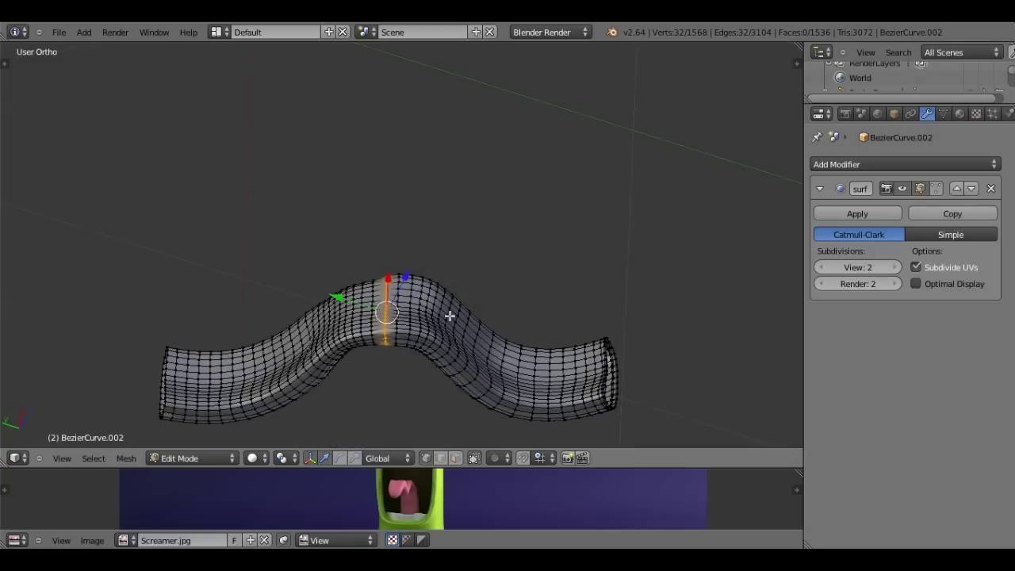
{"action": "middle_click_drag", "start_coordinate": [449, 316], "coordinate": [258, 249]}
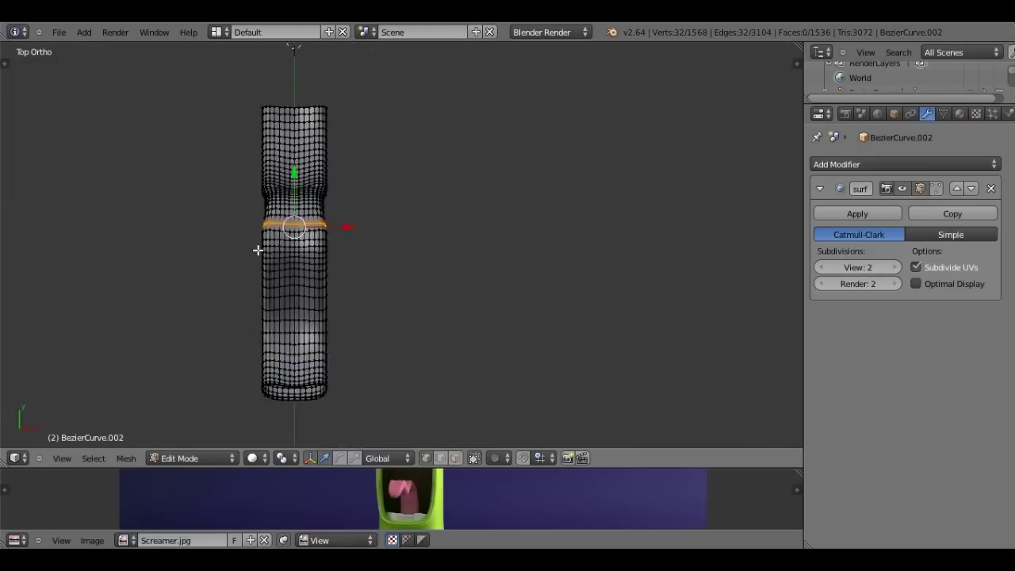
{"action": "scroll", "coordinate": [259, 249], "scroll_direction": "down", "scroll_amount": 2}
{"action": "key", "text": "Tab"}
{"action": "middle_click_drag", "start_coordinate": [317, 336], "coordinate": [283, 229]}
{"action": "key", "text": "KP_0"}
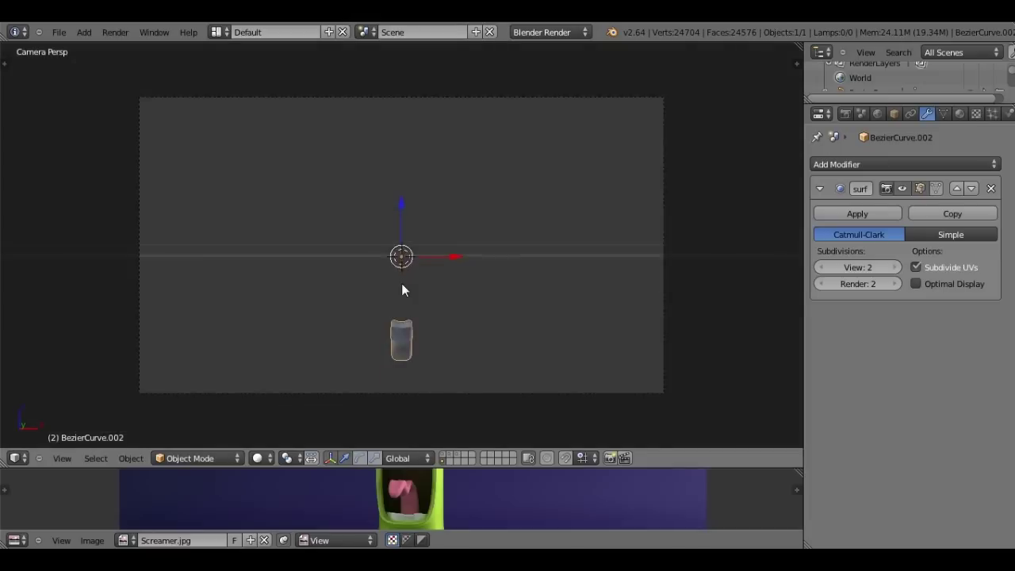
- Show the screaming head's layer, select the head, and view it through the camera in perspective
{"action": "mouse_move", "coordinate": [401, 290]}
{"action": "middle_mouse_down"}
{"action": "mouse_move", "coordinate": [408, 307]}
{"action": "mouse_move", "coordinate": [419, 180]}
{"action": "mouse_move", "coordinate": [435, 255]}
{"action": "middle_mouse_up"}
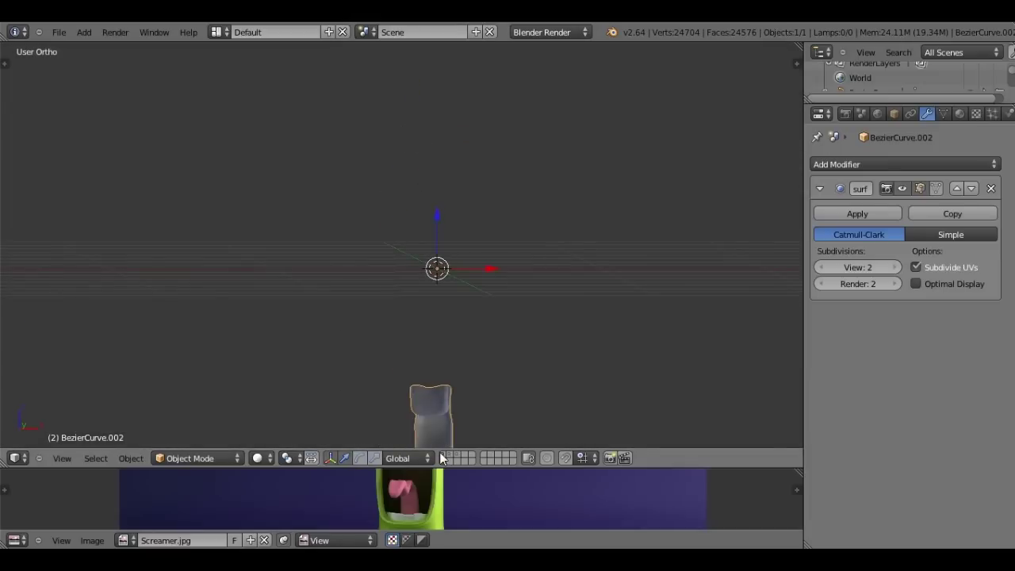
{"action": "left_click", "coordinate": [444, 455]}
{"action": "right_click", "coordinate": [462, 261]}
{"action": "scroll", "coordinate": [519, 260], "scroll_direction": "down", "scroll_amount": 2}
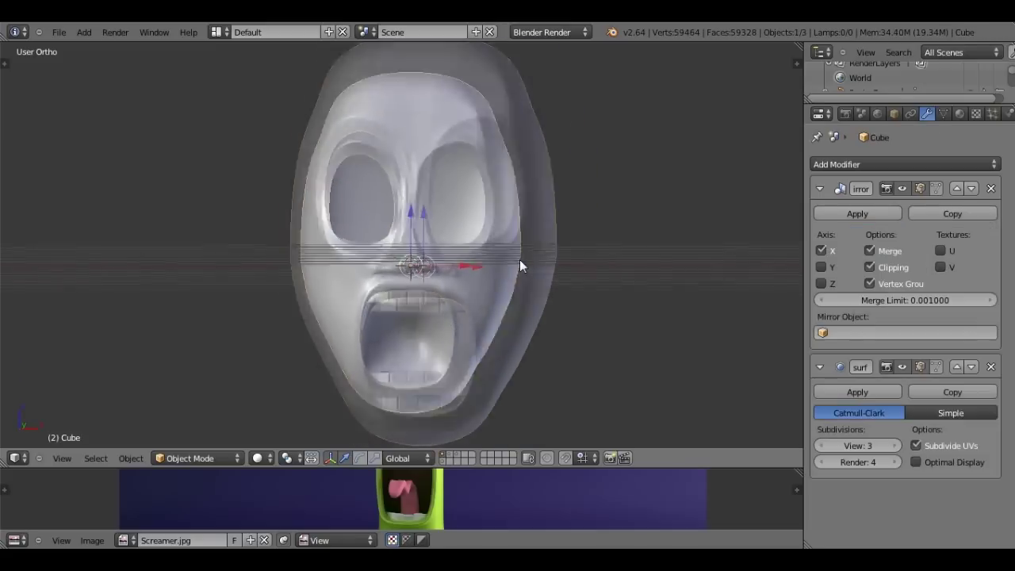
{"action": "scroll", "coordinate": [512, 252], "scroll_direction": "down", "scroll_amount": 2}
{"action": "middle_click_drag", "start_coordinate": [512, 252], "coordinate": [484, 271]}
{"action": "key", "text": "KP_5"}
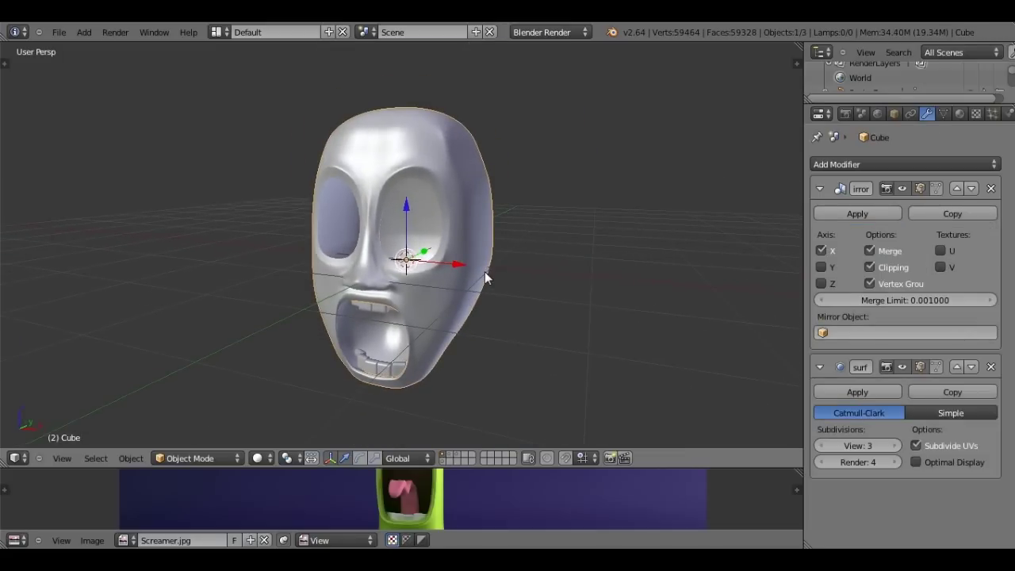
{"action": "key", "text": "KP_0"}
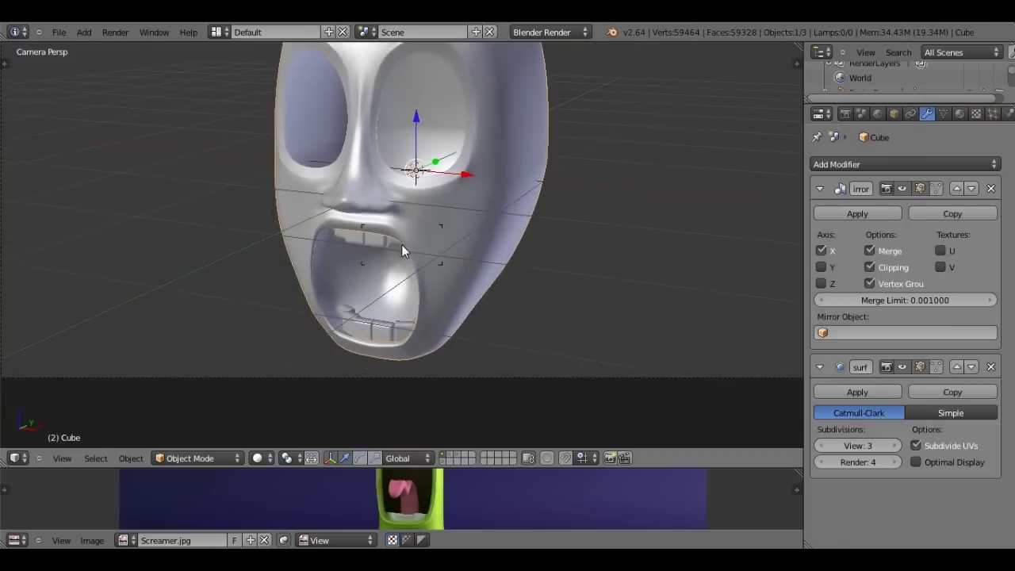
- Zoom in on the open mouth and select the tongue inside it
{"action": "scroll", "coordinate": [402, 244], "scroll_direction": "down", "scroll_amount": 5}
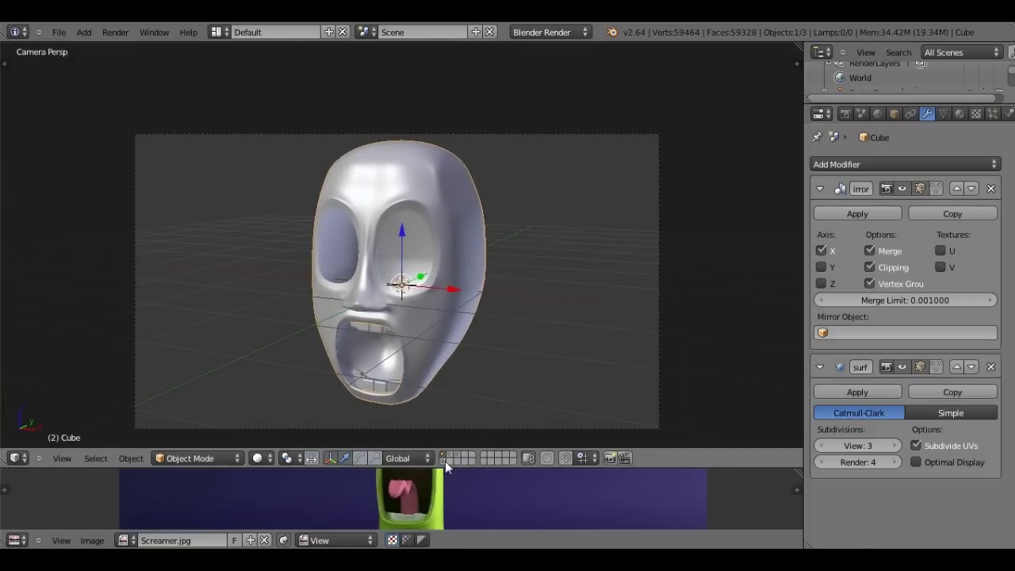
{"action": "scroll", "coordinate": [412, 357], "scroll_direction": "up", "scroll_amount": 5}
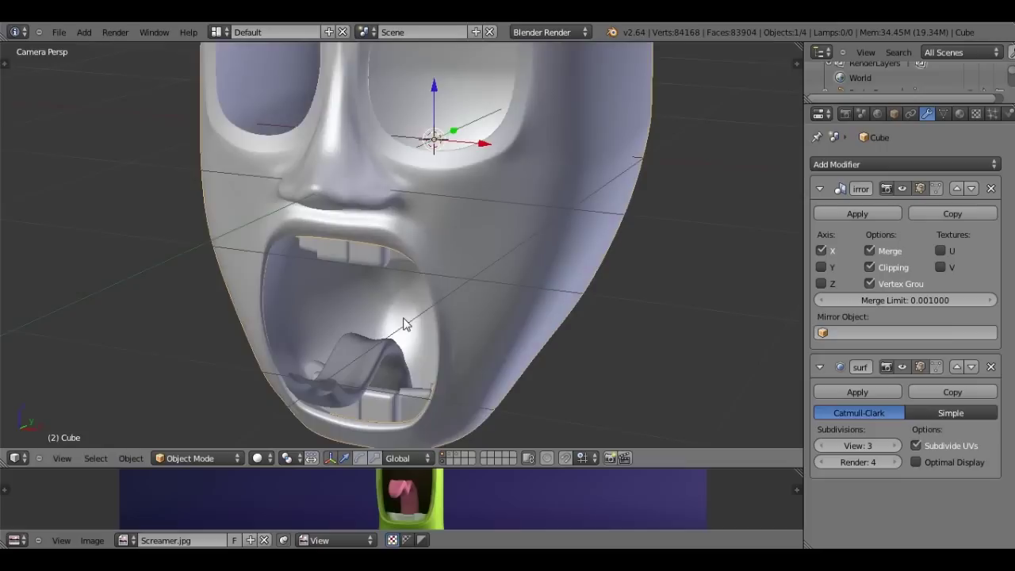
{"action": "scroll", "coordinate": [403, 324], "scroll_direction": "up", "scroll_amount": 2}
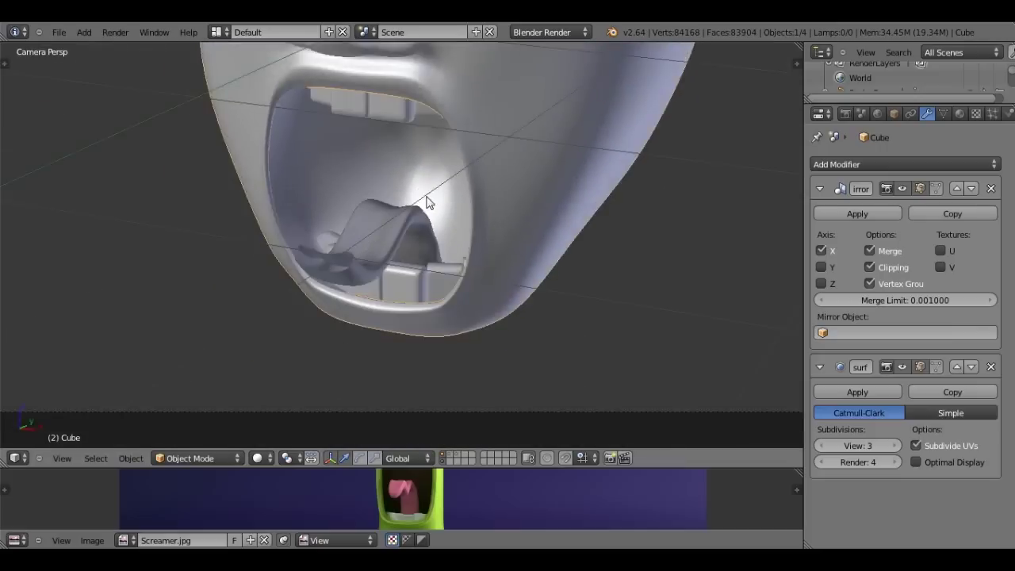
{"action": "scroll", "coordinate": [412, 272], "scroll_direction": "up", "scroll_amount": 2}
{"action": "scroll", "coordinate": [412, 272], "scroll_direction": "up", "scroll_amount": 2}
{"action": "scroll", "coordinate": [449, 169], "scroll_direction": "up", "scroll_amount": 1}
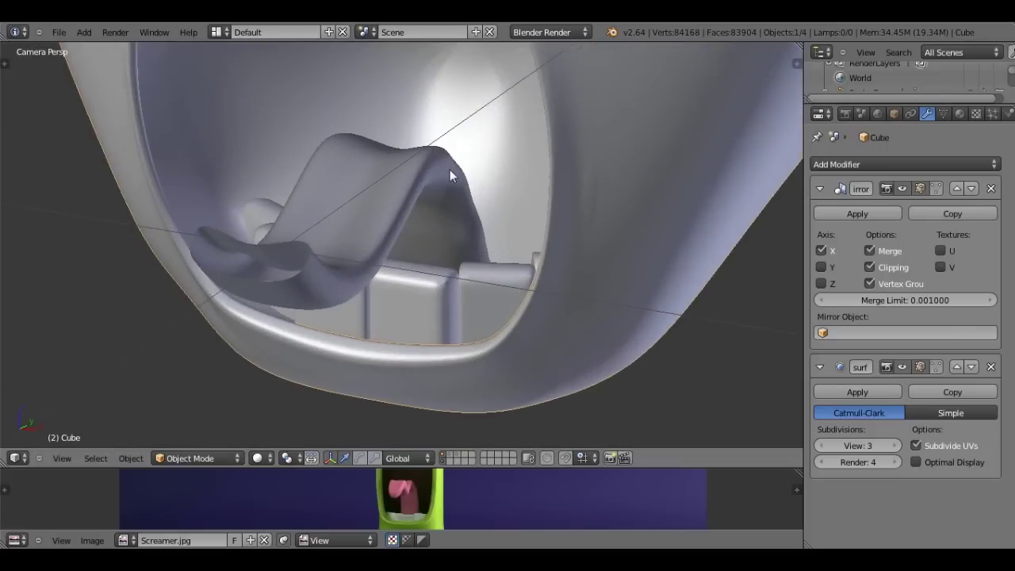
{"action": "right_click", "coordinate": [473, 179]}
- Delete the old tongue and select the original tongue curve on its layer
{"action": "key", "text": "x"}
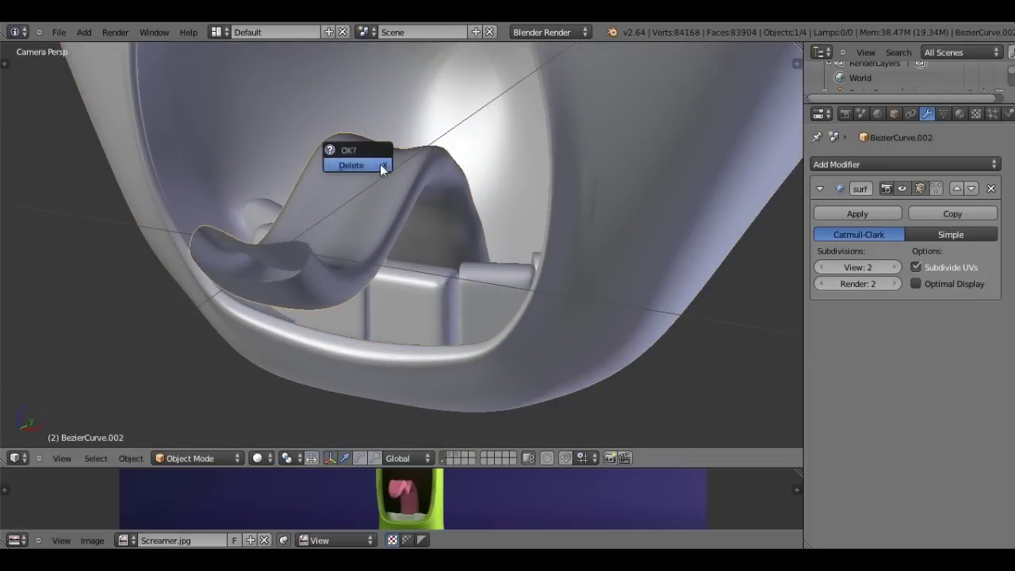
{"action": "left_click", "coordinate": [380, 164]}
{"action": "left_click", "coordinate": [452, 456]}
{"action": "scroll", "coordinate": [437, 228], "scroll_direction": "down", "scroll_amount": 5}
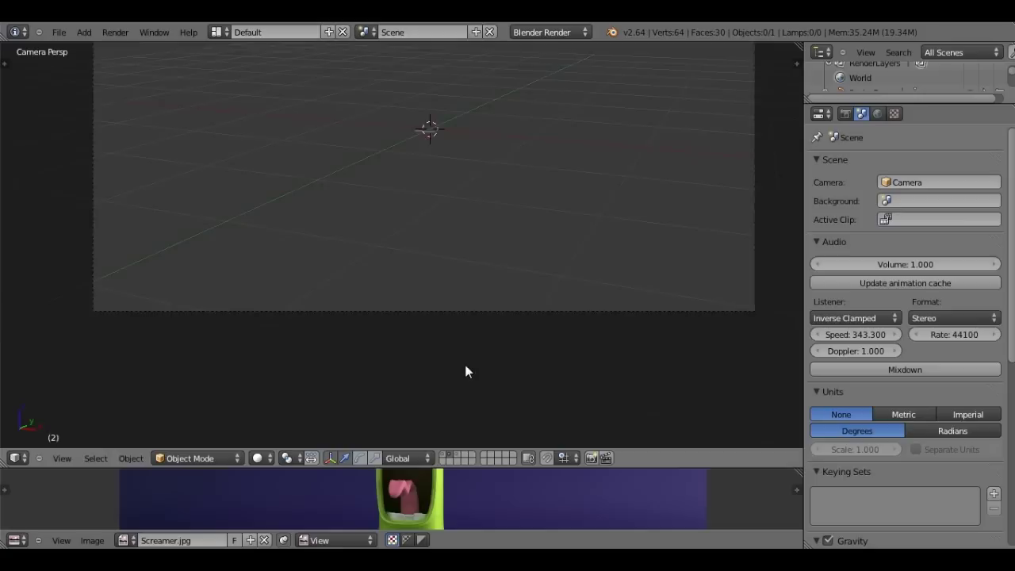
{"action": "scroll", "coordinate": [462, 405], "scroll_direction": "up", "scroll_amount": 2}
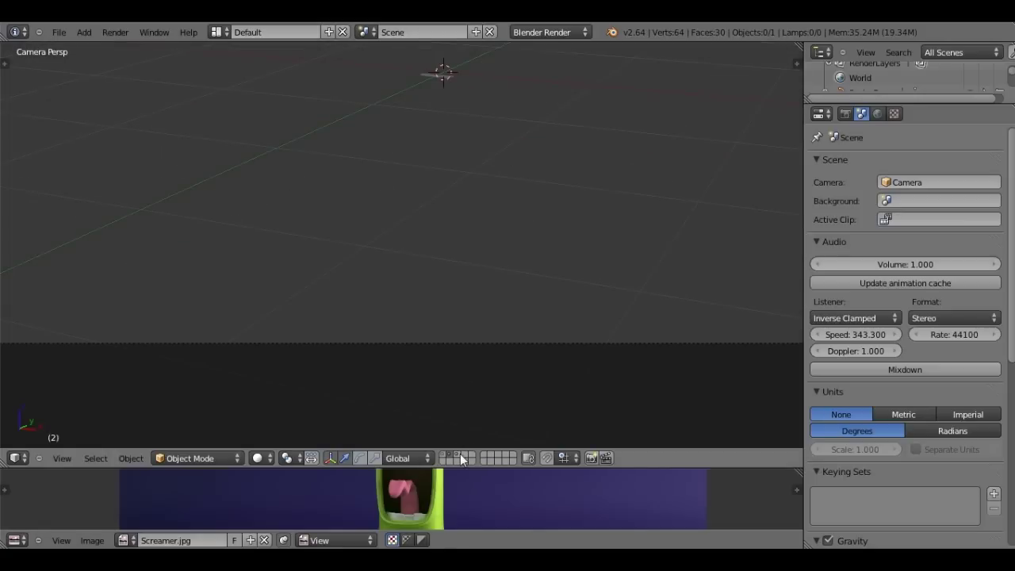
{"action": "left_click", "coordinate": [460, 458]}
- Duplicate the tongue curve in place and convert the copy into a mesh
{"action": "key", "text": "g"}
{"action": "right_click", "coordinate": [436, 252]}
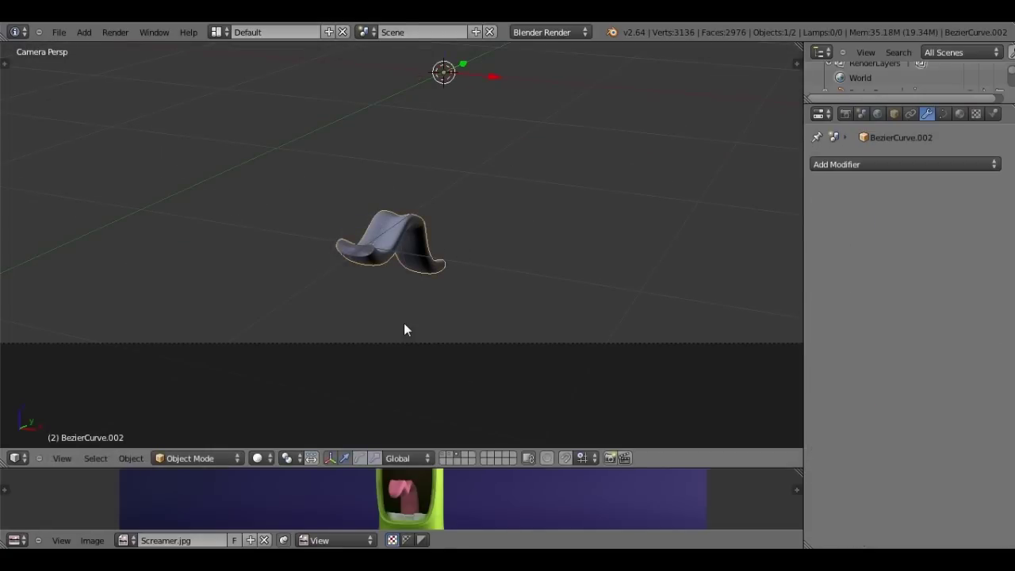
{"action": "key", "text": "alt+c"}
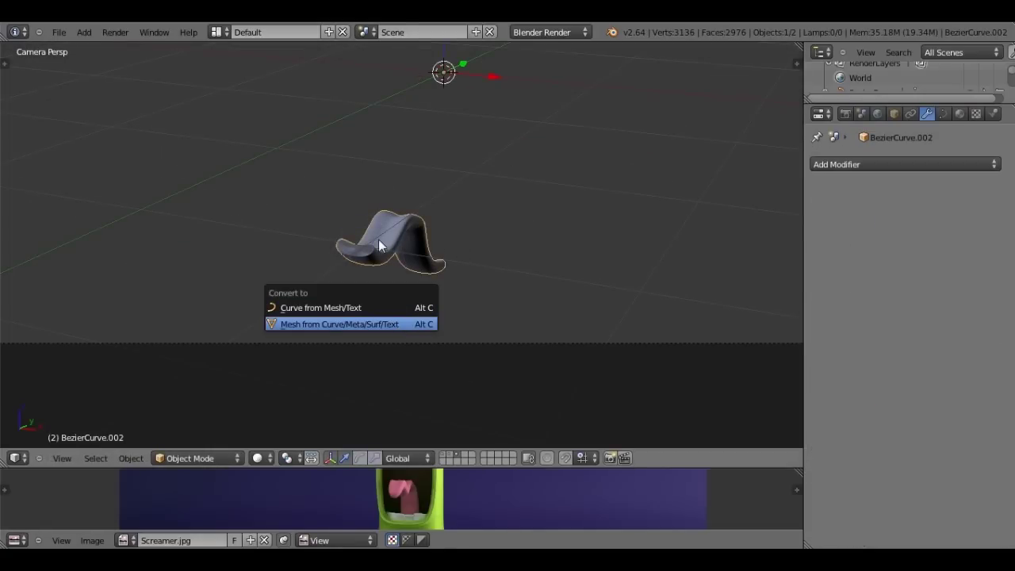
{"action": "left_click", "coordinate": [398, 326]}
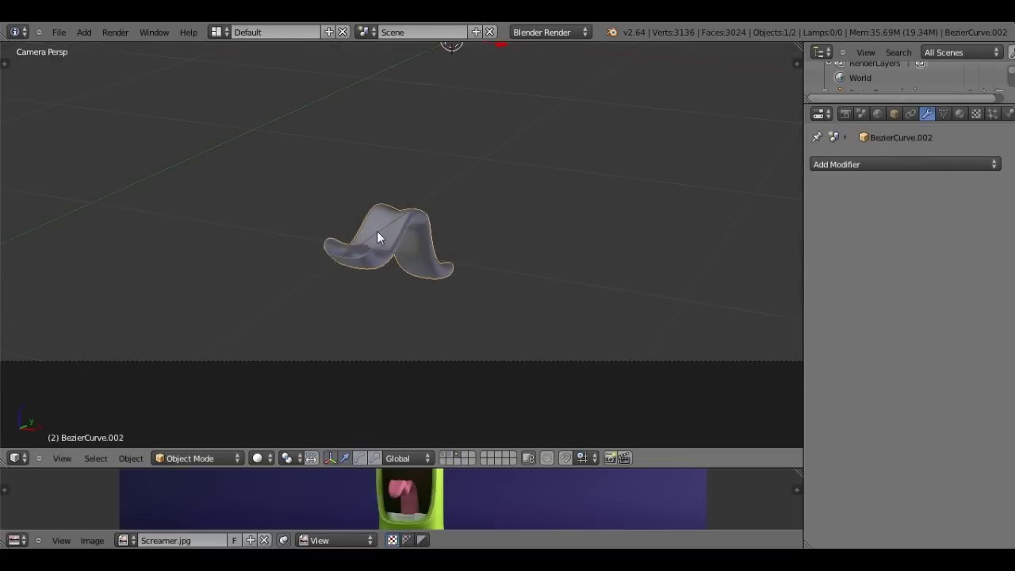
- Move the tongue mesh to the head's layer and display both layers together
{"action": "key", "text": "KP_0"}
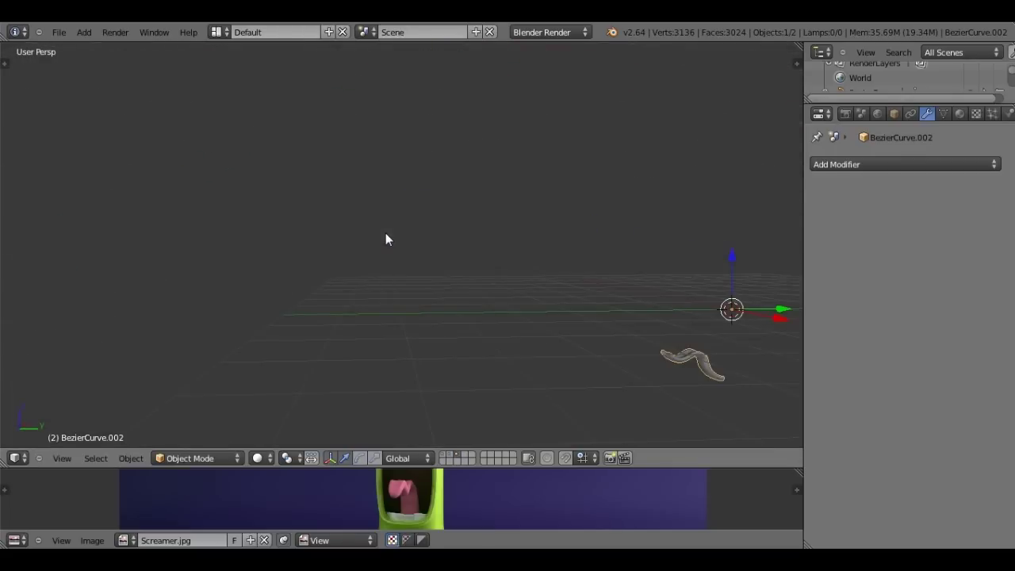
{"action": "key", "text": "KP_Decimal"}
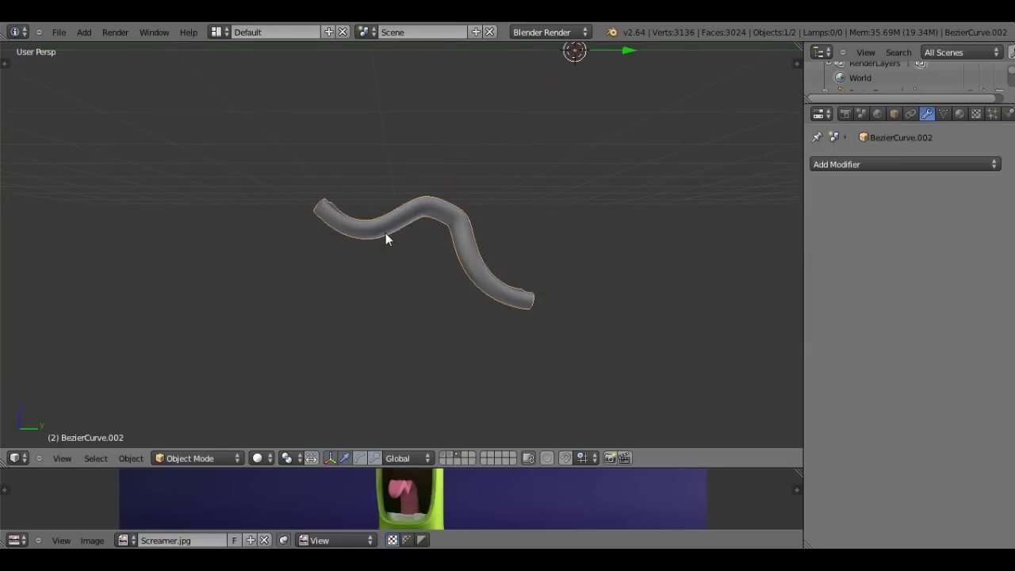
{"action": "key", "text": "KP_3"}
{"action": "key", "text": "m"}
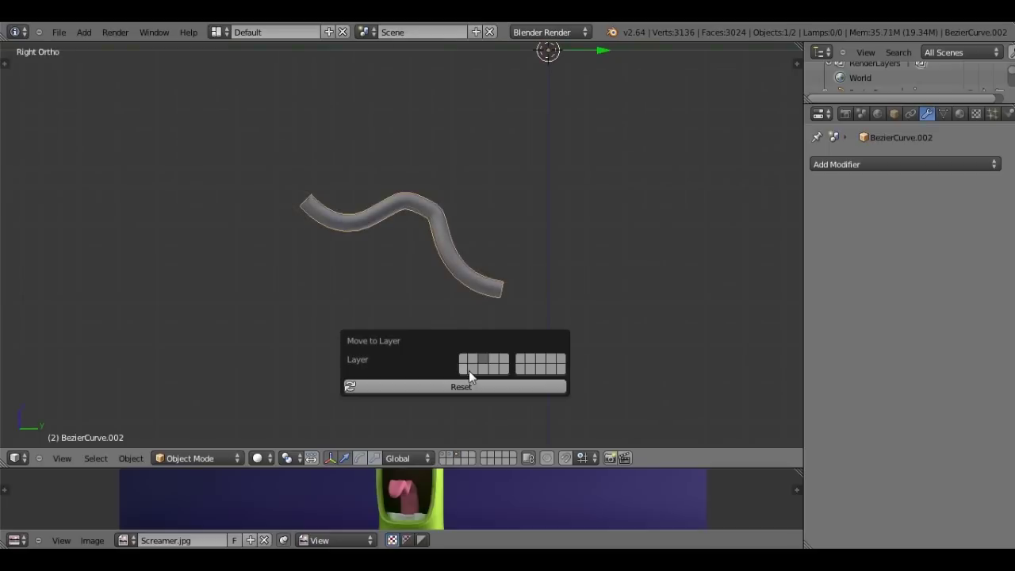
{"action": "left_click", "coordinate": [466, 371]}
{"action": "left_click", "coordinate": [441, 462]}
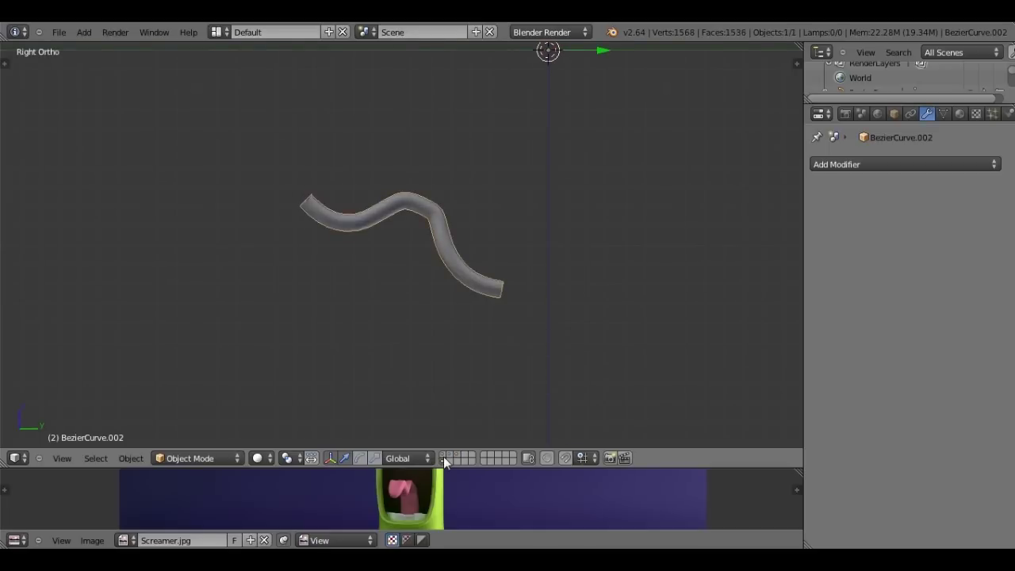
{"action": "left_click", "coordinate": [443, 455], "text": "shift"}
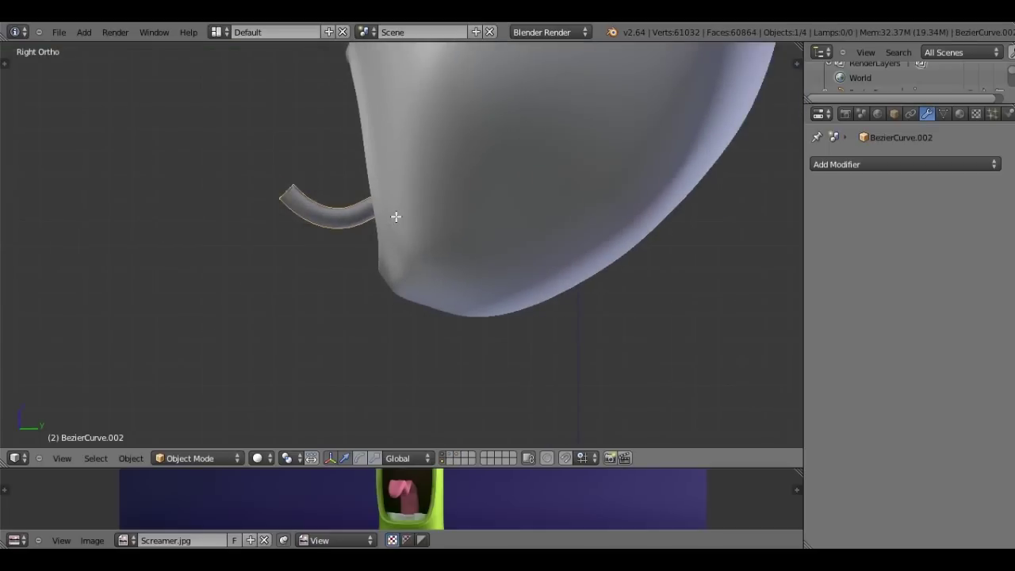
- Scale the whole tongue mesh down to about 0.72, then zoom in on its end
{"action": "key", "text": "Tab"}
{"action": "mouse_move", "coordinate": [407, 225]}
{"action": "middle_mouse_down"}
{"action": "mouse_move", "coordinate": [630, 254]}
{"action": "mouse_move", "coordinate": [686, 248]}
{"action": "middle_mouse_up"}
{"action": "key", "text": "Tab"}
{"action": "key", "text": "Tab"}
{"action": "key", "text": "s"}
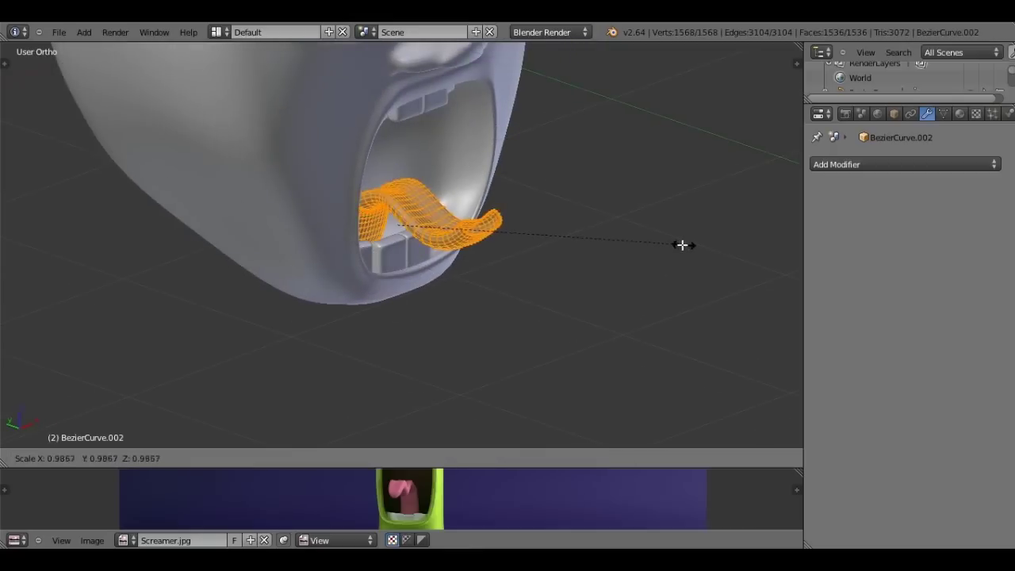
{"action": "left_click", "coordinate": [604, 236]}
{"action": "scroll", "coordinate": [604, 236], "scroll_direction": "up", "scroll_amount": 4}
{"action": "scroll", "coordinate": [604, 236], "scroll_direction": "up", "scroll_amount": 3}
{"action": "mouse_move", "coordinate": [604, 236]}
{"action": "middle_mouse_down"}
{"action": "mouse_move", "coordinate": [309, 218]}
{"action": "mouse_move", "coordinate": [342, 245]}
{"action": "mouse_move", "coordinate": [303, 239]}
{"action": "mouse_move", "coordinate": [373, 320]}
{"action": "mouse_move", "coordinate": [328, 351]}
{"action": "mouse_move", "coordinate": [311, 283]}
{"action": "middle_mouse_up"}
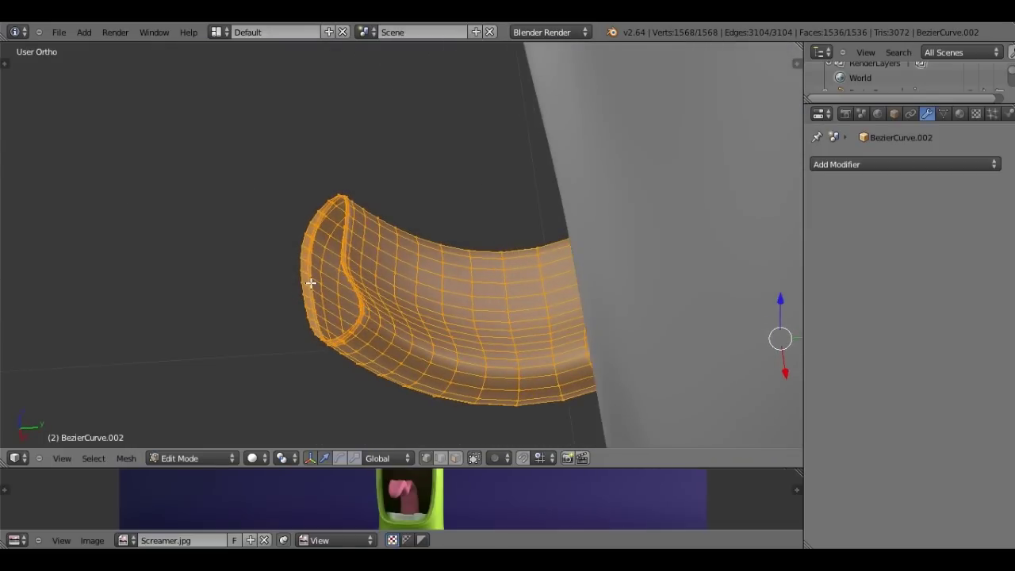
- Delete the ring of vertices at the tongue's open end
{"action": "right_click", "coordinate": [310, 276], "text": "alt"}
{"action": "key", "text": "x"}
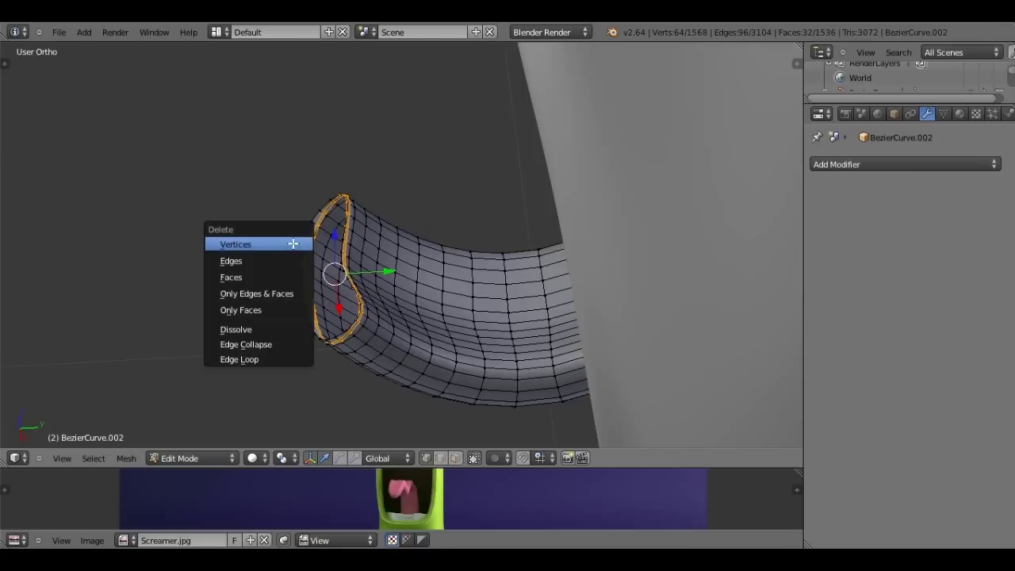
{"action": "left_click", "coordinate": [294, 244]}
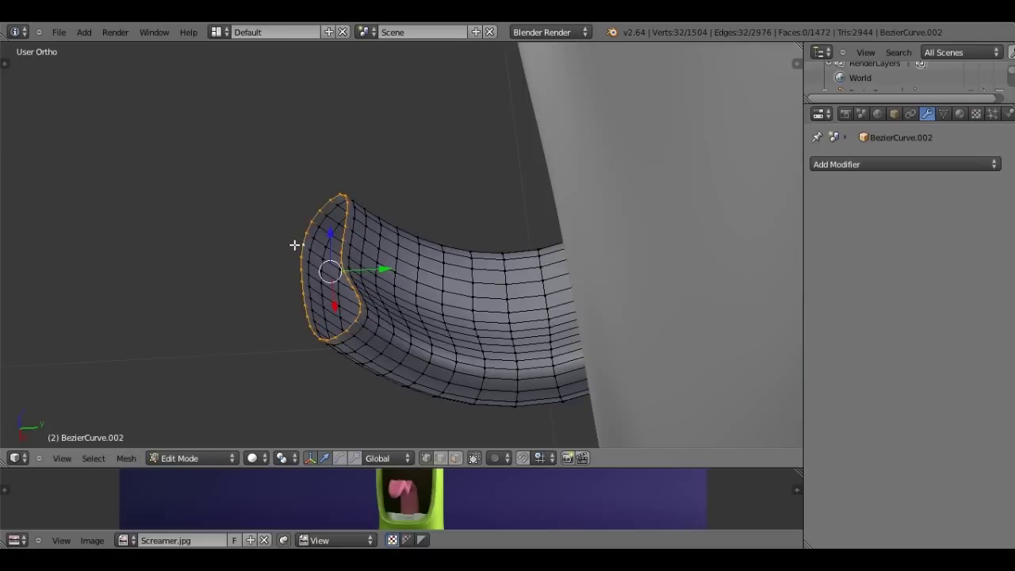
{"action": "key", "text": "KP_3"}
{"action": "scroll", "coordinate": [304, 245], "scroll_direction": "down", "scroll_amount": 2}
- Extrude the open end outward and adjust the end ring
{"action": "key", "text": "e"}
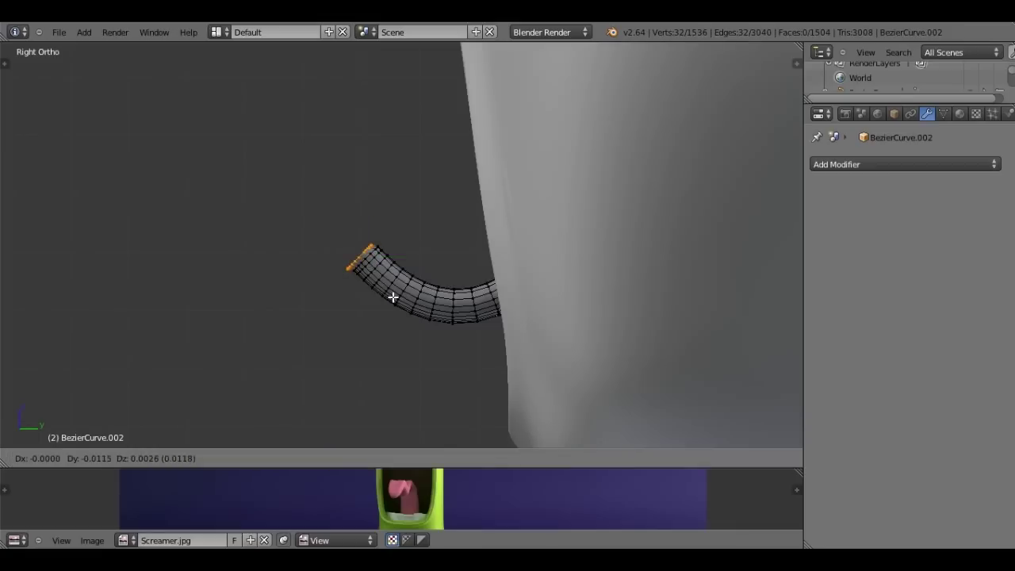
{"action": "left_click", "coordinate": [394, 295]}
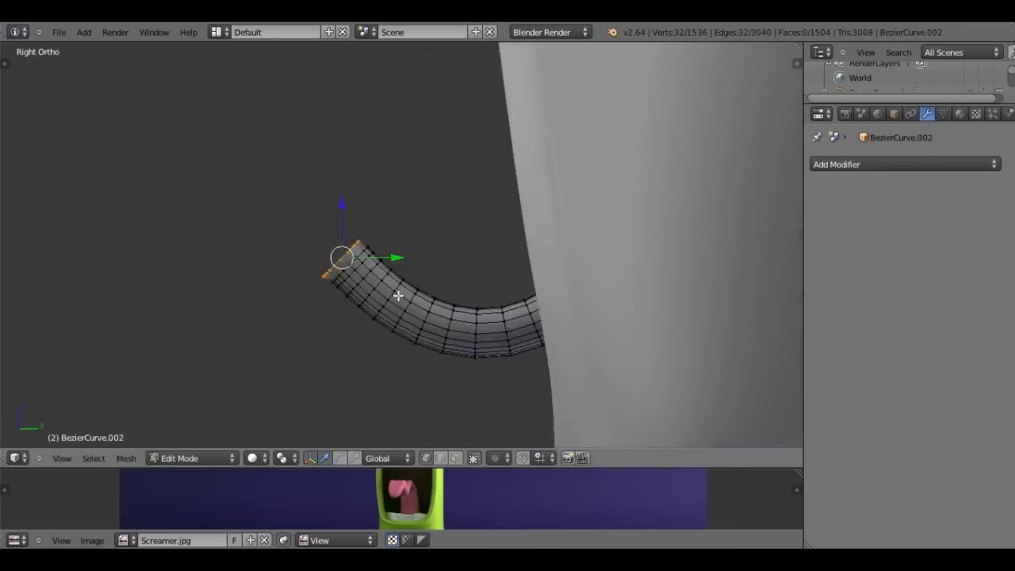
{"action": "scroll", "coordinate": [526, 301], "scroll_direction": "up", "scroll_amount": 3}
{"action": "scroll", "coordinate": [523, 300], "scroll_direction": "up", "scroll_amount": 2}
{"action": "key", "text": "g"}
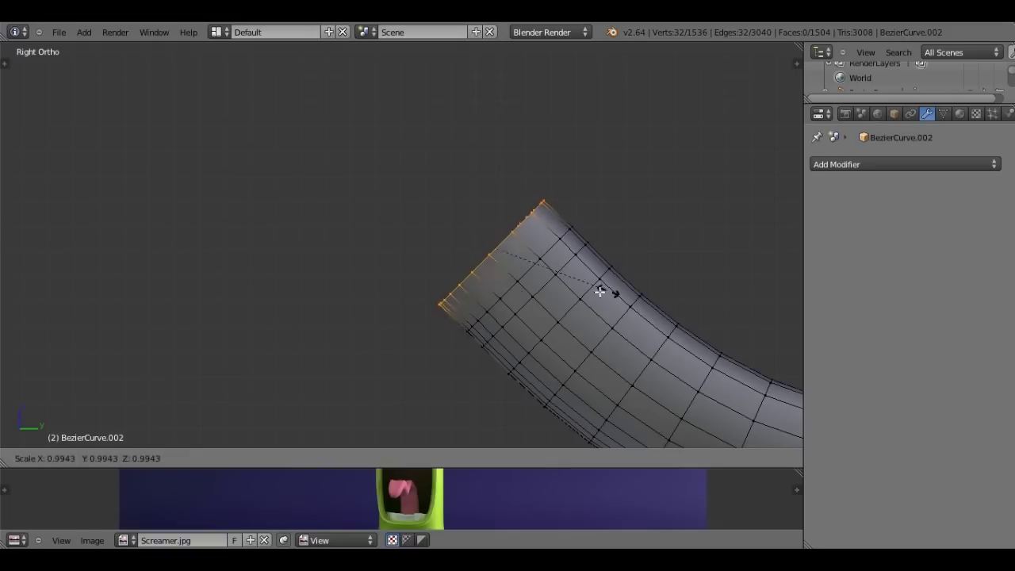
{"action": "left_click", "coordinate": [600, 292]}
- Extrude two more rings, shrinking each one to taper the tongue tip
{"action": "key", "text": "e"}
{"action": "left_click", "coordinate": [579, 274]}
{"action": "key", "text": "s"}
{"action": "left_click", "coordinate": [569, 267]}
{"action": "key", "text": "e"}
{"action": "left_click", "coordinate": [563, 257]}
{"action": "key", "text": "s"}
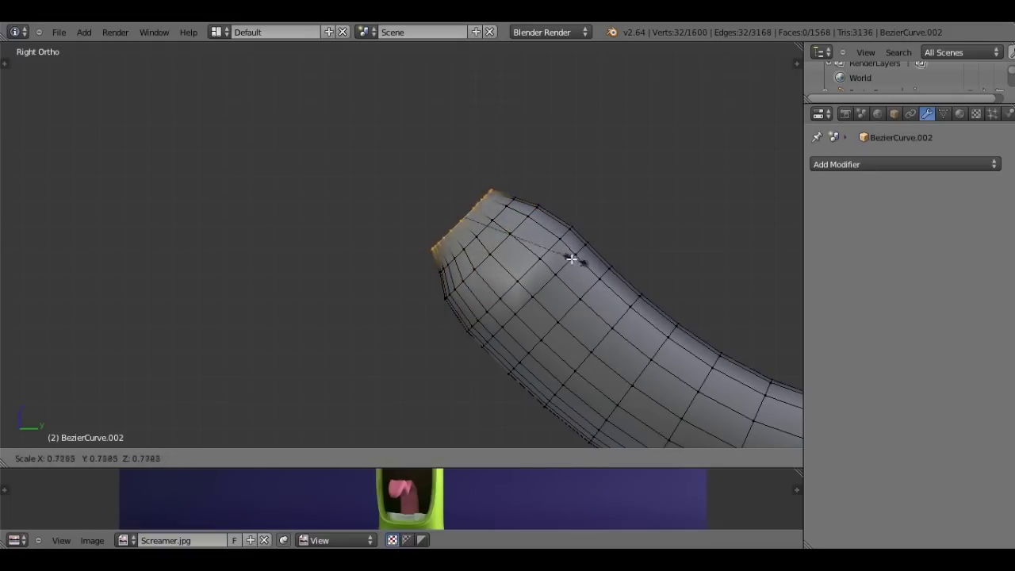
{"action": "left_click", "coordinate": [525, 251]}
{"action": "mouse_move", "coordinate": [525, 251]}
{"action": "middle_mouse_down"}
{"action": "mouse_move", "coordinate": [607, 283]}
{"action": "mouse_move", "coordinate": [539, 276]}
{"action": "mouse_move", "coordinate": [444, 213]}
{"action": "mouse_move", "coordinate": [447, 222]}
{"action": "mouse_move", "coordinate": [474, 211]}
{"action": "middle_mouse_up"}
- Cap the tip with a face, then circle-select and smooth the tip vertices
{"action": "key", "text": "f"}
{"action": "key", "text": "KP_3"}
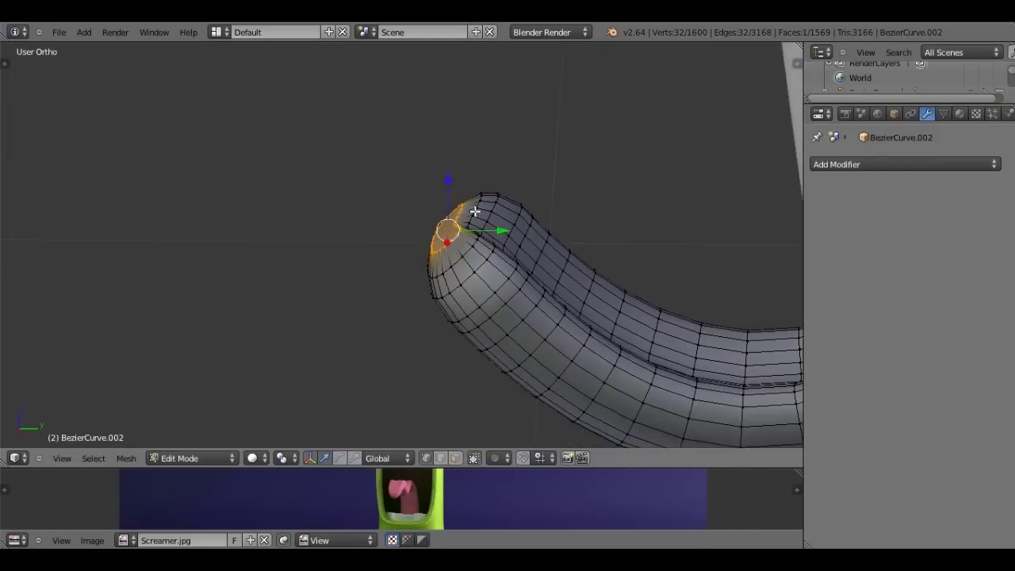
{"action": "key", "text": "z"}
{"action": "key", "text": "c"}
{"action": "mouse_move", "coordinate": [430, 235]}
{"action": "left_mouse_down"}
{"action": "mouse_move", "coordinate": [442, 254]}
{"action": "mouse_move", "coordinate": [452, 227]}
{"action": "left_mouse_up"}
{"action": "key", "text": "Escape"}
{"action": "key", "text": "x"}
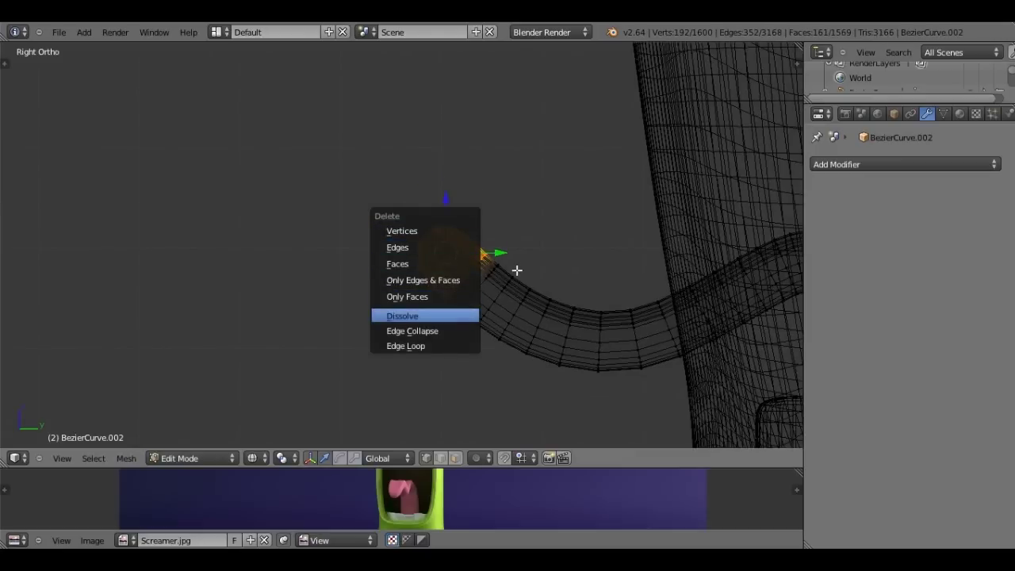
{"action": "key", "text": "Escape"}
{"action": "key", "text": "w"}
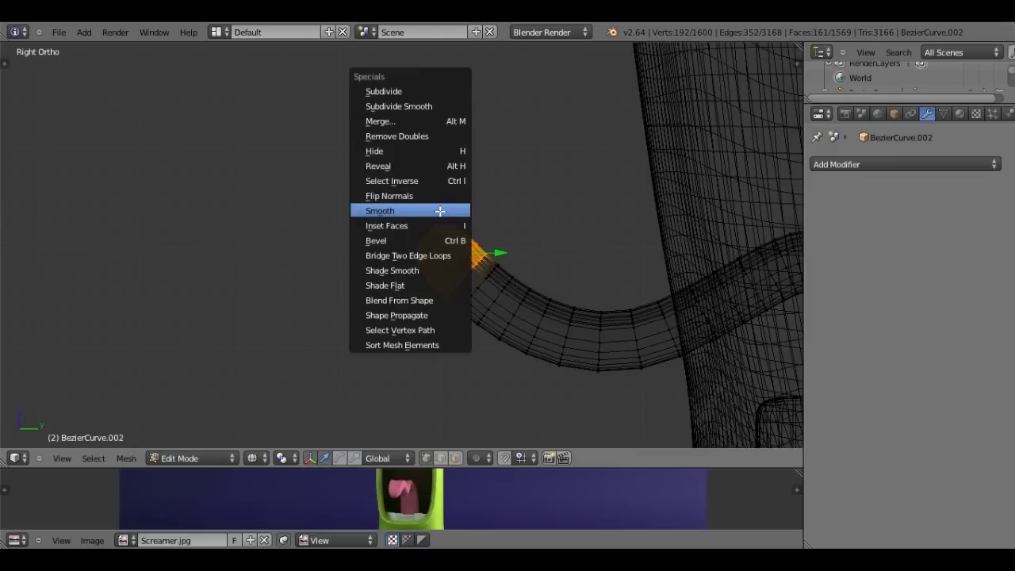
{"action": "left_click", "coordinate": [441, 211]}
- Return to solid Object Mode, inspect the smoothed tongue, and show the undo history
{"action": "key", "text": "Tab"}
{"action": "key", "text": "z"}
{"action": "mouse_move", "coordinate": [478, 243]}
{"action": "middle_mouse_down"}
{"action": "mouse_move", "coordinate": [537, 274]}
{"action": "mouse_move", "coordinate": [530, 262]}
{"action": "mouse_move", "coordinate": [463, 247]}
{"action": "middle_mouse_up"}
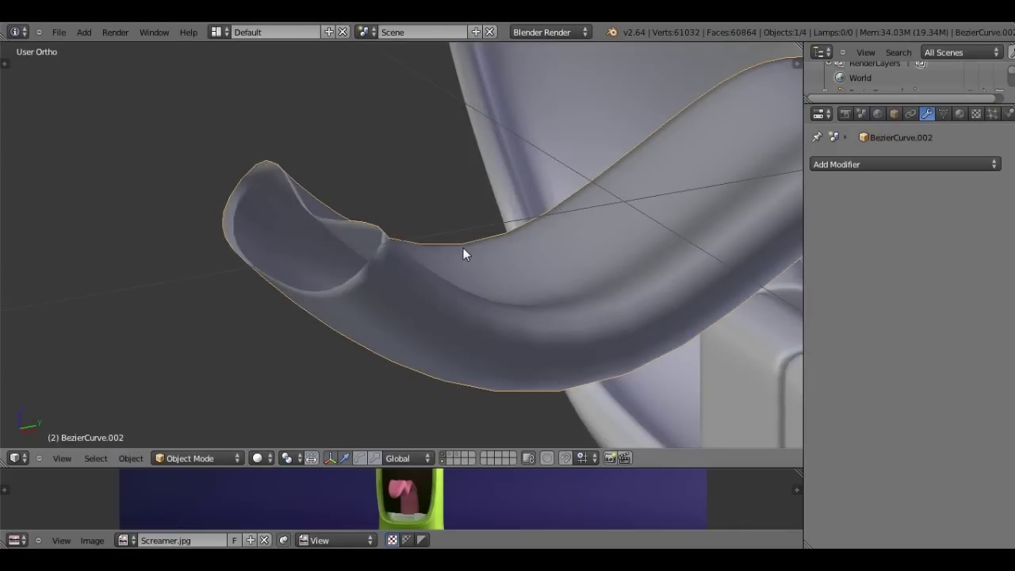
{"action": "mouse_move", "coordinate": [464, 247]}
{"action": "middle_mouse_down"}
{"action": "mouse_move", "coordinate": [318, 229]}
{"action": "mouse_move", "coordinate": [138, 228]}
{"action": "middle_mouse_up"}
{"action": "key", "text": "ctrl+alt+z"}
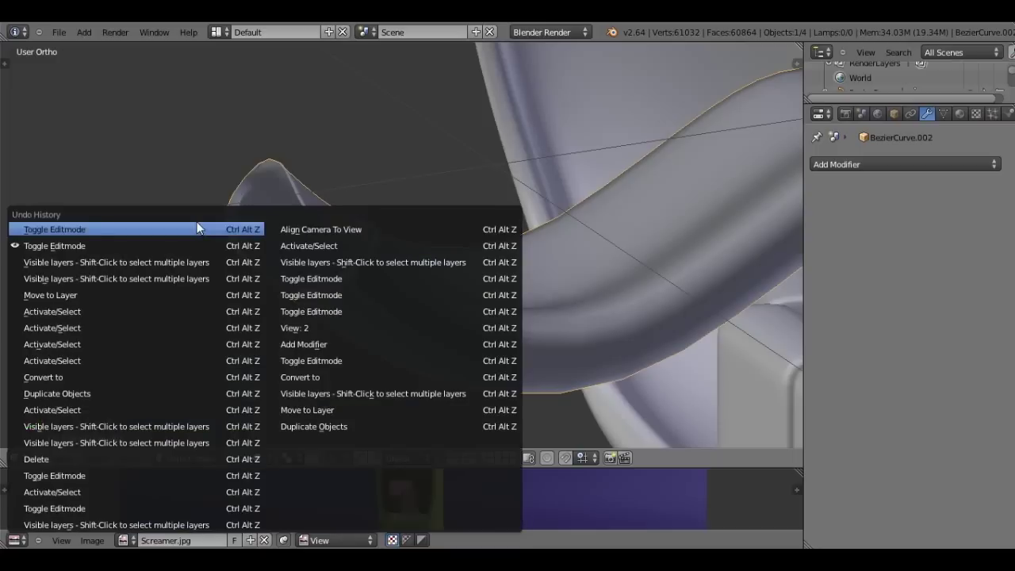
- Revert the tongue to an earlier state from the undo history
{"action": "left_click", "coordinate": [452, 251]}
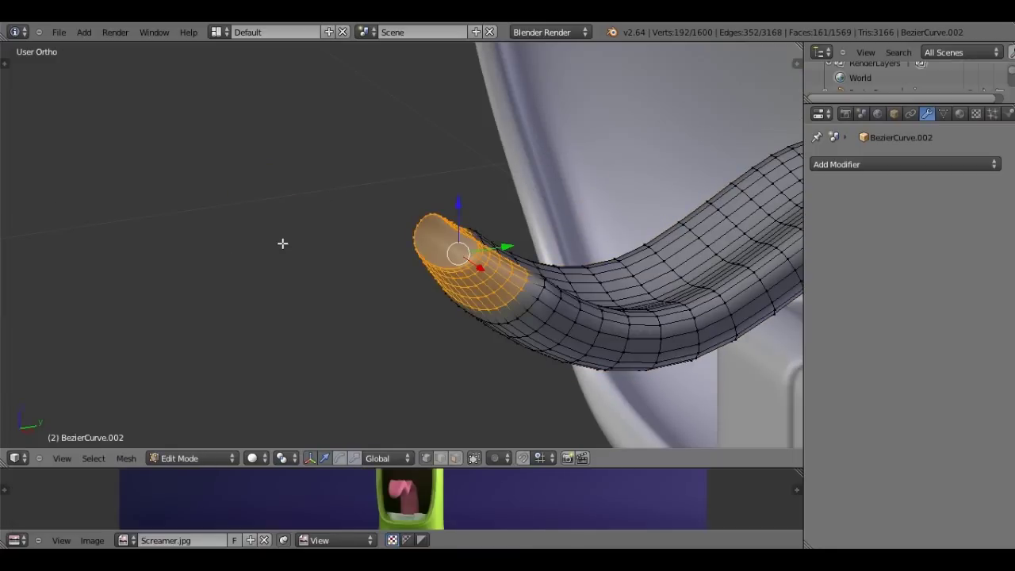
{"action": "scroll", "coordinate": [334, 230], "scroll_direction": "up", "scroll_amount": 1}
{"action": "key", "text": "z"}
{"action": "scroll", "coordinate": [392, 220], "scroll_direction": "up", "scroll_amount": 2}
{"action": "scroll", "coordinate": [439, 243], "scroll_direction": "up", "scroll_amount": 2}
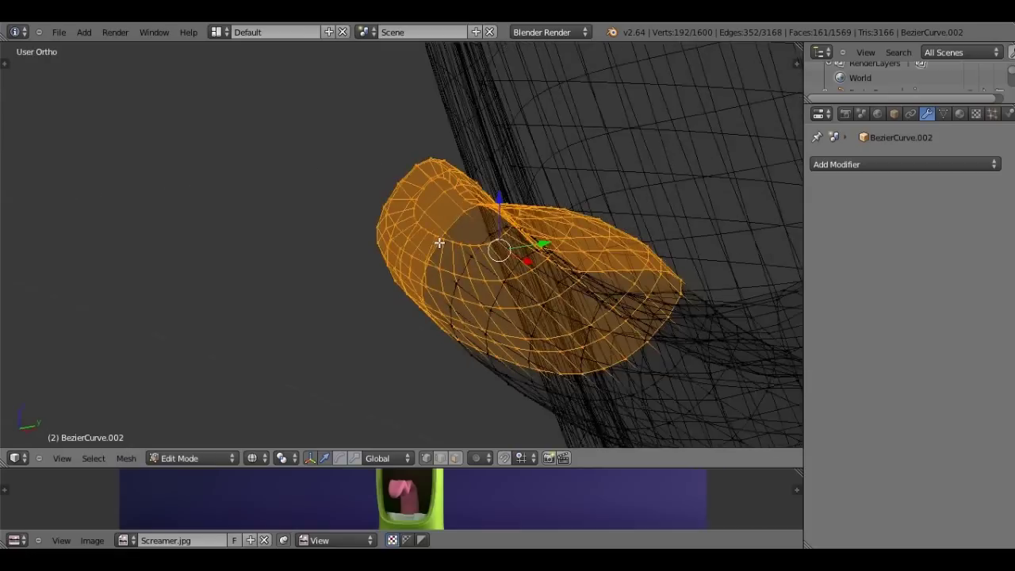
{"action": "key", "text": "z"}
- Delete the tip's cap face and merge the tip ring at its centre
{"action": "right_click", "coordinate": [456, 228], "text": "alt"}
{"action": "key", "text": "x"}
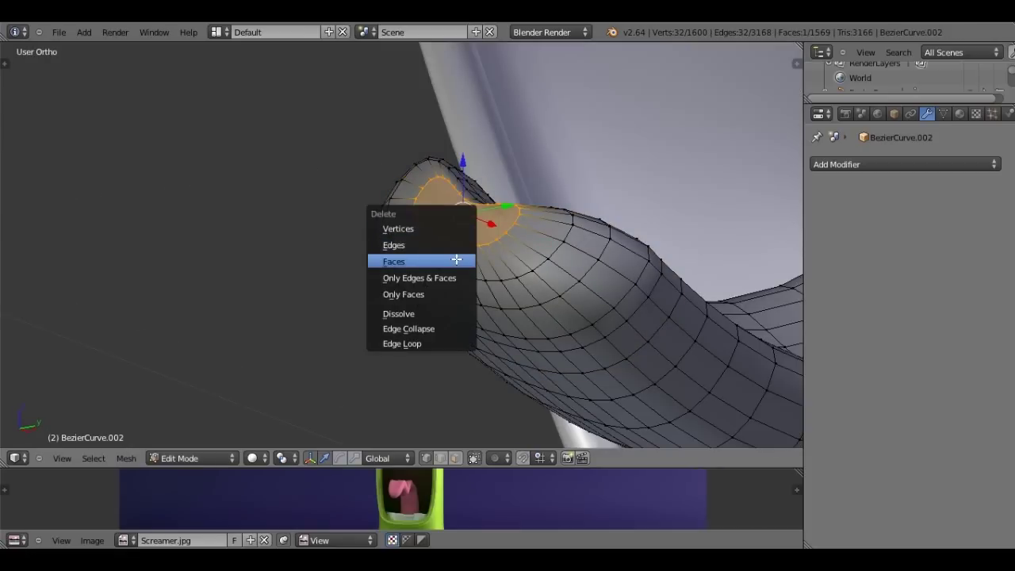
{"action": "left_click", "coordinate": [450, 244]}
{"action": "key", "text": "w"}
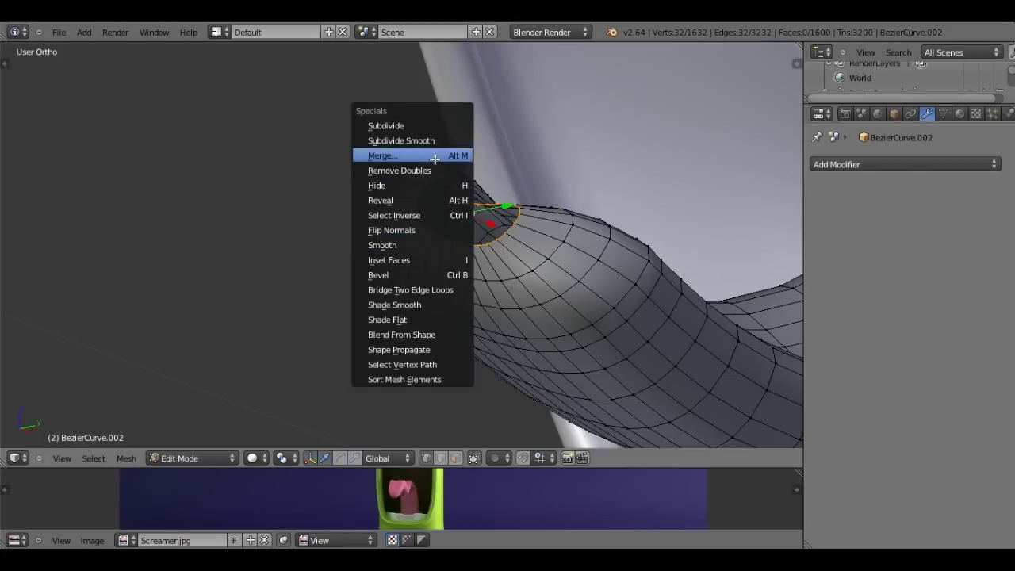
{"action": "left_click", "coordinate": [435, 156]}
{"action": "key", "text": "Return"}
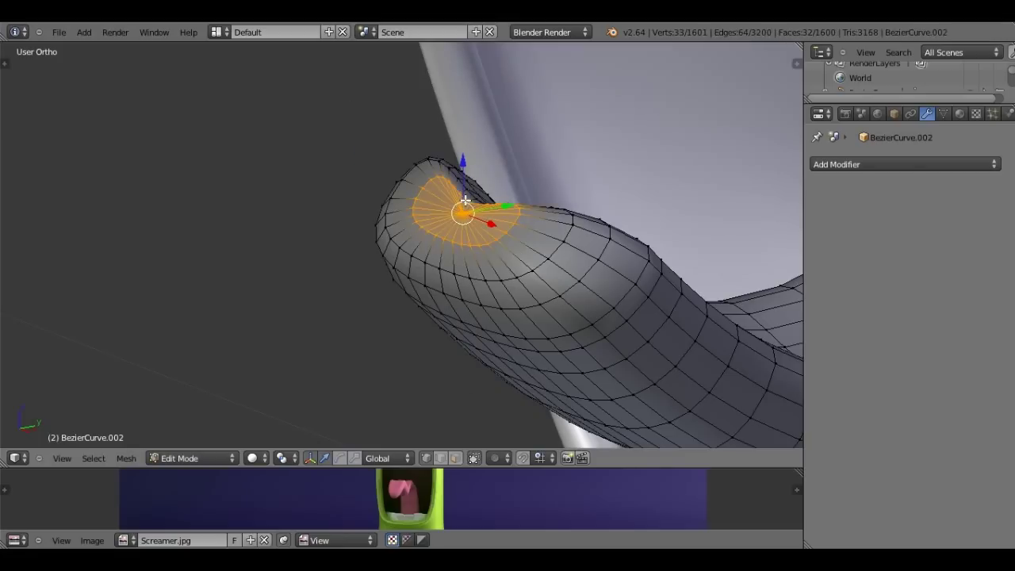
- Smooth the grown tip selection twice and raise the tongue tip slightly
{"action": "key", "text": "ctrl+KP_Add"}
{"action": "key", "text": "KP_3"}
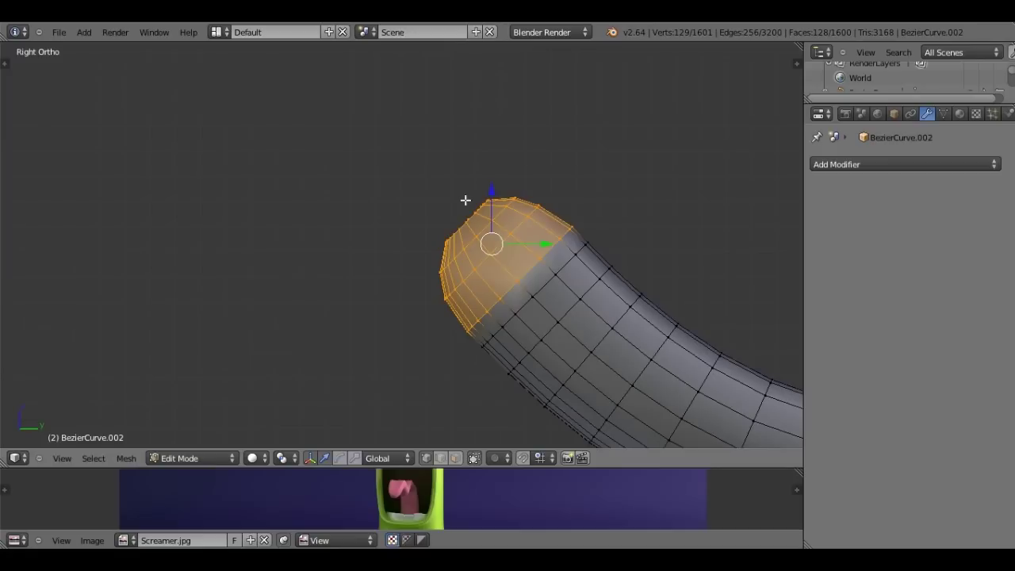
{"action": "key", "text": "w"}
{"action": "left_click", "coordinate": [444, 290]}
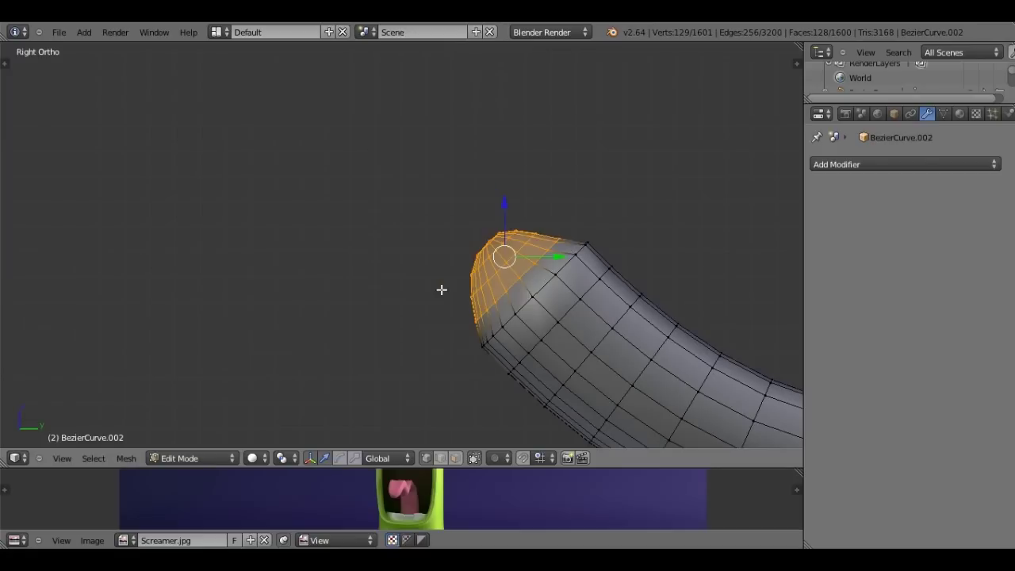
{"action": "key", "text": "w"}
{"action": "left_click", "coordinate": [441, 290]}
{"action": "key", "text": "g"}
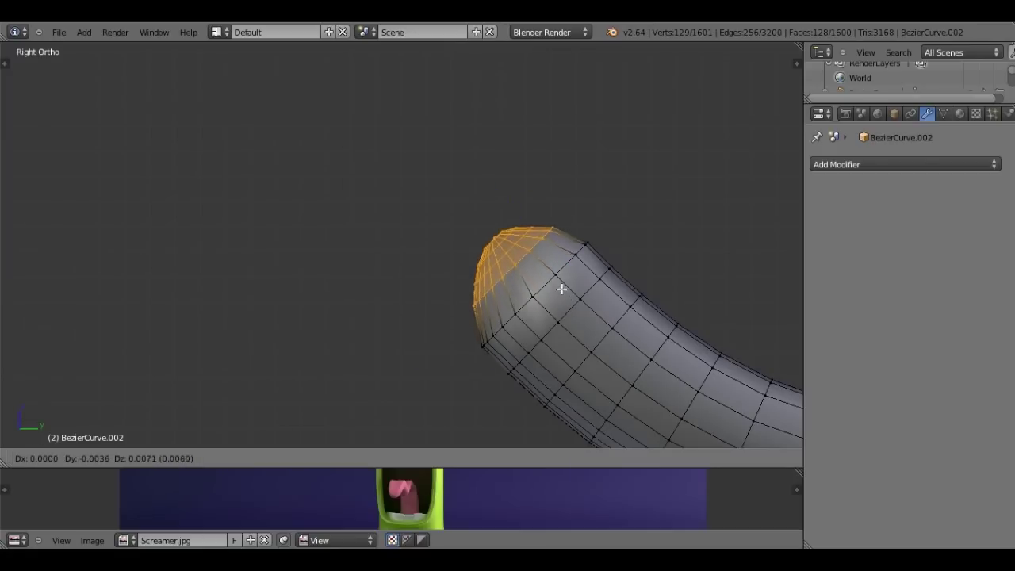
{"action": "left_click", "coordinate": [548, 276]}
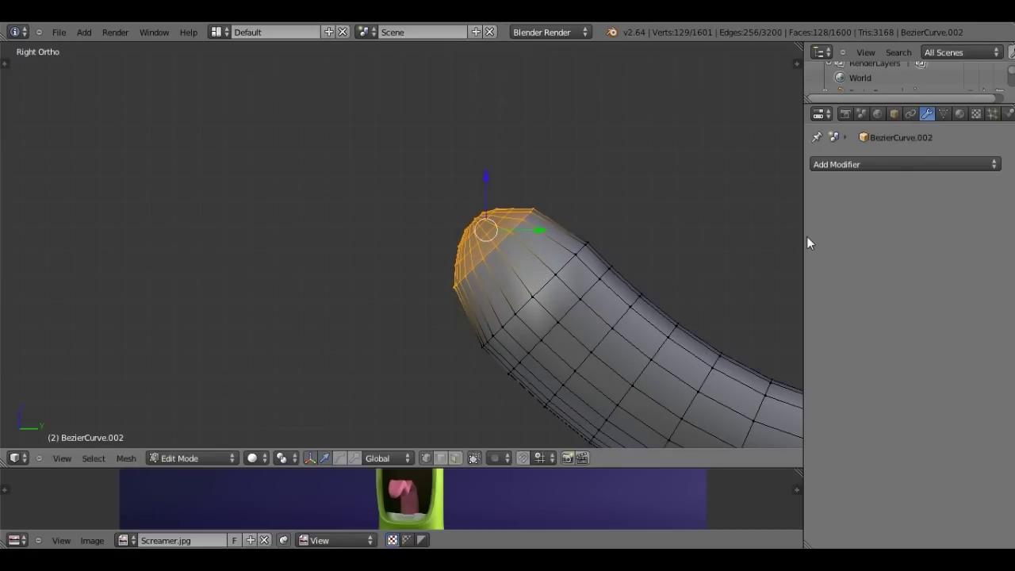
- Add a Subdivision Surface modifier to the tongue in Object Mode
{"action": "key", "text": "Tab"}
{"action": "left_click", "coordinate": [844, 166]}
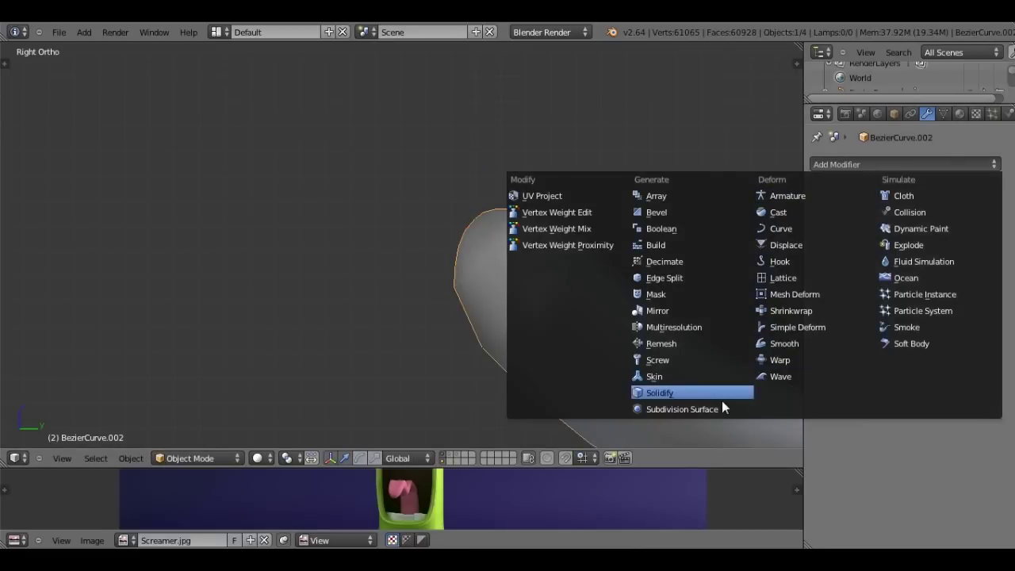
{"action": "left_click", "coordinate": [711, 409]}
{"action": "mouse_move", "coordinate": [665, 257]}
{"action": "middle_mouse_down"}
{"action": "mouse_move", "coordinate": [559, 291]}
{"action": "mouse_move", "coordinate": [681, 325]}
{"action": "middle_mouse_up"}
{"action": "scroll", "coordinate": [555, 294], "scroll_direction": "down", "scroll_amount": 4}
- Add a new material to the tongue, deselect everything, and switch to camera view
{"action": "mouse_move", "coordinate": [435, 262]}
{"action": "middle_mouse_down"}
{"action": "mouse_move", "coordinate": [421, 269]}
{"action": "mouse_move", "coordinate": [489, 238]}
{"action": "mouse_move", "coordinate": [400, 198]}
{"action": "mouse_move", "coordinate": [376, 218]}
{"action": "middle_mouse_up"}
{"action": "left_click", "coordinate": [958, 113]}
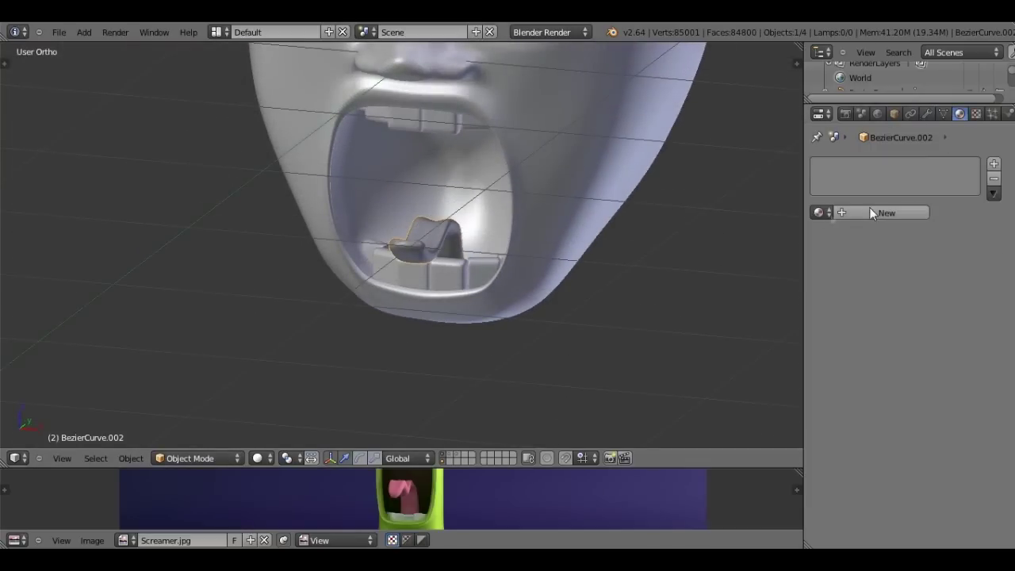
{"action": "left_click", "coordinate": [825, 214]}
{"action": "middle_click_drag", "start_coordinate": [444, 198], "coordinate": [501, 242]}
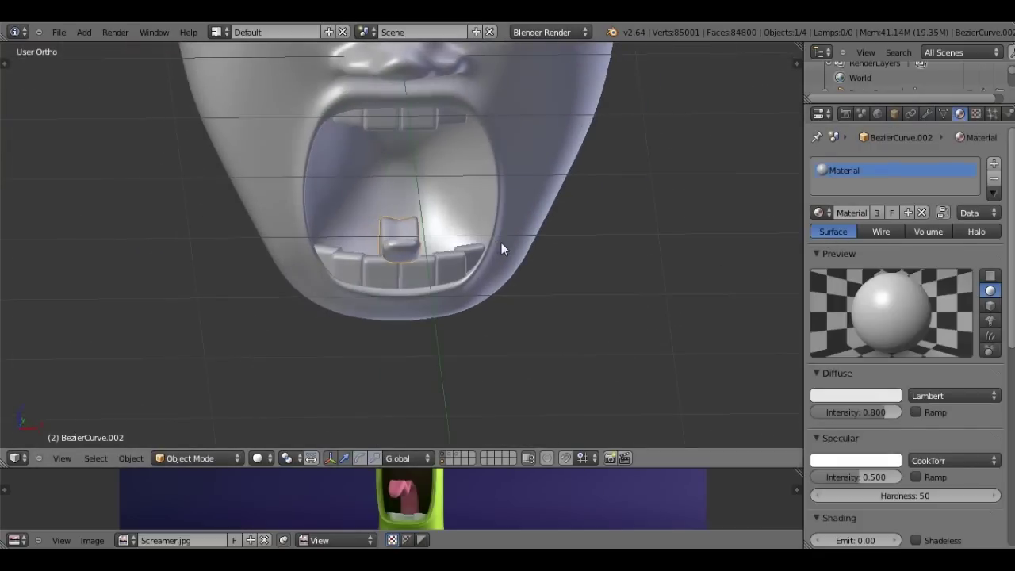
{"action": "key", "text": "a"}
{"action": "key", "text": "KP_0"}
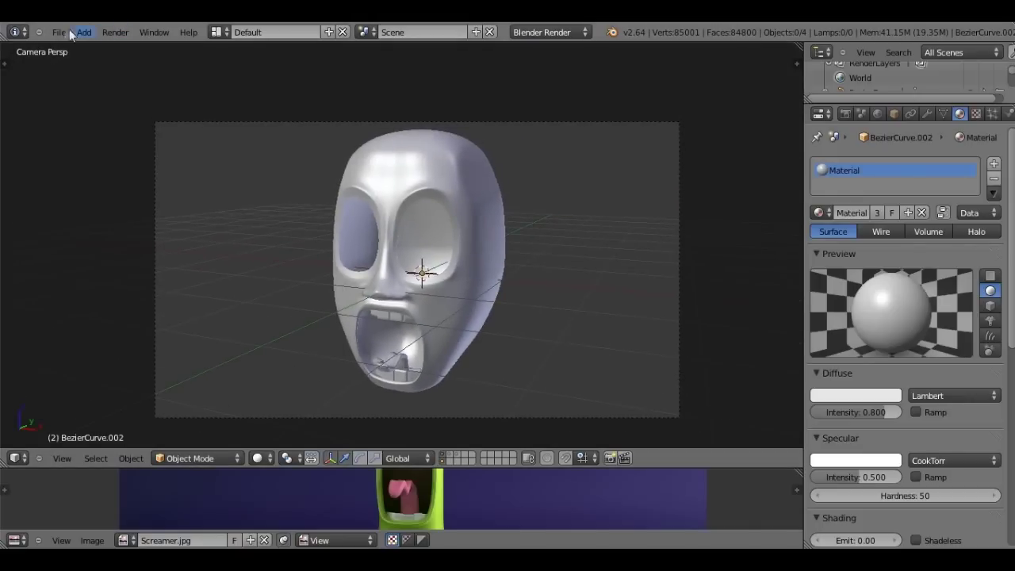
- Save As TutoBlenderCoach.blend in the parent rentrée 2012-13 folder, then save over it
{"action": "left_click", "coordinate": [60, 33]}
{"action": "left_click", "coordinate": [88, 137]}
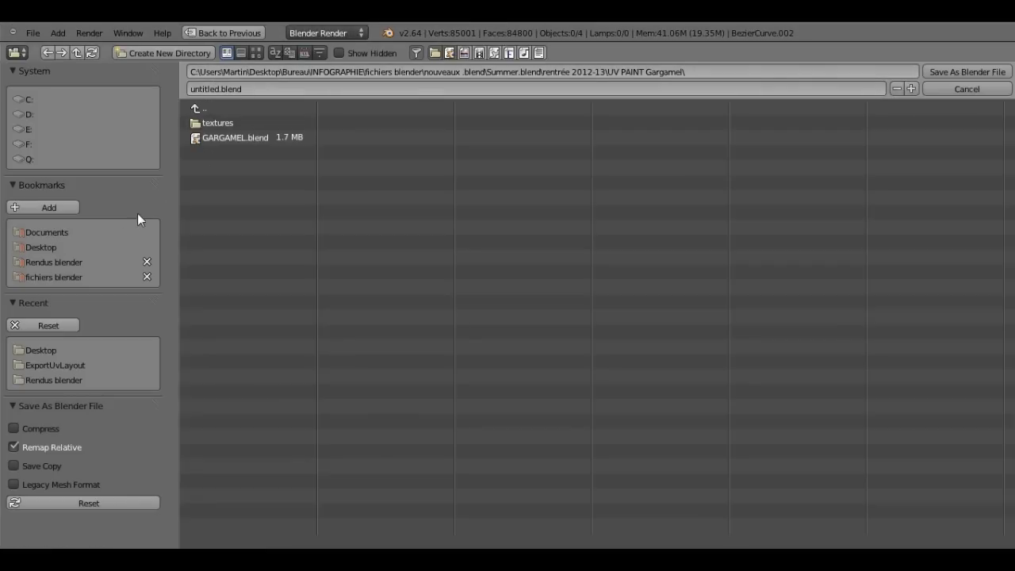
{"action": "left_click", "coordinate": [204, 107]}
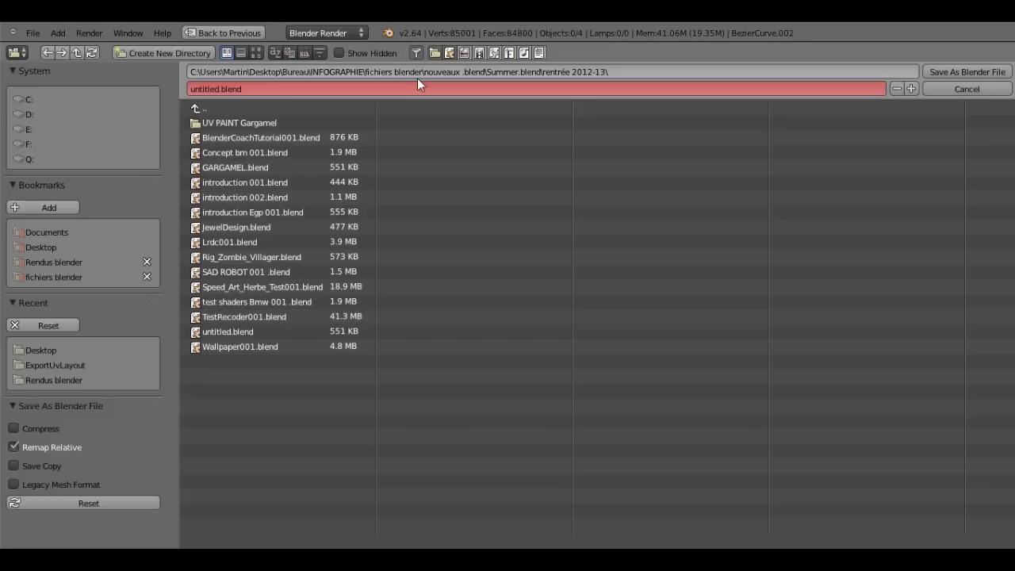
{"action": "left_click_drag", "start_coordinate": [220, 89], "coordinate": [164, 90]}
{"action": "type", "text": "TutoBlenderCoach"}
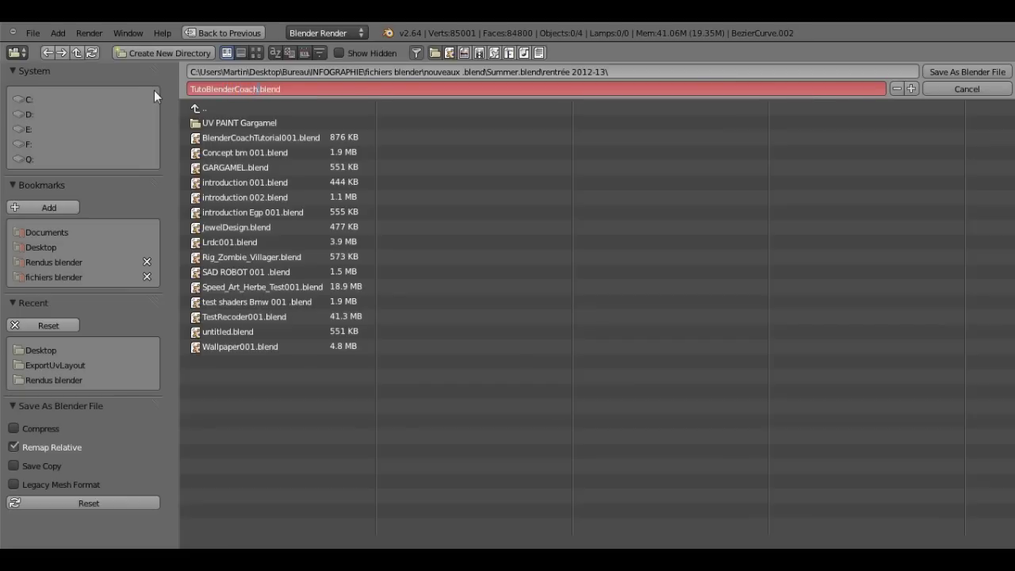
{"action": "key", "text": "Return"}
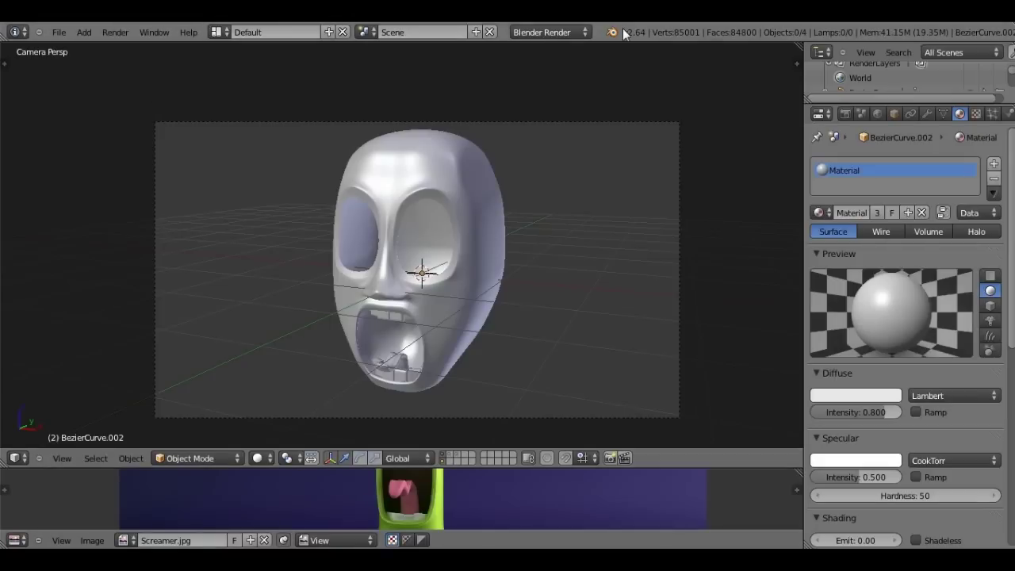
{"action": "key", "text": "ctrl+s"}
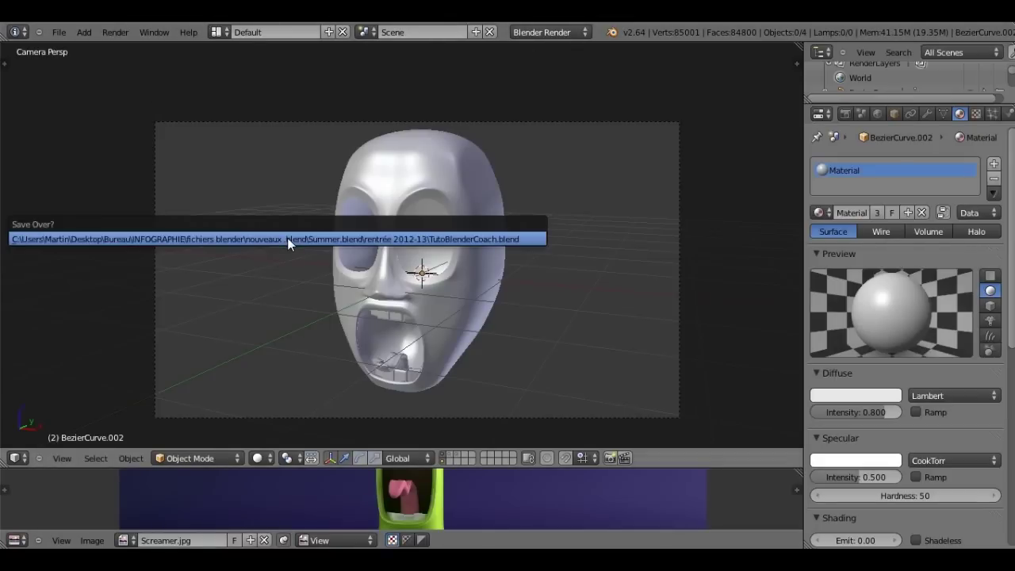
{"action": "left_click", "coordinate": [287, 238]}
- Frame the head and select the tongue inside the mouth
{"action": "right_click", "coordinate": [414, 246]}
{"action": "key", "text": "KP_Decimal"}
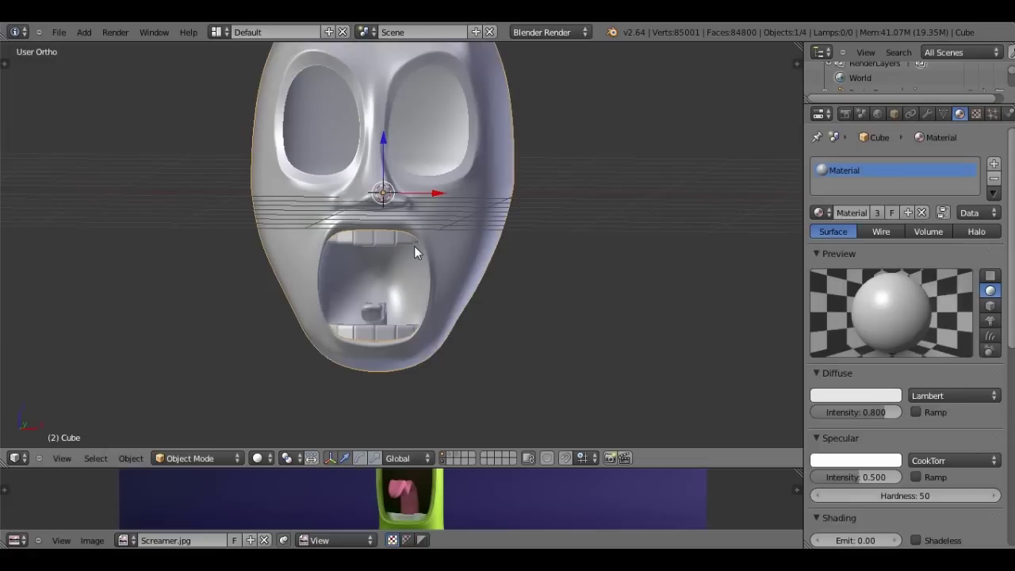
{"action": "key", "text": "KP_1"}
{"action": "scroll", "coordinate": [436, 254], "scroll_direction": "up", "scroll_amount": 2}
{"action": "scroll", "coordinate": [435, 226], "scroll_direction": "up", "scroll_amount": 2}
{"action": "right_click", "coordinate": [414, 196]}
{"action": "mouse_move", "coordinate": [414, 196]}
{"action": "middle_mouse_down"}
{"action": "mouse_move", "coordinate": [353, 241]}
{"action": "mouse_move", "coordinate": [485, 487]}
{"action": "middle_mouse_up"}
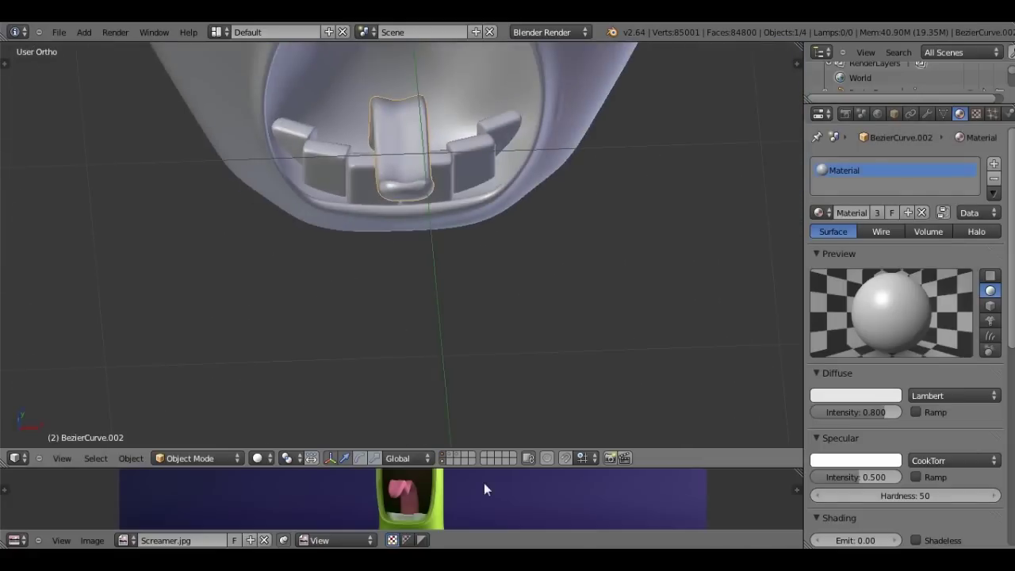
- Move the entire tongue geometry slightly within the mouth, using a wireframe side view
{"action": "key", "text": "Tab"}
{"action": "middle_click_drag", "start_coordinate": [471, 423], "coordinate": [450, 188]}
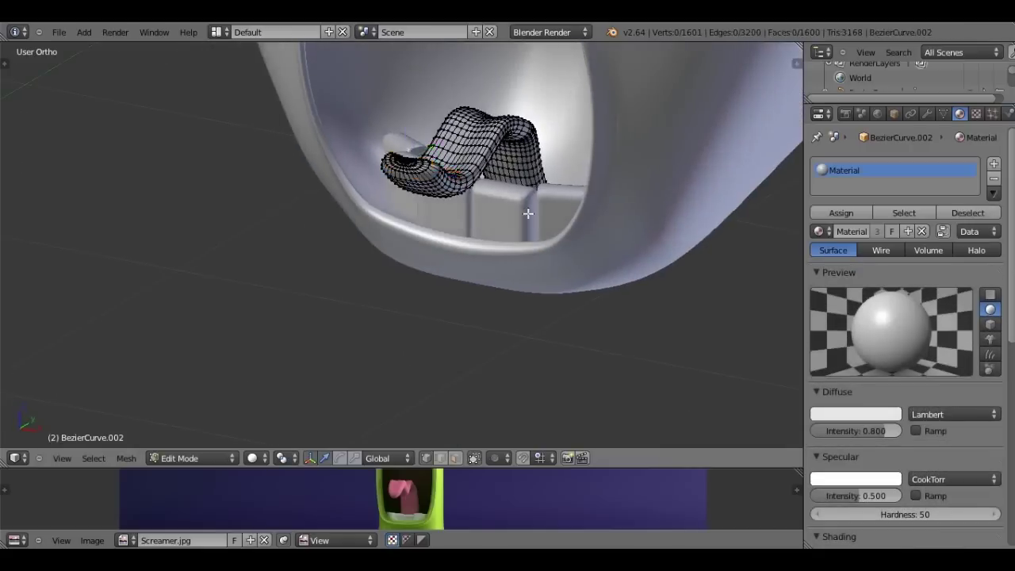
{"action": "key", "text": "a"}
{"action": "key", "text": "KP_3"}
{"action": "key", "text": "z"}
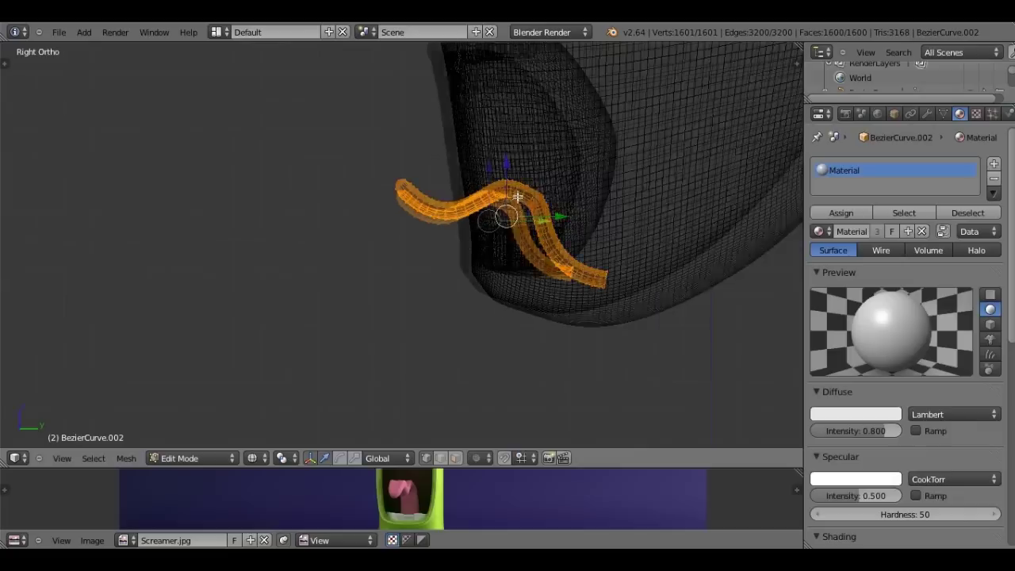
{"action": "key", "text": "g"}
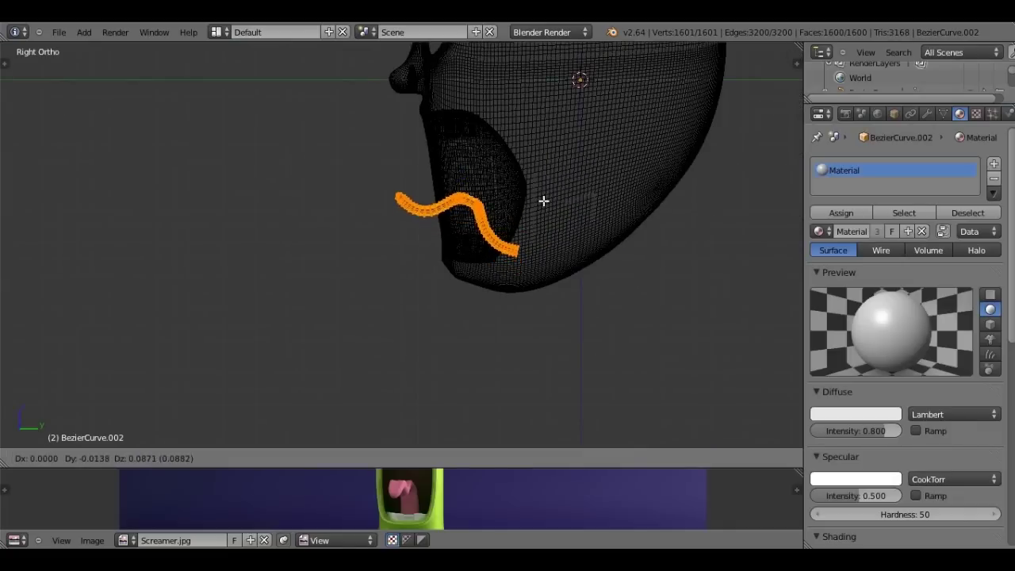
{"action": "left_click", "coordinate": [607, 190]}
- Return to solid Object Mode and select the head mesh
{"action": "key", "text": "Tab"}
{"action": "key", "text": "z"}
{"action": "mouse_move", "coordinate": [527, 199]}
{"action": "middle_mouse_down"}
{"action": "mouse_move", "coordinate": [701, 222]}
{"action": "mouse_move", "coordinate": [602, 228]}
{"action": "mouse_move", "coordinate": [561, 218]}
{"action": "mouse_move", "coordinate": [531, 334]}
{"action": "mouse_move", "coordinate": [517, 249]}
{"action": "mouse_move", "coordinate": [460, 212]}
{"action": "middle_mouse_up"}
{"action": "key", "text": "Tab"}
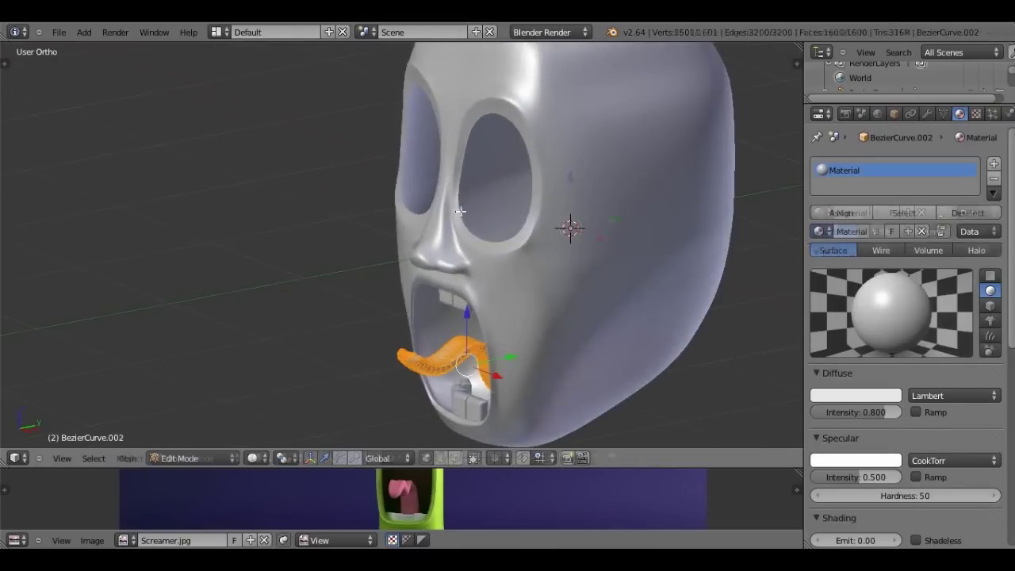
{"action": "key", "text": "Tab"}
{"action": "right_click", "coordinate": [456, 204]}
- In a side wireframe view, extrude the eye rim loop and push it inward along Y
{"action": "key", "text": "Tab"}
{"action": "scroll", "coordinate": [521, 222], "scroll_direction": "up", "scroll_amount": 3}
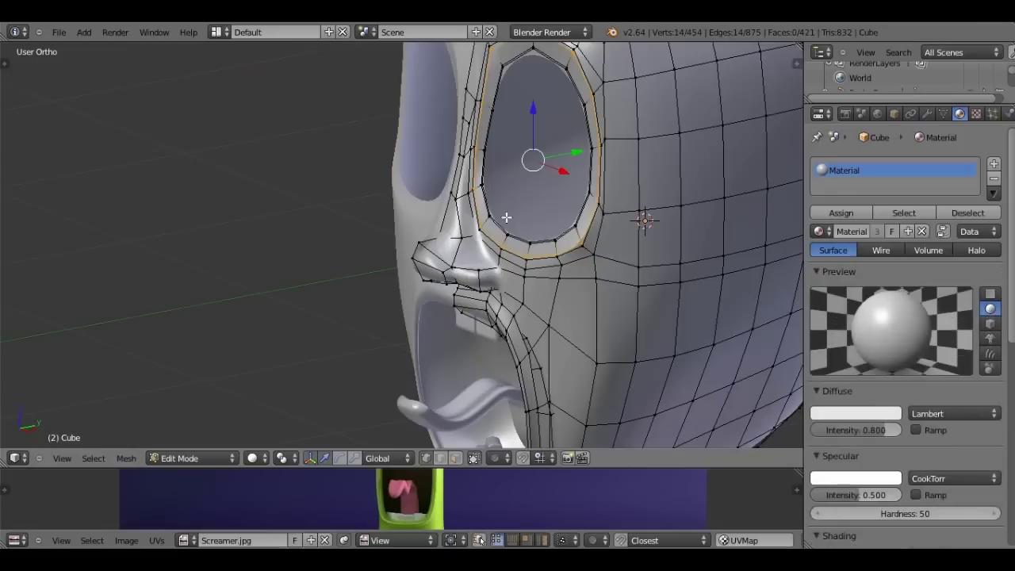
{"action": "middle_click_drag", "start_coordinate": [506, 216], "coordinate": [471, 229]}
{"action": "key", "text": "KP_3"}
{"action": "key", "text": "z"}
{"action": "middle_click_drag", "start_coordinate": [485, 324], "coordinate": [471, 343], "text": "shift"}
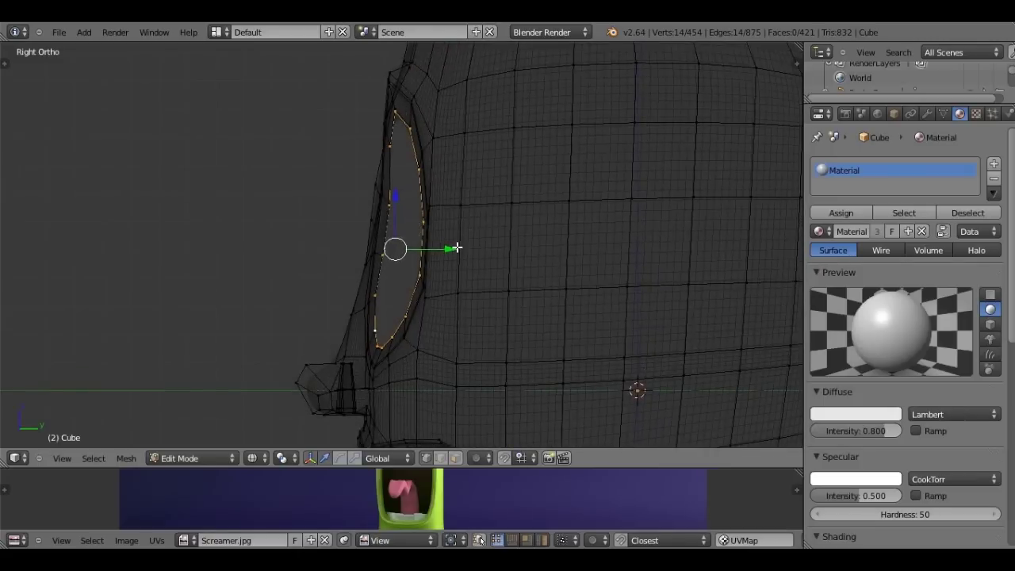
{"action": "key", "text": "e"}
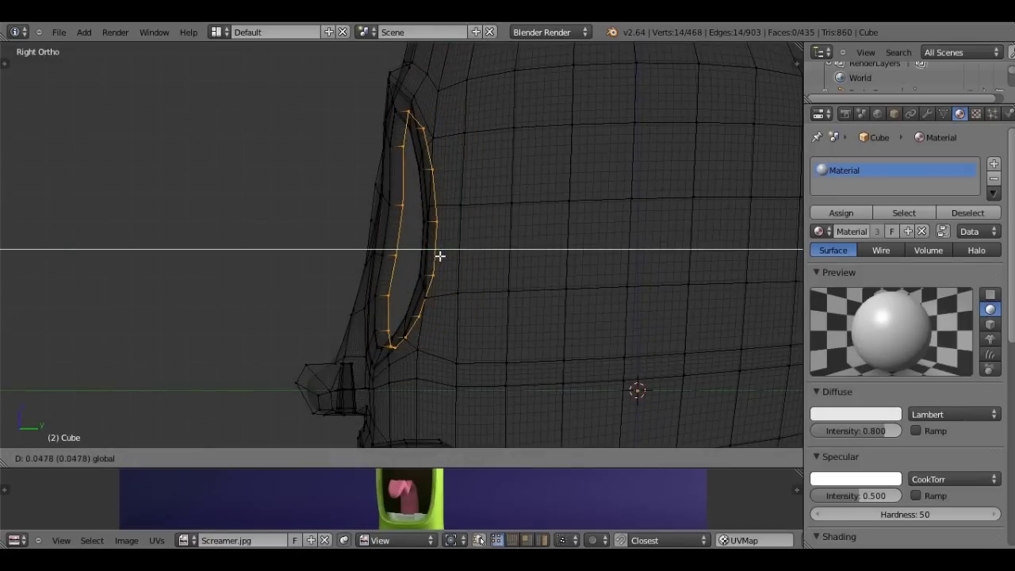
{"action": "left_click", "coordinate": [471, 259]}
{"action": "key", "text": "g"}
{"action": "key", "text": "y"}
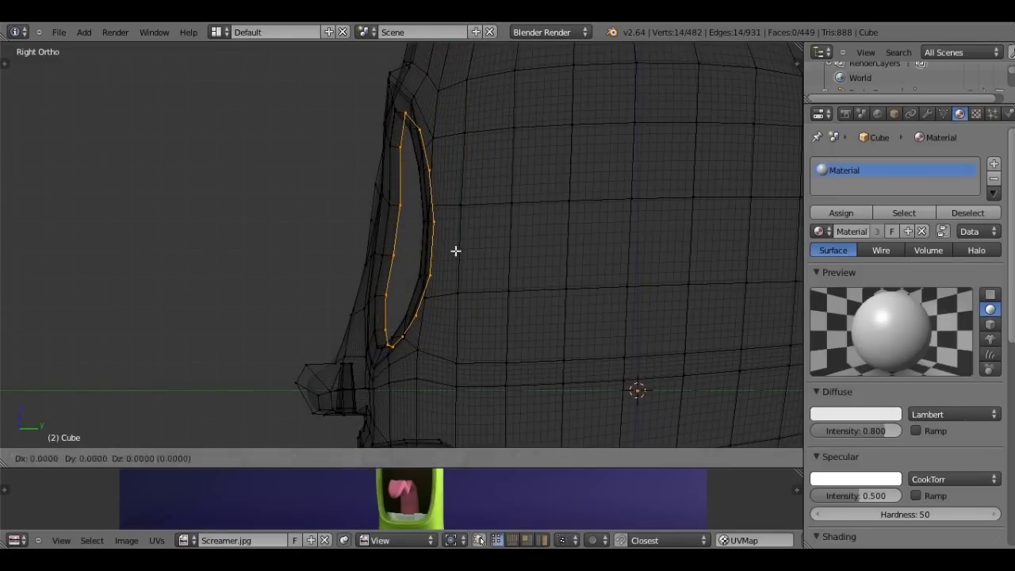
{"action": "left_click", "coordinate": [634, 286]}
- Shrink the inner rim, add a loop cut inside the socket and enlarge it slightly
{"action": "key", "text": "s"}
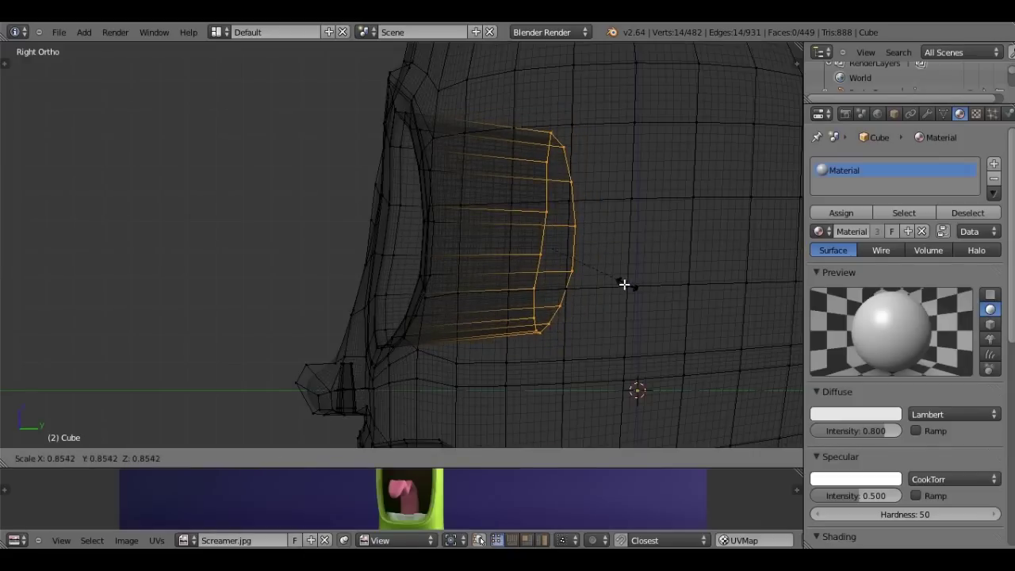
{"action": "left_click", "coordinate": [490, 217]}
{"action": "key", "text": "ctrl+r"}
{"action": "left_click", "coordinate": [570, 230]}
{"action": "key", "text": "s"}
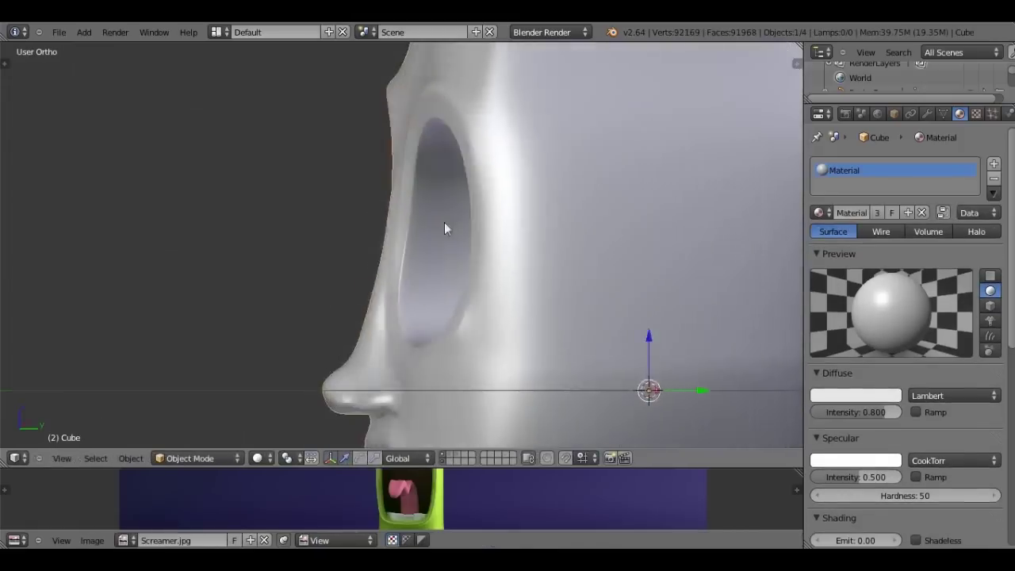
- Select the socket's inner edge loops and snap the 3D cursor to their centre
{"action": "mouse_move", "coordinate": [445, 223]}
{"action": "middle_mouse_down"}
{"action": "mouse_move", "coordinate": [645, 241]}
{"action": "mouse_move", "coordinate": [555, 217]}
{"action": "mouse_move", "coordinate": [505, 240]}
{"action": "middle_mouse_up"}
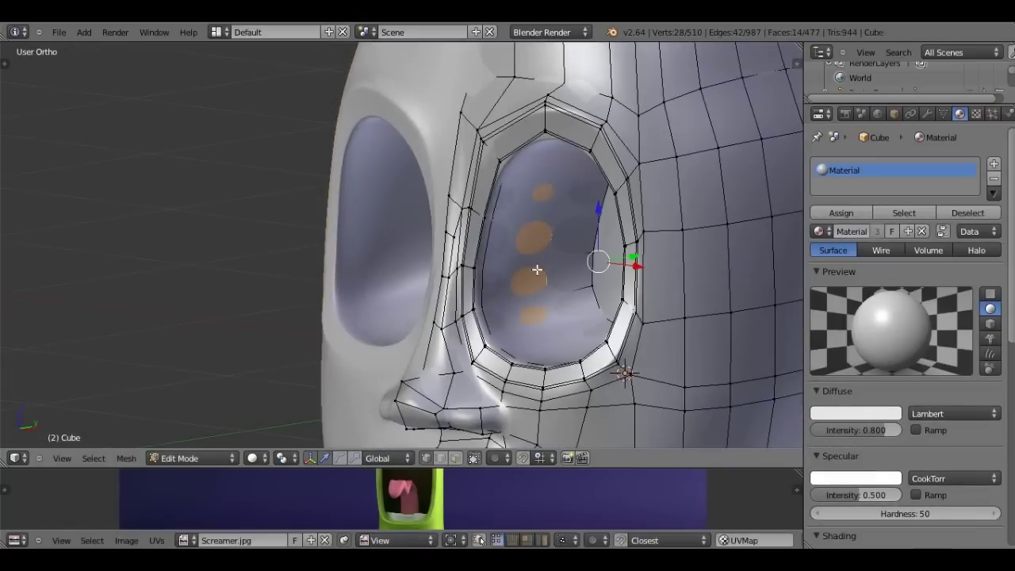
{"action": "right_click", "coordinate": [551, 270], "text": "alt"}
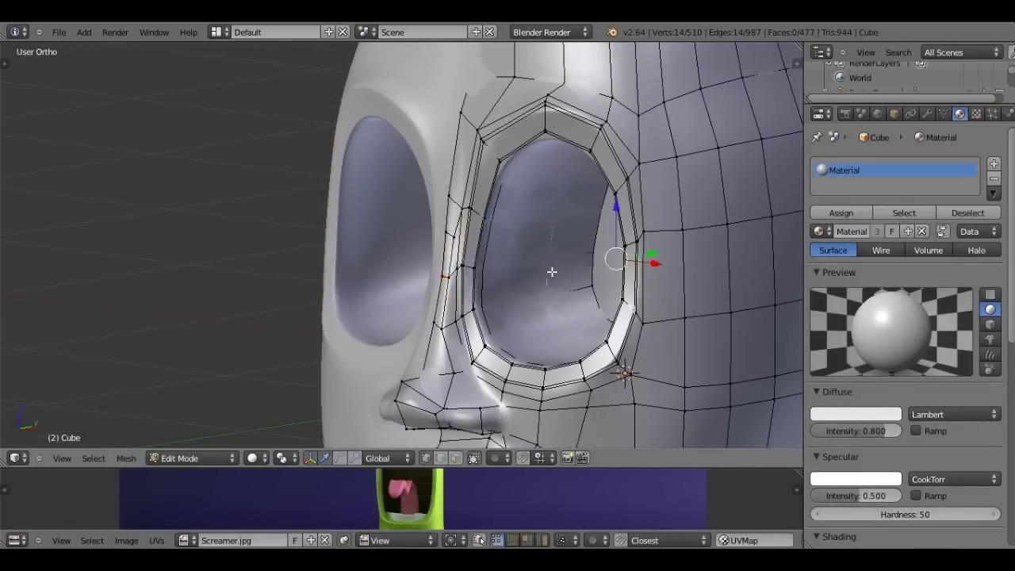
{"action": "key", "text": "z"}
{"action": "scroll", "coordinate": [539, 277], "scroll_direction": "down", "scroll_amount": 4}
{"action": "right_click", "coordinate": [460, 277], "text": "alt+shift"}
{"action": "mouse_move", "coordinate": [460, 277]}
{"action": "middle_mouse_down"}
{"action": "mouse_move", "coordinate": [660, 290]}
{"action": "mouse_move", "coordinate": [483, 279]}
{"action": "mouse_move", "coordinate": [449, 307]}
{"action": "middle_mouse_up"}
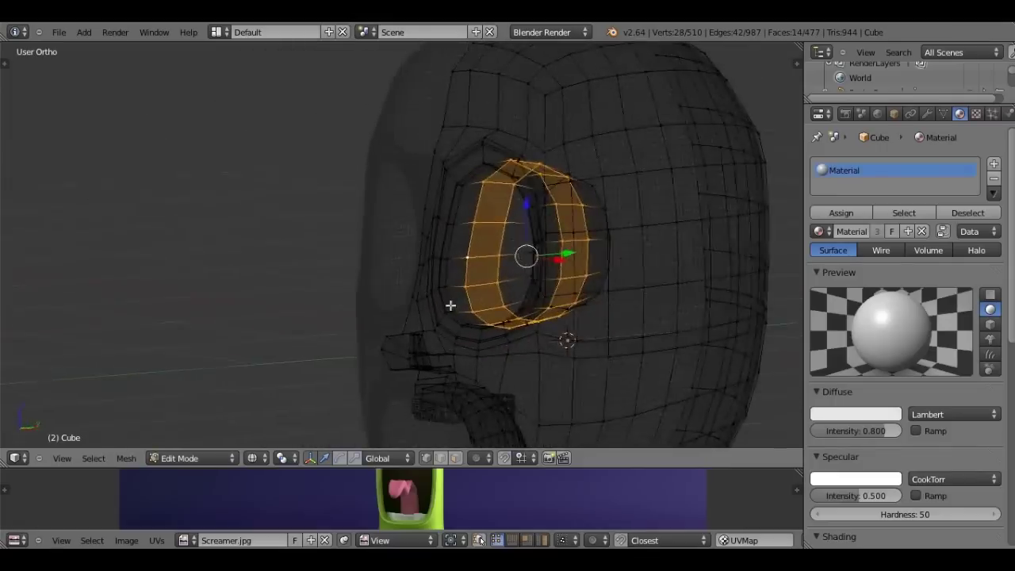
{"action": "key", "text": "shift+s"}
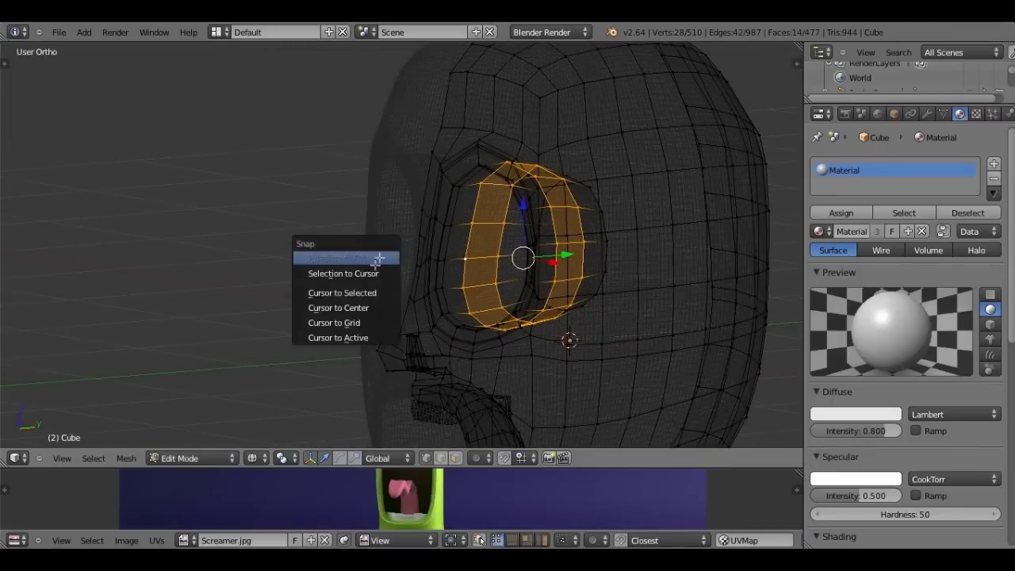
{"action": "left_click", "coordinate": [361, 289]}
{"action": "key", "text": "Tab"}
{"action": "mouse_move", "coordinate": [360, 289]}
{"action": "middle_mouse_down"}
{"action": "mouse_move", "coordinate": [616, 272]}
{"action": "mouse_move", "coordinate": [633, 287]}
{"action": "middle_mouse_up"}
{"action": "key", "text": "z"}
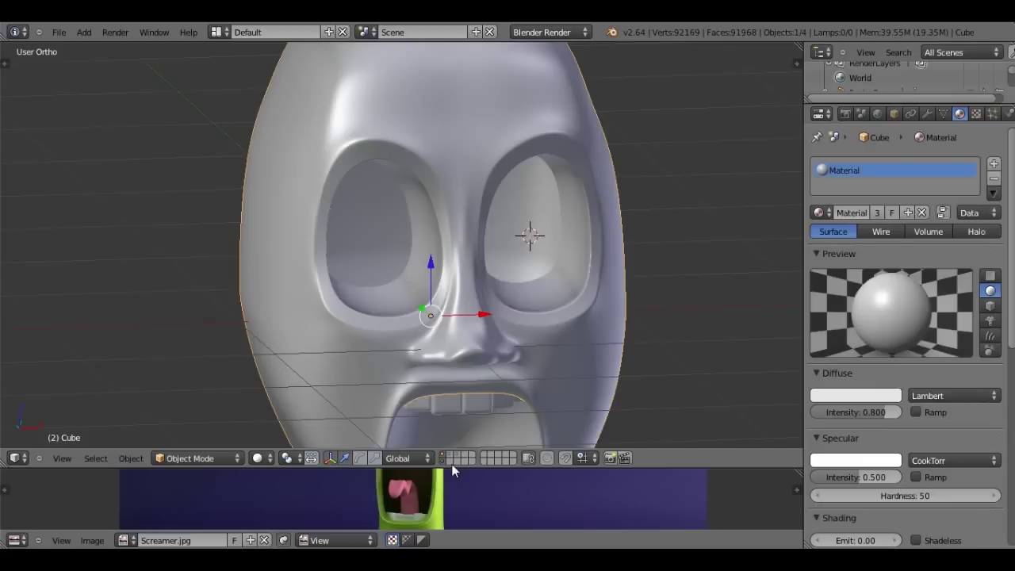
- Add a UV sphere at the socket centre with 8 segments and 8 rings
{"action": "key", "text": "shift+a"}
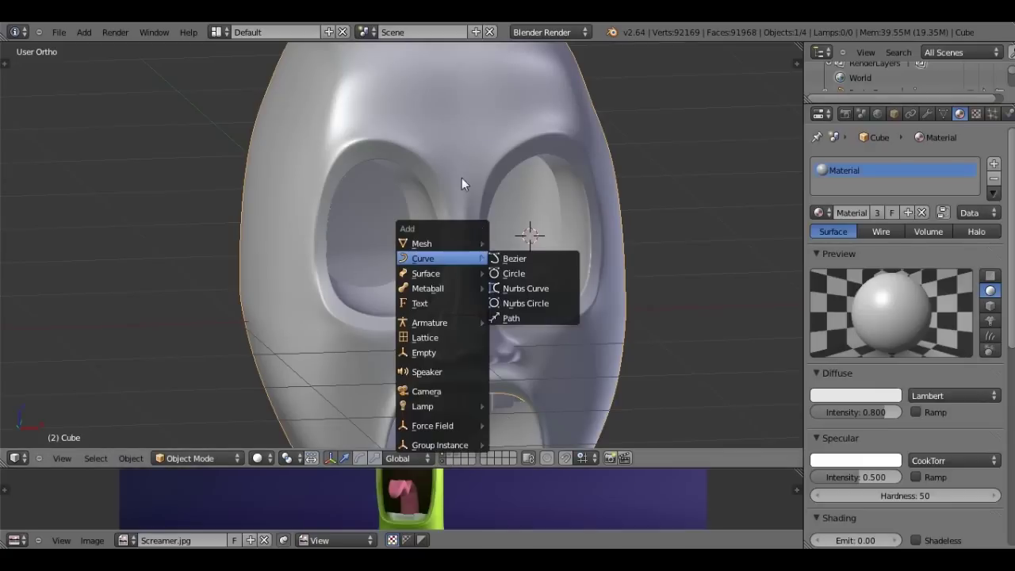
{"action": "key", "text": "shift+a"}
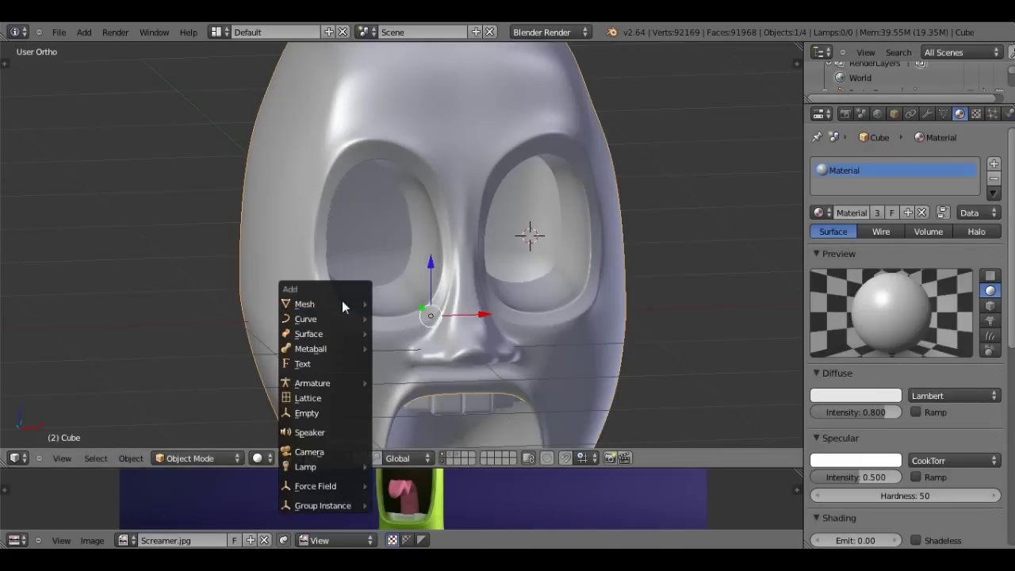
{"action": "mouse_move", "coordinate": [421, 243]}
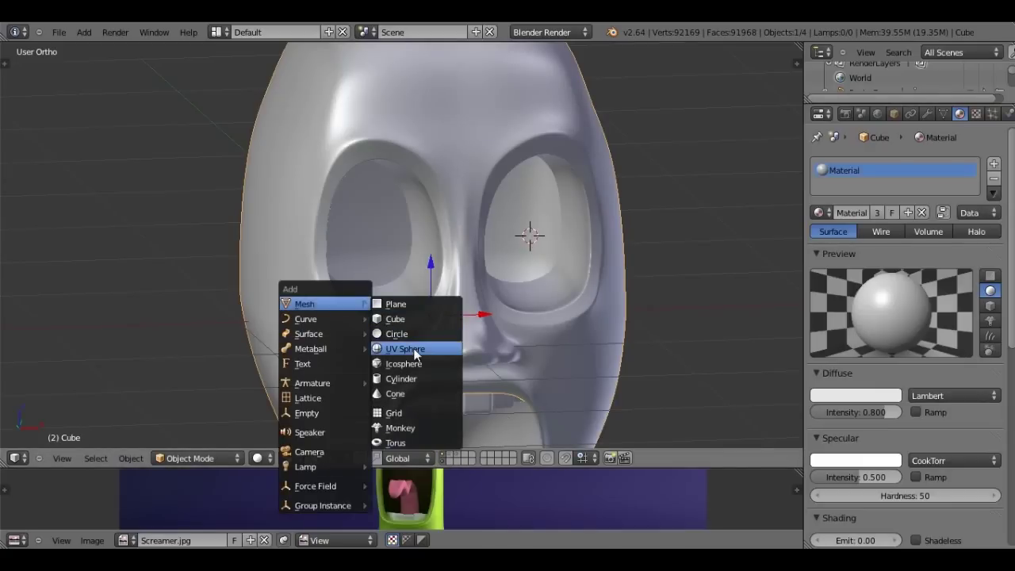
{"action": "left_click", "coordinate": [414, 350]}
{"action": "key", "text": "KP_1"}
{"action": "key", "text": "t"}
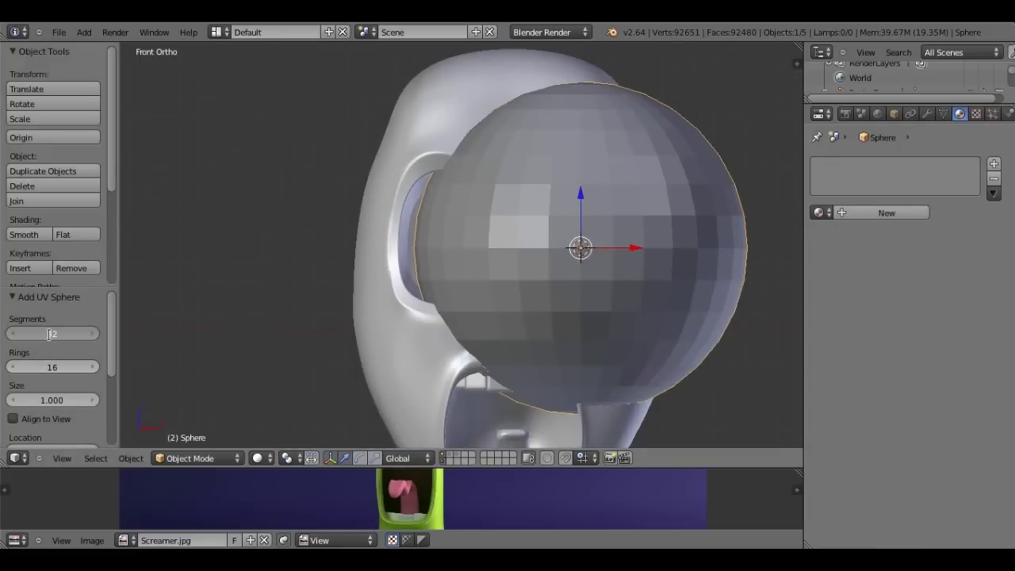
{"action": "type", "text": "8"}
{"action": "key", "text": "Return"}
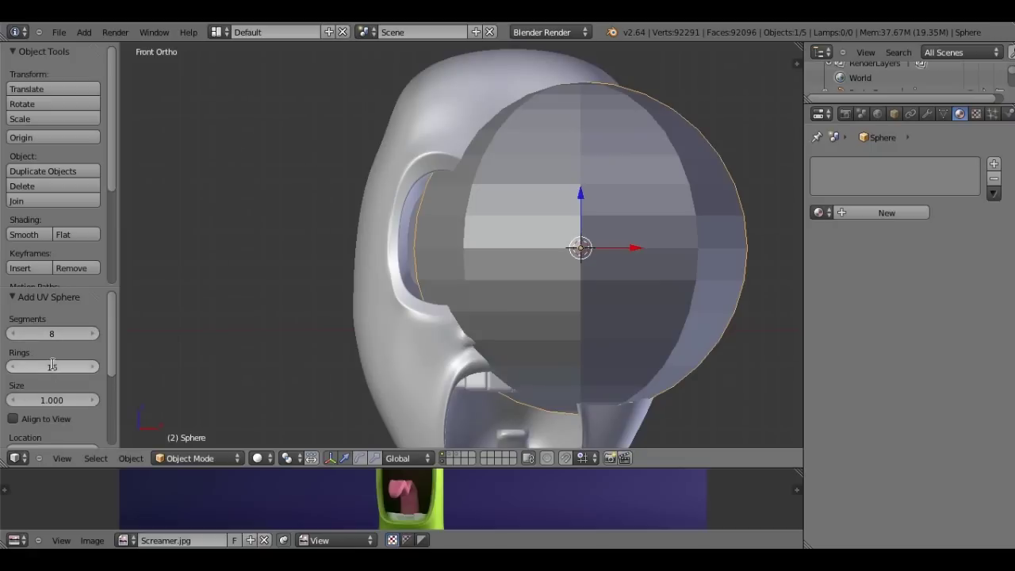
{"action": "type", "text": "8"}
{"action": "key", "text": "Return"}
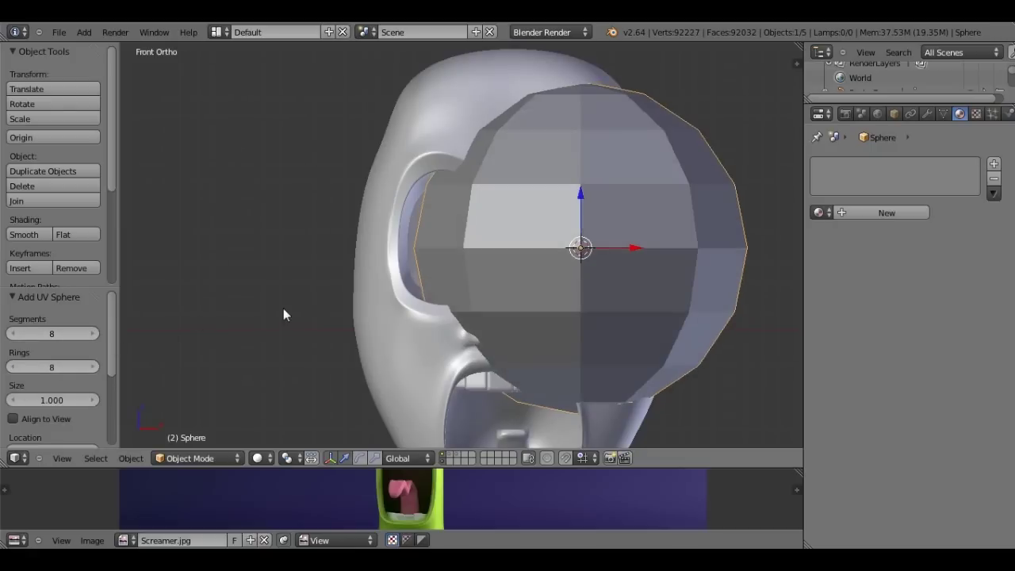
{"action": "key", "text": "t"}
- Scale the sphere down to about 0.39 to fit the eye hole
{"action": "scroll", "coordinate": [589, 296], "scroll_direction": "down", "scroll_amount": 3}
{"action": "key", "text": "s"}
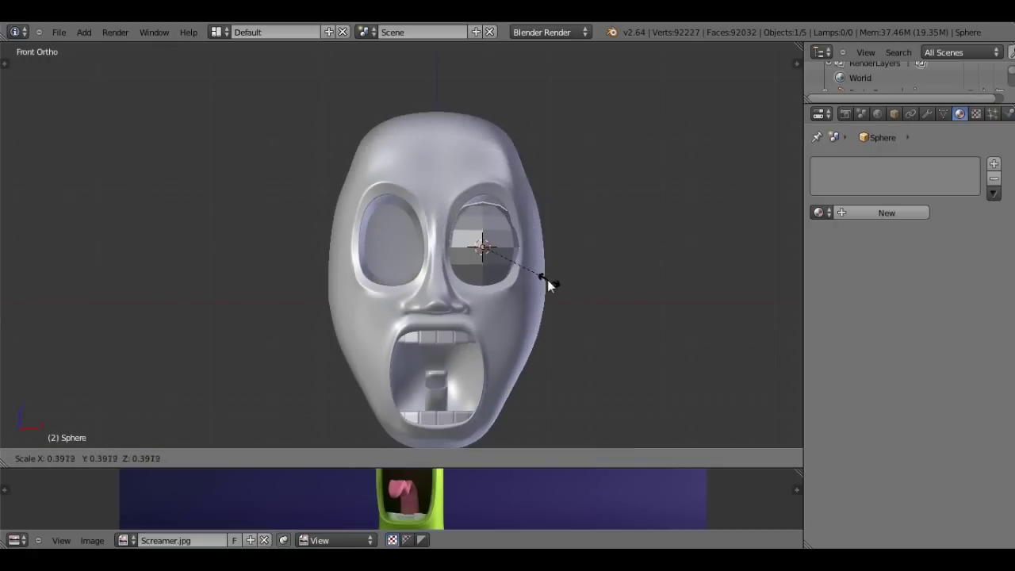
{"action": "left_click", "coordinate": [547, 280]}
{"action": "scroll", "coordinate": [547, 280], "scroll_direction": "up", "scroll_amount": 2}
- Move the eyeball sphere into position within the eye socket
{"action": "scroll", "coordinate": [492, 282], "scroll_direction": "up", "scroll_amount": 2}
{"action": "scroll", "coordinate": [454, 284], "scroll_direction": "up", "scroll_amount": 2}
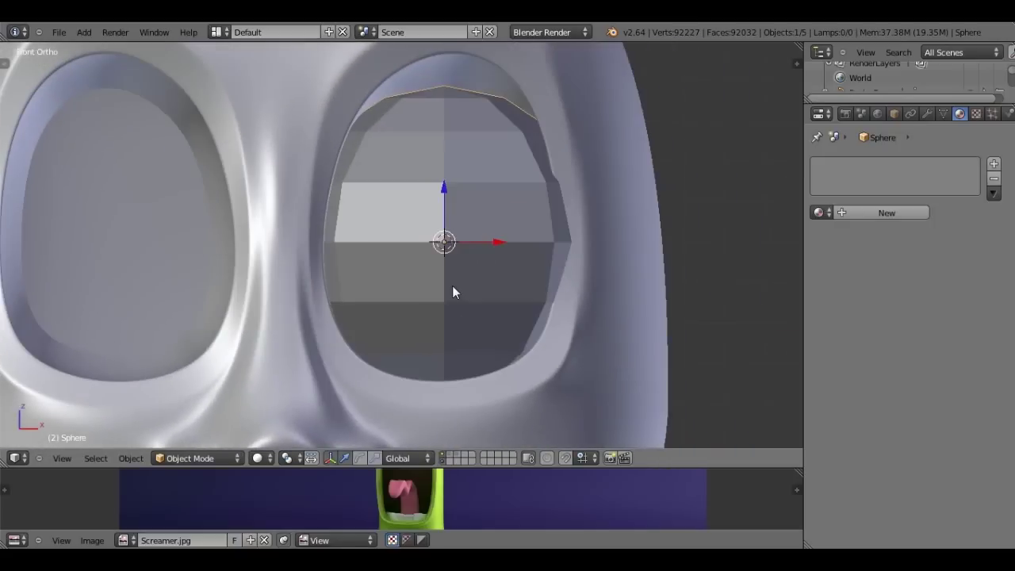
{"action": "middle_click_drag", "start_coordinate": [452, 285], "coordinate": [438, 299], "text": "shift"}
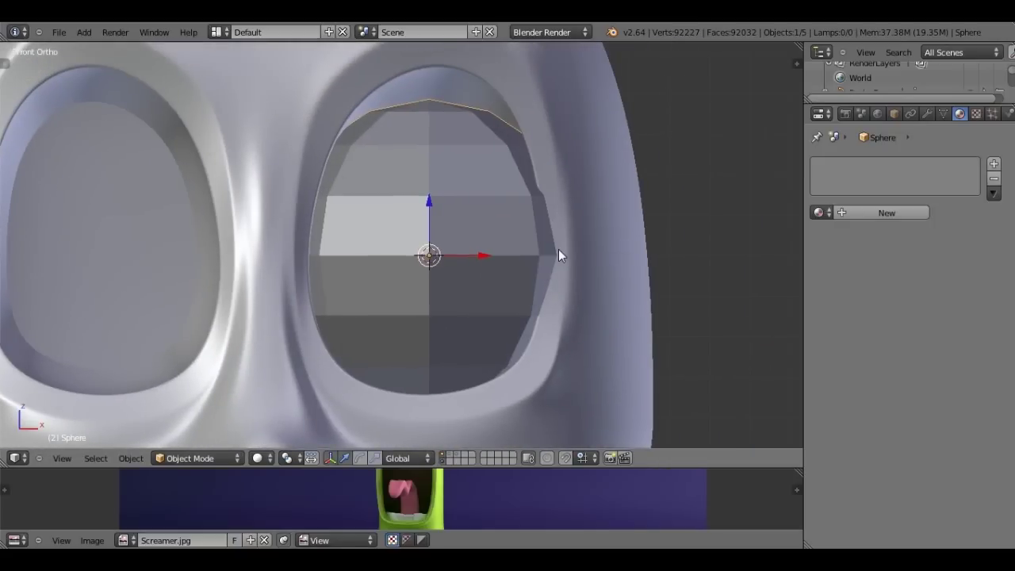
{"action": "key", "text": "z"}
{"action": "key", "text": "g"}
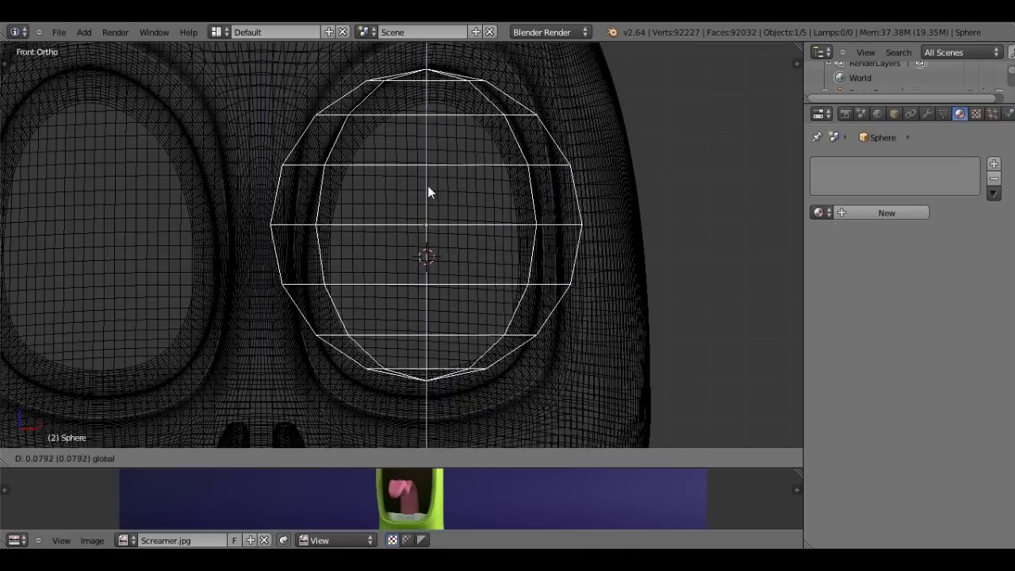
{"action": "left_click", "coordinate": [428, 193]}
{"action": "key", "text": "z"}
- Enlarge the sphere, lower it along Z into the socket, then open the mask in Edit Mode
{"action": "key", "text": "s"}
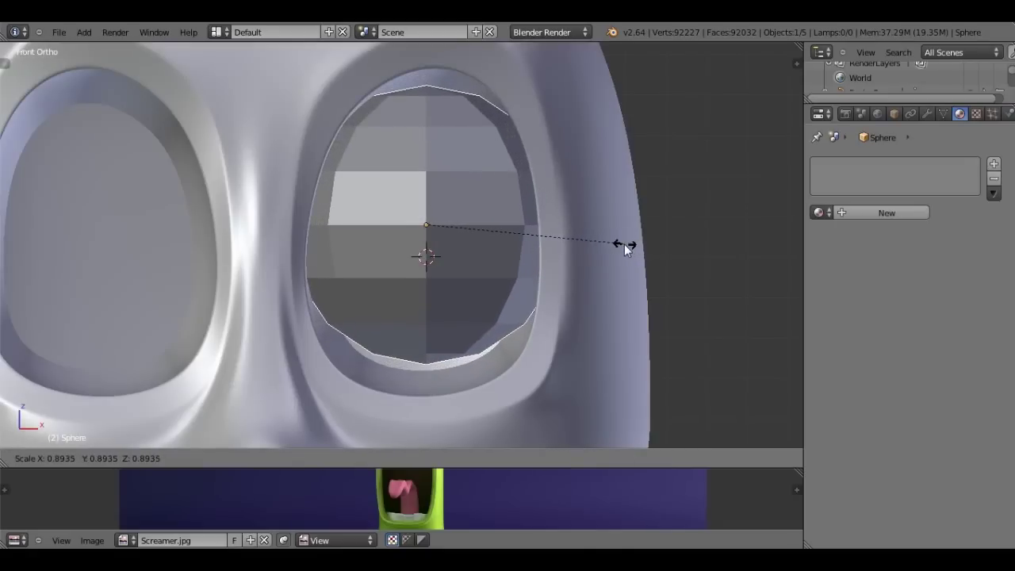
{"action": "left_click", "coordinate": [624, 244]}
{"action": "key", "text": "g"}
{"action": "key", "text": "z"}
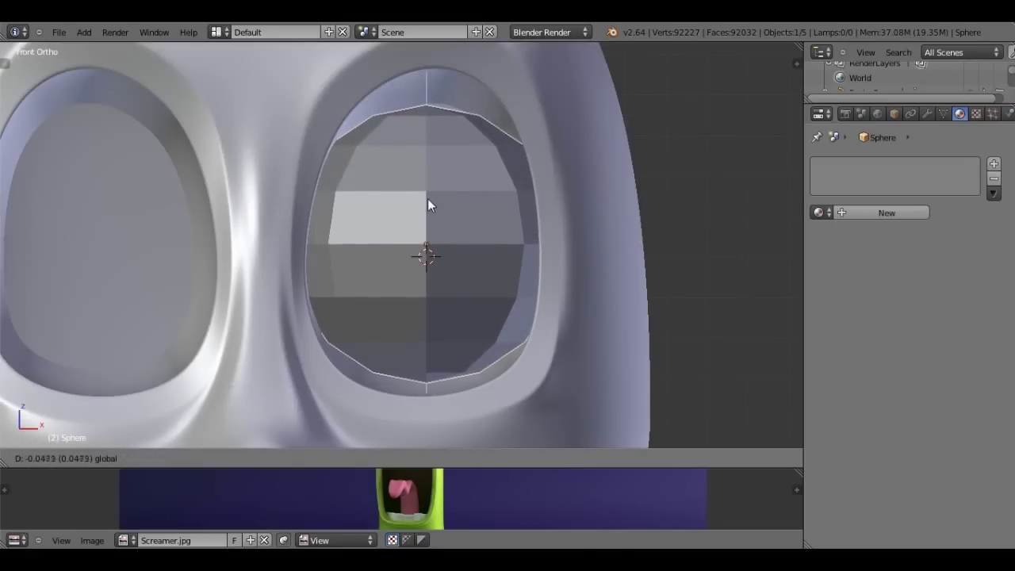
{"action": "left_click", "coordinate": [427, 198]}
{"action": "right_click", "coordinate": [396, 95]}
{"action": "key", "text": "Tab"}
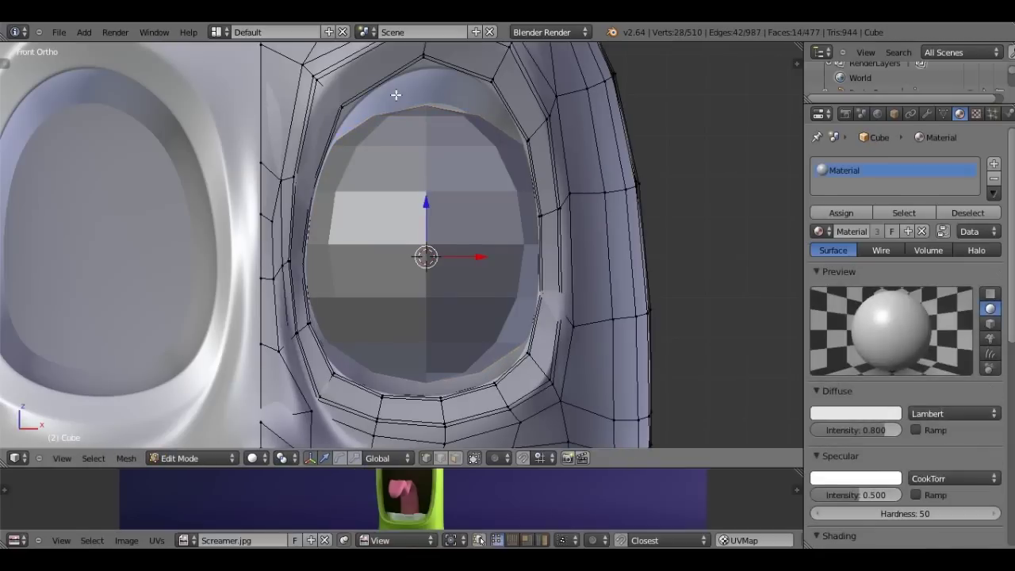
- Select the eye-hole rim loop and smooth it
{"action": "key", "text": "z"}
{"action": "right_click", "coordinate": [411, 103], "text": "alt"}
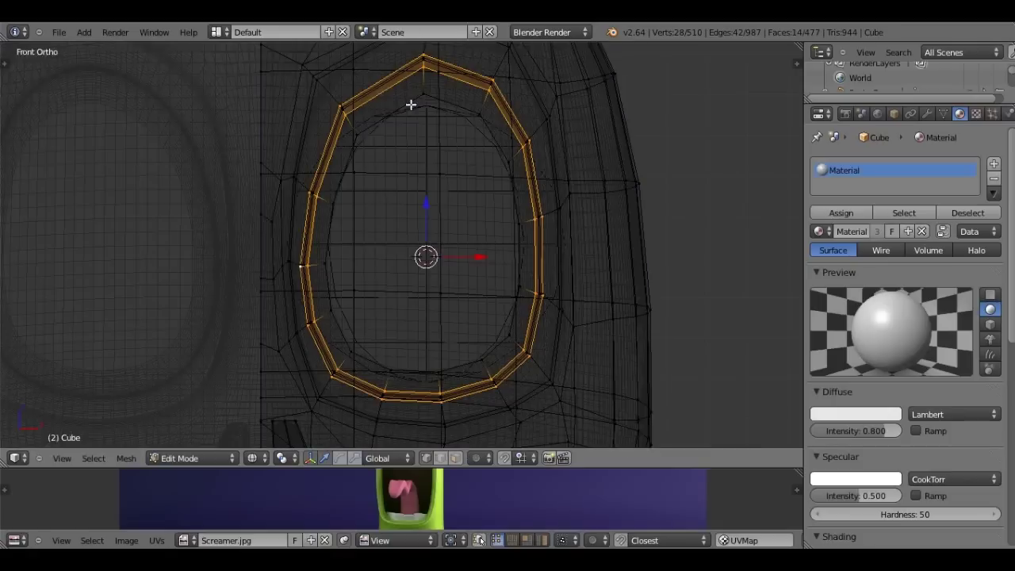
{"action": "key", "text": "w"}
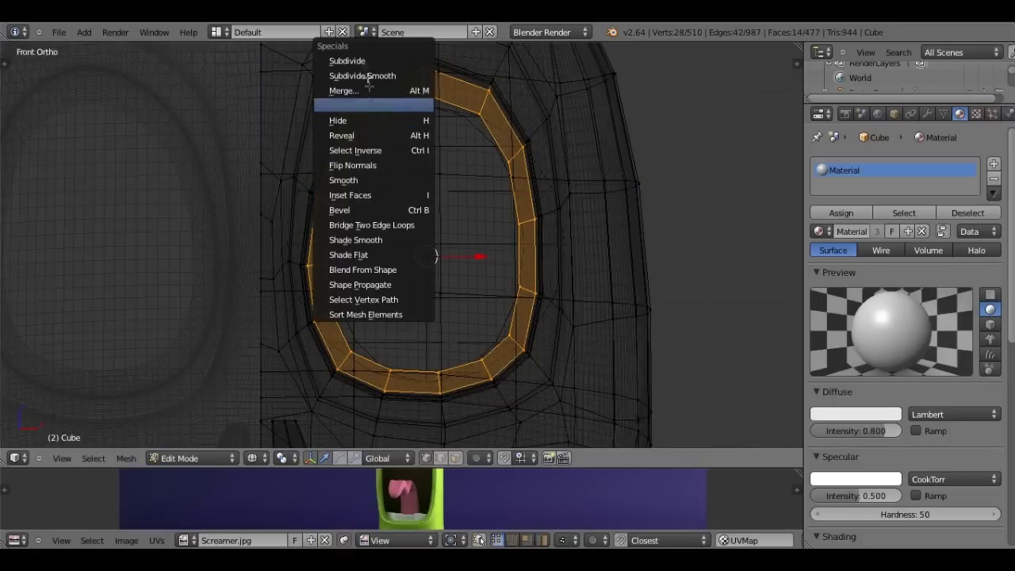
{"action": "left_click", "coordinate": [350, 180]}
{"action": "key", "text": "w"}
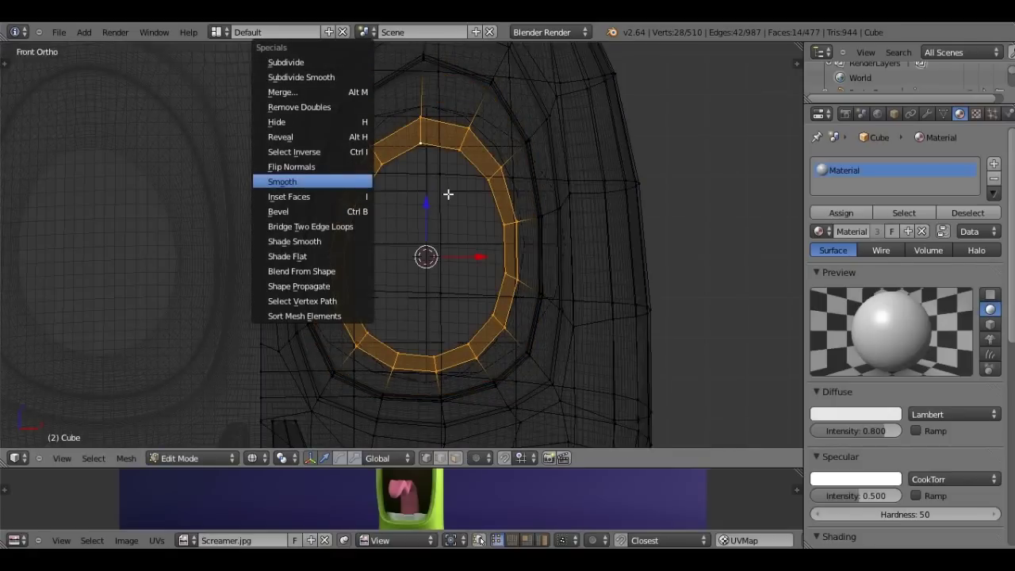
{"action": "key", "text": "Escape"}
{"action": "key", "text": "z"}
- In Right view, extrude the rim loop backwards and reshape the new ring
{"action": "key", "text": "KP_3"}
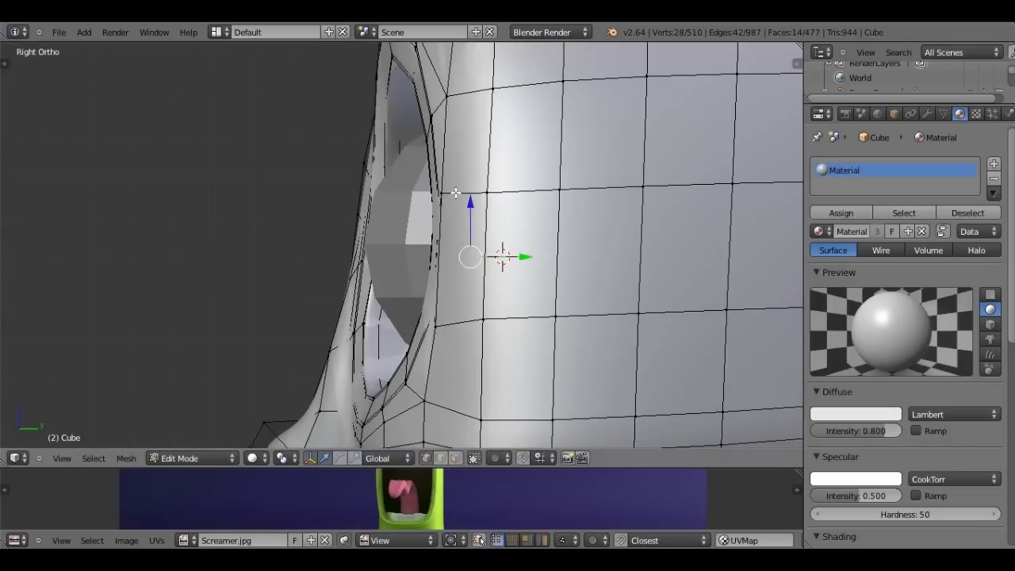
{"action": "key", "text": "z"}
{"action": "key", "text": "e"}
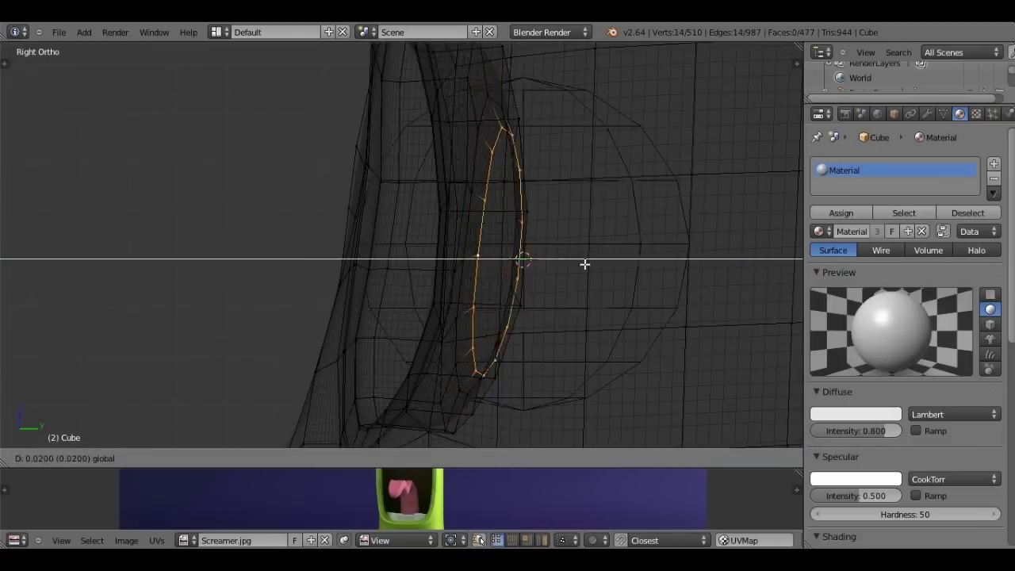
{"action": "left_click", "coordinate": [548, 262]}
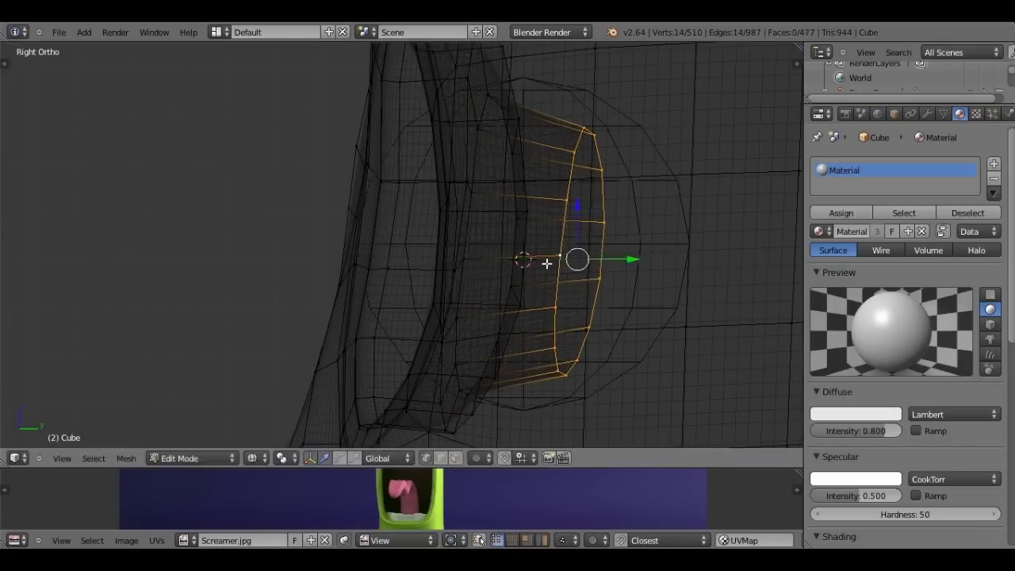
{"action": "key", "text": "s"}
{"action": "left_click", "coordinate": [557, 253]}
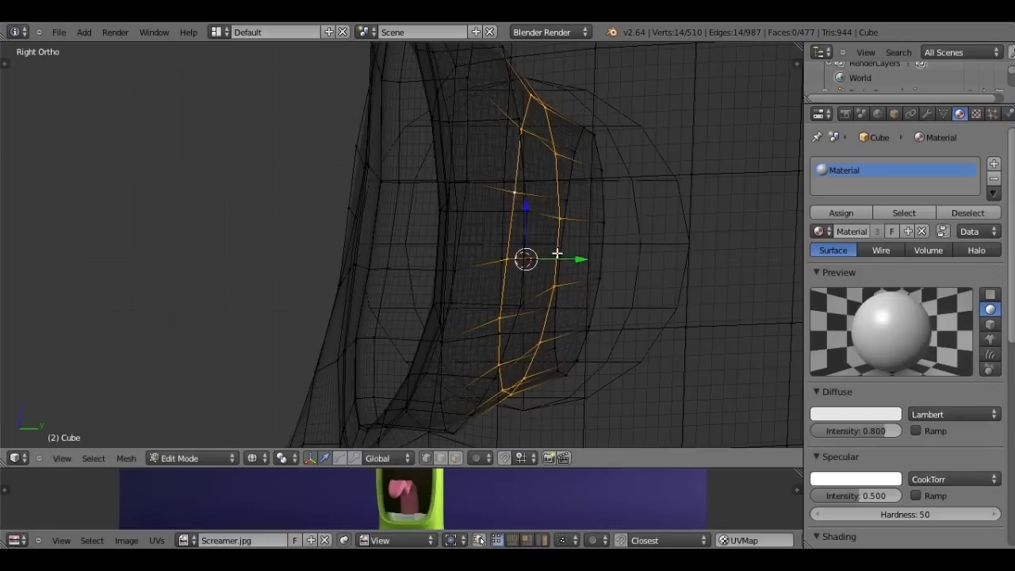
- Grow the selection into a band of faces and enlarge it, adjusting the selection size
{"action": "scroll", "coordinate": [520, 206], "scroll_direction": "down", "scroll_amount": 1}
{"action": "scroll", "coordinate": [520, 206], "scroll_direction": "down", "scroll_amount": 1}
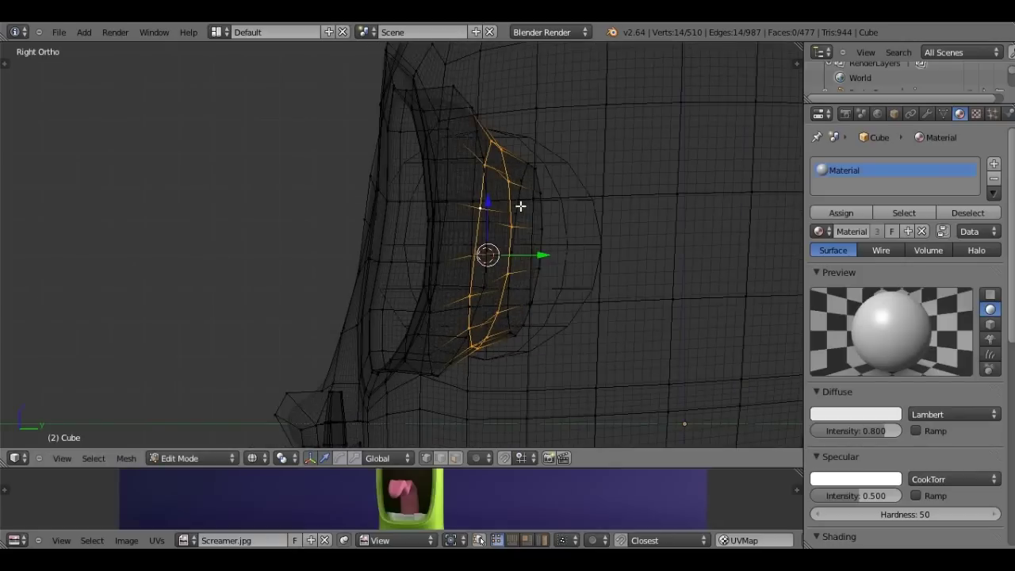
{"action": "key", "text": "ctrl+KP_Add"}
{"action": "key", "text": "s"}
{"action": "left_click", "coordinate": [579, 240]}
{"action": "key", "text": "s"}
{"action": "right_click", "coordinate": [497, 225]}
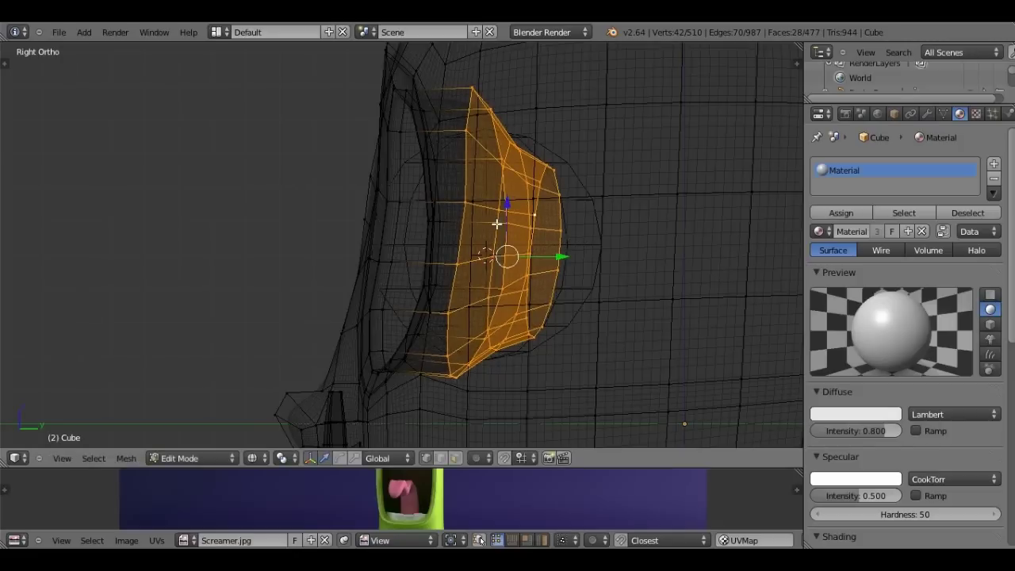
{"action": "key", "text": "ctrl+KP_Add"}
{"action": "key", "text": "ctrl+KP_Subtract"}
{"action": "key", "text": "ctrl+KP_Subtract"}
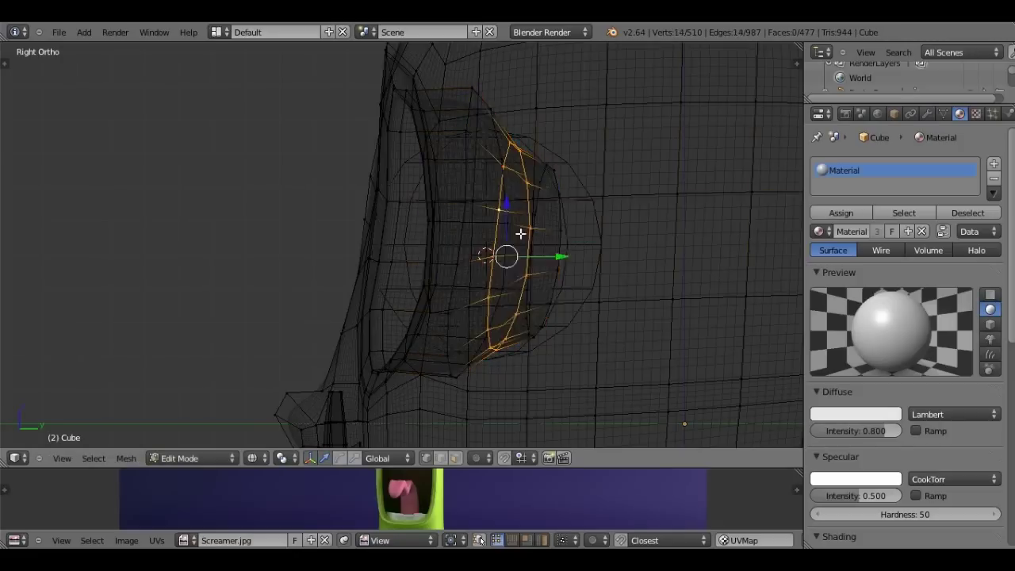
- Regrow the loop into a face band and scale it about 1.45 times
{"action": "scroll", "coordinate": [582, 236], "scroll_direction": "up", "scroll_amount": 2}
{"action": "scroll", "coordinate": [602, 242], "scroll_direction": "up", "scroll_amount": 2}
{"action": "scroll", "coordinate": [609, 249], "scroll_direction": "up", "scroll_amount": 2}
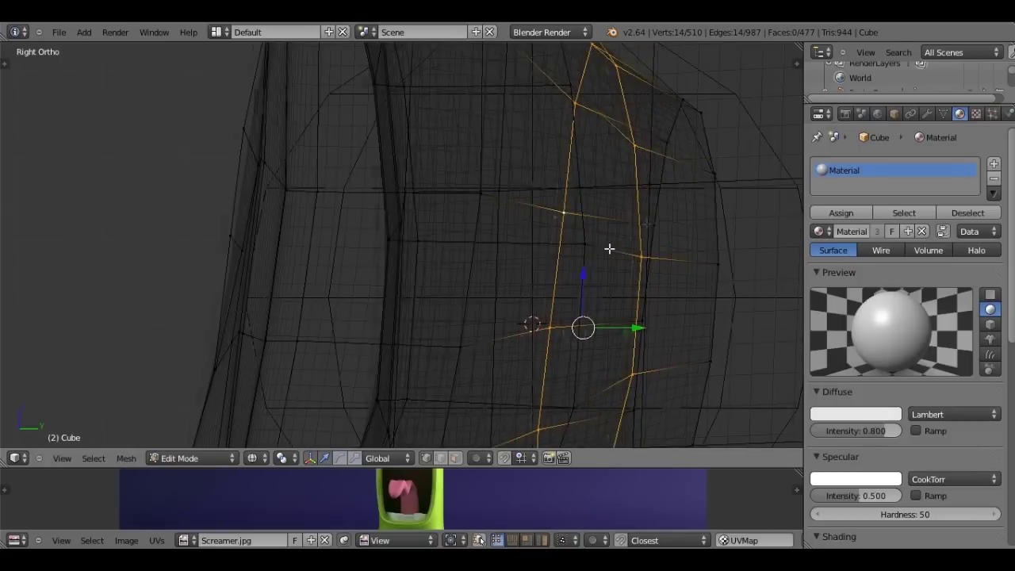
{"action": "key", "text": "ctrl+KP_Add"}
{"action": "scroll", "coordinate": [627, 236], "scroll_direction": "down", "scroll_amount": 2}
{"action": "scroll", "coordinate": [645, 222], "scroll_direction": "down", "scroll_amount": 2}
{"action": "key", "text": "s"}
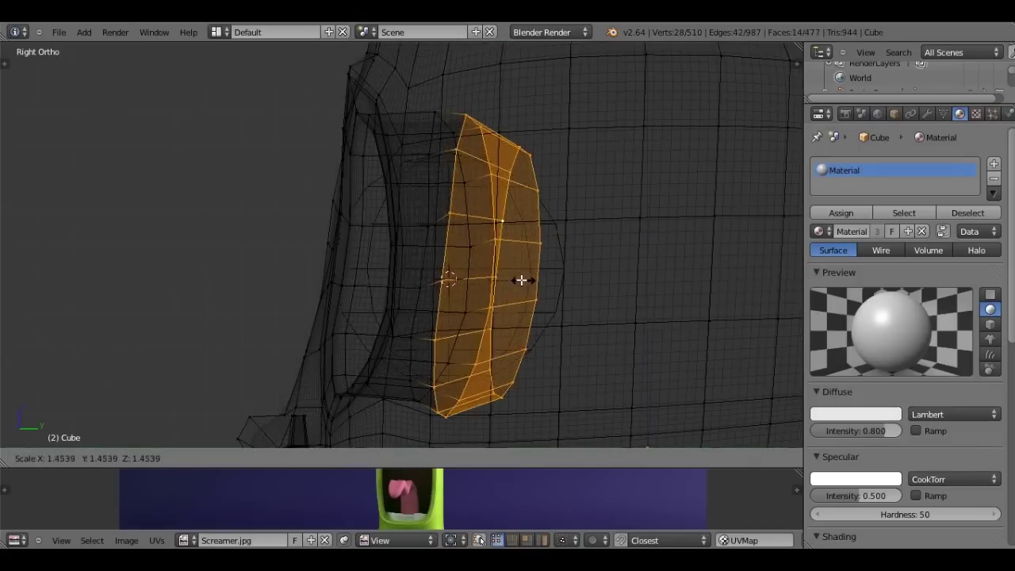
{"action": "left_click", "coordinate": [521, 280]}
{"action": "key", "text": "z"}
{"action": "middle_click_drag", "start_coordinate": [521, 280], "coordinate": [650, 277]}
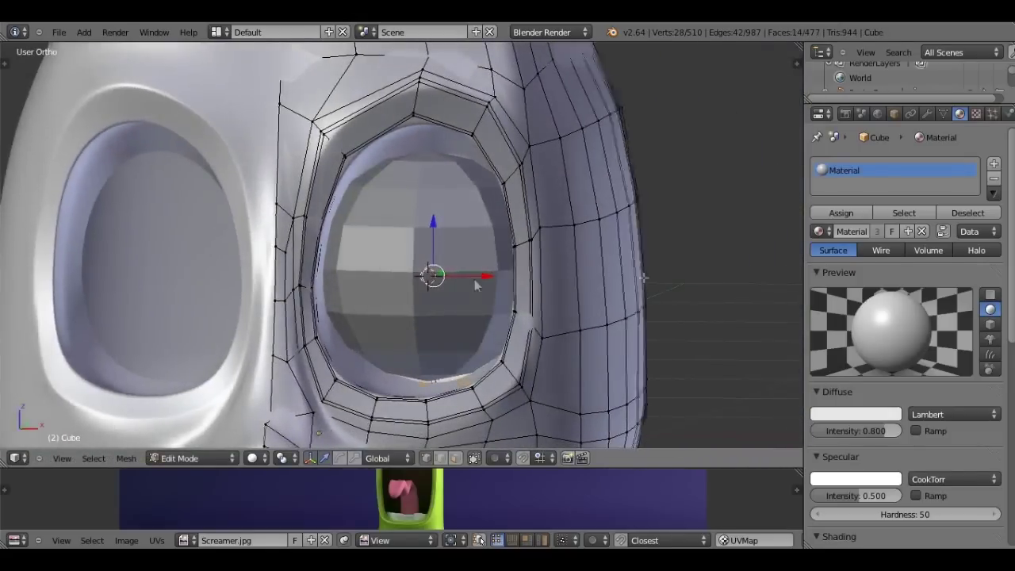
- Leave the mask and open the eyeball sphere in Edit Mode
{"action": "key", "text": "Tab"}
{"action": "right_click", "coordinate": [428, 256]}
{"action": "scroll", "coordinate": [429, 256], "scroll_direction": "down", "scroll_amount": 3}
{"action": "key", "text": "Tab"}
{"action": "scroll", "coordinate": [511, 256], "scroll_direction": "up", "scroll_amount": 4}
- Snap the 3D cursor to the eyeball's centre
{"action": "middle_click_drag", "start_coordinate": [511, 255], "coordinate": [414, 302]}
{"action": "key", "text": "shift+s"}
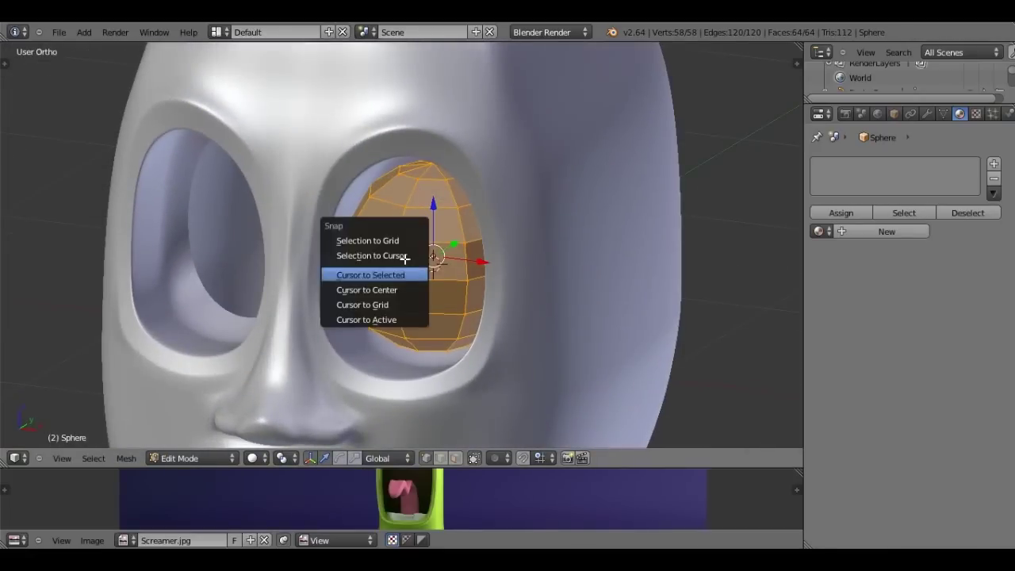
{"action": "left_click", "coordinate": [377, 274]}
{"action": "middle_click_drag", "start_coordinate": [377, 275], "coordinate": [440, 287]}
- From the right side view, rotate the eyeball -90° and return to Object Mode
{"action": "key", "text": "KP_3"}
{"action": "key", "text": "z"}
{"action": "key", "text": "r"}
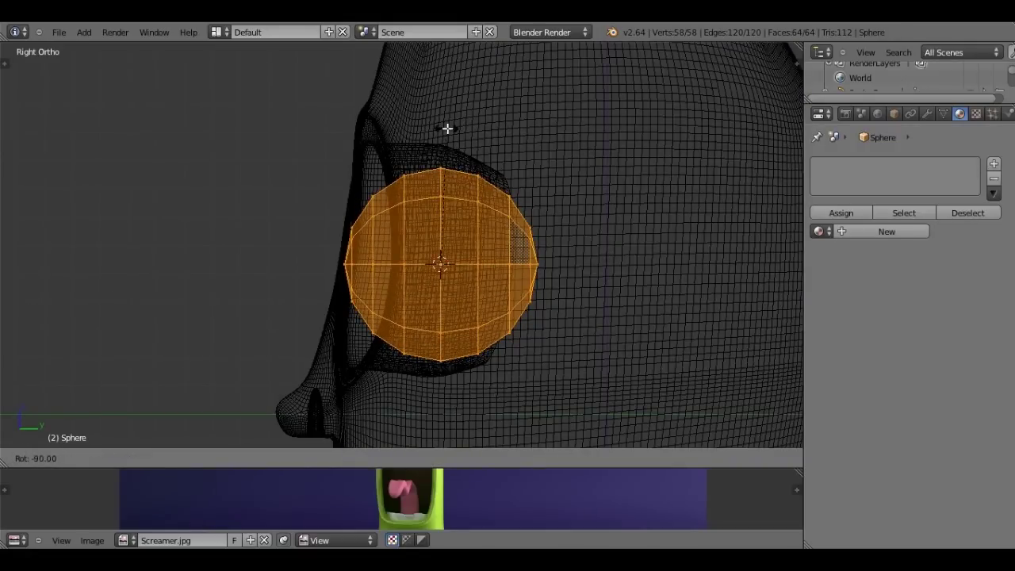
{"action": "left_click", "coordinate": [446, 128]}
{"action": "key", "text": "z"}
{"action": "middle_click_drag", "start_coordinate": [446, 128], "coordinate": [578, 275]}
{"action": "scroll", "coordinate": [523, 232], "scroll_direction": "down", "scroll_amount": 4}
{"action": "key", "text": "Tab"}
- Reselect the eyeball in Edit Mode and box-select its front half
{"action": "mouse_move", "coordinate": [523, 231]}
{"action": "middle_mouse_down"}
{"action": "mouse_move", "coordinate": [578, 249]}
{"action": "mouse_move", "coordinate": [453, 236]}
{"action": "mouse_move", "coordinate": [525, 217]}
{"action": "mouse_move", "coordinate": [408, 234]}
{"action": "middle_mouse_up"}
{"action": "key", "text": "KP_3"}
{"action": "scroll", "coordinate": [408, 230], "scroll_direction": "up", "scroll_amount": 3}
{"action": "key", "text": "z"}
{"action": "right_click", "coordinate": [410, 229]}
{"action": "key", "text": "z"}
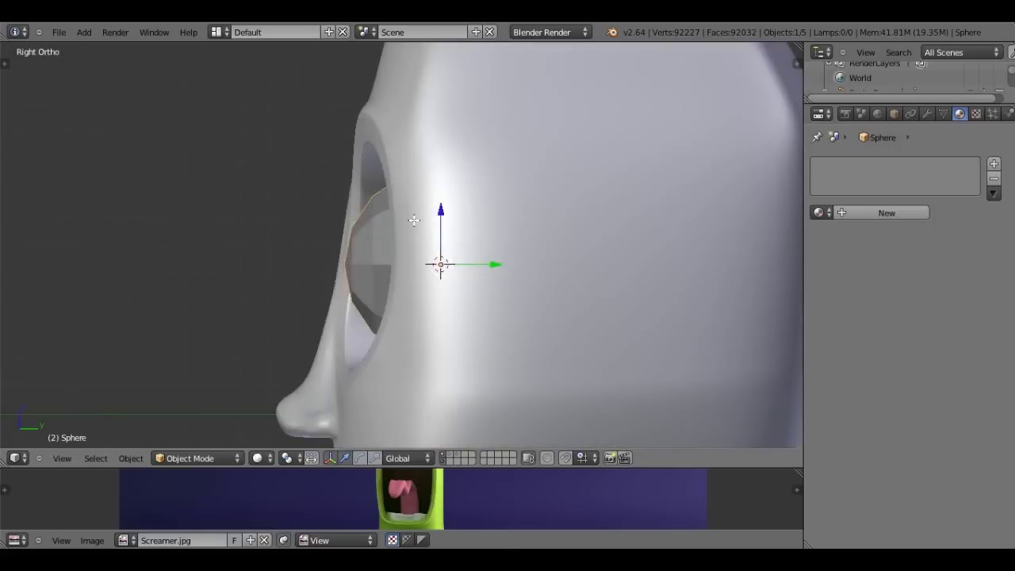
{"action": "key", "text": "Tab"}
{"action": "key", "text": "z"}
{"action": "key", "text": "a"}
{"action": "key", "text": "b"}
{"action": "left_click_drag", "start_coordinate": [245, 112], "coordinate": [451, 383]}
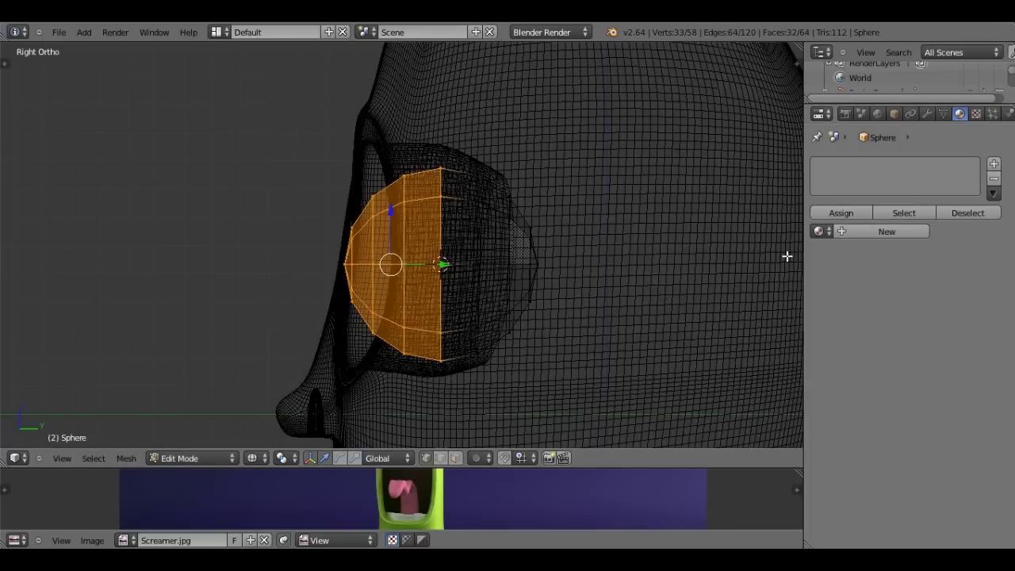
- Duplicate the front half, rotate it about 91° around the 3D cursor, and scale it 1.1
{"action": "key", "text": "shift+d"}
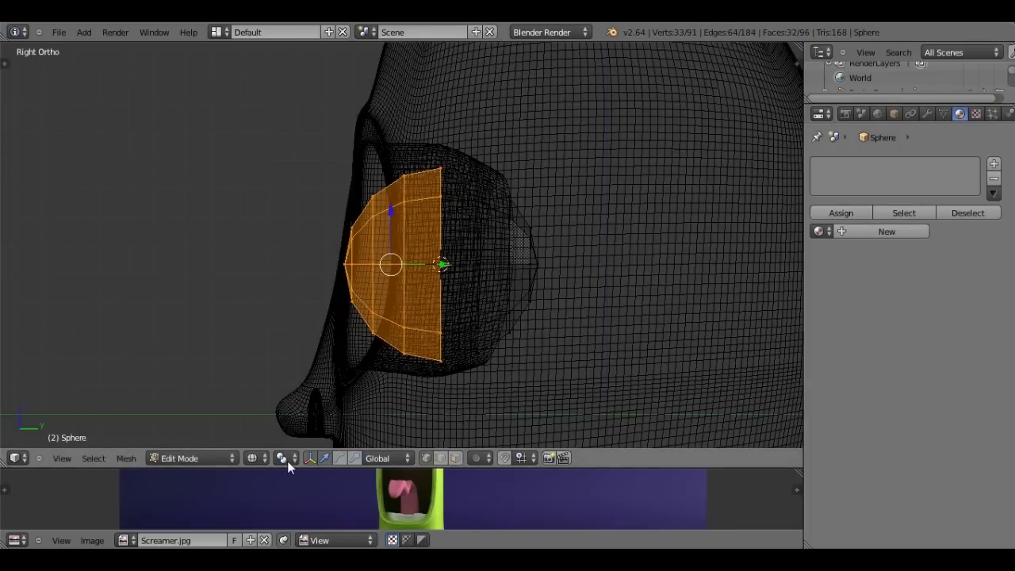
{"action": "left_click", "coordinate": [287, 461]}
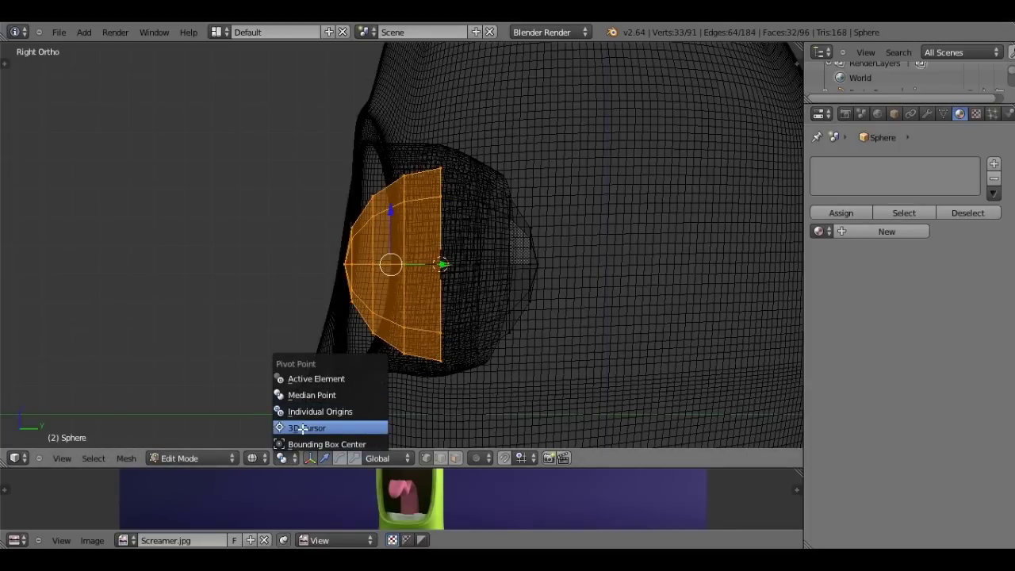
{"action": "left_click", "coordinate": [304, 429]}
{"action": "key", "text": "r"}
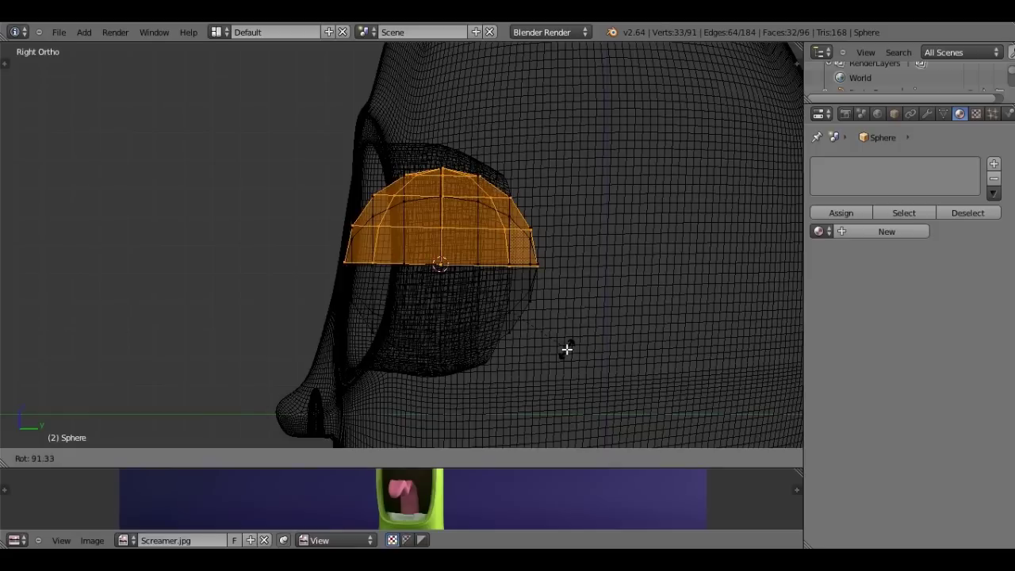
{"action": "left_click", "coordinate": [567, 348]}
{"action": "key", "text": "s"}
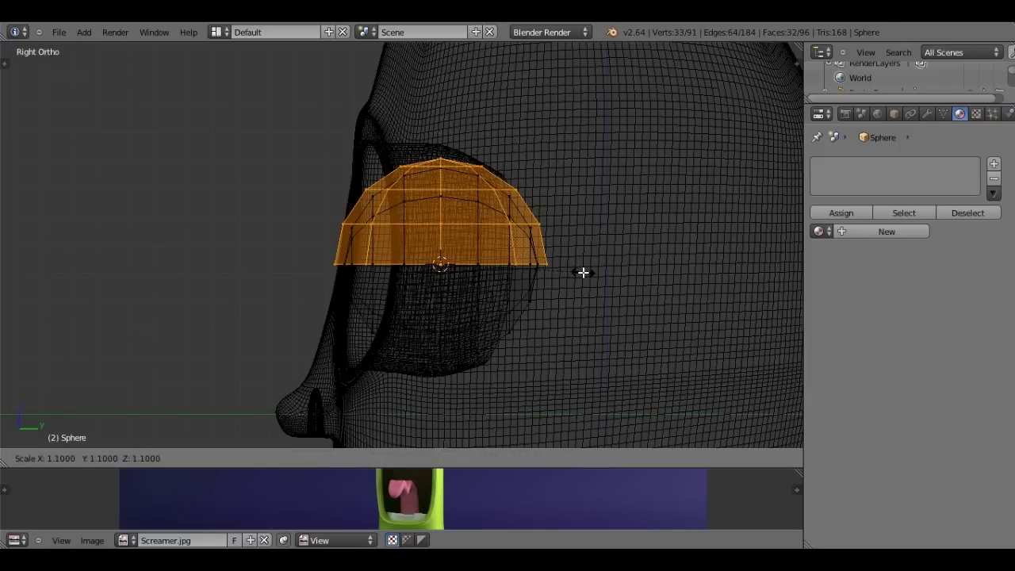
{"action": "left_click", "coordinate": [583, 272]}
{"action": "scroll", "coordinate": [434, 243], "scroll_direction": "up", "scroll_amount": 1}
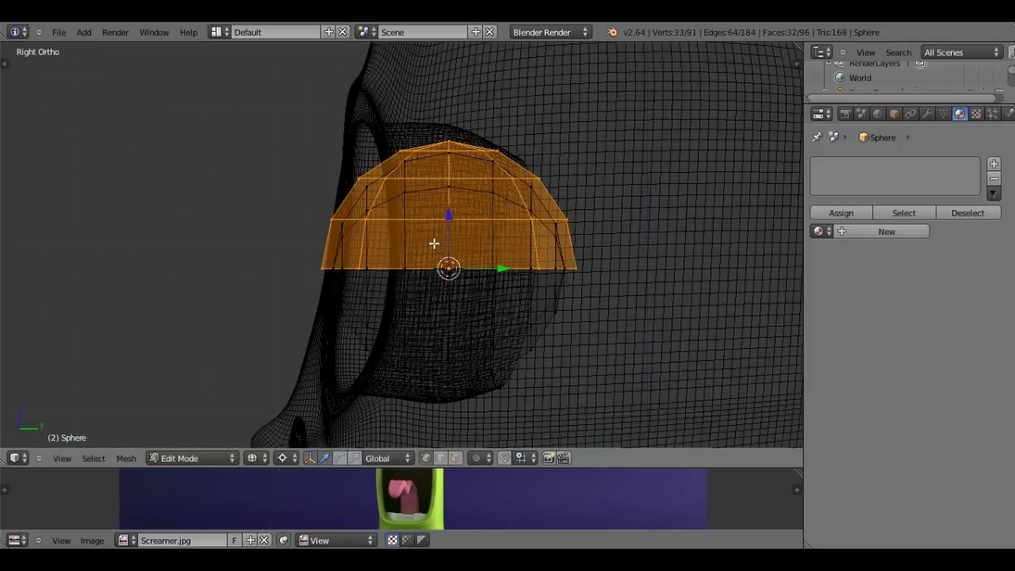
{"action": "middle_click_drag", "start_coordinate": [433, 244], "coordinate": [457, 175]}
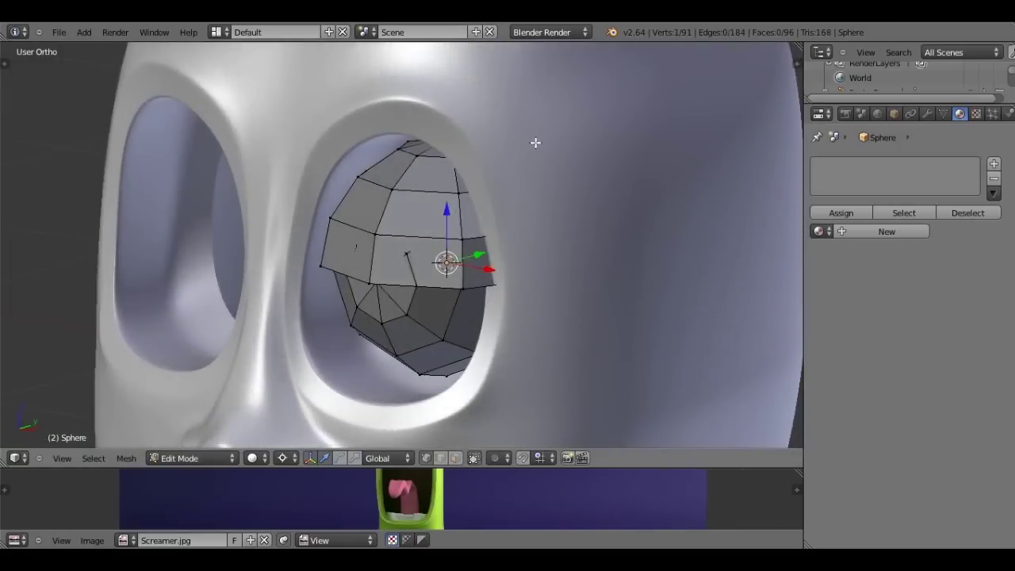
- Select the eyeball's middle edge ring and delete its vertices
{"action": "key", "text": "ctrl+KP_Add"}
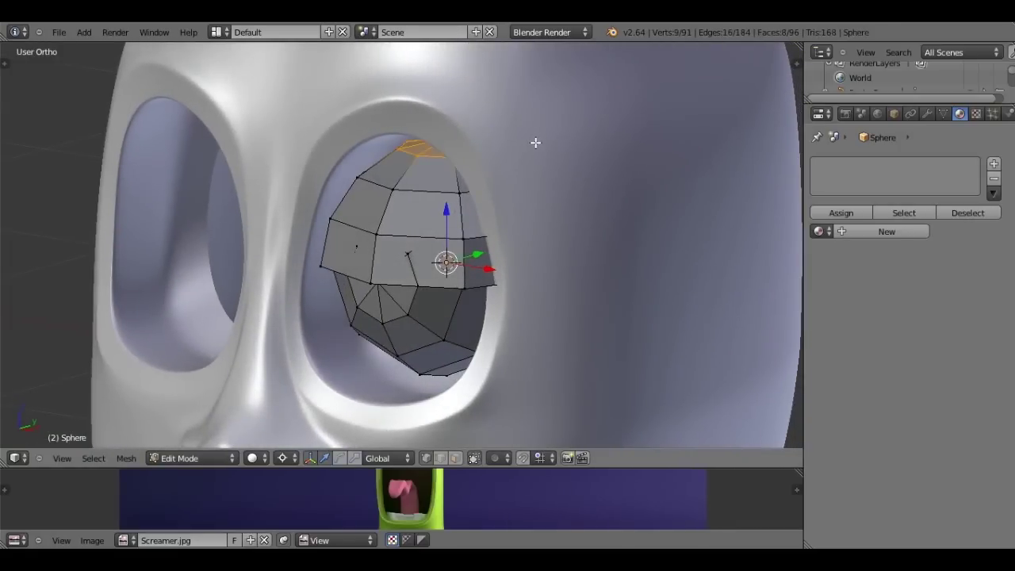
{"action": "key", "text": "ctrl+KP_Add"}
{"action": "key", "text": "ctrl+KP_Add"}
{"action": "mouse_move", "coordinate": [535, 143]}
{"action": "middle_mouse_down"}
{"action": "mouse_move", "coordinate": [364, 287]}
{"action": "mouse_move", "coordinate": [227, 281]}
{"action": "mouse_move", "coordinate": [249, 288]}
{"action": "mouse_move", "coordinate": [211, 317]}
{"action": "mouse_move", "coordinate": [452, 324]}
{"action": "mouse_move", "coordinate": [435, 282]}
{"action": "middle_mouse_up"}
{"action": "key", "text": "z"}
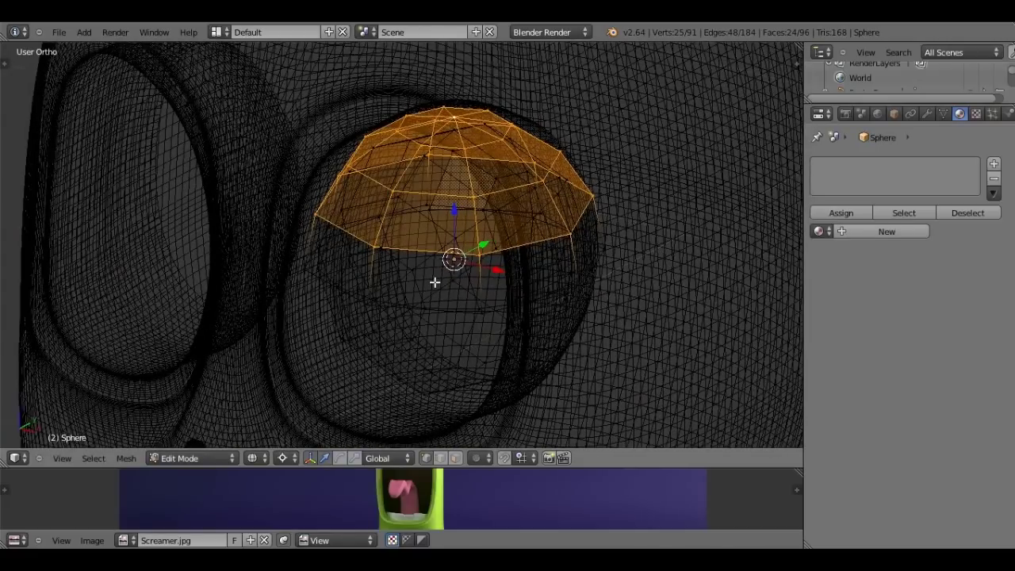
{"action": "key", "text": "z"}
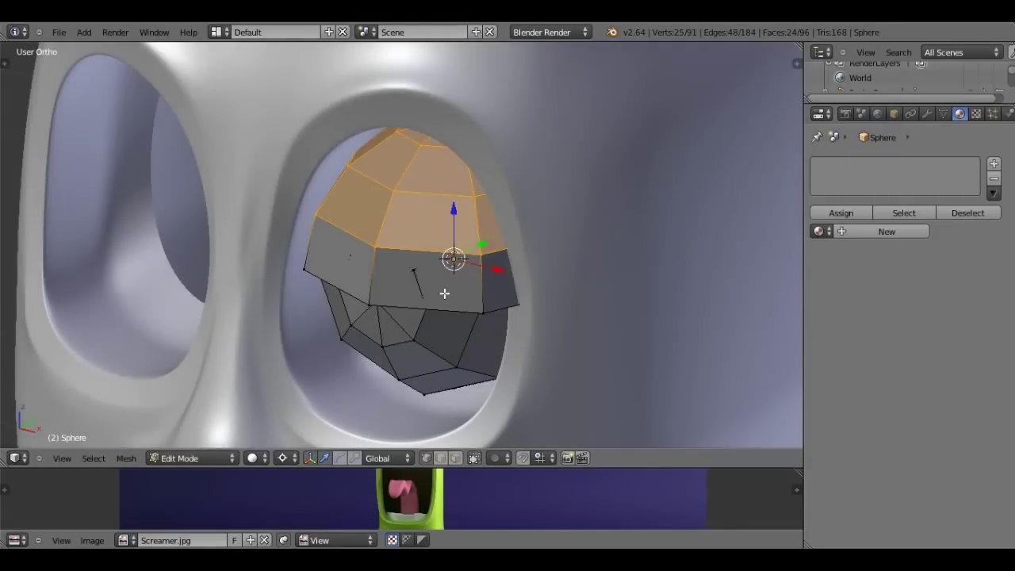
{"action": "right_click", "coordinate": [325, 288], "text": "alt"}
{"action": "mouse_move", "coordinate": [325, 288]}
{"action": "middle_mouse_down"}
{"action": "mouse_move", "coordinate": [386, 294]}
{"action": "mouse_move", "coordinate": [426, 272]}
{"action": "mouse_move", "coordinate": [375, 272]}
{"action": "middle_mouse_up"}
{"action": "key", "text": "x"}
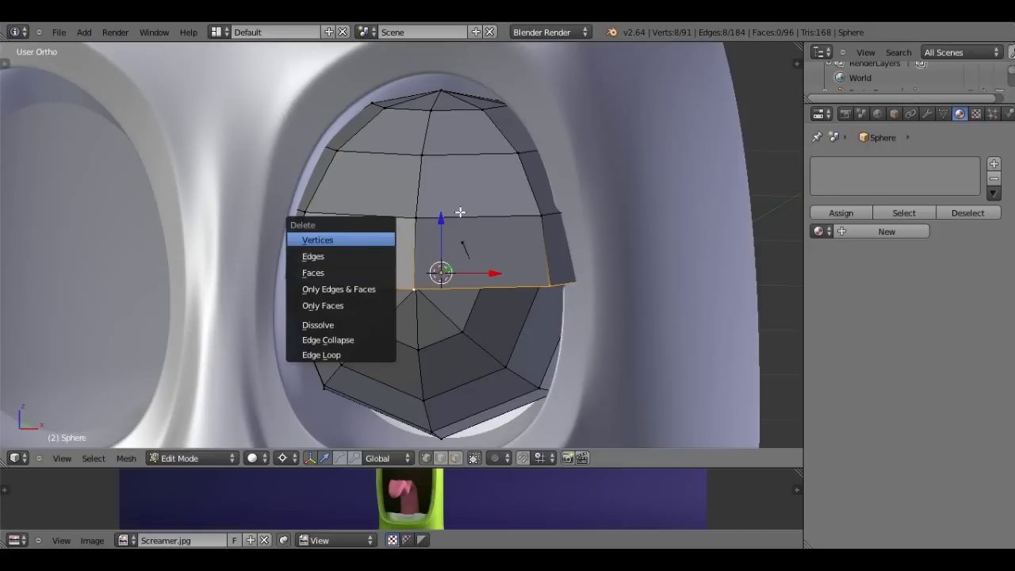
{"action": "key", "text": "Return"}
- Select the upper cap, shrink it slightly, and start rotating a copy beneath the eye
{"action": "key", "text": "l"}
{"action": "middle_click_drag", "start_coordinate": [453, 211], "coordinate": [453, 211]}
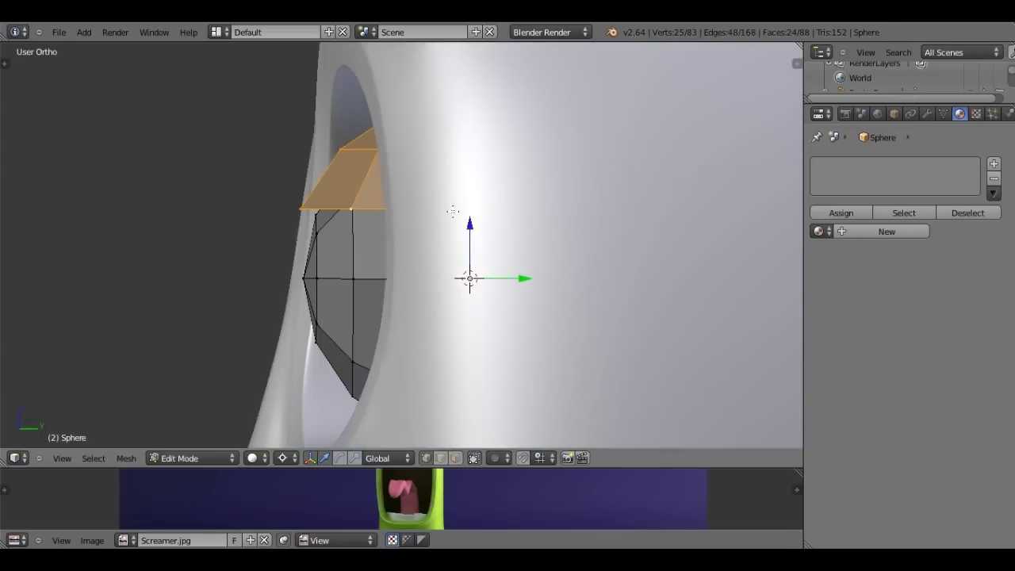
{"action": "key", "text": "KP_3"}
{"action": "key", "text": "z"}
{"action": "key", "text": "s"}
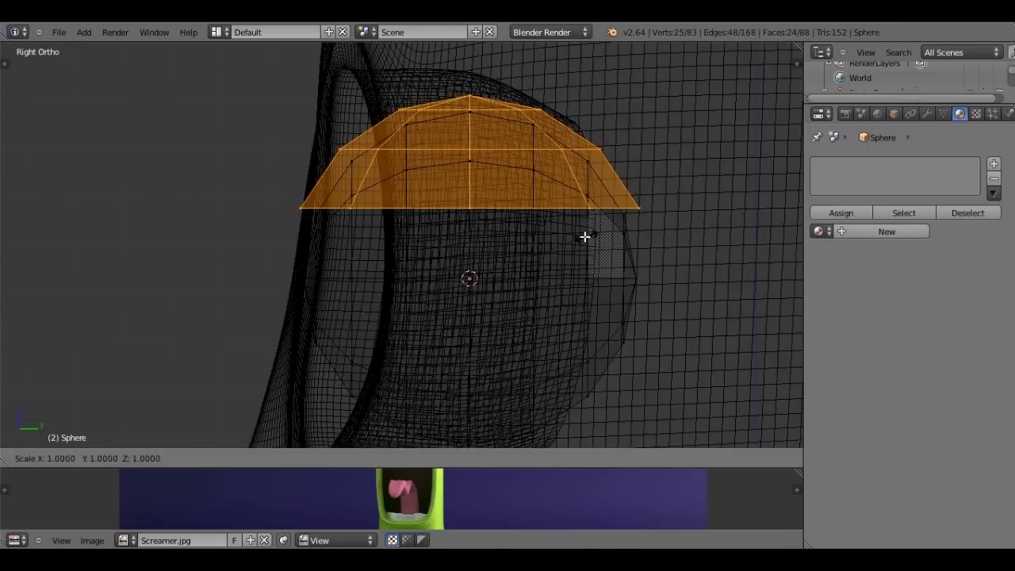
{"action": "left_click", "coordinate": [573, 230]}
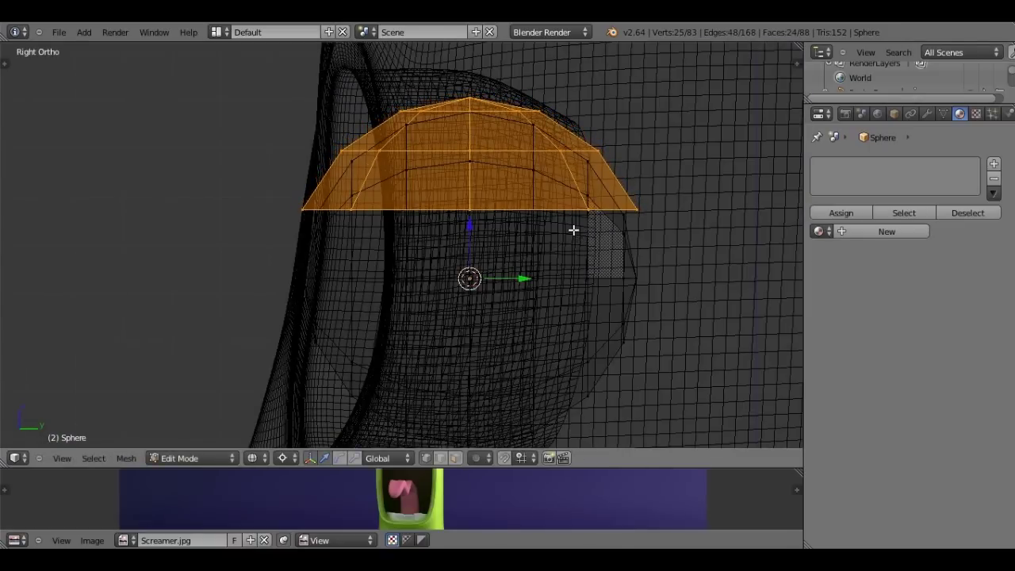
{"action": "scroll", "coordinate": [603, 232], "scroll_direction": "down", "scroll_amount": 2}
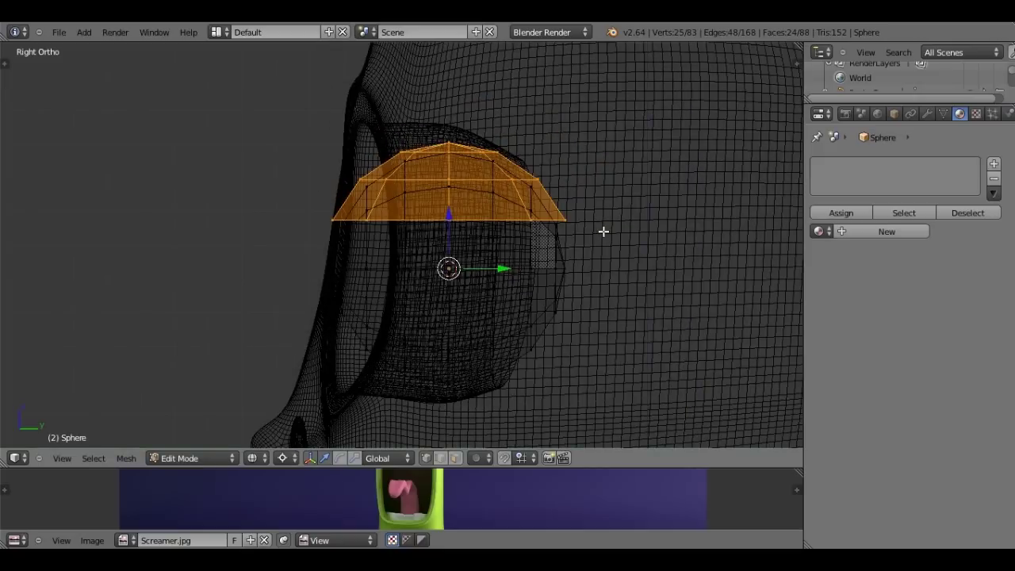
{"action": "key", "text": "r"}
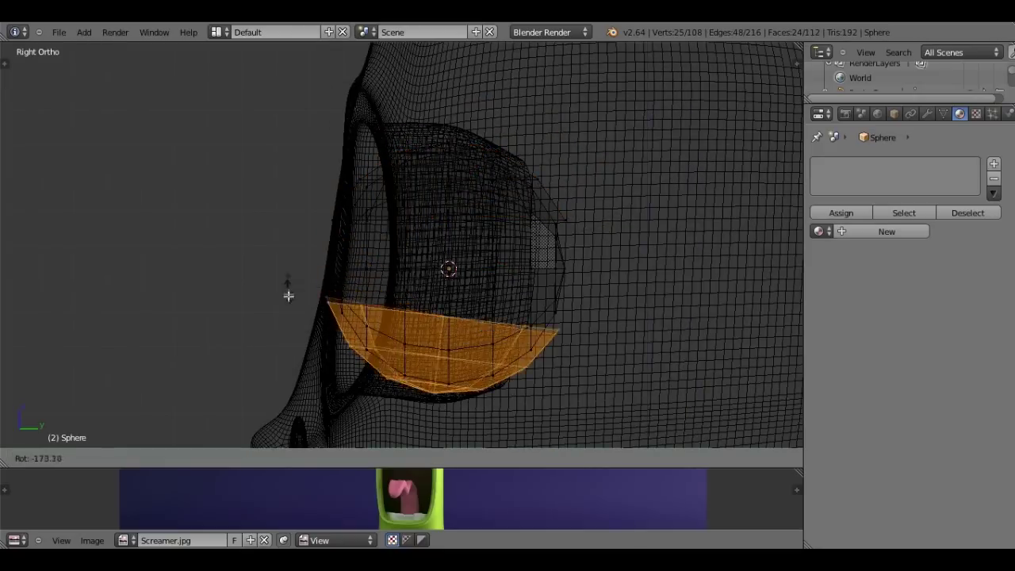
- Confirm the copied piece under the eye and return to a solid view of the head
{"action": "left_click", "coordinate": [302, 356]}
{"action": "key", "text": "z"}
{"action": "middle_click_drag", "start_coordinate": [302, 356], "coordinate": [407, 363]}
{"action": "key", "text": "Tab"}
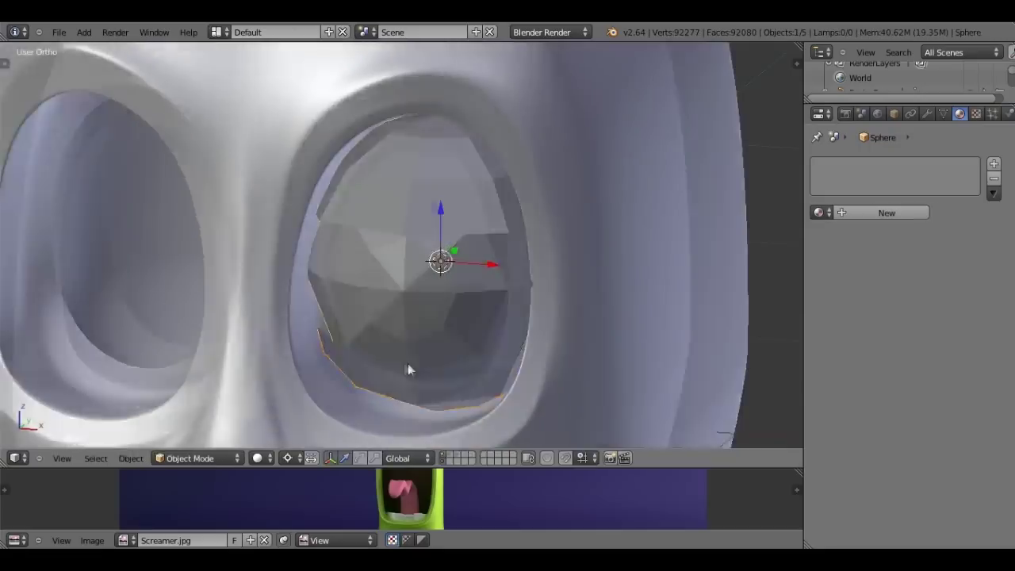
{"action": "scroll", "coordinate": [442, 326], "scroll_direction": "down", "scroll_amount": 2}
{"action": "middle_click_drag", "start_coordinate": [441, 326], "coordinate": [929, 207]}
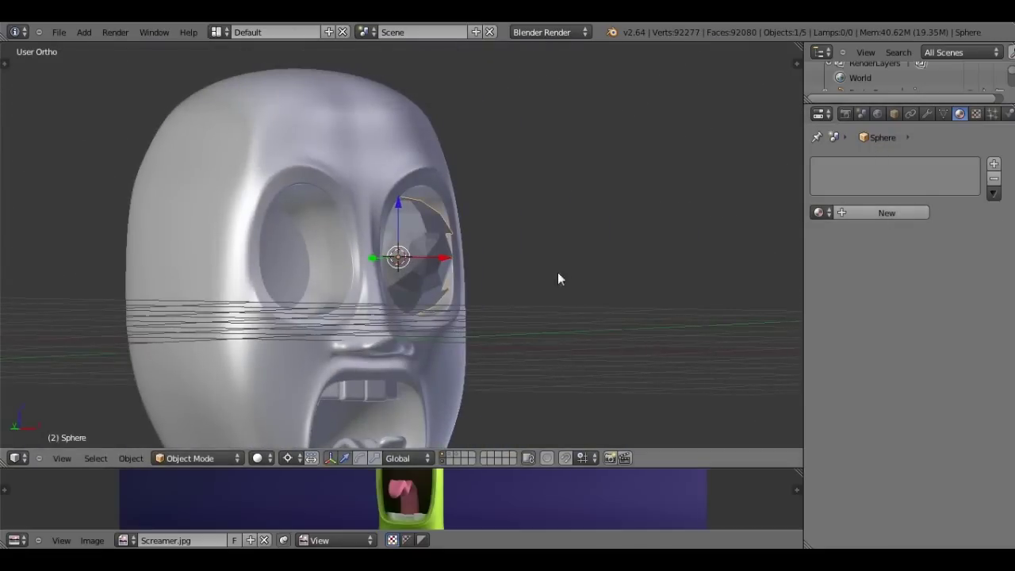
{"action": "middle_click_drag", "start_coordinate": [557, 272], "coordinate": [409, 285]}
- Delete the vertices of both cap pieces from the eyeball mesh
{"action": "key", "text": "Tab"}
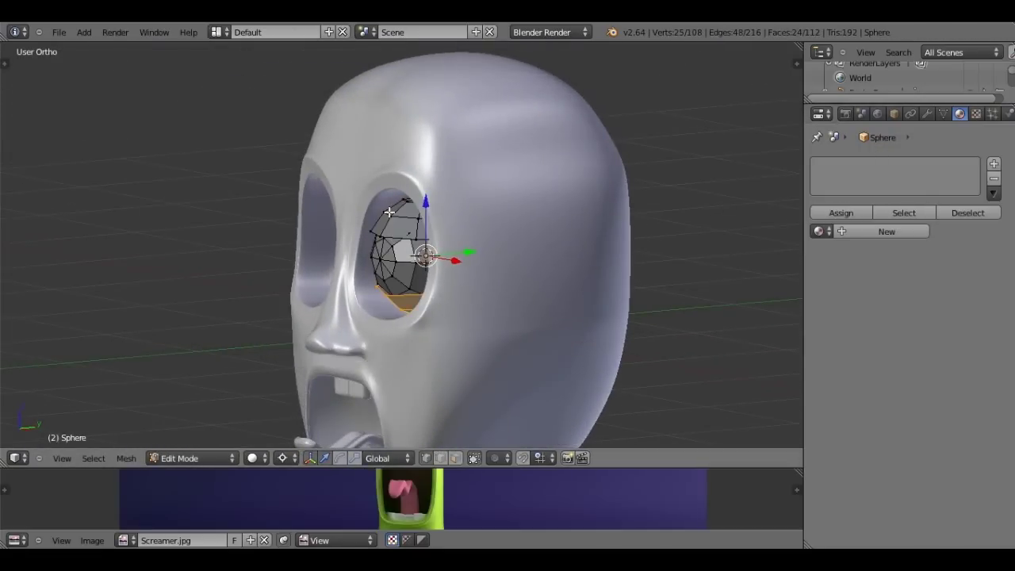
{"action": "key", "text": "ctrl+i"}
{"action": "key", "text": "x"}
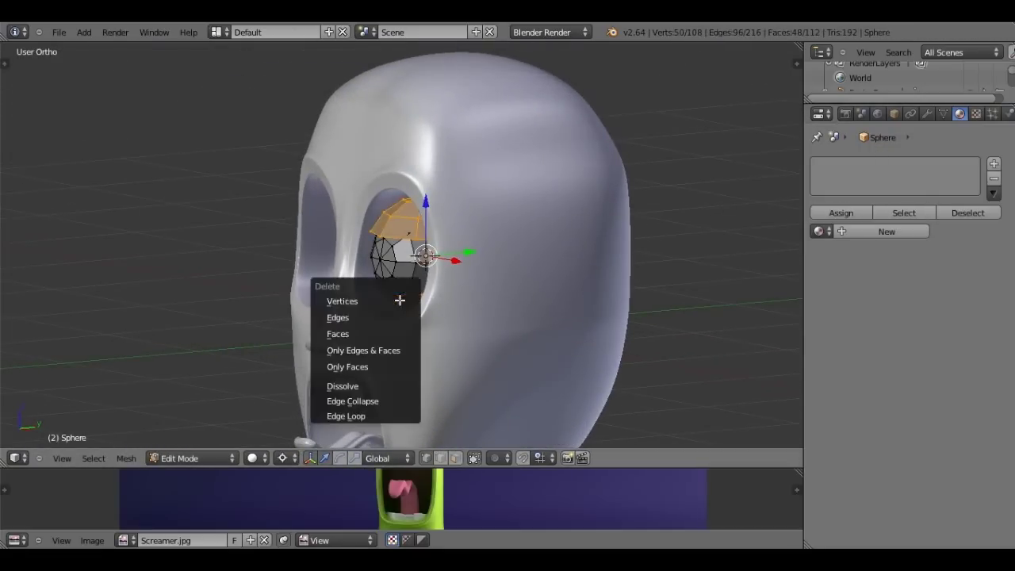
{"action": "left_click", "coordinate": [400, 301]}
- In Right Ortho wireframe, box-select half the eyeball and separate it as its own object
{"action": "key", "text": "KP_4"}
{"action": "key", "text": "KP_4"}
{"action": "key", "text": "z"}
{"action": "key", "text": "KP_3"}
{"action": "scroll", "coordinate": [363, 261], "scroll_direction": "up", "scroll_amount": 6}
{"action": "key", "text": "b"}
{"action": "mouse_move", "coordinate": [140, 61]}
{"action": "left_mouse_down"}
{"action": "mouse_move", "coordinate": [399, 395]}
{"action": "mouse_move", "coordinate": [500, 502]}
{"action": "left_mouse_up"}
{"action": "scroll", "coordinate": [489, 197], "scroll_direction": "down", "scroll_amount": 3}
{"action": "scroll", "coordinate": [490, 205], "scroll_direction": "up", "scroll_amount": 2}
{"action": "scroll", "coordinate": [490, 205], "scroll_direction": "down", "scroll_amount": 1}
{"action": "scroll", "coordinate": [519, 255], "scroll_direction": "down", "scroll_amount": 2}
{"action": "key", "text": "p"}
{"action": "left_click", "coordinate": [412, 331]}
- Select the separated half, Sphere.001, and enter Edit Mode on it in wireframe
{"action": "key", "text": "Tab"}
{"action": "key", "text": "z"}
{"action": "middle_click_drag", "start_coordinate": [380, 251], "coordinate": [524, 278]}
{"action": "right_click", "coordinate": [444, 266]}
{"action": "key", "text": "Tab"}
{"action": "key", "text": "z"}
{"action": "key", "text": "g"}
{"action": "key", "text": "y"}
{"action": "key", "text": "Escape"}
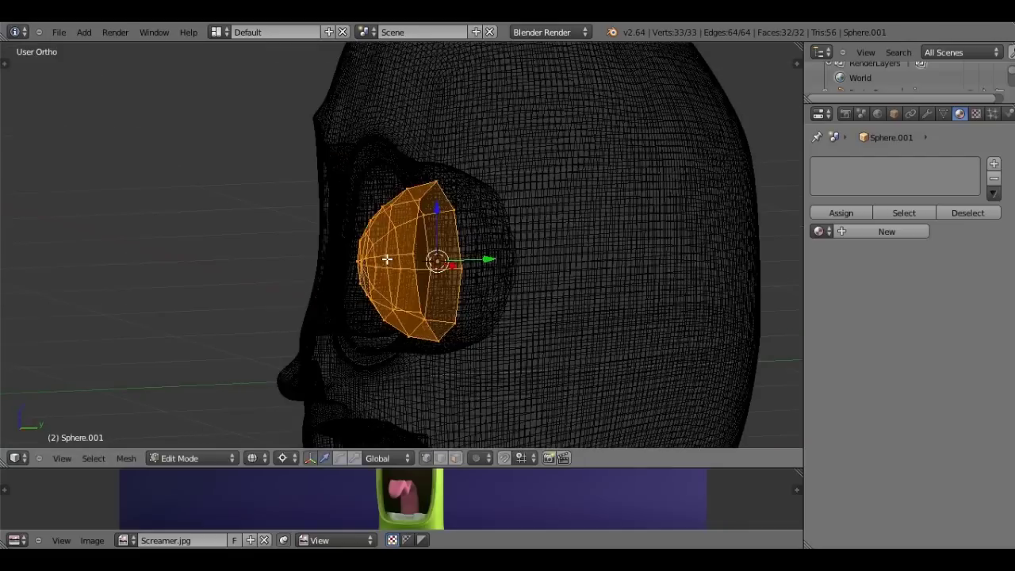
- Rotate the half-dome about 89° up over the eyeball and enlarge it slightly
{"action": "key", "text": "KP_3"}
{"action": "key", "text": "r"}
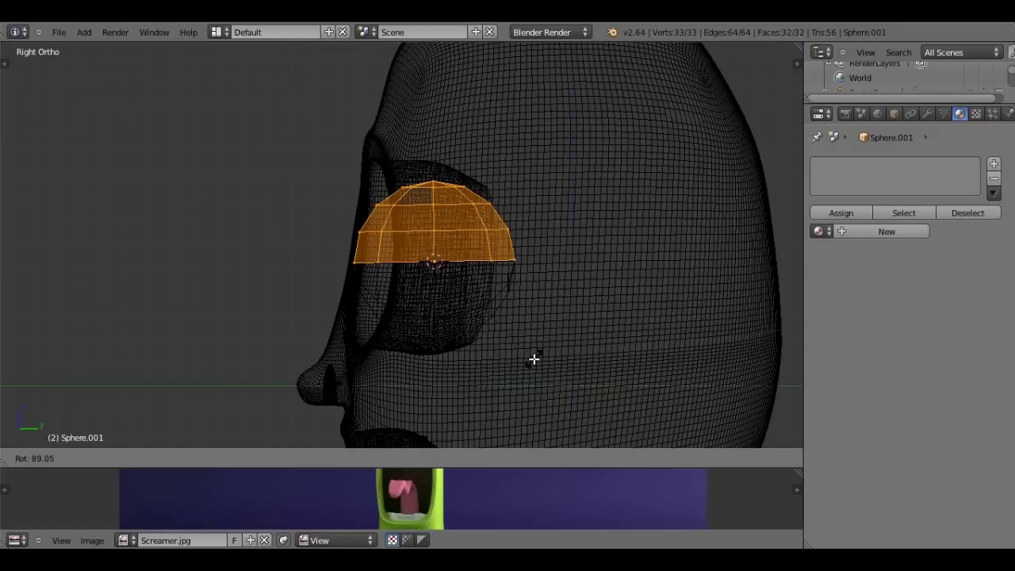
{"action": "left_click", "coordinate": [534, 359]}
{"action": "key", "text": "s"}
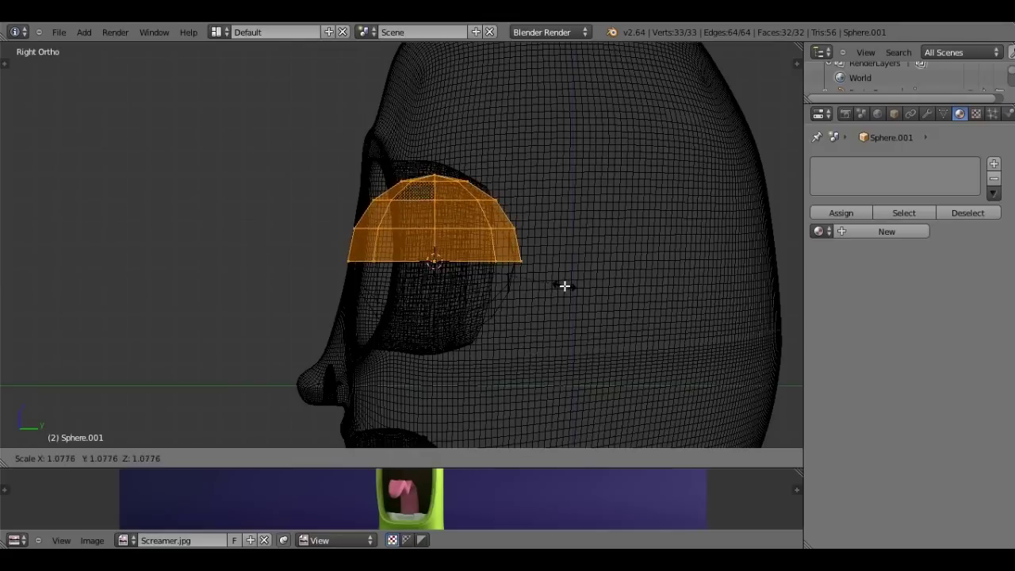
{"action": "left_click", "coordinate": [564, 285]}
{"action": "scroll", "coordinate": [449, 238], "scroll_direction": "up", "scroll_amount": 2}
{"action": "scroll", "coordinate": [448, 238], "scroll_direction": "up", "scroll_amount": 2}
- Extrude the dome's rim loop and shrink it so the edge tucks inward
{"action": "middle_click_drag", "start_coordinate": [385, 275], "coordinate": [448, 259]}
{"action": "right_click", "coordinate": [448, 259], "text": "alt"}
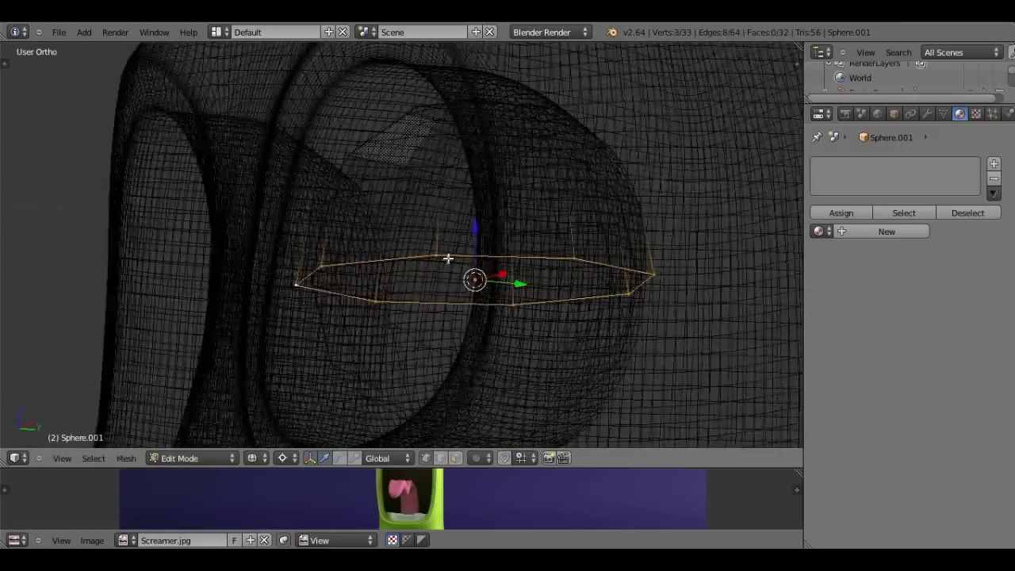
{"action": "key", "text": "e"}
{"action": "left_click", "coordinate": [649, 261]}
{"action": "key", "text": "z"}
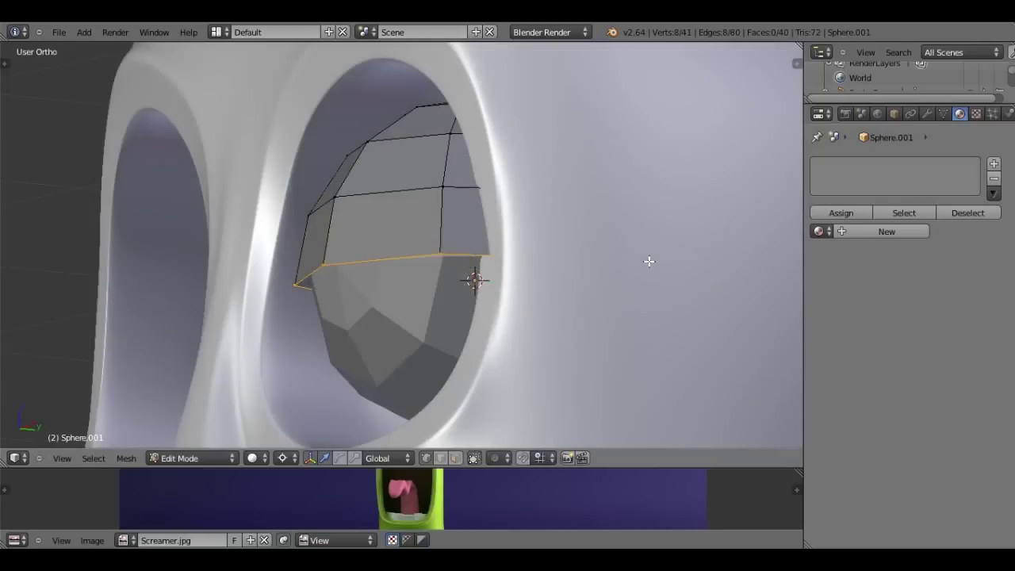
{"action": "key", "text": "s"}
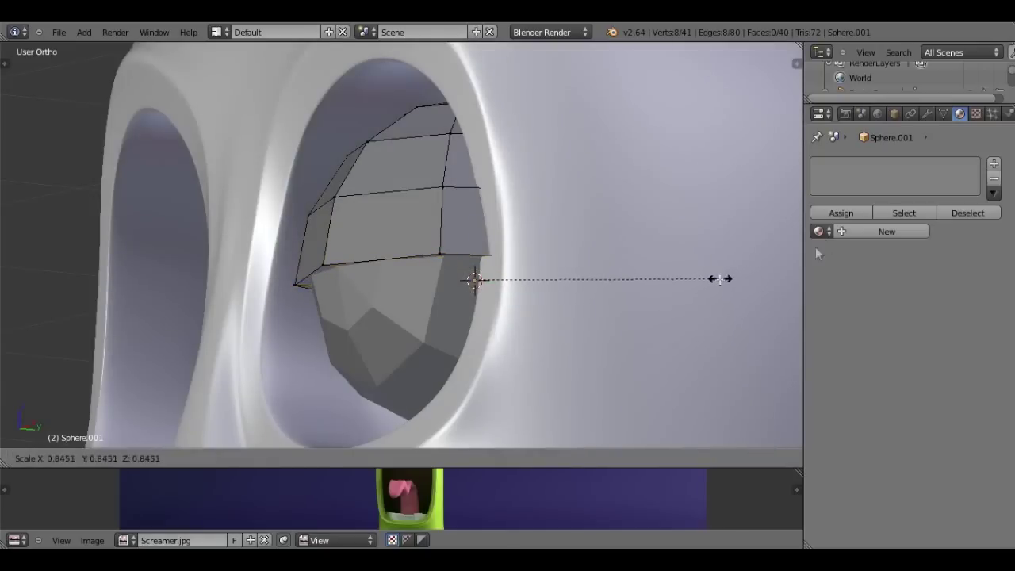
{"action": "left_click", "coordinate": [720, 278]}
{"action": "key", "text": "Tab"}
{"action": "left_click", "coordinate": [927, 115]}
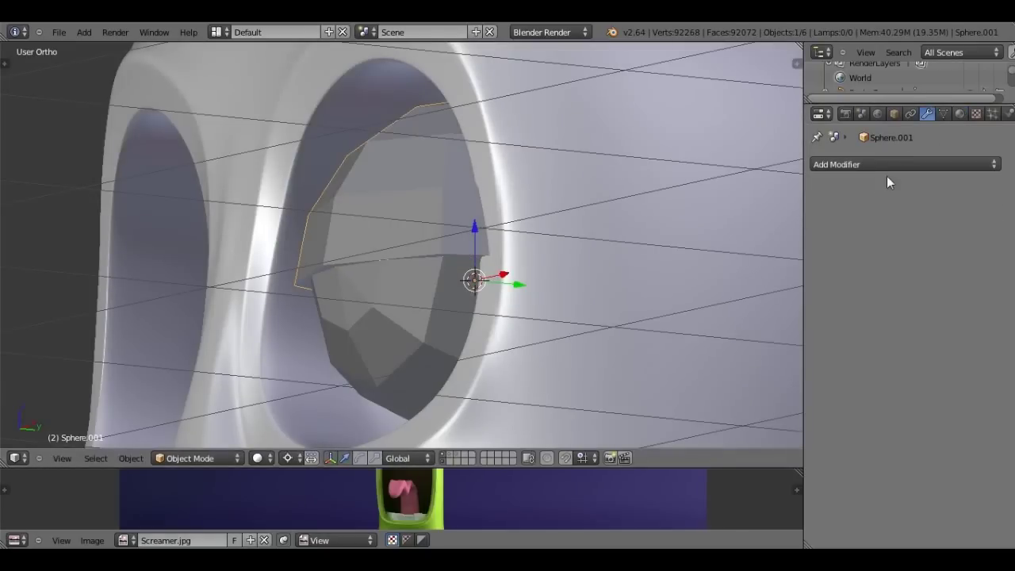
- Add Subdivision Surface modifiers to the cap and the eyeball, setting viewport level 2
{"action": "left_click", "coordinate": [859, 167]}
{"action": "left_click", "coordinate": [840, 164]}
{"action": "left_click", "coordinate": [644, 408]}
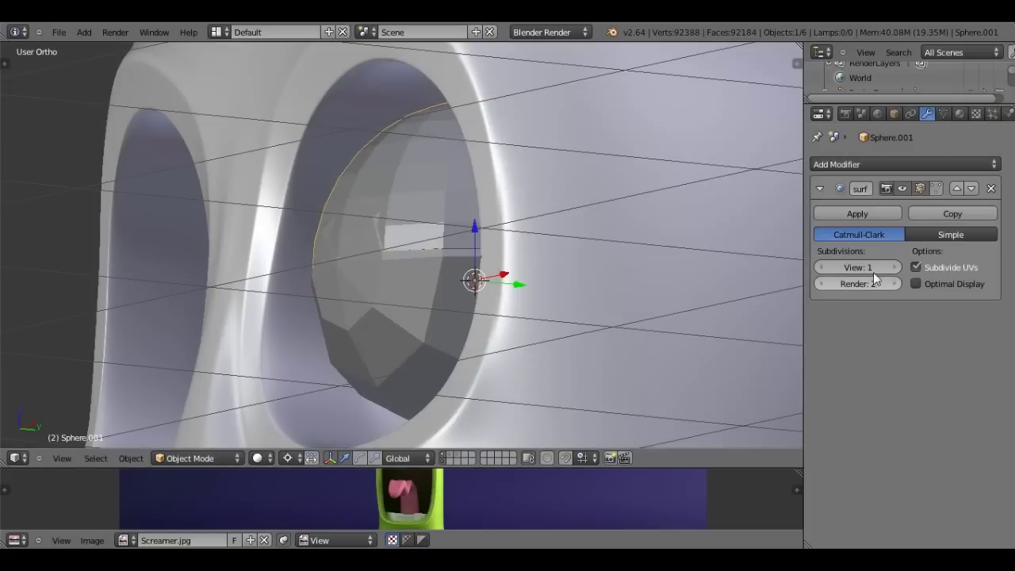
{"action": "right_click", "coordinate": [440, 296]}
{"action": "left_click", "coordinate": [814, 167]}
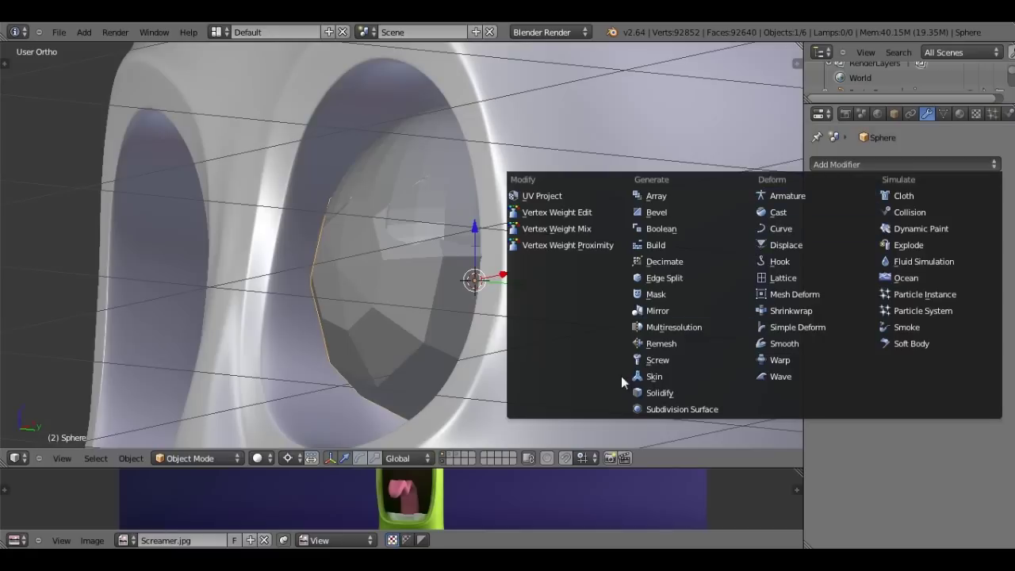
{"action": "left_click", "coordinate": [657, 403]}
{"action": "left_click", "coordinate": [837, 269]}
{"action": "type", "text": "2"}
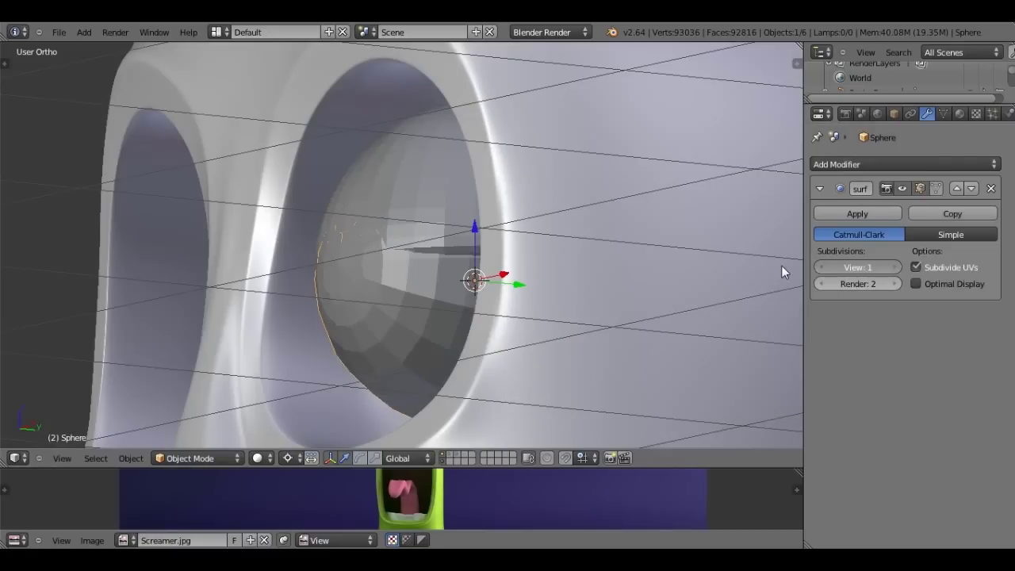
{"action": "key", "text": "Return"}
- Select the eyelid cap and enter Edit Mode with all its vertices selected
{"action": "right_click", "coordinate": [430, 215]}
{"action": "key", "text": "Tab"}
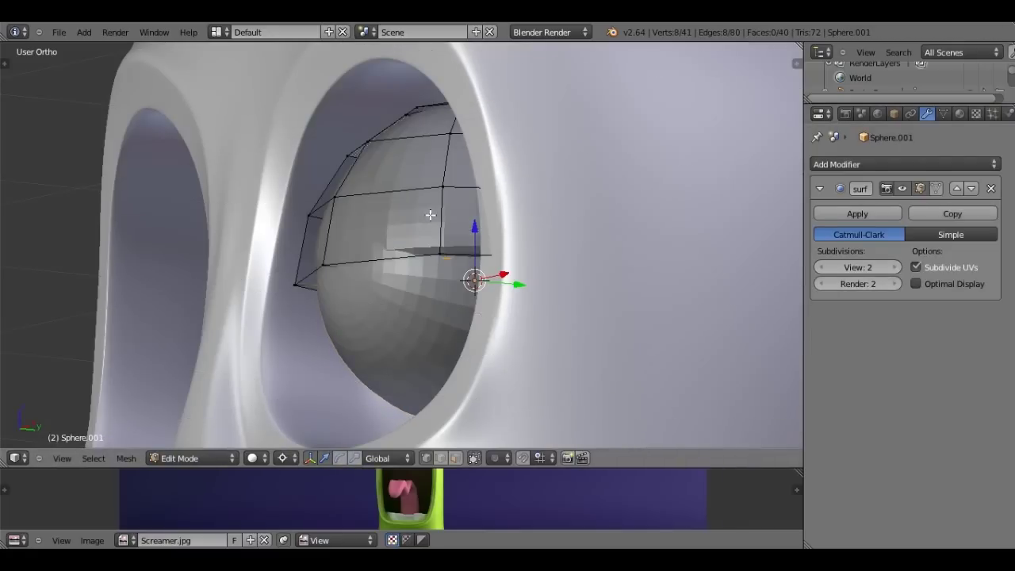
{"action": "key", "text": "a"}
{"action": "scroll", "coordinate": [444, 213], "scroll_direction": "up", "scroll_amount": 2}
{"action": "scroll", "coordinate": [468, 207], "scroll_direction": "up", "scroll_amount": 2}
{"action": "scroll", "coordinate": [491, 203], "scroll_direction": "up", "scroll_amount": 2}
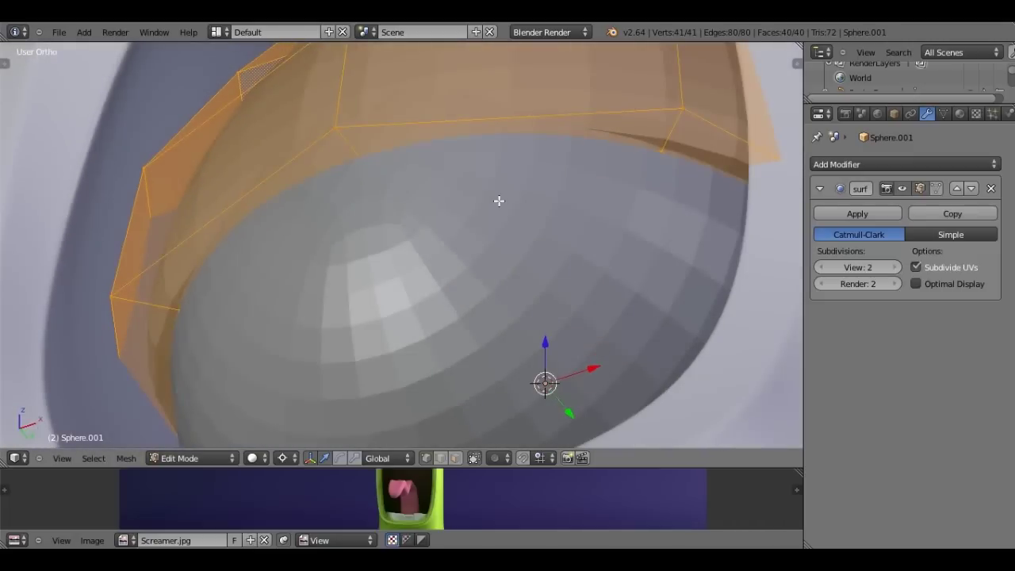
- Add an edge loop to the lid and slide it near the rim
{"action": "key", "text": "ctrl+r"}
{"action": "left_click", "coordinate": [670, 132]}
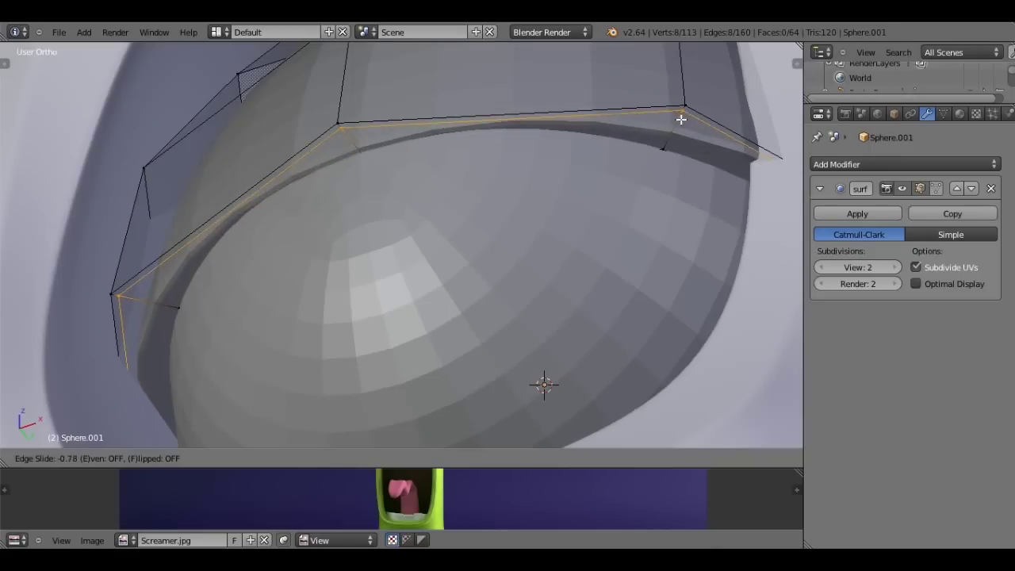
{"action": "left_click", "coordinate": [681, 119]}
{"action": "key", "text": "Tab"}
{"action": "middle_click_drag", "start_coordinate": [659, 125], "coordinate": [441, 136]}
- Scale the whole cap up slightly, about 1.036, from the side view
{"action": "key", "text": "Tab"}
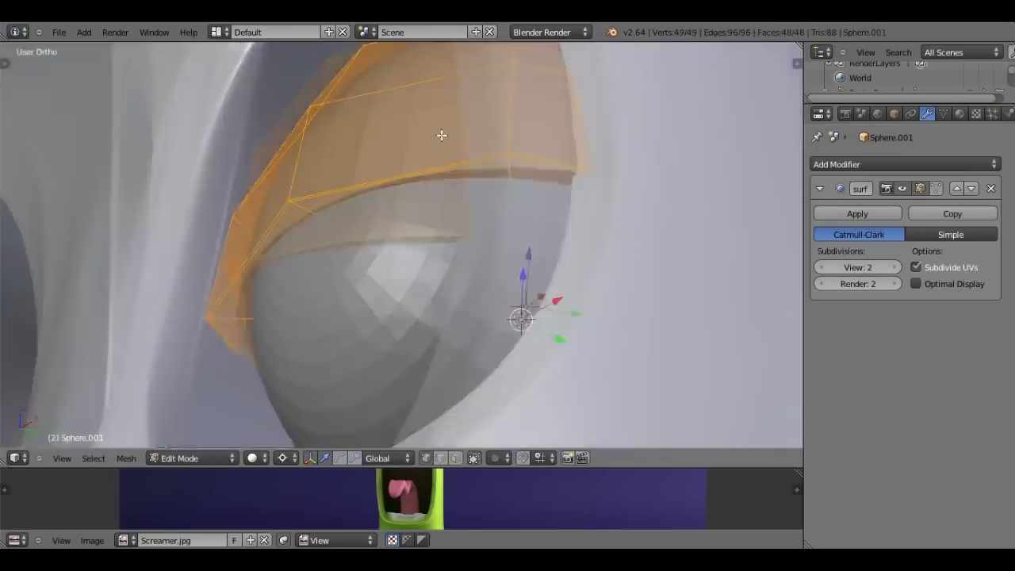
{"action": "key", "text": "z"}
{"action": "key", "text": "KP_3"}
{"action": "key", "text": "s"}
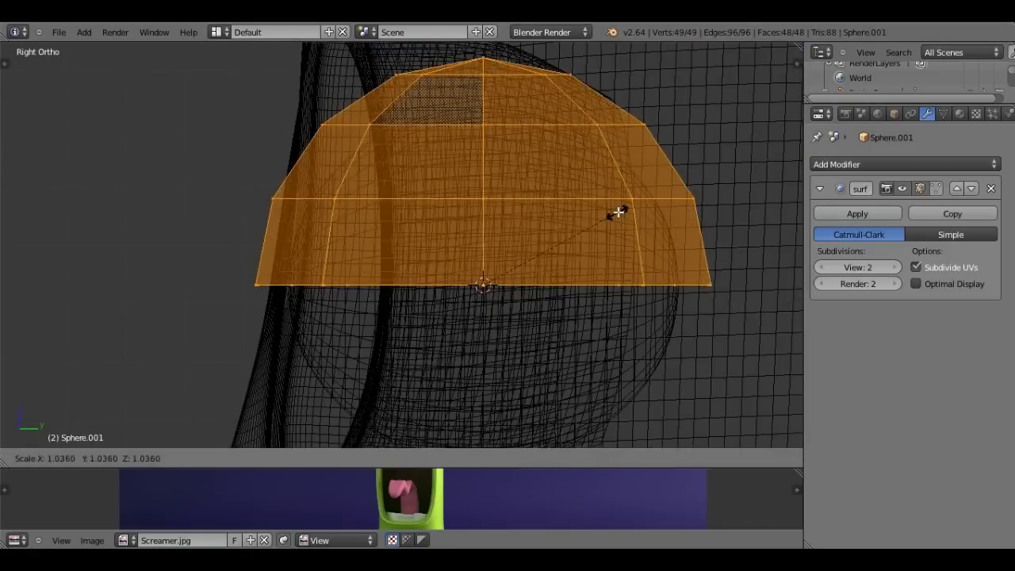
{"action": "left_click", "coordinate": [616, 211]}
{"action": "key", "text": "z"}
{"action": "mouse_move", "coordinate": [616, 210]}
{"action": "middle_mouse_down"}
{"action": "mouse_move", "coordinate": [453, 188]}
{"action": "mouse_move", "coordinate": [468, 187]}
{"action": "middle_mouse_up"}
{"action": "key", "text": "Tab"}
- Begin rotating the cap in the Right Ortho wireframe view to tilt it over the eyeball
{"action": "scroll", "coordinate": [468, 187], "scroll_direction": "down", "scroll_amount": 5}
{"action": "mouse_move", "coordinate": [403, 235]}
{"action": "middle_mouse_down"}
{"action": "mouse_move", "coordinate": [528, 283]}
{"action": "mouse_move", "coordinate": [403, 276]}
{"action": "middle_mouse_up"}
{"action": "key", "text": "KP_3"}
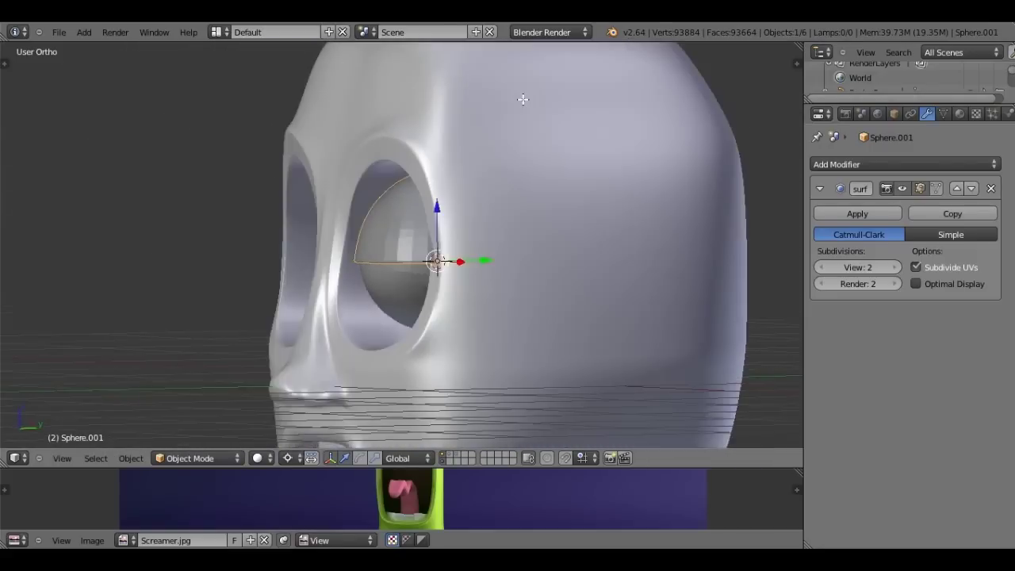
{"action": "key", "text": "Tab"}
{"action": "key", "text": "z"}
{"action": "scroll", "coordinate": [536, 195], "scroll_direction": "up", "scroll_amount": 3}
{"action": "key", "text": "r"}
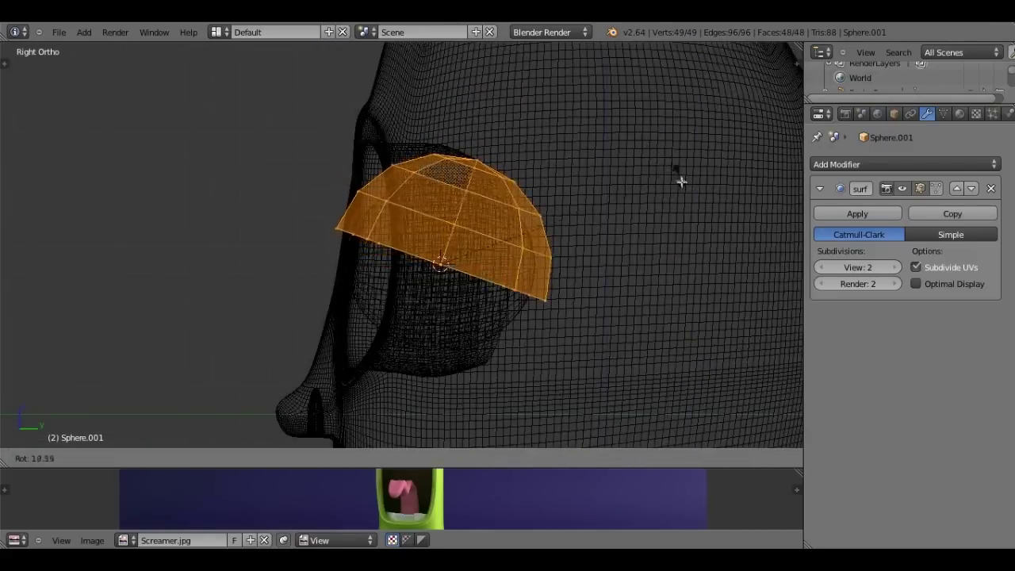
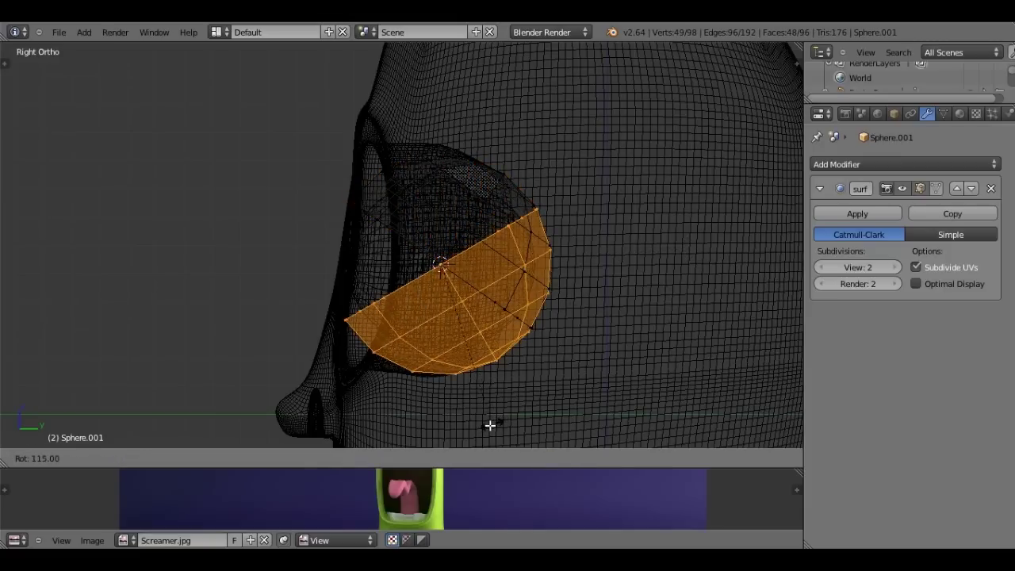
- Keep the lower eyelid's new tilt and give the eyelid smooth shading
{"action": "left_click", "coordinate": [490, 426]}
{"action": "key", "text": "z"}
{"action": "mouse_move", "coordinate": [490, 425]}
{"action": "middle_mouse_down"}
{"action": "mouse_move", "coordinate": [533, 333]}
{"action": "mouse_move", "coordinate": [508, 277]}
{"action": "mouse_move", "coordinate": [441, 267]}
{"action": "middle_mouse_up"}
{"action": "key", "text": "Tab"}
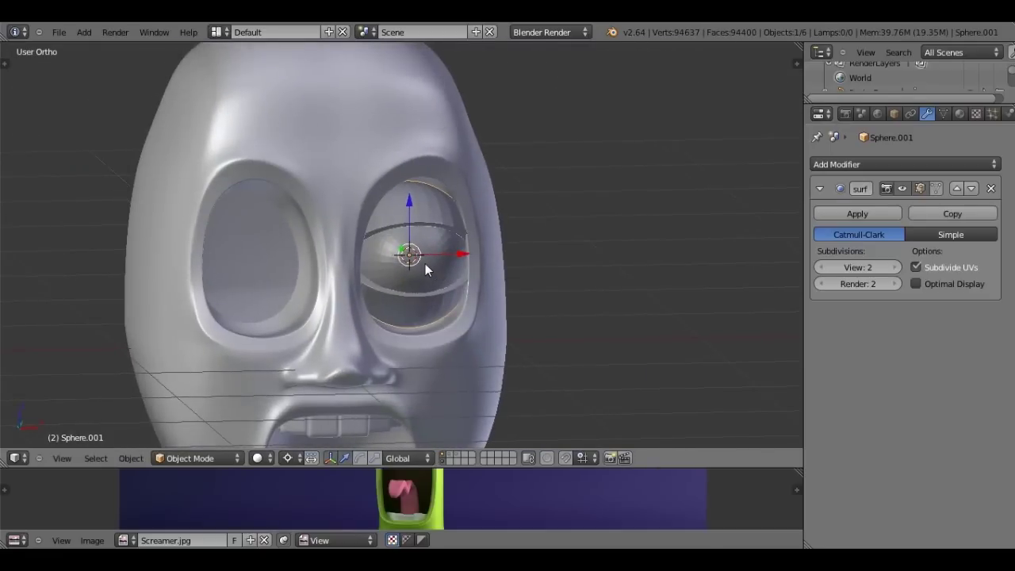
{"action": "key", "text": "t"}
{"action": "left_click", "coordinate": [23, 236]}
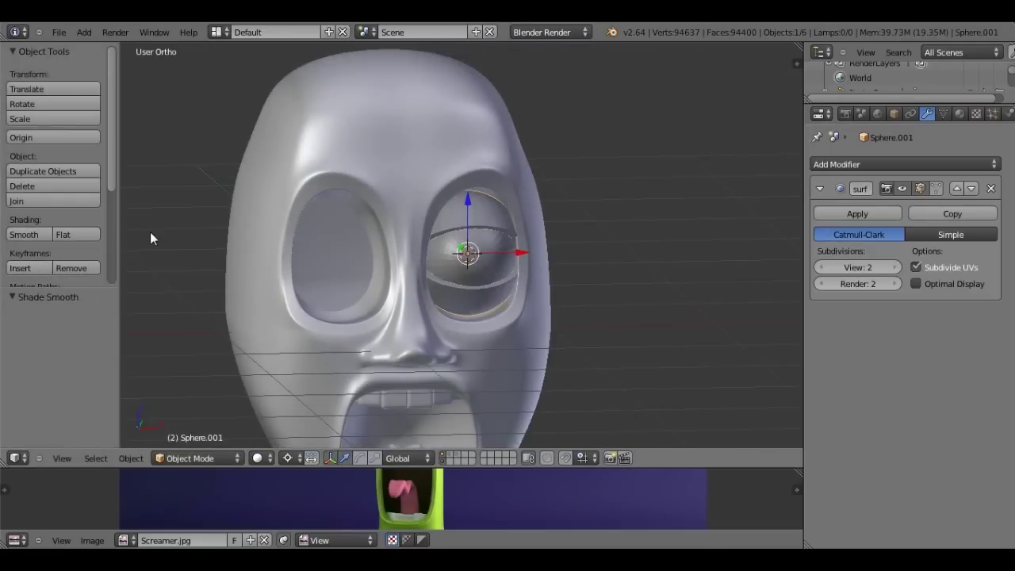
- Duplicate the eyeball and eyelid, shifting the copy -0.8 along X into the other socket
{"action": "right_click", "coordinate": [468, 252]}
{"action": "key", "text": "t"}
{"action": "right_click", "coordinate": [476, 276]}
{"action": "mouse_move", "coordinate": [476, 276]}
{"action": "middle_mouse_down"}
{"action": "mouse_move", "coordinate": [376, 280]}
{"action": "mouse_move", "coordinate": [408, 256]}
{"action": "middle_mouse_up"}
{"action": "right_click", "coordinate": [411, 255]}
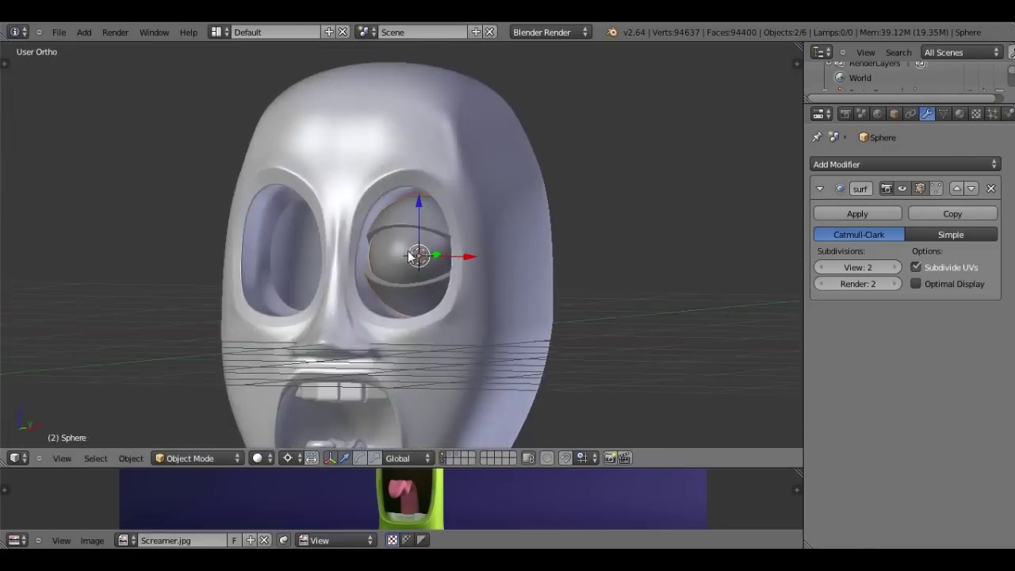
{"action": "key", "text": "KP_1"}
{"action": "scroll", "coordinate": [478, 264], "scroll_direction": "up", "scroll_amount": 4}
{"action": "key", "text": "shift+d"}
{"action": "key", "text": "x"}
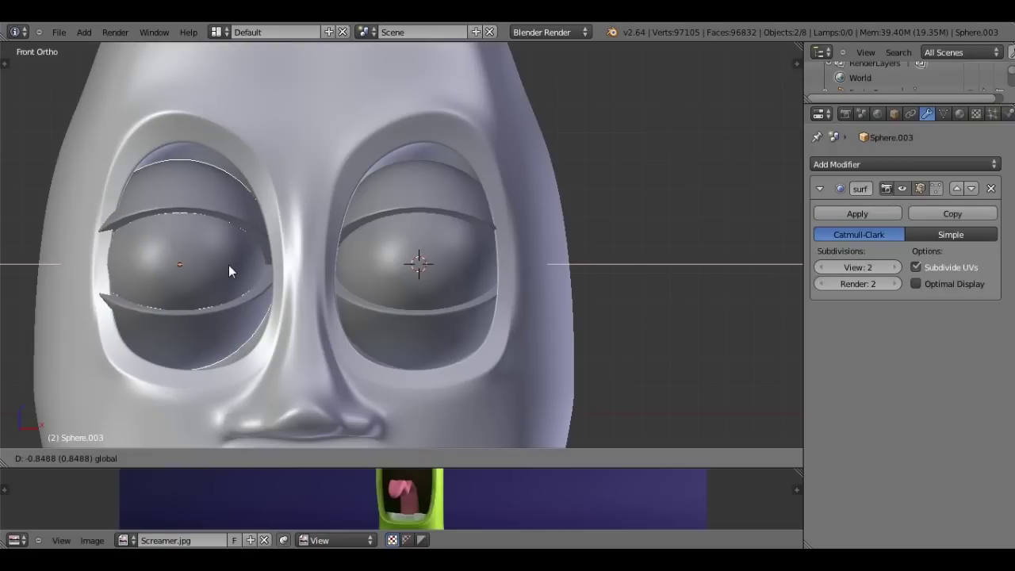
{"action": "type", "text": "-0.8"}
{"action": "key", "text": "Return"}
- Inspect the copied eyelid from the side, then delete both the copied eyelid and eyeball
{"action": "right_click", "coordinate": [206, 311]}
{"action": "key", "text": "Tab"}
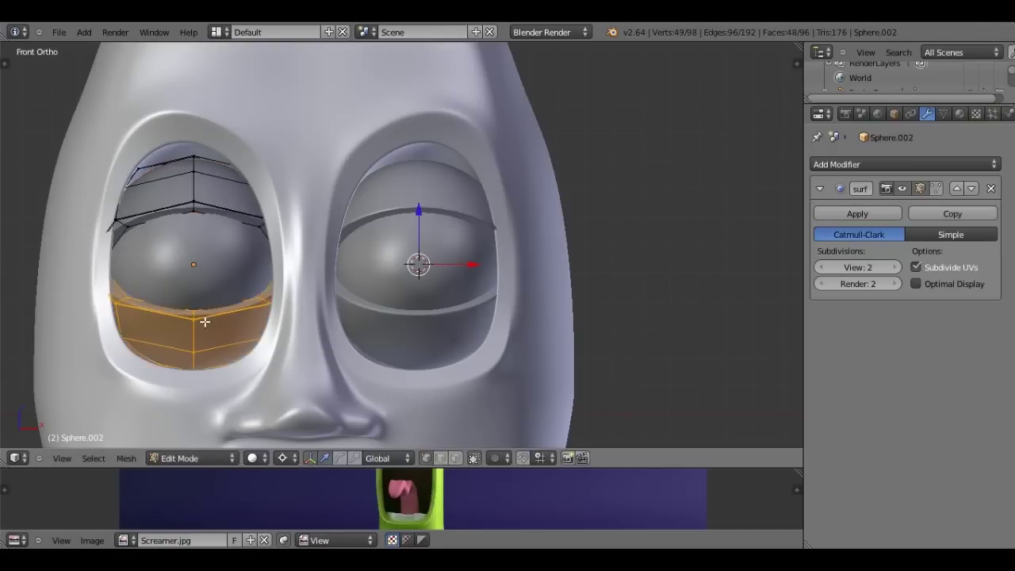
{"action": "key", "text": "KP_3"}
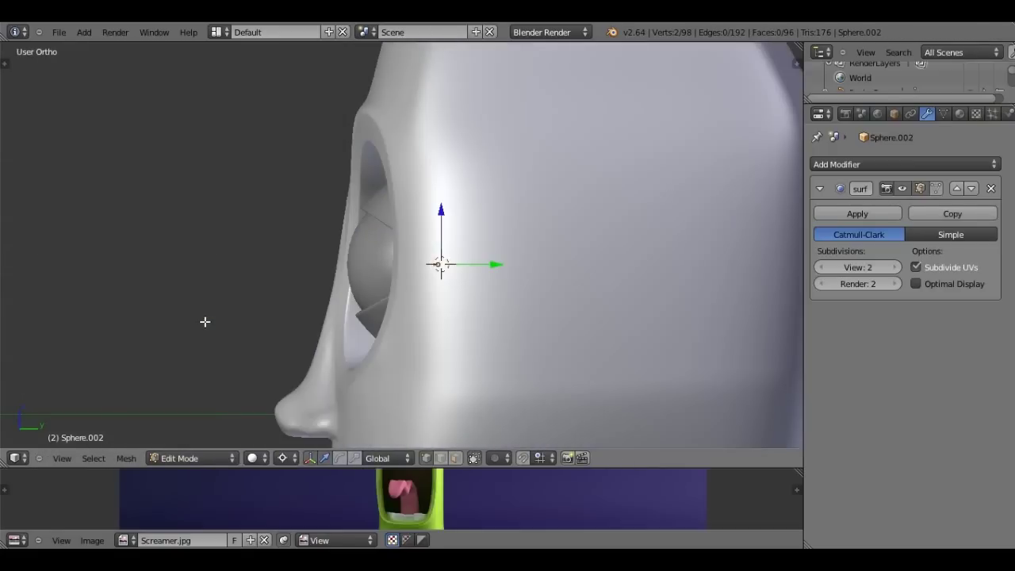
{"action": "key", "text": "Tab"}
{"action": "key", "text": "z"}
{"action": "mouse_move", "coordinate": [310, 318]}
{"action": "middle_mouse_down"}
{"action": "mouse_move", "coordinate": [471, 322]}
{"action": "mouse_move", "coordinate": [335, 265]}
{"action": "middle_mouse_up"}
{"action": "key", "text": "z"}
{"action": "key", "text": "x"}
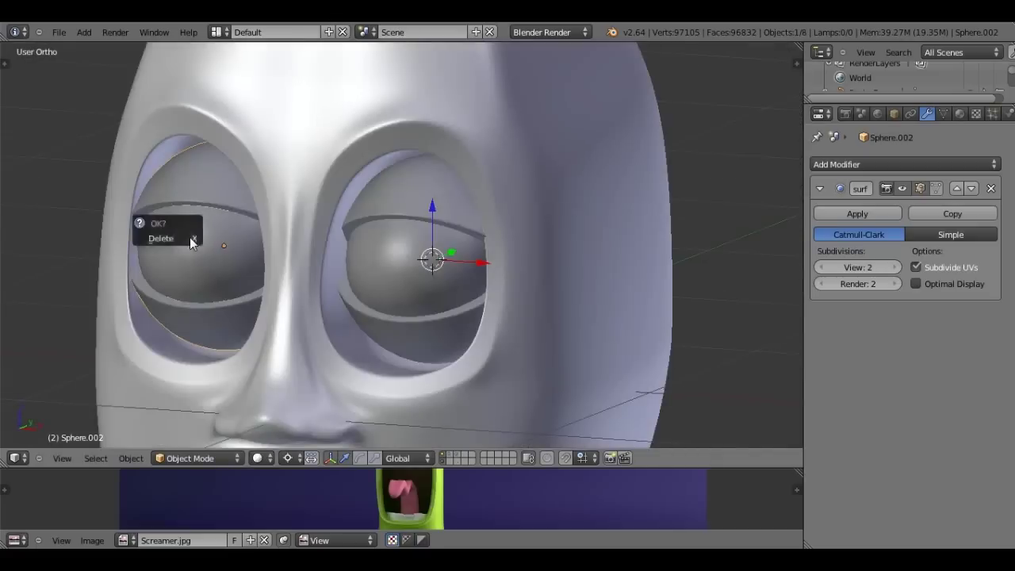
{"action": "left_click", "coordinate": [163, 238]}
{"action": "key", "text": "x"}
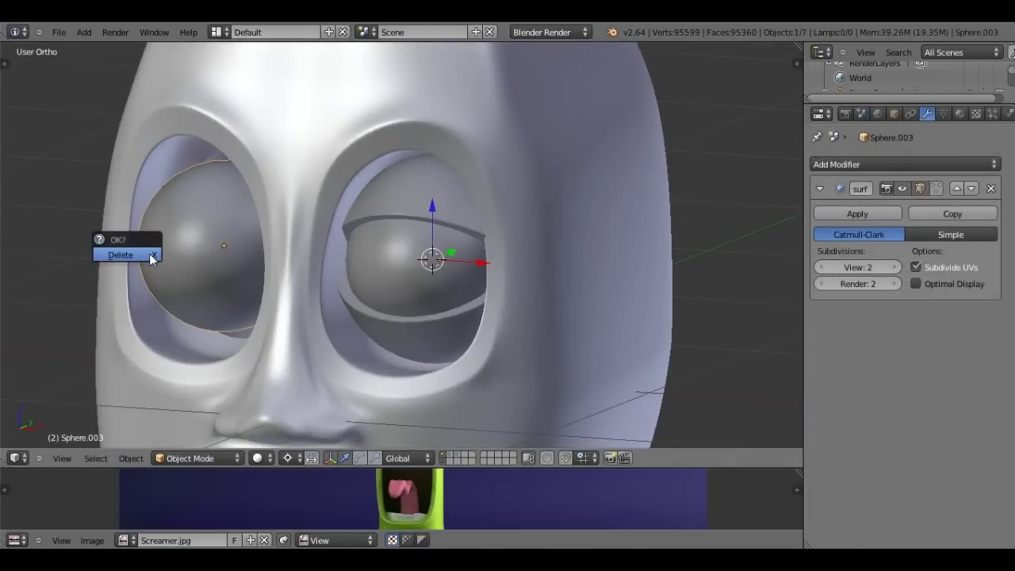
{"action": "key", "text": "Return"}
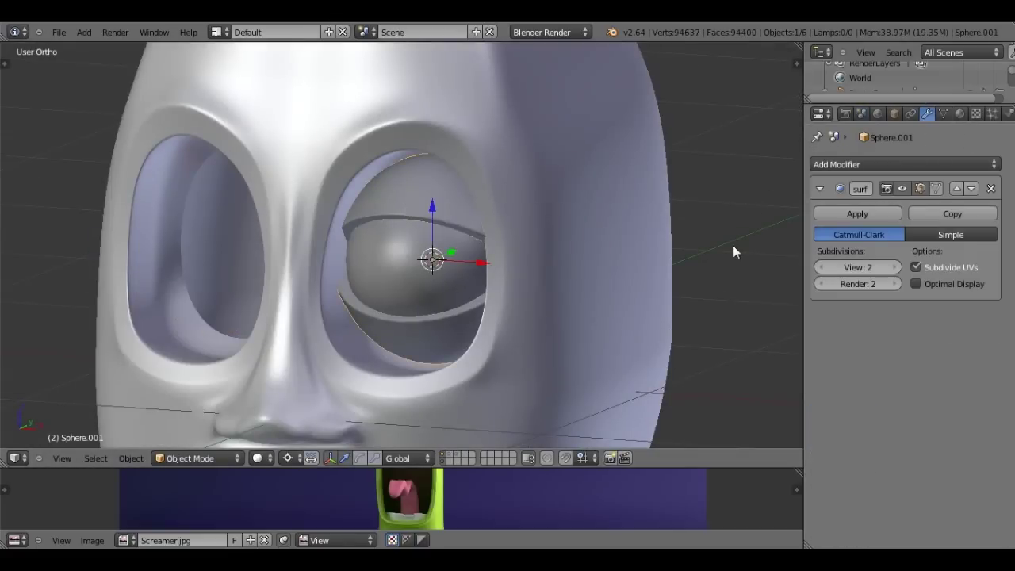
- Enter the eyelid's edit mode, abandon a trial upper-lid vertex move, and restore the lower-lid selection
{"action": "key", "text": "Tab"}
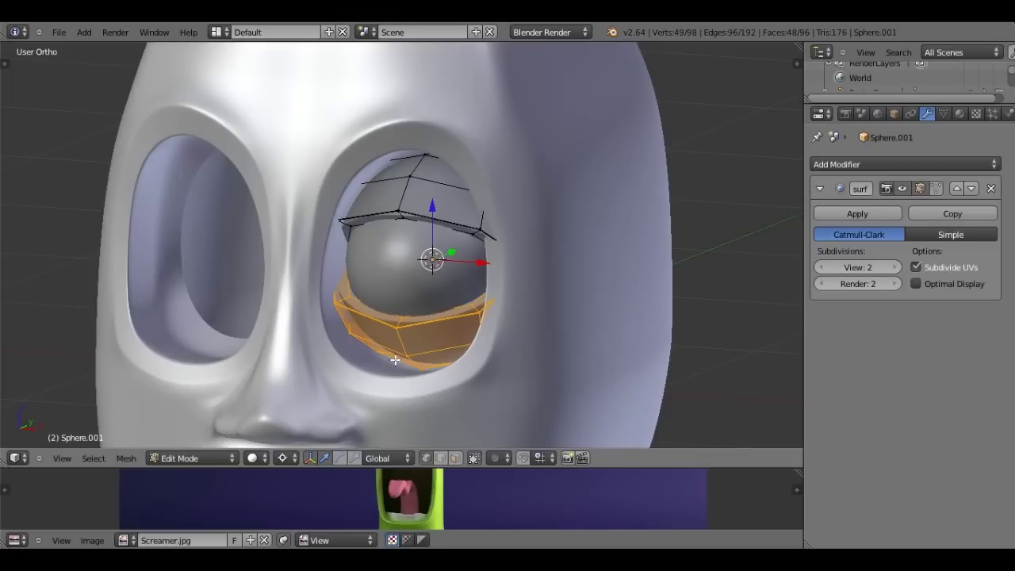
{"action": "key", "text": "a"}
{"action": "right_click", "coordinate": [420, 351]}
{"action": "key", "text": "g"}
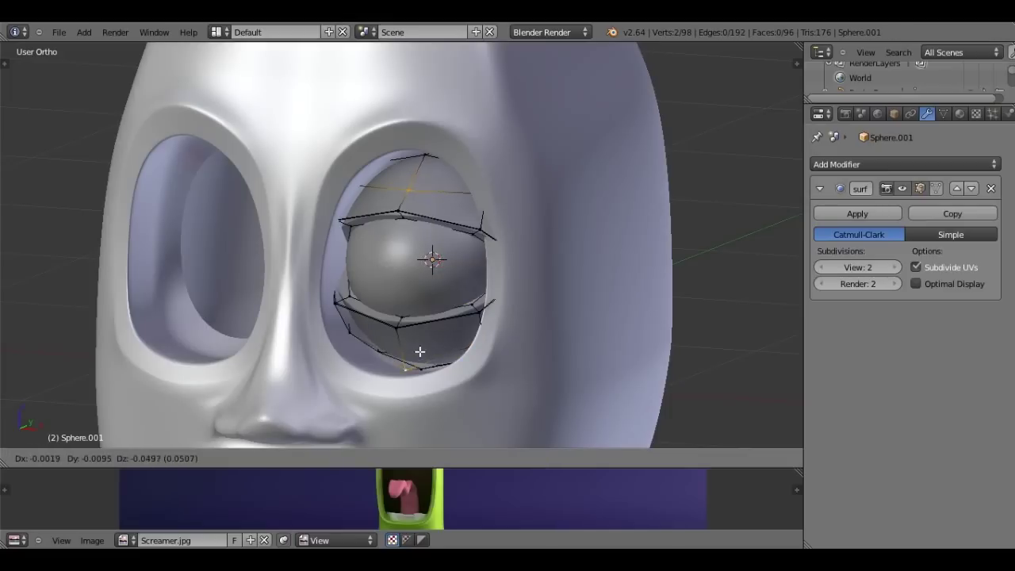
{"action": "right_click", "coordinate": [417, 354]}
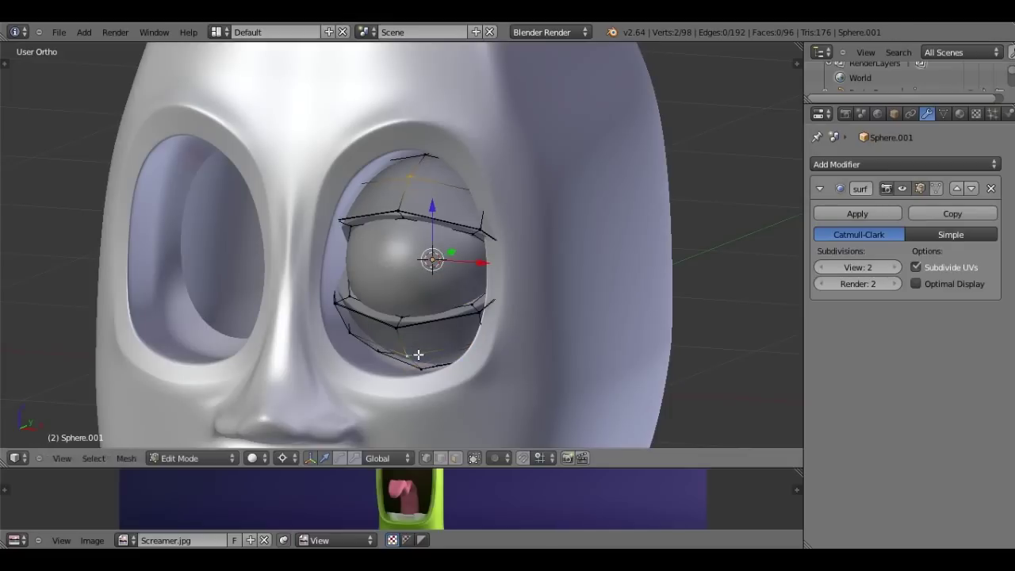
{"action": "key", "text": "ctrl+z"}
{"action": "key", "text": "ctrl+z"}
- Rotate the lower eyelid from the right side view to hug the eyeball
{"action": "key", "text": "KP_3"}
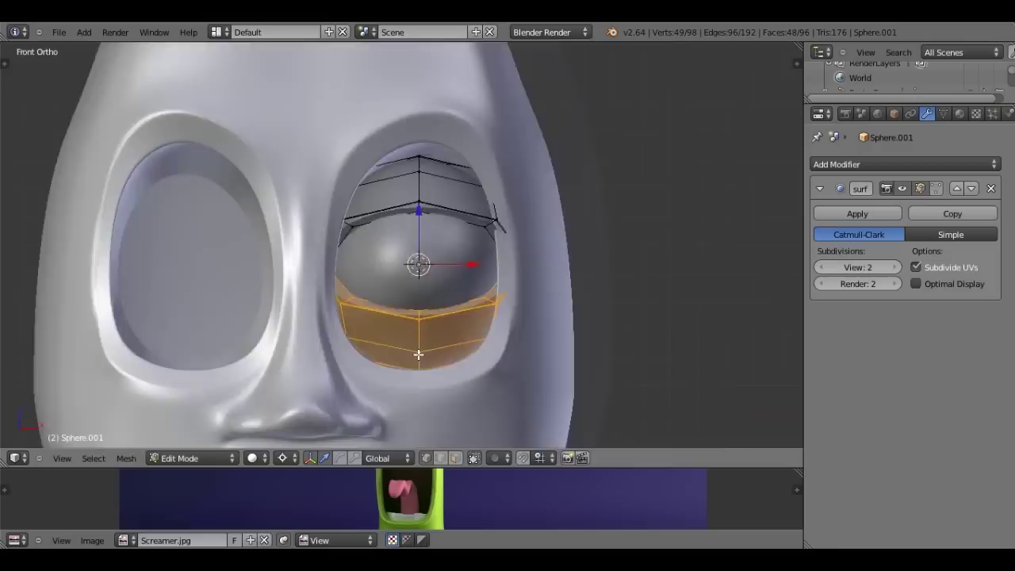
{"action": "key", "text": "z"}
{"action": "key", "text": "r"}
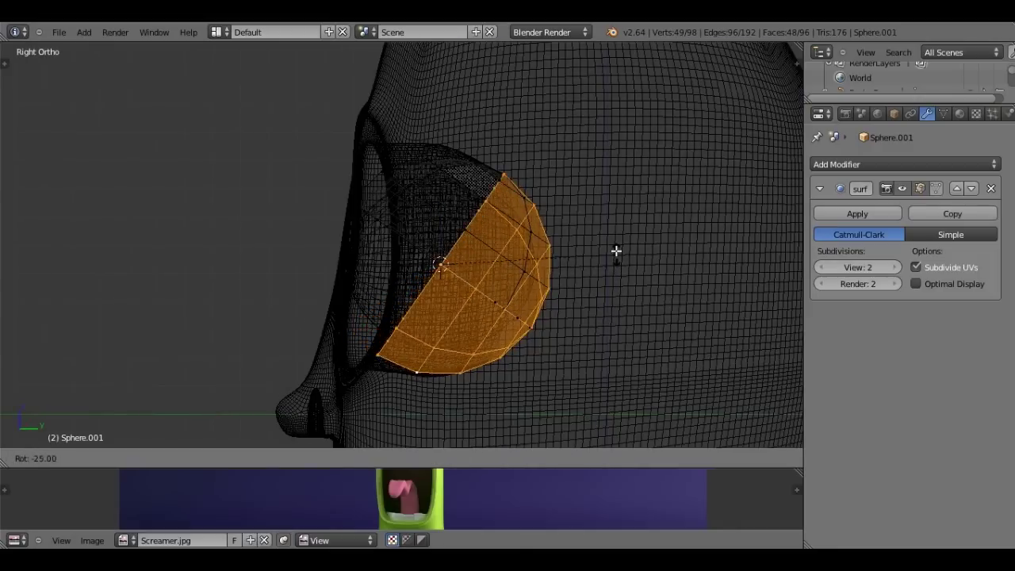
{"action": "left_click", "coordinate": [614, 255]}
{"action": "key", "text": "z"}
{"action": "mouse_move", "coordinate": [615, 255]}
{"action": "middle_mouse_down"}
{"action": "mouse_move", "coordinate": [569, 264]}
{"action": "mouse_move", "coordinate": [621, 278]}
{"action": "mouse_move", "coordinate": [409, 302]}
{"action": "mouse_move", "coordinate": [400, 279]}
{"action": "mouse_move", "coordinate": [415, 206]}
{"action": "middle_mouse_up"}
{"action": "key", "text": "Tab"}
{"action": "key", "text": "Tab"}
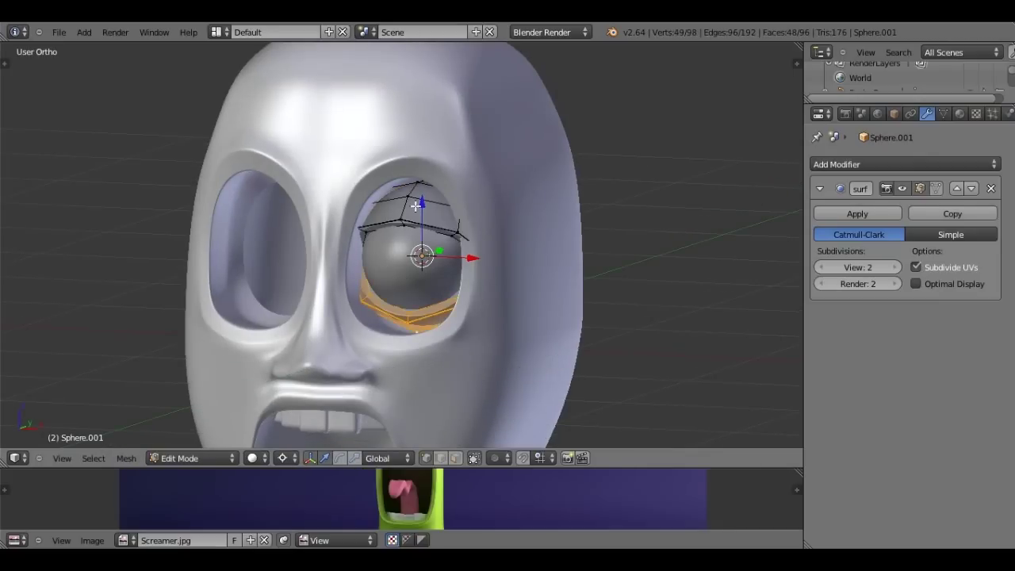
- Select the upper eyelid and rotate it from the right side view to fit the eyeball
{"action": "right_click", "coordinate": [415, 207]}
{"action": "key", "text": "l"}
{"action": "key", "text": "KP_3"}
{"action": "scroll", "coordinate": [421, 254], "scroll_direction": "up", "scroll_amount": 3}
{"action": "key", "text": "z"}
{"action": "key", "text": "r"}
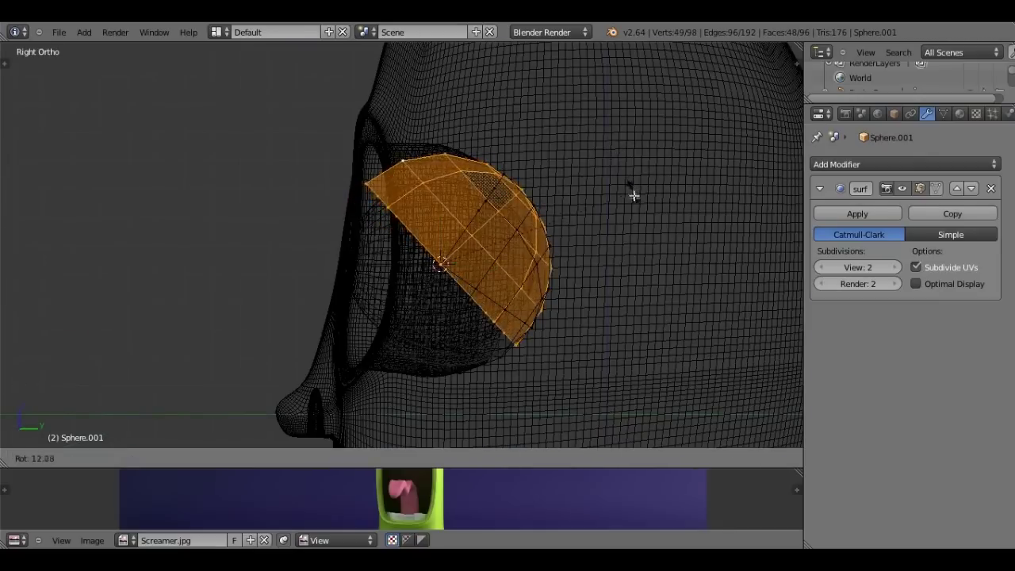
{"action": "left_click", "coordinate": [587, 207]}
{"action": "key", "text": "z"}
{"action": "mouse_move", "coordinate": [587, 207]}
{"action": "middle_mouse_down"}
{"action": "mouse_move", "coordinate": [486, 212]}
{"action": "mouse_move", "coordinate": [433, 252]}
{"action": "mouse_move", "coordinate": [400, 258]}
{"action": "middle_mouse_up"}
{"action": "key", "text": "Tab"}
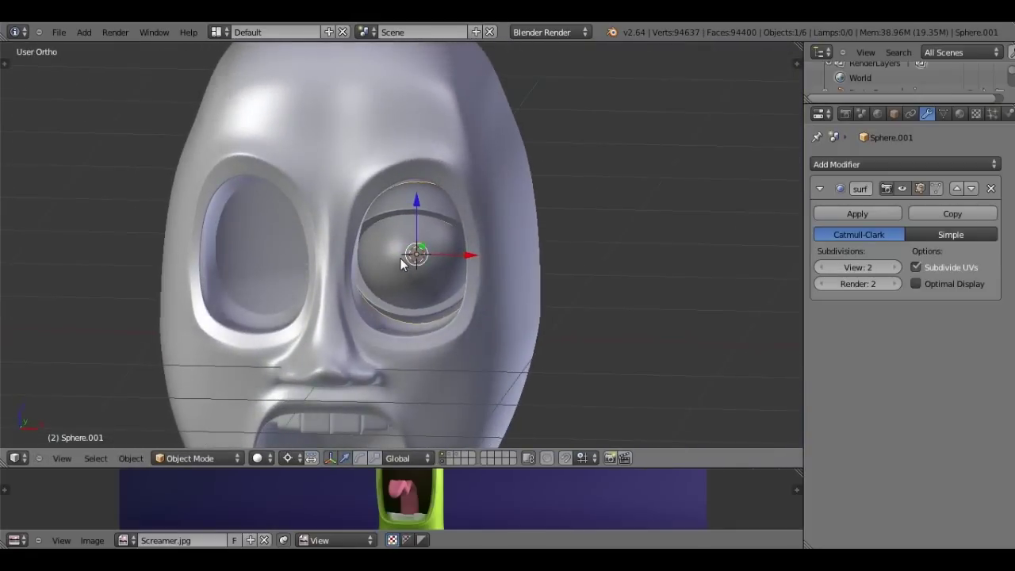
- Try scaling the eyelid and eyeball together in front view, then cancel to keep their size
{"action": "key", "text": "KP_1"}
{"action": "scroll", "coordinate": [559, 202], "scroll_direction": "up", "scroll_amount": 2}
{"action": "key", "text": "s"}
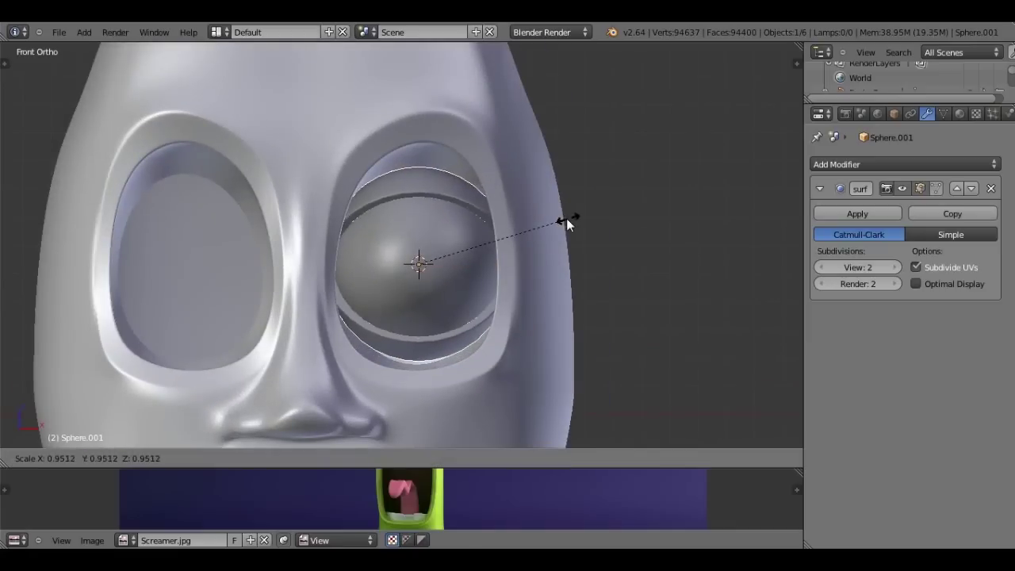
{"action": "key", "text": "Escape"}
{"action": "right_click", "coordinate": [558, 248], "text": "shift"}
{"action": "key", "text": "s"}
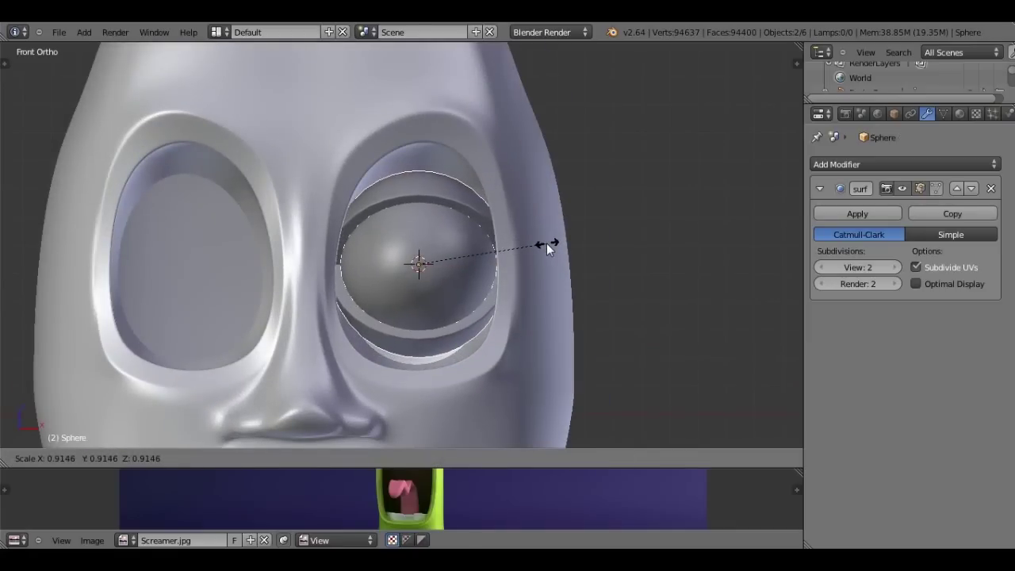
{"action": "key", "text": "Escape"}
{"action": "scroll", "coordinate": [494, 270], "scroll_direction": "down", "scroll_amount": 2}
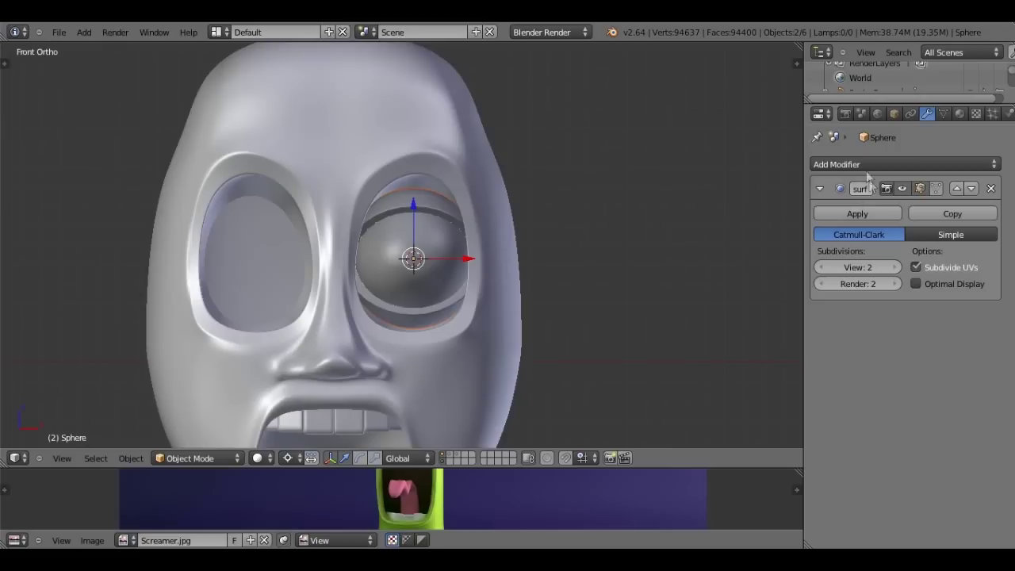
- Add an Array modifier to the eyeball, trying relative X offsets -2, -1.75, -1.5 and settling on -1.3
{"action": "left_click", "coordinate": [917, 162]}
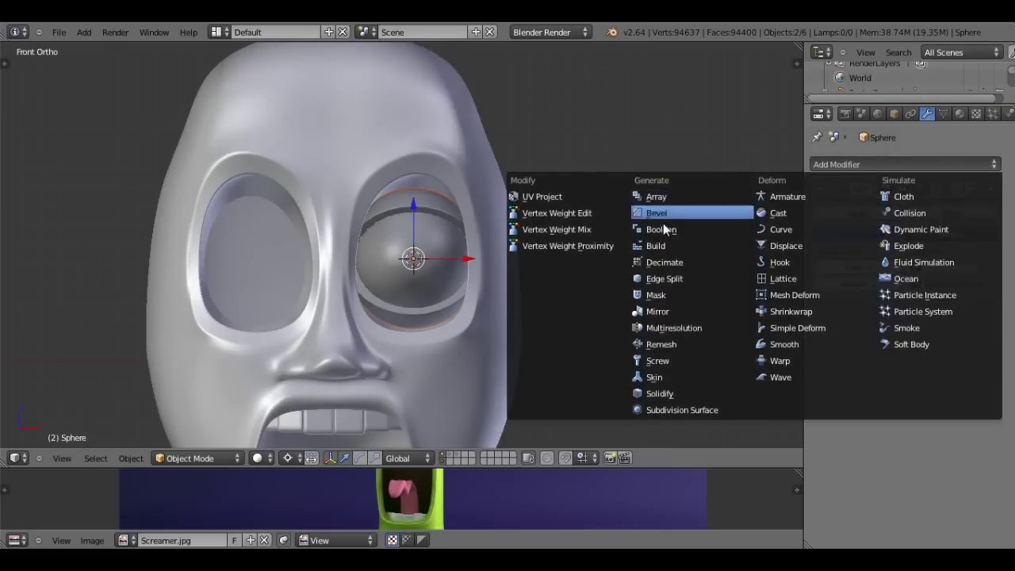
{"action": "left_click", "coordinate": [645, 198]}
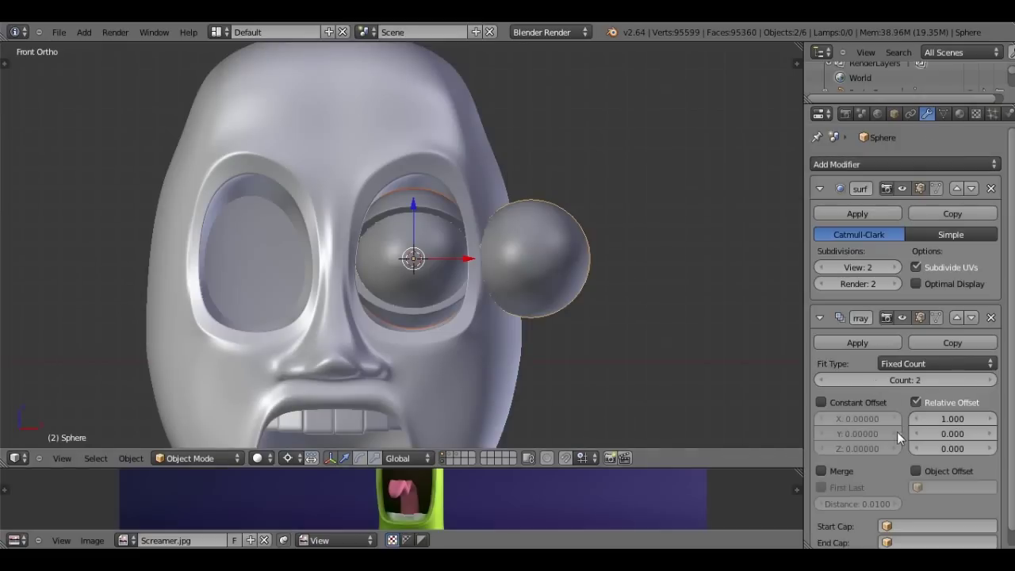
{"action": "left_click", "coordinate": [938, 419]}
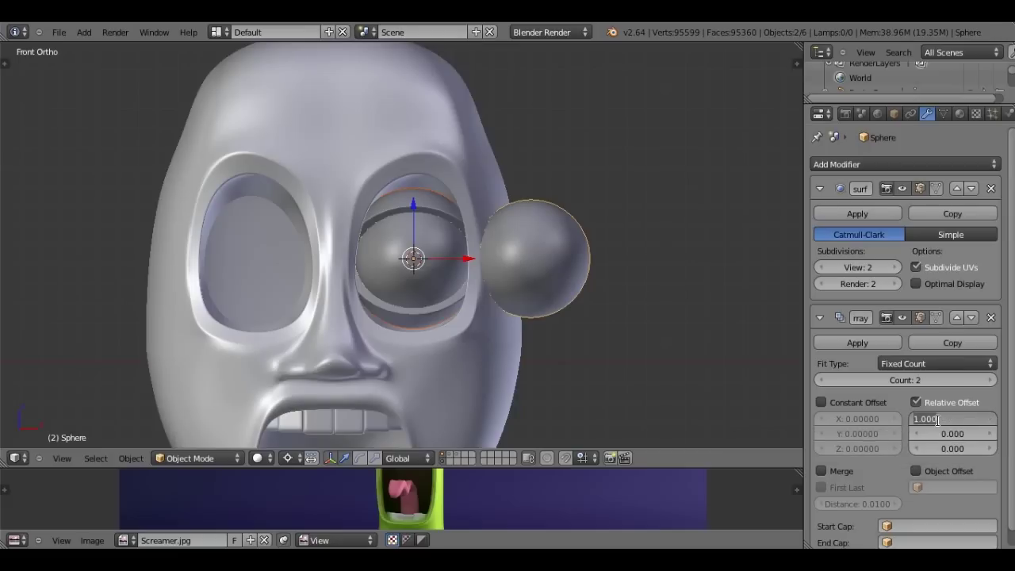
{"action": "type", "text": "-2"}
{"action": "key", "text": "Return"}
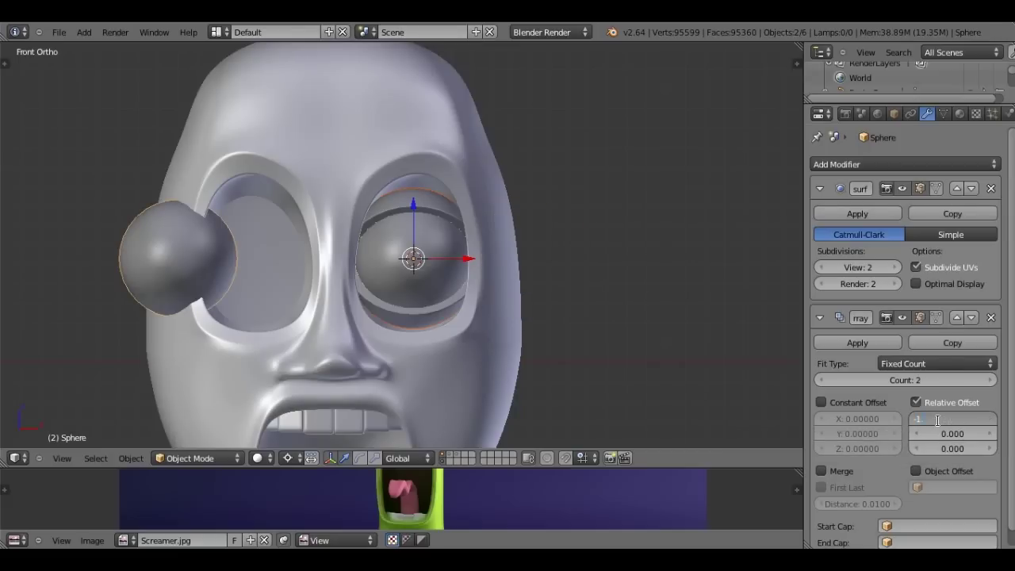
{"action": "key", "text": "Return"}
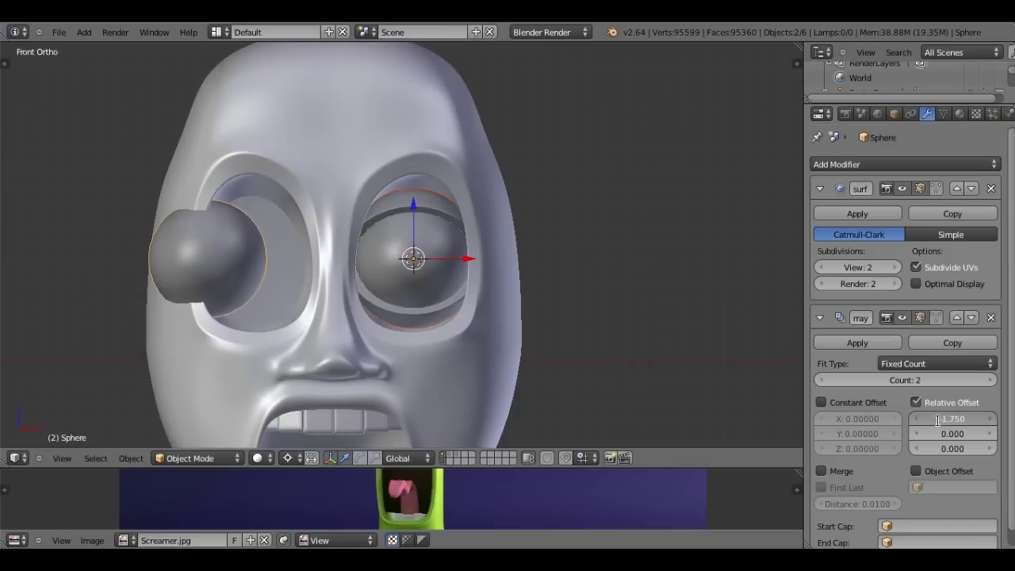
{"action": "left_click", "coordinate": [938, 419]}
{"action": "key", "text": "Return"}
{"action": "left_click", "coordinate": [938, 420]}
{"action": "type", "text": "-1.3"}
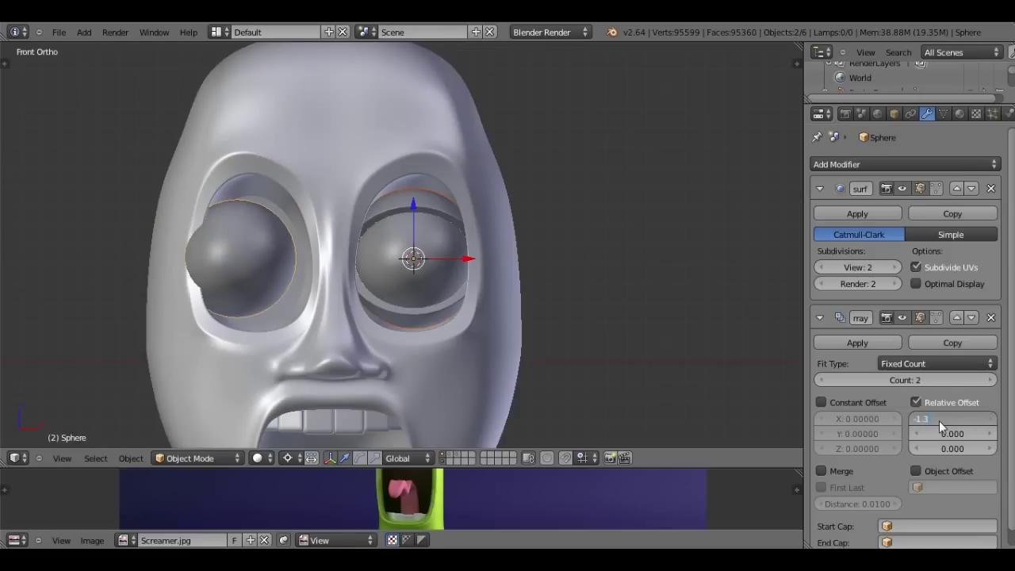
{"action": "key", "text": "Return"}
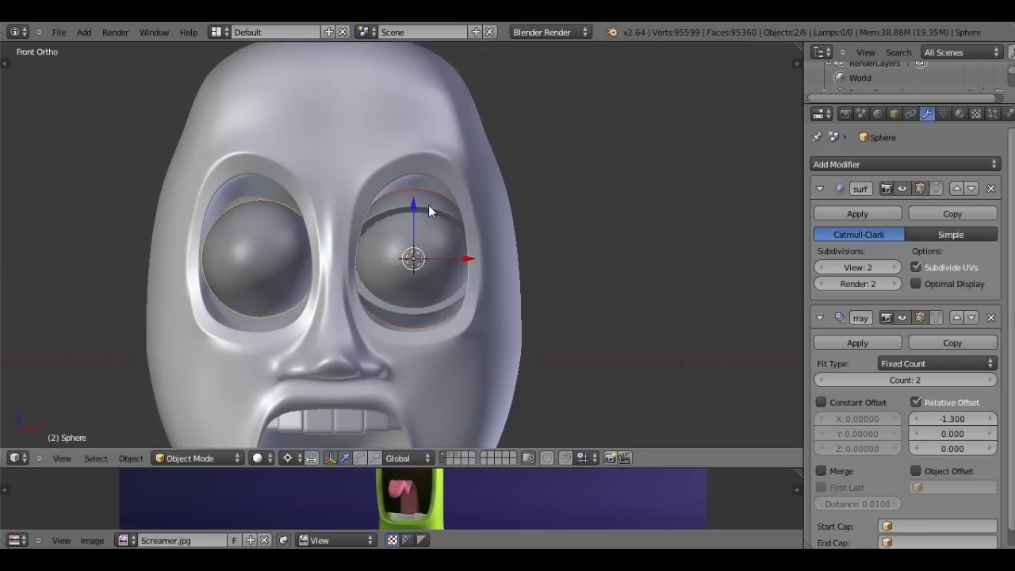
- Add an Array modifier to the eyelid, adjusting its relative X offset from -1.3 to -1.2 to -1.100
{"action": "right_click", "coordinate": [428, 205]}
{"action": "left_click", "coordinate": [919, 166]}
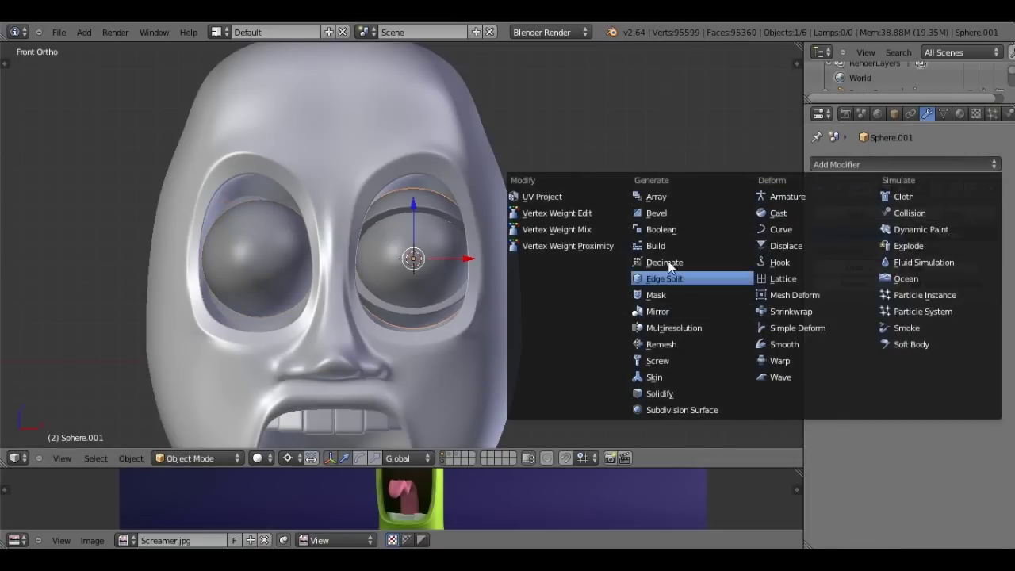
{"action": "left_click", "coordinate": [670, 196]}
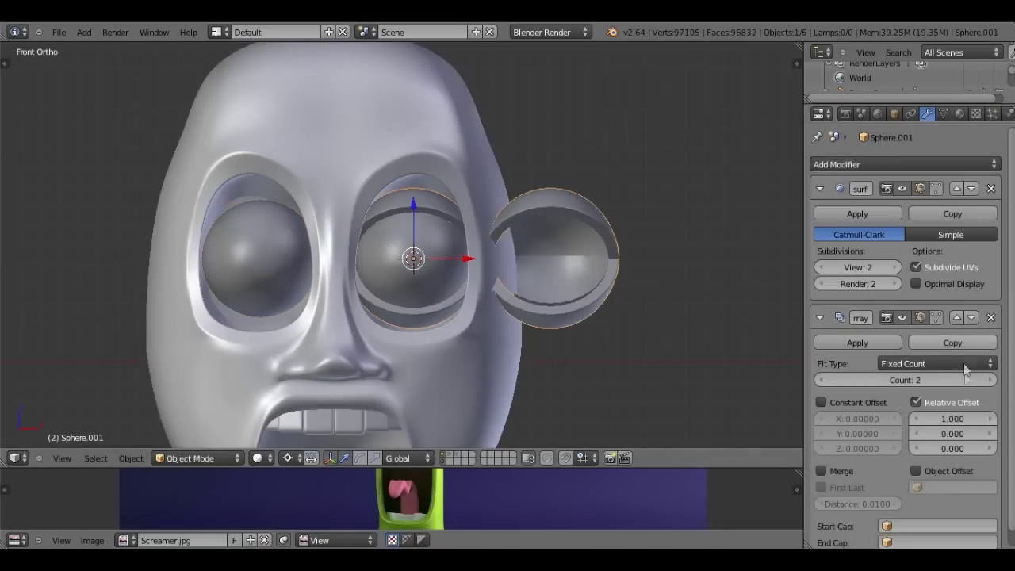
{"action": "left_click", "coordinate": [948, 421]}
{"action": "type", "text": "-1.3"}
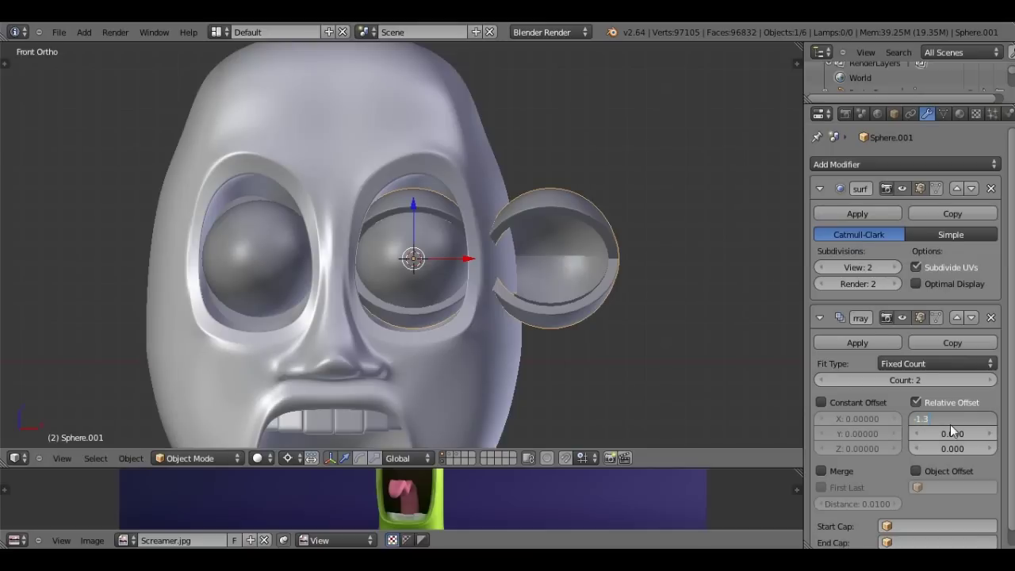
{"action": "key", "text": "Return"}
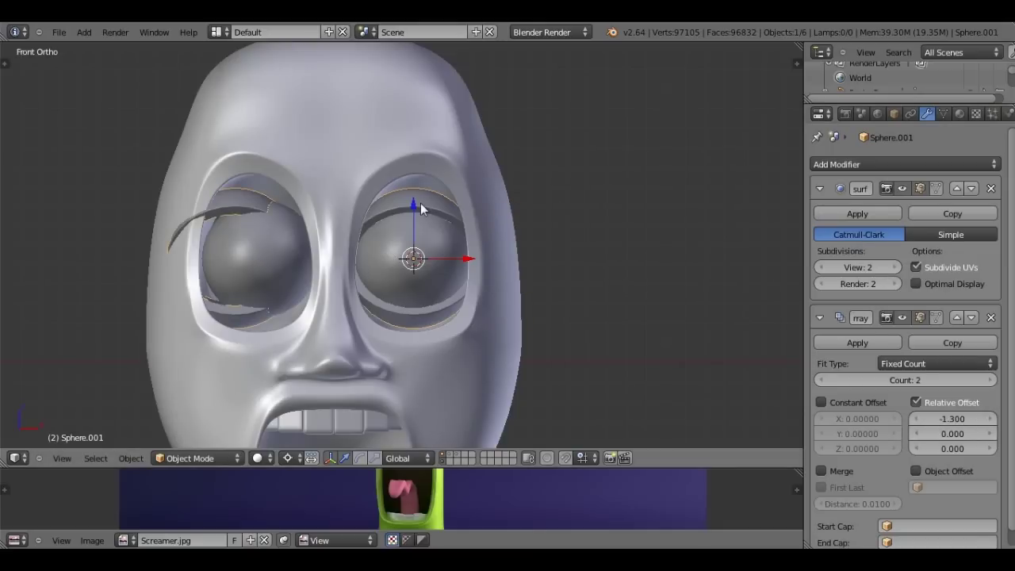
{"action": "left_click", "coordinate": [950, 419]}
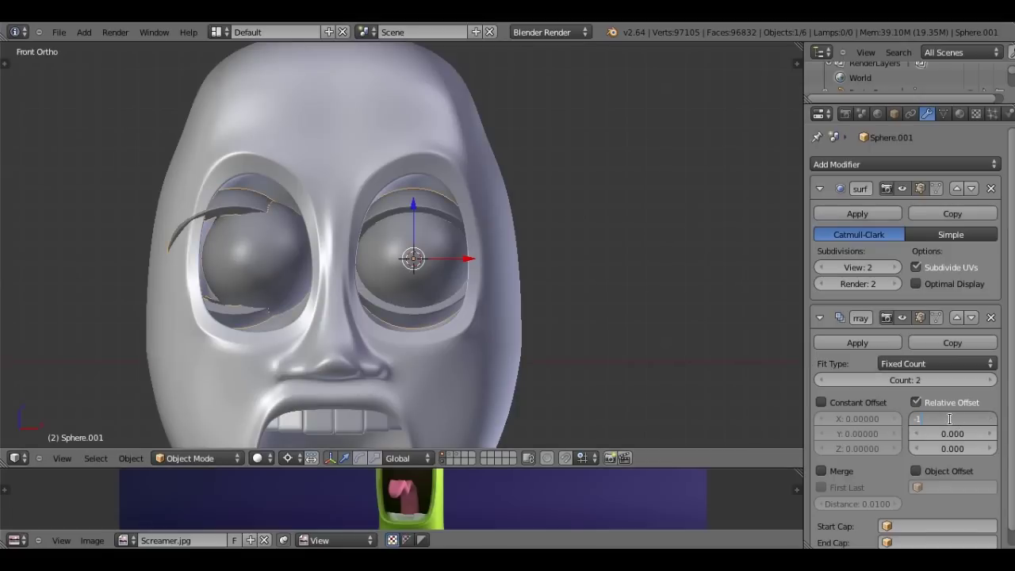
{"action": "key", "text": "Return"}
{"action": "left_click", "coordinate": [950, 418]}
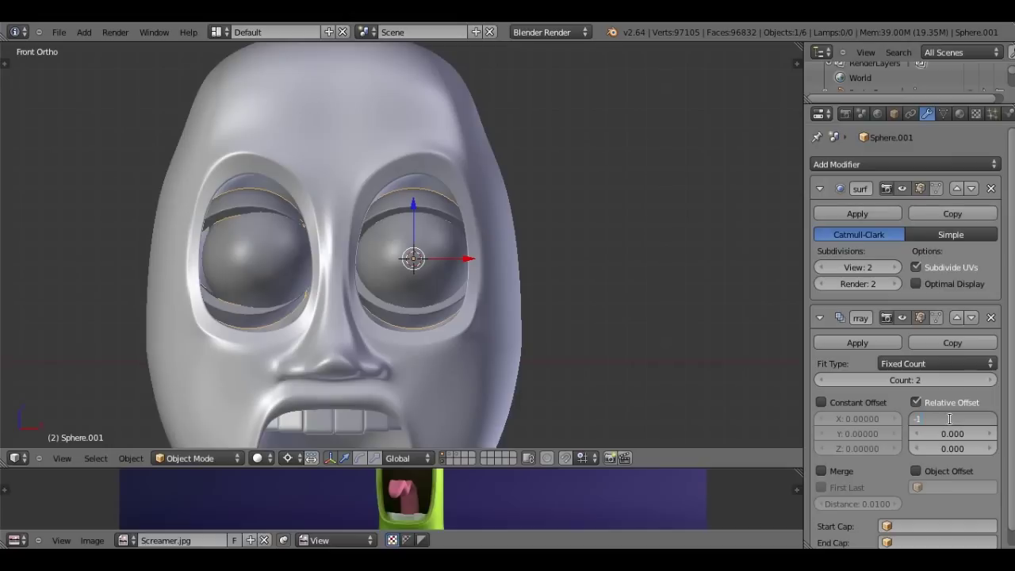
{"action": "type", "text": ".1"}
{"action": "key", "text": "Return"}
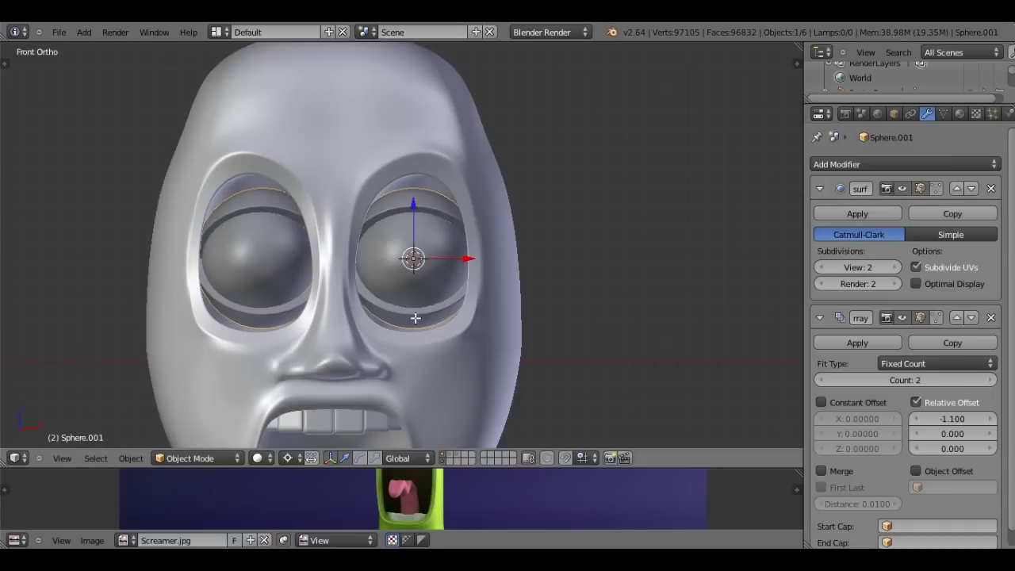
- Enter the eyelid ring's edit mode and try a free rotation, then cancel it
{"action": "key", "text": "Tab"}
{"action": "key", "text": "r"}
{"action": "key", "text": "r"}
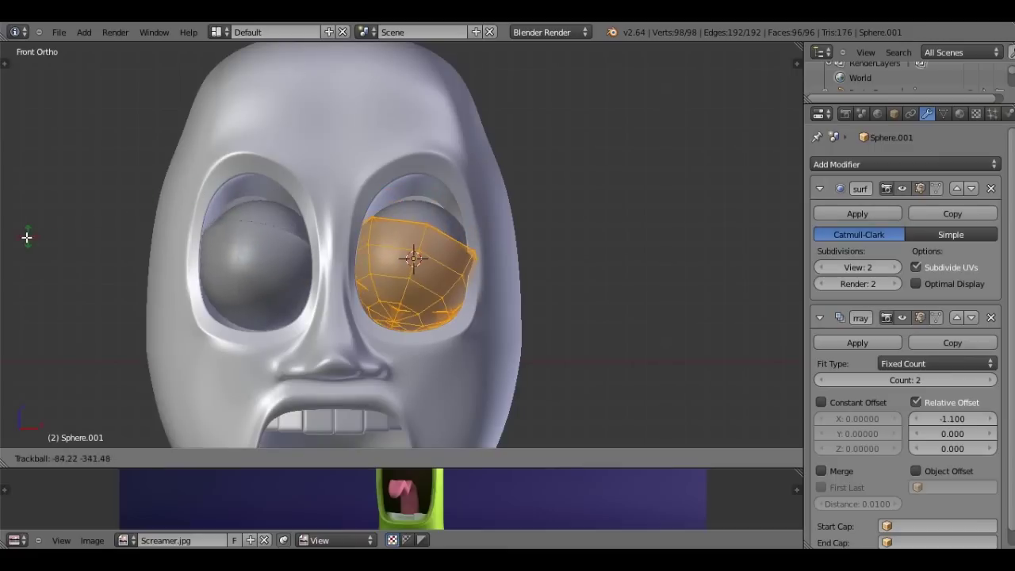
{"action": "key", "text": "Escape"}
- Change the rotation pivot point, test rotating the eyelid ring, cancel, and leave its edit mode
{"action": "left_click", "coordinate": [285, 458]}
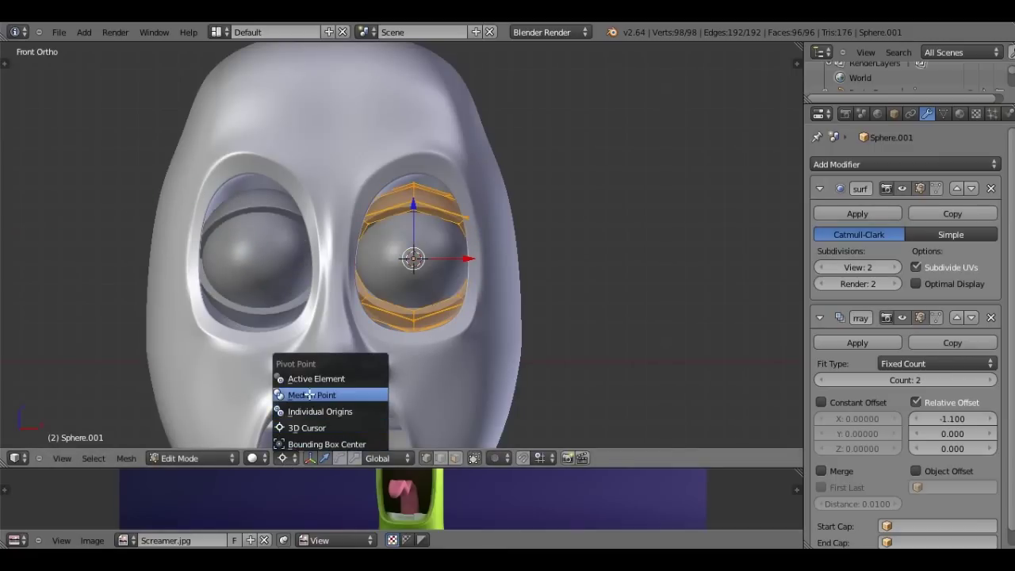
{"action": "left_click", "coordinate": [301, 395]}
{"action": "key", "text": "r"}
{"action": "key", "text": "r"}
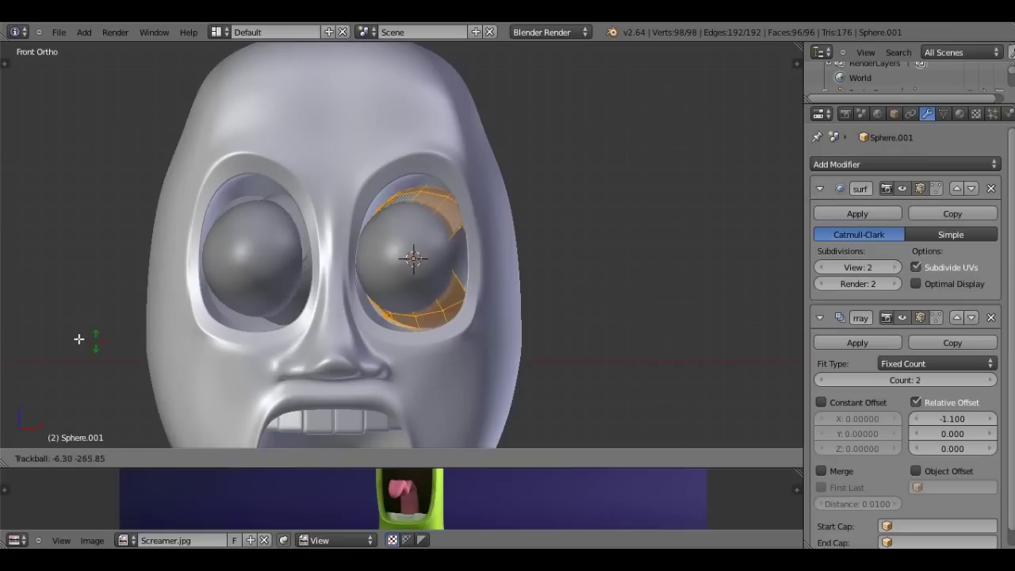
{"action": "key", "text": "Escape"}
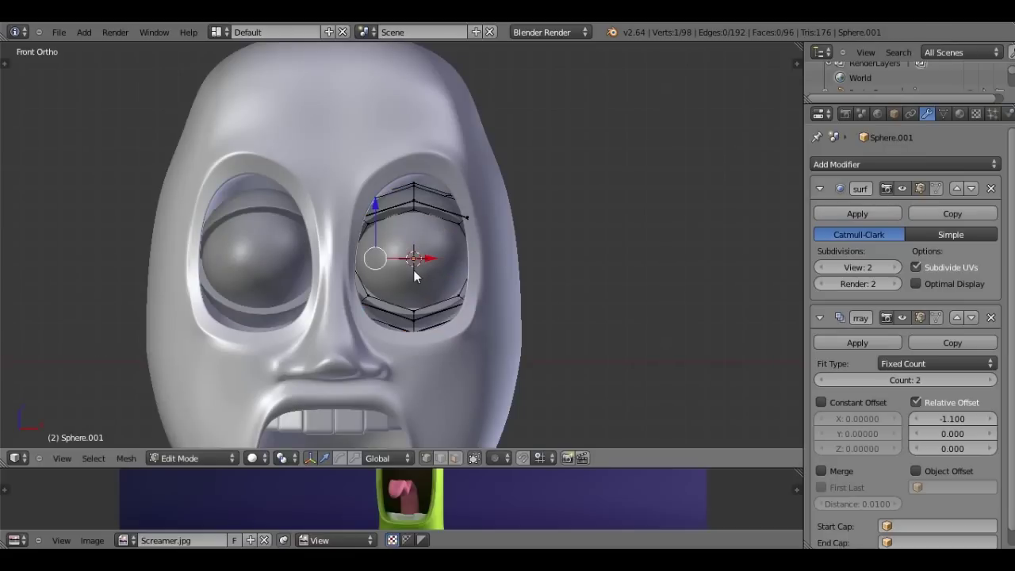
{"action": "key", "text": "Tab"}
- Select the eyeball's mesh and shift it slightly along Y in the right side view
{"action": "right_click", "coordinate": [410, 261]}
{"action": "key", "text": "Tab"}
{"action": "key", "text": "r"}
{"action": "key", "text": "r"}
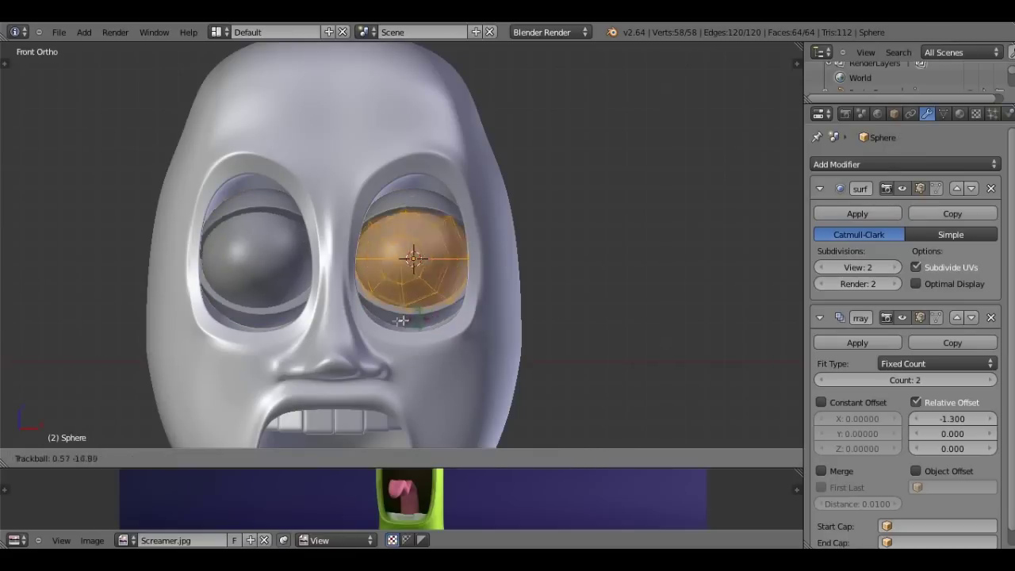
{"action": "key", "text": "Escape"}
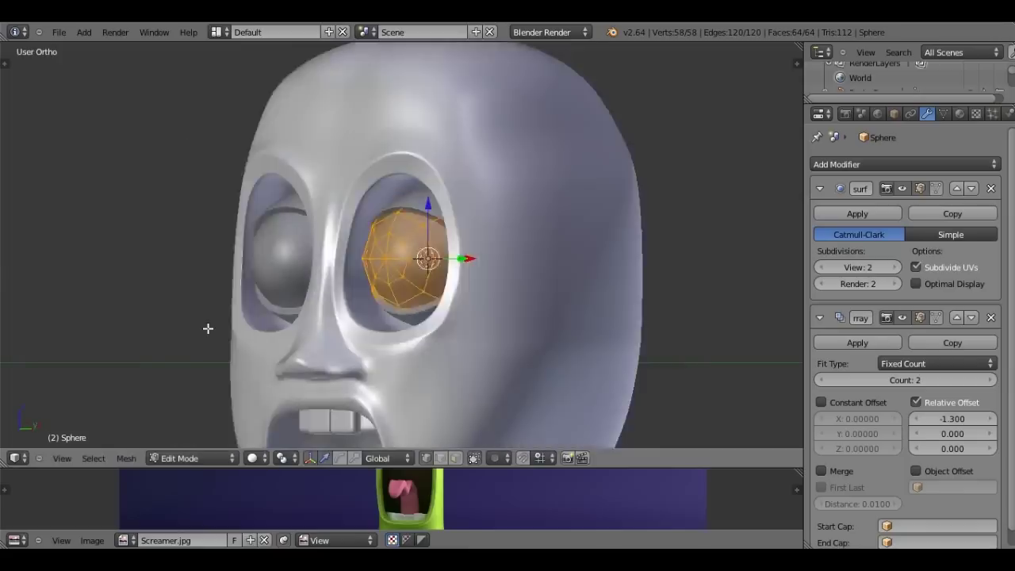
{"action": "key", "text": "KP_3"}
{"action": "key", "text": "z"}
{"action": "scroll", "coordinate": [338, 273], "scroll_direction": "up", "scroll_amount": 2}
{"action": "key", "text": "g"}
{"action": "key", "text": "y"}
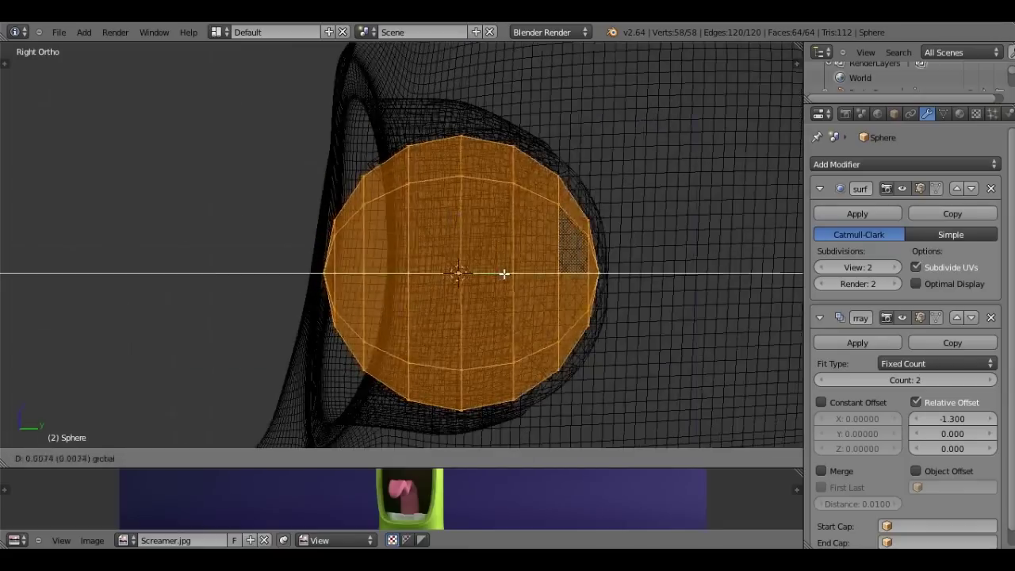
{"action": "left_click", "coordinate": [509, 273]}
{"action": "scroll", "coordinate": [511, 270], "scroll_direction": "down", "scroll_amount": 3}
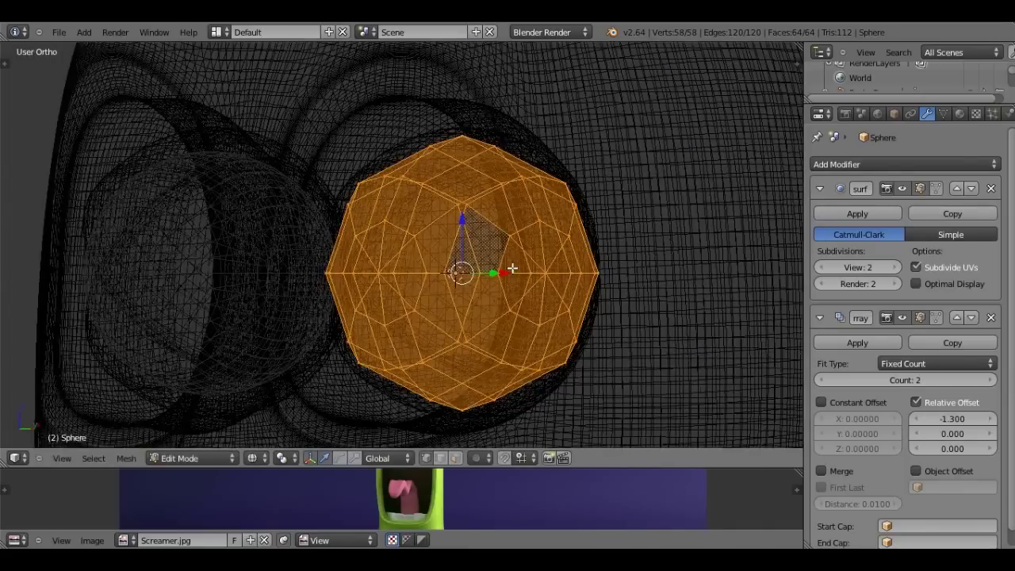
- Rotate the eyeball in front view so its pole faces forward, then recentre on the eyes
{"action": "key", "text": "KP_1"}
{"action": "key", "text": "z"}
{"action": "key", "text": "r"}
{"action": "key", "text": "r"}
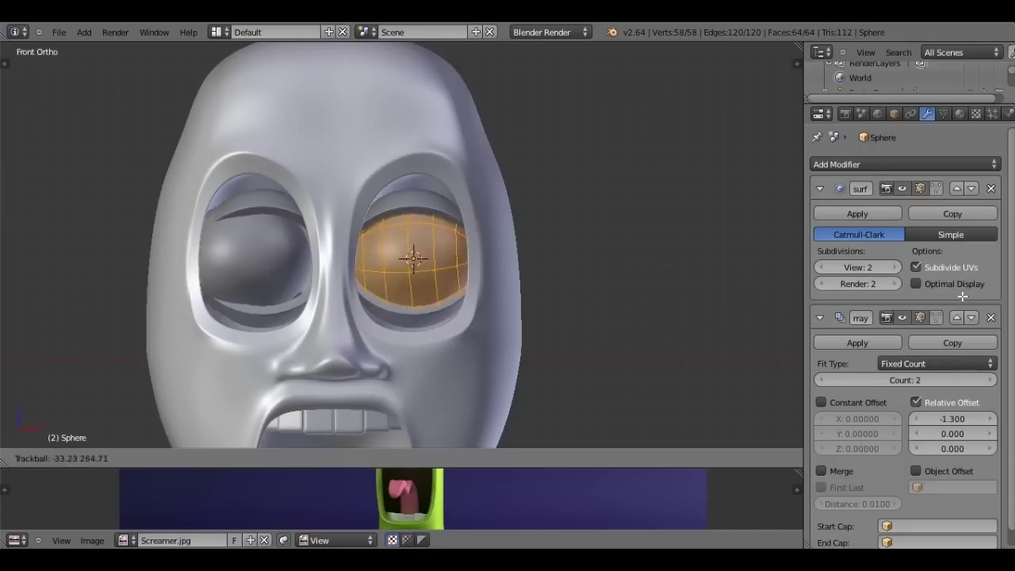
{"action": "left_click", "coordinate": [416, 298]}
{"action": "key", "text": "Tab"}
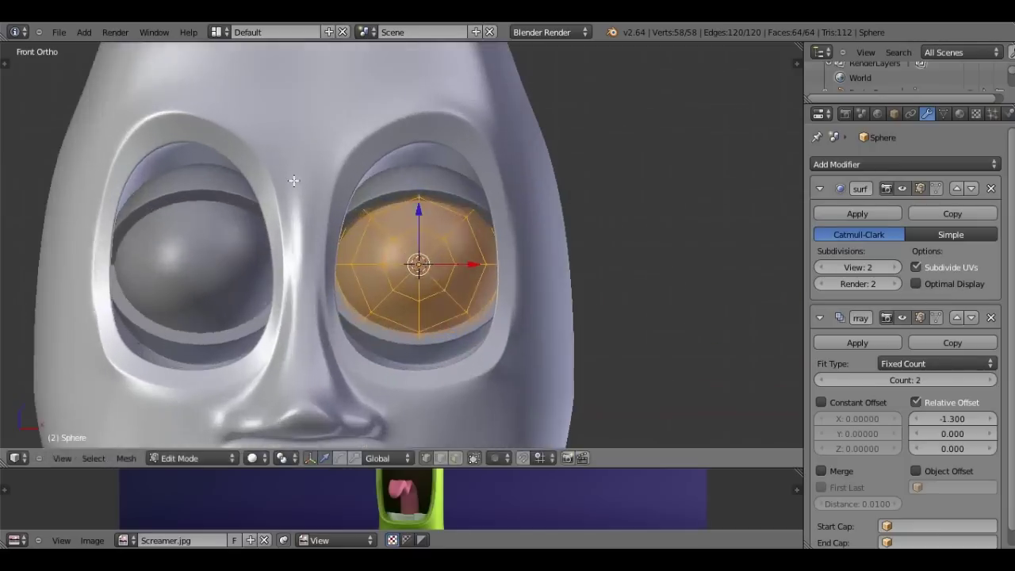
{"action": "scroll", "coordinate": [238, 270], "scroll_direction": "up", "scroll_amount": 3}
{"action": "mouse_move", "coordinate": [239, 270]}
{"action": "middle_mouse_down", "text": "shift"}
{"action": "mouse_move", "coordinate": [407, 198]}
{"action": "mouse_move", "coordinate": [414, 177]}
{"action": "middle_mouse_up", "text": "shift"}
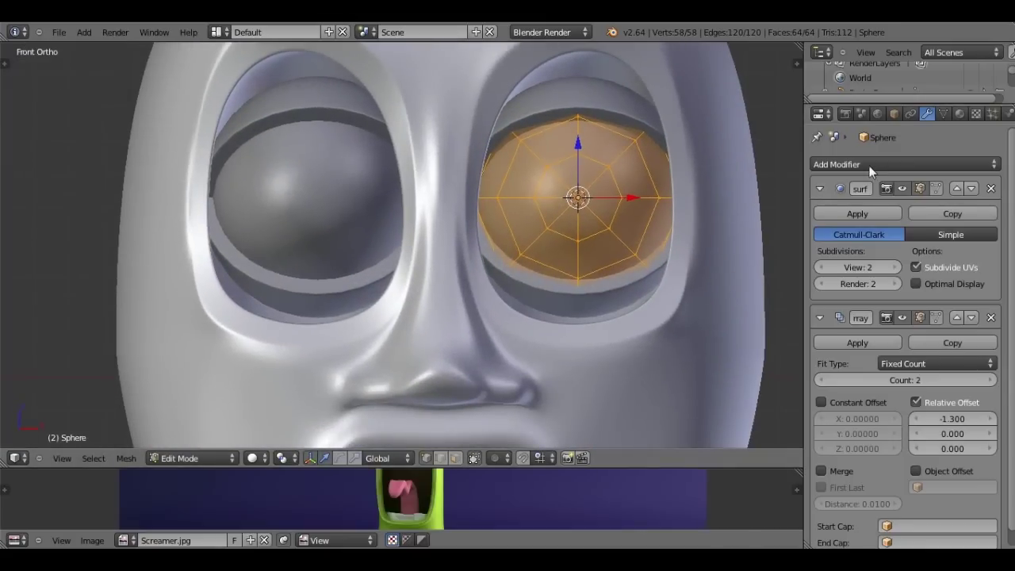
{"action": "left_click", "coordinate": [872, 164]}
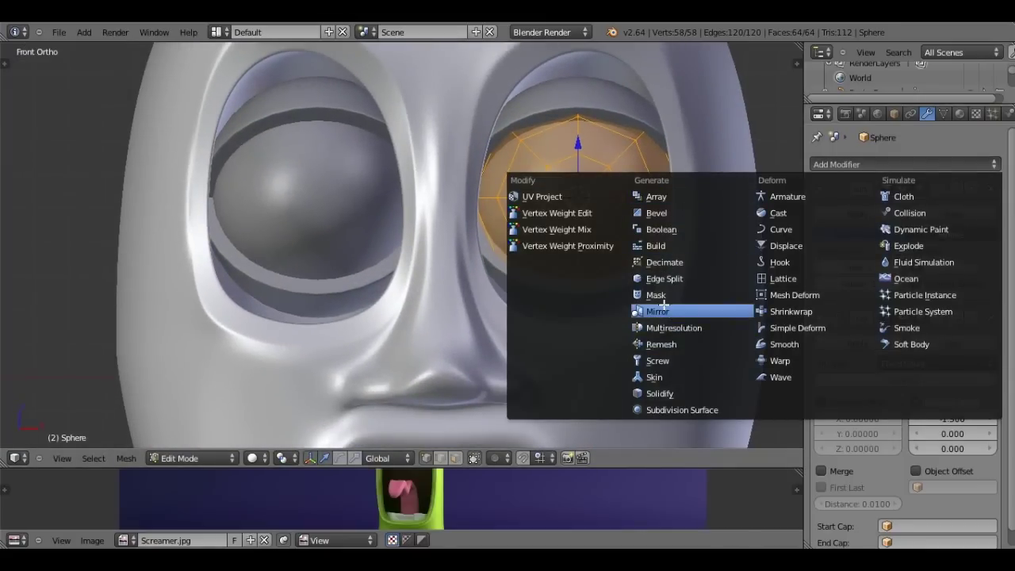
- Add a Mirror modifier to the eyeball and delete its Array modifier
{"action": "left_click", "coordinate": [658, 311]}
{"action": "scroll", "coordinate": [712, 220], "scroll_direction": "down", "scroll_amount": 2}
{"action": "scroll", "coordinate": [713, 219], "scroll_direction": "down", "scroll_amount": 1}
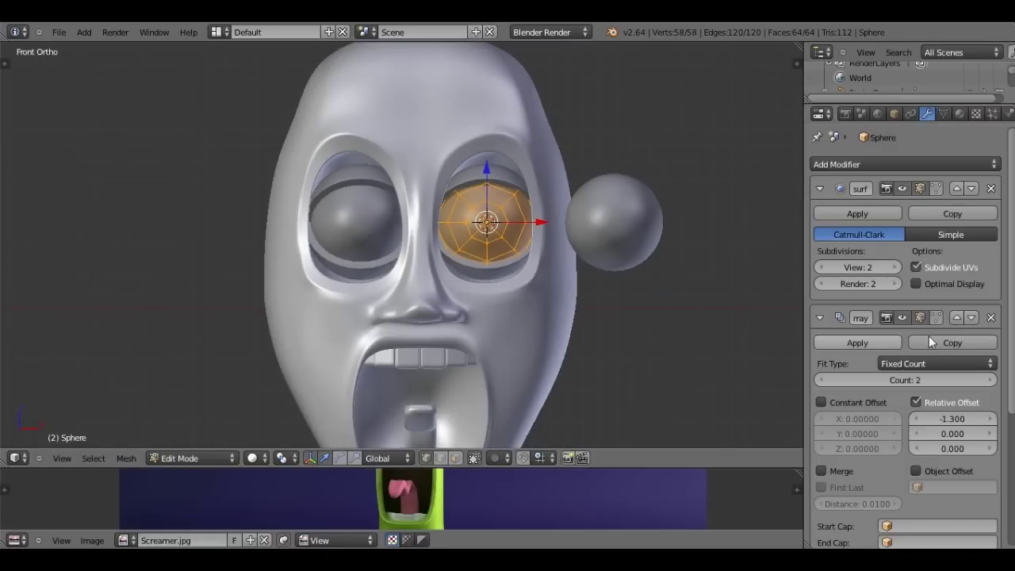
{"action": "scroll", "coordinate": [928, 335], "scroll_direction": "down", "scroll_amount": 4}
{"action": "scroll", "coordinate": [988, 353], "scroll_direction": "down", "scroll_amount": 2}
{"action": "scroll", "coordinate": [987, 354], "scroll_direction": "up", "scroll_amount": 4}
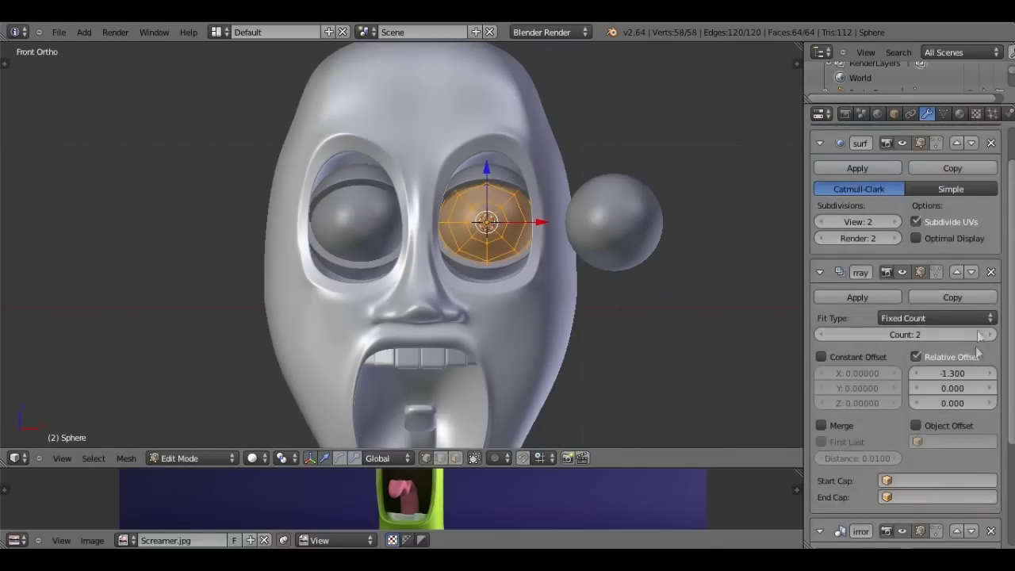
{"action": "left_click", "coordinate": [990, 272]}
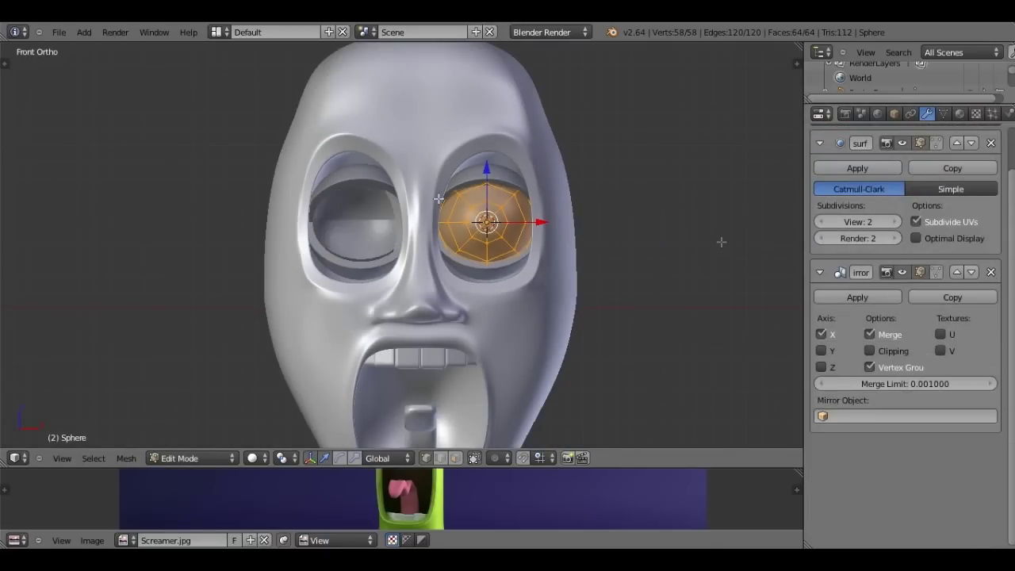
- Inspect the mirrored eyeball, enable its edit-mode display, and try then untick Y mirroring
{"action": "key", "text": "z"}
{"action": "scroll", "coordinate": [442, 217], "scroll_direction": "up", "scroll_amount": 2}
{"action": "middle_click_drag", "start_coordinate": [442, 217], "coordinate": [439, 246]}
{"action": "key", "text": "z"}
{"action": "scroll", "coordinate": [438, 246], "scroll_direction": "down", "scroll_amount": 2}
{"action": "scroll", "coordinate": [476, 238], "scroll_direction": "down", "scroll_amount": 2}
{"action": "key", "text": "z"}
{"action": "scroll", "coordinate": [550, 233], "scroll_direction": "down", "scroll_amount": 2}
{"action": "mouse_move", "coordinate": [550, 234]}
{"action": "middle_mouse_down"}
{"action": "mouse_move", "coordinate": [411, 202]}
{"action": "mouse_move", "coordinate": [484, 213]}
{"action": "middle_mouse_up"}
{"action": "left_click", "coordinate": [821, 351]}
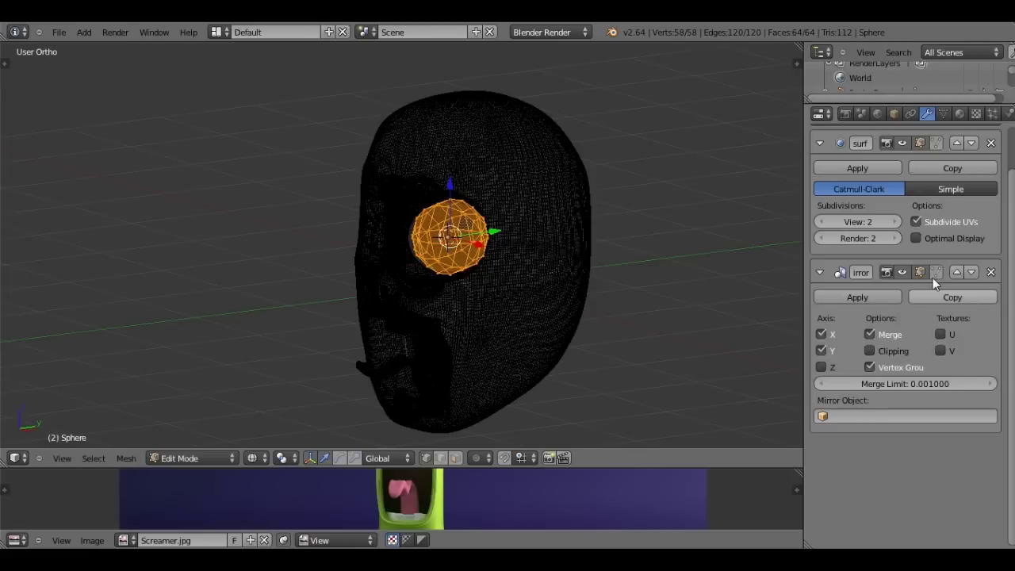
{"action": "left_click", "coordinate": [936, 272]}
{"action": "left_click", "coordinate": [821, 351]}
{"action": "mouse_move", "coordinate": [595, 308]}
{"action": "middle_mouse_down"}
{"action": "mouse_move", "coordinate": [521, 304]}
{"action": "mouse_move", "coordinate": [541, 294]}
{"action": "middle_mouse_up"}
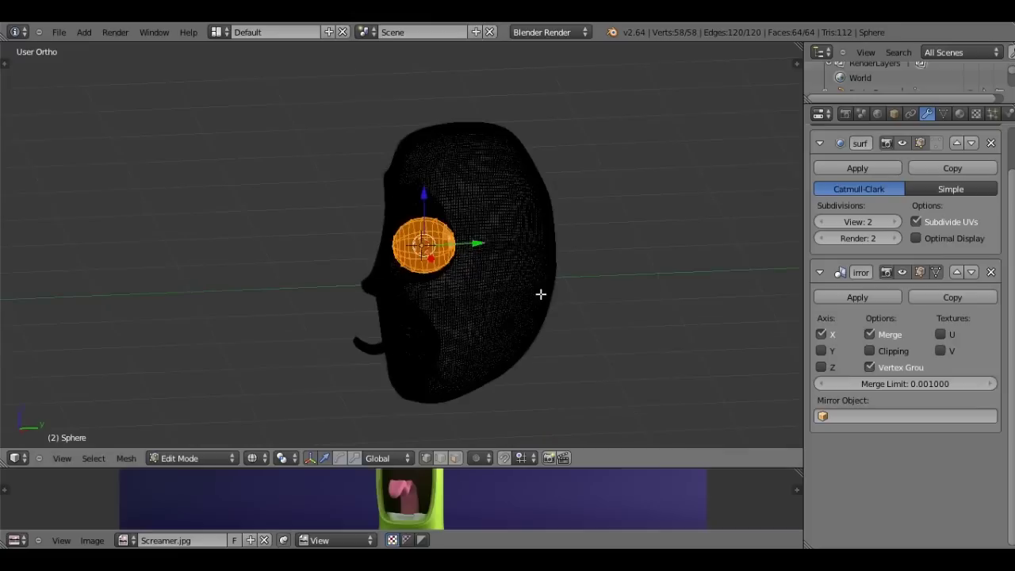
- Test and cancel a Y move of the eyeball, then return to Object Mode in solid shading
{"action": "key", "text": "g"}
{"action": "key", "text": "y"}
{"action": "key", "text": "Escape"}
{"action": "key", "text": "z"}
{"action": "middle_click_drag", "start_coordinate": [482, 306], "coordinate": [533, 306]}
{"action": "key", "text": "z"}
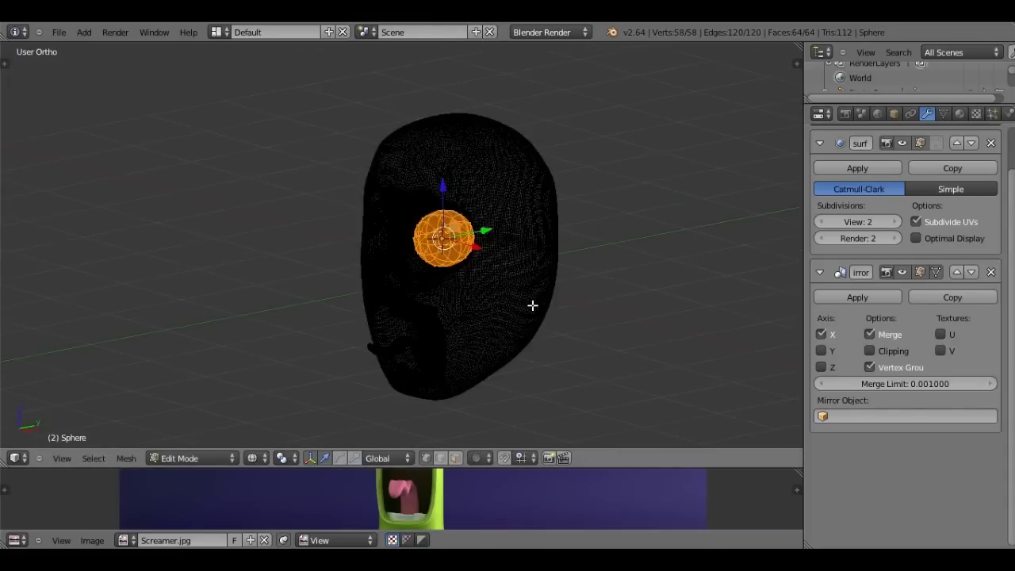
{"action": "key", "text": "KP_3"}
{"action": "scroll", "coordinate": [532, 305], "scroll_direction": "up", "scroll_amount": 4}
{"action": "scroll", "coordinate": [532, 305], "scroll_direction": "up", "scroll_amount": 1}
{"action": "scroll", "coordinate": [443, 242], "scroll_direction": "up", "scroll_amount": 1}
{"action": "key", "text": "Tab"}
{"action": "key", "text": "z"}
{"action": "scroll", "coordinate": [444, 237], "scroll_direction": "down", "scroll_amount": 3}
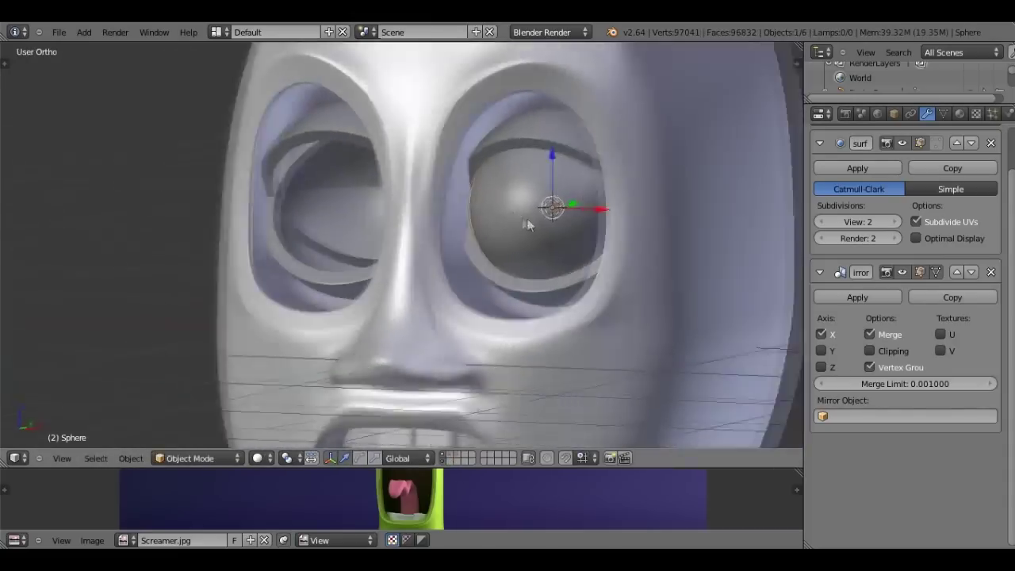
- Remove the Mirror and Subdivision Surface modifiers from the eyeball
{"action": "middle_click_drag", "start_coordinate": [444, 237], "coordinate": [546, 217]}
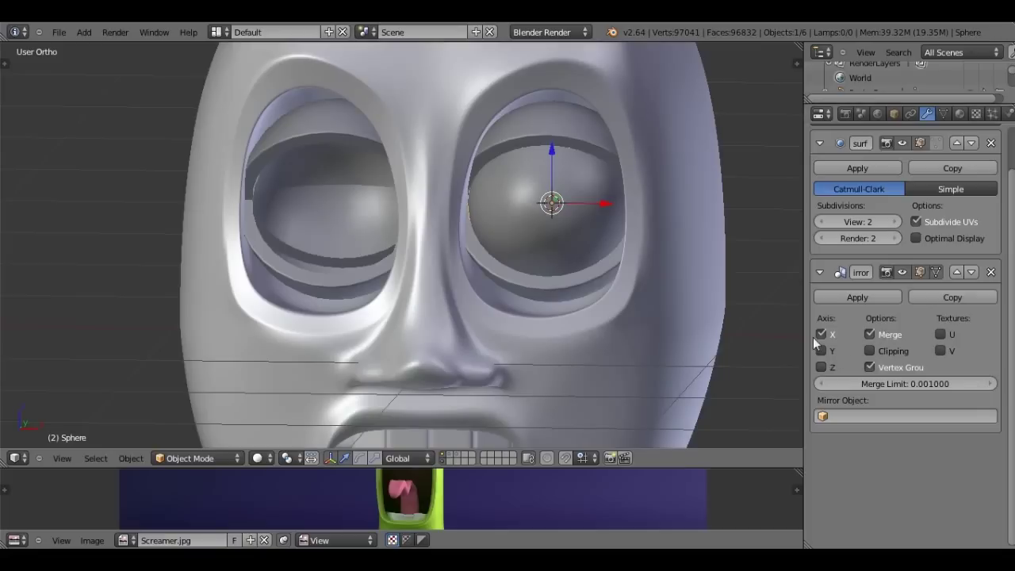
{"action": "mouse_move", "coordinate": [572, 254]}
{"action": "middle_mouse_down"}
{"action": "mouse_move", "coordinate": [580, 236]}
{"action": "mouse_move", "coordinate": [509, 267]}
{"action": "mouse_move", "coordinate": [564, 245]}
{"action": "mouse_move", "coordinate": [619, 240]}
{"action": "mouse_move", "coordinate": [534, 264]}
{"action": "middle_mouse_up"}
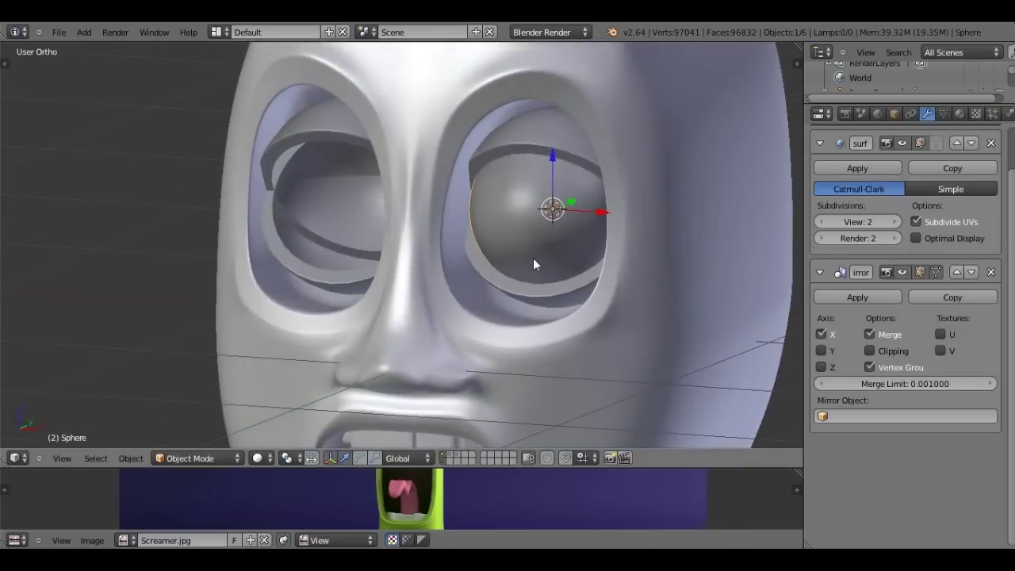
{"action": "scroll", "coordinate": [534, 263], "scroll_direction": "up", "scroll_amount": 1}
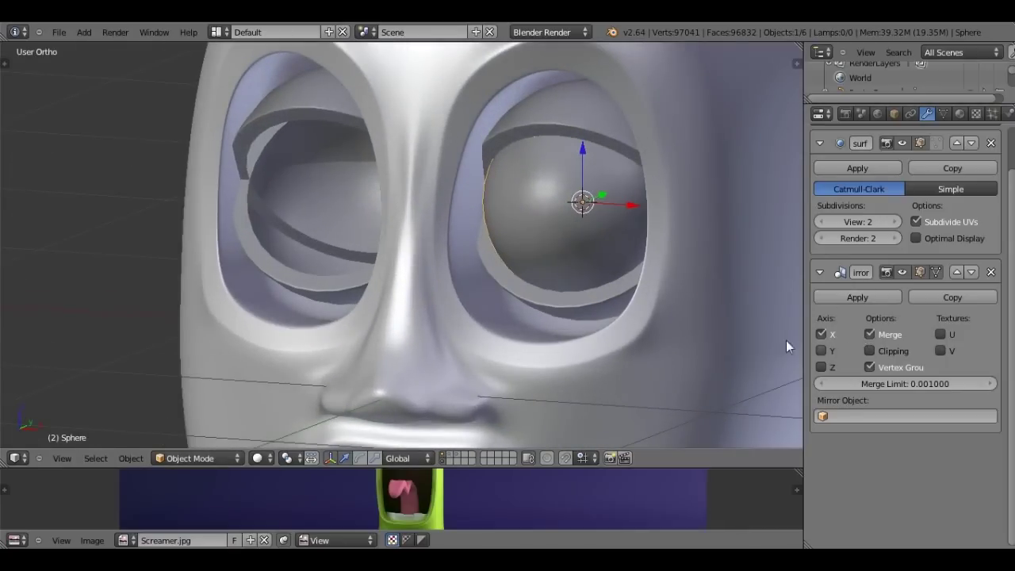
{"action": "scroll", "coordinate": [787, 345], "scroll_direction": "down", "scroll_amount": 2}
{"action": "left_click", "coordinate": [991, 272]}
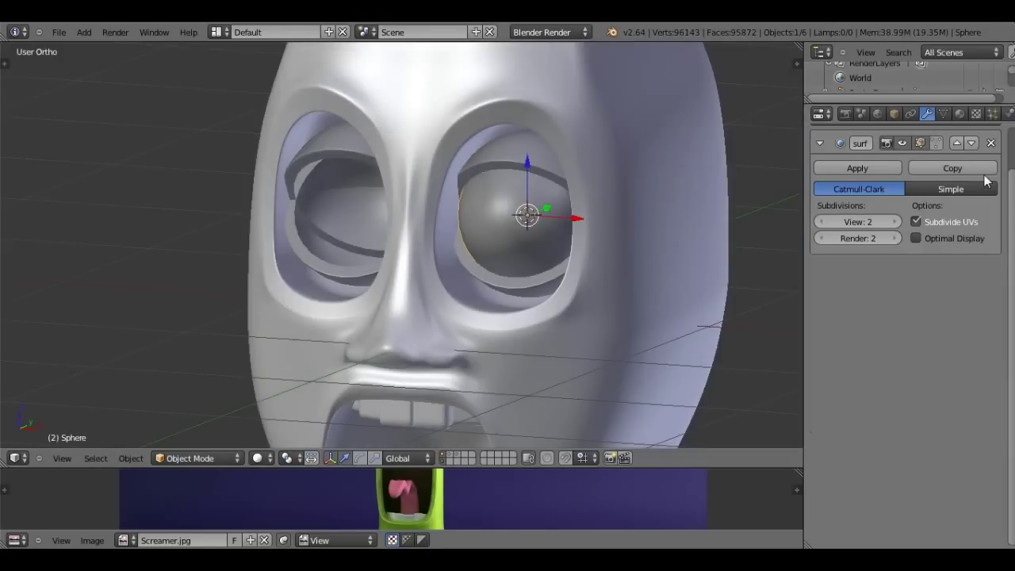
{"action": "left_click", "coordinate": [991, 143]}
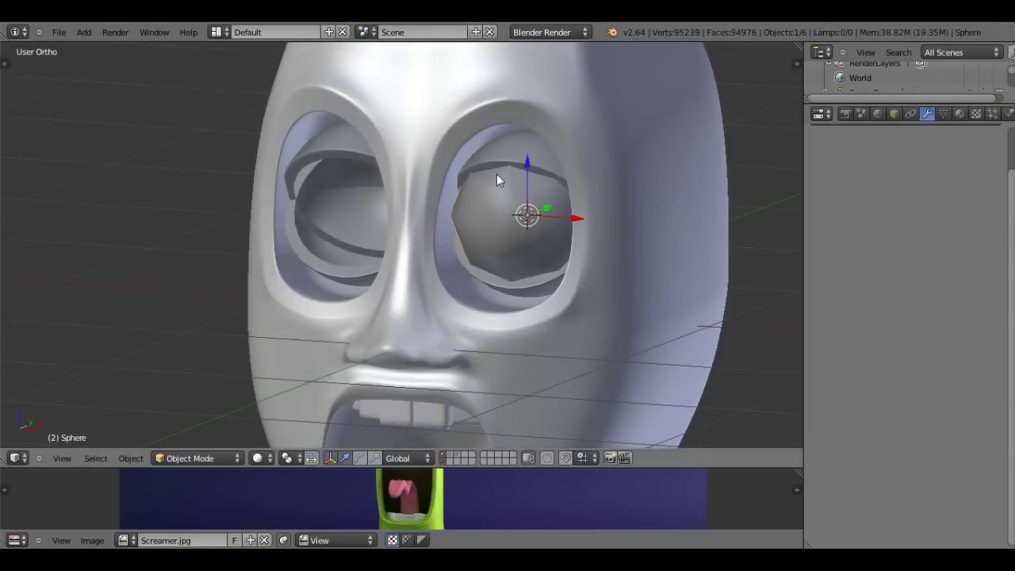
- Delete the eyelid ring object, leaving the eye sockets empty
{"action": "key", "text": "x"}
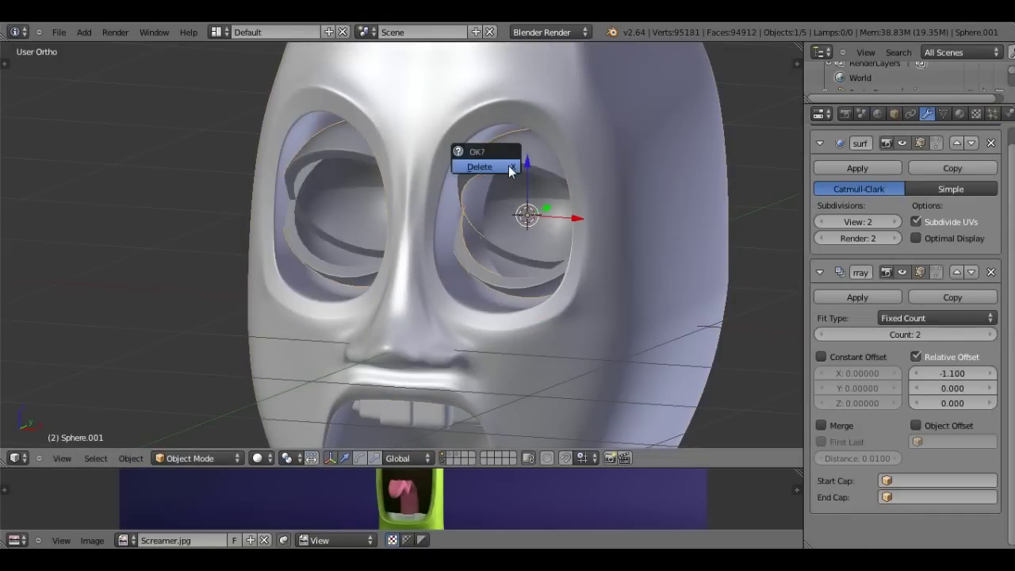
{"action": "left_click", "coordinate": [473, 199]}
{"action": "scroll", "coordinate": [532, 233], "scroll_direction": "up", "scroll_amount": 2}
{"action": "scroll", "coordinate": [529, 232], "scroll_direction": "down", "scroll_amount": 2}
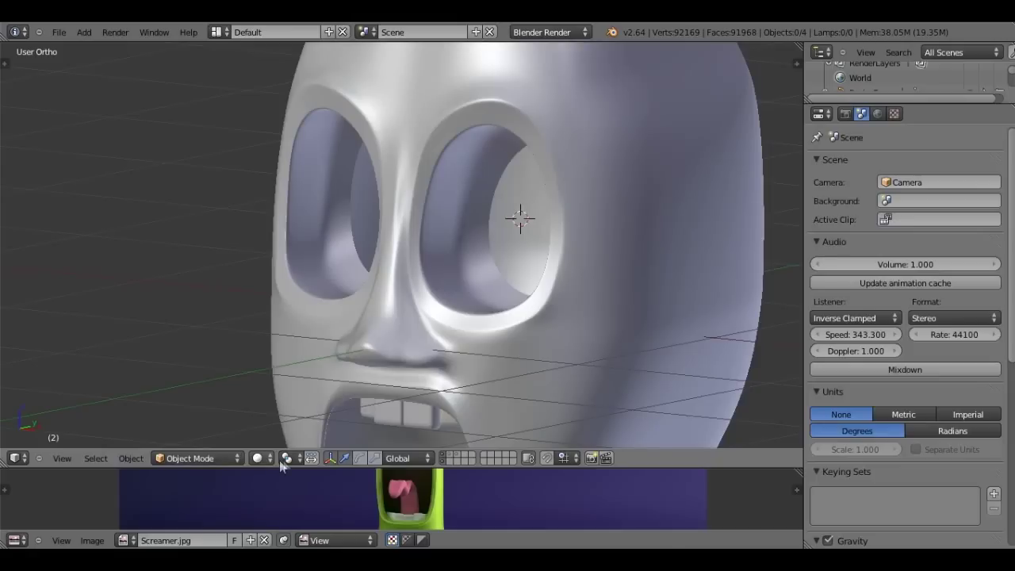
- Select the loops around the eye socket and try smoothing them, then undo to the single loop
{"action": "left_click", "coordinate": [283, 460]}
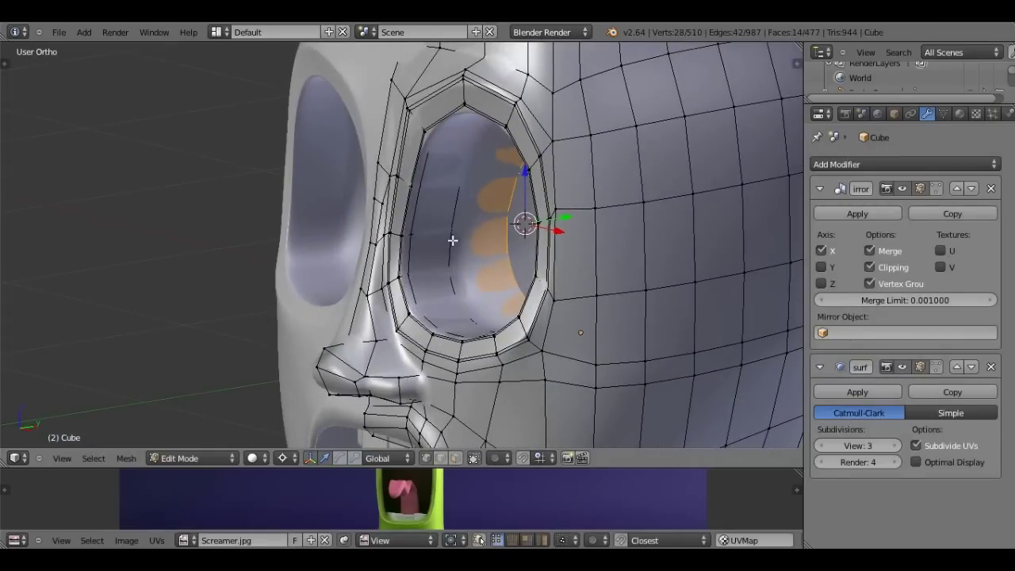
{"action": "mouse_move", "coordinate": [521, 227]}
{"action": "middle_mouse_down"}
{"action": "mouse_move", "coordinate": [469, 254]}
{"action": "mouse_move", "coordinate": [508, 256]}
{"action": "mouse_move", "coordinate": [495, 229]}
{"action": "middle_mouse_up"}
{"action": "key", "text": "z"}
{"action": "right_click", "coordinate": [474, 230], "text": "alt"}
{"action": "right_click", "coordinate": [474, 229], "text": "alt"}
{"action": "right_click", "coordinate": [474, 231], "text": "alt+shift"}
{"action": "key", "text": "KP_1"}
{"action": "key", "text": "w"}
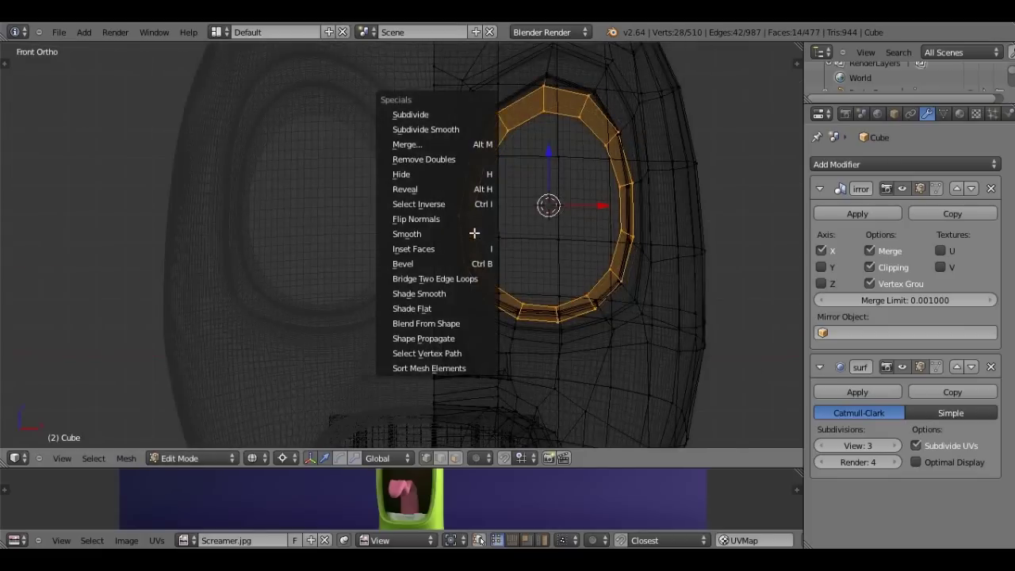
{"action": "left_click", "coordinate": [473, 233]}
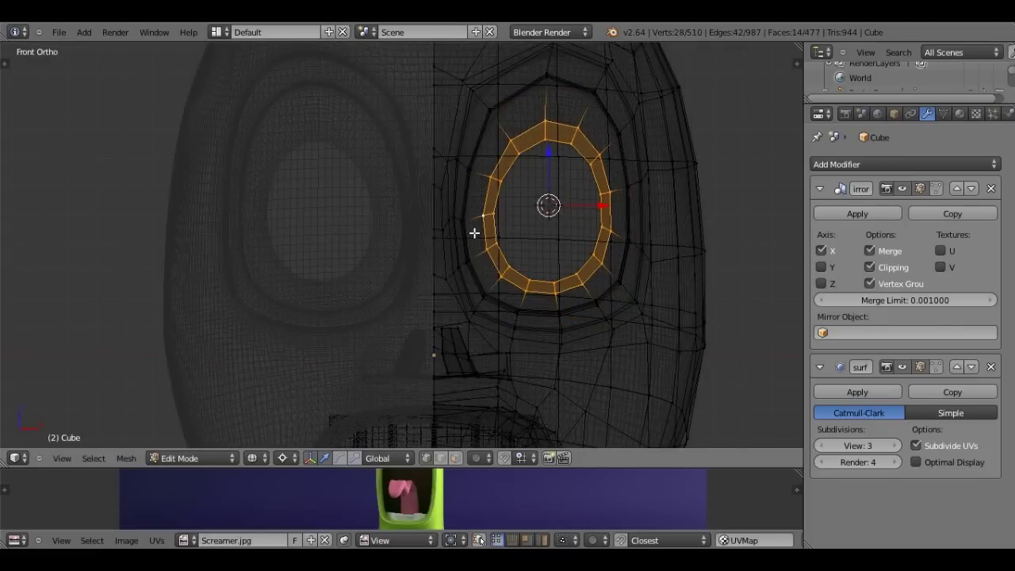
{"action": "key", "text": "w"}
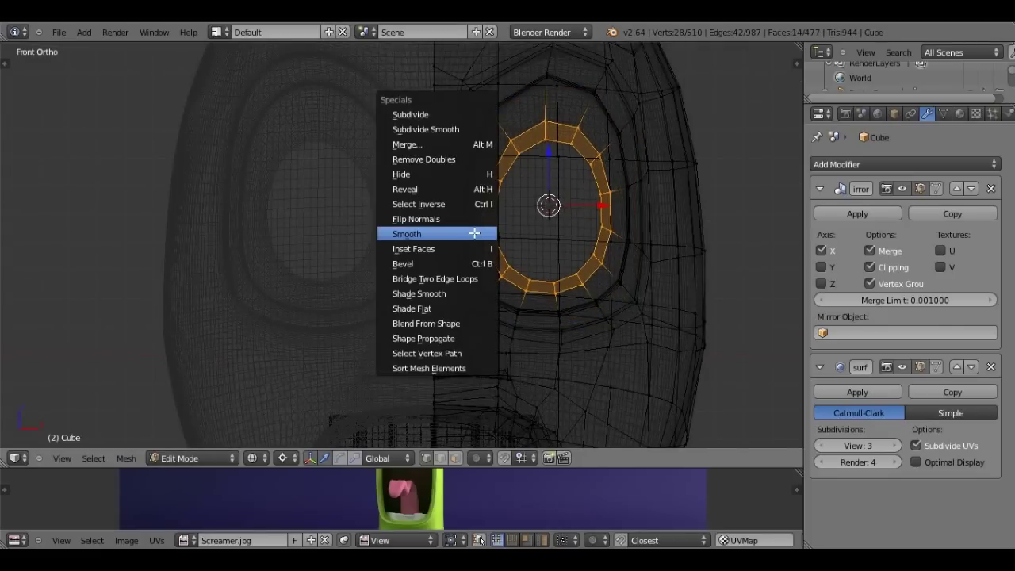
{"action": "key", "text": "ctrl+z"}
{"action": "key", "text": "ctrl+z"}
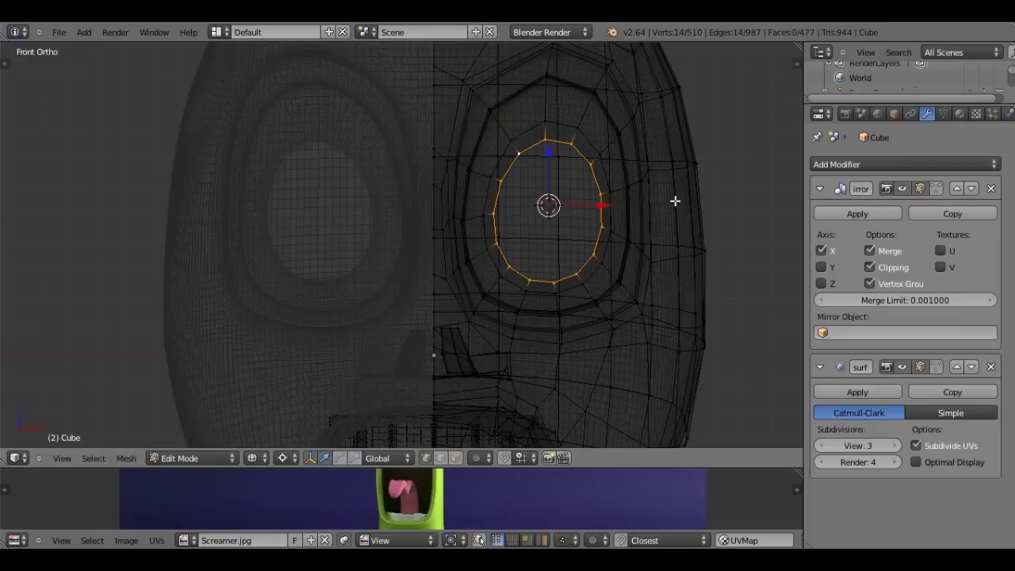
- Extrude the eye loop into a ring and scale it inward, then check the smooth head
{"action": "key", "text": "s"}
{"action": "key", "text": "Escape"}
{"action": "right_click", "coordinate": [613, 204], "text": "alt+shift"}
{"action": "key", "text": "ctrl+z"}
{"action": "key", "text": "e"}
{"action": "key", "text": "s"}
{"action": "key", "text": "Return"}
{"action": "key", "text": "z"}
{"action": "middle_click_drag", "start_coordinate": [777, 220], "coordinate": [630, 227]}
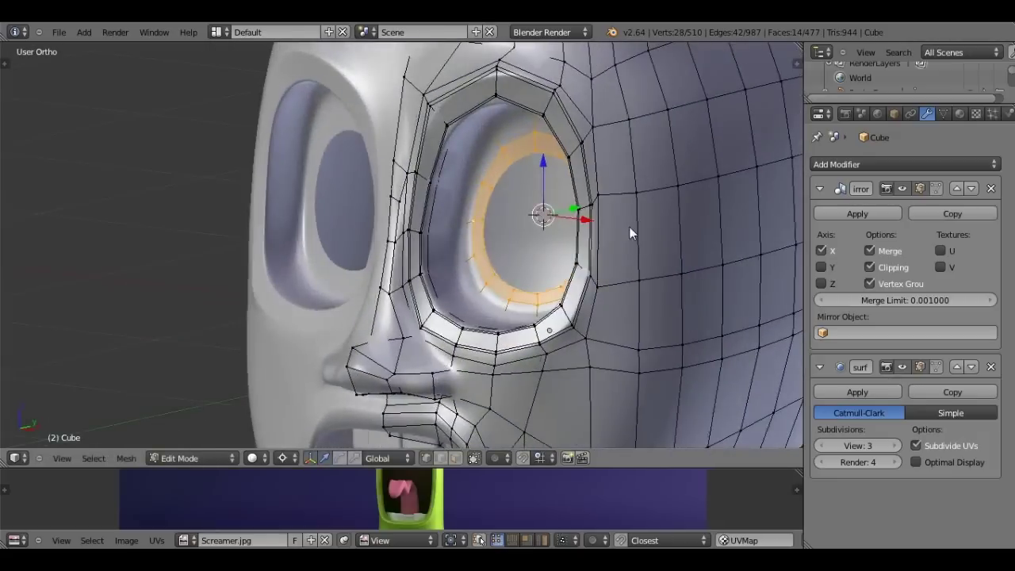
{"action": "key", "text": "Tab"}
{"action": "key", "text": "Tab"}
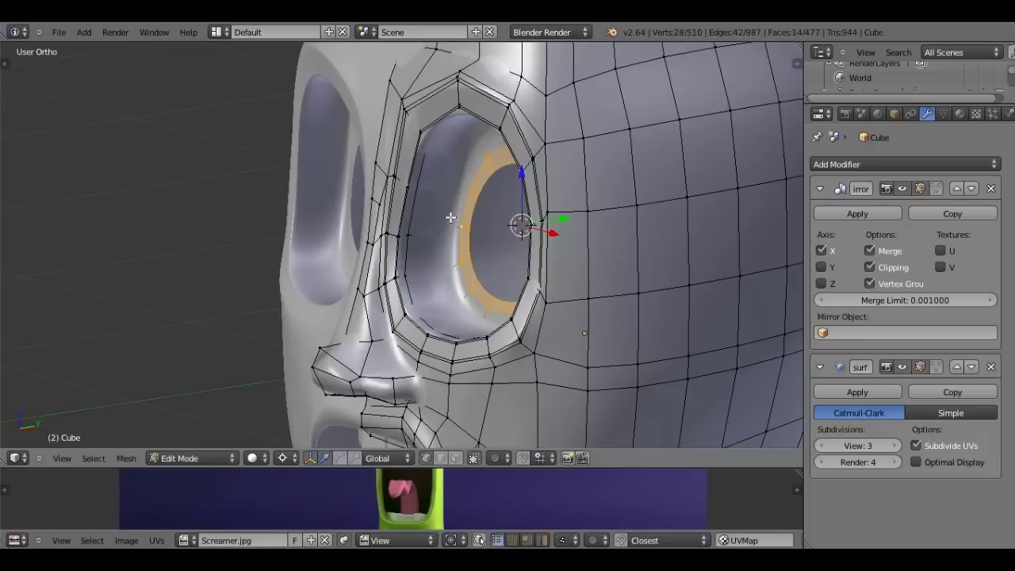
- Delete the extra edge loop inside the eye socket in the right-side wireframe view
{"action": "key", "text": "z"}
{"action": "key", "text": "KP_3"}
{"action": "right_click", "coordinate": [439, 135], "text": "alt"}
{"action": "key", "text": "x"}
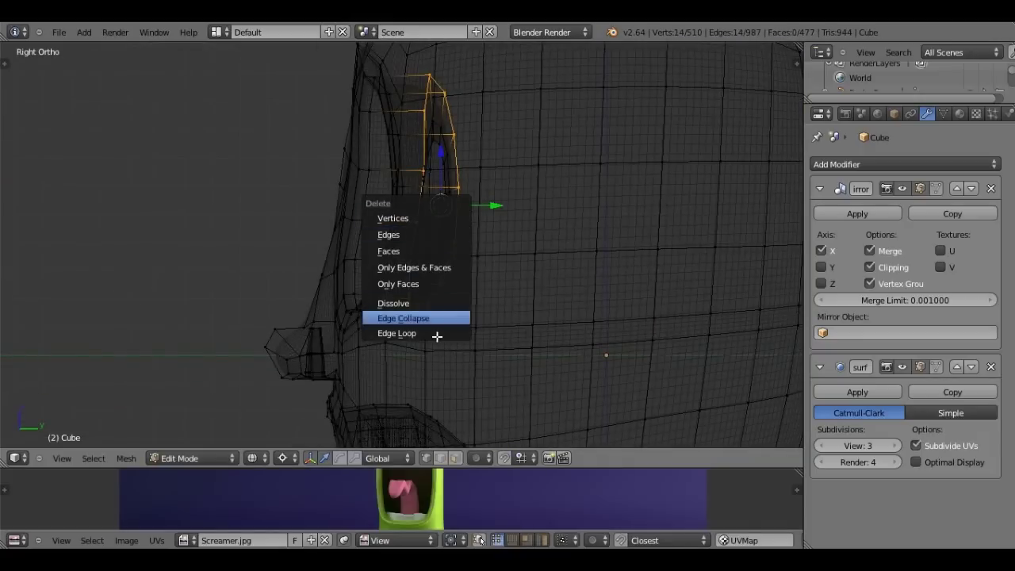
{"action": "left_click", "coordinate": [396, 333]}
{"action": "key", "text": "z"}
{"action": "mouse_move", "coordinate": [432, 336]}
{"action": "middle_mouse_down"}
{"action": "mouse_move", "coordinate": [497, 225]}
{"action": "mouse_move", "coordinate": [465, 227]}
{"action": "mouse_move", "coordinate": [535, 223]}
{"action": "mouse_move", "coordinate": [481, 234]}
{"action": "mouse_move", "coordinate": [501, 250]}
{"action": "mouse_move", "coordinate": [447, 245]}
{"action": "middle_mouse_up"}
{"action": "scroll", "coordinate": [498, 224], "scroll_direction": "up", "scroll_amount": 3}
{"action": "key", "text": "Tab"}
{"action": "key", "text": "Tab"}
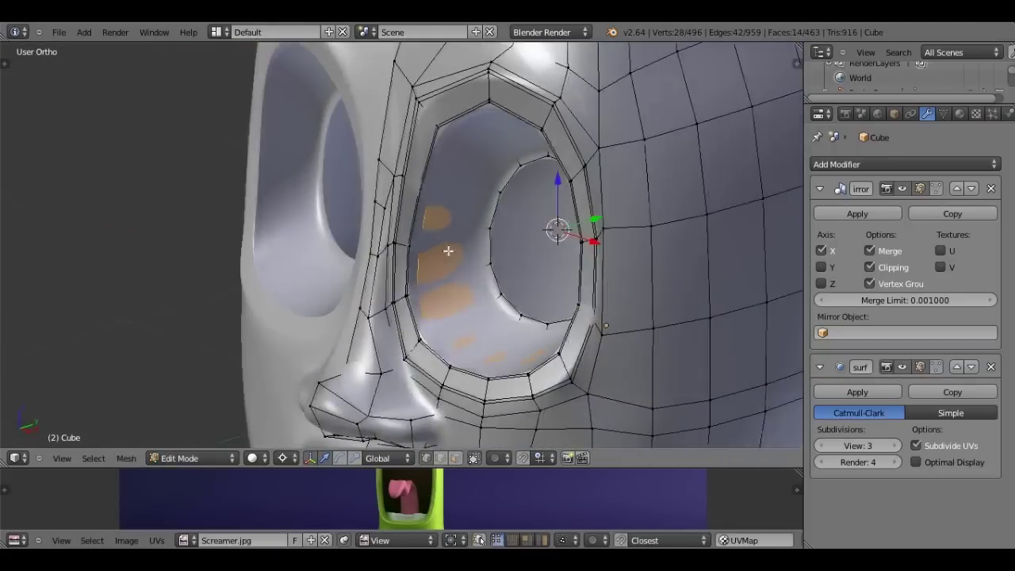
- Snap the 3D cursor to the eye socket's centre and switch to the right view
{"action": "key", "text": "ctrl+space"}
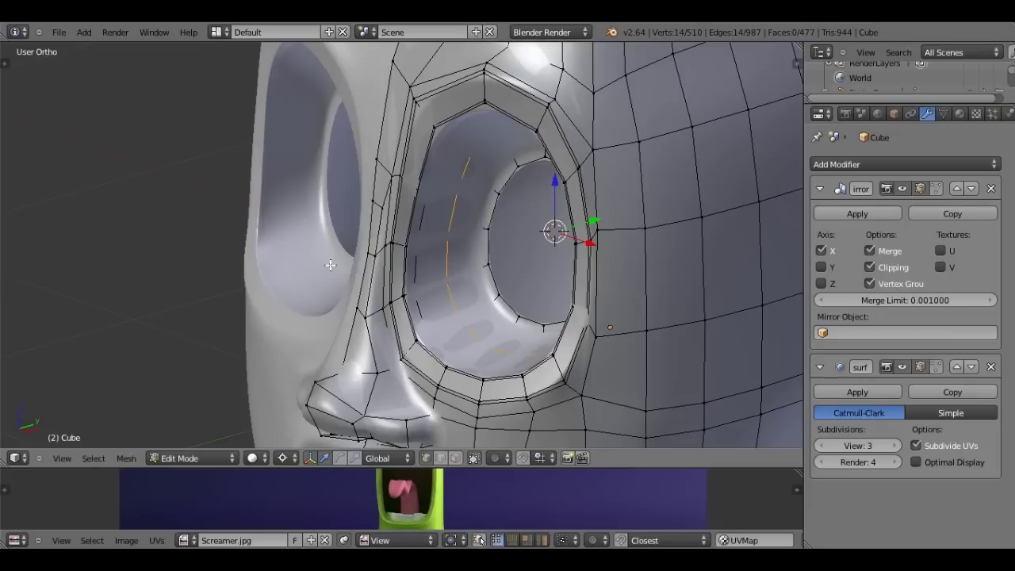
{"action": "key", "text": "w"}
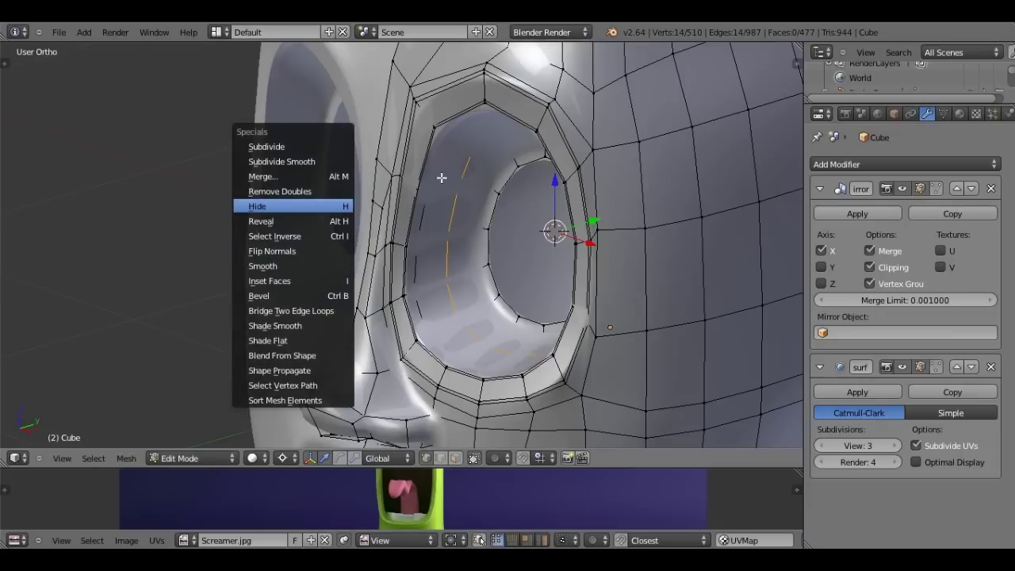
{"action": "key", "text": "Escape"}
{"action": "key", "text": "shift+s"}
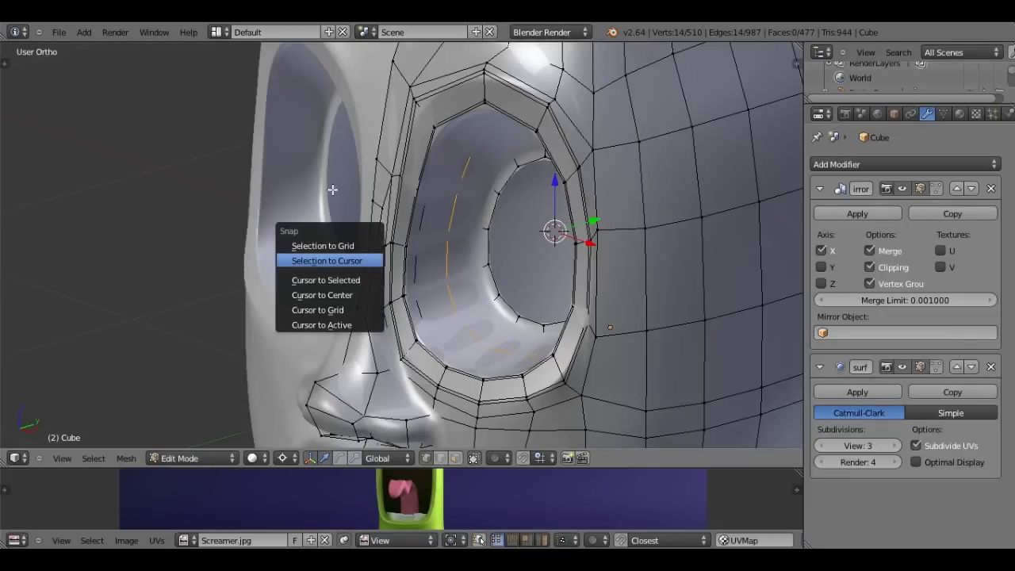
{"action": "key", "text": "Escape"}
{"action": "key", "text": "shift+s"}
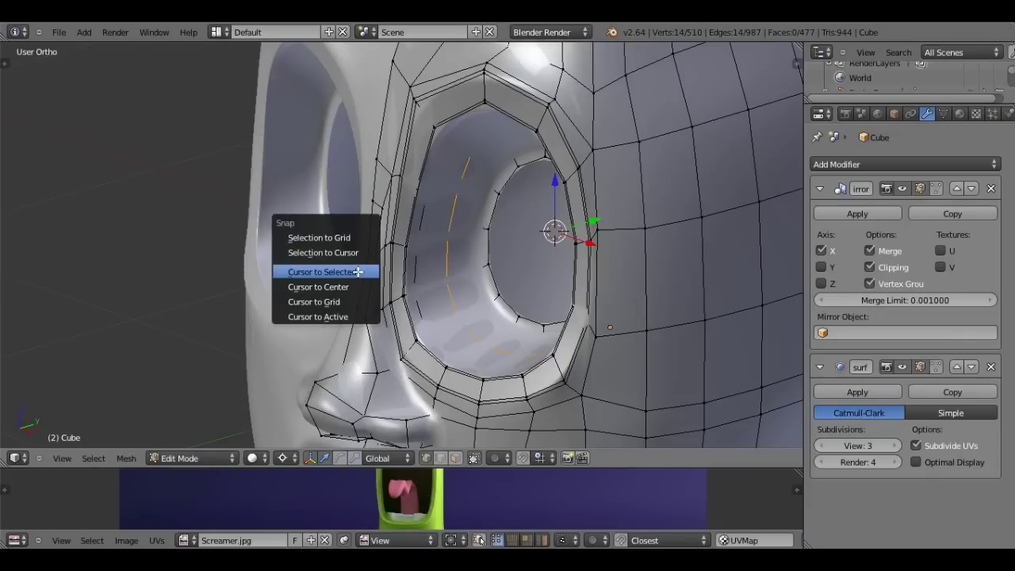
{"action": "left_click", "coordinate": [358, 272]}
{"action": "key", "text": "KP_3"}
{"action": "key", "text": "shift+a"}
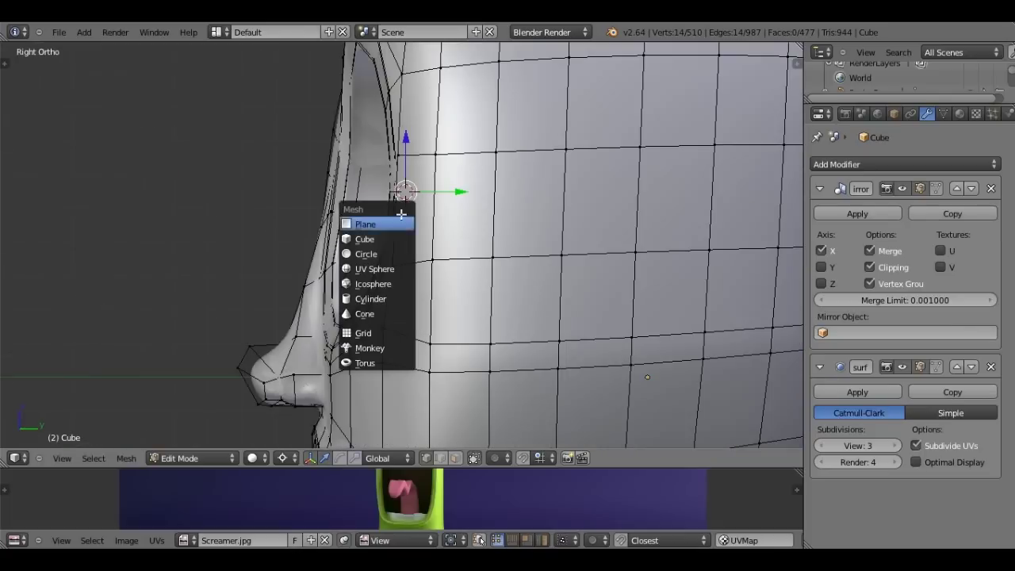
- Add a UV sphere at the eye socket with 16 segments
{"action": "left_click", "coordinate": [381, 268]}
{"action": "scroll", "coordinate": [381, 267], "scroll_direction": "down", "scroll_amount": 3}
{"action": "scroll", "coordinate": [381, 268], "scroll_direction": "down", "scroll_amount": 2}
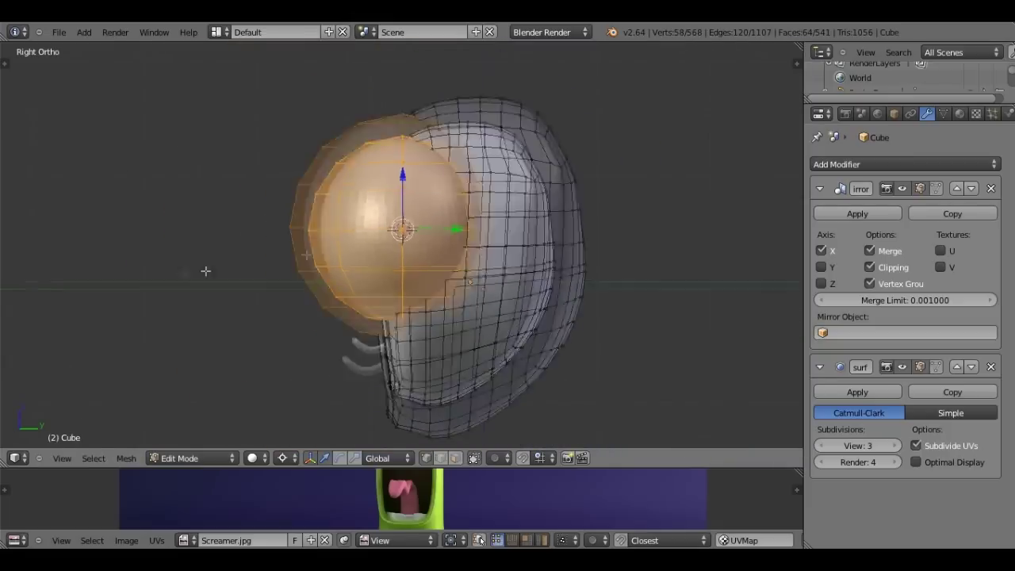
{"action": "key", "text": "t"}
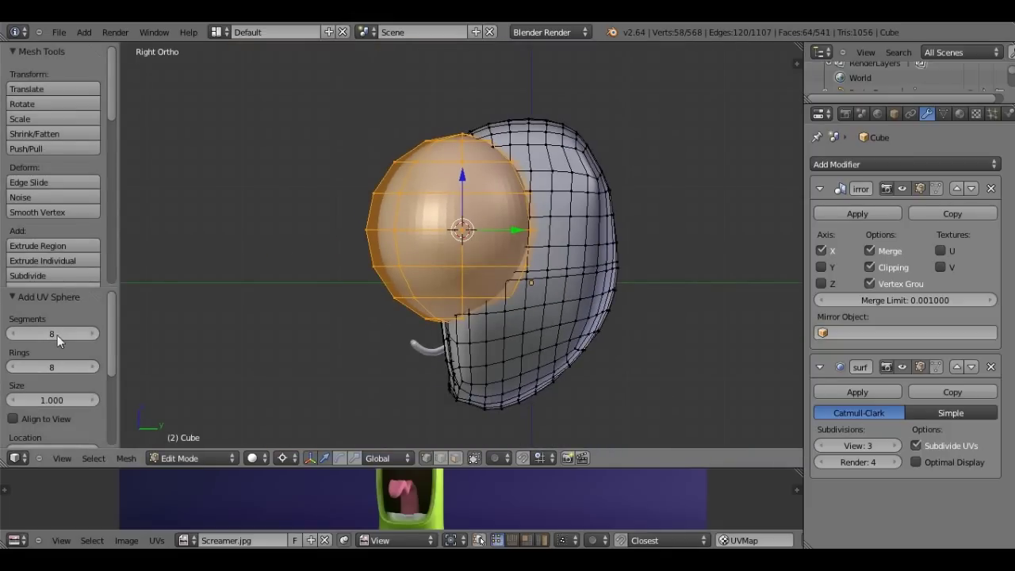
{"action": "type", "text": "16"}
{"action": "key", "text": "Return"}
{"action": "scroll", "coordinate": [590, 276], "scroll_direction": "up", "scroll_amount": 1}
{"action": "scroll", "coordinate": [591, 276], "scroll_direction": "up", "scroll_amount": 1}
{"action": "scroll", "coordinate": [579, 278], "scroll_direction": "up", "scroll_amount": 2}
- Shrink the sphere to about 0.29 scale so it fits inside the socket
{"action": "key", "text": "z"}
{"action": "key", "text": "s"}
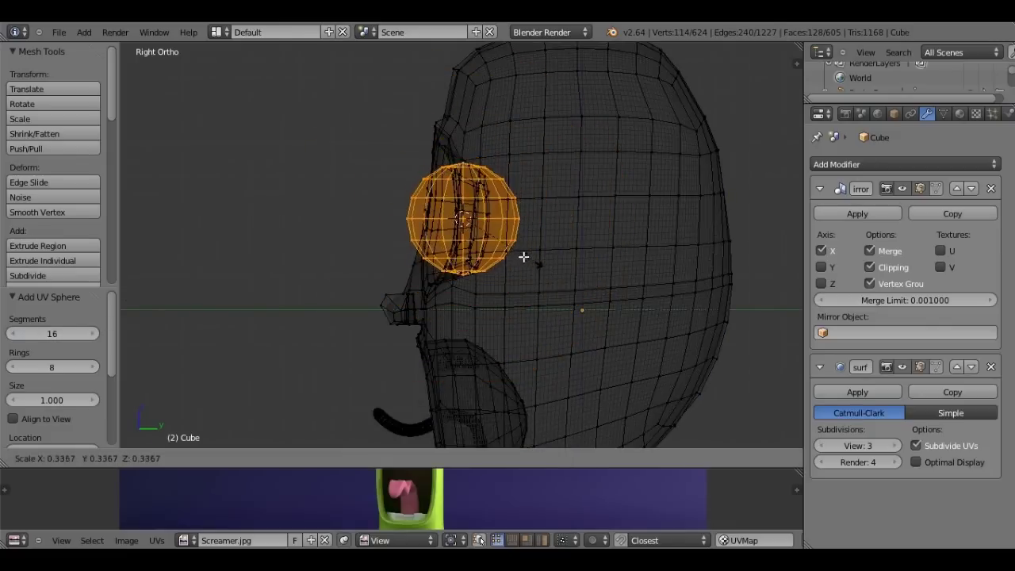
{"action": "left_click", "coordinate": [520, 256]}
{"action": "key", "text": "z"}
{"action": "scroll", "coordinate": [519, 238], "scroll_direction": "up", "scroll_amount": 3}
{"action": "middle_click_drag", "start_coordinate": [519, 238], "coordinate": [703, 279]}
{"action": "scroll", "coordinate": [703, 279], "scroll_direction": "up", "scroll_amount": 1}
{"action": "scroll", "coordinate": [703, 279], "scroll_direction": "up", "scroll_amount": 2}
{"action": "scroll", "coordinate": [619, 270], "scroll_direction": "up", "scroll_amount": 4}
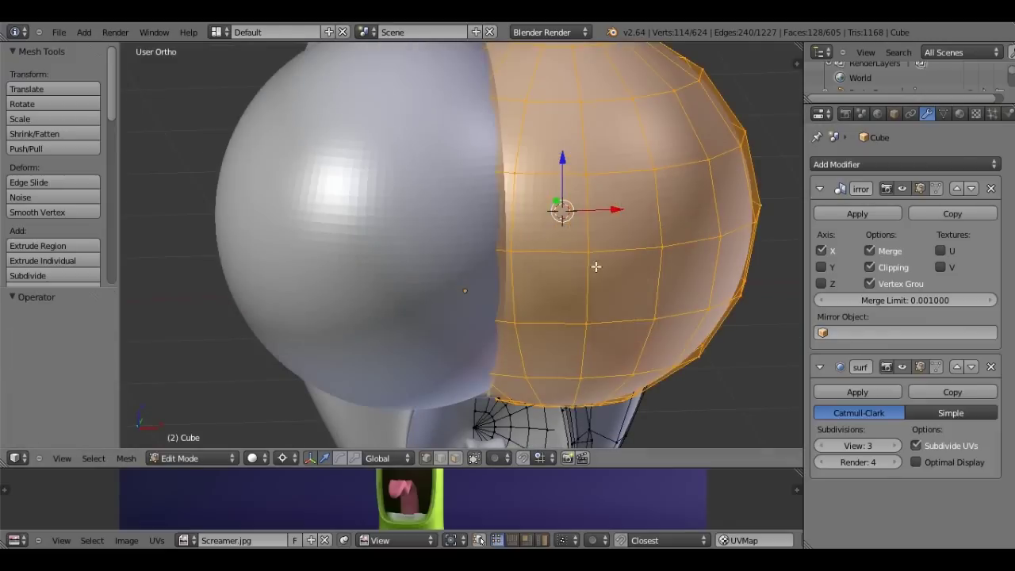
- Try deleting the sphere and return to the smooth head
{"action": "key", "text": "x"}
{"action": "key", "text": "Escape"}
{"action": "key", "text": "Tab"}
{"action": "key", "text": "x"}
{"action": "key", "text": "Tab"}
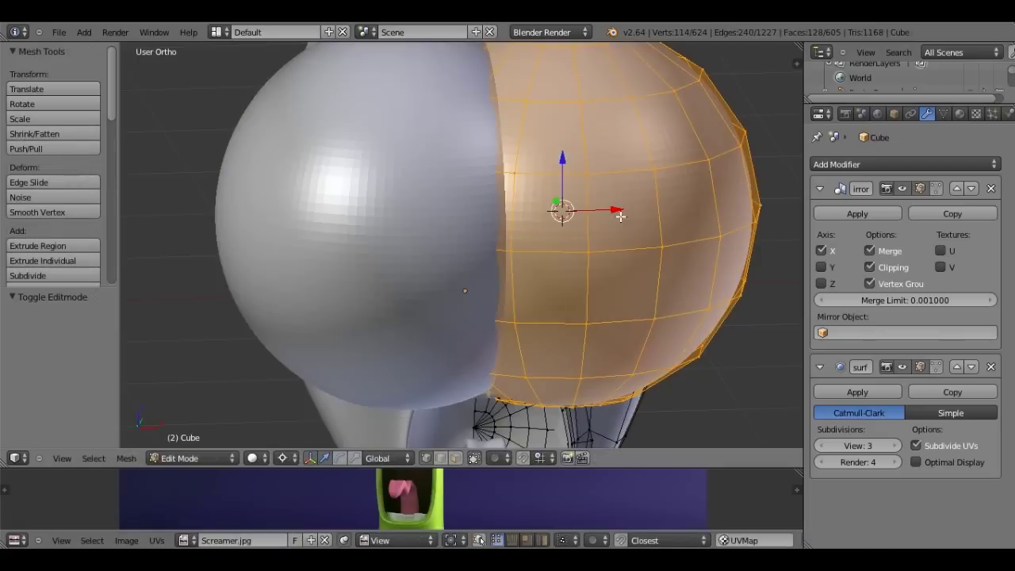
{"action": "key", "text": "x"}
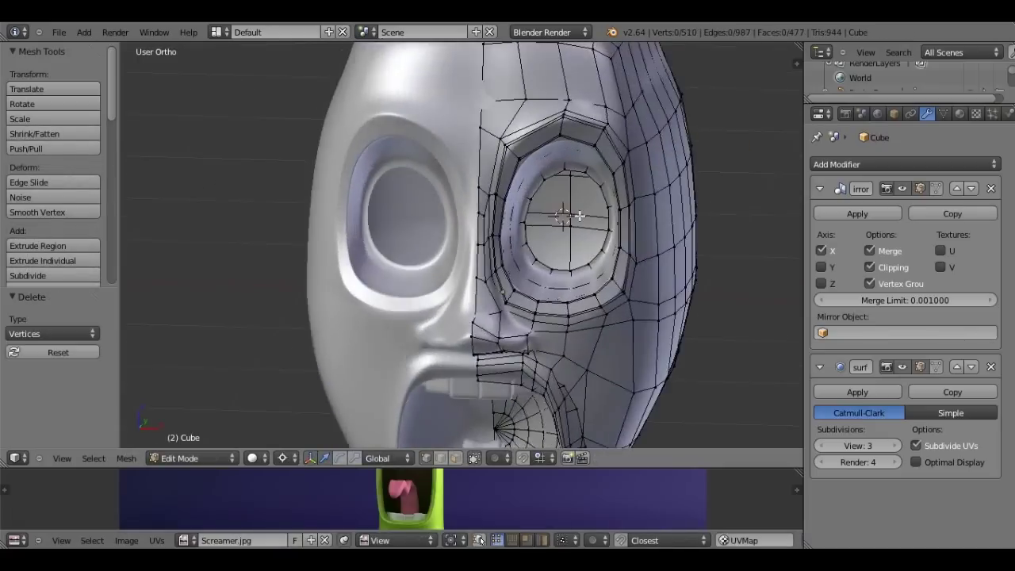
{"action": "key", "text": "Tab"}
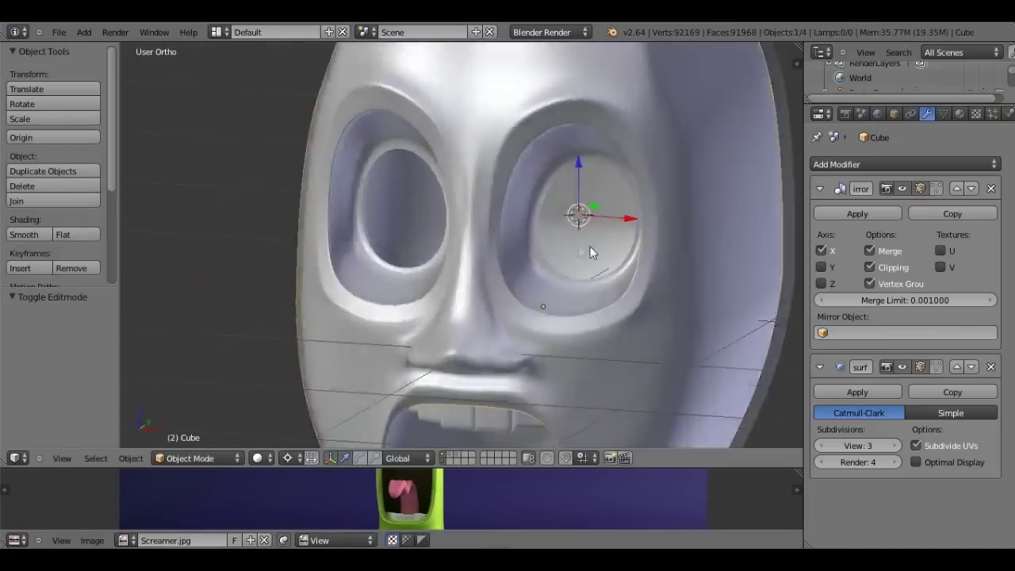
- Select the eye socket's inner edge loop on the head mesh
{"action": "middle_click_drag", "start_coordinate": [594, 249], "coordinate": [558, 241]}
{"action": "key", "text": "shift+a"}
{"action": "key", "text": "Escape"}
{"action": "key", "text": "Tab"}
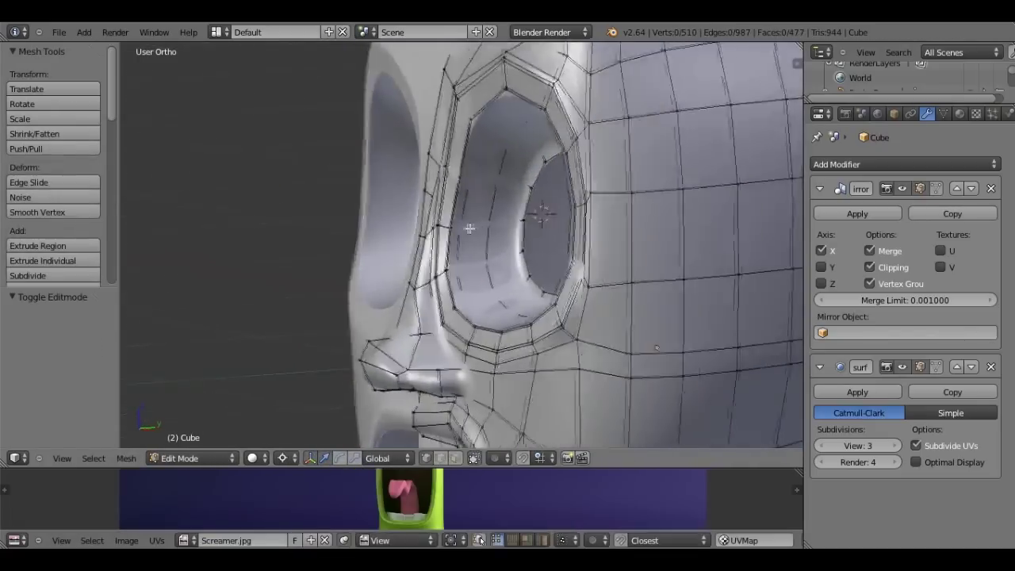
{"action": "middle_click_drag", "start_coordinate": [472, 224], "coordinate": [537, 220]}
{"action": "key", "text": "z"}
{"action": "scroll", "coordinate": [537, 226], "scroll_direction": "up", "scroll_amount": 2}
{"action": "right_click", "coordinate": [537, 225], "text": "alt"}
{"action": "middle_click_drag", "start_coordinate": [611, 209], "coordinate": [655, 243]}
{"action": "key", "text": "z"}
{"action": "key", "text": "Tab"}
{"action": "scroll", "coordinate": [486, 262], "scroll_direction": "down", "scroll_amount": 3}
{"action": "scroll", "coordinate": [486, 262], "scroll_direction": "down", "scroll_amount": 2}
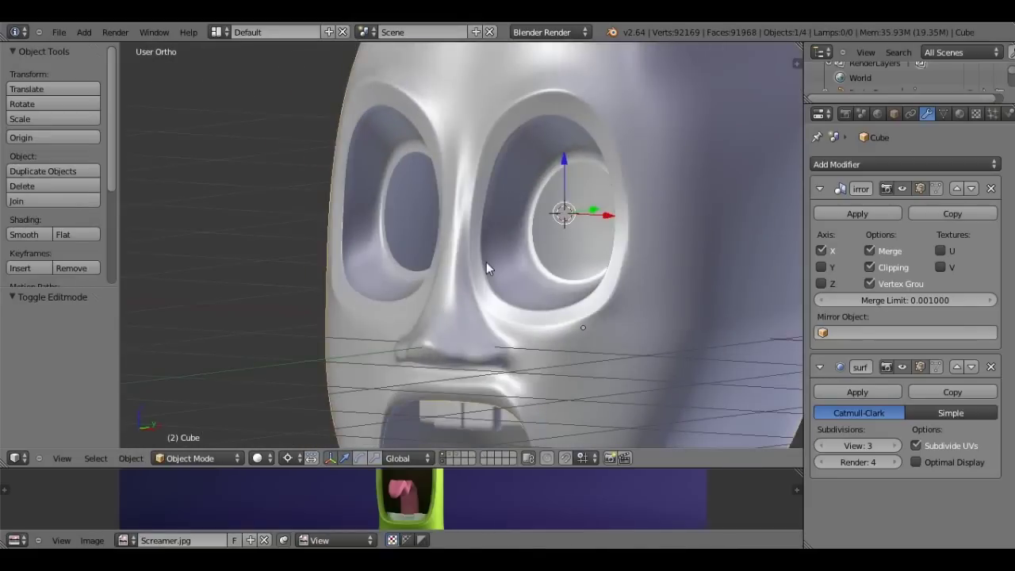
{"action": "scroll", "coordinate": [486, 262], "scroll_direction": "down", "scroll_amount": 3}
{"action": "scroll", "coordinate": [510, 284], "scroll_direction": "up", "scroll_amount": 3}
{"action": "scroll", "coordinate": [466, 286], "scroll_direction": "up", "scroll_amount": 2}
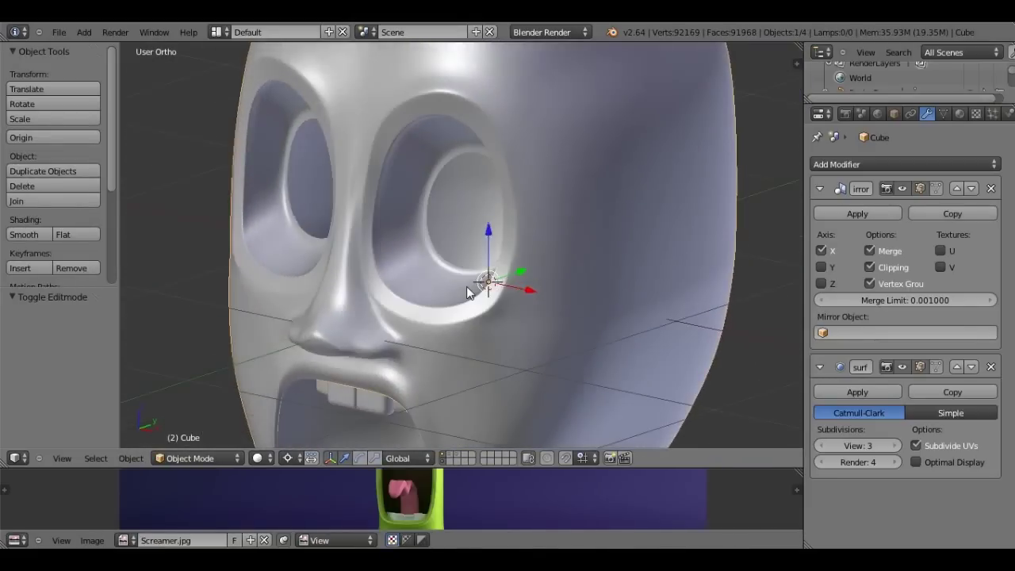
- Snap the 3D cursor to the eye loop and view the head from the right
{"action": "key", "text": "Tab"}
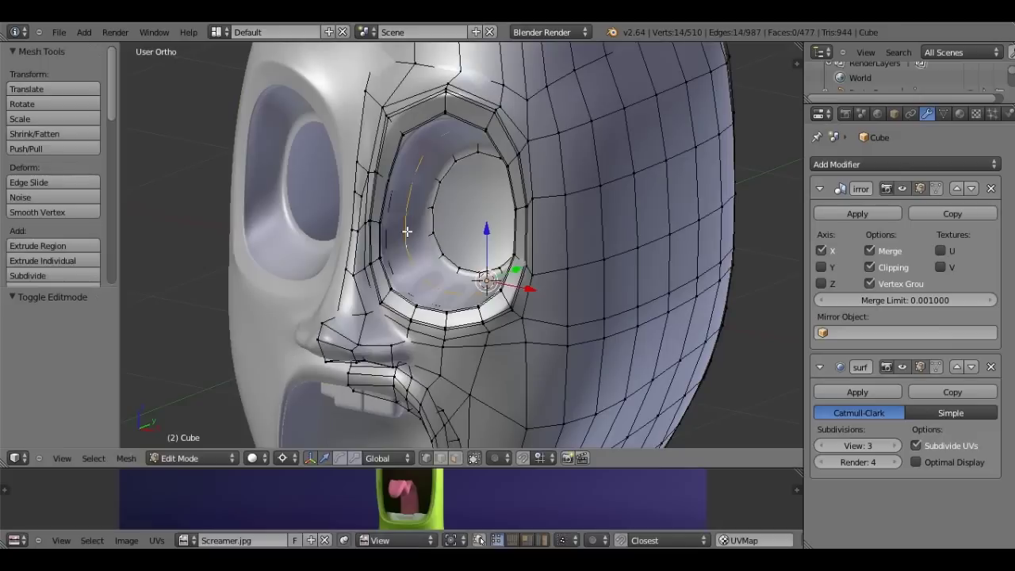
{"action": "key", "text": "w"}
{"action": "key", "text": "shift+s"}
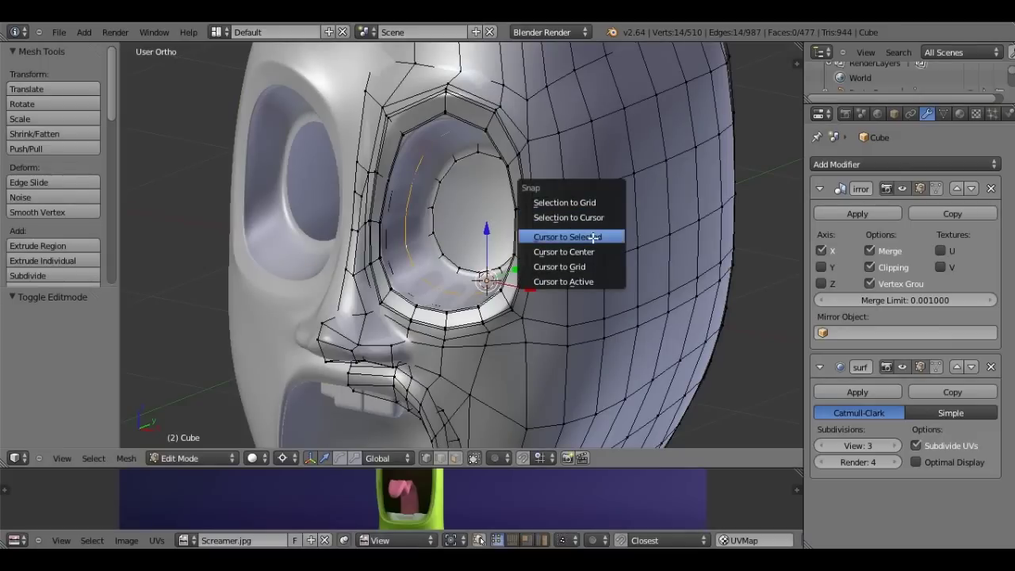
{"action": "left_click", "coordinate": [593, 236]}
{"action": "key", "text": "KP_3"}
{"action": "key", "text": "Tab"}
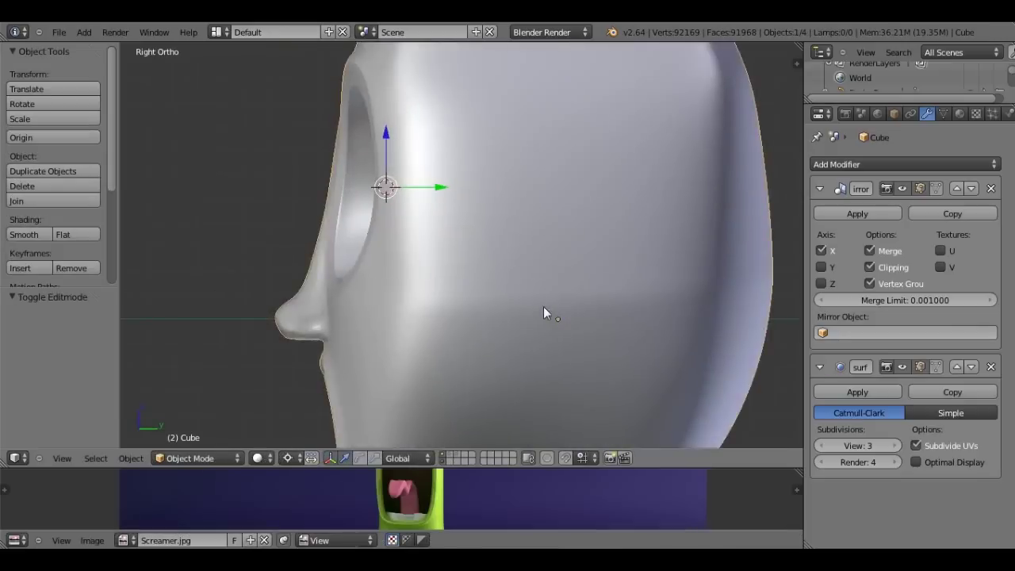
- Add a new UV sphere at the cursor and scale it to 0.3
{"action": "key", "text": "shift+a"}
{"action": "left_click", "coordinate": [382, 218]}
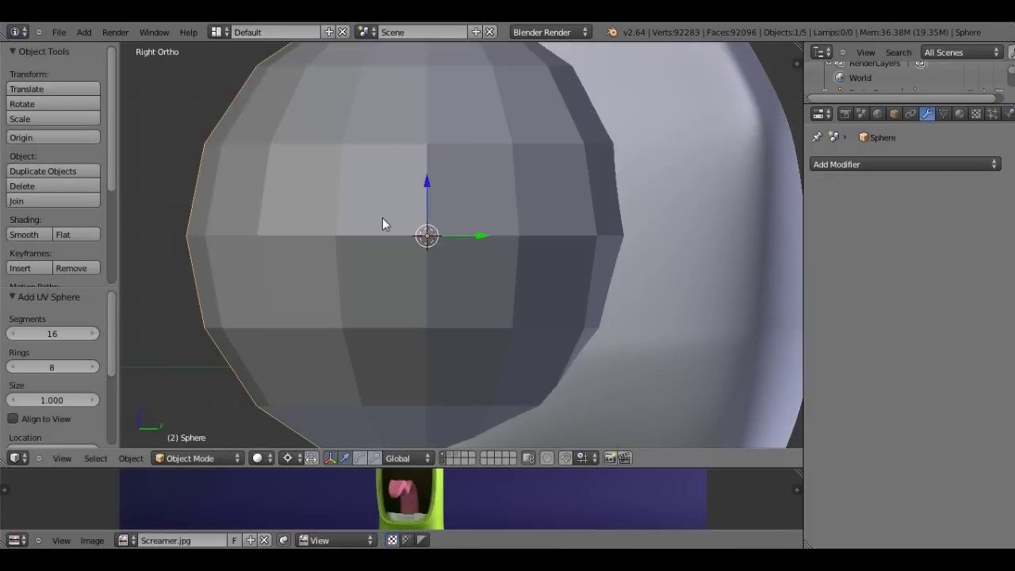
{"action": "key", "text": "z"}
{"action": "key", "text": "s"}
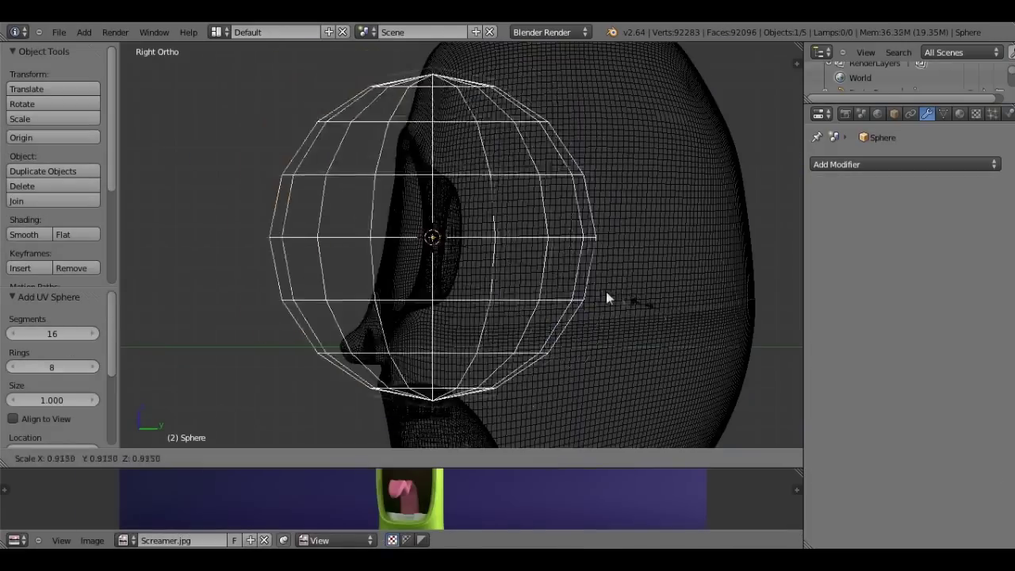
{"action": "left_click", "coordinate": [507, 264]}
{"action": "key", "text": "z"}
{"action": "middle_click_drag", "start_coordinate": [502, 268], "coordinate": [592, 276]}
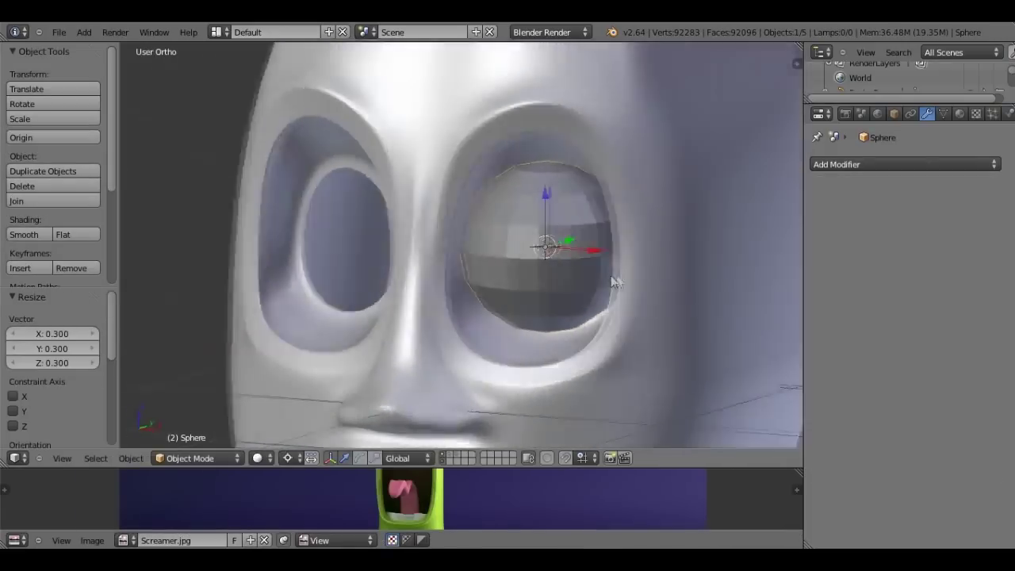
{"action": "key", "text": "KP_3"}
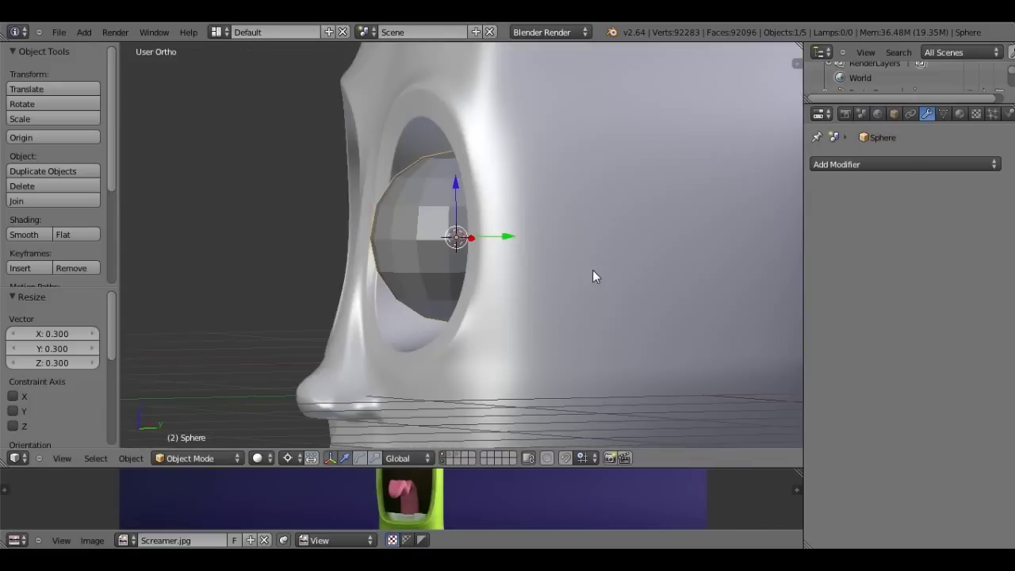
{"action": "key", "text": "z"}
{"action": "scroll", "coordinate": [504, 223], "scroll_direction": "up", "scroll_amount": 2}
- Move the sphere 0.03 along Y and snap the cursor to its centre
{"action": "key", "text": "g"}
{"action": "key", "text": "y"}
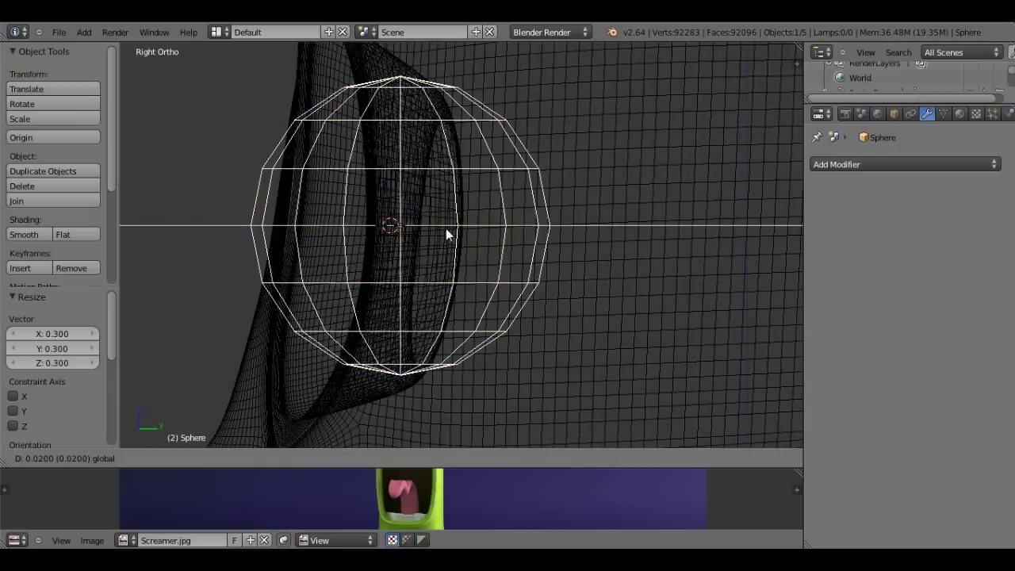
{"action": "left_click", "coordinate": [445, 229]}
{"action": "key", "text": "shift+s"}
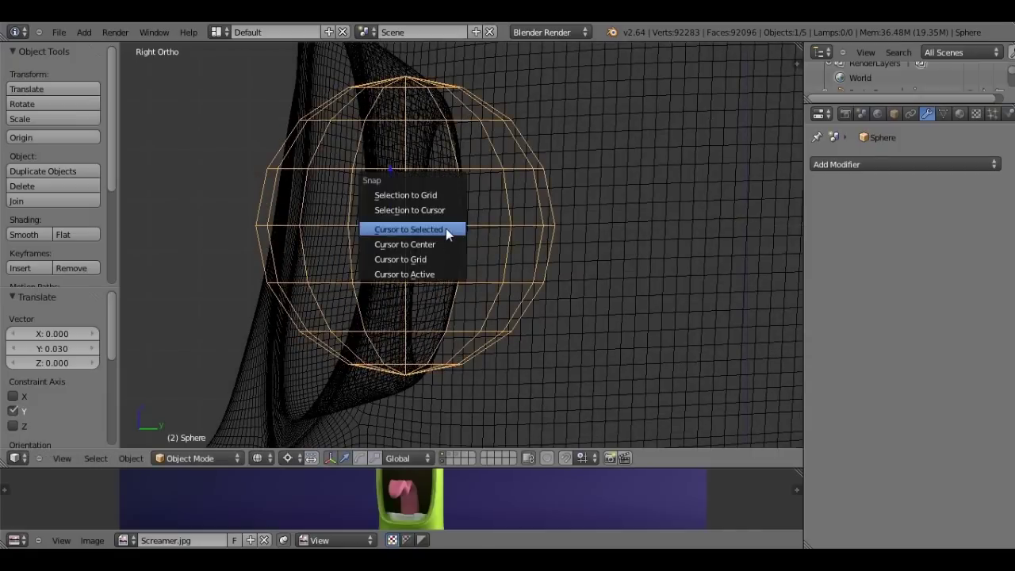
{"action": "left_click", "coordinate": [446, 228]}
{"action": "key", "text": "z"}
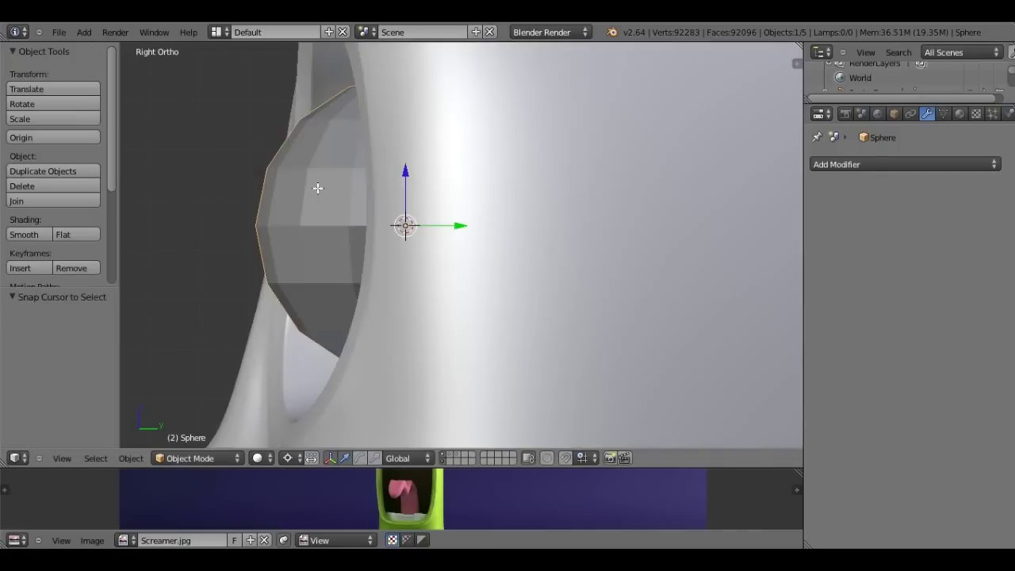
{"action": "key", "text": "z"}
- Box-select the sphere's upper half and duplicate it in place
{"action": "key", "text": "Tab"}
{"action": "key", "text": "a"}
{"action": "key", "text": "b"}
{"action": "left_click_drag", "start_coordinate": [174, 53], "coordinate": [641, 241]}
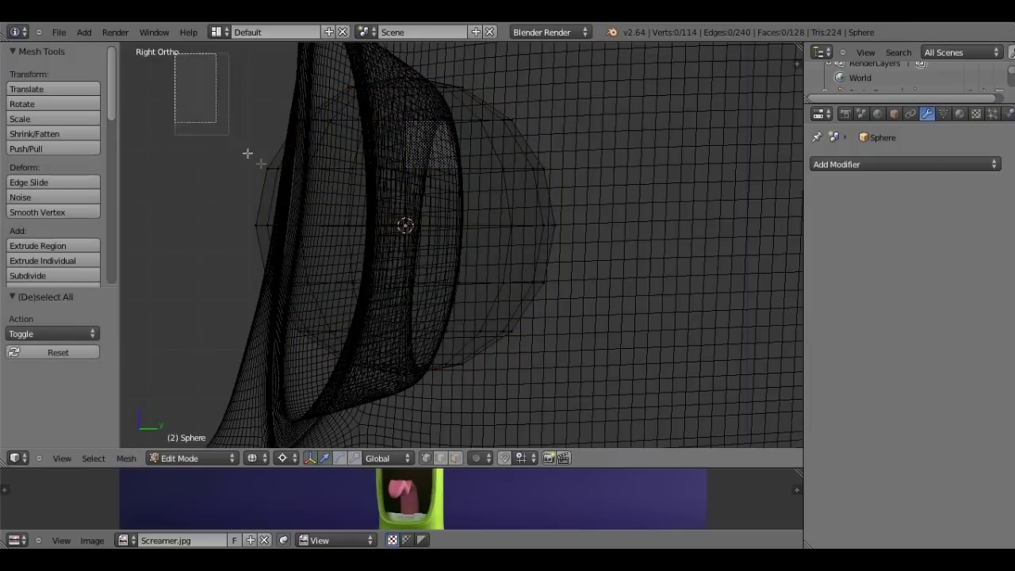
{"action": "key", "text": "shift+d"}
{"action": "left_click", "coordinate": [637, 219]}
- Separate the duplicated dome into its own object, Sphere.001, and scale it up slightly
{"action": "key", "text": "p"}
{"action": "left_click", "coordinate": [496, 222]}
{"action": "key", "text": "Tab"}
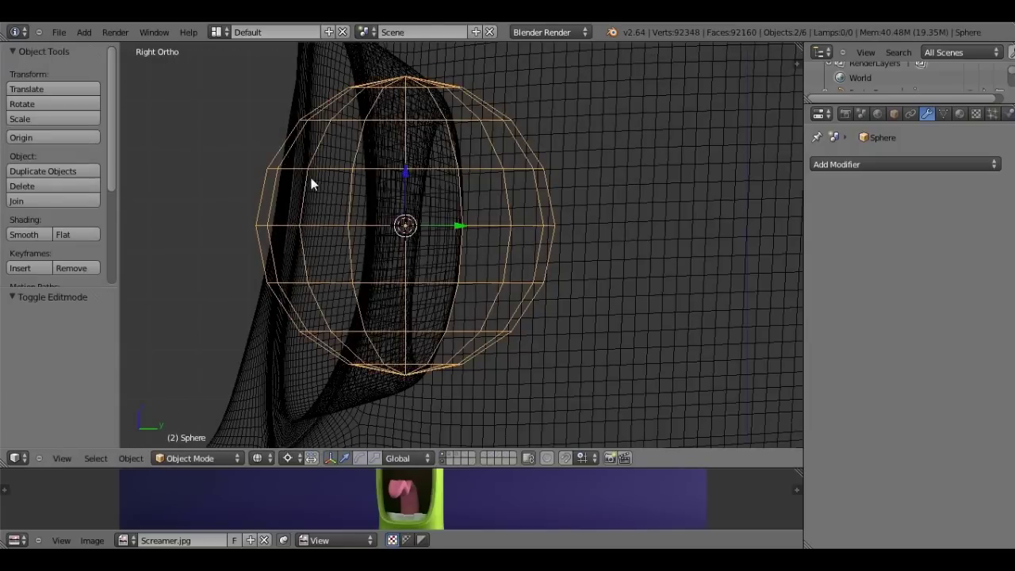
{"action": "right_click", "coordinate": [264, 187]}
{"action": "right_click", "coordinate": [514, 178]}
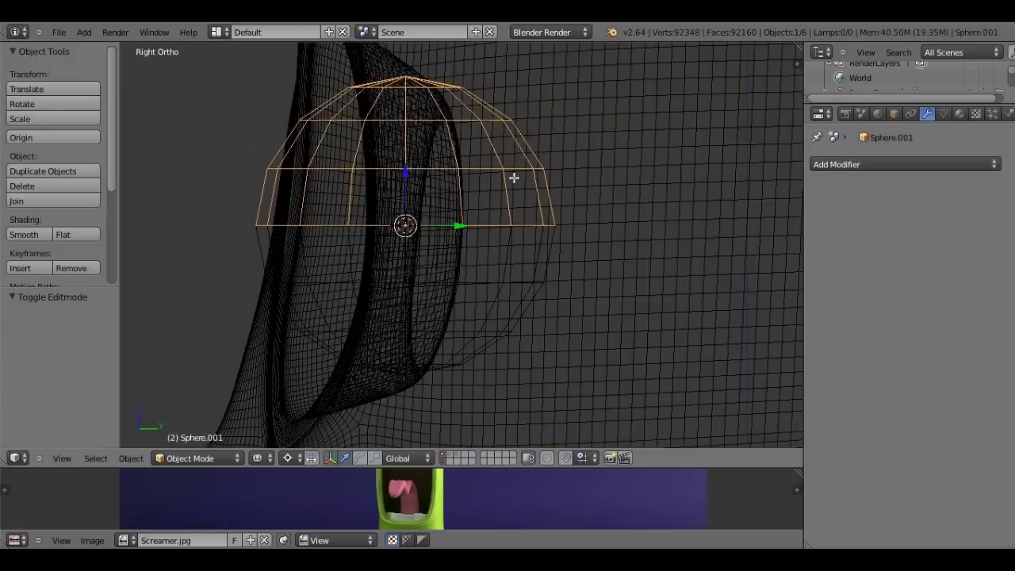
{"action": "key", "text": "Tab"}
{"action": "key", "text": "s"}
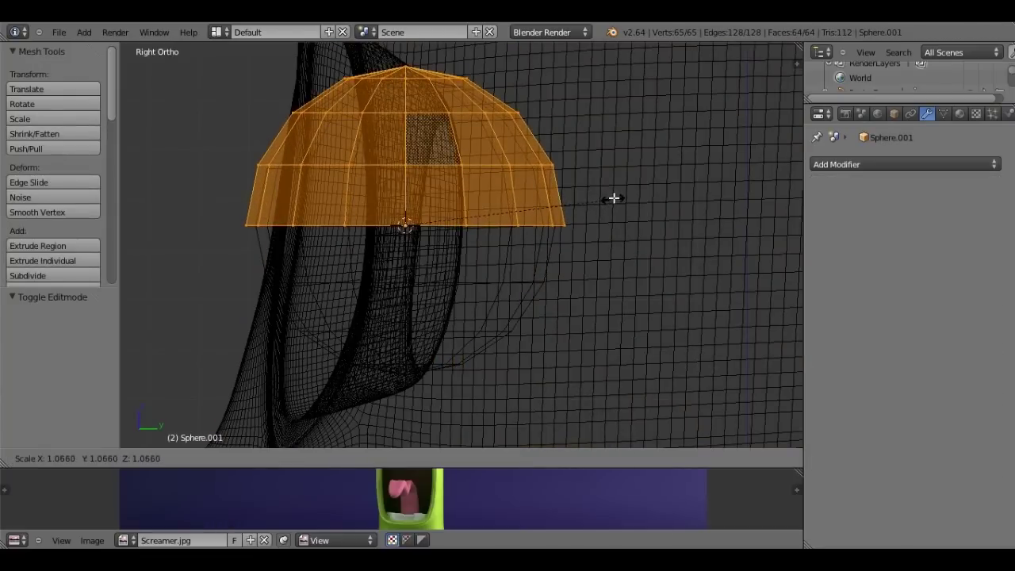
{"action": "left_click", "coordinate": [611, 198]}
- Extrude and scale the dome's bottom edge loop three times into a curled rim
{"action": "right_click", "coordinate": [491, 226], "text": "alt"}
{"action": "key", "text": "e"}
{"action": "right_click", "coordinate": [607, 228]}
{"action": "key", "text": "s"}
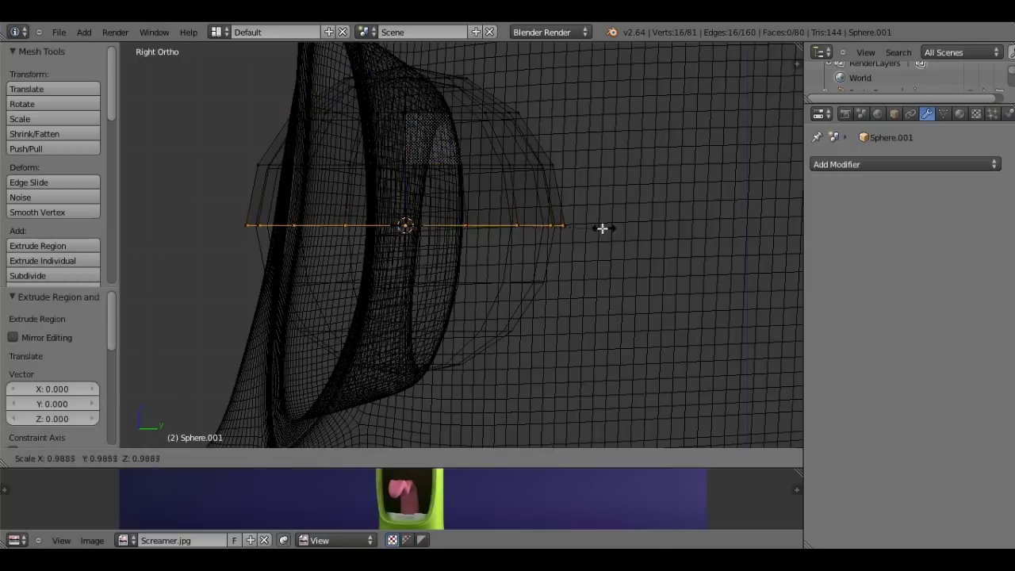
{"action": "left_click", "coordinate": [610, 230]}
{"action": "key", "text": "e"}
{"action": "key", "text": "s"}
{"action": "left_click", "coordinate": [623, 233]}
{"action": "key", "text": "e"}
{"action": "key", "text": "s"}
{"action": "left_click", "coordinate": [606, 236]}
{"action": "key", "text": "Tab"}
- Add a Subdivision Surface modifier to the eyelid in solid shading
{"action": "key", "text": "z"}
{"action": "middle_click_drag", "start_coordinate": [480, 242], "coordinate": [555, 190]}
{"action": "left_click", "coordinate": [817, 164]}
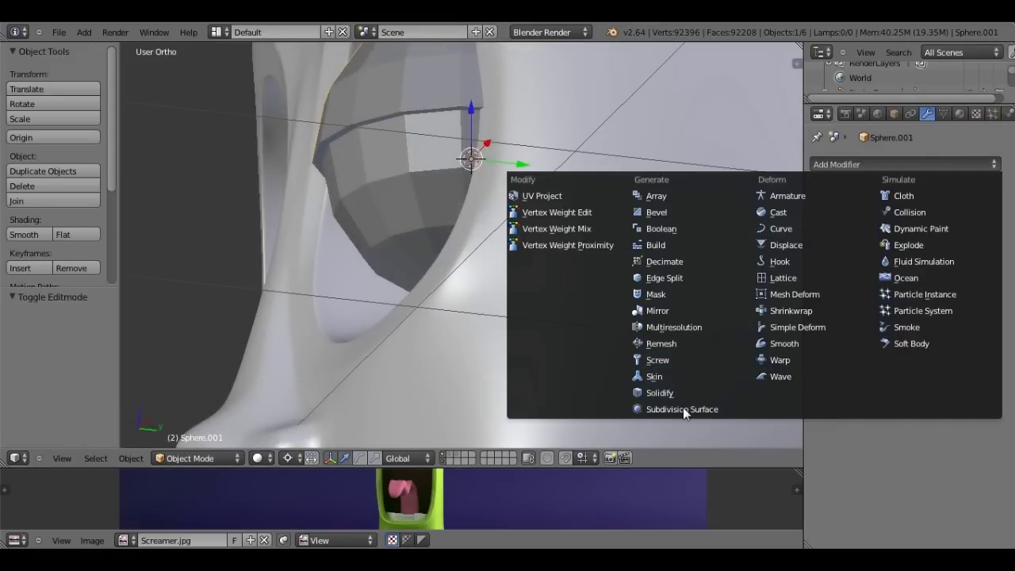
{"action": "left_click", "coordinate": [683, 409]}
- Add a Subdivision Surface modifier to the eyeball with viewport level 2
{"action": "right_click", "coordinate": [745, 250]}
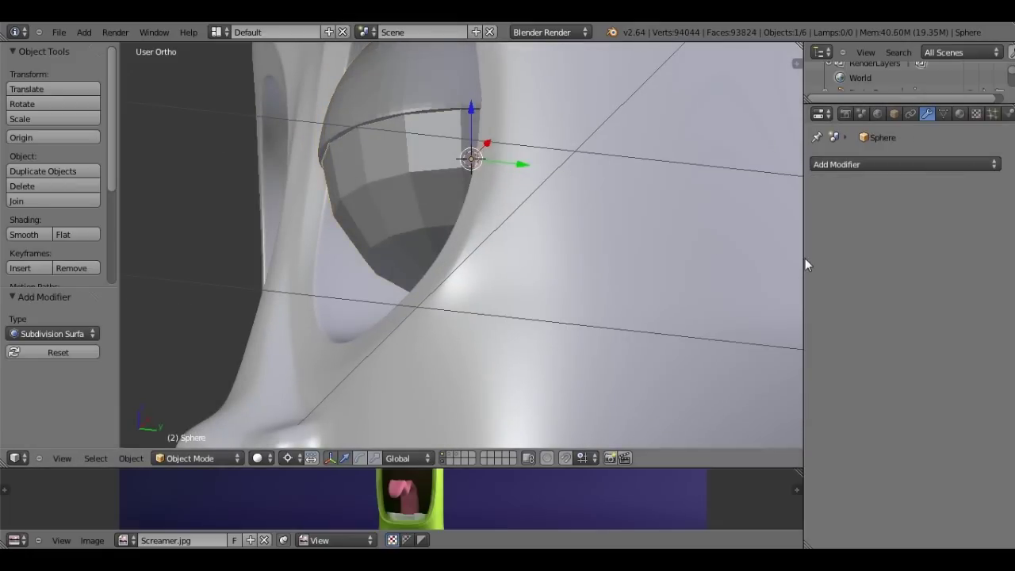
{"action": "left_click", "coordinate": [880, 164]}
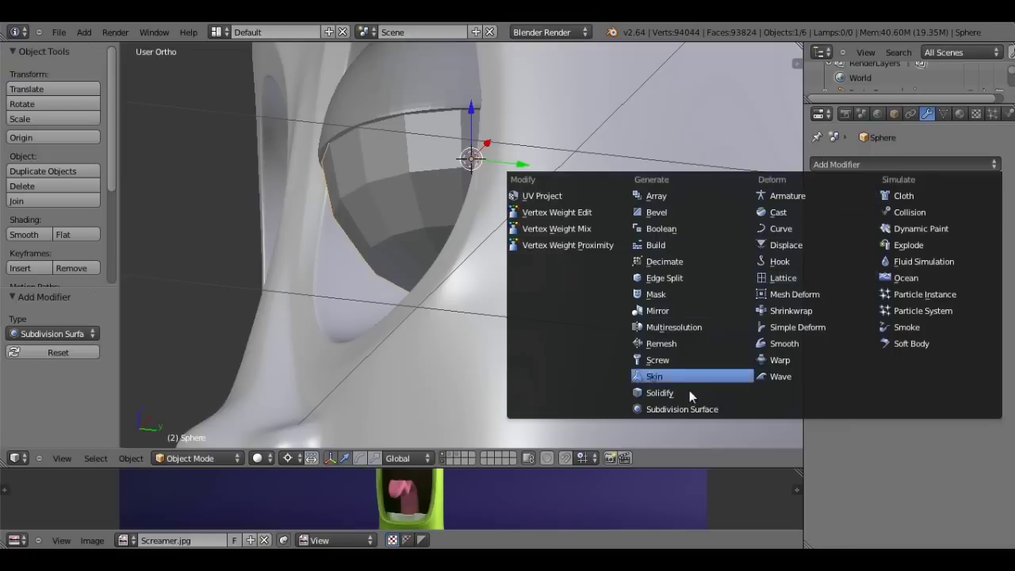
{"action": "left_click", "coordinate": [690, 410]}
{"action": "left_click", "coordinate": [893, 272]}
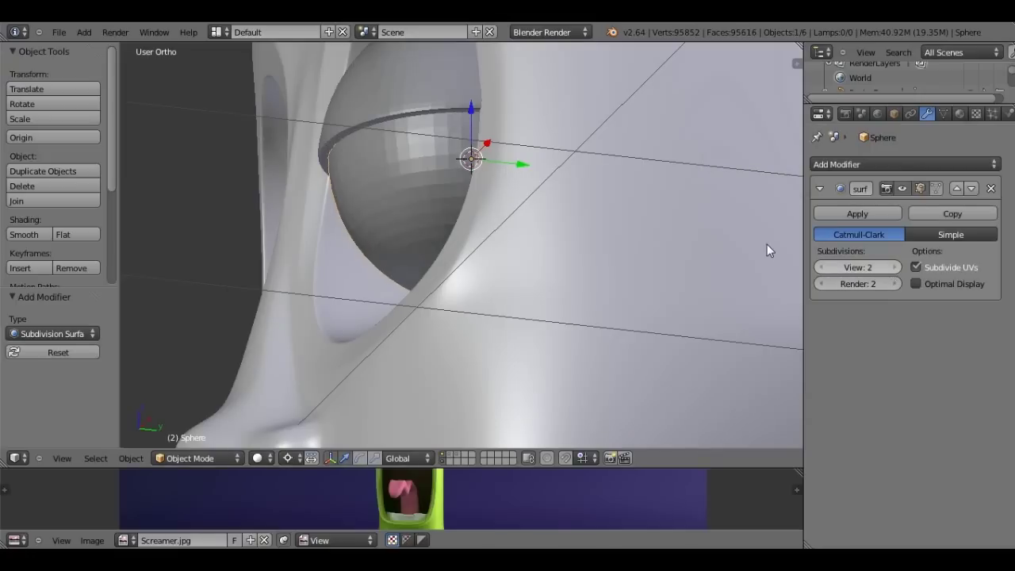
{"action": "middle_click_drag", "start_coordinate": [767, 244], "coordinate": [425, 169]}
{"action": "key", "text": "KP_3"}
- Rotate the whole eyeball mesh -95° so its pole faces forward
{"action": "key", "text": "z"}
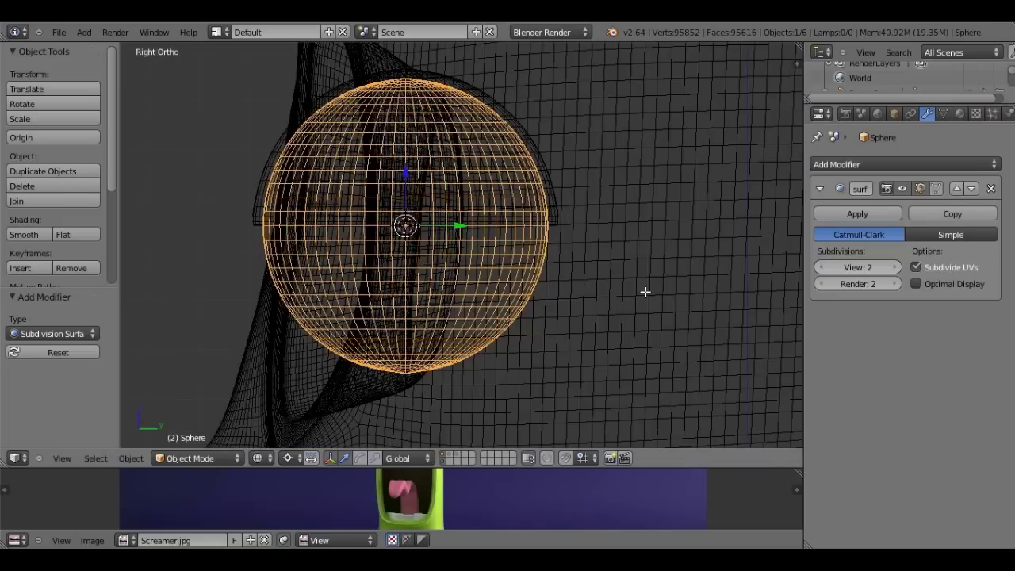
{"action": "key", "text": "Tab"}
{"action": "key", "text": "a"}
{"action": "key", "text": "r"}
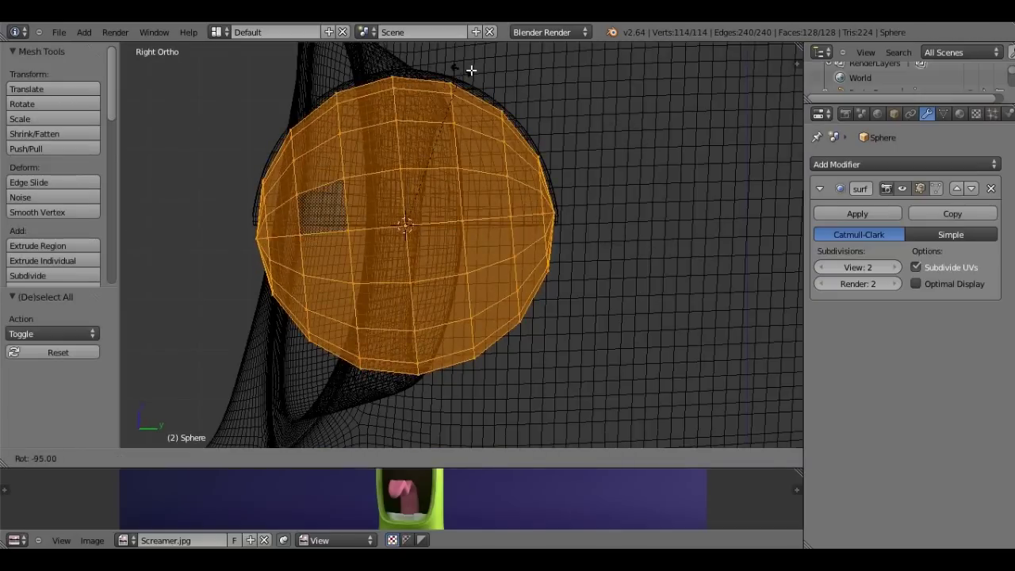
{"action": "left_click", "coordinate": [473, 71]}
{"action": "key", "text": "Tab"}
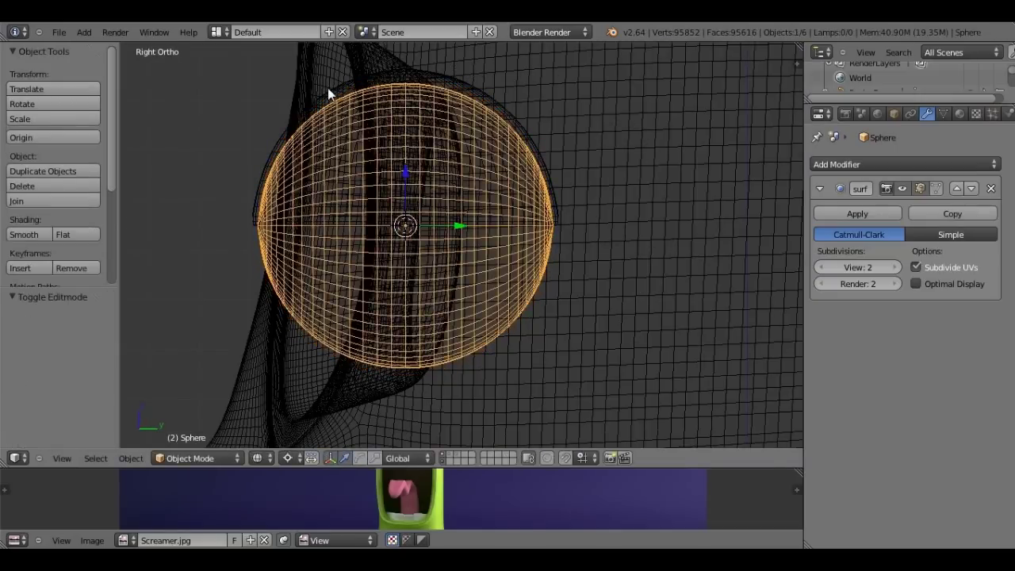
- Duplicate the eyelid mesh and rotate the copy 175° around X into a lower lid
{"action": "right_click", "coordinate": [284, 125]}
{"action": "right_click", "coordinate": [546, 150]}
{"action": "key", "text": "Tab"}
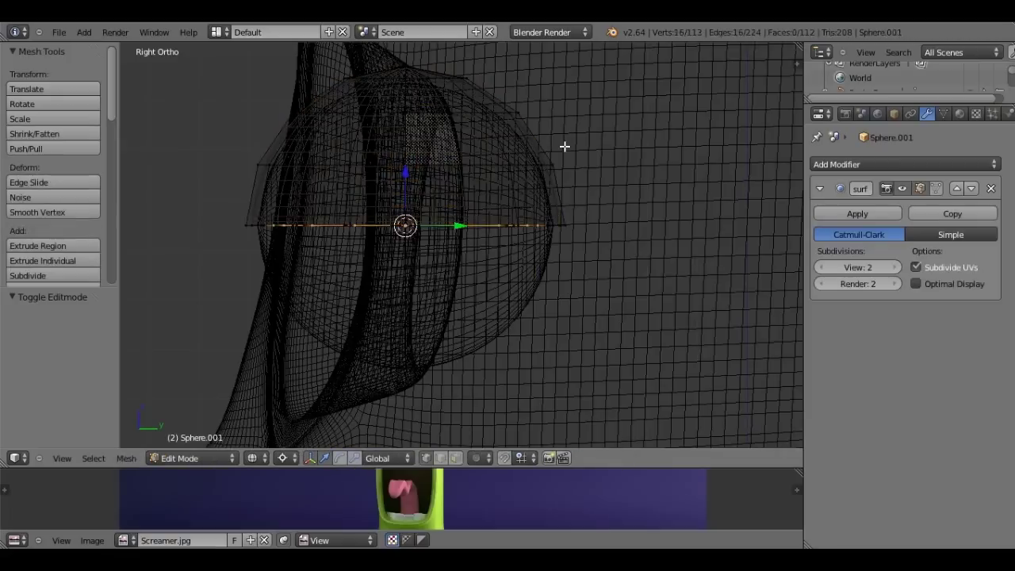
{"action": "key", "text": "a"}
{"action": "key", "text": "a"}
{"action": "key", "text": "g"}
{"action": "left_click", "coordinate": [567, 144]}
{"action": "key", "text": "r"}
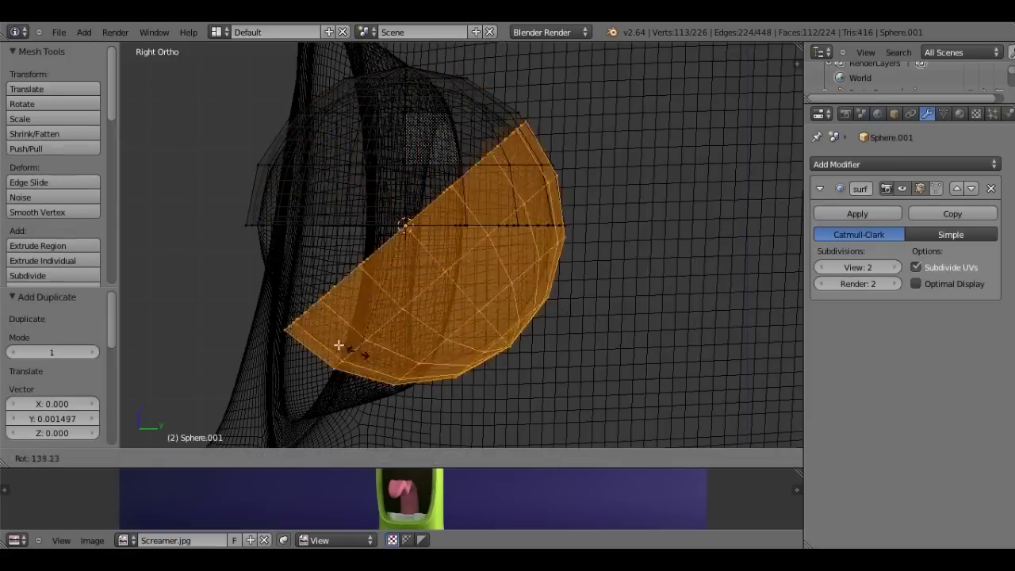
{"action": "left_click", "coordinate": [276, 303]}
{"action": "key", "text": "z"}
{"action": "middle_click_drag", "start_coordinate": [276, 303], "coordinate": [420, 314]}
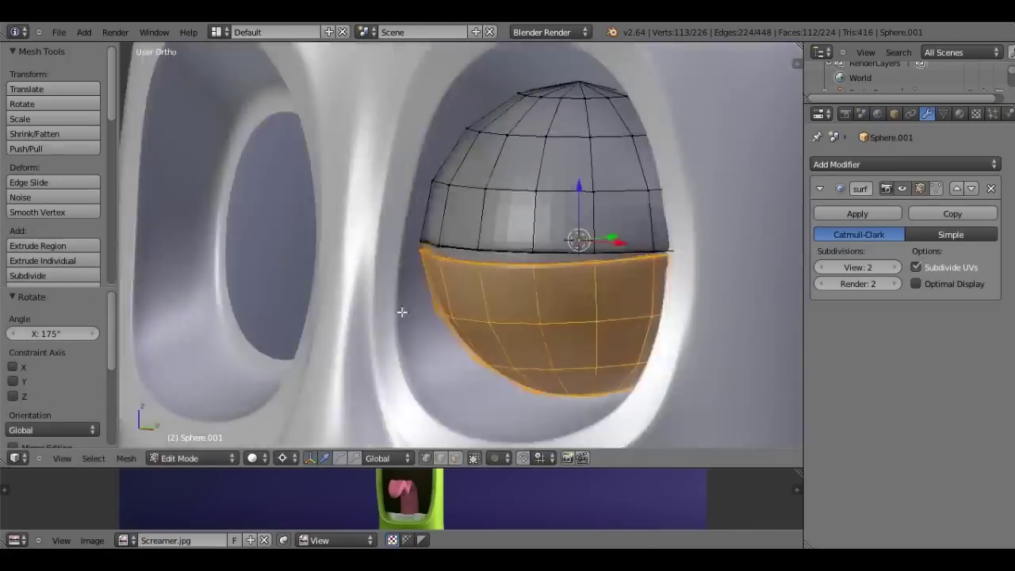
{"action": "key", "text": "Tab"}
- In side view, rotate the lower lid -50° around the eye
{"action": "scroll", "coordinate": [420, 309], "scroll_direction": "down", "scroll_amount": 2}
{"action": "scroll", "coordinate": [395, 300], "scroll_direction": "down", "scroll_amount": 2}
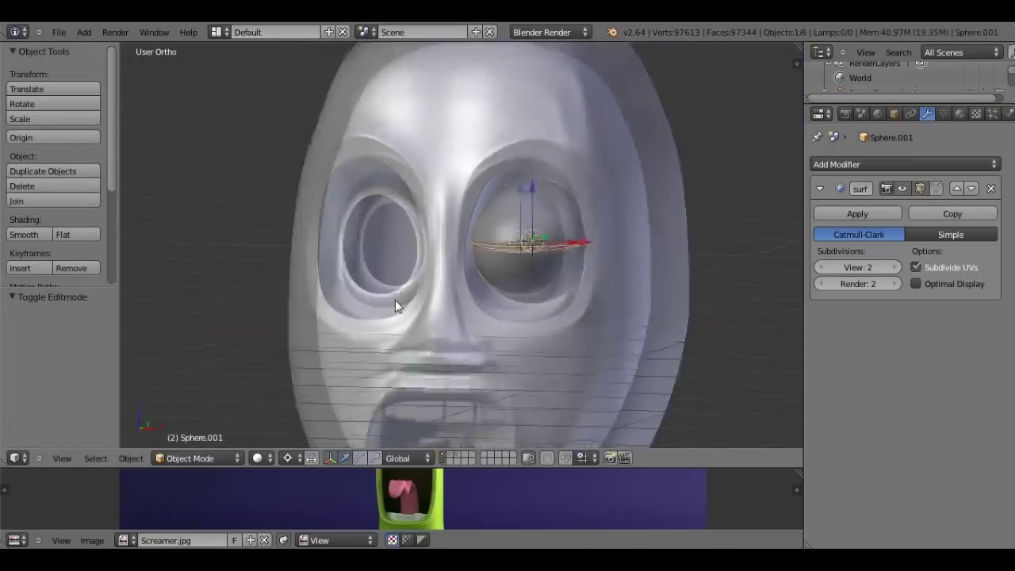
{"action": "key", "text": "a"}
{"action": "right_click", "coordinate": [536, 201]}
{"action": "scroll", "coordinate": [536, 202], "scroll_direction": "down", "scroll_amount": 1}
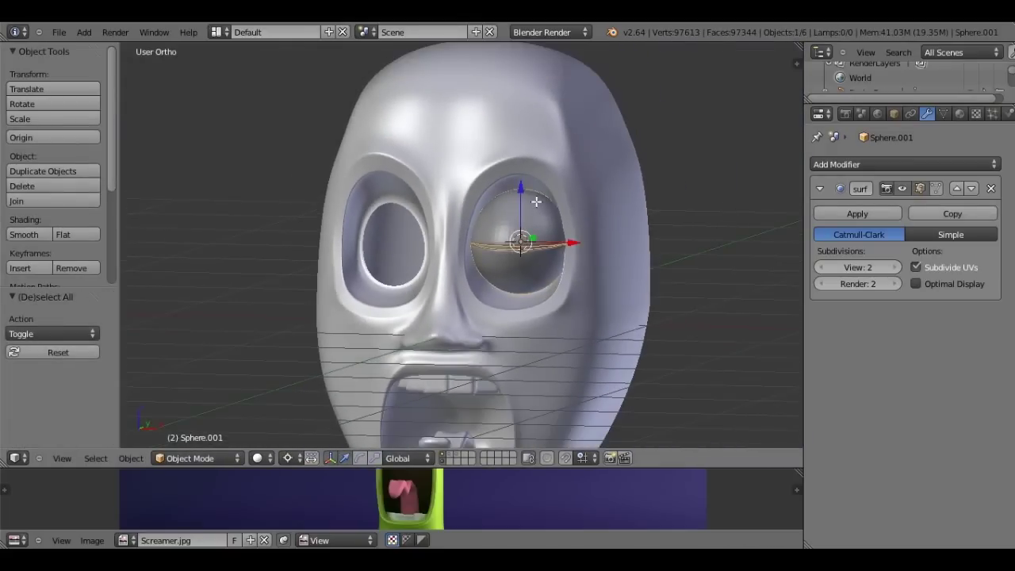
{"action": "key", "text": "Tab"}
{"action": "key", "text": "KP_3"}
{"action": "key", "text": "z"}
{"action": "scroll", "coordinate": [571, 286], "scroll_direction": "up", "scroll_amount": 4}
{"action": "key", "text": "r"}
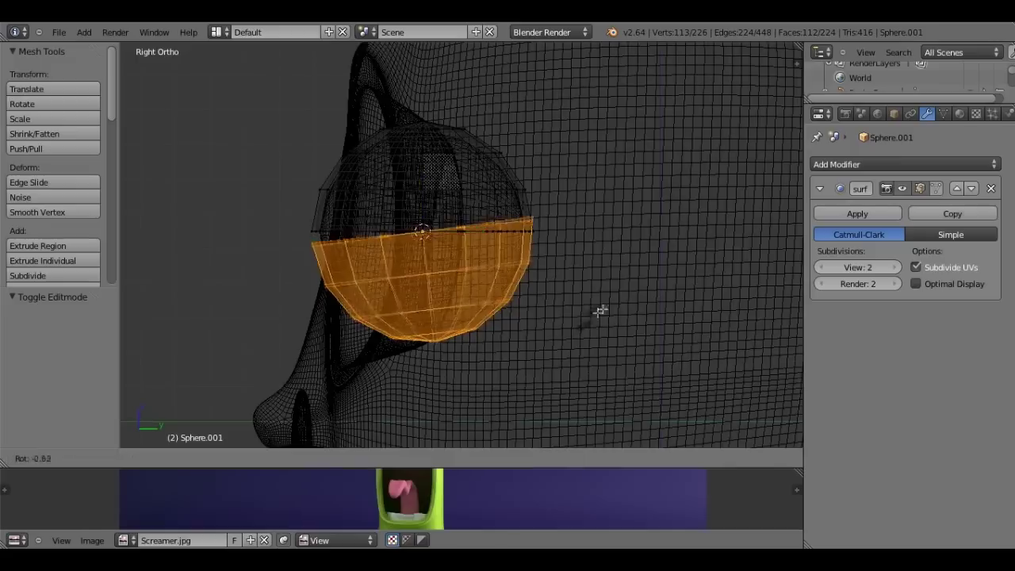
{"action": "left_click", "coordinate": [631, 157]}
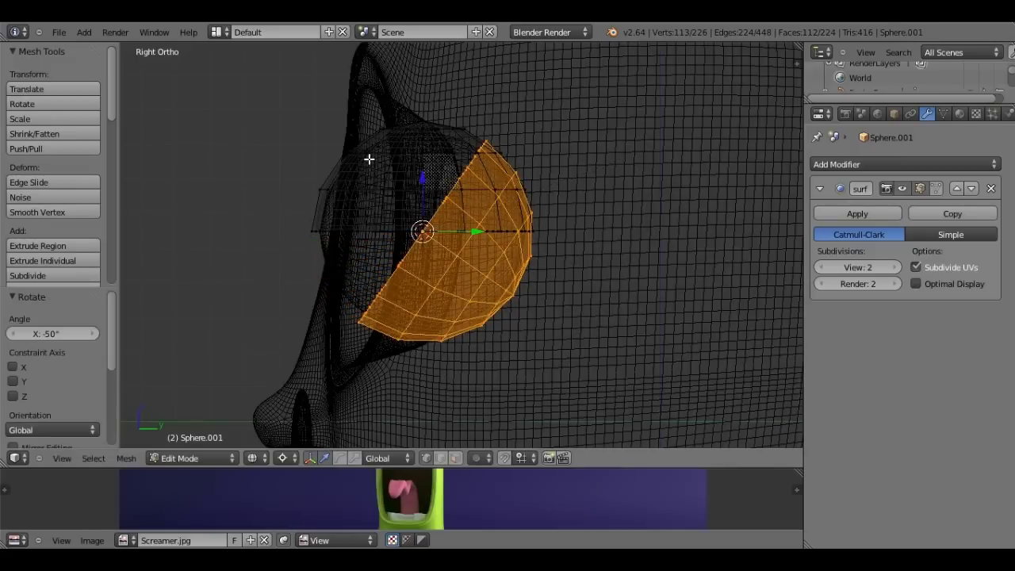
- Rotate the upper lid 45° over the eyeball's upper front
{"action": "right_click", "coordinate": [369, 159]}
{"action": "key", "text": "ctrl+l"}
{"action": "key", "text": "r"}
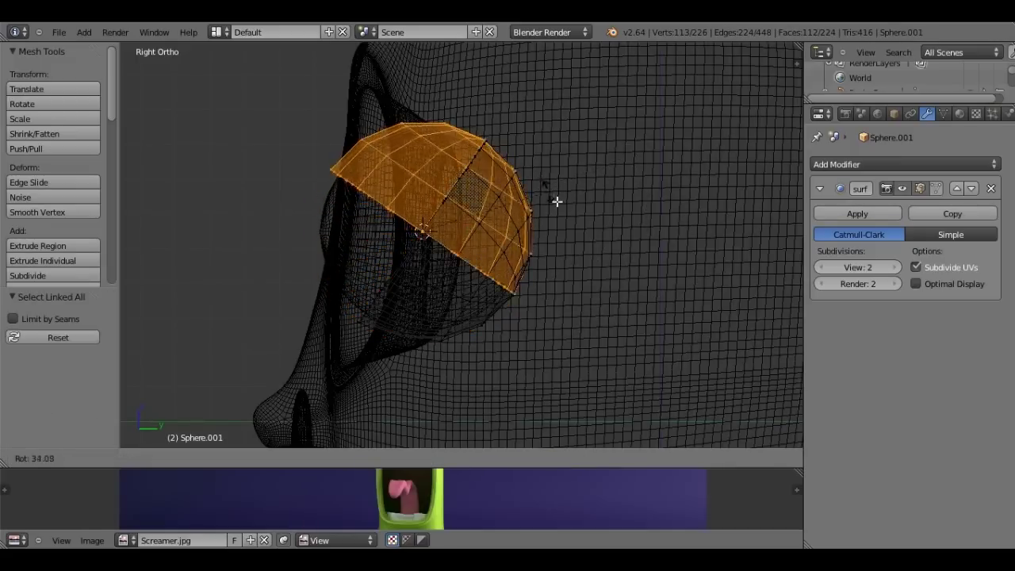
{"action": "left_click", "coordinate": [573, 214]}
{"action": "key", "text": "z"}
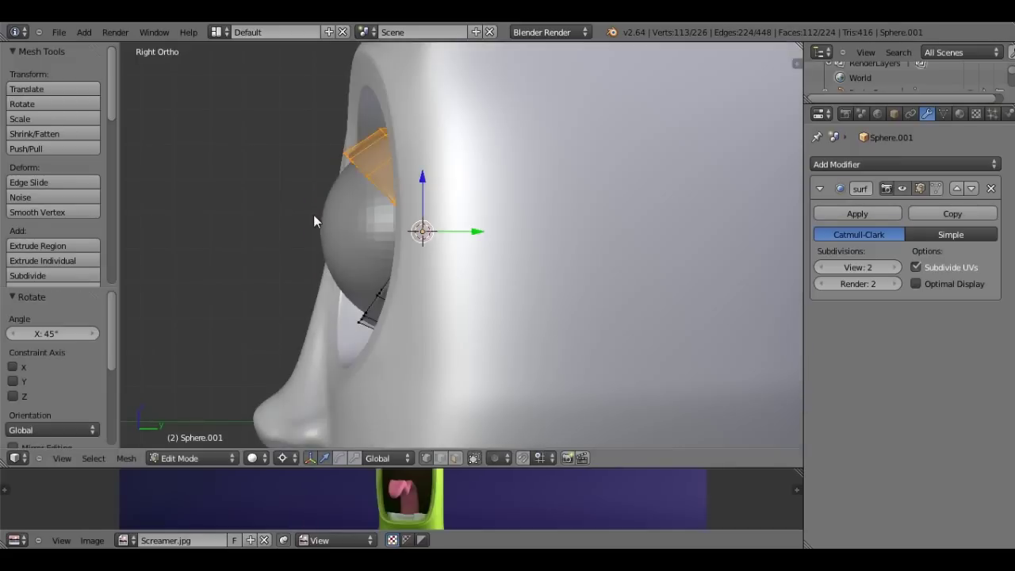
{"action": "key", "text": "Tab"}
{"action": "right_click", "coordinate": [333, 221]}
{"action": "key", "text": "Tab"}
- Select the eyeball's front cap and set the pivot to Median Point
{"action": "scroll", "coordinate": [414, 221], "scroll_direction": "up", "scroll_amount": 2}
{"action": "scroll", "coordinate": [369, 229], "scroll_direction": "up", "scroll_amount": 1}
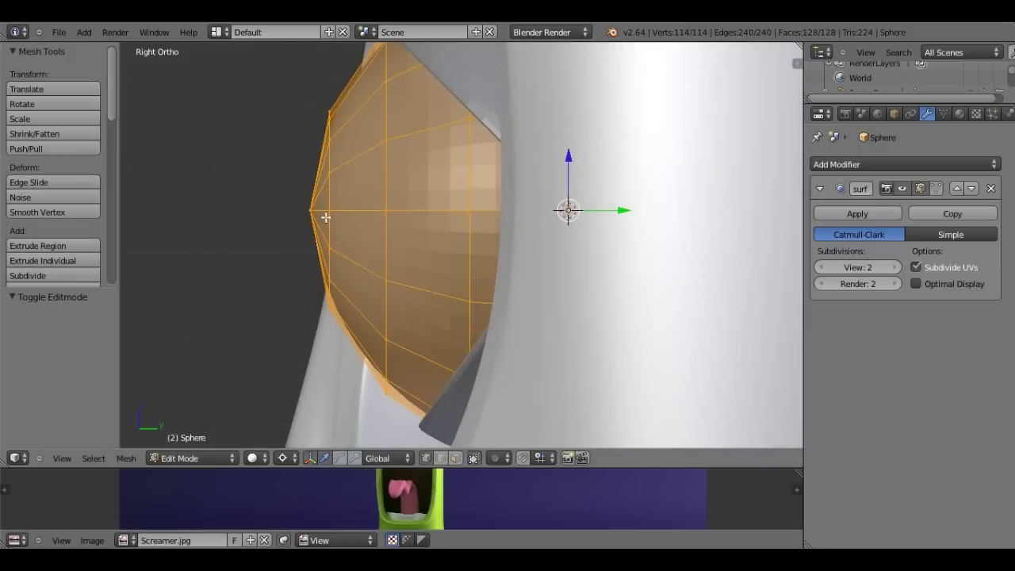
{"action": "scroll", "coordinate": [322, 215], "scroll_direction": "up", "scroll_amount": 1}
{"action": "scroll", "coordinate": [298, 201], "scroll_direction": "down", "scroll_amount": 1}
{"action": "key", "text": "ctrl+z"}
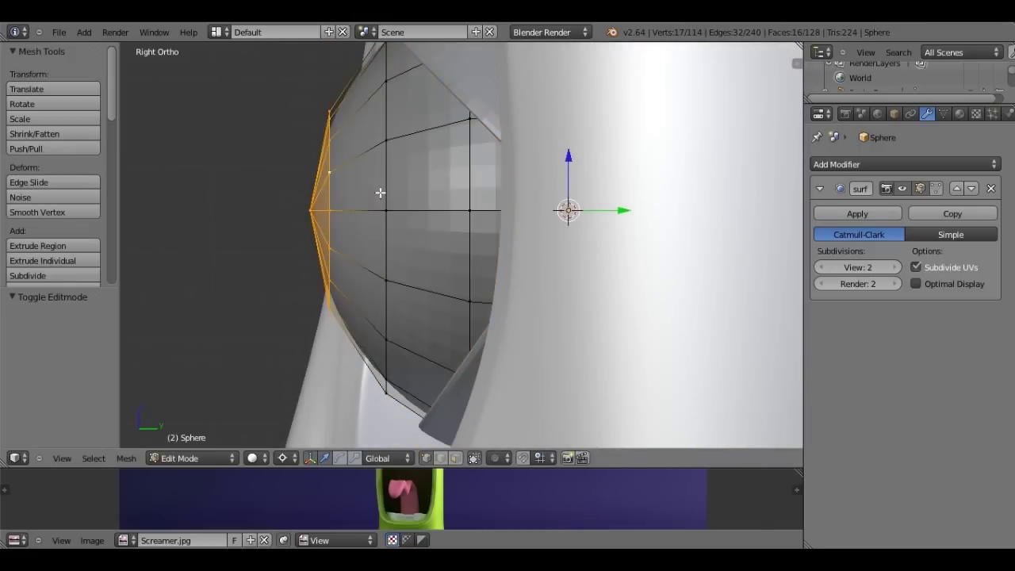
{"action": "scroll", "coordinate": [380, 193], "scroll_direction": "down", "scroll_amount": 2}
{"action": "left_click", "coordinate": [282, 459]}
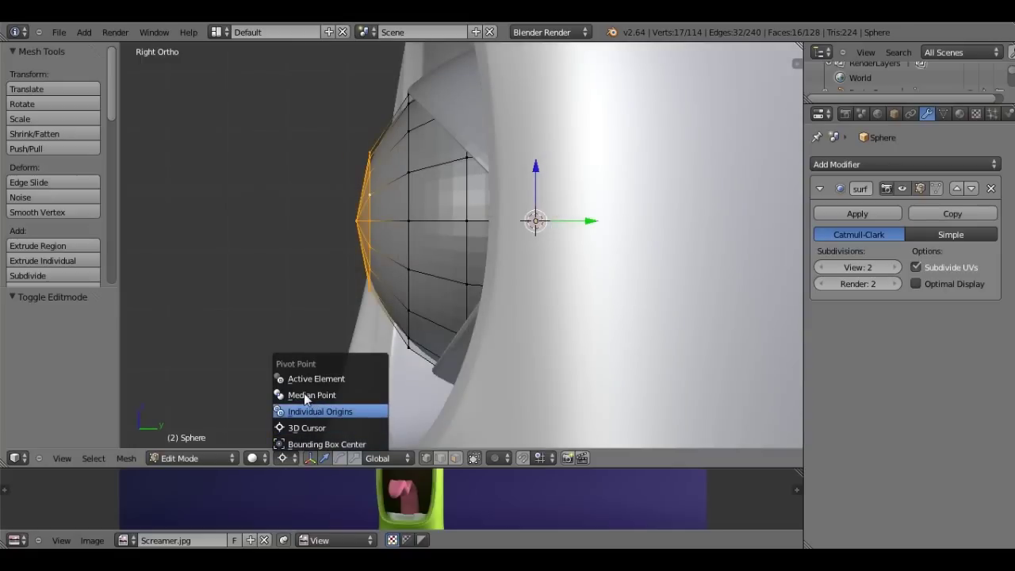
{"action": "left_click", "coordinate": [304, 388]}
- Extrude the front cap and scale it inward to start the iris
{"action": "key", "text": "e"}
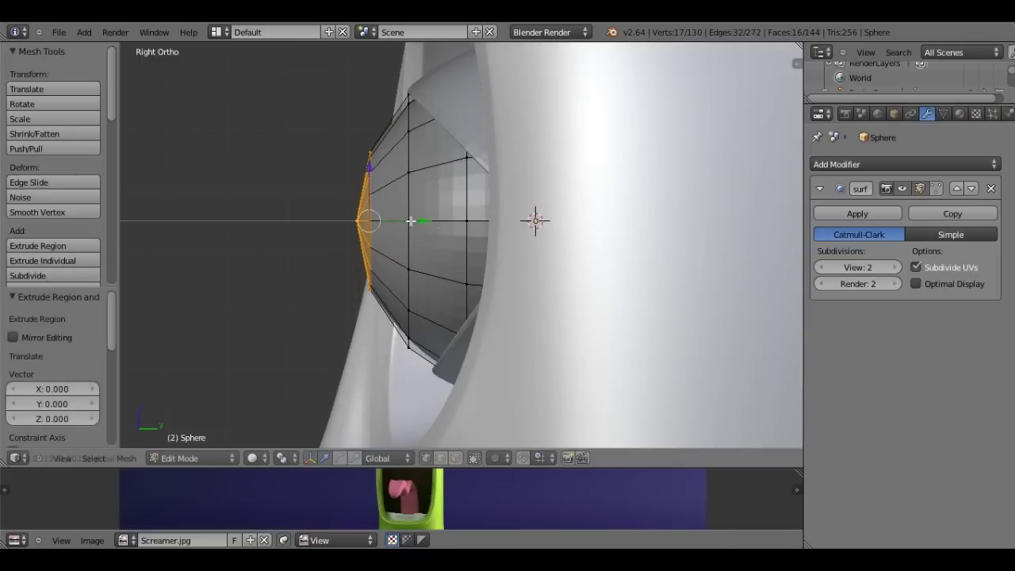
{"action": "left_click", "coordinate": [420, 220]}
{"action": "middle_click_drag", "start_coordinate": [420, 220], "coordinate": [487, 253]}
{"action": "key", "text": "s"}
{"action": "left_click", "coordinate": [488, 256]}
{"action": "key", "text": "Tab"}
{"action": "scroll", "coordinate": [484, 259], "scroll_direction": "down", "scroll_amount": 3}
{"action": "mouse_move", "coordinate": [484, 258]}
{"action": "middle_mouse_down"}
{"action": "mouse_move", "coordinate": [628, 188]}
{"action": "mouse_move", "coordinate": [590, 278]}
{"action": "middle_mouse_up"}
{"action": "scroll", "coordinate": [590, 278], "scroll_direction": "up", "scroll_amount": 3}
- Add two loop cuts around the iris ring on the eyeball
{"action": "key", "text": "Tab"}
{"action": "scroll", "coordinate": [625, 277], "scroll_direction": "up", "scroll_amount": 3}
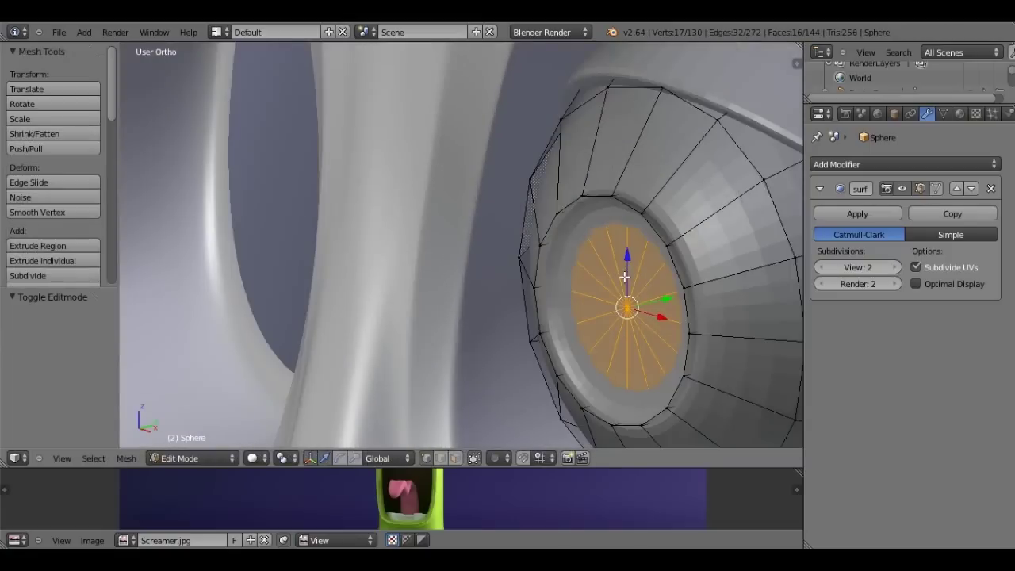
{"action": "scroll", "coordinate": [625, 276], "scroll_direction": "up", "scroll_amount": 2}
{"action": "key", "text": "ctrl+r"}
{"action": "left_click", "coordinate": [591, 233]}
{"action": "left_click", "coordinate": [585, 237]}
{"action": "key", "text": "ctrl+r"}
{"action": "left_click", "coordinate": [584, 245]}
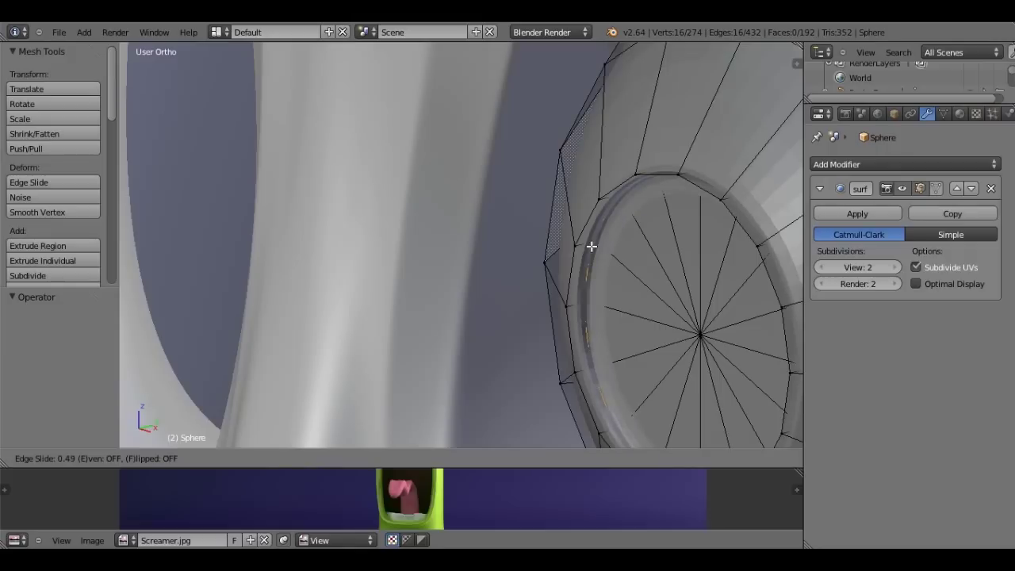
{"action": "left_click", "coordinate": [591, 246]}
- Shrink the inner iris cap to finish the recess
{"action": "middle_click_drag", "start_coordinate": [611, 256], "coordinate": [657, 322]}
{"action": "key", "text": "s"}
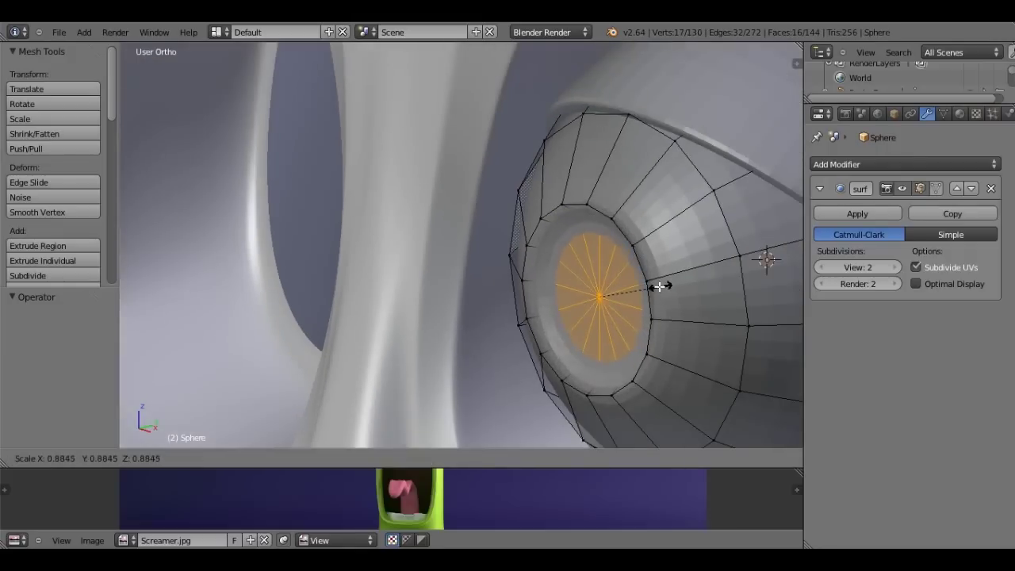
{"action": "left_click", "coordinate": [659, 286]}
{"action": "key", "text": "Tab"}
{"action": "mouse_move", "coordinate": [658, 286]}
{"action": "middle_mouse_down"}
{"action": "mouse_move", "coordinate": [423, 263]}
{"action": "mouse_move", "coordinate": [93, 262]}
{"action": "middle_mouse_up"}
- Apply Smooth shading to the eyelids from the tool shelf
{"action": "left_click", "coordinate": [35, 242]}
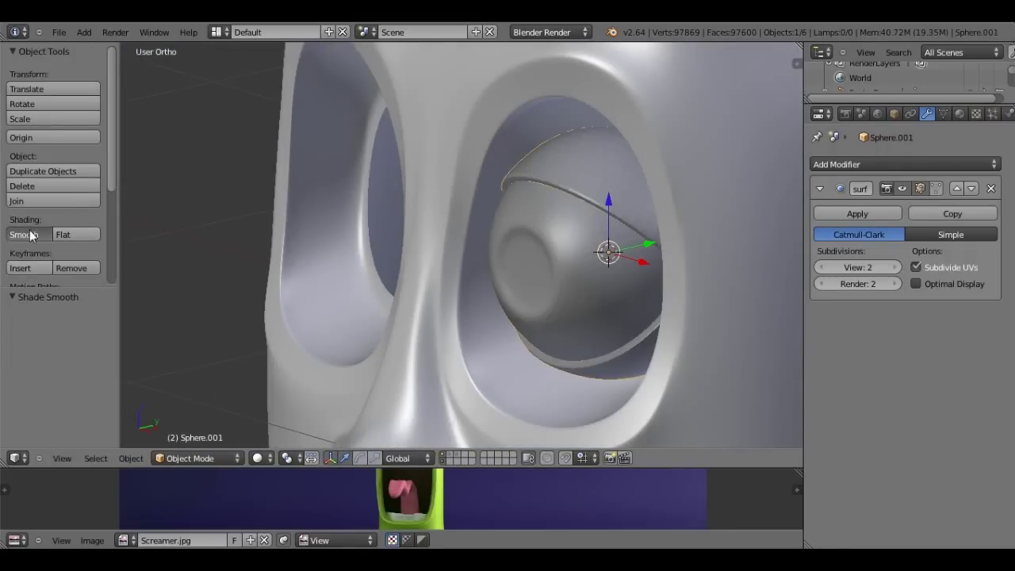
{"action": "scroll", "coordinate": [31, 234], "scroll_direction": "down", "scroll_amount": 3}
{"action": "middle_click_drag", "start_coordinate": [379, 256], "coordinate": [518, 234]}
{"action": "scroll", "coordinate": [519, 235], "scroll_direction": "down", "scroll_amount": 5}
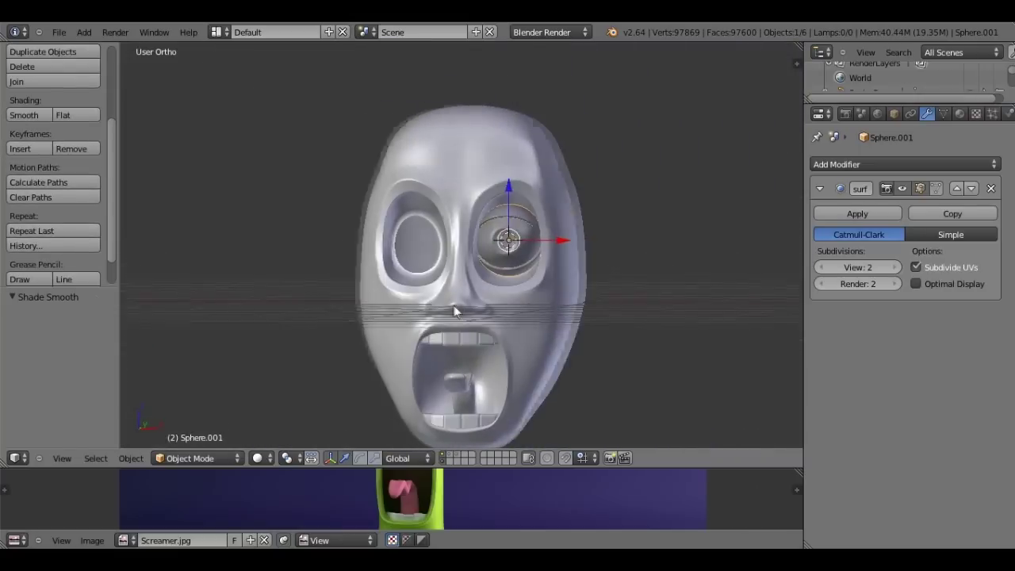
- Hide the tool shelf and orbit around the head to inspect the eye
{"action": "key", "text": "t"}
{"action": "middle_click_drag", "start_coordinate": [446, 305], "coordinate": [371, 307]}
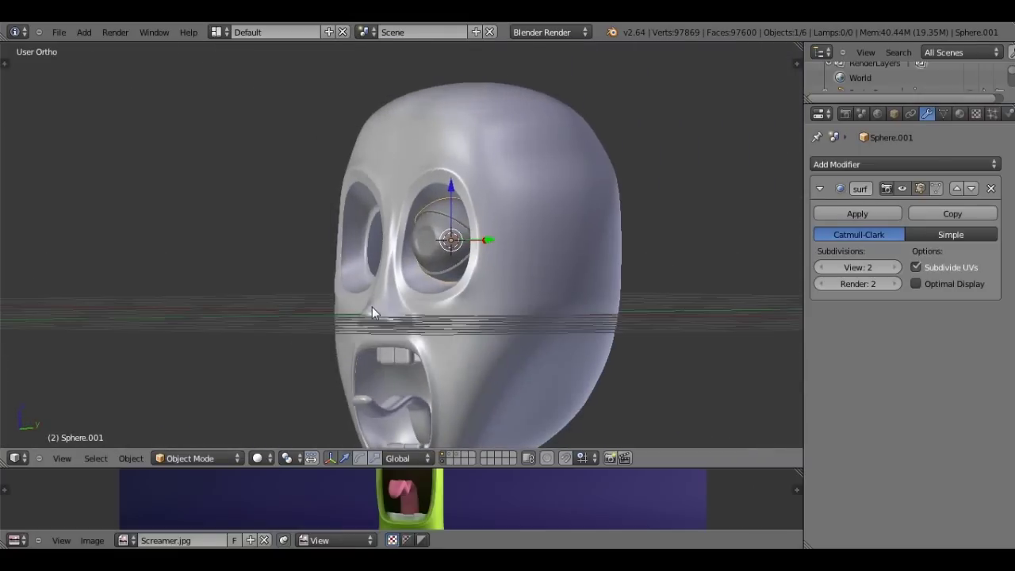
{"action": "key", "text": "KP_1"}
{"action": "scroll", "coordinate": [469, 249], "scroll_direction": "up", "scroll_amount": 5}
{"action": "scroll", "coordinate": [469, 250], "scroll_direction": "down", "scroll_amount": 1}
{"action": "scroll", "coordinate": [557, 170], "scroll_direction": "down", "scroll_amount": 1}
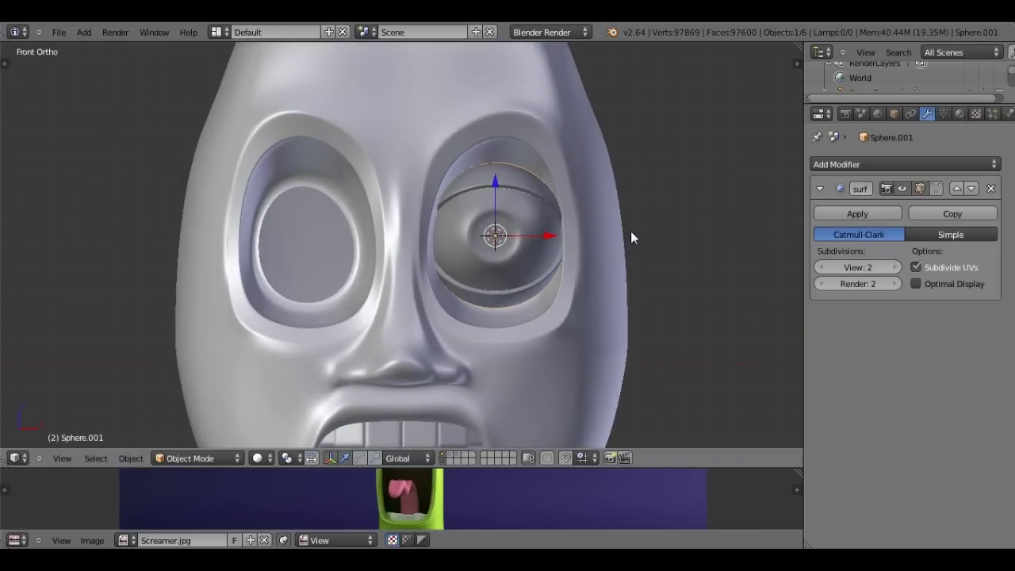
{"action": "scroll", "coordinate": [618, 251], "scroll_direction": "down", "scroll_amount": 1}
{"action": "scroll", "coordinate": [599, 255], "scroll_direction": "down", "scroll_amount": 2}
{"action": "scroll", "coordinate": [516, 248], "scroll_direction": "down", "scroll_amount": 2}
{"action": "mouse_move", "coordinate": [476, 243]}
{"action": "middle_mouse_down"}
{"action": "mouse_move", "coordinate": [374, 301]}
{"action": "mouse_move", "coordinate": [537, 306]}
{"action": "mouse_move", "coordinate": [393, 265]}
{"action": "mouse_move", "coordinate": [535, 278]}
{"action": "mouse_move", "coordinate": [381, 287]}
{"action": "mouse_move", "coordinate": [305, 327]}
{"action": "mouse_move", "coordinate": [448, 277]}
{"action": "middle_mouse_up"}
{"action": "scroll", "coordinate": [444, 215], "scroll_direction": "up", "scroll_amount": 4}
{"action": "scroll", "coordinate": [446, 187], "scroll_direction": "up", "scroll_amount": 3}
{"action": "scroll", "coordinate": [446, 187], "scroll_direction": "up", "scroll_amount": 3}
{"action": "mouse_move", "coordinate": [591, 189]}
{"action": "middle_mouse_down"}
{"action": "mouse_move", "coordinate": [661, 236]}
{"action": "mouse_move", "coordinate": [716, 308]}
{"action": "mouse_move", "coordinate": [550, 267]}
{"action": "mouse_move", "coordinate": [464, 232]}
{"action": "mouse_move", "coordinate": [487, 249]}
{"action": "mouse_move", "coordinate": [604, 275]}
{"action": "mouse_move", "coordinate": [703, 256]}
{"action": "mouse_move", "coordinate": [592, 169]}
{"action": "mouse_move", "coordinate": [542, 265]}
{"action": "mouse_move", "coordinate": [428, 287]}
{"action": "mouse_move", "coordinate": [542, 303]}
{"action": "mouse_move", "coordinate": [613, 249]}
{"action": "mouse_move", "coordinate": [607, 319]}
{"action": "mouse_move", "coordinate": [599, 303]}
{"action": "middle_mouse_up"}
{"action": "scroll", "coordinate": [461, 232], "scroll_direction": "down", "scroll_amount": 5}
- Return to front view and select the eyeball in wireframe display
{"action": "key", "text": "KP_1"}
{"action": "scroll", "coordinate": [598, 303], "scroll_direction": "up", "scroll_amount": 1}
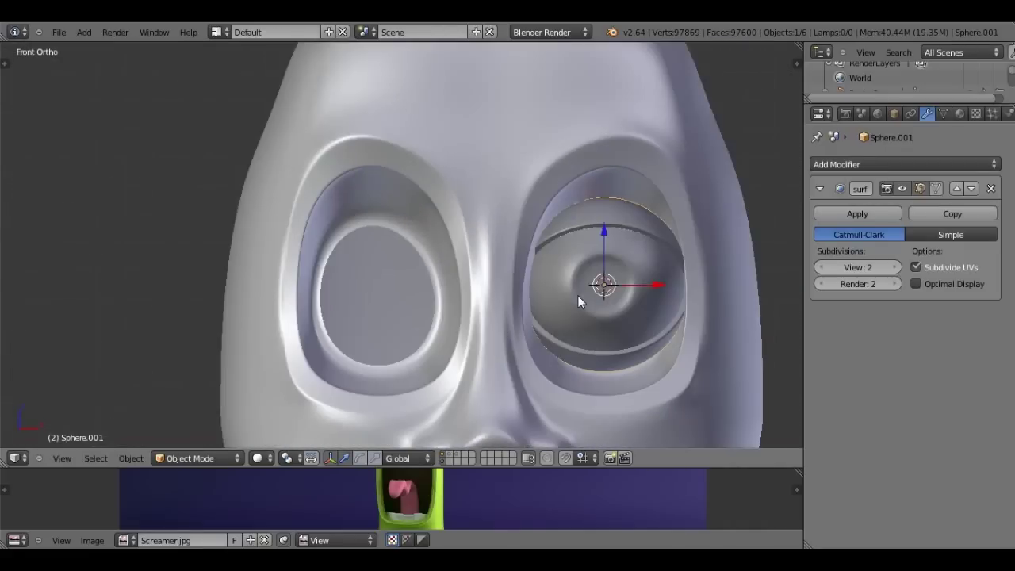
{"action": "scroll", "coordinate": [577, 295], "scroll_direction": "up", "scroll_amount": 2}
{"action": "right_click", "coordinate": [683, 198]}
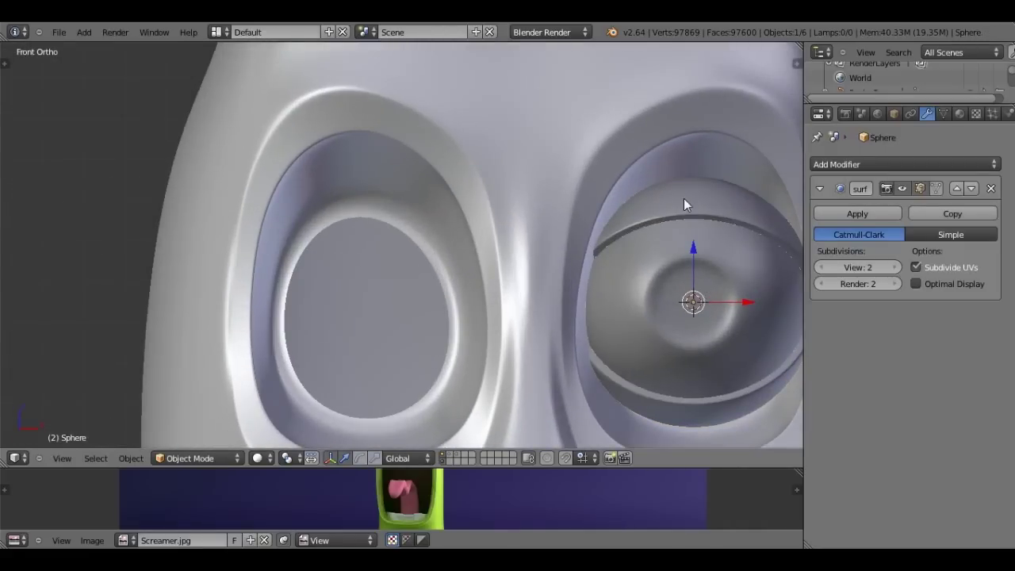
{"action": "key", "text": "z"}
{"action": "key", "text": "z"}
{"action": "scroll", "coordinate": [732, 249], "scroll_direction": "down", "scroll_amount": 3}
- Duplicate the eyeball with its eyelids, then delete the stray duplicate
{"action": "right_click", "coordinate": [733, 249], "text": "shift"}
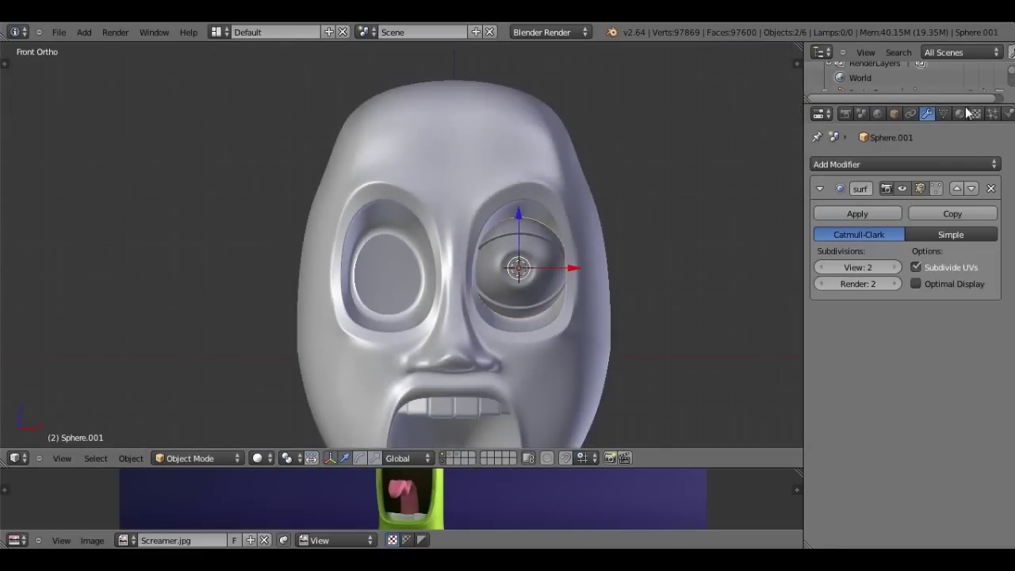
{"action": "key", "text": "shift+d"}
{"action": "right_click", "coordinate": [754, 228]}
{"action": "scroll", "coordinate": [680, 296], "scroll_direction": "up", "scroll_amount": 4}
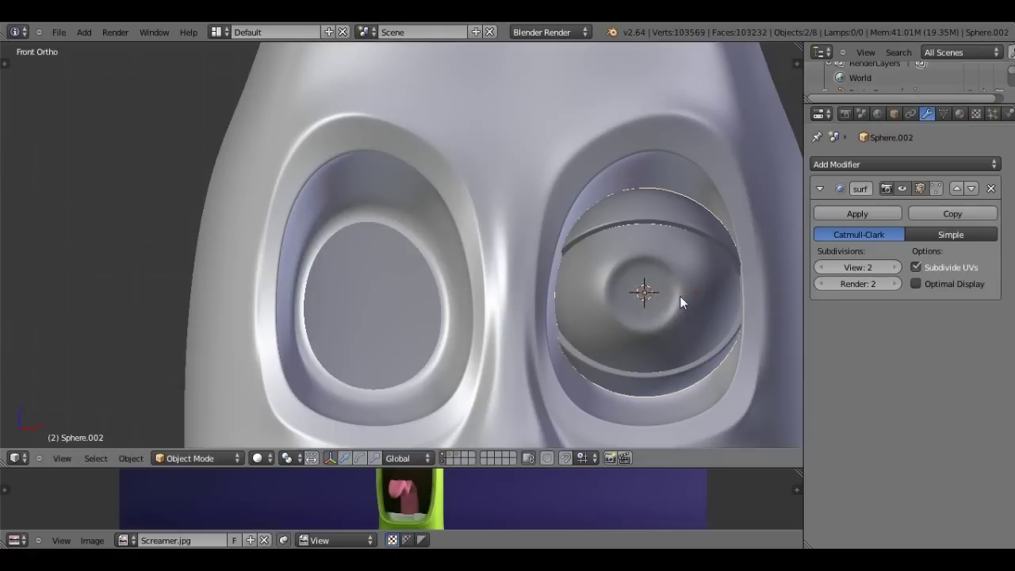
{"action": "key", "text": "x"}
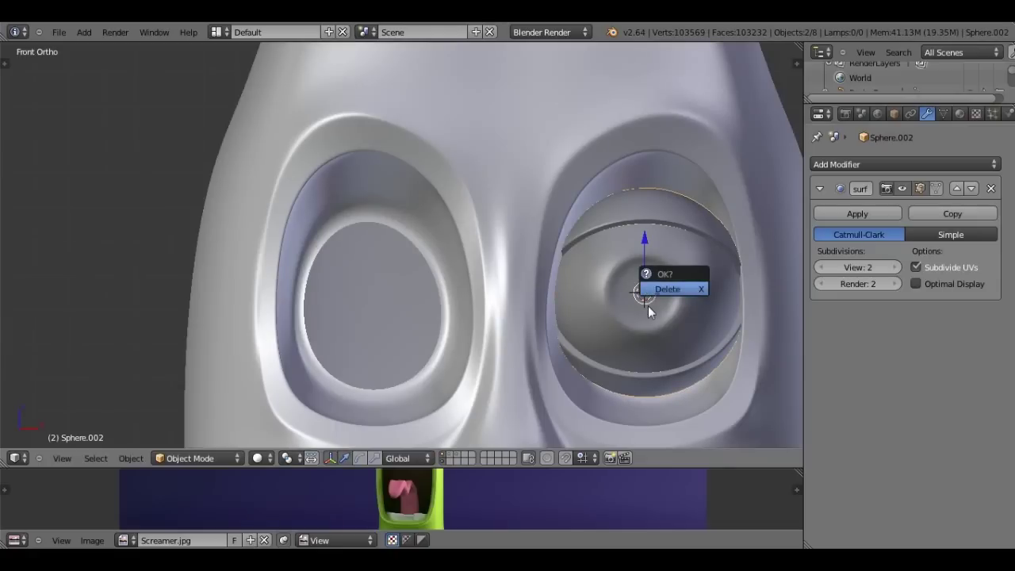
{"action": "key", "text": "Return"}
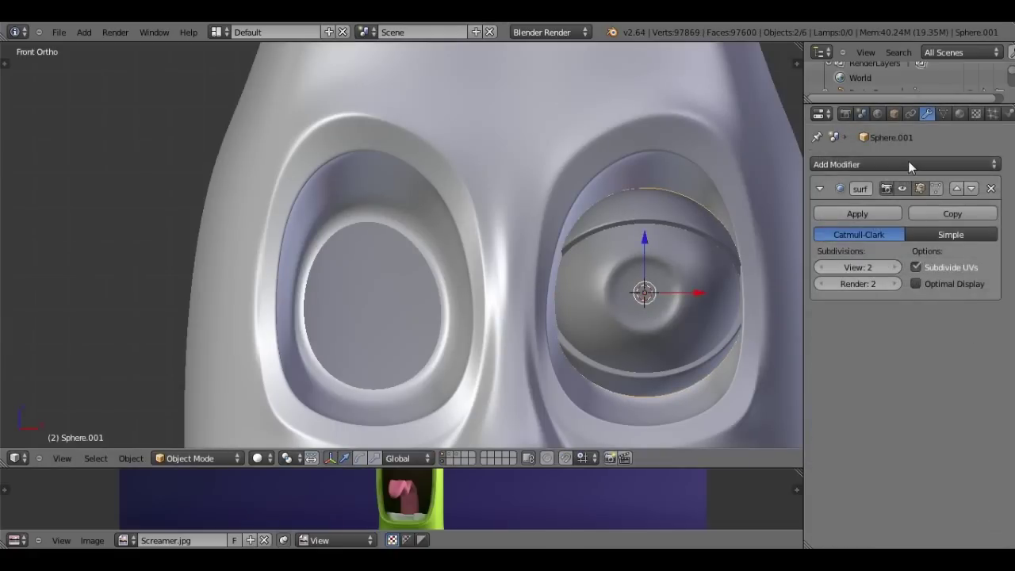
- Try a Mirror modifier on the eye sphere in wireframe, then remove it again
{"action": "left_click", "coordinate": [908, 164]}
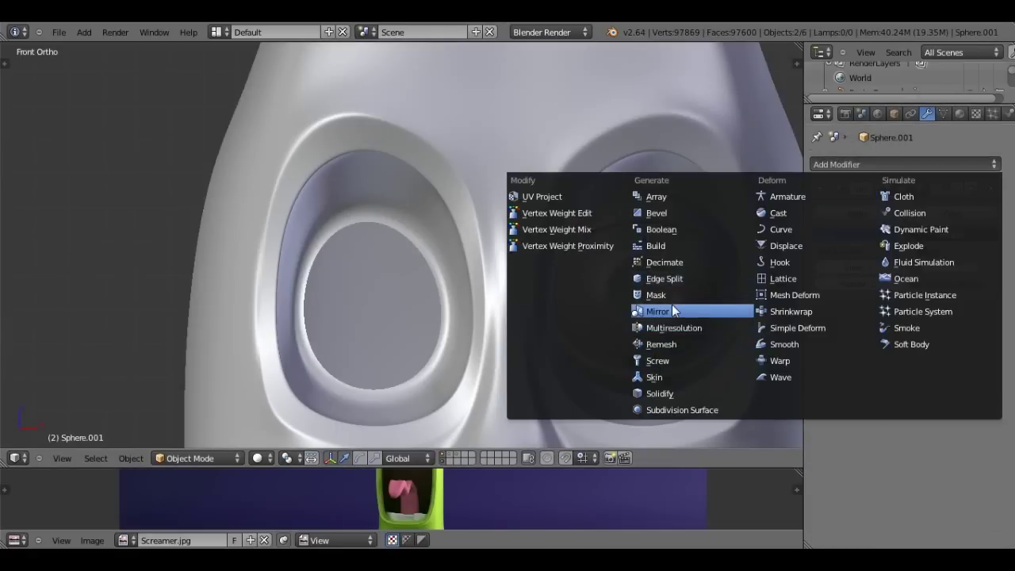
{"action": "left_click", "coordinate": [672, 311]}
{"action": "scroll", "coordinate": [671, 311], "scroll_direction": "down", "scroll_amount": 5}
{"action": "mouse_move", "coordinate": [672, 311]}
{"action": "middle_mouse_down"}
{"action": "mouse_move", "coordinate": [566, 317]}
{"action": "mouse_move", "coordinate": [537, 300]}
{"action": "middle_mouse_up"}
{"action": "key", "text": "z"}
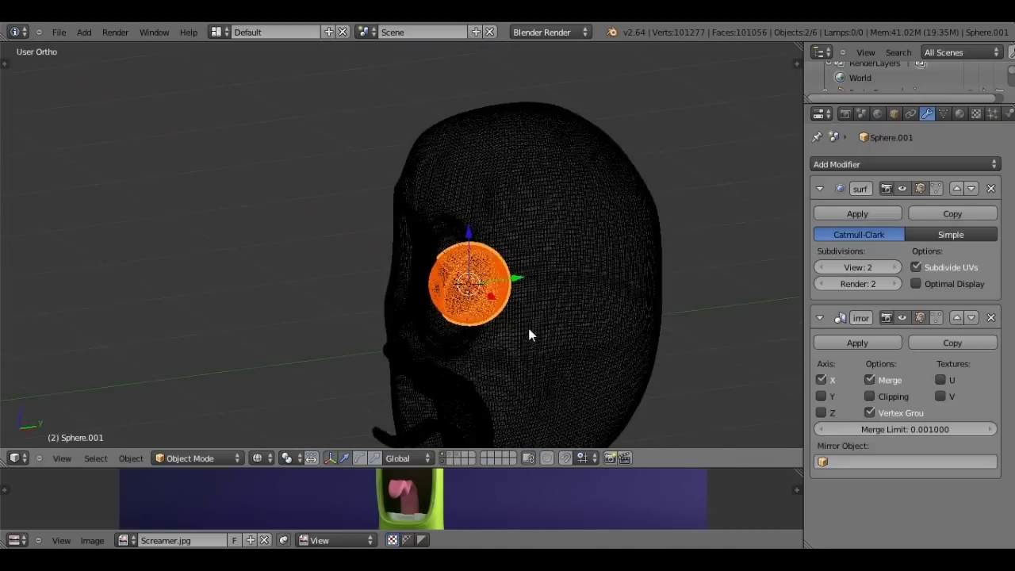
{"action": "right_click", "coordinate": [504, 267]}
{"action": "right_click", "coordinate": [476, 285]}
{"action": "left_click", "coordinate": [822, 395]}
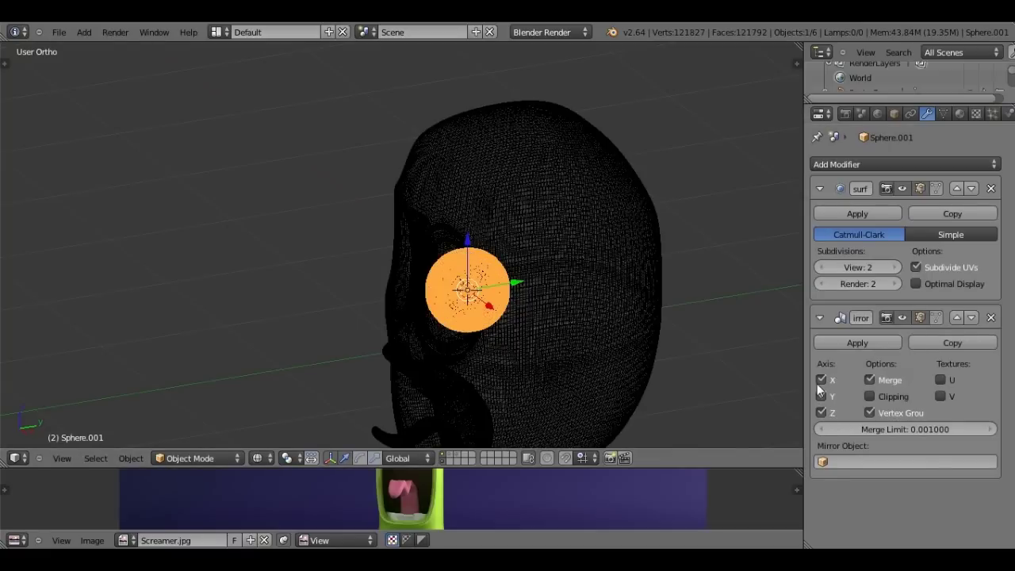
{"action": "left_click", "coordinate": [990, 317]}
{"action": "middle_click_drag", "start_coordinate": [778, 299], "coordinate": [604, 240]}
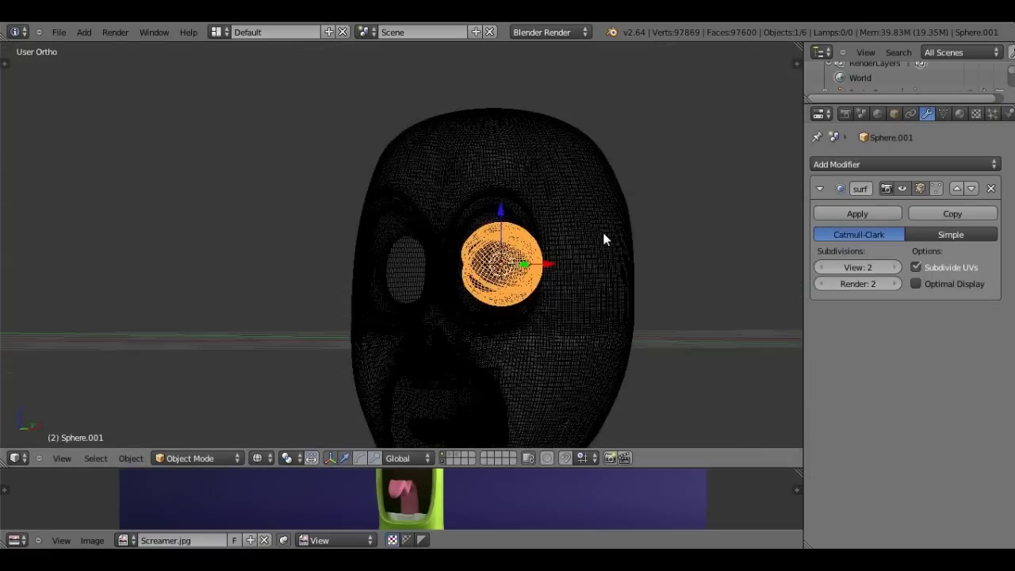
{"action": "key", "text": "z"}
- From front view, Shift+D the eye sphere along X into the left socket and rotate its pupil toward the nose
{"action": "key", "text": "KP_1"}
{"action": "scroll", "coordinate": [594, 230], "scroll_direction": "up", "scroll_amount": 3}
{"action": "scroll", "coordinate": [598, 262], "scroll_direction": "up", "scroll_amount": 2}
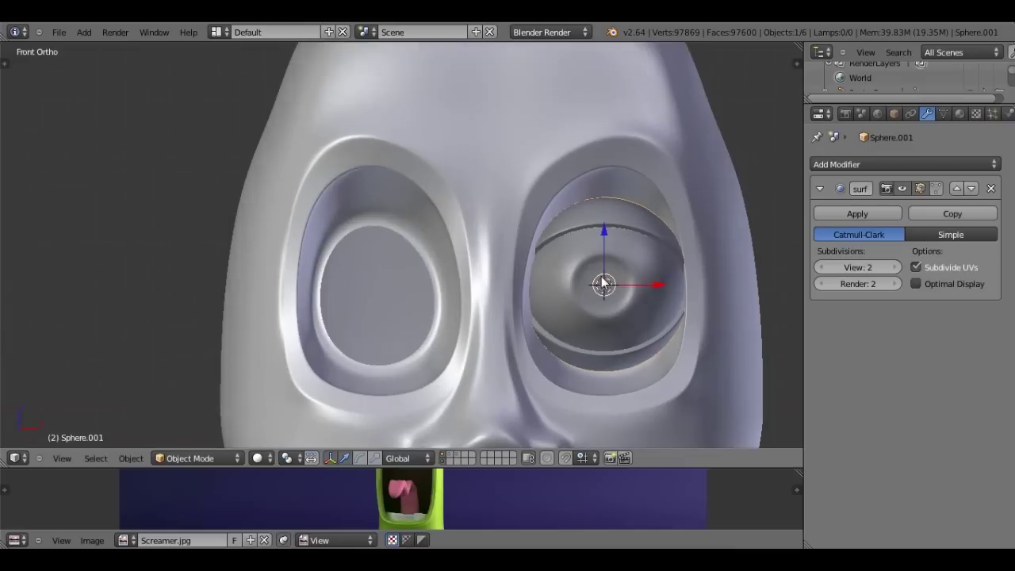
{"action": "scroll", "coordinate": [676, 317], "scroll_direction": "up", "scroll_amount": 1}
{"action": "key", "text": "shift+d"}
{"action": "key", "text": "x"}
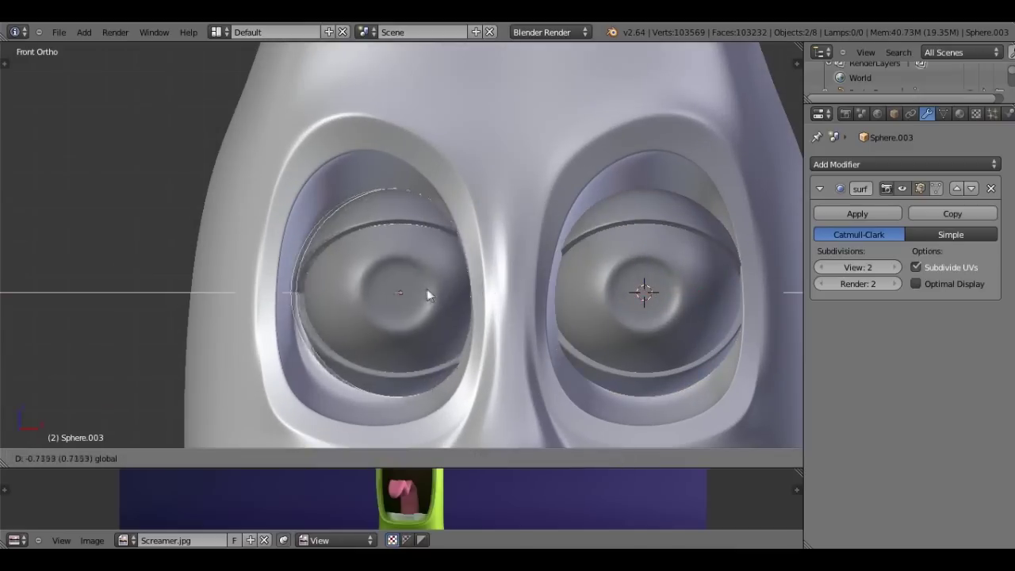
{"action": "left_click", "coordinate": [387, 287]}
{"action": "scroll", "coordinate": [385, 290], "scroll_direction": "down", "scroll_amount": 1}
{"action": "right_click", "coordinate": [383, 294]}
{"action": "key", "text": "r"}
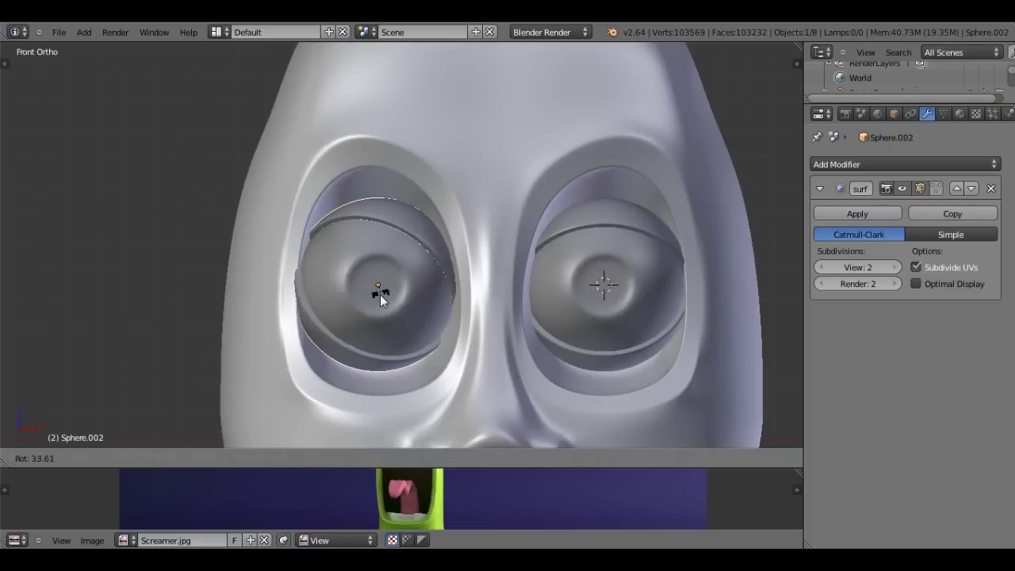
{"action": "right_click", "coordinate": [380, 294]}
{"action": "right_click", "coordinate": [380, 294]}
{"action": "key", "text": "r"}
{"action": "key", "text": "r"}
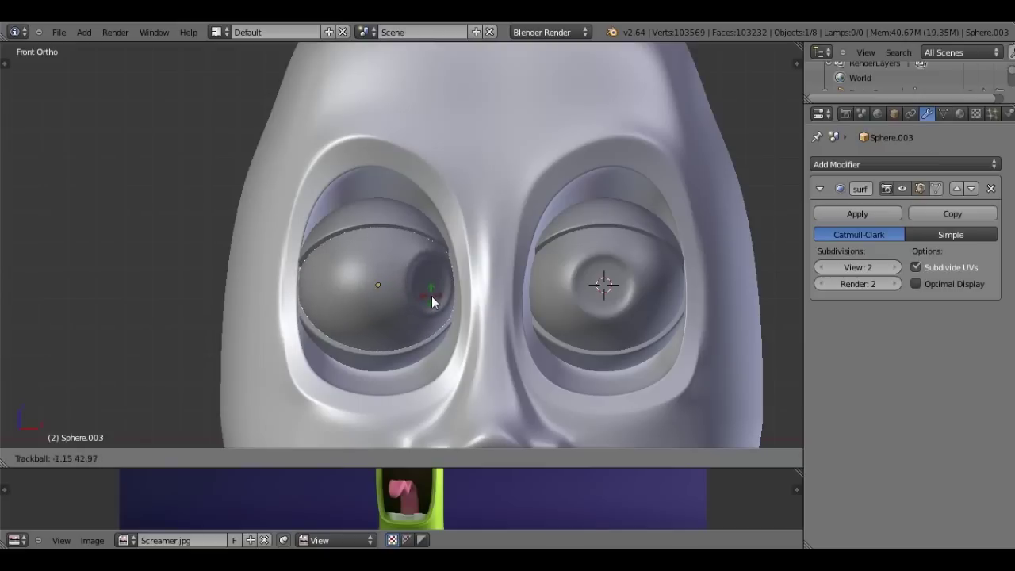
{"action": "left_click", "coordinate": [451, 284]}
- Check the new left eyeball by toggling wireframe and edit mode while zooming out
{"action": "key", "text": "z"}
{"action": "scroll", "coordinate": [451, 287], "scroll_direction": "down", "scroll_amount": 1}
{"action": "scroll", "coordinate": [451, 285], "scroll_direction": "down", "scroll_amount": 1}
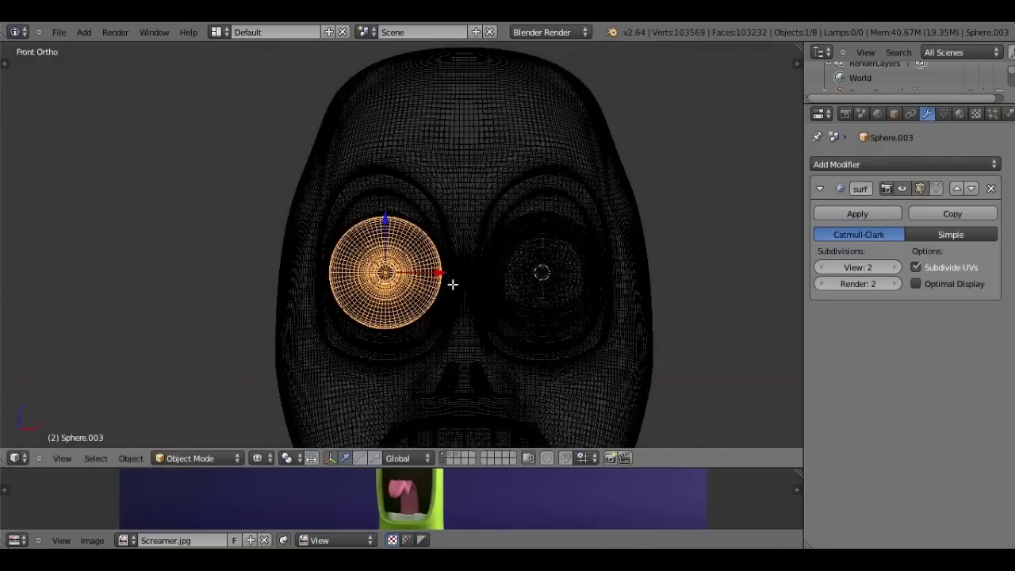
{"action": "key", "text": "z"}
{"action": "key", "text": "Tab"}
{"action": "scroll", "coordinate": [452, 284], "scroll_direction": "down", "scroll_amount": 1}
{"action": "key", "text": "z"}
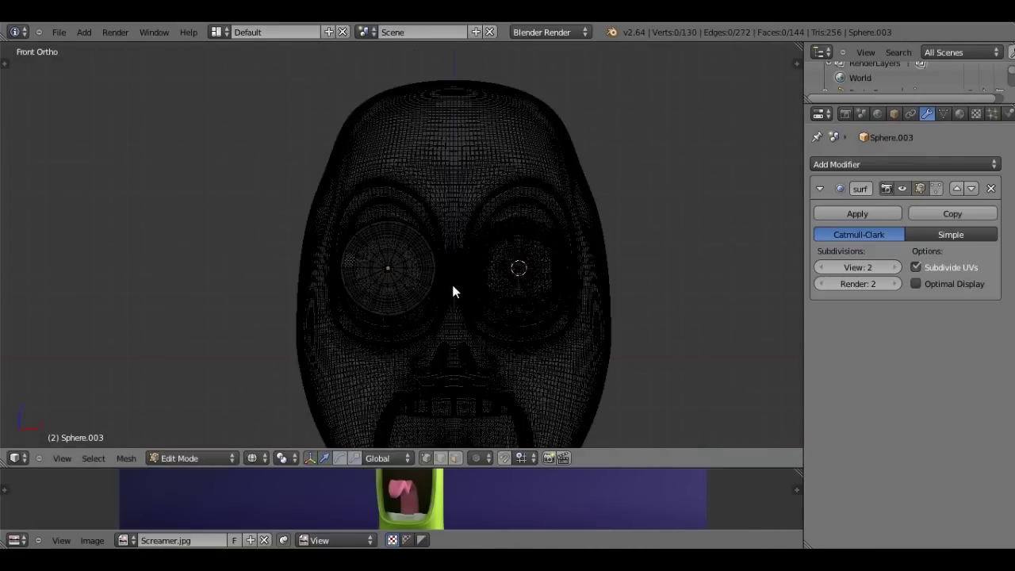
{"action": "key", "text": "z"}
{"action": "key", "text": "Tab"}
{"action": "scroll", "coordinate": [450, 288], "scroll_direction": "down", "scroll_amount": 1}
{"action": "scroll", "coordinate": [451, 293], "scroll_direction": "down", "scroll_amount": 1}
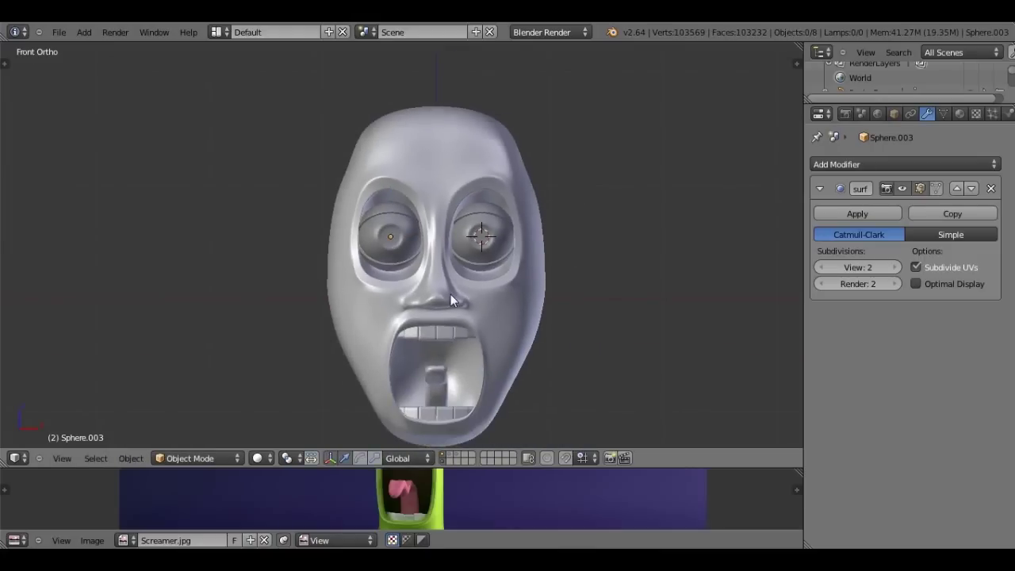
{"action": "scroll", "coordinate": [450, 294], "scroll_direction": "down", "scroll_amount": 1}
{"action": "scroll", "coordinate": [452, 291], "scroll_direction": "down", "scroll_amount": 1}
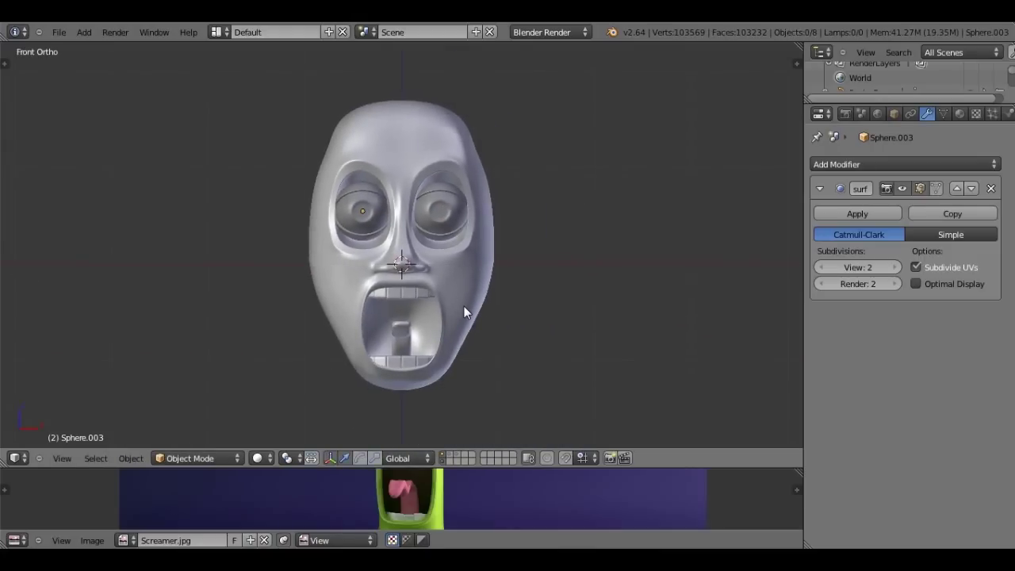
{"action": "scroll", "coordinate": [463, 305], "scroll_direction": "up", "scroll_amount": 1}
- Orbit around the face, select the head and show its material settings
{"action": "mouse_move", "coordinate": [491, 300]}
{"action": "middle_mouse_down"}
{"action": "mouse_move", "coordinate": [320, 280]}
{"action": "mouse_move", "coordinate": [344, 369]}
{"action": "mouse_move", "coordinate": [584, 365]}
{"action": "mouse_move", "coordinate": [515, 309]}
{"action": "mouse_move", "coordinate": [421, 373]}
{"action": "mouse_move", "coordinate": [476, 394]}
{"action": "mouse_move", "coordinate": [535, 377]}
{"action": "mouse_move", "coordinate": [555, 354]}
{"action": "middle_mouse_up"}
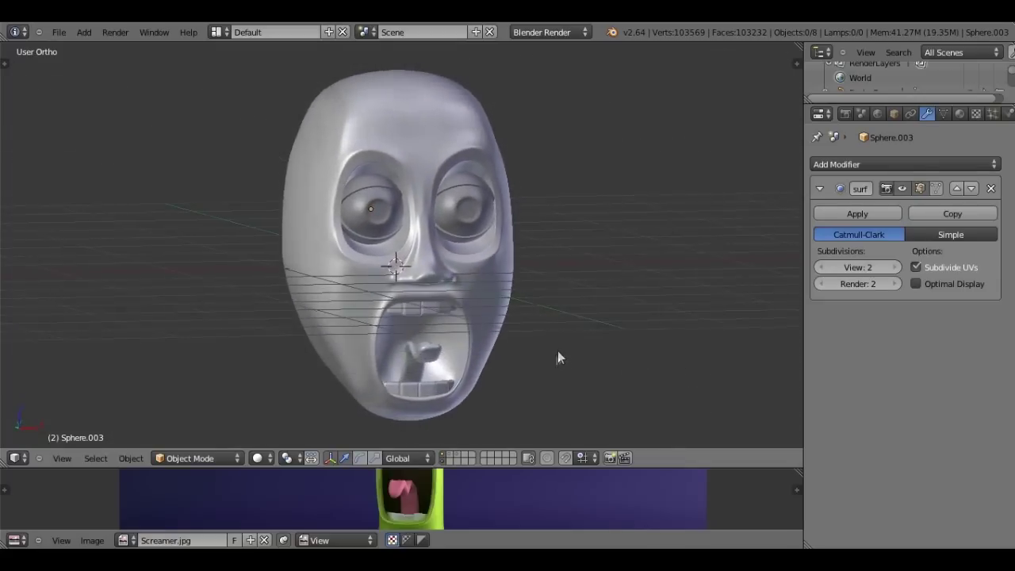
{"action": "middle_click_drag", "start_coordinate": [475, 192], "coordinate": [509, 240]}
{"action": "right_click", "coordinate": [509, 239]}
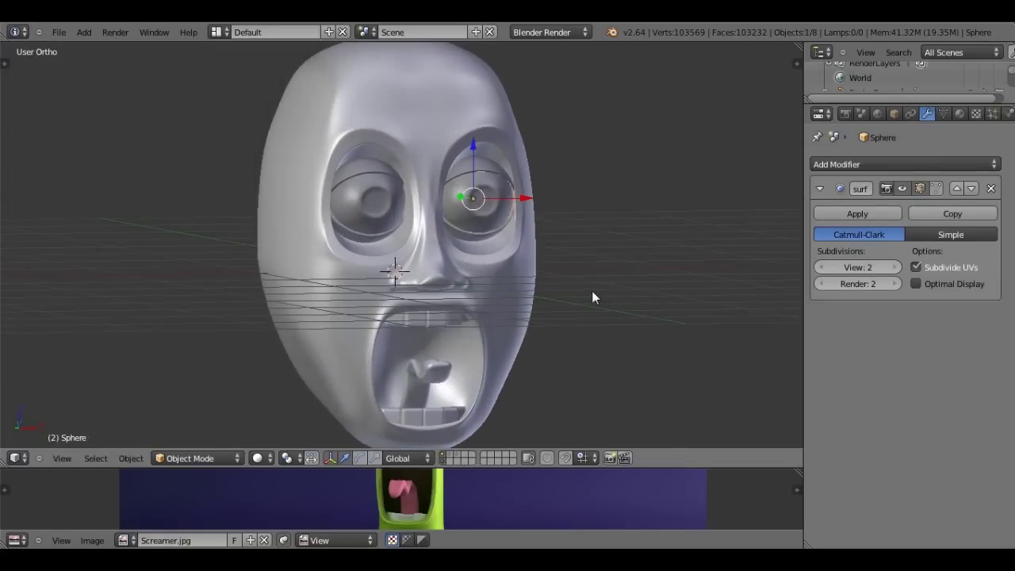
{"action": "scroll", "coordinate": [501, 290], "scroll_direction": "up", "scroll_amount": 3}
{"action": "mouse_move", "coordinate": [494, 294]}
{"action": "middle_mouse_down"}
{"action": "mouse_move", "coordinate": [591, 339]}
{"action": "mouse_move", "coordinate": [674, 333]}
{"action": "middle_mouse_up"}
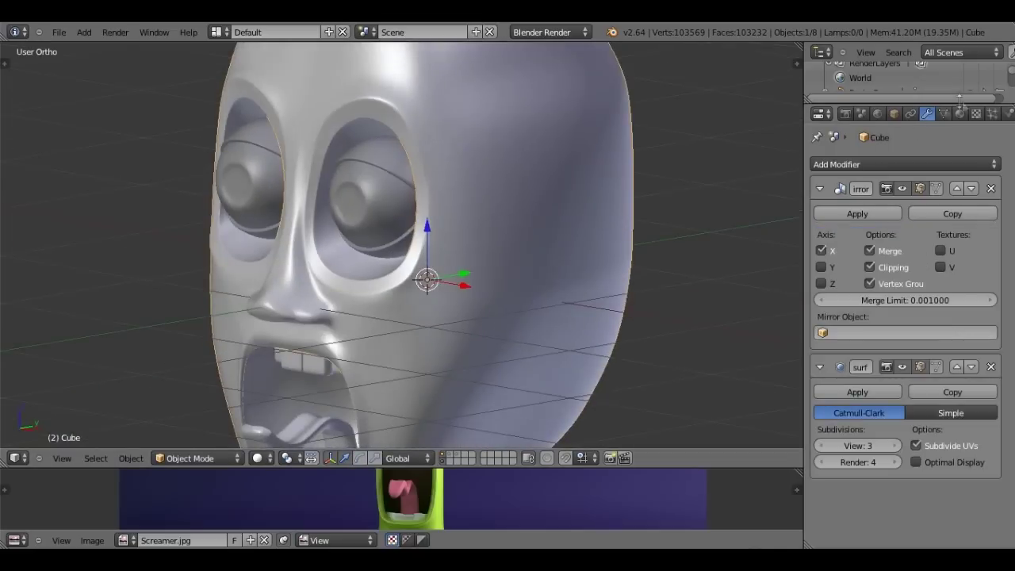
{"action": "left_click", "coordinate": [959, 114]}
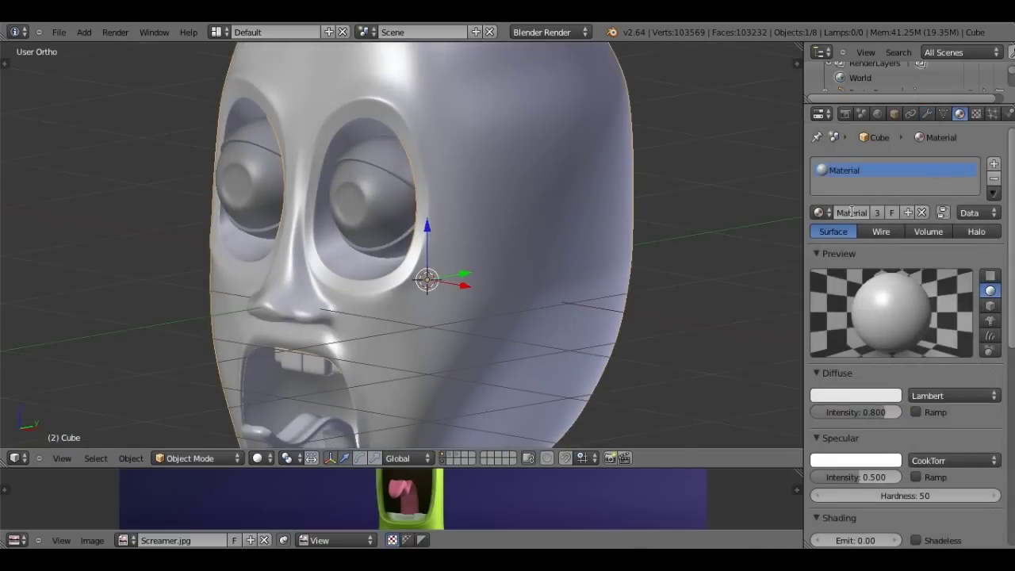
- Rename the head's material to Peau
{"action": "left_click", "coordinate": [852, 212]}
{"action": "type", "text": "Pe"}
{"action": "type", "text": "au"}
{"action": "key", "text": "Return"}
{"action": "mouse_move", "coordinate": [635, 245]}
{"action": "middle_mouse_down"}
{"action": "mouse_move", "coordinate": [369, 188]}
{"action": "mouse_move", "coordinate": [354, 234]}
{"action": "middle_mouse_up"}
- Make the upper teeth's material single-user and rename it Dents
{"action": "right_click", "coordinate": [354, 222]}
{"action": "left_click", "coordinate": [877, 213]}
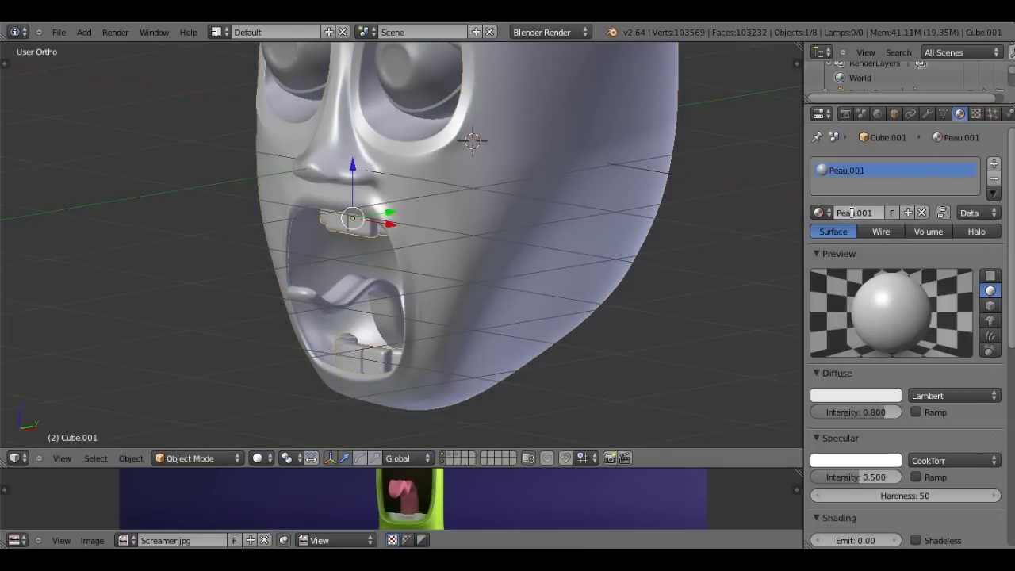
{"action": "left_click", "coordinate": [852, 212]}
{"action": "type", "text": "Dents"}
{"action": "key", "text": "Return"}
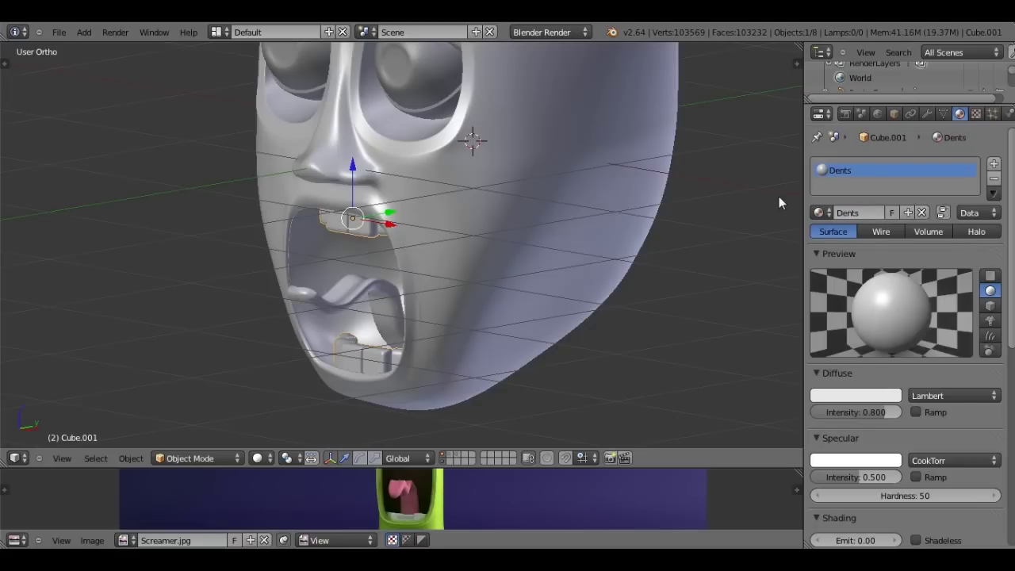
- Rename the tongue's material to Langue
{"action": "right_click", "coordinate": [385, 288]}
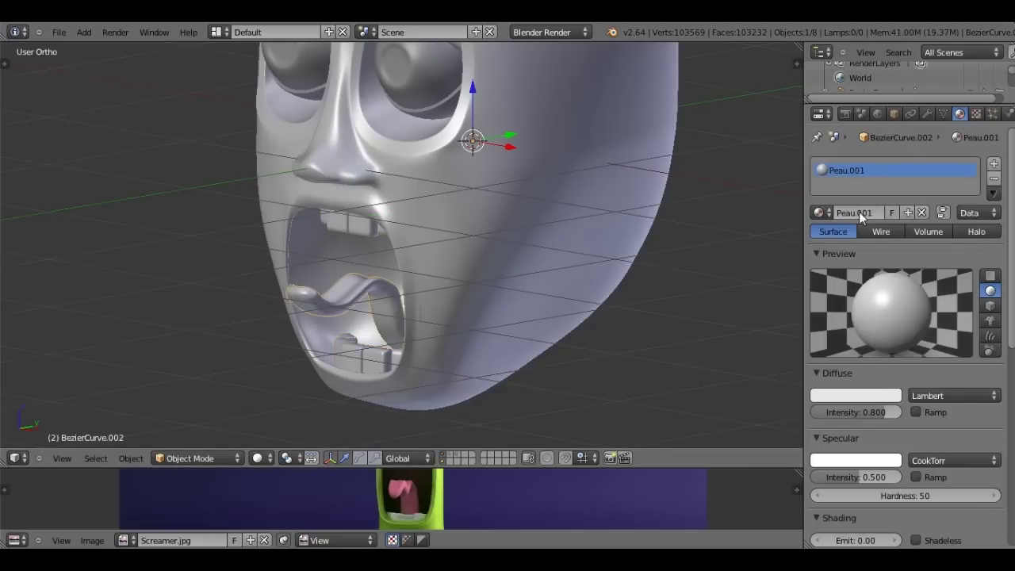
{"action": "left_click", "coordinate": [857, 212]}
{"action": "type", "text": "Lang"}
{"action": "type", "text": "ue"}
{"action": "key", "text": "Return"}
{"action": "scroll", "coordinate": [528, 359], "scroll_direction": "up", "scroll_amount": 3}
{"action": "right_click", "coordinate": [434, 240]}
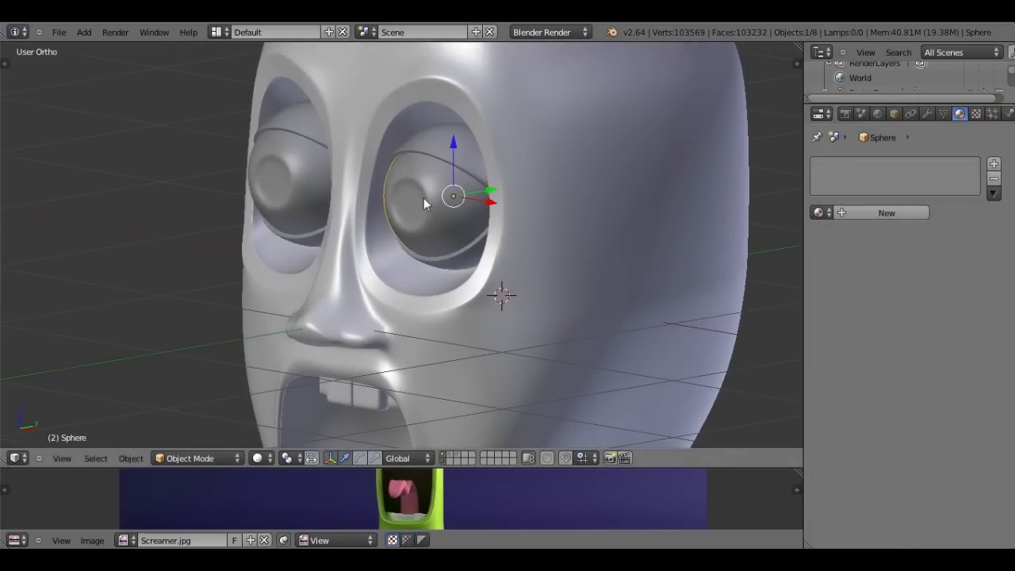
- Join the two eyelids into a single object with Ctrl+J
{"action": "right_click", "coordinate": [423, 205]}
{"action": "right_click", "coordinate": [423, 200]}
{"action": "right_click", "coordinate": [413, 151]}
{"action": "right_click", "coordinate": [289, 123], "text": "shift"}
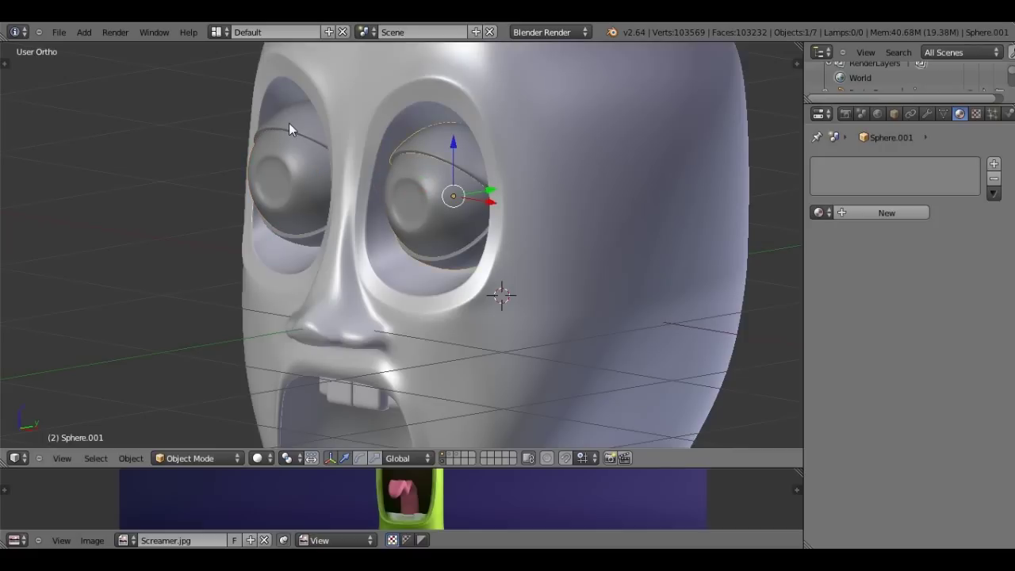
{"action": "key", "text": "ctrl+j"}
- Give the right eyeball a new material named Yeux blanc
{"action": "right_click", "coordinate": [432, 203]}
{"action": "left_click", "coordinate": [920, 213]}
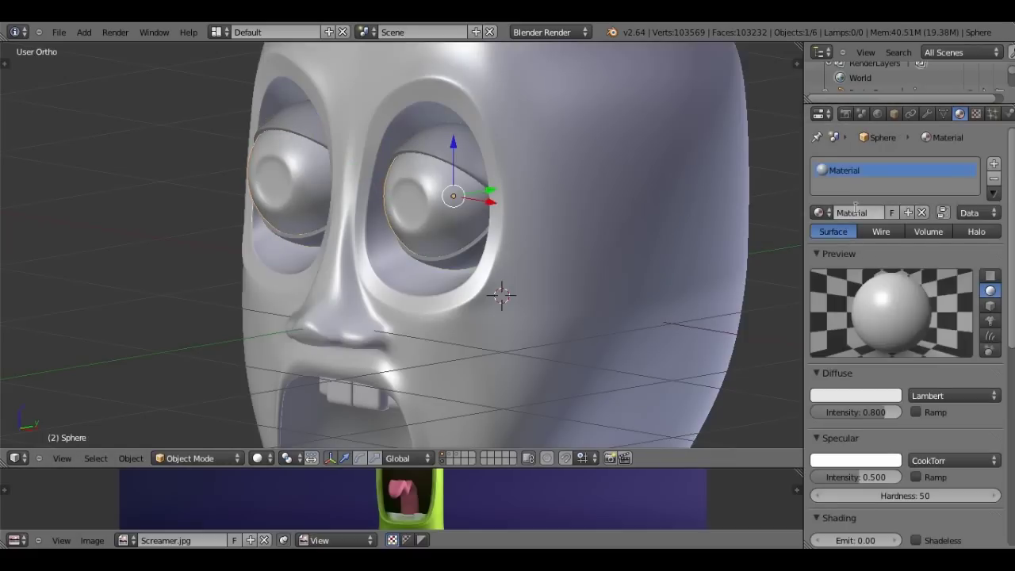
{"action": "left_click", "coordinate": [855, 213]}
{"action": "type", "text": "Yeux blac"}
{"action": "type", "text": "n"}
{"action": "key", "text": "Return"}
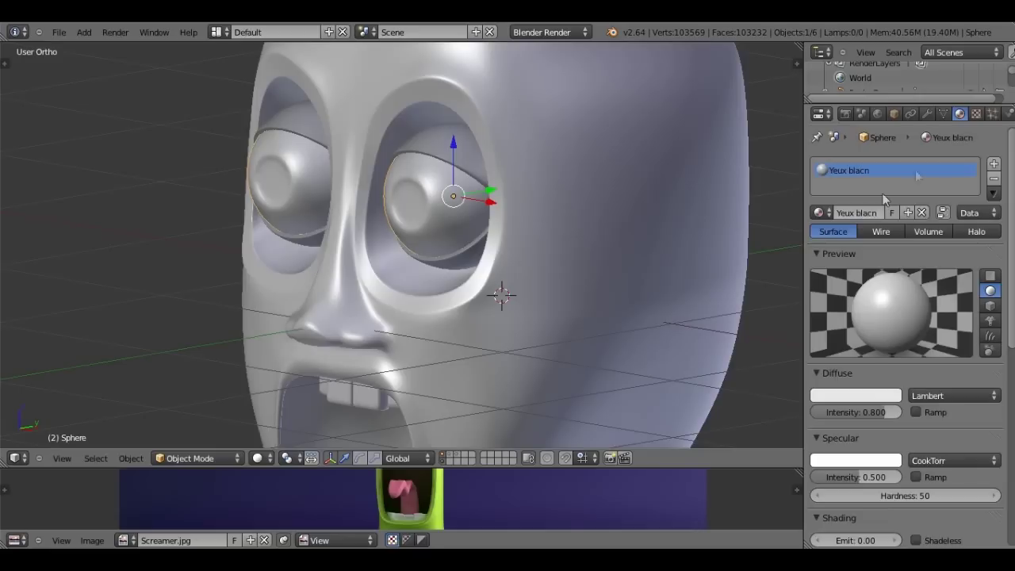
{"action": "left_click", "coordinate": [868, 213]}
{"action": "type", "text": "Yeux blanc"}
{"action": "key", "text": "Return"}
- Add a second material slot to the eyeball with a new material named Yeux Prunelles
{"action": "left_click", "coordinate": [993, 164]}
{"action": "left_click", "coordinate": [879, 213]}
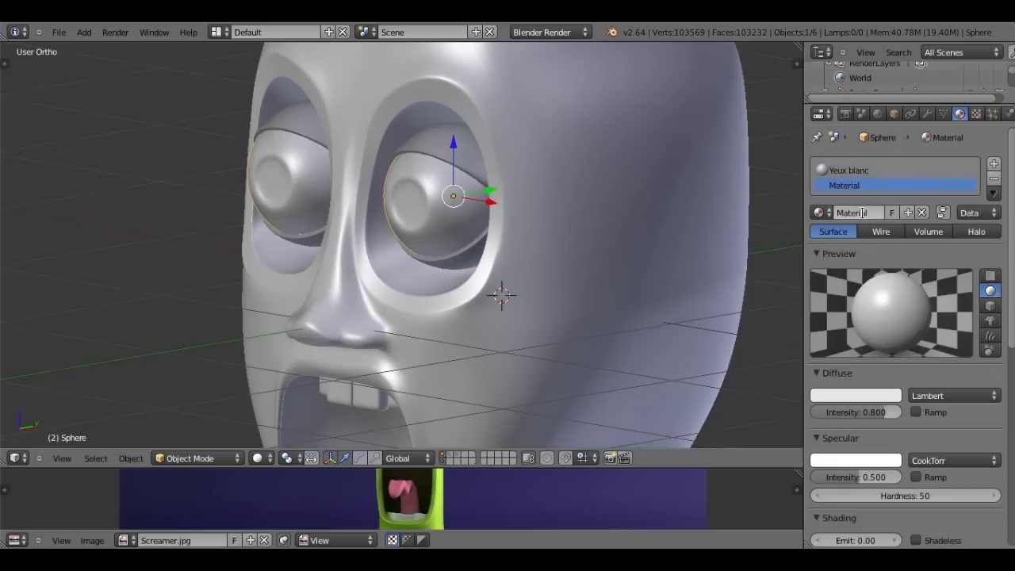
{"action": "left_click", "coordinate": [863, 213]}
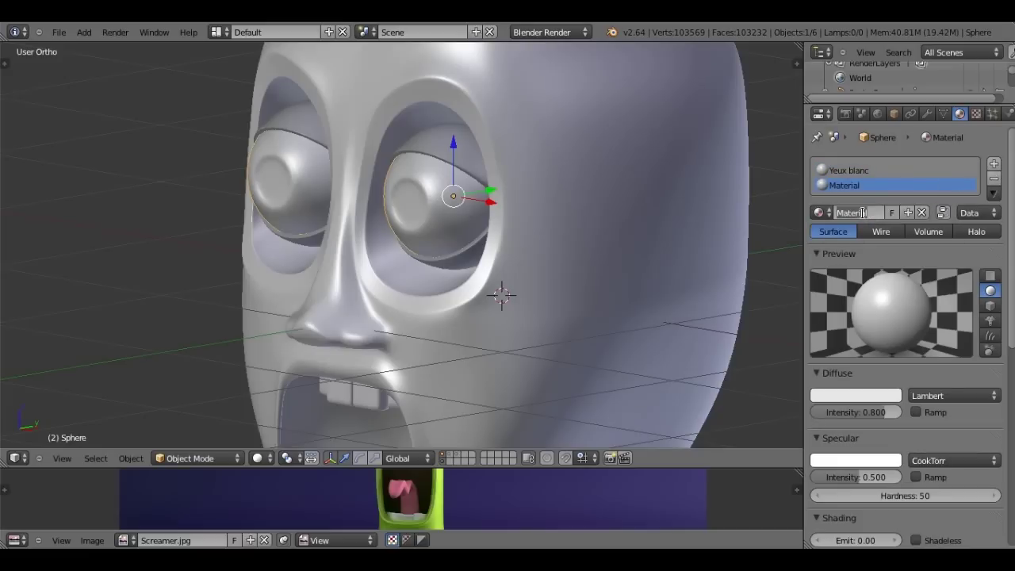
{"action": "type", "text": "Y"}
{"action": "key", "text": "Return"}
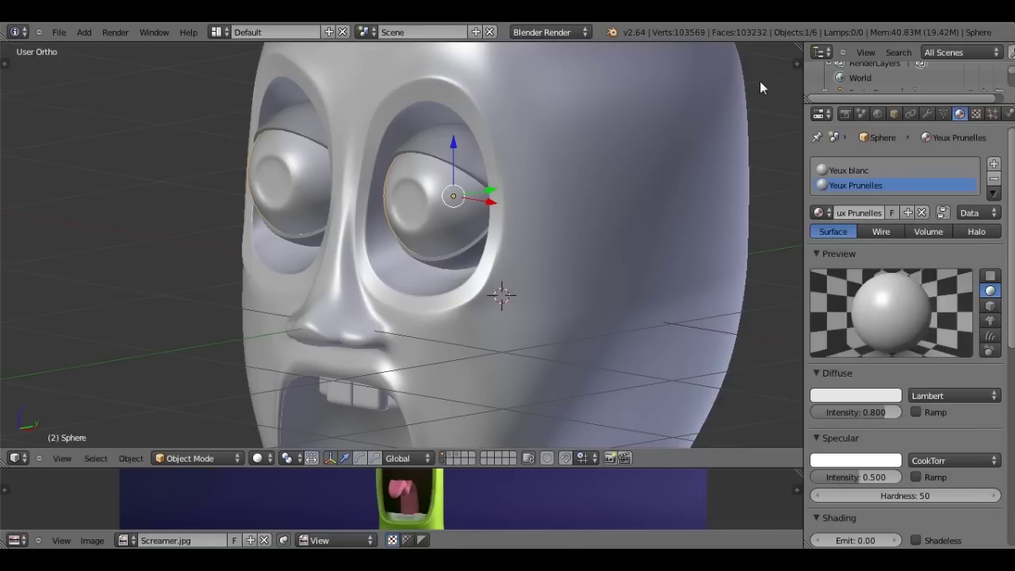
{"action": "right_click", "coordinate": [290, 187], "text": "shift"}
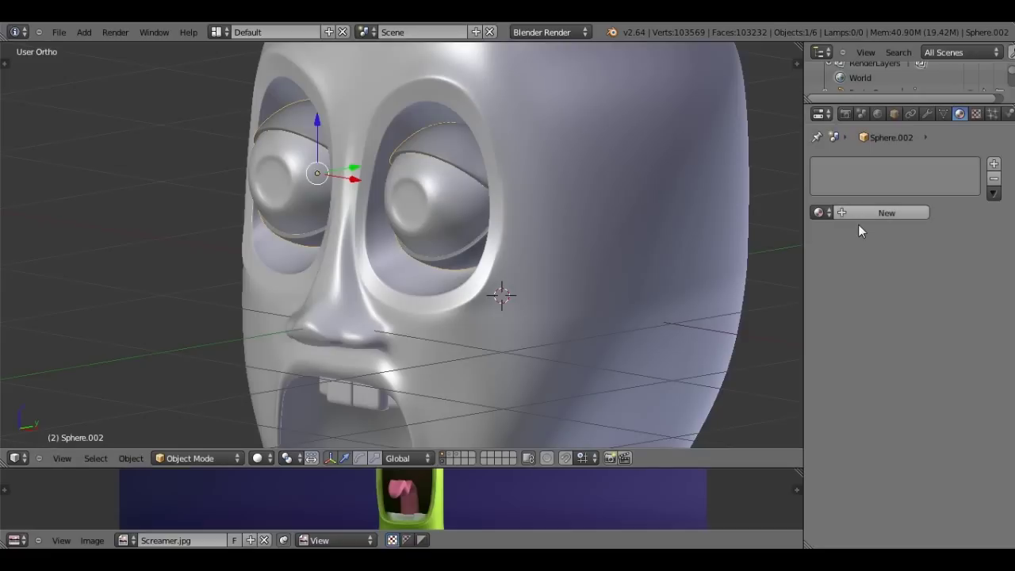
- Assign the existing Peau material to the joined eyelids
{"action": "left_click", "coordinate": [818, 213]}
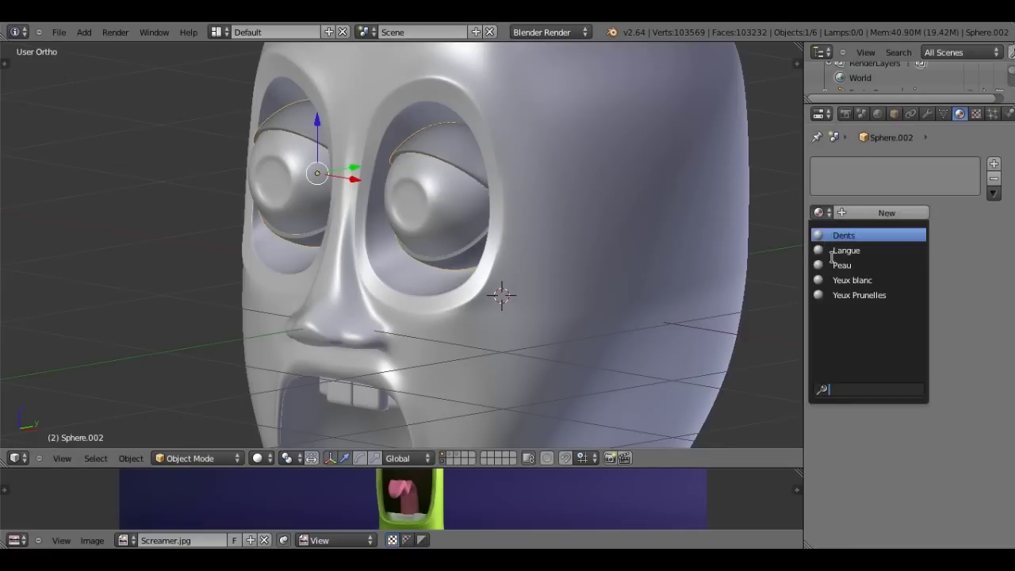
{"action": "left_click", "coordinate": [836, 264]}
{"action": "mouse_move", "coordinate": [539, 226]}
{"action": "middle_mouse_down"}
{"action": "mouse_move", "coordinate": [500, 206]}
{"action": "mouse_move", "coordinate": [569, 199]}
{"action": "mouse_move", "coordinate": [623, 217]}
{"action": "mouse_move", "coordinate": [551, 307]}
{"action": "mouse_move", "coordinate": [405, 339]}
{"action": "mouse_move", "coordinate": [536, 327]}
{"action": "mouse_move", "coordinate": [467, 273]}
{"action": "mouse_move", "coordinate": [344, 296]}
{"action": "mouse_move", "coordinate": [428, 336]}
{"action": "mouse_move", "coordinate": [476, 301]}
{"action": "mouse_move", "coordinate": [442, 267]}
{"action": "middle_mouse_up"}
{"action": "scroll", "coordinate": [623, 217], "scroll_direction": "down", "scroll_amount": 4}
- Clear the selection, select the head and orbit to a three-quarter front view
{"action": "key", "text": "a"}
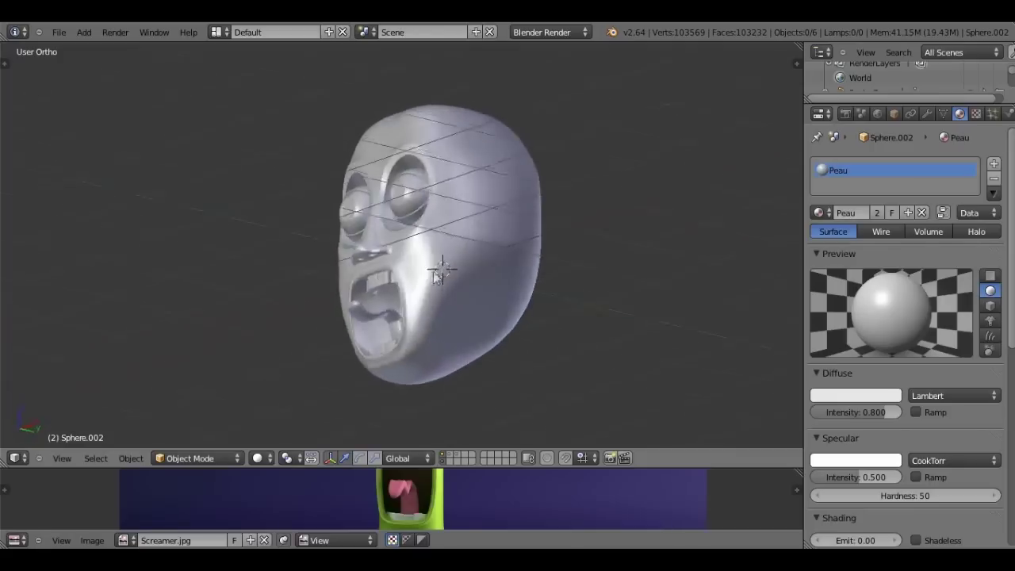
{"action": "key", "text": "Tab"}
{"action": "key", "text": "Tab"}
{"action": "right_click", "coordinate": [410, 285]}
{"action": "mouse_move", "coordinate": [411, 285]}
{"action": "middle_mouse_down"}
{"action": "mouse_move", "coordinate": [515, 321]}
{"action": "mouse_move", "coordinate": [566, 294]}
{"action": "mouse_move", "coordinate": [478, 243]}
{"action": "mouse_move", "coordinate": [325, 334]}
{"action": "mouse_move", "coordinate": [576, 277]}
{"action": "mouse_move", "coordinate": [486, 373]}
{"action": "mouse_move", "coordinate": [467, 108]}
{"action": "mouse_move", "coordinate": [363, 356]}
{"action": "mouse_move", "coordinate": [437, 363]}
{"action": "mouse_move", "coordinate": [492, 384]}
{"action": "middle_mouse_up"}
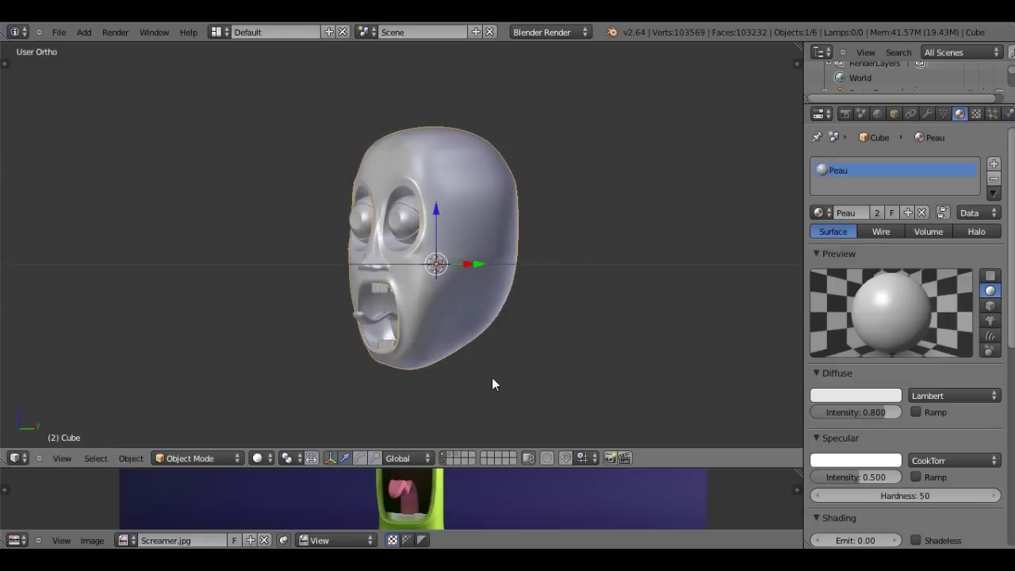
{"action": "key", "text": "KP_3"}
- Enlarge the Screamer reference area and compare it with the head's side profile
{"action": "left_click_drag", "start_coordinate": [481, 468], "coordinate": [480, 244]}
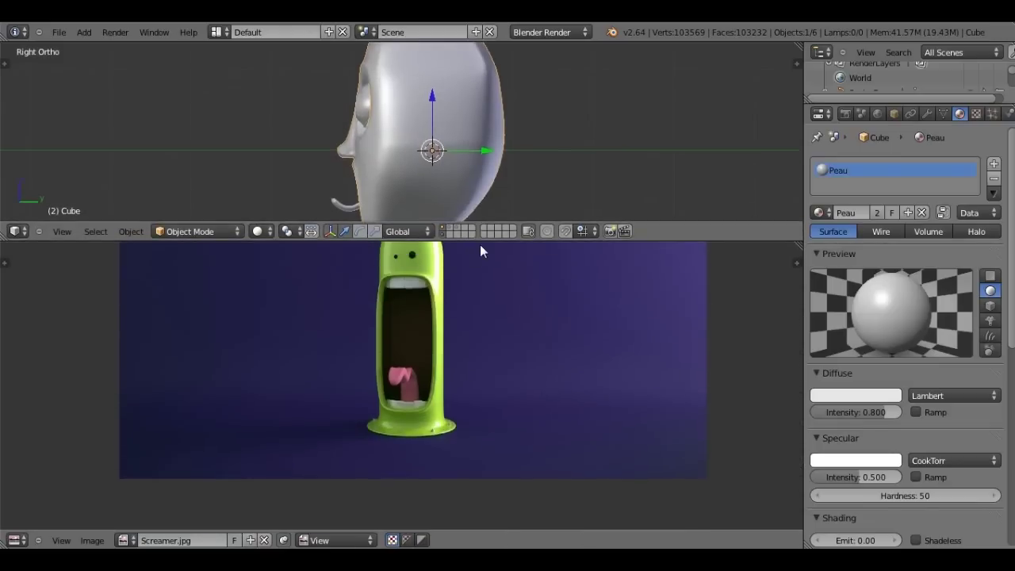
{"action": "scroll", "coordinate": [378, 481], "scroll_direction": "up", "scroll_amount": 1}
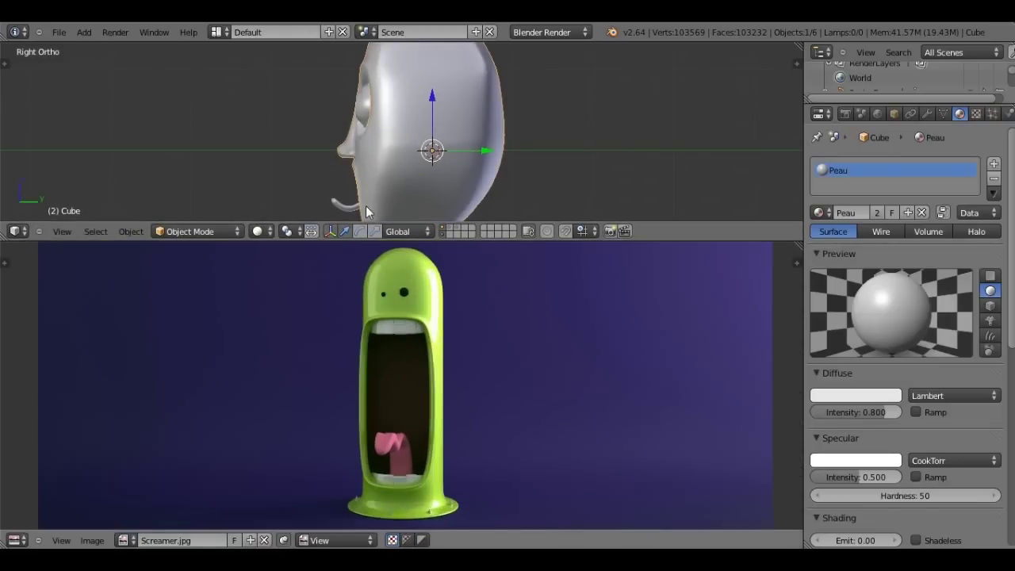
{"action": "scroll", "coordinate": [394, 147], "scroll_direction": "down", "scroll_amount": 1}
{"action": "middle_click_drag", "start_coordinate": [413, 172], "coordinate": [405, 45], "text": "shift"}
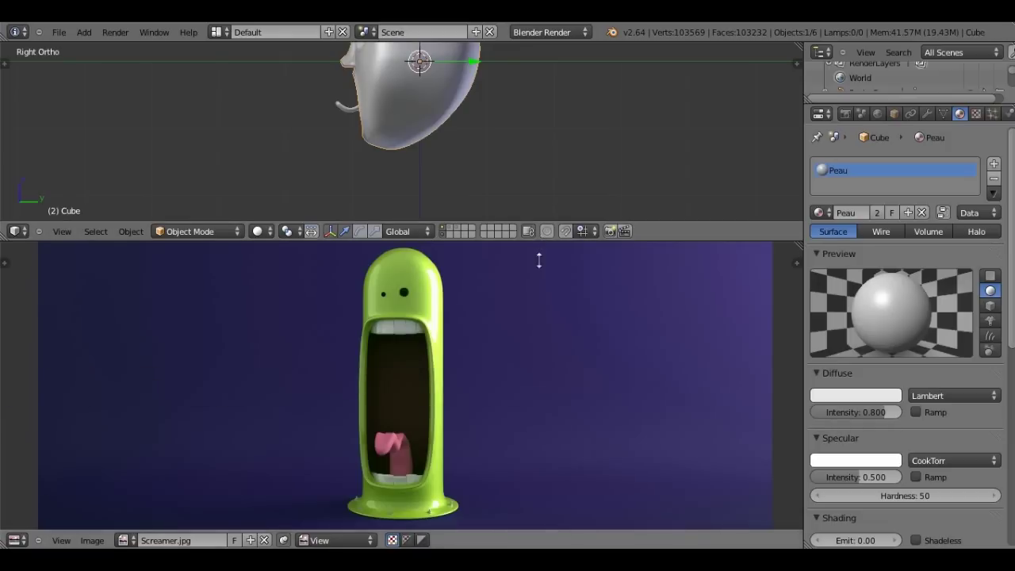
{"action": "mouse_move", "coordinate": [542, 241]}
{"action": "left_mouse_down"}
{"action": "mouse_move", "coordinate": [540, 270]}
{"action": "mouse_move", "coordinate": [485, 250]}
{"action": "left_mouse_up"}
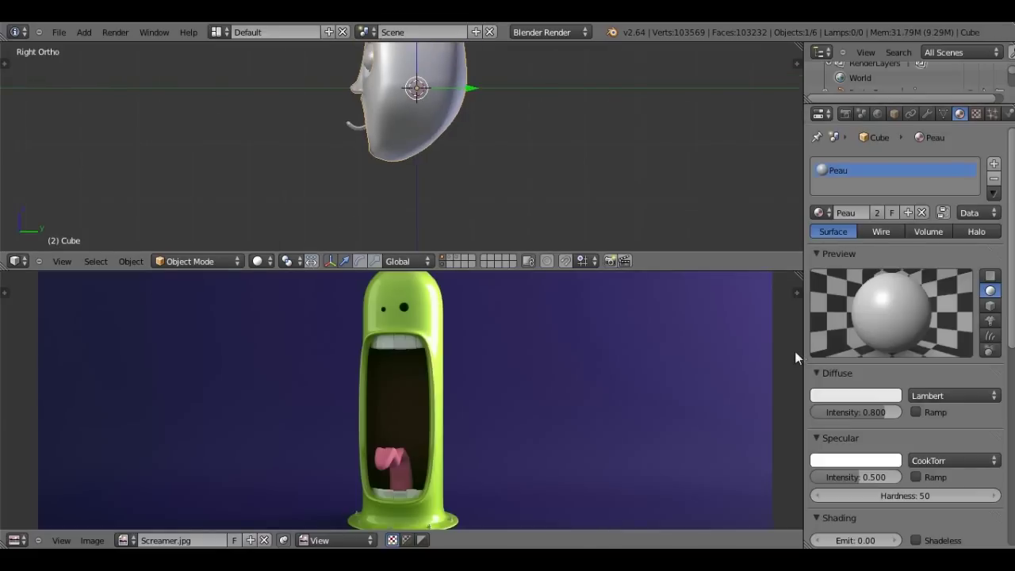
- Shrink the reference picture back and orbit in close under the jaw
{"action": "left_click_drag", "start_coordinate": [640, 269], "coordinate": [626, 476]}
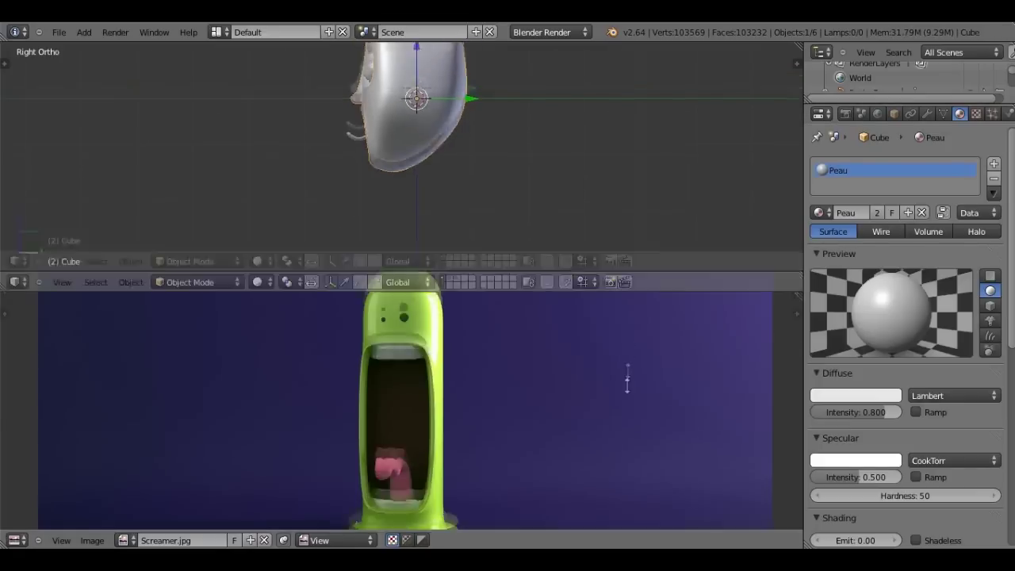
{"action": "scroll", "coordinate": [209, 175], "scroll_direction": "up", "scroll_amount": 4}
{"action": "mouse_move", "coordinate": [209, 175]}
{"action": "middle_mouse_down"}
{"action": "mouse_move", "coordinate": [334, 240]}
{"action": "mouse_move", "coordinate": [334, 253]}
{"action": "mouse_move", "coordinate": [264, 266]}
{"action": "mouse_move", "coordinate": [285, 288]}
{"action": "mouse_move", "coordinate": [169, 319]}
{"action": "mouse_move", "coordinate": [176, 259]}
{"action": "mouse_move", "coordinate": [245, 249]}
{"action": "mouse_move", "coordinate": [198, 268]}
{"action": "mouse_move", "coordinate": [421, 199]}
{"action": "mouse_move", "coordinate": [490, 271]}
{"action": "mouse_move", "coordinate": [297, 269]}
{"action": "mouse_move", "coordinate": [507, 285]}
{"action": "mouse_move", "coordinate": [512, 330]}
{"action": "mouse_move", "coordinate": [538, 314]}
{"action": "middle_mouse_up"}
{"action": "scroll", "coordinate": [298, 270], "scroll_direction": "down", "scroll_amount": 2}
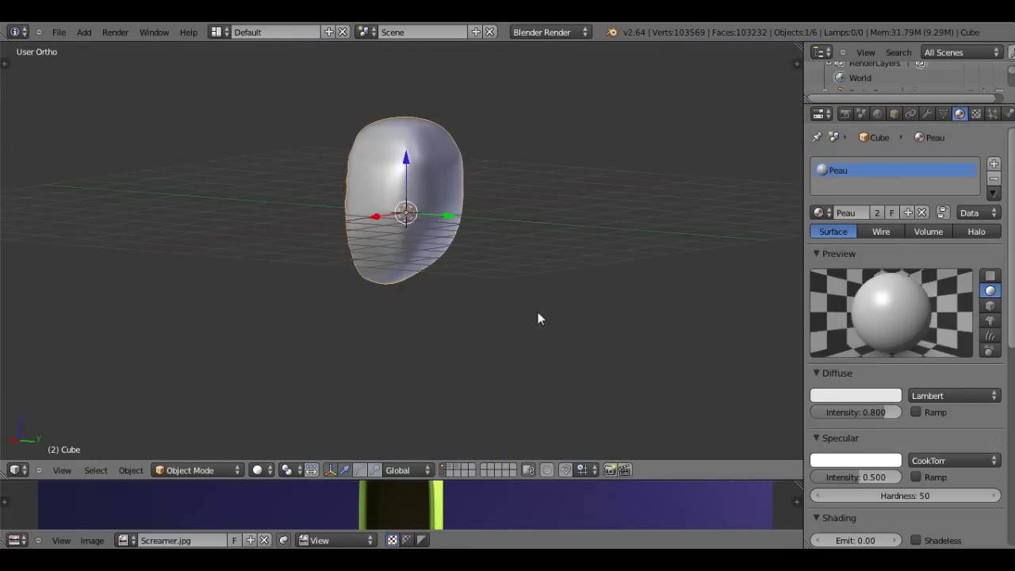
- Switch to the Right Ortho side view and add a Bezier curve from the Add menu
{"action": "scroll", "coordinate": [537, 313], "scroll_direction": "up", "scroll_amount": 1}
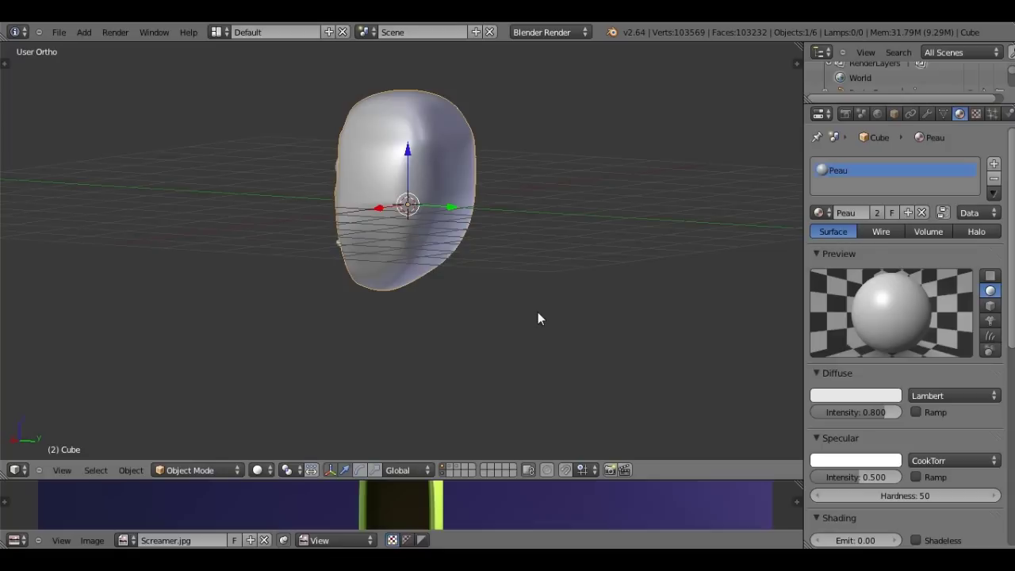
{"action": "key", "text": "KP_3"}
{"action": "middle_click_drag", "start_coordinate": [328, 293], "coordinate": [387, 180], "text": "shift"}
{"action": "key", "text": "shift+a"}
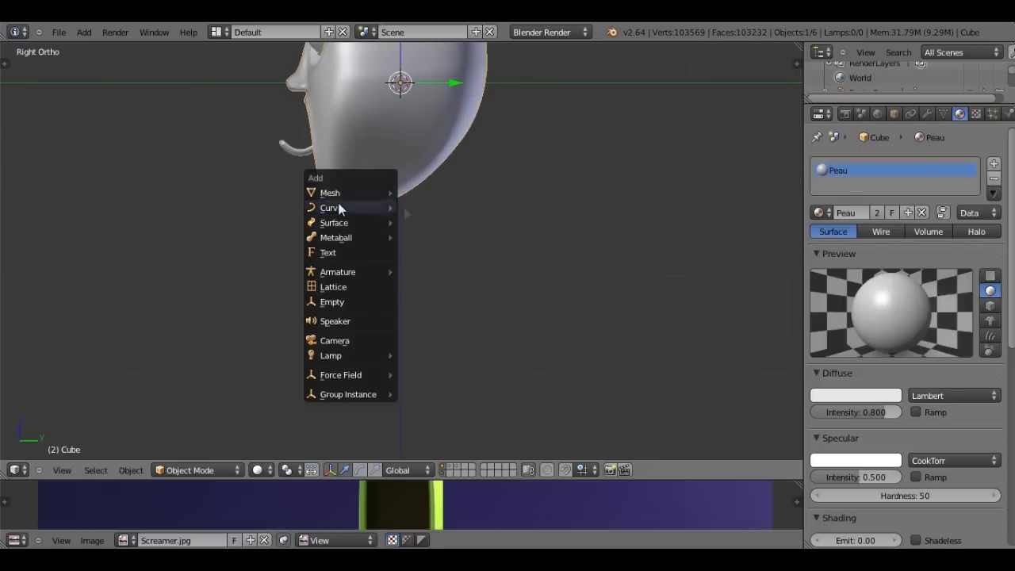
{"action": "mouse_move", "coordinate": [331, 208]}
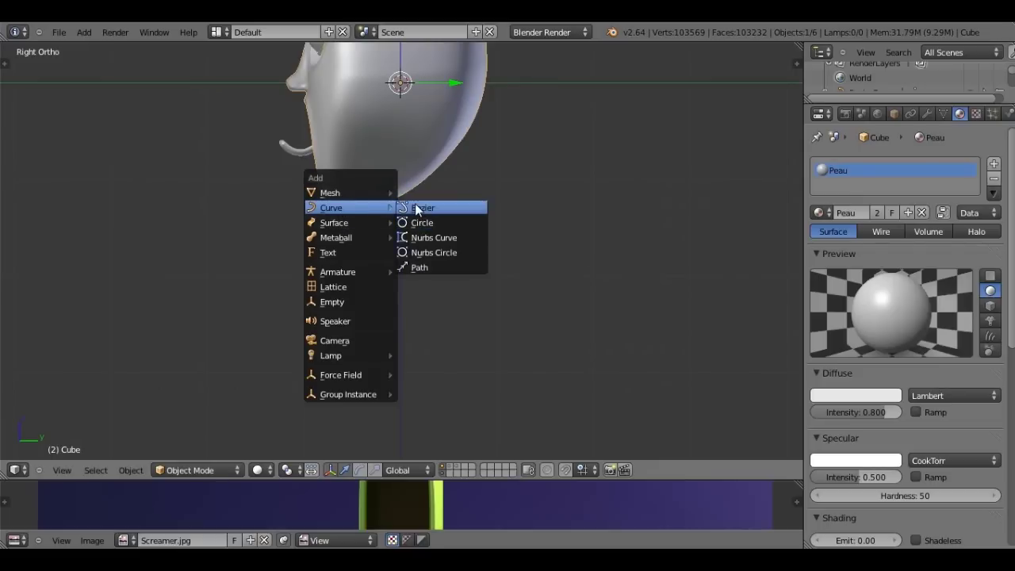
{"action": "left_click", "coordinate": [416, 209]}
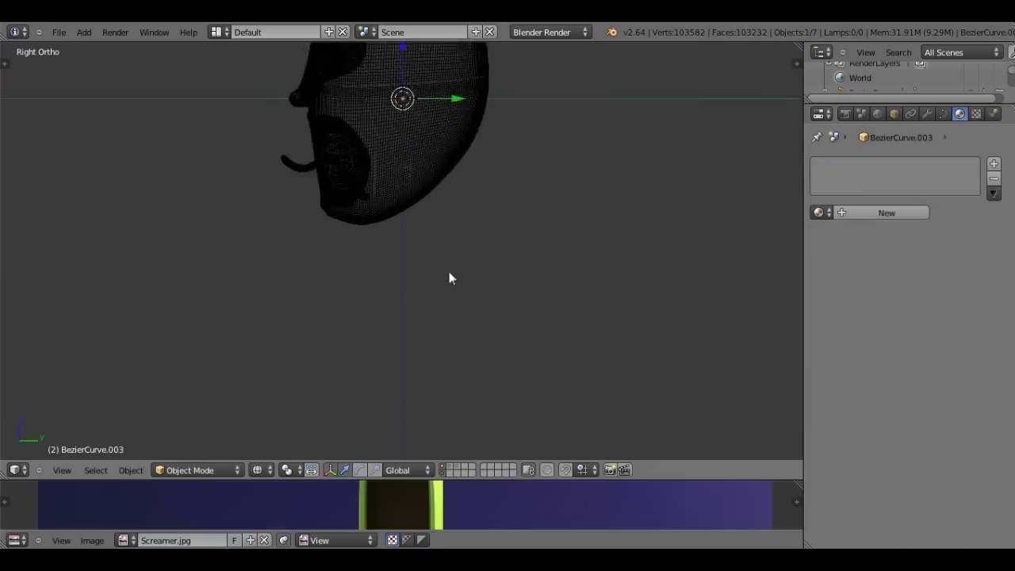
- Rotate the new Bezier curve 90° on X and 90° on Z, then move it below the head
{"action": "middle_click_drag", "start_coordinate": [448, 246], "coordinate": [449, 281], "text": "shift"}
{"action": "scroll", "coordinate": [449, 280], "scroll_direction": "up", "scroll_amount": 2}
{"action": "scroll", "coordinate": [478, 252], "scroll_direction": "down", "scroll_amount": 1}
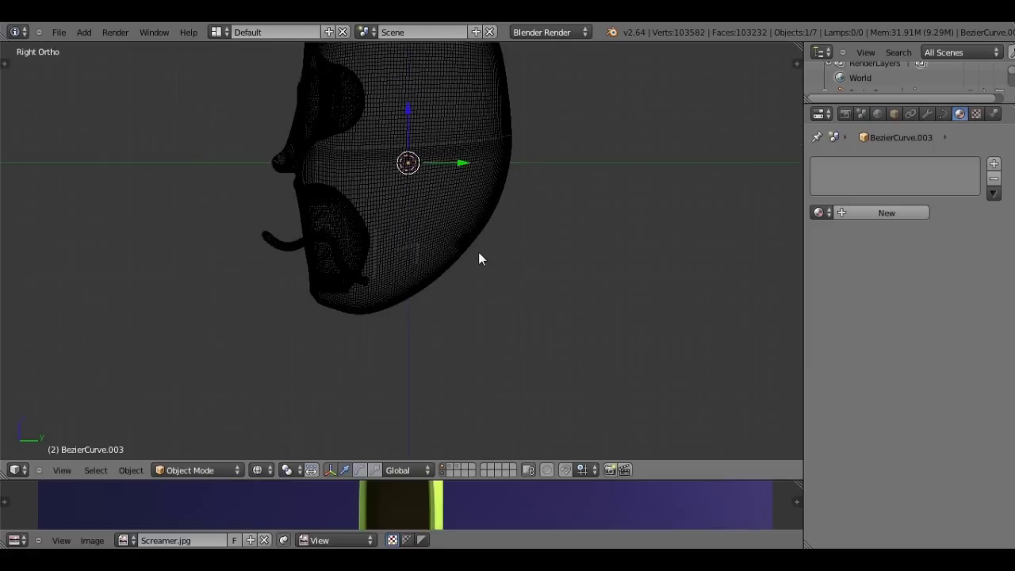
{"action": "type", "text": "rx90"}
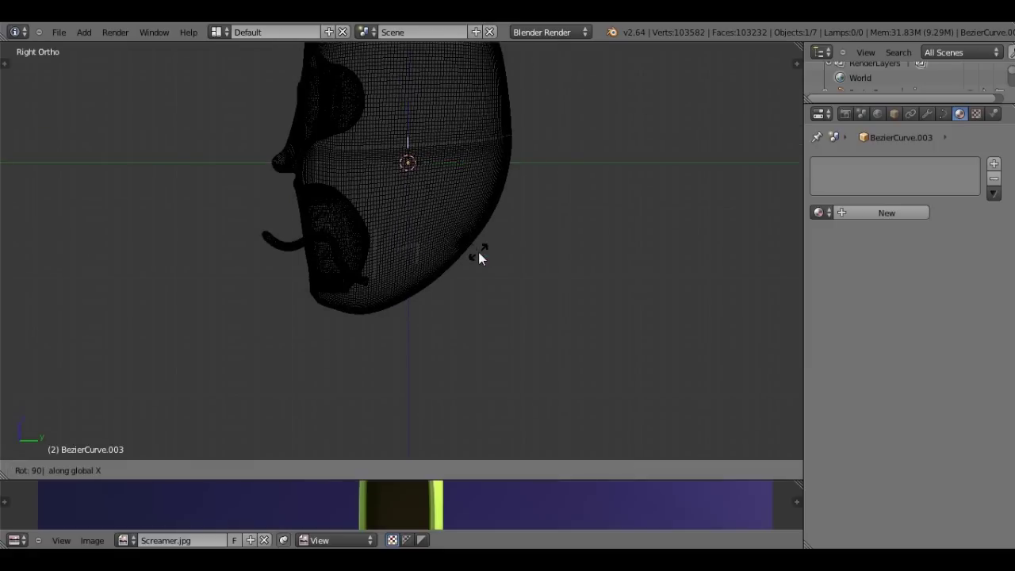
{"action": "key", "text": "Return"}
{"action": "type", "text": "rz9"}
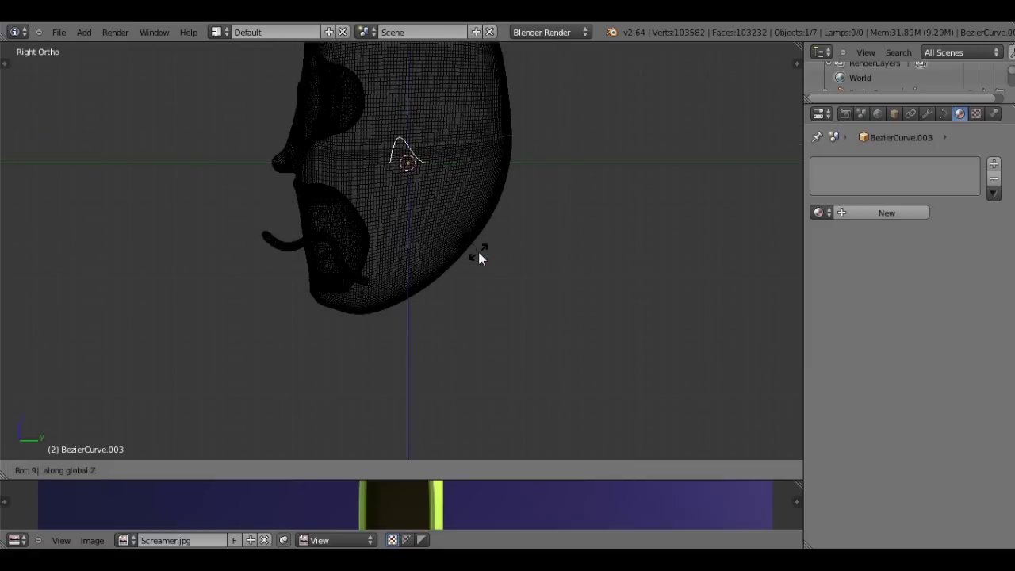
{"action": "type", "text": "0"}
{"action": "key", "text": "Return"}
{"action": "key", "text": "Tab"}
{"action": "key", "text": "g"}
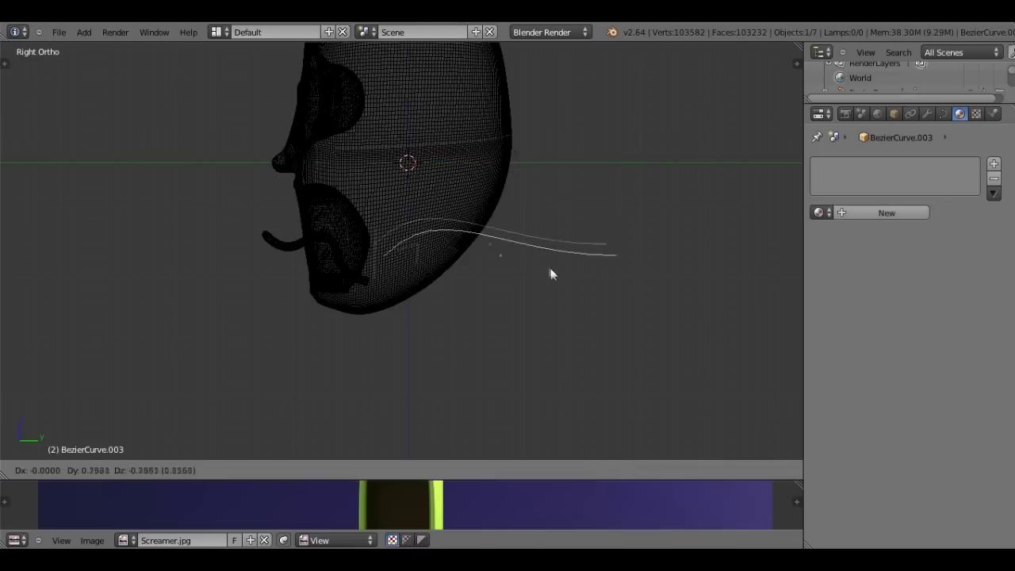
{"action": "left_click", "coordinate": [554, 277]}
- Place the curve's top point under the chin and the bottom endpoint far below, tilting both handles
{"action": "key", "text": "Tab"}
{"action": "key", "text": "g"}
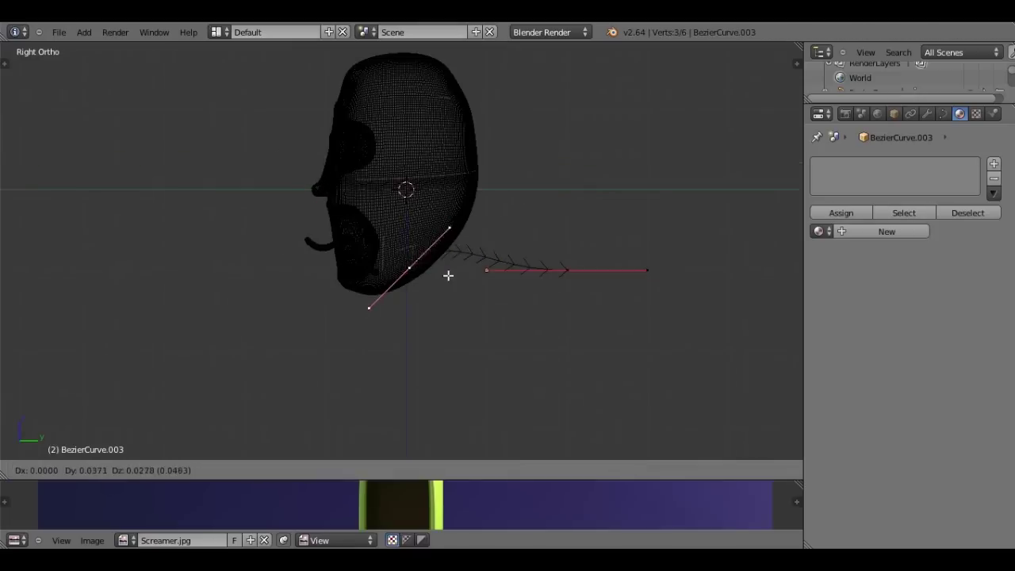
{"action": "left_click", "coordinate": [457, 267]}
{"action": "key", "text": "r"}
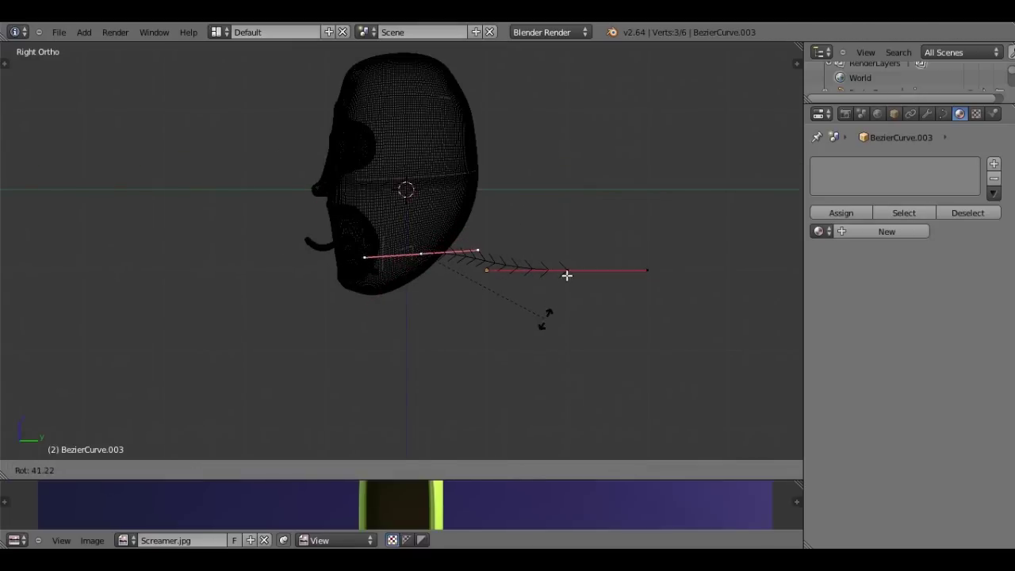
{"action": "left_click", "coordinate": [566, 275]}
{"action": "scroll", "coordinate": [566, 275], "scroll_direction": "down", "scroll_amount": 3}
{"action": "key", "text": "g"}
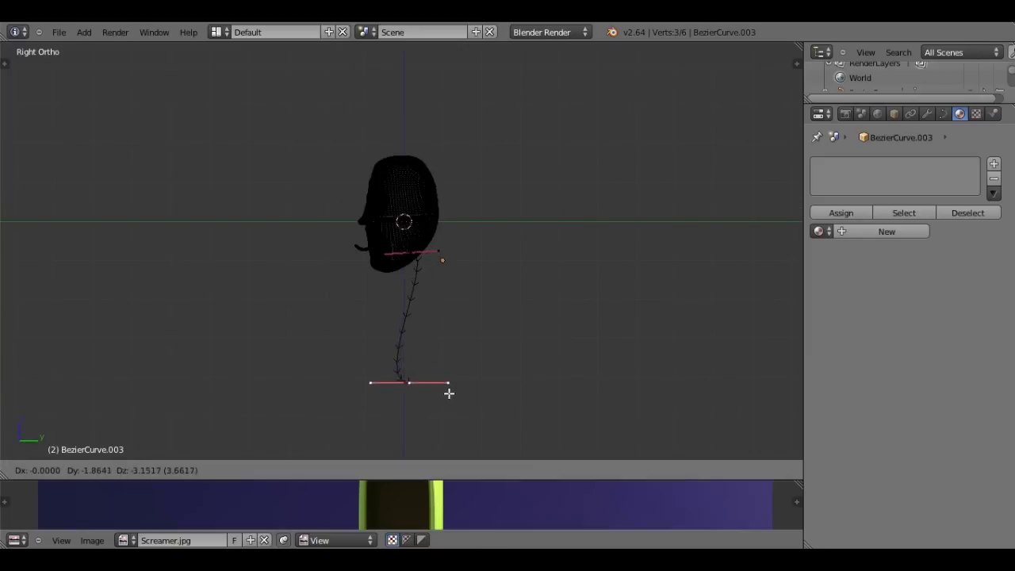
{"action": "left_click", "coordinate": [446, 389]}
{"action": "key", "text": "r"}
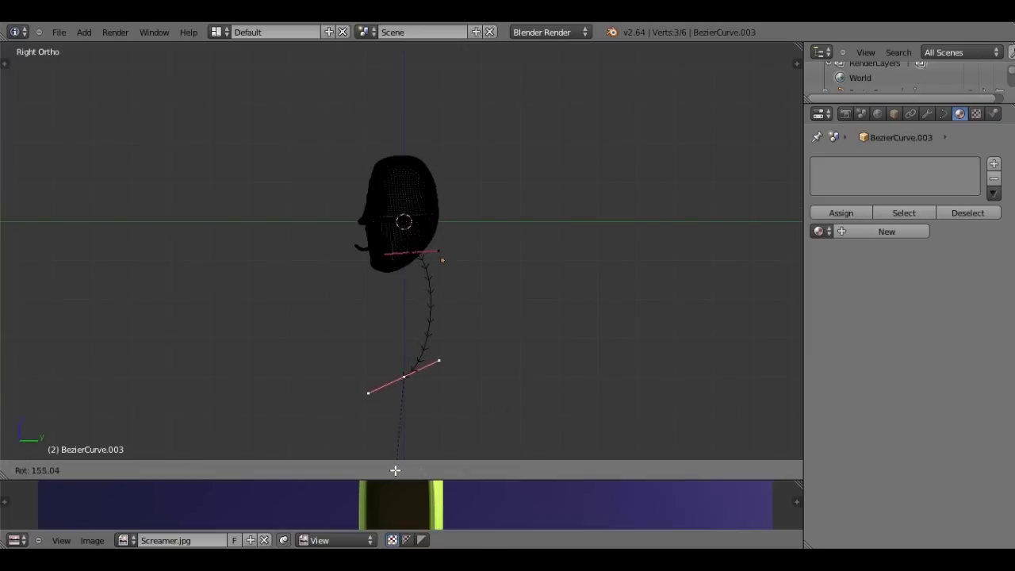
{"action": "left_click", "coordinate": [424, 460]}
- Reposition the bottom endpoint, including a 0.6 move along Y in isolated view
{"action": "key", "text": "f"}
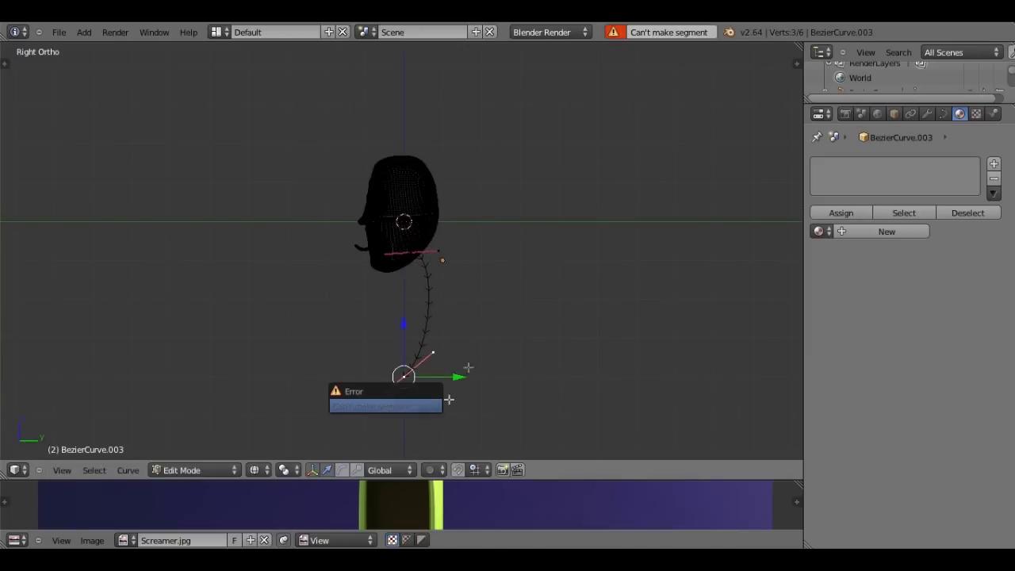
{"action": "key", "text": "g"}
{"action": "left_click", "coordinate": [460, 337]}
{"action": "key", "text": "g"}
{"action": "left_click", "coordinate": [510, 376]}
{"action": "scroll", "coordinate": [460, 373], "scroll_direction": "up", "scroll_amount": 2}
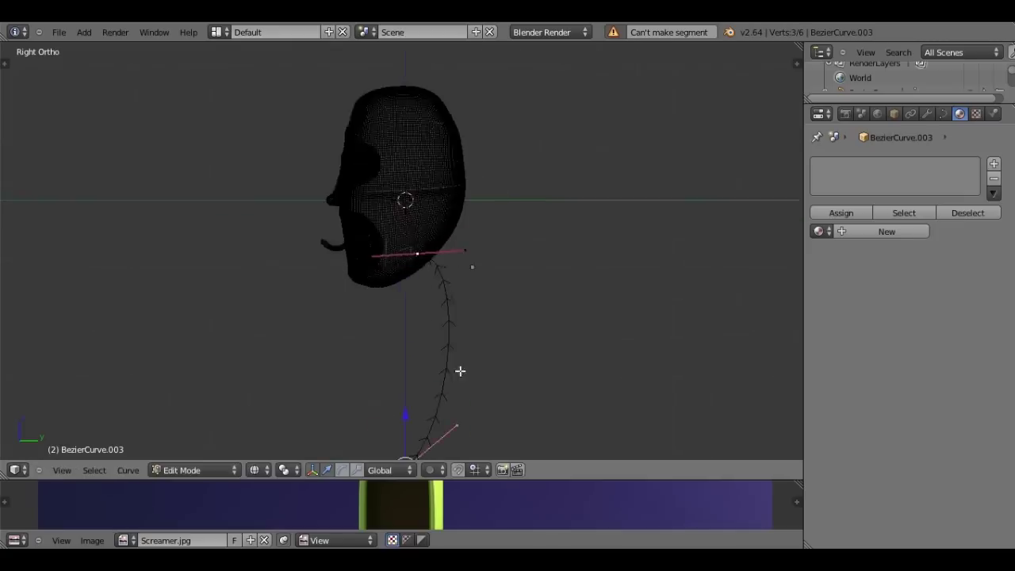
{"action": "key", "text": "KP_Divide"}
{"action": "key", "text": "g"}
{"action": "key", "text": "y"}
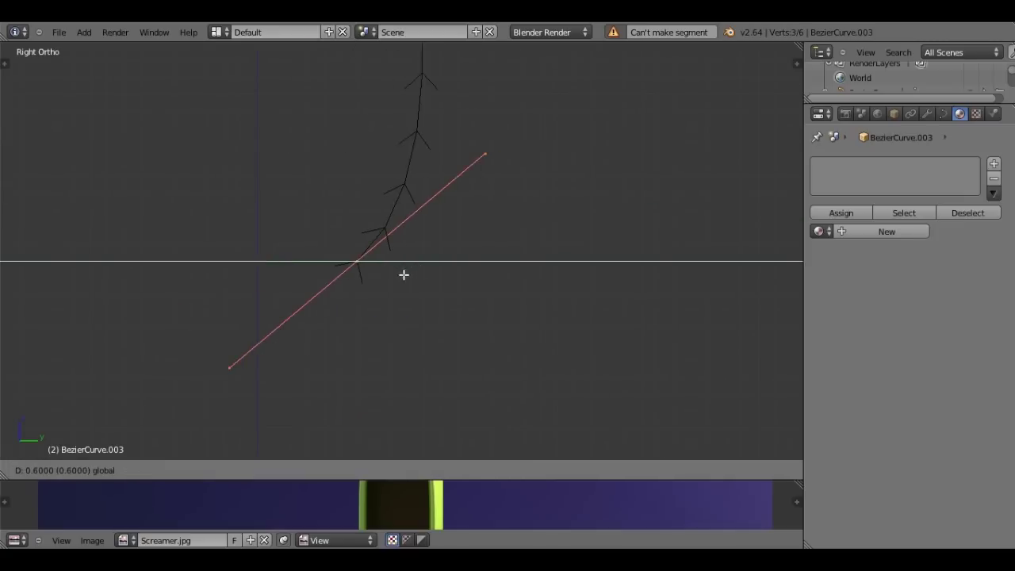
{"action": "left_click", "coordinate": [398, 275]}
{"action": "key", "text": "KP_Divide"}
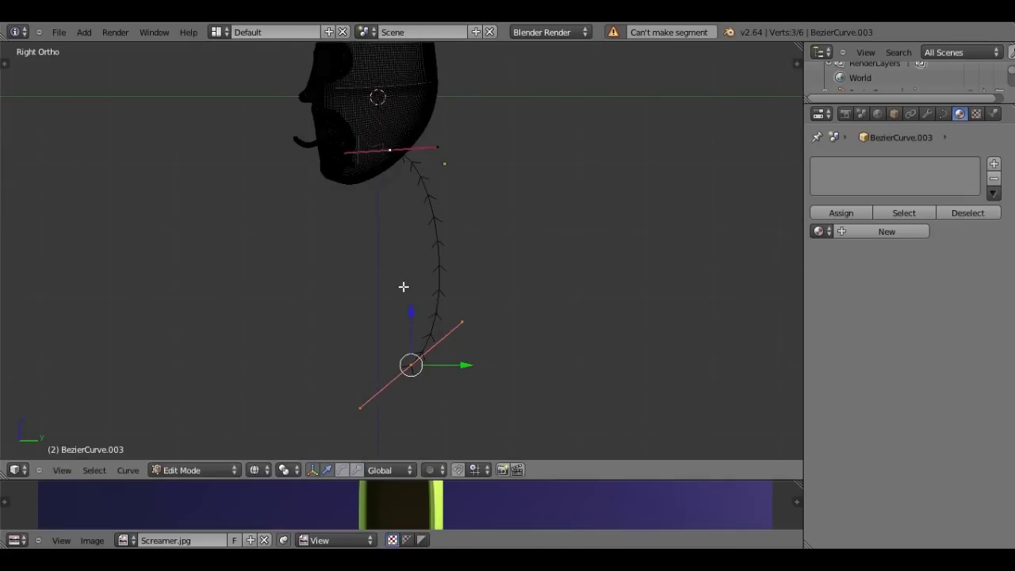
{"action": "scroll", "coordinate": [404, 286], "scroll_direction": "down", "scroll_amount": 2}
- Subdivide the curve and push the new midpoint right to bend the neck
{"action": "key", "text": "w"}
{"action": "left_click", "coordinate": [392, 188]}
{"action": "key", "text": "g"}
{"action": "left_click", "coordinate": [471, 230]}
{"action": "key", "text": "r"}
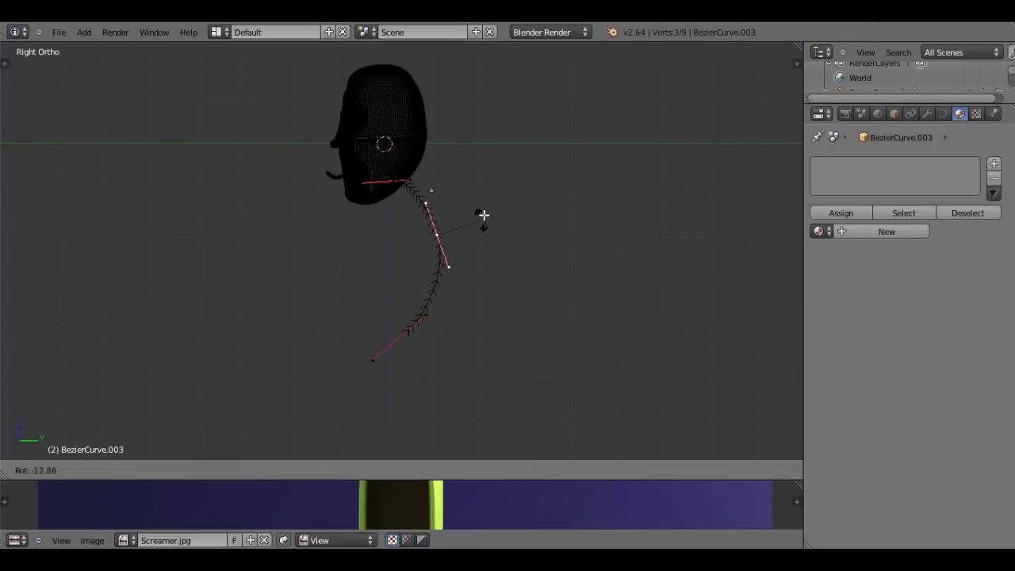
{"action": "left_click", "coordinate": [484, 215]}
{"action": "key", "text": "g"}
{"action": "left_click", "coordinate": [508, 185]}
- Leave Edit Mode, switch to solid shading, and move to an empty layer
{"action": "key", "text": "Tab"}
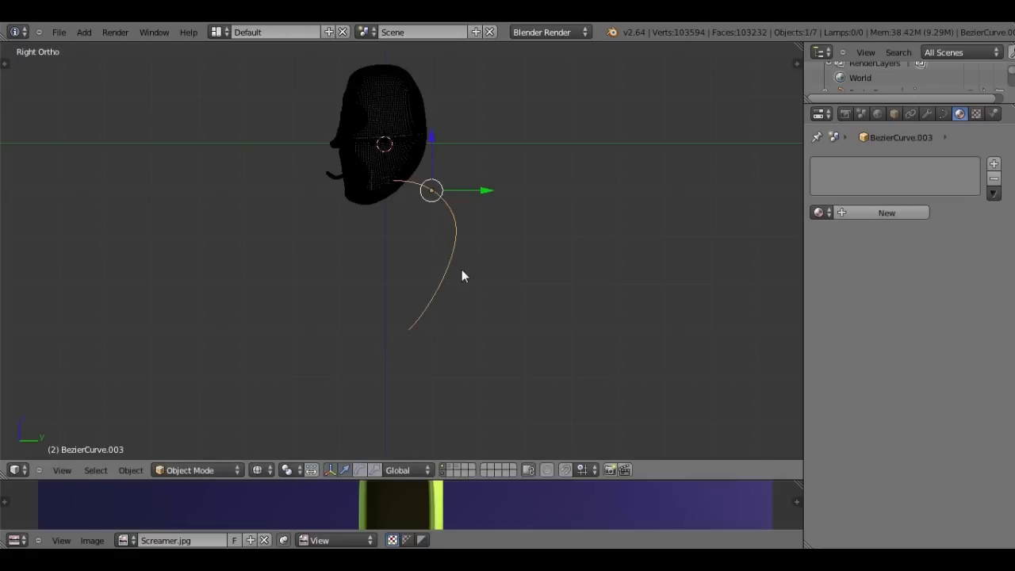
{"action": "key", "text": "z"}
{"action": "left_click", "coordinate": [453, 467]}
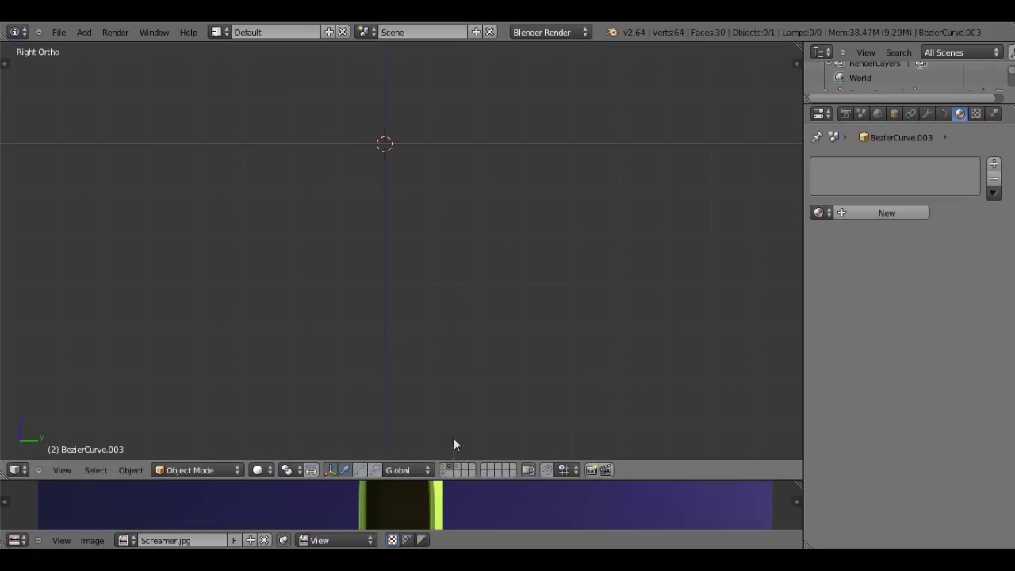
- Show the spare layer's object, frame it, and switch to top view
{"action": "left_click", "coordinate": [459, 467]}
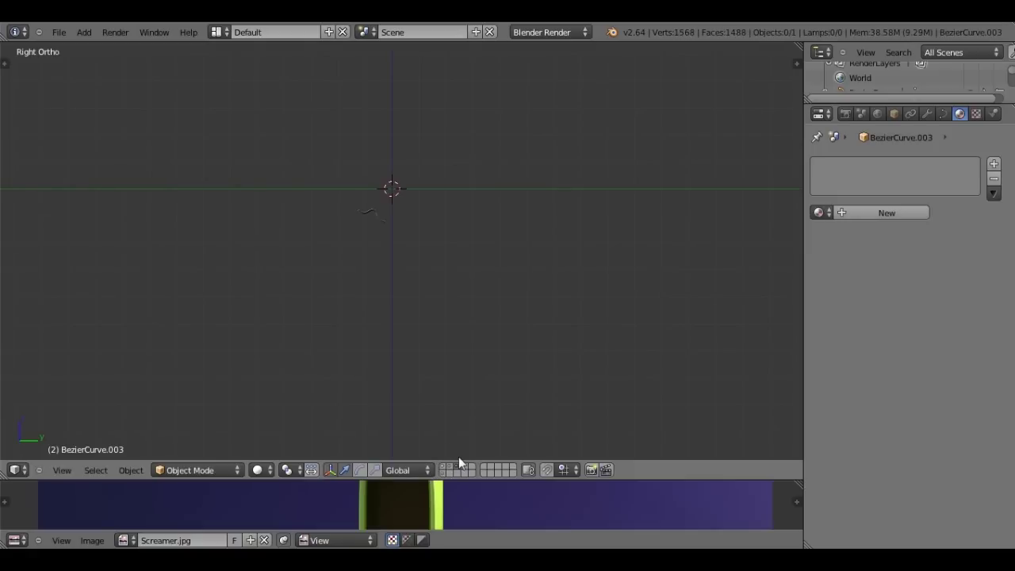
{"action": "key", "text": "4"}
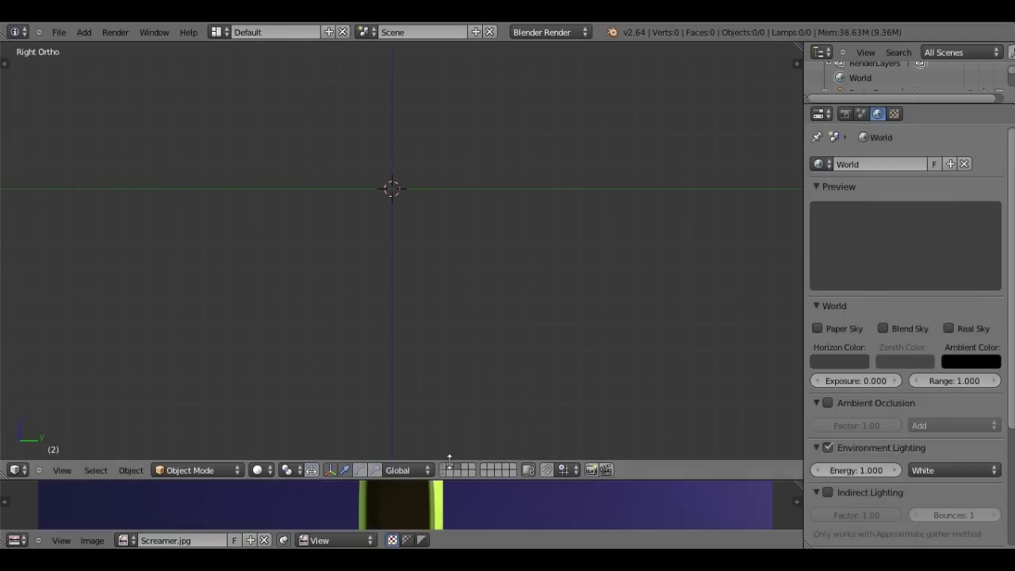
{"action": "left_click", "coordinate": [450, 469]}
{"action": "middle_click_drag", "start_coordinate": [450, 448], "coordinate": [432, 394]}
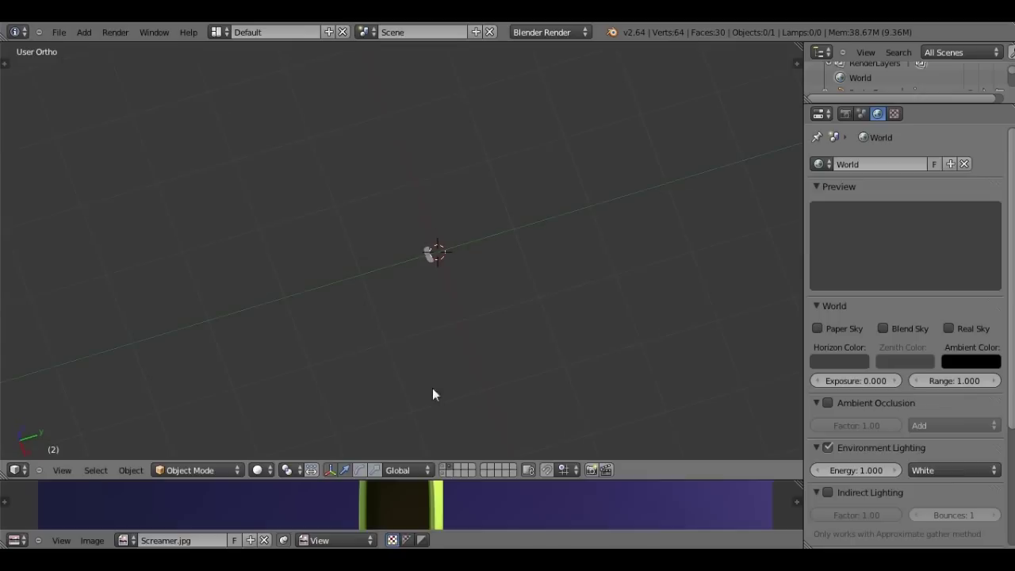
{"action": "key", "text": "a"}
{"action": "key", "text": "KP_Decimal"}
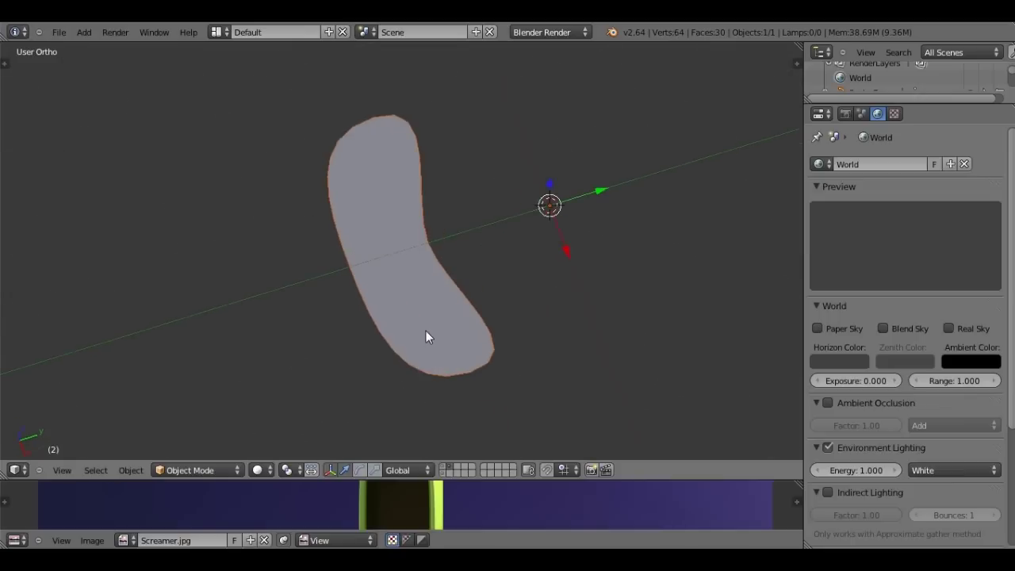
{"action": "key", "text": "KP_7"}
- Add a Bezier circle, make it 2D, and set its Preview U resolution to 8
{"action": "key", "text": "shift+a"}
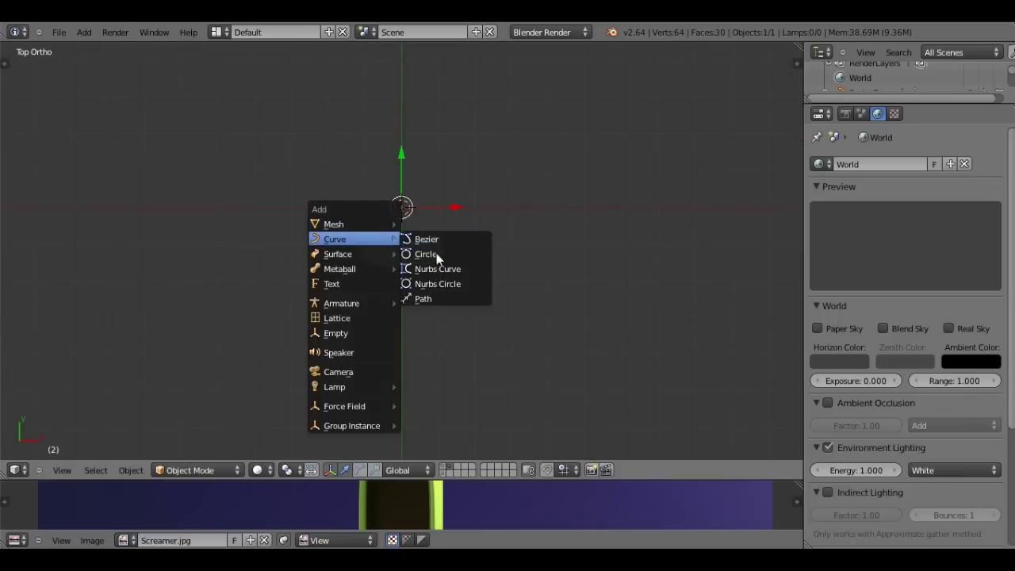
{"action": "mouse_move", "coordinate": [334, 239]}
{"action": "left_click", "coordinate": [436, 253]}
{"action": "scroll", "coordinate": [436, 253], "scroll_direction": "down", "scroll_amount": 4}
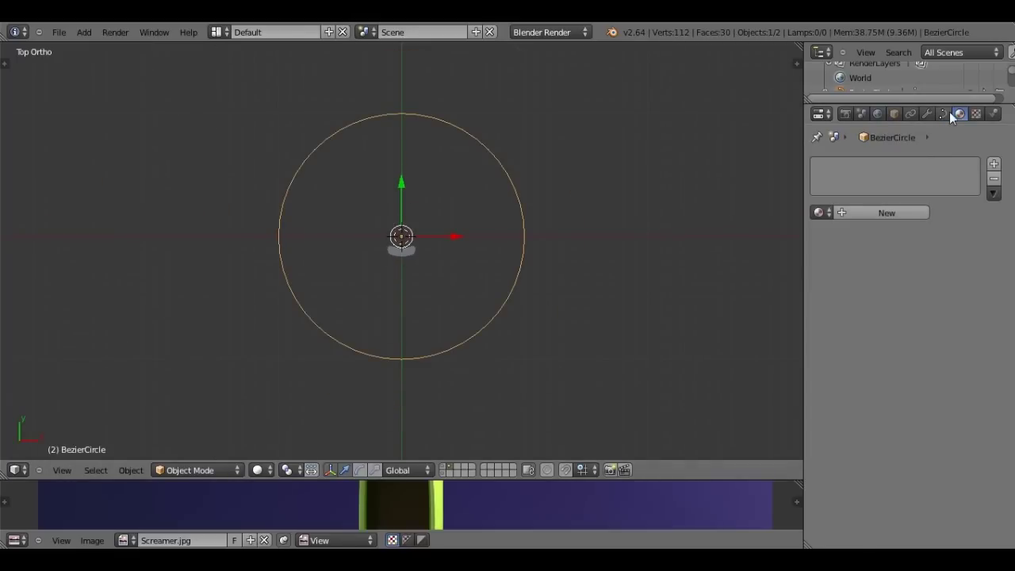
{"action": "left_click", "coordinate": [943, 113]}
{"action": "left_click", "coordinate": [881, 208]}
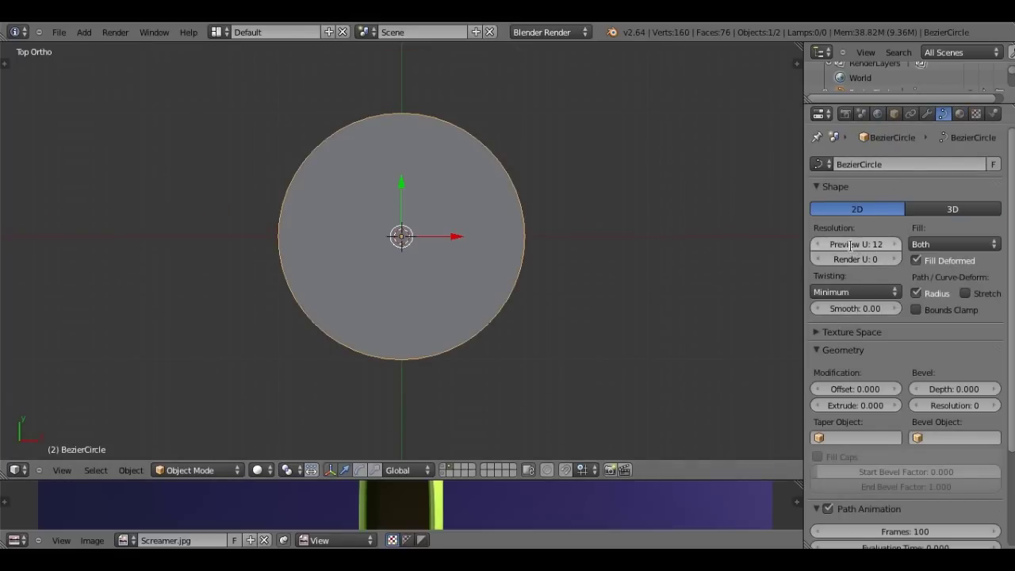
{"action": "key", "text": "Return"}
{"action": "key", "text": "s"}
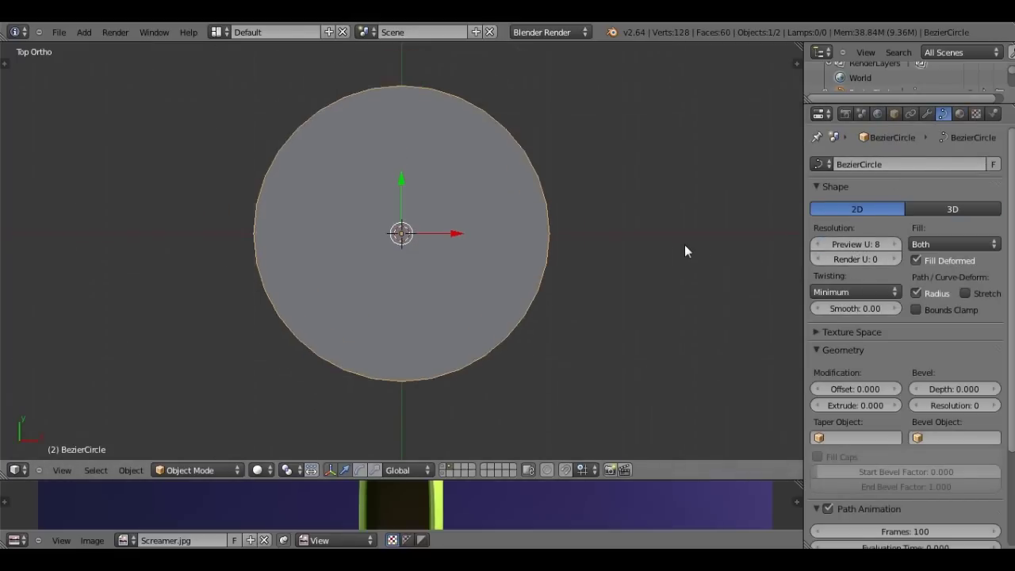
{"action": "key", "text": "Escape"}
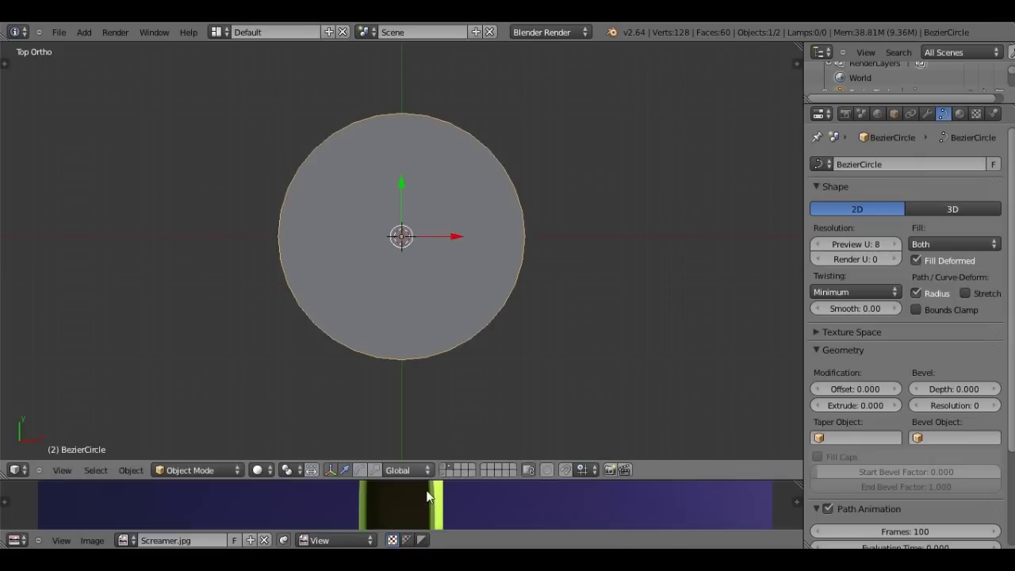
- Switch the visible layers back to the one holding the screaming head
{"action": "left_click", "coordinate": [442, 473], "text": "shift"}
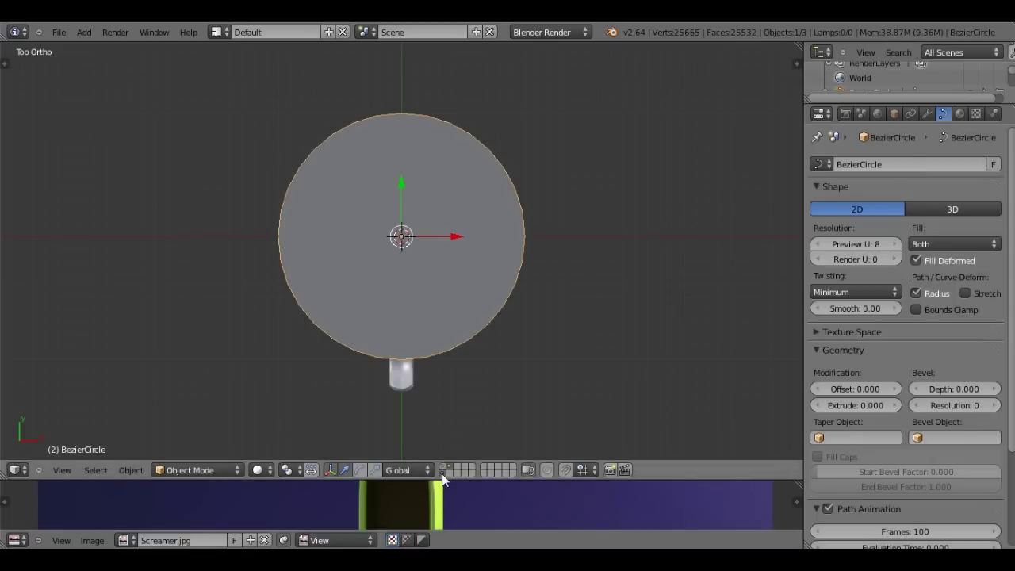
{"action": "left_click", "coordinate": [442, 473]}
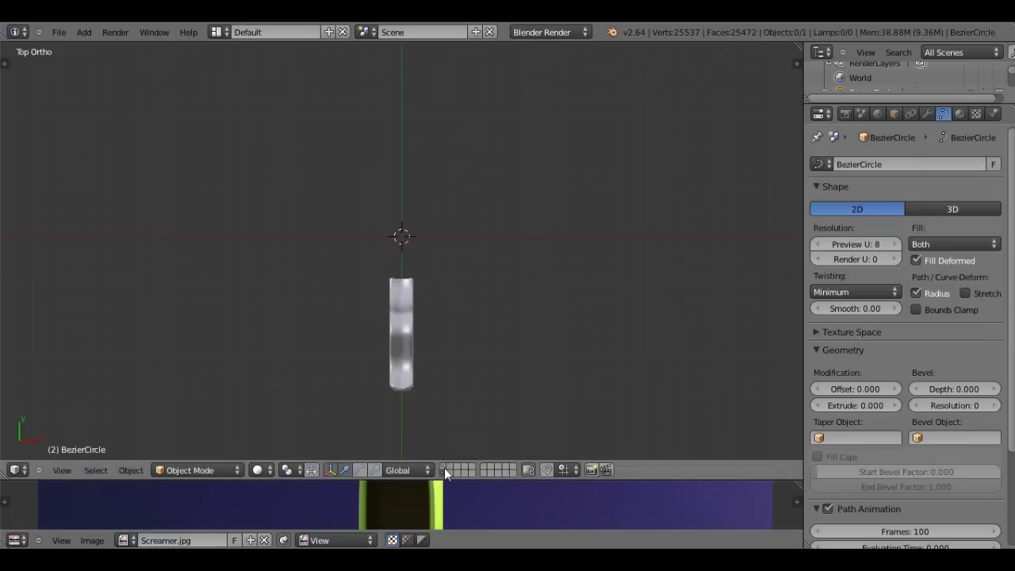
{"action": "left_click", "coordinate": [444, 470]}
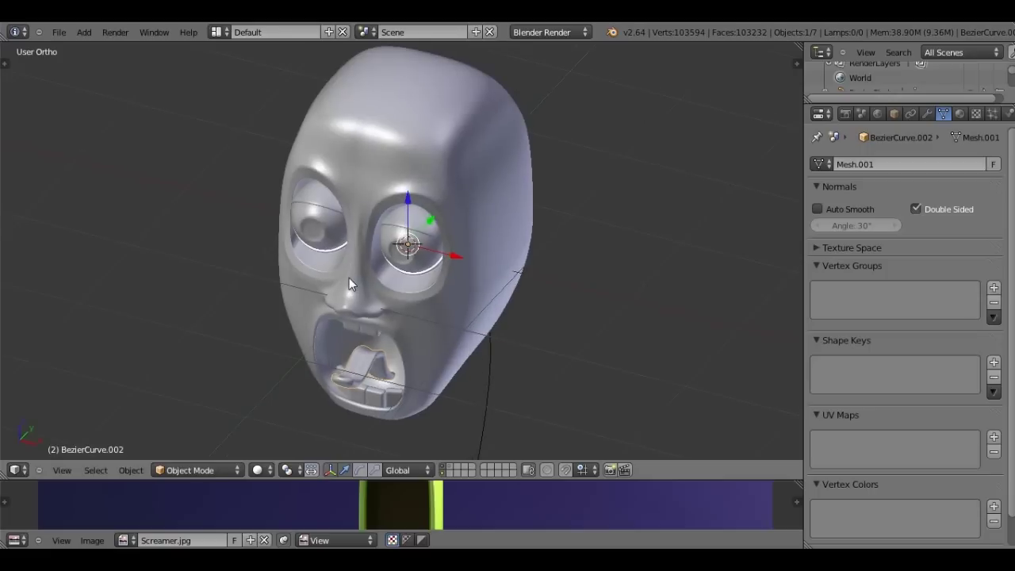
- Cancel the stray move and show the head layer together with the circle layer
{"action": "key", "text": "g"}
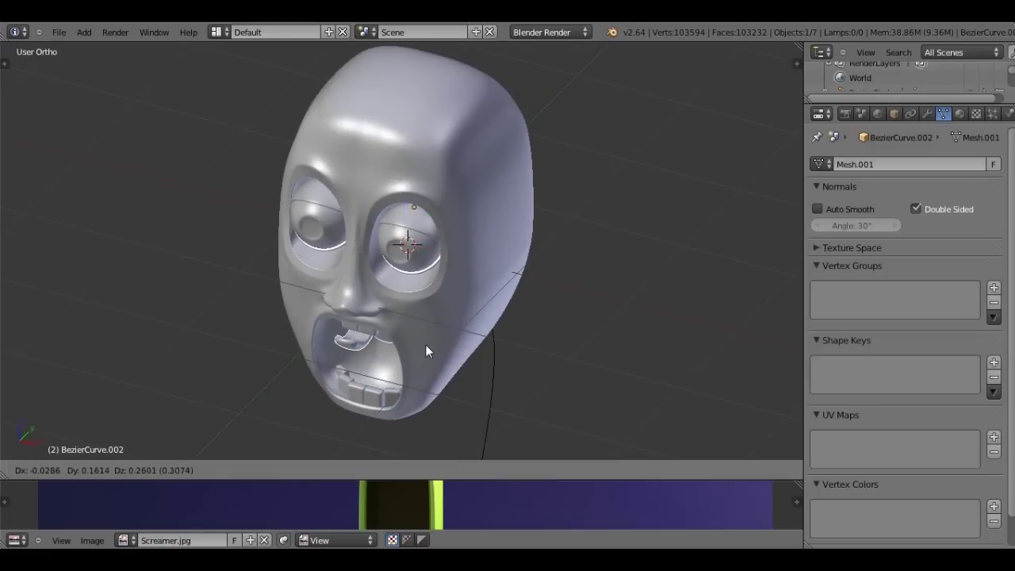
{"action": "right_click", "coordinate": [425, 344]}
{"action": "key", "text": "m"}
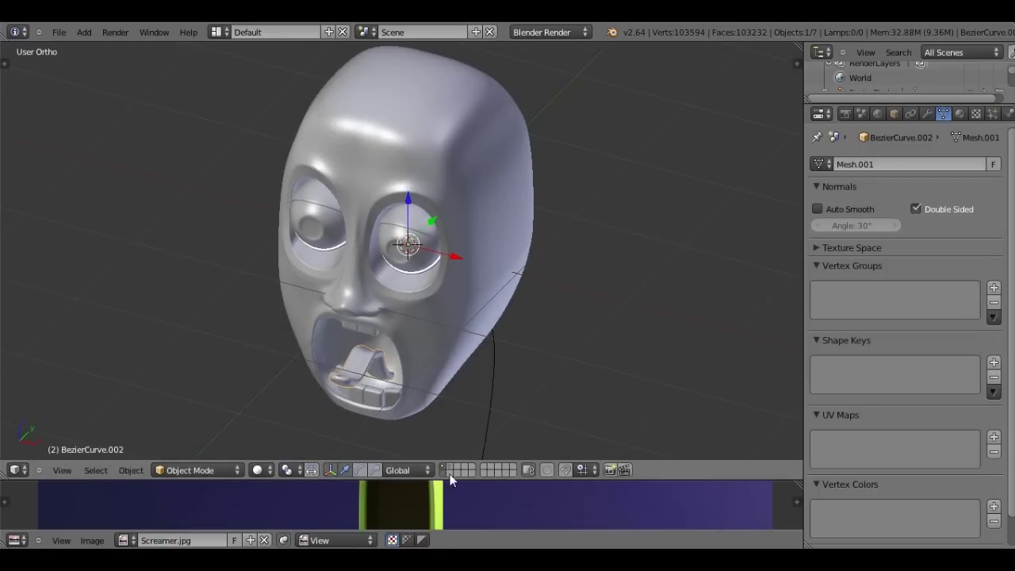
{"action": "left_click", "coordinate": [449, 467]}
{"action": "left_click", "coordinate": [443, 466], "text": "shift"}
- Set BezierCurve.003's Bevel Object to BezierCircle, sweeping a tube under the head
{"action": "right_click", "coordinate": [453, 419]}
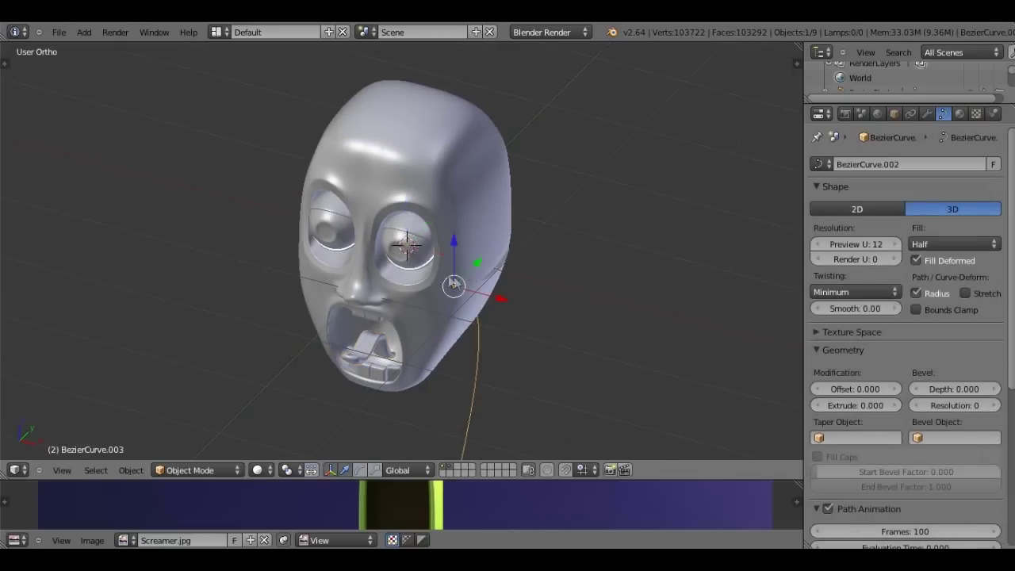
{"action": "middle_click_drag", "start_coordinate": [453, 428], "coordinate": [454, 473]}
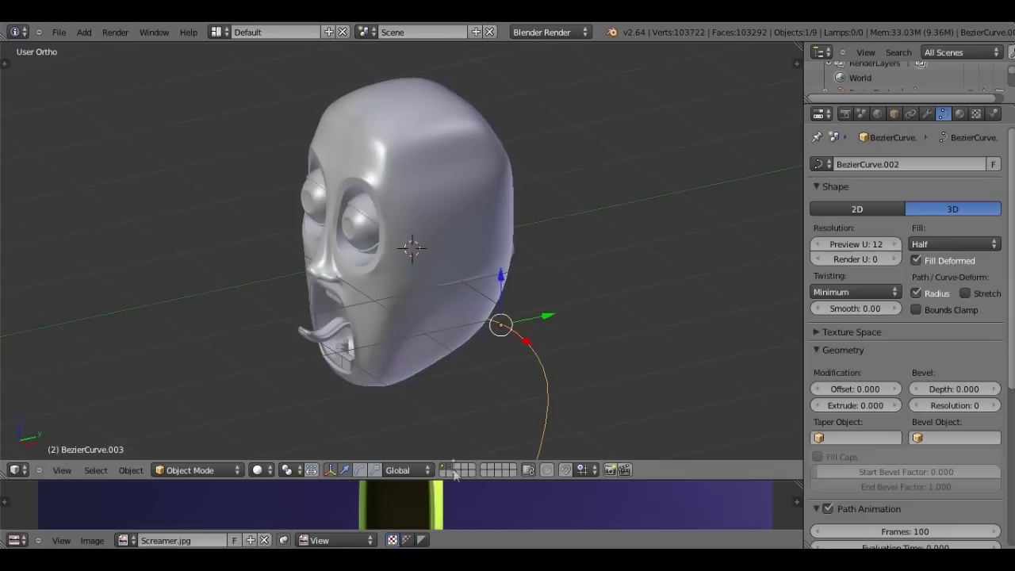
{"action": "left_click", "coordinate": [935, 437]}
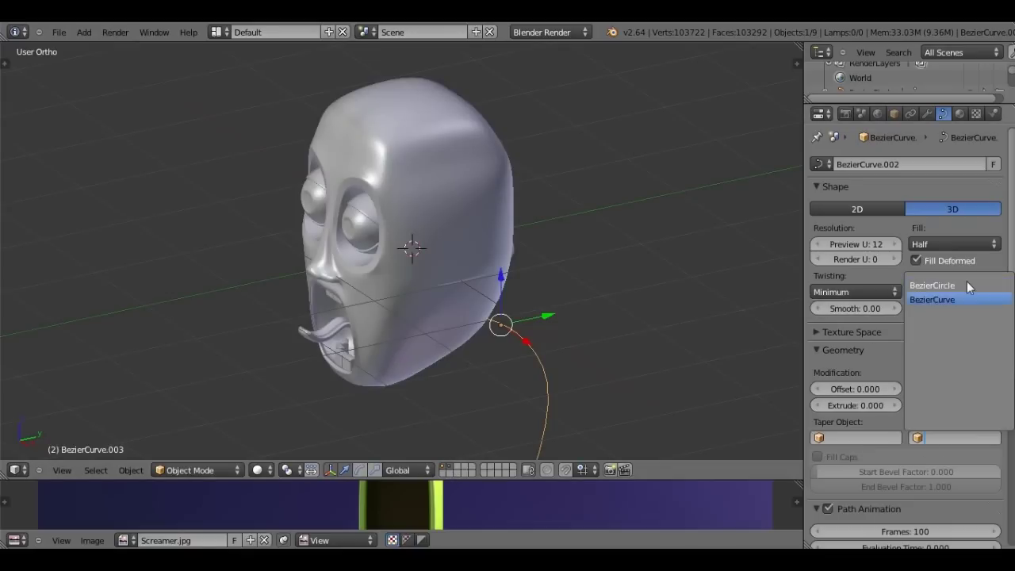
{"action": "left_click", "coordinate": [967, 283]}
{"action": "mouse_move", "coordinate": [535, 362]}
{"action": "middle_mouse_down"}
{"action": "mouse_move", "coordinate": [435, 367]}
{"action": "mouse_move", "coordinate": [437, 300]}
{"action": "middle_mouse_up"}
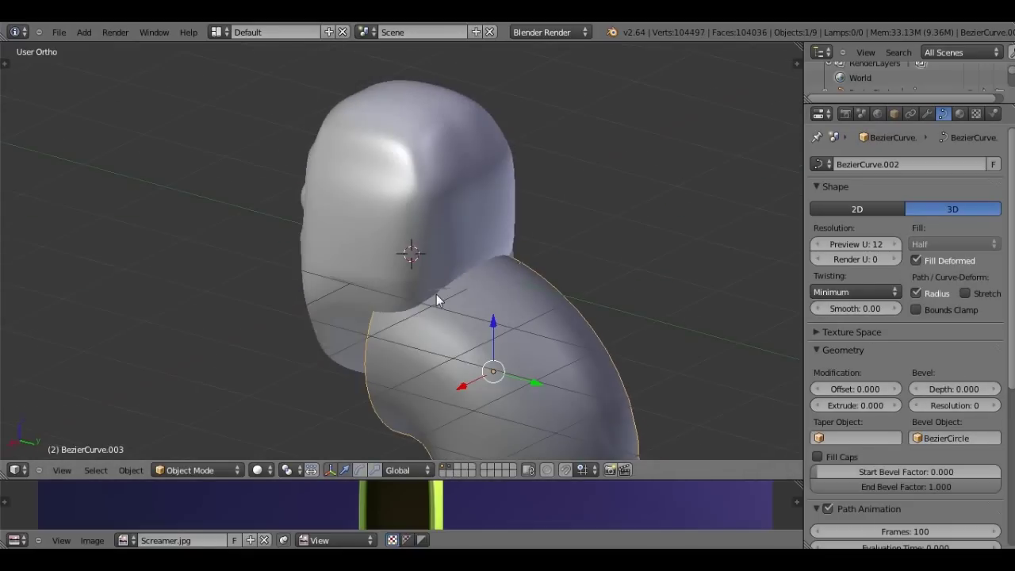
- Select the BezierCircle and enter its Edit Mode
{"action": "right_click", "coordinate": [438, 300]}
{"action": "scroll", "coordinate": [436, 294], "scroll_direction": "down", "scroll_amount": 2}
{"action": "scroll", "coordinate": [436, 294], "scroll_direction": "down", "scroll_amount": 3}
{"action": "scroll", "coordinate": [566, 304], "scroll_direction": "down", "scroll_amount": 2}
{"action": "key", "text": "Tab"}
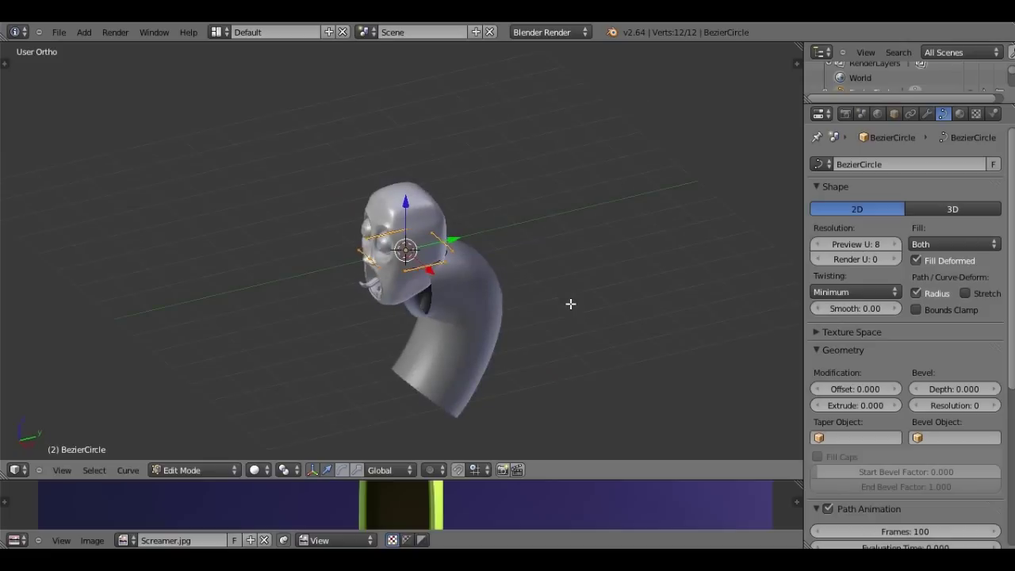
- Shrink the bevel circle to thin the neck tube, checking it in side view
{"action": "key", "text": "s"}
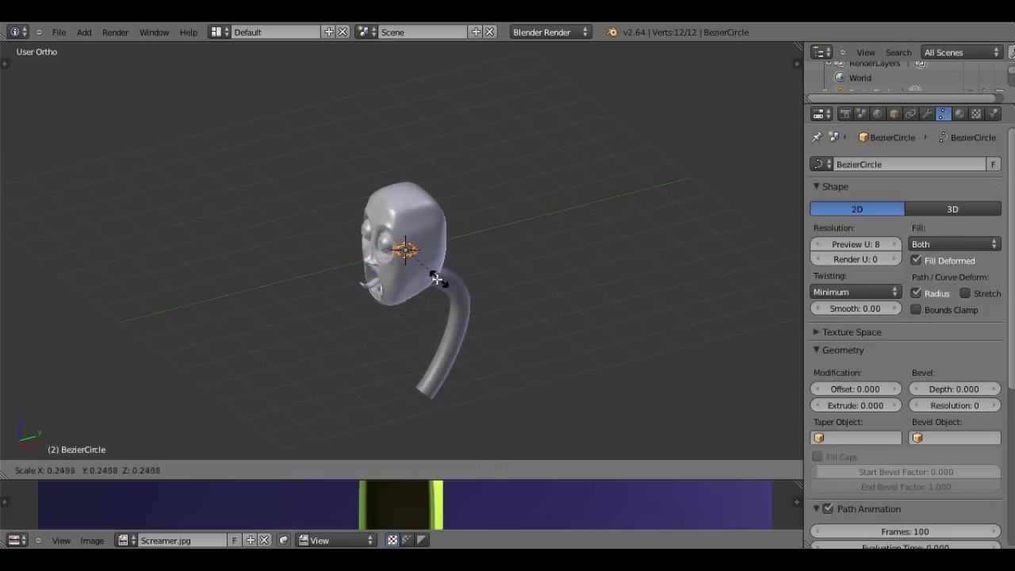
{"action": "left_click", "coordinate": [428, 277]}
{"action": "key", "text": "KP_3"}
{"action": "middle_click_drag", "start_coordinate": [457, 362], "coordinate": [440, 205], "text": "shift"}
{"action": "key", "text": "s"}
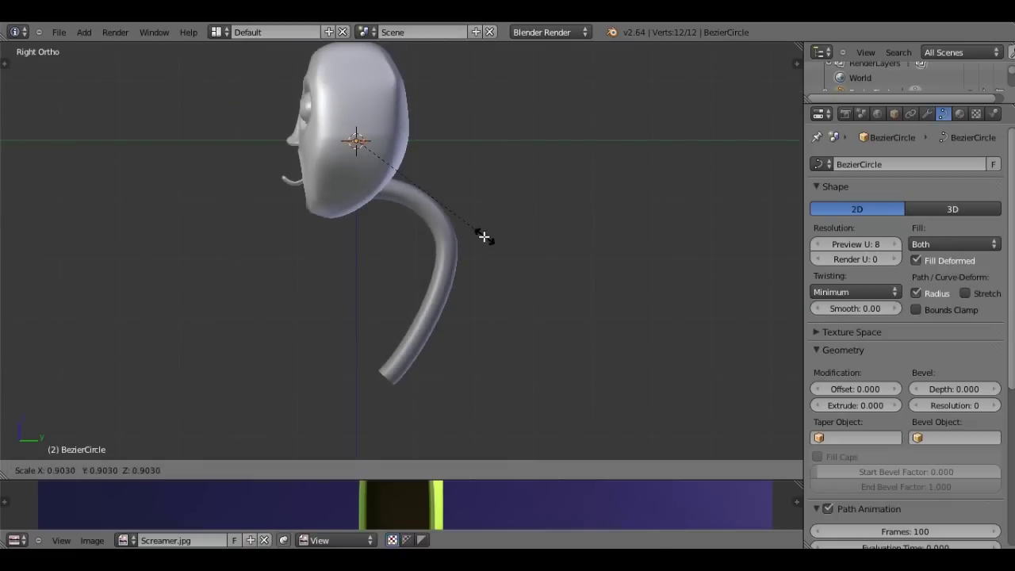
{"action": "left_click", "coordinate": [410, 354]}
- Rotate the neck curve's end point, then rotate and scale the middle point's handles
{"action": "right_click", "coordinate": [378, 381]}
{"action": "key", "text": "Tab"}
{"action": "key", "text": "r"}
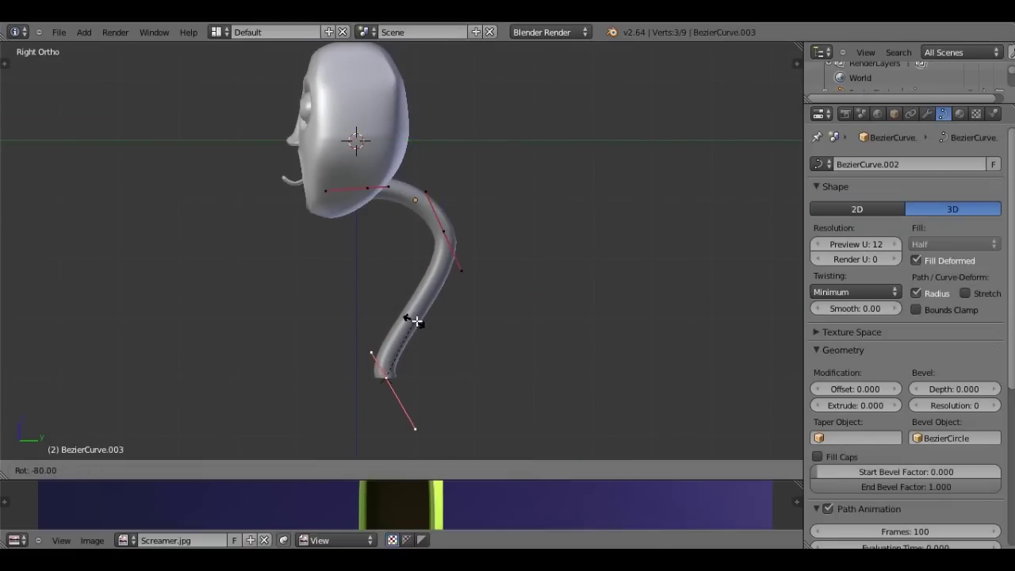
{"action": "left_click", "coordinate": [448, 202]}
{"action": "right_click", "coordinate": [444, 230]}
{"action": "key", "text": "g"}
{"action": "key", "text": "r"}
{"action": "left_click", "coordinate": [476, 250]}
{"action": "key", "text": "s"}
{"action": "left_click", "coordinate": [482, 245]}
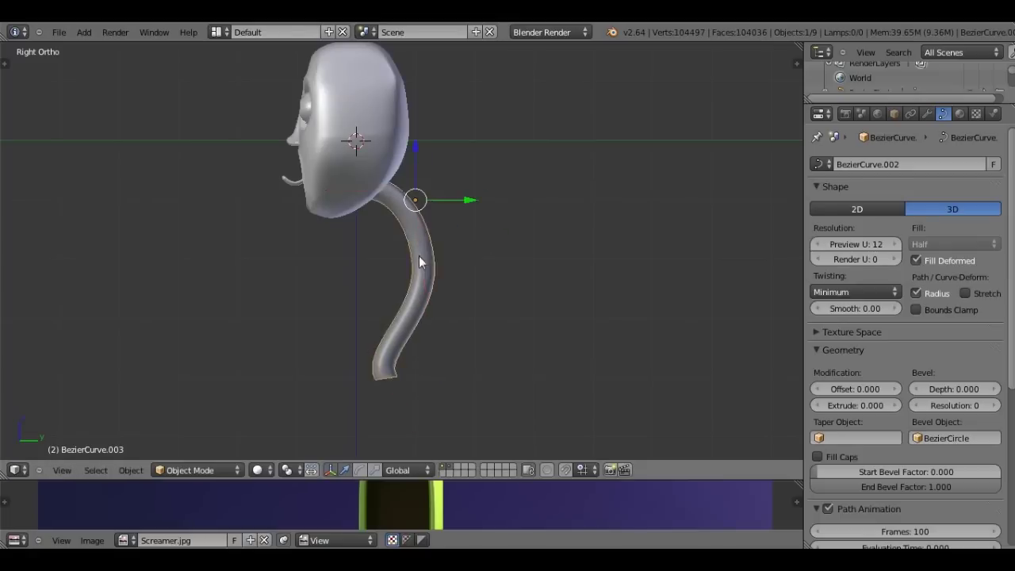
{"action": "key", "text": "Tab"}
- Set the neck curve's preview resolution to 8
{"action": "middle_click_drag", "start_coordinate": [482, 245], "coordinate": [513, 279]}
{"action": "key", "text": "KP_0"}
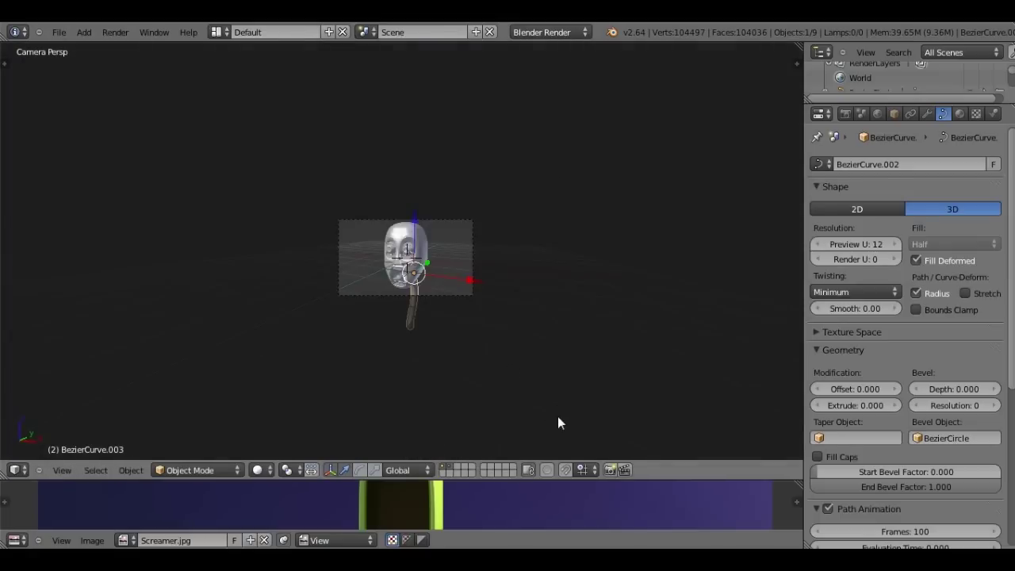
{"action": "scroll", "coordinate": [492, 389], "scroll_direction": "up", "scroll_amount": 2}
{"action": "key", "text": "KP_1"}
{"action": "mouse_move", "coordinate": [492, 389]}
{"action": "middle_mouse_down", "text": "shift"}
{"action": "mouse_move", "coordinate": [498, 245]}
{"action": "mouse_move", "coordinate": [511, 273]}
{"action": "mouse_move", "coordinate": [555, 289]}
{"action": "middle_mouse_up", "text": "shift"}
{"action": "scroll", "coordinate": [498, 245], "scroll_direction": "up", "scroll_amount": 2}
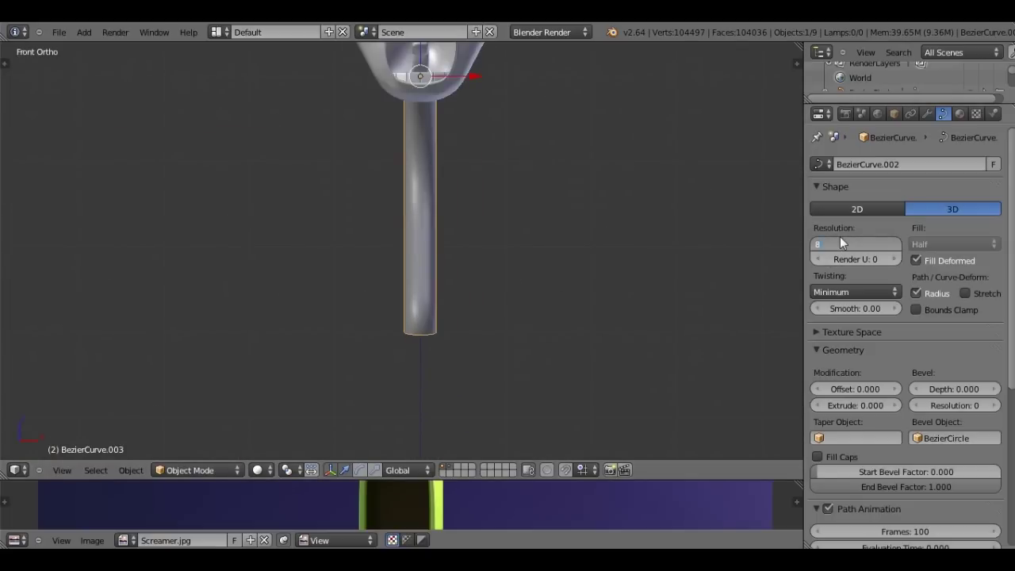
{"action": "key", "text": "Return"}
- Rotate the neck's bottom control point and move its handle to reshape the lower bend
{"action": "middle_click_drag", "start_coordinate": [138, 279], "coordinate": [356, 320]}
{"action": "scroll", "coordinate": [356, 319], "scroll_direction": "up", "scroll_amount": 3}
{"action": "key", "text": "Tab"}
{"action": "right_click", "coordinate": [388, 345]}
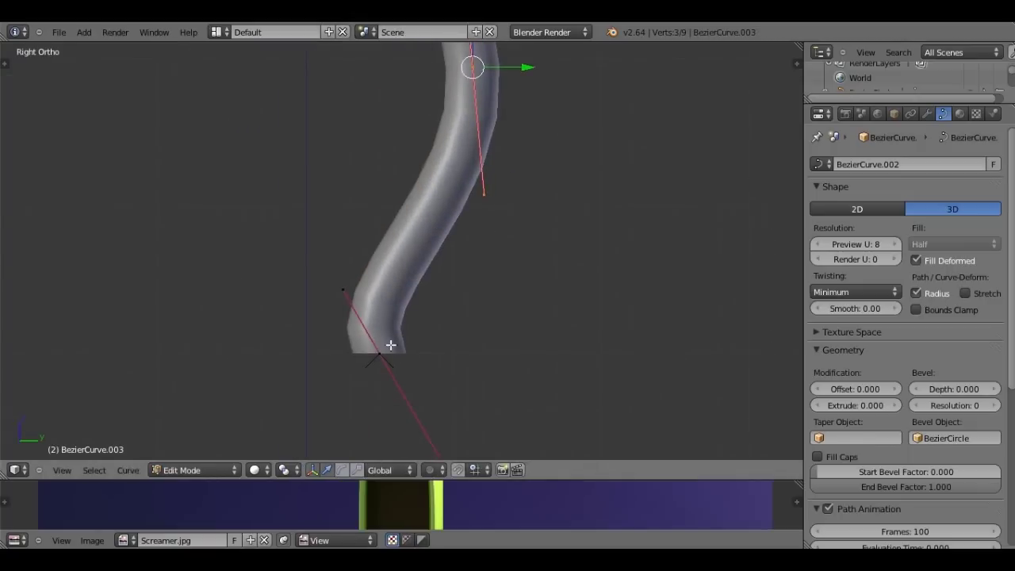
{"action": "key", "text": "r"}
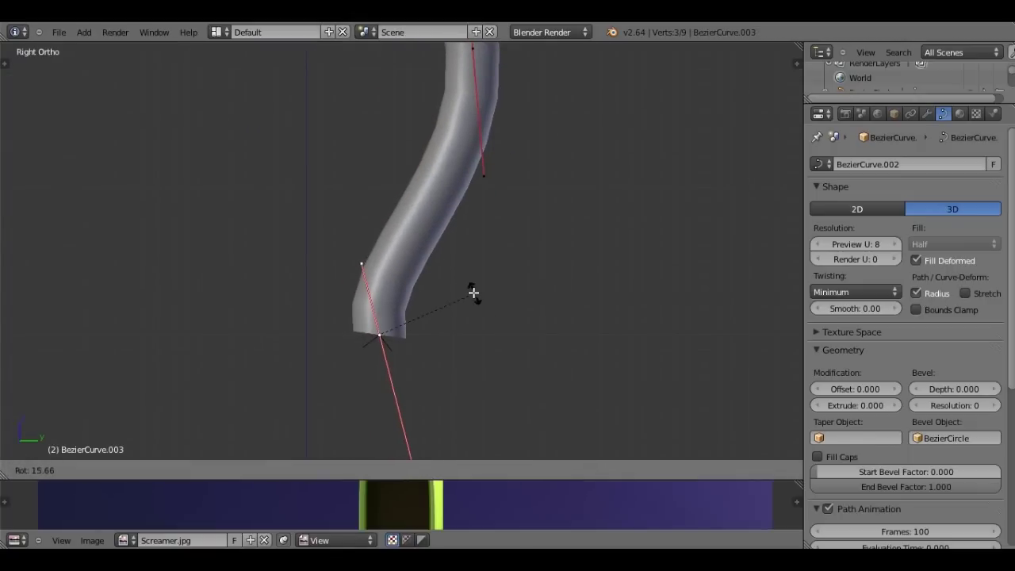
{"action": "left_click", "coordinate": [473, 293]}
{"action": "right_click", "coordinate": [362, 264]}
{"action": "key", "text": "g"}
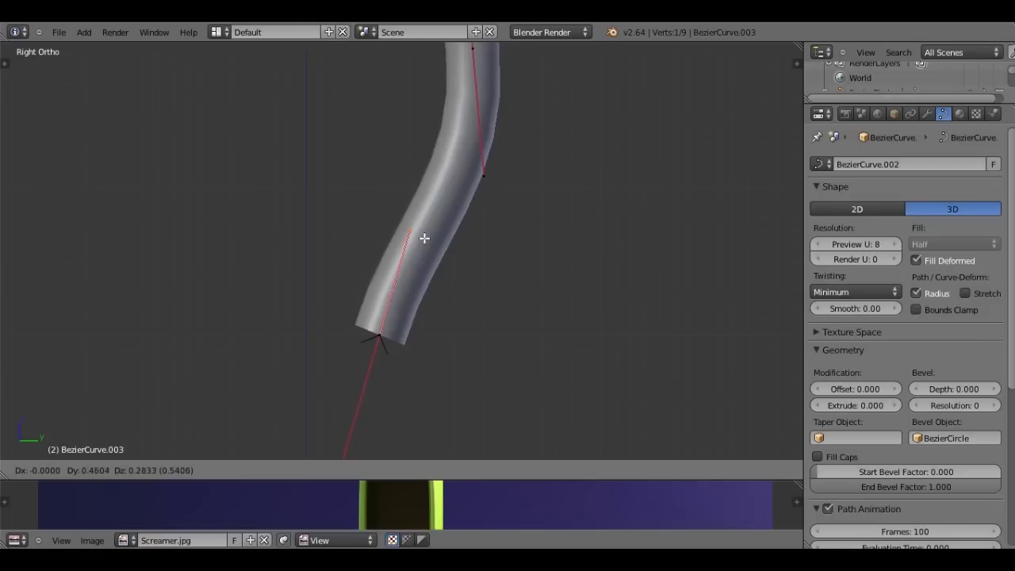
{"action": "left_click", "coordinate": [428, 263]}
{"action": "key", "text": "Tab"}
- Convert the neck curve into a mesh with Alt+C, Mesh from Curve
{"action": "key", "text": "KP_Divide"}
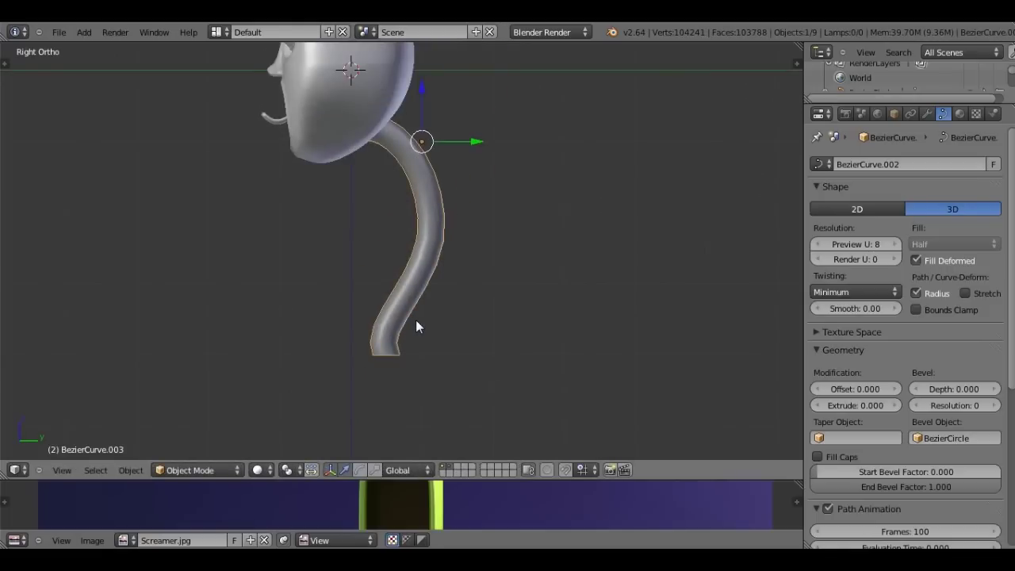
{"action": "scroll", "coordinate": [450, 226], "scroll_direction": "up", "scroll_amount": 1, "text": "shift"}
{"action": "key", "text": "alt+c"}
{"action": "left_click", "coordinate": [429, 229]}
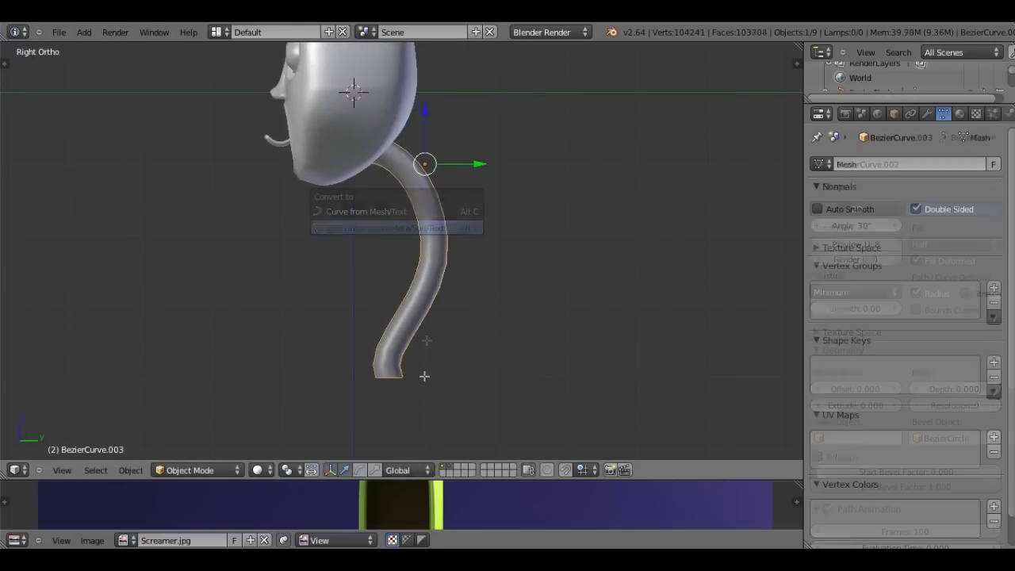
- Move the lower edge loop and the bend edge loop of the neck along Y
{"action": "key", "text": "Tab"}
{"action": "scroll", "coordinate": [420, 286], "scroll_direction": "up", "scroll_amount": 3}
{"action": "scroll", "coordinate": [374, 408], "scroll_direction": "up", "scroll_amount": 1}
{"action": "right_click", "coordinate": [388, 298], "text": "alt"}
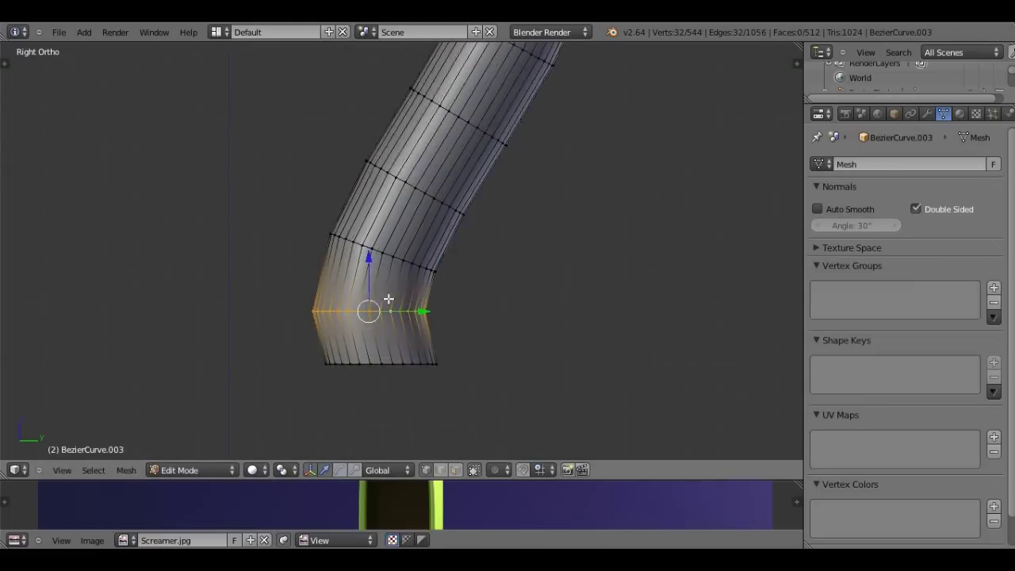
{"action": "scroll", "coordinate": [389, 298], "scroll_direction": "down", "scroll_amount": 1}
{"action": "key", "text": "g"}
{"action": "key", "text": "y"}
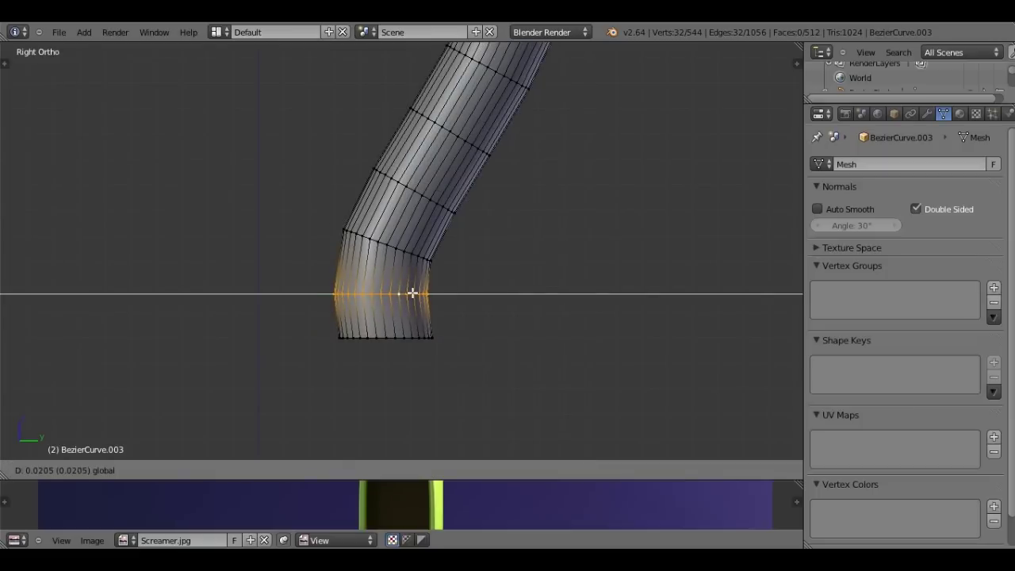
{"action": "left_click", "coordinate": [406, 251]}
{"action": "right_click", "coordinate": [430, 245], "text": "alt"}
{"action": "key", "text": "g"}
{"action": "key", "text": "y"}
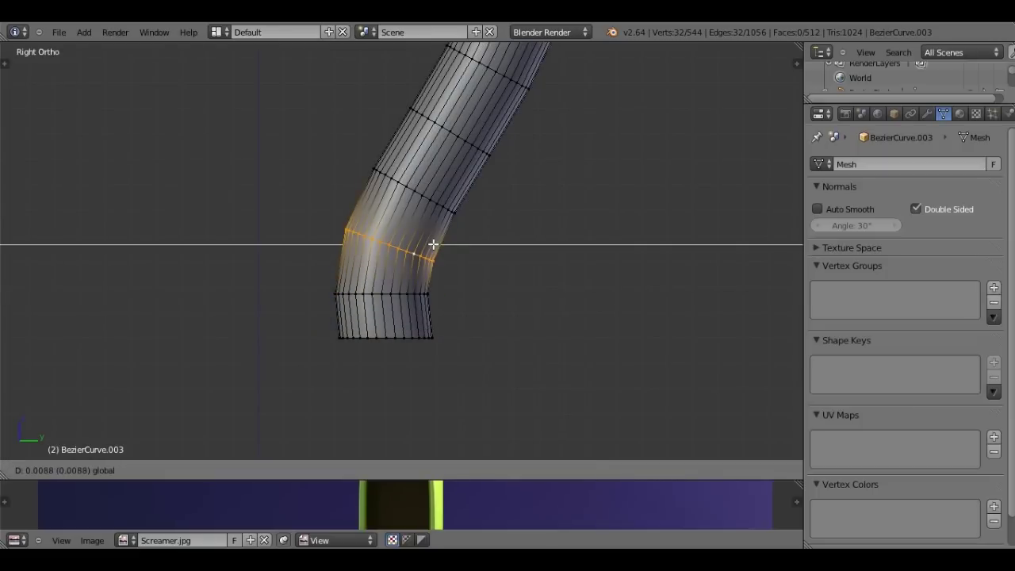
{"action": "left_click", "coordinate": [435, 203]}
{"action": "key", "text": "Tab"}
- Add a Subdivision Surface modifier to the neck mesh
{"action": "scroll", "coordinate": [435, 203], "scroll_direction": "down", "scroll_amount": 3}
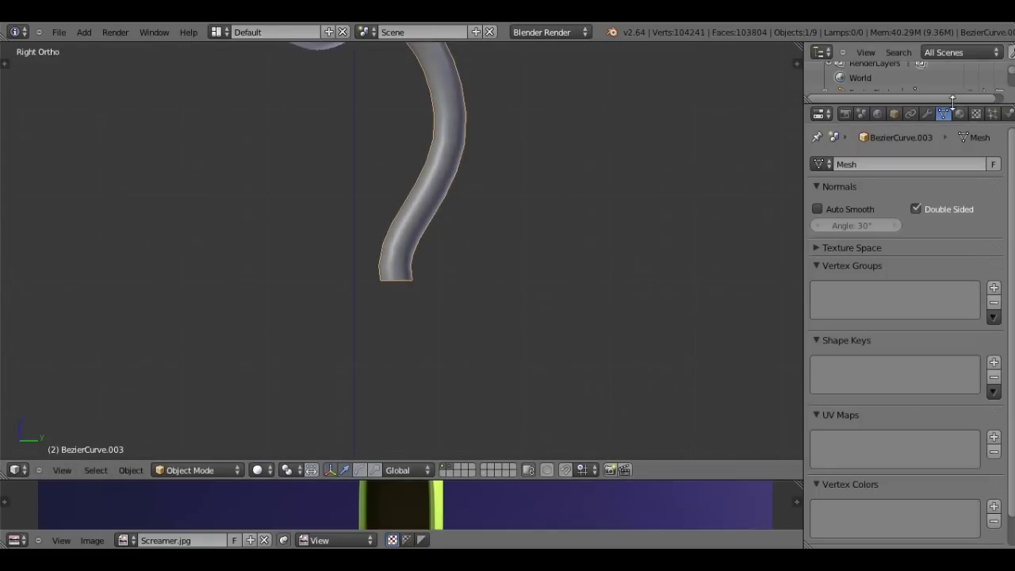
{"action": "left_click", "coordinate": [926, 114]}
{"action": "left_click", "coordinate": [908, 165]}
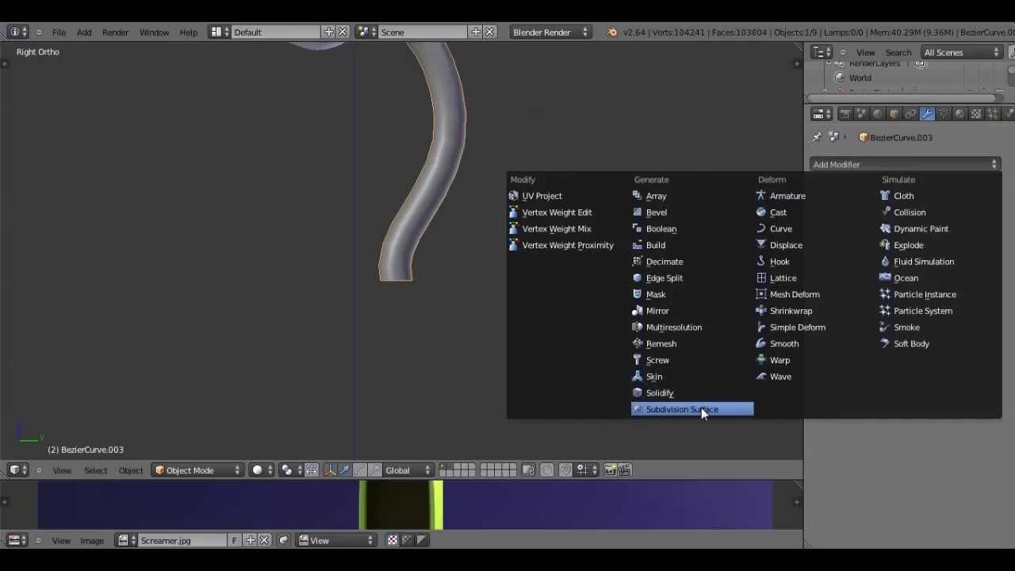
{"action": "left_click", "coordinate": [680, 471]}
{"action": "scroll", "coordinate": [471, 367], "scroll_direction": "down", "scroll_amount": 4}
{"action": "mouse_move", "coordinate": [471, 367]}
{"action": "middle_mouse_down"}
{"action": "mouse_move", "coordinate": [404, 333]}
{"action": "mouse_move", "coordinate": [341, 238]}
{"action": "middle_mouse_up"}
- Return to Edit Mode on the neck mesh and bring up the Specials menu
{"action": "key", "text": "Tab"}
{"action": "scroll", "coordinate": [337, 234], "scroll_direction": "up", "scroll_amount": 4}
{"action": "scroll", "coordinate": [337, 235], "scroll_direction": "up", "scroll_amount": 1}
{"action": "key", "text": "w"}
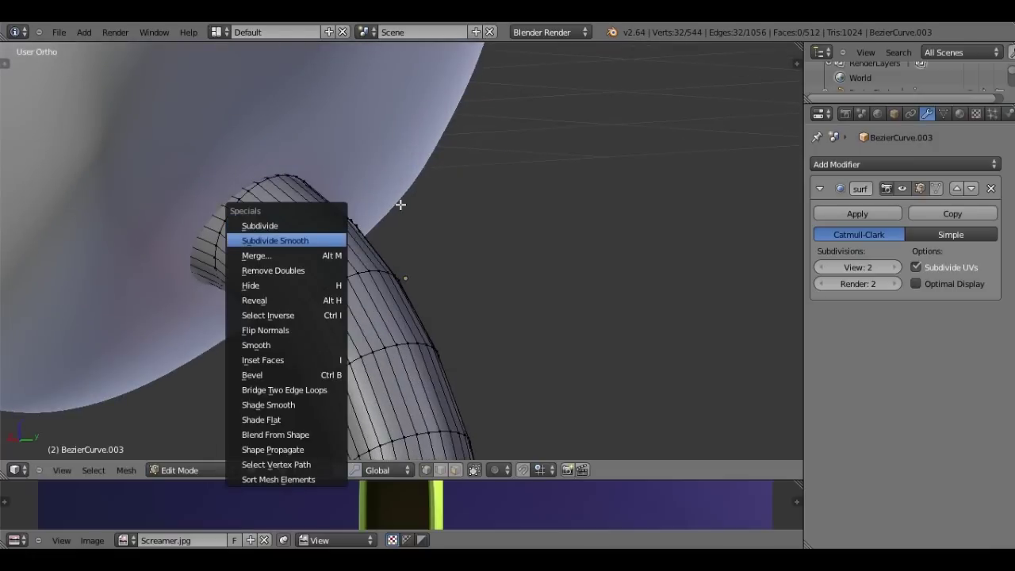
{"action": "key", "text": "w"}
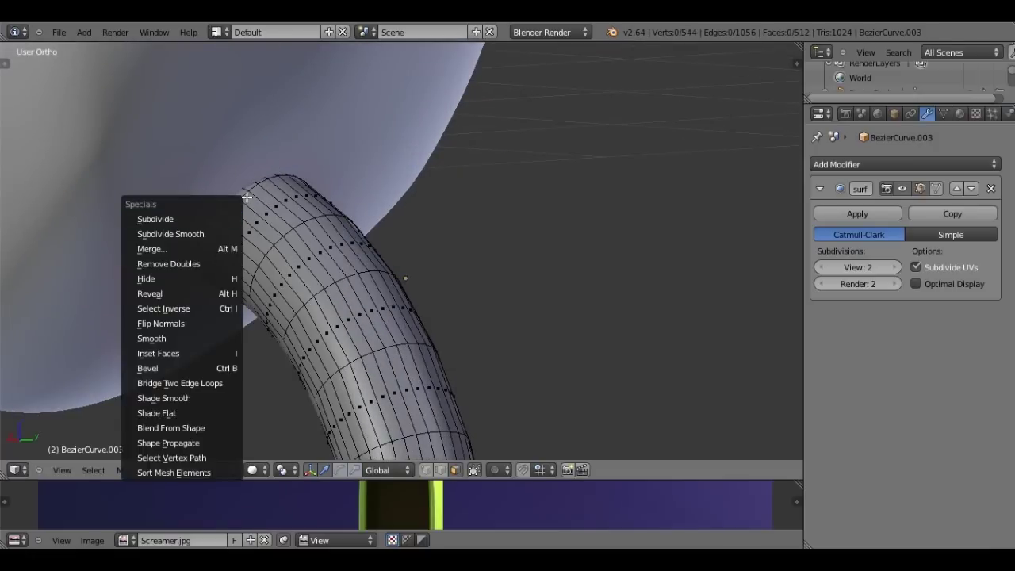
- Select the tube's upper end rings inside the head and scale them up into a flared collar
{"action": "key", "text": "Escape"}
{"action": "key", "text": "z"}
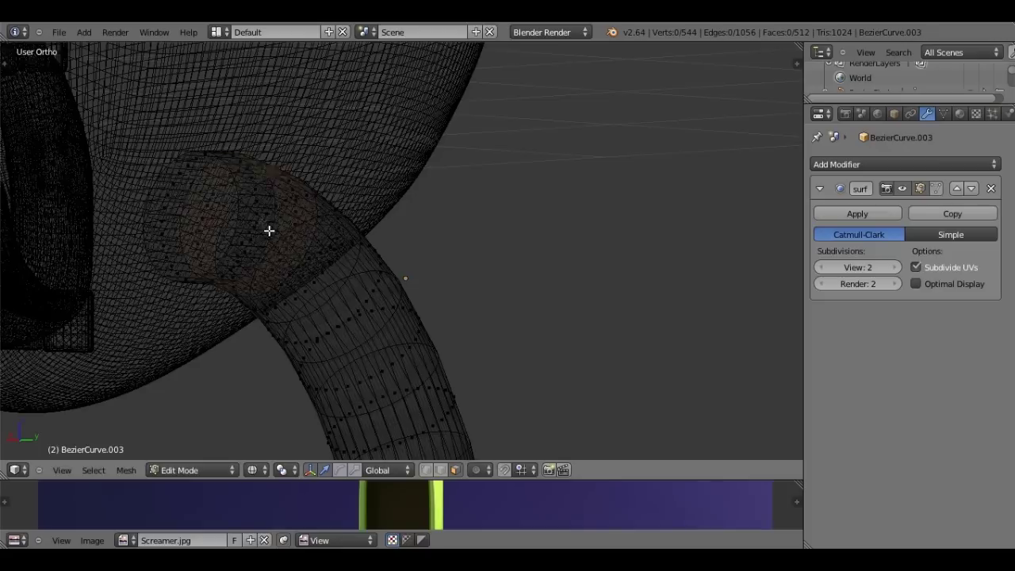
{"action": "left_click_drag", "start_coordinate": [269, 230], "coordinate": [278, 214], "text": "ctrl"}
{"action": "key", "text": "z"}
{"action": "middle_click_drag", "start_coordinate": [278, 214], "coordinate": [290, 211]}
{"action": "key", "text": "KP_3"}
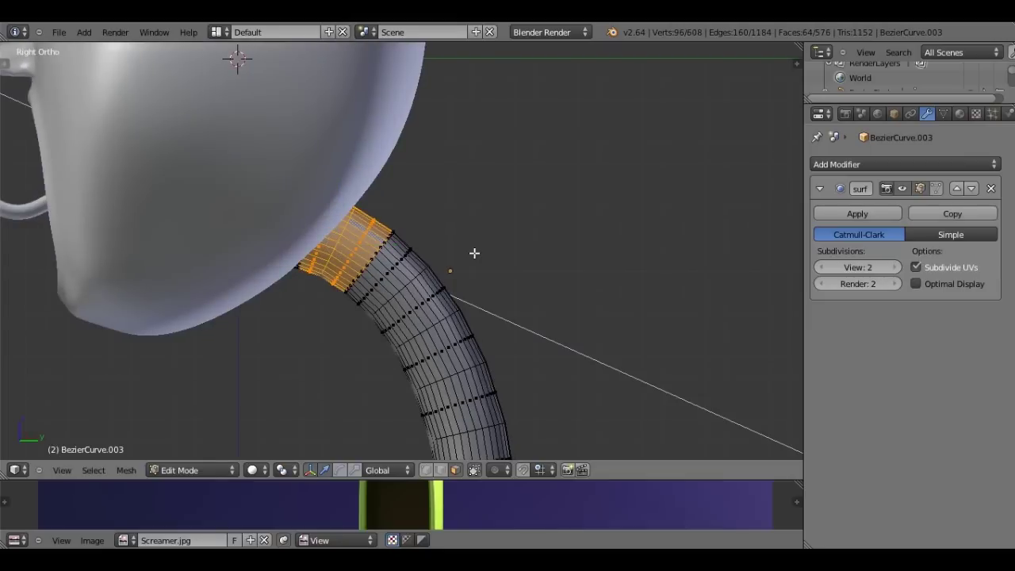
{"action": "key", "text": "s"}
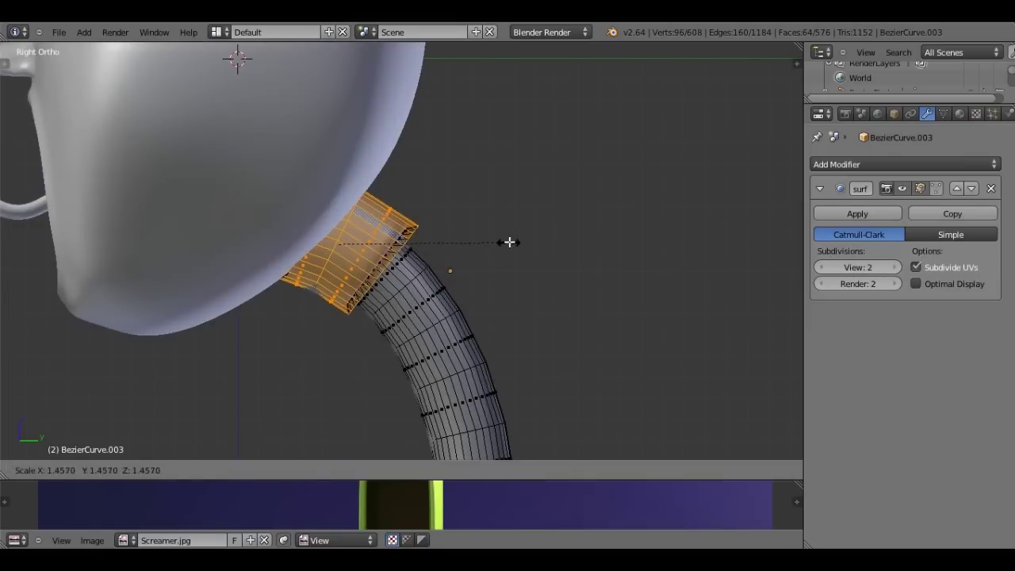
{"action": "left_click", "coordinate": [468, 238]}
- Add two edge loops to the collar and return to Object Mode
{"action": "mouse_move", "coordinate": [467, 238]}
{"action": "middle_mouse_down"}
{"action": "mouse_move", "coordinate": [331, 237]}
{"action": "mouse_move", "coordinate": [290, 257]}
{"action": "mouse_move", "coordinate": [365, 167]}
{"action": "mouse_move", "coordinate": [313, 216]}
{"action": "middle_mouse_up"}
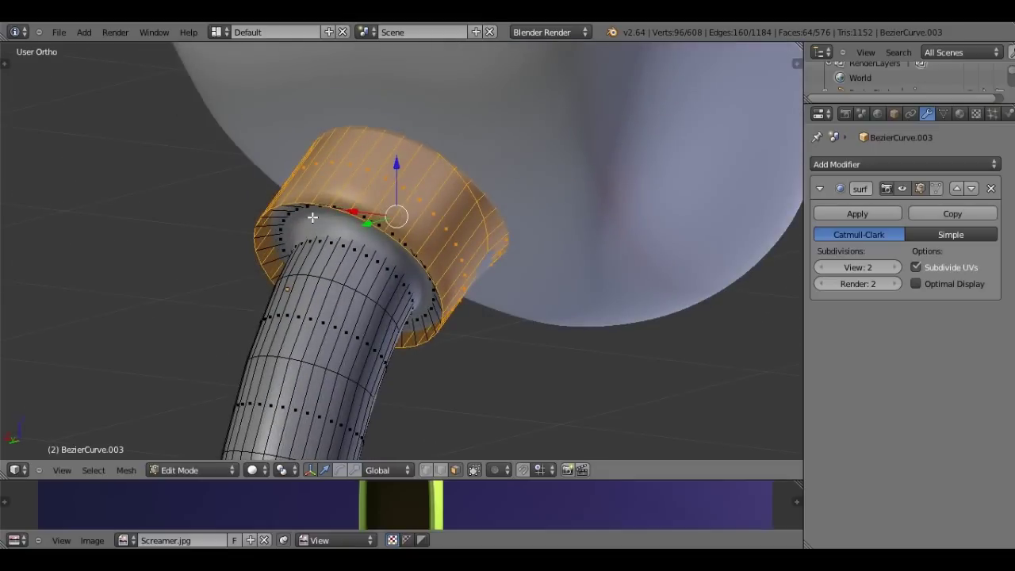
{"action": "key", "text": "ctrl+r"}
{"action": "left_click", "coordinate": [329, 232]}
{"action": "left_click", "coordinate": [344, 236]}
{"action": "key", "text": "ctrl+r"}
{"action": "left_click", "coordinate": [396, 205]}
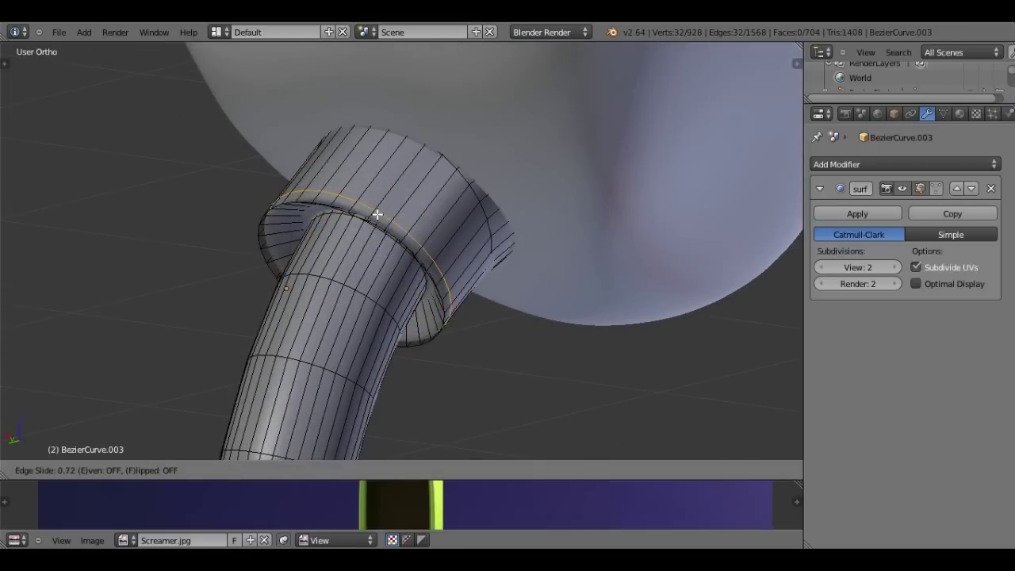
{"action": "left_click", "coordinate": [378, 214]}
{"action": "scroll", "coordinate": [374, 215], "scroll_direction": "down", "scroll_amount": 3}
{"action": "key", "text": "Tab"}
{"action": "mouse_move", "coordinate": [365, 208]}
{"action": "middle_mouse_down"}
{"action": "mouse_move", "coordinate": [476, 228]}
{"action": "mouse_move", "coordinate": [436, 195]}
{"action": "mouse_move", "coordinate": [438, 333]}
{"action": "middle_mouse_up"}
- Extrude and widen the stand's bottom ring, then extrude it straight down into a foot
{"action": "scroll", "coordinate": [439, 330], "scroll_direction": "up", "scroll_amount": 3}
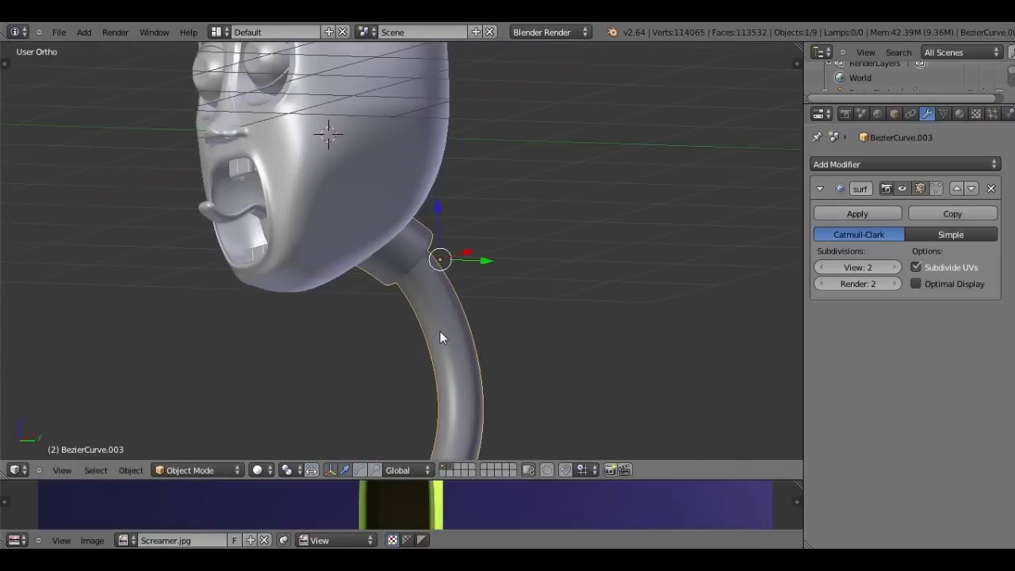
{"action": "key", "text": "KP_1"}
{"action": "key", "text": "KP_3"}
{"action": "middle_click_drag", "start_coordinate": [352, 299], "coordinate": [358, 93], "text": "shift"}
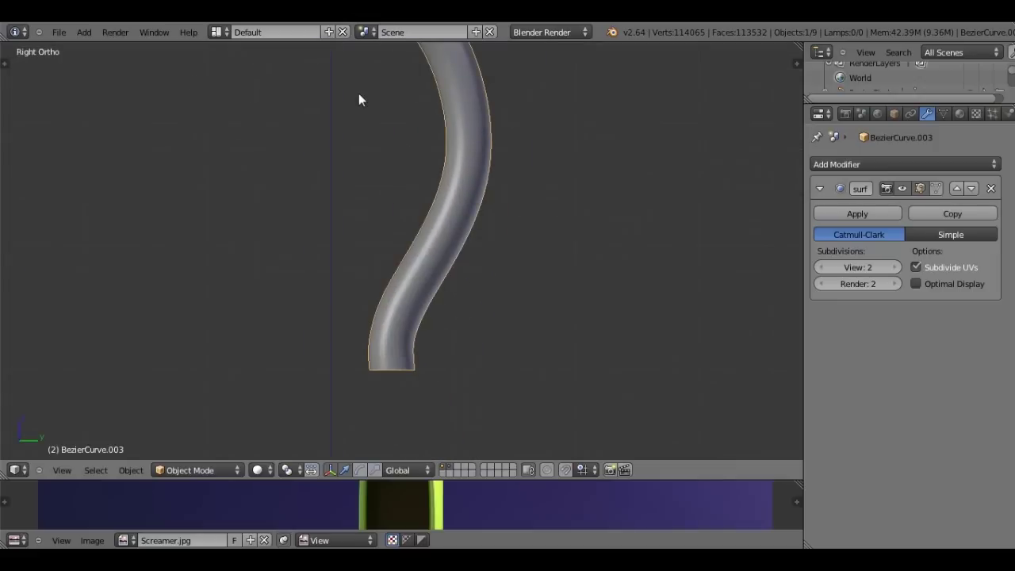
{"action": "key", "text": "Tab"}
{"action": "scroll", "coordinate": [359, 100], "scroll_direction": "up", "scroll_amount": 3}
{"action": "middle_click_drag", "start_coordinate": [406, 424], "coordinate": [406, 274], "text": "shift"}
{"action": "scroll", "coordinate": [406, 274], "scroll_direction": "up", "scroll_amount": 2}
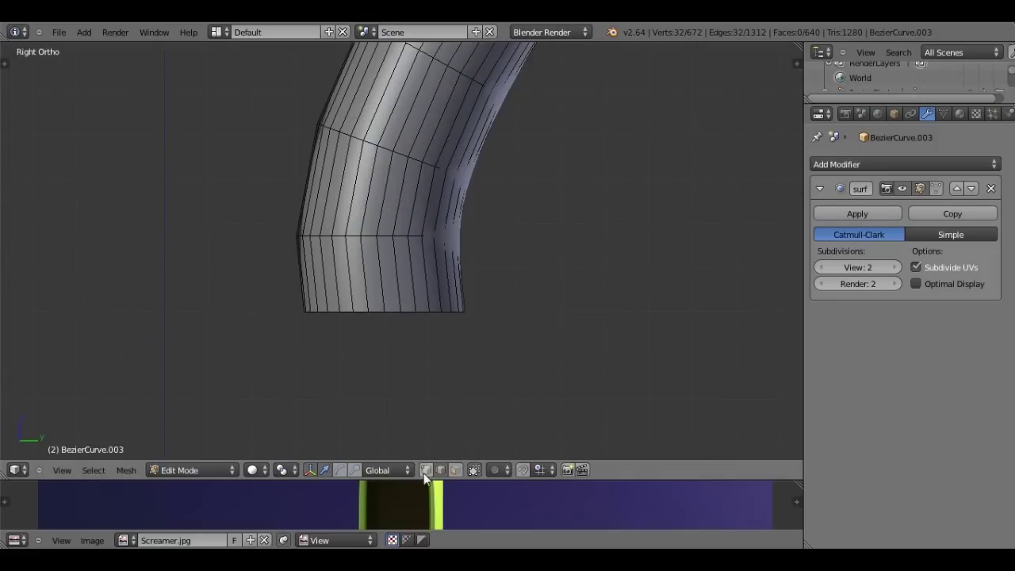
{"action": "scroll", "coordinate": [394, 309], "scroll_direction": "down", "scroll_amount": 4}
{"action": "scroll", "coordinate": [405, 299], "scroll_direction": "down", "scroll_amount": 1}
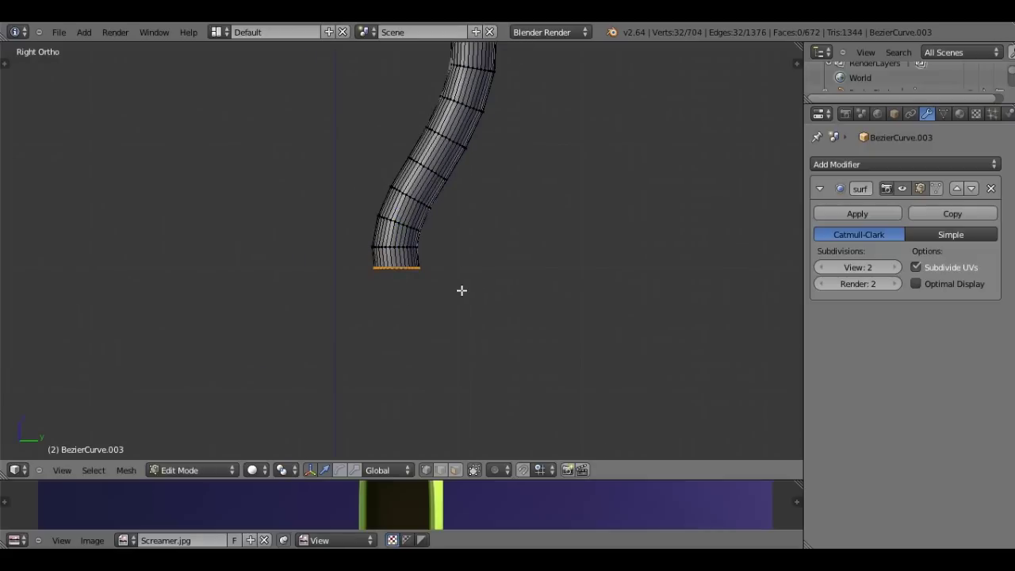
{"action": "key", "text": "e"}
{"action": "key", "text": "s"}
{"action": "left_click", "coordinate": [513, 266]}
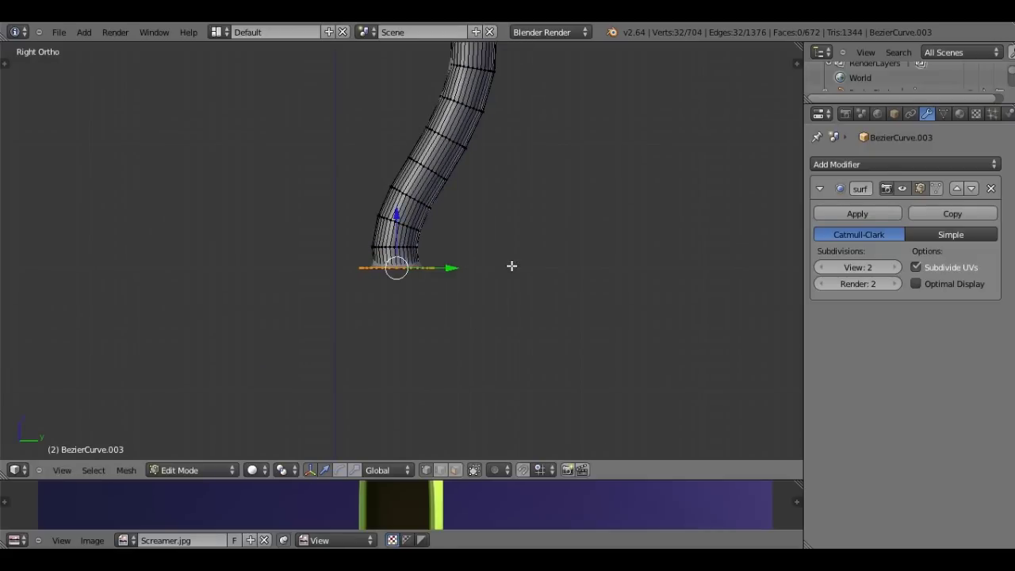
{"action": "key", "text": "e"}
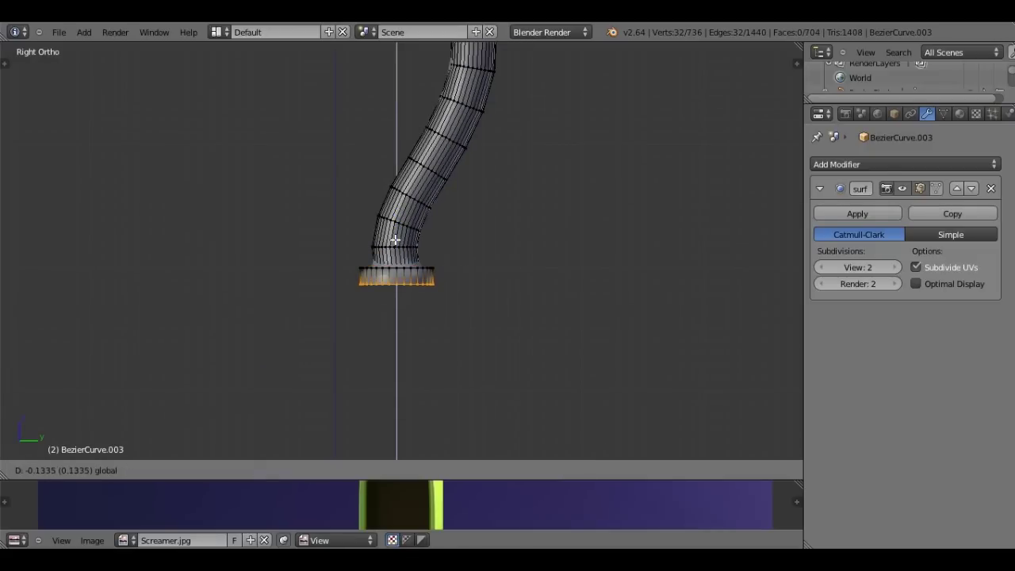
{"action": "left_click", "coordinate": [396, 246]}
- Add two edge loops to the foot and return to Object Mode
{"action": "scroll", "coordinate": [398, 309], "scroll_direction": "up", "scroll_amount": 1}
{"action": "scroll", "coordinate": [399, 309], "scroll_direction": "up", "scroll_amount": 2}
{"action": "scroll", "coordinate": [399, 269], "scroll_direction": "up", "scroll_amount": 2}
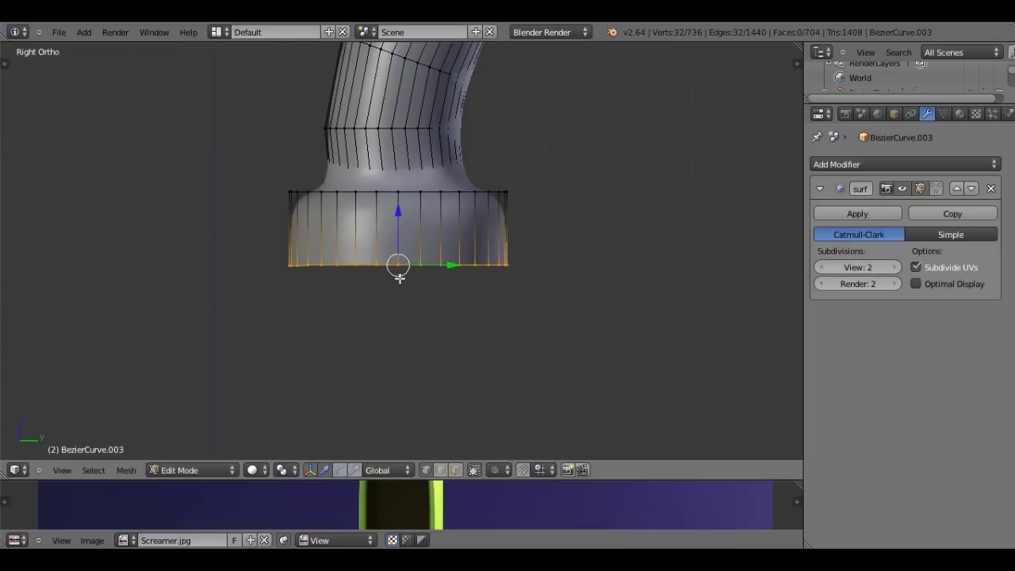
{"action": "scroll", "coordinate": [399, 273], "scroll_direction": "up", "scroll_amount": 1}
{"action": "scroll", "coordinate": [281, 214], "scroll_direction": "up", "scroll_amount": 1}
{"action": "key", "text": "ctrl+r"}
{"action": "left_click", "coordinate": [275, 190]}
{"action": "left_click", "coordinate": [273, 169]}
{"action": "key", "text": "ctrl+r"}
{"action": "left_click", "coordinate": [309, 155]}
{"action": "left_click", "coordinate": [313, 162]}
{"action": "key", "text": "Tab"}
{"action": "scroll", "coordinate": [313, 162], "scroll_direction": "down", "scroll_amount": 2}
{"action": "scroll", "coordinate": [314, 161], "scroll_direction": "down", "scroll_amount": 4}
{"action": "scroll", "coordinate": [314, 161], "scroll_direction": "down", "scroll_amount": 1}
{"action": "scroll", "coordinate": [314, 161], "scroll_direction": "down", "scroll_amount": 2}
{"action": "middle_click_drag", "start_coordinate": [366, 242], "coordinate": [369, 135]}
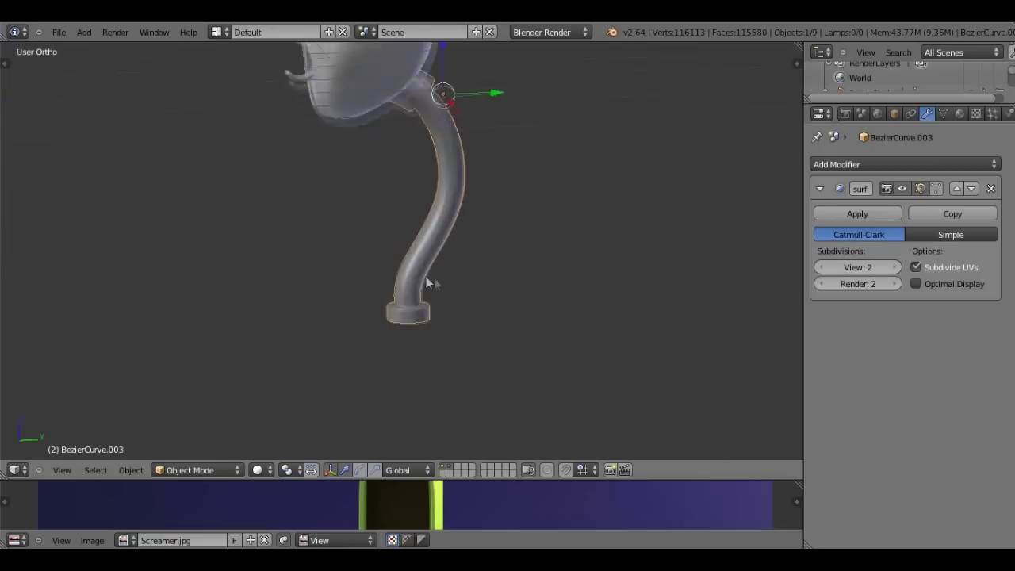
- Create a new material named Cordon on the curved stand
{"action": "right_click", "coordinate": [368, 135], "text": "shift"}
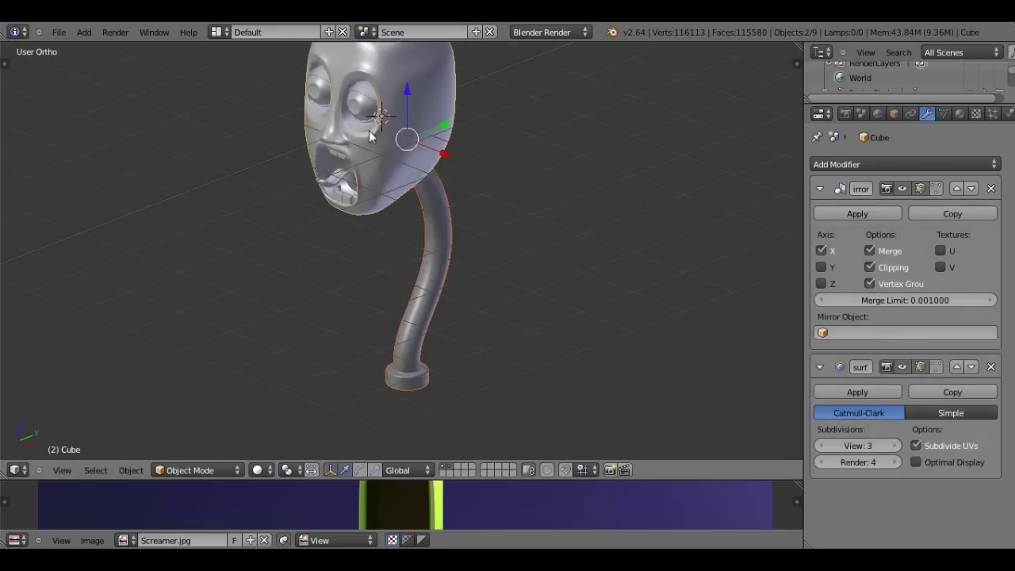
{"action": "middle_click_drag", "start_coordinate": [369, 130], "coordinate": [436, 235]}
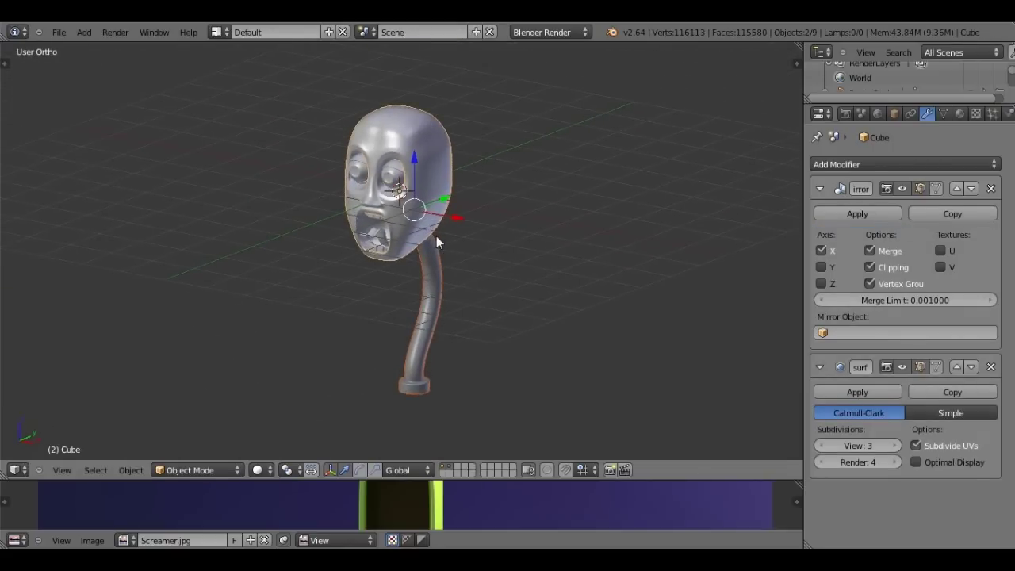
{"action": "key", "text": "KP_0"}
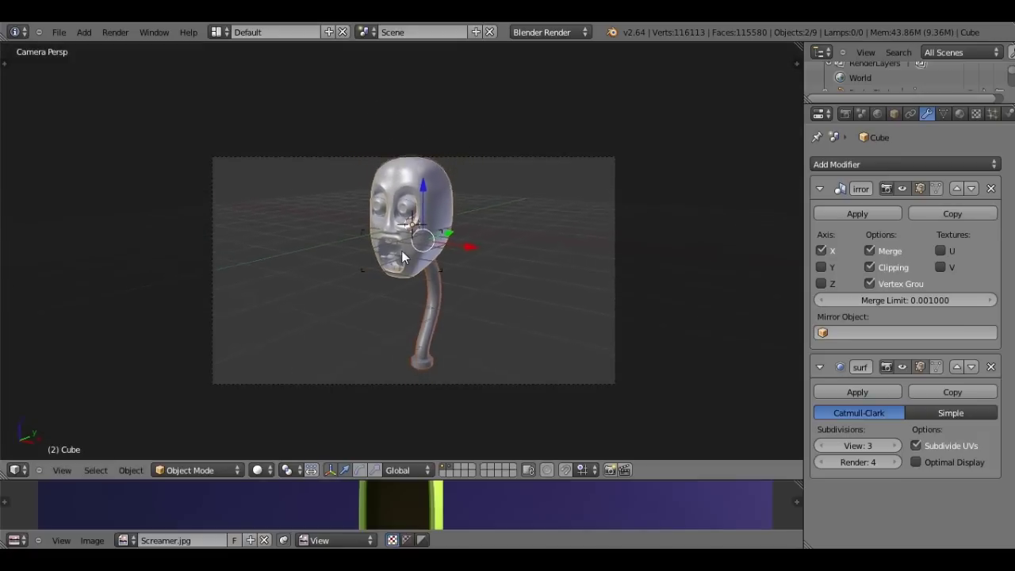
{"action": "right_click", "coordinate": [401, 251]}
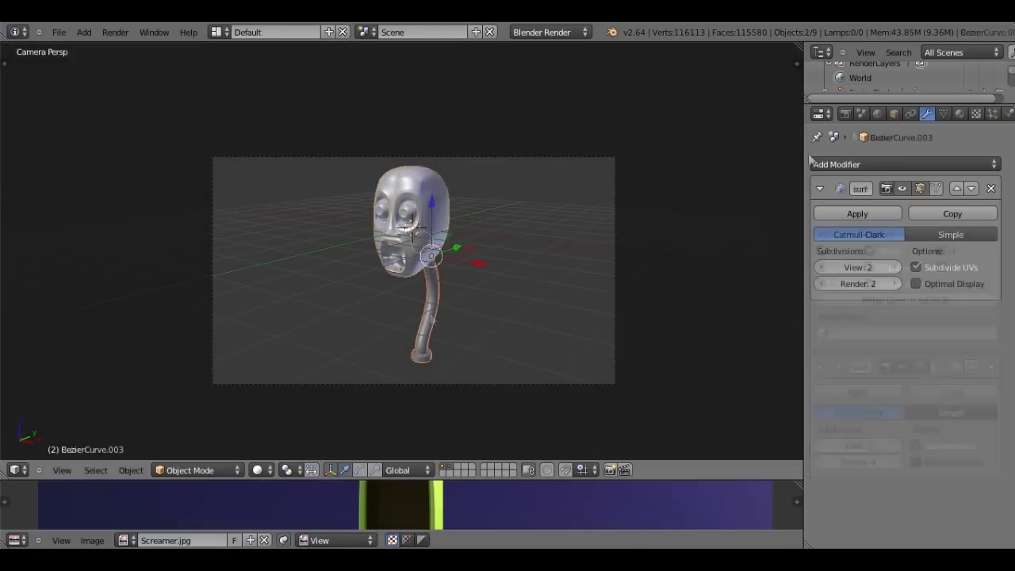
{"action": "left_click", "coordinate": [959, 114]}
{"action": "left_click", "coordinate": [842, 214]}
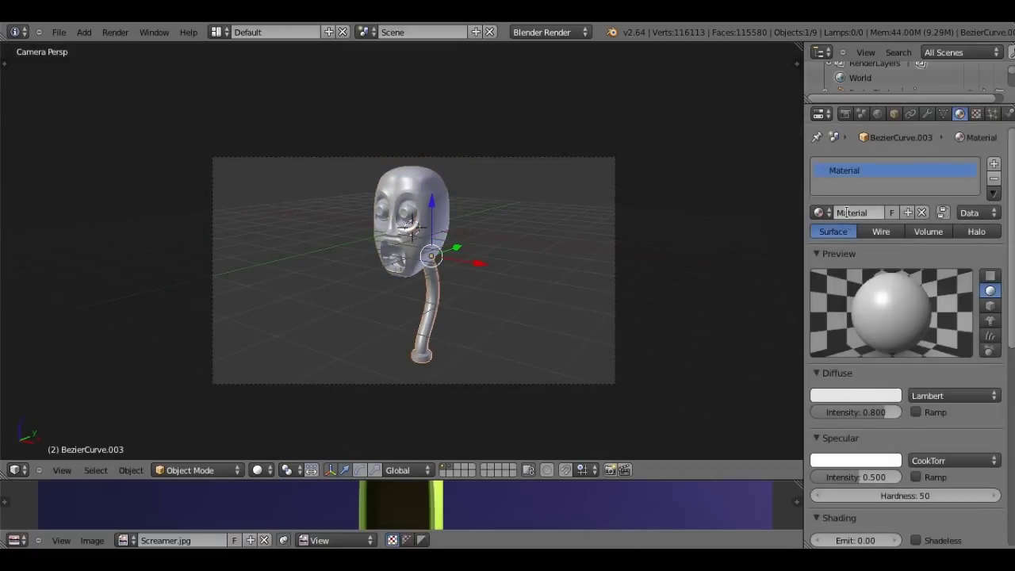
{"action": "key", "text": "Return"}
- Add a second material slot holding a new material named Fer
{"action": "left_click", "coordinate": [993, 164]}
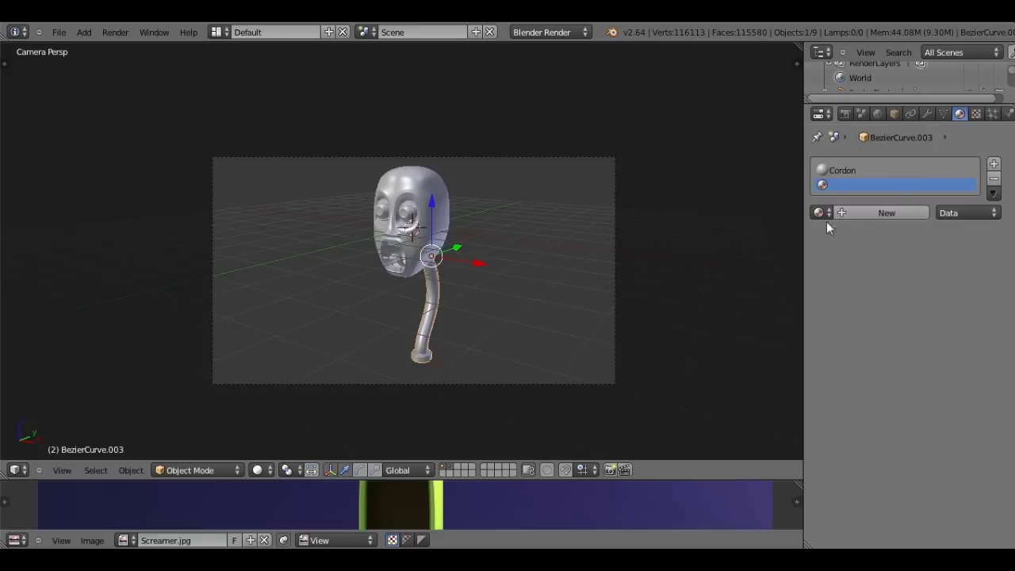
{"action": "left_click", "coordinate": [868, 213]}
{"action": "left_click", "coordinate": [865, 213]}
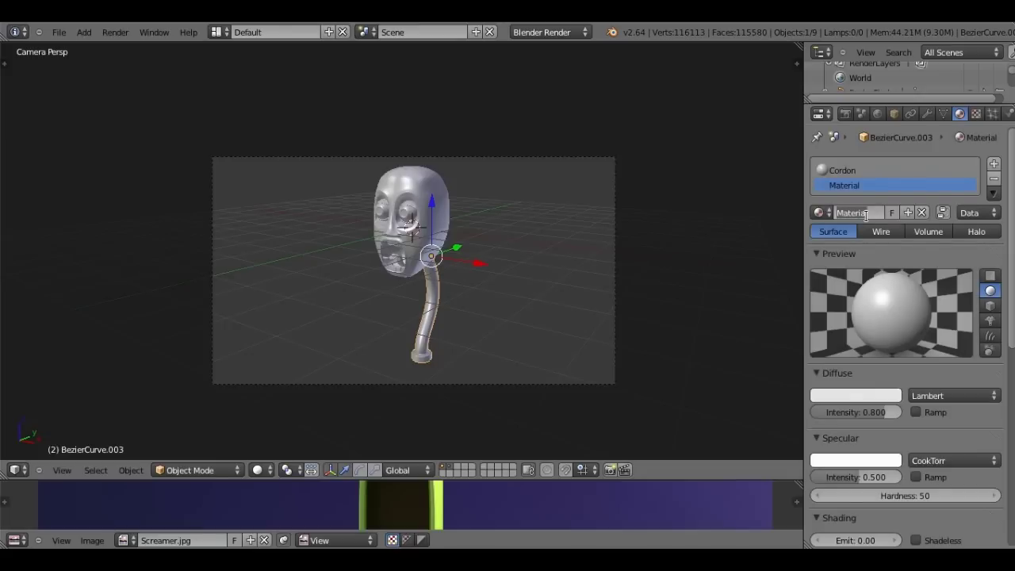
{"action": "type", "text": "Fer"}
{"action": "key", "text": "Return"}
{"action": "scroll", "coordinate": [478, 255], "scroll_direction": "up", "scroll_amount": 2}
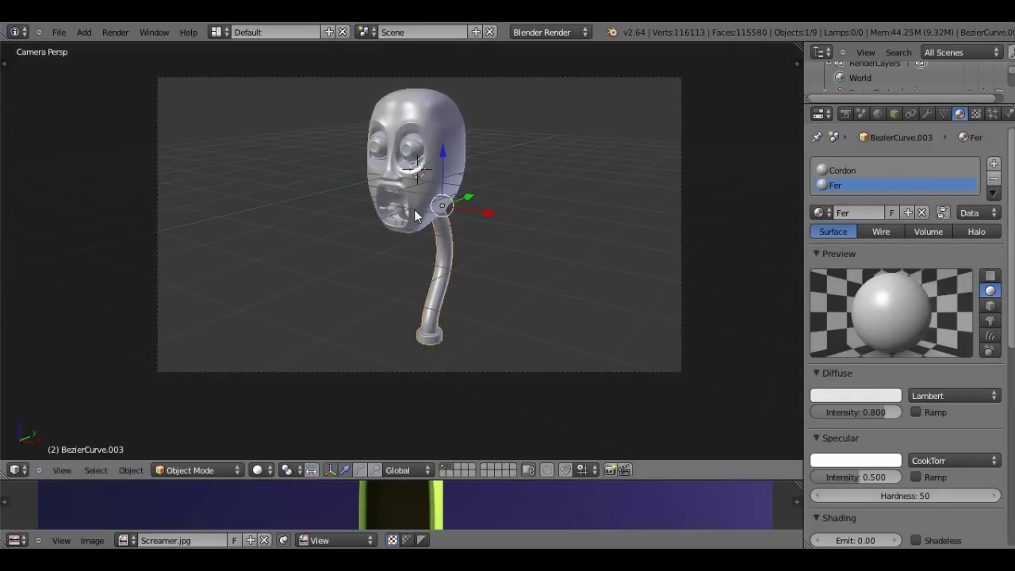
{"action": "key", "text": "KP_5"}
{"action": "key", "text": "KP_Decimal"}
{"action": "key", "text": "KP_1"}
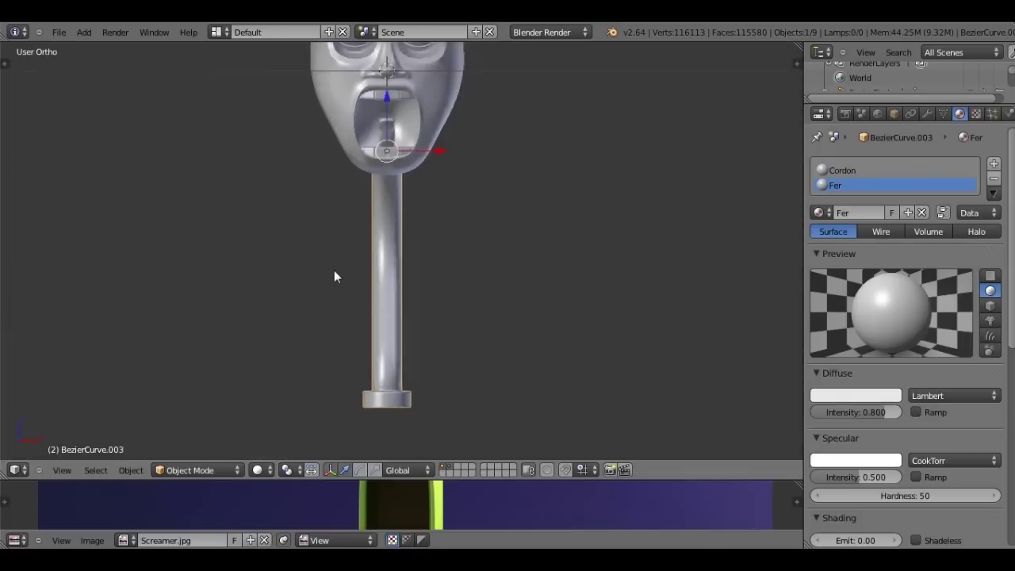
{"action": "scroll", "coordinate": [472, 240], "scroll_direction": "down", "scroll_amount": 3}
{"action": "middle_click_drag", "start_coordinate": [472, 237], "coordinate": [467, 290]}
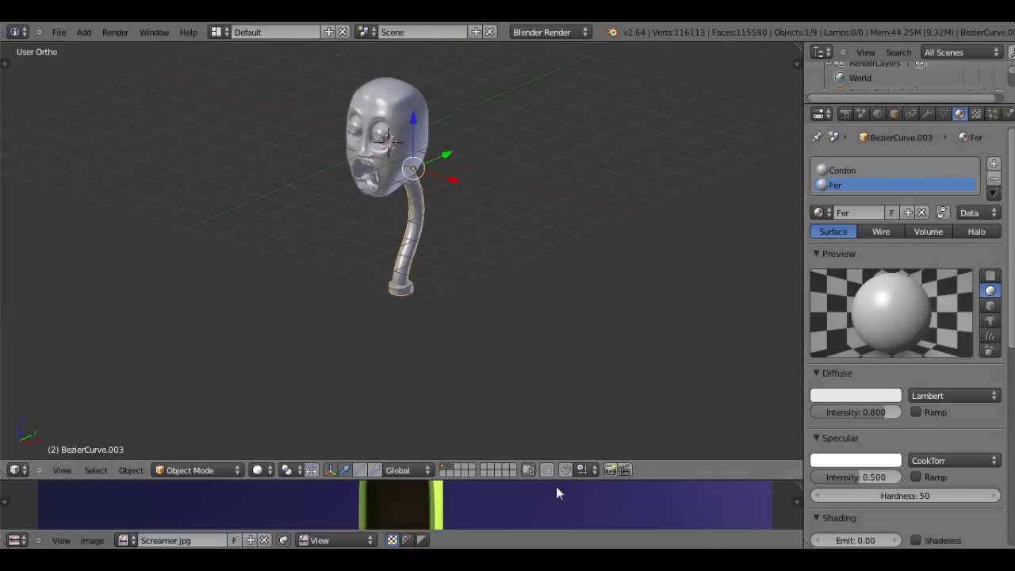
{"action": "mouse_move", "coordinate": [554, 479]}
{"action": "left_mouse_down"}
{"action": "mouse_move", "coordinate": [524, 131]}
{"action": "mouse_move", "coordinate": [528, 441]}
{"action": "left_mouse_up"}
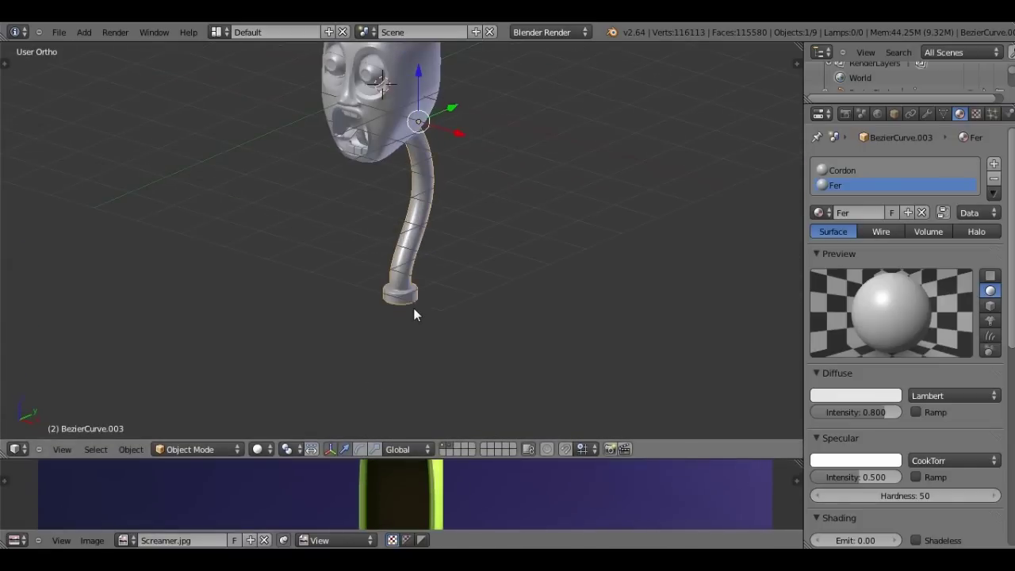
- Snap the 3D cursor to the bottom ring and add a circle there, scaled to 0.7
{"action": "key", "text": "Tab"}
{"action": "scroll", "coordinate": [413, 309], "scroll_direction": "up", "scroll_amount": 2}
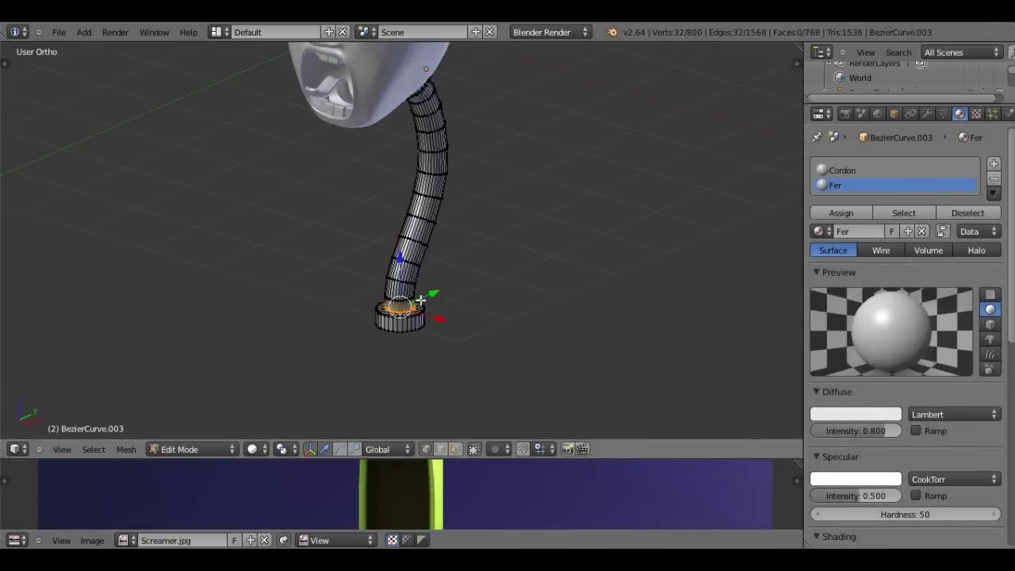
{"action": "key", "text": "KP_3"}
{"action": "key", "text": "shift+s"}
{"action": "left_click", "coordinate": [412, 328]}
{"action": "key", "text": "shift+a"}
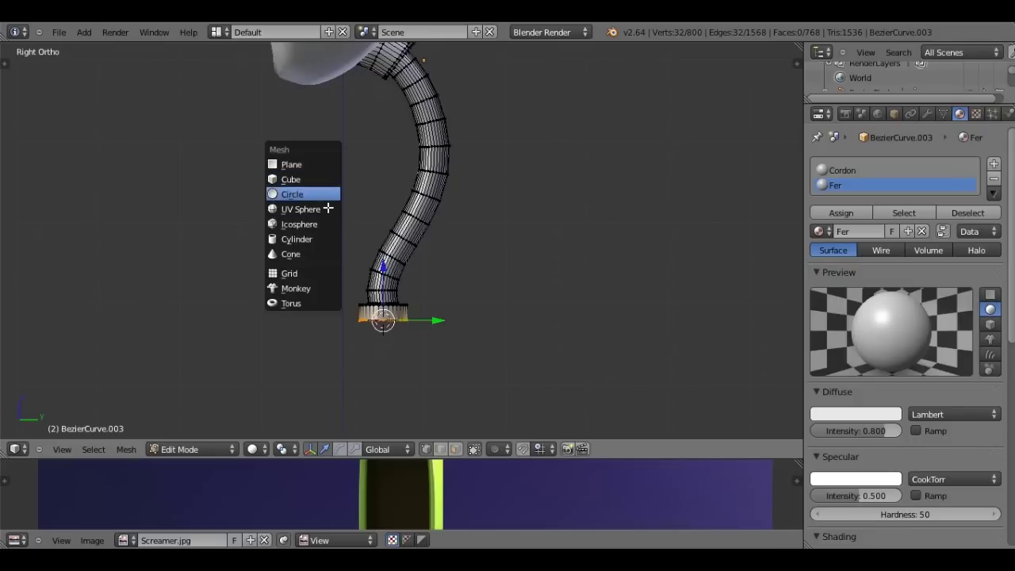
{"action": "left_click", "coordinate": [325, 193]}
{"action": "middle_click_drag", "start_coordinate": [325, 193], "coordinate": [453, 300]}
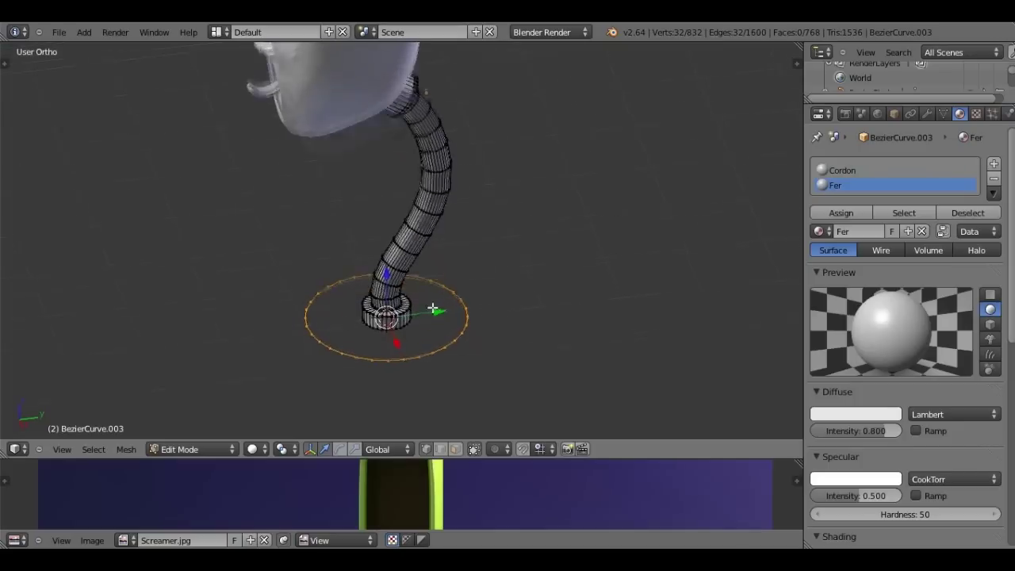
{"action": "key", "text": "s"}
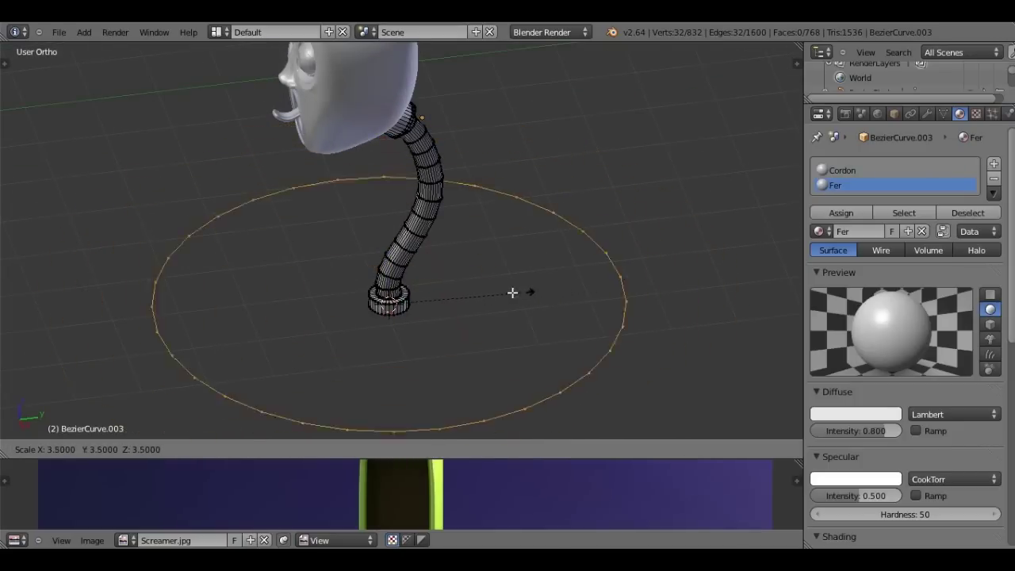
{"action": "left_click", "coordinate": [509, 292]}
{"action": "middle_click_drag", "start_coordinate": [510, 292], "coordinate": [512, 280]}
{"action": "key", "text": "KP_7"}
{"action": "key", "text": "s"}
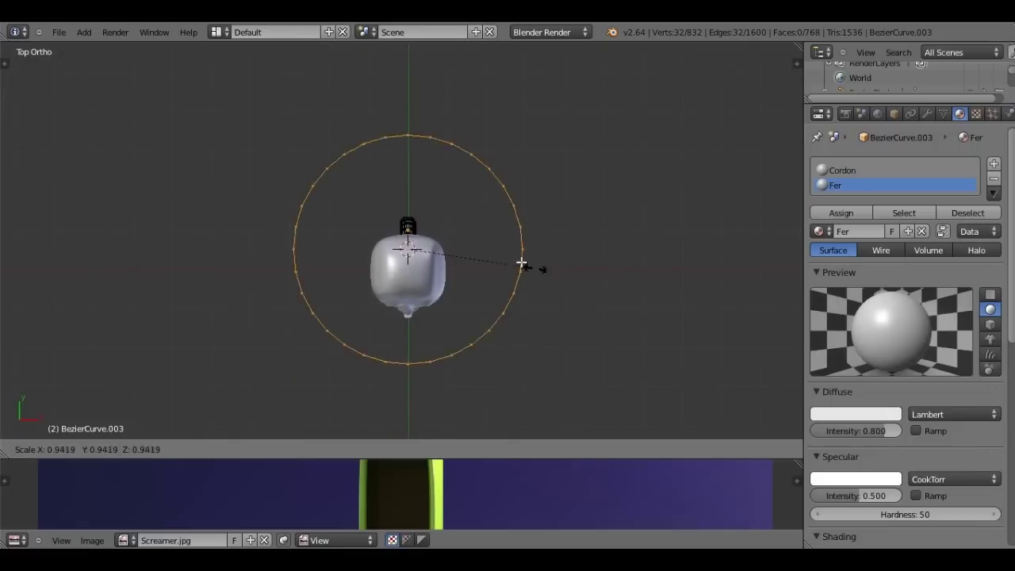
{"action": "left_click", "coordinate": [508, 259]}
- Extrude and shrink five inner rings of faces toward the base's centre
{"action": "key", "text": "e"}
{"action": "key", "text": "s"}
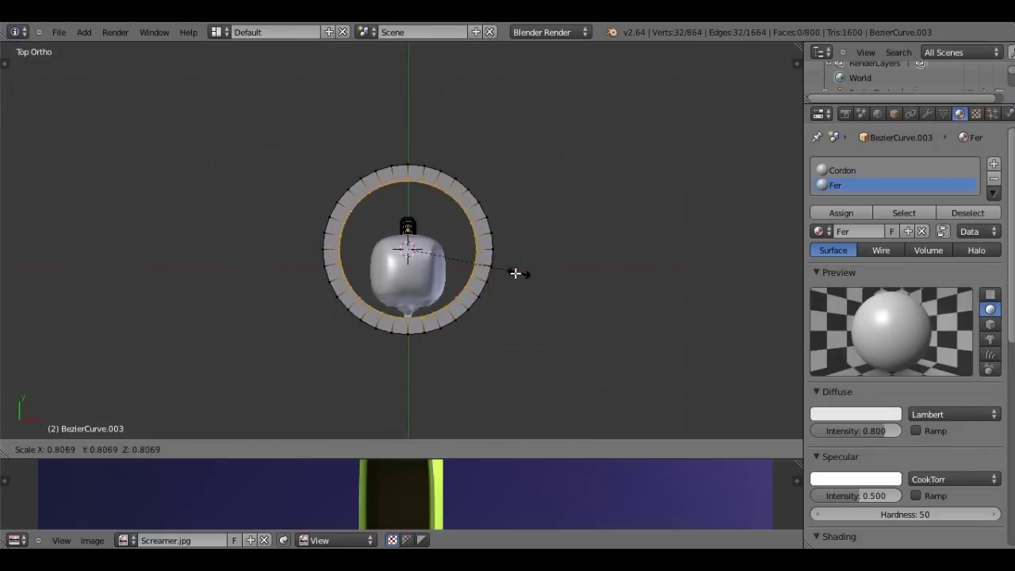
{"action": "left_click", "coordinate": [532, 270]}
{"action": "key", "text": "e"}
{"action": "key", "text": "s"}
{"action": "left_click", "coordinate": [527, 267]}
{"action": "key", "text": "e"}
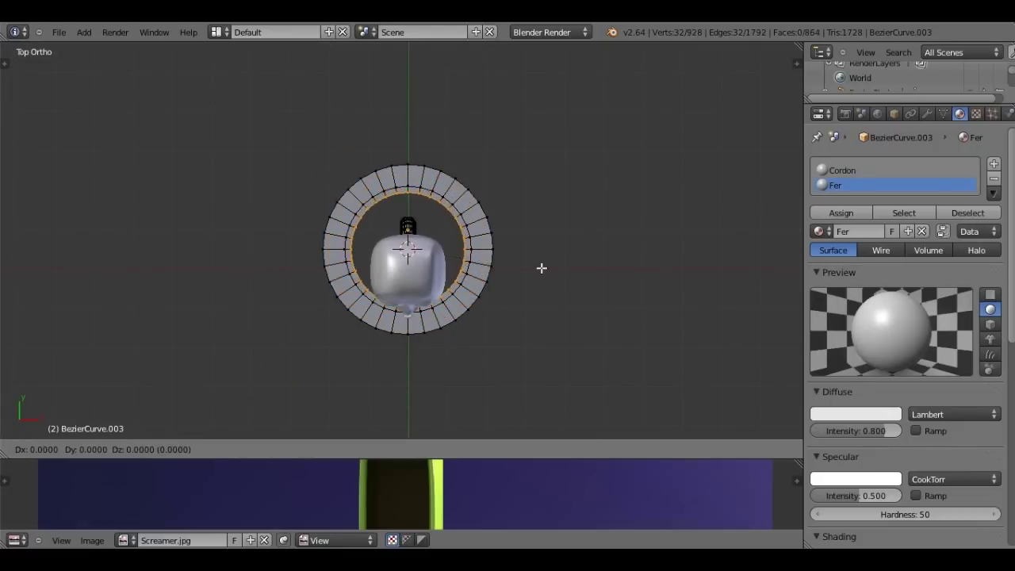
{"action": "key", "text": "s"}
{"action": "left_click", "coordinate": [506, 262]}
{"action": "key", "text": "e"}
{"action": "key", "text": "s"}
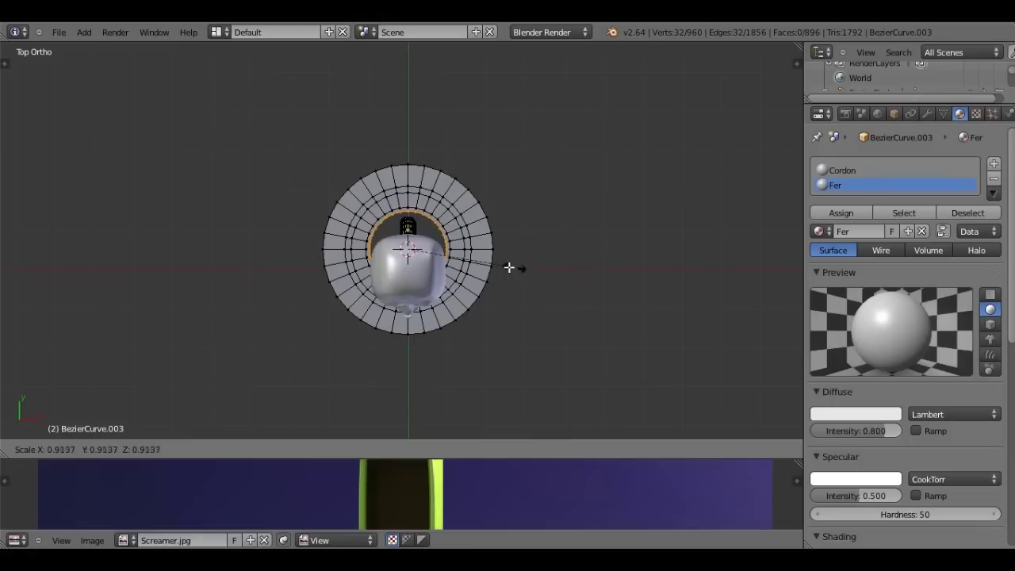
{"action": "left_click", "coordinate": [508, 267]}
{"action": "key", "text": "e"}
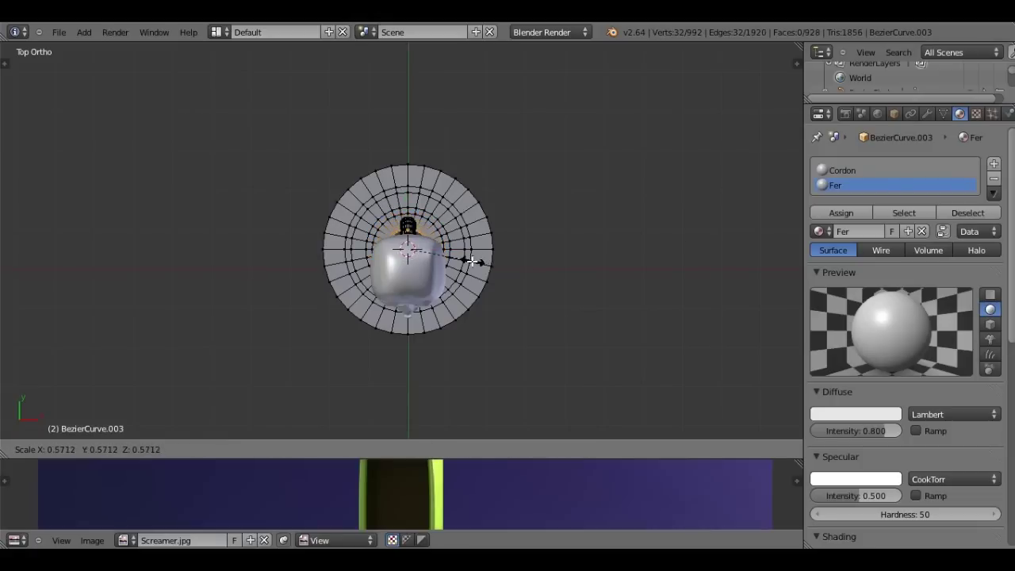
{"action": "left_click", "coordinate": [473, 261]}
- Remove duplicate vertices and merge the innermost vertices at the centre
{"action": "middle_click_drag", "start_coordinate": [473, 262], "coordinate": [422, 278]}
{"action": "key", "text": "w"}
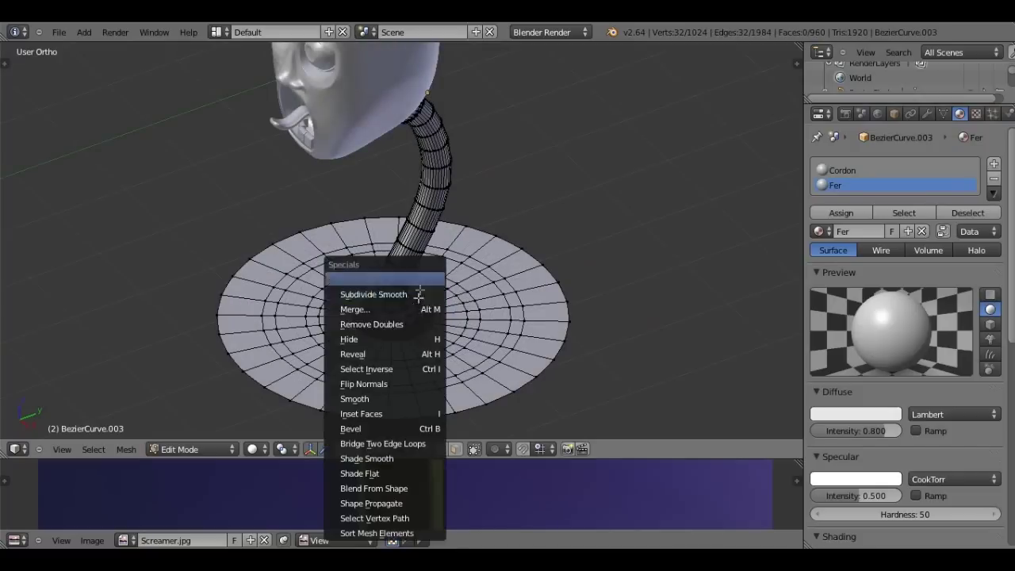
{"action": "left_click", "coordinate": [375, 324]}
{"action": "key", "text": "w"}
{"action": "mouse_move", "coordinate": [353, 309]}
{"action": "left_click", "coordinate": [375, 293]}
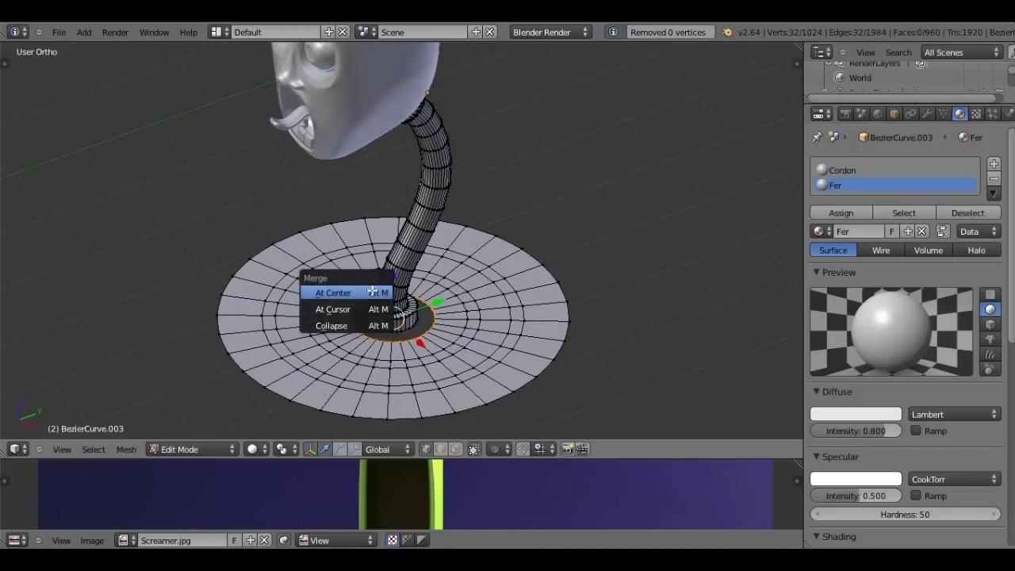
{"action": "left_click", "coordinate": [373, 292]}
- Select the whole linked base and start moving it along the vertical axis
{"action": "key", "text": "KP_3"}
{"action": "middle_click_drag", "start_coordinate": [447, 271], "coordinate": [471, 166], "text": "shift"}
{"action": "key", "text": "ctrl+l"}
{"action": "key", "text": "g"}
{"action": "key", "text": "z"}
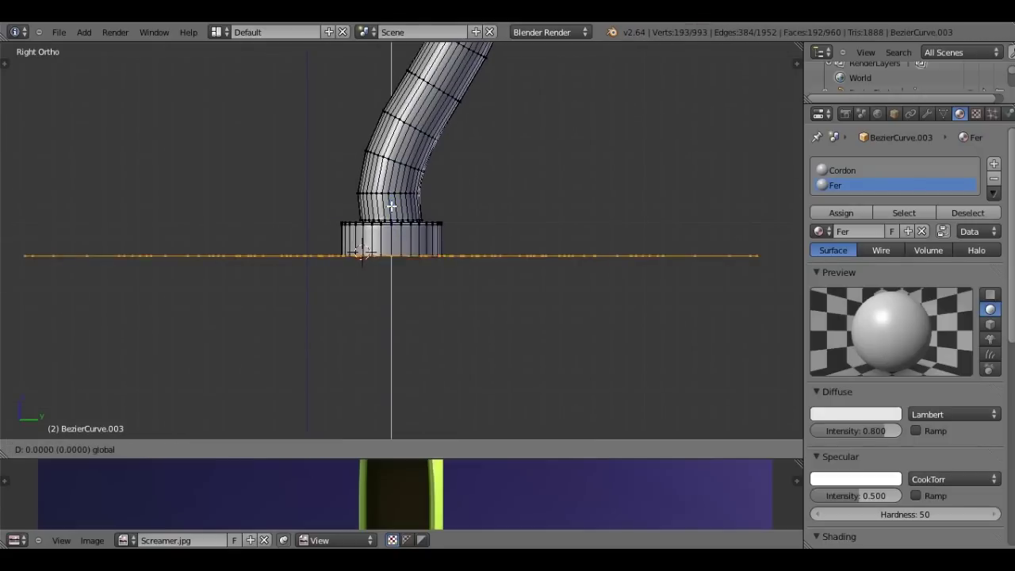
- Confirm the base's new height, then inspect the disc and curved stem from several angles
{"action": "left_click", "coordinate": [381, 201]}
{"action": "middle_click_drag", "start_coordinate": [381, 201], "coordinate": [461, 235]}
{"action": "key", "text": "KP_1"}
{"action": "key", "text": "KP_3"}
{"action": "key", "text": "ctrl+KP_7"}
{"action": "key", "text": "KP_7"}
{"action": "key", "text": "Tab"}
{"action": "mouse_move", "coordinate": [397, 319]}
{"action": "middle_mouse_down"}
{"action": "mouse_move", "coordinate": [319, 232]}
{"action": "mouse_move", "coordinate": [300, 236]}
{"action": "middle_mouse_up"}
{"action": "scroll", "coordinate": [301, 236], "scroll_direction": "up", "scroll_amount": 2}
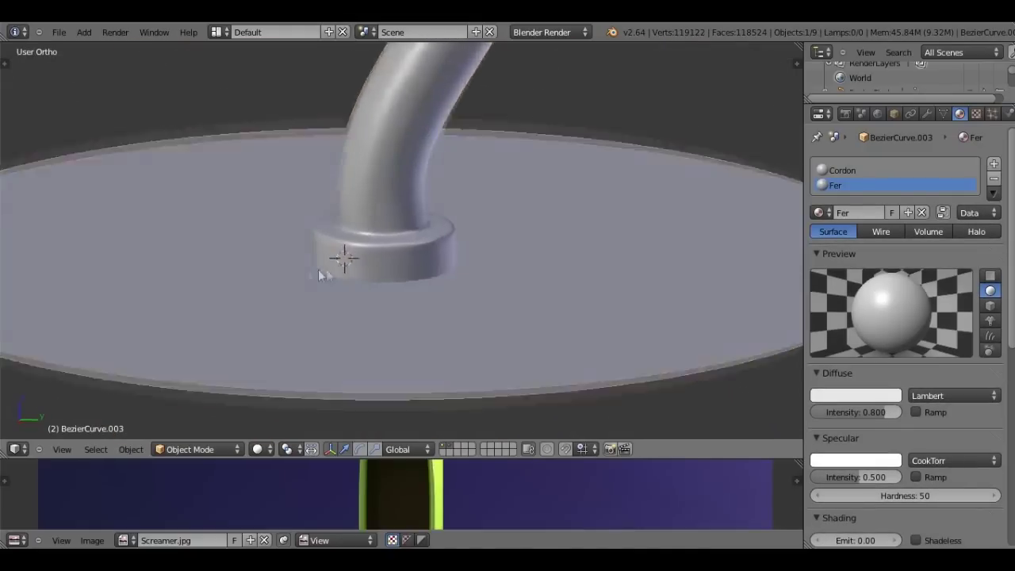
{"action": "scroll", "coordinate": [318, 270], "scroll_direction": "down", "scroll_amount": 2}
{"action": "scroll", "coordinate": [252, 263], "scroll_direction": "down", "scroll_amount": 5}
{"action": "scroll", "coordinate": [296, 261], "scroll_direction": "up", "scroll_amount": 3}
{"action": "scroll", "coordinate": [296, 257], "scroll_direction": "down", "scroll_amount": 3}
{"action": "mouse_move", "coordinate": [295, 256]}
{"action": "middle_mouse_down"}
{"action": "mouse_move", "coordinate": [419, 299]}
{"action": "mouse_move", "coordinate": [411, 361]}
{"action": "mouse_move", "coordinate": [436, 368]}
{"action": "mouse_move", "coordinate": [380, 254]}
{"action": "middle_mouse_up"}
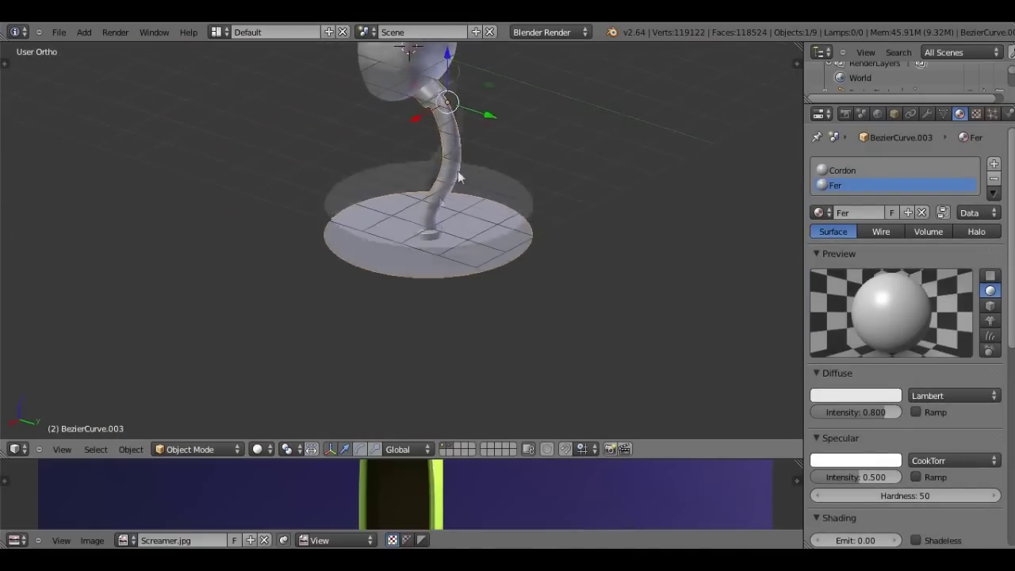
{"action": "key", "text": "Tab"}
{"action": "scroll", "coordinate": [335, 163], "scroll_direction": "up", "scroll_amount": 4}
{"action": "mouse_move", "coordinate": [352, 160]}
{"action": "middle_mouse_down"}
{"action": "mouse_move", "coordinate": [379, 225]}
{"action": "mouse_move", "coordinate": [477, 208]}
{"action": "middle_mouse_up"}
- Extrude the disc's outer rim downward to give the base thickness
{"action": "key", "text": "e"}
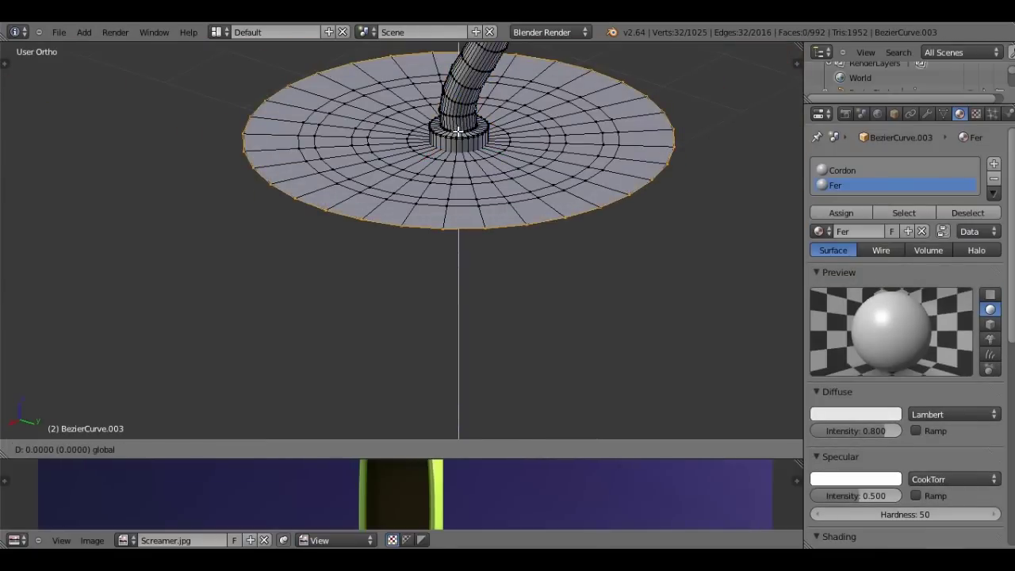
{"action": "right_click", "coordinate": [459, 131]}
{"action": "key", "text": "KP_1"}
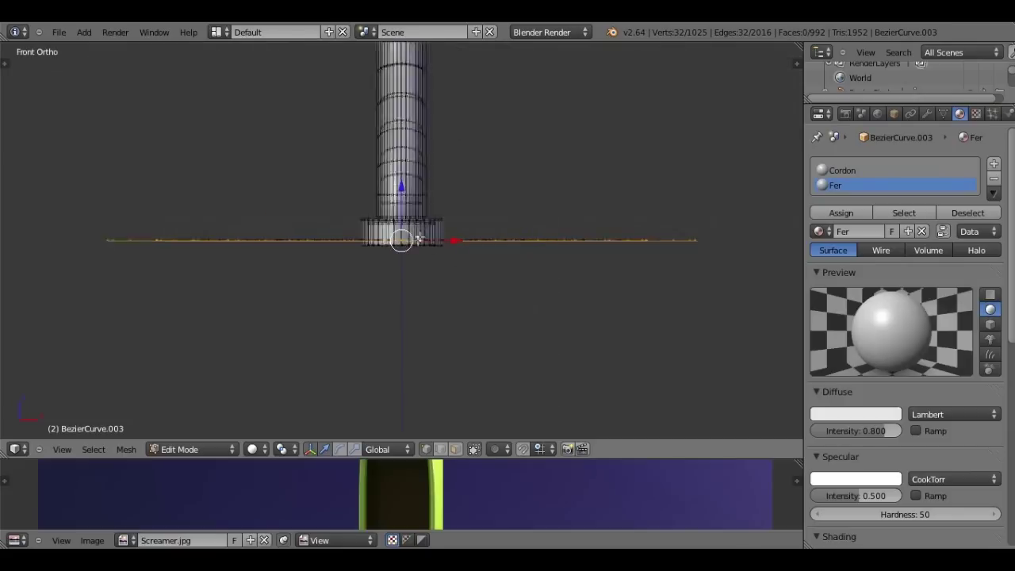
{"action": "scroll", "coordinate": [426, 224], "scroll_direction": "up", "scroll_amount": 2}
- Add a centred edge loop around the disc's side and switch to face select mode
{"action": "key", "text": "ctrl+r"}
{"action": "left_click", "coordinate": [510, 259]}
{"action": "right_click", "coordinate": [516, 243]}
{"action": "scroll", "coordinate": [516, 243], "scroll_direction": "down", "scroll_amount": 2}
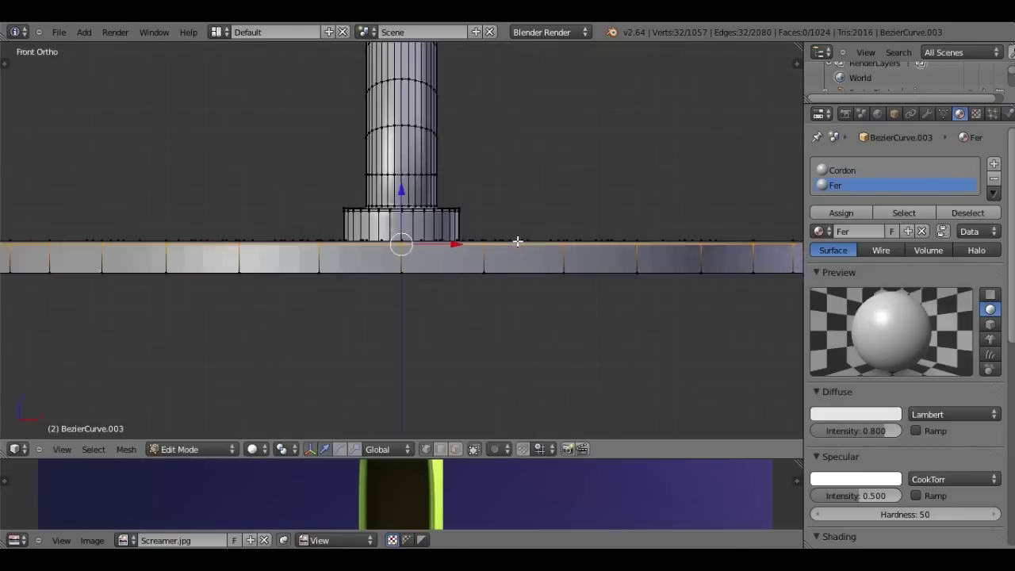
{"action": "middle_click_drag", "start_coordinate": [516, 242], "coordinate": [457, 289]}
{"action": "scroll", "coordinate": [431, 290], "scroll_direction": "down", "scroll_amount": 1}
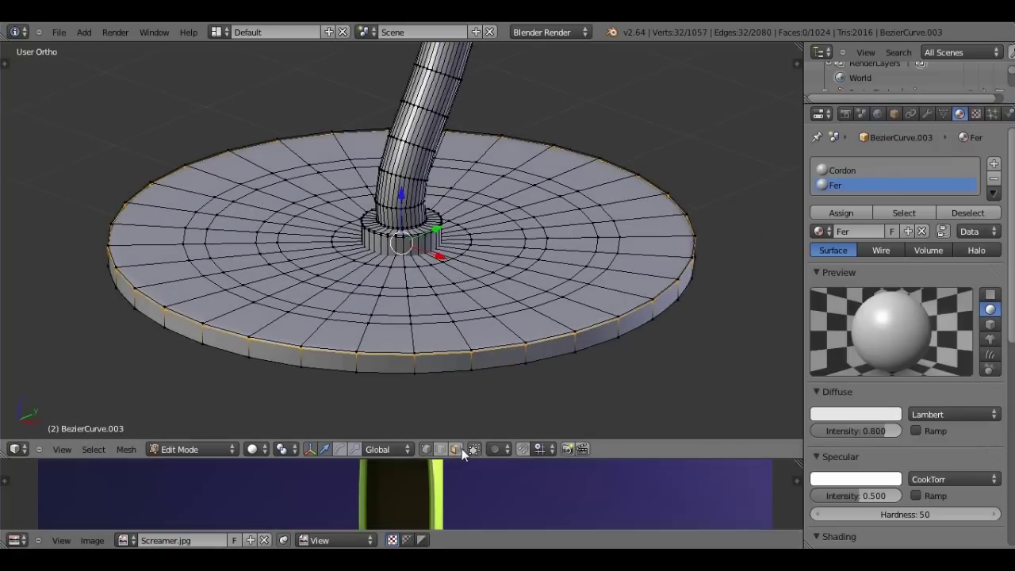
{"action": "left_click", "coordinate": [455, 448]}
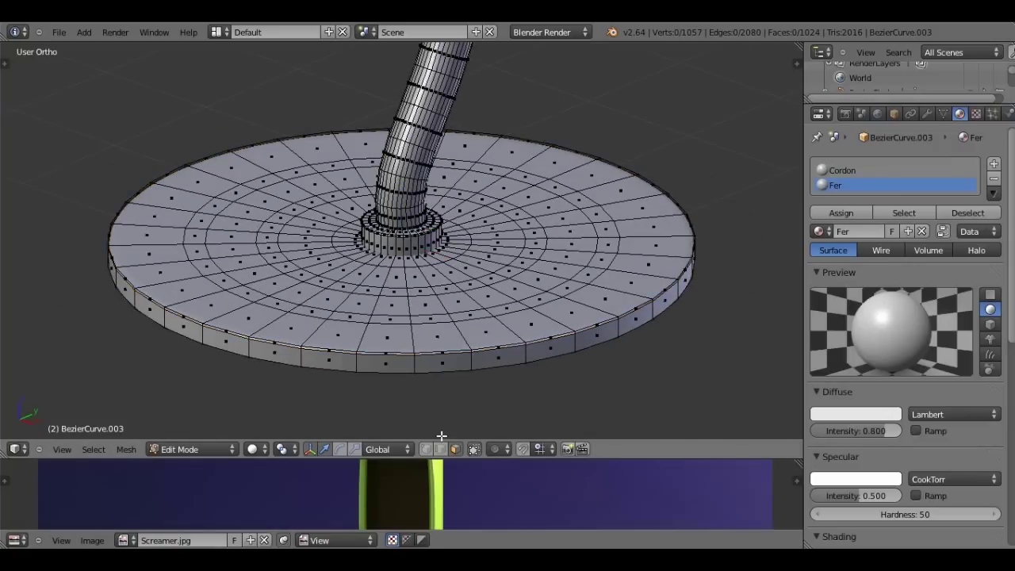
{"action": "key", "text": "KP_8"}
{"action": "key", "text": "Tab"}
{"action": "key", "text": "KP_7"}
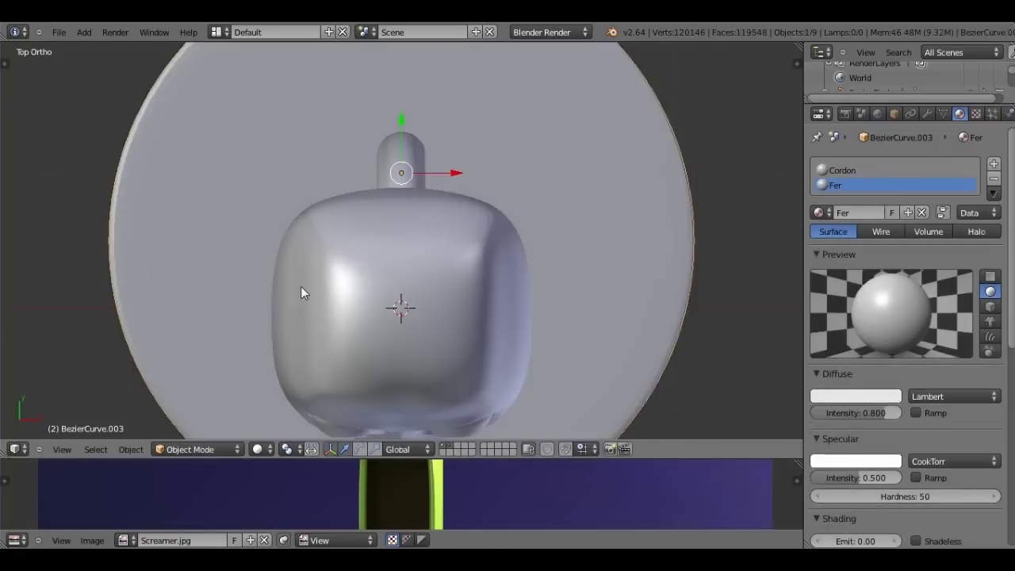
{"action": "right_click", "coordinate": [302, 287]}
{"action": "scroll", "coordinate": [320, 283], "scroll_direction": "down", "scroll_amount": 1}
{"action": "scroll", "coordinate": [317, 279], "scroll_direction": "down", "scroll_amount": 1}
{"action": "key", "text": "x"}
{"action": "scroll", "coordinate": [356, 313], "scroll_direction": "down", "scroll_amount": 3}
{"action": "right_click", "coordinate": [356, 313]}
{"action": "mouse_move", "coordinate": [410, 334]}
{"action": "middle_mouse_down"}
{"action": "mouse_move", "coordinate": [339, 230]}
{"action": "mouse_move", "coordinate": [361, 99]}
{"action": "middle_mouse_up"}
{"action": "right_click", "coordinate": [361, 99], "text": "shift"}
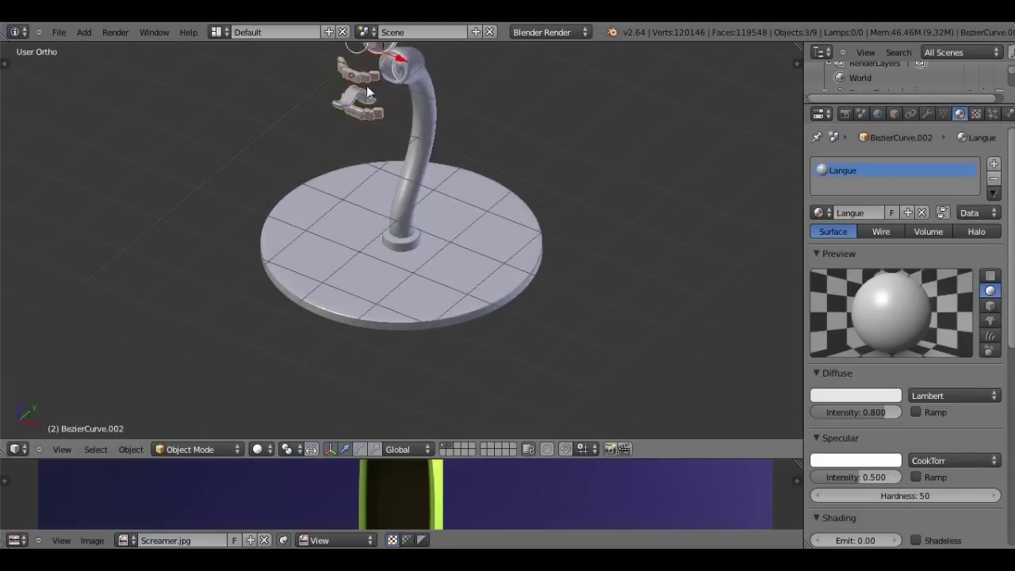
{"action": "scroll", "coordinate": [361, 107], "scroll_direction": "up", "scroll_amount": 4, "text": "shift"}
{"action": "scroll", "coordinate": [360, 116], "scroll_direction": "up", "scroll_amount": 1, "text": "shift"}
{"action": "right_click", "coordinate": [322, 95], "text": "shift"}
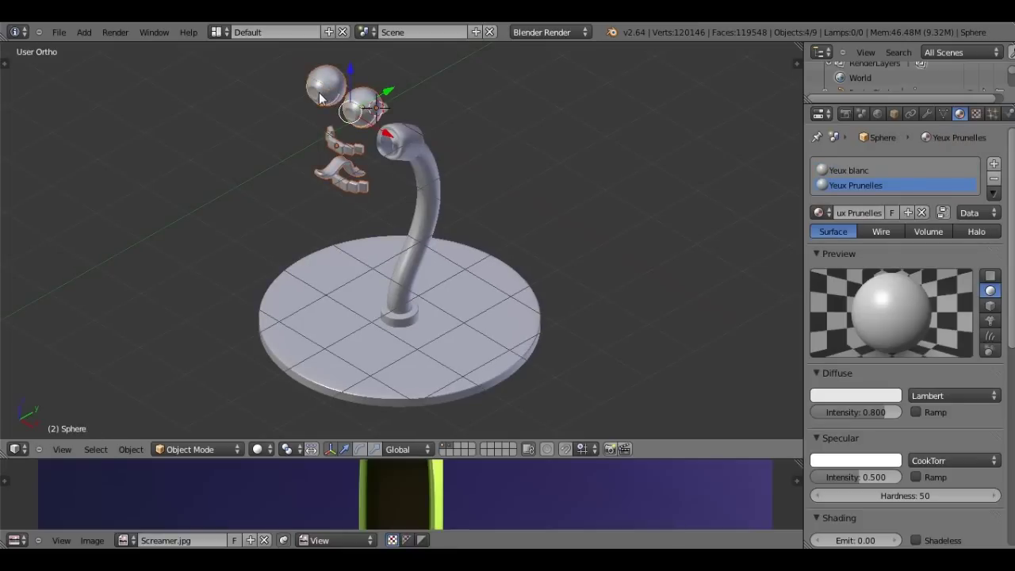
{"action": "key", "text": "z"}
{"action": "right_click", "coordinate": [426, 213]}
{"action": "key", "text": "z"}
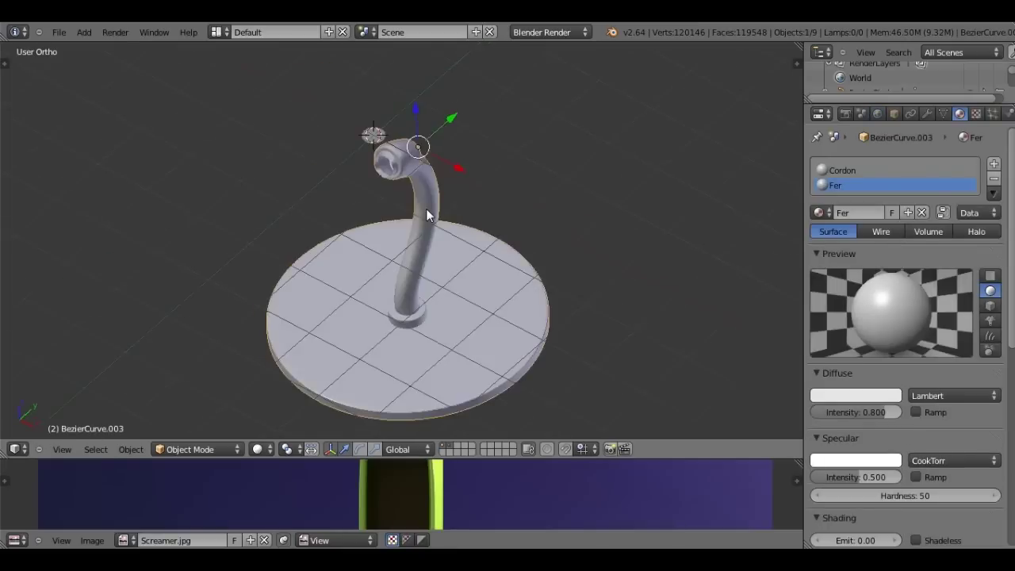
{"action": "key", "text": "KP_7"}
{"action": "key", "text": "Tab"}
{"action": "scroll", "coordinate": [426, 208], "scroll_direction": "up", "scroll_amount": 2}
{"action": "key", "text": "Tab"}
{"action": "scroll", "coordinate": [426, 208], "scroll_direction": "up", "scroll_amount": 2}
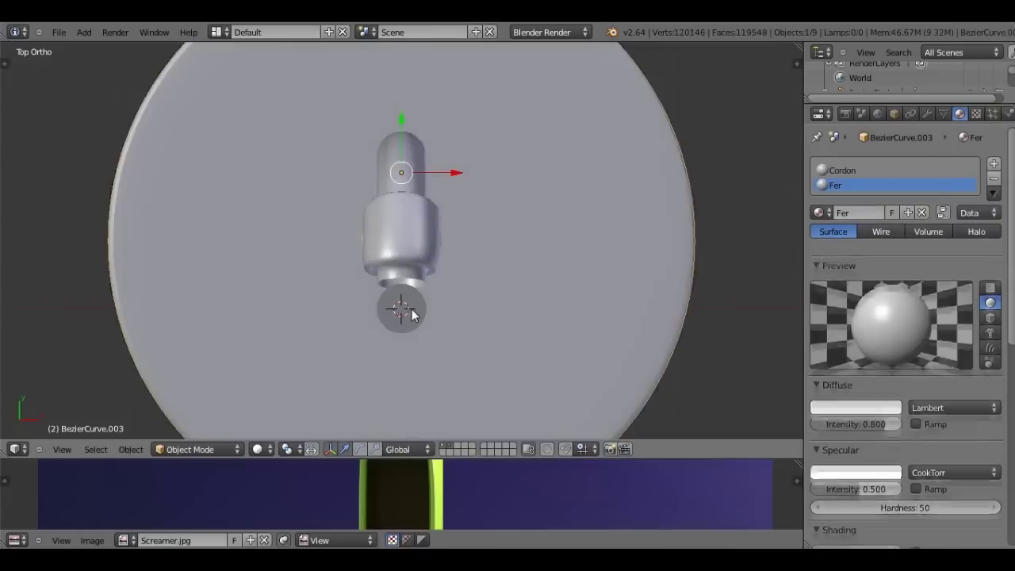
{"action": "right_click", "coordinate": [401, 309]}
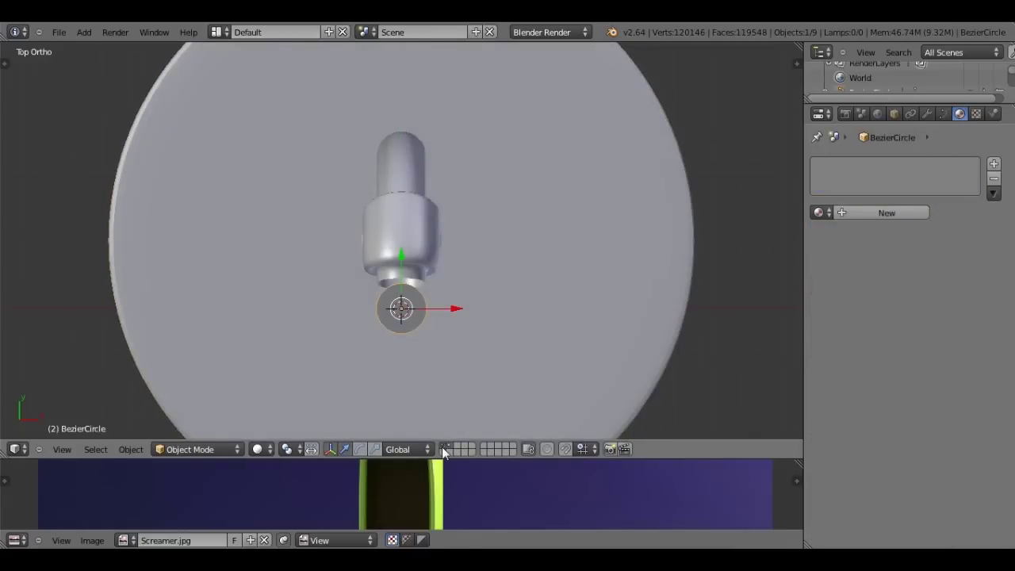
{"action": "scroll", "coordinate": [398, 332], "scroll_direction": "down", "scroll_amount": 2}
{"action": "scroll", "coordinate": [398, 281], "scroll_direction": "up", "scroll_amount": 1}
{"action": "right_click", "coordinate": [400, 239]}
{"action": "key", "text": "Tab"}
{"action": "scroll", "coordinate": [393, 298], "scroll_direction": "up", "scroll_amount": 2}
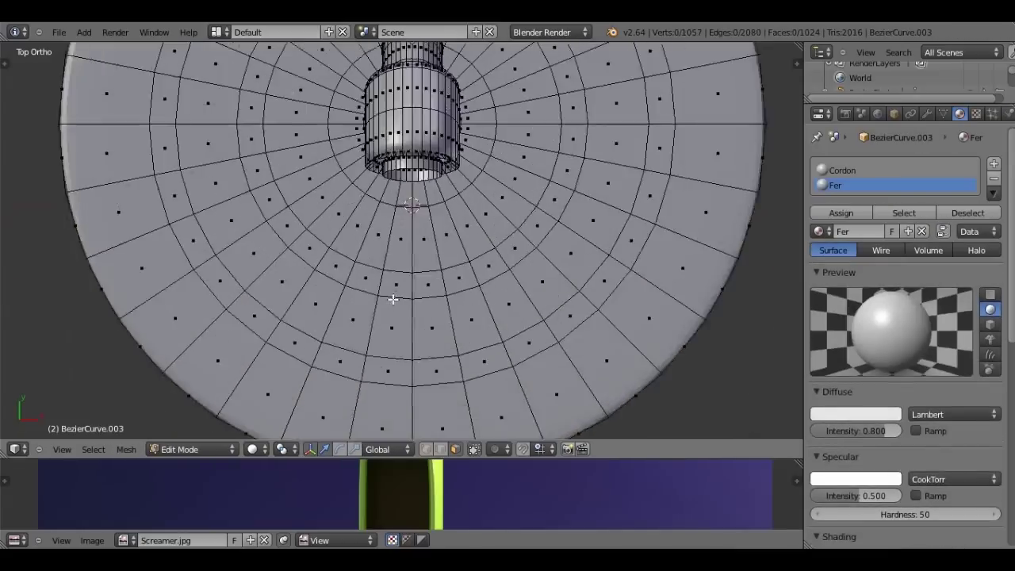
- Select two concentric face rings on top of the base disc
{"action": "scroll", "coordinate": [401, 142], "scroll_direction": "up", "scroll_amount": 2}
{"action": "scroll", "coordinate": [401, 141], "scroll_direction": "down", "scroll_amount": 2}
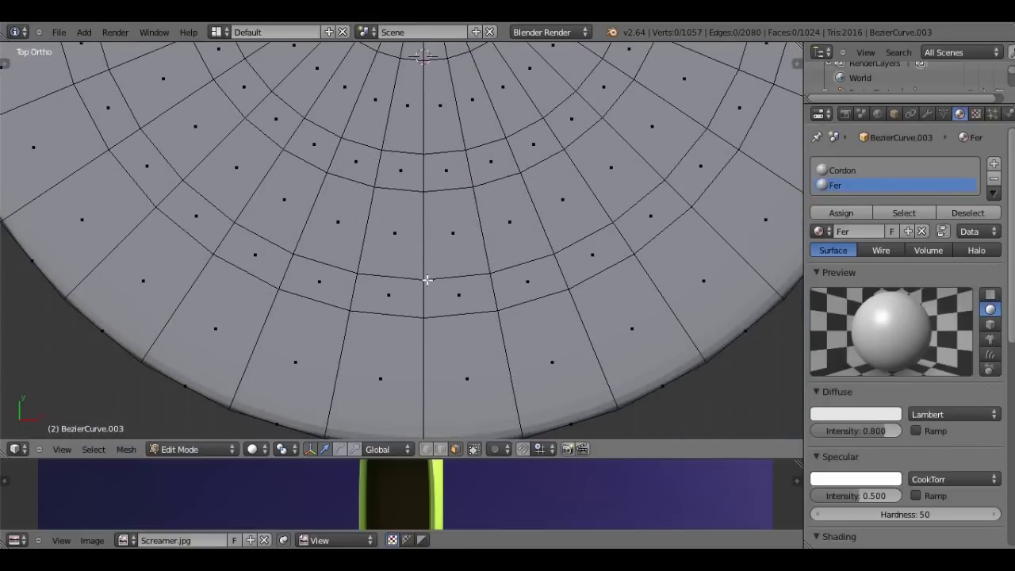
{"action": "scroll", "coordinate": [428, 278], "scroll_direction": "up", "scroll_amount": 2}
{"action": "right_click", "coordinate": [415, 238], "text": "alt"}
{"action": "scroll", "coordinate": [414, 238], "scroll_direction": "down", "scroll_amount": 2}
{"action": "scroll", "coordinate": [414, 238], "scroll_direction": "down", "scroll_amount": 1}
{"action": "right_click", "coordinate": [413, 236], "text": "alt+shift"}
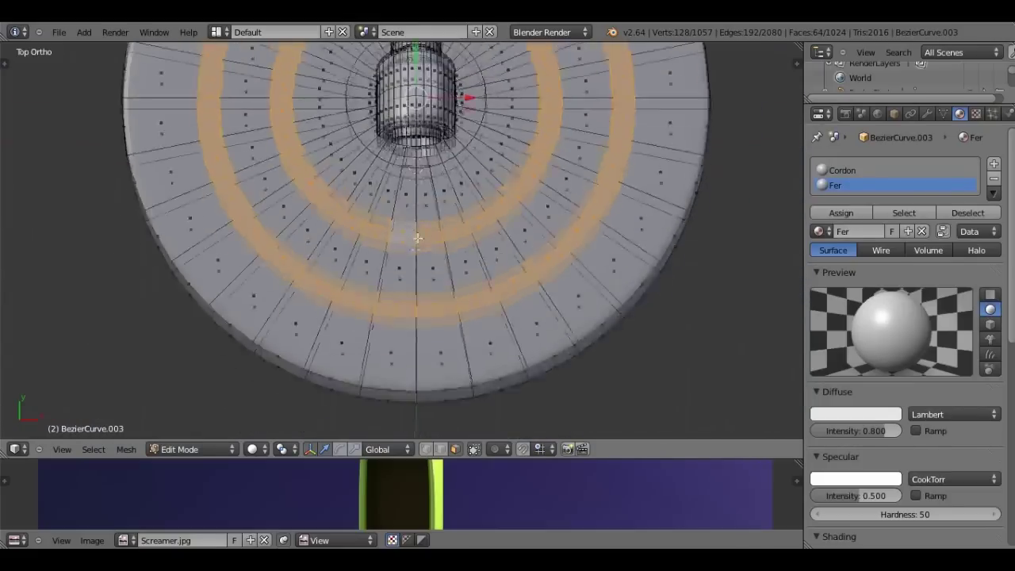
- Deselect alternate faces in both rings along the lower and right sides of the disc
{"action": "scroll", "coordinate": [408, 276], "scroll_direction": "down", "scroll_amount": 1}
{"action": "scroll", "coordinate": [408, 275], "scroll_direction": "down", "scroll_amount": 1}
{"action": "scroll", "coordinate": [408, 275], "scroll_direction": "down", "scroll_amount": 2}
{"action": "scroll", "coordinate": [397, 334], "scroll_direction": "up", "scroll_amount": 2}
{"action": "right_click", "coordinate": [397, 334], "text": "shift"}
{"action": "right_click", "coordinate": [417, 295], "text": "shift"}
{"action": "right_click", "coordinate": [457, 354], "text": "shift"}
{"action": "right_click", "coordinate": [463, 289], "text": "shift"}
{"action": "right_click", "coordinate": [510, 310], "text": "shift"}
{"action": "right_click", "coordinate": [498, 260], "text": "shift"}
{"action": "right_click", "coordinate": [492, 254], "text": "shift"}
{"action": "right_click", "coordinate": [565, 269], "text": "shift"}
{"action": "right_click", "coordinate": [555, 266], "text": "shift"}
{"action": "right_click", "coordinate": [586, 202], "text": "shift"}
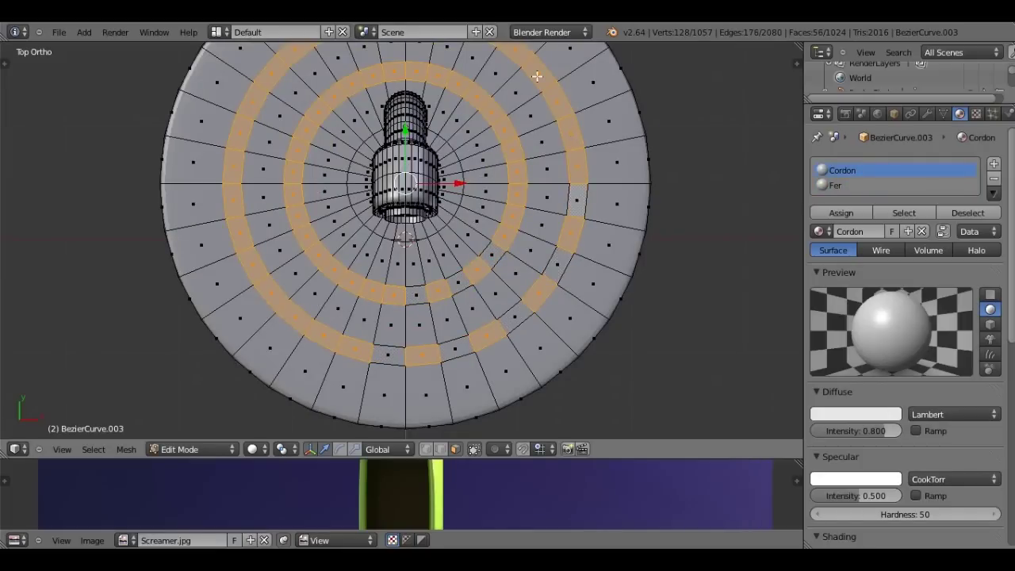
- Deselect alternate faces around the top and left of both rings, leaving 32 spaced faces
{"action": "middle_click_drag", "start_coordinate": [586, 201], "coordinate": [596, 233], "text": "shift"}
{"action": "right_click", "coordinate": [496, 73], "text": "shift"}
{"action": "right_click", "coordinate": [433, 50], "text": "shift"}
{"action": "right_click", "coordinate": [369, 57], "text": "shift"}
{"action": "right_click", "coordinate": [302, 82], "text": "shift"}
{"action": "right_click", "coordinate": [257, 133], "text": "shift"}
{"action": "right_click", "coordinate": [240, 202], "text": "shift"}
{"action": "right_click", "coordinate": [246, 271], "text": "shift"}
{"action": "right_click", "coordinate": [278, 332], "text": "shift"}
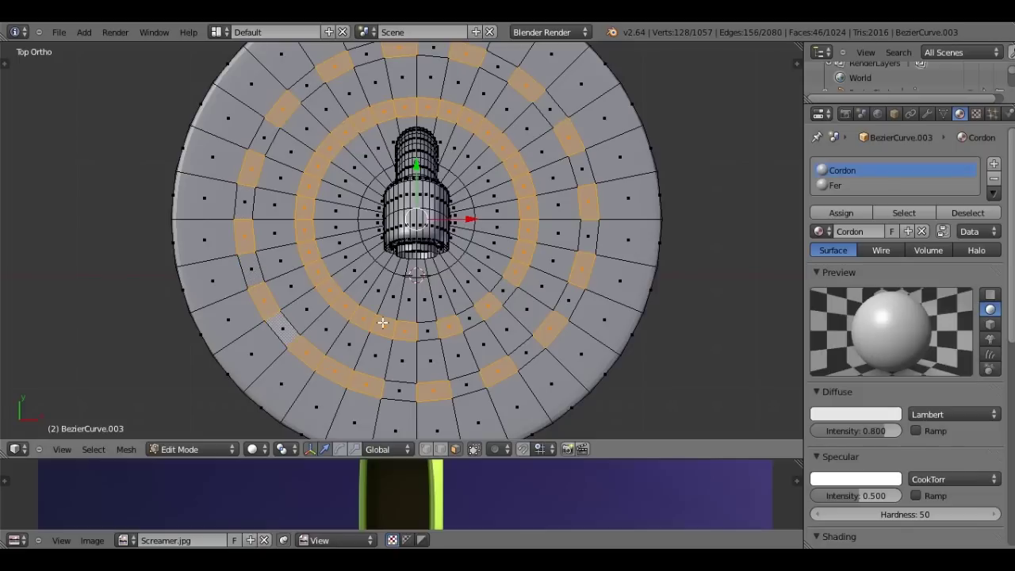
{"action": "right_click", "coordinate": [382, 323], "text": "shift"}
{"action": "right_click", "coordinate": [341, 308], "text": "shift"}
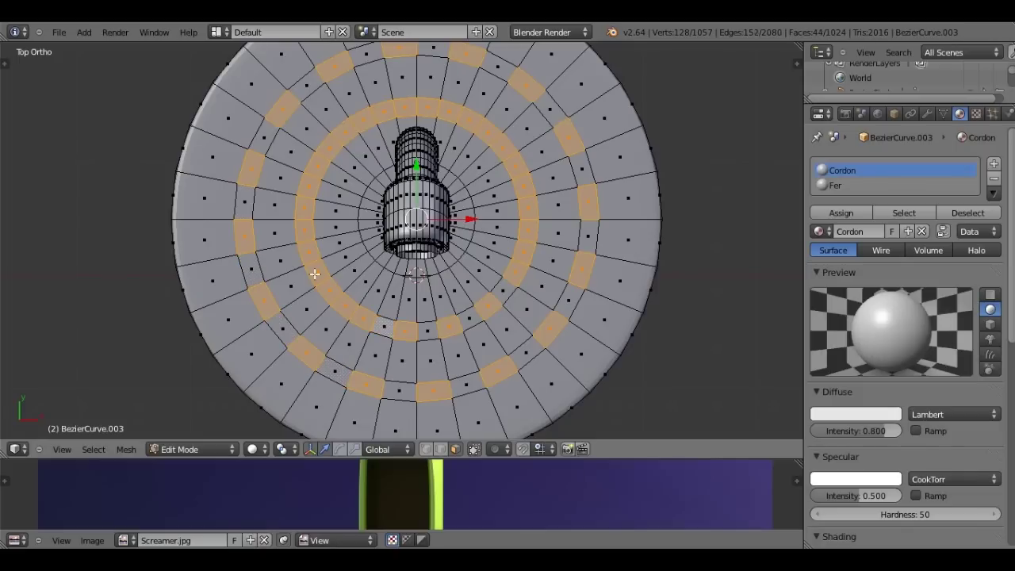
{"action": "right_click", "coordinate": [305, 229], "text": "shift"}
{"action": "right_click", "coordinate": [313, 186], "text": "shift"}
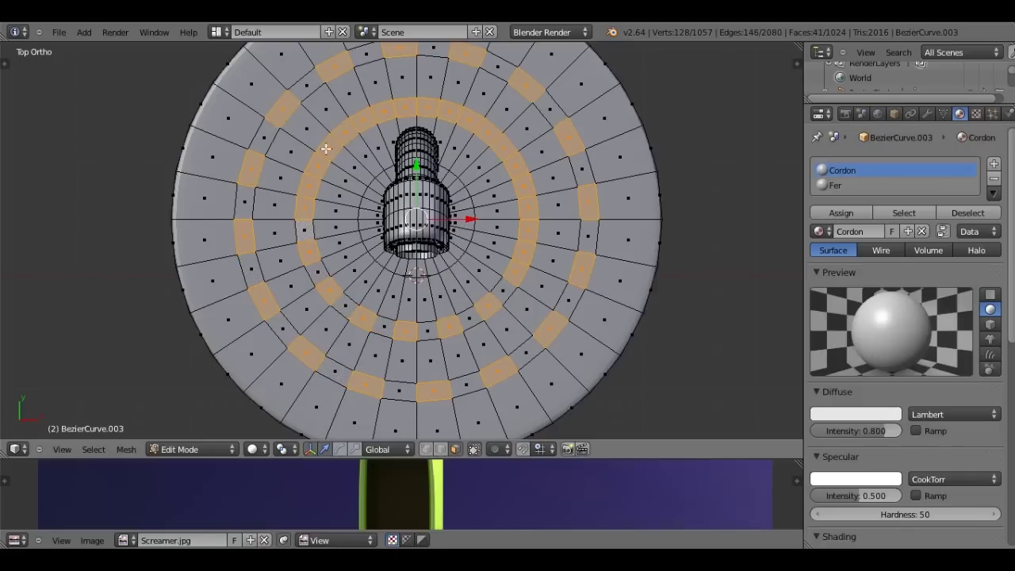
{"action": "right_click", "coordinate": [359, 123], "text": "shift"}
{"action": "right_click", "coordinate": [412, 108], "text": "shift"}
{"action": "right_click", "coordinate": [451, 109], "text": "shift"}
{"action": "right_click", "coordinate": [491, 133], "text": "shift"}
{"action": "right_click", "coordinate": [518, 168], "text": "shift"}
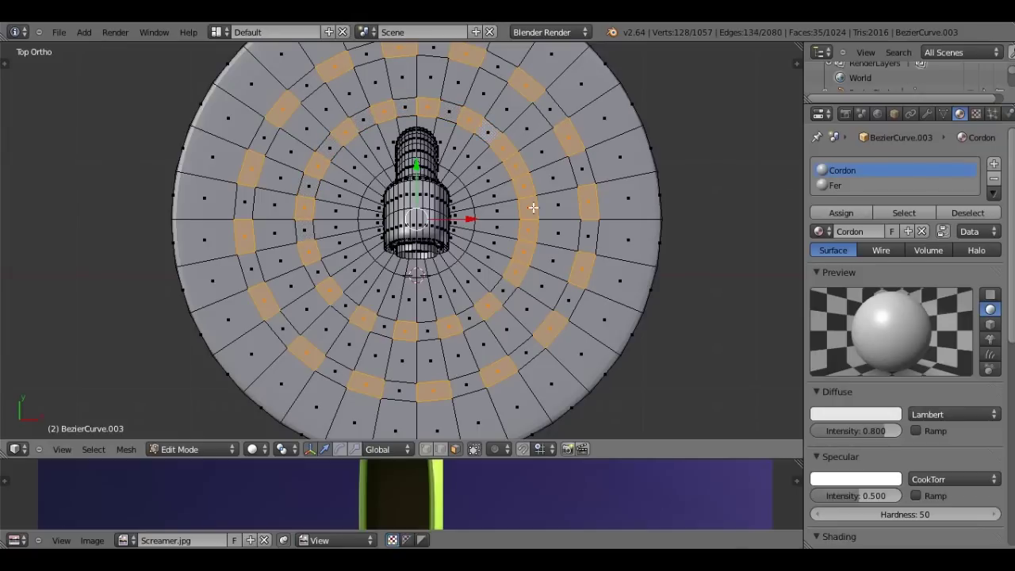
{"action": "middle_click_drag", "start_coordinate": [531, 249], "coordinate": [421, 217]}
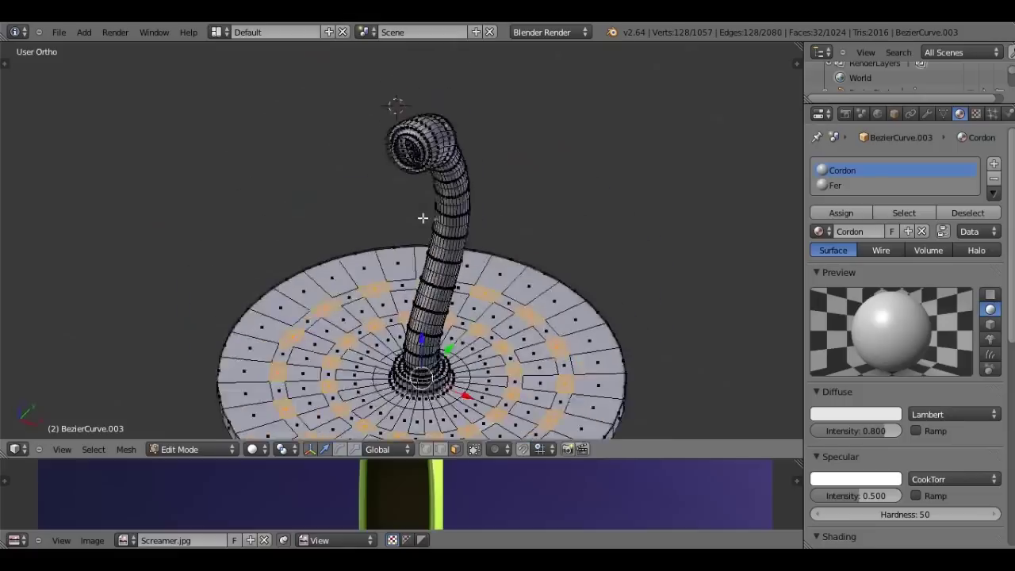
- Extrude the 32 selected faces inward along their normals to form dimples
{"action": "scroll", "coordinate": [421, 218], "scroll_direction": "down", "scroll_amount": 3}
{"action": "scroll", "coordinate": [424, 202], "scroll_direction": "up", "scroll_amount": 3}
{"action": "scroll", "coordinate": [424, 202], "scroll_direction": "up", "scroll_amount": 2}
{"action": "key", "text": "e"}
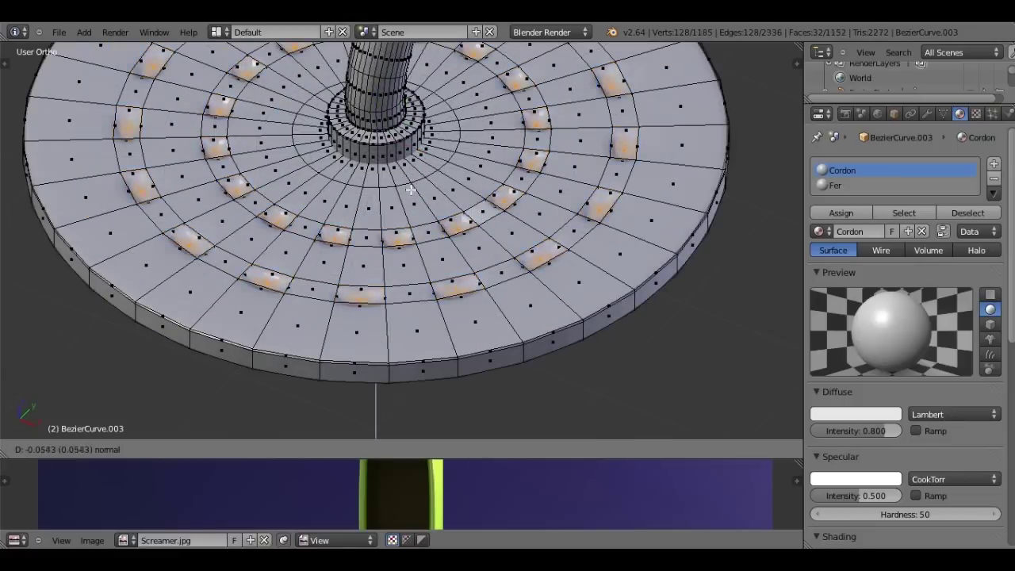
{"action": "left_click", "coordinate": [411, 192]}
- Add an edge loop through the base disc and preview the smoothed result from a low angle
{"action": "scroll", "coordinate": [354, 302], "scroll_direction": "up", "scroll_amount": 2}
{"action": "scroll", "coordinate": [355, 303], "scroll_direction": "down", "scroll_amount": 2}
{"action": "scroll", "coordinate": [354, 303], "scroll_direction": "up", "scroll_amount": 3}
{"action": "scroll", "coordinate": [355, 303], "scroll_direction": "down", "scroll_amount": 2}
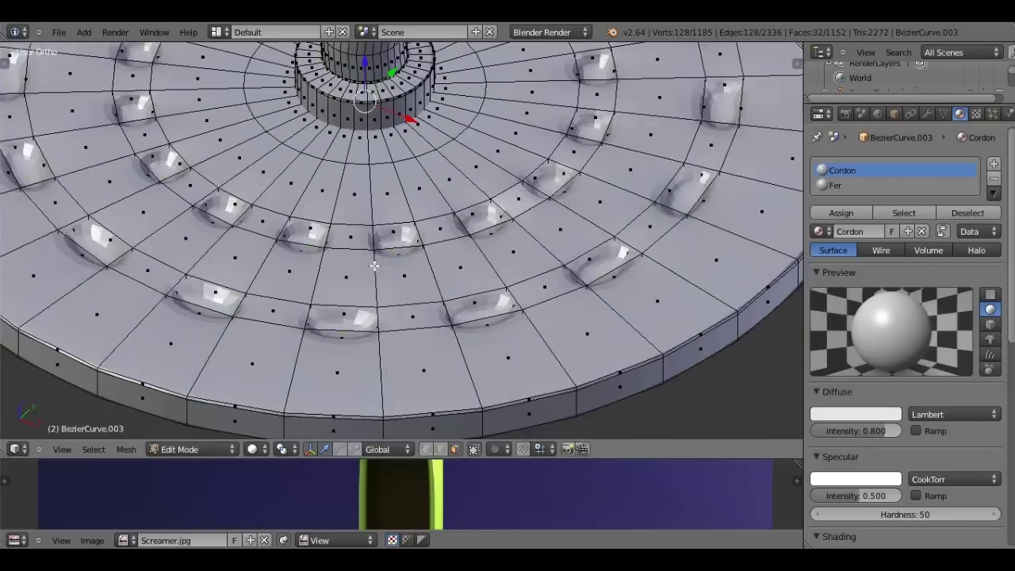
{"action": "key", "text": "ctrl+r"}
{"action": "left_click", "coordinate": [379, 301]}
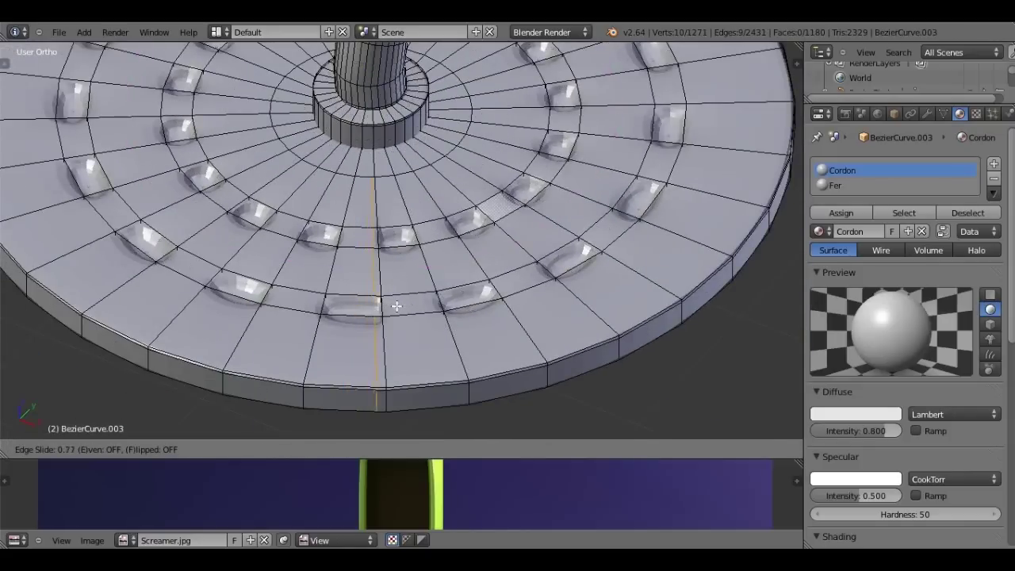
{"action": "left_click", "coordinate": [323, 307]}
{"action": "key", "text": "Tab"}
{"action": "scroll", "coordinate": [333, 309], "scroll_direction": "down", "scroll_amount": 3}
{"action": "mouse_move", "coordinate": [337, 309]}
{"action": "middle_mouse_down"}
{"action": "mouse_move", "coordinate": [237, 279]}
{"action": "mouse_move", "coordinate": [294, 313]}
{"action": "middle_mouse_up"}
- Slide a second edge loop in beside the dimples and recheck the smoothed disc from above
{"action": "key", "text": "Tab"}
{"action": "key", "text": "ctrl+r"}
{"action": "left_click", "coordinate": [388, 275]}
{"action": "left_click", "coordinate": [380, 262]}
{"action": "key", "text": "ctrl+r"}
{"action": "left_click", "coordinate": [384, 261]}
{"action": "left_click", "coordinate": [391, 259]}
{"action": "key", "text": "Tab"}
{"action": "mouse_move", "coordinate": [390, 258]}
{"action": "middle_mouse_down"}
{"action": "mouse_move", "coordinate": [453, 265]}
{"action": "mouse_move", "coordinate": [552, 250]}
{"action": "middle_mouse_up"}
{"action": "key", "text": "Tab"}
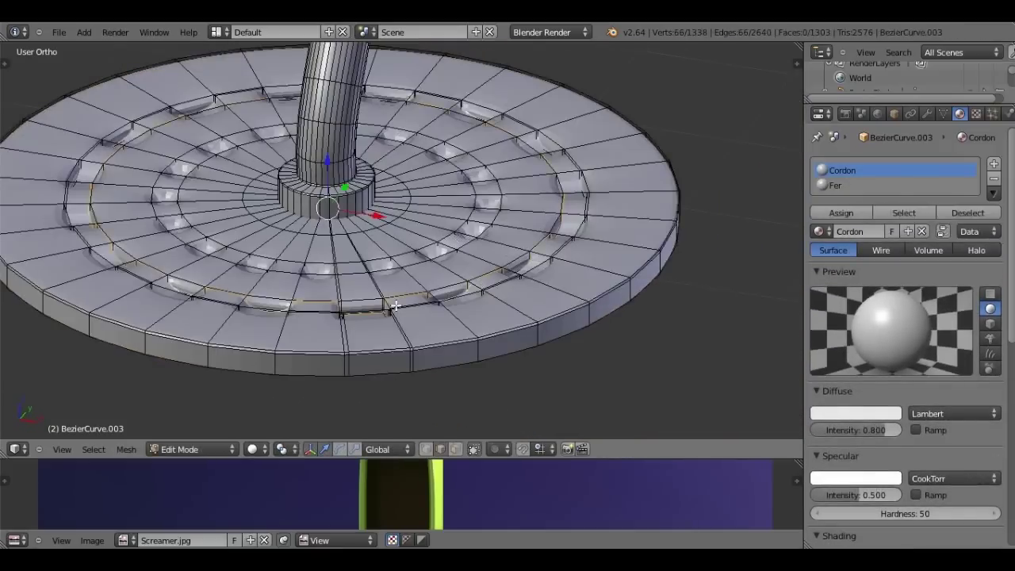
{"action": "middle_click_drag", "start_coordinate": [395, 306], "coordinate": [287, 310]}
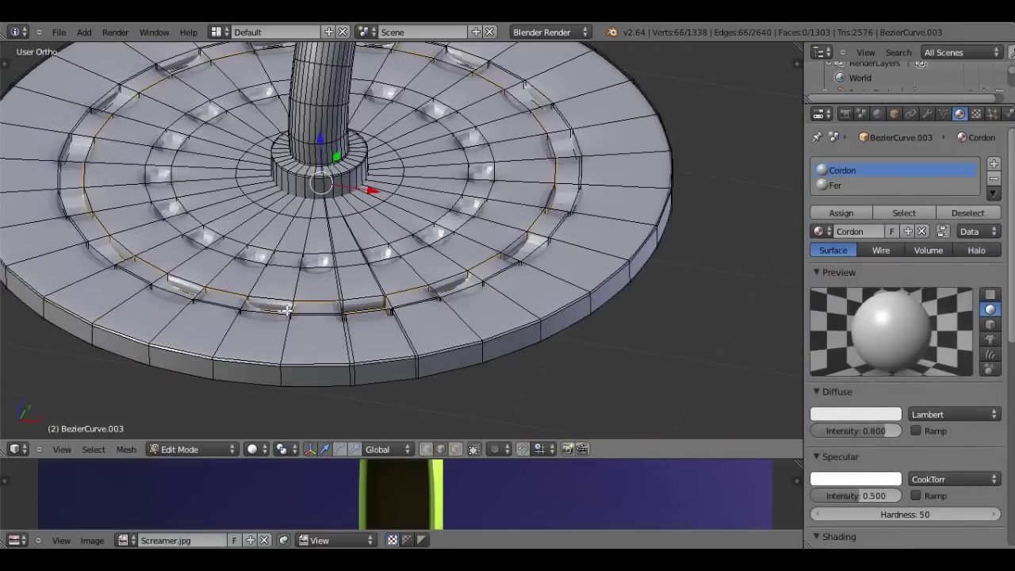
{"action": "key", "text": "KP_7"}
{"action": "key", "text": "ctrl+r"}
- Cut several edge loops across the base disc around the inner ring of dimples
{"action": "left_click", "coordinate": [308, 226]}
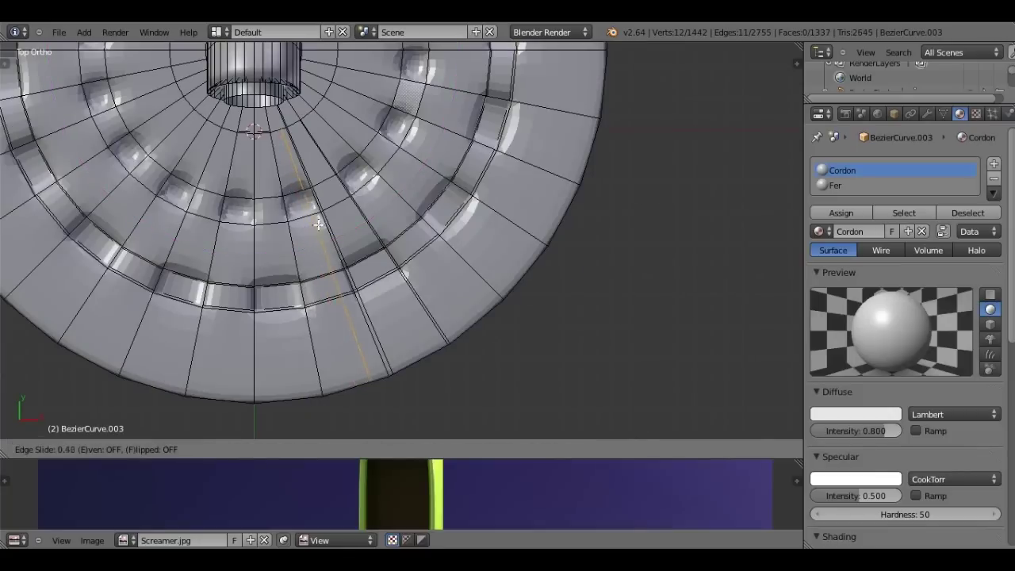
{"action": "left_click", "coordinate": [322, 219]}
{"action": "key", "text": "ctrl+r"}
{"action": "left_click", "coordinate": [308, 213]}
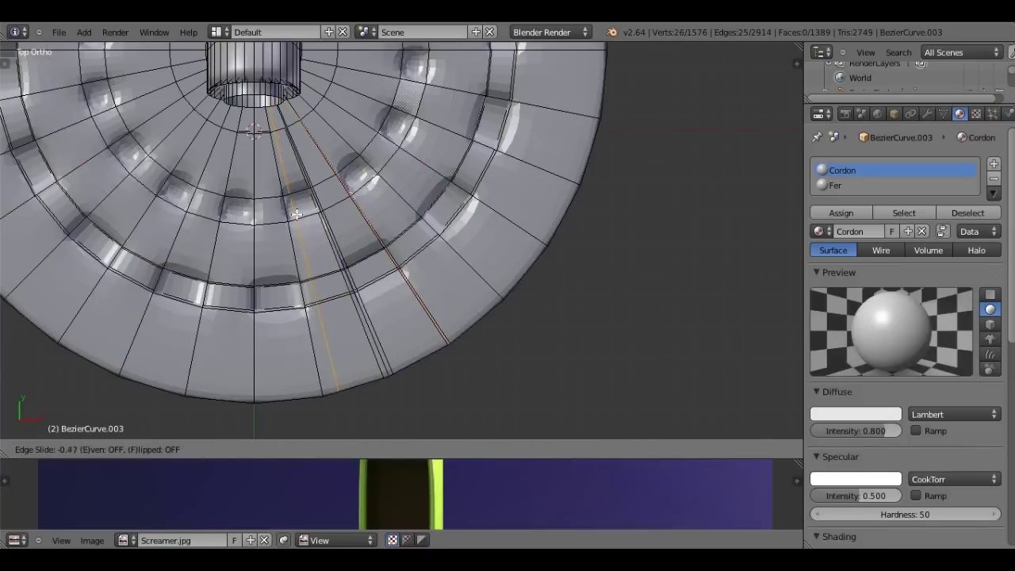
{"action": "right_click", "coordinate": [292, 215]}
{"action": "key", "text": "ctrl+r"}
{"action": "left_click", "coordinate": [349, 187]}
{"action": "left_click", "coordinate": [336, 181]}
{"action": "key", "text": "ctrl+r"}
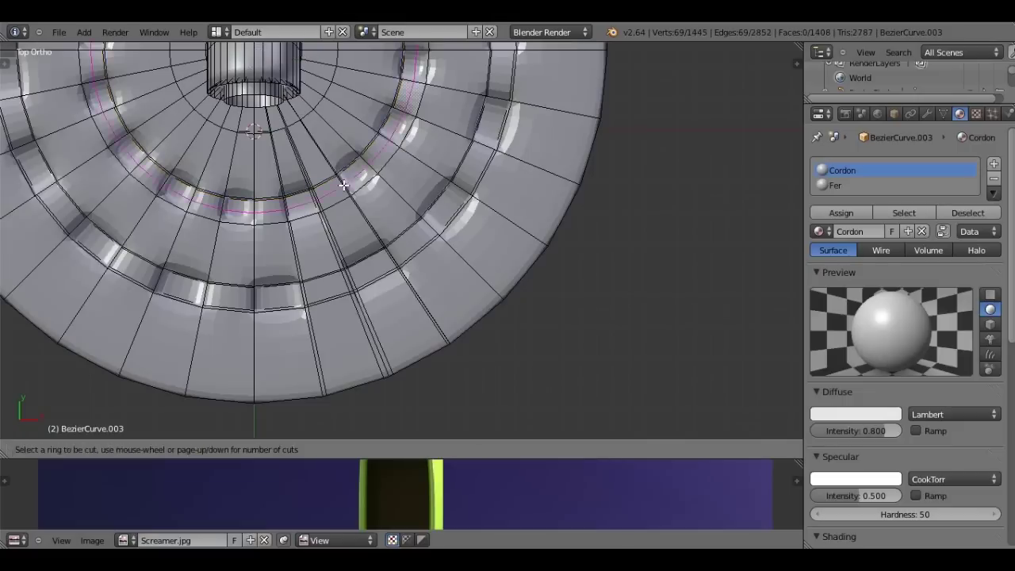
{"action": "left_click", "coordinate": [346, 186]}
{"action": "right_click", "coordinate": [352, 191]}
{"action": "key", "text": "ctrl+r"}
{"action": "left_click", "coordinate": [282, 194]}
{"action": "right_click", "coordinate": [290, 200]}
{"action": "key", "text": "ctrl+r"}
{"action": "scroll", "coordinate": [286, 200], "scroll_direction": "up", "scroll_amount": 1}
{"action": "left_click", "coordinate": [274, 198]}
{"action": "right_click", "coordinate": [262, 195]}
- Add more centred radial edge loops on the disc's left side and inspect the smoothed disc
{"action": "key", "text": "ctrl+r"}
{"action": "left_click", "coordinate": [246, 192]}
{"action": "right_click", "coordinate": [242, 189]}
{"action": "key", "text": "ctrl+r"}
{"action": "scroll", "coordinate": [243, 189], "scroll_direction": "up", "scroll_amount": 1}
{"action": "left_click", "coordinate": [237, 189]}
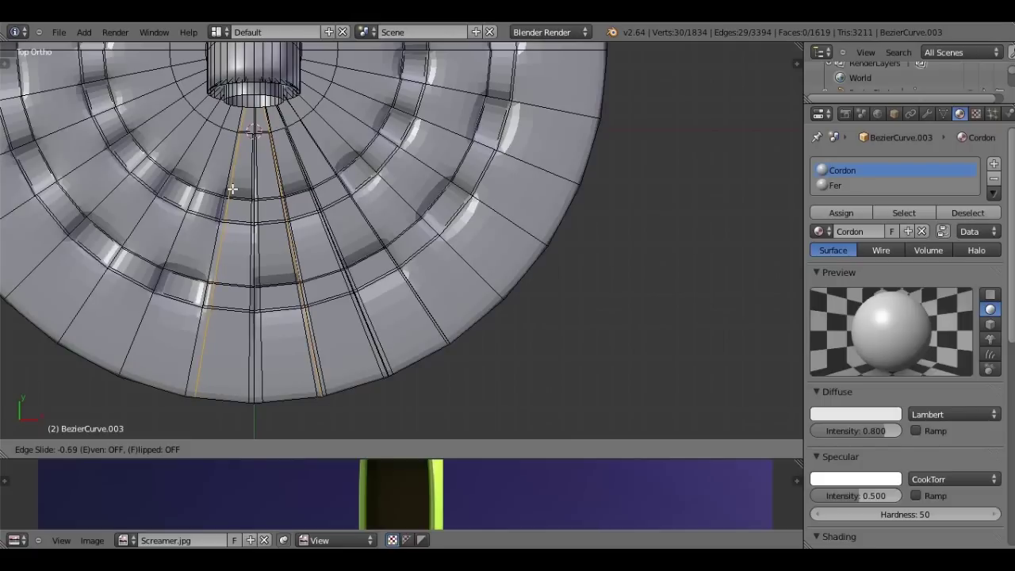
{"action": "right_click", "coordinate": [176, 191]}
{"action": "key", "text": "ctrl+r"}
{"action": "left_click", "coordinate": [175, 190]}
{"action": "right_click", "coordinate": [160, 188]}
{"action": "key", "text": "ctrl+r"}
{"action": "left_click", "coordinate": [190, 192]}
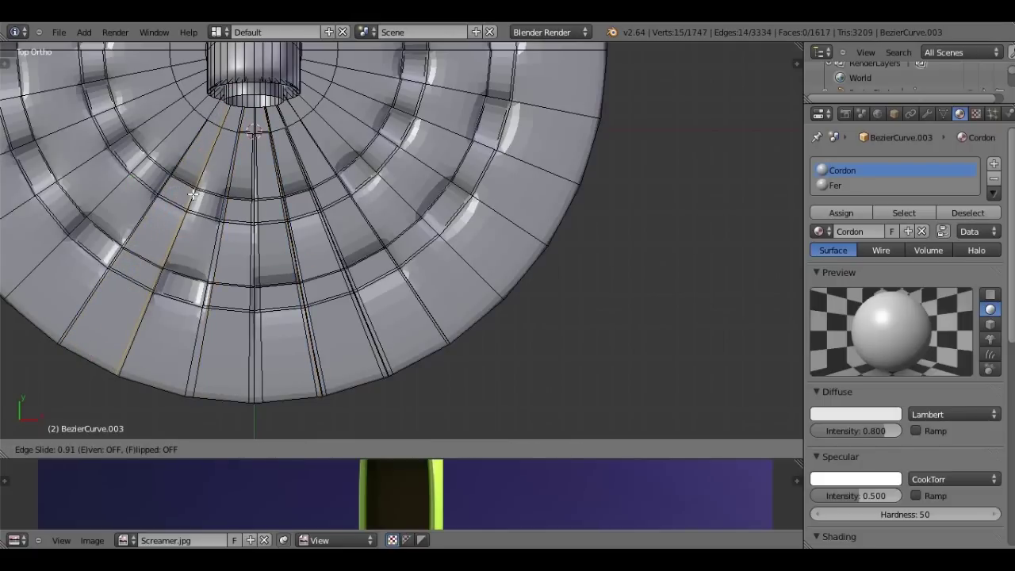
{"action": "right_click", "coordinate": [192, 193]}
{"action": "key", "text": "ctrl+r"}
{"action": "left_click", "coordinate": [214, 212]}
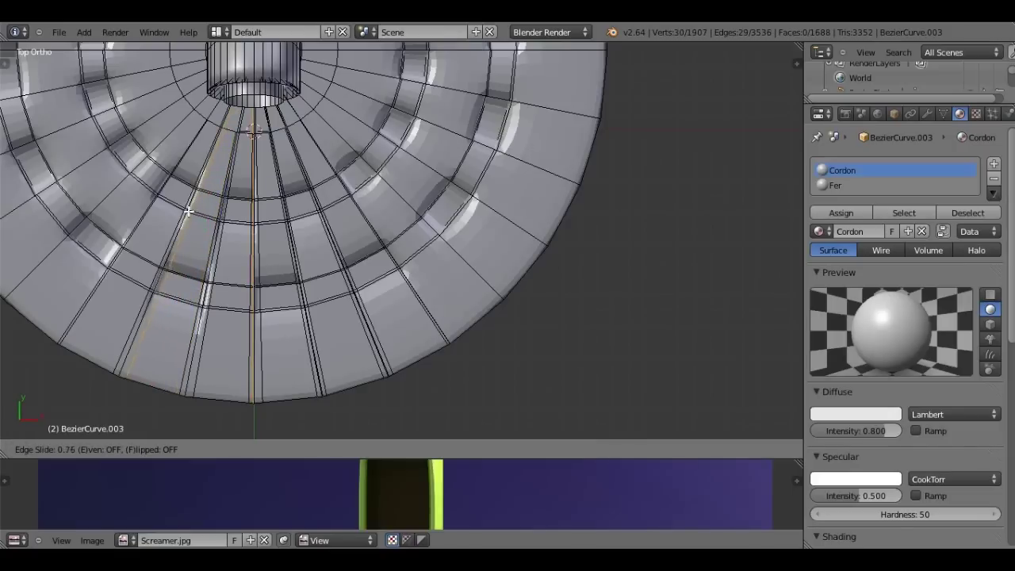
{"action": "key", "text": "Tab"}
{"action": "mouse_move", "coordinate": [307, 272]}
{"action": "middle_mouse_down"}
{"action": "mouse_move", "coordinate": [207, 208]}
{"action": "mouse_move", "coordinate": [281, 211]}
{"action": "middle_mouse_up"}
{"action": "key", "text": "Tab"}
{"action": "scroll", "coordinate": [281, 211], "scroll_direction": "up", "scroll_amount": 4}
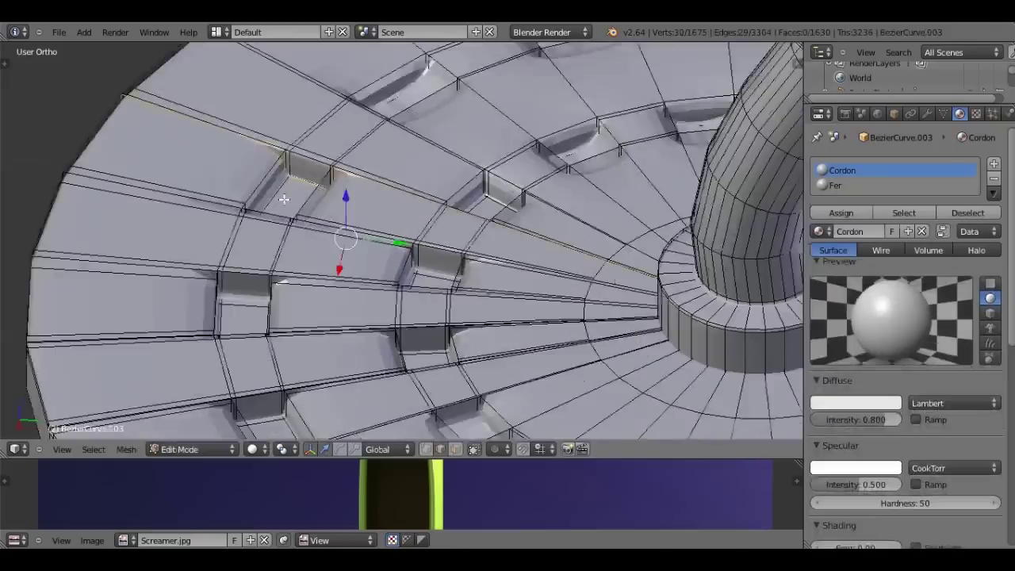
- Add several more circular edge loops near the grooves on the base disc
{"action": "scroll", "coordinate": [283, 199], "scroll_direction": "up", "scroll_amount": 3}
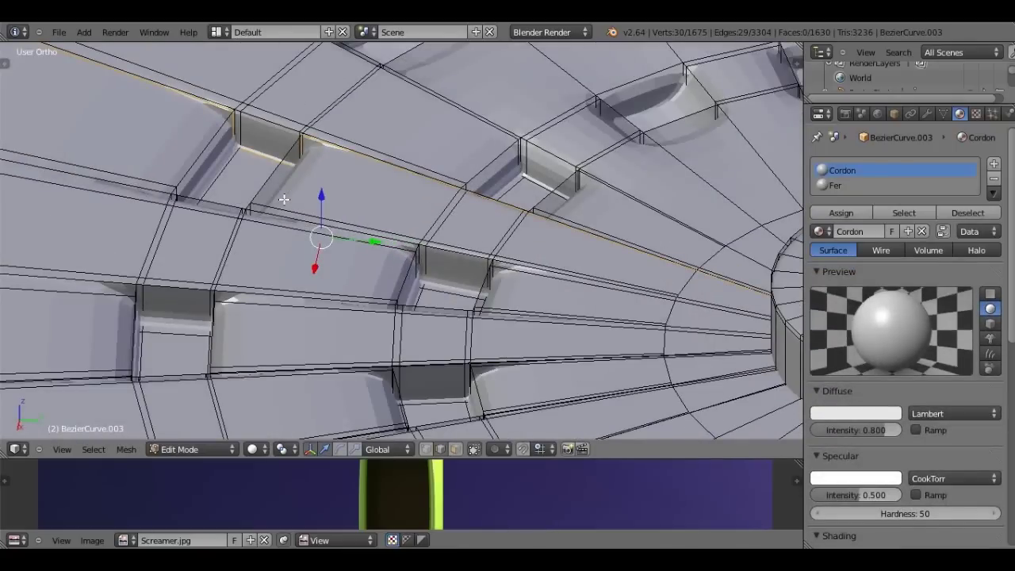
{"action": "key", "text": "ctrl+r"}
{"action": "left_click", "coordinate": [182, 199]}
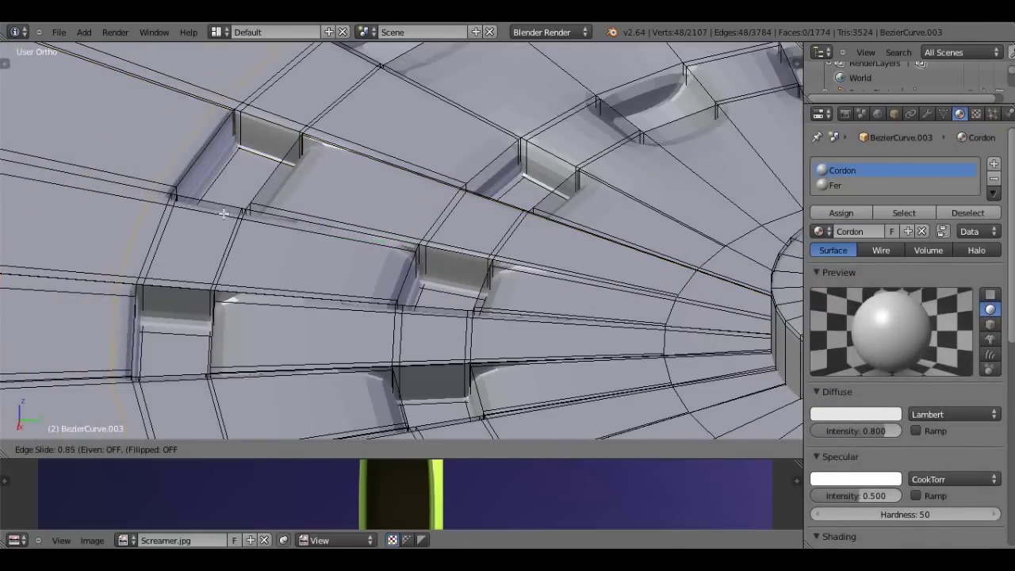
{"action": "left_click", "coordinate": [223, 213]}
{"action": "middle_click_drag", "start_coordinate": [223, 214], "coordinate": [394, 262]}
{"action": "key", "text": "ctrl+r"}
{"action": "left_click", "coordinate": [394, 262]}
{"action": "right_click", "coordinate": [394, 261]}
{"action": "key", "text": "ctrl+r"}
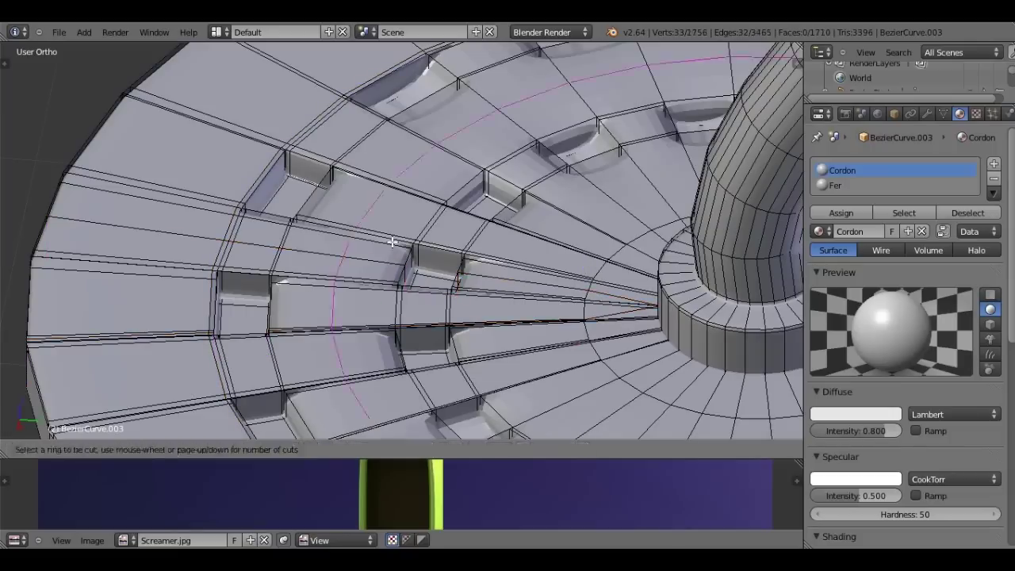
{"action": "left_click", "coordinate": [396, 255]}
{"action": "left_click", "coordinate": [448, 252]}
{"action": "key", "text": "ctrl+r"}
{"action": "left_click", "coordinate": [453, 252]}
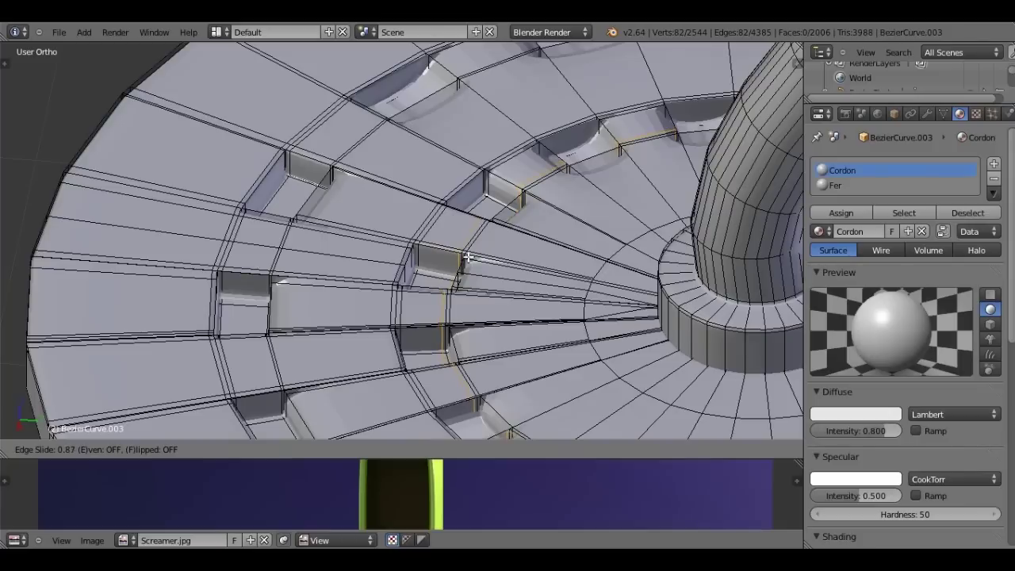
- Replace an unwanted loop cut, inspect the smoothed disc, then undo the recent loop cuts
{"action": "key", "text": "ctrl+z"}
{"action": "key", "text": "ctrl+r"}
{"action": "left_click", "coordinate": [474, 269]}
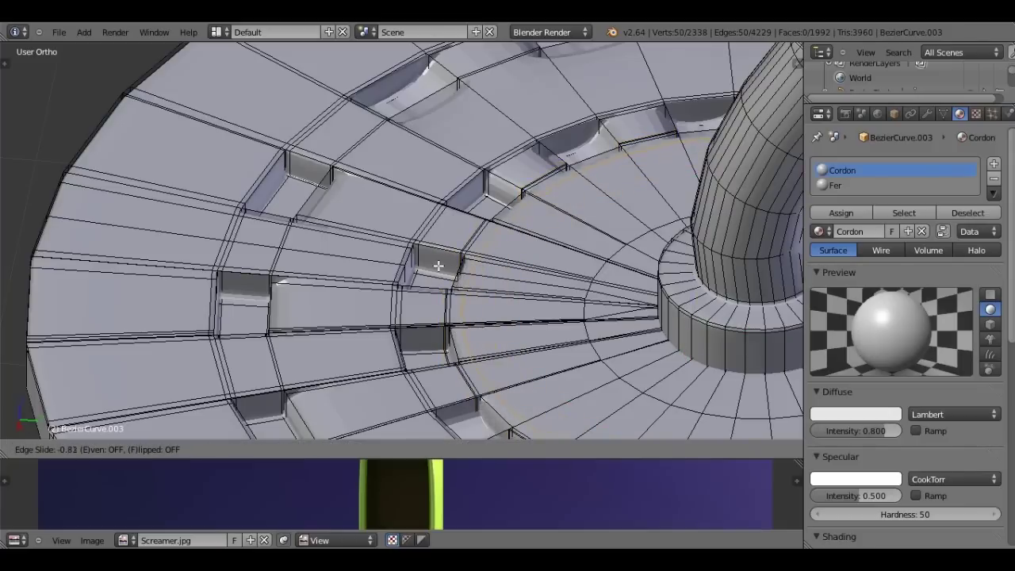
{"action": "left_click", "coordinate": [438, 265]}
{"action": "key", "text": "Tab"}
{"action": "scroll", "coordinate": [428, 264], "scroll_direction": "down", "scroll_amount": 5}
{"action": "scroll", "coordinate": [394, 267], "scroll_direction": "down", "scroll_amount": 2}
{"action": "mouse_move", "coordinate": [394, 267]}
{"action": "middle_mouse_down"}
{"action": "mouse_move", "coordinate": [570, 279]}
{"action": "mouse_move", "coordinate": [386, 275]}
{"action": "middle_mouse_up"}
{"action": "key", "text": "Tab"}
{"action": "key", "text": "ctrl+z"}
{"action": "key", "text": "ctrl+z"}
{"action": "key", "text": "ctrl+z"}
{"action": "key", "text": "ctrl+z"}
{"action": "key", "text": "ctrl+z"}
{"action": "key", "text": "ctrl+z"}
{"action": "key", "text": "ctrl+z"}
{"action": "key", "text": "ctrl+z"}
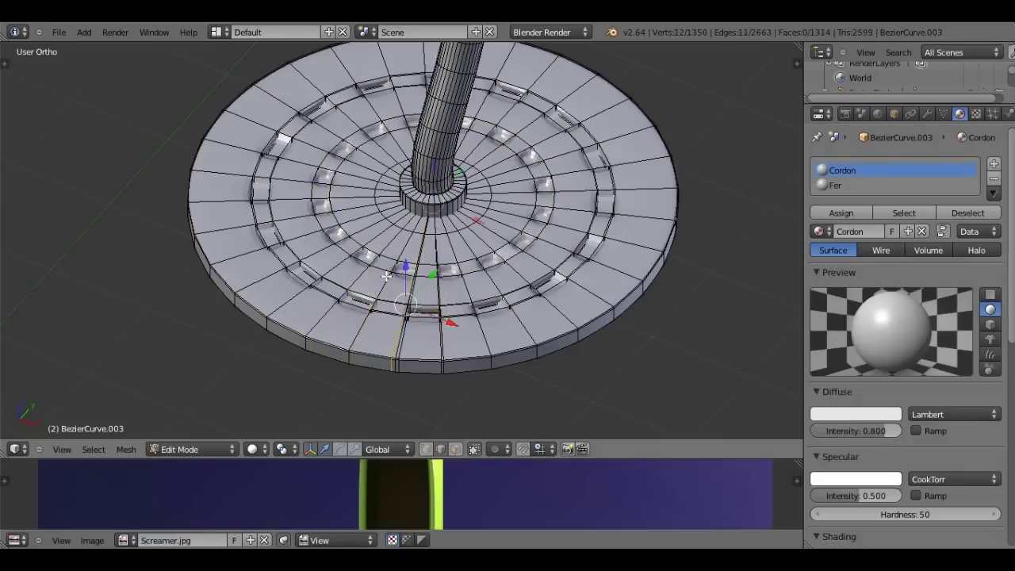
{"action": "key", "text": "ctrl+z"}
{"action": "key", "text": "ctrl+z"}
{"action": "key", "text": "ctrl+z"}
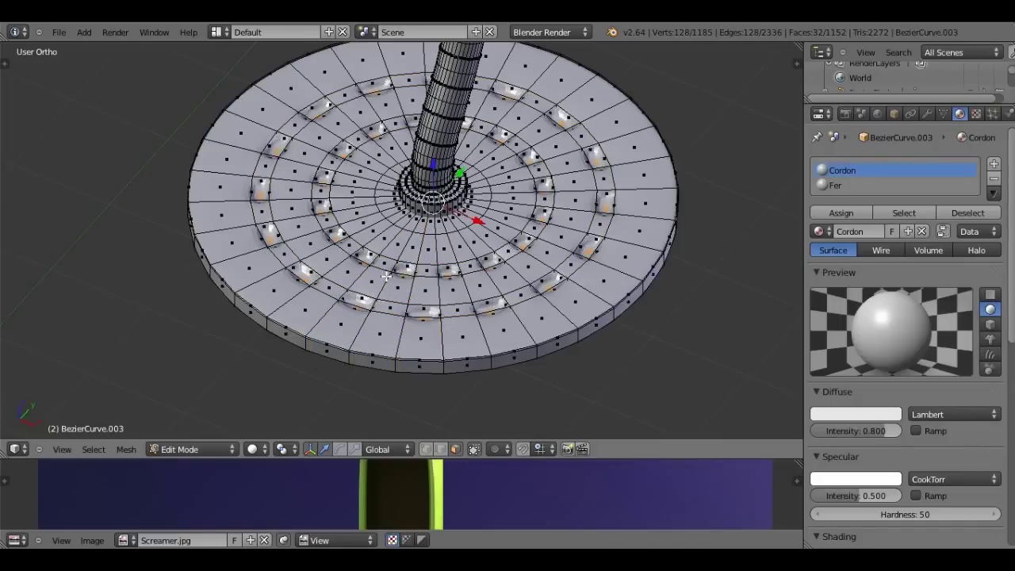
- Add two circular loop cuts on the base disc's outer ring
{"action": "scroll", "coordinate": [386, 276], "scroll_direction": "up", "scroll_amount": 2}
{"action": "middle_click_drag", "start_coordinate": [386, 275], "coordinate": [317, 173]}
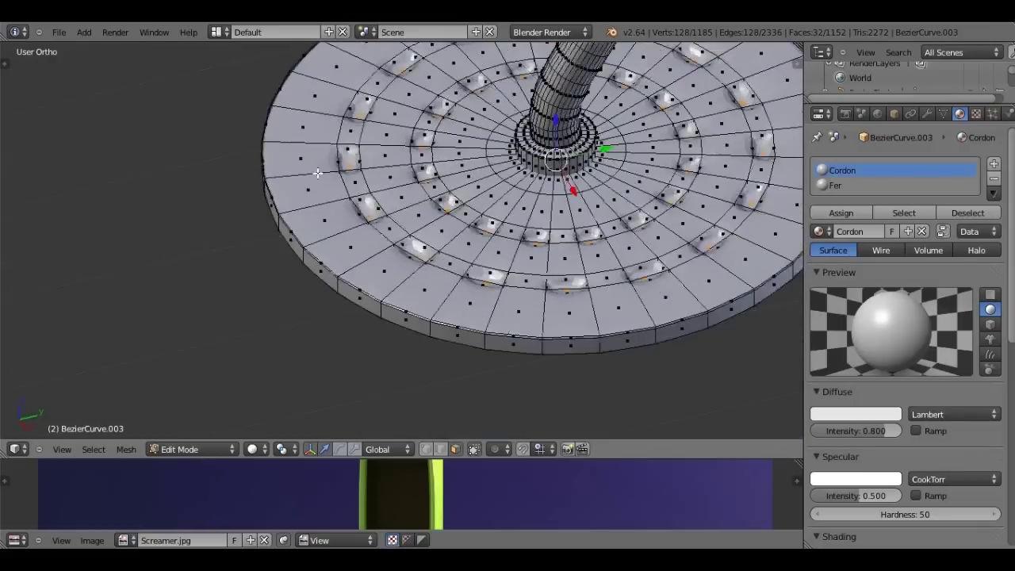
{"action": "scroll", "coordinate": [317, 173], "scroll_direction": "down", "scroll_amount": 2}
{"action": "key", "text": "ctrl+r"}
{"action": "left_click", "coordinate": [362, 179]}
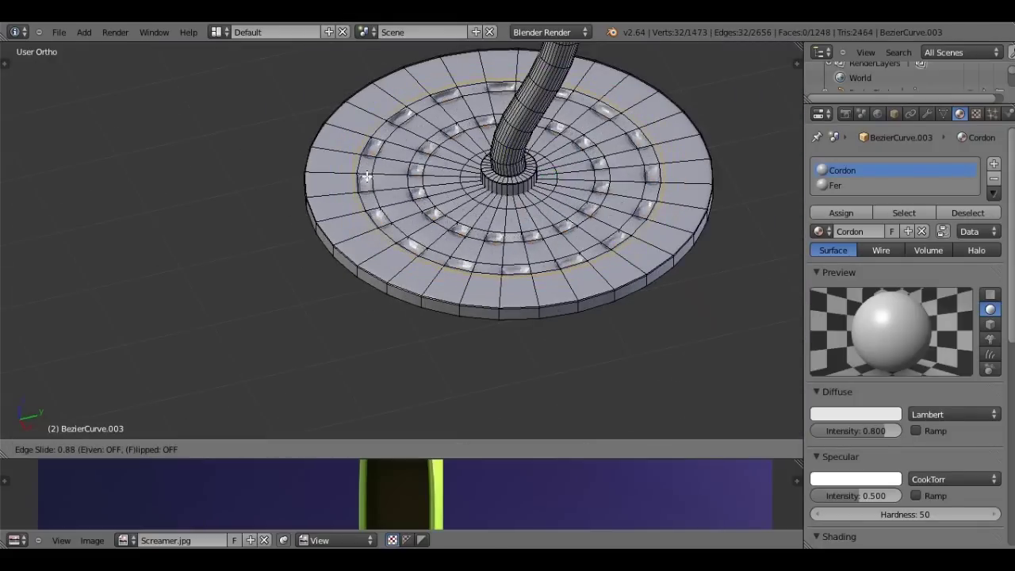
{"action": "left_click", "coordinate": [367, 176]}
{"action": "scroll", "coordinate": [373, 181], "scroll_direction": "up", "scroll_amount": 2}
{"action": "scroll", "coordinate": [373, 182], "scroll_direction": "up", "scroll_amount": 2}
{"action": "key", "text": "ctrl+r"}
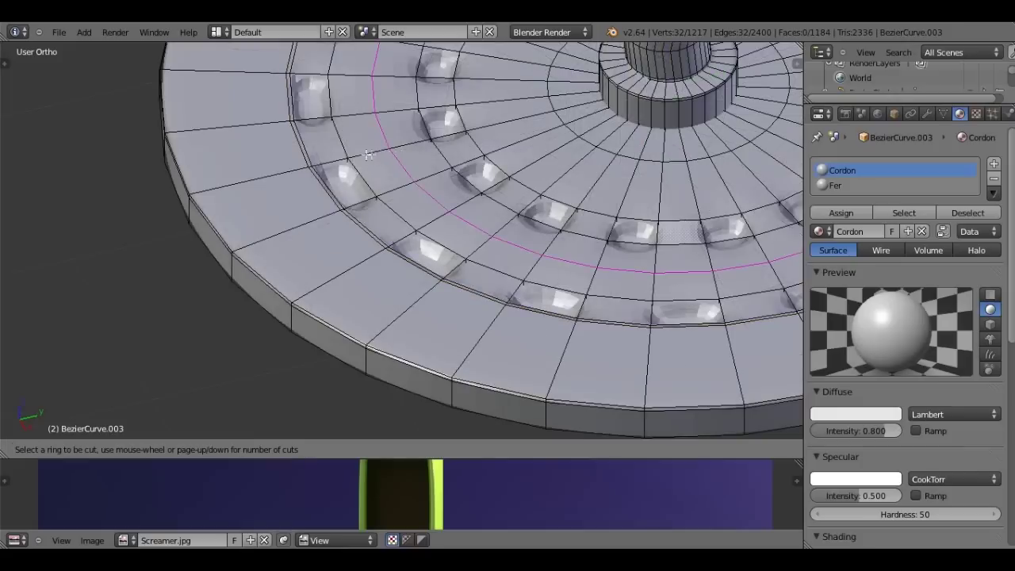
{"action": "left_click", "coordinate": [346, 151]}
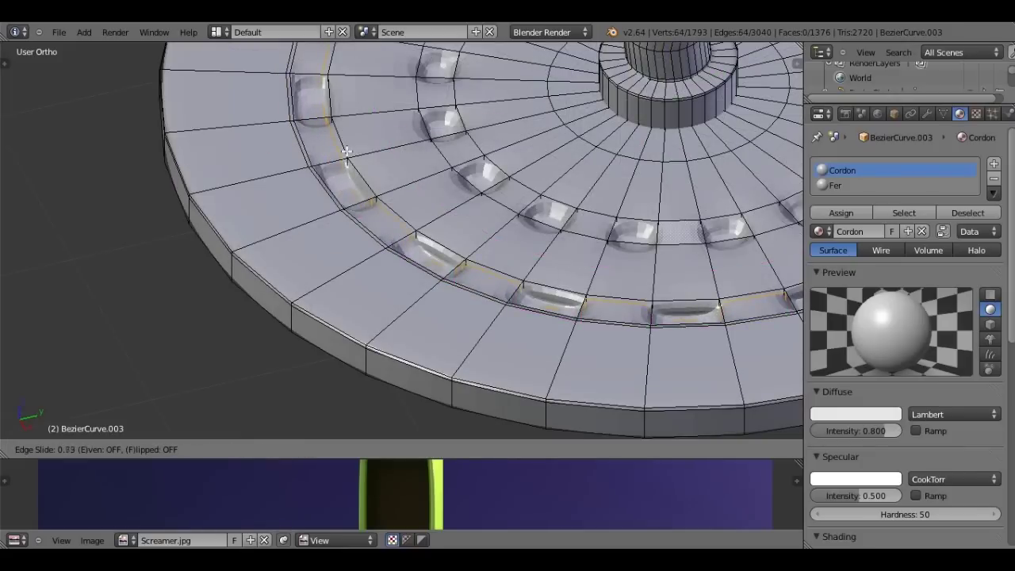
{"action": "left_click", "coordinate": [348, 149]}
- Add another loop cut hugging the outer groove of the base
{"action": "key", "text": "ctrl+r"}
{"action": "key", "text": "Escape"}
{"action": "key", "text": "ctrl+r"}
{"action": "key", "text": "Escape"}
{"action": "key", "text": "ctrl+r"}
{"action": "left_click", "coordinate": [336, 160]}
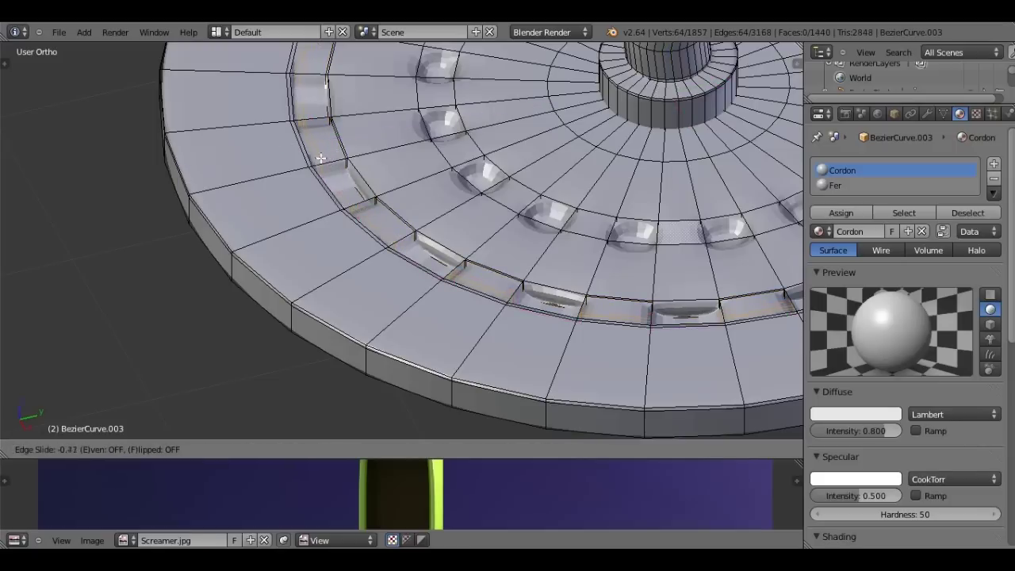
{"action": "left_click", "coordinate": [318, 158]}
- Add several loop cuts along and beside the inner groove ring of the base
{"action": "key", "text": "ctrl+r"}
{"action": "left_click", "coordinate": [444, 119]}
{"action": "left_click", "coordinate": [460, 120]}
{"action": "key", "text": "ctrl+r"}
{"action": "left_click", "coordinate": [440, 122]}
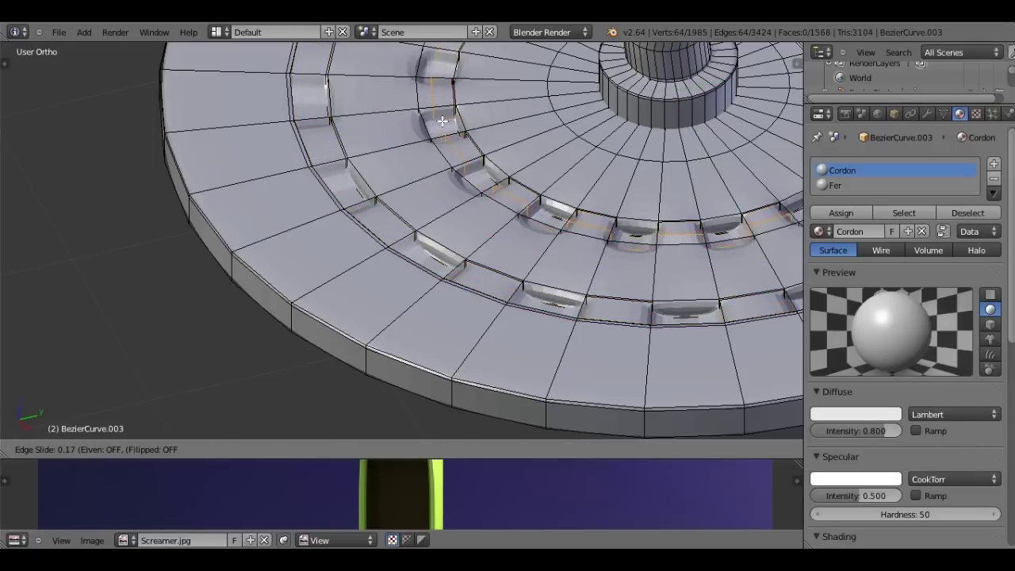
{"action": "right_click", "coordinate": [382, 115]}
{"action": "key", "text": "ctrl+r"}
{"action": "left_click", "coordinate": [349, 118]}
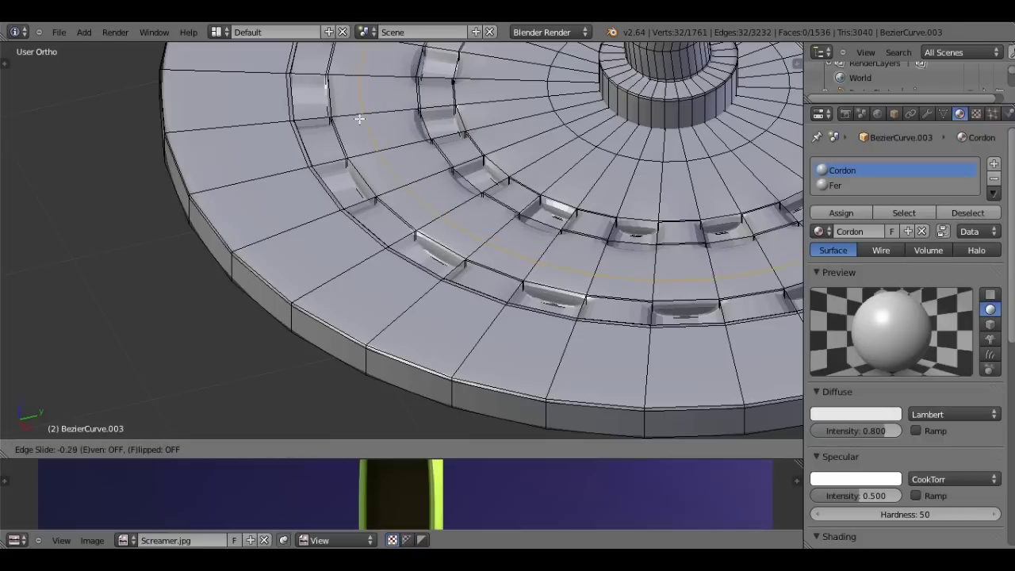
{"action": "left_click", "coordinate": [339, 119]}
{"action": "key", "text": "ctrl+r"}
{"action": "left_click", "coordinate": [421, 103]}
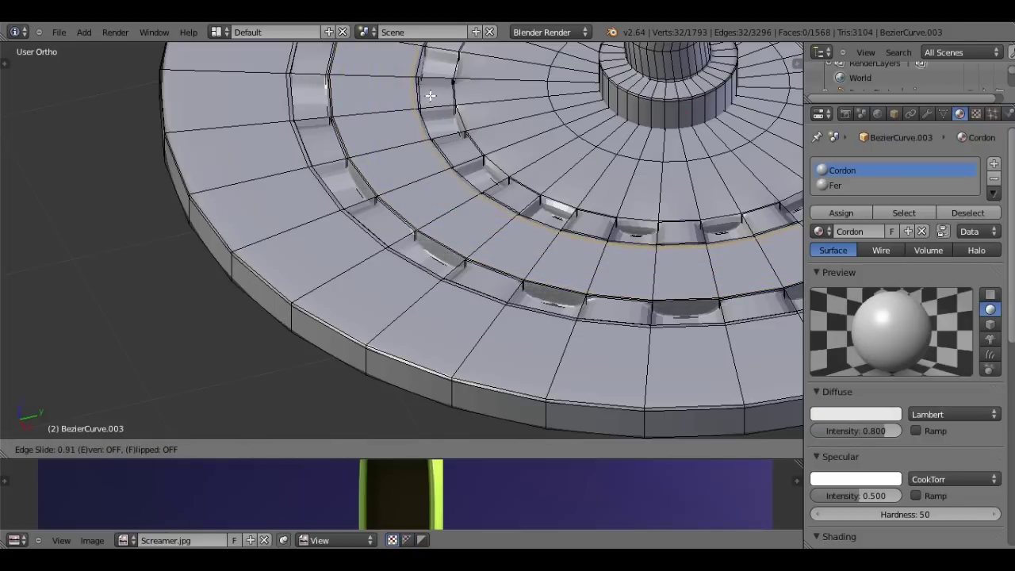
{"action": "left_click", "coordinate": [498, 98]}
{"action": "key", "text": "ctrl+r"}
{"action": "left_click", "coordinate": [468, 102]}
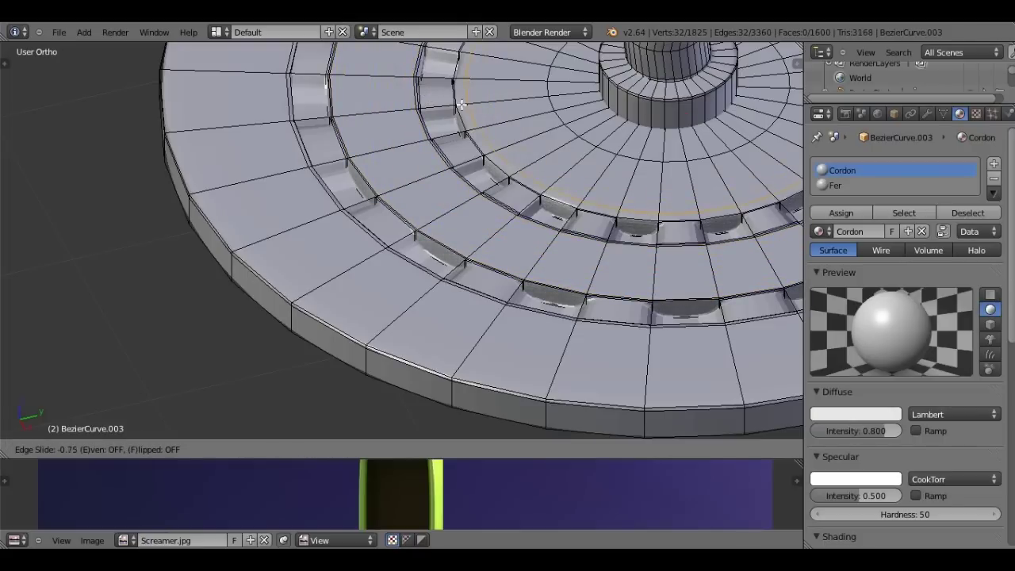
{"action": "left_click", "coordinate": [457, 105]}
- Return to Object Mode and apply Smooth shading to the stand from the Tool Shelf
{"action": "key", "text": "Tab"}
{"action": "scroll", "coordinate": [457, 107], "scroll_direction": "down", "scroll_amount": 3}
{"action": "scroll", "coordinate": [476, 166], "scroll_direction": "down", "scroll_amount": 2}
{"action": "scroll", "coordinate": [537, 146], "scroll_direction": "down", "scroll_amount": 3}
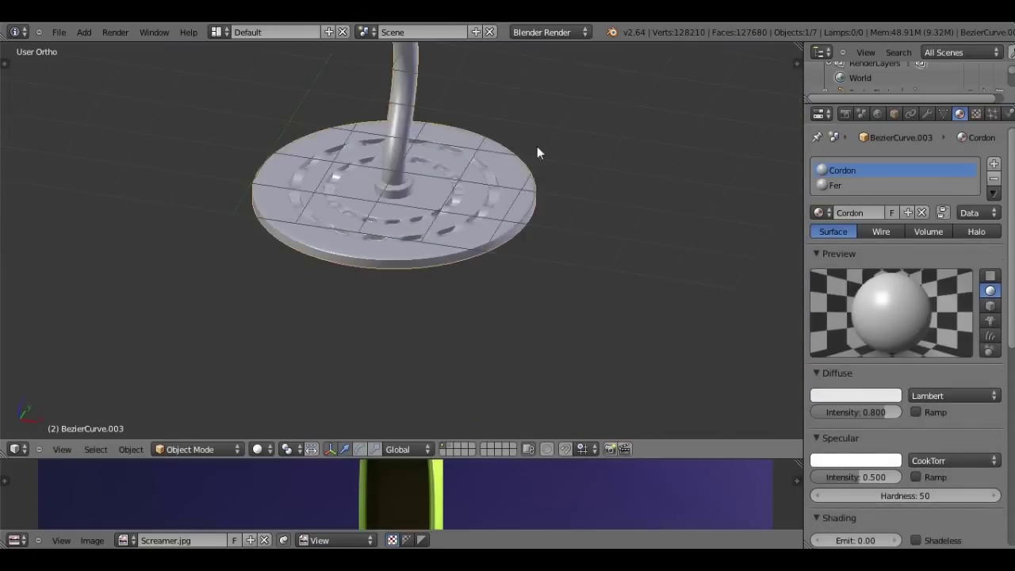
{"action": "key", "text": "r"}
{"action": "key", "text": "Escape"}
{"action": "key", "text": "t"}
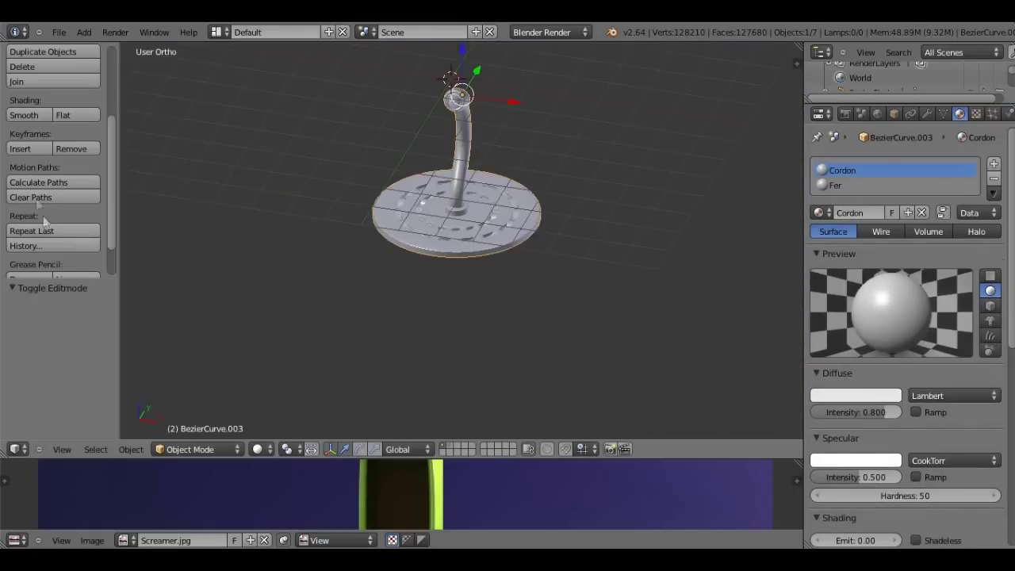
{"action": "left_click", "coordinate": [28, 119]}
{"action": "scroll", "coordinate": [623, 242], "scroll_direction": "up", "scroll_amount": 2}
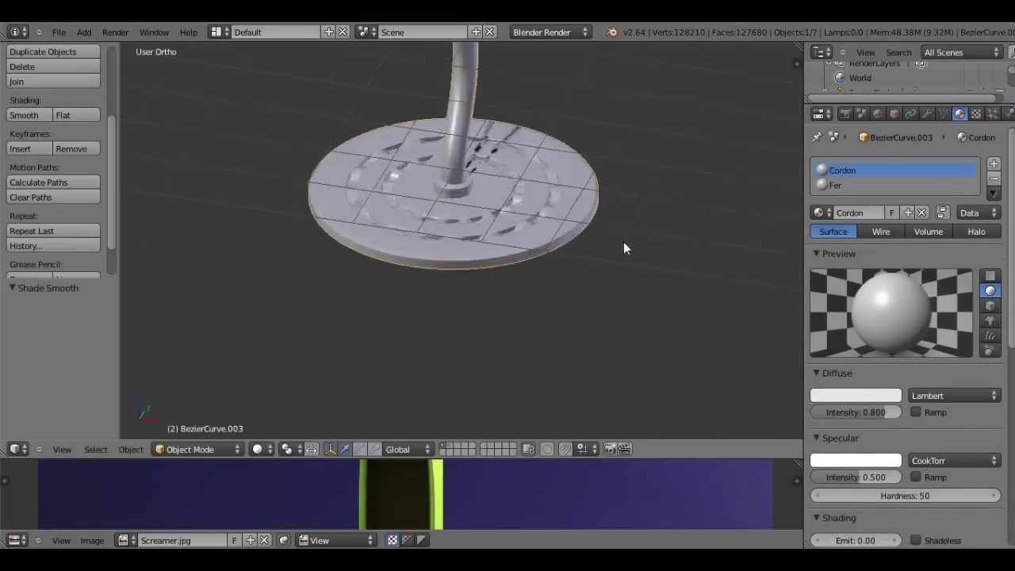
{"action": "scroll", "coordinate": [579, 239], "scroll_direction": "up", "scroll_amount": 2}
{"action": "key", "text": "t"}
- Inspect the smoothed base up close, then enter Edit Mode and select all vertices
{"action": "scroll", "coordinate": [593, 347], "scroll_direction": "up", "scroll_amount": 2}
{"action": "middle_click_drag", "start_coordinate": [593, 347], "coordinate": [420, 228]}
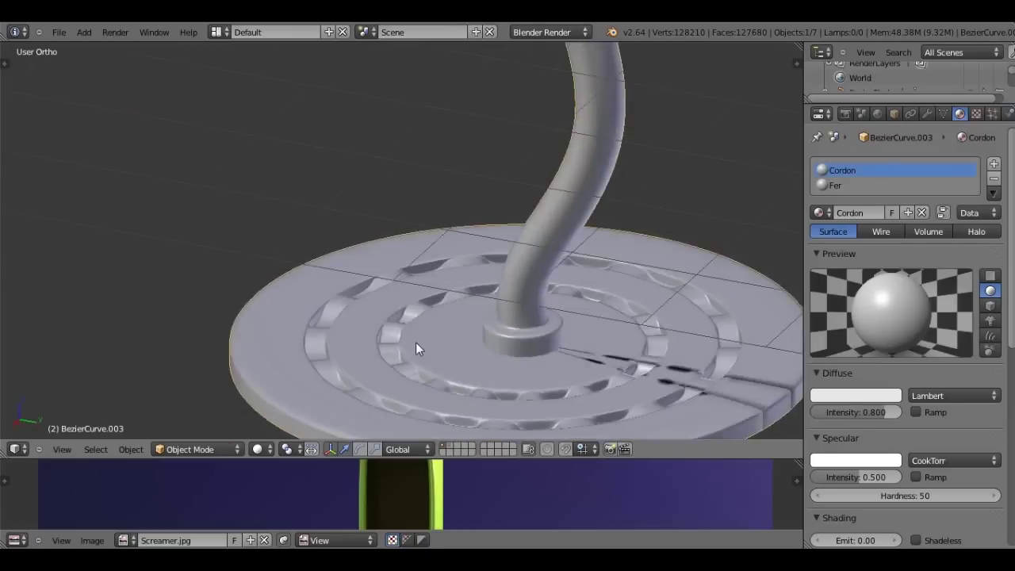
{"action": "scroll", "coordinate": [420, 228], "scroll_direction": "up", "scroll_amount": 2}
{"action": "middle_click_drag", "start_coordinate": [493, 295], "coordinate": [555, 285]}
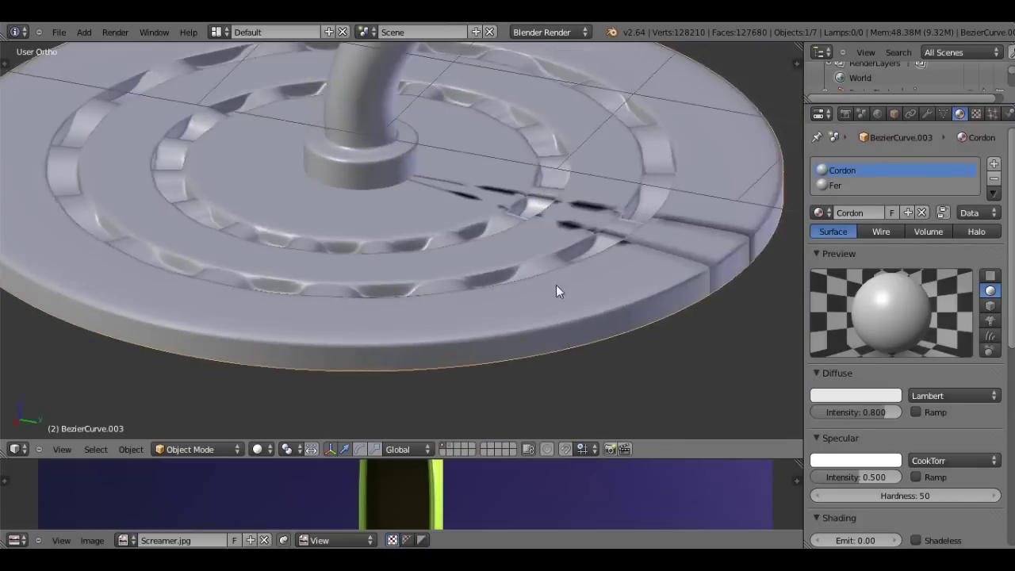
{"action": "key", "text": "Tab"}
{"action": "key", "text": "a"}
{"action": "scroll", "coordinate": [559, 285], "scroll_direction": "down", "scroll_amount": 3}
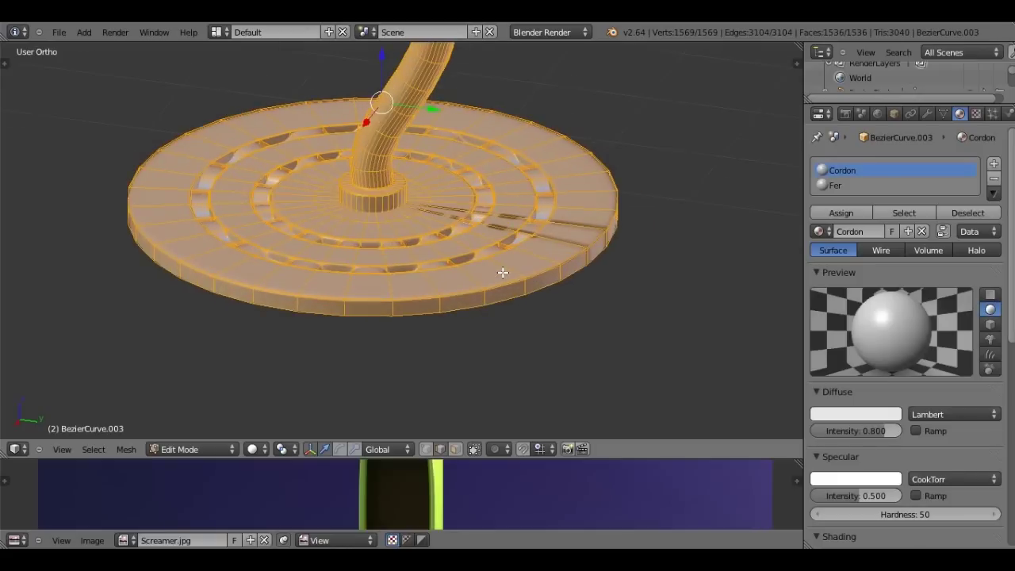
- Recalculate the stand's face normals outward with Ctrl+N and return to Object Mode
{"action": "scroll", "coordinate": [503, 272], "scroll_direction": "up", "scroll_amount": 2}
{"action": "key", "text": "t"}
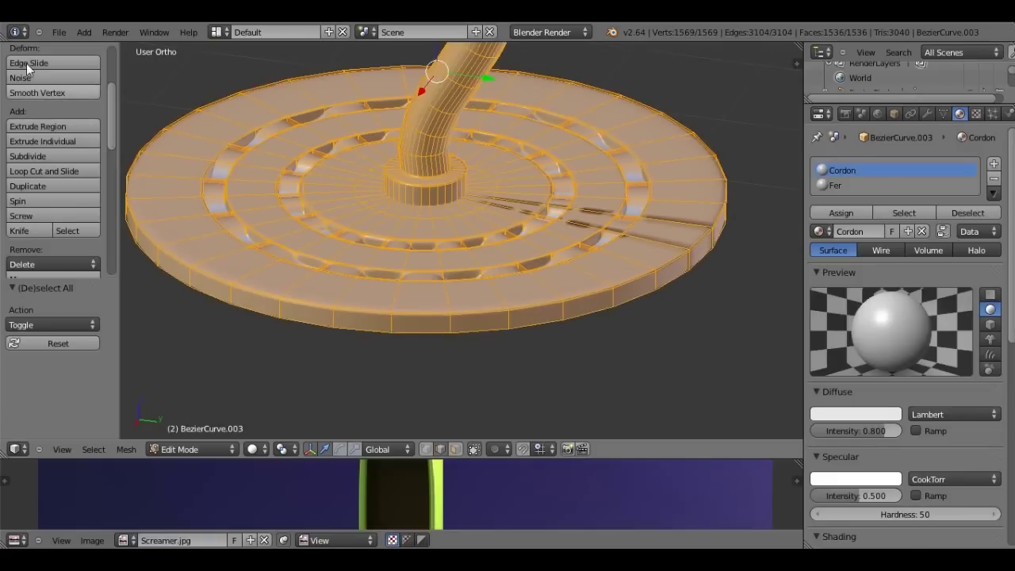
{"action": "scroll", "coordinate": [27, 129], "scroll_direction": "up", "scroll_amount": 5}
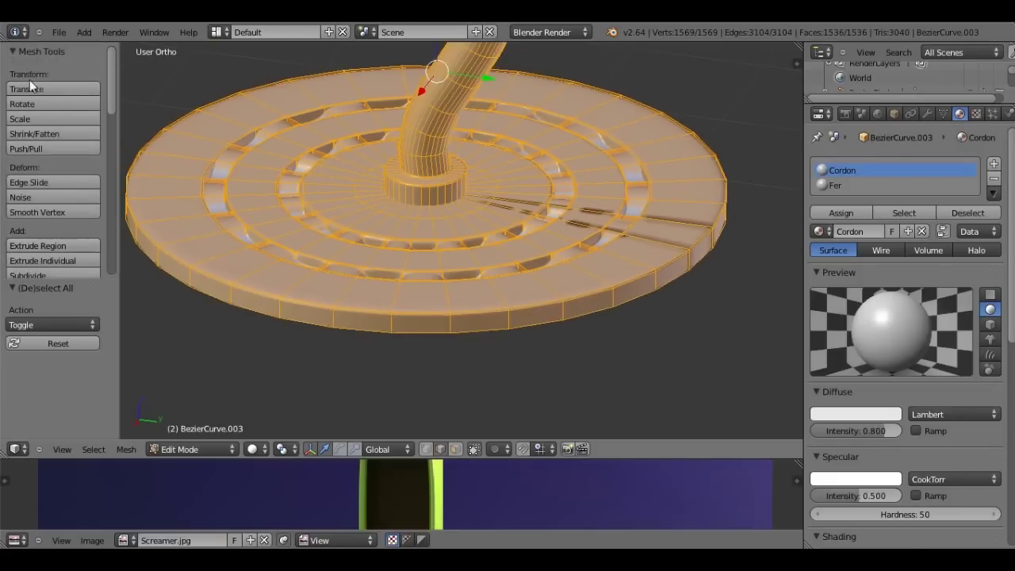
{"action": "scroll", "coordinate": [42, 197], "scroll_direction": "down", "scroll_amount": 1}
{"action": "scroll", "coordinate": [42, 212], "scroll_direction": "down", "scroll_amount": 4}
{"action": "scroll", "coordinate": [44, 191], "scroll_direction": "down", "scroll_amount": 4}
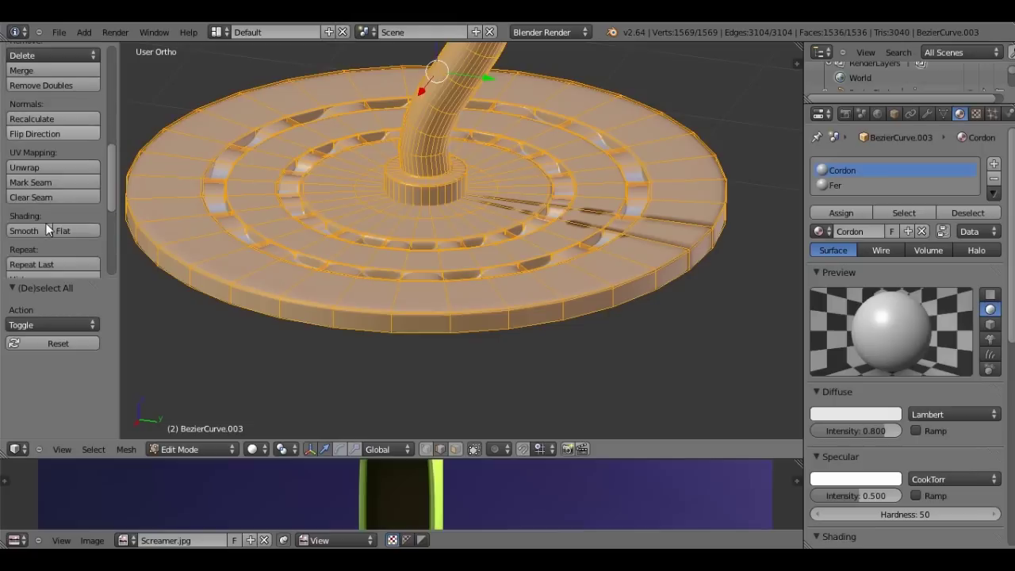
{"action": "scroll", "coordinate": [45, 230], "scroll_direction": "down", "scroll_amount": 4}
{"action": "scroll", "coordinate": [41, 152], "scroll_direction": "down", "scroll_amount": 1}
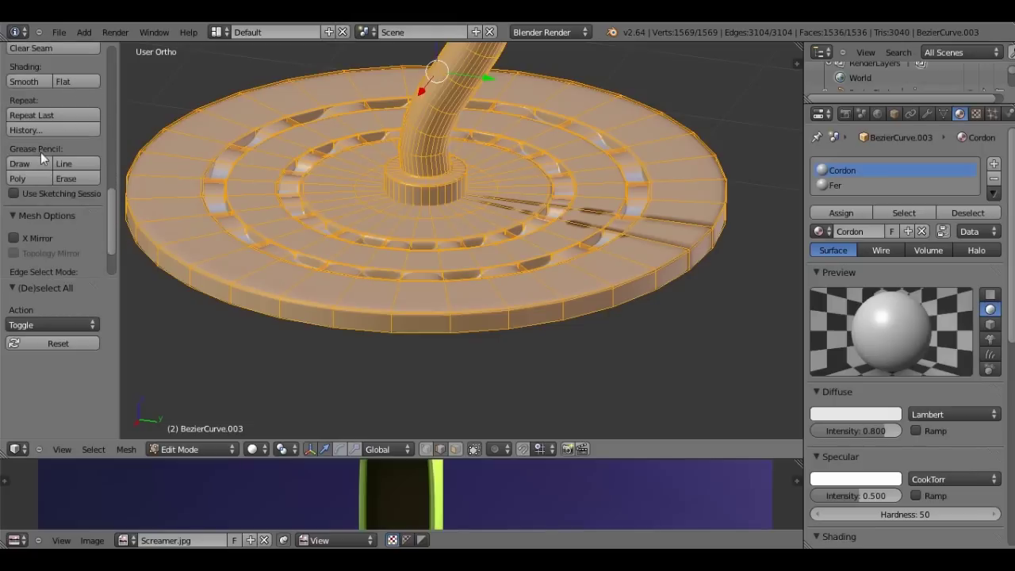
{"action": "scroll", "coordinate": [47, 197], "scroll_direction": "down", "scroll_amount": 2}
{"action": "scroll", "coordinate": [50, 206], "scroll_direction": "up", "scroll_amount": 3}
{"action": "scroll", "coordinate": [52, 216], "scroll_direction": "up", "scroll_amount": 2}
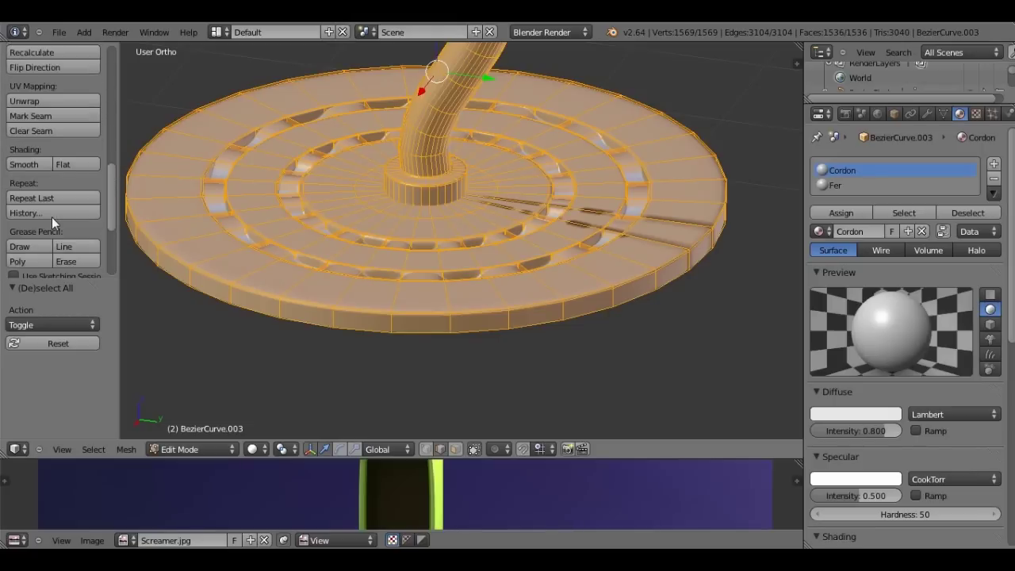
{"action": "scroll", "coordinate": [43, 101], "scroll_direction": "up", "scroll_amount": 2}
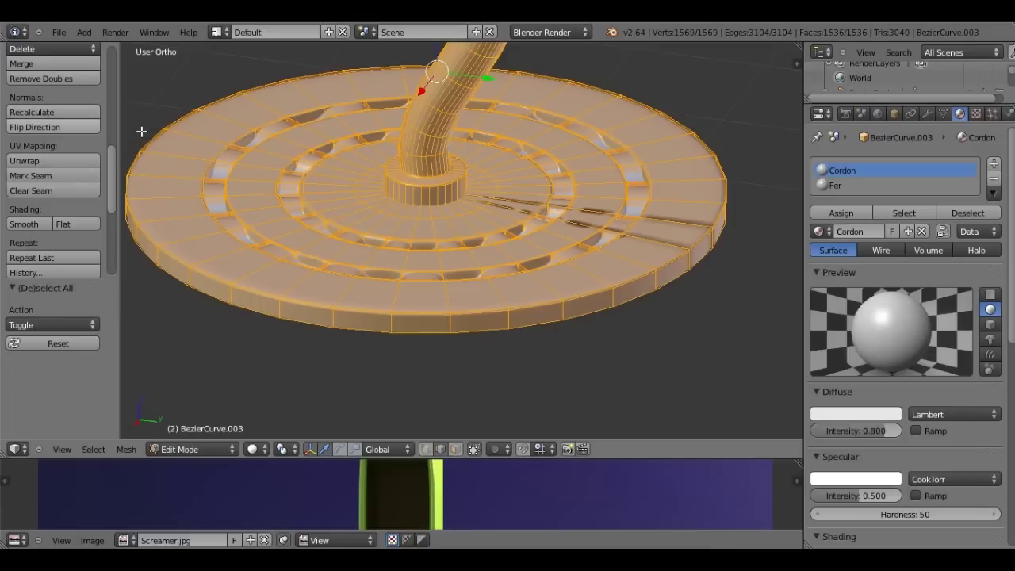
{"action": "key", "text": "ctrl+n"}
{"action": "key", "text": "Tab"}
{"action": "scroll", "coordinate": [365, 202], "scroll_direction": "down", "scroll_amount": 3}
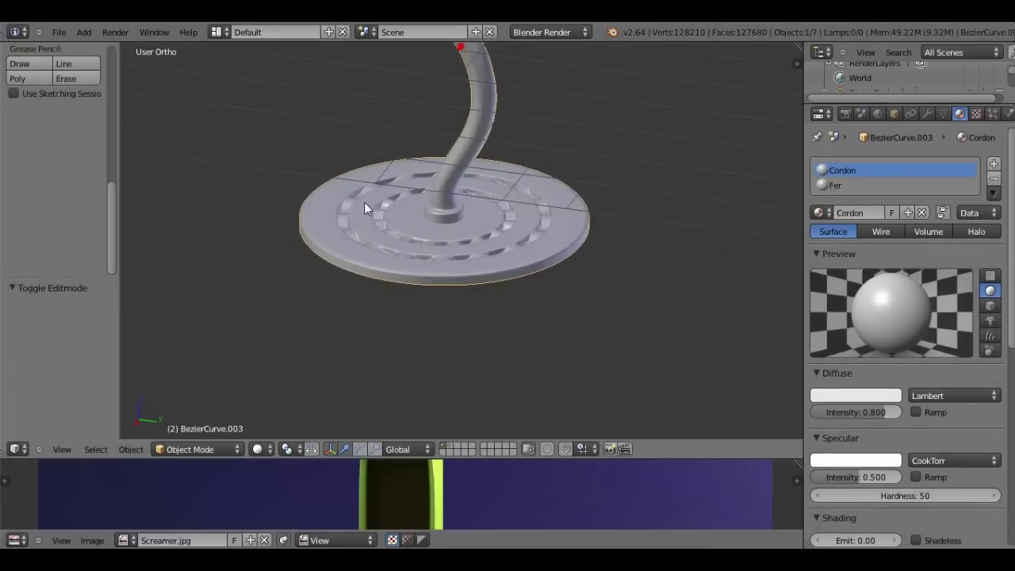
- Hide the Tool Shelf and orbit around the disc, curved pipe and head to check the model
{"action": "key", "text": "t"}
{"action": "scroll", "coordinate": [381, 202], "scroll_direction": "up", "scroll_amount": 3}
{"action": "middle_click_drag", "start_coordinate": [410, 202], "coordinate": [405, 295]}
{"action": "scroll", "coordinate": [400, 232], "scroll_direction": "down", "scroll_amount": 3}
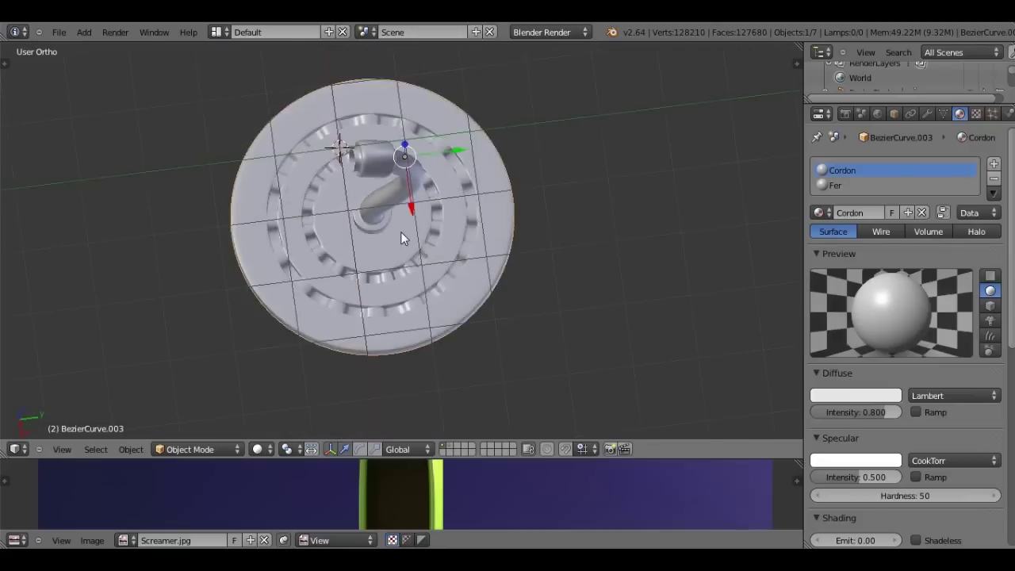
{"action": "middle_click_drag", "start_coordinate": [400, 232], "coordinate": [400, 205]}
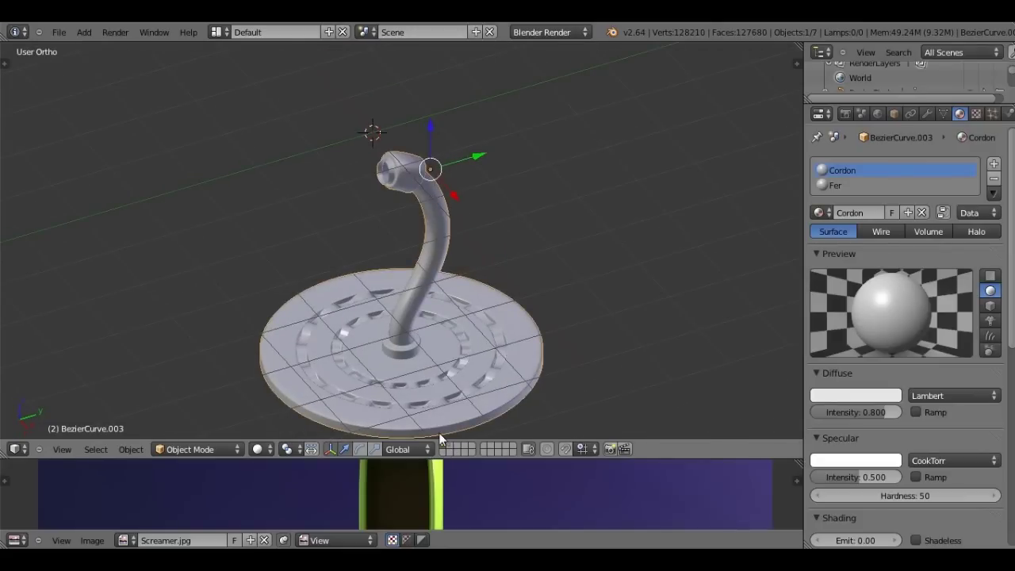
{"action": "middle_click_drag", "start_coordinate": [431, 227], "coordinate": [513, 203]}
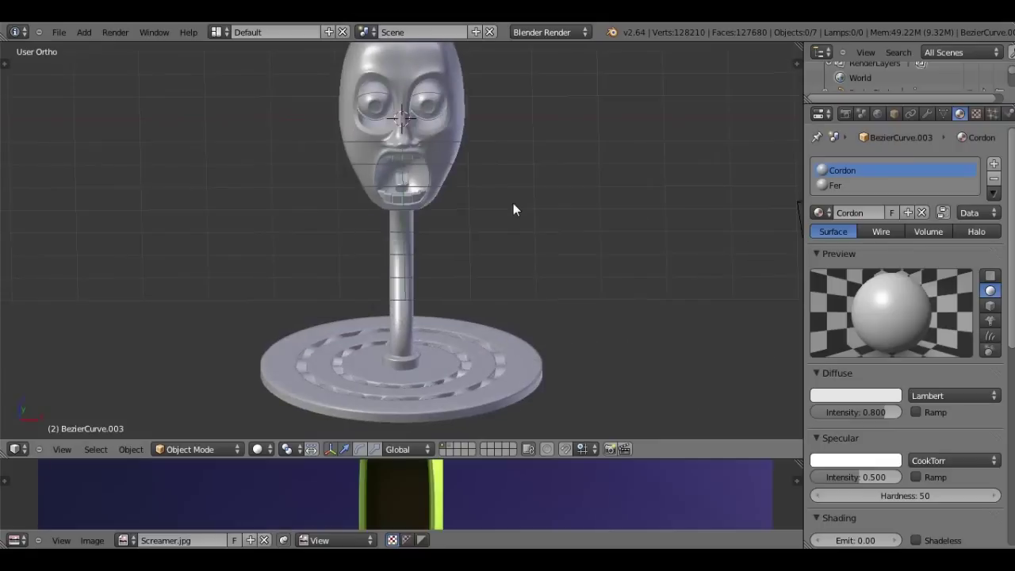
{"action": "scroll", "coordinate": [658, 204], "scroll_direction": "down", "scroll_amount": 2}
{"action": "mouse_move", "coordinate": [659, 204]}
{"action": "middle_mouse_down"}
{"action": "mouse_move", "coordinate": [590, 229]}
{"action": "mouse_move", "coordinate": [441, 211]}
{"action": "middle_mouse_up"}
{"action": "scroll", "coordinate": [470, 172], "scroll_direction": "up", "scroll_amount": 2}
{"action": "middle_click_drag", "start_coordinate": [469, 176], "coordinate": [435, 173]}
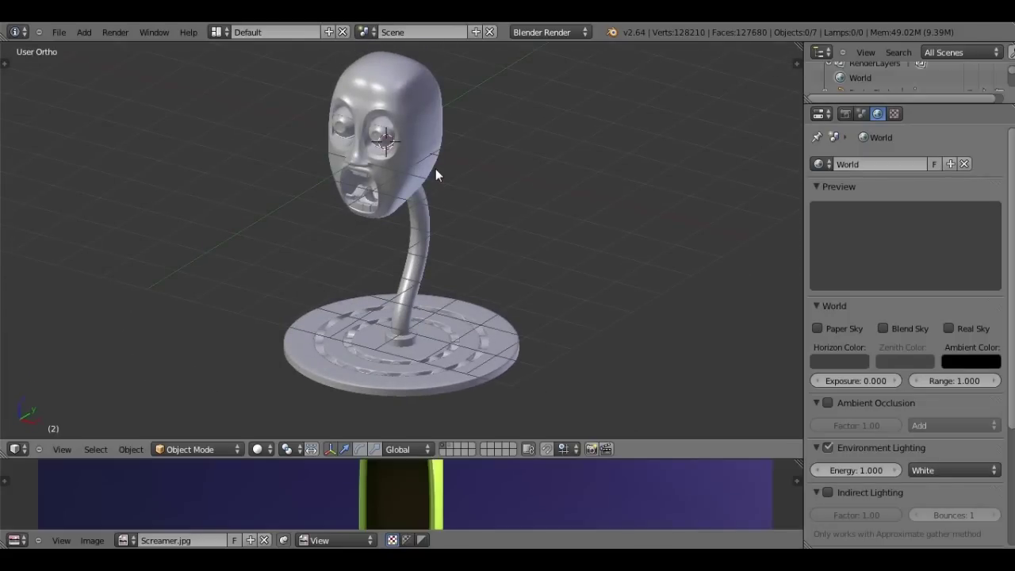
- Select the whole model and step through front and angled numpad views, toggling perspective
{"action": "key", "text": "a"}
{"action": "key", "text": "KP_1"}
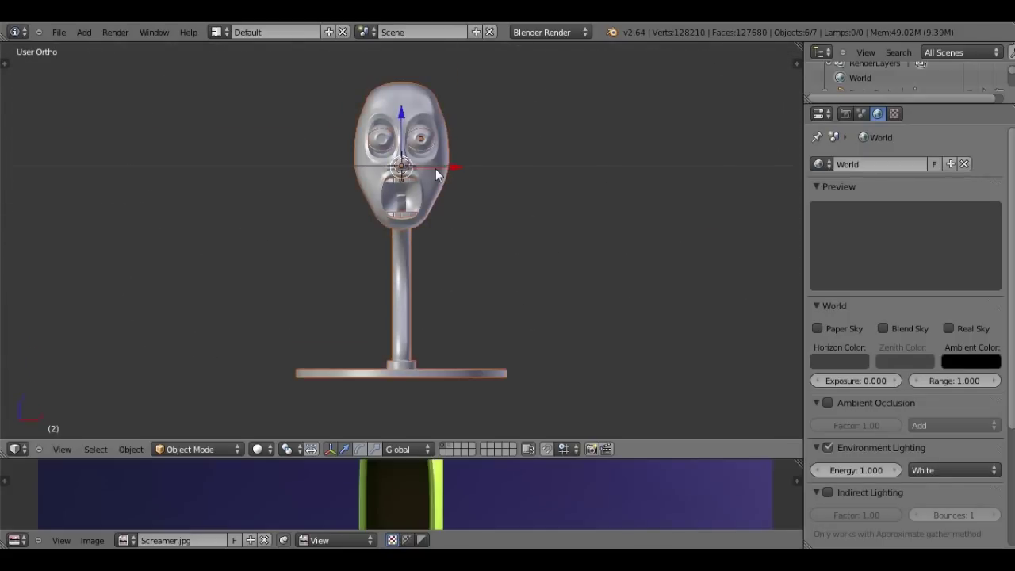
{"action": "key", "text": "KP_6"}
{"action": "key", "text": "KP_8"}
{"action": "key", "text": "KP_6"}
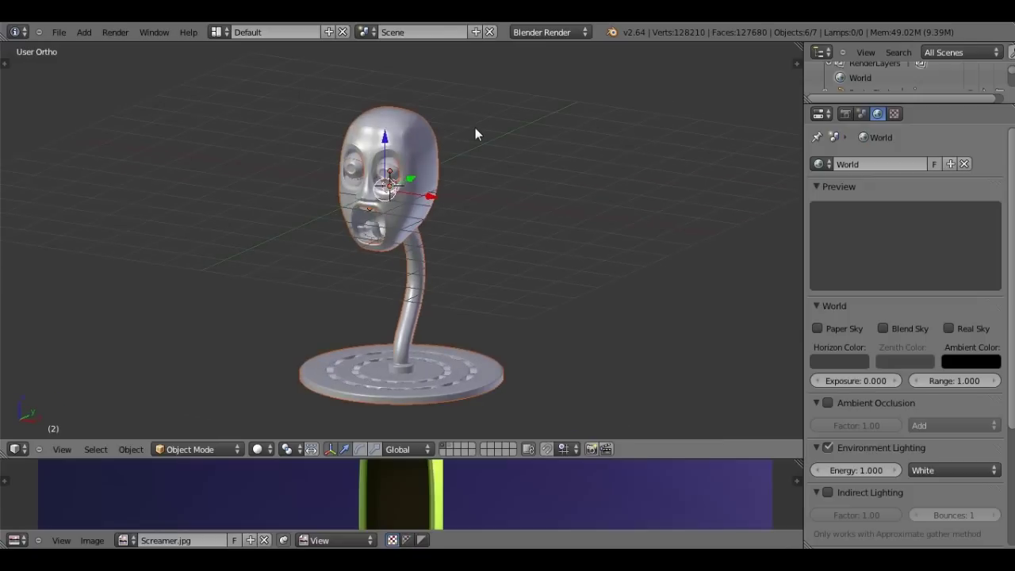
{"action": "key", "text": "KP_8"}
{"action": "key", "text": "KP_4"}
{"action": "key", "text": "KP_2"}
{"action": "key", "text": "KP_6"}
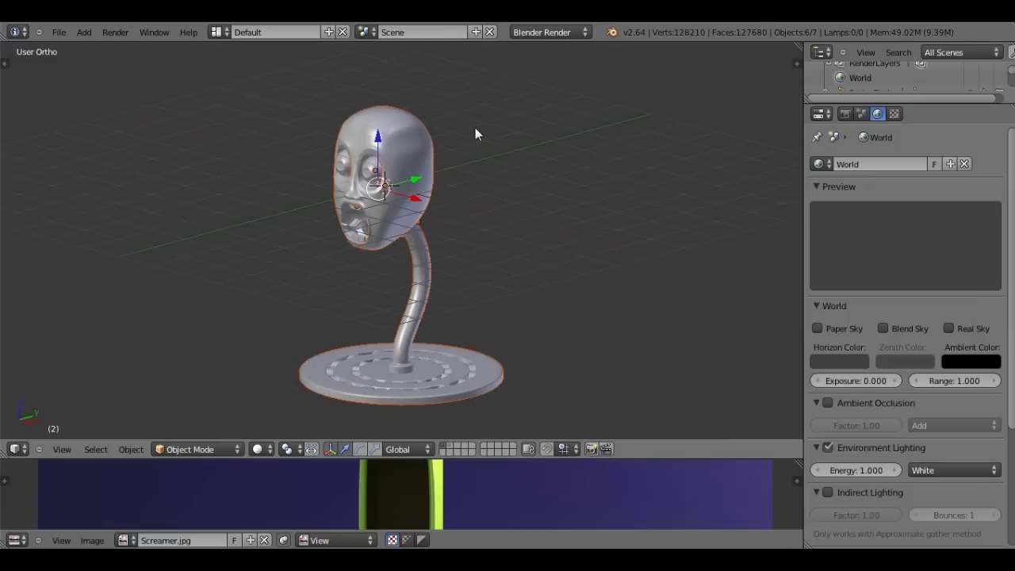
{"action": "key", "text": "KP_4"}
{"action": "key", "text": "KP_5"}
{"action": "key", "text": "KP_5"}
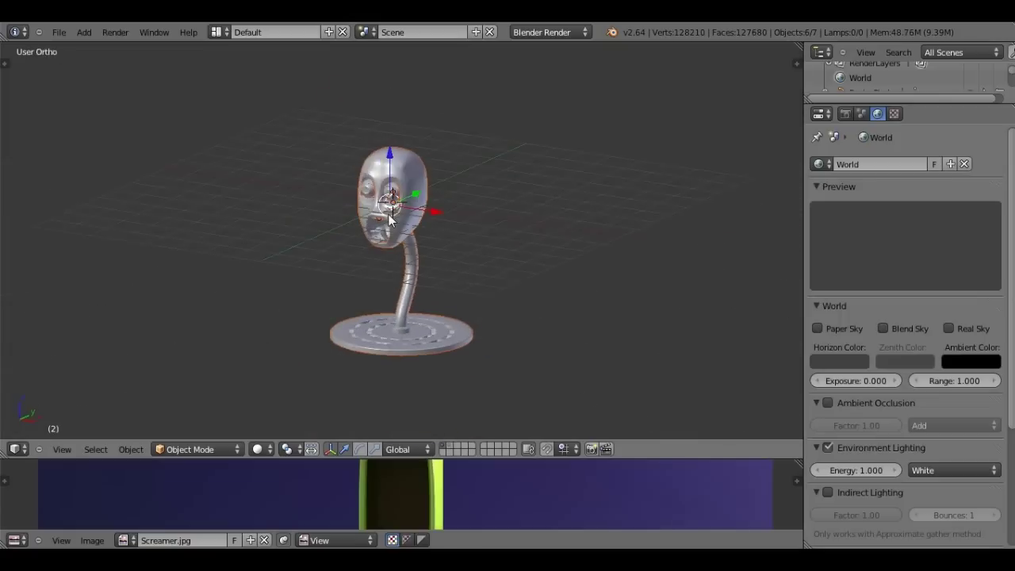
{"action": "key", "text": "KP_5"}
- Zoom in and out on the model, then switch to the camera view
{"action": "scroll", "coordinate": [389, 214], "scroll_direction": "up", "scroll_amount": 1}
{"action": "scroll", "coordinate": [389, 214], "scroll_direction": "up", "scroll_amount": 1}
{"action": "scroll", "coordinate": [388, 214], "scroll_direction": "up", "scroll_amount": 1}
{"action": "scroll", "coordinate": [389, 214], "scroll_direction": "up", "scroll_amount": 1}
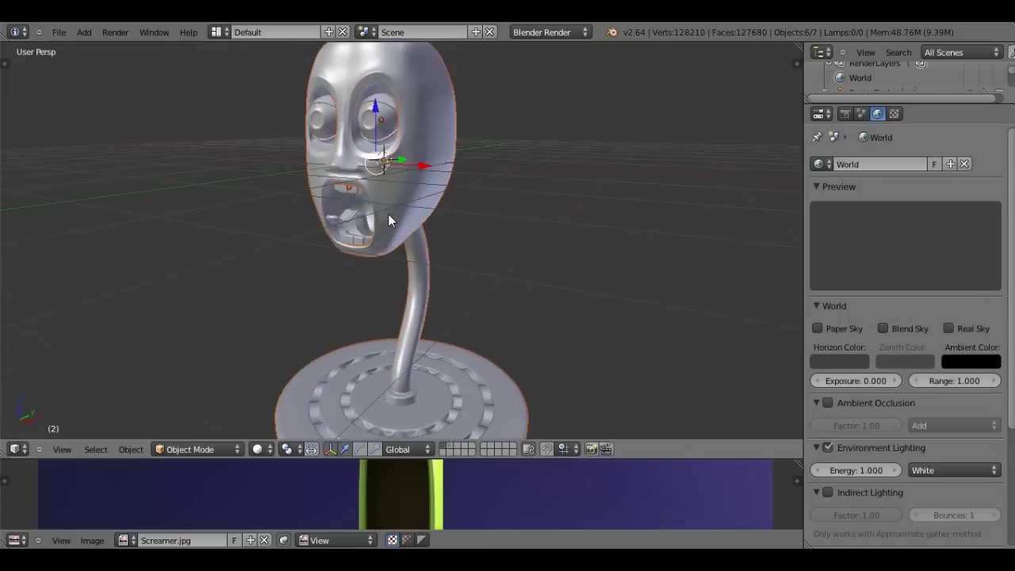
{"action": "scroll", "coordinate": [396, 214], "scroll_direction": "down", "scroll_amount": 2}
{"action": "scroll", "coordinate": [406, 215], "scroll_direction": "down", "scroll_amount": 1}
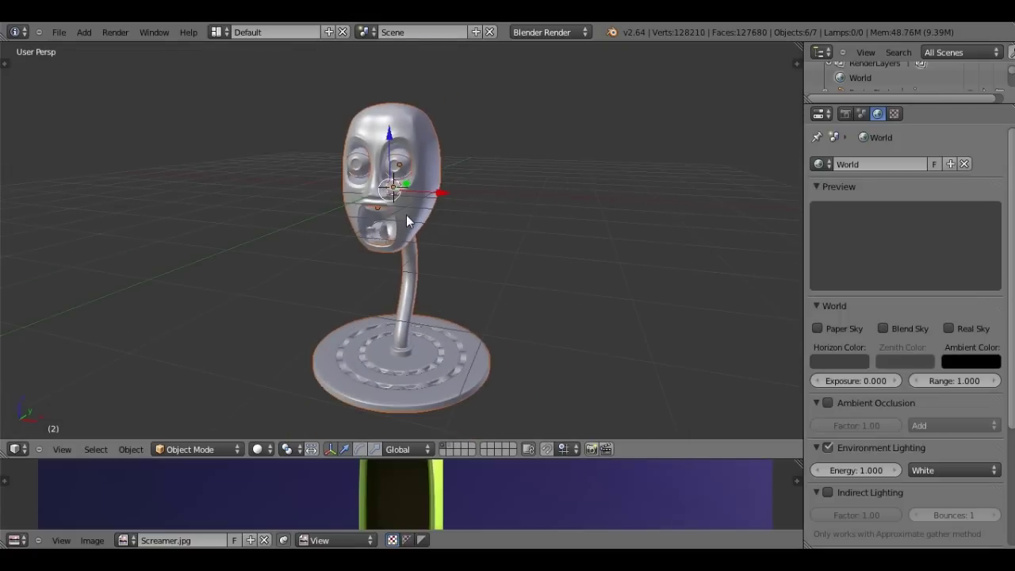
{"action": "scroll", "coordinate": [406, 215], "scroll_direction": "down", "scroll_amount": 1}
{"action": "key", "text": "KP_0"}
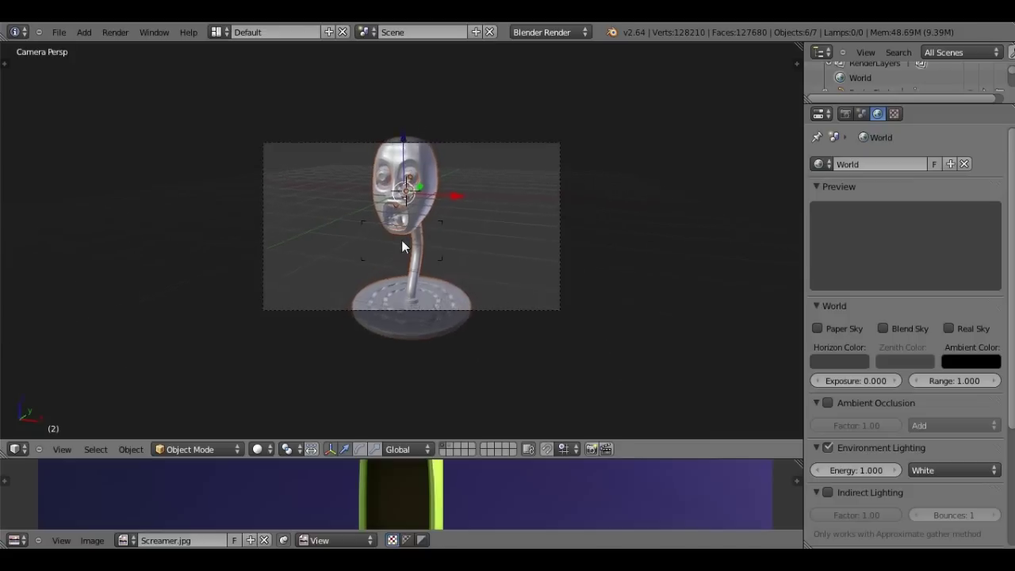
- Adjust the camera's aim on the model and save over the existing file
{"action": "scroll", "coordinate": [420, 235], "scroll_direction": "up", "scroll_amount": 3}
{"action": "middle_click_drag", "start_coordinate": [406, 280], "coordinate": [400, 224]}
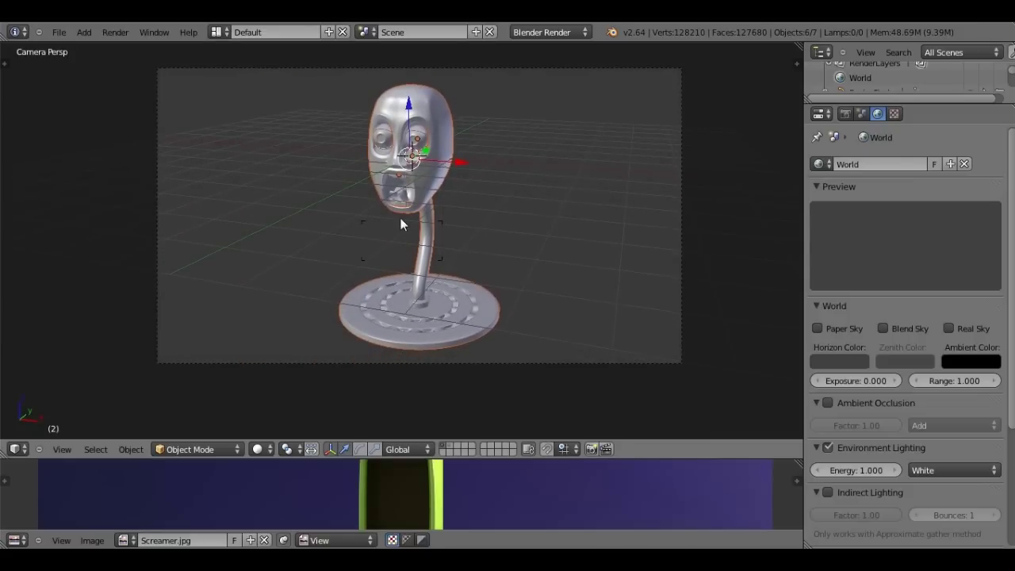
{"action": "key", "text": "Home"}
{"action": "key", "text": "ctrl+s"}
{"action": "left_click", "coordinate": [338, 198]}
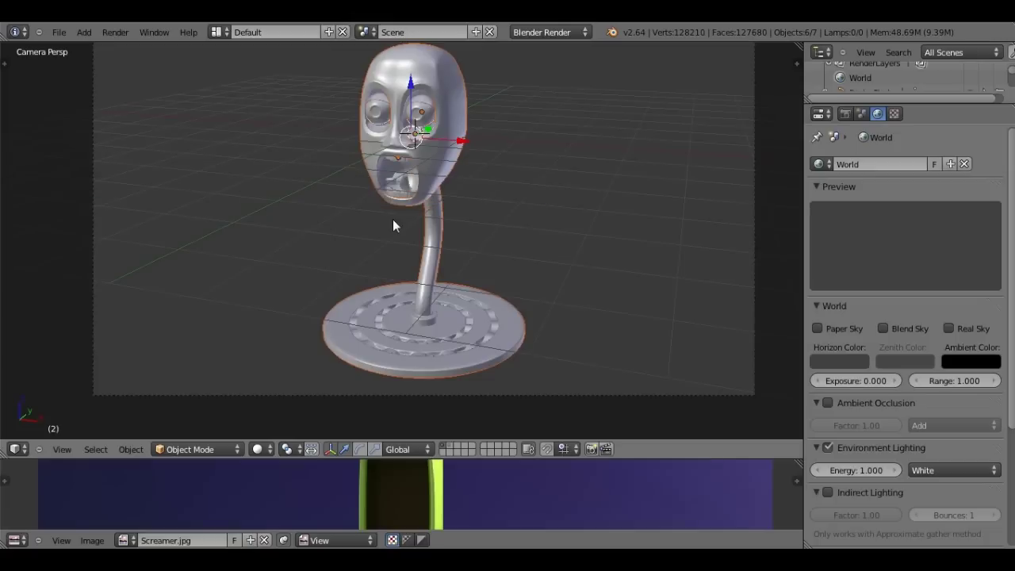
- Render a test image with F12, then return to the viewport in front view
{"action": "key", "text": "F12"}
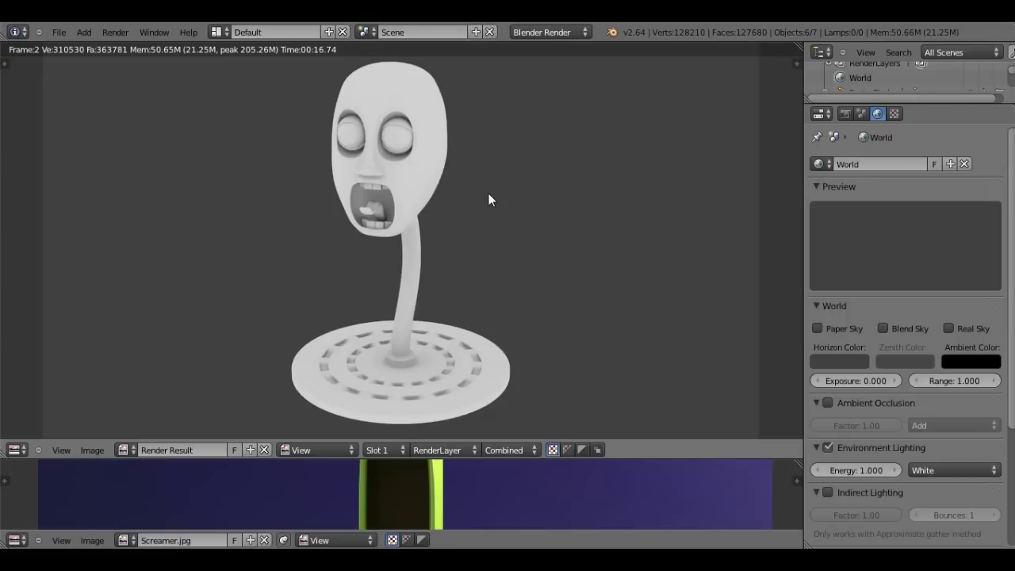
{"action": "key", "text": "Escape"}
{"action": "key", "text": "KP_5"}
{"action": "key", "text": "KP_1"}
{"action": "scroll", "coordinate": [399, 258], "scroll_direction": "up", "scroll_amount": 1}
{"action": "scroll", "coordinate": [423, 217], "scroll_direction": "up", "scroll_amount": 1}
- Switch to the front view and give the head mesh a light green base colour
{"action": "key", "text": "a"}
{"action": "key", "text": "a"}
{"action": "mouse_move", "coordinate": [466, 251]}
{"action": "middle_mouse_down"}
{"action": "mouse_move", "coordinate": [363, 261]}
{"action": "mouse_move", "coordinate": [317, 249]}
{"action": "middle_mouse_up"}
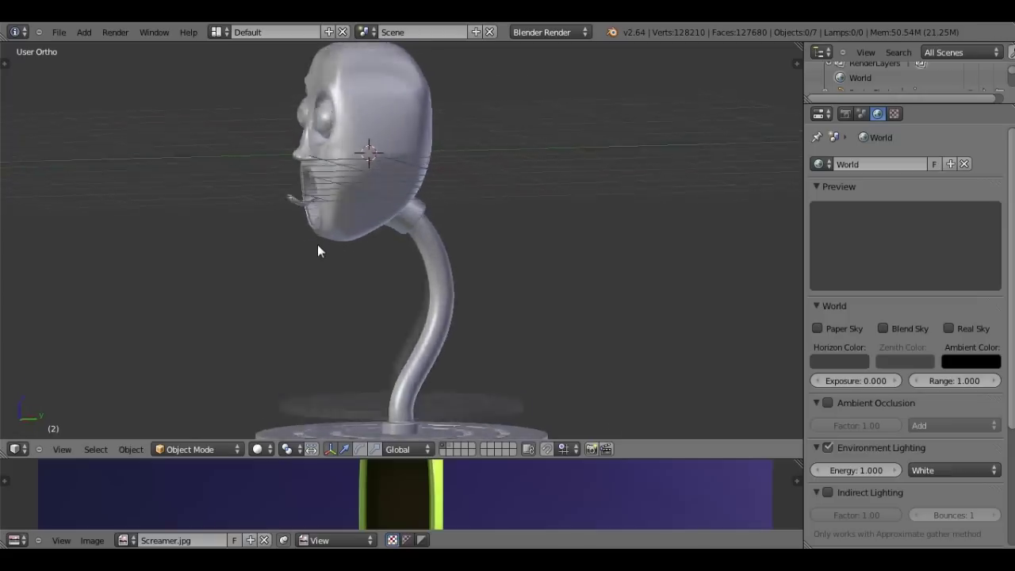
{"action": "scroll", "coordinate": [351, 249], "scroll_direction": "down", "scroll_amount": 2}
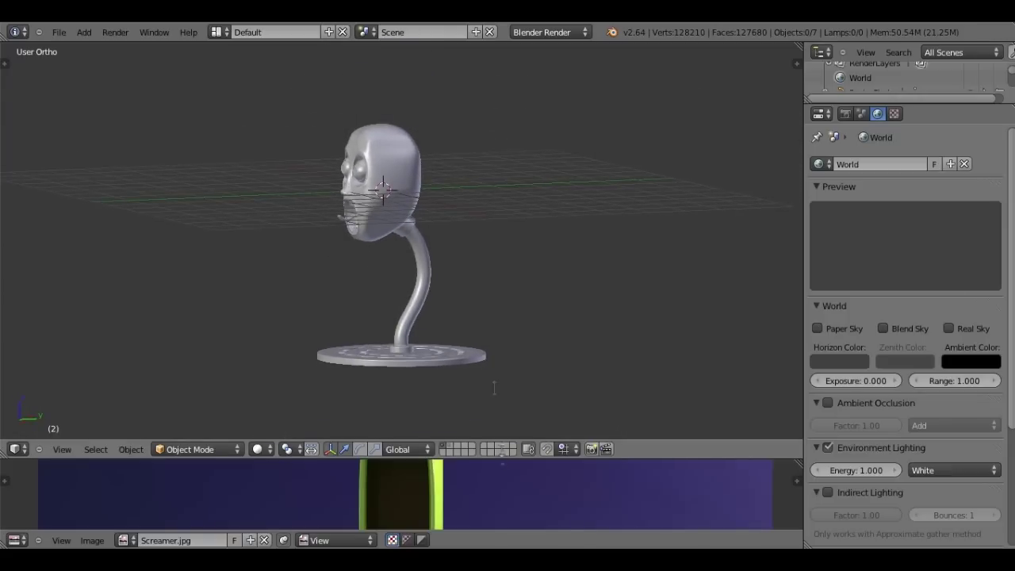
{"action": "left_click_drag", "start_coordinate": [494, 387], "coordinate": [473, 425]}
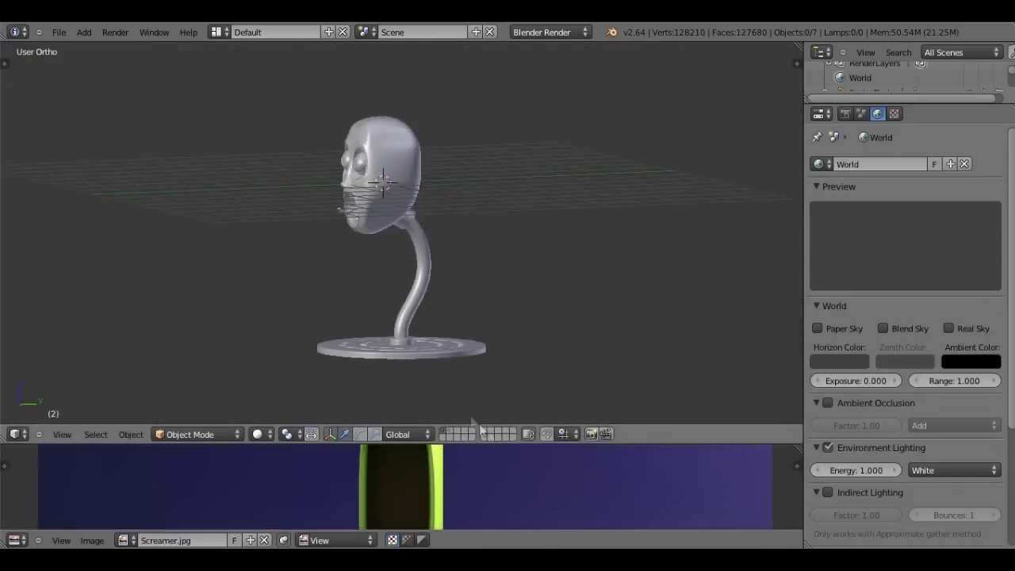
{"action": "scroll", "coordinate": [385, 244], "scroll_direction": "up", "scroll_amount": 2}
{"action": "scroll", "coordinate": [385, 245], "scroll_direction": "up", "scroll_amount": 2}
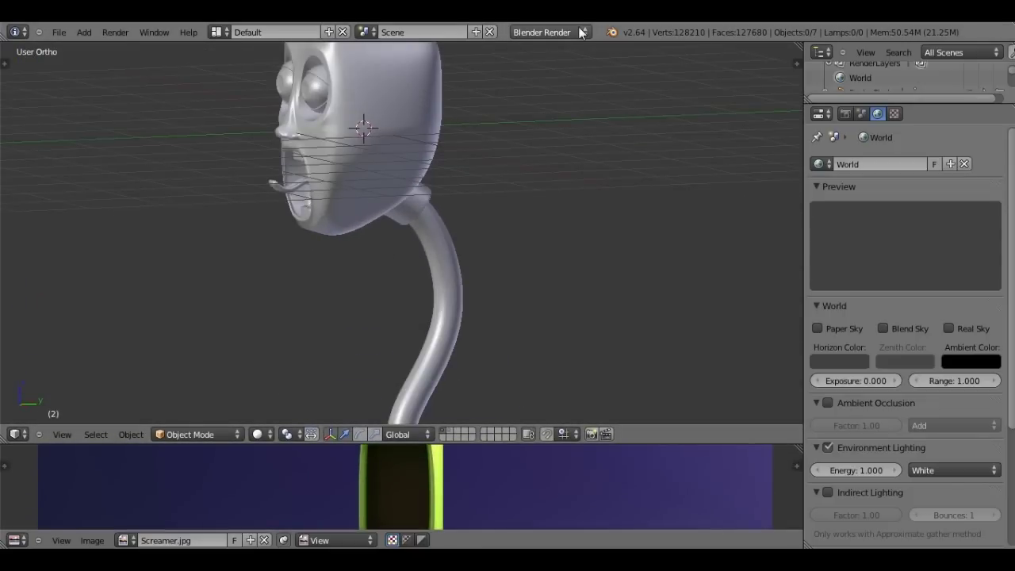
{"action": "right_click", "coordinate": [360, 118]}
{"action": "middle_click_drag", "start_coordinate": [361, 114], "coordinate": [470, 145]}
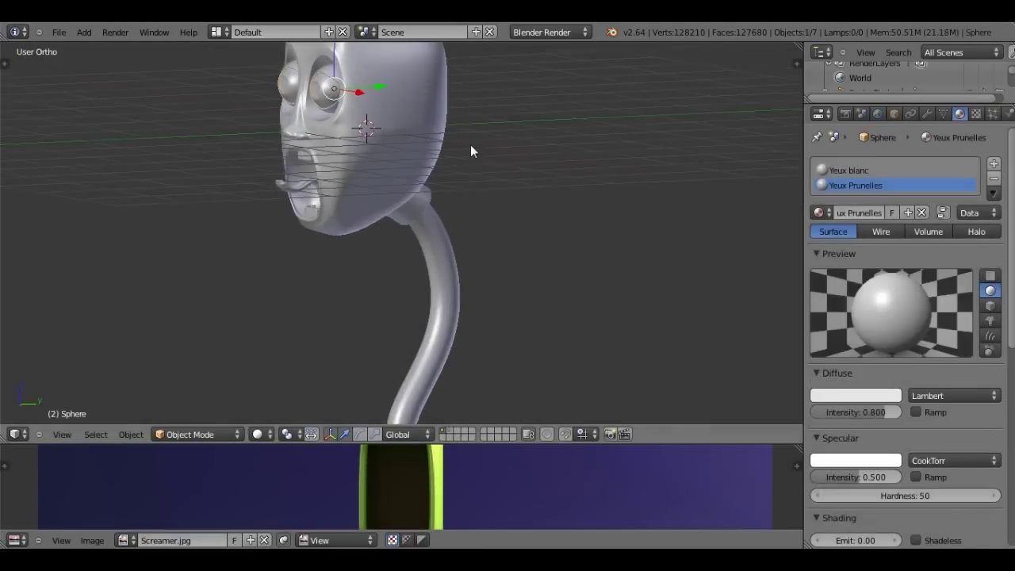
{"action": "key", "text": "KP_1"}
{"action": "right_click", "coordinate": [461, 107]}
{"action": "scroll", "coordinate": [462, 103], "scroll_direction": "up", "scroll_amount": 2}
{"action": "middle_click_drag", "start_coordinate": [463, 99], "coordinate": [479, 254], "text": "shift"}
{"action": "scroll", "coordinate": [870, 414], "scroll_direction": "down", "scroll_amount": 2}
{"action": "left_click", "coordinate": [866, 366]}
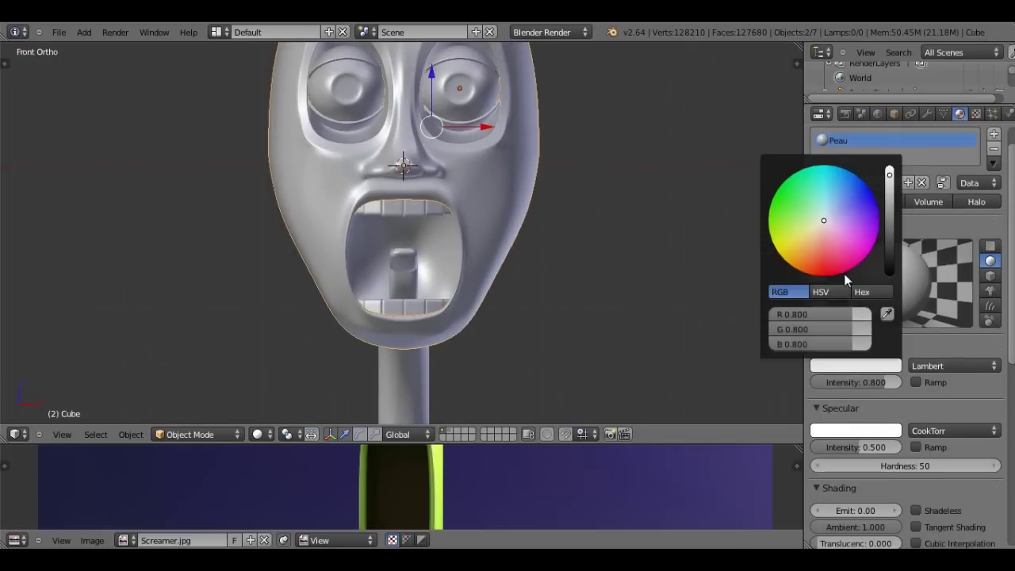
{"action": "left_click", "coordinate": [801, 214]}
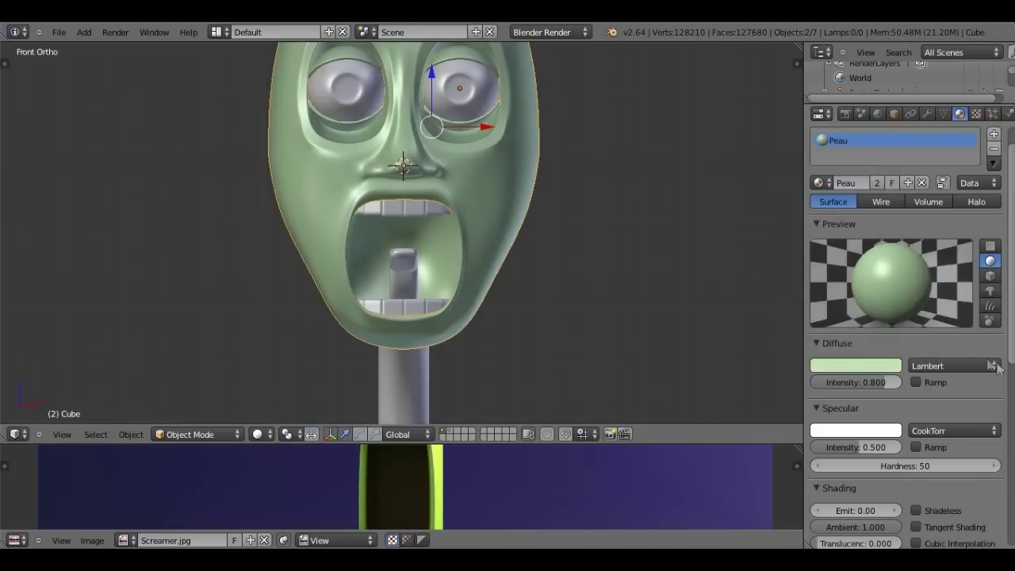
- Select the tongue and change its colour to pink
{"action": "right_click", "coordinate": [412, 208]}
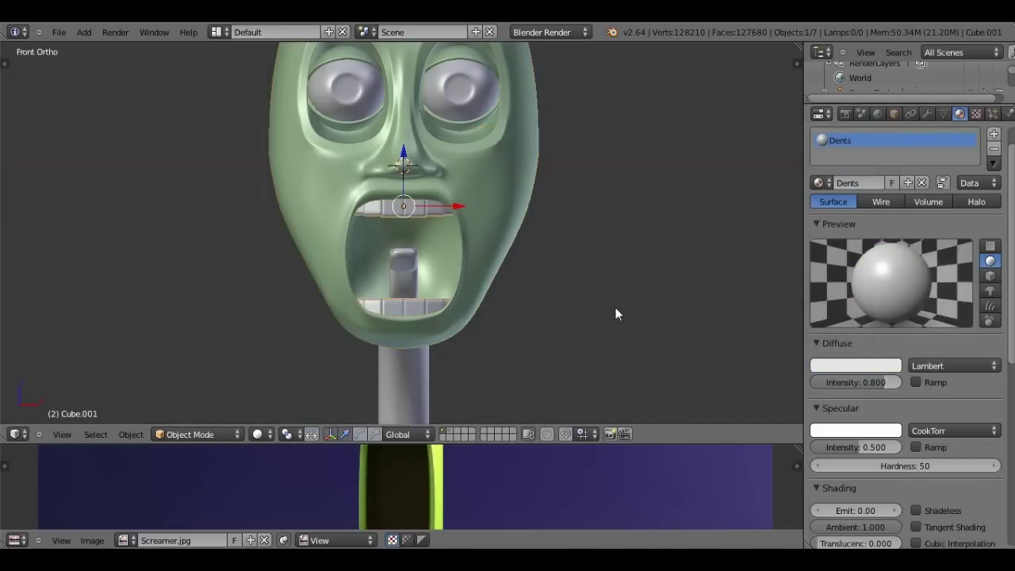
{"action": "right_click", "coordinate": [403, 261]}
{"action": "left_click", "coordinate": [884, 364]}
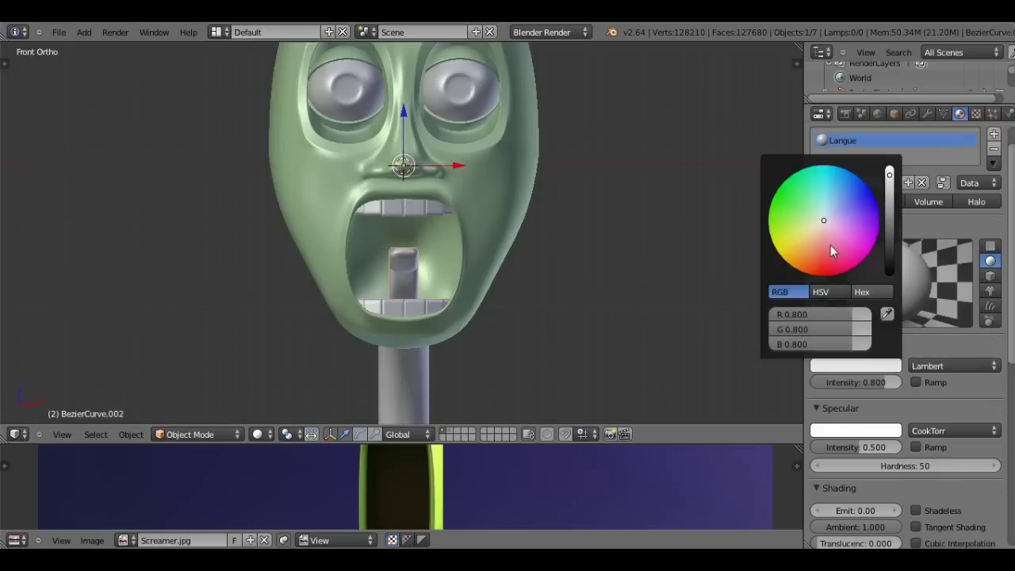
{"action": "left_click_drag", "start_coordinate": [830, 245], "coordinate": [831, 233]}
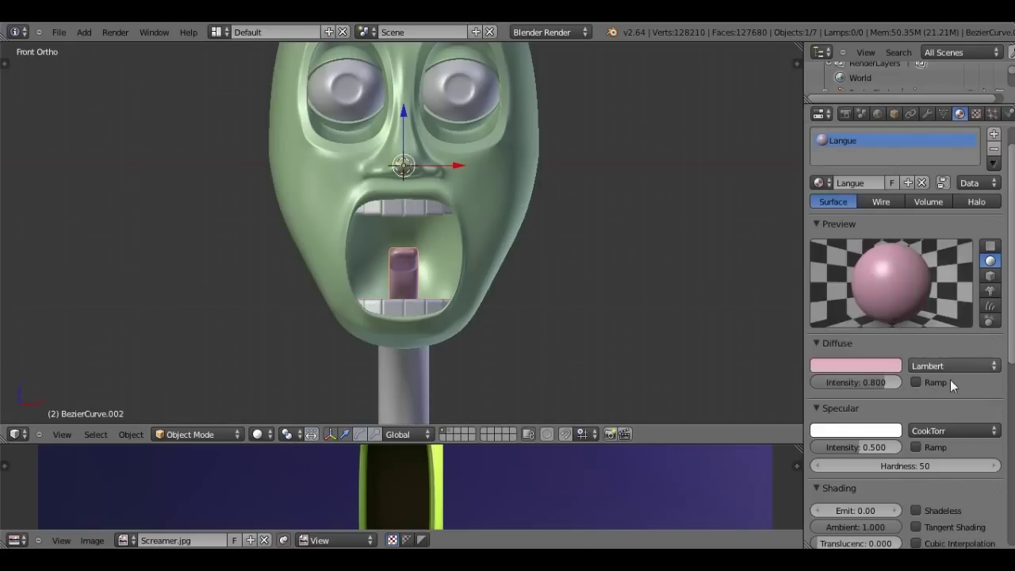
- Make the eye sphere's Yeux Prunelles material black for the pupils
{"action": "right_click", "coordinate": [444, 88]}
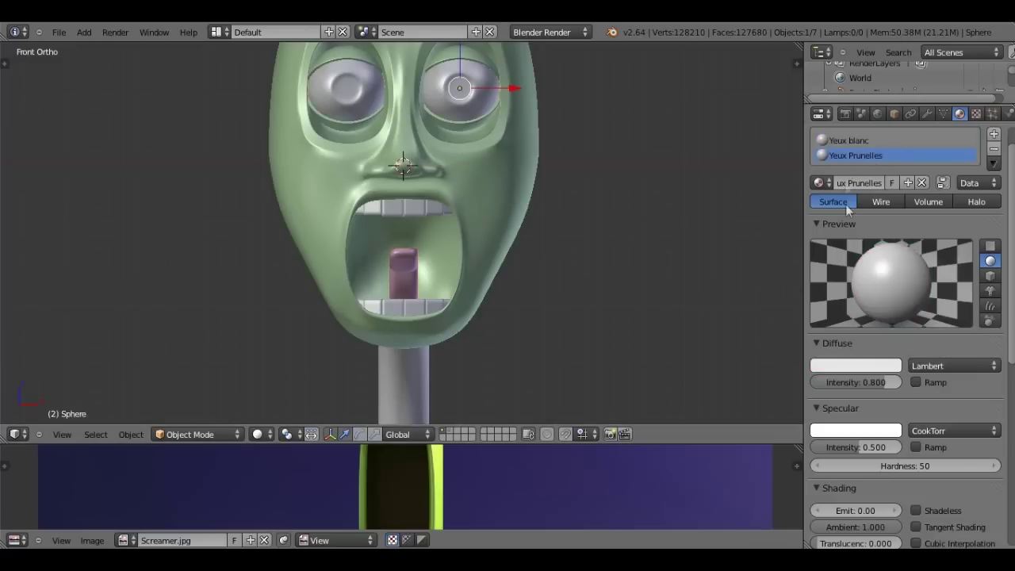
{"action": "left_click", "coordinate": [844, 365]}
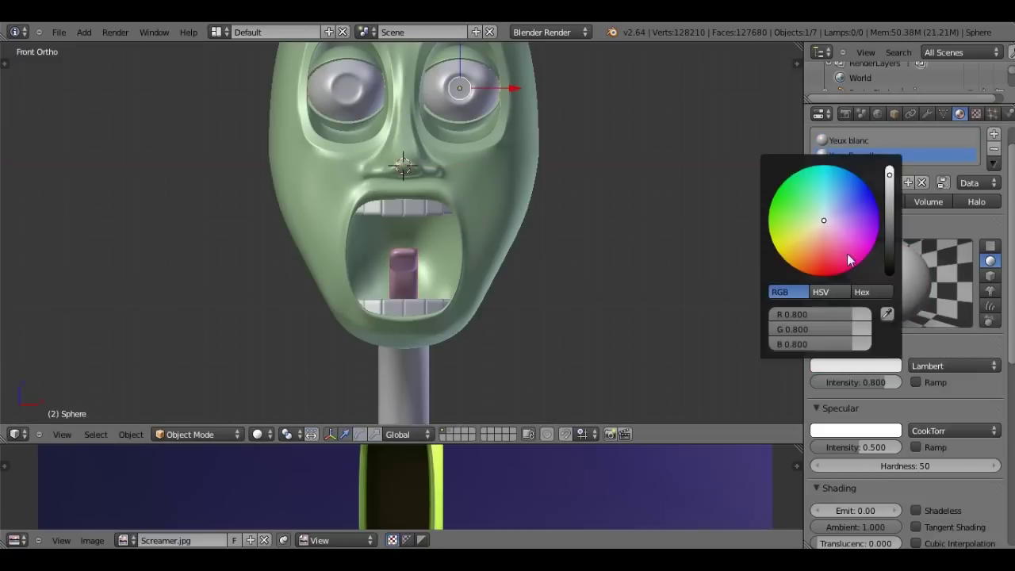
{"action": "left_click", "coordinate": [895, 268]}
{"action": "scroll", "coordinate": [490, 202], "scroll_direction": "up", "scroll_amount": 2}
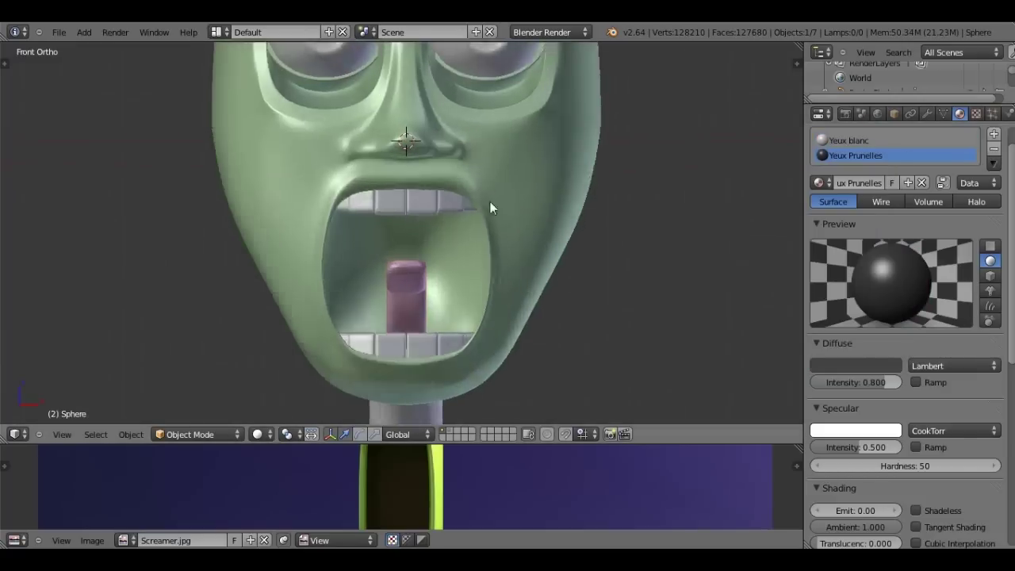
- In face select mode on the eye mesh, select both pupils and their iris rings
{"action": "key", "text": "Tab"}
{"action": "scroll", "coordinate": [476, 198], "scroll_direction": "up", "scroll_amount": 2}
{"action": "scroll", "coordinate": [444, 183], "scroll_direction": "up", "scroll_amount": 2}
{"action": "scroll", "coordinate": [415, 172], "scroll_direction": "up", "scroll_amount": 1}
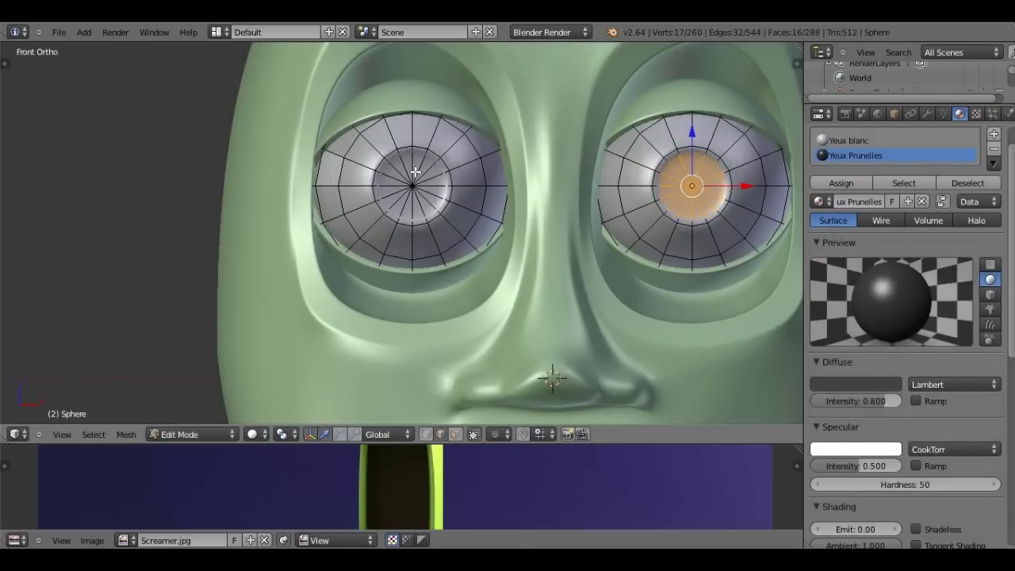
{"action": "scroll", "coordinate": [415, 172], "scroll_direction": "up", "scroll_amount": 1}
{"action": "key", "text": "a"}
{"action": "left_click", "coordinate": [455, 434]}
{"action": "key", "text": "l"}
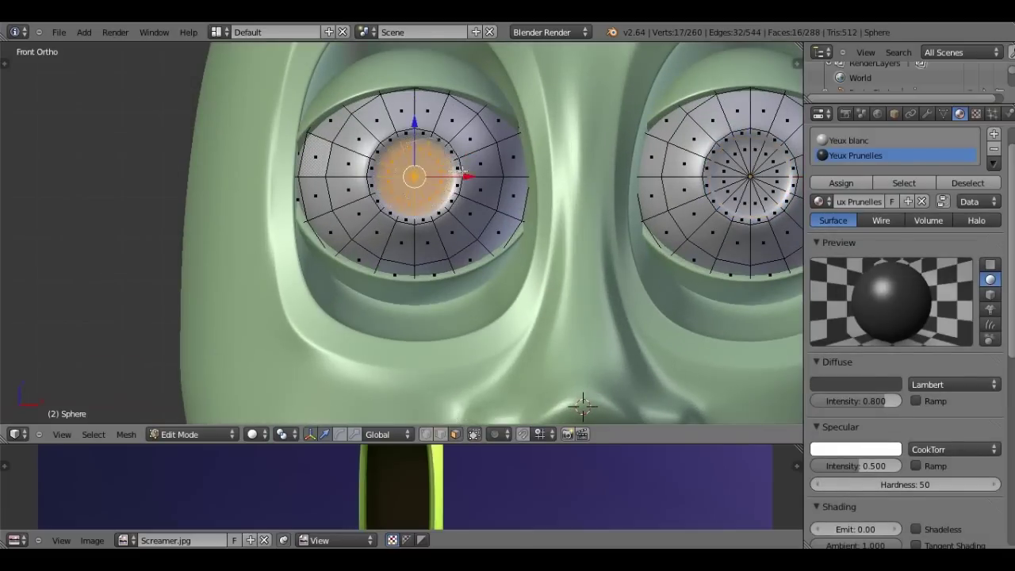
{"action": "key", "text": "l"}
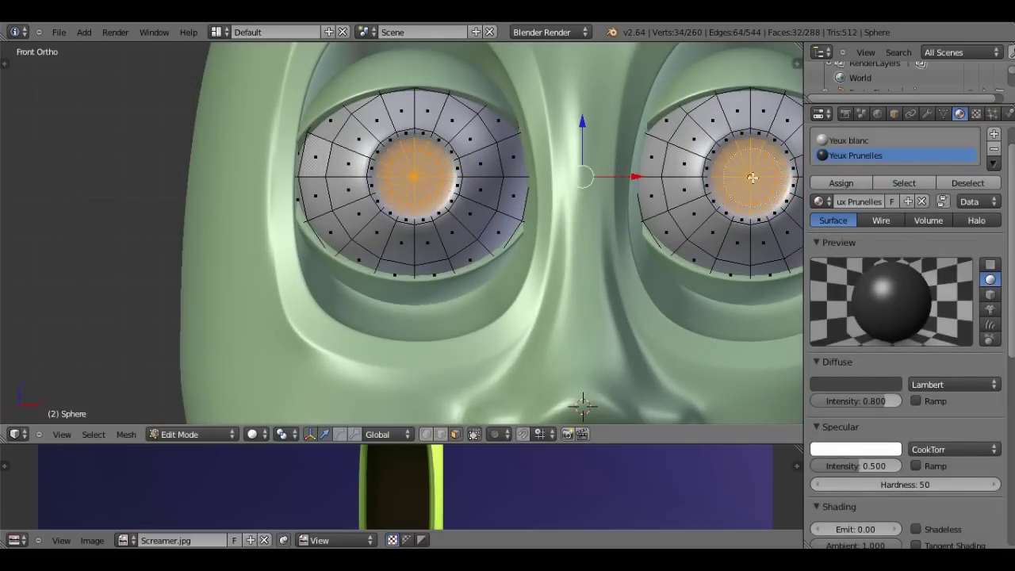
{"action": "left_click", "coordinate": [903, 184]}
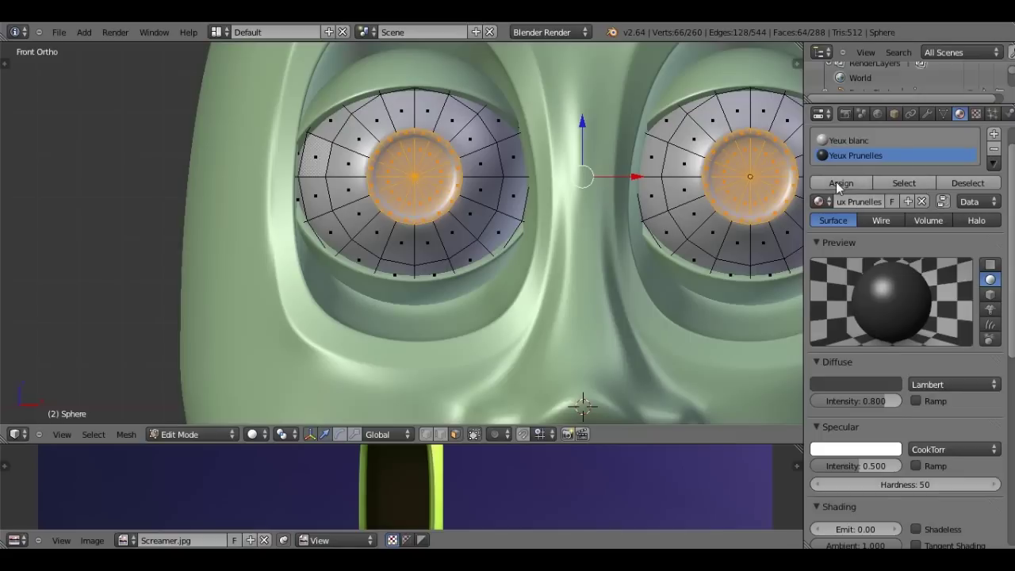
- Loop-cut a new edge loop around the left pupil and the right pupil
{"action": "key", "text": "ctrl+r"}
{"action": "left_click", "coordinate": [376, 158]}
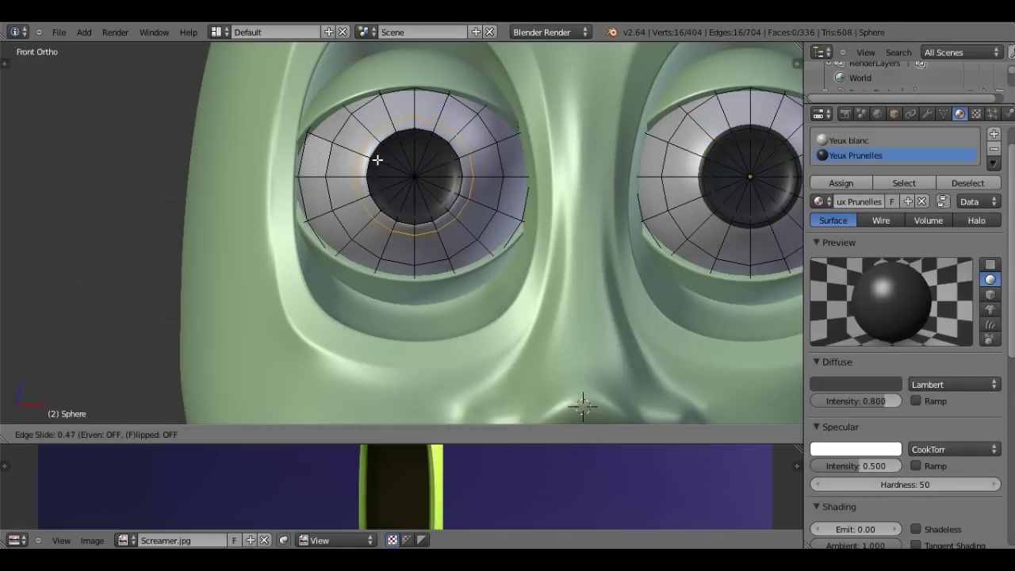
{"action": "left_click", "coordinate": [381, 159]}
{"action": "key", "text": "ctrl+r"}
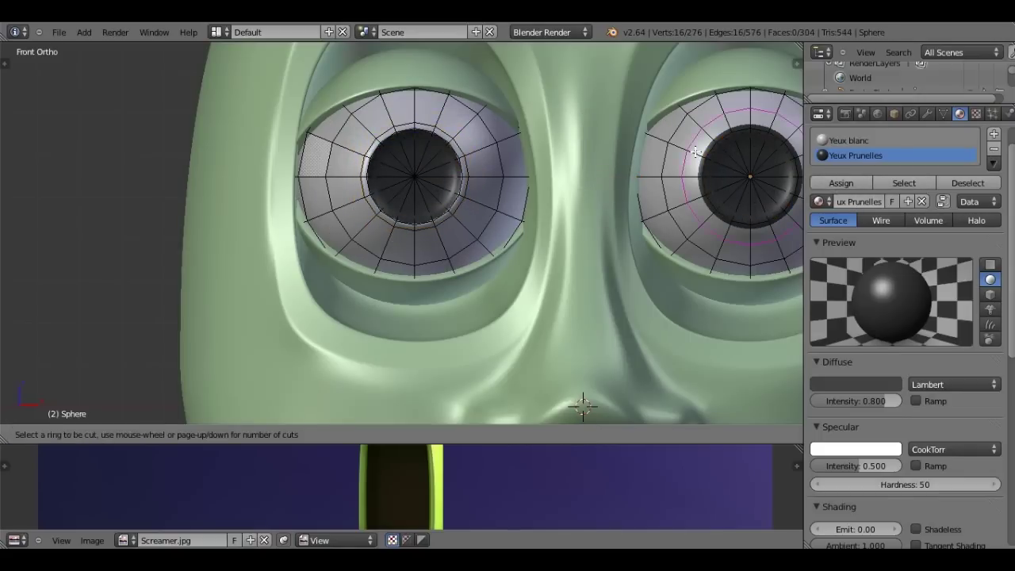
{"action": "left_click", "coordinate": [710, 151]}
{"action": "left_click", "coordinate": [691, 161]}
- Return to Object Mode, zoom out and select the curved stand tube
{"action": "key", "text": "Tab"}
{"action": "scroll", "coordinate": [691, 161], "scroll_direction": "down", "scroll_amount": 3}
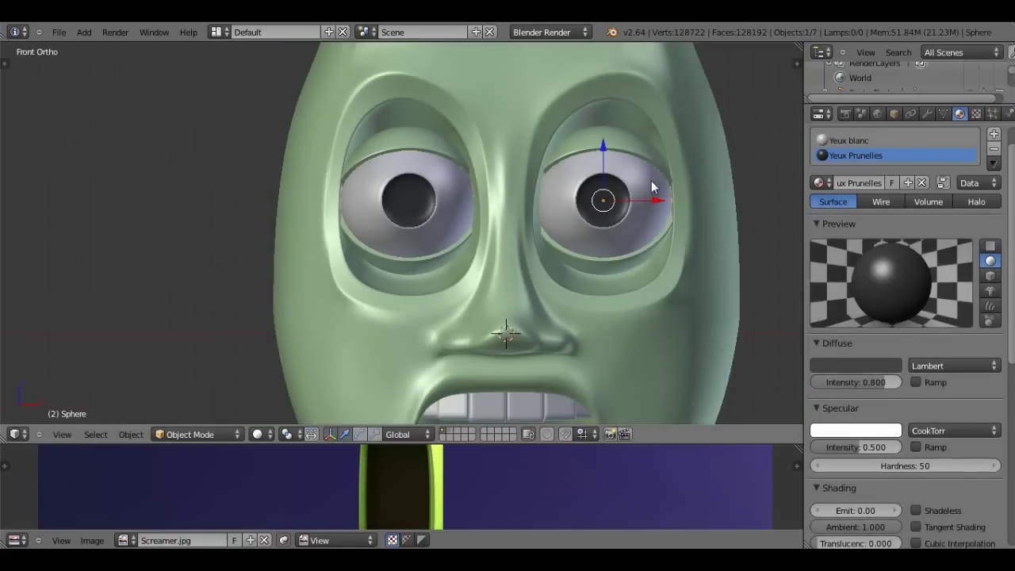
{"action": "scroll", "coordinate": [651, 180], "scroll_direction": "down", "scroll_amount": 2}
{"action": "scroll", "coordinate": [555, 167], "scroll_direction": "down", "scroll_amount": 2}
{"action": "middle_click_drag", "start_coordinate": [431, 284], "coordinate": [439, 72], "text": "shift"}
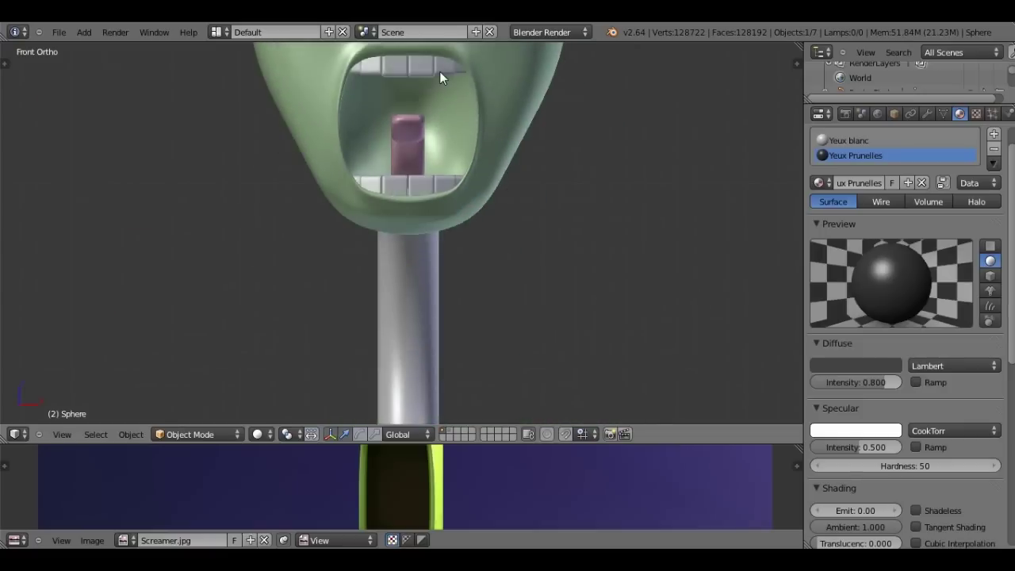
{"action": "right_click", "coordinate": [425, 274]}
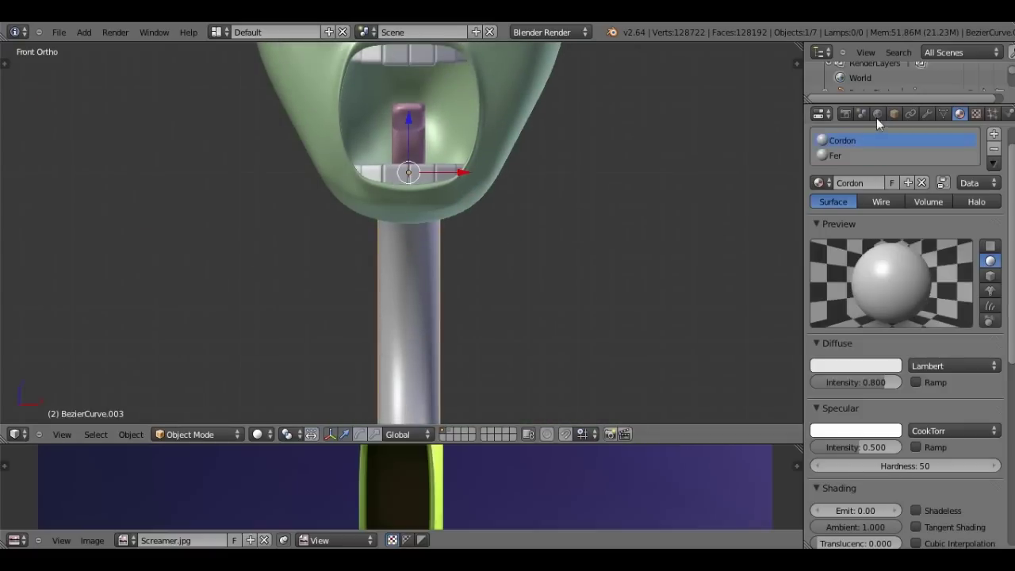
- Darken the diffuse colours of the Cordon and Fer materials
{"action": "left_click", "coordinate": [853, 367]}
{"action": "left_click", "coordinate": [888, 218]}
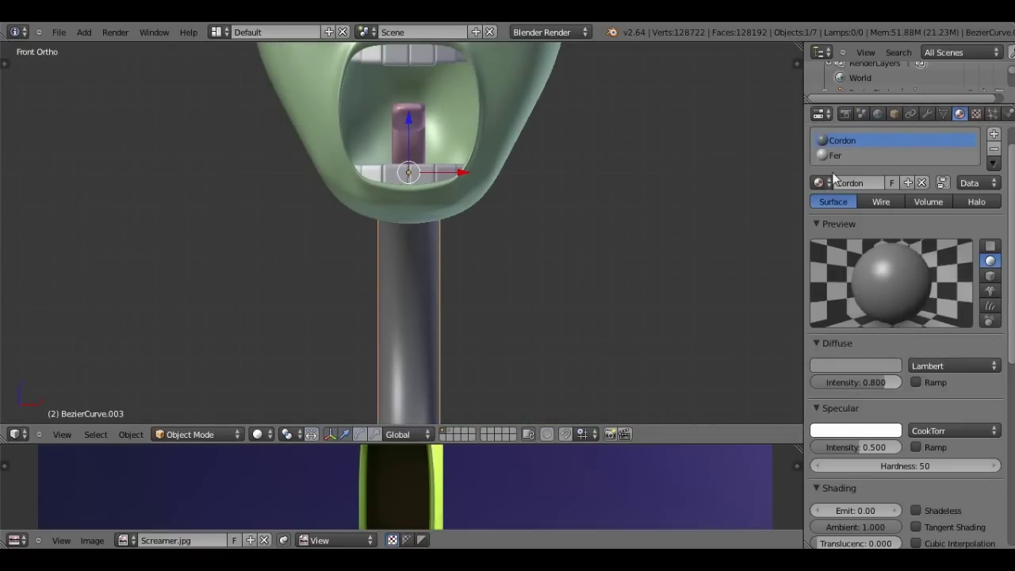
{"action": "left_click", "coordinate": [836, 157]}
{"action": "left_click", "coordinate": [872, 367]}
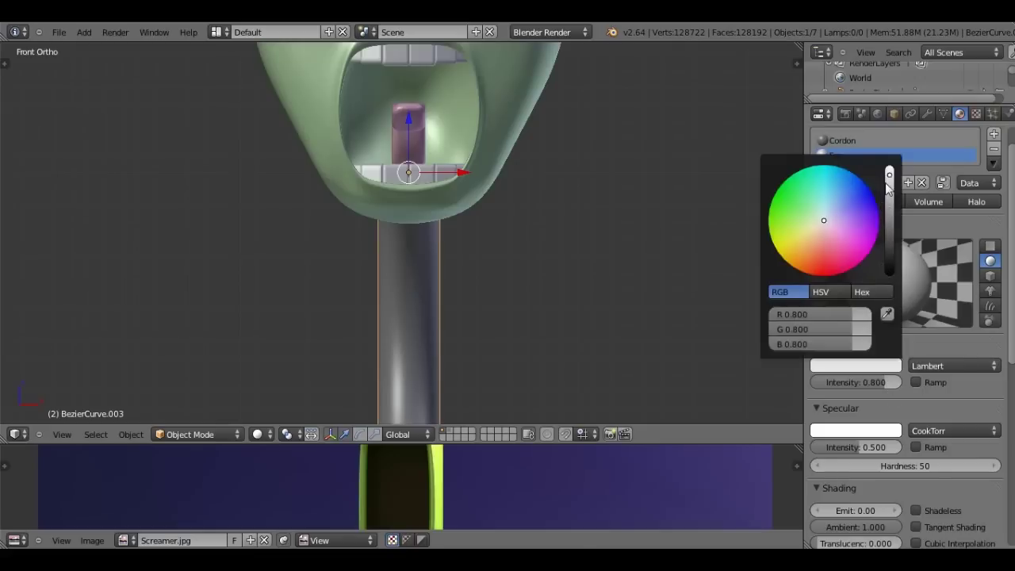
{"action": "left_click_drag", "start_coordinate": [887, 184], "coordinate": [888, 195]}
- Look over the stand's base disc in Edit Mode, then go back to Object Mode
{"action": "scroll", "coordinate": [504, 332], "scroll_direction": "down", "scroll_amount": 3}
{"action": "mouse_move", "coordinate": [504, 332]}
{"action": "middle_mouse_down", "text": "shift"}
{"action": "mouse_move", "coordinate": [509, 146]}
{"action": "mouse_move", "coordinate": [406, 245]}
{"action": "middle_mouse_up", "text": "shift"}
{"action": "key", "text": "Tab"}
{"action": "scroll", "coordinate": [403, 309], "scroll_direction": "up", "scroll_amount": 3}
{"action": "scroll", "coordinate": [494, 294], "scroll_direction": "up", "scroll_amount": 3}
{"action": "mouse_move", "coordinate": [494, 294]}
{"action": "middle_mouse_down"}
{"action": "mouse_move", "coordinate": [437, 335]}
{"action": "mouse_move", "coordinate": [502, 324]}
{"action": "middle_mouse_up"}
{"action": "scroll", "coordinate": [442, 337], "scroll_direction": "down", "scroll_amount": 4}
{"action": "key", "text": "Tab"}
{"action": "scroll", "coordinate": [459, 330], "scroll_direction": "up", "scroll_amount": 2}
{"action": "scroll", "coordinate": [458, 319], "scroll_direction": "down", "scroll_amount": 3}
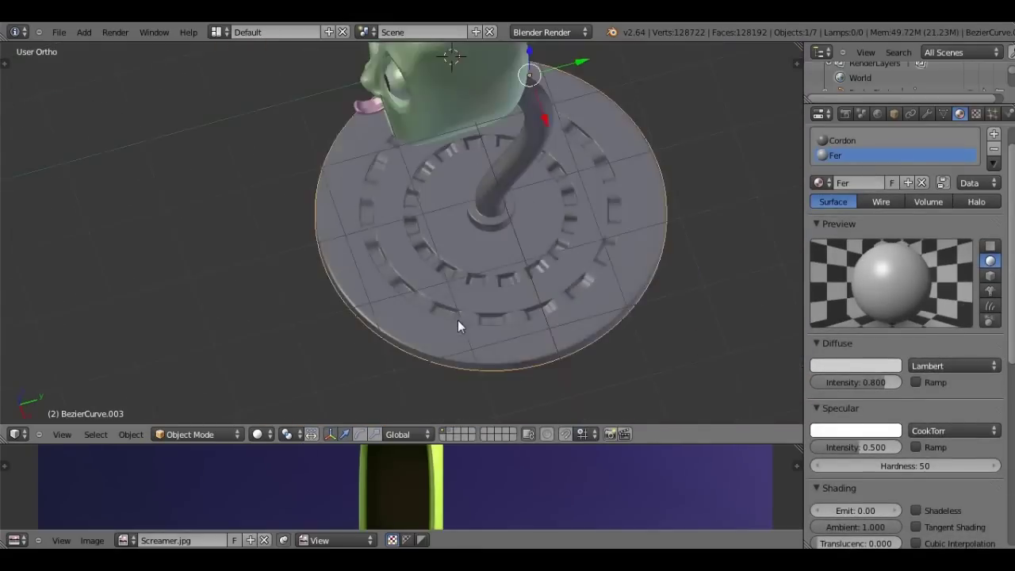
{"action": "scroll", "coordinate": [457, 325], "scroll_direction": "up", "scroll_amount": 2}
- In Edit Mode, select the collar face rings where the stem meets the head
{"action": "key", "text": "Tab"}
{"action": "scroll", "coordinate": [457, 325], "scroll_direction": "up", "scroll_amount": 2}
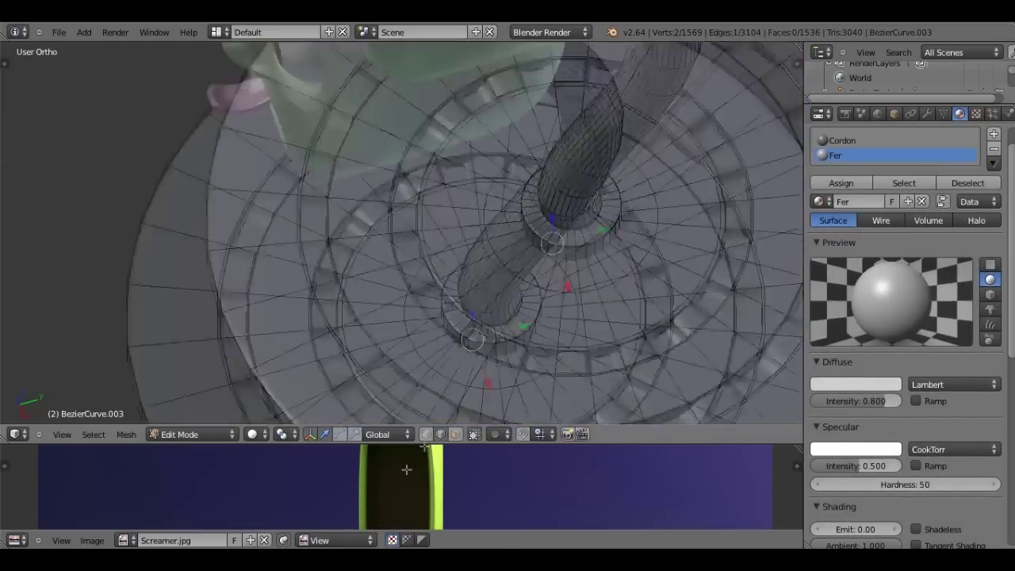
{"action": "mouse_move", "coordinate": [406, 469]}
{"action": "middle_mouse_down"}
{"action": "mouse_move", "coordinate": [269, 154]}
{"action": "mouse_move", "coordinate": [373, 172]}
{"action": "mouse_move", "coordinate": [446, 410]}
{"action": "mouse_move", "coordinate": [257, 125]}
{"action": "middle_mouse_up"}
{"action": "right_click", "coordinate": [258, 125], "text": "shift"}
{"action": "left_click", "coordinate": [454, 438]}
{"action": "scroll", "coordinate": [330, 164], "scroll_direction": "up", "scroll_amount": 3}
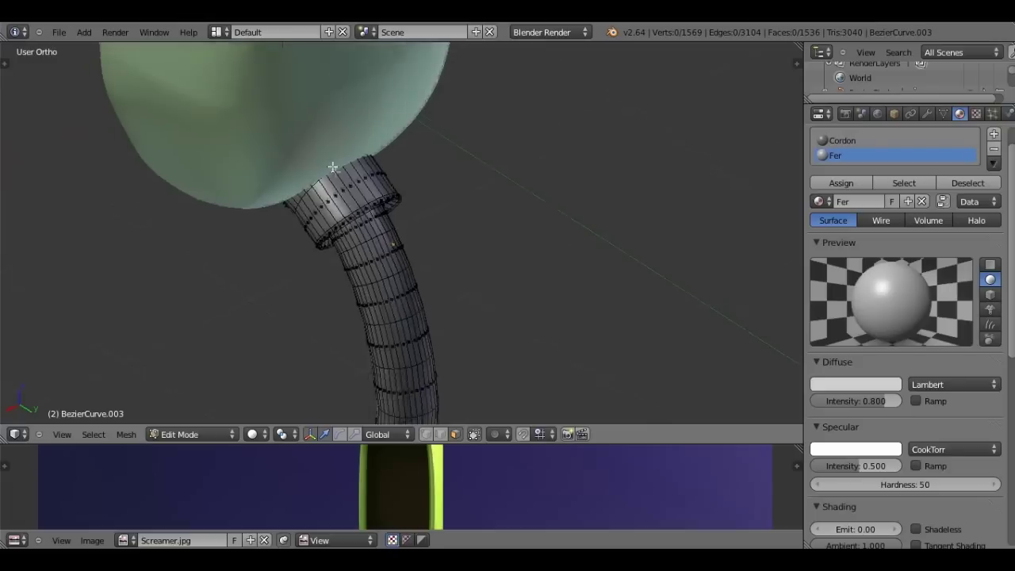
{"action": "middle_click_drag", "start_coordinate": [330, 164], "coordinate": [280, 121]}
{"action": "key", "text": "z"}
{"action": "right_click", "coordinate": [340, 84], "text": "alt"}
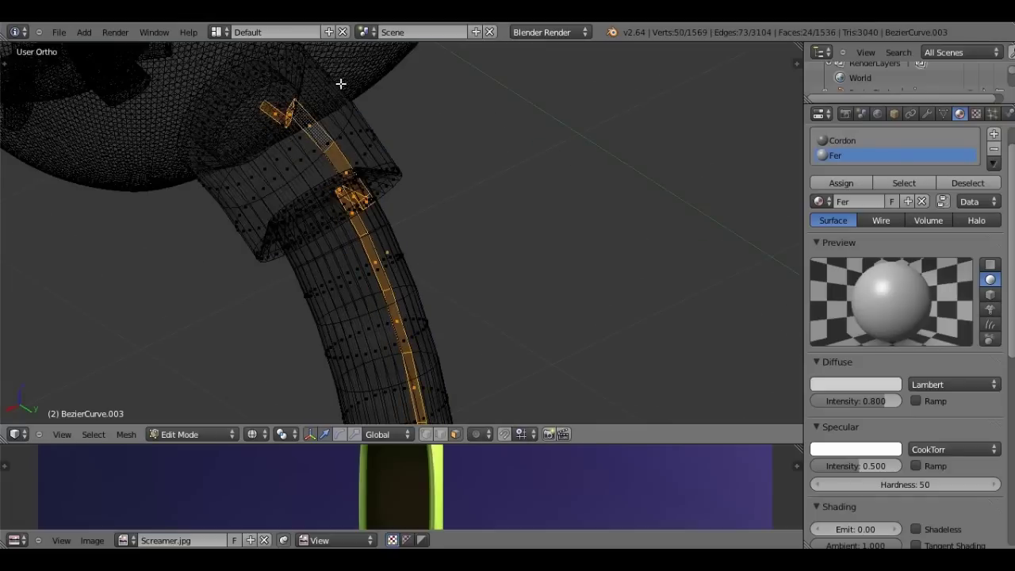
{"action": "key", "text": "z"}
{"action": "key", "text": "z"}
{"action": "right_click", "coordinate": [378, 124], "text": "alt"}
{"action": "key", "text": "z"}
{"action": "right_click", "coordinate": [378, 125], "text": "alt+shift"}
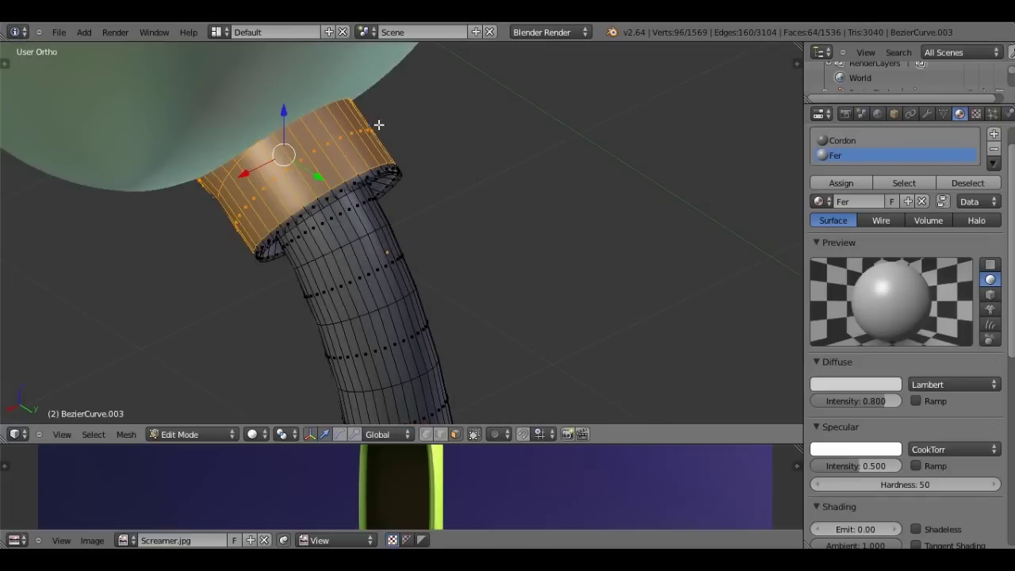
- Assign the Fer material to the selected collar faces and exit Edit Mode
{"action": "mouse_move", "coordinate": [378, 125]}
{"action": "middle_mouse_down"}
{"action": "mouse_move", "coordinate": [319, 175]}
{"action": "mouse_move", "coordinate": [216, 175]}
{"action": "middle_mouse_up"}
{"action": "left_click", "coordinate": [904, 182]}
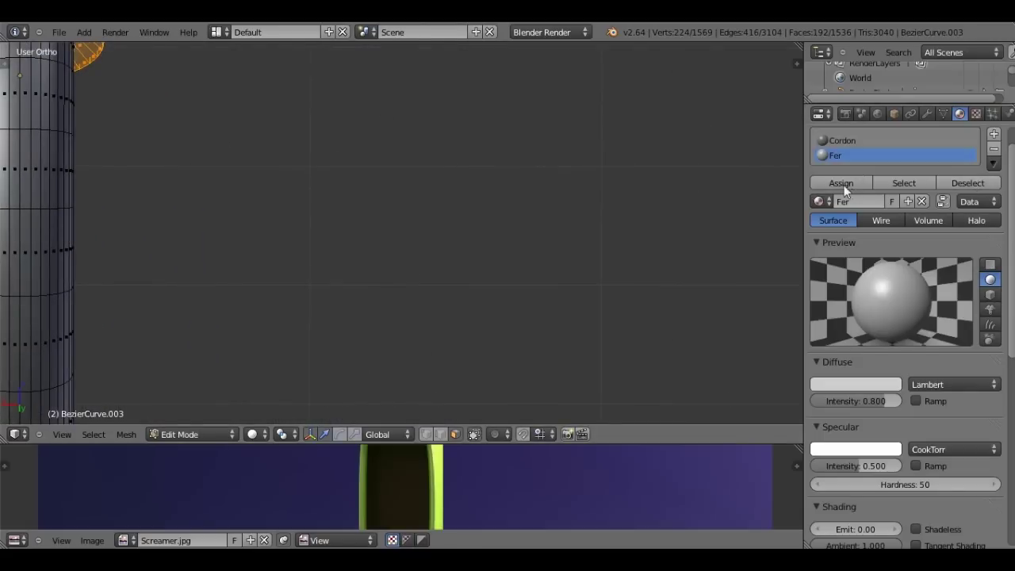
{"action": "mouse_move", "coordinate": [235, 127]}
{"action": "middle_mouse_down", "text": "shift"}
{"action": "mouse_move", "coordinate": [433, 249]}
{"action": "mouse_move", "coordinate": [386, 211]}
{"action": "mouse_move", "coordinate": [445, 245]}
{"action": "mouse_move", "coordinate": [387, 96]}
{"action": "mouse_move", "coordinate": [300, 140]}
{"action": "middle_mouse_up", "text": "shift"}
{"action": "key", "text": "Tab"}
{"action": "key", "text": "Tab"}
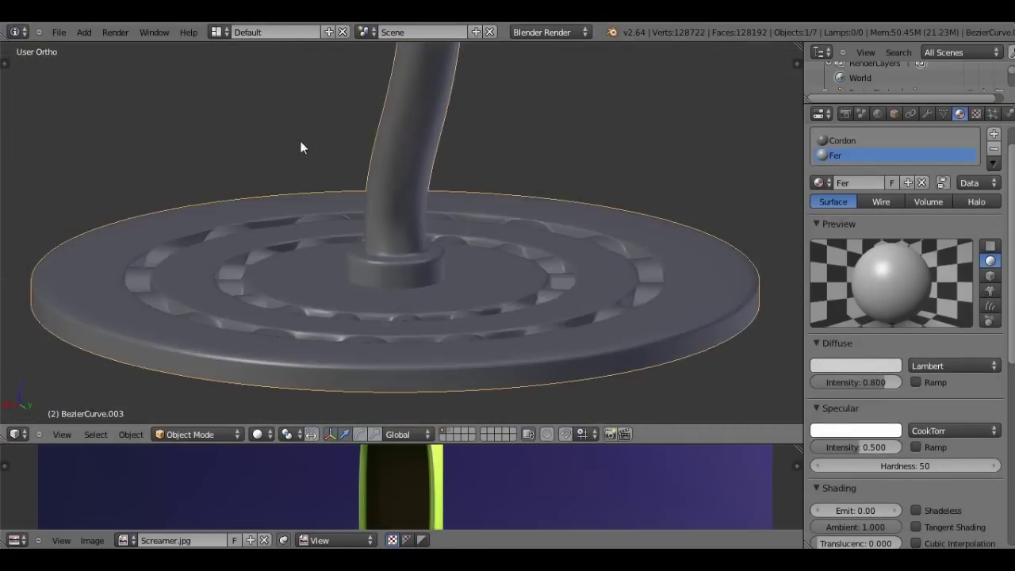
- Select the base collar's side and top faces and assign them the Fer material
{"action": "scroll", "coordinate": [395, 261], "scroll_direction": "up", "scroll_amount": 3}
{"action": "middle_click_drag", "start_coordinate": [396, 261], "coordinate": [445, 194]}
{"action": "right_click", "coordinate": [445, 193]}
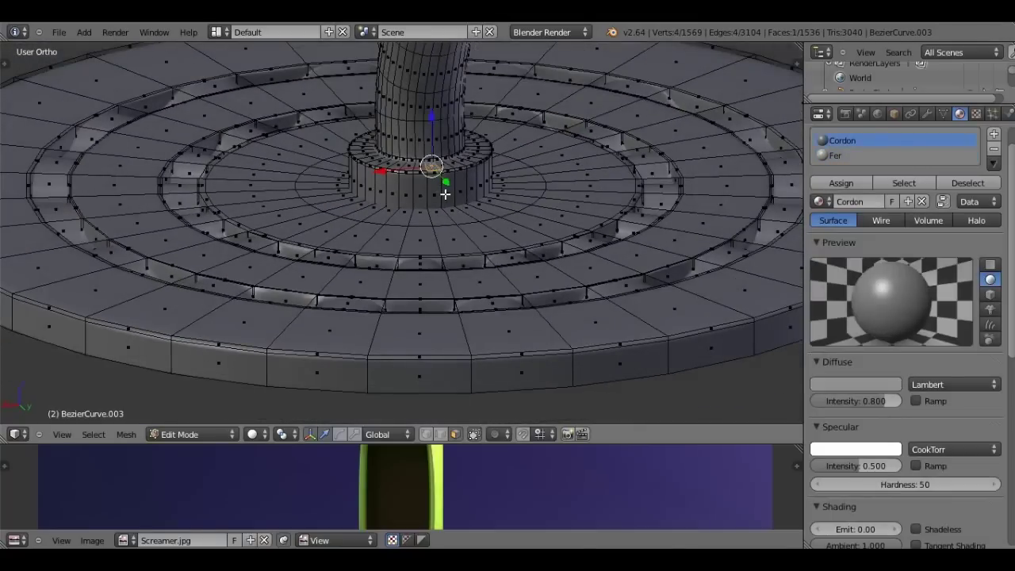
{"action": "right_click", "coordinate": [445, 194], "text": "alt"}
{"action": "key", "text": "KP_Decimal"}
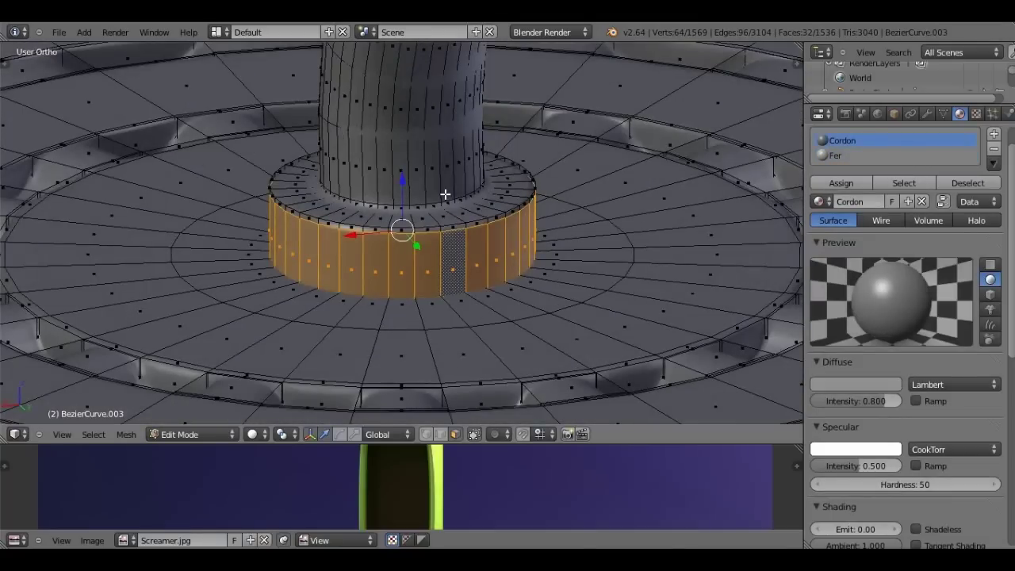
{"action": "middle_click_drag", "start_coordinate": [445, 194], "coordinate": [440, 231]}
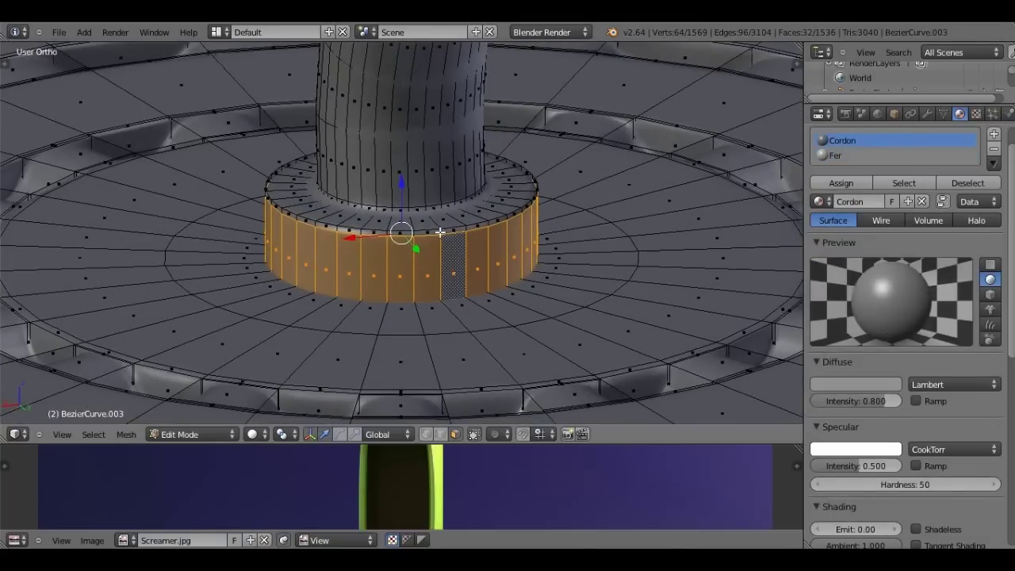
{"action": "key", "text": "ctrl+KP_Add"}
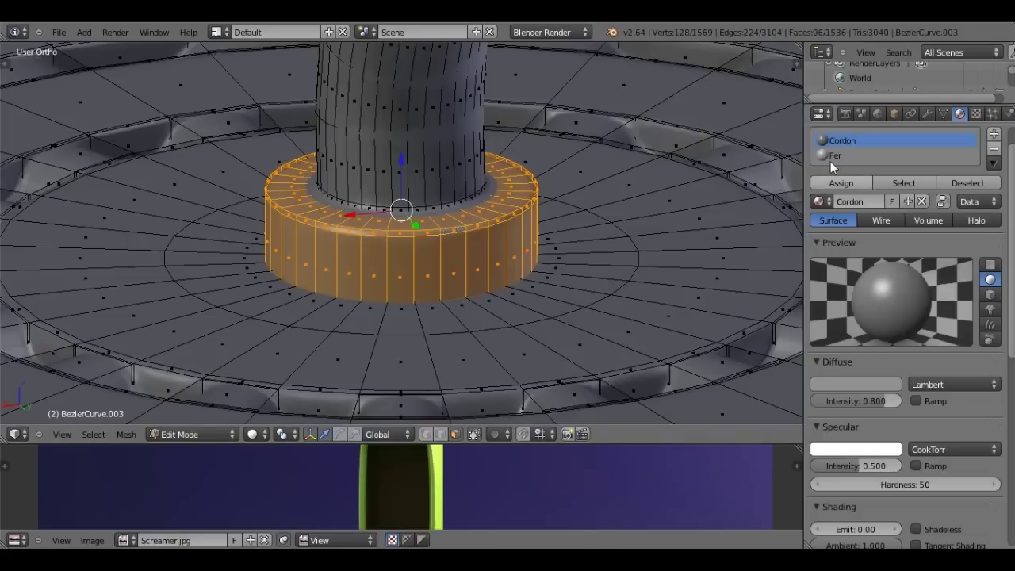
{"action": "left_click", "coordinate": [834, 155]}
{"action": "left_click", "coordinate": [839, 183]}
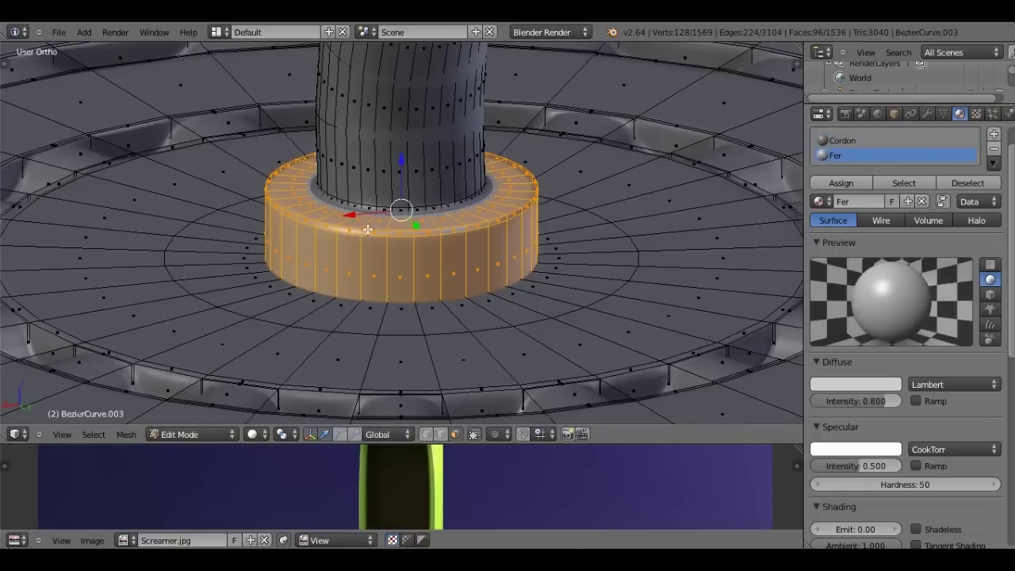
- Add an edge loop on the collar top, then return to Object Mode
{"action": "scroll", "coordinate": [365, 229], "scroll_direction": "up", "scroll_amount": 2}
{"action": "scroll", "coordinate": [365, 229], "scroll_direction": "up", "scroll_amount": 2}
{"action": "key", "text": "ctrl+r"}
{"action": "left_click", "coordinate": [154, 151]}
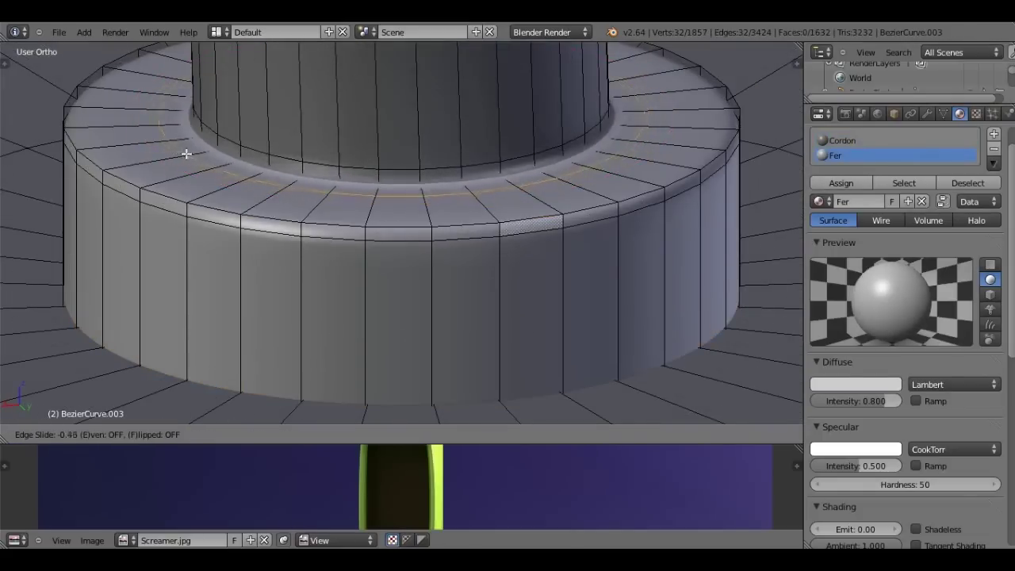
{"action": "left_click", "coordinate": [204, 153]}
{"action": "scroll", "coordinate": [204, 153], "scroll_direction": "down", "scroll_amount": 2}
{"action": "scroll", "coordinate": [205, 161], "scroll_direction": "down", "scroll_amount": 3}
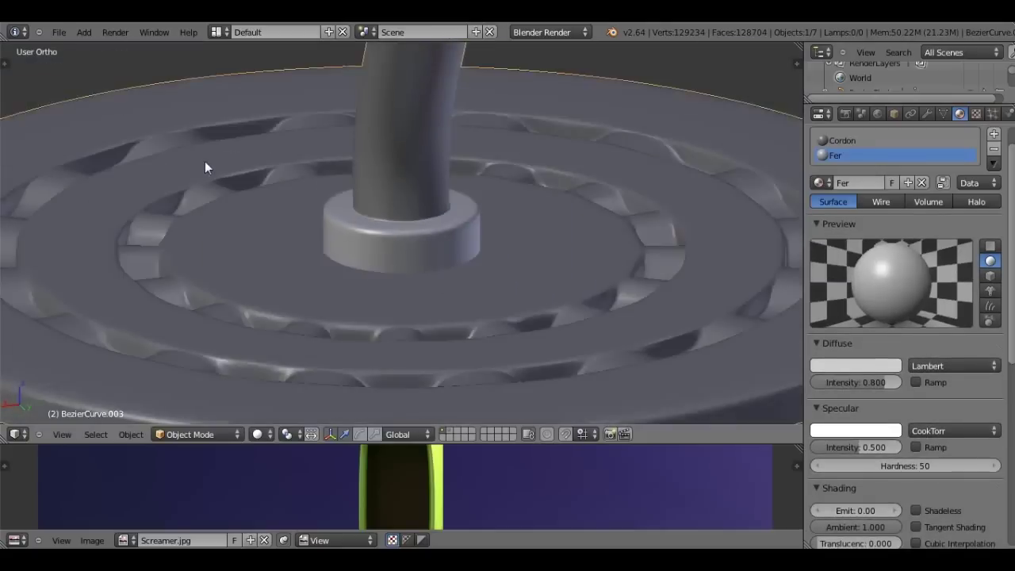
{"action": "scroll", "coordinate": [178, 229], "scroll_direction": "down", "scroll_amount": 2}
{"action": "middle_click_drag", "start_coordinate": [177, 245], "coordinate": [324, 138], "text": "shift"}
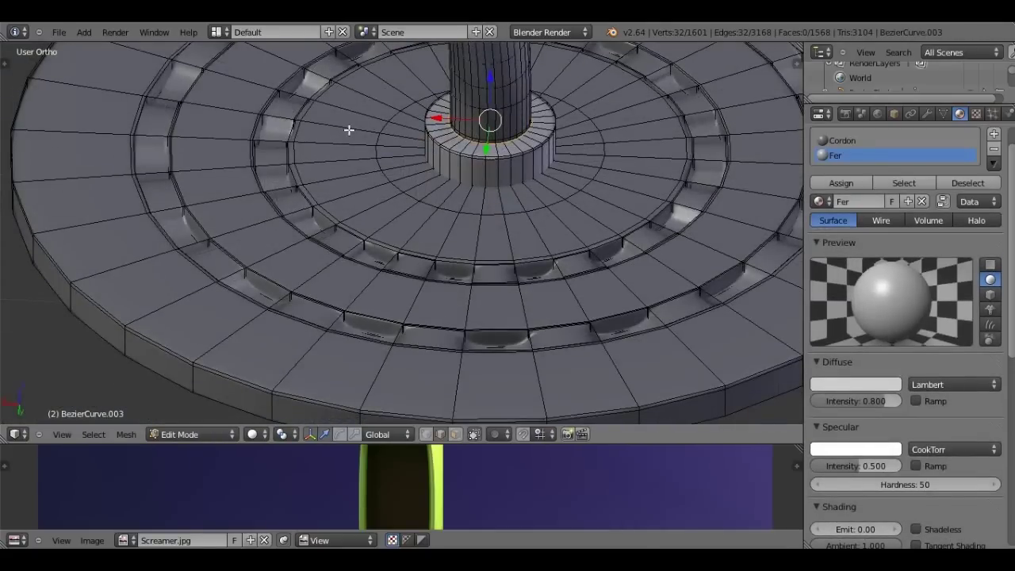
{"action": "left_click", "coordinate": [455, 435]}
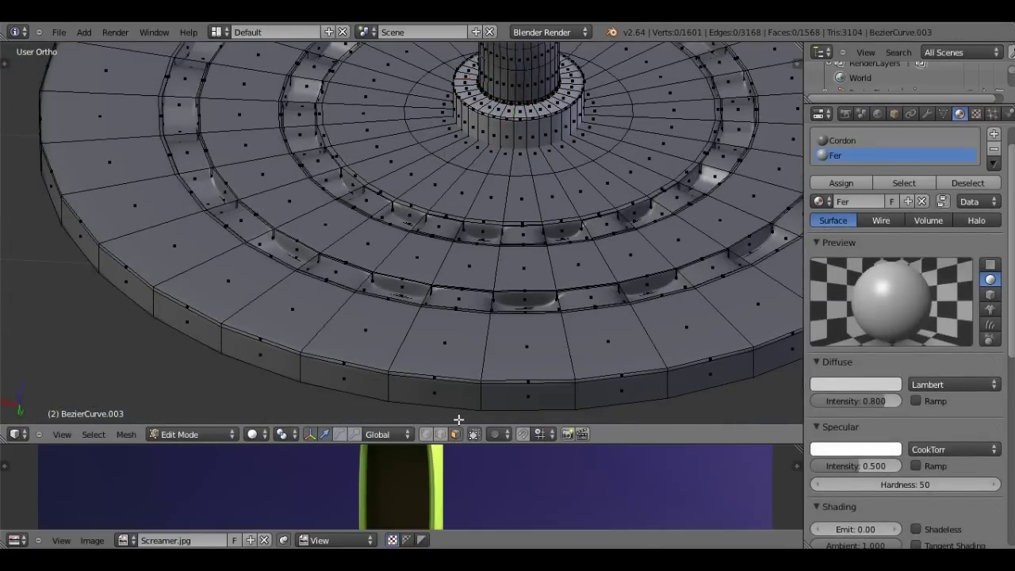
{"action": "scroll", "coordinate": [512, 190], "scroll_direction": "down", "scroll_amount": 3}
{"action": "key", "text": "Tab"}
{"action": "scroll", "coordinate": [375, 208], "scroll_direction": "down", "scroll_amount": 4}
{"action": "mouse_move", "coordinate": [376, 209]}
{"action": "middle_mouse_down"}
{"action": "mouse_move", "coordinate": [562, 190]}
{"action": "mouse_move", "coordinate": [321, 206]}
{"action": "mouse_move", "coordinate": [490, 180]}
{"action": "mouse_move", "coordinate": [489, 309]}
{"action": "mouse_move", "coordinate": [469, 294]}
{"action": "mouse_move", "coordinate": [445, 212]}
{"action": "middle_mouse_up"}
- Cut a new edge loop around the base disc's rim
{"action": "key", "text": "Tab"}
{"action": "scroll", "coordinate": [446, 213], "scroll_direction": "up", "scroll_amount": 3}
{"action": "scroll", "coordinate": [451, 288], "scroll_direction": "up", "scroll_amount": 2}
{"action": "scroll", "coordinate": [451, 288], "scroll_direction": "up", "scroll_amount": 3}
{"action": "mouse_move", "coordinate": [451, 288]}
{"action": "middle_mouse_down"}
{"action": "mouse_move", "coordinate": [429, 154]}
{"action": "mouse_move", "coordinate": [472, 201]}
{"action": "mouse_move", "coordinate": [591, 144]}
{"action": "middle_mouse_up"}
{"action": "key", "text": "ctrl+r"}
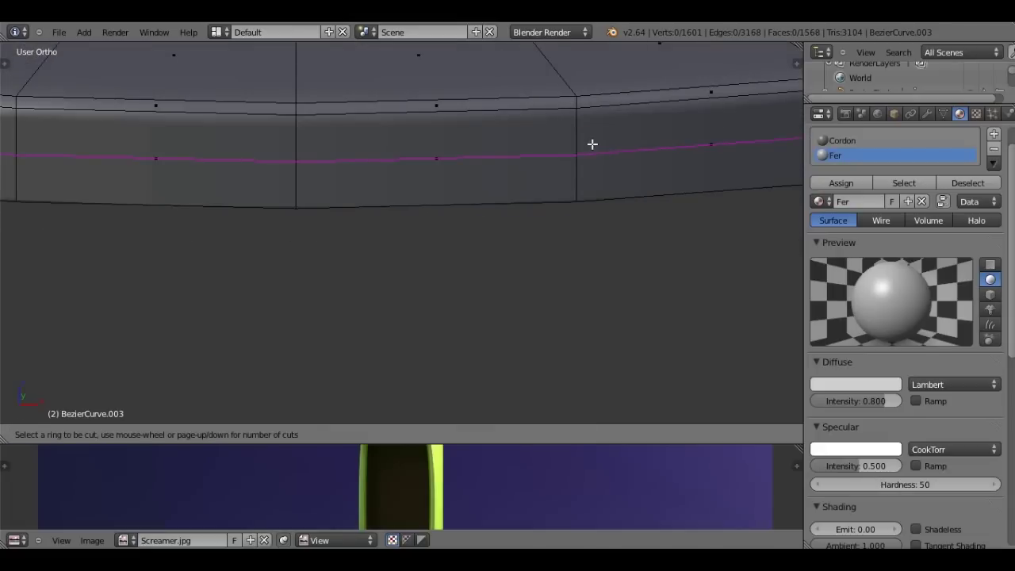
{"action": "left_click", "coordinate": [592, 144]}
{"action": "left_click", "coordinate": [837, 184]}
{"action": "key", "text": "Tab"}
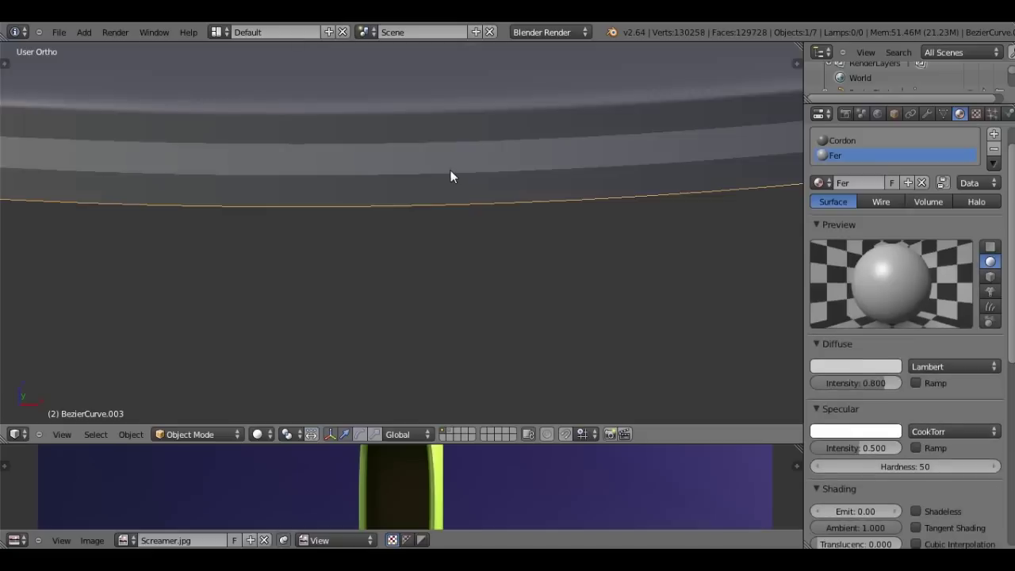
{"action": "scroll", "coordinate": [450, 176], "scroll_direction": "down", "scroll_amount": 3}
{"action": "scroll", "coordinate": [450, 175], "scroll_direction": "down", "scroll_amount": 2}
{"action": "scroll", "coordinate": [461, 213], "scroll_direction": "down", "scroll_amount": 1}
- Check the new rim loop by viewing the disc from below
{"action": "key", "text": "Tab"}
{"action": "scroll", "coordinate": [458, 212], "scroll_direction": "up", "scroll_amount": 4}
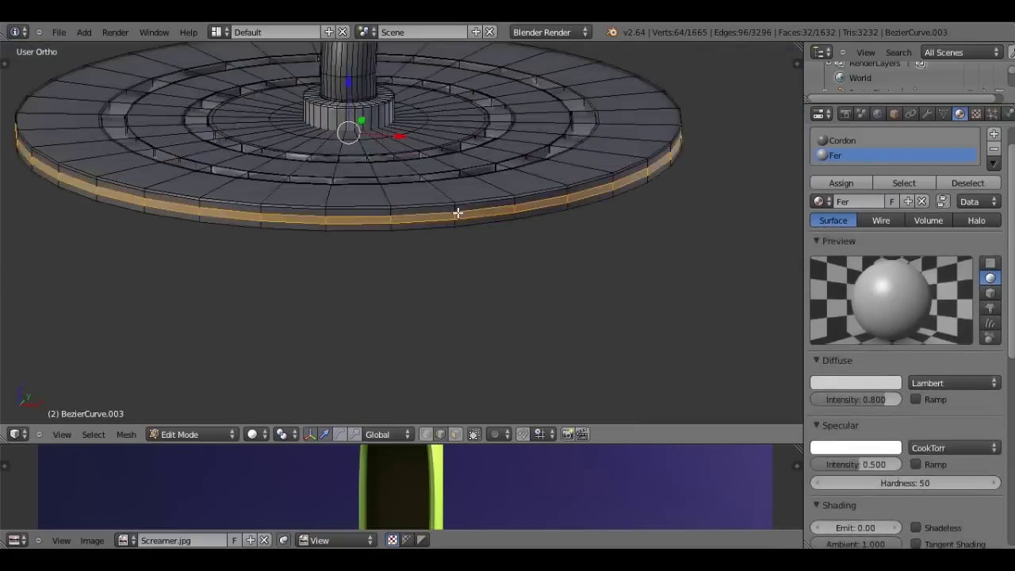
{"action": "scroll", "coordinate": [584, 220], "scroll_direction": "up", "scroll_amount": 2}
{"action": "scroll", "coordinate": [687, 224], "scroll_direction": "up", "scroll_amount": 1}
{"action": "key", "text": "Tab"}
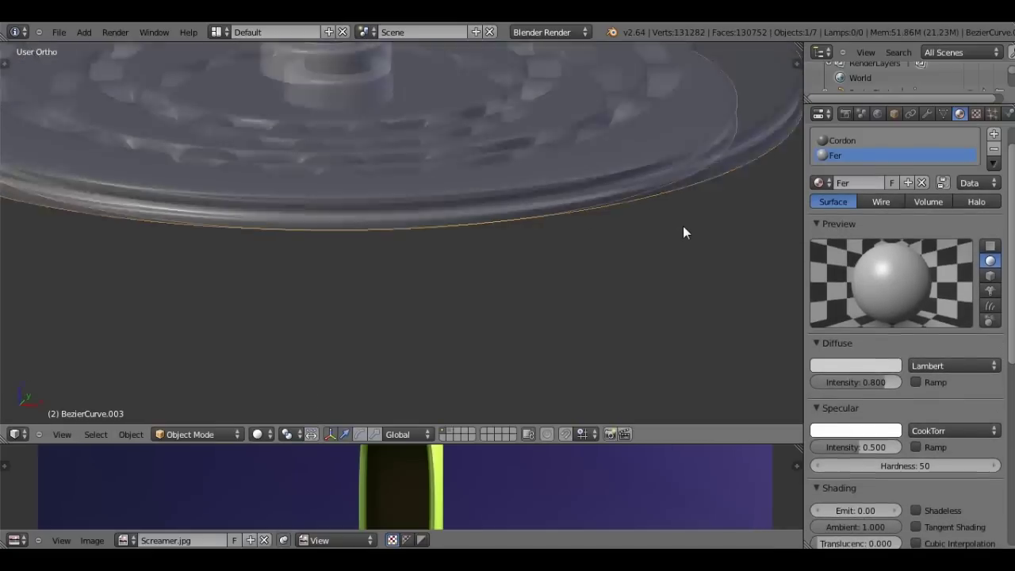
{"action": "scroll", "coordinate": [683, 230], "scroll_direction": "down", "scroll_amount": 4}
{"action": "mouse_move", "coordinate": [682, 229]}
{"action": "middle_mouse_down"}
{"action": "mouse_move", "coordinate": [517, 296]}
{"action": "mouse_move", "coordinate": [492, 278]}
{"action": "mouse_move", "coordinate": [383, 254]}
{"action": "mouse_move", "coordinate": [381, 229]}
{"action": "middle_mouse_up"}
- Extrude the rim loop to thicken the disc edge and merge the selected rim vertices
{"action": "key", "text": "Tab"}
{"action": "scroll", "coordinate": [381, 229], "scroll_direction": "up", "scroll_amount": 4}
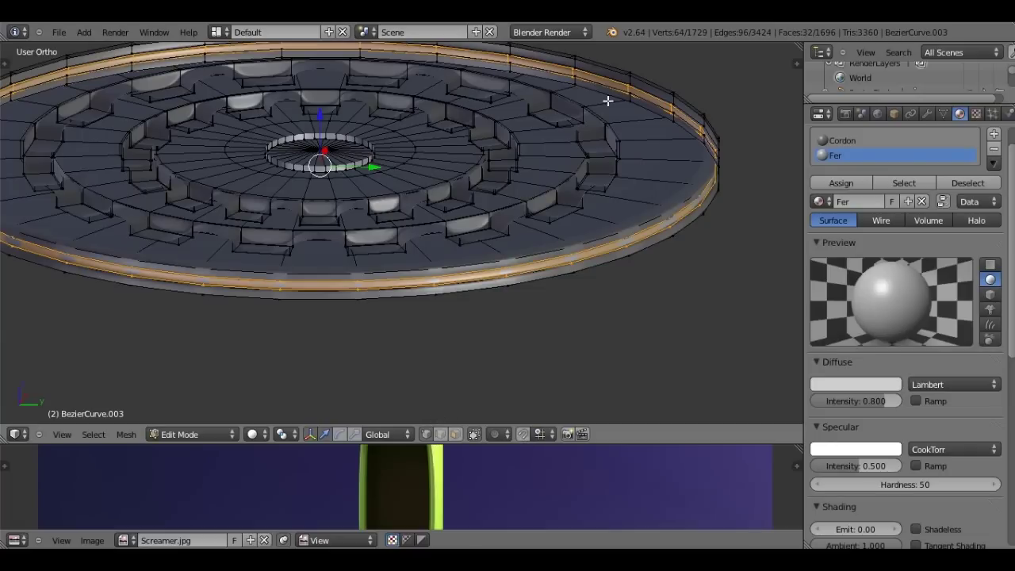
{"action": "key", "text": "e"}
{"action": "left_click", "coordinate": [468, 216]}
{"action": "key", "text": "w"}
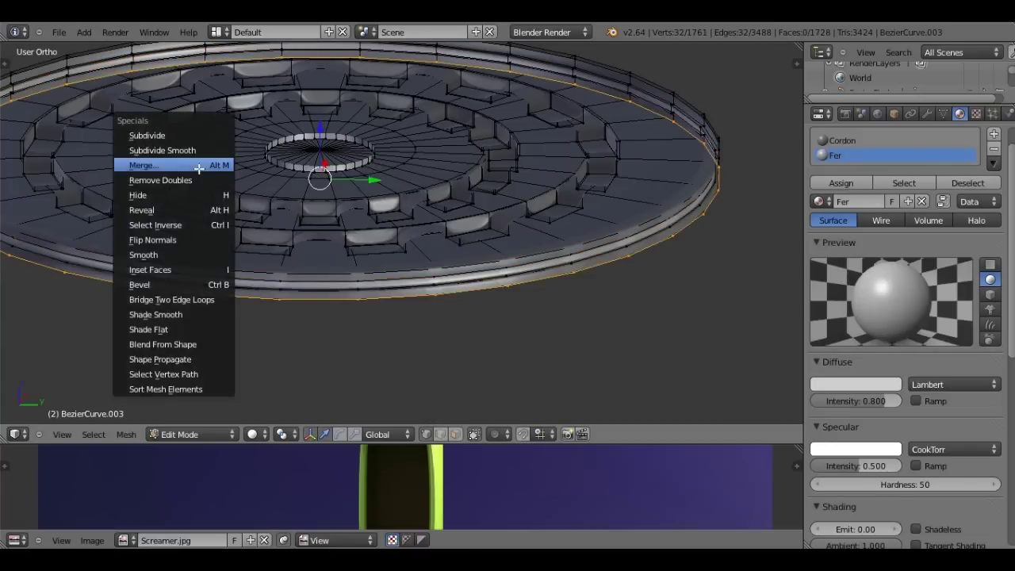
{"action": "left_click", "coordinate": [182, 163]}
{"action": "left_click", "coordinate": [182, 166]}
{"action": "key", "text": "Tab"}
{"action": "scroll", "coordinate": [198, 168], "scroll_direction": "down", "scroll_amount": 6}
{"action": "scroll", "coordinate": [299, 217], "scroll_direction": "down", "scroll_amount": 2}
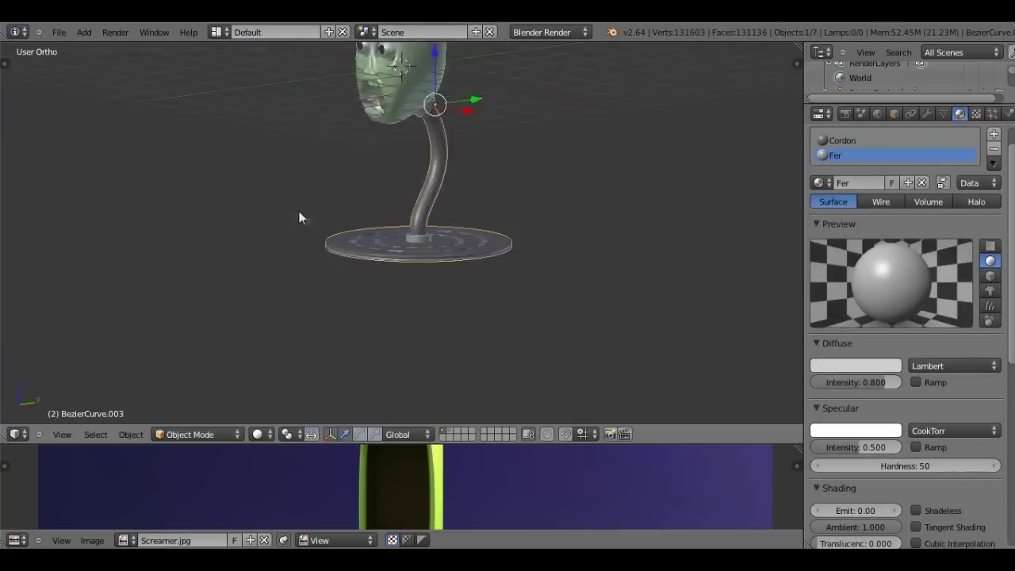
- Add another edge loop along the underside of the disc rim
{"action": "middle_click_drag", "start_coordinate": [299, 217], "coordinate": [370, 217]}
{"action": "scroll", "coordinate": [409, 263], "scroll_direction": "up", "scroll_amount": 5}
{"action": "scroll", "coordinate": [409, 265], "scroll_direction": "up", "scroll_amount": 3}
{"action": "key", "text": "Tab"}
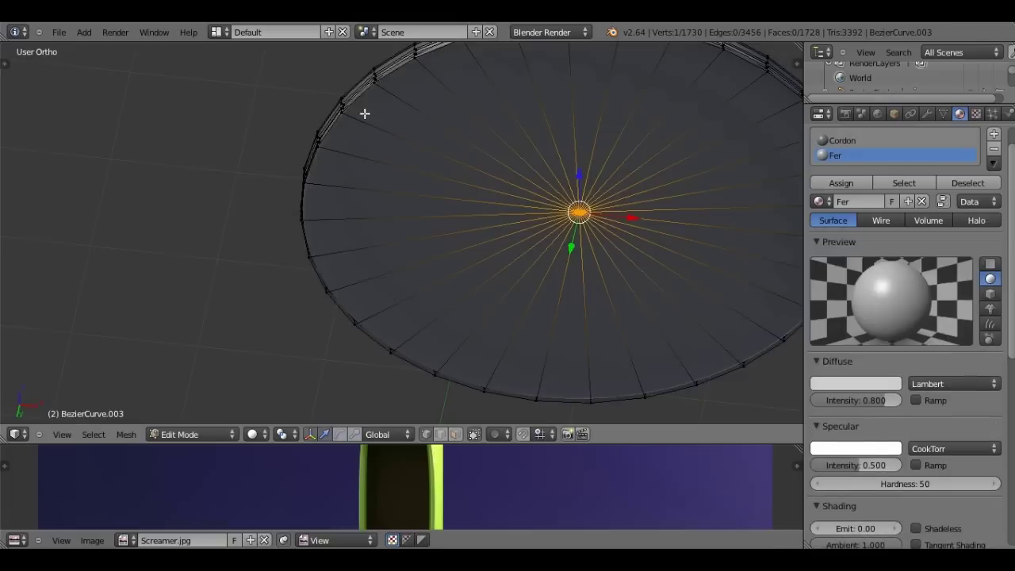
{"action": "middle_click_drag", "start_coordinate": [439, 152], "coordinate": [373, 119]}
{"action": "scroll", "coordinate": [344, 142], "scroll_direction": "up", "scroll_amount": 3}
{"action": "scroll", "coordinate": [317, 147], "scroll_direction": "up", "scroll_amount": 2}
{"action": "key", "text": "ctrl+r"}
{"action": "left_click", "coordinate": [276, 155]}
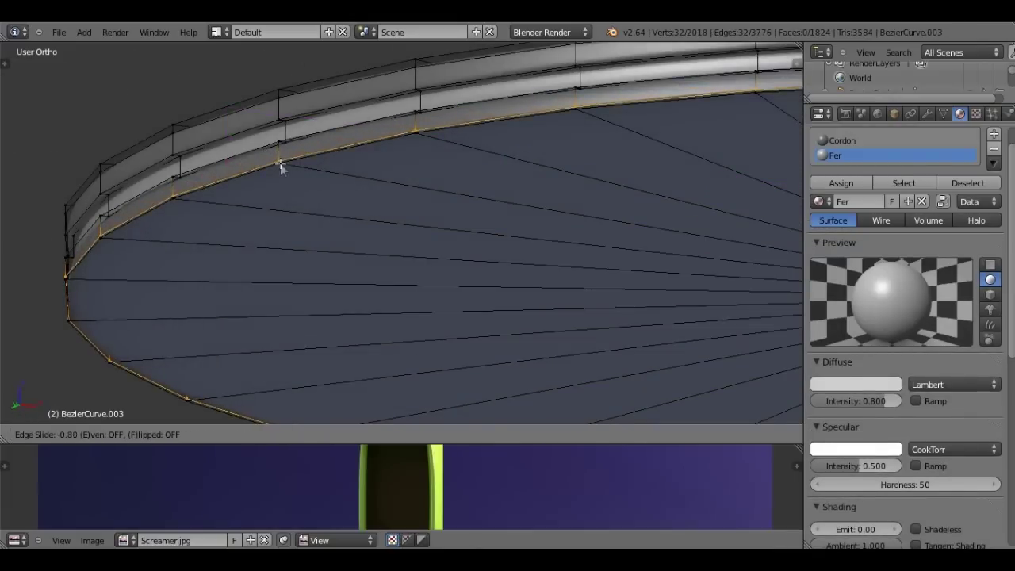
{"action": "left_click", "coordinate": [279, 164]}
{"action": "key", "text": "Tab"}
{"action": "scroll", "coordinate": [280, 164], "scroll_direction": "down", "scroll_amount": 3}
- View the whole base and stand, then save the .blend file
{"action": "middle_click_drag", "start_coordinate": [280, 164], "coordinate": [445, 282]}
{"action": "scroll", "coordinate": [445, 284], "scroll_direction": "up", "scroll_amount": 2}
{"action": "scroll", "coordinate": [467, 261], "scroll_direction": "down", "scroll_amount": 4}
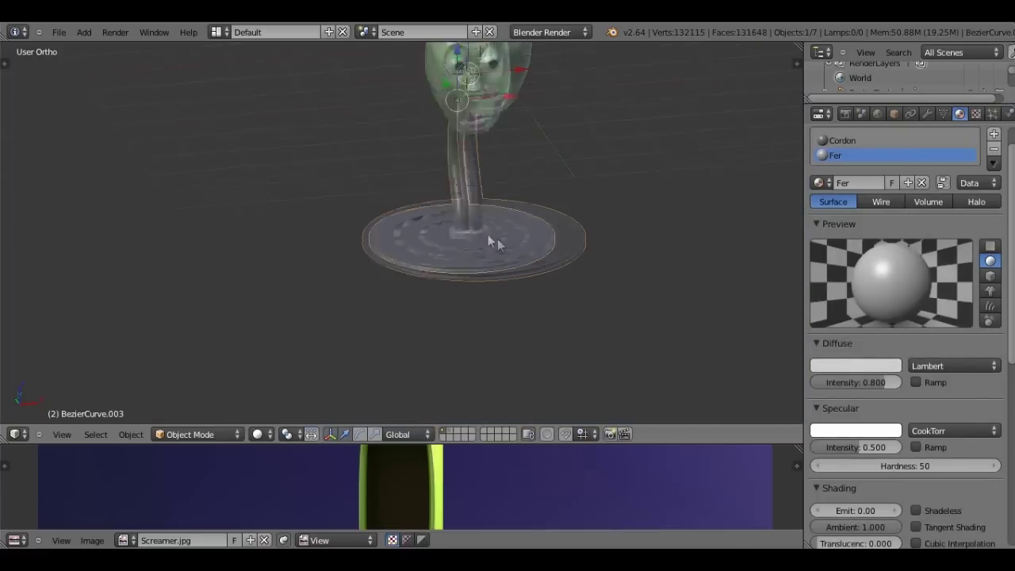
{"action": "scroll", "coordinate": [508, 246], "scroll_direction": "down", "scroll_amount": 2}
{"action": "key", "text": "ctrl+s"}
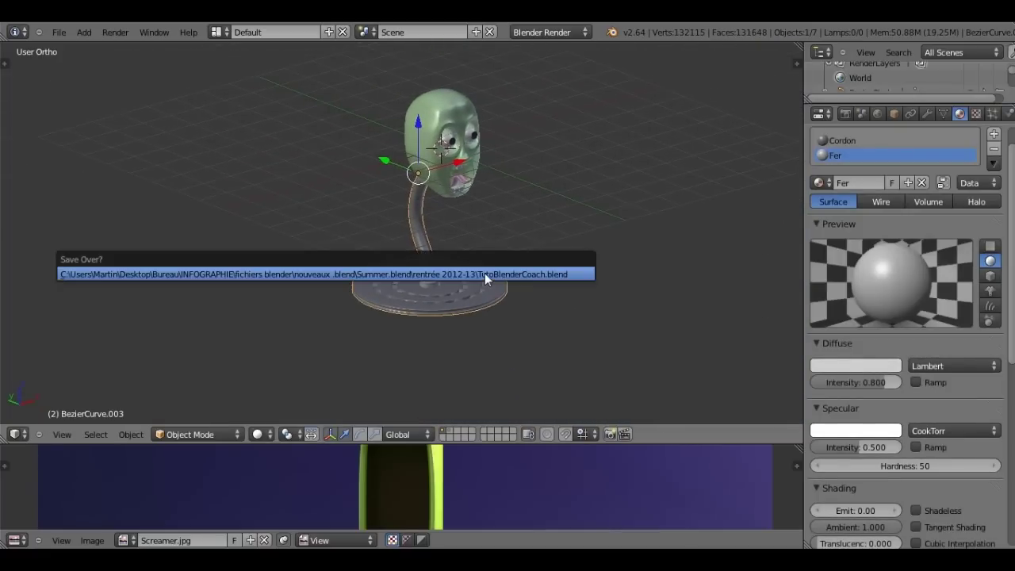
- Confirm overwriting the saved file, deselect everything, and view the head from the front
{"action": "left_click", "coordinate": [484, 272]}
{"action": "mouse_move", "coordinate": [485, 273]}
{"action": "middle_mouse_down"}
{"action": "mouse_move", "coordinate": [422, 268]}
{"action": "mouse_move", "coordinate": [452, 283]}
{"action": "mouse_move", "coordinate": [402, 272]}
{"action": "middle_mouse_up"}
{"action": "key", "text": "a"}
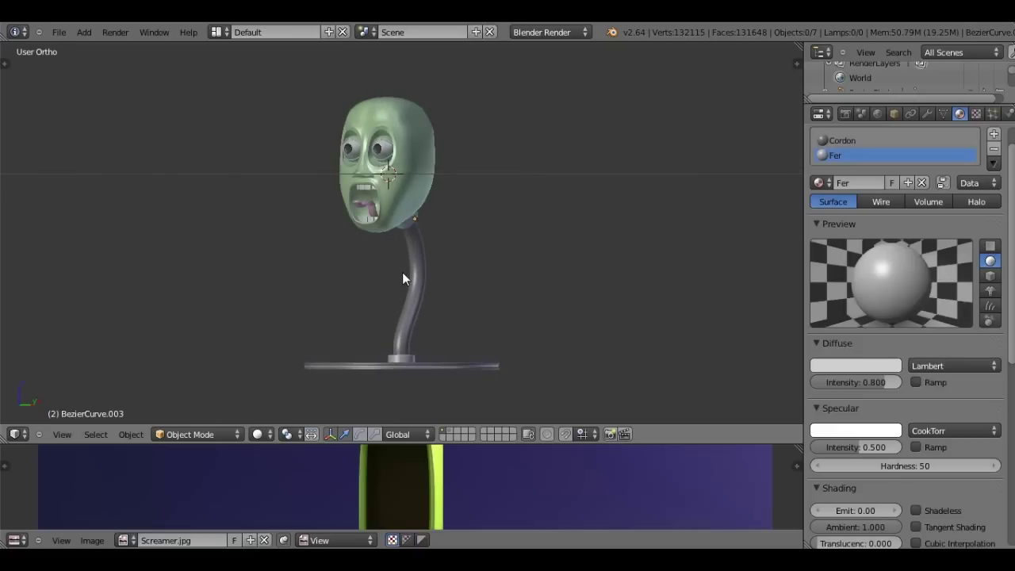
{"action": "key", "text": "KP_1"}
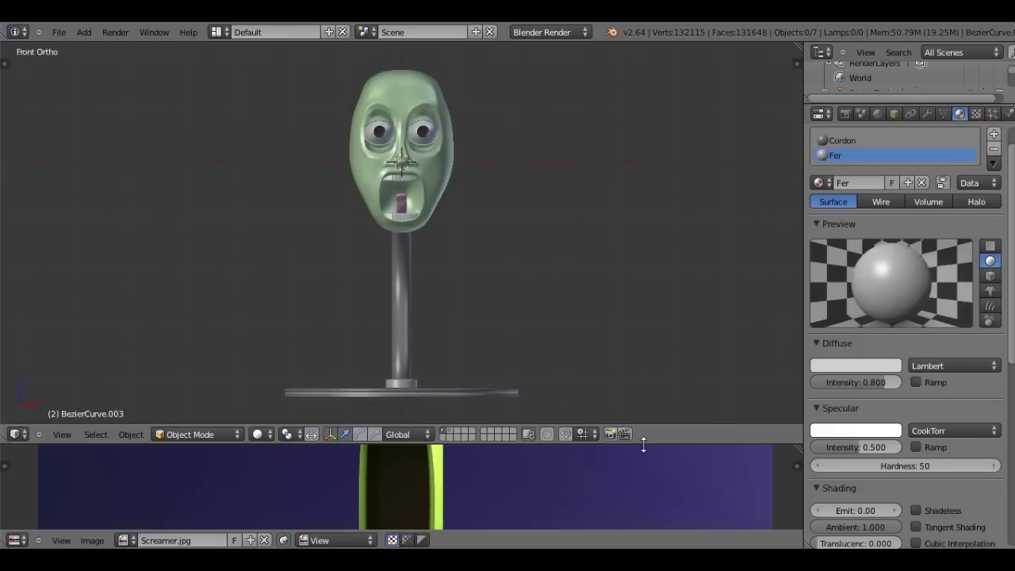
- Join the image editor area into the 3D view
{"action": "left_click_drag", "start_coordinate": [642, 442], "coordinate": [655, 495]}
{"action": "right_click", "coordinate": [656, 497]}
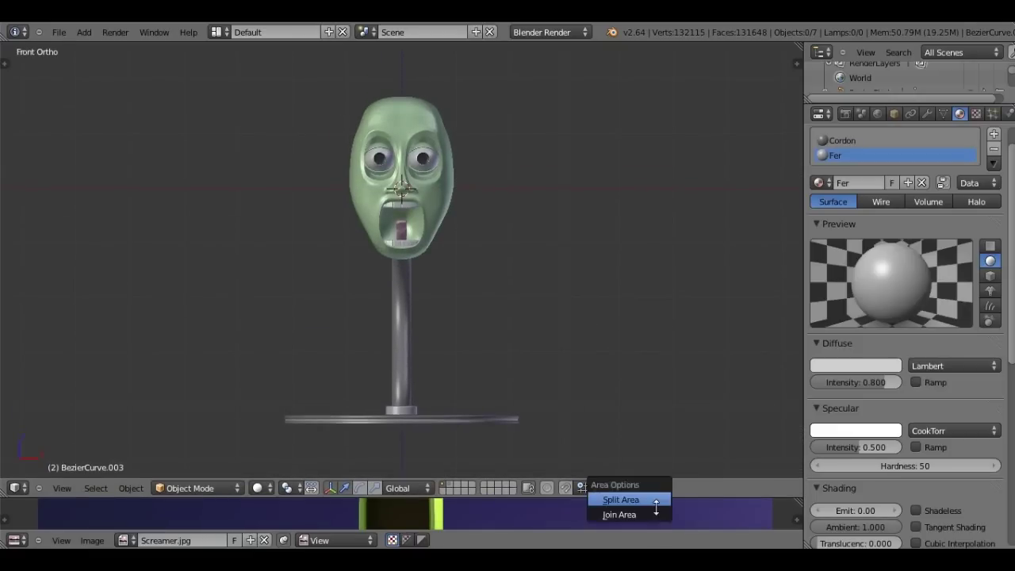
{"action": "left_click", "coordinate": [657, 513]}
{"action": "left_click", "coordinate": [655, 521]}
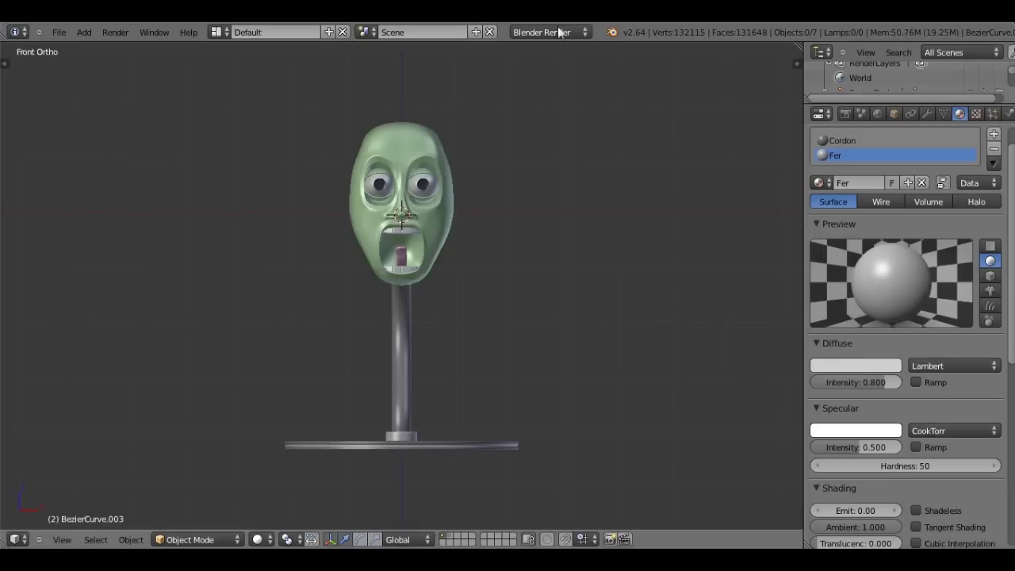
- Switch the render engine to Cycles Render
{"action": "left_click", "coordinate": [551, 32]}
{"action": "left_click", "coordinate": [562, 80]}
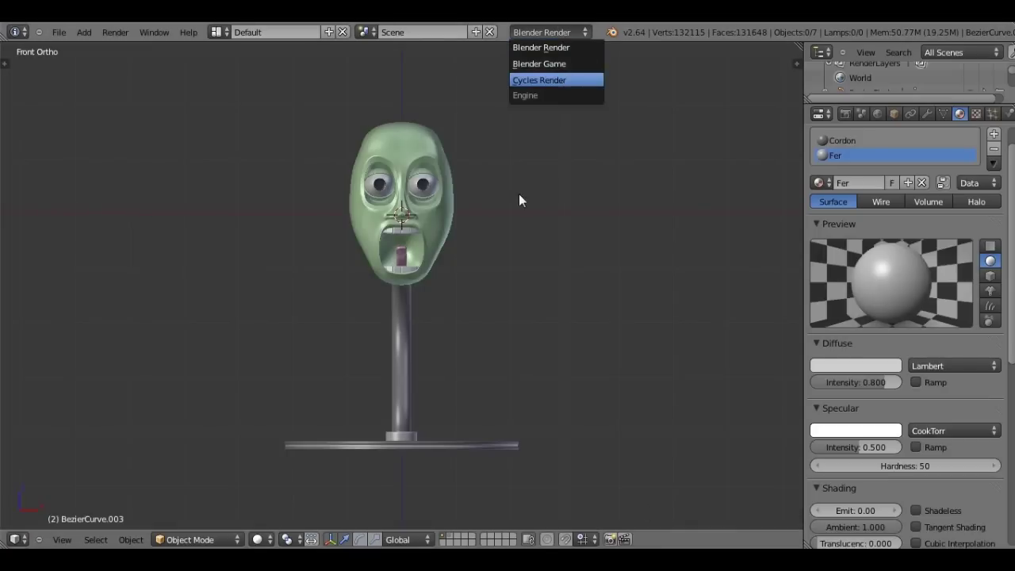
{"action": "mouse_move", "coordinate": [516, 199]}
{"action": "middle_mouse_down"}
{"action": "mouse_move", "coordinate": [272, 189]}
{"action": "mouse_move", "coordinate": [237, 236]}
{"action": "mouse_move", "coordinate": [455, 270]}
{"action": "mouse_move", "coordinate": [524, 249]}
{"action": "middle_mouse_up"}
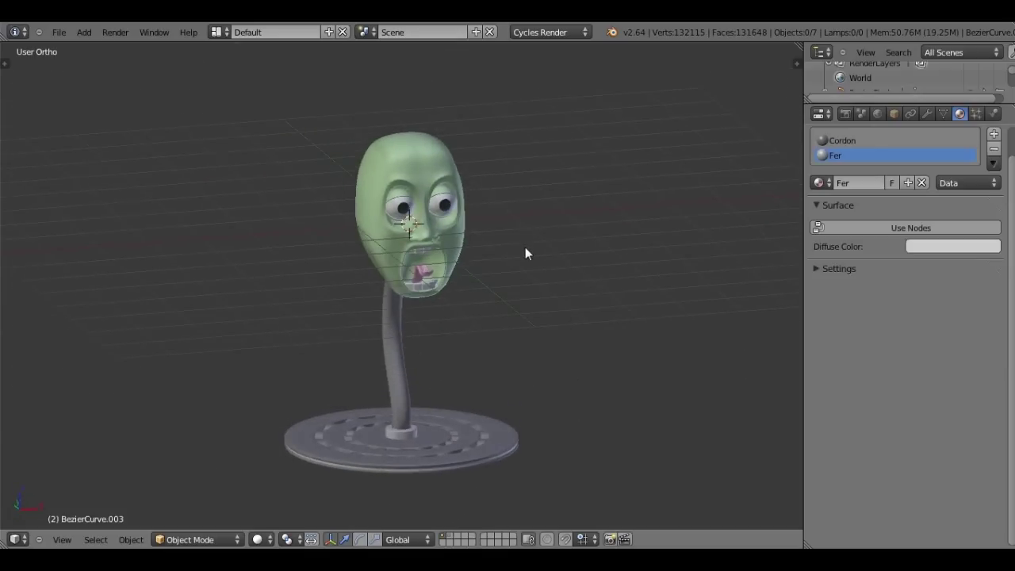
{"action": "key", "text": "KP_1"}
{"action": "scroll", "coordinate": [423, 226], "scroll_direction": "up", "scroll_amount": 3}
{"action": "scroll", "coordinate": [423, 227], "scroll_direction": "down", "scroll_amount": 2}
- Add a mesh plane and raise it 4 units along Z above the head
{"action": "key", "text": "shift+a"}
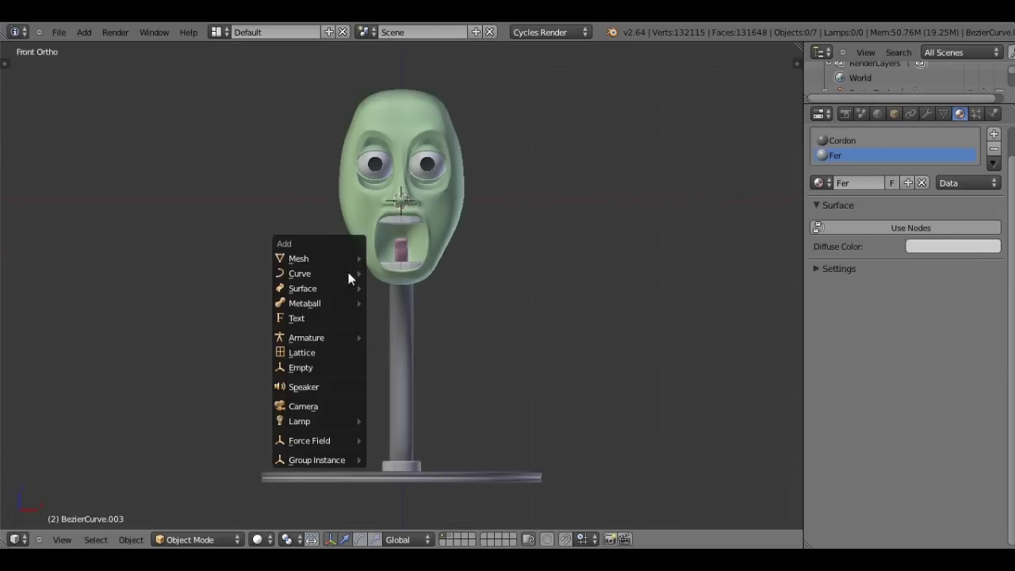
{"action": "left_click", "coordinate": [385, 267]}
{"action": "scroll", "coordinate": [392, 280], "scroll_direction": "down", "scroll_amount": 5}
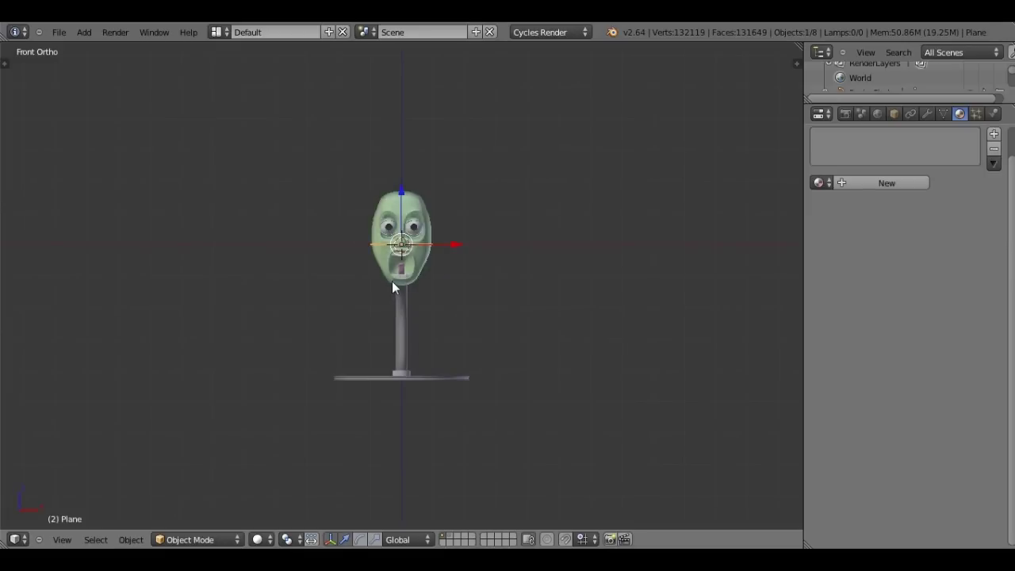
{"action": "key", "text": "g"}
{"action": "key", "text": "z"}
{"action": "key", "text": "4"}
{"action": "key", "text": "Return"}
{"action": "key", "text": "s"}
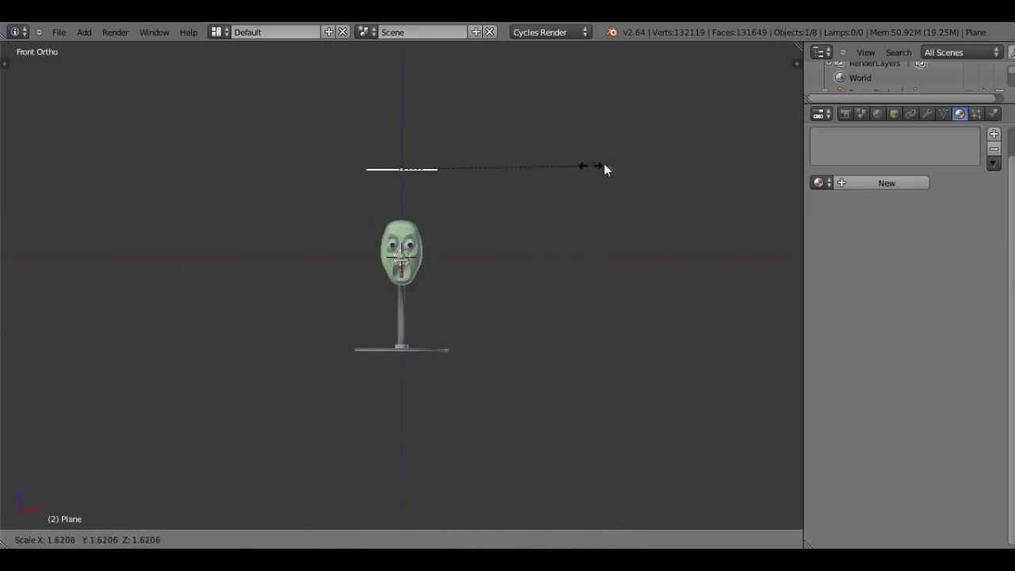
- Scale the plane to about 1.6 and give it a new 'émission' material with an Emission surface
{"action": "left_click", "coordinate": [646, 164]}
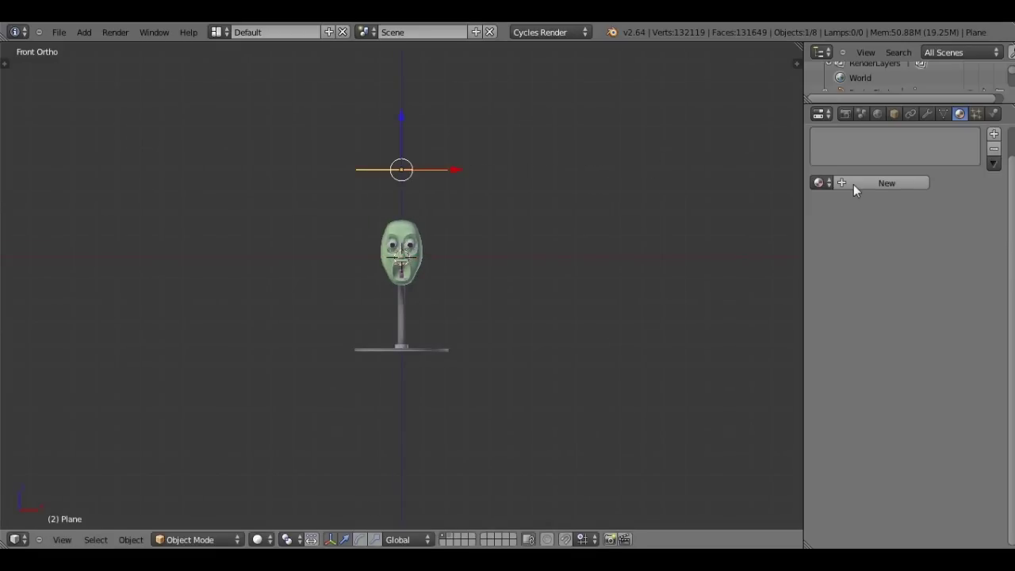
{"action": "left_click", "coordinate": [855, 183]}
{"action": "double_click", "coordinate": [847, 183]}
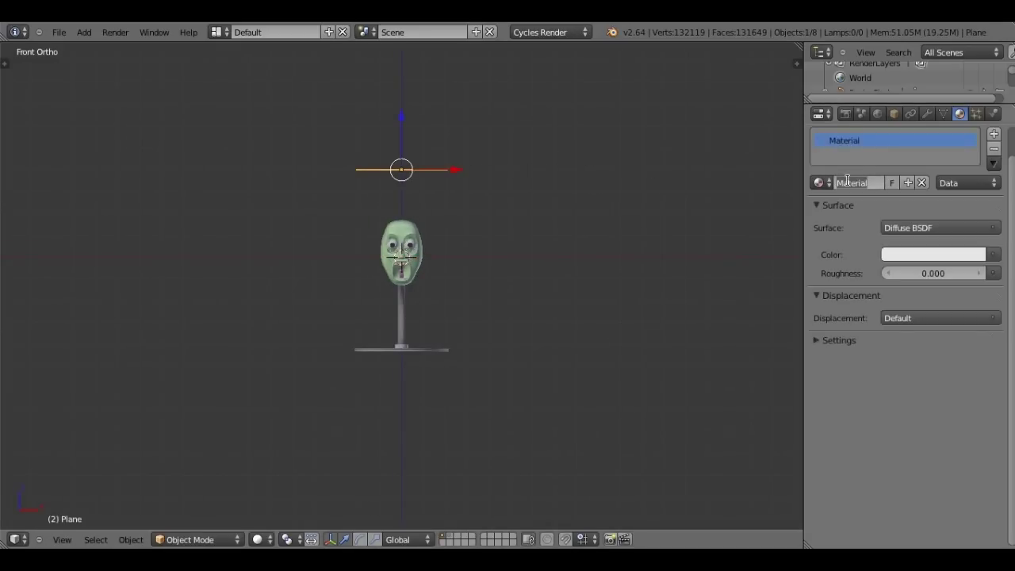
{"action": "type", "text": "emission"}
{"action": "key", "text": "Return"}
{"action": "left_click", "coordinate": [886, 229]}
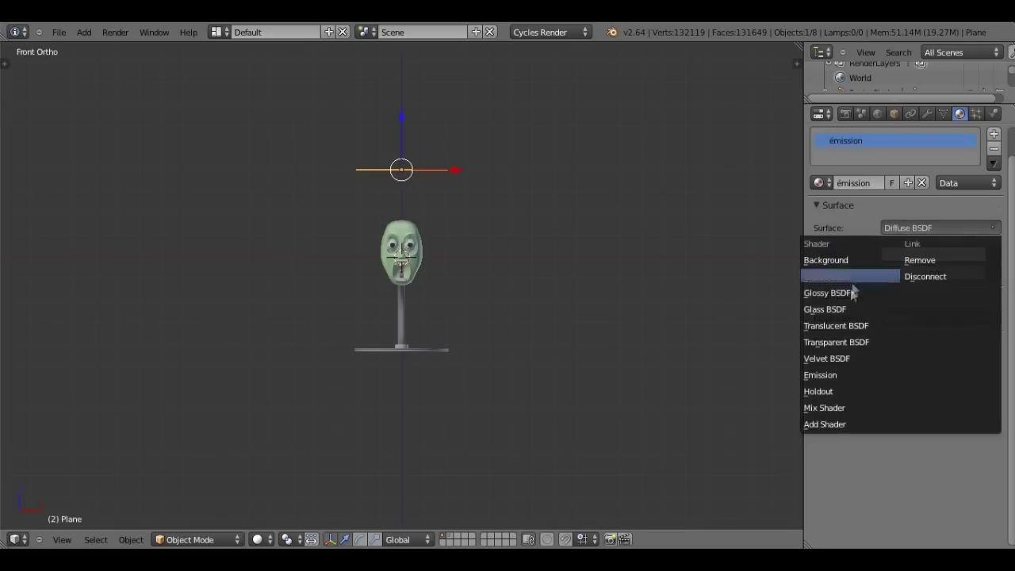
{"action": "left_click", "coordinate": [830, 375]}
- Preview the scene from above-front with live Cycles rendered viewport shading
{"action": "scroll", "coordinate": [487, 302], "scroll_direction": "up", "scroll_amount": 2}
{"action": "mouse_move", "coordinate": [487, 302]}
{"action": "middle_mouse_down"}
{"action": "mouse_move", "coordinate": [453, 297]}
{"action": "mouse_move", "coordinate": [407, 346]}
{"action": "middle_mouse_up"}
{"action": "left_click", "coordinate": [256, 539]}
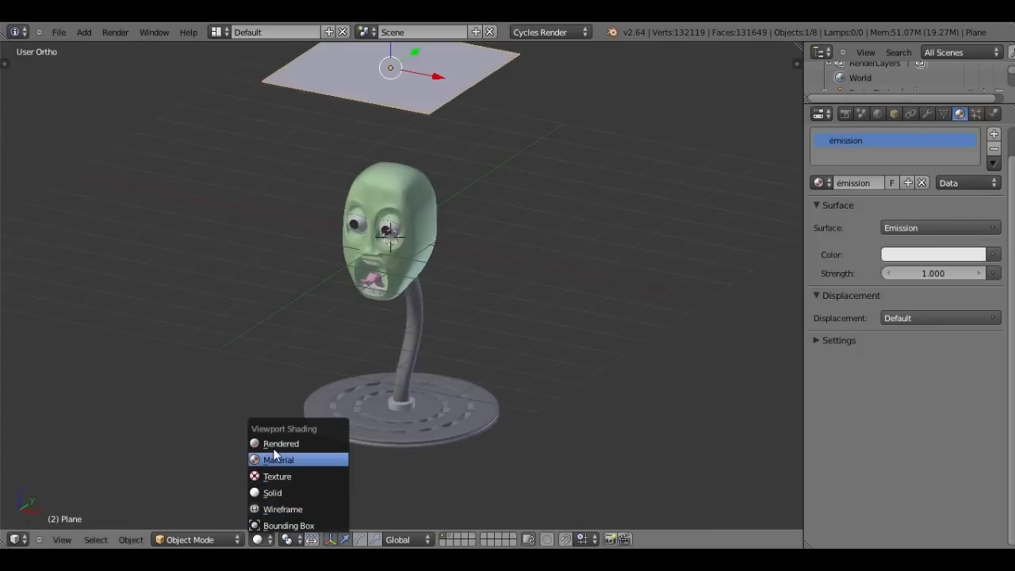
{"action": "left_click", "coordinate": [275, 451]}
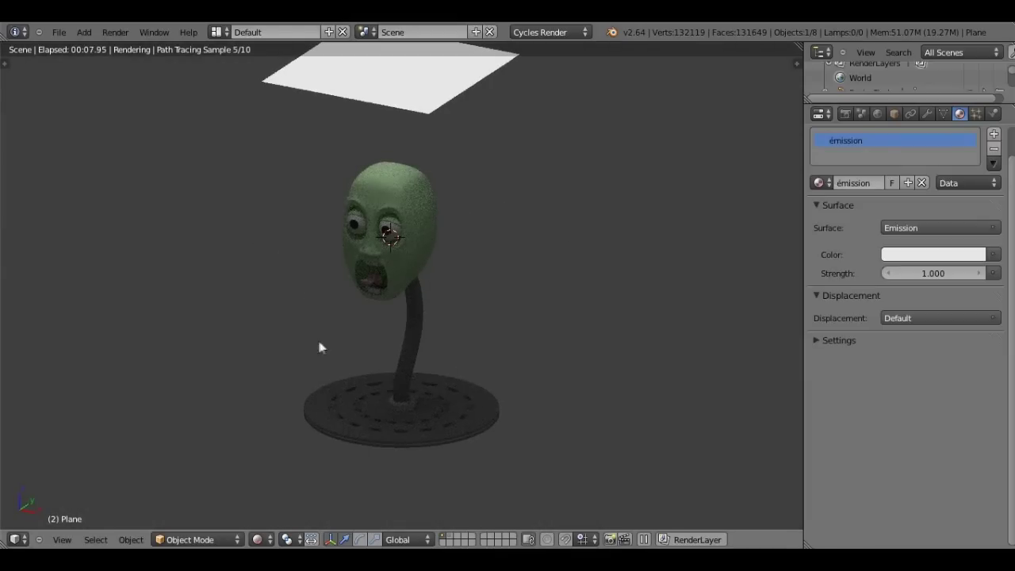
{"action": "middle_click_drag", "start_coordinate": [324, 340], "coordinate": [414, 347]}
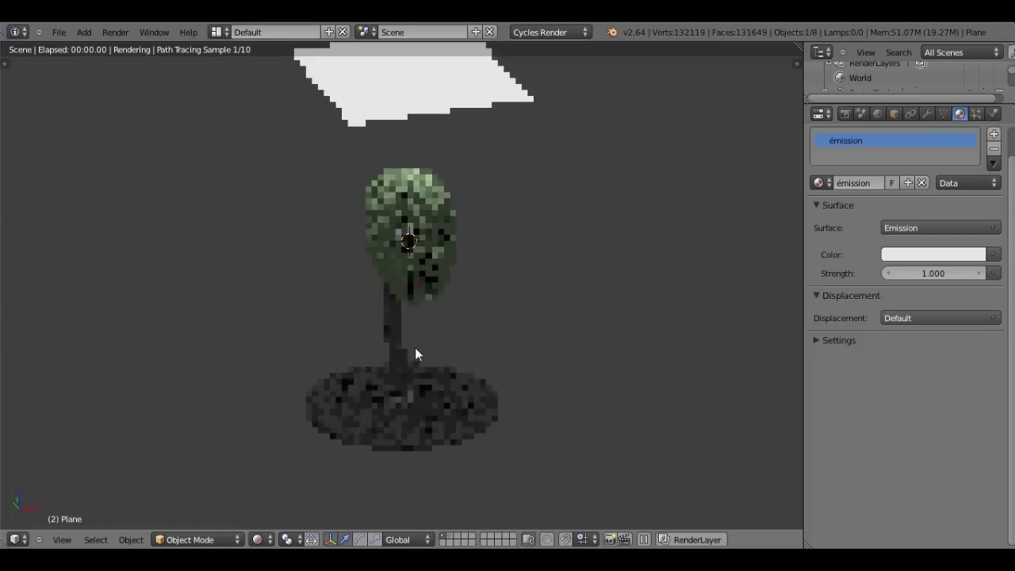
{"action": "scroll", "coordinate": [470, 363], "scroll_direction": "up", "scroll_amount": 3}
{"action": "scroll", "coordinate": [469, 363], "scroll_direction": "up", "scroll_amount": 3}
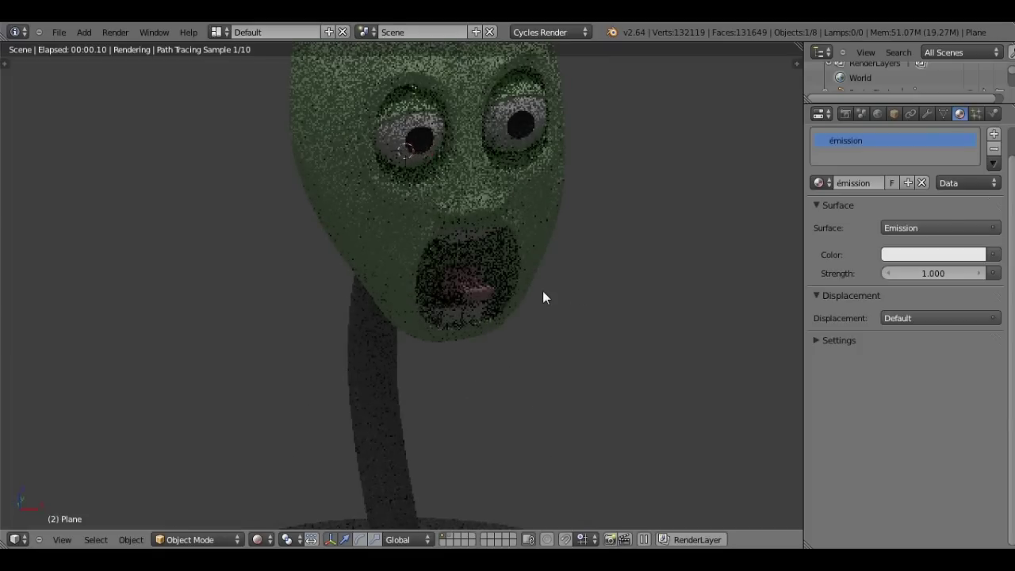
{"action": "key", "text": "KP_1"}
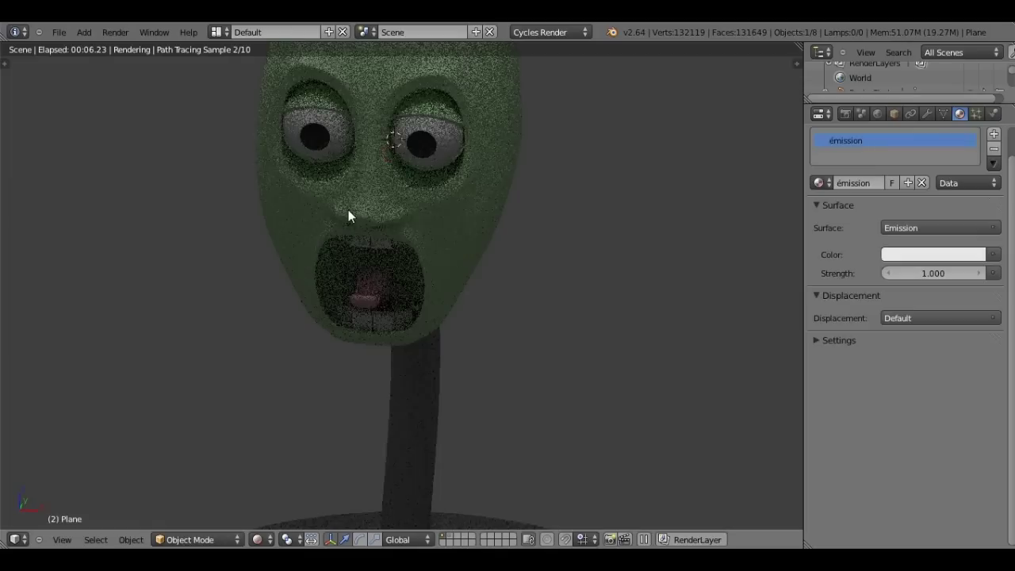
{"action": "key", "text": "KP_8"}
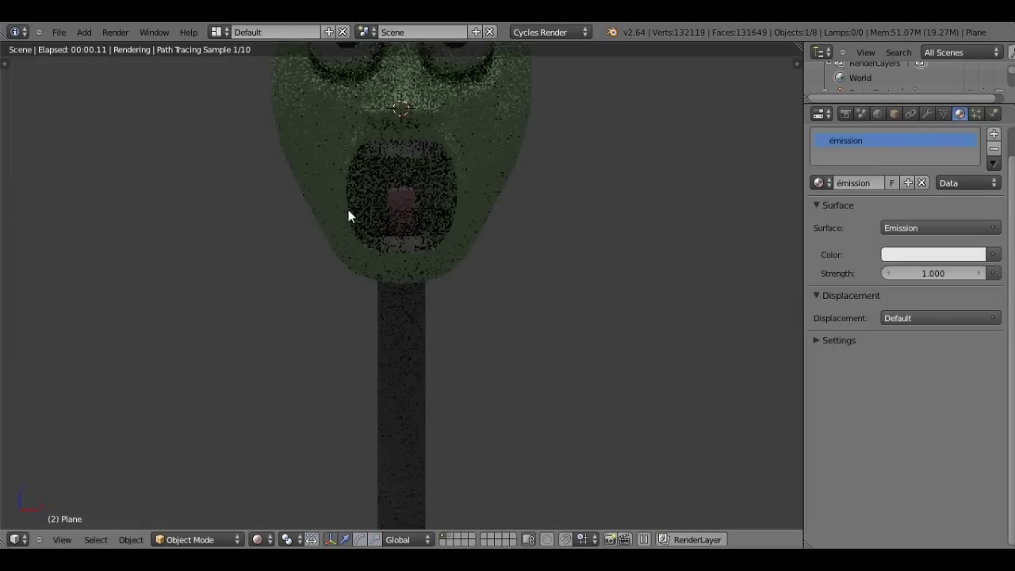
{"action": "key", "text": "shift+z"}
{"action": "key", "text": "KP_1"}
{"action": "scroll", "coordinate": [346, 209], "scroll_direction": "down", "scroll_amount": 5}
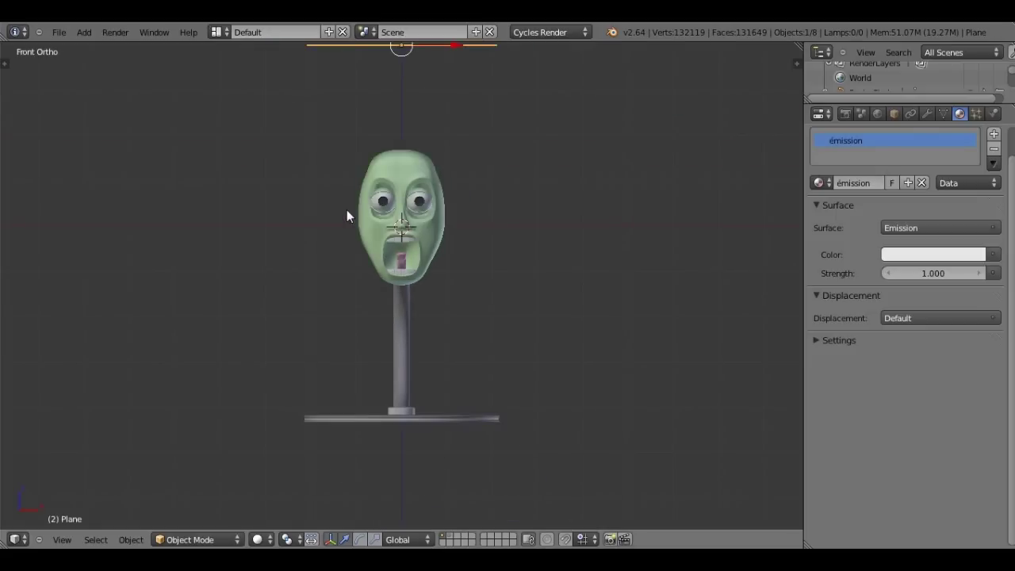
- Reposition and tilt the light plane beside the head, then scale it to 1.4
{"action": "key", "text": "KP_7"}
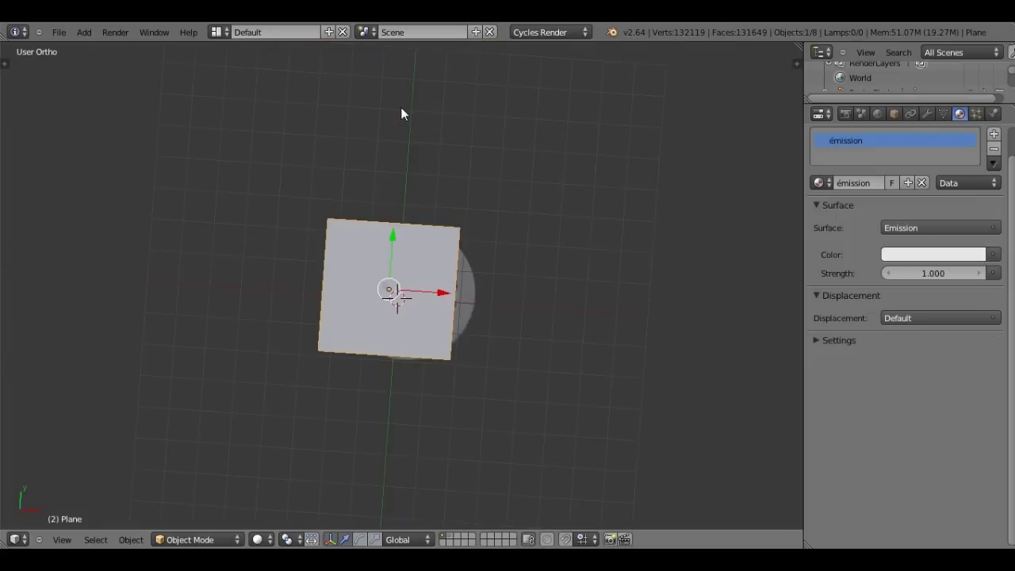
{"action": "key", "text": "KP_3"}
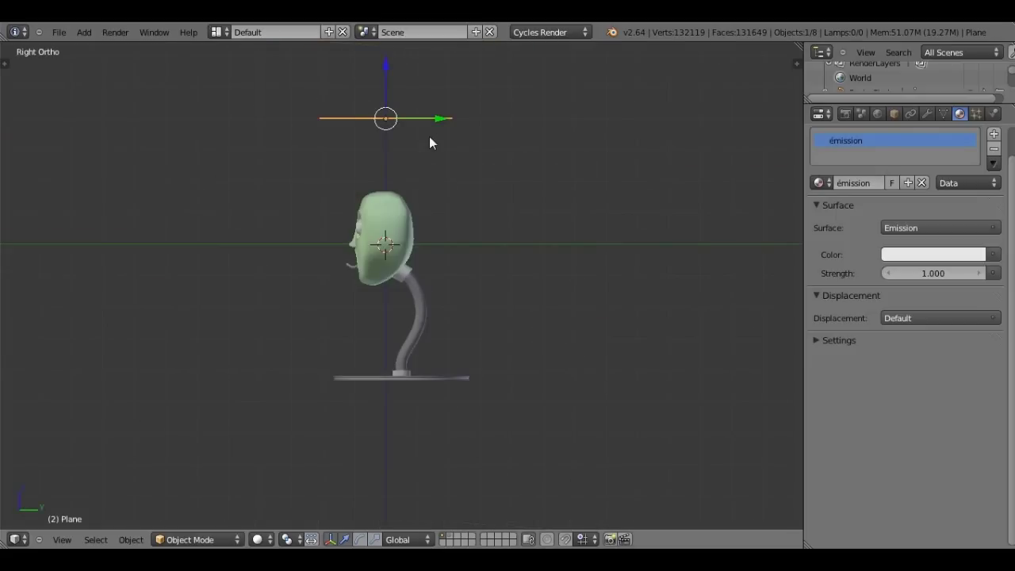
{"action": "key", "text": "KP_1"}
{"action": "key", "text": "g"}
{"action": "left_click", "coordinate": [464, 252]}
{"action": "key", "text": "r"}
{"action": "left_click", "coordinate": [524, 119]}
{"action": "key", "text": "s"}
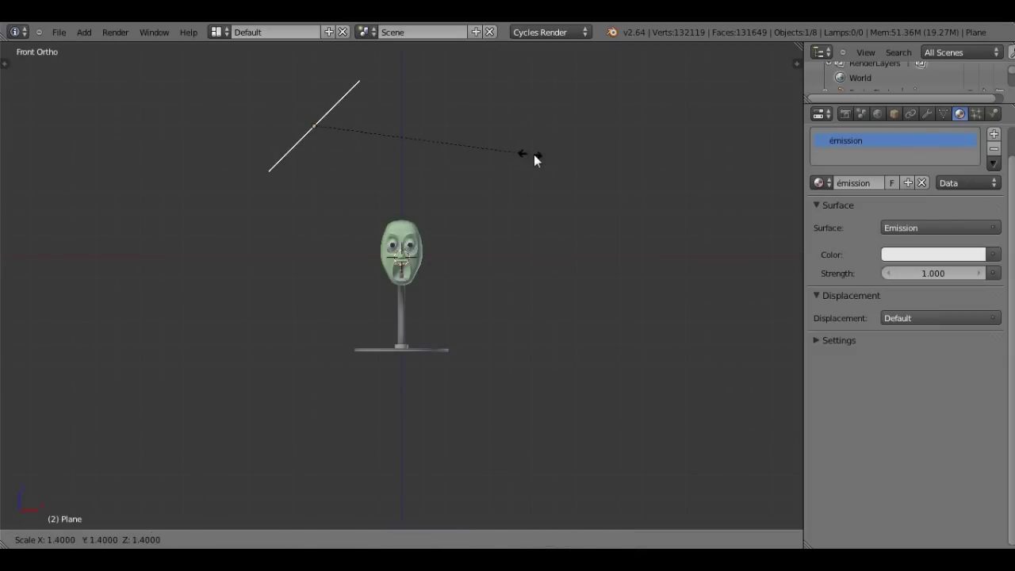
{"action": "left_click", "coordinate": [533, 154]}
- Duplicate the light plane below the original, rotate the copy -110 and tilt it from the side
{"action": "middle_click_drag", "start_coordinate": [532, 156], "coordinate": [523, 187]}
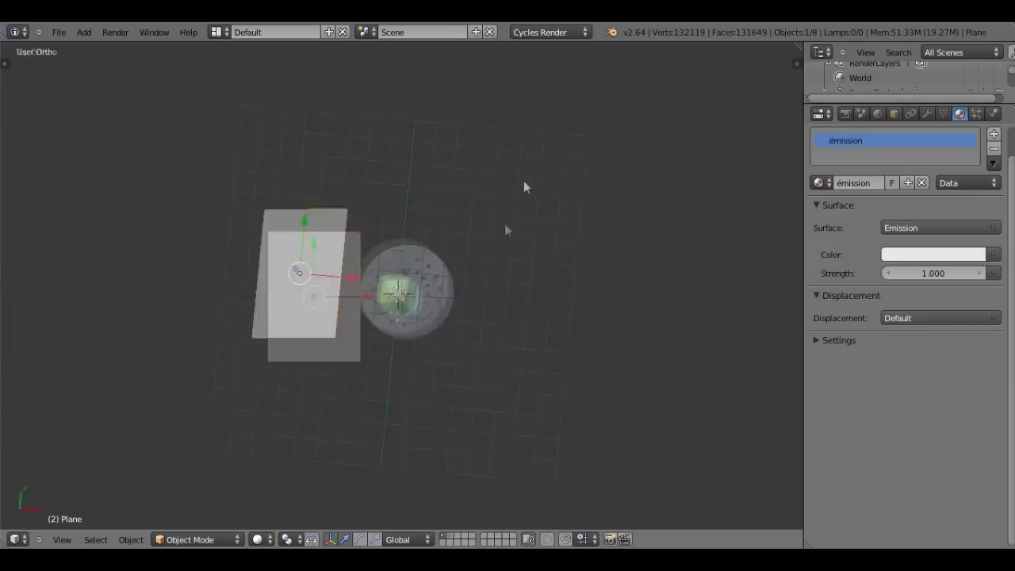
{"action": "key", "text": "KP_7"}
{"action": "key", "text": "shift+d"}
{"action": "left_click", "coordinate": [517, 442]}
{"action": "key", "text": "r"}
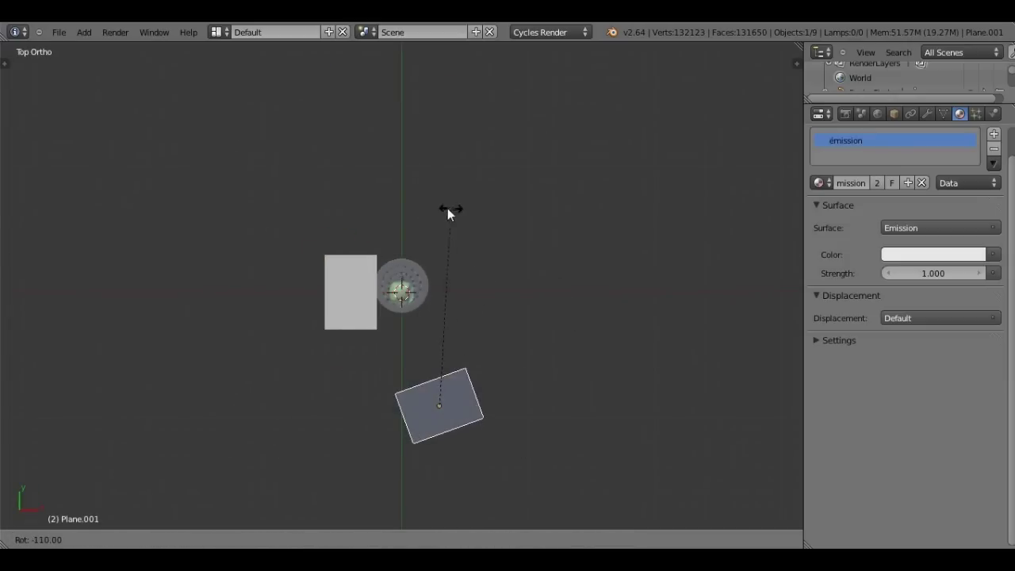
{"action": "left_click", "coordinate": [434, 207]}
{"action": "key", "text": "KP_3"}
{"action": "key", "text": "r"}
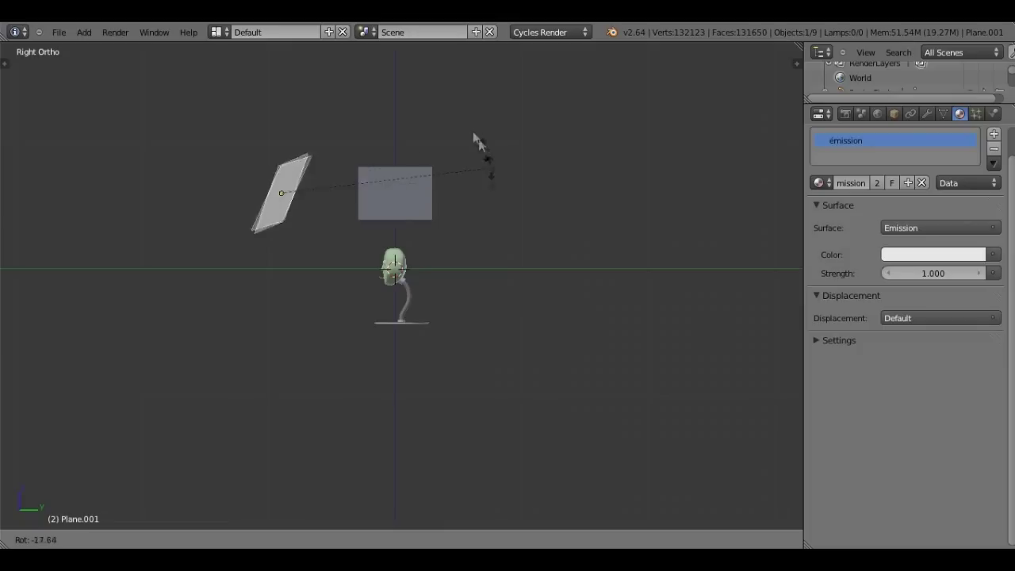
{"action": "left_click", "coordinate": [356, 203]}
- In Edit Mode, flatten the copied plane along Y with S Y 0
{"action": "key", "text": "Tab"}
{"action": "mouse_move", "coordinate": [356, 203]}
{"action": "middle_mouse_down"}
{"action": "mouse_move", "coordinate": [387, 226]}
{"action": "mouse_move", "coordinate": [442, 232]}
{"action": "middle_mouse_up"}
{"action": "key", "text": "KP_7"}
{"action": "type", "text": "sx0"}
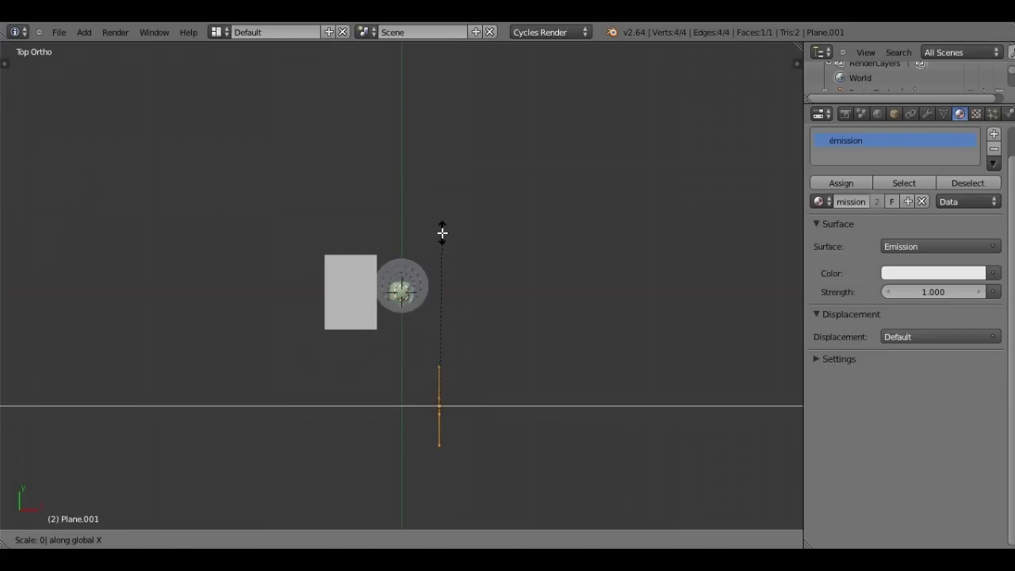
{"action": "key", "text": "Escape"}
{"action": "type", "text": "sy0"}
{"action": "key", "text": "Return"}
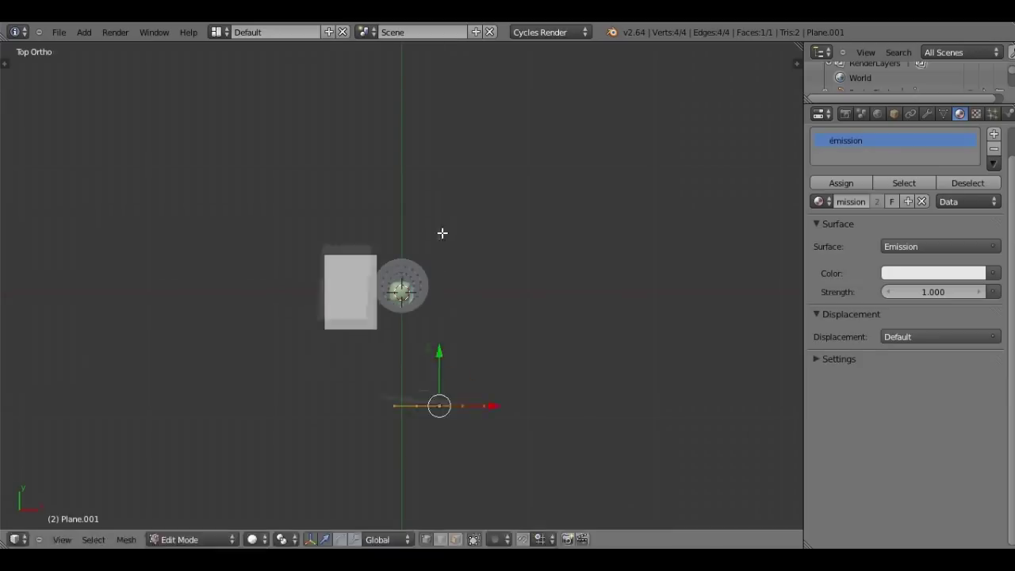
{"action": "middle_click_drag", "start_coordinate": [441, 232], "coordinate": [443, 232]}
{"action": "key", "text": "KP_1"}
{"action": "scroll", "coordinate": [421, 269], "scroll_direction": "up", "scroll_amount": 3}
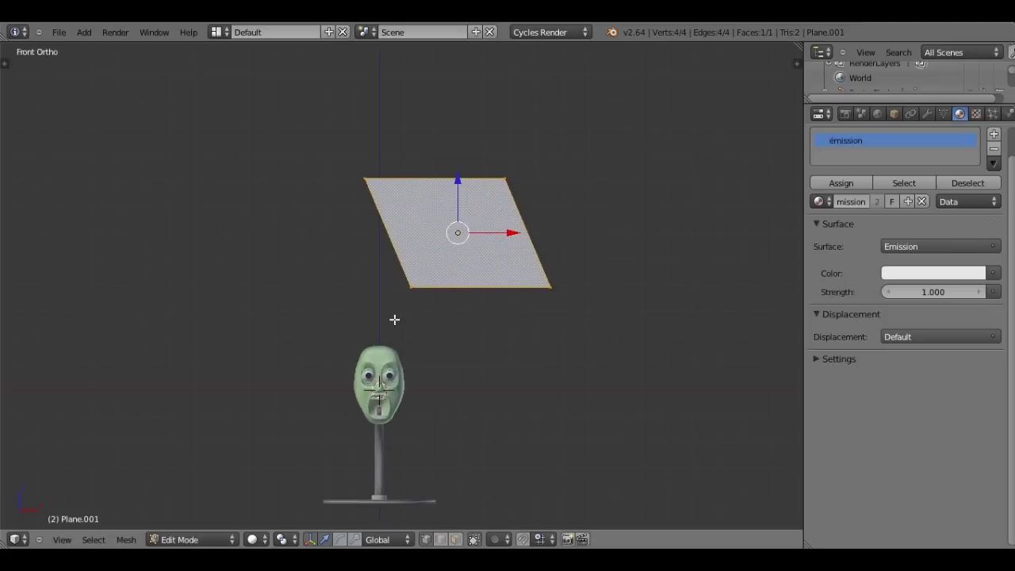
{"action": "scroll", "coordinate": [362, 183], "scroll_direction": "down", "scroll_amount": 1, "text": "shift"}
- Straighten the plane's left and right edges vertical with S X 0 into a rectangle
{"action": "right_click", "coordinate": [385, 230]}
{"action": "key", "text": "s"}
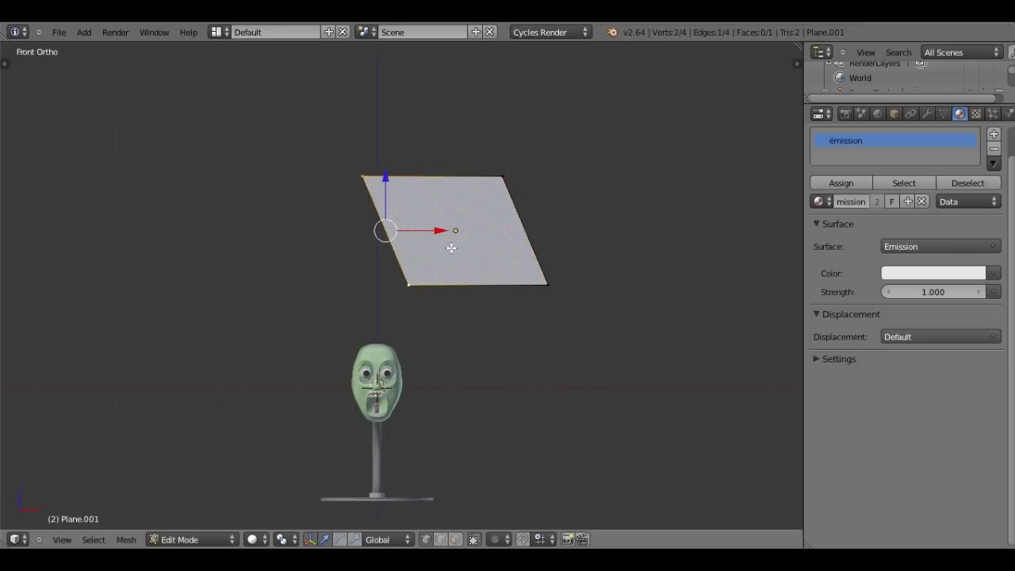
{"action": "key", "text": "x"}
{"action": "key", "text": "0"}
{"action": "key", "text": "Return"}
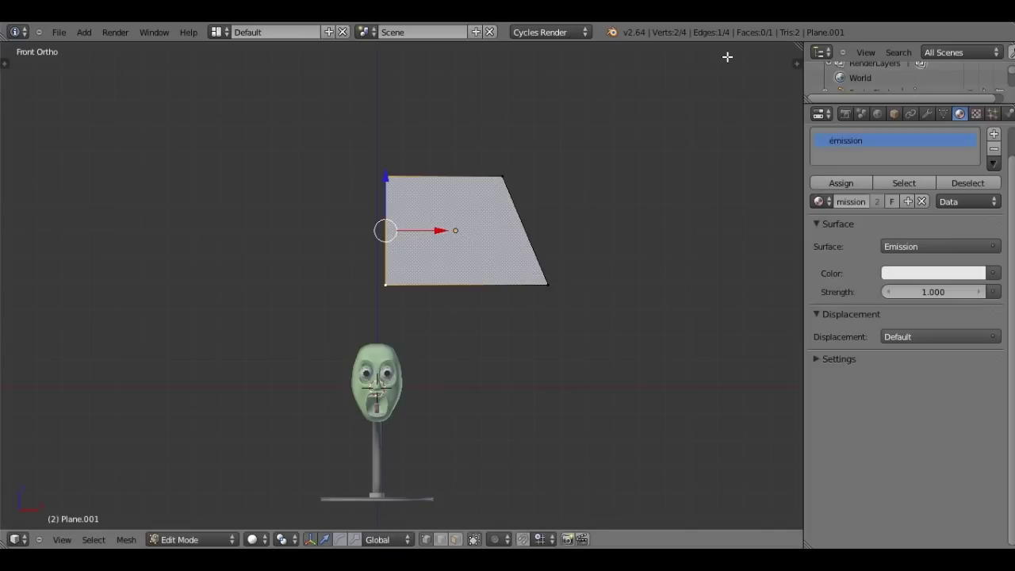
{"action": "right_click", "coordinate": [551, 277]}
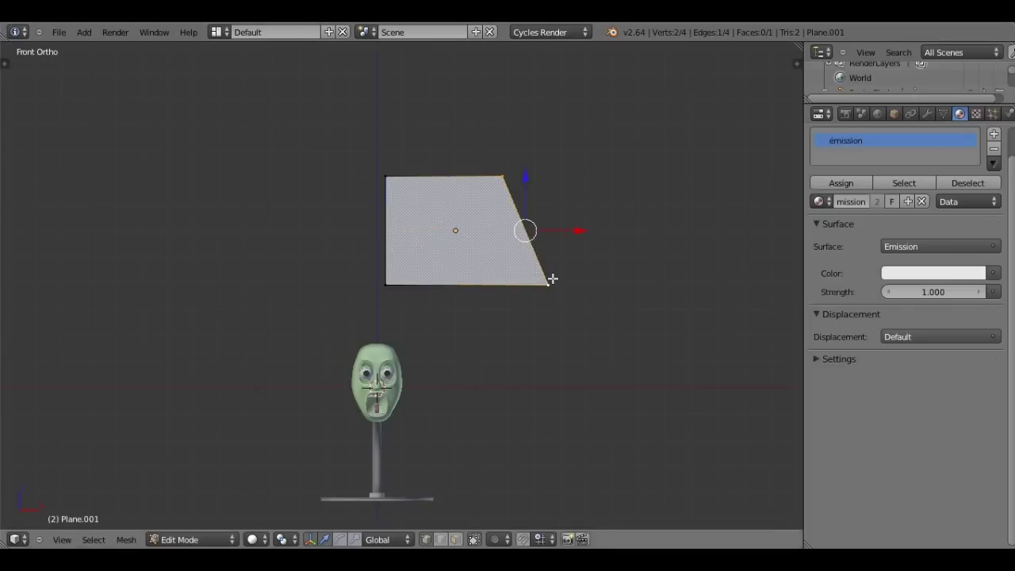
{"action": "key", "text": "s"}
{"action": "key", "text": "x"}
{"action": "key", "text": "0"}
{"action": "key", "text": "Return"}
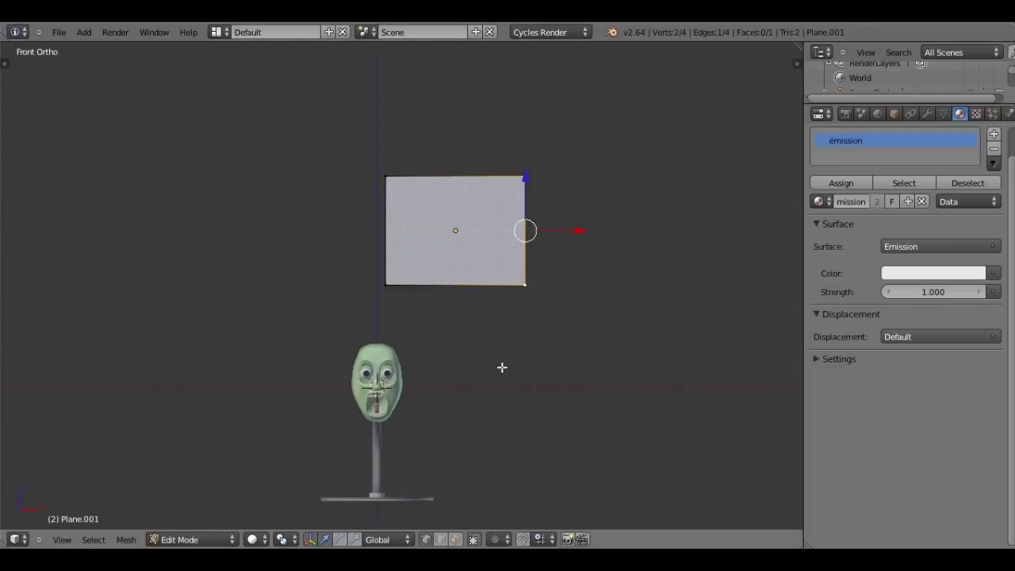
- Select the whole plane, rotate it to a slanted angle in side view, and exit Edit Mode
{"action": "key", "text": "a"}
{"action": "key", "text": "KP_4"}
{"action": "key", "text": "KP_3"}
{"action": "key", "text": "r"}
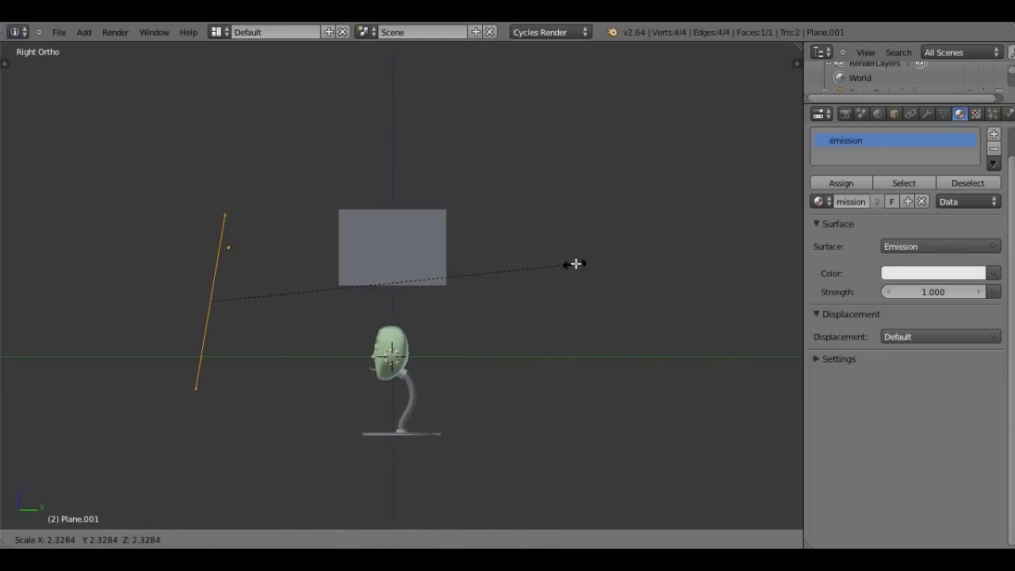
{"action": "left_click", "coordinate": [245, 288]}
{"action": "middle_click_drag", "start_coordinate": [245, 288], "coordinate": [314, 311]}
{"action": "key", "text": "Tab"}
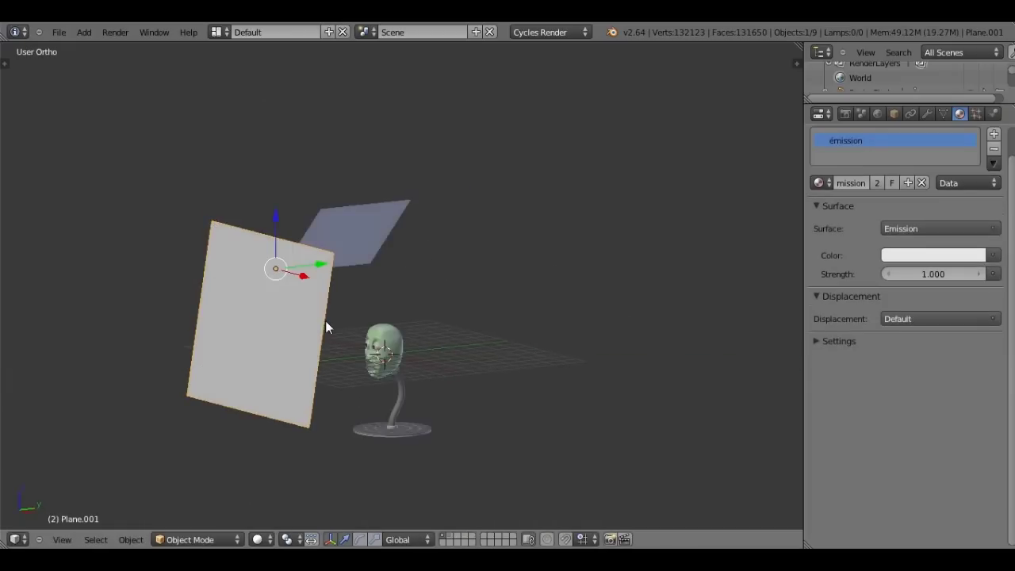
- Look through the camera and uncheck Camera under the plane's Ray Visibility
{"action": "key", "text": "KP_5"}
{"action": "key", "text": "KP_0"}
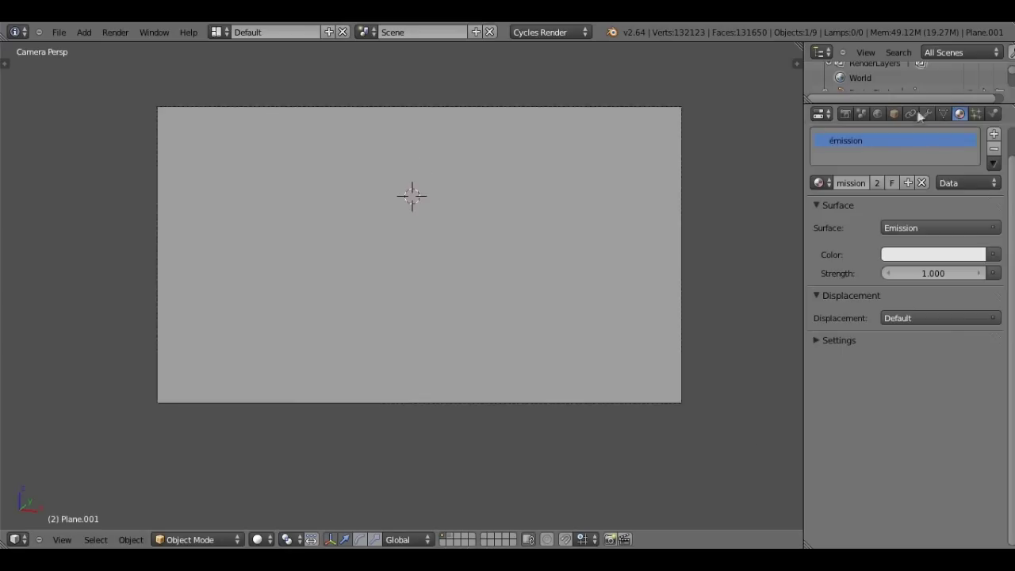
{"action": "left_click", "coordinate": [896, 116]}
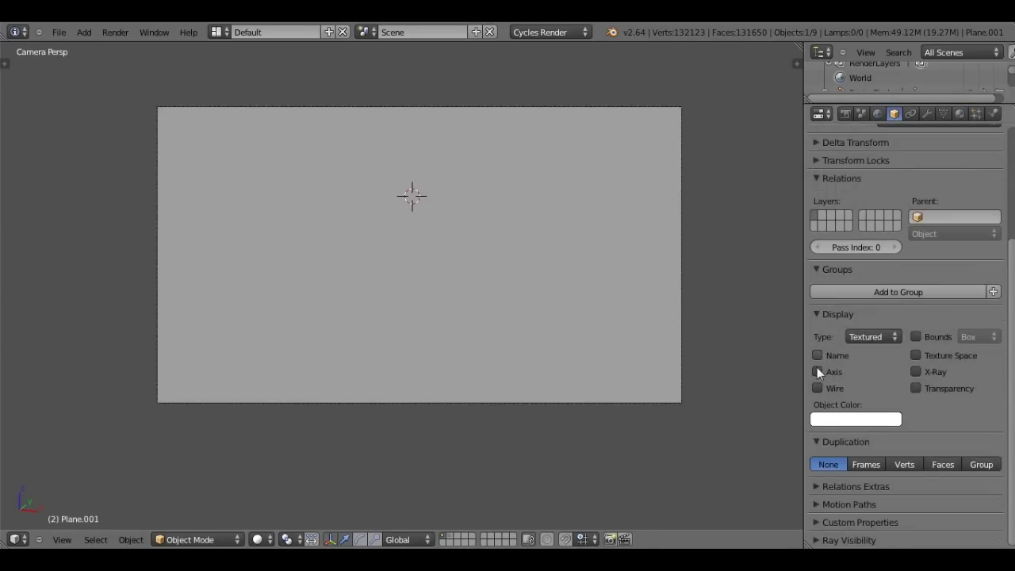
{"action": "left_click", "coordinate": [833, 540]}
{"action": "scroll", "coordinate": [831, 523], "scroll_direction": "down", "scroll_amount": 3}
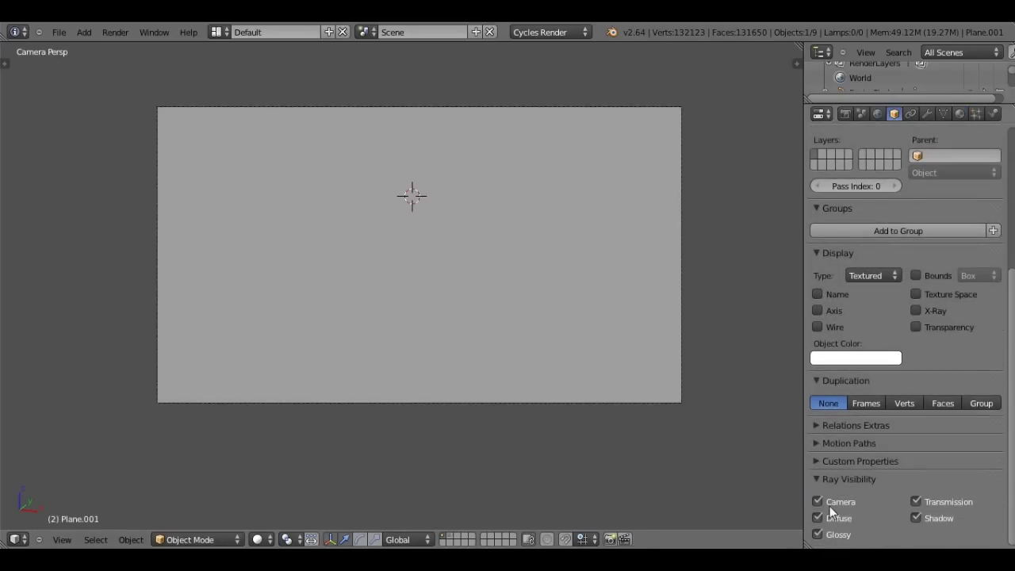
{"action": "left_click", "coordinate": [818, 501]}
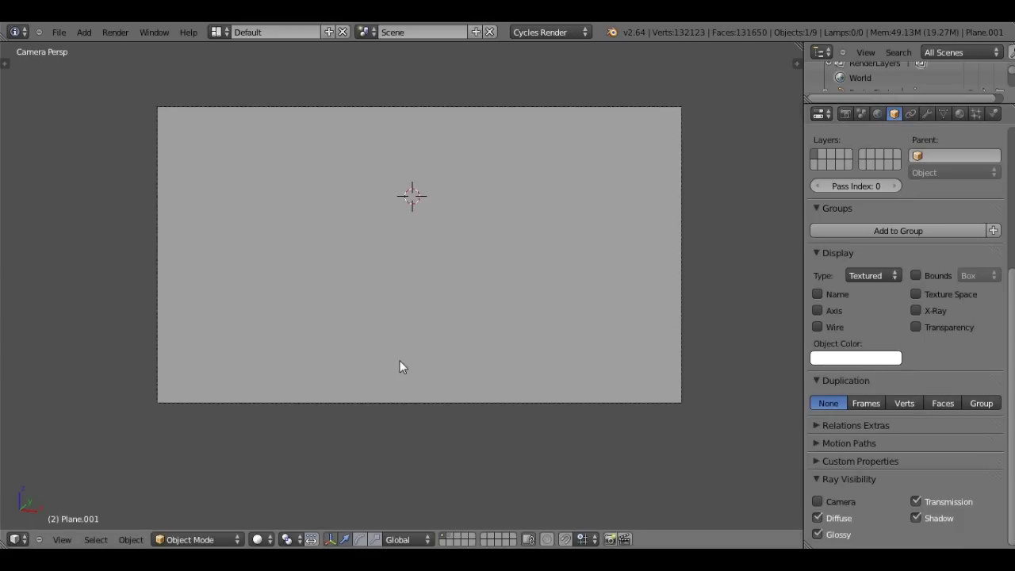
{"action": "scroll", "coordinate": [400, 360], "scroll_direction": "up", "scroll_amount": 1}
{"action": "scroll", "coordinate": [323, 364], "scroll_direction": "up", "scroll_amount": 2}
{"action": "scroll", "coordinate": [393, 266], "scroll_direction": "up", "scroll_amount": 2}
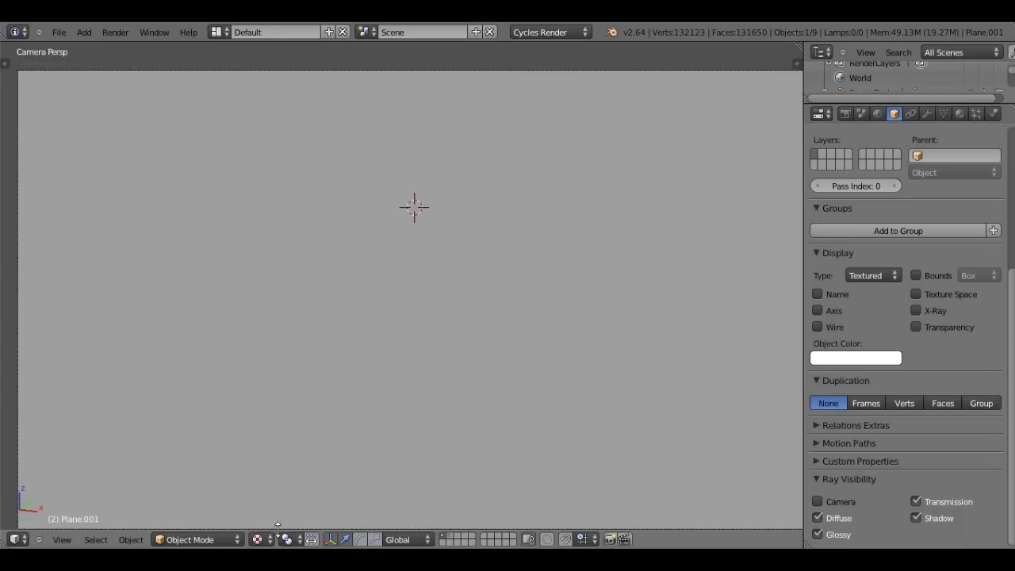
- Switch viewport shading to Rendered for a live Cycles preview
{"action": "left_click", "coordinate": [258, 539]}
{"action": "left_click", "coordinate": [269, 444]}
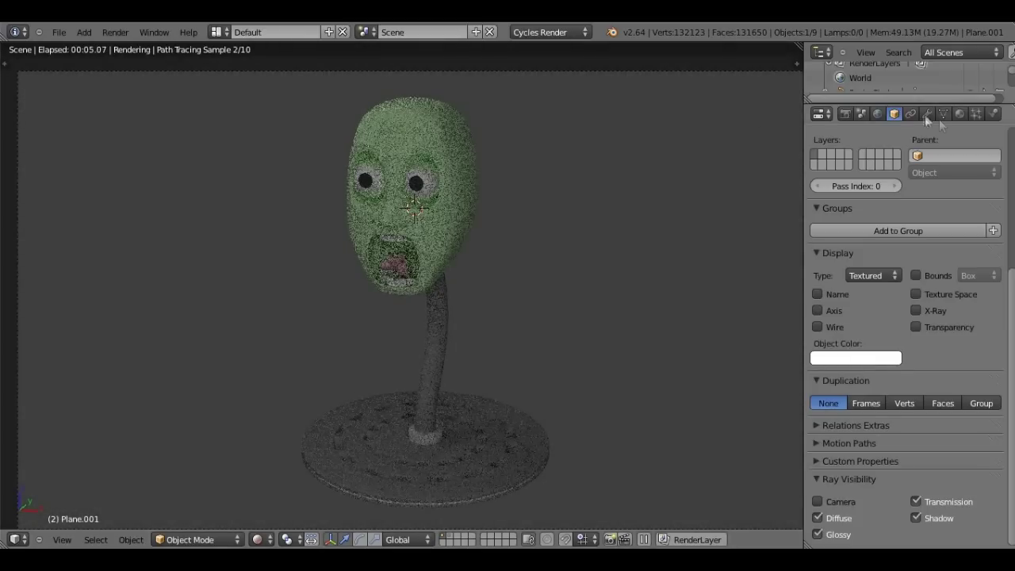
{"action": "left_click", "coordinate": [846, 114]}
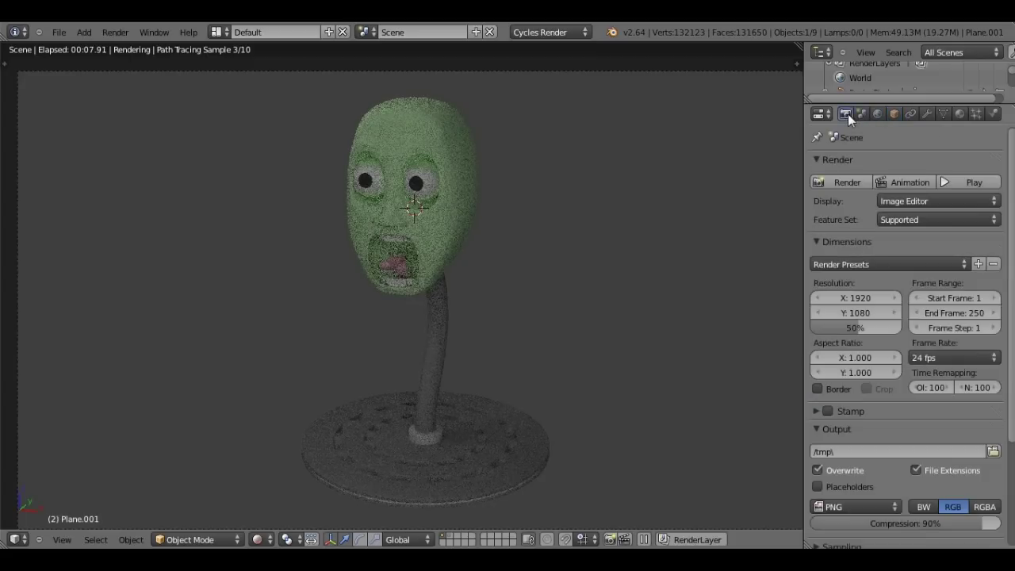
- Darken the world colour to black
{"action": "left_click", "coordinate": [877, 114]}
{"action": "left_click", "coordinate": [933, 229]}
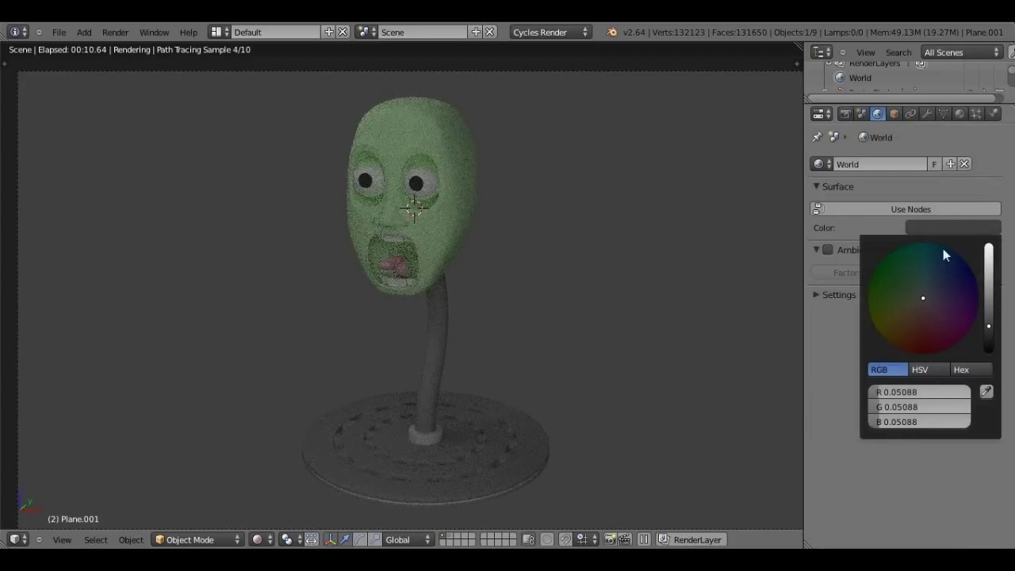
{"action": "left_click_drag", "start_coordinate": [987, 335], "coordinate": [989, 350]}
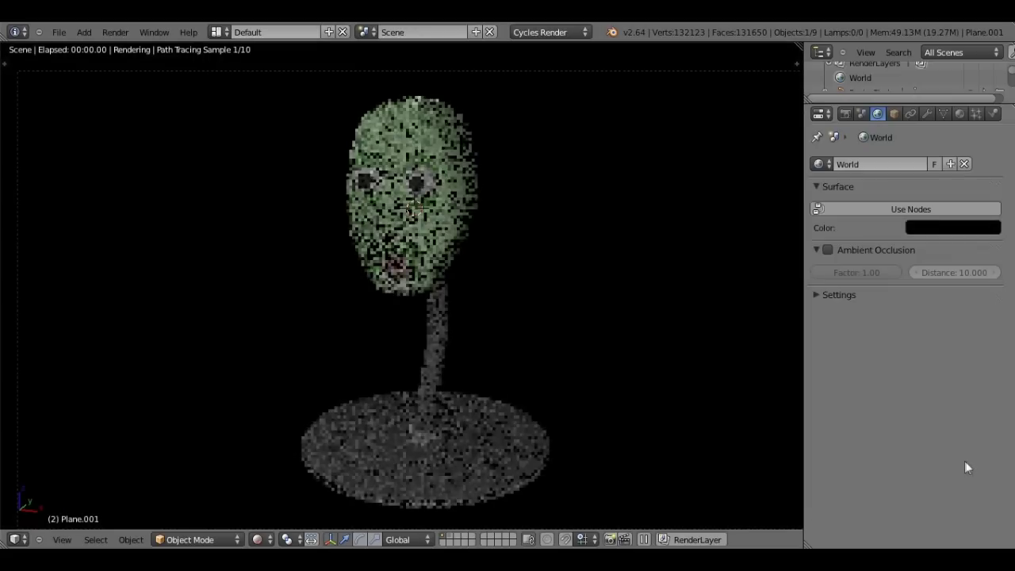
- Select emission plane Plane.001 and scale it down to about 0.97
{"action": "right_click", "coordinate": [394, 270]}
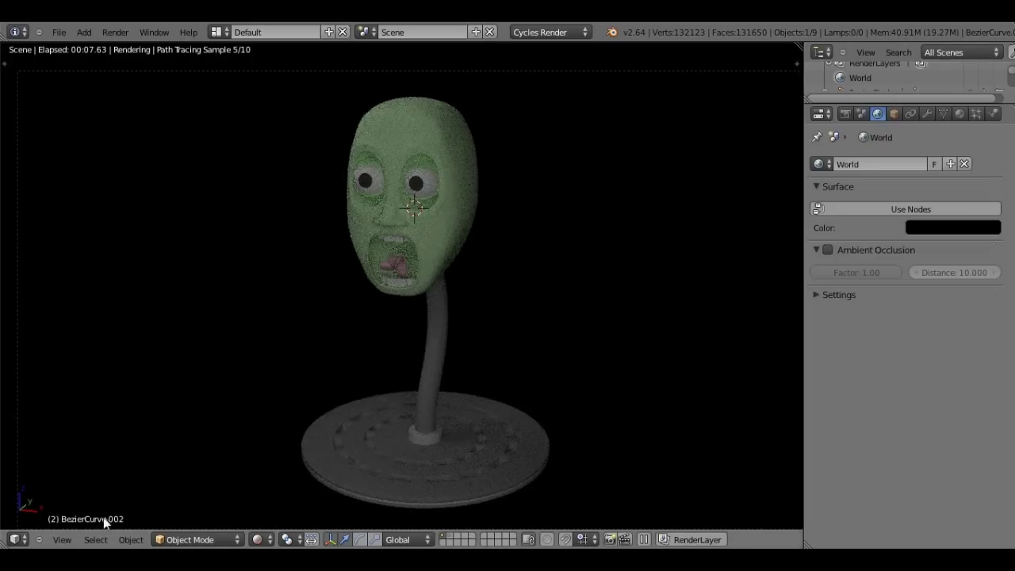
{"action": "right_click", "coordinate": [676, 298]}
{"action": "key", "text": "s"}
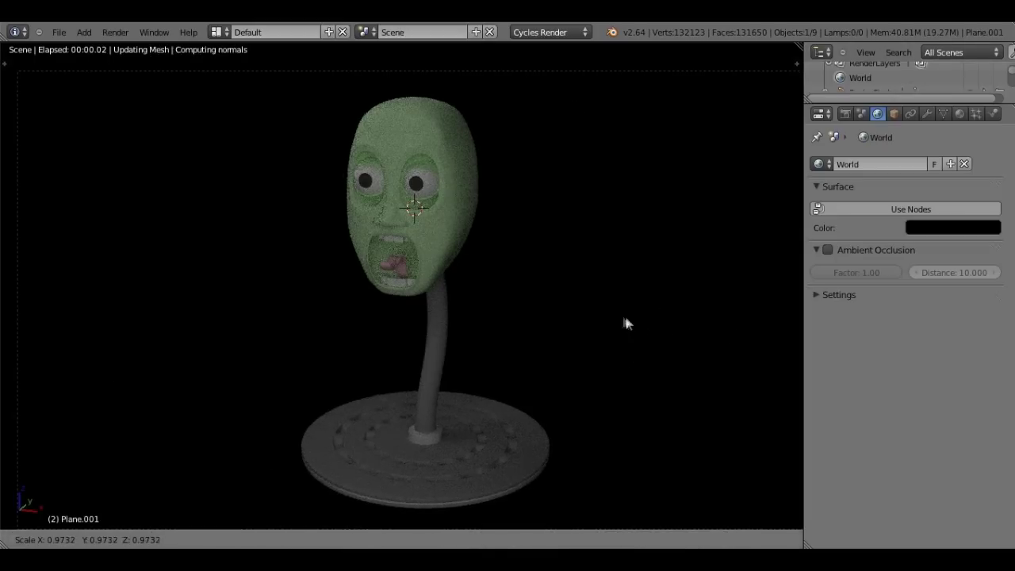
{"action": "left_click", "coordinate": [615, 311]}
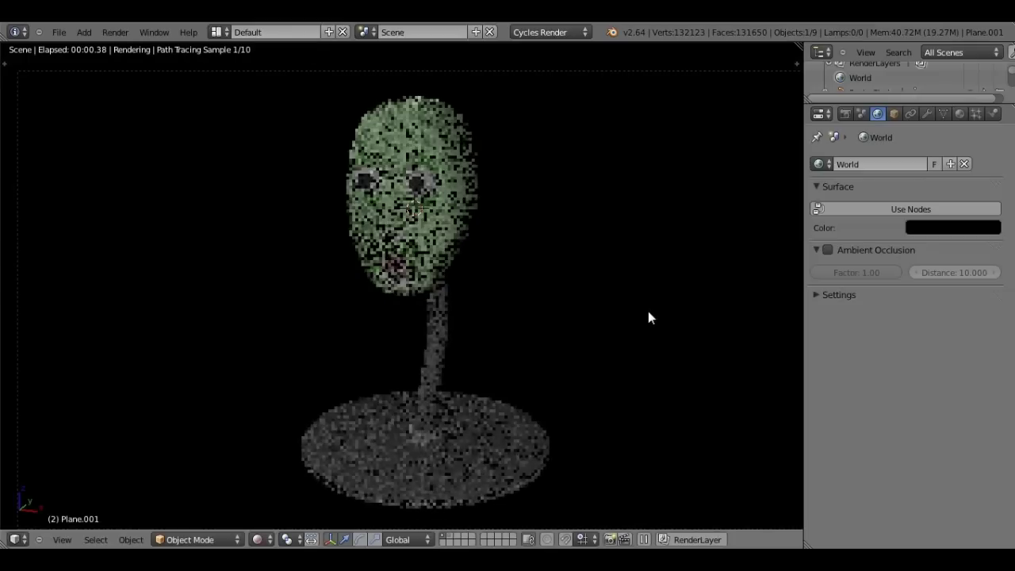
- Set the plane's emission strength to 0.75
{"action": "left_click", "coordinate": [926, 115]}
{"action": "left_click", "coordinate": [942, 114]}
{"action": "left_click", "coordinate": [960, 114]}
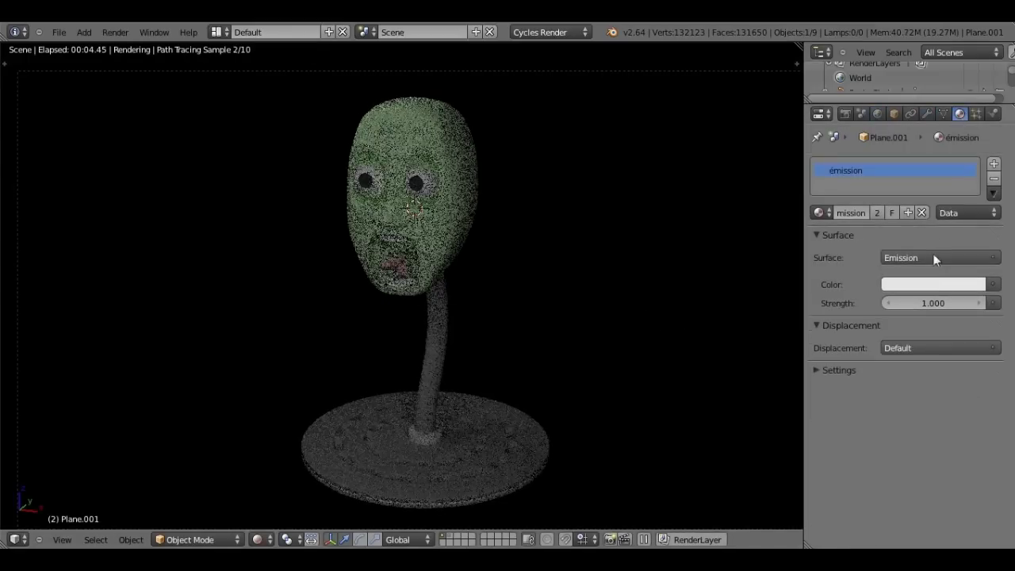
{"action": "left_click", "coordinate": [932, 301]}
{"action": "key", "text": "BackSpace"}
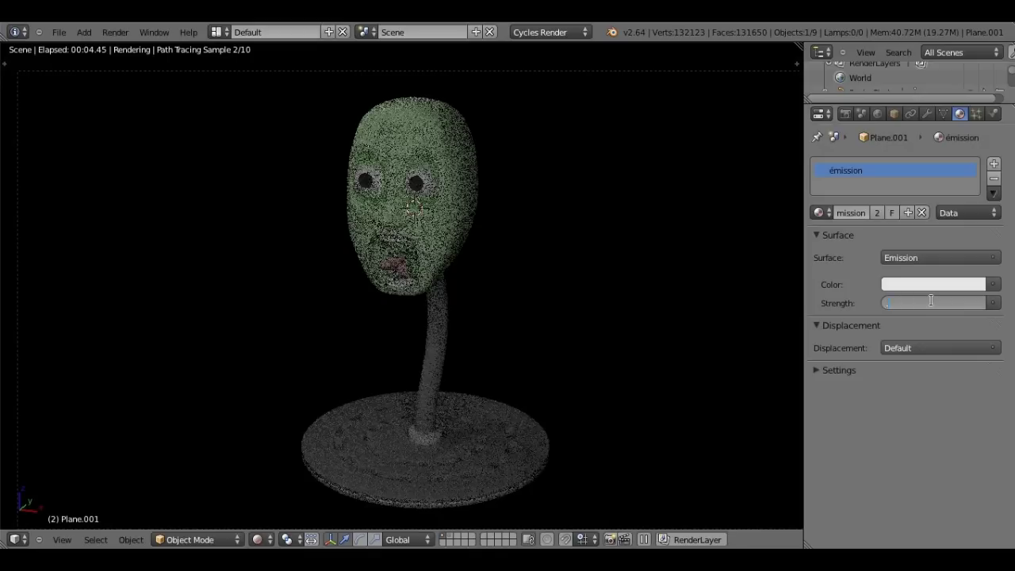
{"action": "type", "text": "75"}
{"action": "key", "text": "Return"}
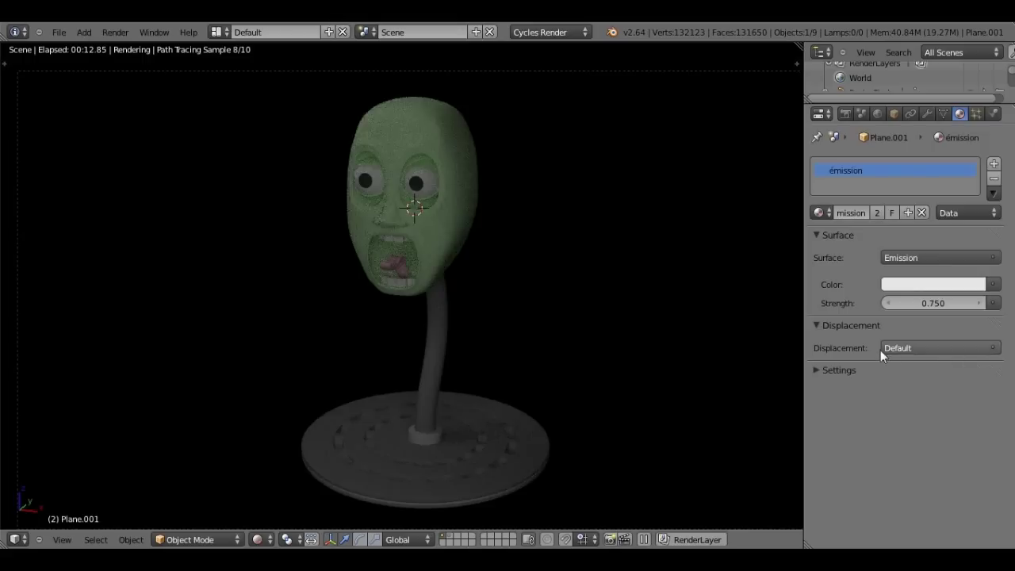
- Try an emission strength of -1
{"action": "left_click", "coordinate": [910, 348]}
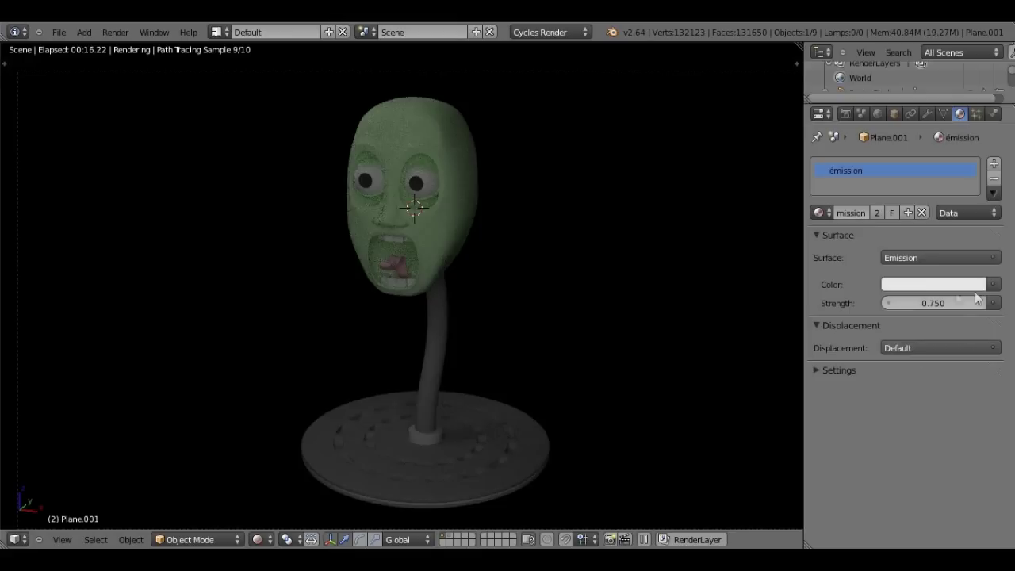
{"action": "left_click", "coordinate": [932, 302]}
{"action": "key", "text": "BackSpace"}
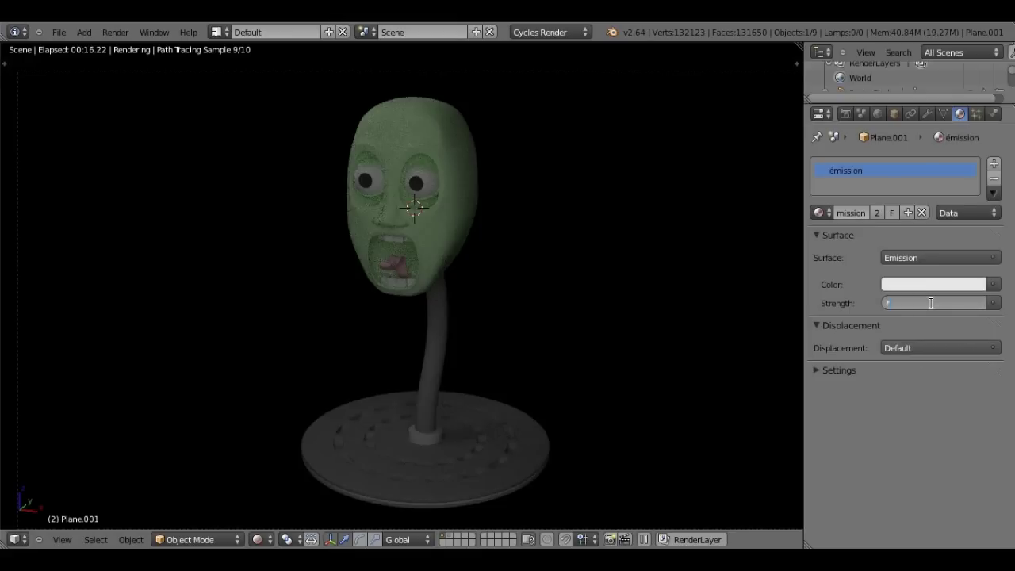
{"action": "type", "text": "-1"}
{"action": "key", "text": "Return"}
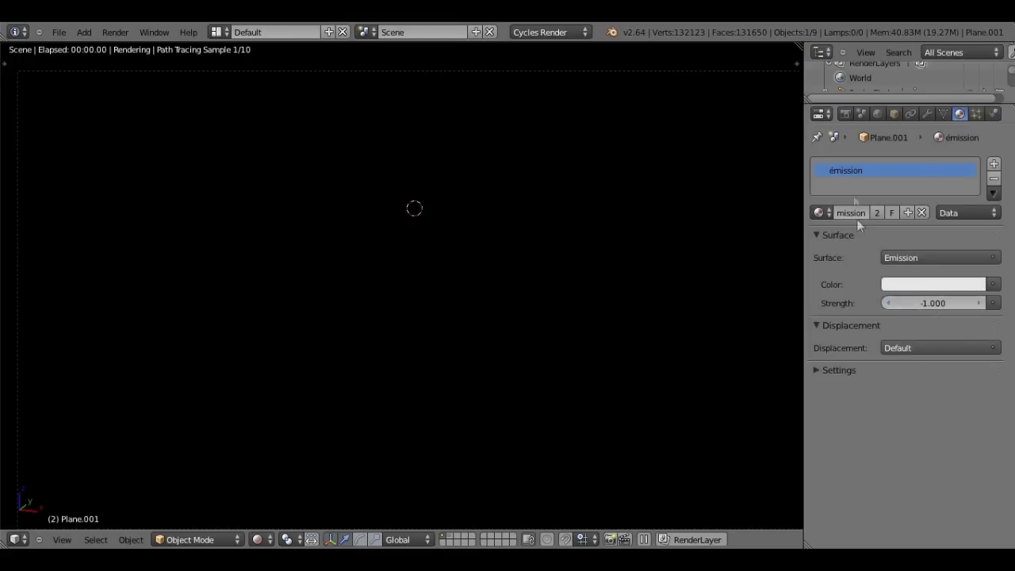
- Brighten the world colour to white, then set it back to black
{"action": "left_click", "coordinate": [844, 115]}
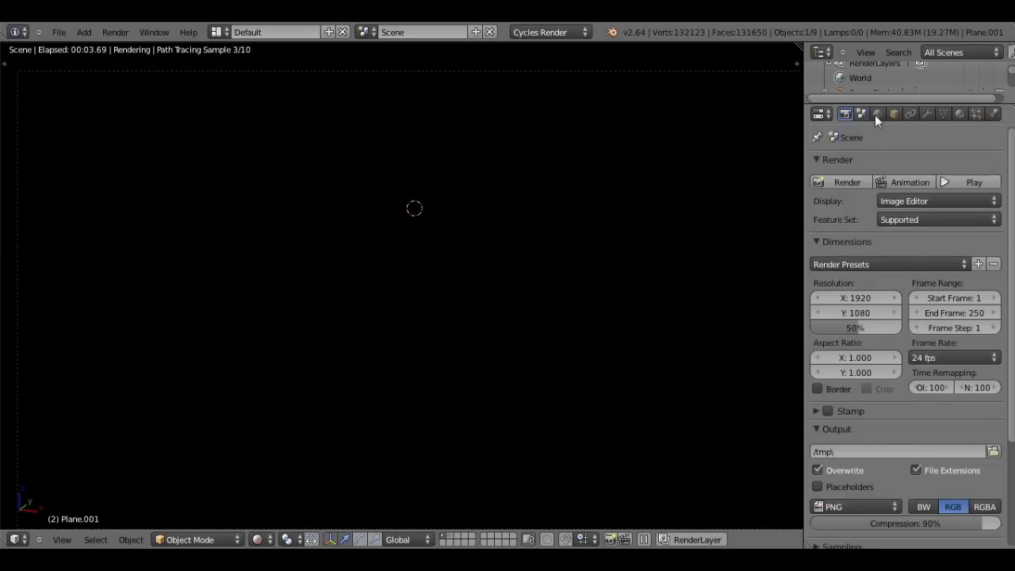
{"action": "left_click", "coordinate": [875, 115]}
{"action": "left_click", "coordinate": [951, 228]}
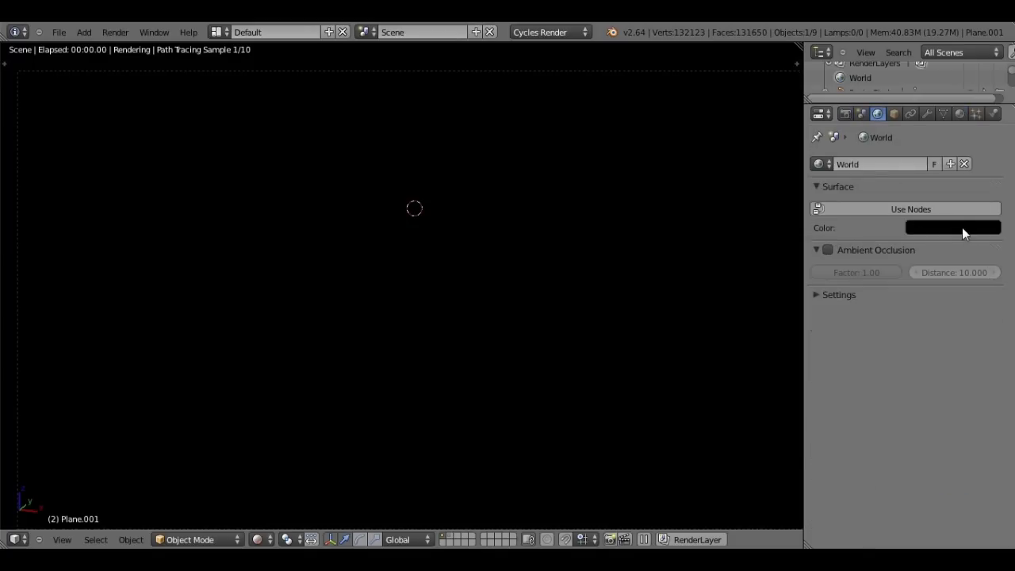
{"action": "left_click", "coordinate": [961, 230]}
{"action": "left_click_drag", "start_coordinate": [988, 349], "coordinate": [988, 252]}
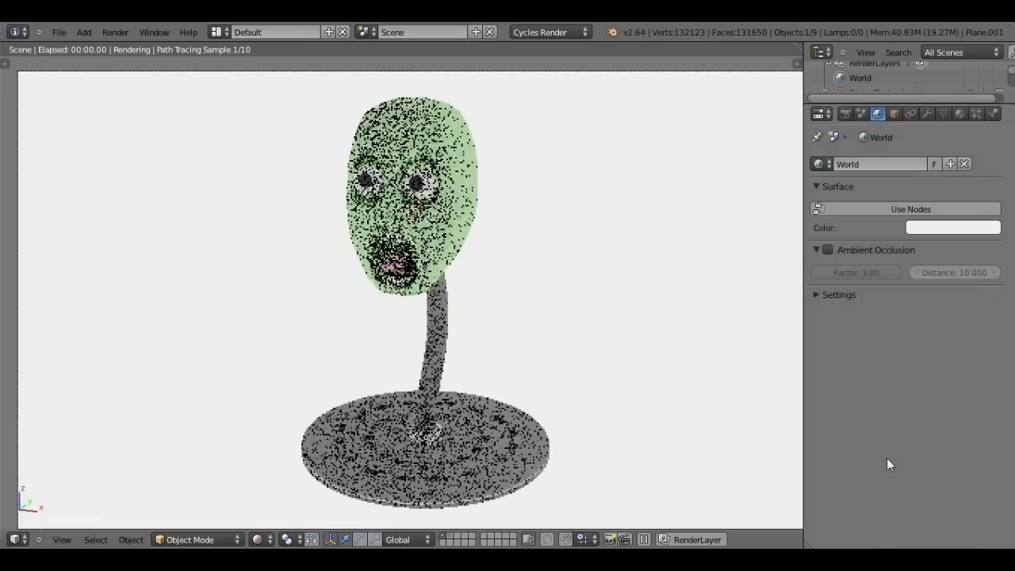
{"action": "left_click", "coordinate": [942, 228]}
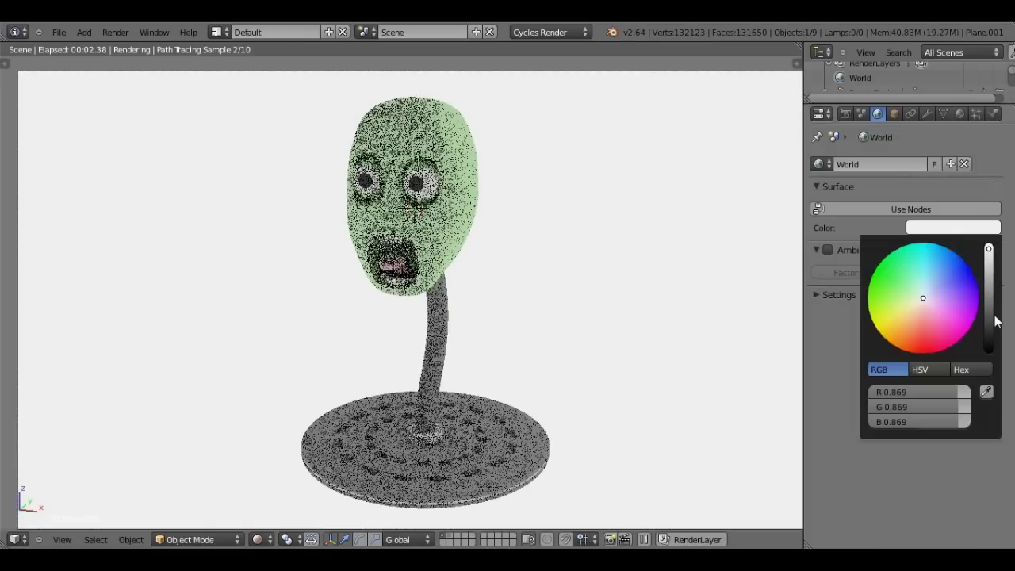
{"action": "left_click_drag", "start_coordinate": [991, 347], "coordinate": [991, 369]}
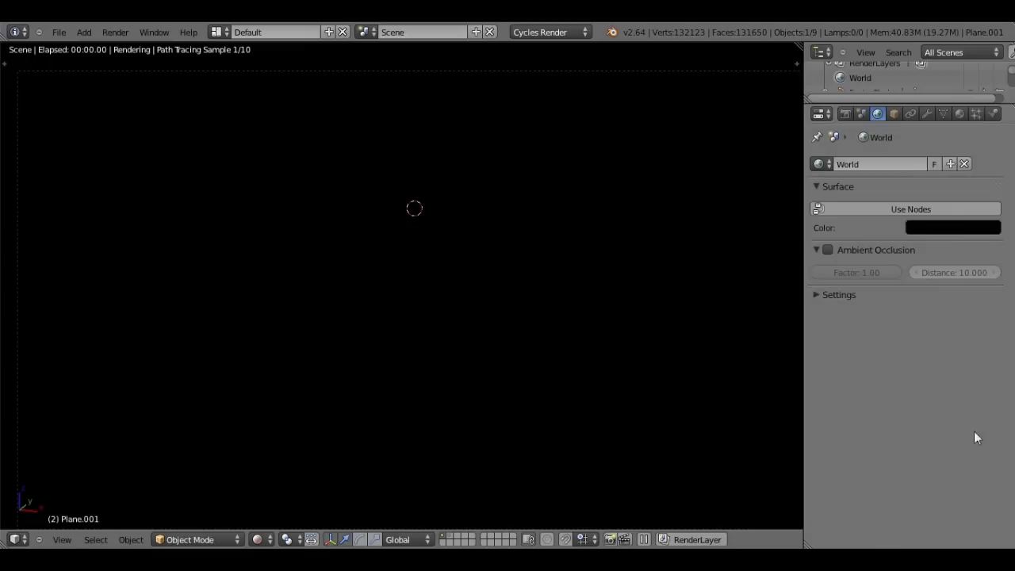
- Set the emission strength to 0.5 and return the viewport to solid shading
{"action": "left_click", "coordinate": [959, 114]}
{"action": "left_click", "coordinate": [948, 301]}
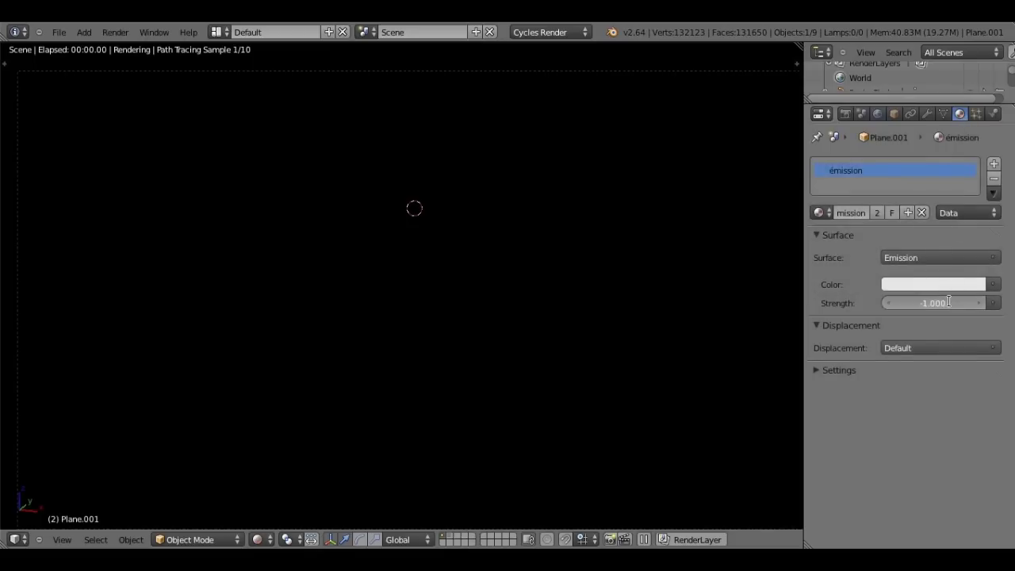
{"action": "key", "text": "BackSpace"}
{"action": "type", "text": "0.5"}
{"action": "key", "text": "Return"}
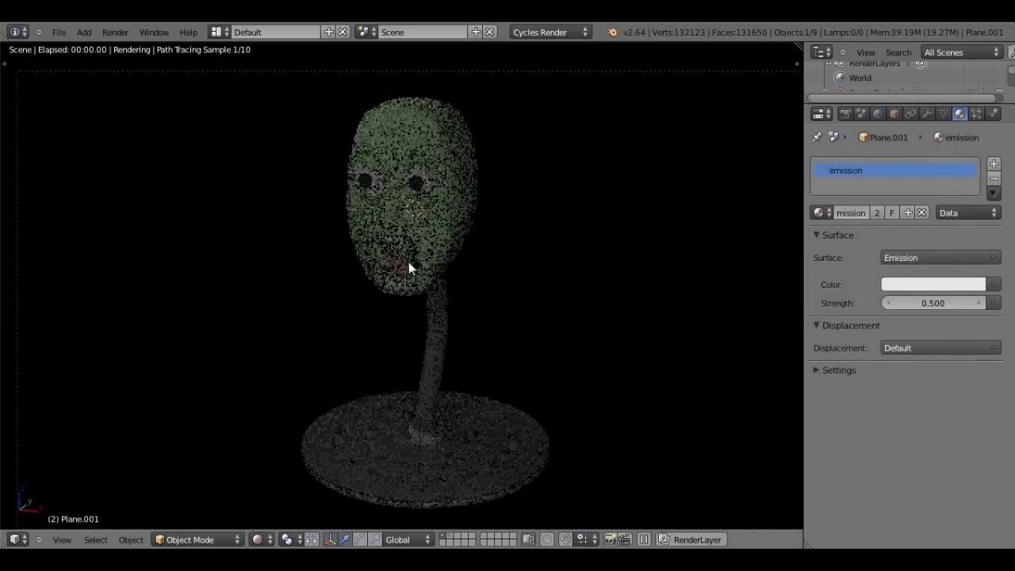
{"action": "key", "text": "shift+z"}
{"action": "scroll", "coordinate": [439, 269], "scroll_direction": "down", "scroll_amount": 2}
- In Edit Mode, shrink the plane to 0.4 and move it upward
{"action": "key", "text": "KP_3"}
{"action": "key", "text": "x"}
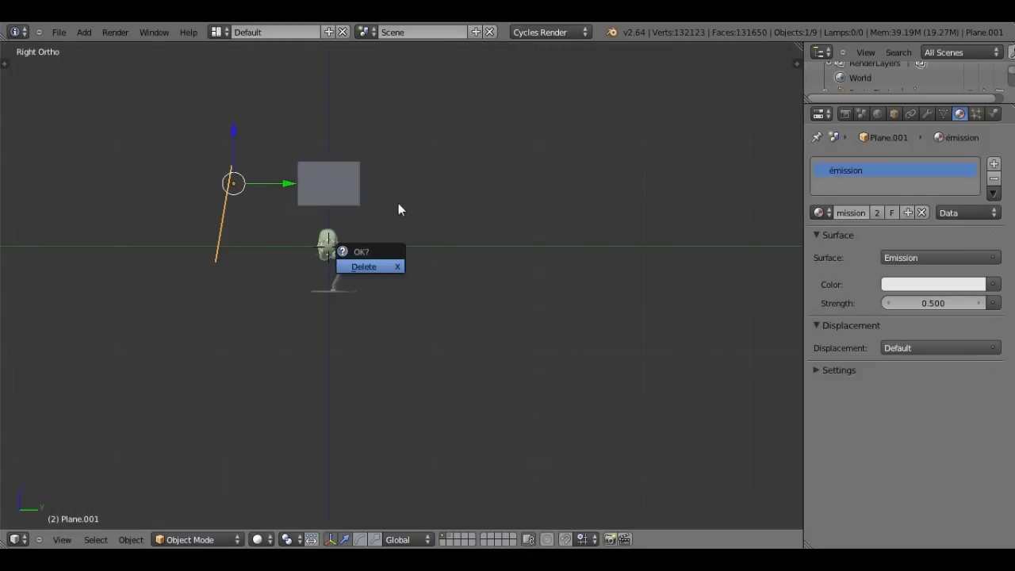
{"action": "key", "text": "Tab"}
{"action": "key", "text": "s"}
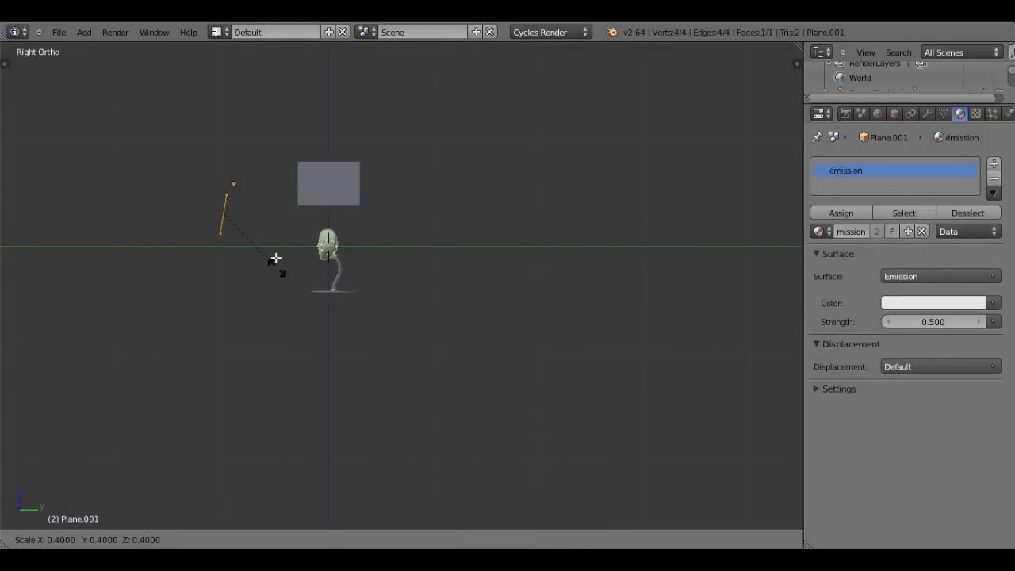
{"action": "left_click", "coordinate": [275, 258]}
{"action": "key", "text": "g"}
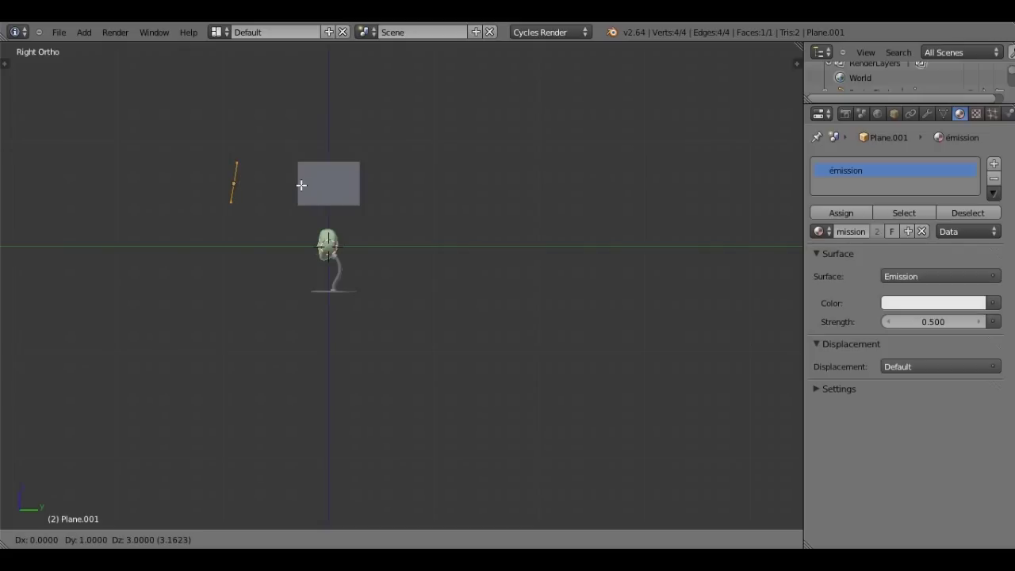
{"action": "left_click", "coordinate": [301, 185]}
{"action": "key", "text": "Tab"}
- From the top view, attempt to move and rotate the plane
{"action": "key", "text": "KP_0"}
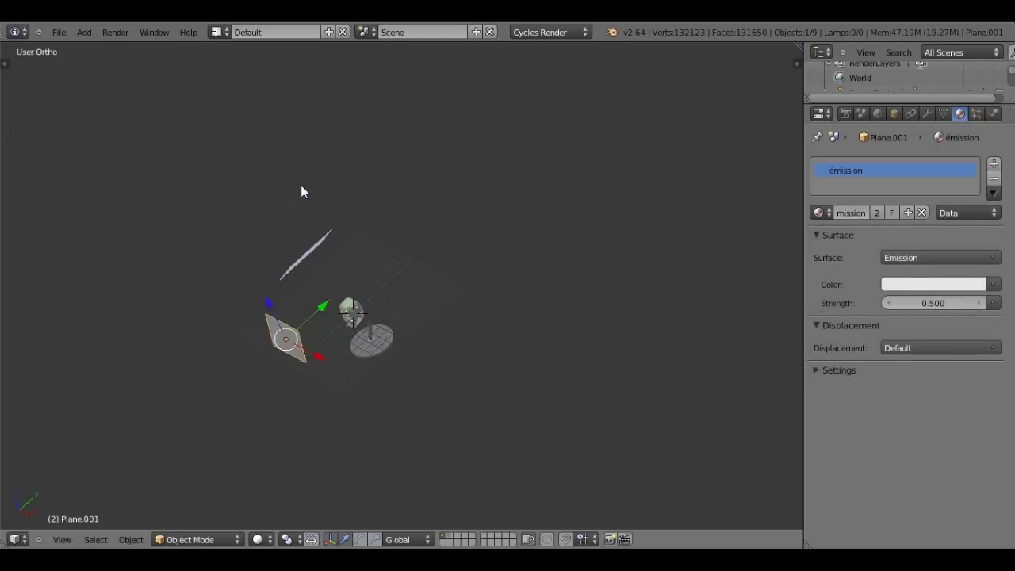
{"action": "key", "text": "KP_7"}
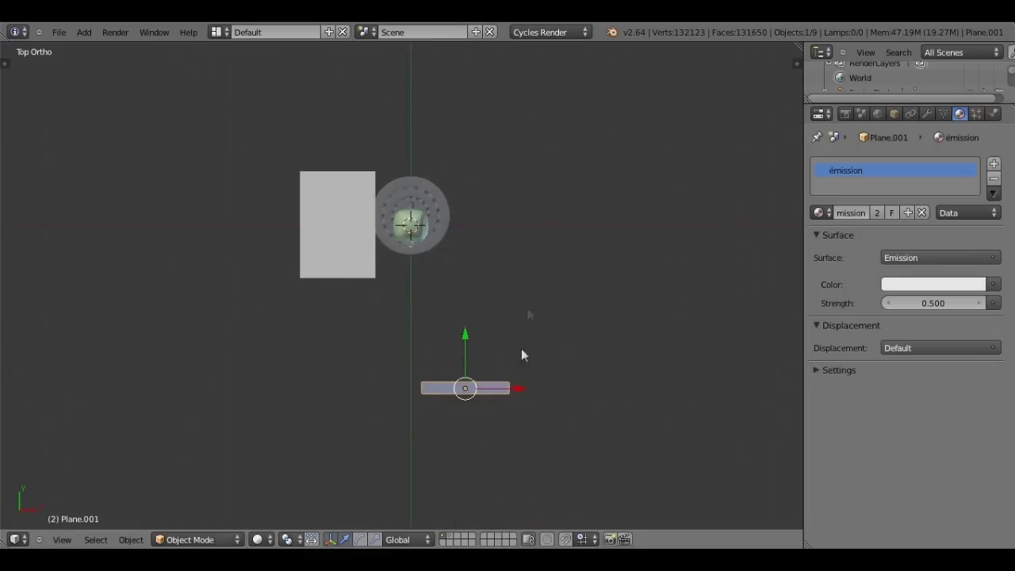
{"action": "key", "text": "g"}
{"action": "right_click", "coordinate": [378, 329]}
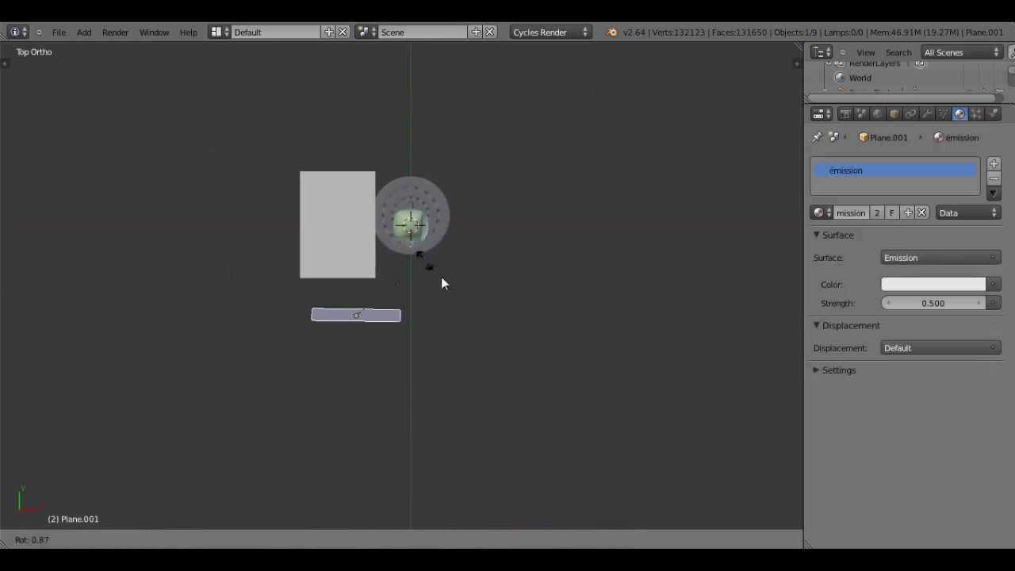
{"action": "key", "text": "r"}
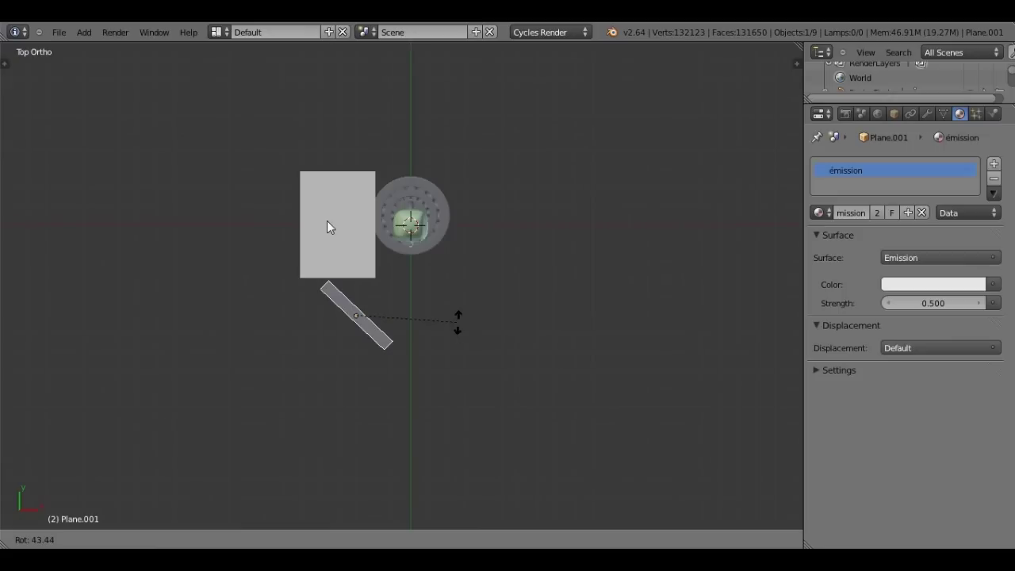
- Select Plane.001 and delete the extra tilted plane
{"action": "key", "text": "KP_1"}
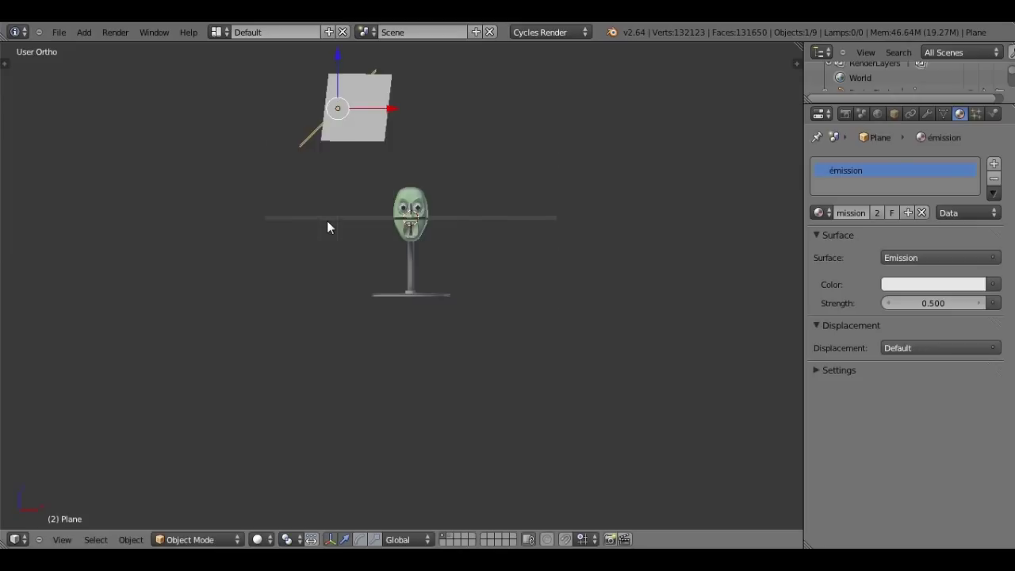
{"action": "right_click", "coordinate": [370, 238], "text": "shift"}
{"action": "key", "text": "x"}
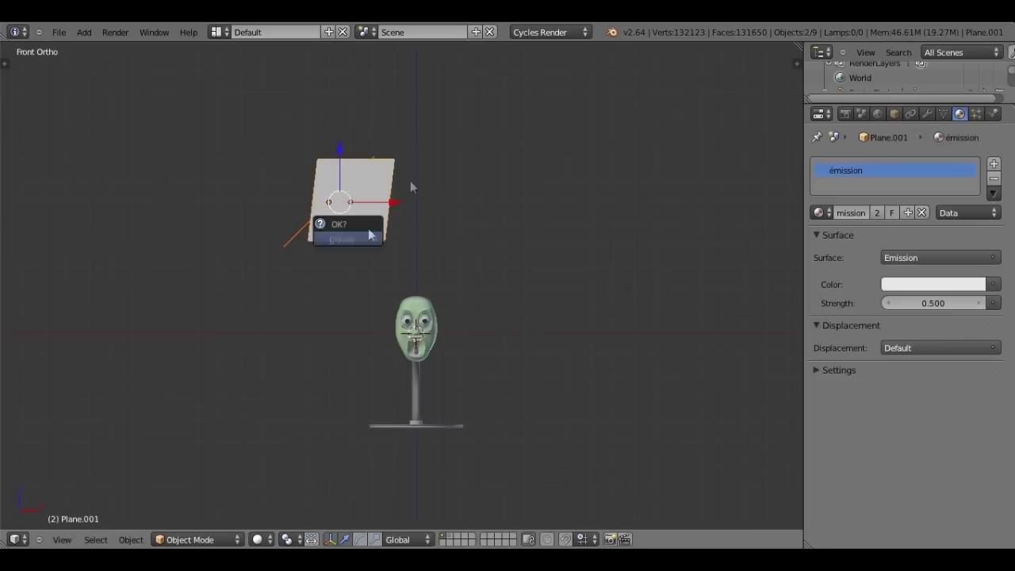
{"action": "mouse_move", "coordinate": [371, 242]}
{"action": "middle_mouse_down"}
{"action": "mouse_move", "coordinate": [470, 287]}
{"action": "mouse_move", "coordinate": [443, 277]}
{"action": "middle_mouse_up"}
{"action": "key", "text": "x"}
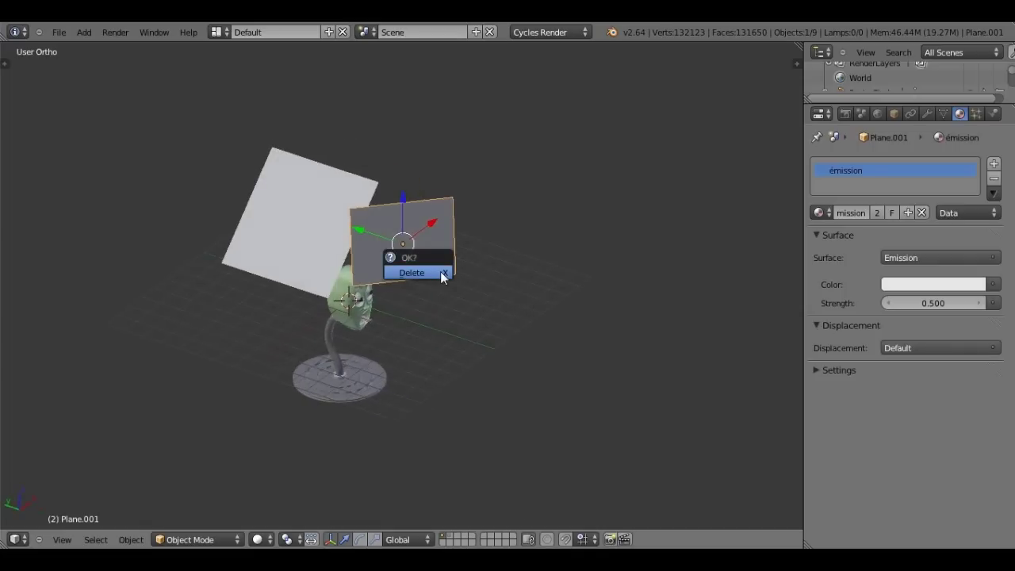
{"action": "left_click", "coordinate": [442, 274]}
- Add a new plane, move it above the head, and enlarge it
{"action": "key", "text": "KP_1"}
{"action": "key", "text": "shift+a"}
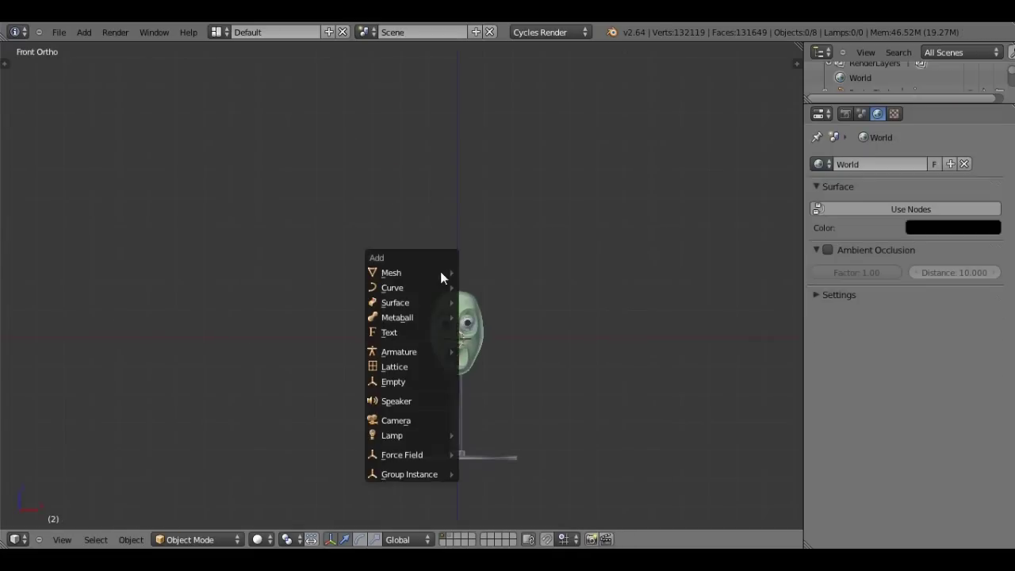
{"action": "left_click", "coordinate": [477, 273]}
{"action": "key", "text": "g"}
{"action": "left_click", "coordinate": [507, 175]}
{"action": "key", "text": "s"}
{"action": "left_click", "coordinate": [695, 193]}
{"action": "middle_click_drag", "start_coordinate": [654, 223], "coordinate": [596, 255]}
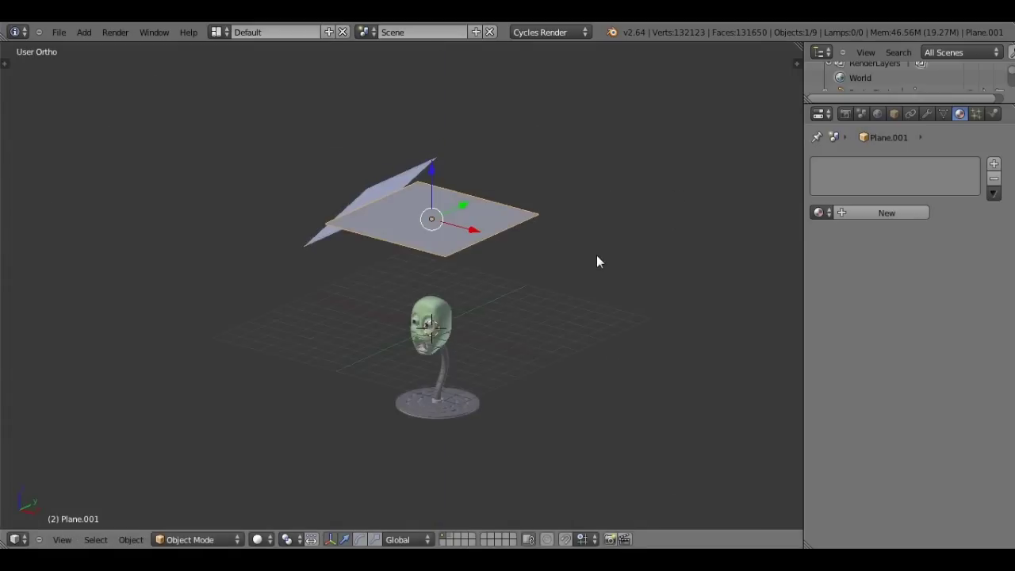
- Give Plane.001 the émission material, then turn the other plane 70° about Z in Top view
{"action": "left_click", "coordinate": [820, 212]}
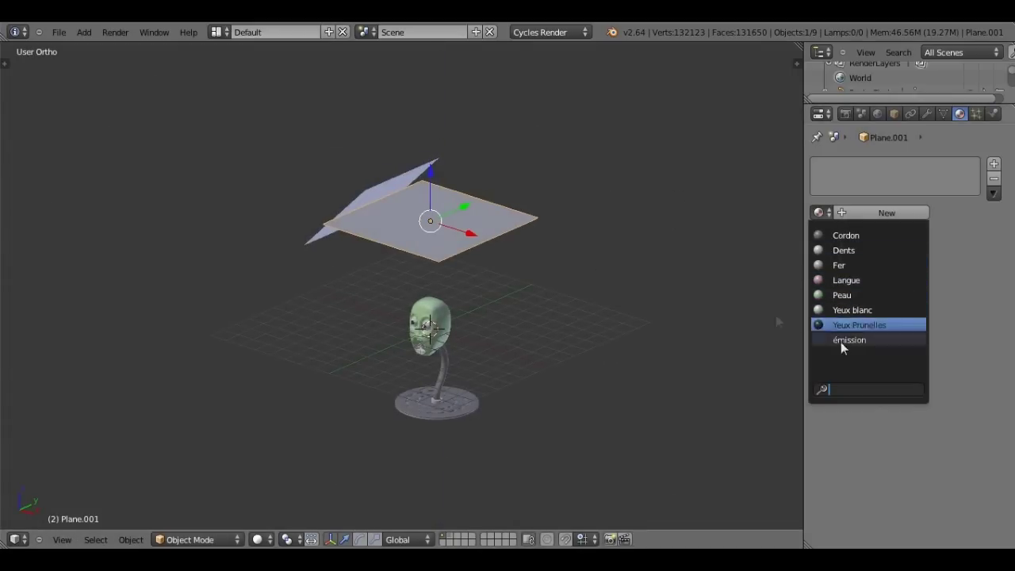
{"action": "left_click", "coordinate": [844, 340]}
{"action": "right_click", "coordinate": [406, 170]}
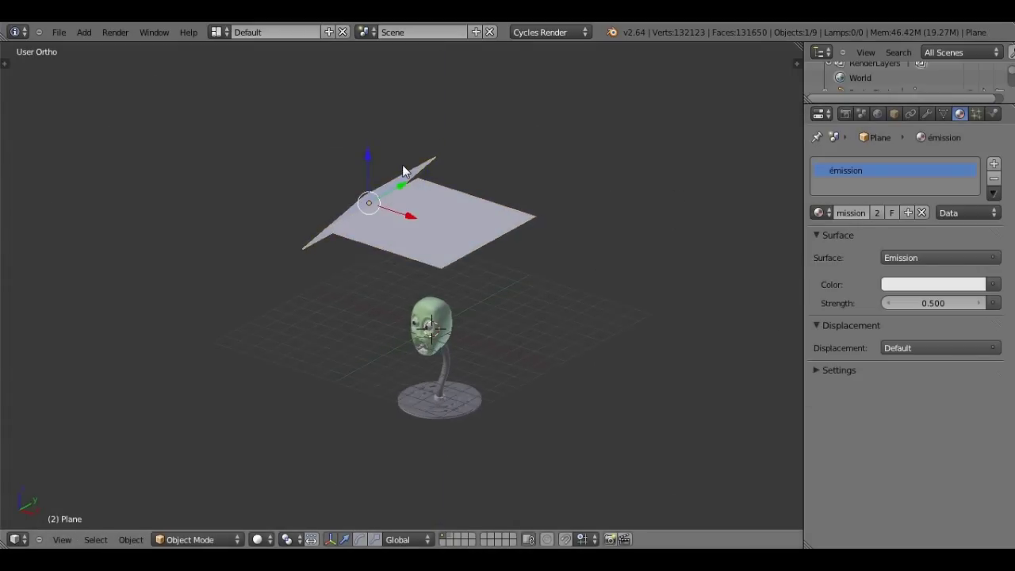
{"action": "key", "text": "KP_7"}
{"action": "key", "text": "r"}
{"action": "key", "text": "z"}
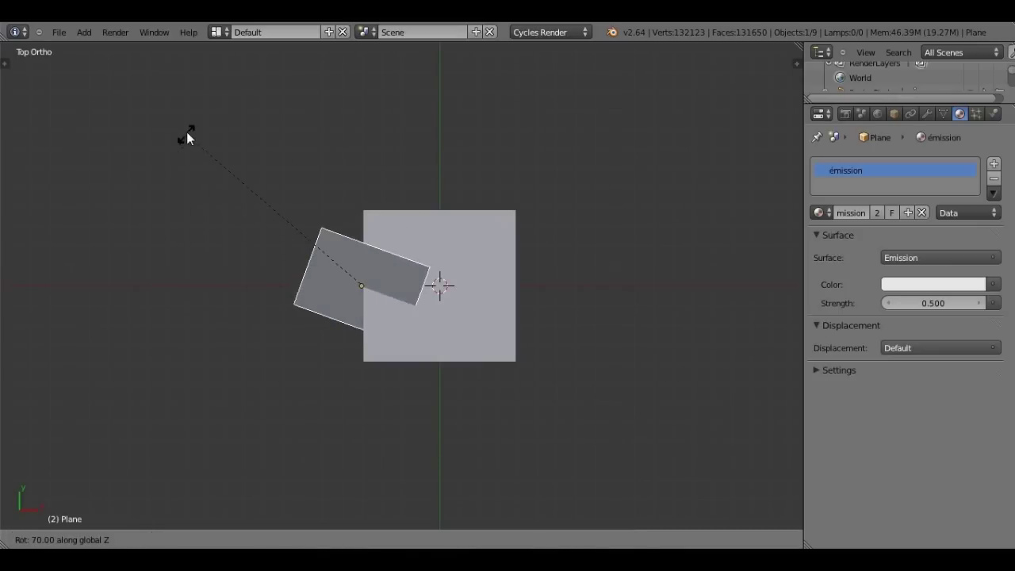
{"action": "left_click", "coordinate": [187, 138]}
- Move the emission plane in front of the head and turn it -25° from above
{"action": "key", "text": "KP_8"}
{"action": "key", "text": "KP_8"}
{"action": "key", "text": "KP_4"}
{"action": "key", "text": "KP_4"}
{"action": "key", "text": "KP_3"}
{"action": "key", "text": "g"}
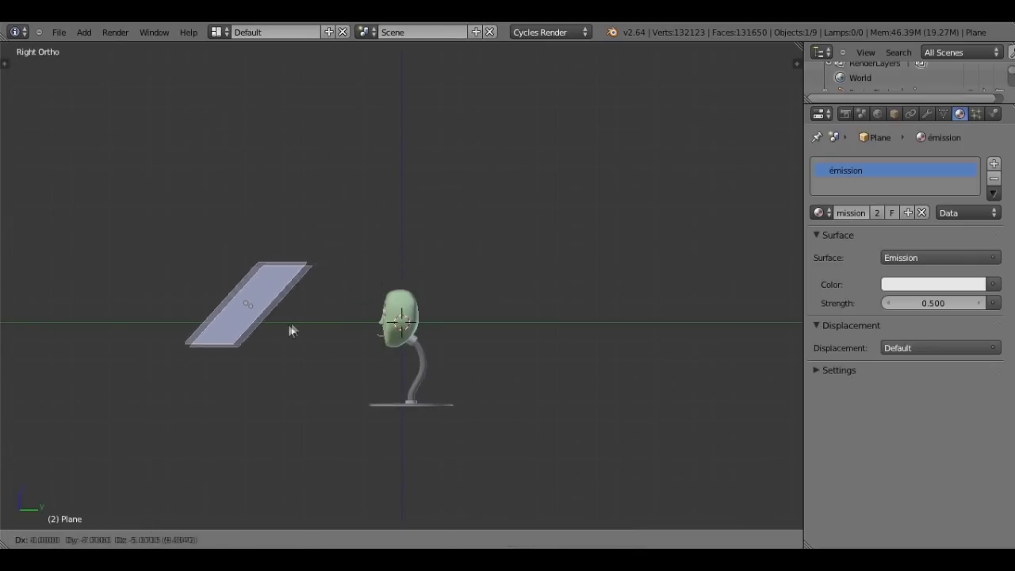
{"action": "left_click", "coordinate": [281, 327]}
{"action": "mouse_move", "coordinate": [281, 327]}
{"action": "middle_mouse_down"}
{"action": "mouse_move", "coordinate": [410, 355]}
{"action": "mouse_move", "coordinate": [510, 396]}
{"action": "middle_mouse_up"}
{"action": "key", "text": "KP_7"}
{"action": "key", "text": "r"}
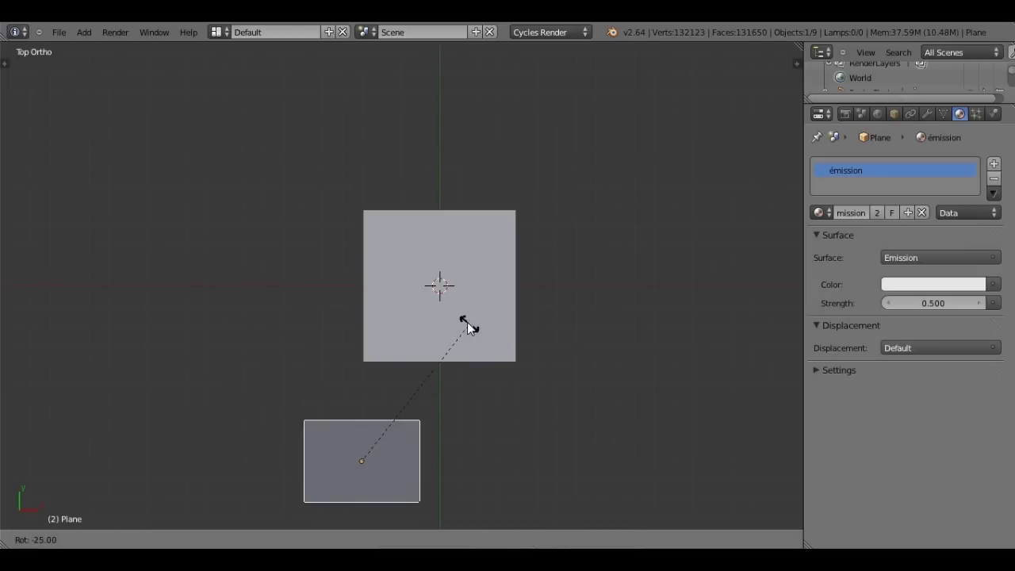
{"action": "left_click", "coordinate": [499, 333]}
- Tilt the plane toward the head, turn it 25°, then select the head and view through the camera
{"action": "middle_click_drag", "start_coordinate": [500, 333], "coordinate": [491, 315]}
{"action": "key", "text": "KP_3"}
{"action": "key", "text": "r"}
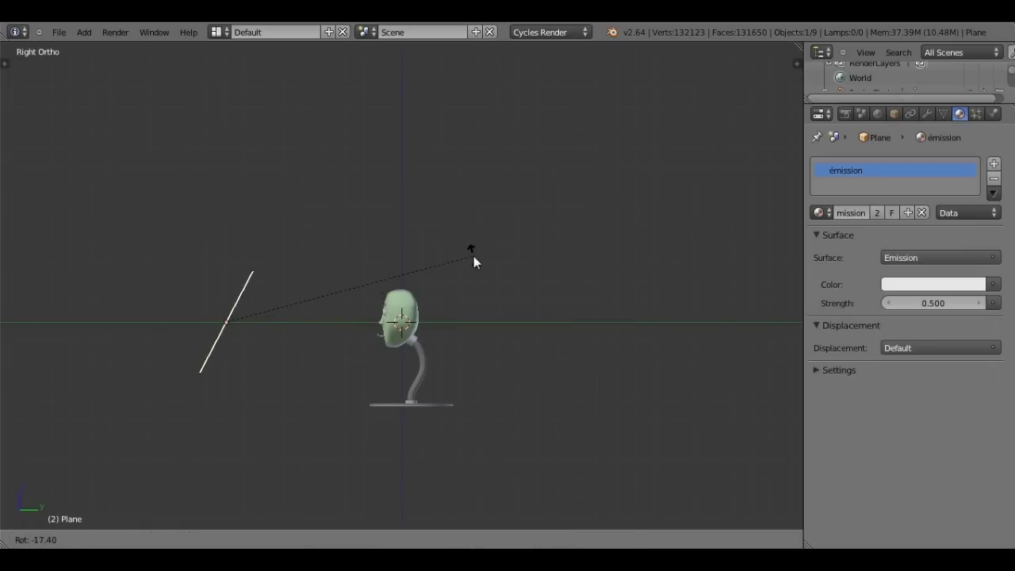
{"action": "left_click", "coordinate": [473, 261]}
{"action": "middle_click_drag", "start_coordinate": [473, 262], "coordinate": [473, 261]}
{"action": "key", "text": "KP_7"}
{"action": "key", "text": "r"}
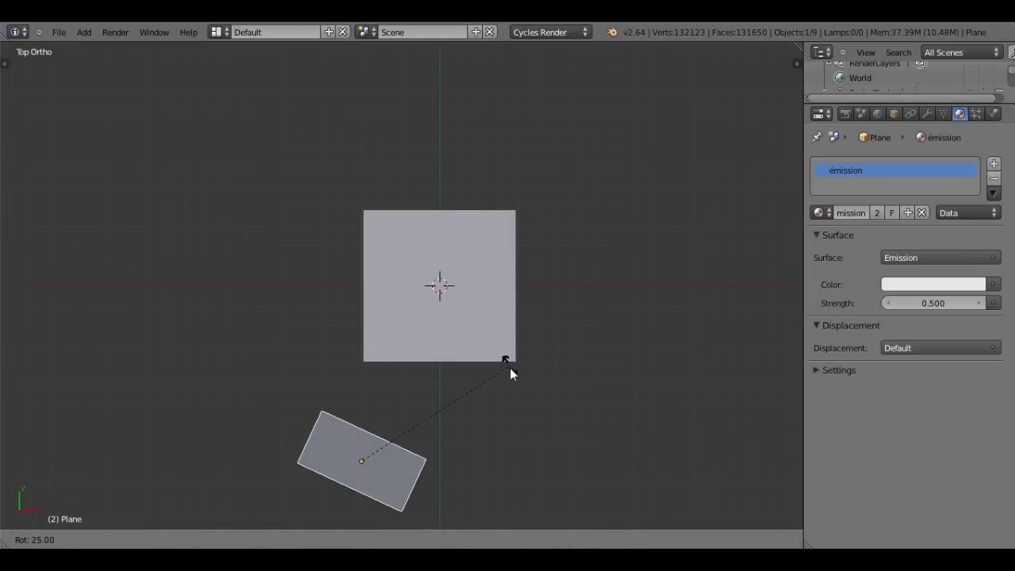
{"action": "left_click", "coordinate": [509, 374]}
{"action": "middle_click_drag", "start_coordinate": [510, 374], "coordinate": [510, 374]}
{"action": "right_click", "coordinate": [406, 285]}
{"action": "key", "text": "KP_0"}
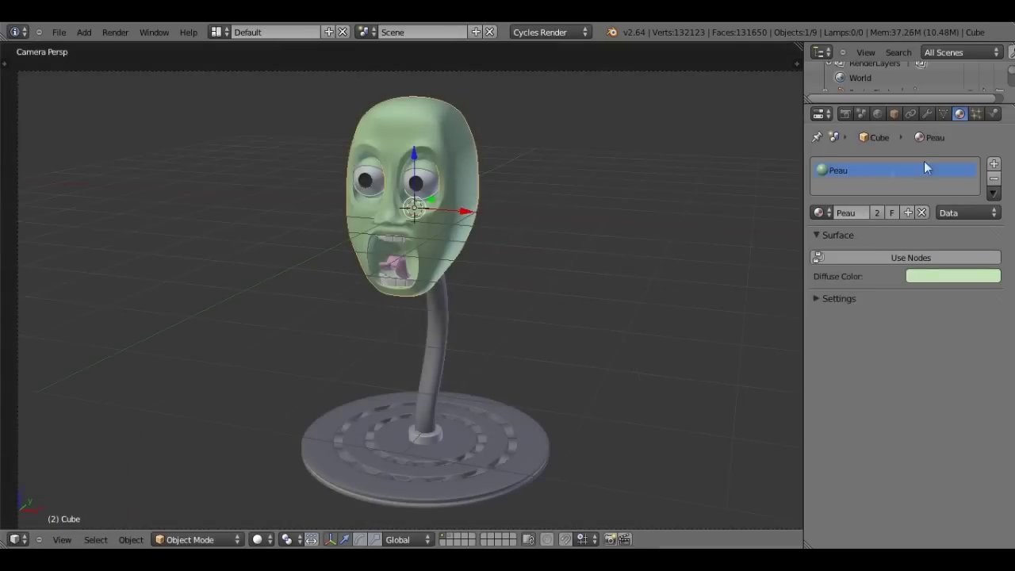
- Set the head's Subsurf View level to 2 and Cube.001's render subdivisions to 3
{"action": "left_click", "coordinate": [927, 114]}
{"action": "left_click", "coordinate": [825, 445]}
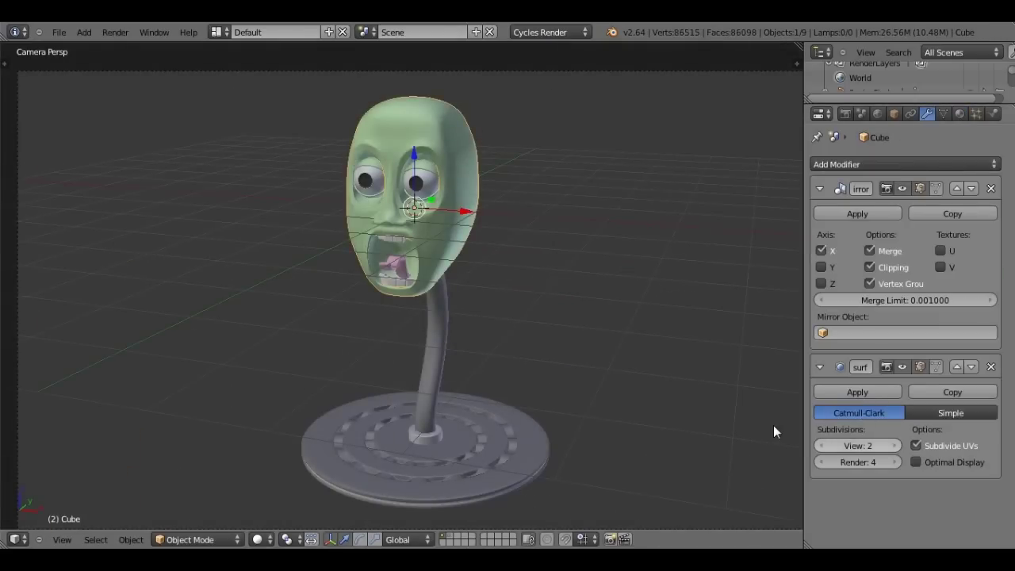
{"action": "right_click", "coordinate": [402, 265]}
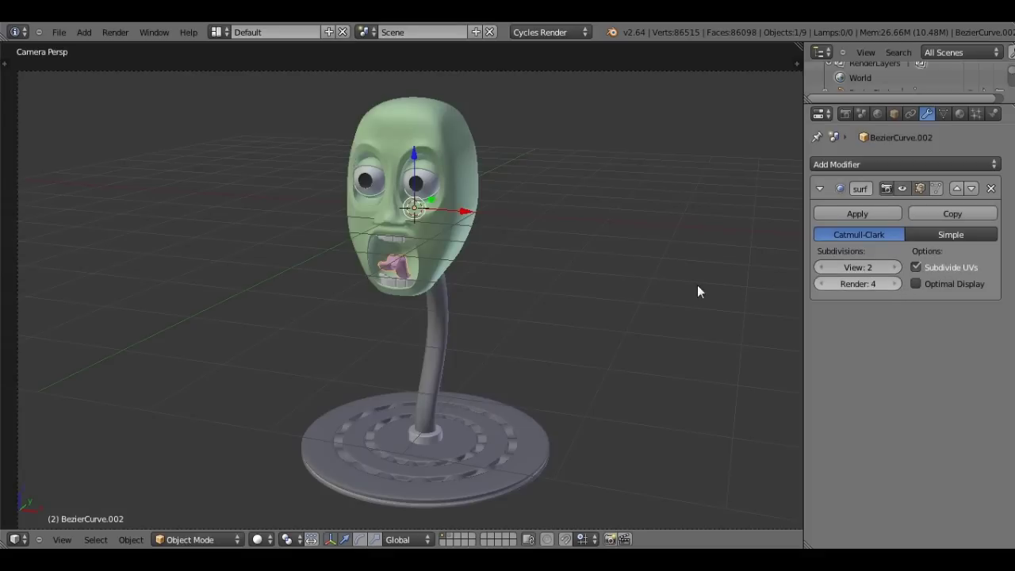
{"action": "scroll", "coordinate": [404, 283], "scroll_direction": "up", "scroll_amount": 2}
{"action": "scroll", "coordinate": [405, 277], "scroll_direction": "up", "scroll_amount": 2}
{"action": "right_click", "coordinate": [404, 273]}
{"action": "left_click", "coordinate": [895, 462]}
- Raise render subdivisions on both eyeballs to 3 and on the curved neck to 4
{"action": "right_click", "coordinate": [419, 91]}
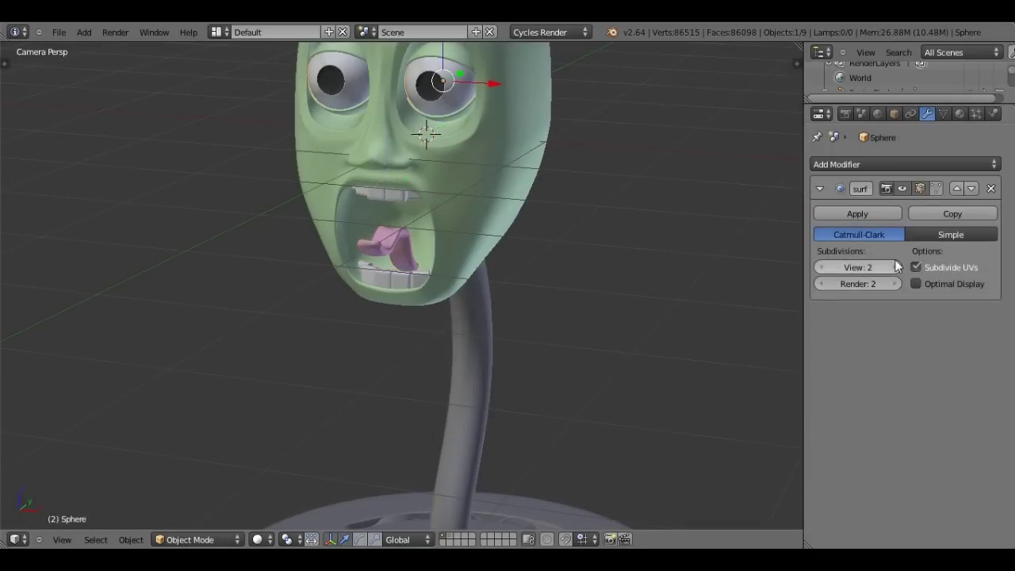
{"action": "left_click", "coordinate": [896, 284]}
{"action": "right_click", "coordinate": [337, 79]}
{"action": "left_click", "coordinate": [893, 284]}
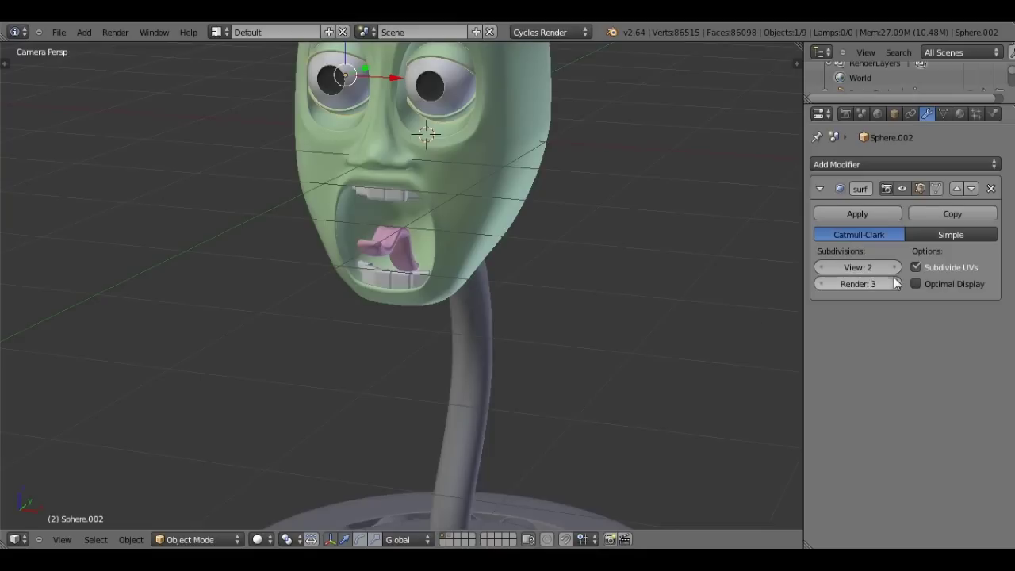
{"action": "right_click", "coordinate": [476, 351]}
{"action": "double_click", "coordinate": [891, 286]}
{"action": "scroll", "coordinate": [494, 296], "scroll_direction": "down", "scroll_amount": 2}
{"action": "scroll", "coordinate": [494, 296], "scroll_direction": "down", "scroll_amount": 1}
{"action": "scroll", "coordinate": [493, 296], "scroll_direction": "down", "scroll_amount": 1}
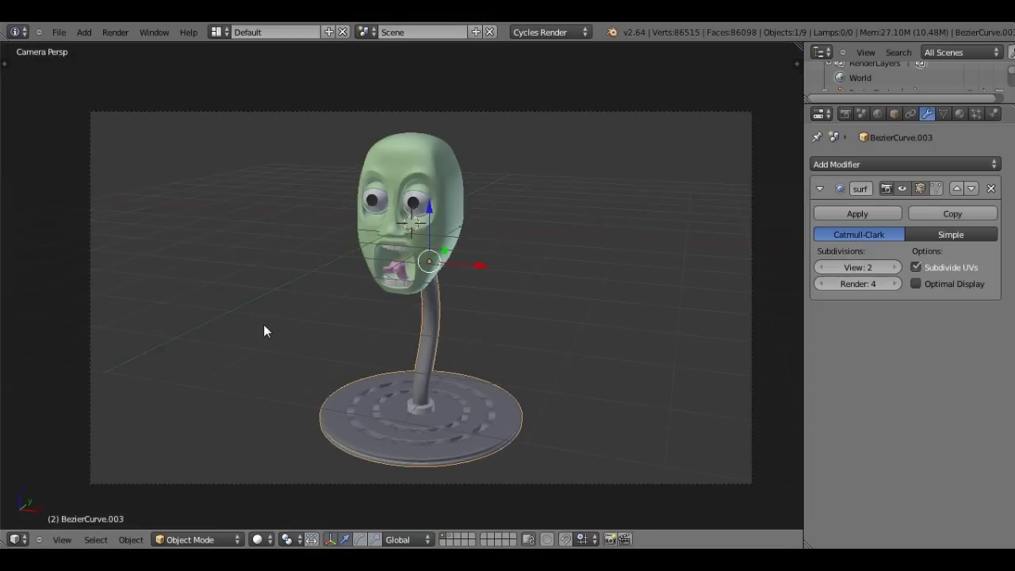
- Save the .blend file, overwriting the existing version
{"action": "key", "text": "ctrl+s"}
{"action": "left_click", "coordinate": [263, 325]}
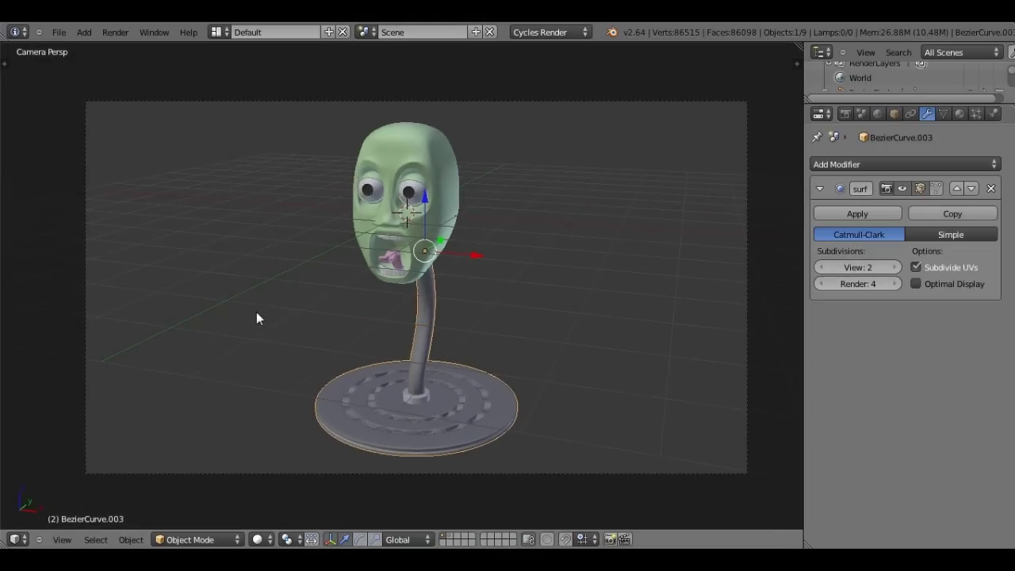
{"action": "left_click", "coordinate": [257, 539]}
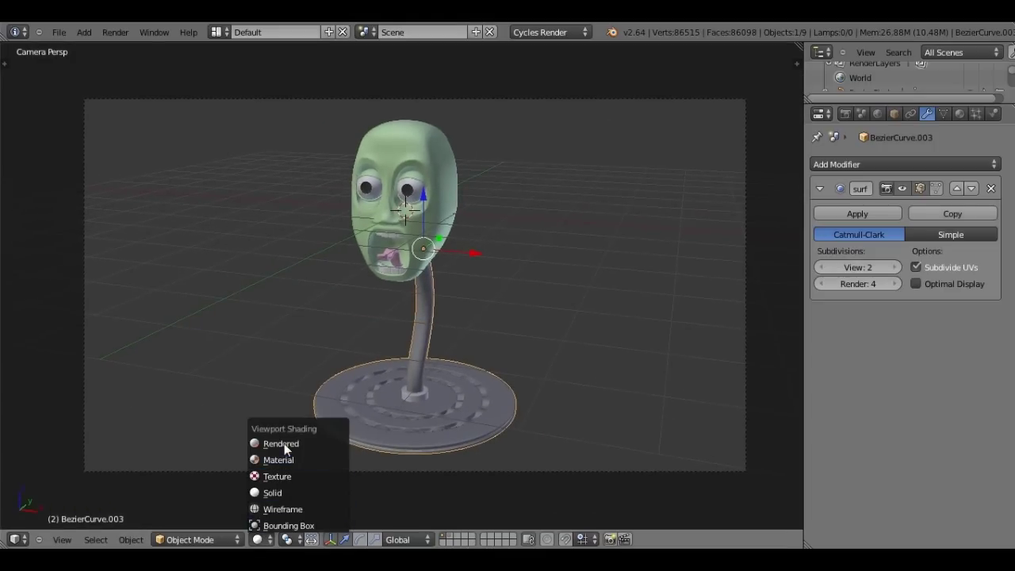
- Preview the scene in Cycles rendered shading, then return to solid shading
{"action": "left_click", "coordinate": [284, 444]}
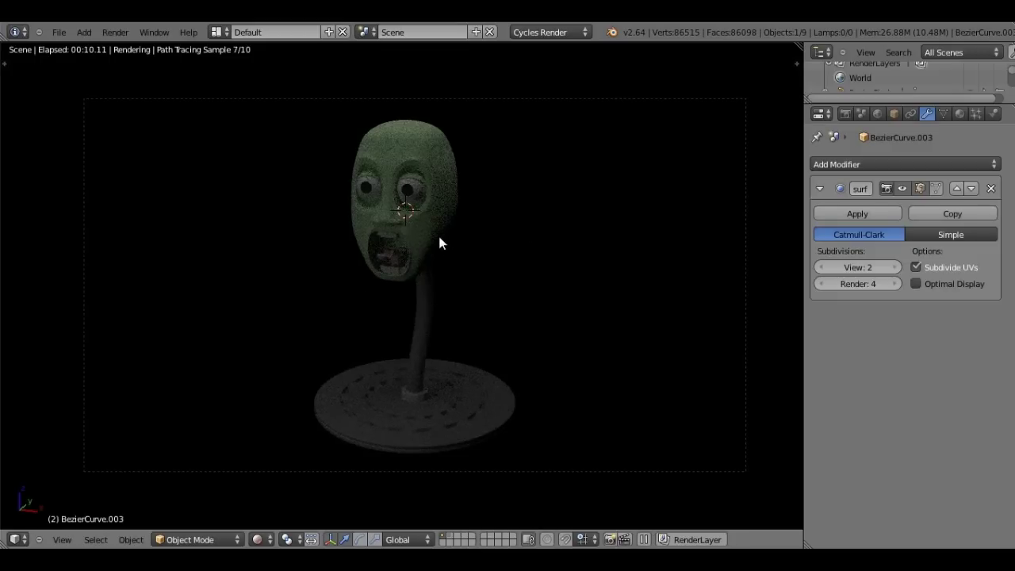
{"action": "key", "text": "shift+z"}
{"action": "scroll", "coordinate": [344, 300], "scroll_direction": "down", "scroll_amount": 3}
{"action": "scroll", "coordinate": [344, 300], "scroll_direction": "down", "scroll_amount": 5}
- Make the front light plane's material a single-user émission.001 with strength 1.000
{"action": "right_click", "coordinate": [270, 301]}
{"action": "left_click", "coordinate": [943, 114]}
{"action": "left_click", "coordinate": [960, 113]}
{"action": "left_click", "coordinate": [877, 212]}
{"action": "left_click", "coordinate": [924, 303]}
{"action": "type", "text": "1"}
{"action": "key", "text": "Return"}
- Switch the viewport to Rendered shading to preview the Cycles result
{"action": "scroll", "coordinate": [555, 167], "scroll_direction": "up", "scroll_amount": 7}
{"action": "scroll", "coordinate": [381, 309], "scroll_direction": "up", "scroll_amount": 1}
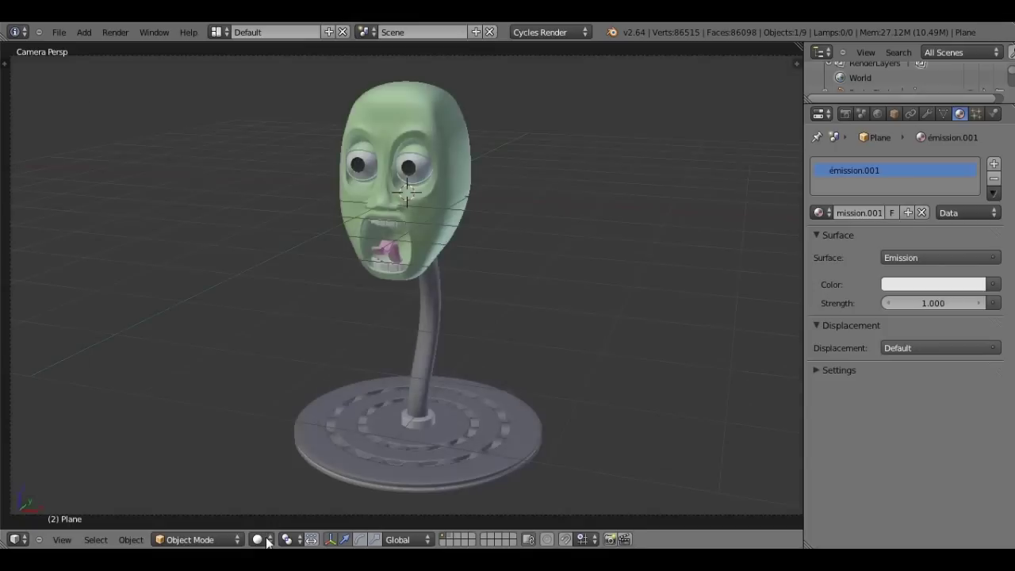
{"action": "left_click", "coordinate": [261, 539]}
{"action": "left_click", "coordinate": [282, 436]}
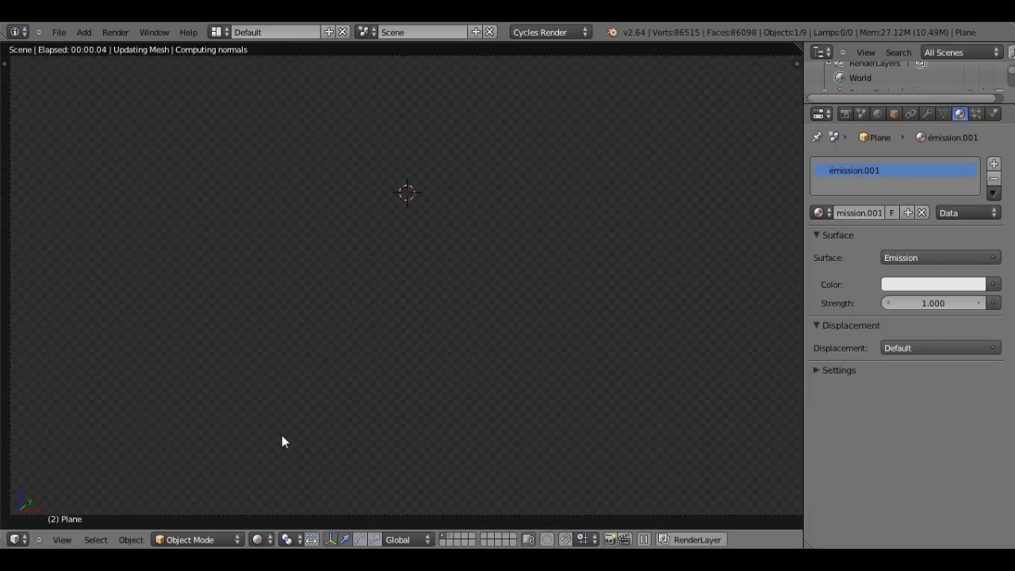
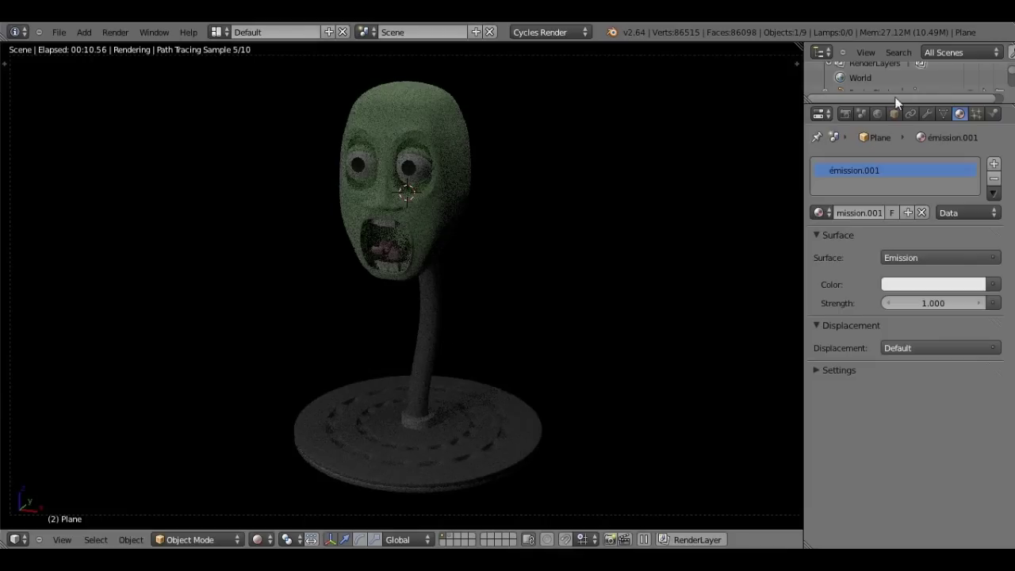
- Make the eyeball's Yeux Prunelles pupil material a node-based diffuse shader in black
{"action": "right_click", "coordinate": [351, 168]}
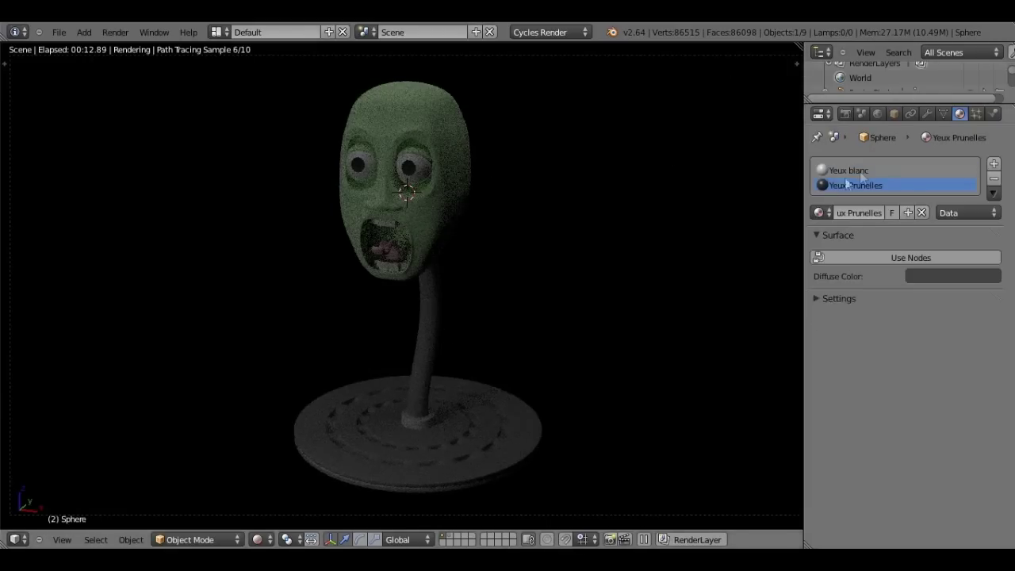
{"action": "left_click", "coordinate": [854, 256]}
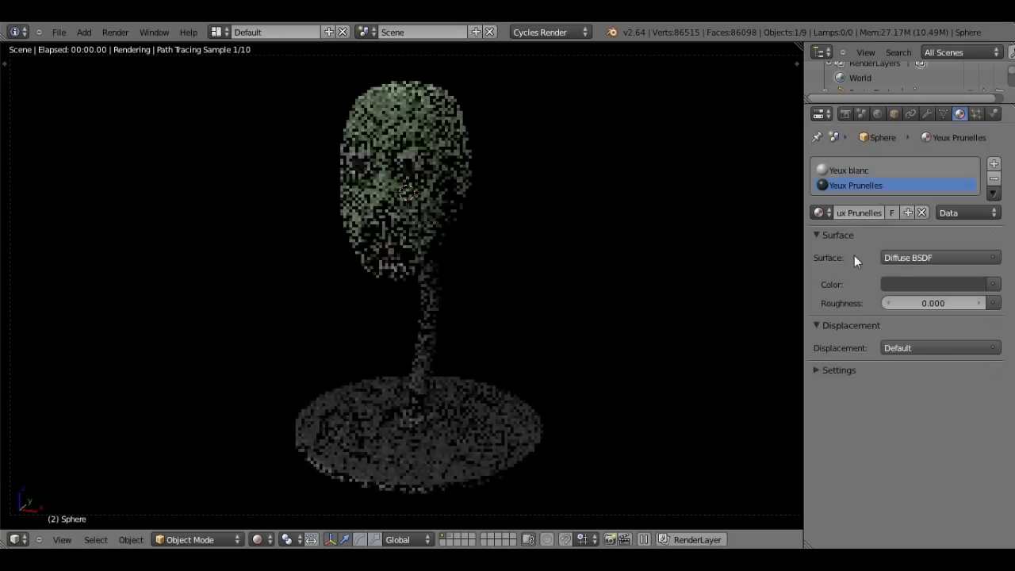
{"action": "left_click", "coordinate": [940, 283]}
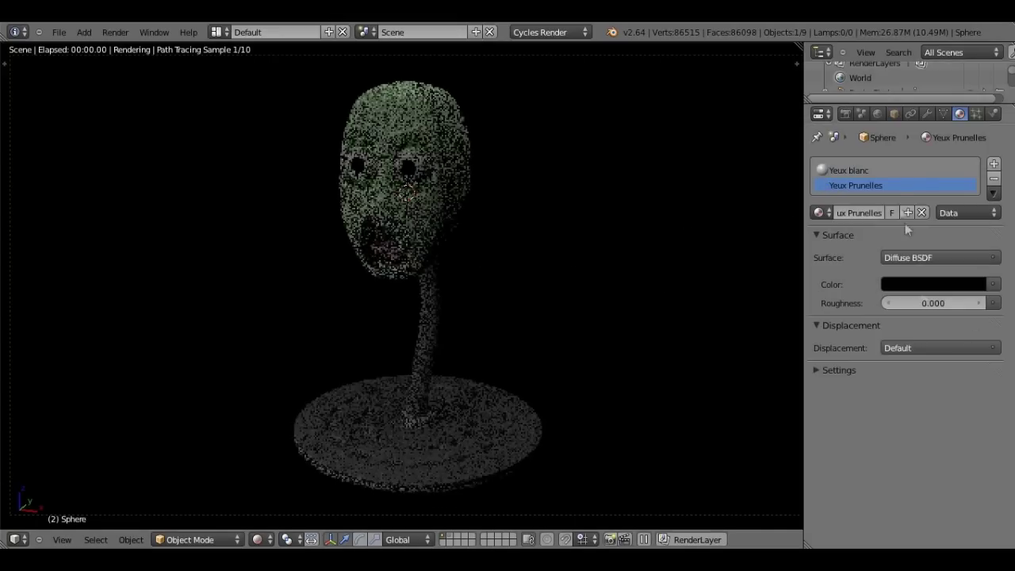
{"action": "key", "text": "ctrl+z"}
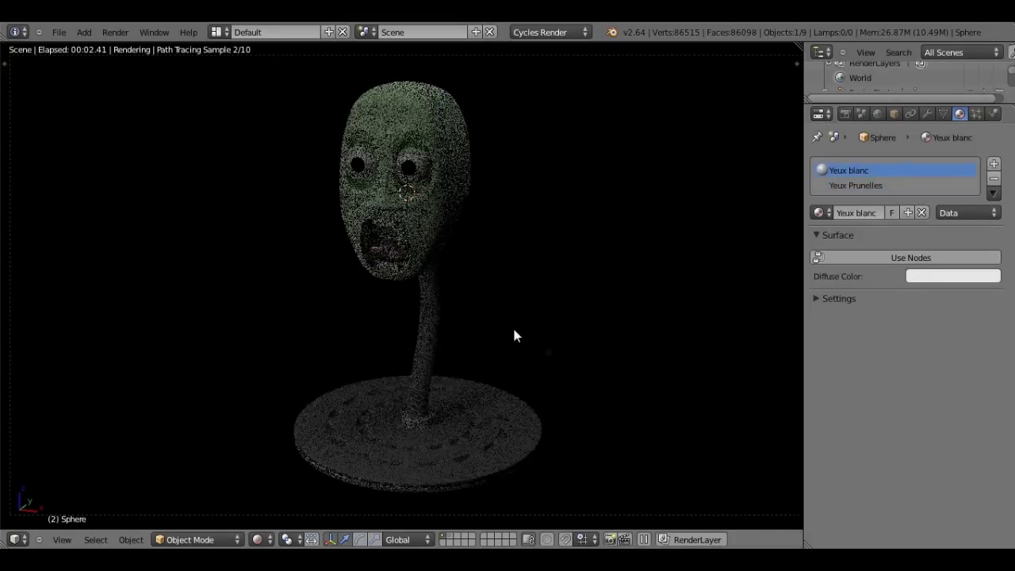
- Make the Yeux blanc eye-white material node-based and raise its colour to pure white
{"action": "left_click", "coordinate": [883, 255]}
{"action": "left_click", "coordinate": [936, 284]}
{"action": "left_click_drag", "start_coordinate": [972, 83], "coordinate": [973, 71]}
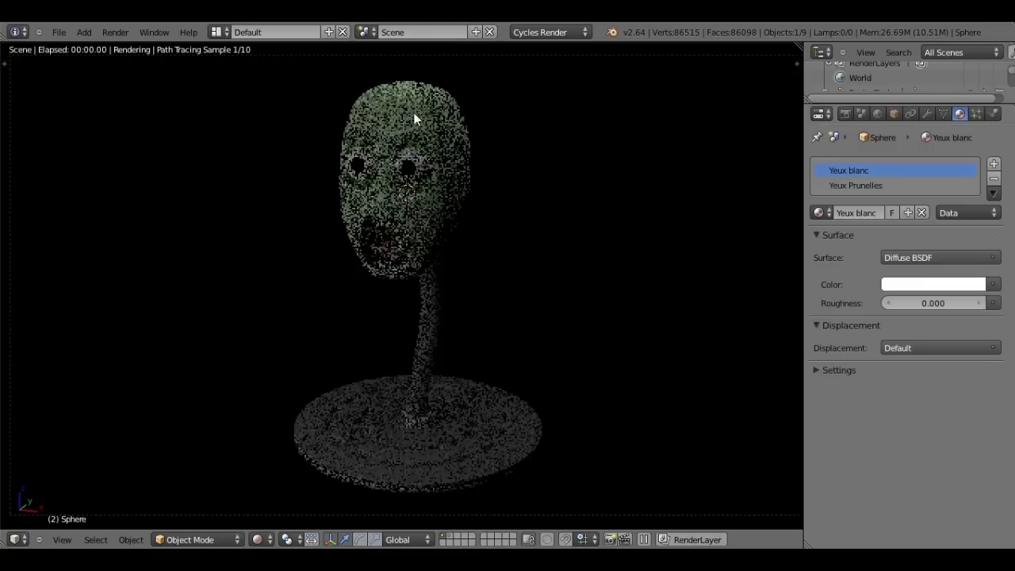
{"action": "right_click", "coordinate": [393, 107]}
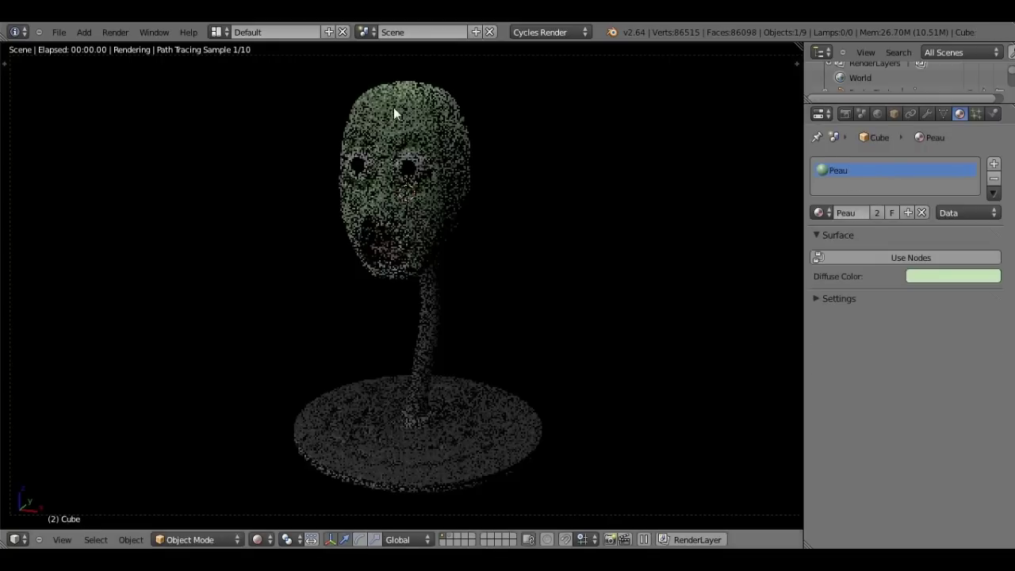
- Enable nodes on the head's Peau material and settle on orange (R 0.800, G 0.295, B 0.140)
{"action": "left_click", "coordinate": [924, 258]}
{"action": "left_click", "coordinate": [929, 280]}
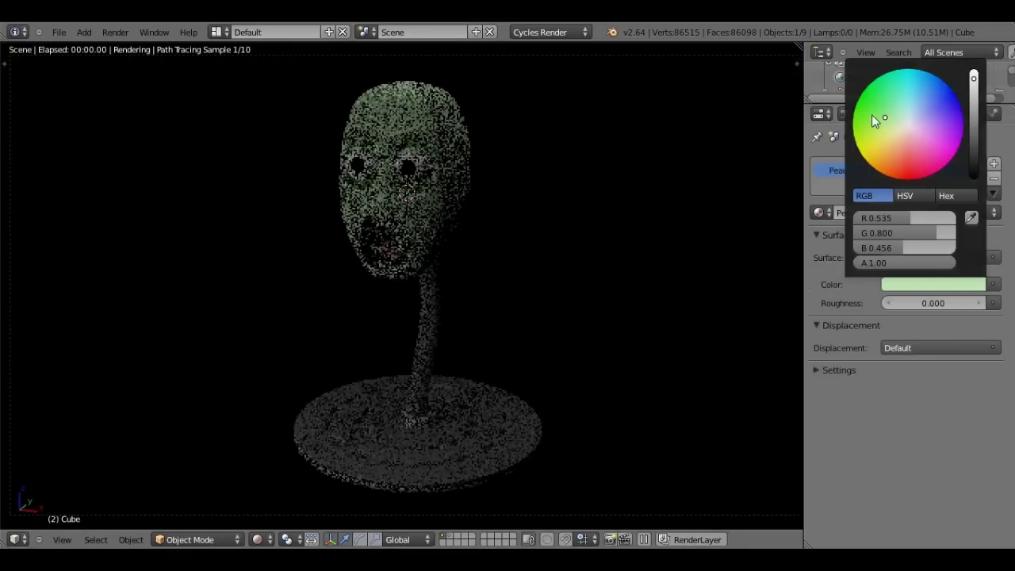
{"action": "left_click", "coordinate": [871, 115]}
{"action": "left_click", "coordinate": [889, 151]}
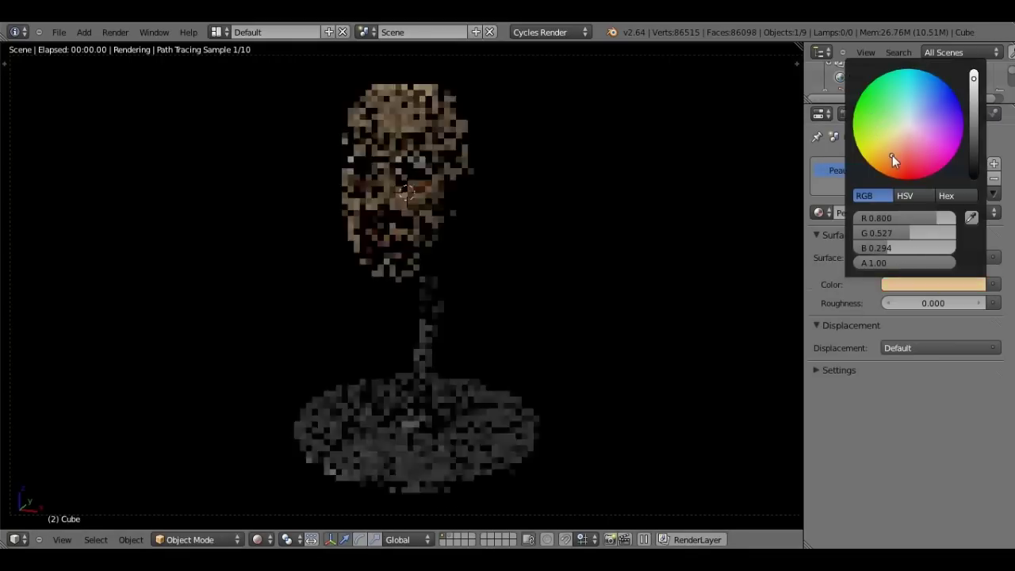
{"action": "left_click", "coordinate": [914, 174]}
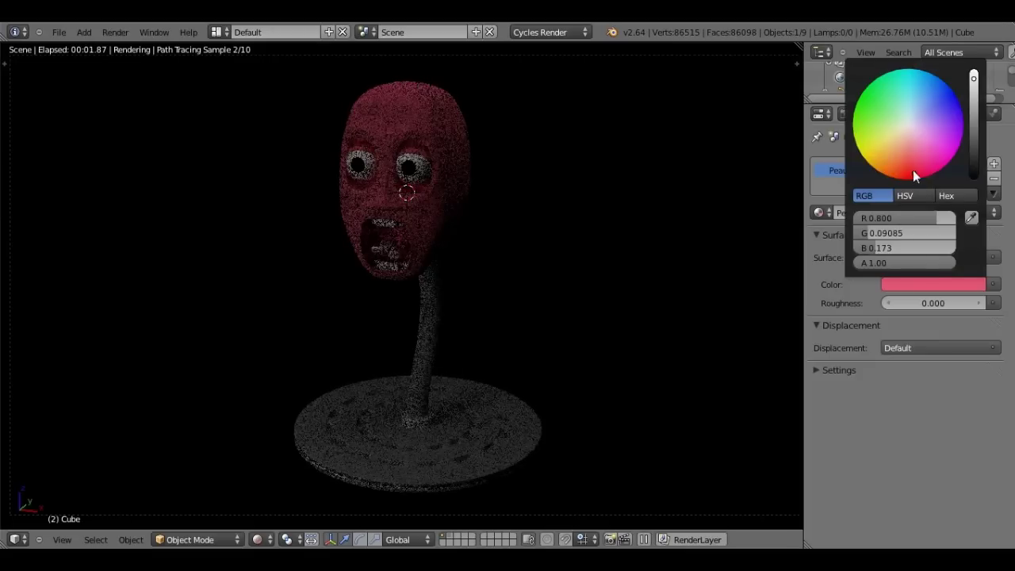
{"action": "left_click", "coordinate": [881, 93]}
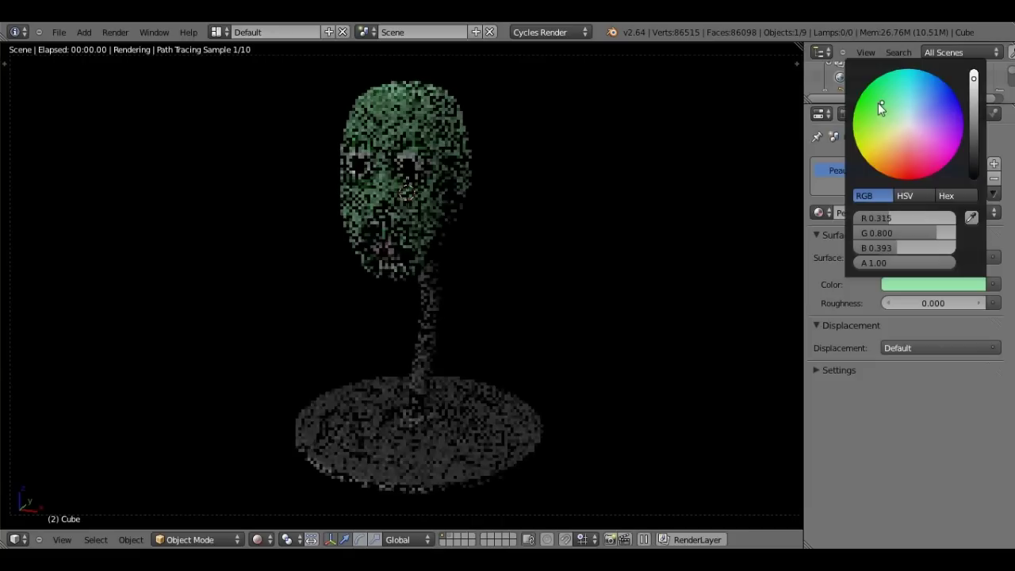
{"action": "left_click", "coordinate": [885, 94]}
{"action": "left_click", "coordinate": [867, 116]}
{"action": "left_click", "coordinate": [863, 124]}
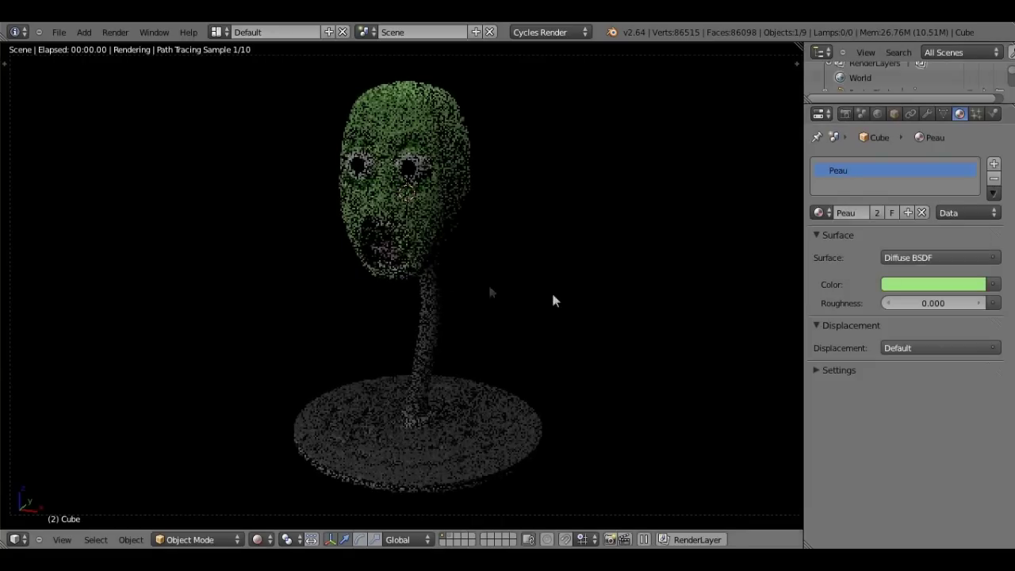
{"action": "left_click", "coordinate": [917, 283]}
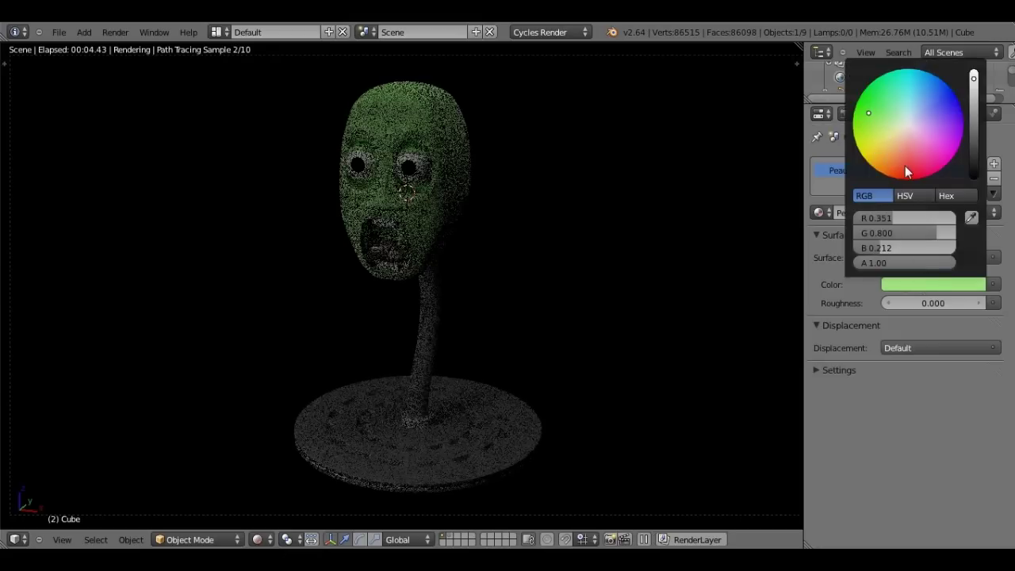
{"action": "left_click", "coordinate": [895, 168]}
{"action": "left_click", "coordinate": [896, 169]}
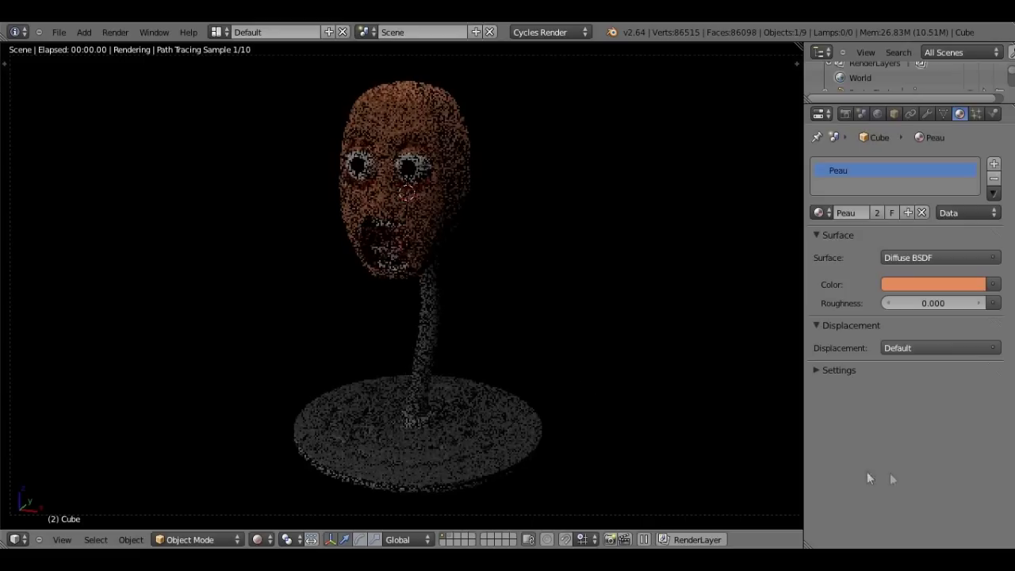
- Give the tongue's Langue material node shading with a saturated magenta colour
{"action": "right_click", "coordinate": [383, 253]}
{"action": "left_click", "coordinate": [932, 258]}
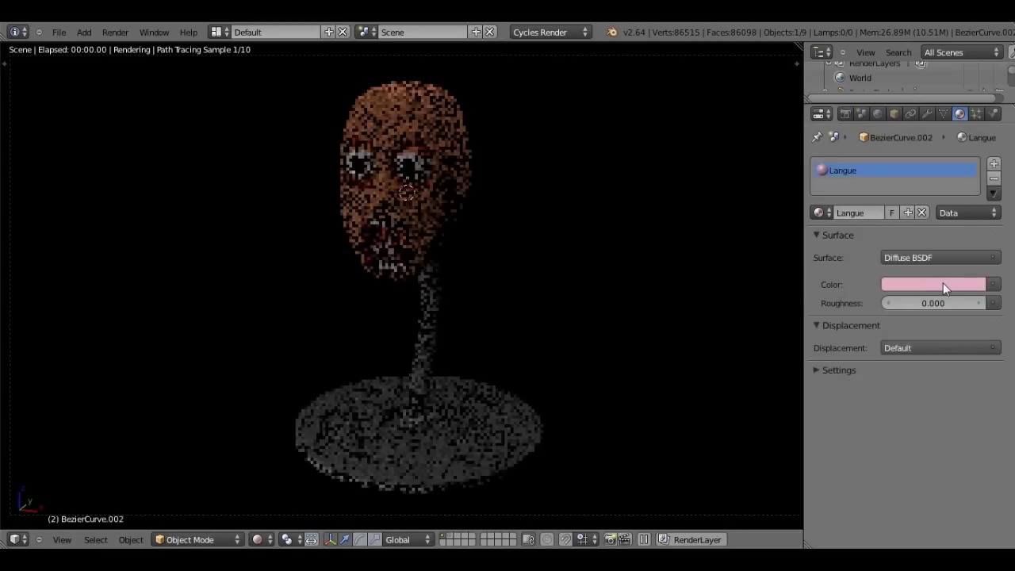
{"action": "left_click", "coordinate": [943, 283]}
{"action": "left_click", "coordinate": [938, 166]}
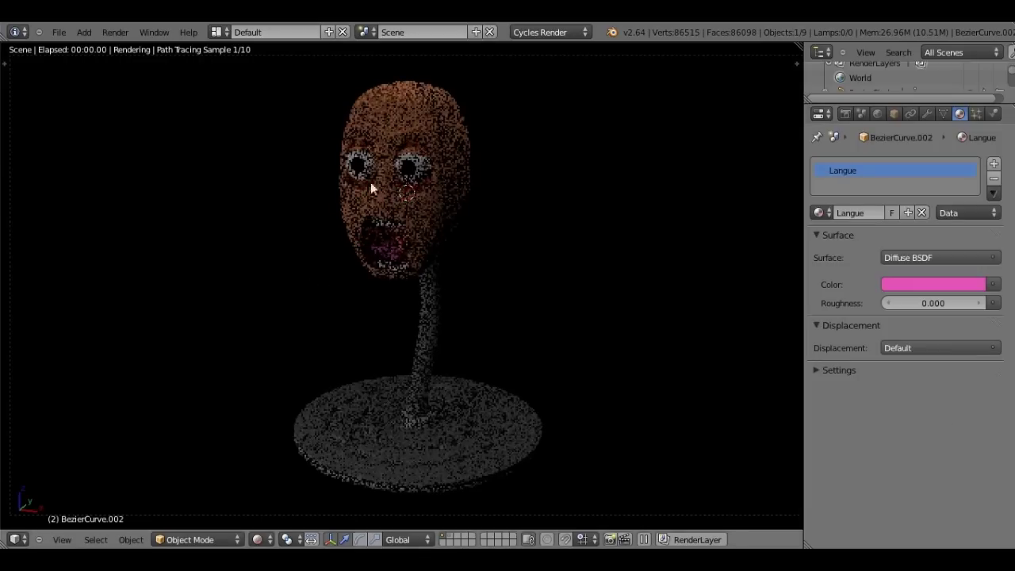
- Make the stand's Fer material a white Glossy BSDF with roughness 0.5
{"action": "right_click", "coordinate": [428, 328]}
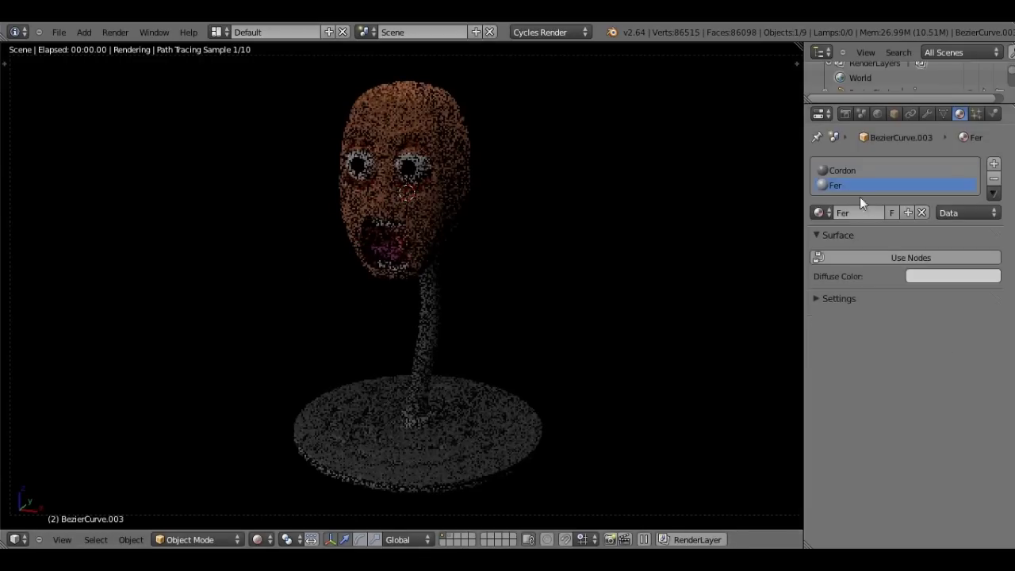
{"action": "left_click", "coordinate": [883, 259]}
{"action": "left_click", "coordinate": [907, 286]}
{"action": "left_click_drag", "start_coordinate": [975, 91], "coordinate": [975, 66]}
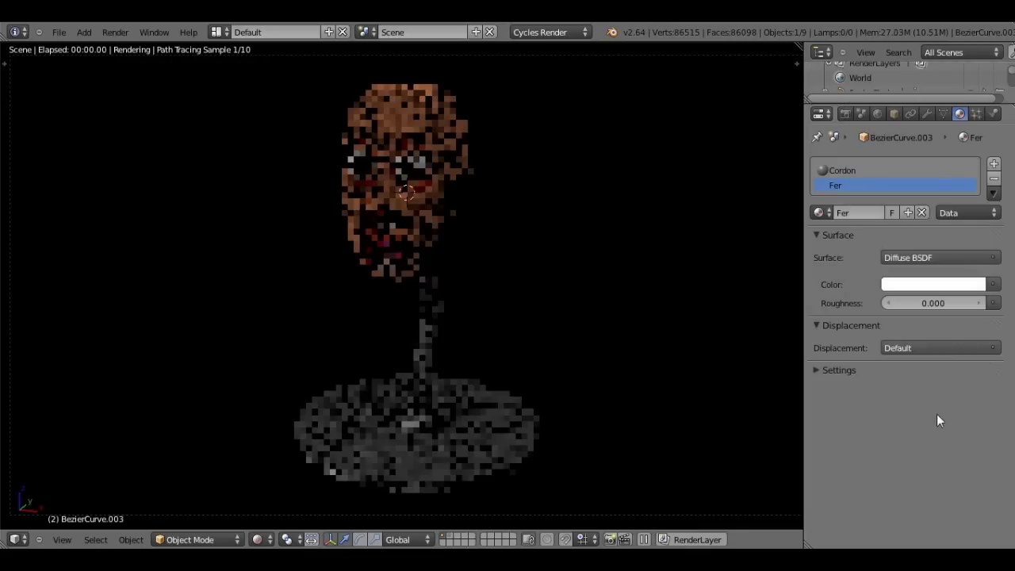
{"action": "left_click", "coordinate": [908, 258]}
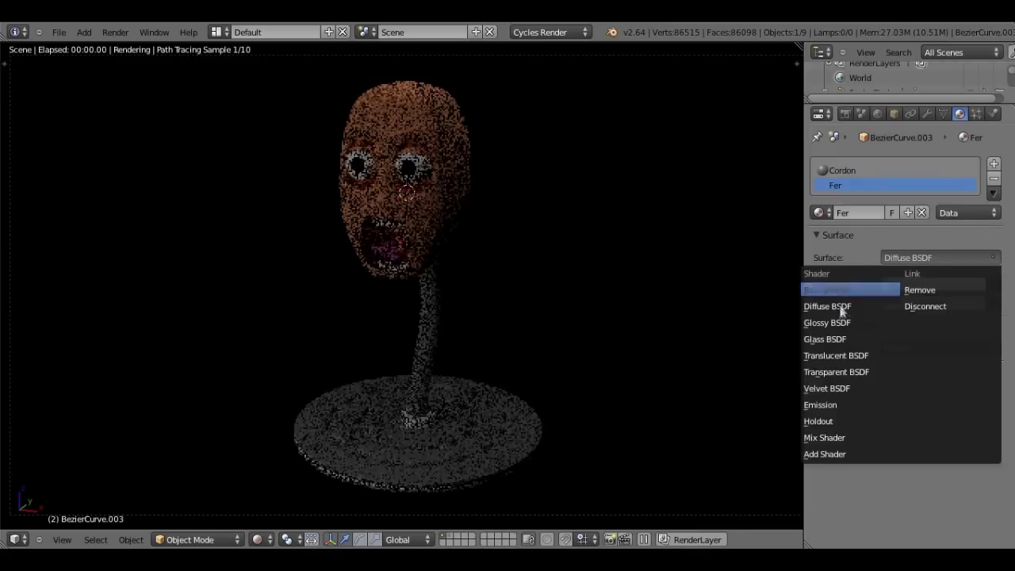
{"action": "left_click", "coordinate": [841, 323]}
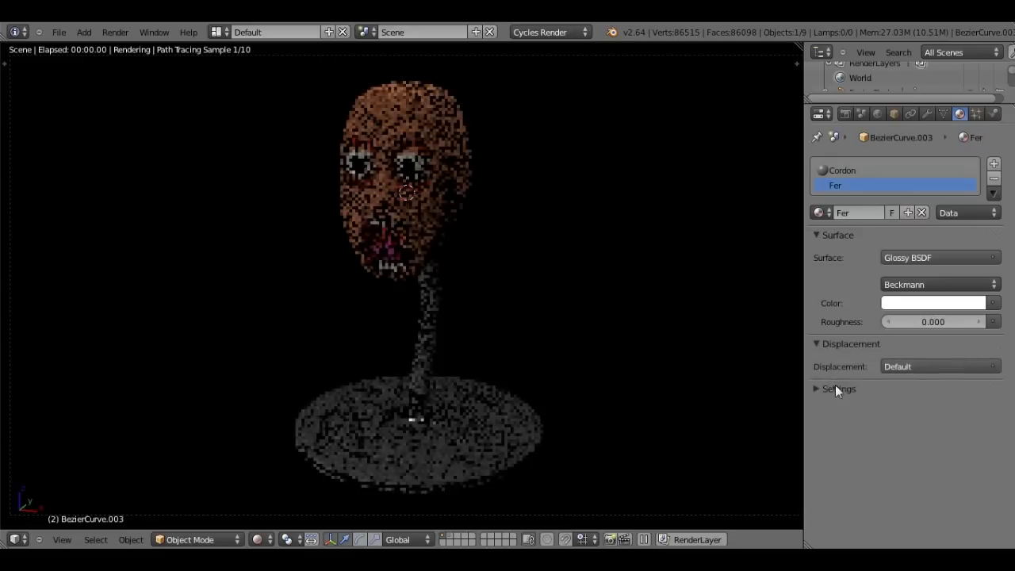
{"action": "left_click", "coordinate": [978, 322]}
{"action": "left_click", "coordinate": [978, 321]}
{"action": "left_click", "coordinate": [976, 324]}
{"action": "left_click", "coordinate": [977, 322]}
{"action": "left_click", "coordinate": [977, 322]}
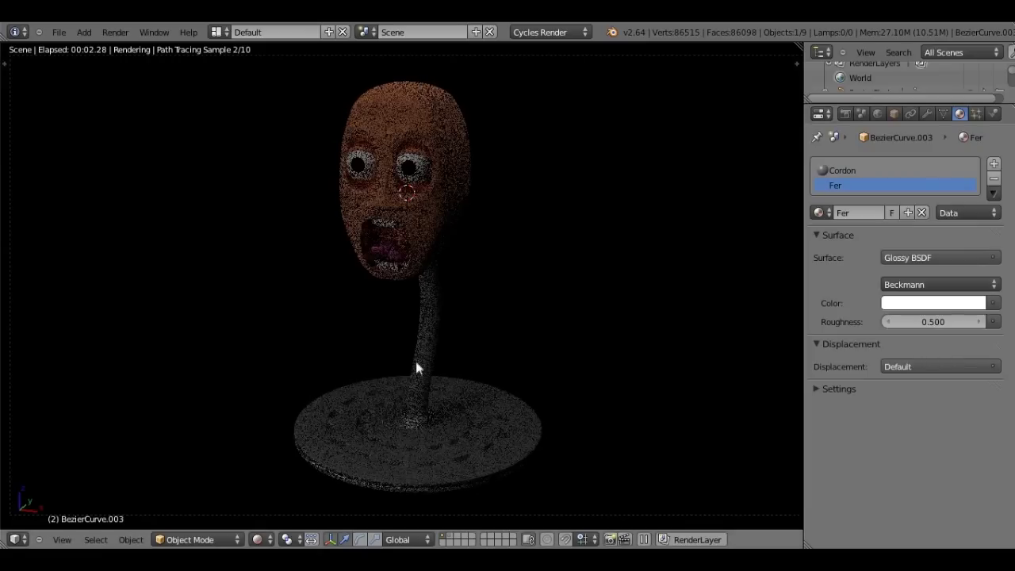
- Make the Cordon material a dark grey Glossy BSDF with roughness 0.5
{"action": "left_click", "coordinate": [826, 169]}
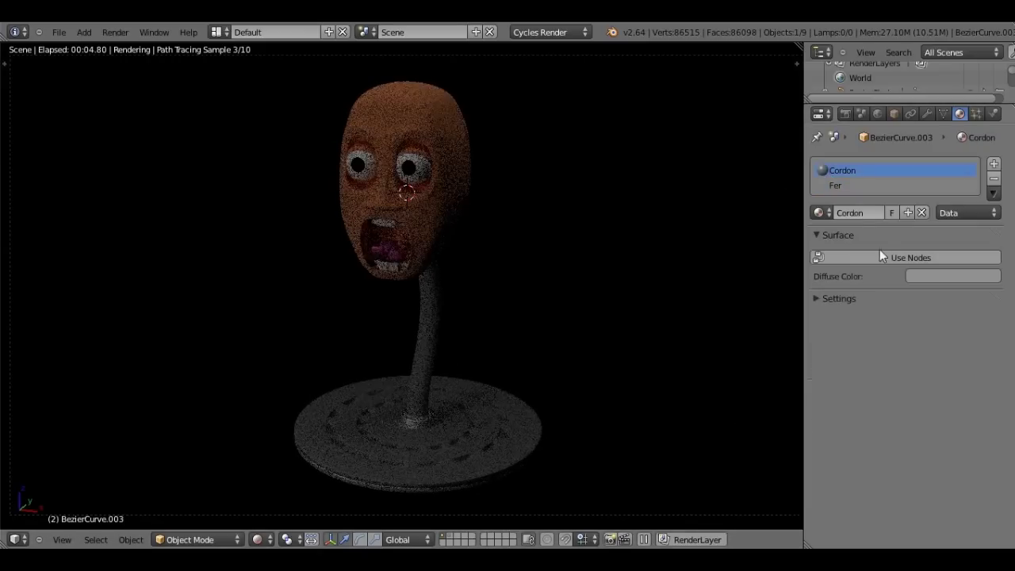
{"action": "left_click", "coordinate": [920, 257]}
{"action": "left_click", "coordinate": [931, 284]}
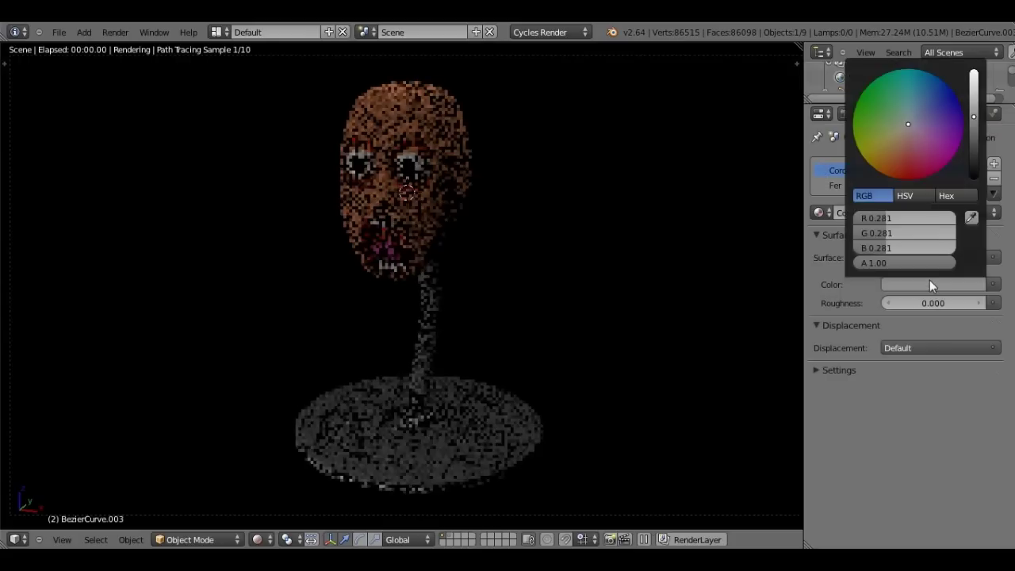
{"action": "left_click", "coordinate": [973, 149]}
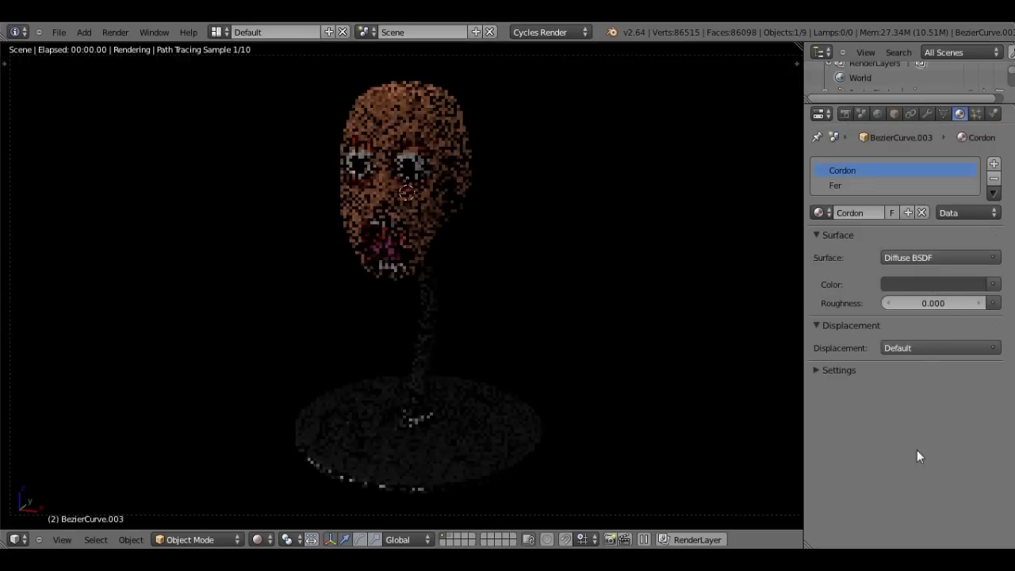
{"action": "left_click", "coordinate": [910, 258]}
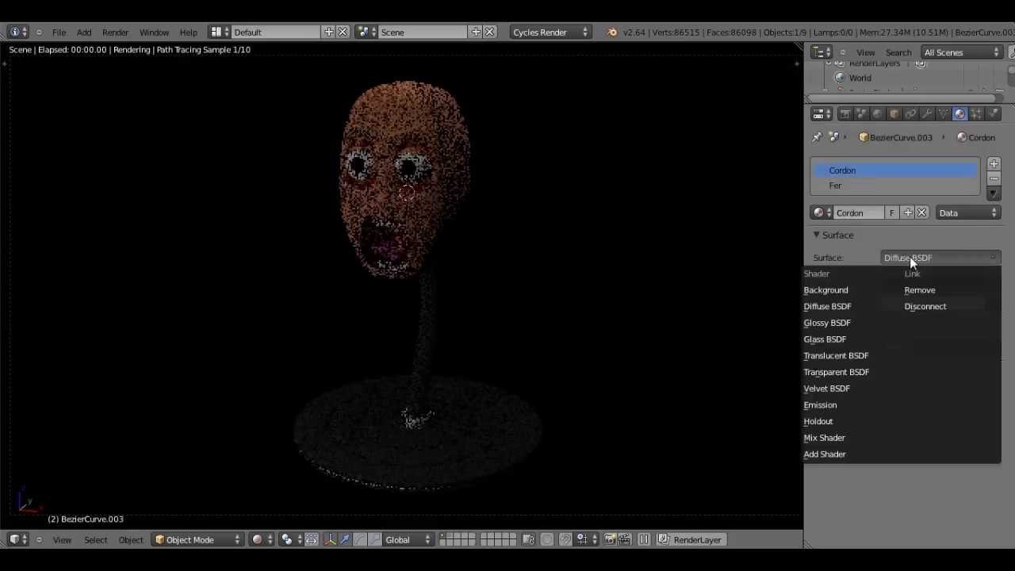
{"action": "left_click", "coordinate": [851, 316]}
{"action": "left_click", "coordinate": [981, 322]}
{"action": "left_click", "coordinate": [981, 321]}
{"action": "left_click", "coordinate": [980, 322]}
{"action": "left_click", "coordinate": [980, 322]}
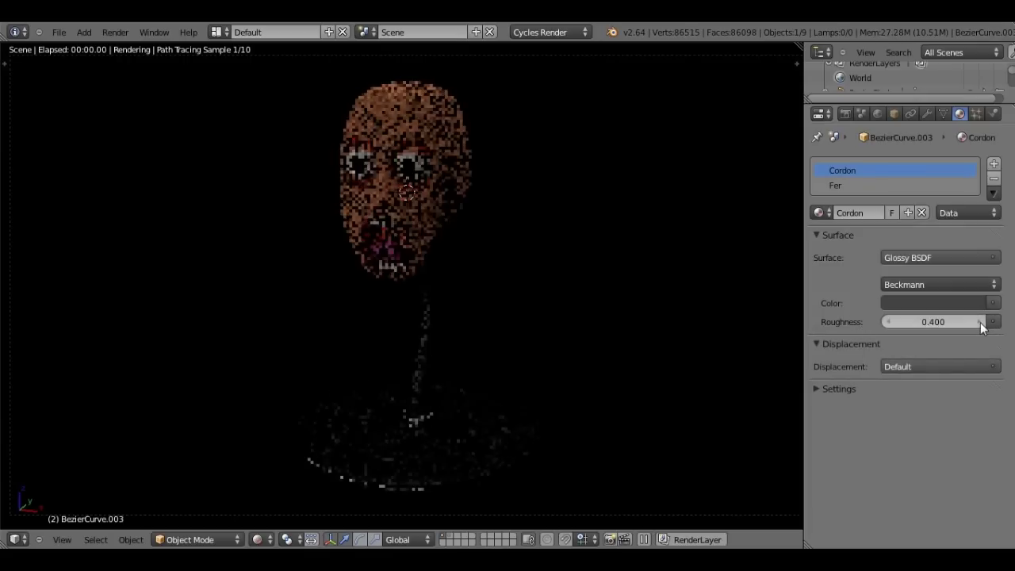
{"action": "left_click", "coordinate": [980, 322]}
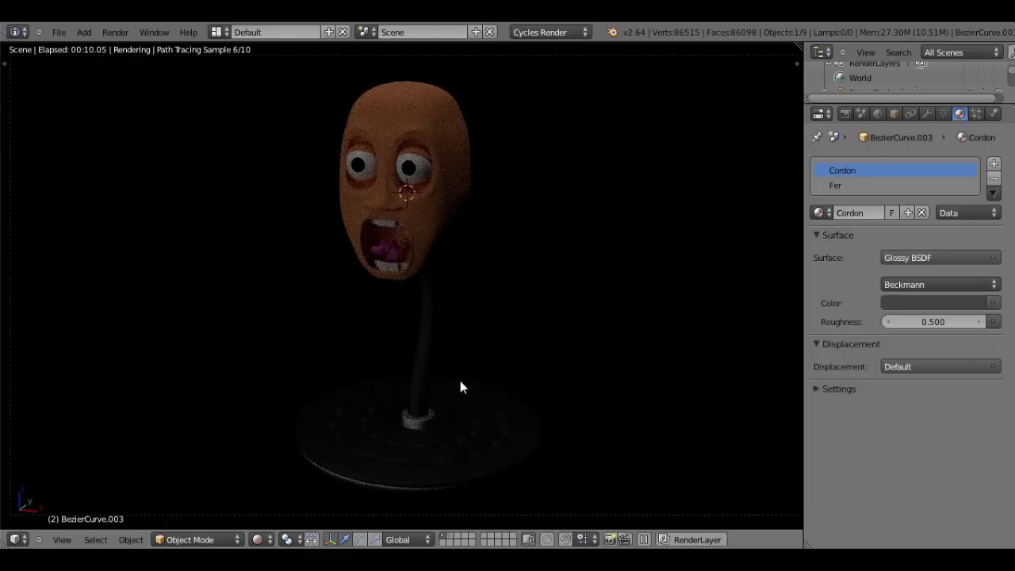
- Return to solid shading and a right-side orthographic view of the scene
{"action": "key", "text": "shift+z"}
{"action": "scroll", "coordinate": [410, 313], "scroll_direction": "down", "scroll_amount": 3}
{"action": "key", "text": "KP_5"}
{"action": "key", "text": "KP_8"}
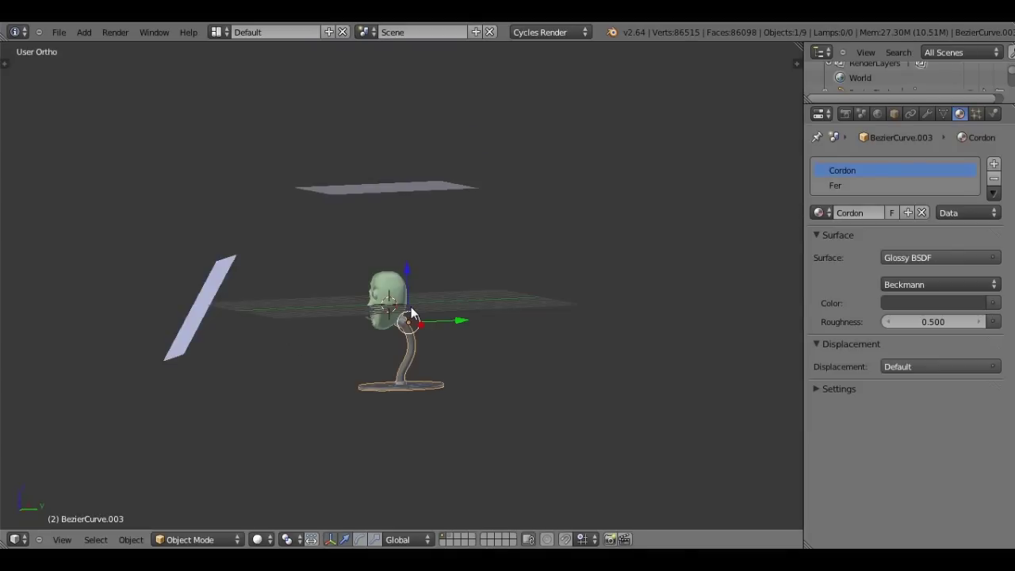
{"action": "key", "text": "KP_3"}
{"action": "key", "text": "shift+a"}
{"action": "mouse_move", "coordinate": [350, 210]}
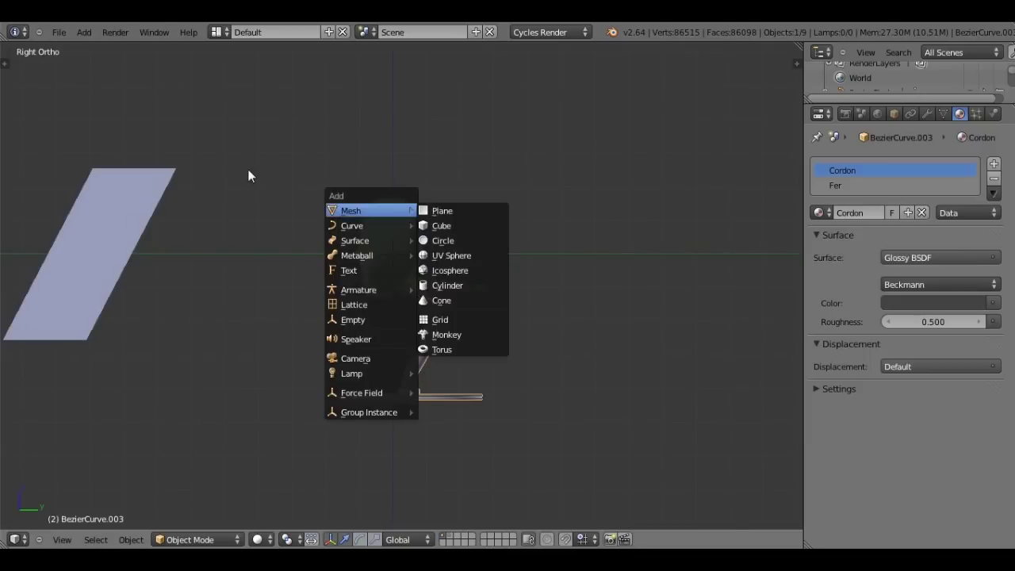
{"action": "key", "text": "ctrl+s"}
{"action": "left_click", "coordinate": [129, 192]}
- Add a mesh plane and move it down to the base of the stand
{"action": "key", "text": "shift+a"}
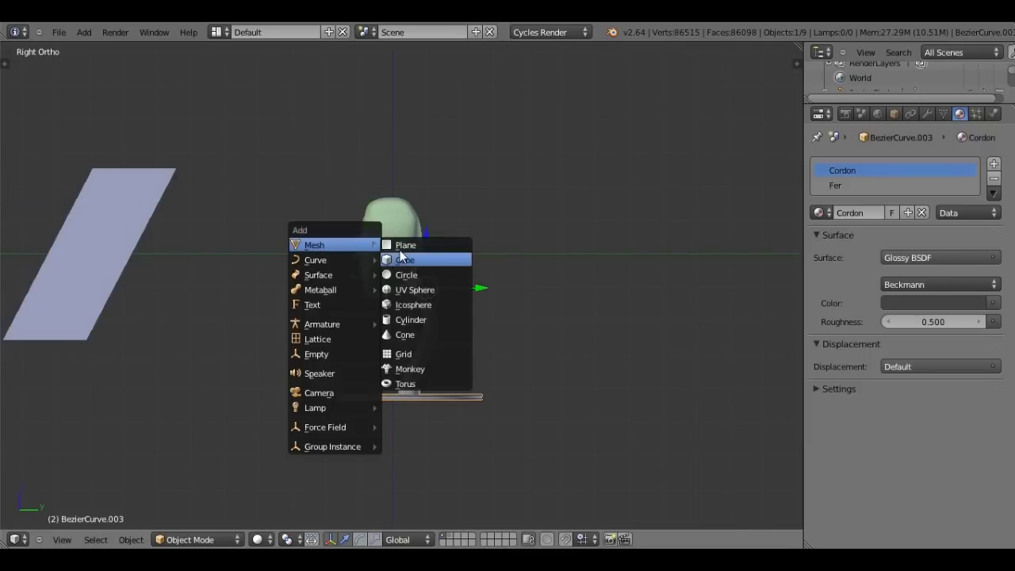
{"action": "left_click", "coordinate": [401, 252]}
{"action": "key", "text": "g"}
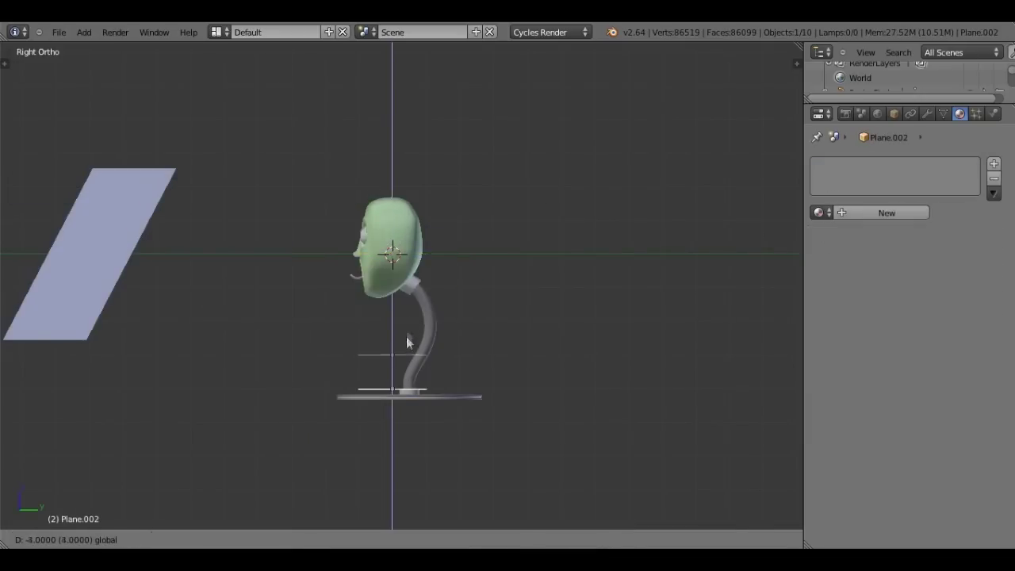
{"action": "left_click", "coordinate": [406, 347]}
{"action": "scroll", "coordinate": [403, 361], "scroll_direction": "up", "scroll_amount": 4}
{"action": "scroll", "coordinate": [402, 145], "scroll_direction": "up", "scroll_amount": 3}
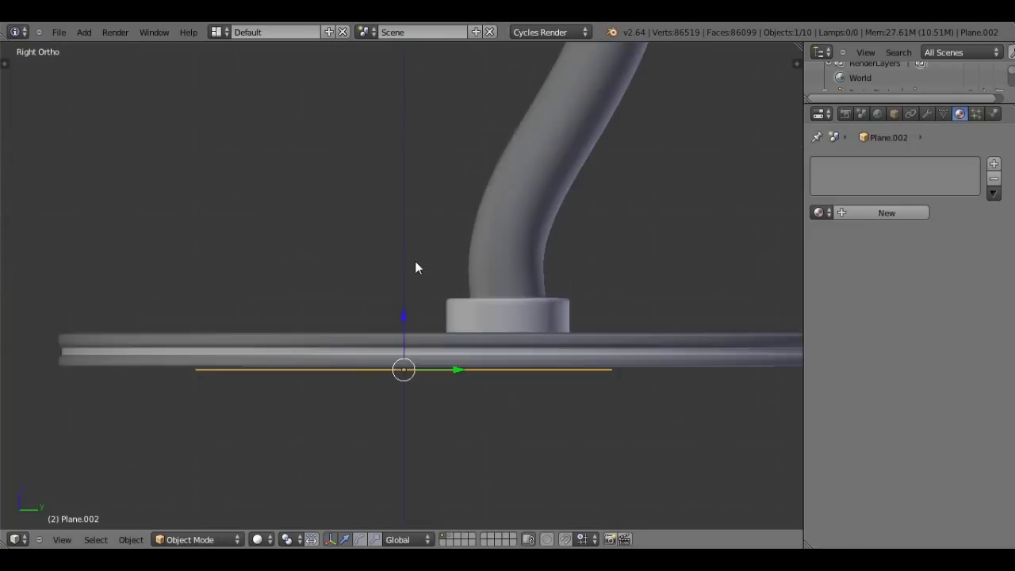
{"action": "scroll", "coordinate": [415, 265], "scroll_direction": "up", "scroll_amount": 3}
{"action": "scroll", "coordinate": [399, 141], "scroll_direction": "up", "scroll_amount": 3}
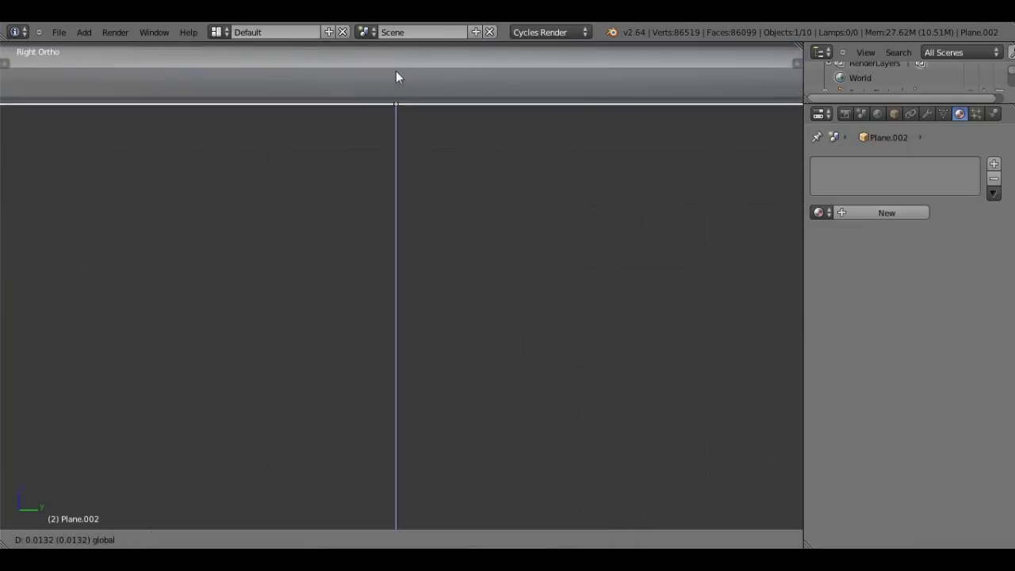
{"action": "scroll", "coordinate": [404, 111], "scroll_direction": "down", "scroll_amount": 6}
{"action": "scroll", "coordinate": [416, 167], "scroll_direction": "down", "scroll_amount": 5}
{"action": "scroll", "coordinate": [416, 175], "scroll_direction": "down", "scroll_amount": 3}
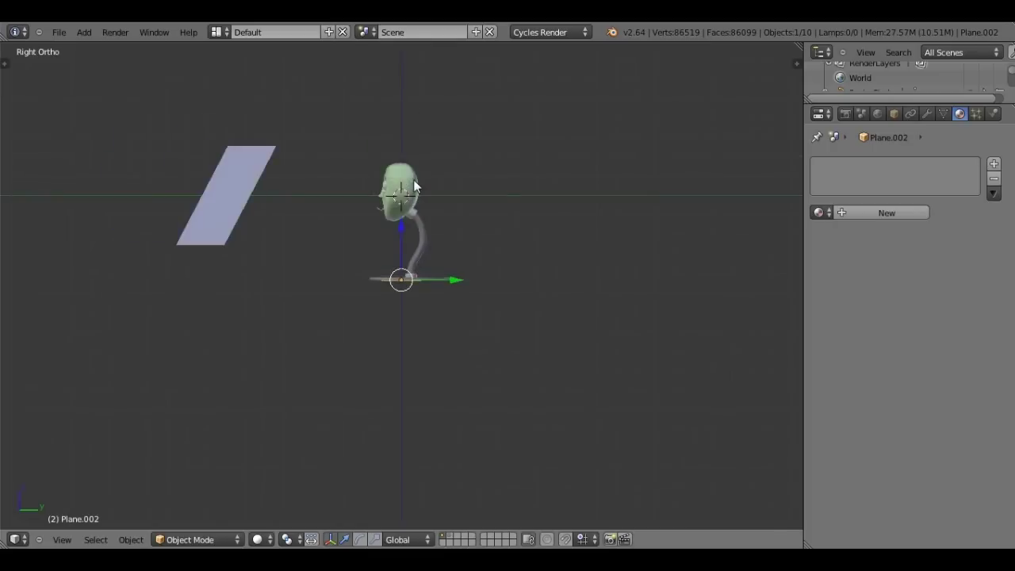
{"action": "middle_click_drag", "start_coordinate": [416, 175], "coordinate": [451, 283]}
{"action": "scroll", "coordinate": [449, 290], "scroll_direction": "down", "scroll_amount": 3}
- Scale the plane up into a wide floor and return to the right side view
{"action": "key", "text": "s"}
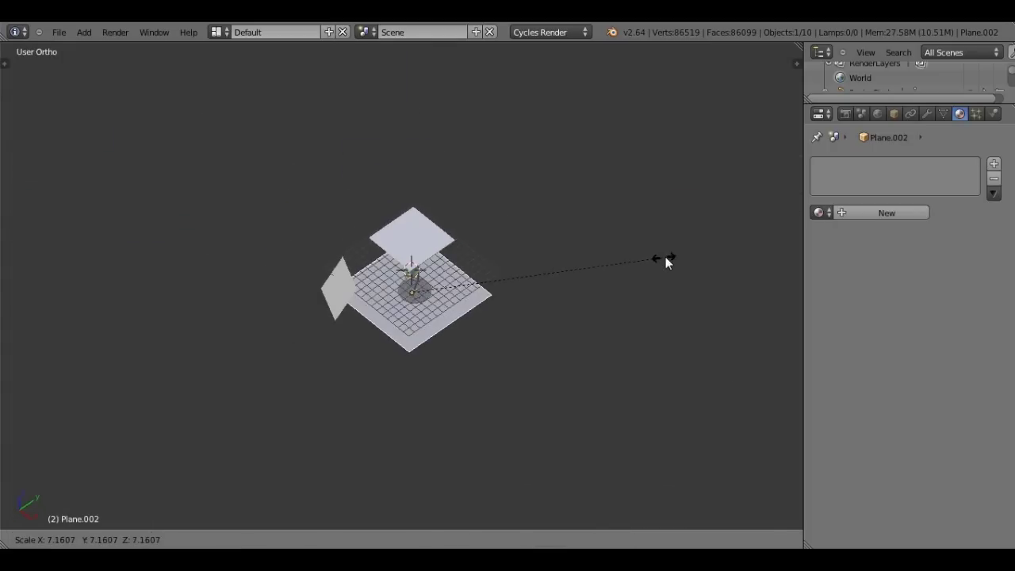
{"action": "left_click", "coordinate": [552, 285]}
{"action": "key", "text": "KP_3"}
- In Edit Mode, select the floor's back edge and extrude it twice
{"action": "key", "text": "Tab"}
{"action": "scroll", "coordinate": [555, 281], "scroll_direction": "up", "scroll_amount": 2}
{"action": "key", "text": "c"}
{"action": "left_click", "coordinate": [619, 274]}
{"action": "scroll", "coordinate": [571, 308], "scroll_direction": "down", "scroll_amount": 2}
{"action": "key", "text": "e"}
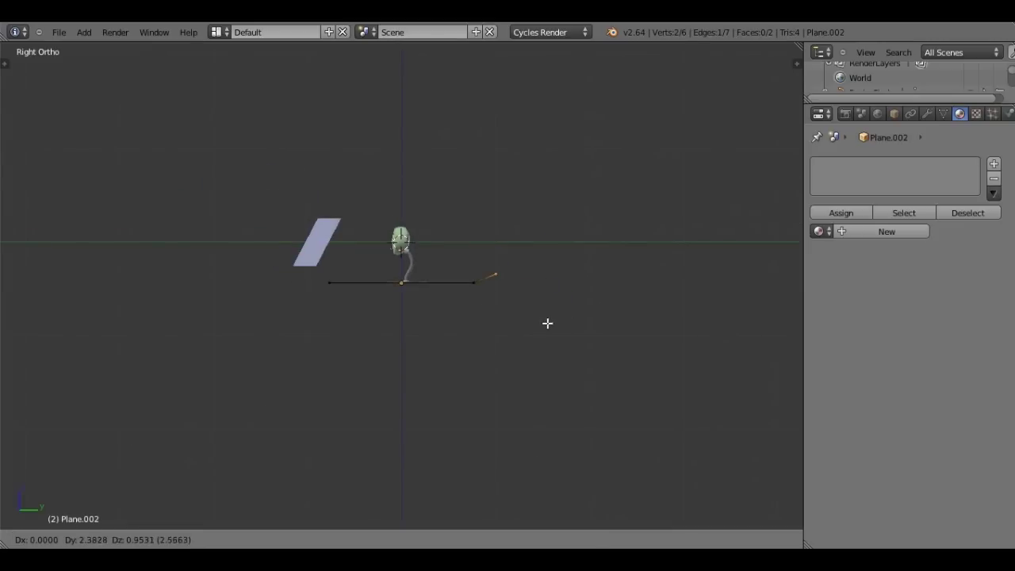
{"action": "left_click", "coordinate": [548, 322]}
{"action": "key", "text": "e"}
{"action": "left_click", "coordinate": [611, 261]}
- Move the end vertex and its neighbour to bend the extruded edge into a curve
{"action": "right_click", "coordinate": [507, 275]}
{"action": "key", "text": "g"}
{"action": "left_click", "coordinate": [517, 277]}
{"action": "key", "text": "c"}
{"action": "scroll", "coordinate": [515, 274], "scroll_direction": "down", "scroll_amount": 2}
{"action": "left_click", "coordinate": [515, 273]}
{"action": "right_click", "coordinate": [524, 274]}
{"action": "key", "text": "g"}
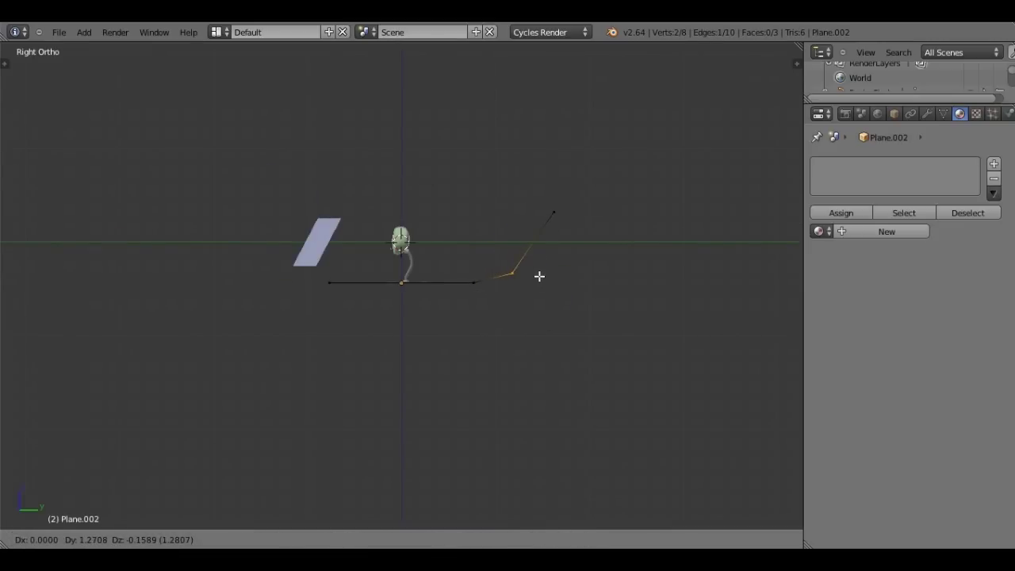
{"action": "left_click", "coordinate": [539, 276]}
- Lower the vertices at the curve's end
{"action": "key", "text": "a"}
{"action": "key", "text": "c"}
{"action": "left_click", "coordinate": [557, 222]}
{"action": "right_click", "coordinate": [558, 221]}
{"action": "key", "text": "g"}
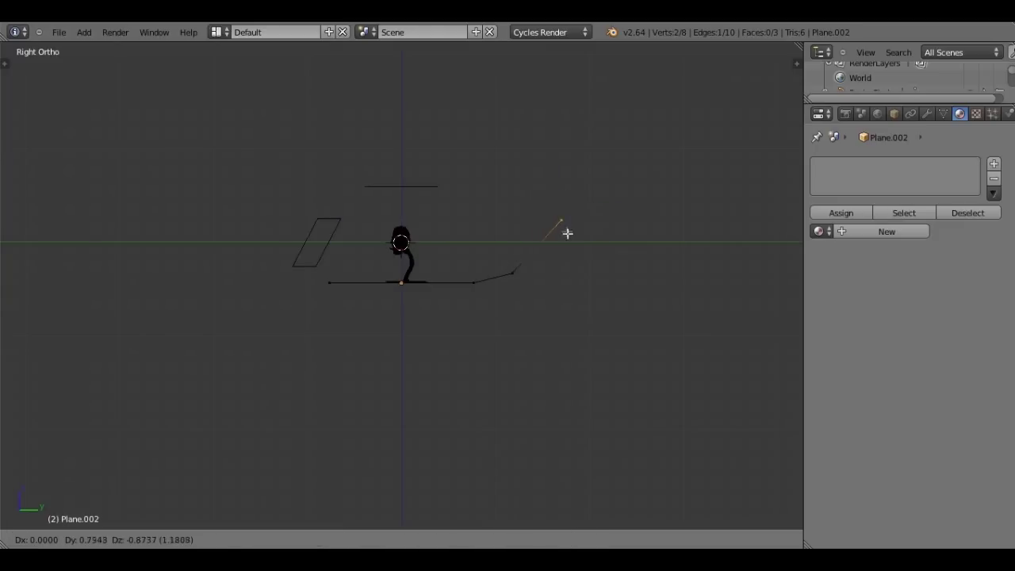
{"action": "left_click", "coordinate": [523, 287]}
- Extrude the end edge upward into the backdrop wall and return to Object Mode
{"action": "scroll", "coordinate": [521, 288], "scroll_direction": "down", "scroll_amount": 1}
{"action": "key", "text": "e"}
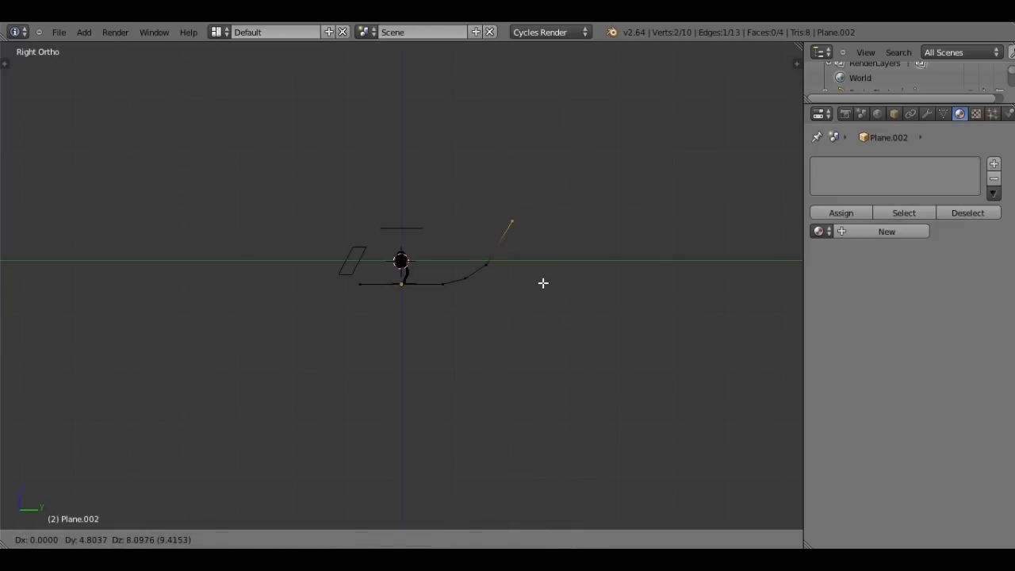
{"action": "left_click", "coordinate": [565, 208]}
{"action": "key", "text": "Tab"}
{"action": "mouse_move", "coordinate": [565, 207]}
{"action": "middle_mouse_down"}
{"action": "mouse_move", "coordinate": [548, 269]}
{"action": "mouse_move", "coordinate": [555, 246]}
{"action": "middle_mouse_up"}
{"action": "left_click", "coordinate": [922, 115]}
{"action": "left_click", "coordinate": [925, 113]}
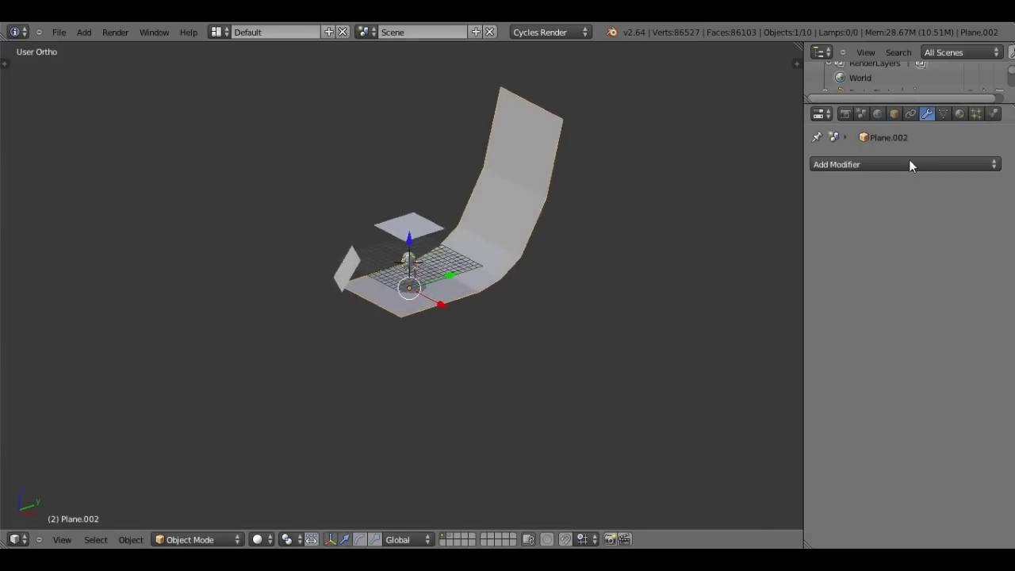
- Add a Subdivision Surface modifier to the backdrop with viewport level 2
{"action": "left_click", "coordinate": [909, 162]}
{"action": "left_click", "coordinate": [689, 406]}
{"action": "left_click", "coordinate": [896, 267]}
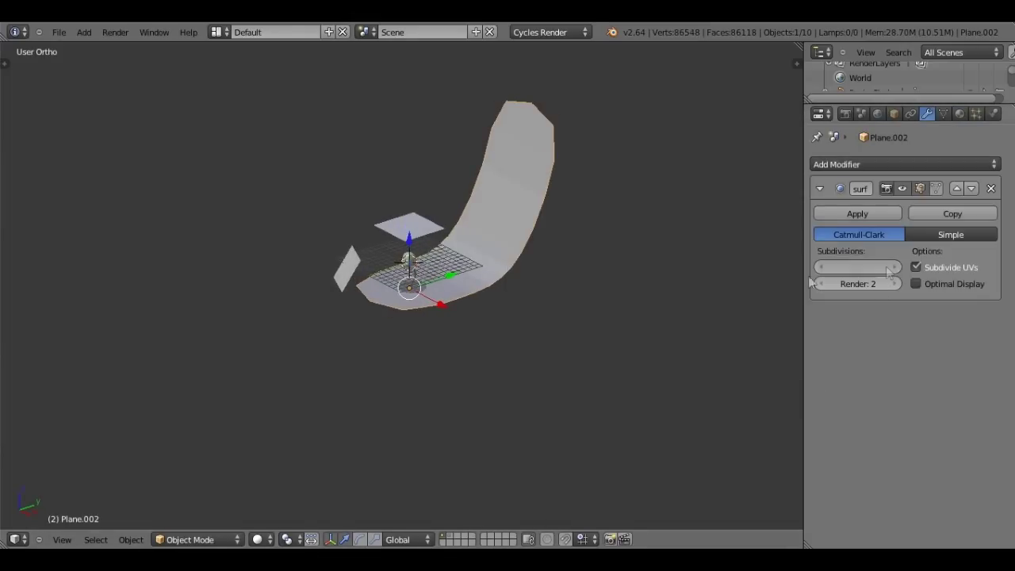
{"action": "scroll", "coordinate": [521, 306], "scroll_direction": "up", "scroll_amount": 2}
- Add an edge loop across the backdrop mesh with Ctrl+R
{"action": "key", "text": "Tab"}
{"action": "scroll", "coordinate": [522, 306], "scroll_direction": "up", "scroll_amount": 2}
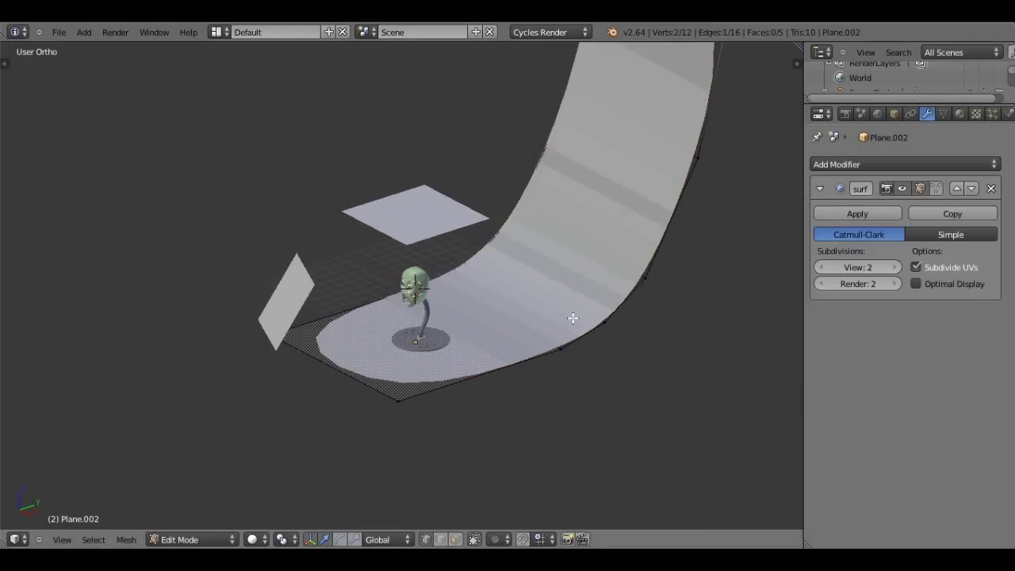
{"action": "key", "text": "a"}
{"action": "key", "text": "s"}
{"action": "key", "text": "x"}
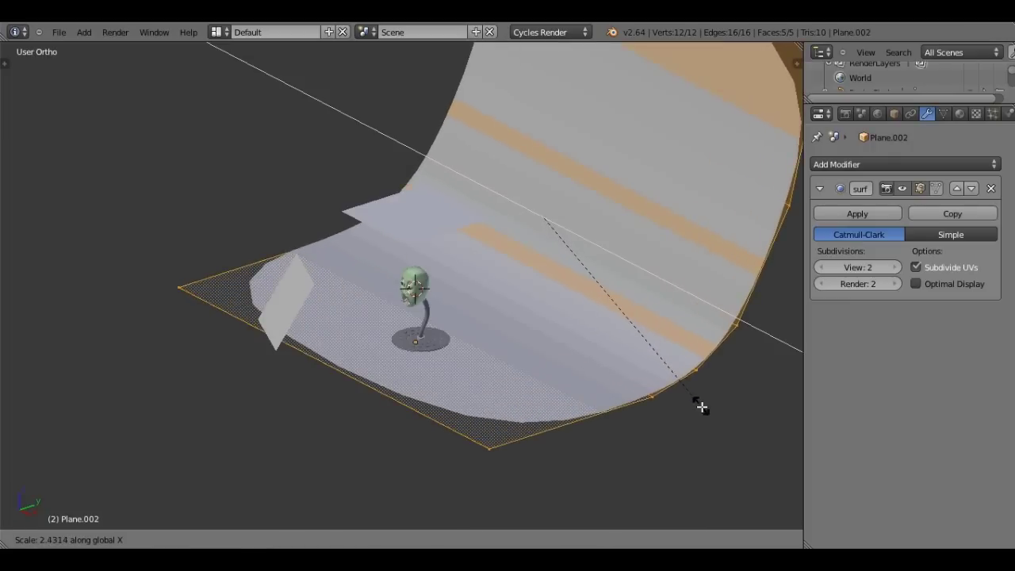
{"action": "left_click", "coordinate": [697, 400]}
{"action": "key", "text": "ctrl+z"}
{"action": "key", "text": "a"}
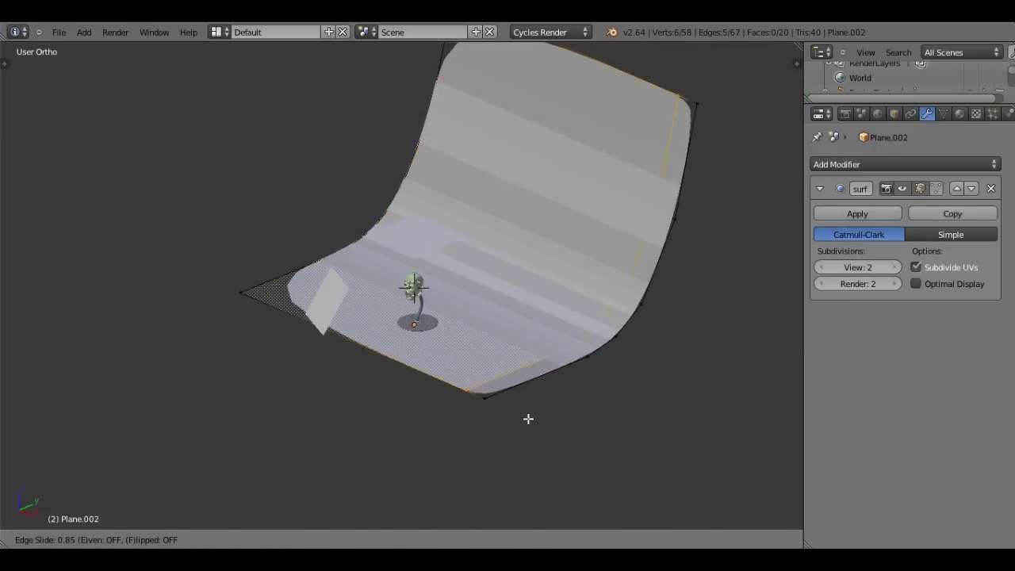
{"action": "key", "text": "ctrl+r"}
{"action": "left_click", "coordinate": [423, 353]}
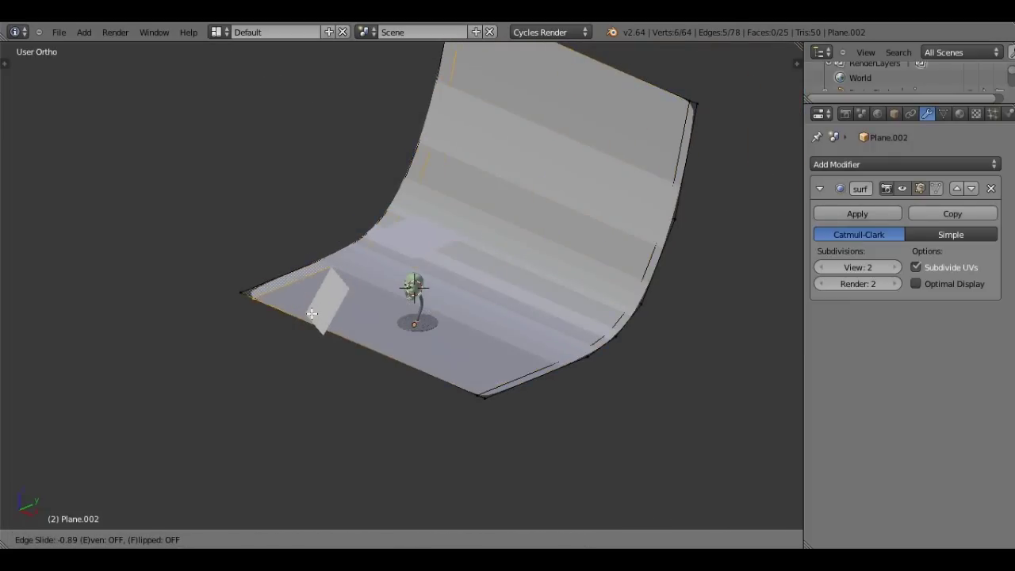
{"action": "left_click", "coordinate": [322, 315]}
{"action": "key", "text": "Tab"}
- Apply smooth shading to the backdrop
{"action": "middle_click_drag", "start_coordinate": [321, 316], "coordinate": [98, 296]}
{"action": "key", "text": "t"}
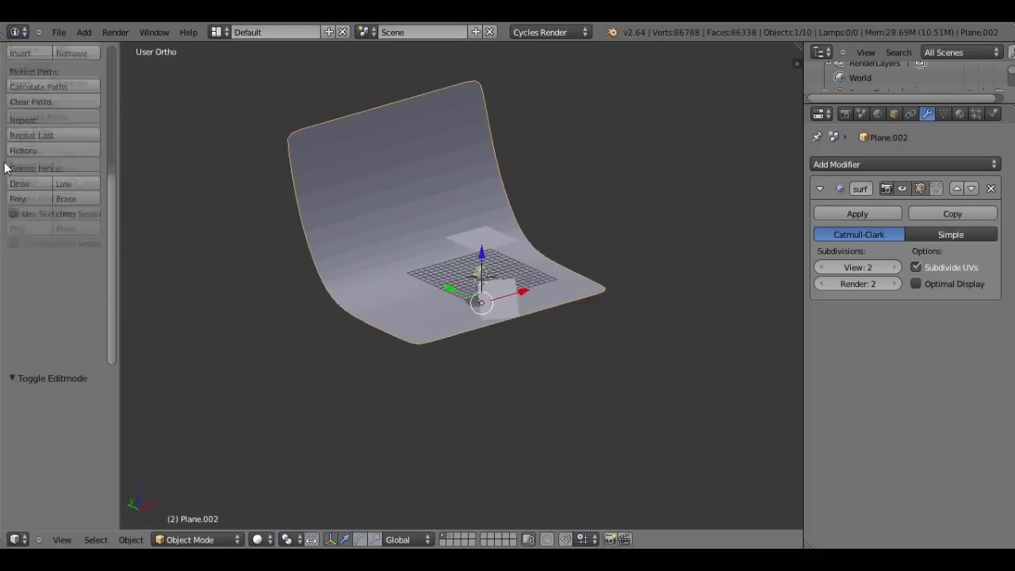
{"action": "left_click", "coordinate": [31, 236]}
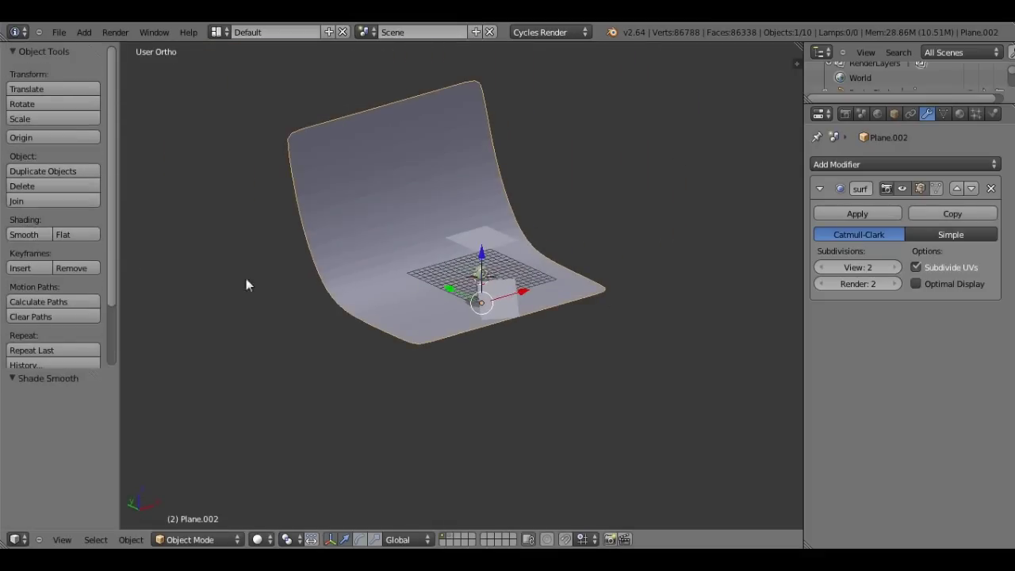
{"action": "key", "text": "t"}
{"action": "middle_click_drag", "start_coordinate": [246, 279], "coordinate": [349, 301]}
- View the scene through the camera and save the file
{"action": "key", "text": "KP_0"}
{"action": "scroll", "coordinate": [398, 287], "scroll_direction": "up", "scroll_amount": 3}
{"action": "scroll", "coordinate": [415, 292], "scroll_direction": "down", "scroll_amount": 3}
{"action": "scroll", "coordinate": [415, 293], "scroll_direction": "up", "scroll_amount": 2}
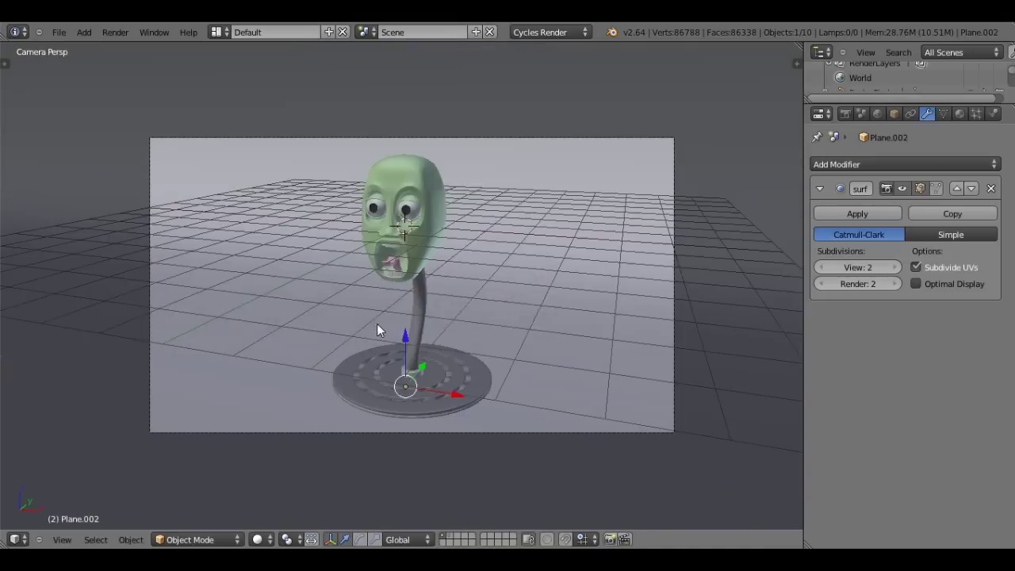
{"action": "key", "text": "ctrl+s"}
{"action": "left_click", "coordinate": [377, 323]}
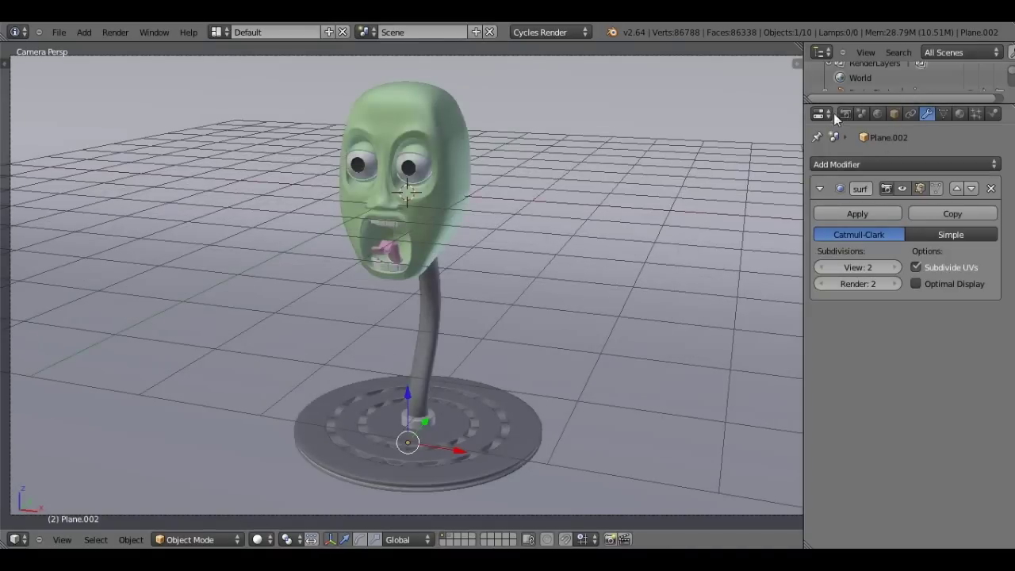
{"action": "left_click", "coordinate": [845, 114]}
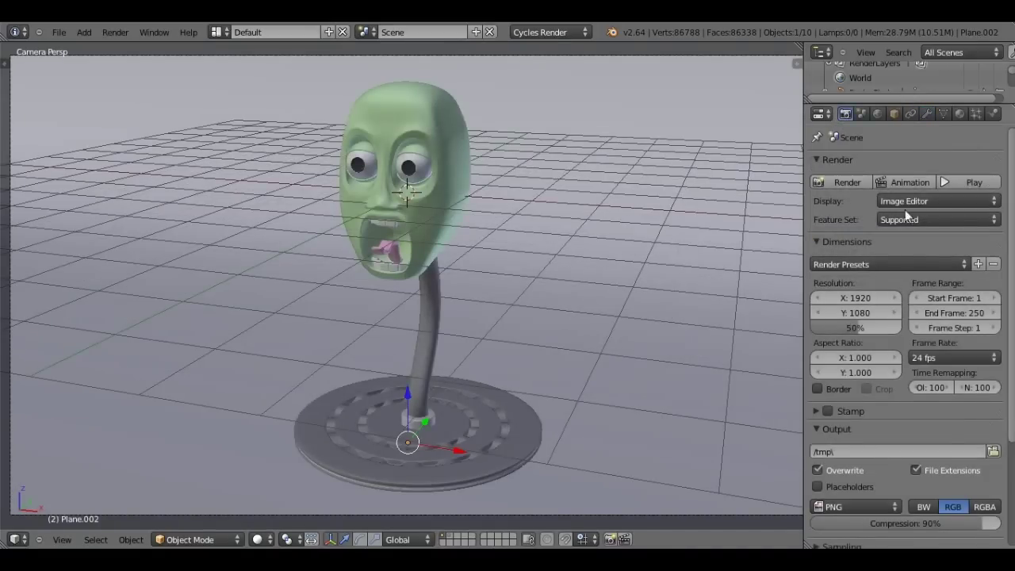
- Set the compute device to OpenCL on the GeForce 310M, then switch the area back to 3D View
{"action": "scroll", "coordinate": [926, 290], "scroll_direction": "down", "scroll_amount": 4}
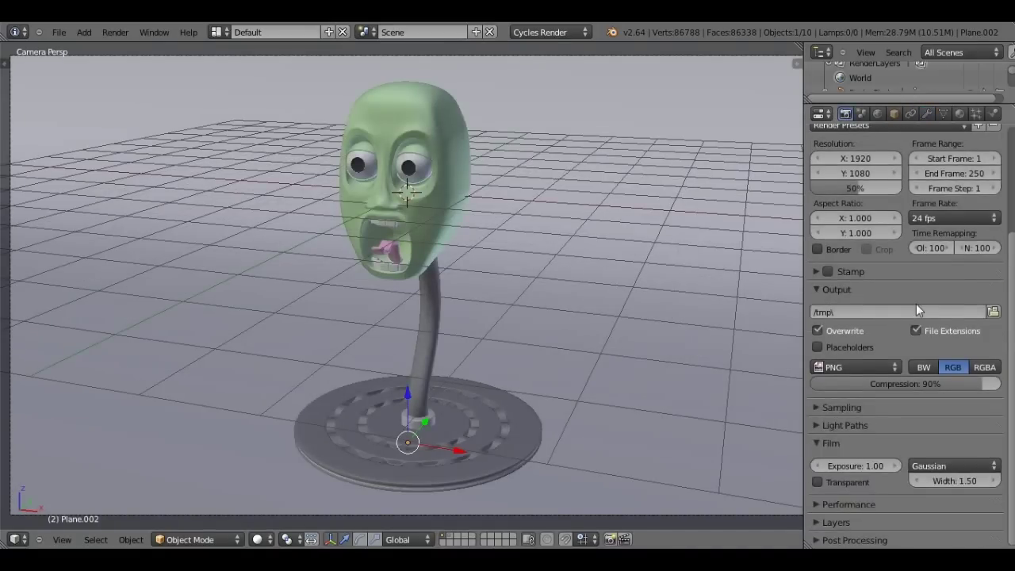
{"action": "left_click", "coordinate": [14, 540]}
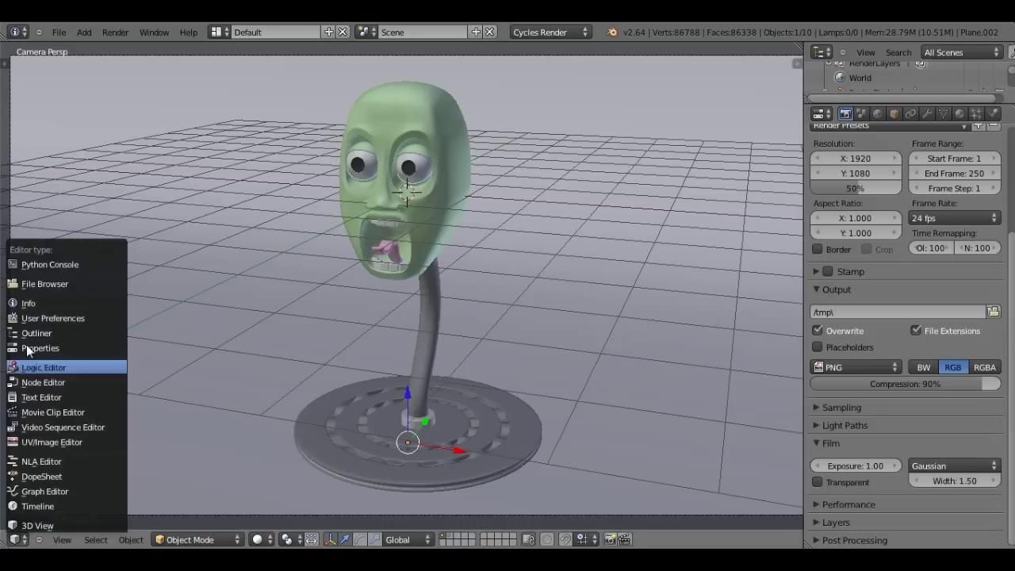
{"action": "left_click", "coordinate": [23, 540]}
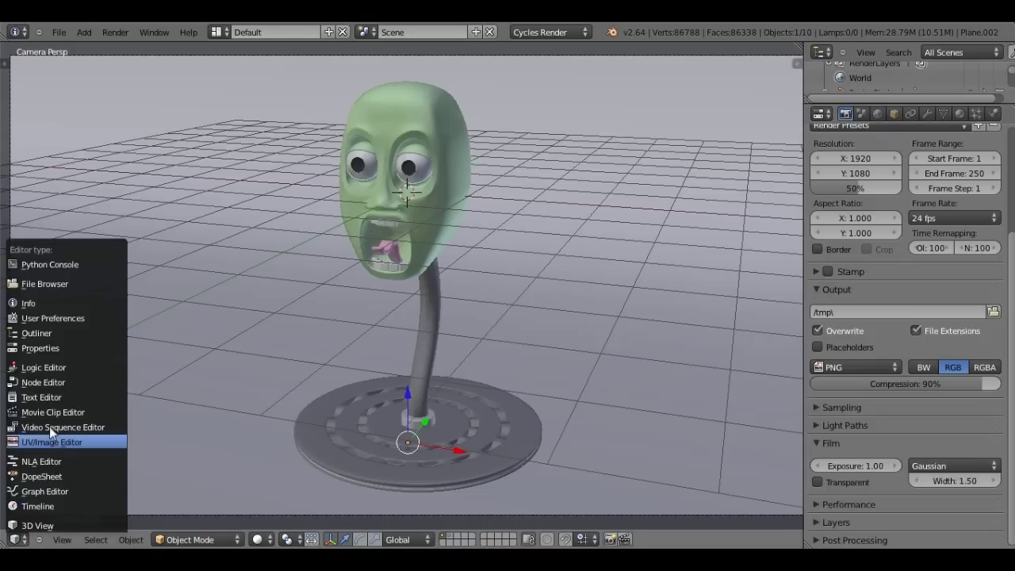
{"action": "left_click", "coordinate": [31, 318]}
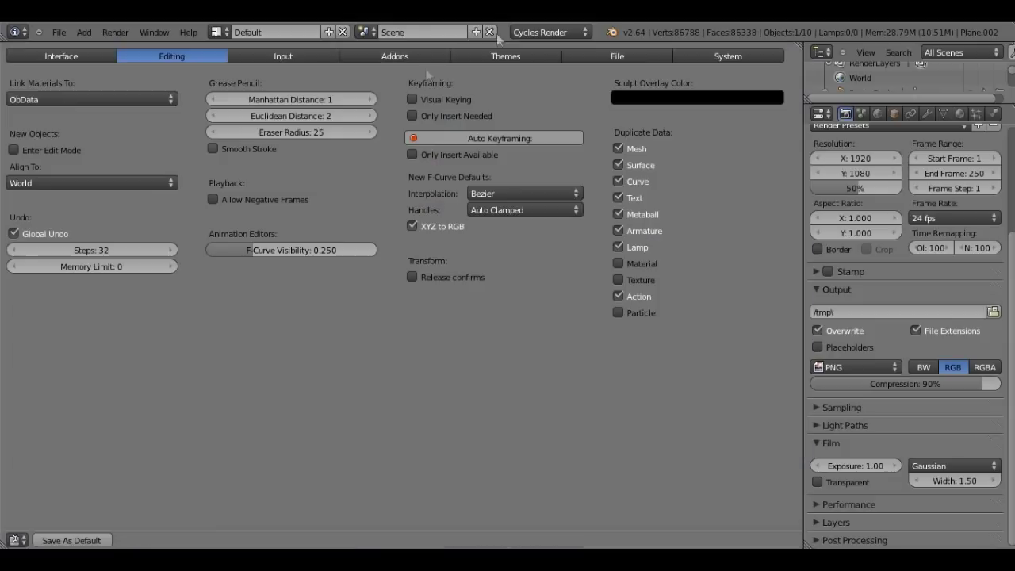
{"action": "left_click", "coordinate": [708, 57]}
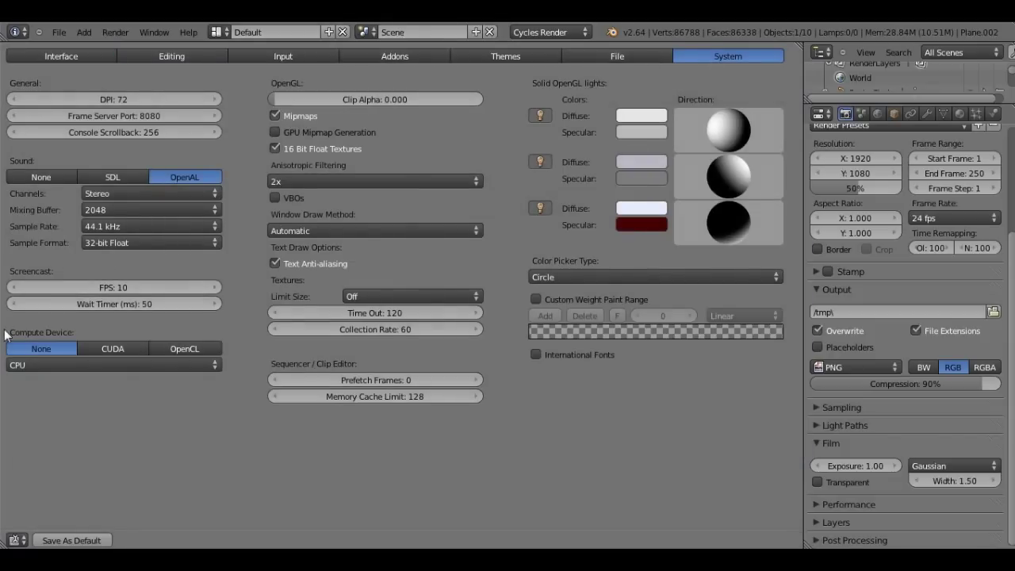
{"action": "left_click", "coordinate": [124, 355]}
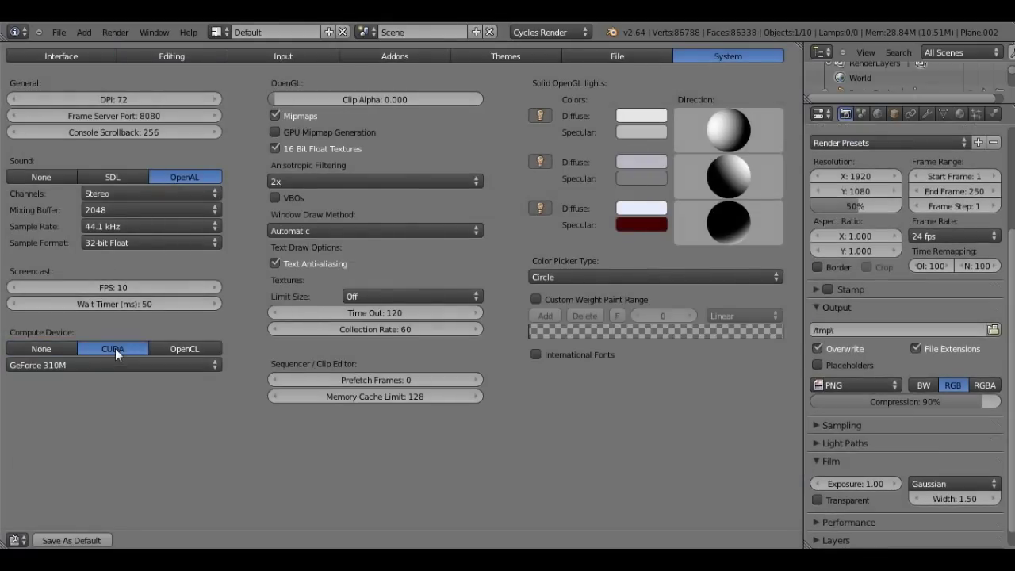
{"action": "left_click", "coordinate": [103, 365]}
{"action": "left_click", "coordinate": [101, 352]}
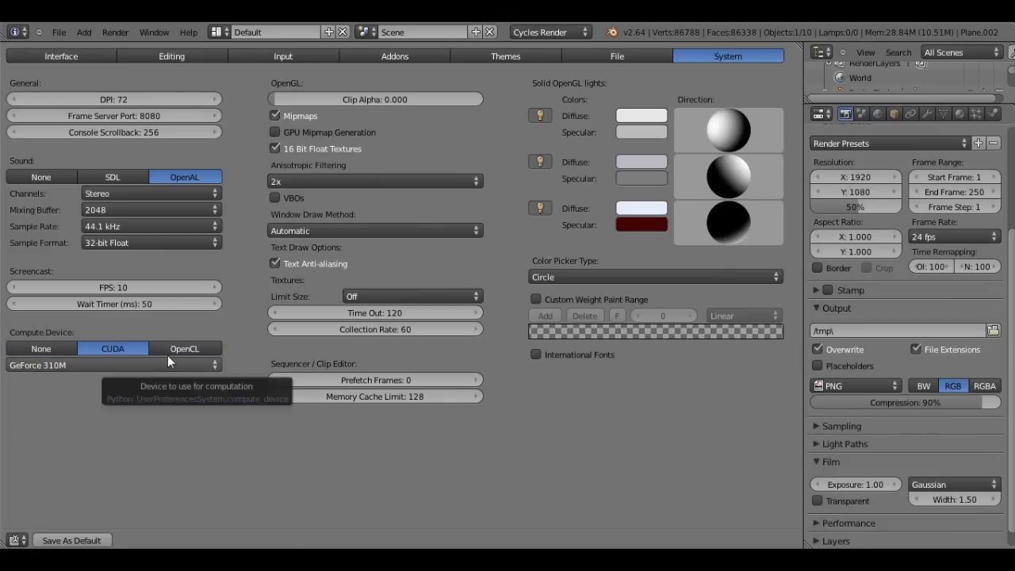
{"action": "left_click", "coordinate": [184, 349]}
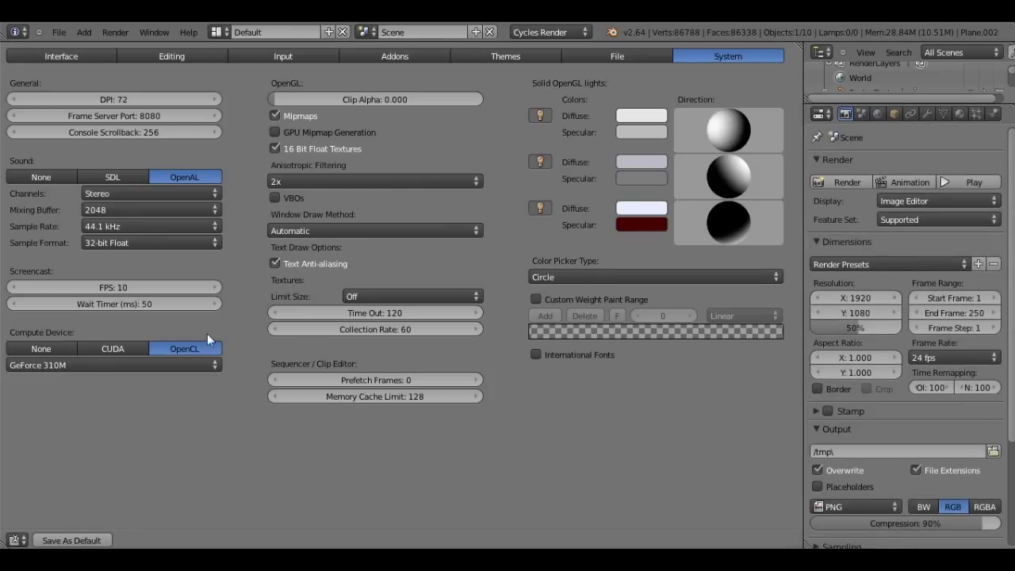
{"action": "left_click", "coordinate": [16, 541]}
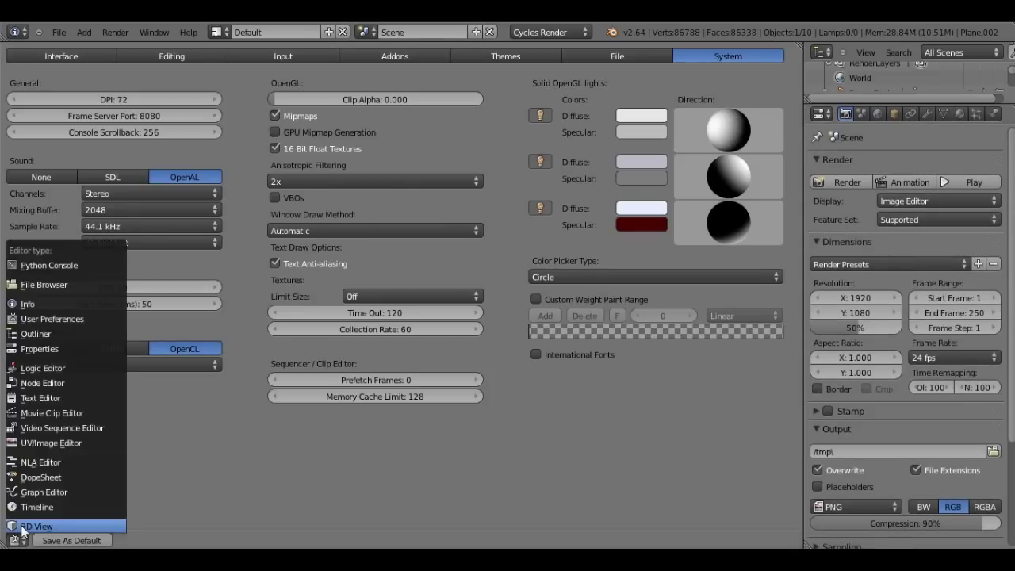
{"action": "left_click", "coordinate": [22, 526]}
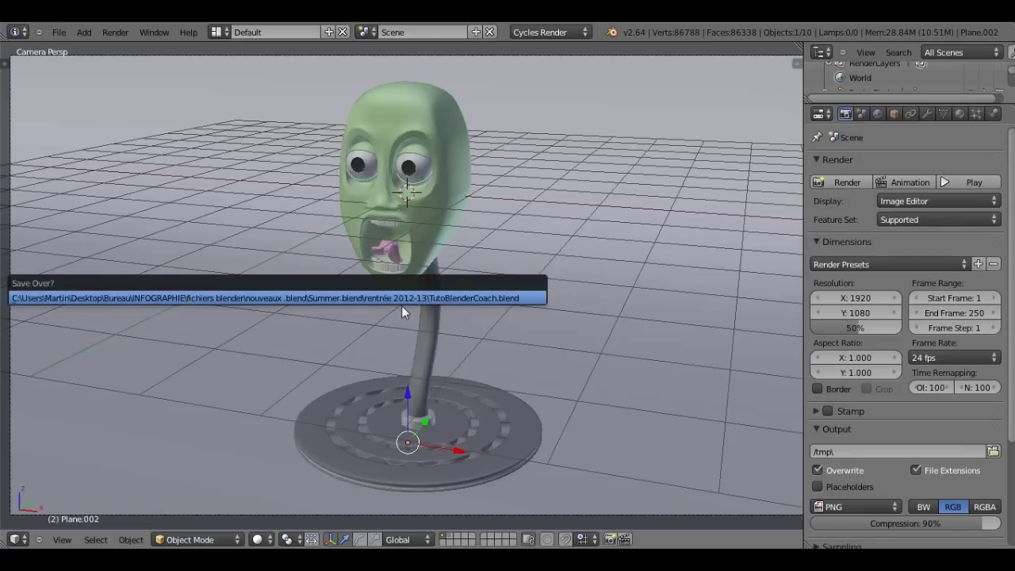
- Make a test Cycles render of the green head, close it, and bring up the Viewport Shading menu
{"action": "key", "text": "F12"}
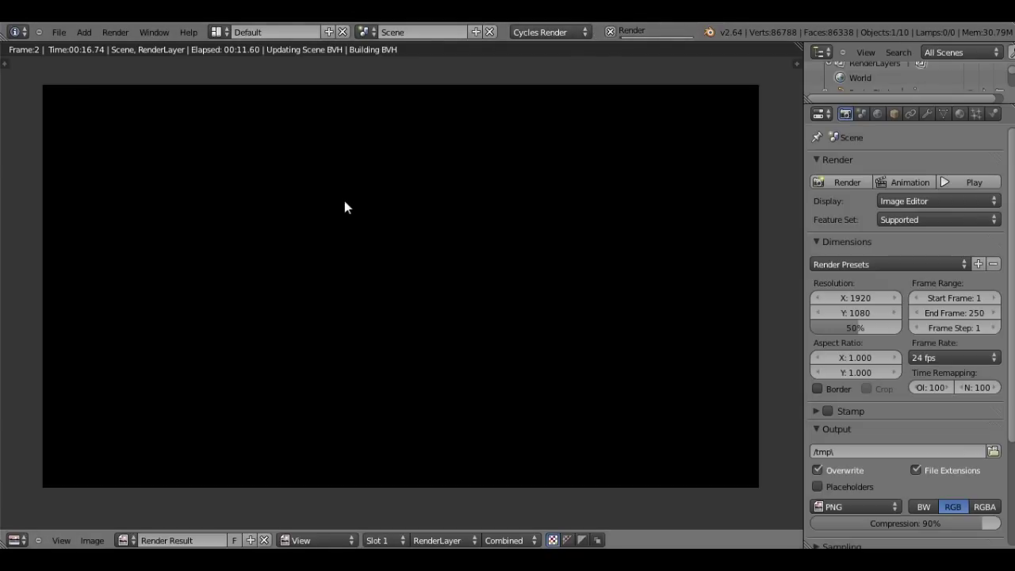
{"action": "key", "text": "Escape"}
{"action": "left_click", "coordinate": [257, 539]}
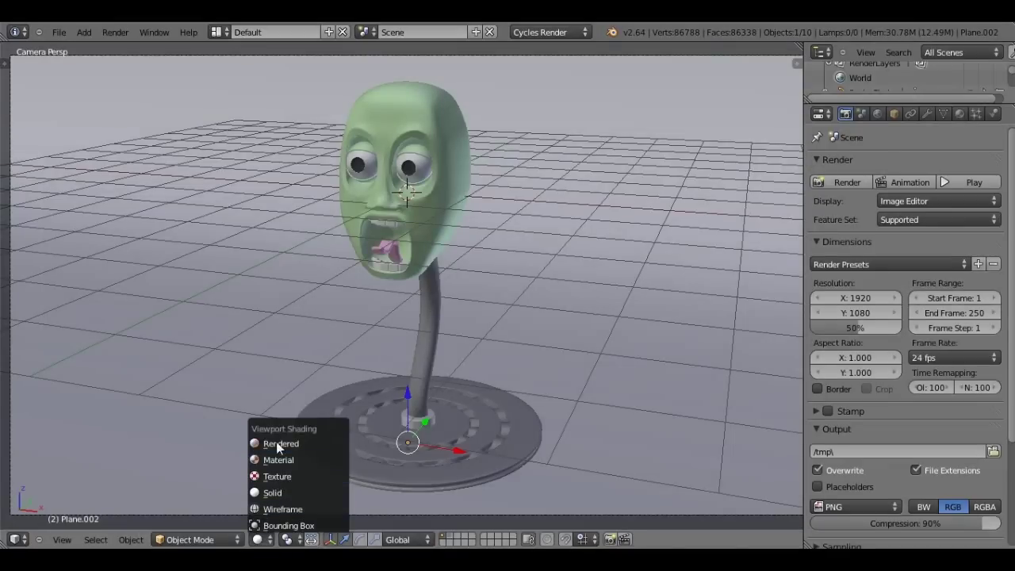
- Switch the viewport to Rendered shading, keeping the Supported feature set
{"action": "left_click", "coordinate": [276, 442]}
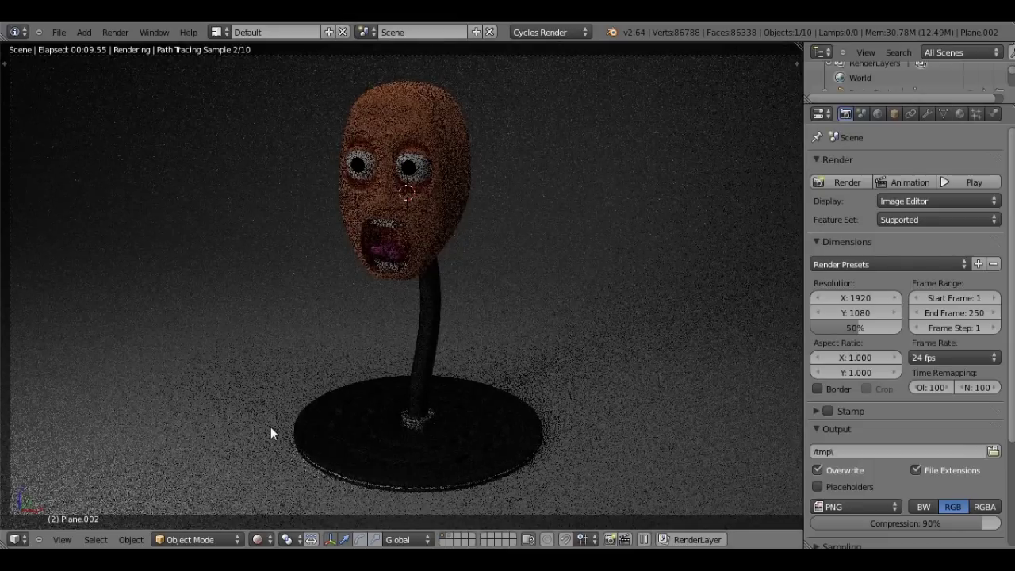
{"action": "left_click", "coordinate": [910, 222]}
{"action": "left_click", "coordinate": [939, 219]}
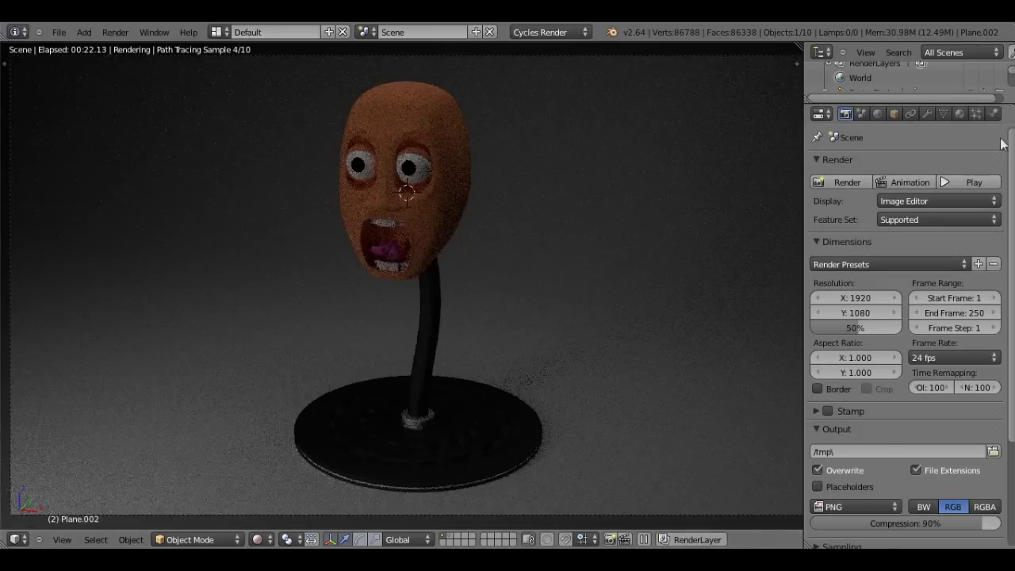
- Add a new material to Plane.002 and try pink, blue and green before moving toward yellow-green
{"action": "left_click", "coordinate": [960, 113]}
{"action": "left_click", "coordinate": [892, 213]}
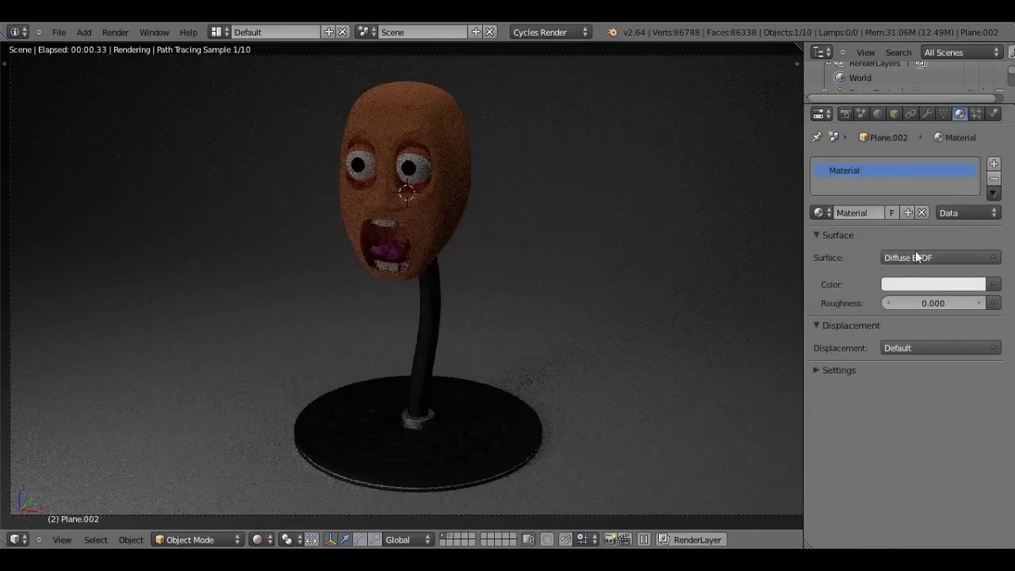
{"action": "left_click", "coordinate": [916, 284]}
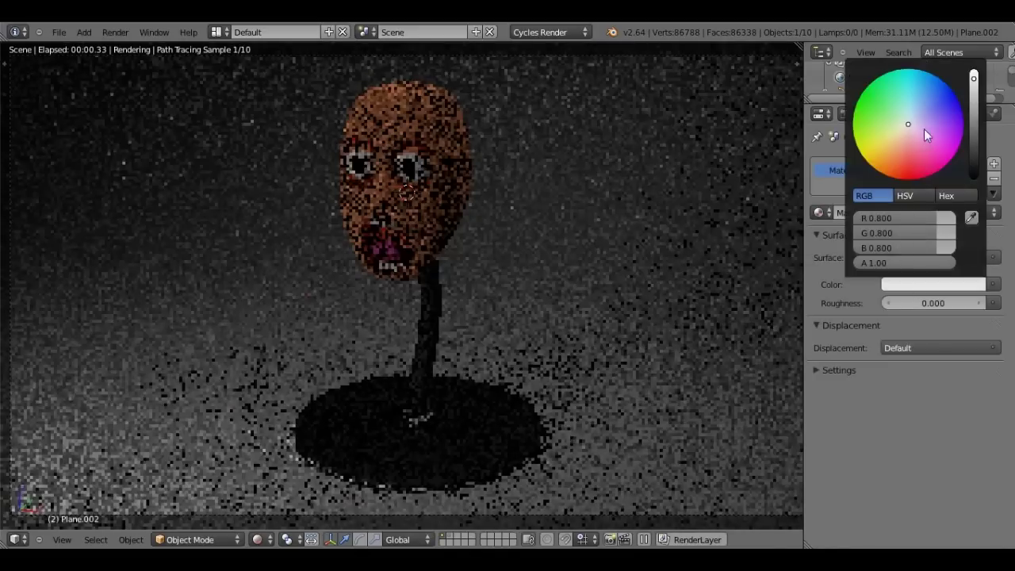
{"action": "left_click", "coordinate": [915, 150]}
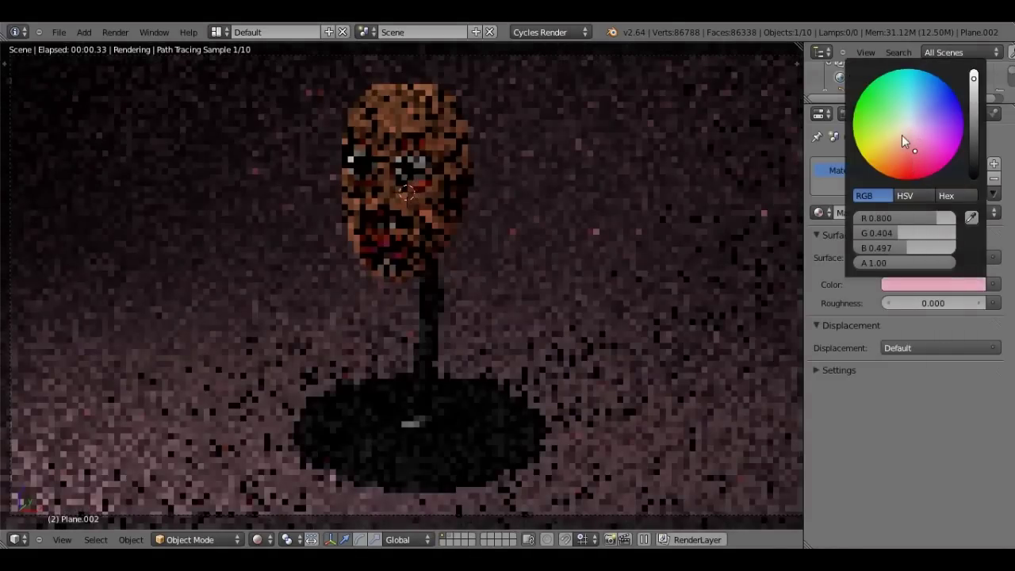
{"action": "left_click", "coordinate": [913, 99]}
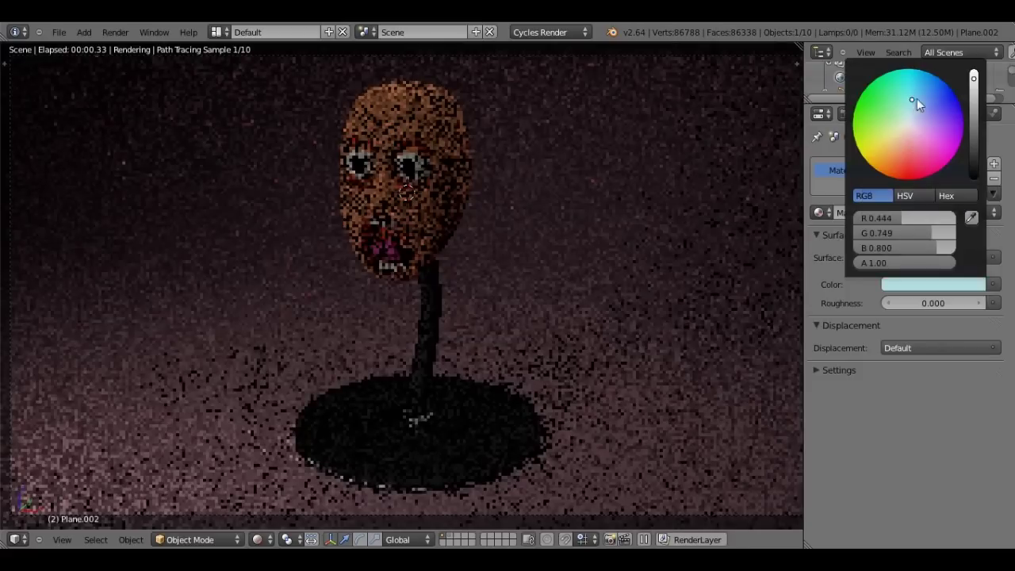
{"action": "left_click", "coordinate": [886, 104]}
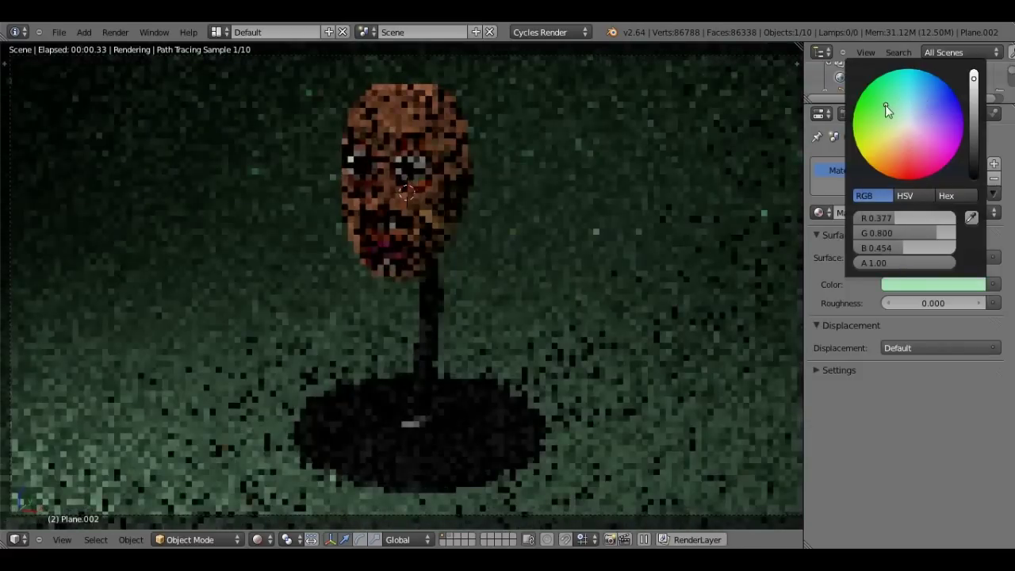
{"action": "left_click", "coordinate": [882, 116]}
{"action": "left_click", "coordinate": [867, 116]}
- Refine the ground colour to a brighter yellow, then select the head
{"action": "left_click", "coordinate": [867, 131]}
{"action": "left_click", "coordinate": [868, 141]}
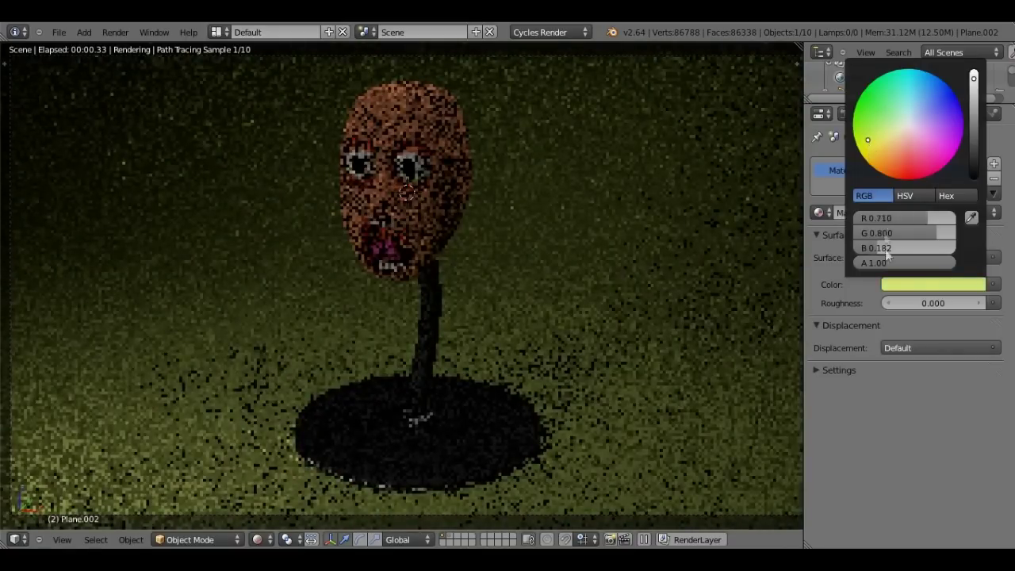
{"action": "left_click", "coordinate": [924, 292]}
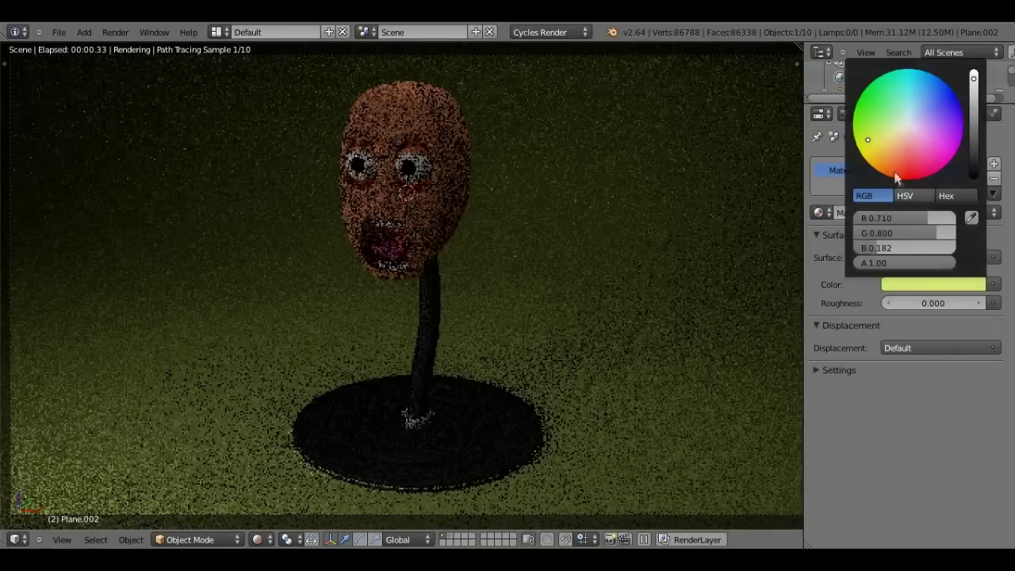
{"action": "left_click", "coordinate": [861, 146]}
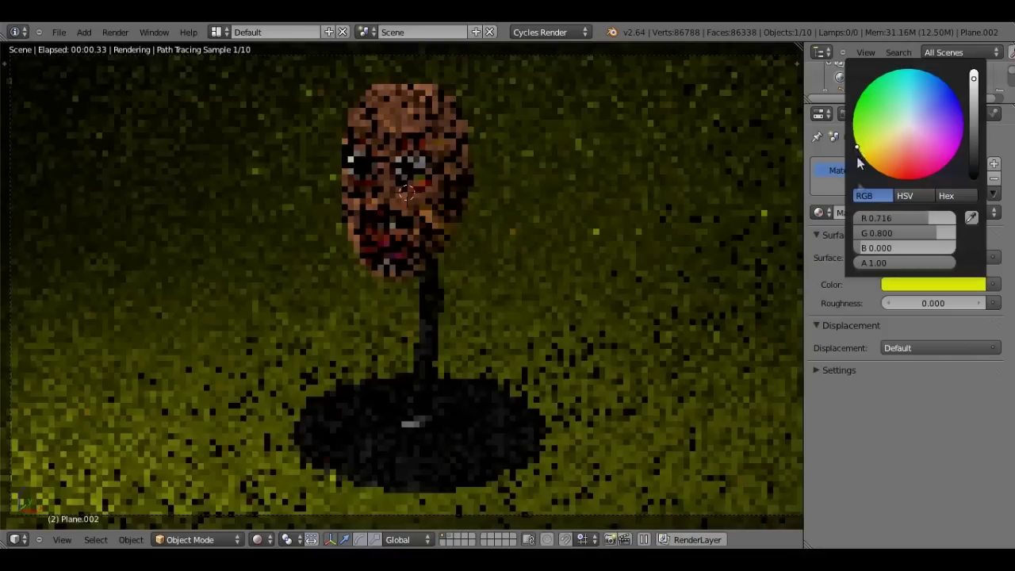
{"action": "right_click", "coordinate": [414, 197]}
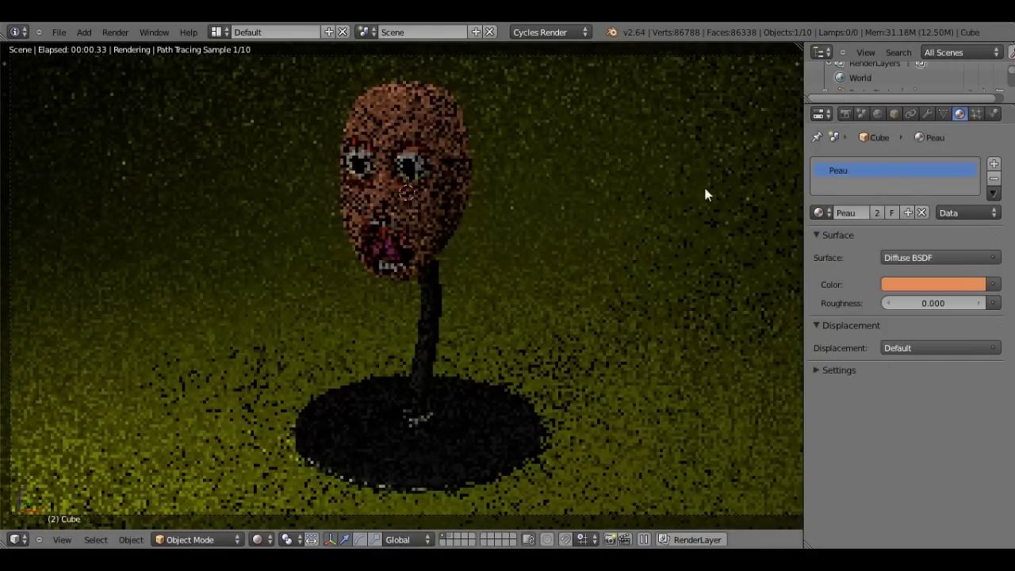
- Retune the head's Peau skin colour to a deeper, more saturated orange
{"action": "left_click", "coordinate": [934, 287]}
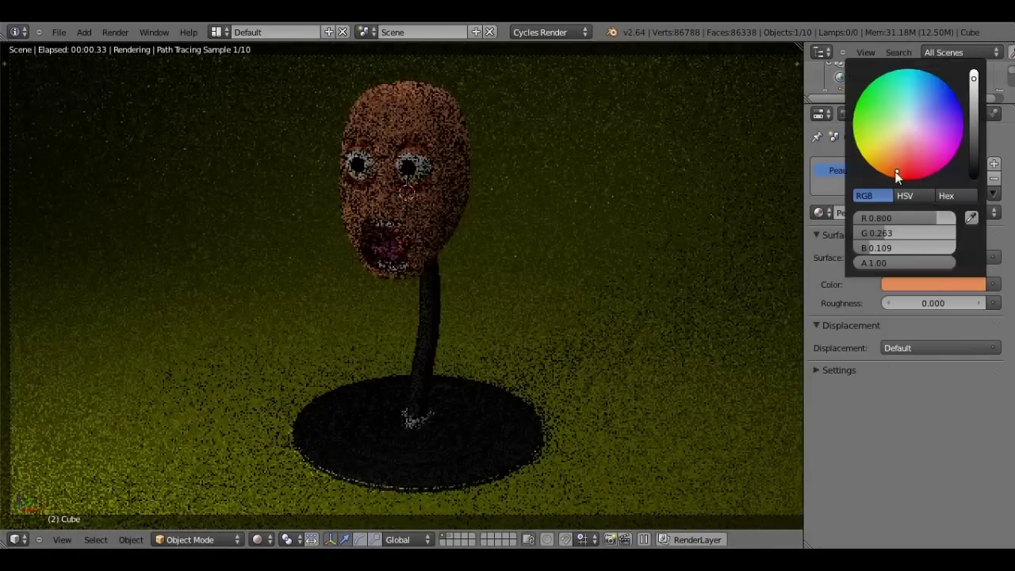
{"action": "left_click_drag", "start_coordinate": [896, 176], "coordinate": [894, 172]}
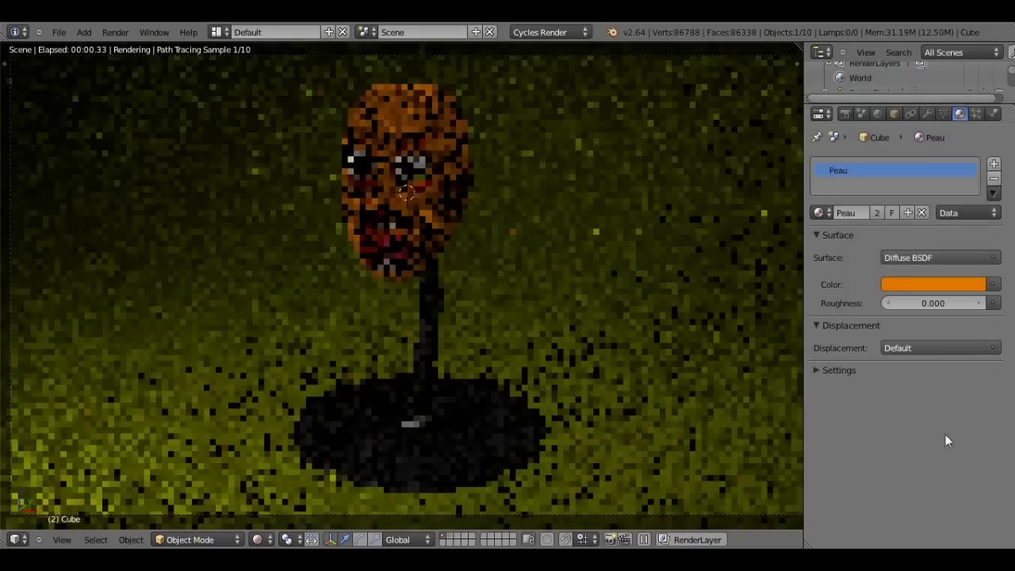
{"action": "left_click", "coordinate": [954, 285]}
{"action": "left_click", "coordinate": [898, 178]}
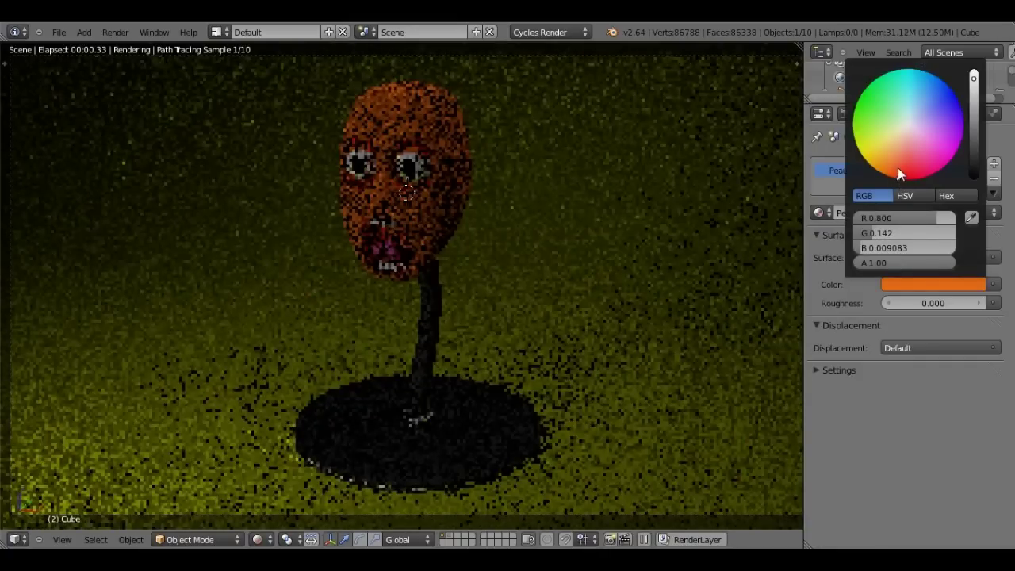
{"action": "left_click", "coordinate": [897, 172]}
{"action": "left_click", "coordinate": [897, 173]}
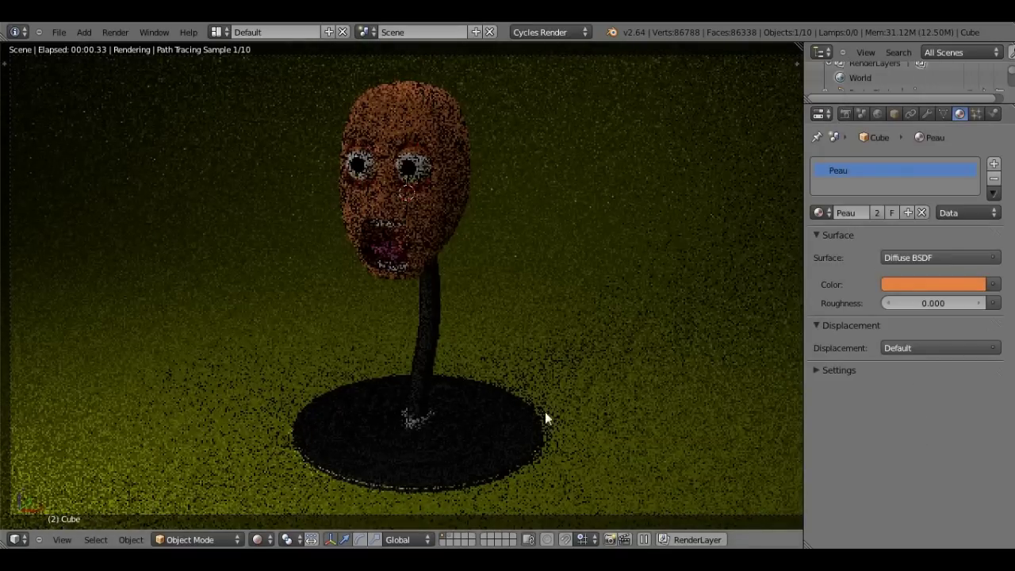
- Select the ground plane and shift its colour to a pale golden yellow
{"action": "right_click", "coordinate": [634, 405]}
{"action": "left_click", "coordinate": [913, 283]}
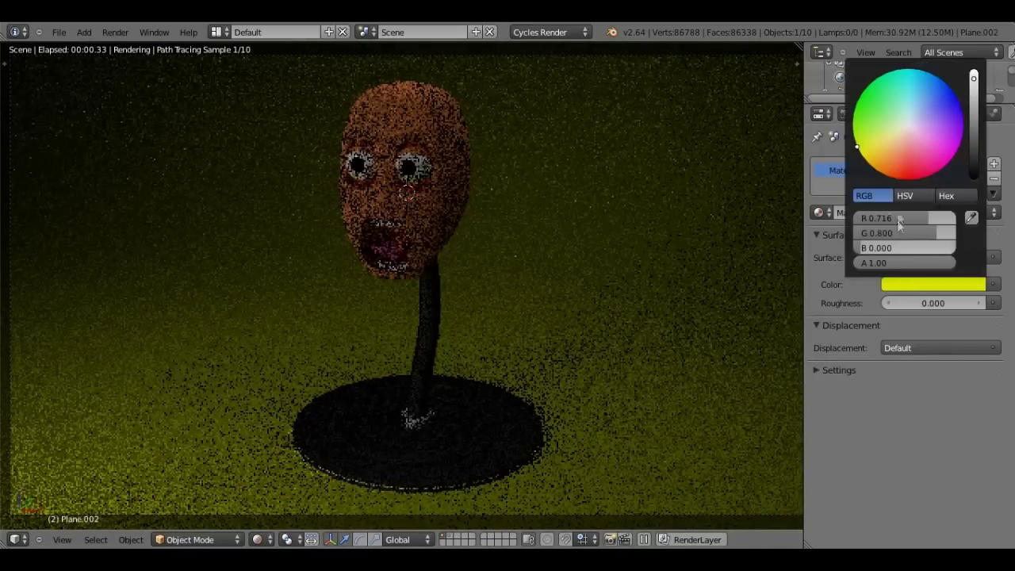
{"action": "left_click", "coordinate": [870, 148]}
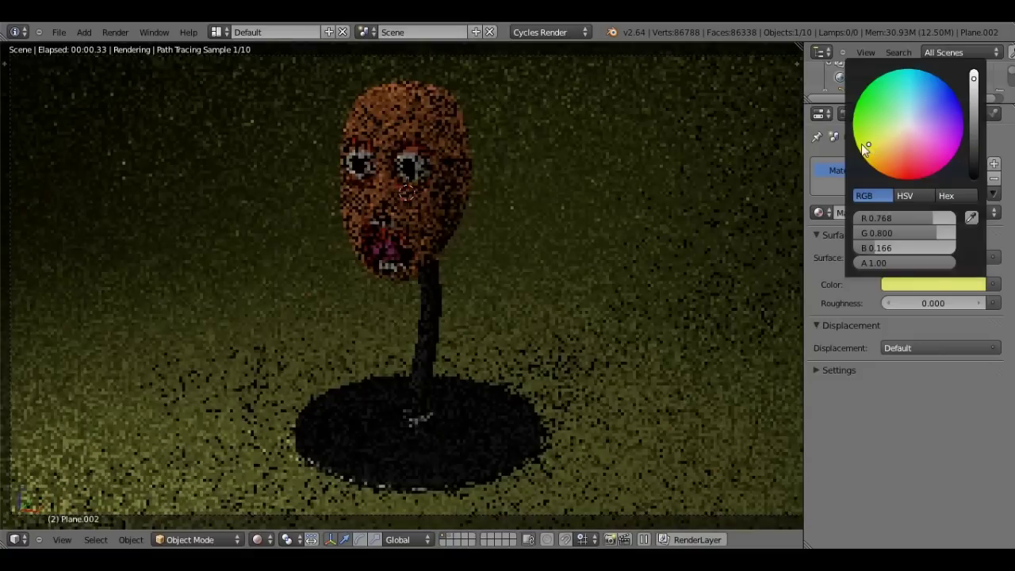
{"action": "left_click_drag", "start_coordinate": [859, 144], "coordinate": [861, 150]}
{"action": "left_click", "coordinate": [868, 149]}
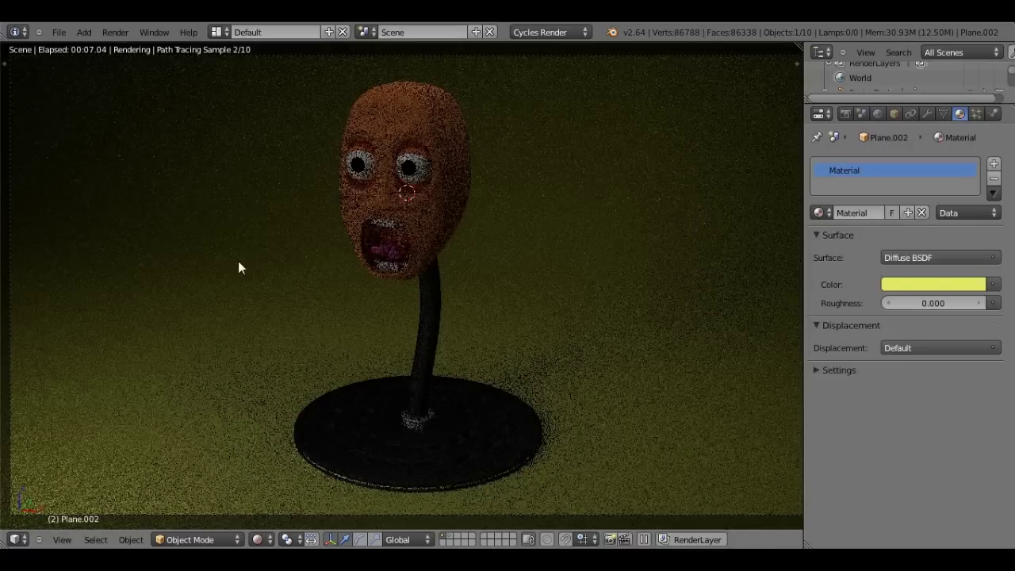
- Save the blend file over the existing one and return the viewport to solid shading
{"action": "key", "text": "ctrl+s"}
{"action": "left_click", "coordinate": [266, 261]}
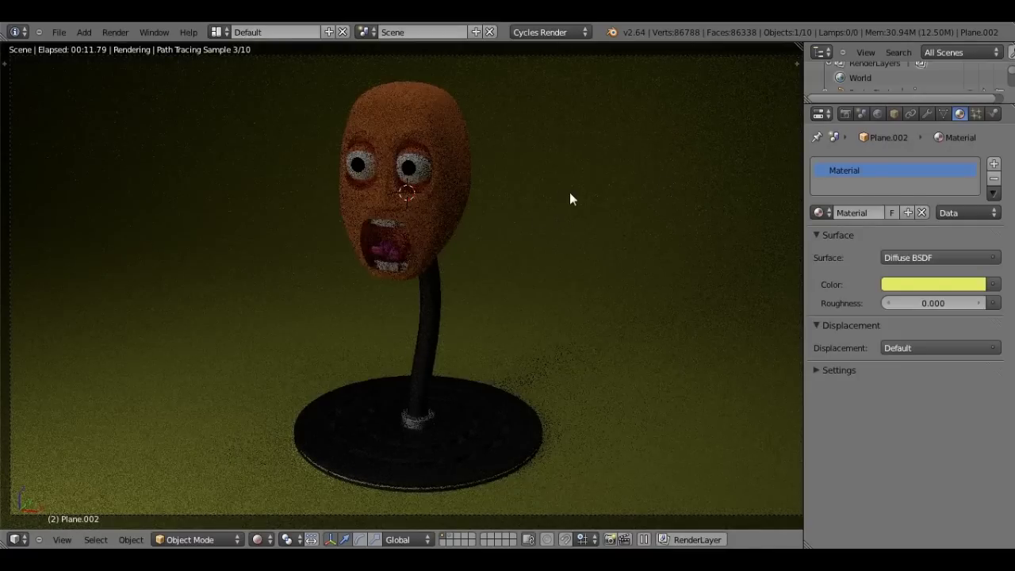
{"action": "key", "text": "shift+z"}
{"action": "left_click", "coordinate": [845, 113]}
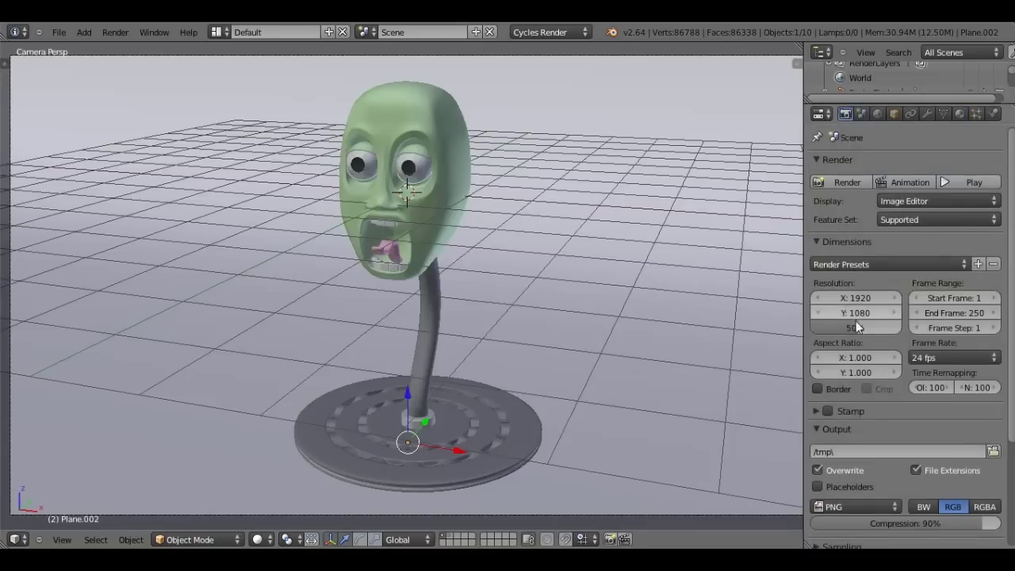
- Raise the render resolution scale toward 100% and set Cycles render Samples to 500
{"action": "left_click_drag", "start_coordinate": [856, 325], "coordinate": [914, 327]}
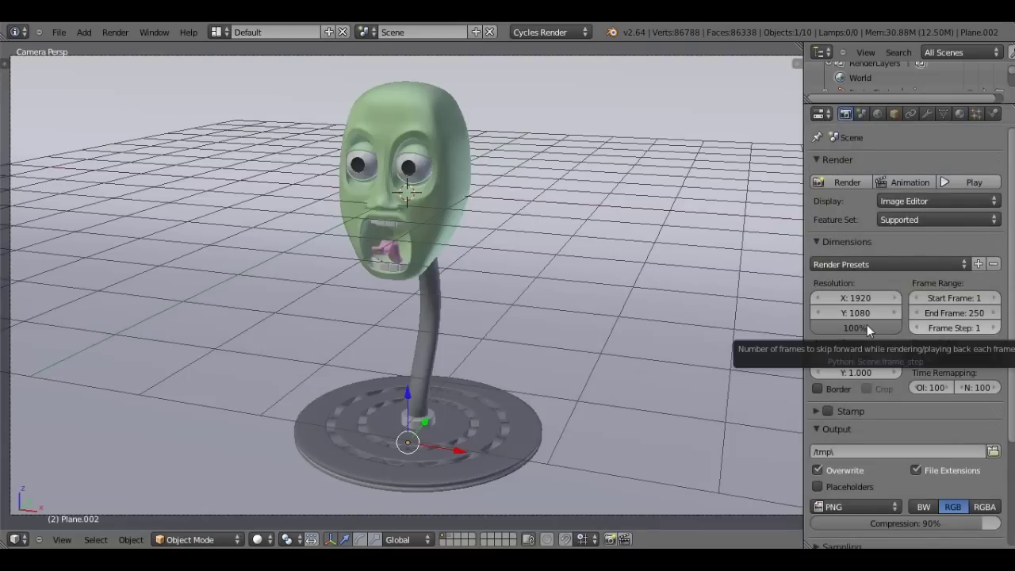
{"action": "scroll", "coordinate": [869, 338], "scroll_direction": "down", "scroll_amount": 5}
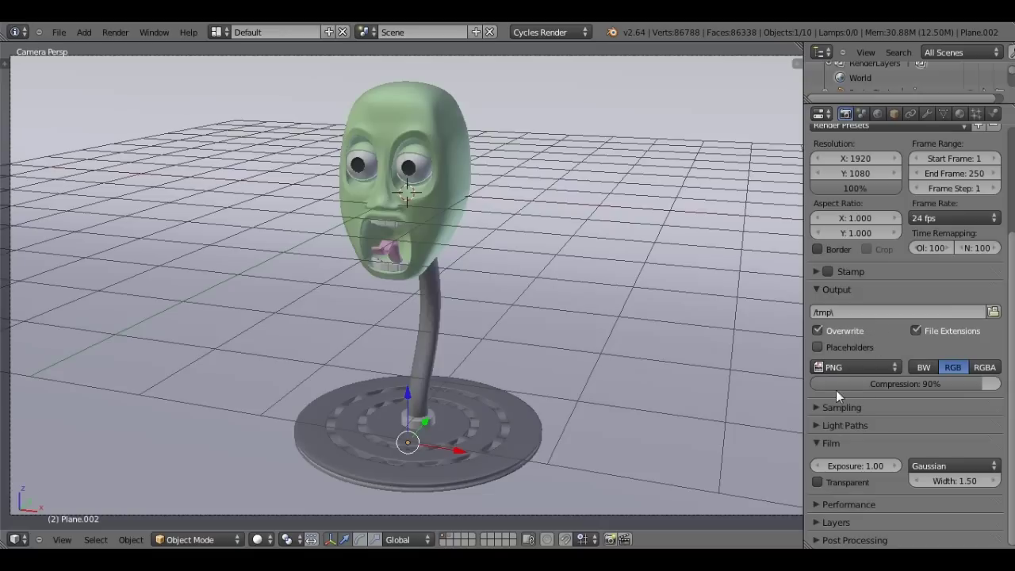
{"action": "left_click", "coordinate": [817, 408]}
{"action": "scroll", "coordinate": [831, 387], "scroll_direction": "down", "scroll_amount": 2}
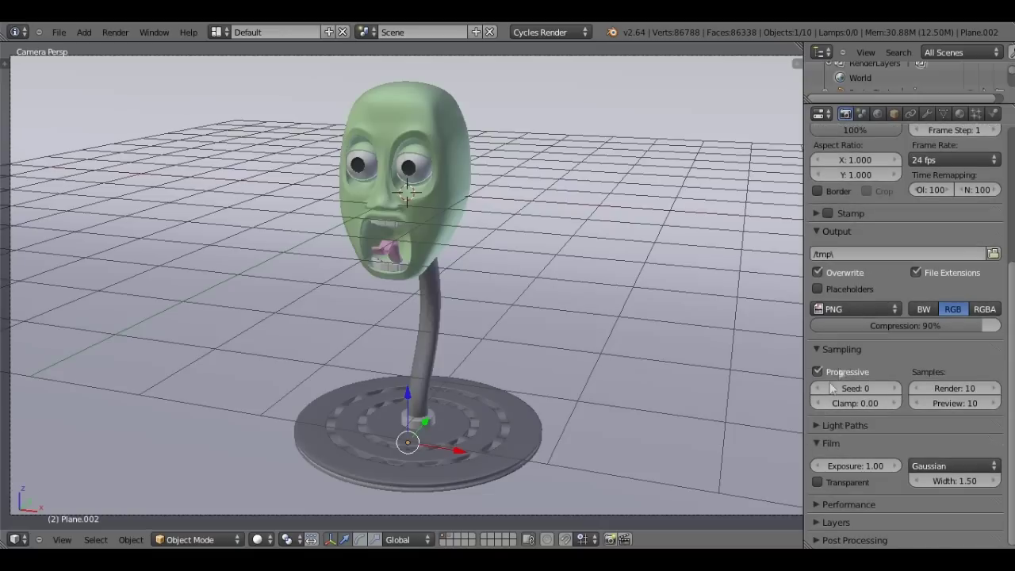
{"action": "left_click", "coordinate": [957, 388]}
{"action": "type", "text": "3"}
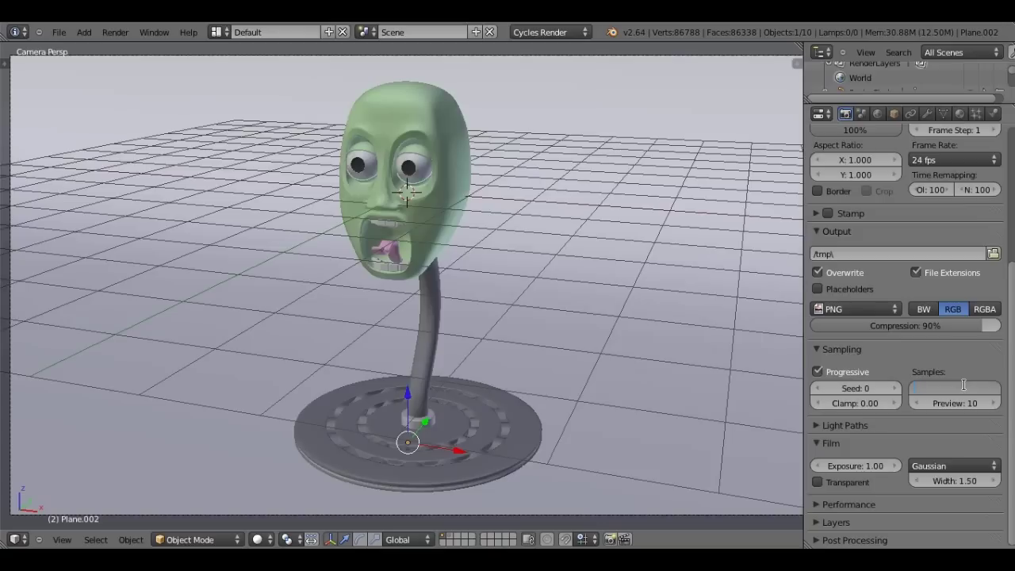
{"action": "type", "text": "500"}
{"action": "key", "text": "Return"}
{"action": "scroll", "coordinate": [871, 214], "scroll_direction": "up", "scroll_amount": 5}
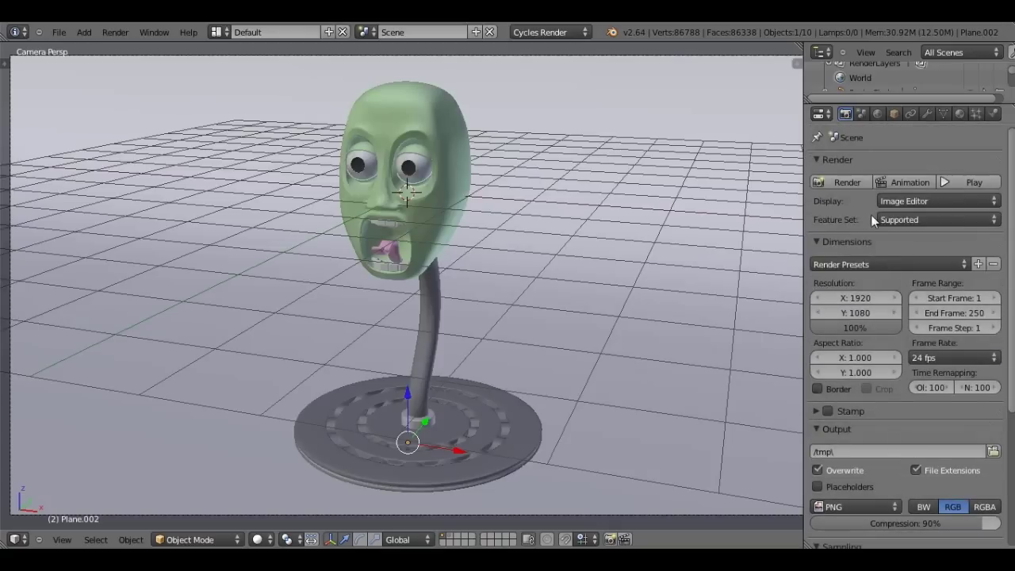
{"action": "scroll", "coordinate": [720, 224], "scroll_direction": "down", "scroll_amount": 3}
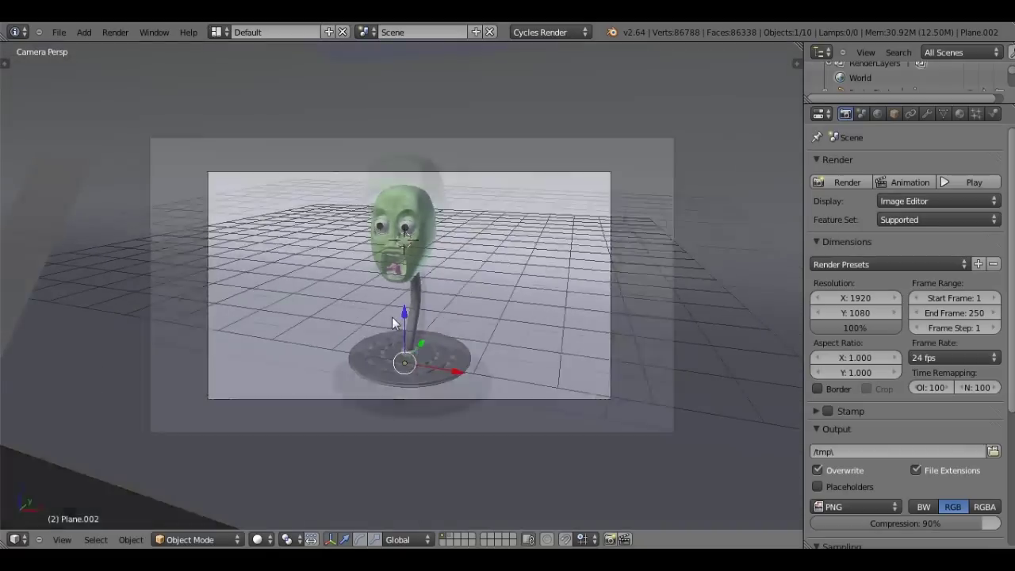
- Select the green head, frame it, and orbit to a low side view of the stand
{"action": "middle_click_drag", "start_coordinate": [392, 317], "coordinate": [407, 317]}
{"action": "right_click", "coordinate": [407, 317]}
{"action": "key", "text": "KP_Decimal"}
{"action": "scroll", "coordinate": [487, 308], "scroll_direction": "down", "scroll_amount": 2}
{"action": "middle_click_drag", "start_coordinate": [504, 341], "coordinate": [507, 325]}
{"action": "scroll", "coordinate": [506, 325], "scroll_direction": "down", "scroll_amount": 2}
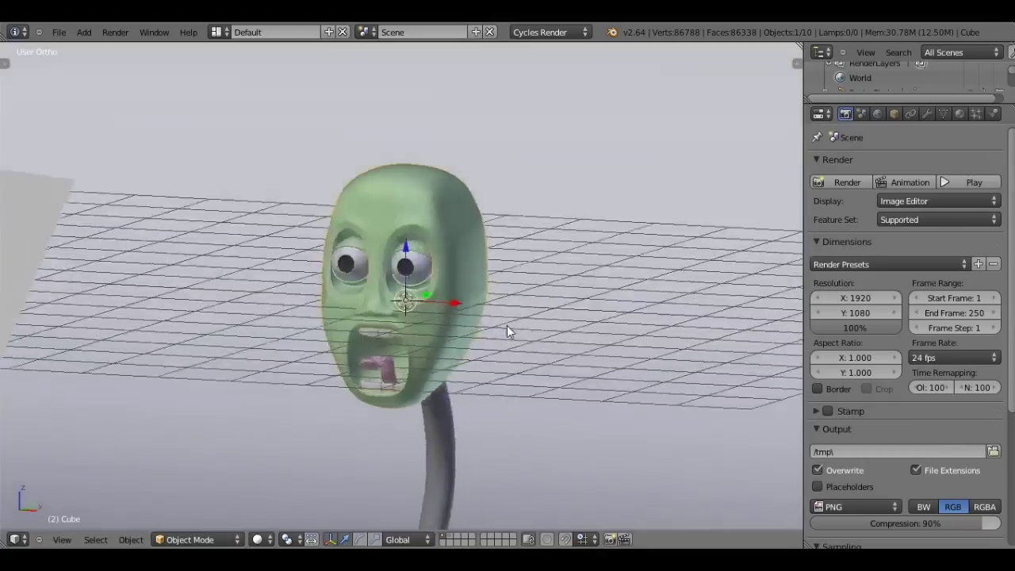
{"action": "scroll", "coordinate": [506, 329], "scroll_direction": "down", "scroll_amount": 3}
- Switch the viewport to Rendered shading, orbit above the head, then return to camera view
{"action": "left_click", "coordinate": [260, 539]}
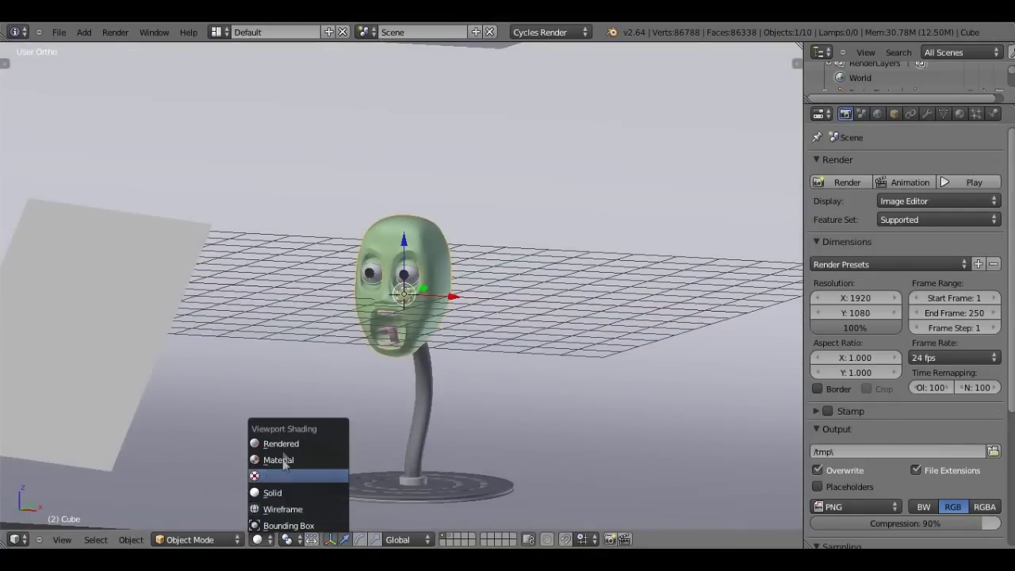
{"action": "left_click", "coordinate": [282, 445]}
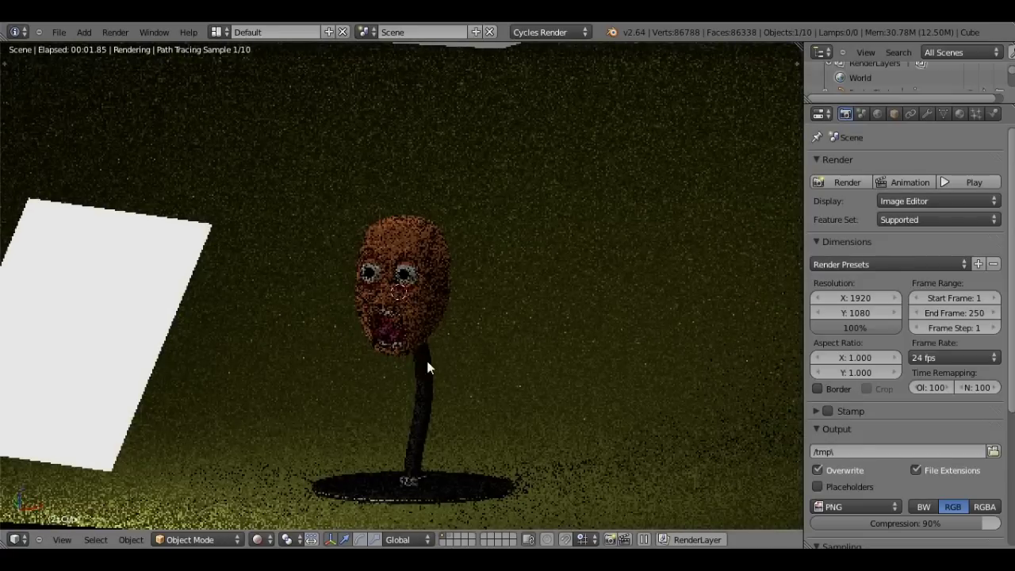
{"action": "middle_click_drag", "start_coordinate": [436, 362], "coordinate": [436, 362]}
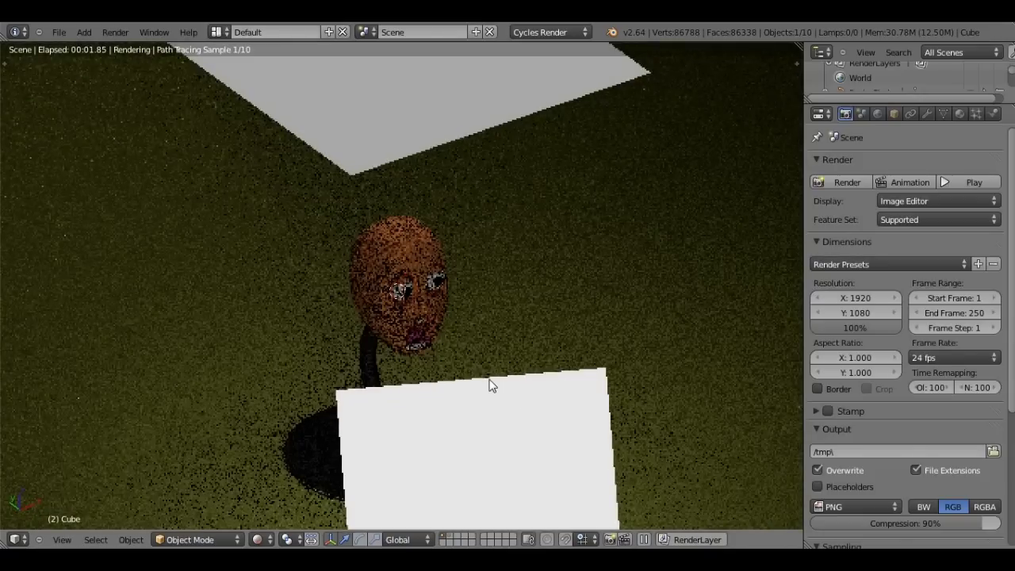
{"action": "key", "text": "KP_0"}
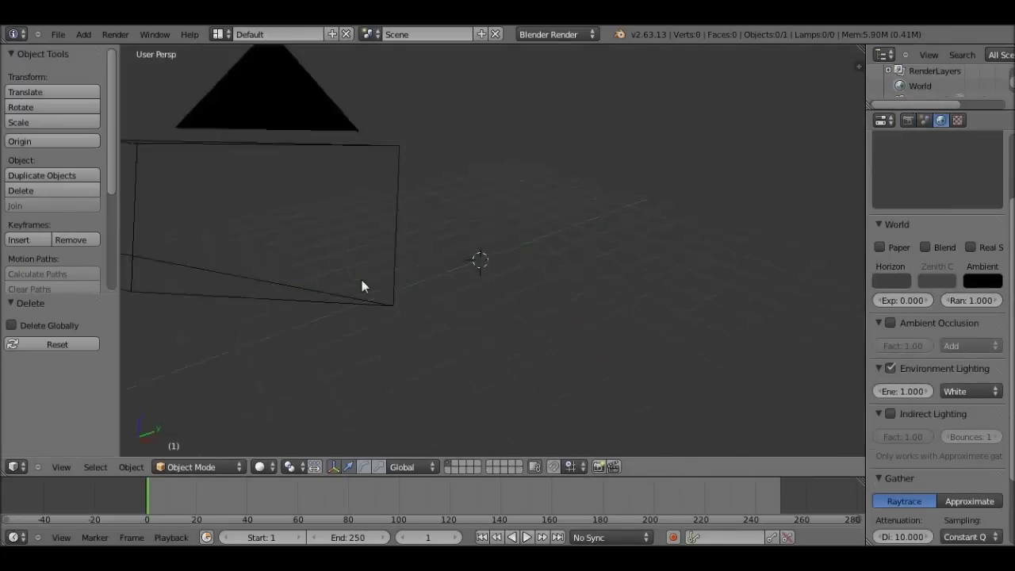
- Add a cylinder to start the cage base, then edit the plane edge-on in side view
{"action": "left_click", "coordinate": [429, 298]}
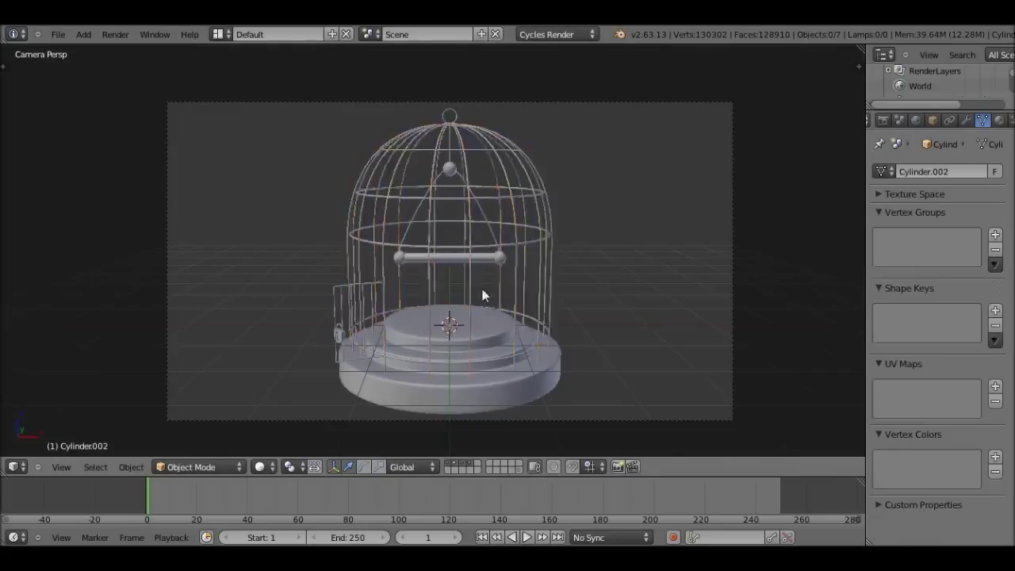
{"action": "key", "text": "Tab"}
{"action": "key", "text": "KP_3"}
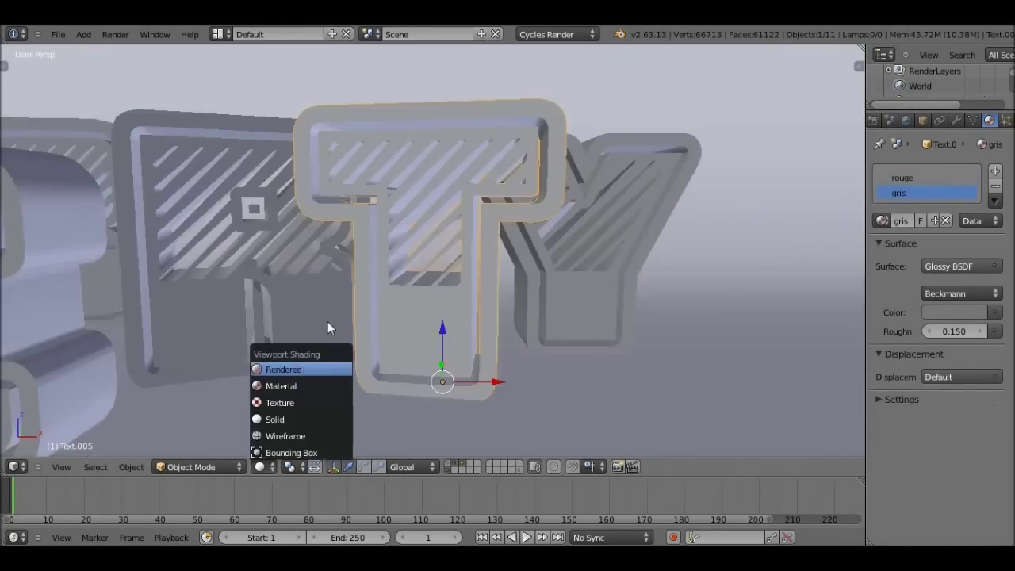
- Switch the viewport to Rendered shading
{"action": "key", "text": "Return"}
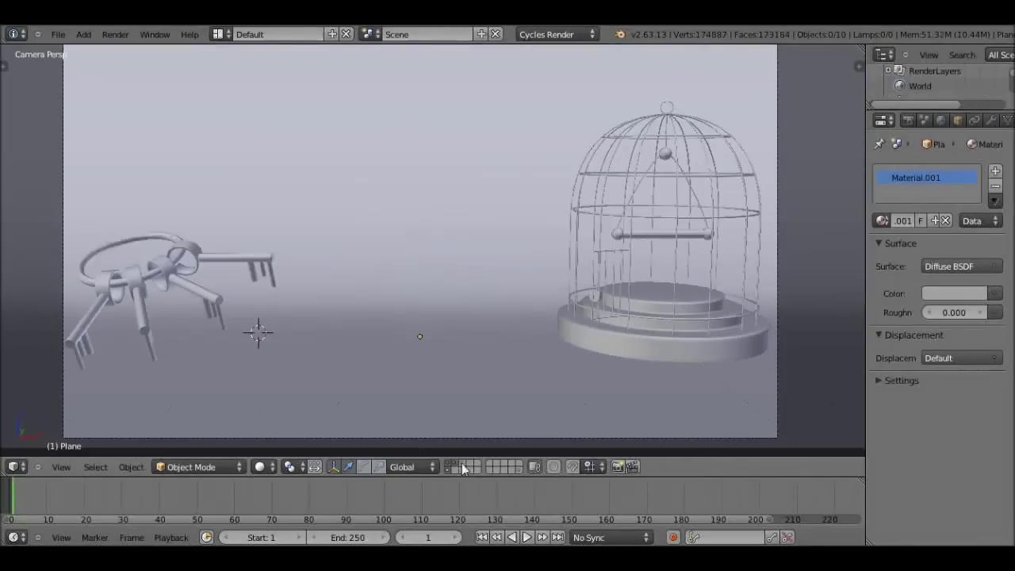
- Test-render the scene, check the camera view, widen the render resolution and save
{"action": "key", "text": "F12"}
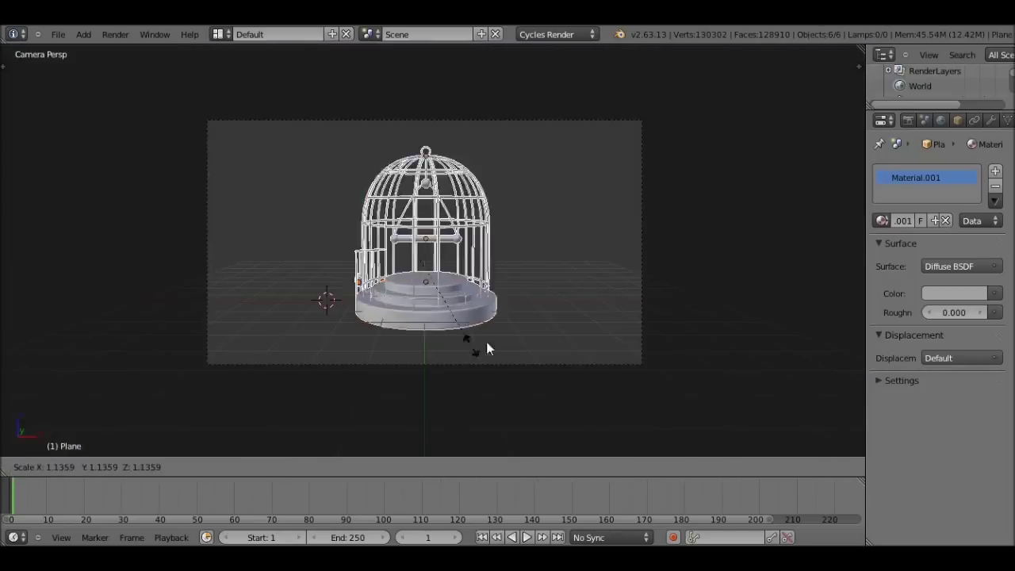
{"action": "key", "text": "KP_0"}
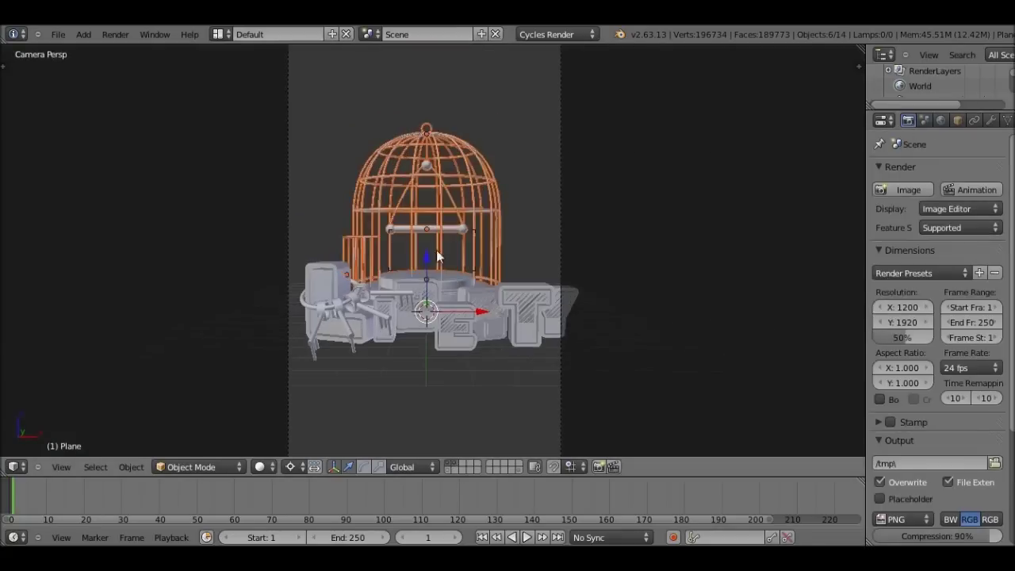
{"action": "key", "text": "Return"}
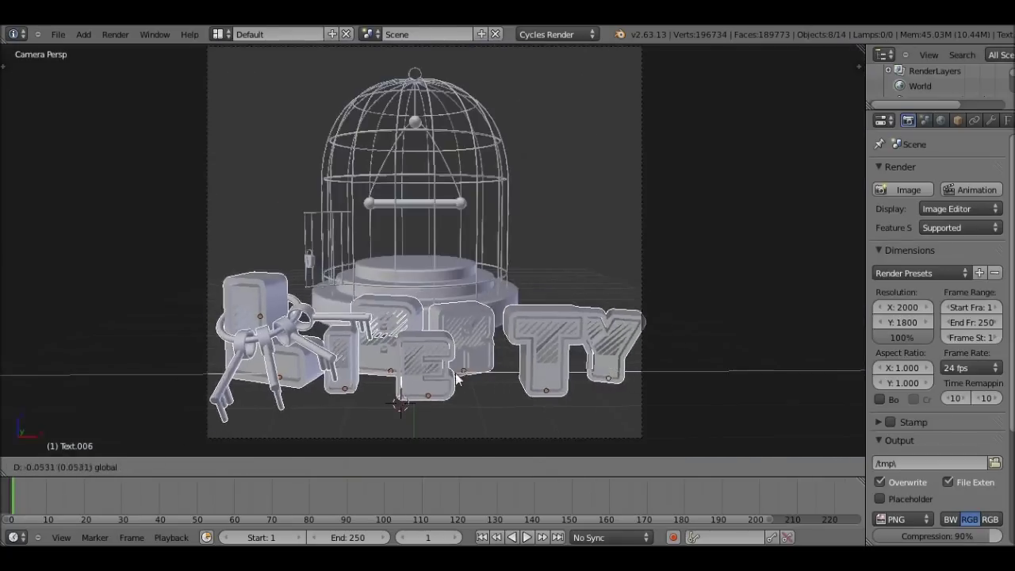
{"action": "key", "text": "ctrl+s"}
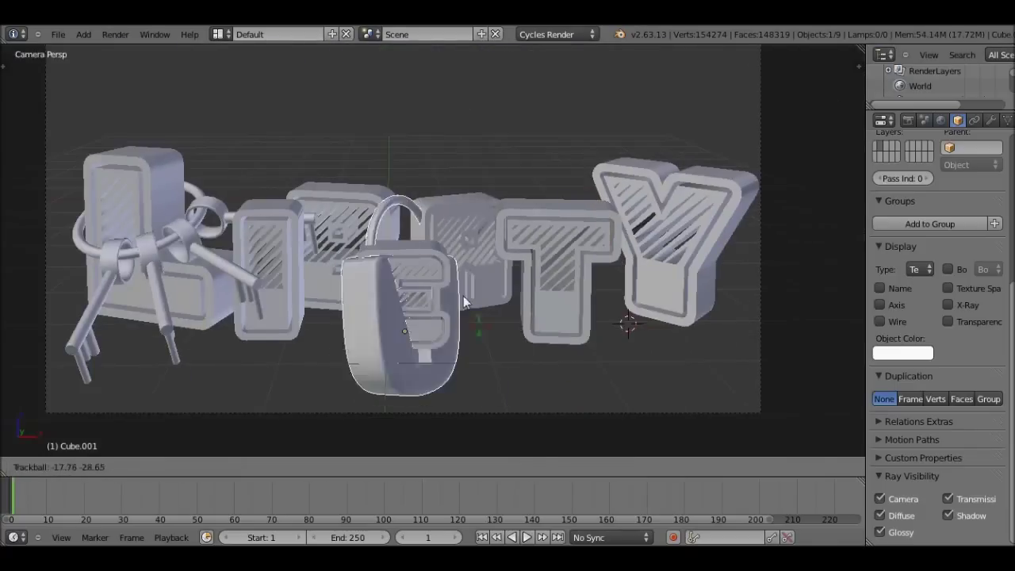
- Move the padlock along Y and rotate it about Z to sit beside the Y, then save
{"action": "left_click", "coordinate": [507, 313]}
{"action": "key", "text": "g"}
{"action": "key", "text": "y"}
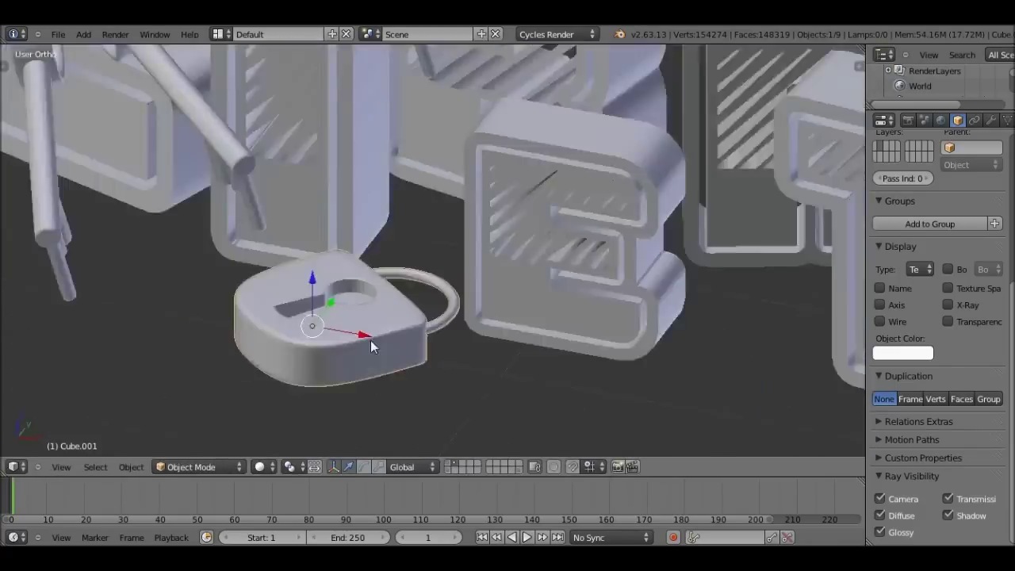
{"action": "key", "text": "r"}
{"action": "key", "text": "z"}
{"action": "left_click", "coordinate": [709, 412]}
{"action": "key", "text": "ctrl+s"}
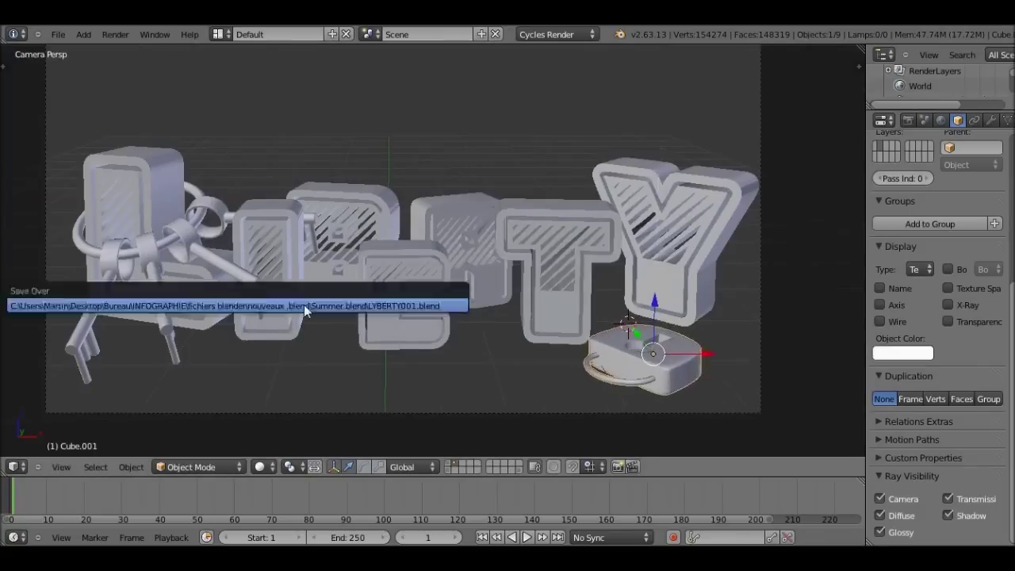
- Confirm the save-over, preview rendered shading, and give the cage base the gold 'or' material
{"action": "left_click", "coordinate": [310, 231]}
{"action": "key", "text": "shift+z"}
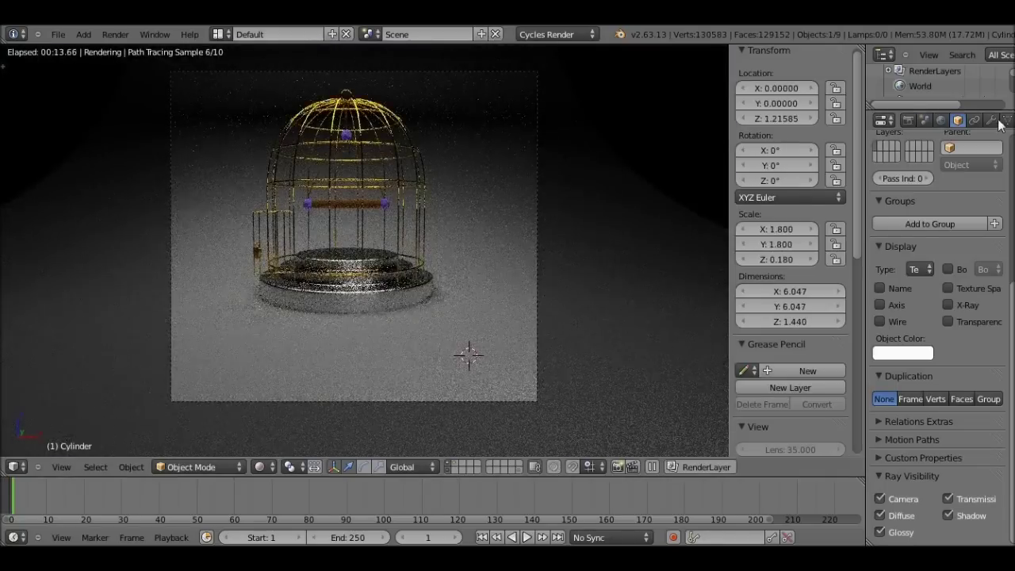
{"action": "left_click", "coordinate": [973, 119]}
{"action": "left_click", "coordinate": [878, 220]}
{"action": "left_click", "coordinate": [902, 301]}
- Select the two glowing emission planes and render the final image of frame 1
{"action": "right_click", "coordinate": [416, 238]}
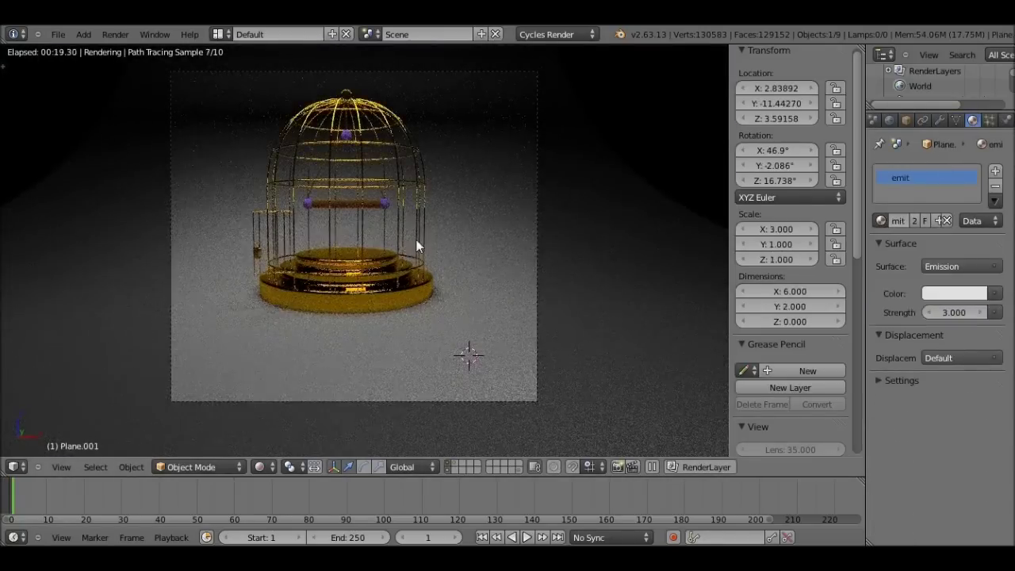
{"action": "key", "text": "shift+z"}
{"action": "middle_click_drag", "start_coordinate": [415, 239], "coordinate": [394, 180]}
{"action": "right_click", "coordinate": [394, 180]}
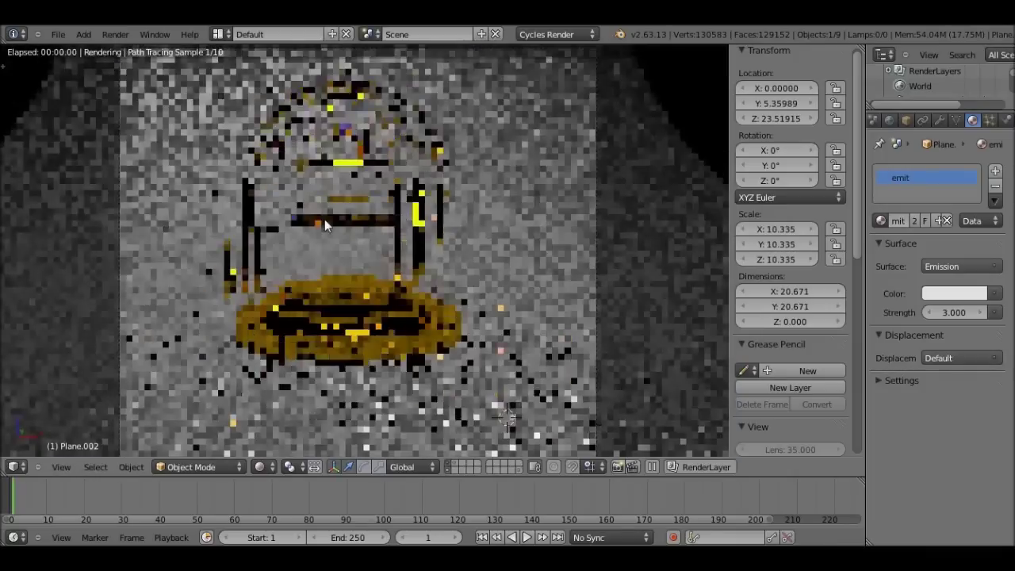
{"action": "key", "text": "F12"}
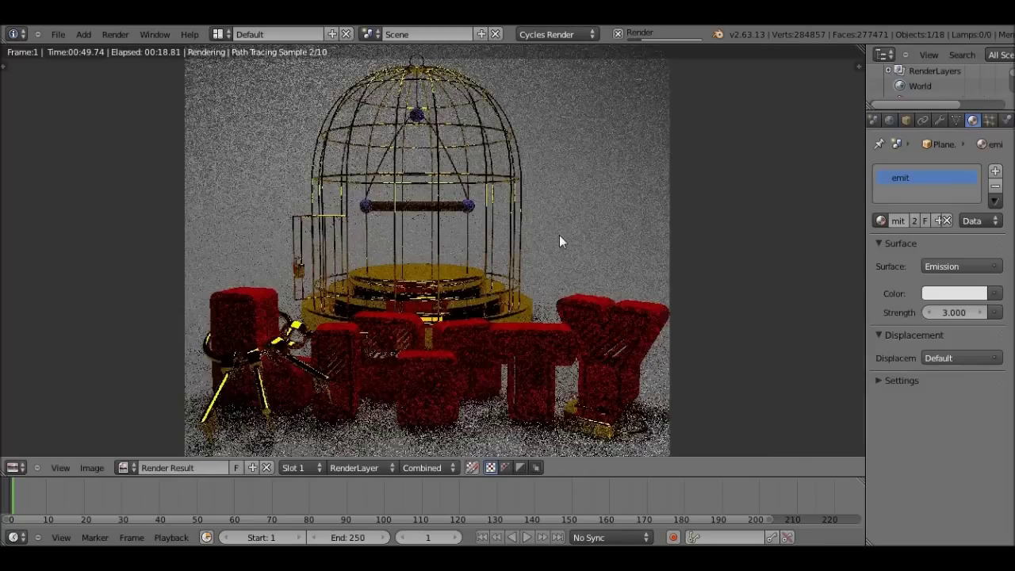
{"action": "scroll", "coordinate": [559, 241], "scroll_direction": "up", "scroll_amount": 5}
{"action": "scroll", "coordinate": [424, 214], "scroll_direction": "down", "scroll_amount": 5}
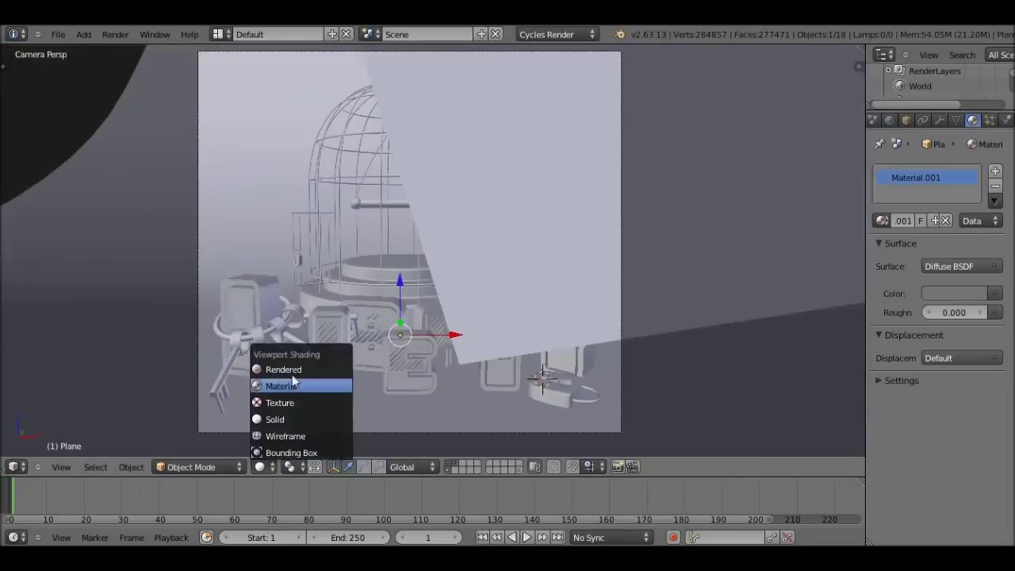
{"action": "left_click", "coordinate": [294, 368]}
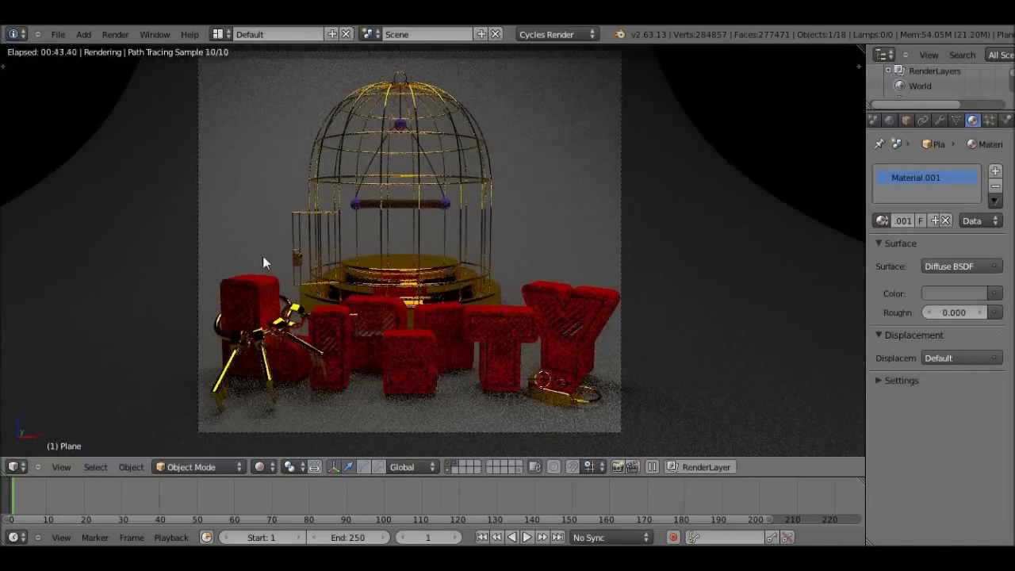
- Return to solid shading and collapse the Output and Resolution render panels
{"action": "key", "text": "shift+z"}
{"action": "left_click", "coordinate": [893, 120]}
{"action": "scroll", "coordinate": [904, 295], "scroll_direction": "down", "scroll_amount": 5}
{"action": "left_click", "coordinate": [904, 288]}
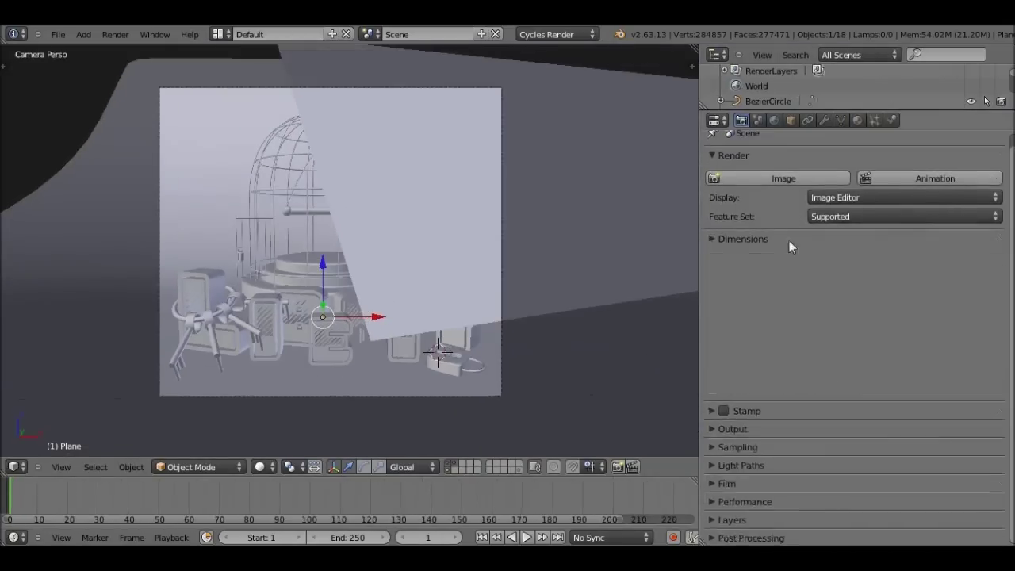
{"action": "left_click", "coordinate": [789, 241]}
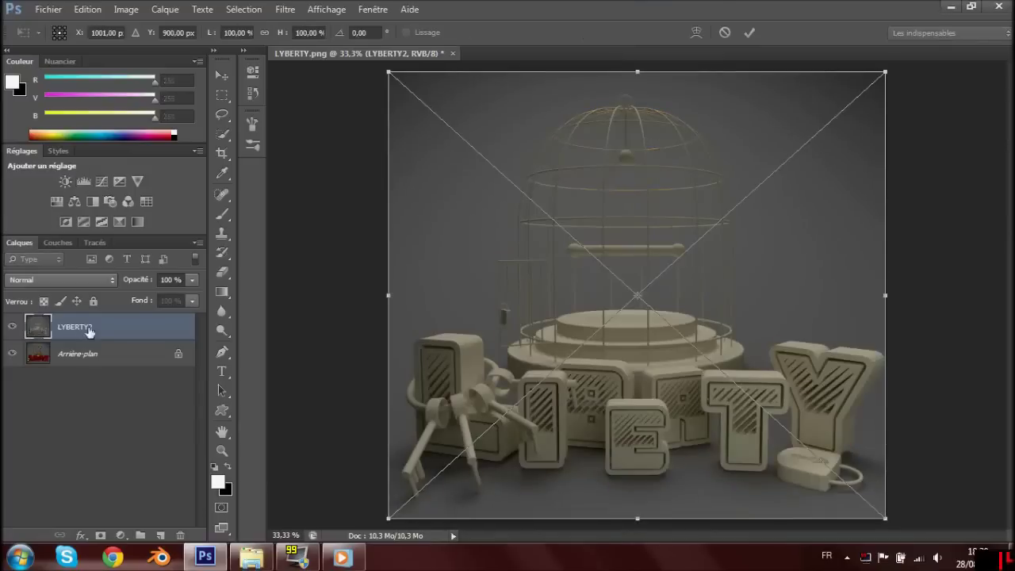
- Place the new render layer and delete the marked area to reveal the red letters
{"action": "right_click", "coordinate": [89, 331]}
{"action": "key", "text": "Return"}
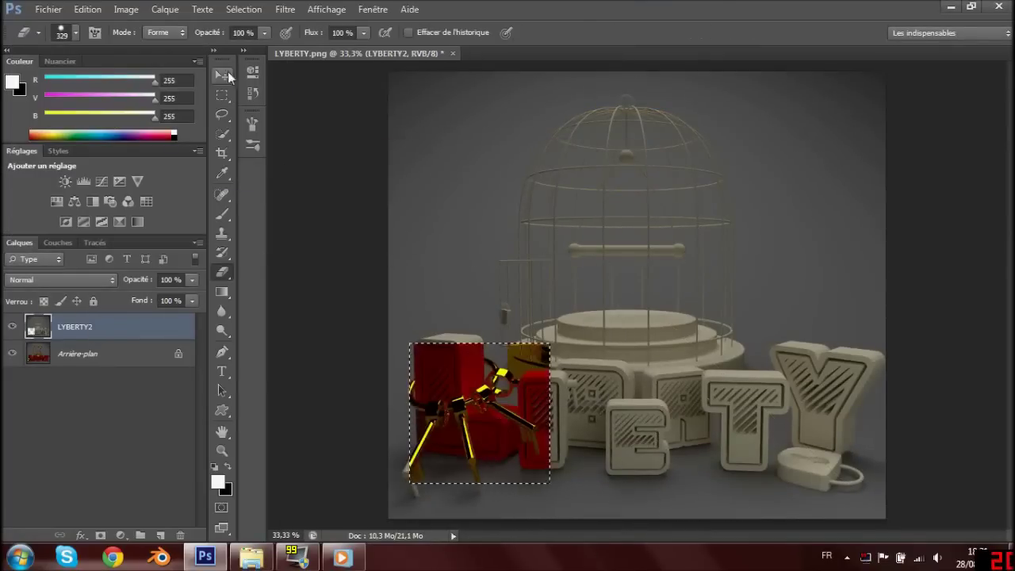
{"action": "key", "text": "Delete"}
{"action": "key", "text": "m"}
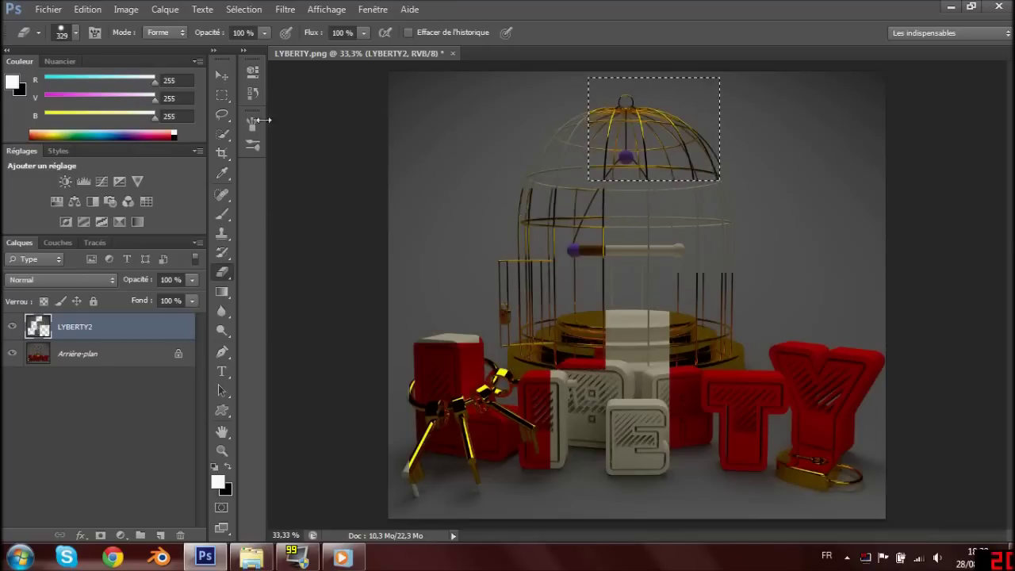
- Save the image under a new name in PNG format
{"action": "left_click", "coordinate": [48, 9]}
{"action": "left_click", "coordinate": [68, 198]}
{"action": "left_click", "coordinate": [515, 312]}
{"action": "left_click", "coordinate": [497, 471]}
{"action": "key", "text": "Return"}
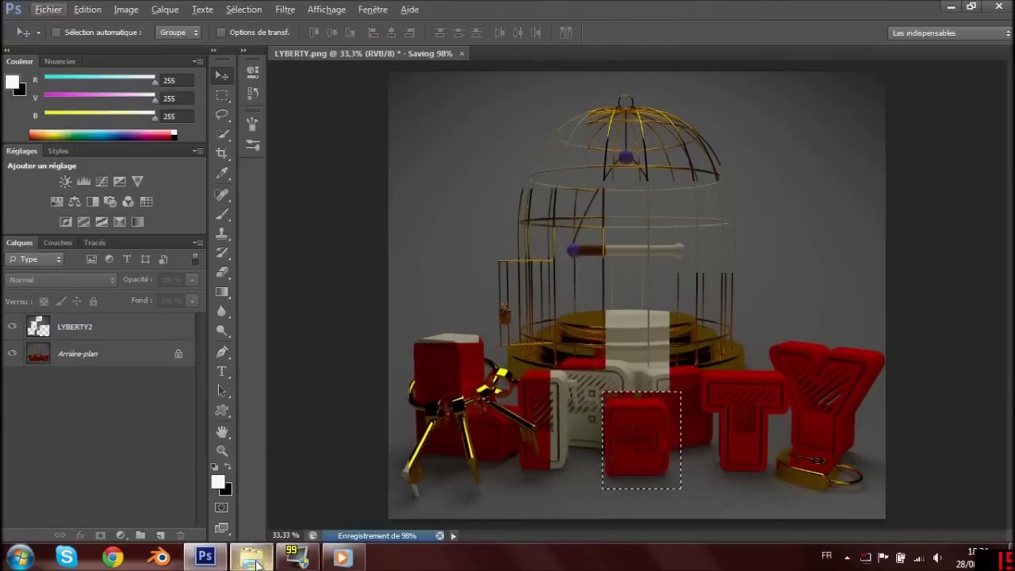
{"action": "right_click", "coordinate": [251, 557]}
{"action": "left_click", "coordinate": [215, 382]}
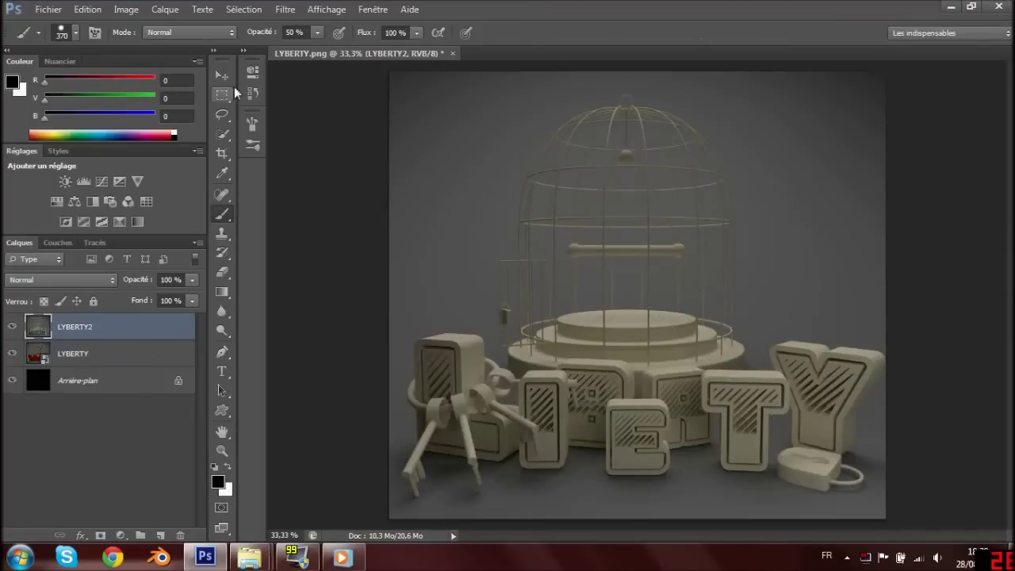
- Tilt a selected strip with Free Transform and erase two tall strips down to the red render
{"action": "key", "text": "ctrl+t"}
{"action": "left_click_drag", "start_coordinate": [441, 74], "coordinate": [467, 194]}
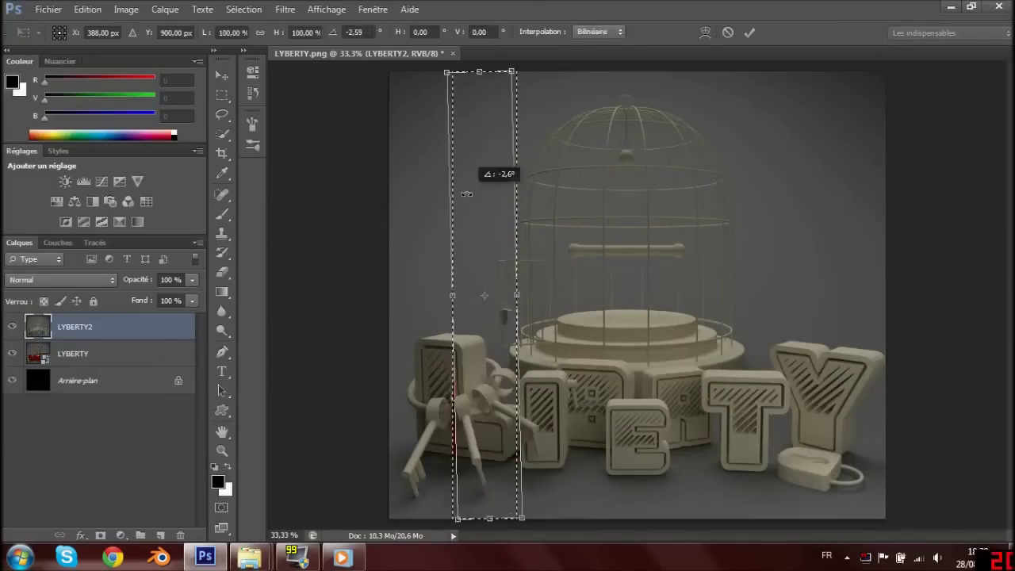
{"action": "key", "text": "Return"}
{"action": "key", "text": "e"}
{"action": "left_click_drag", "start_coordinate": [484, 341], "coordinate": [483, 460]}
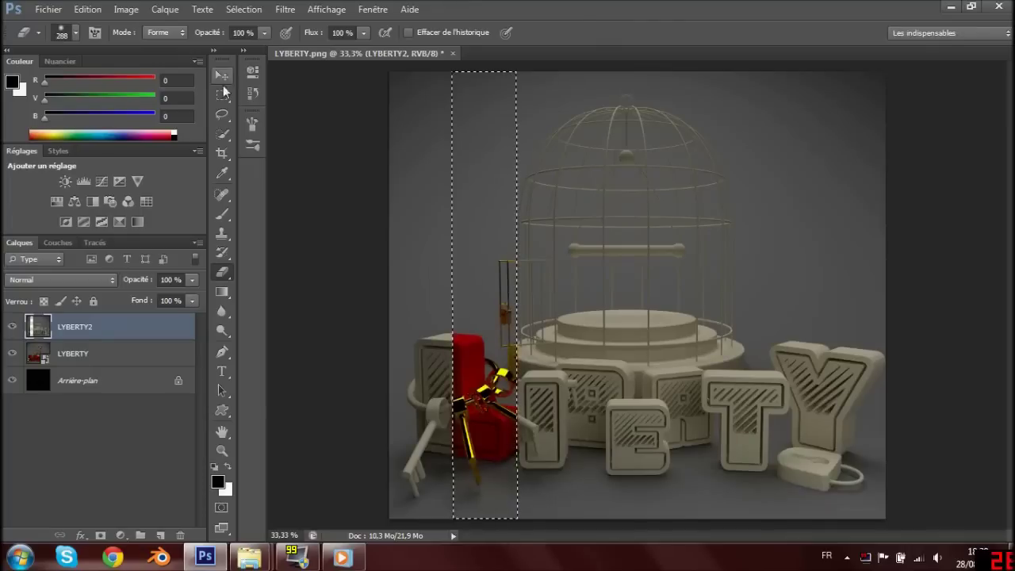
{"action": "left_click_drag", "start_coordinate": [590, 514], "coordinate": [664, 68]}
{"action": "right_click", "coordinate": [647, 65]}
{"action": "key", "text": "Escape"}
{"action": "key", "text": "e"}
{"action": "left_click_drag", "start_coordinate": [628, 475], "coordinate": [663, 69]}
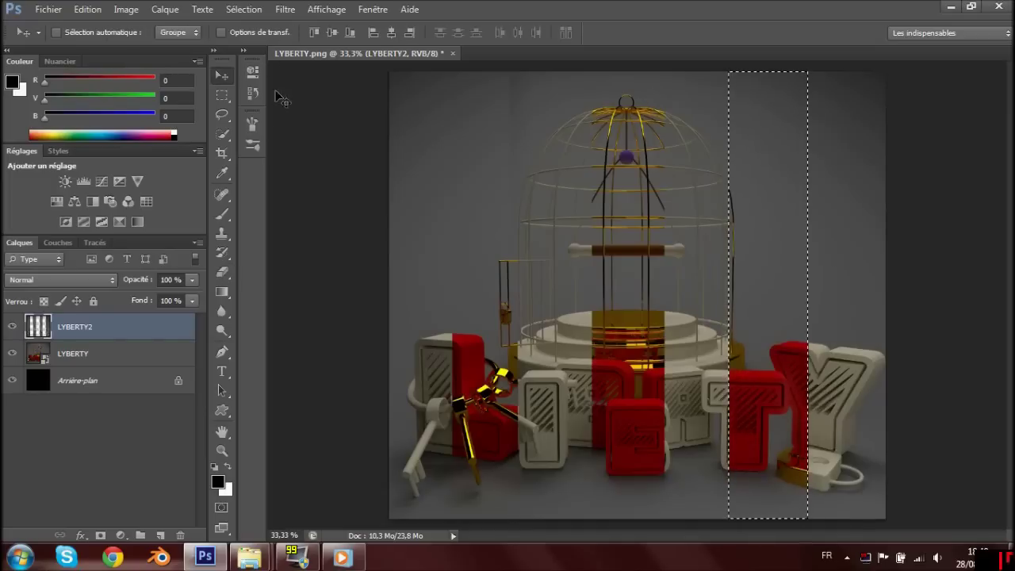
- Save the striped composite as LYBERTY.psd
{"action": "key", "text": "ctrl+shift+s"}
{"action": "double_click", "coordinate": [453, 151]}
{"action": "left_click", "coordinate": [521, 310]}
{"action": "left_click", "coordinate": [476, 468]}
{"action": "key", "text": "Return"}
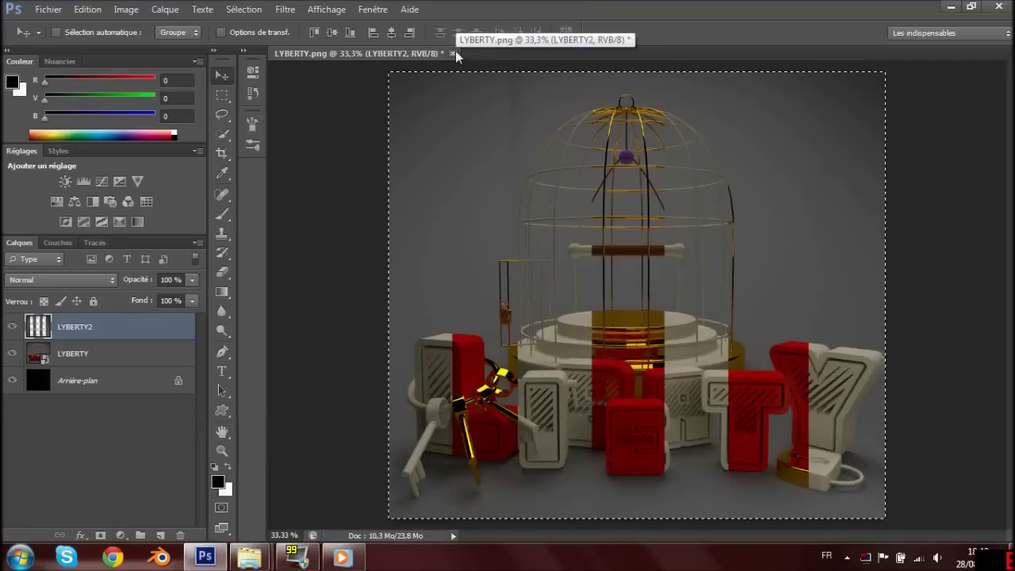
- Close the striped document and start a new blank document sized 2000
{"action": "left_click", "coordinate": [457, 55]}
{"action": "type", "text": "2000"}
{"action": "key", "text": "Tab"}
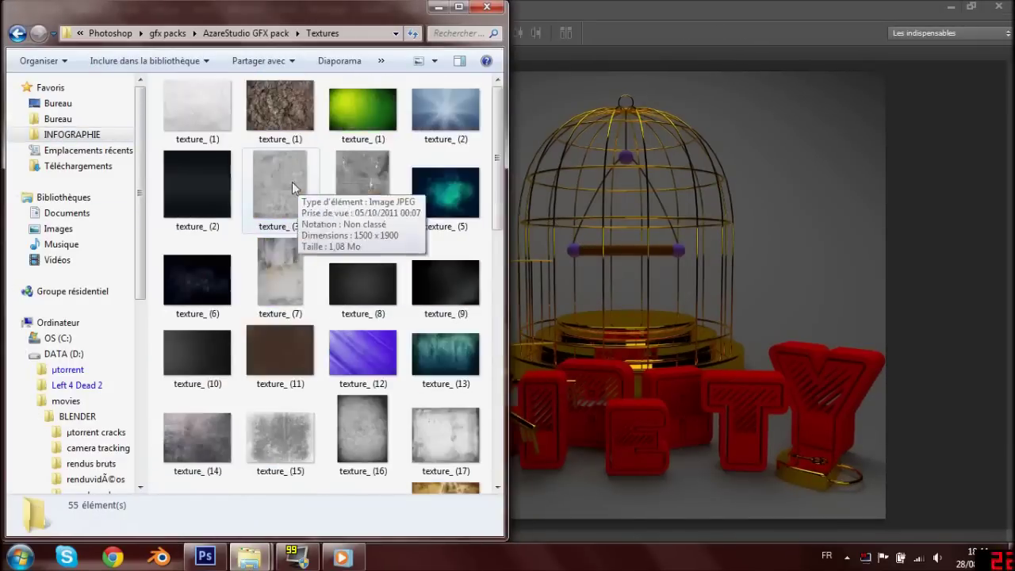
- Place texture_(27), the yellow grunge texture, and scale it to fill the canvas
{"action": "scroll", "coordinate": [317, 317], "scroll_direction": "down", "scroll_amount": 5}
{"action": "left_click_drag", "start_coordinate": [277, 384], "coordinate": [698, 349]}
{"action": "left_click_drag", "start_coordinate": [532, 363], "coordinate": [389, 518]}
{"action": "key", "text": "Return"}
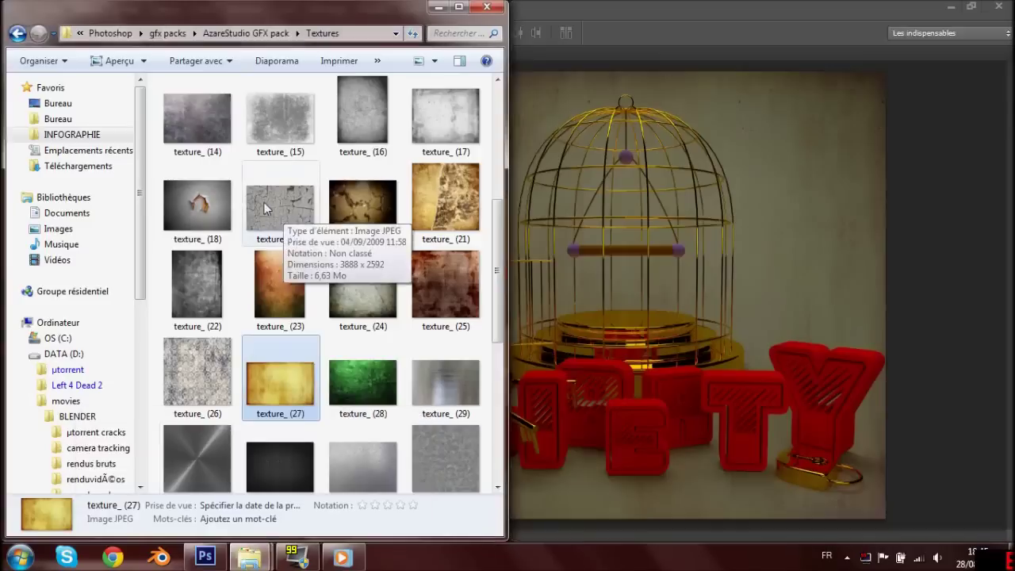
- Place texture_(19), the cracked texture, stretch it over the floor, and blend it as Lumière tamisée
{"action": "left_click_drag", "start_coordinate": [283, 182], "coordinate": [635, 400]}
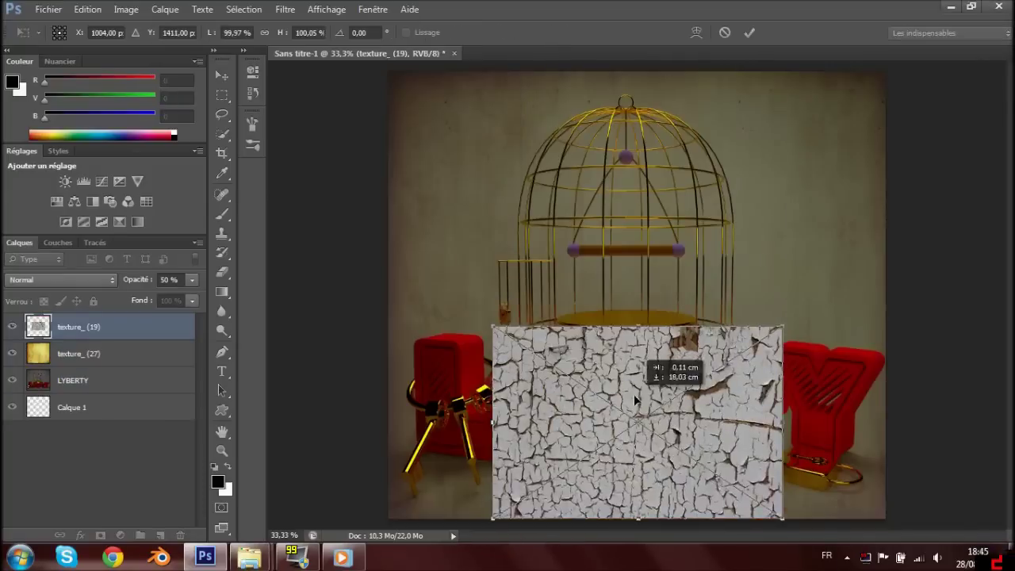
{"action": "left_click_drag", "start_coordinate": [490, 422], "coordinate": [388, 422], "text": "alt"}
{"action": "left_click_drag", "start_coordinate": [637, 325], "coordinate": [636, 287]}
{"action": "key", "text": "Return"}
{"action": "key", "text": "shift+alt+f"}
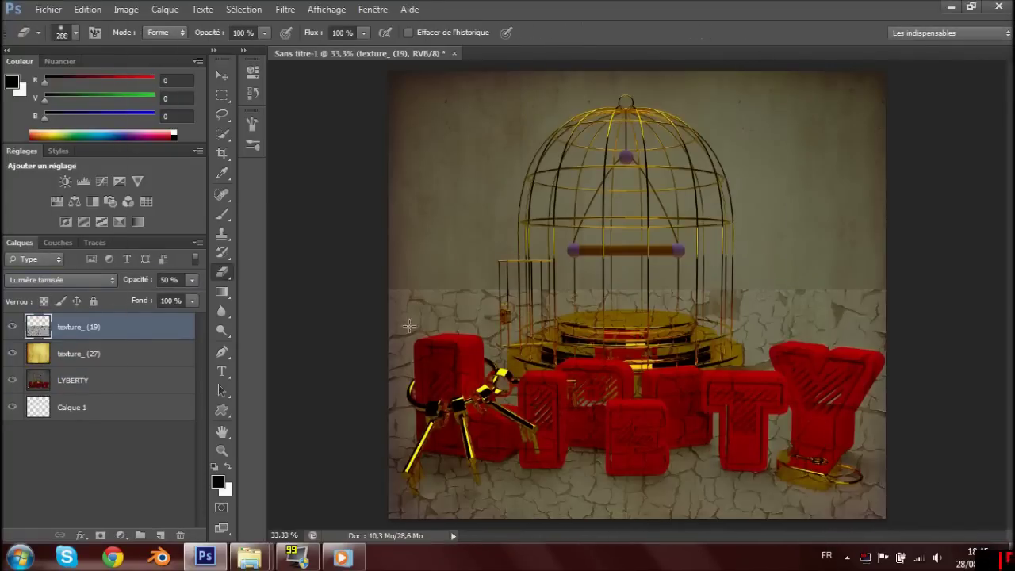
- Add a new empty layer and pick red as the paint colour
{"action": "scroll", "coordinate": [397, 376], "scroll_direction": "up", "scroll_amount": 3, "text": "alt"}
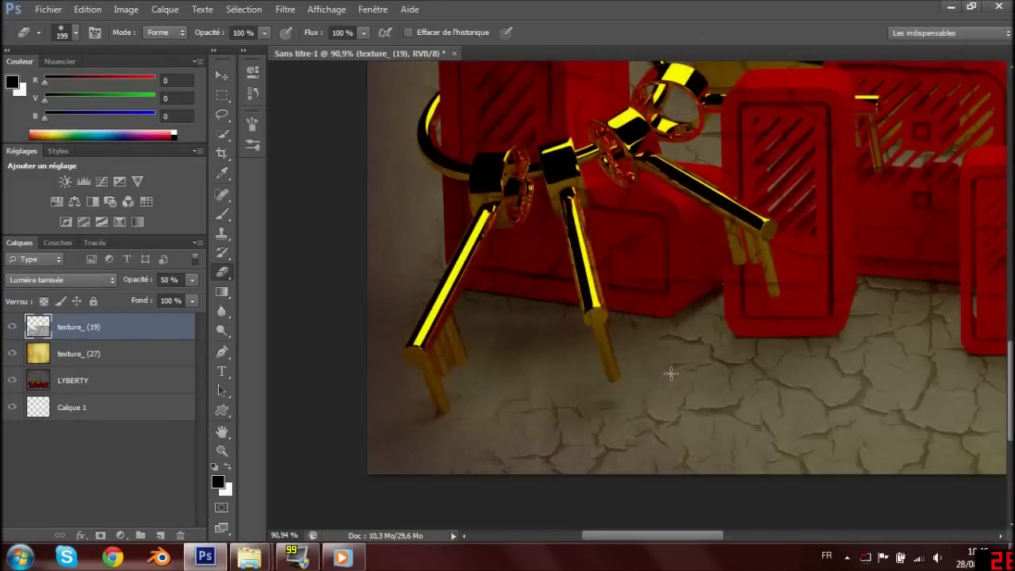
{"action": "scroll", "coordinate": [711, 417], "scroll_direction": "right", "scroll_amount": 5}
{"action": "scroll", "coordinate": [602, 341], "scroll_direction": "right", "scroll_amount": 5}
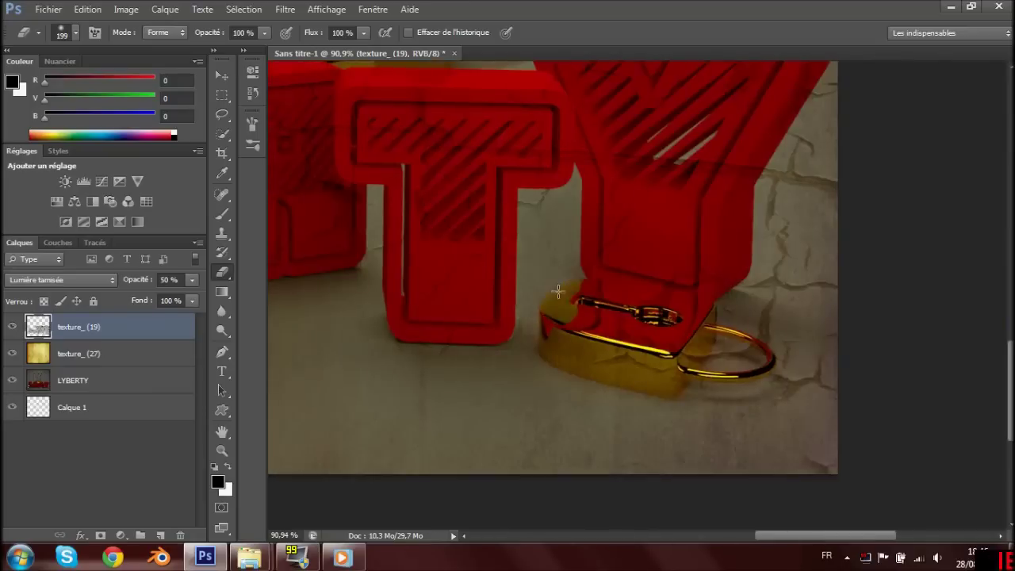
{"action": "scroll", "coordinate": [508, 254], "scroll_direction": "up", "scroll_amount": 5}
{"action": "scroll", "coordinate": [476, 262], "scroll_direction": "left", "scroll_amount": 3}
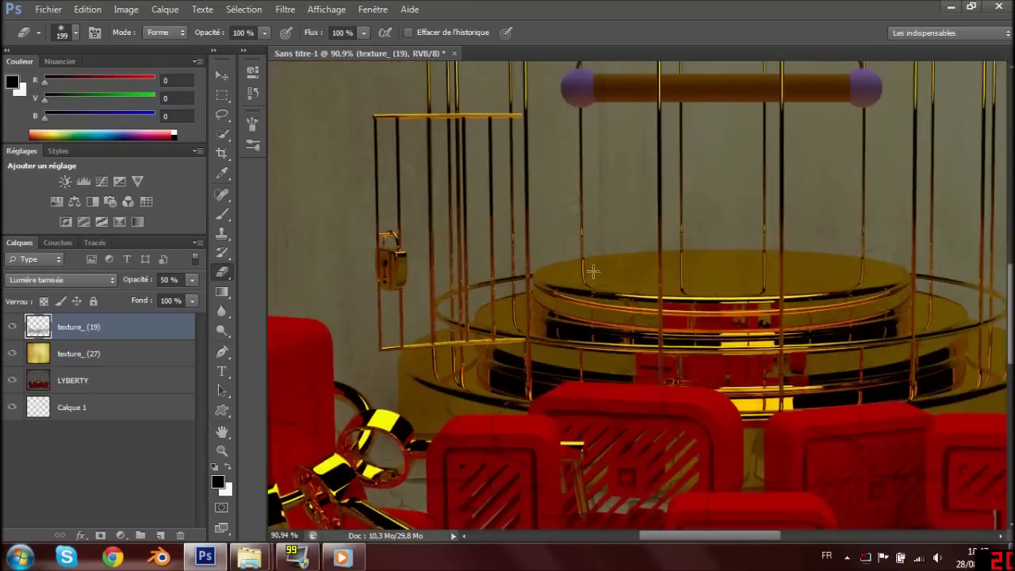
{"action": "scroll", "coordinate": [487, 294], "scroll_direction": "left", "scroll_amount": 3}
{"action": "scroll", "coordinate": [487, 294], "scroll_direction": "down", "scroll_amount": 2, "text": "alt"}
{"action": "scroll", "coordinate": [444, 254], "scroll_direction": "down", "scroll_amount": 2, "text": "alt"}
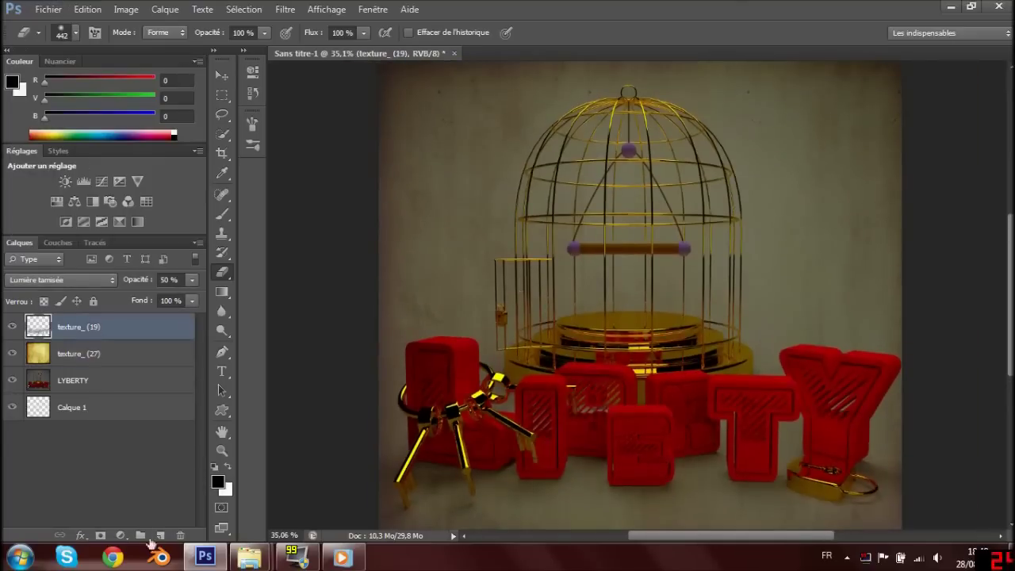
{"action": "left_click", "coordinate": [160, 536]}
{"action": "left_click", "coordinate": [218, 482]}
{"action": "left_click", "coordinate": [640, 123]}
- Brush a red glow over the letters and a golden yellow glow over the cage
{"action": "key", "text": "b"}
{"action": "left_click_drag", "start_coordinate": [428, 349], "coordinate": [476, 460]}
{"action": "left_click_drag", "start_coordinate": [524, 412], "coordinate": [878, 369]}
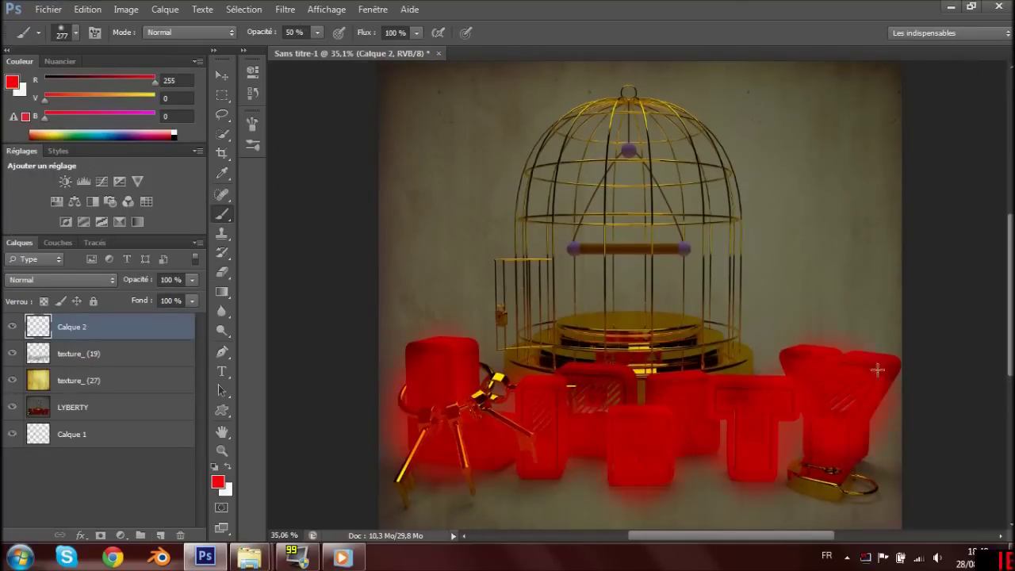
{"action": "left_click", "coordinate": [217, 482]}
{"action": "left_click", "coordinate": [512, 322]}
{"action": "left_click", "coordinate": [658, 125]}
{"action": "mouse_move", "coordinate": [412, 476]}
{"action": "left_mouse_down"}
{"action": "mouse_move", "coordinate": [547, 356]}
{"action": "mouse_move", "coordinate": [857, 476]}
{"action": "left_mouse_up"}
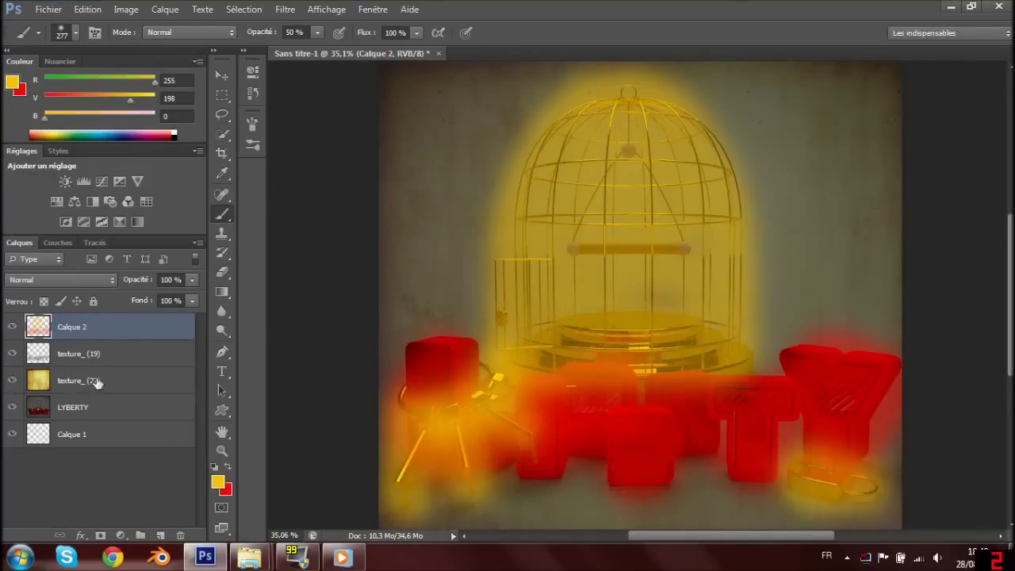
- Place texture_(24) stretched across the full canvas and blend it as Lumière tamisée
{"action": "left_click", "coordinate": [170, 487]}
{"action": "left_click_drag", "start_coordinate": [350, 365], "coordinate": [634, 294]}
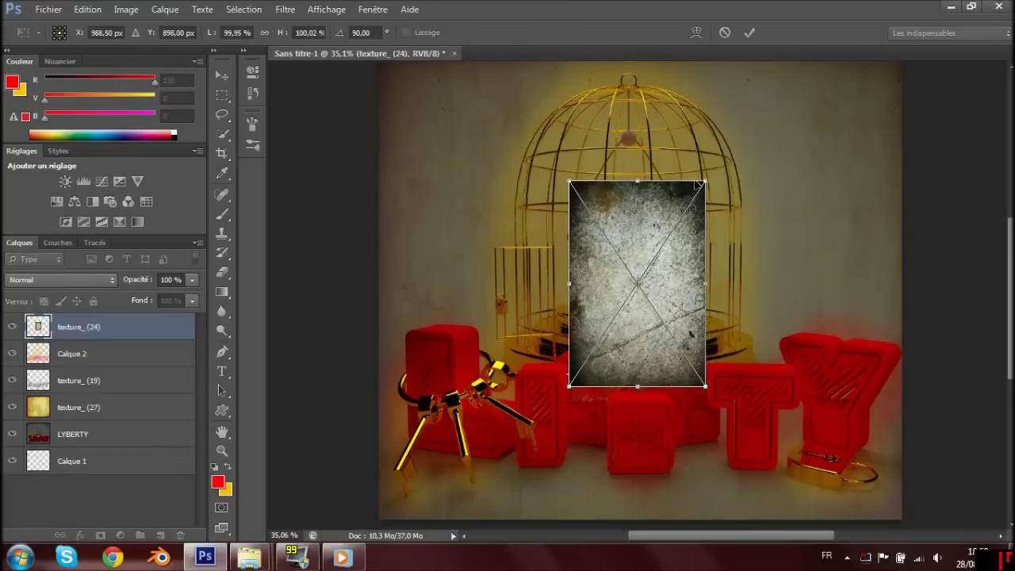
{"action": "left_click_drag", "start_coordinate": [573, 203], "coordinate": [399, 81]}
{"action": "left_click_drag", "start_coordinate": [696, 388], "coordinate": [875, 508]}
{"action": "left_click", "coordinate": [61, 279]}
{"action": "left_click", "coordinate": [34, 197]}
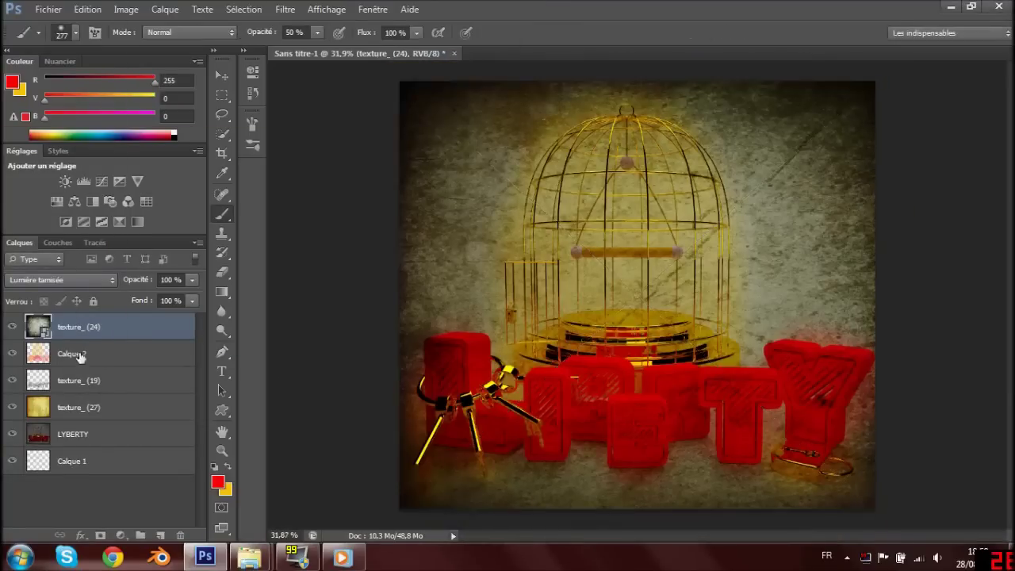
- Move the painted layer below the textures, darken with Luminosité/Contraste, and add a purple-tinting Courbes
{"action": "left_click_drag", "start_coordinate": [79, 356], "coordinate": [79, 420]}
{"action": "left_click", "coordinate": [12, 407]}
{"action": "left_click", "coordinate": [65, 181]}
{"action": "left_click_drag", "start_coordinate": [364, 175], "coordinate": [458, 178]}
{"action": "left_click", "coordinate": [236, 171]}
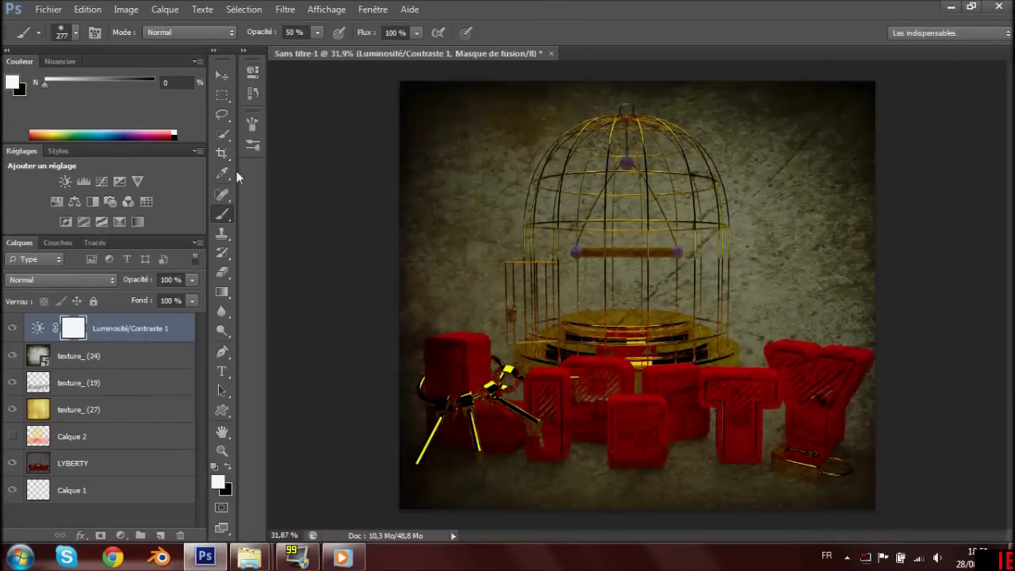
{"action": "left_click", "coordinate": [101, 181]}
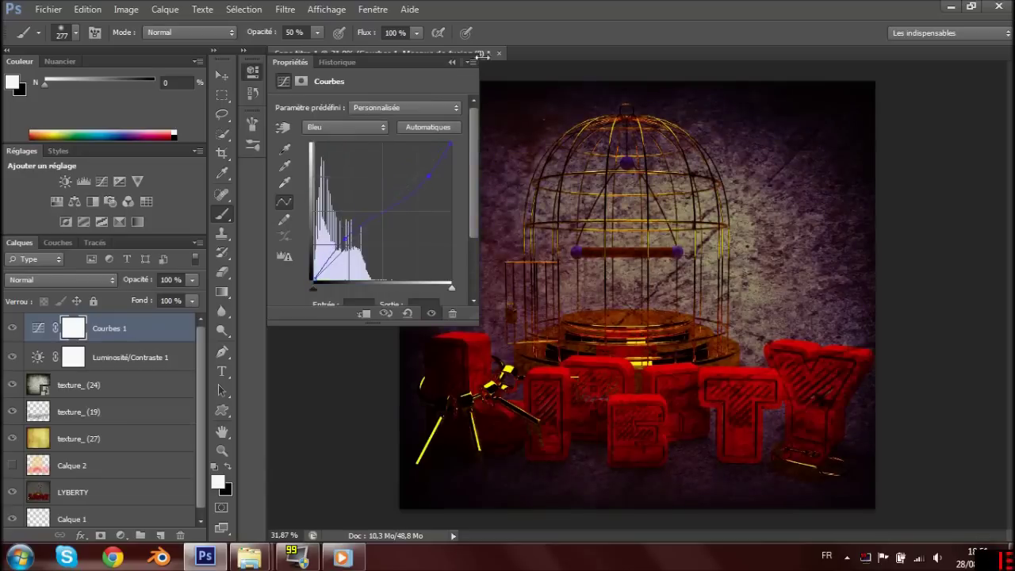
- Add a new top layer, Calque 3, with black as the working colour
{"action": "key", "text": "ctrl+shift+alt+n"}
{"action": "left_click", "coordinate": [214, 467]}
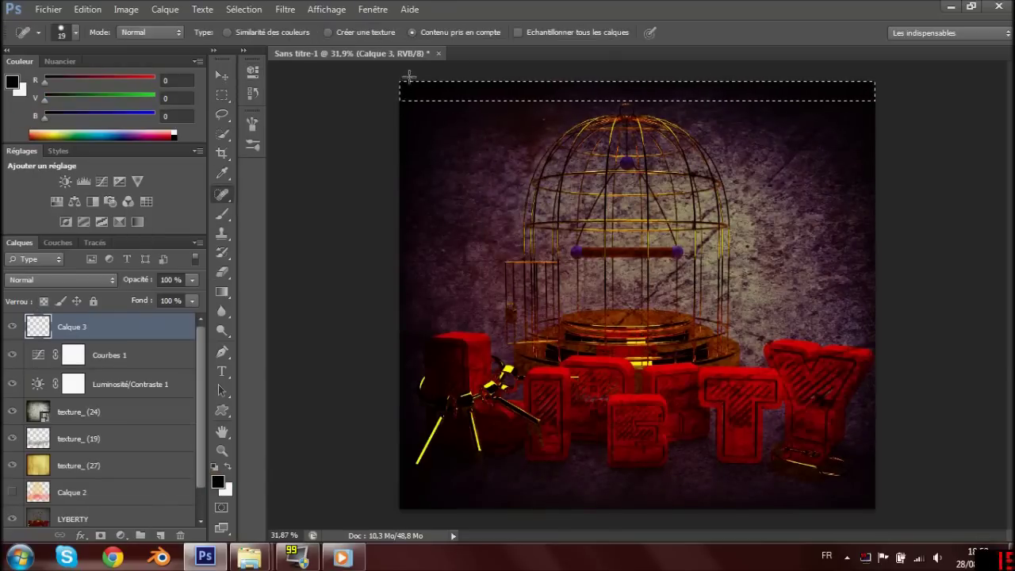
{"action": "key", "text": "g"}
{"action": "left_click", "coordinate": [225, 488]}
- Fill the black band and type the white title 'Speed Art - Lyberty' at the top-left
{"action": "key", "text": "Return"}
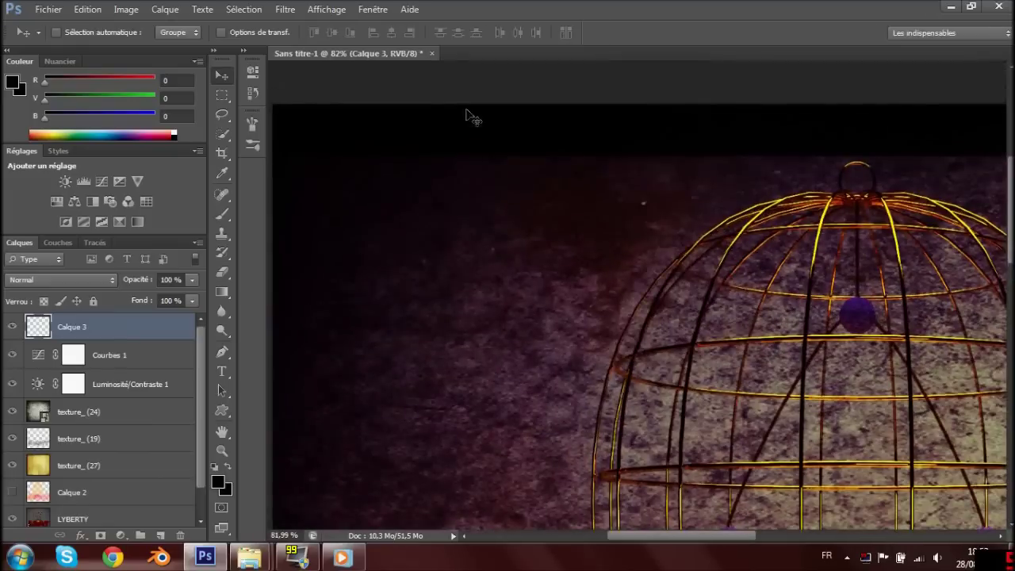
{"action": "key", "text": "x"}
{"action": "left_click", "coordinate": [287, 134]}
{"action": "type", "text": "sPEE"}
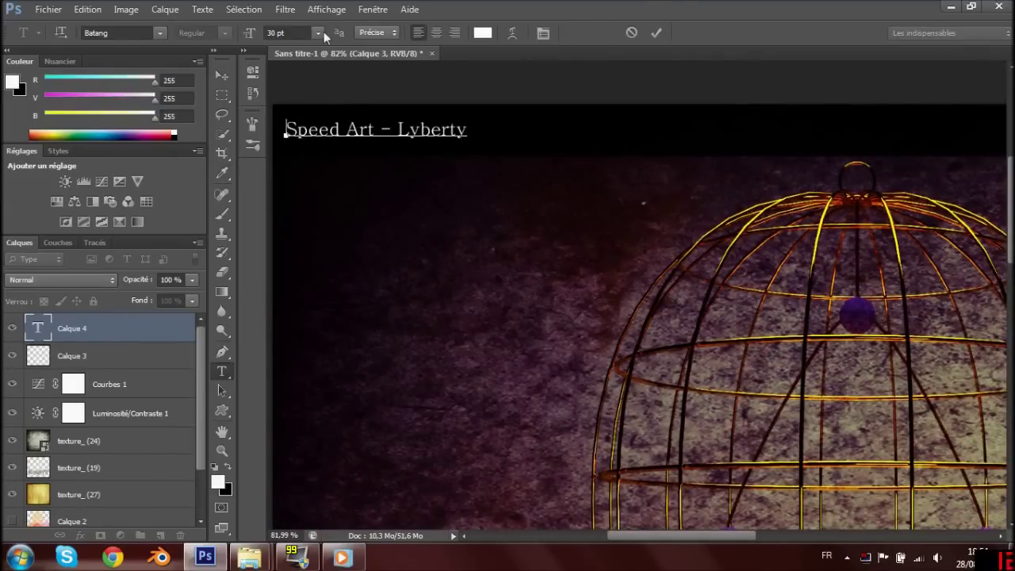
{"action": "key", "text": "ctrl+shift+alt+n"}
- Draw another dark band across the image on a new layer
{"action": "key", "text": "ctrl+minus"}
{"action": "left_click_drag", "start_coordinate": [279, 222], "coordinate": [909, 267]}
{"action": "left_click_drag", "start_coordinate": [419, 260], "coordinate": [488, 362]}
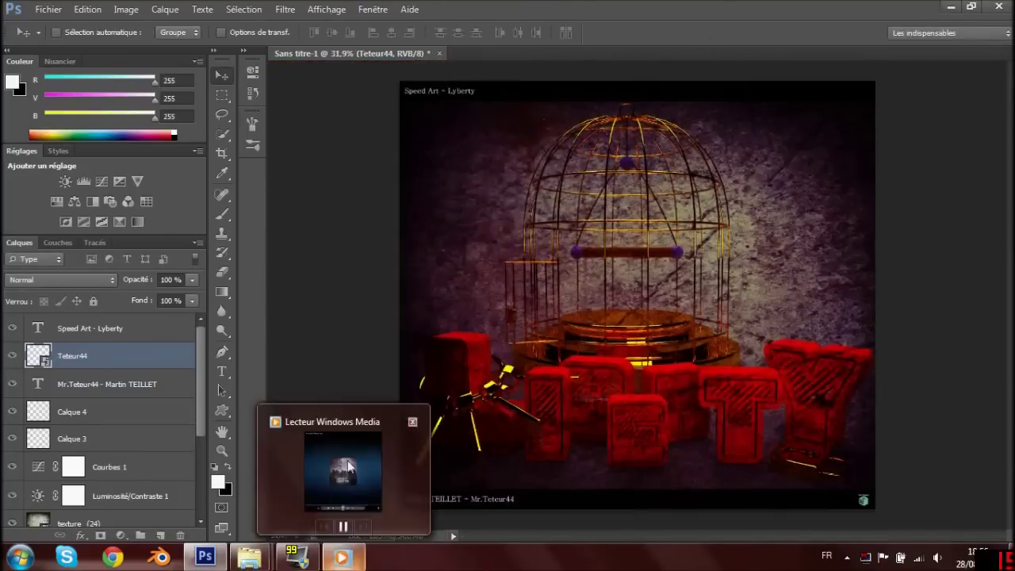
- Save the composite as LIBERTY003 in the Spéciaux folder
{"action": "left_click", "coordinate": [48, 8]}
{"action": "left_click", "coordinate": [63, 138]}
{"action": "double_click", "coordinate": [346, 141]}
{"action": "type", "text": "LIBERTY003"}
{"action": "left_click", "coordinate": [623, 313]}
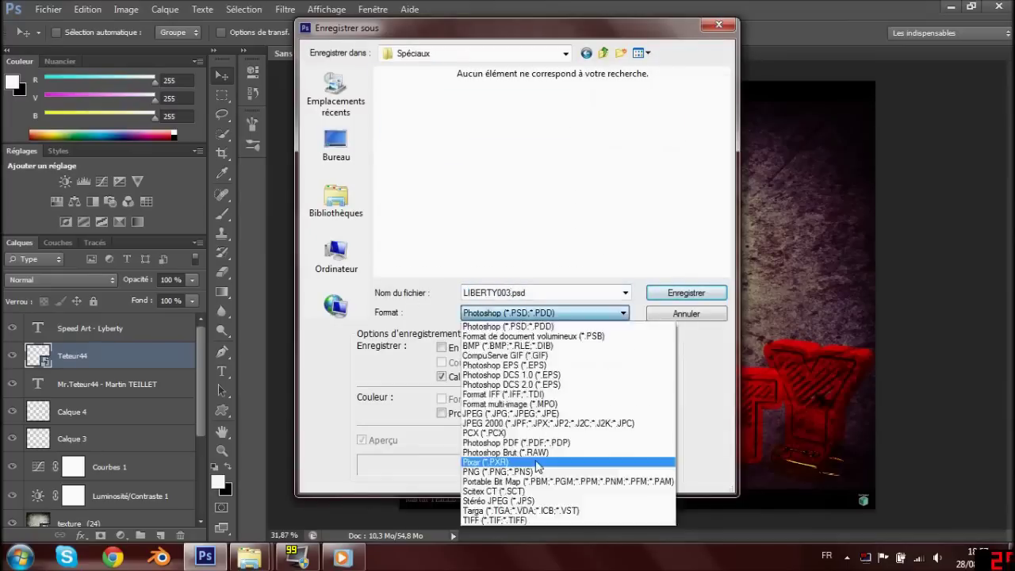